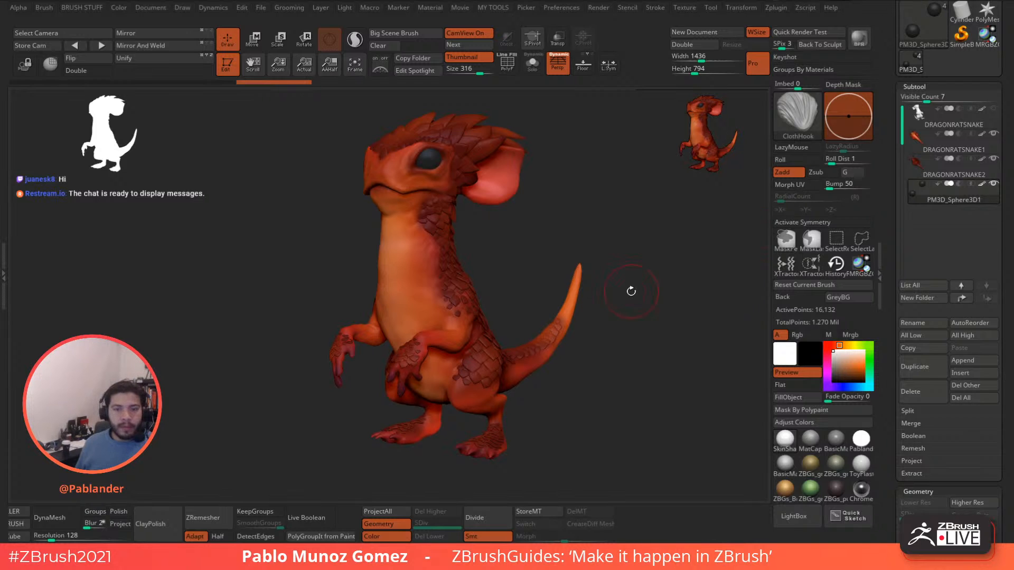
pyautogui.moveTo(631, 290); pyautogui.dragTo(630, 297)
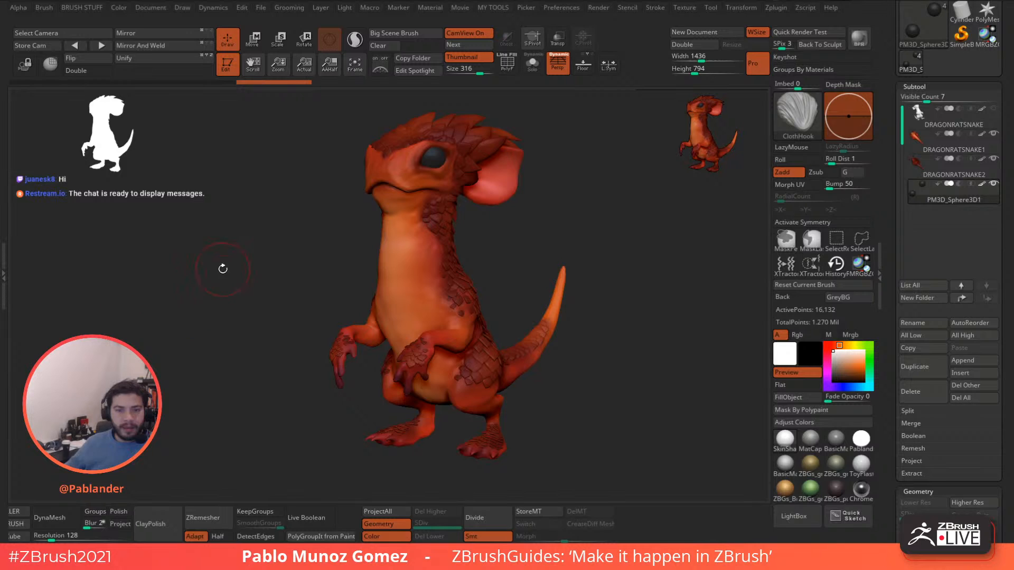
pyautogui.moveTo(222, 267); pyautogui.dragTo(228, 231)
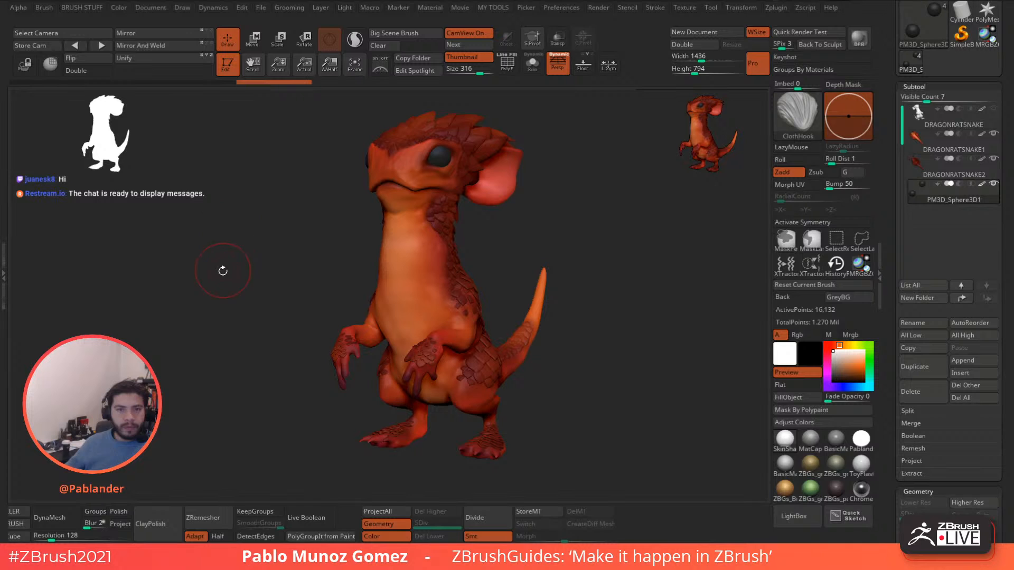
pyautogui.moveTo(222, 271); pyautogui.dragTo(220, 265)
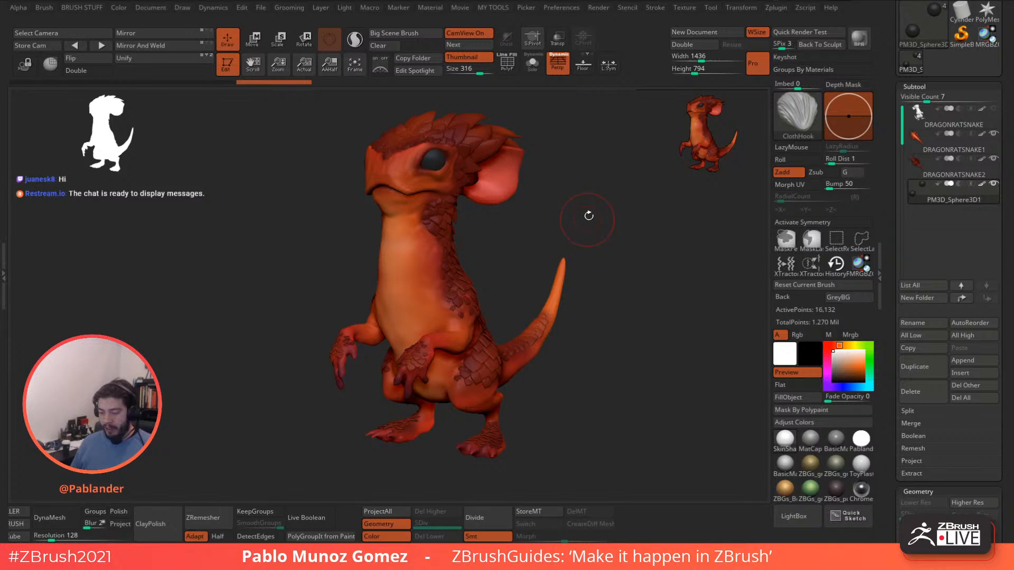
pyautogui.moveTo(604, 215); pyautogui.dragTo(600, 232)
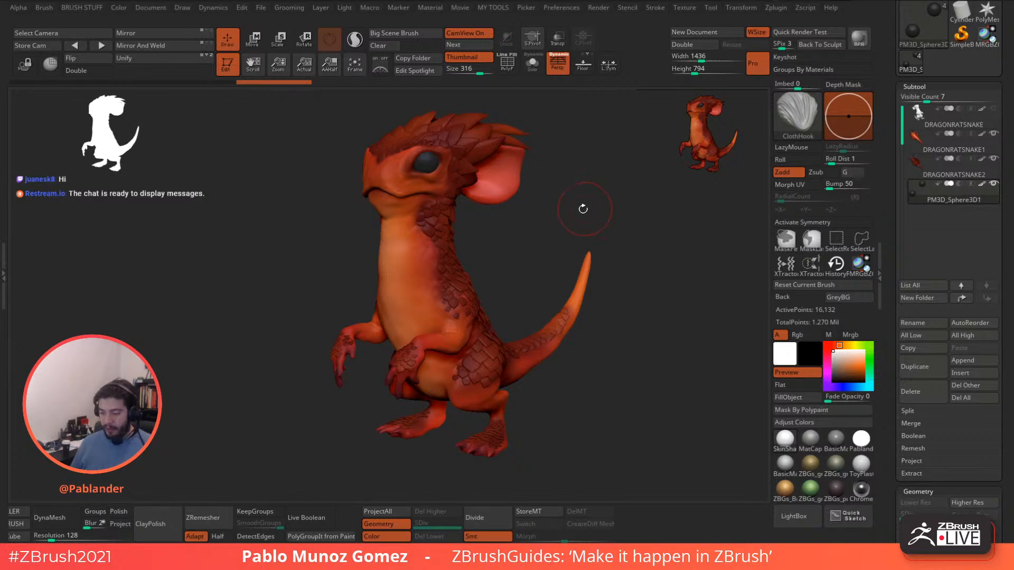
pyautogui.moveTo(562, 205); pyautogui.dragTo(568, 206)
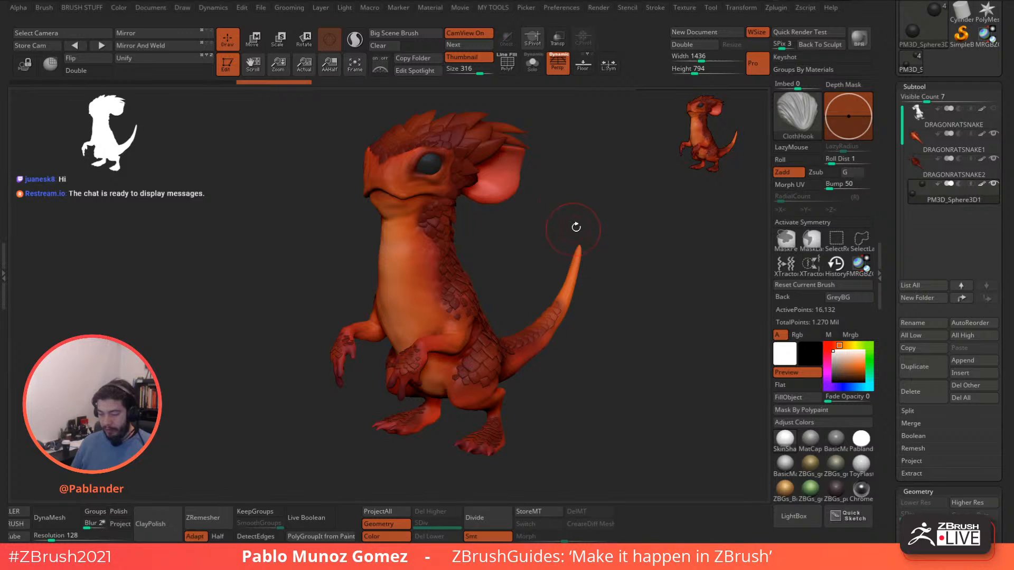
# Switch the sculpting brush to Move.
pyautogui.press('space')
pyautogui.click(581, 143)
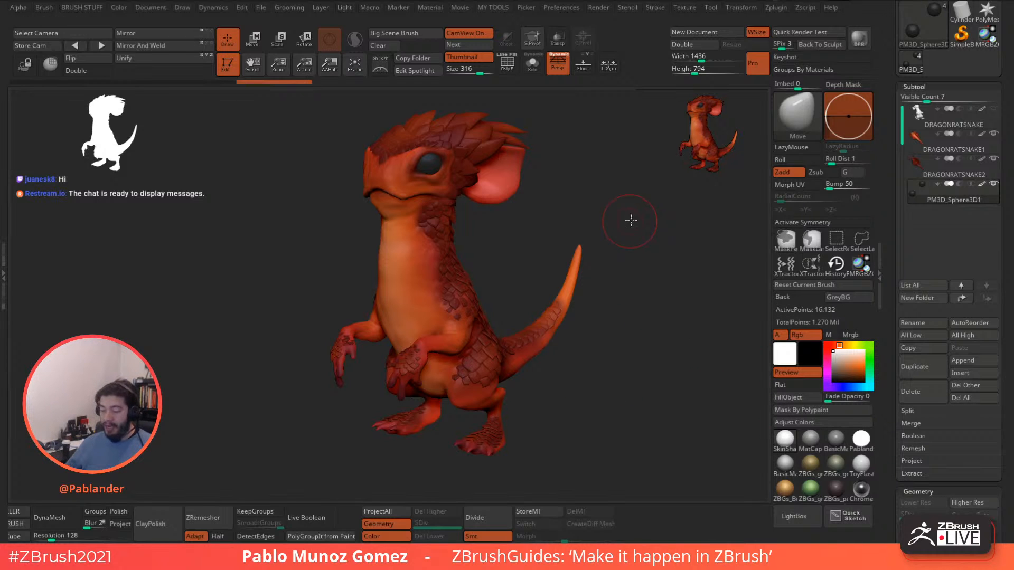
pyautogui.keyDown('alt'); pyautogui.moveTo(630, 222); pyautogui.dragTo(636, 227); pyautogui.keyUp('alt')
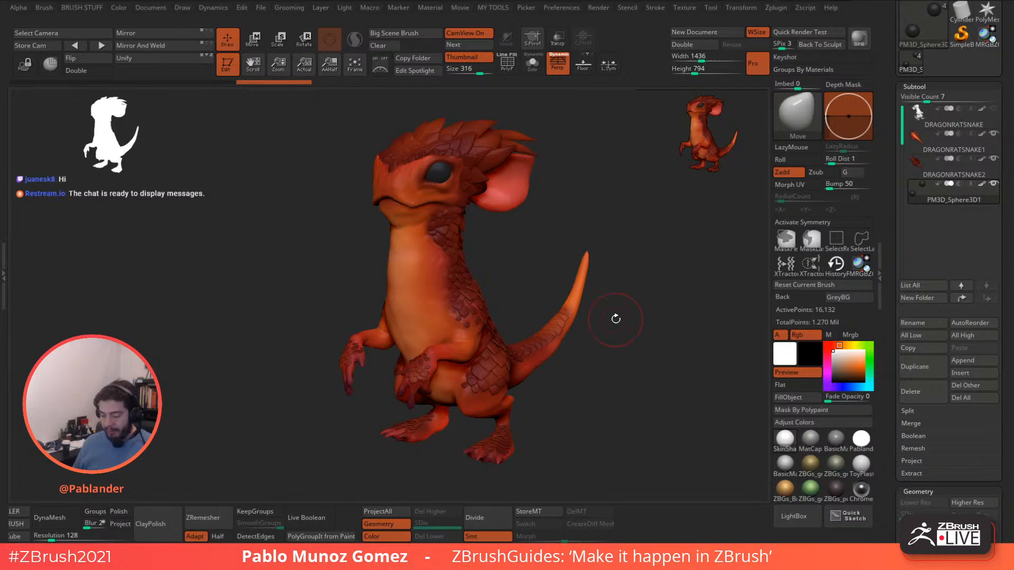
pyautogui.moveTo(613, 317)
pyautogui.mouseDown()
pyautogui.moveTo(636, 312)
pyautogui.moveTo(625, 297)
pyautogui.moveTo(604, 319)
pyautogui.moveTo(616, 335)
pyautogui.moveTo(606, 329)
pyautogui.mouseUp()
pyautogui.moveTo(977, 172)
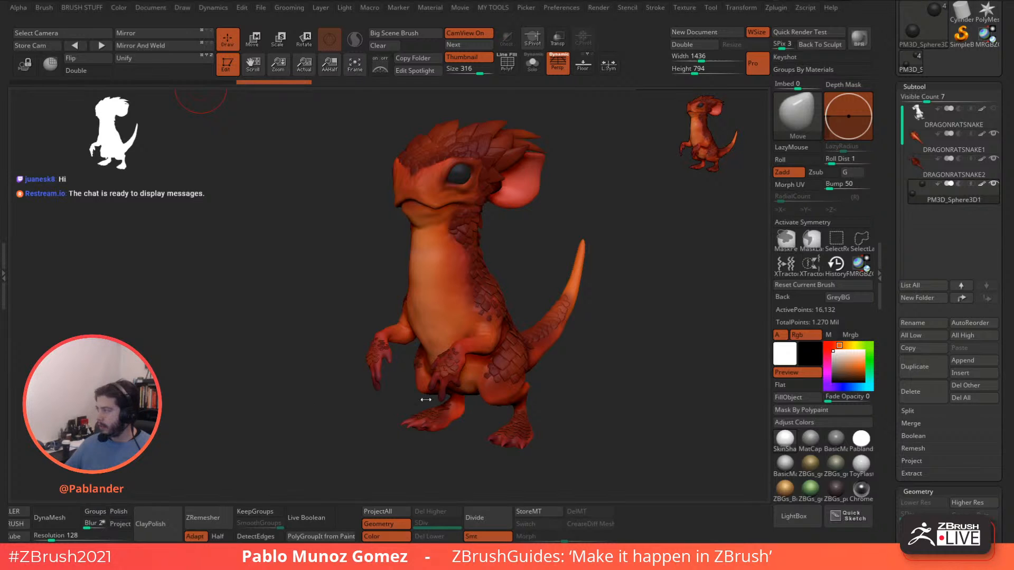
pyautogui.moveTo(333, 279); pyautogui.dragTo(338, 274)
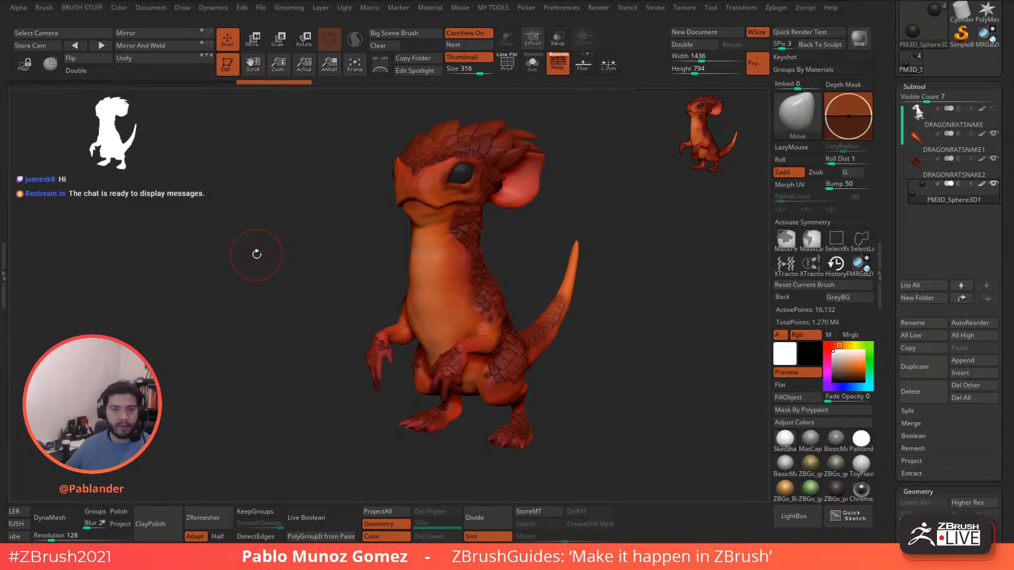
pyautogui.moveTo(34, 82)
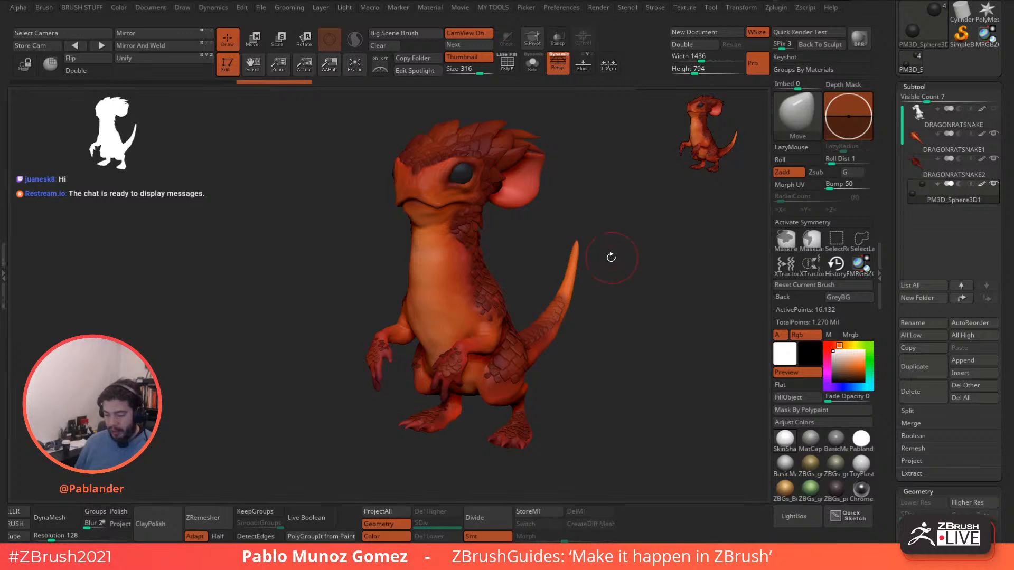
pyautogui.moveTo(611, 256); pyautogui.dragTo(601, 249)
pyautogui.moveTo(603, 242); pyautogui.dragTo(619, 276)
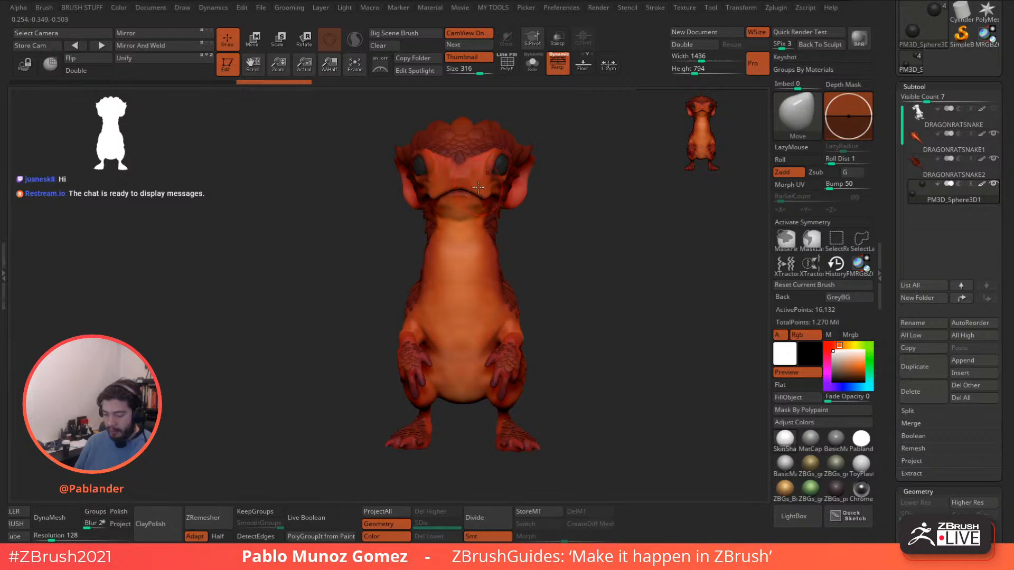
# Make the DRAGONRATSNAKE1 body the active subtool and isolate it with Solo mode.
pyautogui.moveTo(554, 158); pyautogui.dragTo(544, 124)
pyautogui.click(532, 64)
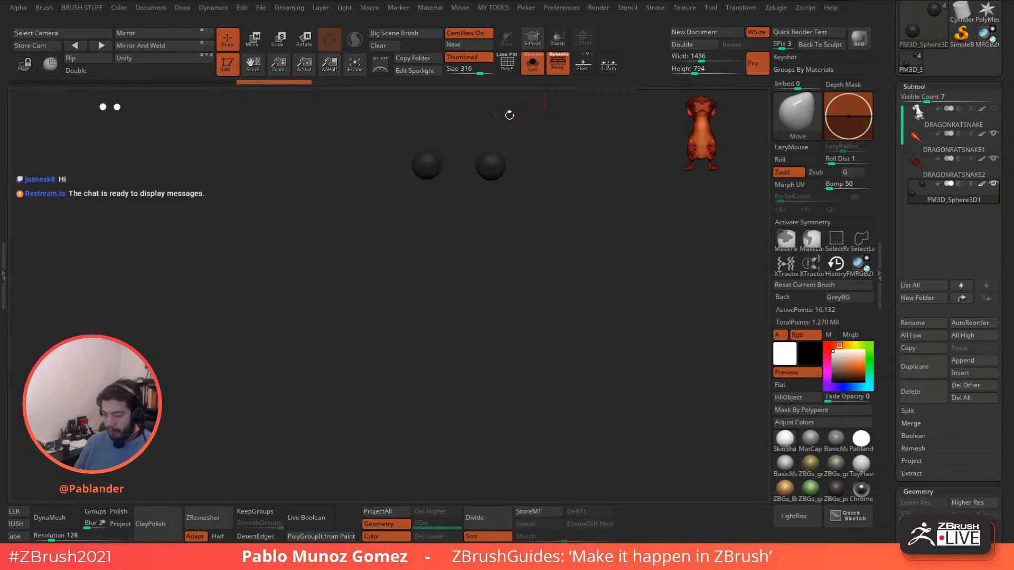
pyautogui.click(533, 67)
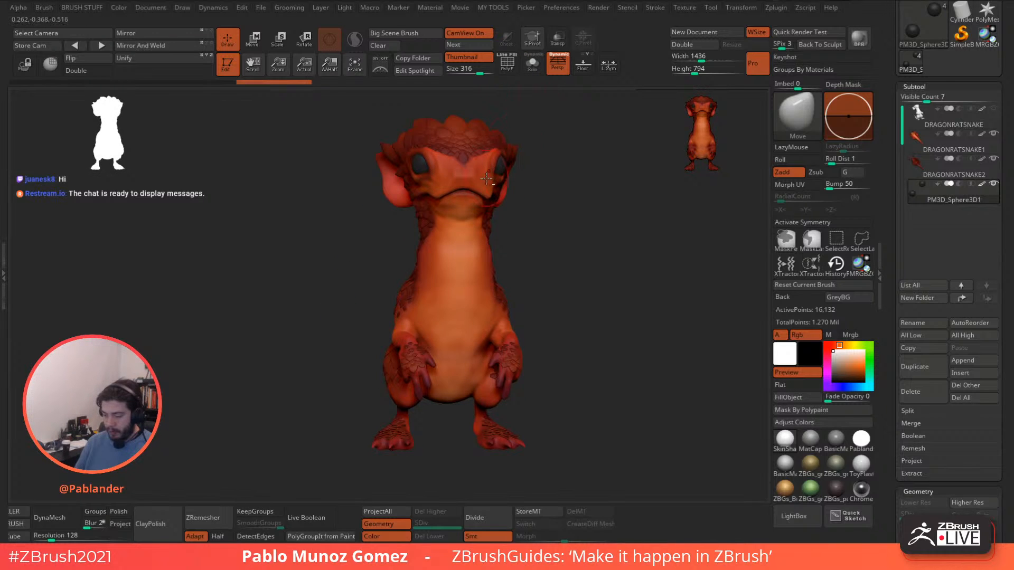
pyautogui.keyDown('alt'); pyautogui.click(485, 178); pyautogui.keyUp('alt')
pyautogui.click(533, 64)
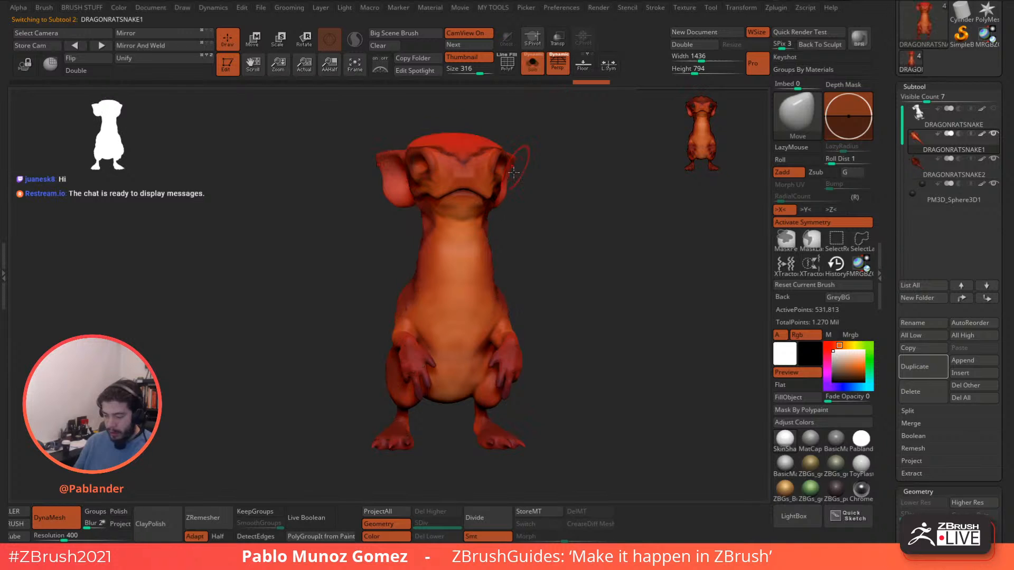
pyautogui.moveTo(533, 132); pyautogui.dragTo(521, 212)
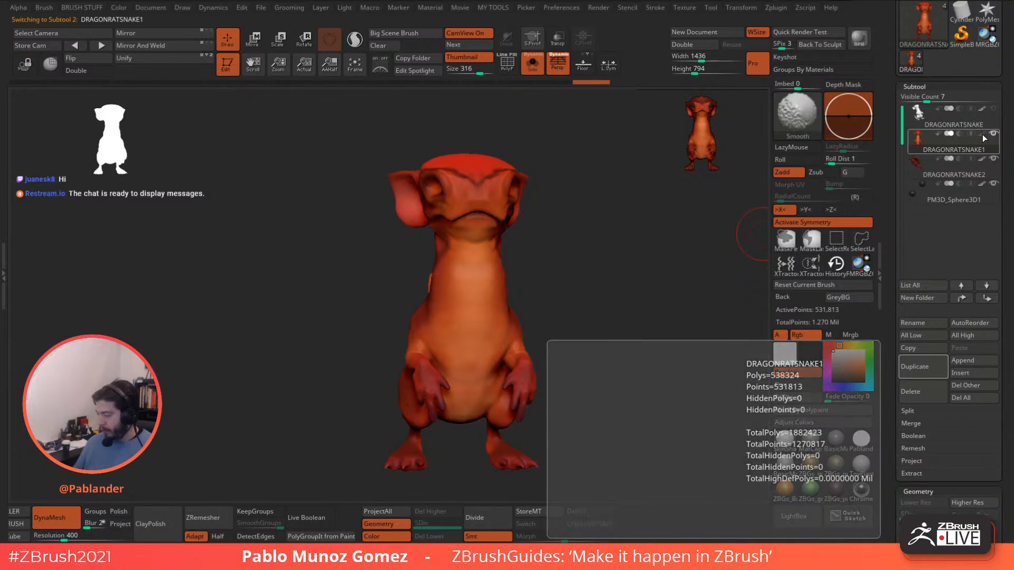
# Turn off the polypaint colour display on the subtools and apply the gray BasicMaterial.
pyautogui.click(982, 134)
pyautogui.click(785, 435)
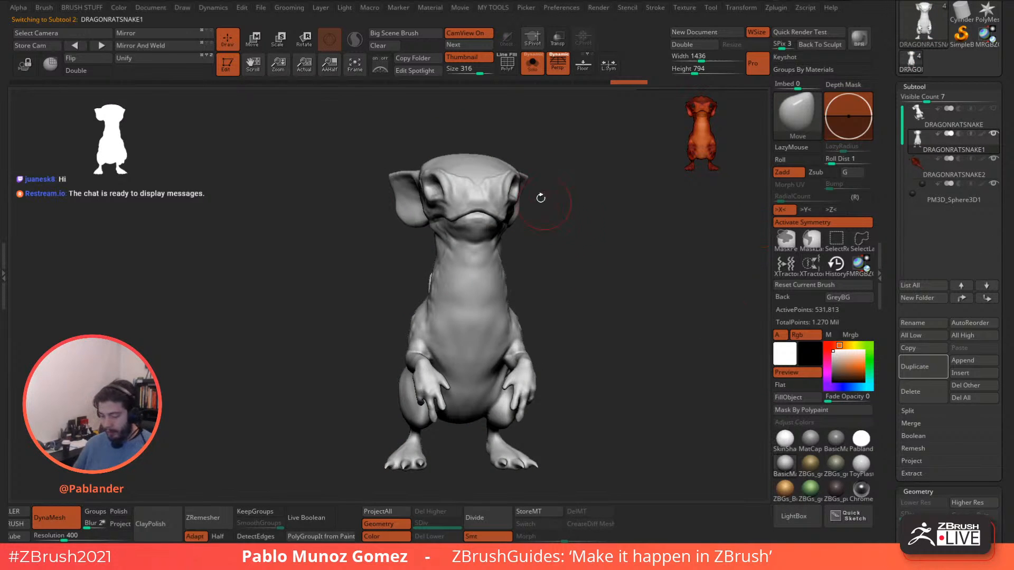
pyautogui.moveTo(541, 197); pyautogui.dragTo(509, 169)
# Inspect the body's mesh with PolyFrame and turn the display off again.
pyautogui.click(507, 63)
pyautogui.moveTo(611, 270)
pyautogui.mouseDown()
pyautogui.moveTo(618, 278)
pyautogui.moveTo(603, 274)
pyautogui.mouseUp()
pyautogui.click(509, 72)
# Select the DamStandard brush for work on the head and reduce its draw size to 68.
pyautogui.moveTo(491, 195)
pyautogui.keyDown('alt'); pyautogui.mouseDown(button='right')
pyautogui.moveTo(581, 219)
pyautogui.moveTo(608, 188)
pyautogui.moveTo(550, 193)
pyautogui.moveTo(535, 211)
pyautogui.moveTo(547, 211)
pyautogui.mouseUp(button='right'); pyautogui.keyUp('alt')
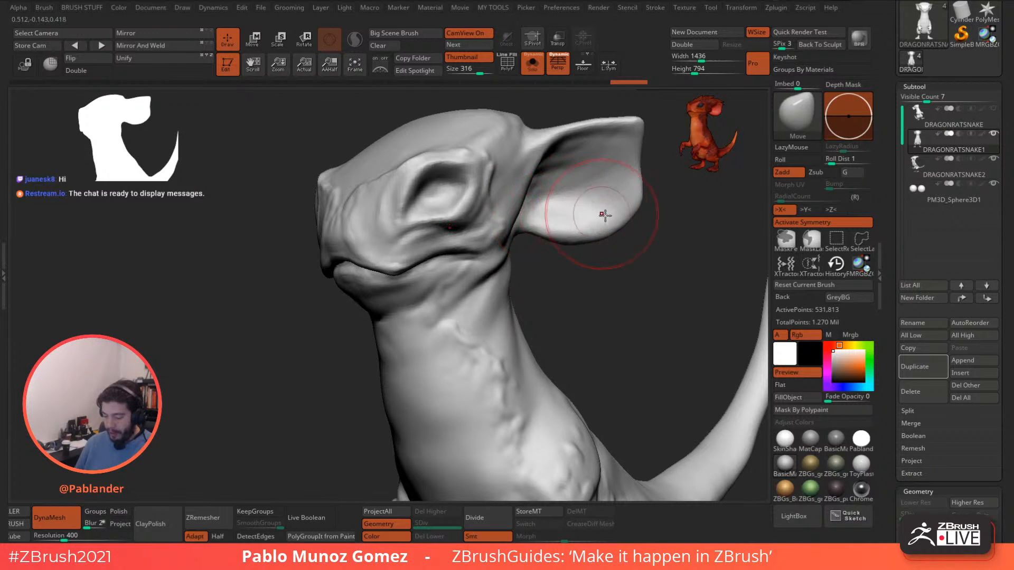
pyautogui.press('space')
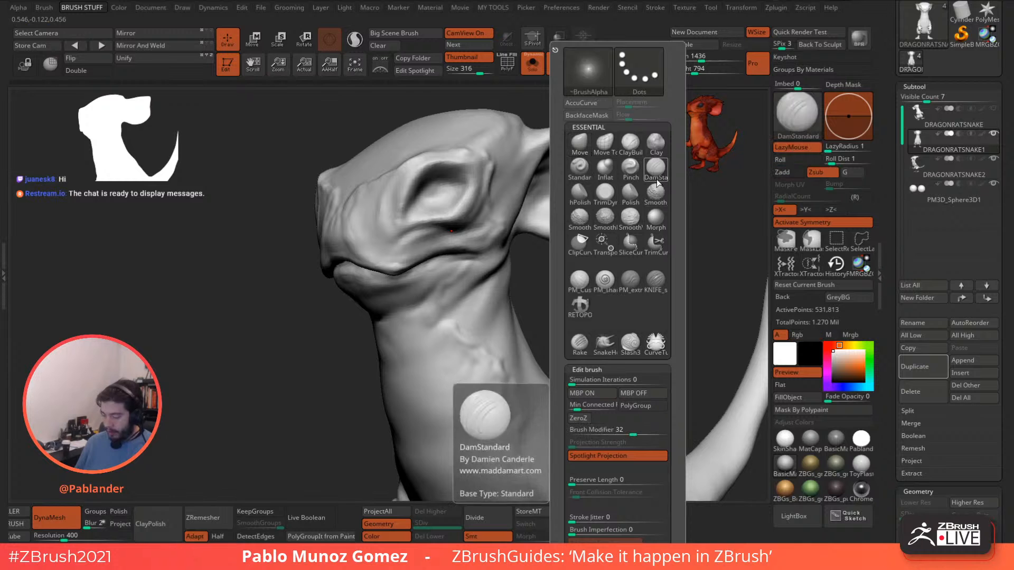
pyautogui.click(656, 170)
pyautogui.press('space')
pyautogui.moveTo(569, 265); pyautogui.dragTo(556, 265)
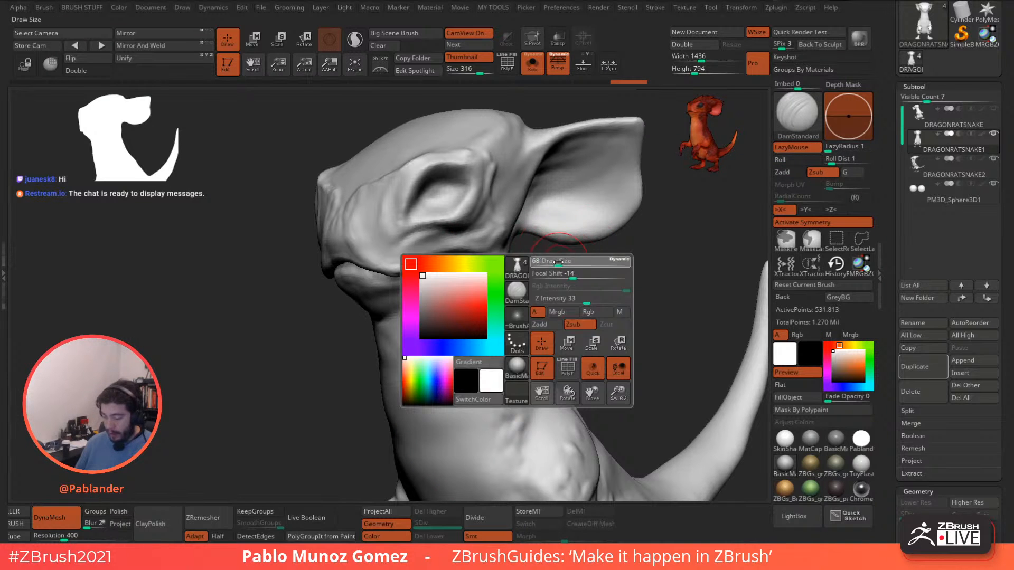
# Reduce the brush size further and carve the mouth line deeper toward its back corner.
pyautogui.keyDown('alt'); pyautogui.moveTo(520, 217); pyautogui.dragTo(545, 224, button='right'); pyautogui.keyUp('alt')
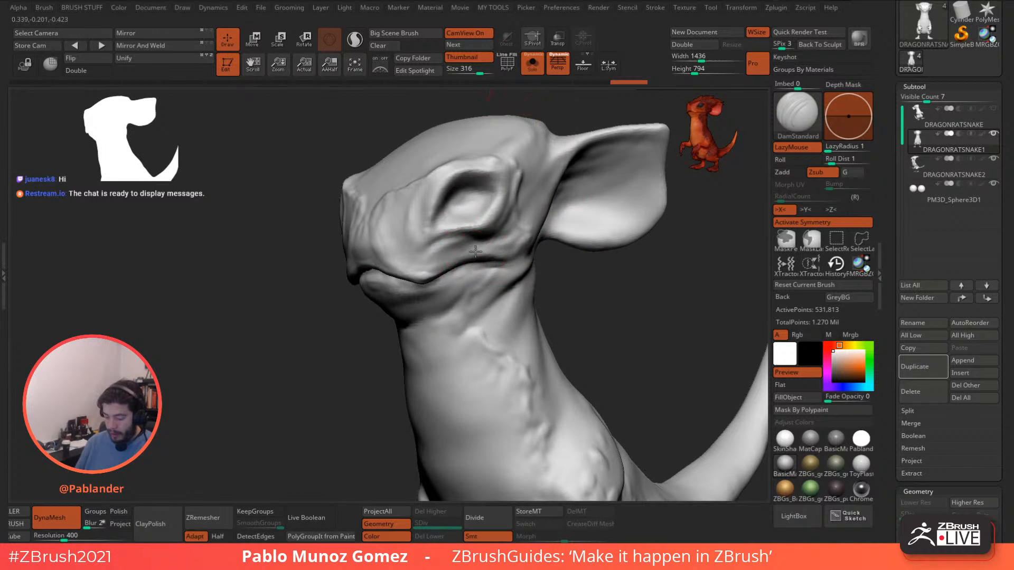
pyautogui.moveTo(464, 193)
pyautogui.mouseDown(button='right')
pyautogui.moveTo(534, 230)
pyautogui.moveTo(578, 221)
pyautogui.moveTo(559, 193)
pyautogui.moveTo(547, 211)
pyautogui.mouseUp(button='right')
pyautogui.press('space')
pyautogui.moveTo(541, 269); pyautogui.dragTo(531, 269)
pyautogui.moveTo(538, 233)
pyautogui.mouseDown(button='right')
pyautogui.moveTo(552, 208)
pyautogui.moveTo(528, 211)
pyautogui.mouseUp(button='right')
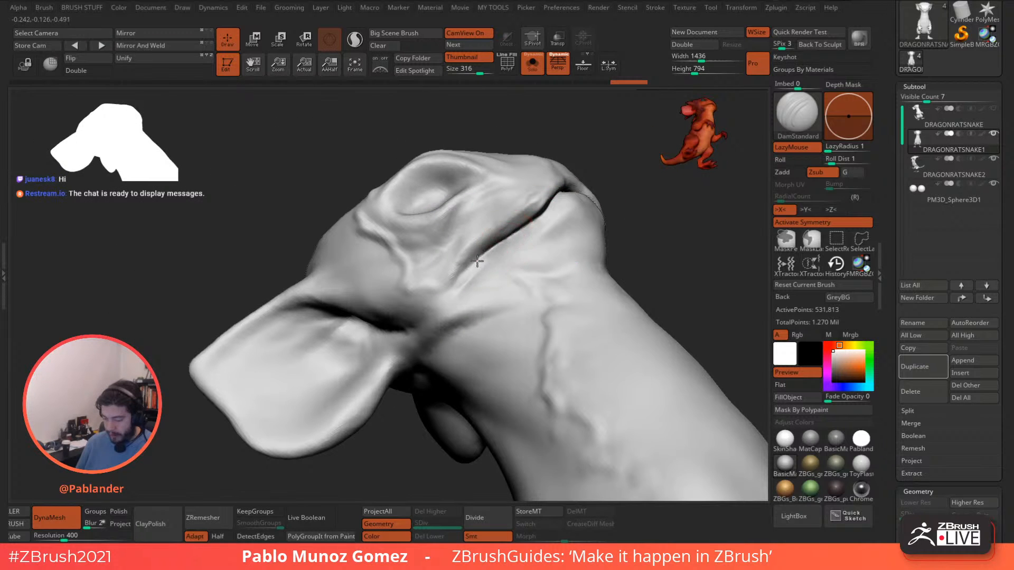
pyautogui.moveTo(476, 261); pyautogui.dragTo(459, 277)
pyautogui.moveTo(476, 274); pyautogui.dragTo(474, 289, button='right')
# Cut a sharper crease into the corner of the mouth and smooth the surface around it.
pyautogui.press('space')
pyautogui.moveTo(526, 232); pyautogui.dragTo(486, 255)
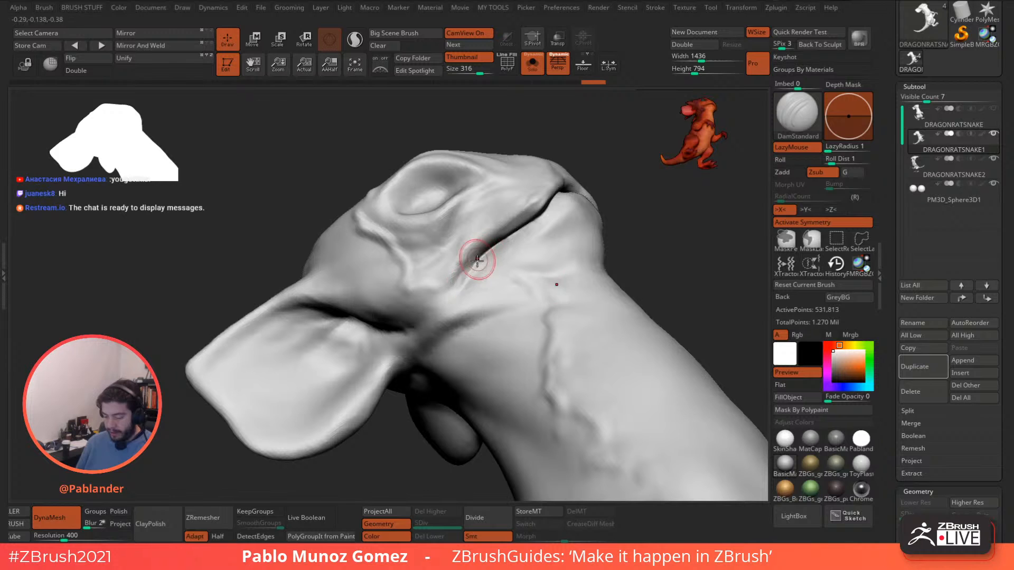
pyautogui.press('shift')
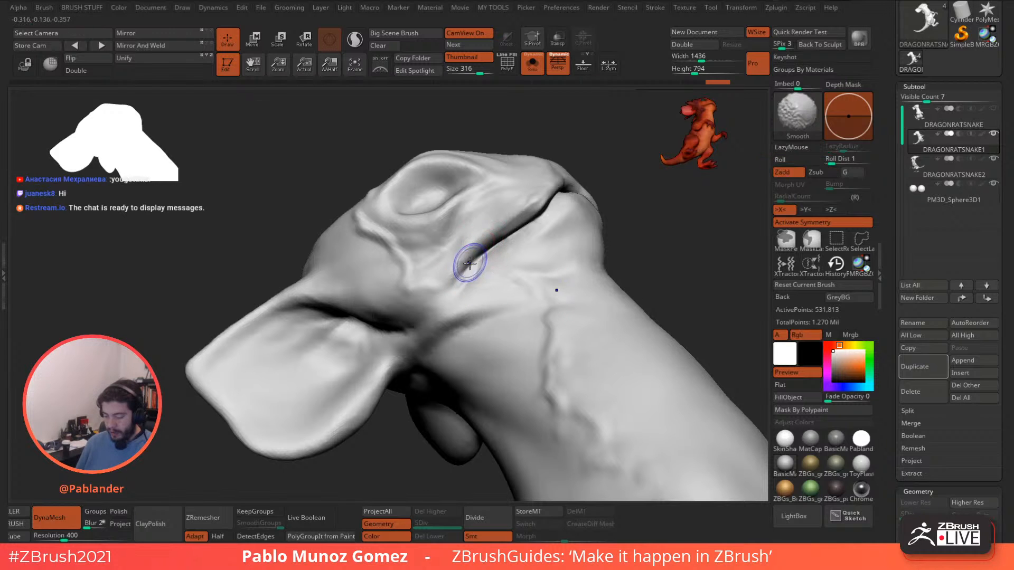
pyautogui.moveTo(473, 262); pyautogui.dragTo(470, 276, button='right')
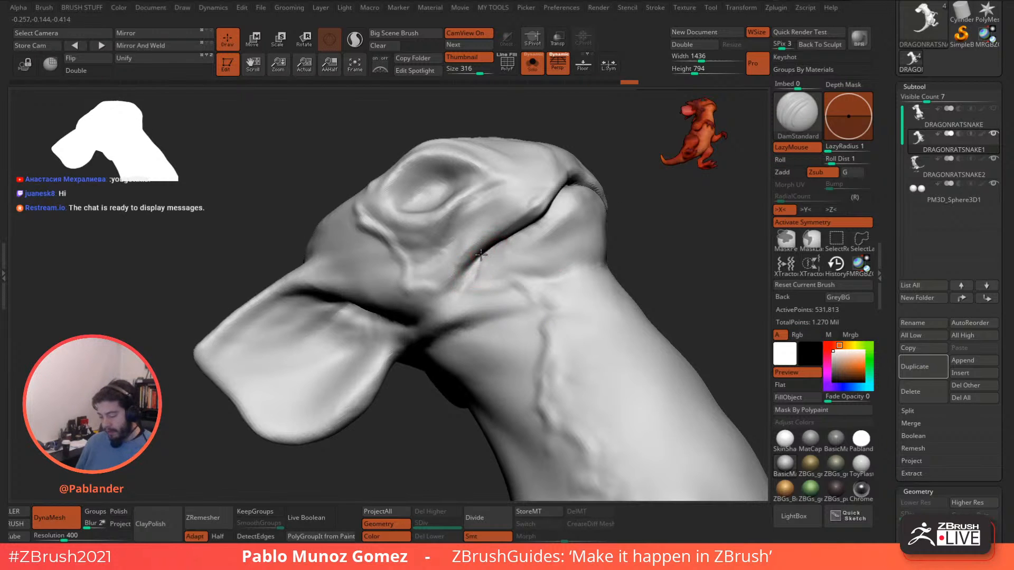
pyautogui.press('shift')
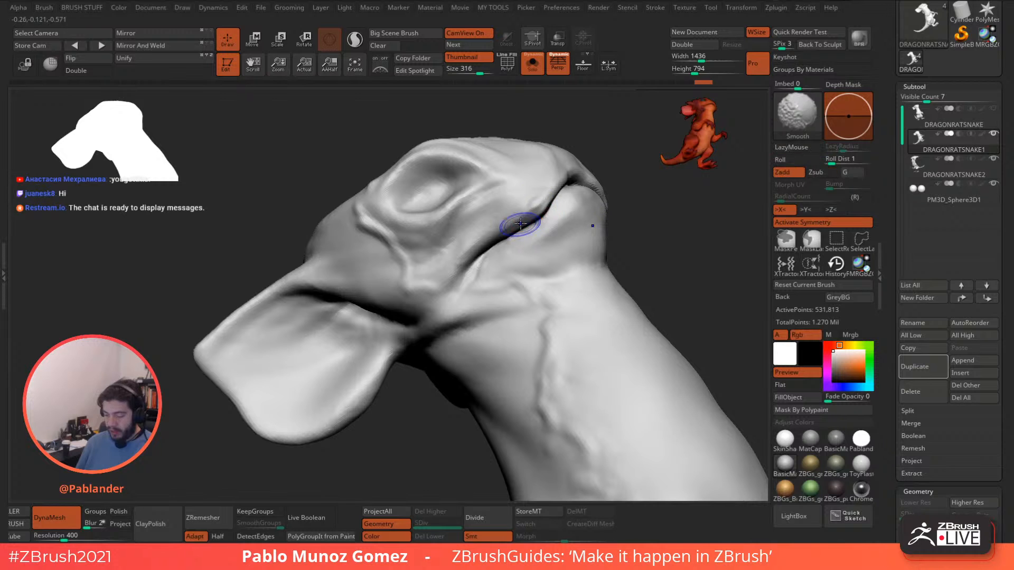
# Carve a symmetrical pair of nostrils into the front of the snout and smooth the skin around them.
pyautogui.moveTo(450, 272)
pyautogui.mouseDown(button='right')
pyautogui.moveTo(534, 215)
pyautogui.moveTo(567, 209)
pyautogui.moveTo(520, 258)
pyautogui.moveTo(533, 236)
pyautogui.moveTo(486, 233)
pyautogui.moveTo(459, 256)
pyautogui.moveTo(502, 232)
pyautogui.moveTo(490, 215)
pyautogui.mouseUp(button='right')
pyautogui.press('space')
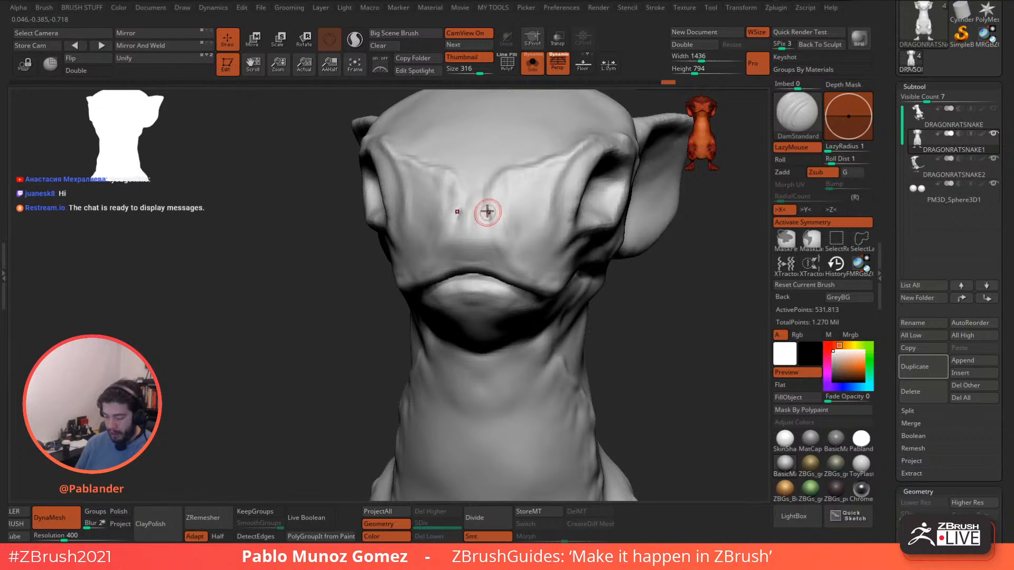
pyautogui.press('shift')
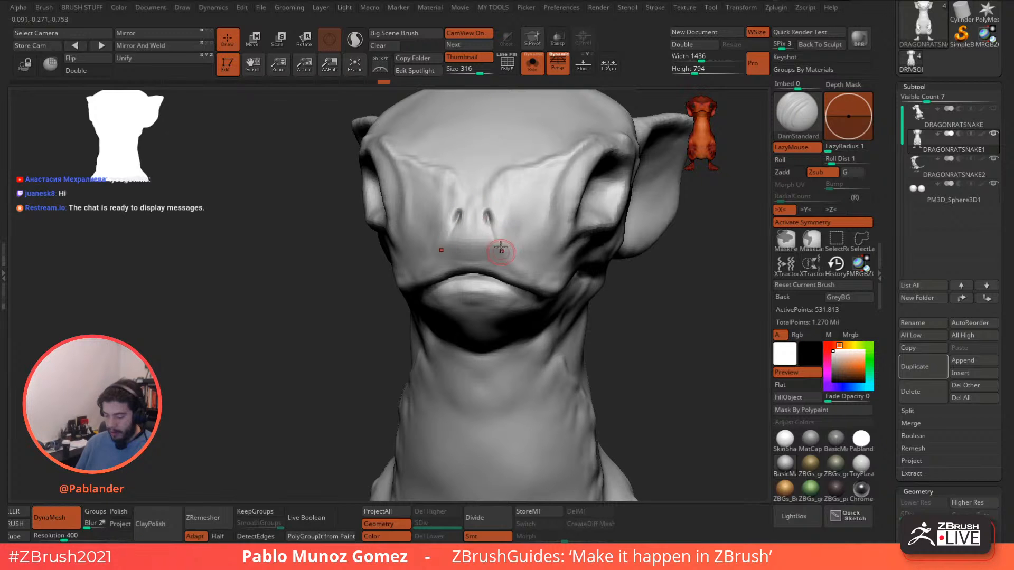
pyautogui.moveTo(497, 241); pyautogui.dragTo(494, 179)
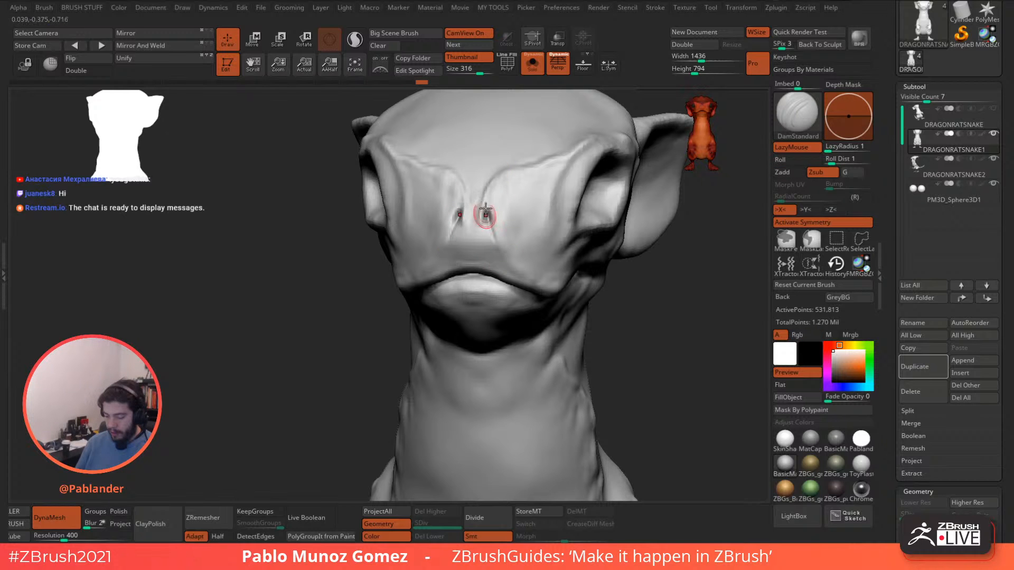
pyautogui.keyDown('shift'); pyautogui.moveTo(480, 212); pyautogui.dragTo(484, 221); pyautogui.keyUp('shift')
pyautogui.moveTo(493, 179); pyautogui.dragTo(490, 185)
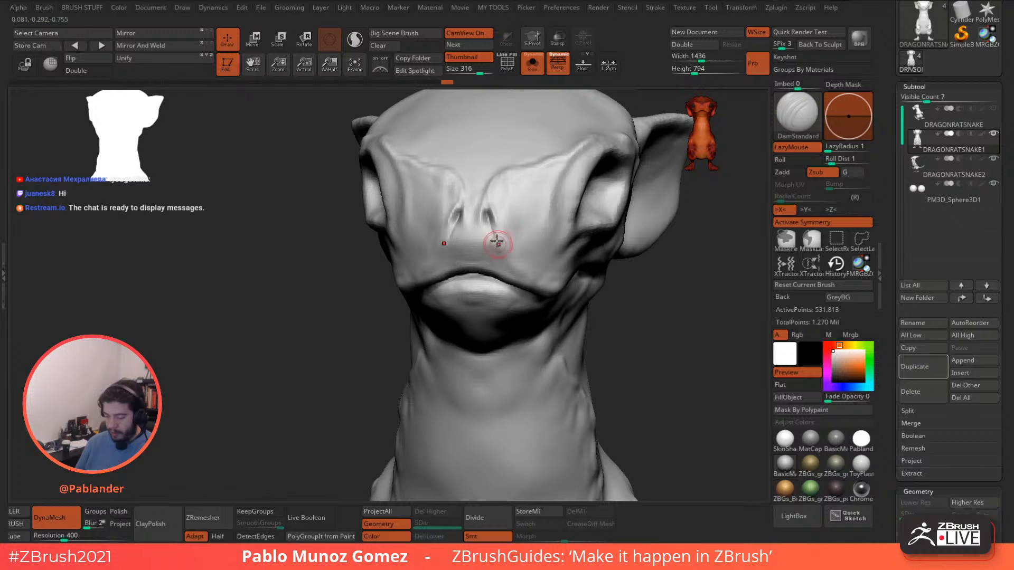
pyautogui.press('shift')
pyautogui.moveTo(513, 226)
pyautogui.mouseDown()
pyautogui.moveTo(502, 229)
pyautogui.moveTo(494, 261)
pyautogui.mouseUp()
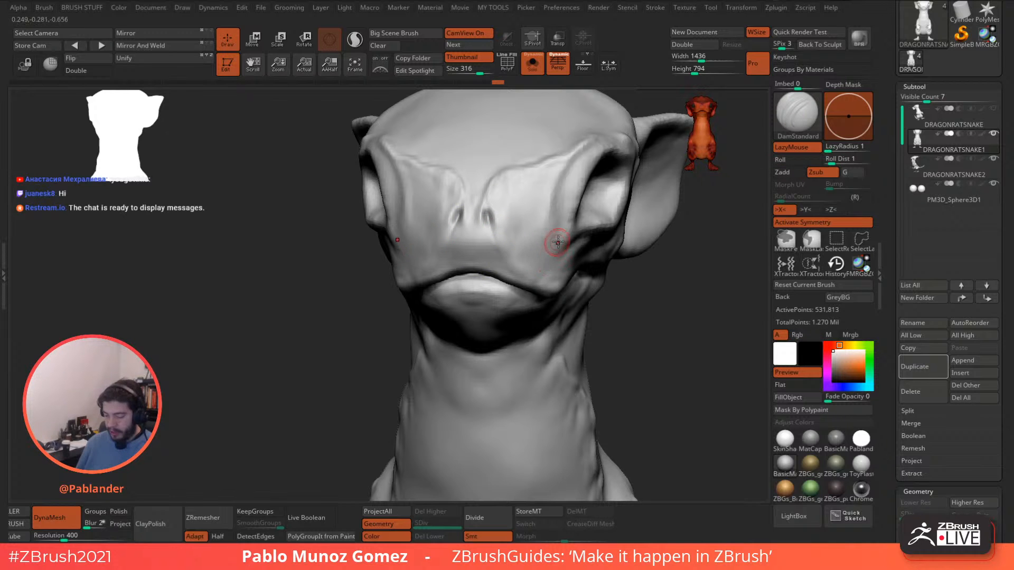
# Turn off Solo mode to bring back the scales and eyes around the face.
pyautogui.moveTo(557, 243); pyautogui.dragTo(555, 240, button='right')
pyautogui.moveTo(569, 203)
pyautogui.mouseDown(button='right')
pyautogui.moveTo(562, 229)
pyautogui.moveTo(543, 208)
pyautogui.moveTo(578, 144)
pyautogui.mouseUp(button='right')
pyautogui.moveTo(520, 196)
pyautogui.keyDown('shift'); pyautogui.mouseDown()
pyautogui.moveTo(519, 178)
pyautogui.moveTo(459, 241)
pyautogui.moveTo(434, 166)
pyautogui.moveTo(426, 199)
pyautogui.moveTo(446, 226)
pyautogui.moveTo(457, 199)
pyautogui.mouseUp(); pyautogui.keyUp('shift')
pyautogui.click(532, 62)
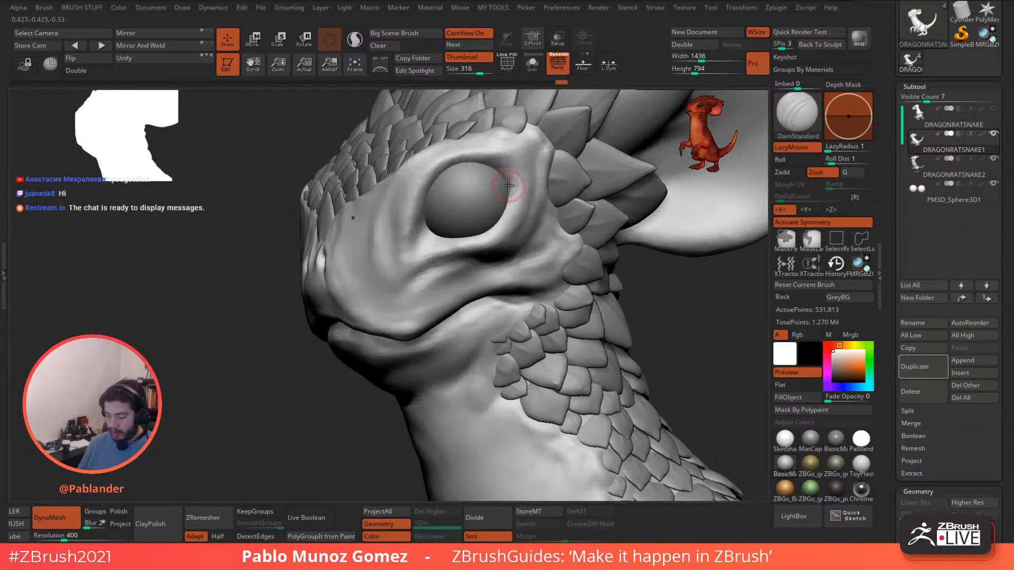
# Carve creases around the eye socket and wrinkle folds beneath the eye toward the cheek with DamStandard.
pyautogui.moveTo(516, 163)
pyautogui.mouseDown()
pyautogui.moveTo(467, 168)
pyautogui.moveTo(520, 173)
pyautogui.moveTo(495, 180)
pyautogui.mouseUp()
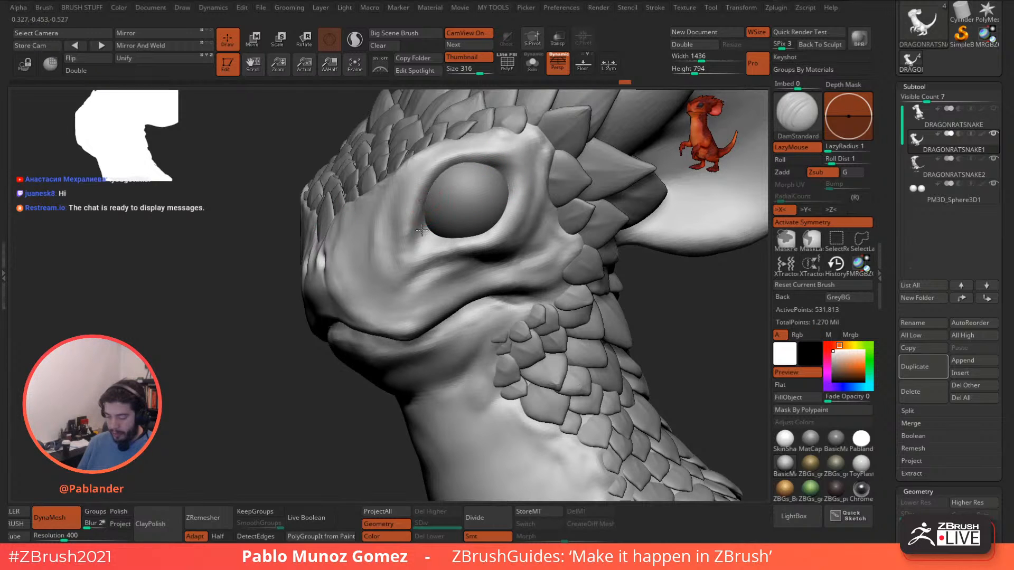
pyautogui.moveTo(421, 247)
pyautogui.mouseDown()
pyautogui.moveTo(420, 229)
pyautogui.moveTo(429, 239)
pyautogui.mouseUp()
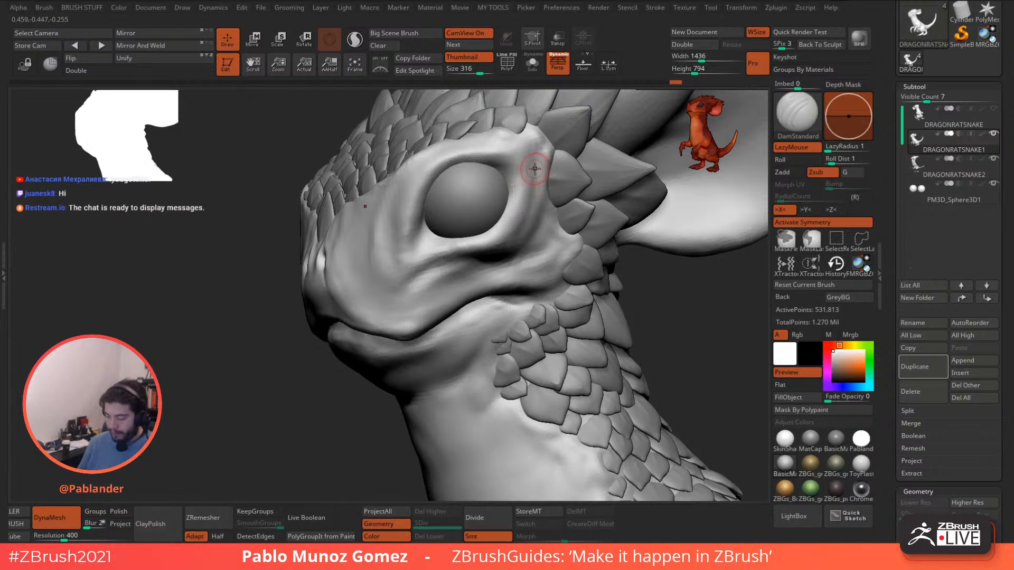
pyautogui.moveTo(519, 230); pyautogui.dragTo(531, 209, button='right')
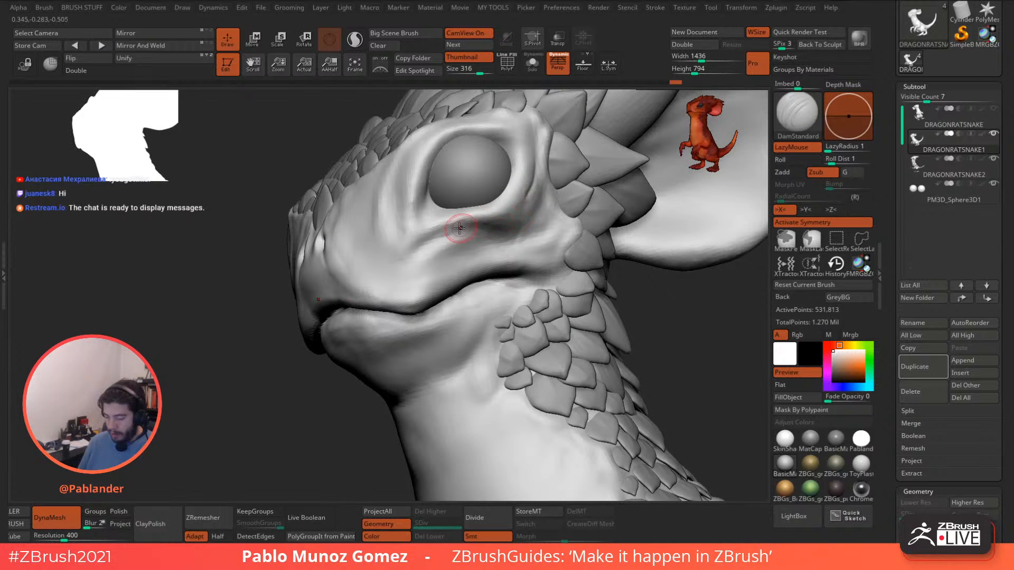
pyautogui.moveTo(425, 246)
pyautogui.mouseDown()
pyautogui.moveTo(509, 233)
pyautogui.moveTo(546, 183)
pyautogui.mouseUp()
pyautogui.moveTo(534, 218)
pyautogui.mouseDown()
pyautogui.moveTo(553, 204)
pyautogui.moveTo(537, 230)
pyautogui.mouseUp()
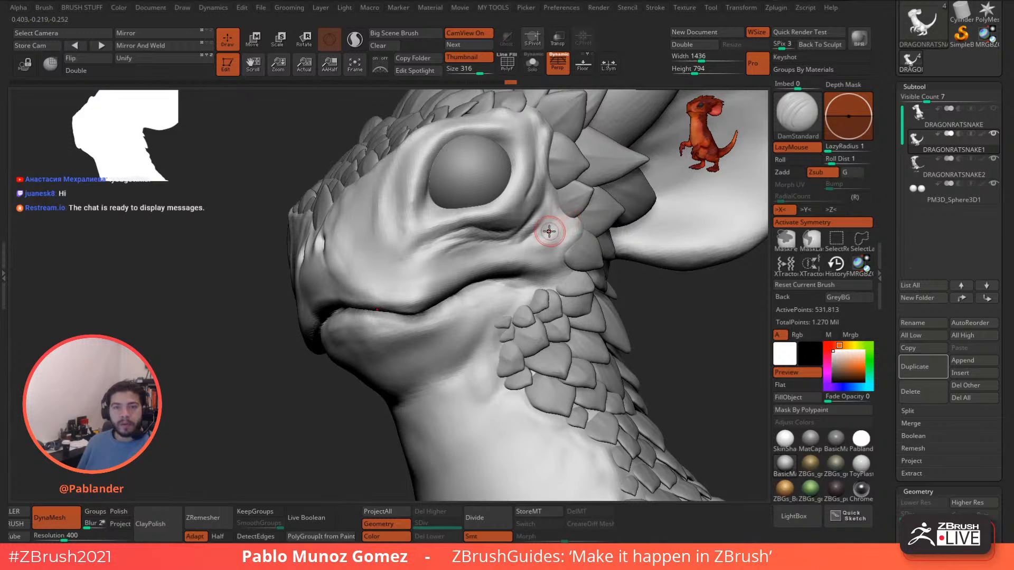
# Carve additional wrinkle creases across the cheek and beneath the eye with DamStandard and soften them with smoothing.
pyautogui.moveTo(551, 227); pyautogui.dragTo(561, 205)
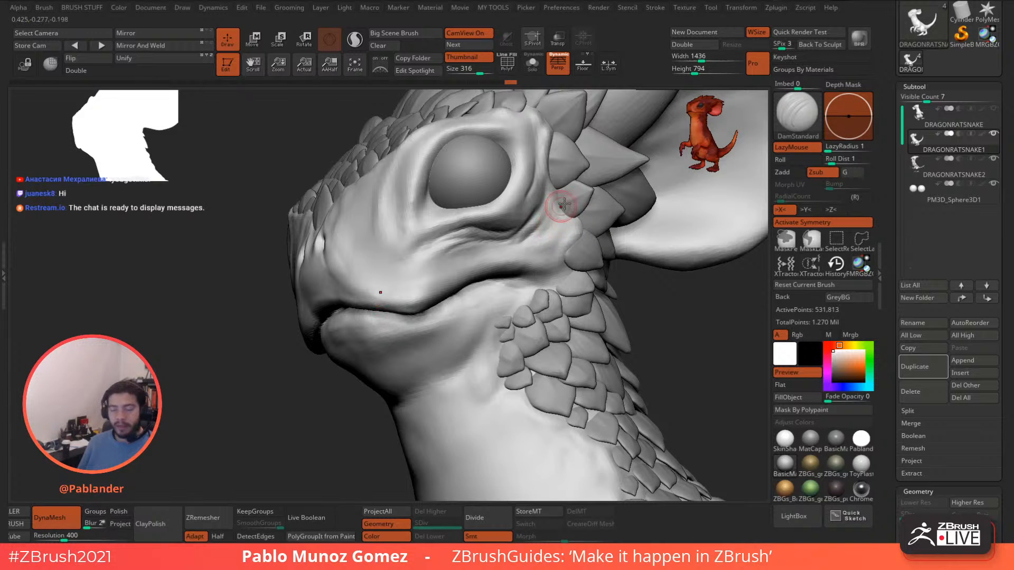
pyautogui.moveTo(503, 230)
pyautogui.keyDown('shift'); pyautogui.mouseDown()
pyautogui.moveTo(522, 233)
pyautogui.moveTo(466, 253)
pyautogui.moveTo(488, 245)
pyautogui.mouseUp(); pyautogui.keyUp('shift')
pyautogui.moveTo(448, 277)
pyautogui.mouseDown()
pyautogui.moveTo(470, 254)
pyautogui.moveTo(448, 230)
pyautogui.mouseUp()
pyautogui.moveTo(411, 275)
pyautogui.keyDown('shift'); pyautogui.mouseDown()
pyautogui.moveTo(401, 274)
pyautogui.moveTo(421, 251)
pyautogui.mouseUp(); pyautogui.keyUp('shift')
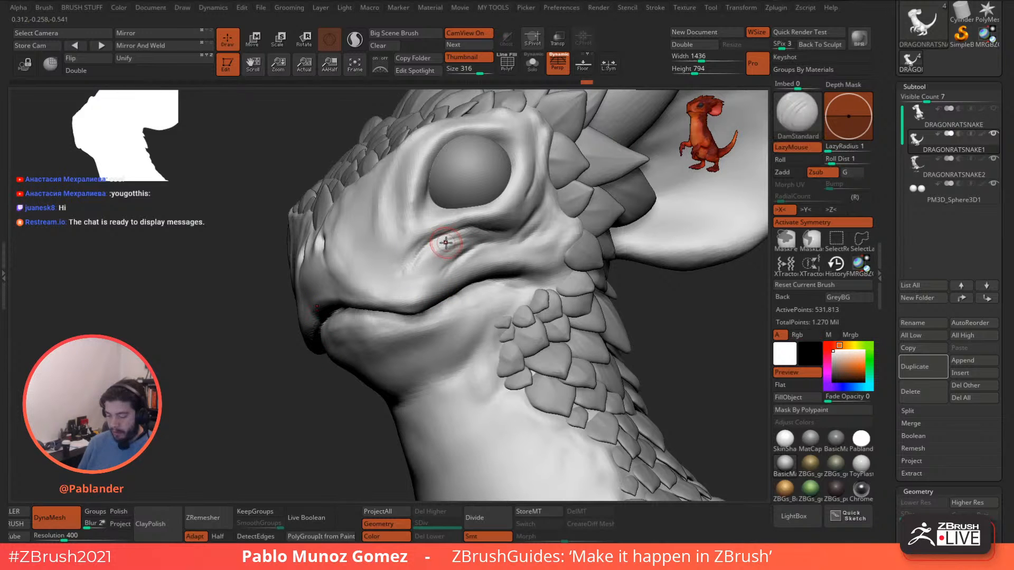
# Carve the fold behind the eye socket and smooth the ends of the wrinkles toward the snout.
pyautogui.moveTo(535, 211); pyautogui.dragTo(540, 239, button='right')
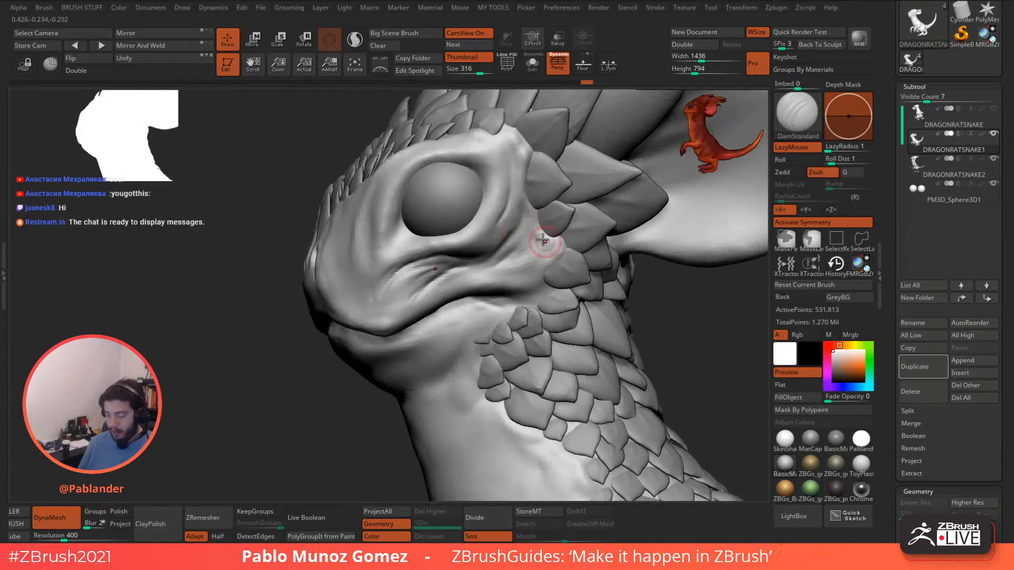
pyautogui.moveTo(516, 186)
pyautogui.mouseDown()
pyautogui.moveTo(512, 233)
pyautogui.moveTo(516, 175)
pyautogui.mouseUp()
pyautogui.keyDown('shift'); pyautogui.moveTo(509, 209); pyautogui.dragTo(519, 194); pyautogui.keyUp('shift')
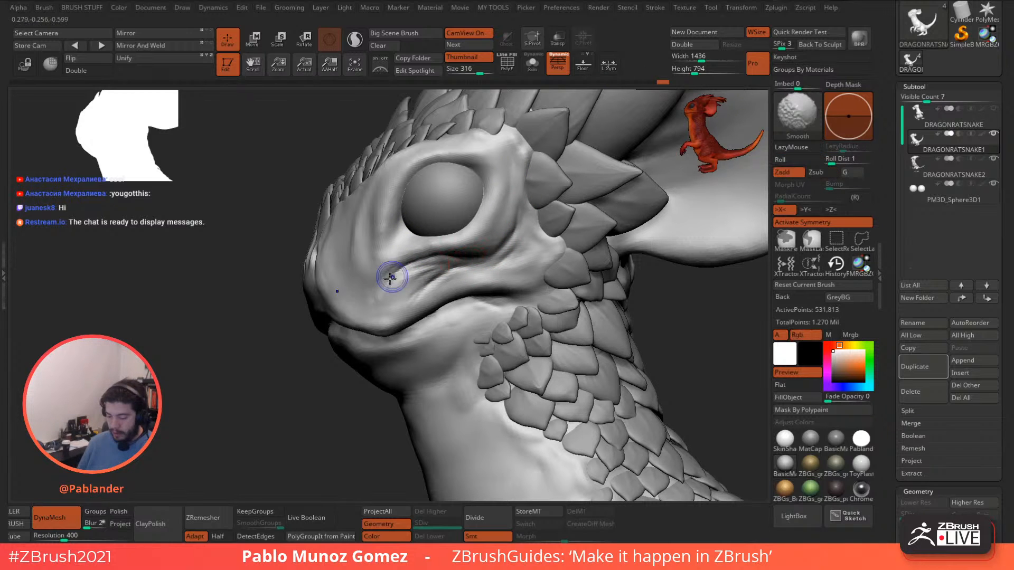
pyautogui.keyDown('shift'); pyautogui.moveTo(389, 280); pyautogui.dragTo(397, 272); pyautogui.keyUp('shift')
# Refine the creases around the eye rim and at the corner of the mouth with DamStandard.
pyautogui.moveTo(411, 255)
pyautogui.mouseDown(button='right')
pyautogui.moveTo(478, 251)
pyautogui.moveTo(516, 176)
pyautogui.moveTo(527, 187)
pyautogui.mouseUp(button='right')
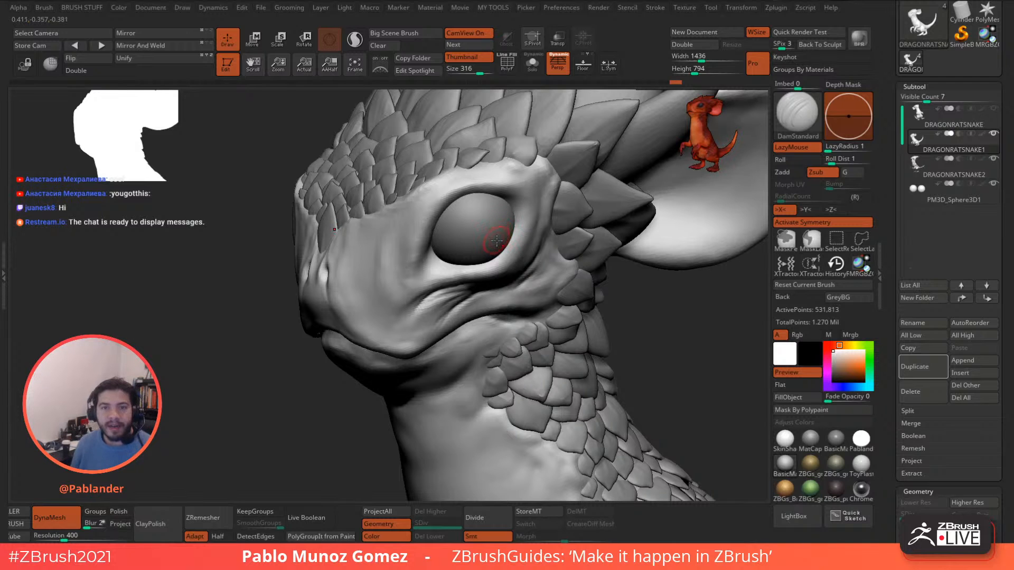
pyautogui.moveTo(535, 215); pyautogui.dragTo(558, 182, button='right')
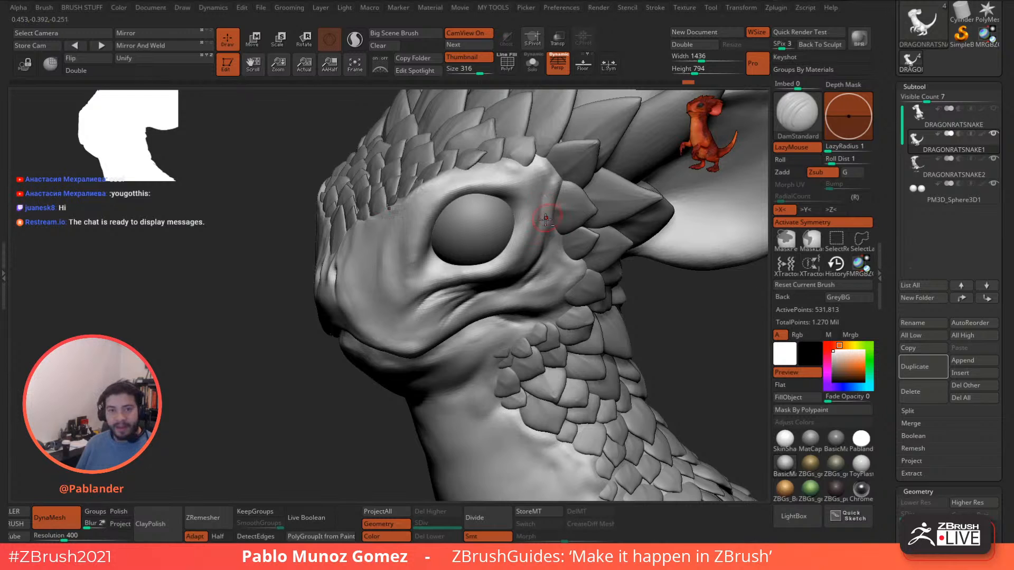
pyautogui.moveTo(541, 226)
pyautogui.mouseDown(button='right')
pyautogui.moveTo(549, 216)
pyautogui.moveTo(536, 225)
pyautogui.mouseUp(button='right')
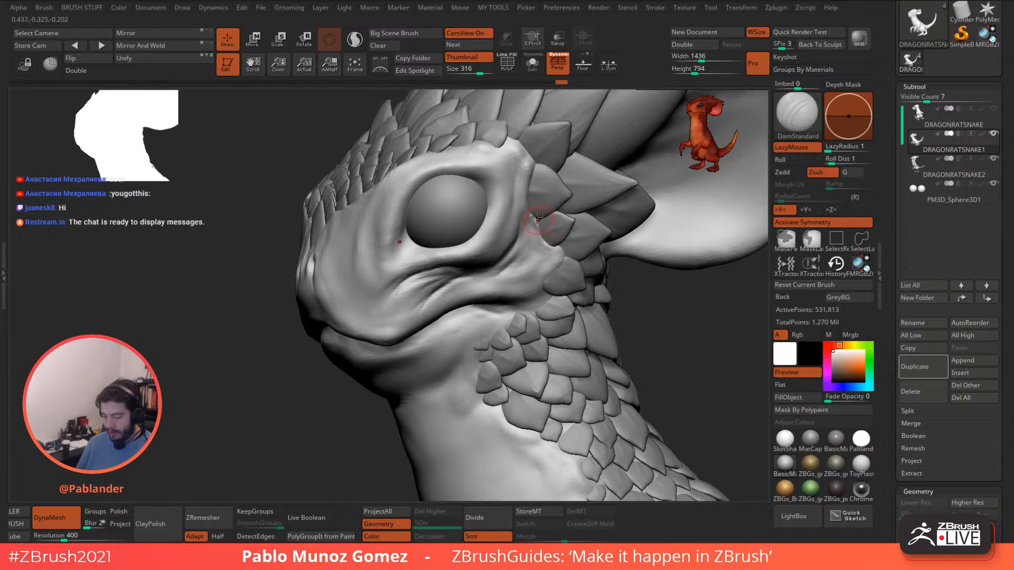
pyautogui.moveTo(537, 217); pyautogui.dragTo(548, 220, button='right')
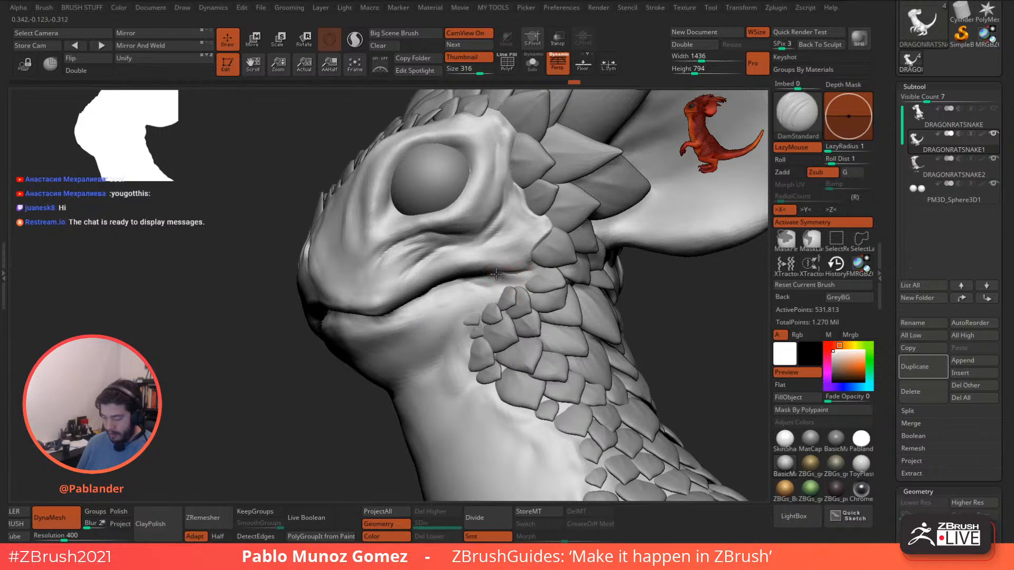
pyautogui.moveTo(549, 265)
pyautogui.mouseDown(button='right')
pyautogui.moveTo(516, 232)
pyautogui.moveTo(484, 248)
pyautogui.mouseUp(button='right')
# Smooth the skin beneath the eye and refine the brow edge beside the forehead scales.
pyautogui.press('shift')
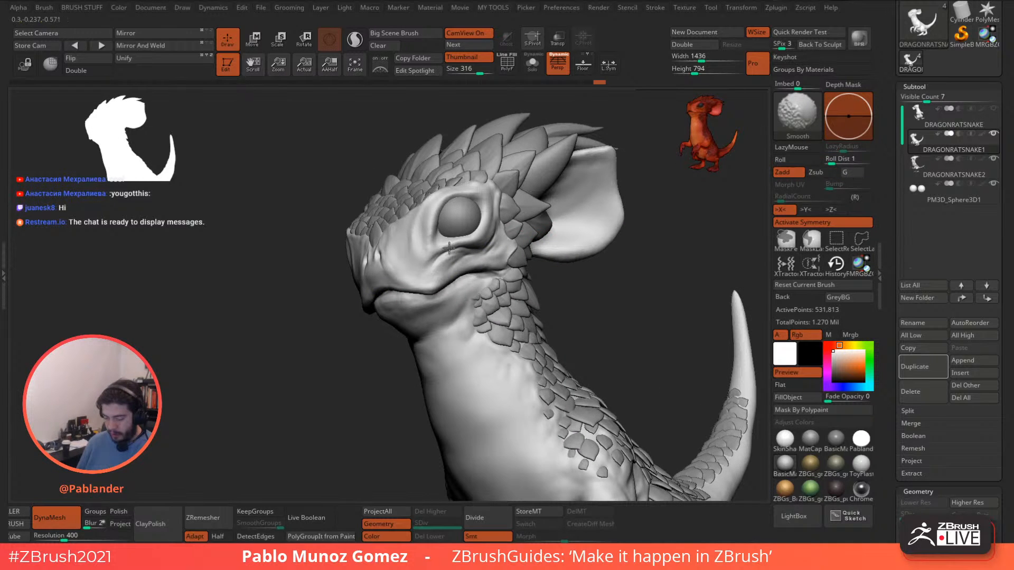
pyautogui.moveTo(494, 227); pyautogui.dragTo(517, 233, button='right')
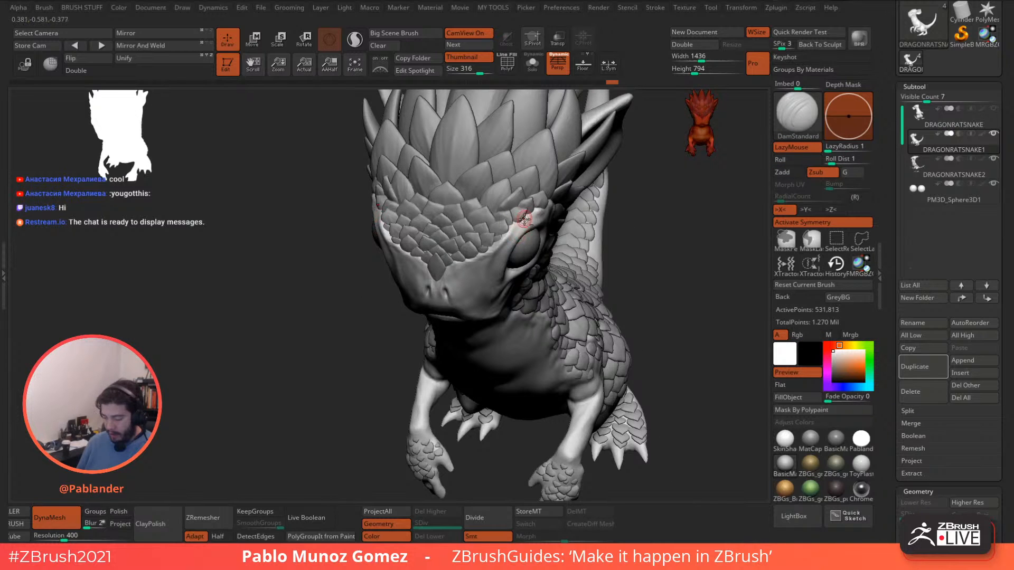
pyautogui.press('shift')
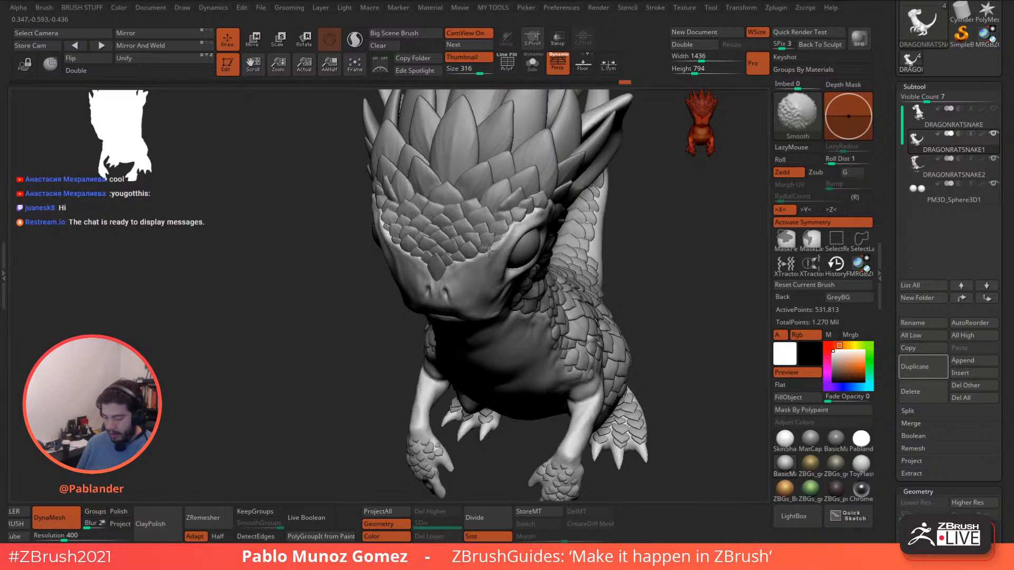
pyautogui.moveTo(490, 252)
pyautogui.mouseDown(button='right')
pyautogui.moveTo(610, 232)
pyautogui.moveTo(546, 224)
pyautogui.moveTo(541, 209)
pyautogui.moveTo(528, 258)
pyautogui.moveTo(514, 238)
pyautogui.moveTo(521, 250)
pyautogui.moveTo(556, 207)
pyautogui.moveTo(554, 242)
pyautogui.moveTo(588, 225)
pyautogui.moveTo(623, 265)
pyautogui.moveTo(552, 235)
pyautogui.moveTo(572, 237)
pyautogui.moveTo(550, 235)
pyautogui.moveTo(545, 249)
pyautogui.mouseUp(button='right')
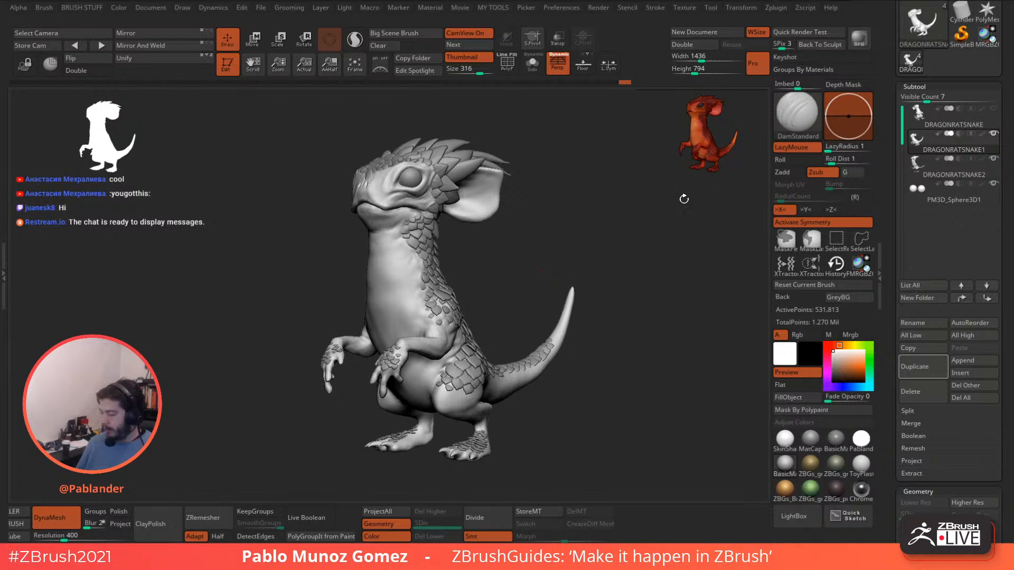
# Examine the whole creature's silhouette and proportions from the front, three-quarter and side views.
pyautogui.moveTo(683, 199); pyautogui.dragTo(622, 221, button='right')
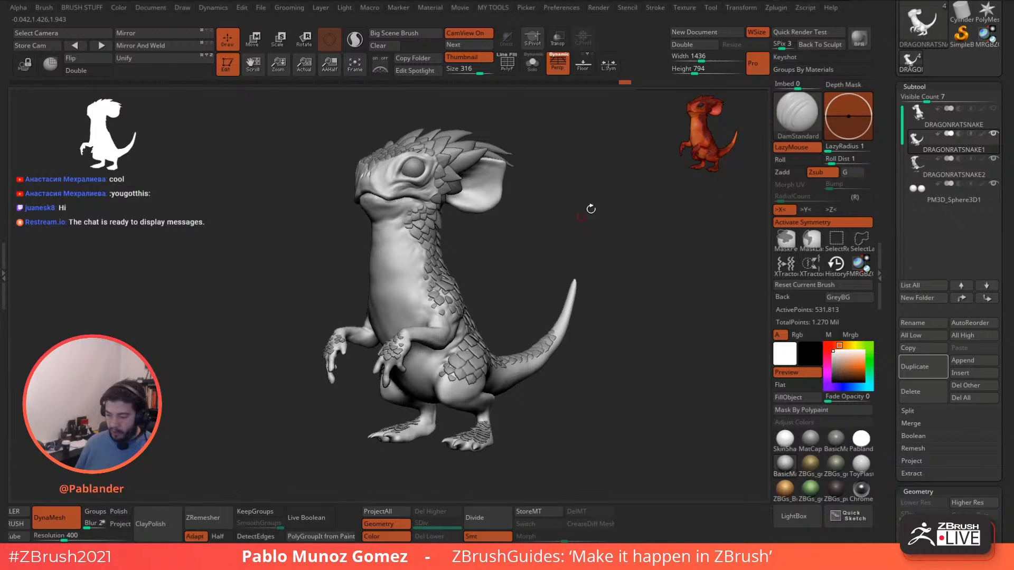
pyautogui.moveTo(310, 301); pyautogui.dragTo(641, 233, button='right')
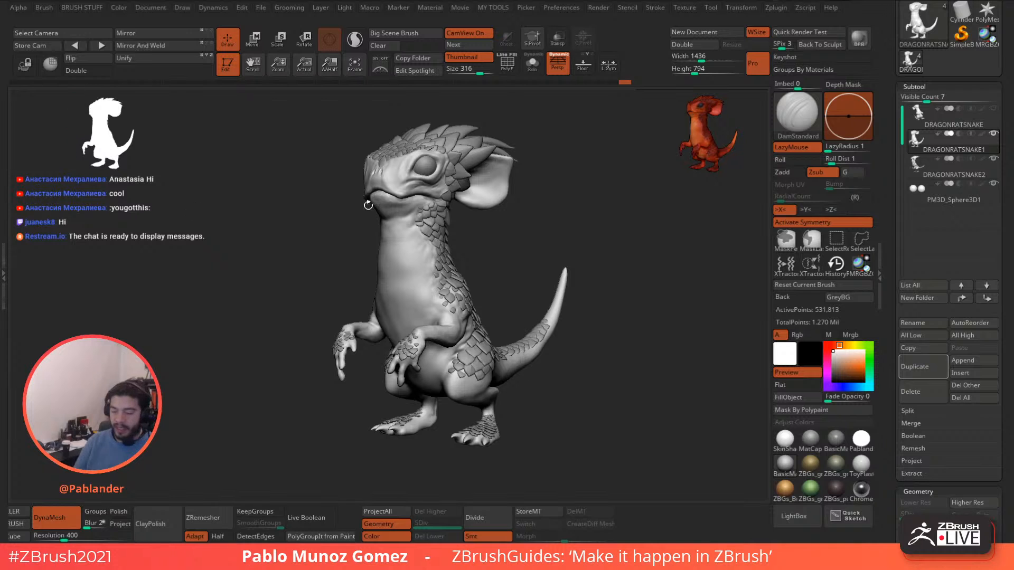
pyautogui.moveTo(674, 181); pyautogui.dragTo(617, 236, button='right')
pyautogui.moveTo(512, 228); pyautogui.dragTo(537, 229, button='right')
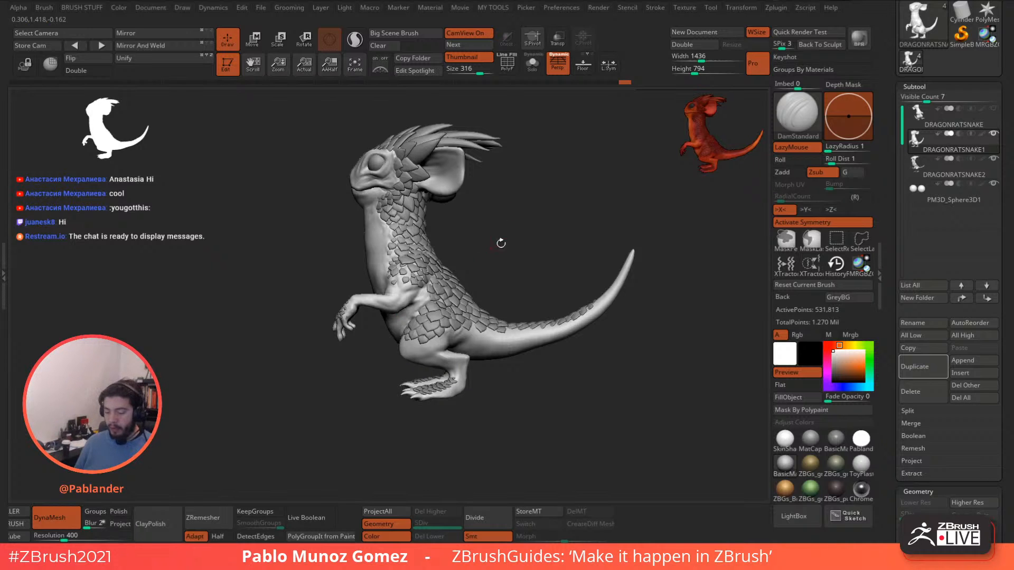
pyautogui.moveTo(500, 243); pyautogui.dragTo(537, 243, button='right')
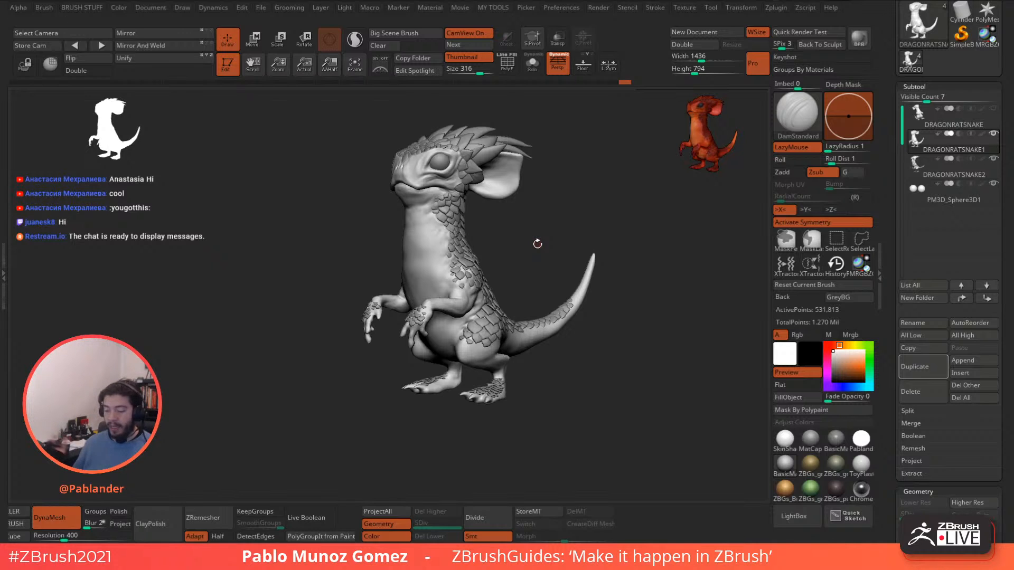
pyautogui.moveTo(563, 226)
pyautogui.mouseDown()
pyautogui.moveTo(543, 238)
pyautogui.moveTo(565, 217)
pyautogui.moveTo(581, 226)
pyautogui.moveTo(565, 237)
pyautogui.mouseUp()
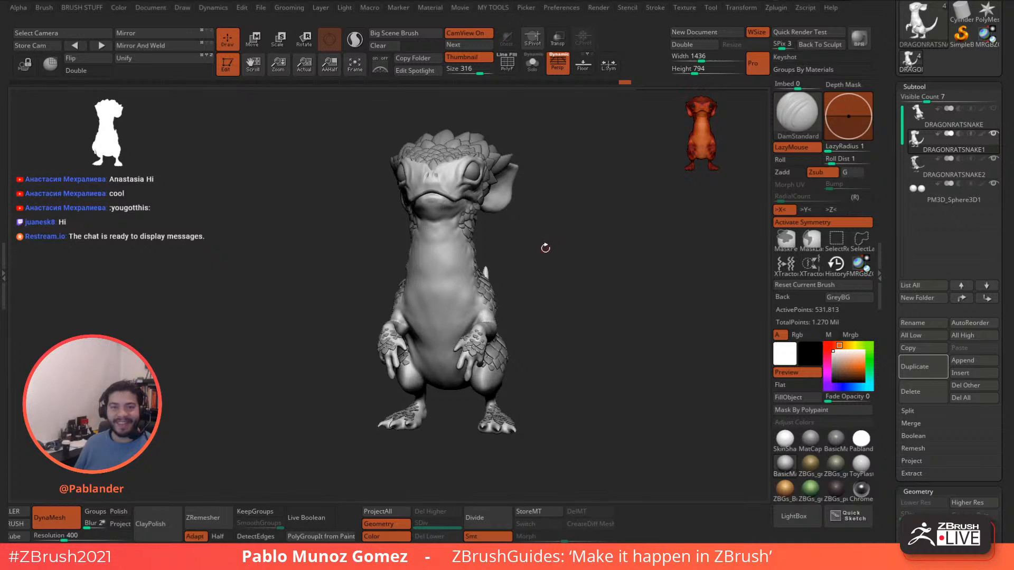
pyautogui.moveTo(552, 249); pyautogui.dragTo(557, 253)
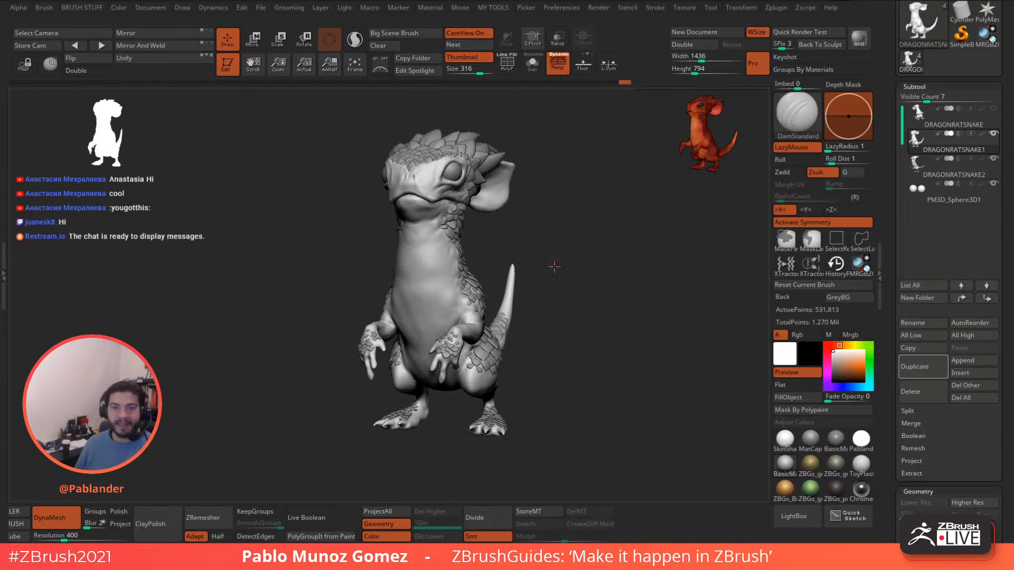
pyautogui.moveTo(554, 266)
pyautogui.mouseDown()
pyautogui.moveTo(560, 243)
pyautogui.moveTo(567, 247)
pyautogui.moveTo(549, 242)
pyautogui.moveTo(535, 255)
pyautogui.mouseUp()
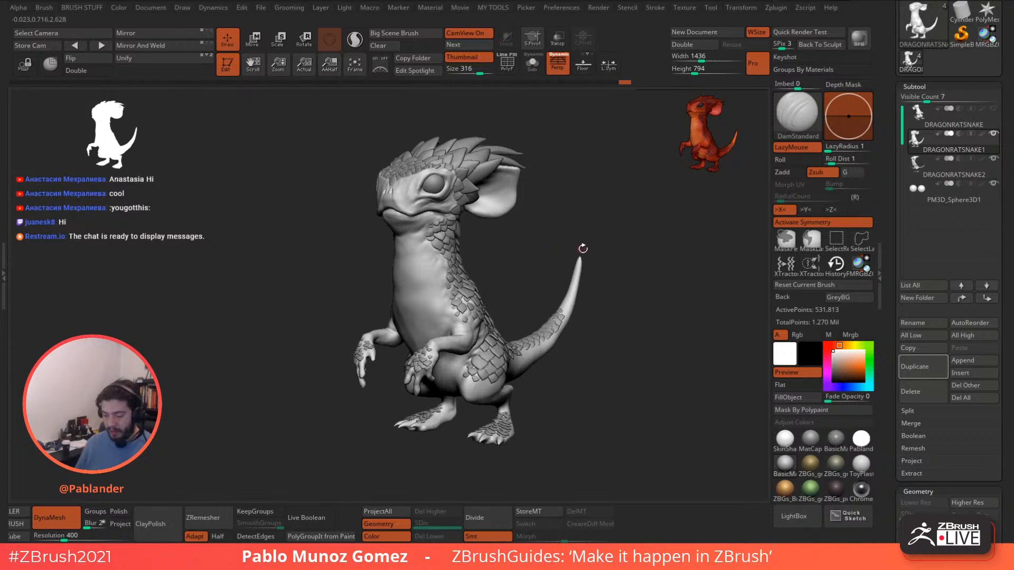
pyautogui.moveTo(597, 254); pyautogui.dragTo(674, 230)
pyautogui.rightClick(622, 244)
pyautogui.scroll(1, 901, 178)
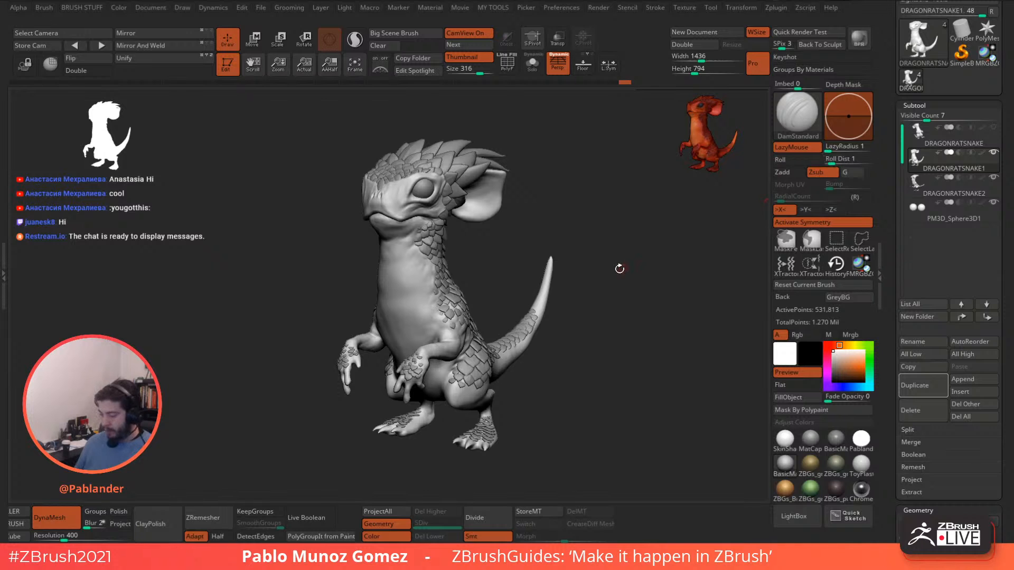
pyautogui.moveTo(605, 264)
pyautogui.mouseDown()
pyautogui.moveTo(642, 265)
pyautogui.moveTo(616, 283)
pyautogui.moveTo(679, 273)
pyautogui.moveTo(677, 287)
pyautogui.mouseUp()
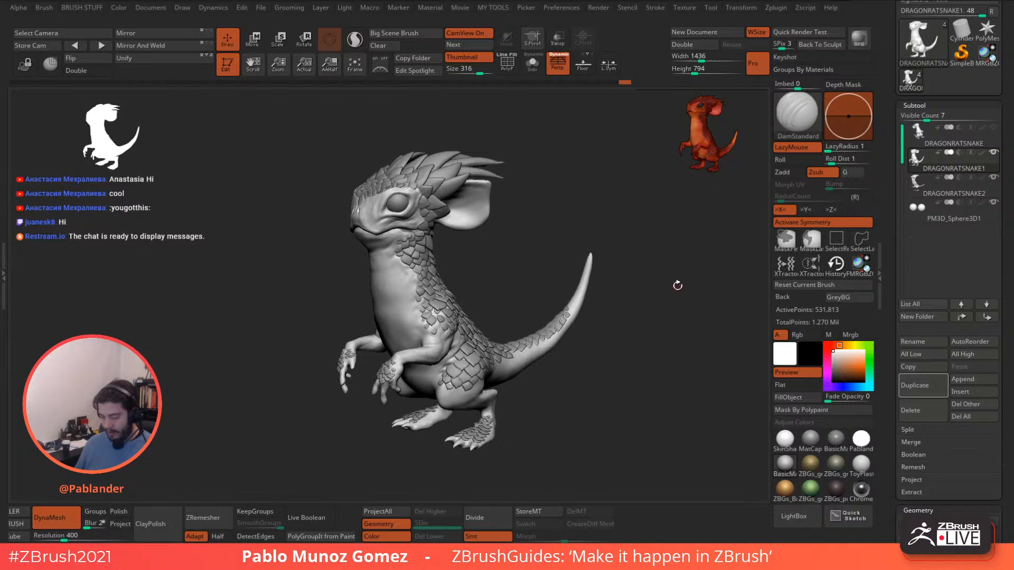
# Duplicate the DRAGONRATSNAKE1 body subtool and rename the copy as retopo.
pyautogui.click(980, 138)
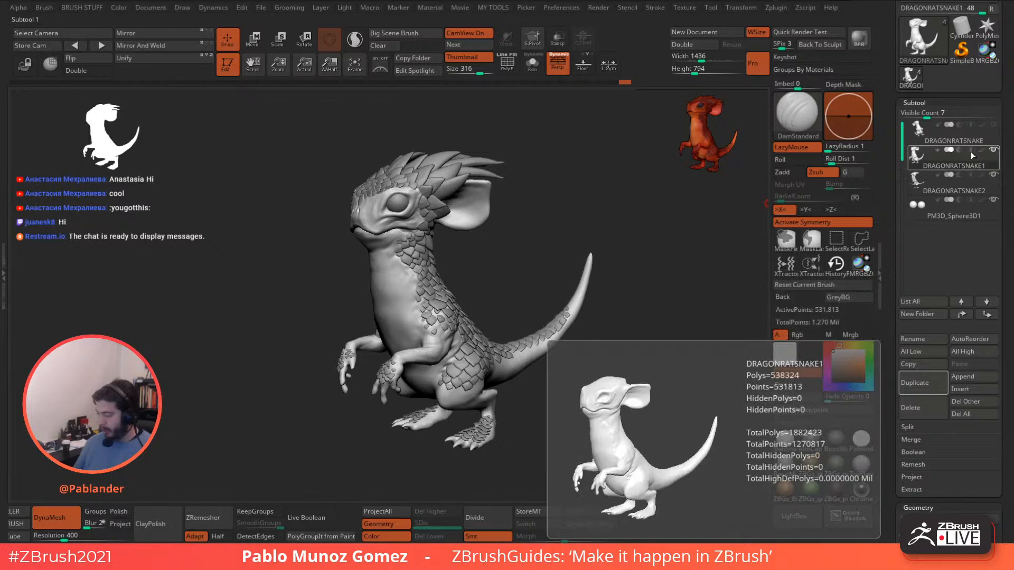
pyautogui.click(924, 381)
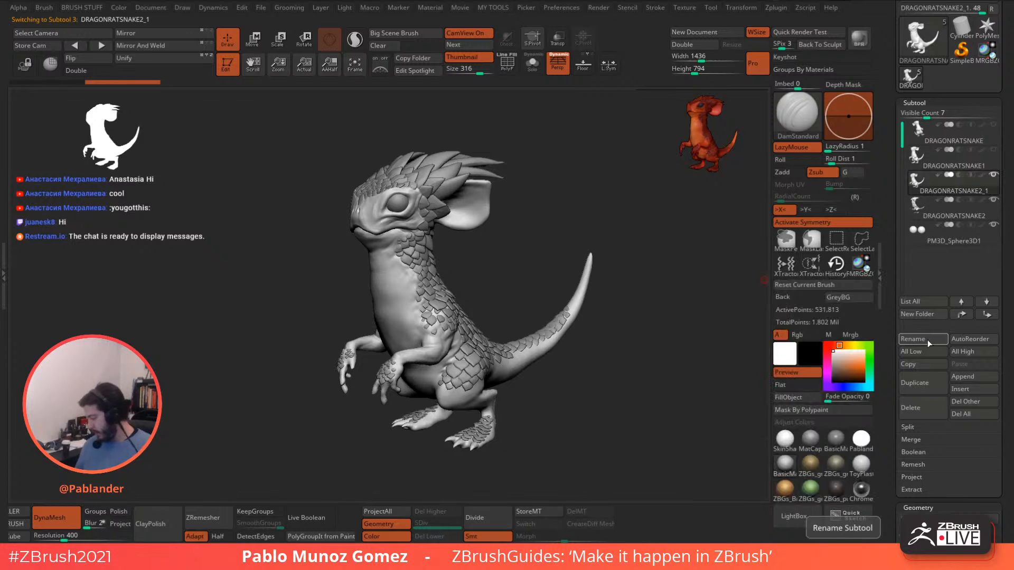
pyautogui.click(930, 340)
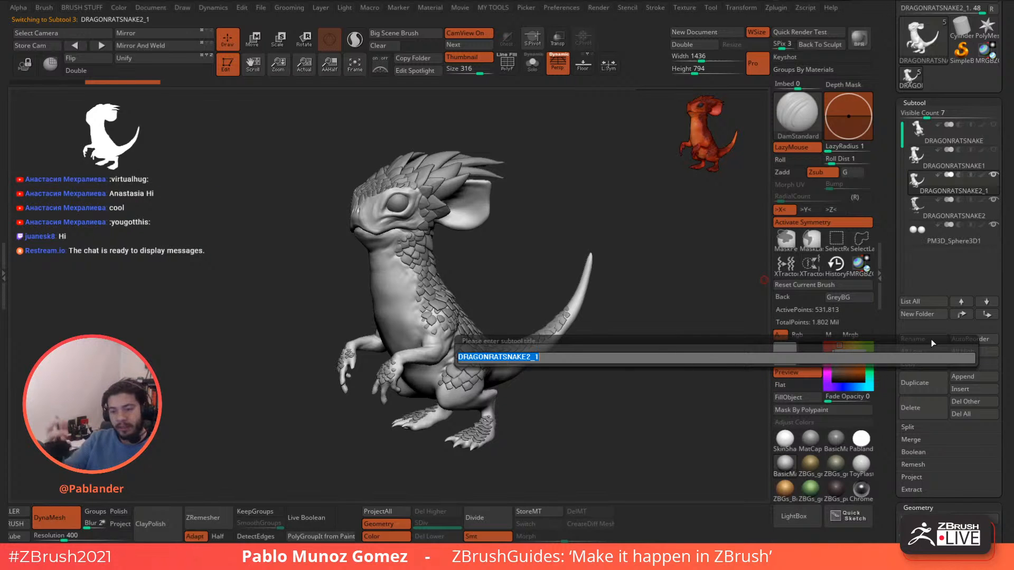
pyautogui.write('cl')
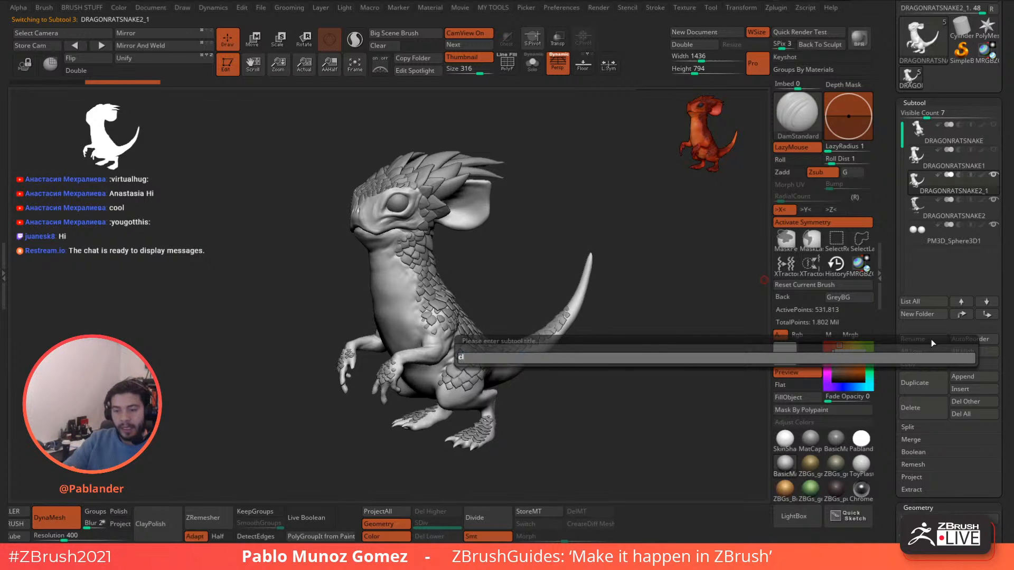
pyautogui.press('BackSpace')
pyautogui.press('BackSpace')
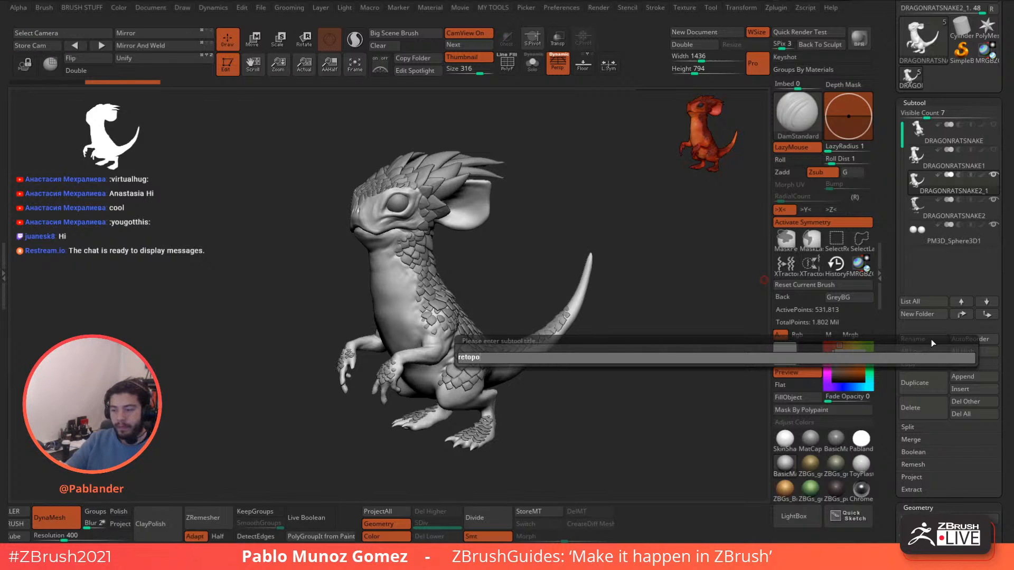
pyautogui.press('Return')
# Isolate the retopo subtool with Solo and display its PolyFrame wireframe to inspect the mesh density.
pyautogui.moveTo(612, 293)
pyautogui.mouseDown()
pyautogui.moveTo(622, 308)
pyautogui.moveTo(568, 255)
pyautogui.moveTo(597, 206)
pyautogui.mouseUp()
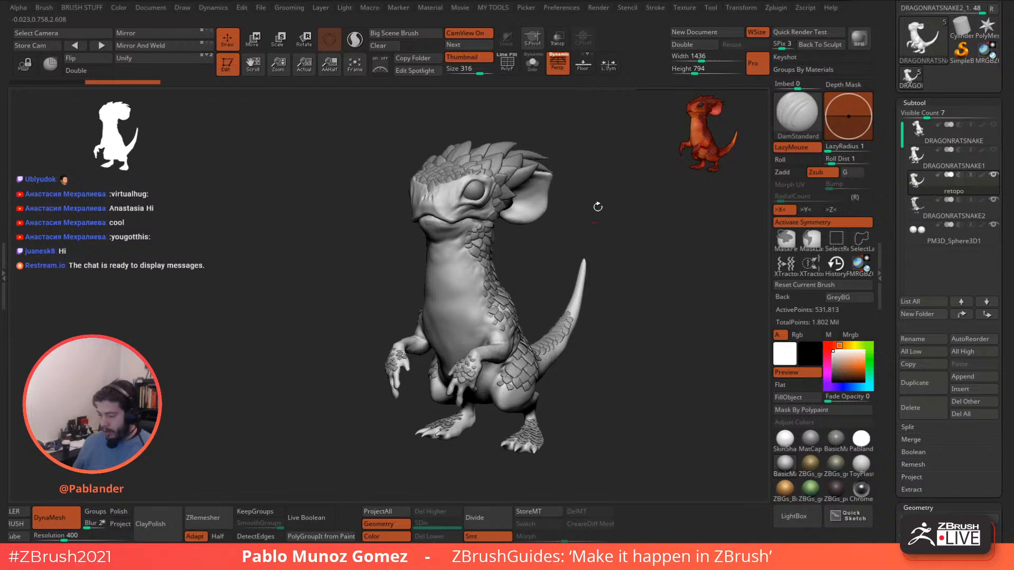
pyautogui.click(532, 62)
pyautogui.click(513, 62)
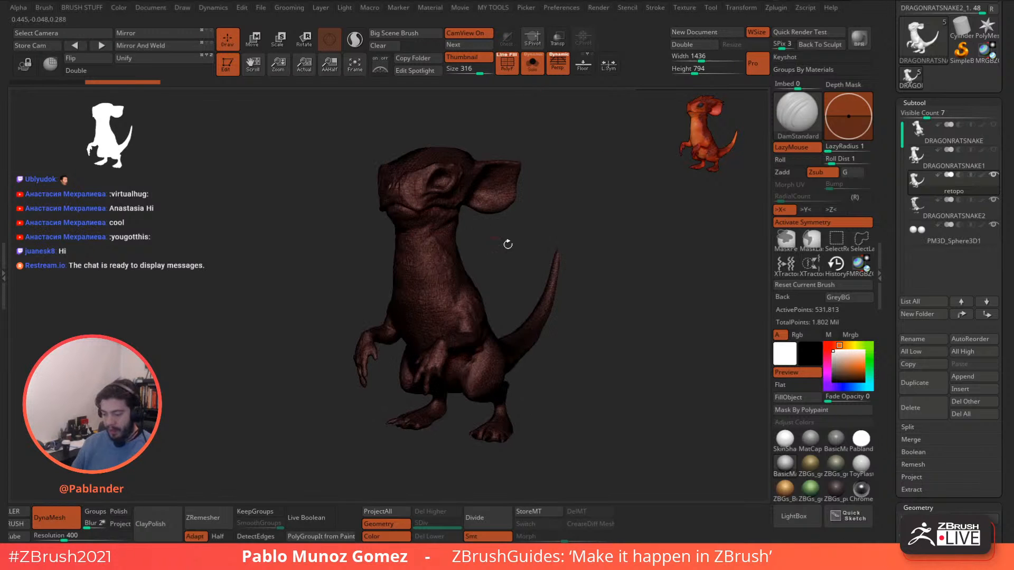
pyautogui.moveTo(605, 248)
pyautogui.mouseDown()
pyautogui.moveTo(606, 267)
pyautogui.moveTo(653, 317)
pyautogui.mouseUp()
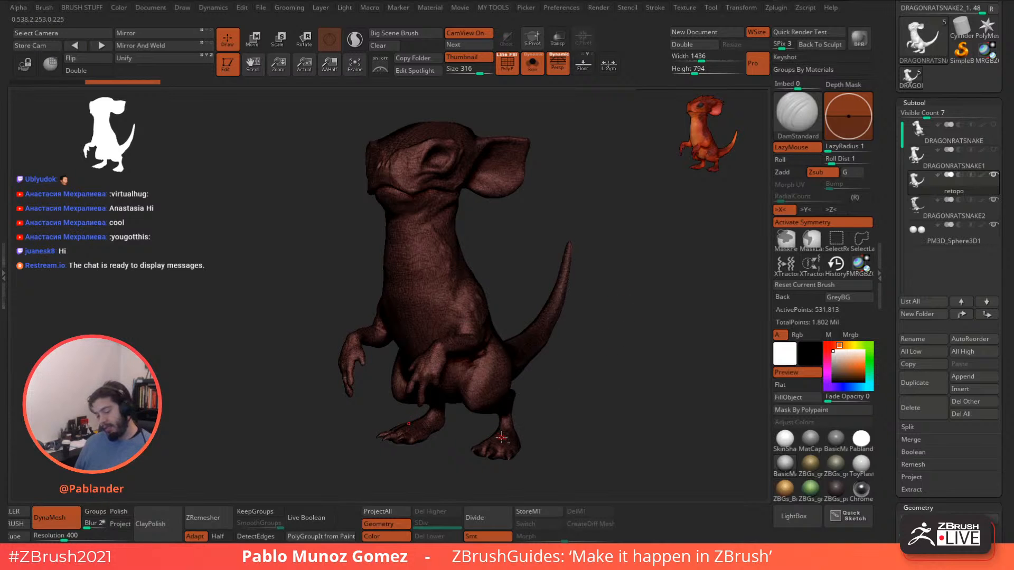
pyautogui.moveTo(522, 446)
pyautogui.mouseDown()
pyautogui.moveTo(554, 435)
pyautogui.moveTo(571, 401)
pyautogui.mouseUp()
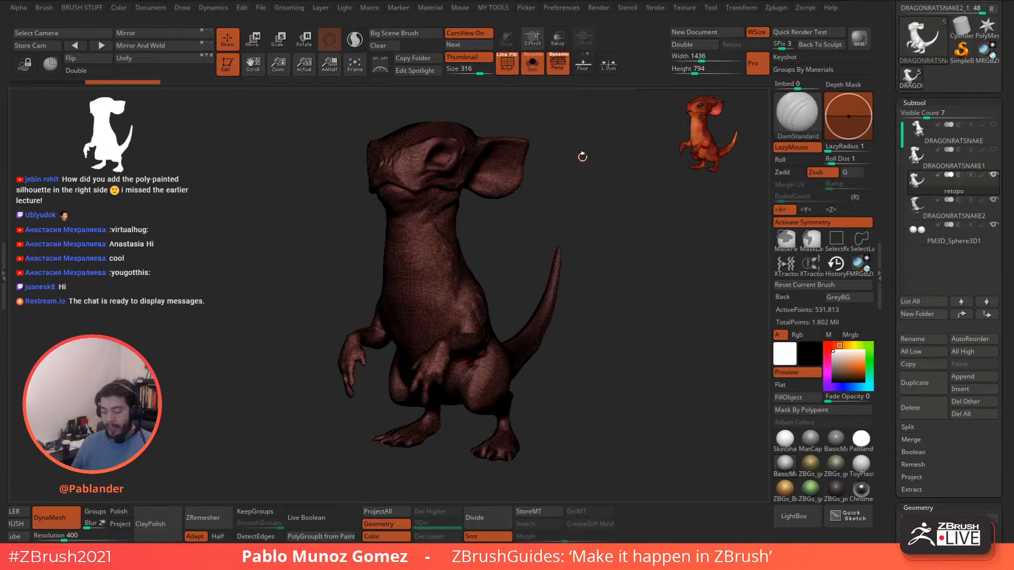
pyautogui.moveTo(562, 216)
pyautogui.mouseDown()
pyautogui.moveTo(538, 217)
pyautogui.moveTo(570, 222)
pyautogui.mouseUp()
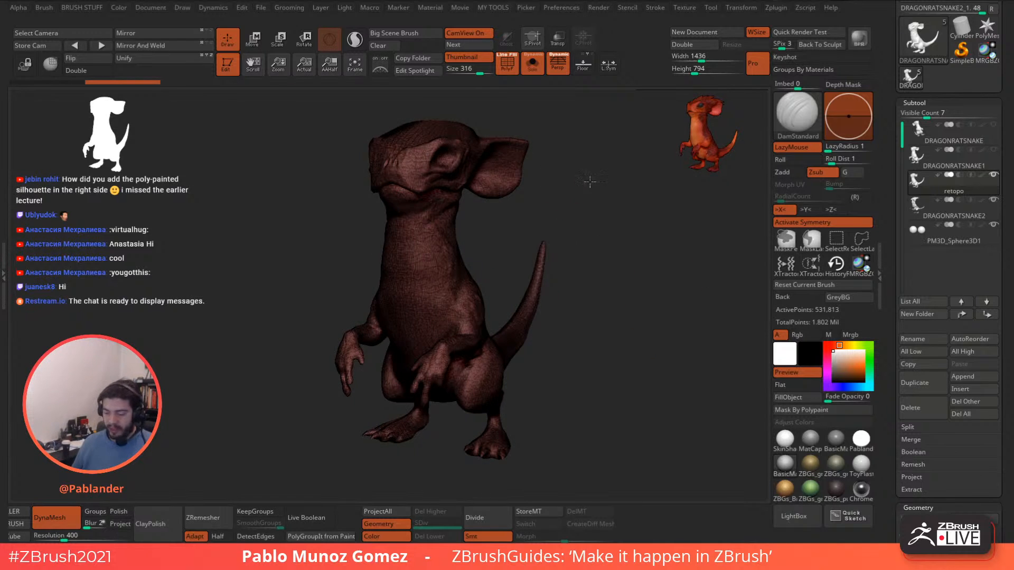
pyautogui.moveTo(590, 181); pyautogui.dragTo(546, 223)
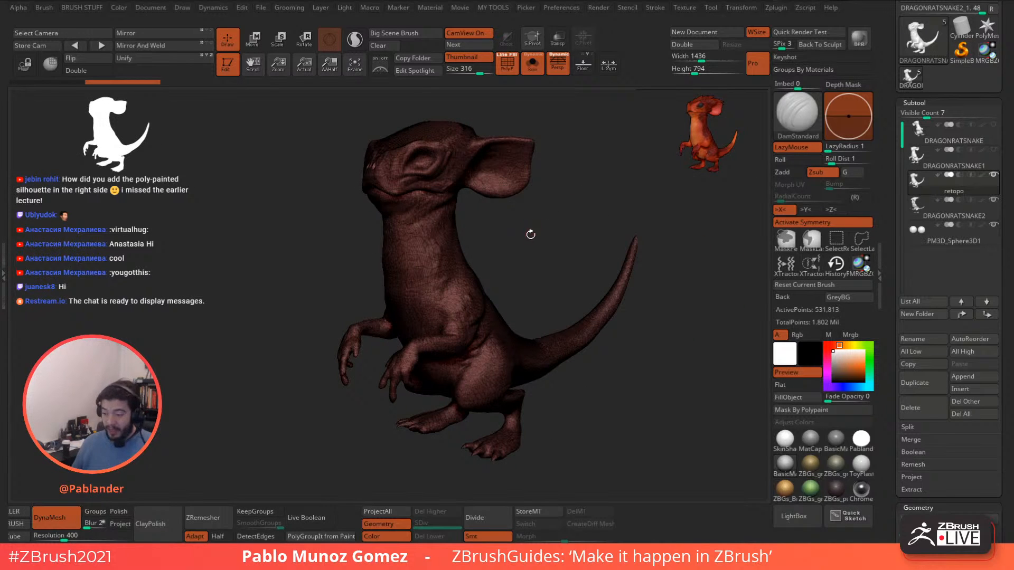
# Turn off the PolyFrame wireframe on the isolated retopo subtool.
pyautogui.hotkey('shift', 'f')
pyautogui.moveTo(558, 206); pyautogui.dragTo(568, 219)
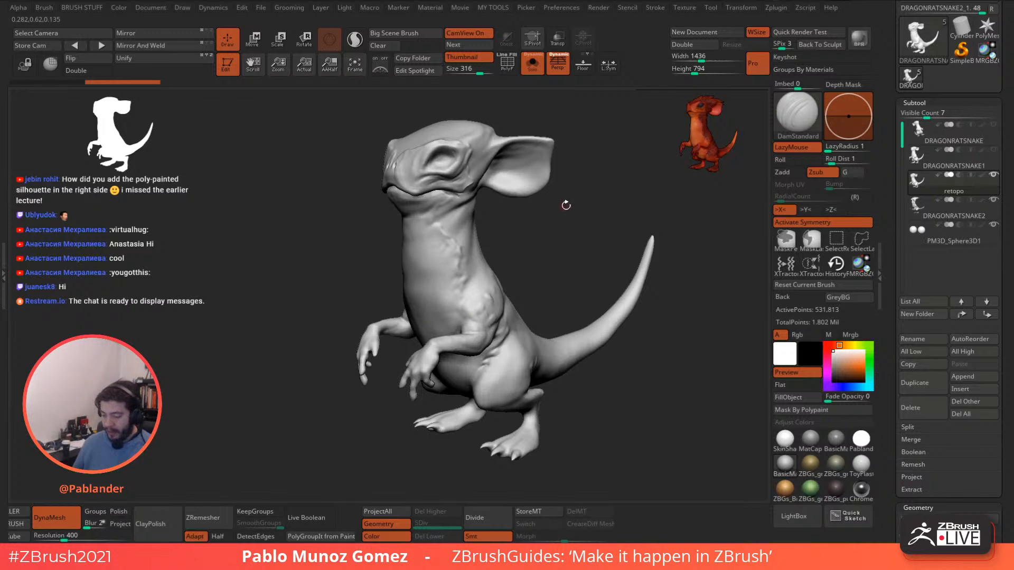
pyautogui.press('b')
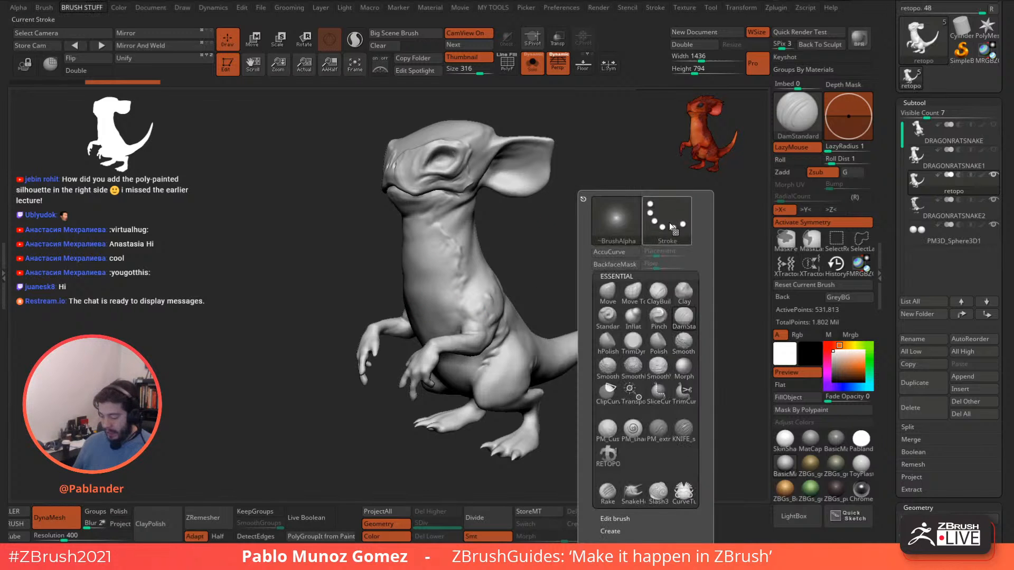
pyautogui.press('space')
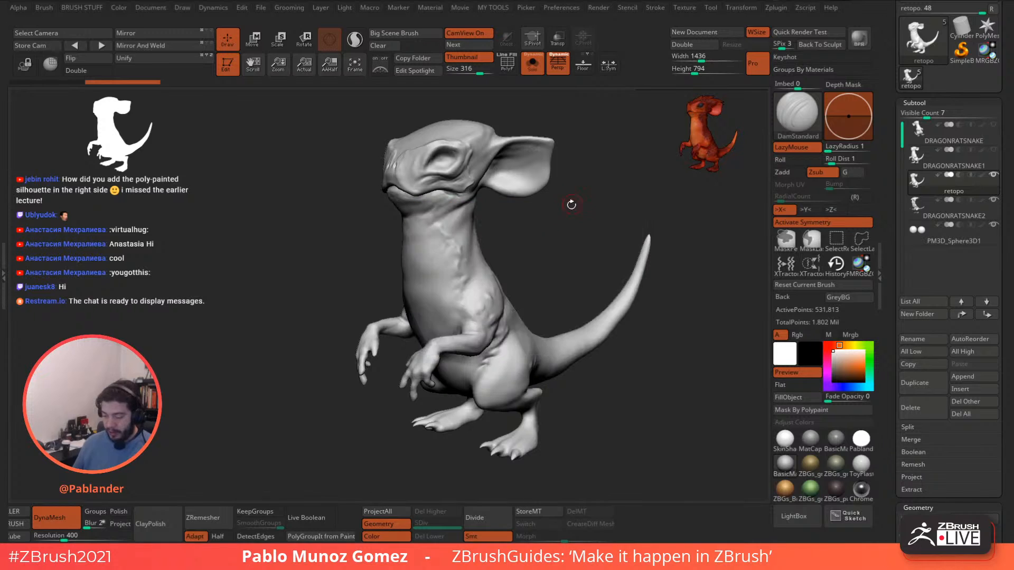
# Sketch a dividing line around the middle of the neck with the DamStandard brush to mark where the head could be separated.
pyautogui.moveTo(570, 203); pyautogui.dragTo(420, 266)
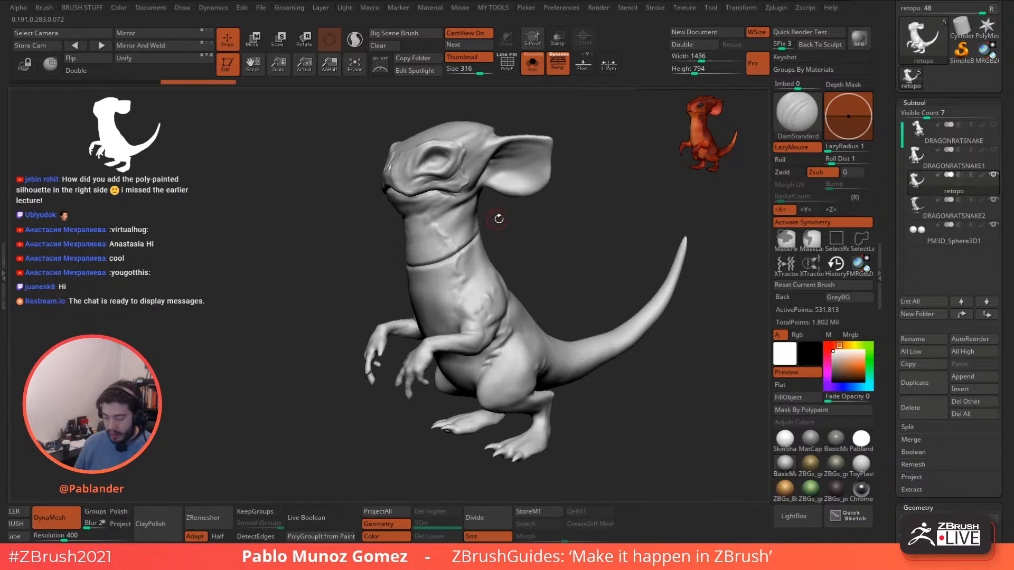
pyautogui.moveTo(538, 222)
pyautogui.mouseDown()
pyautogui.moveTo(464, 240)
pyautogui.moveTo(499, 224)
pyautogui.moveTo(537, 240)
pyautogui.mouseUp()
pyautogui.moveTo(486, 333)
pyautogui.mouseDown()
pyautogui.moveTo(504, 298)
pyautogui.moveTo(444, 288)
pyautogui.moveTo(445, 309)
pyautogui.mouseUp()
pyautogui.moveTo(543, 232); pyautogui.dragTo(532, 269)
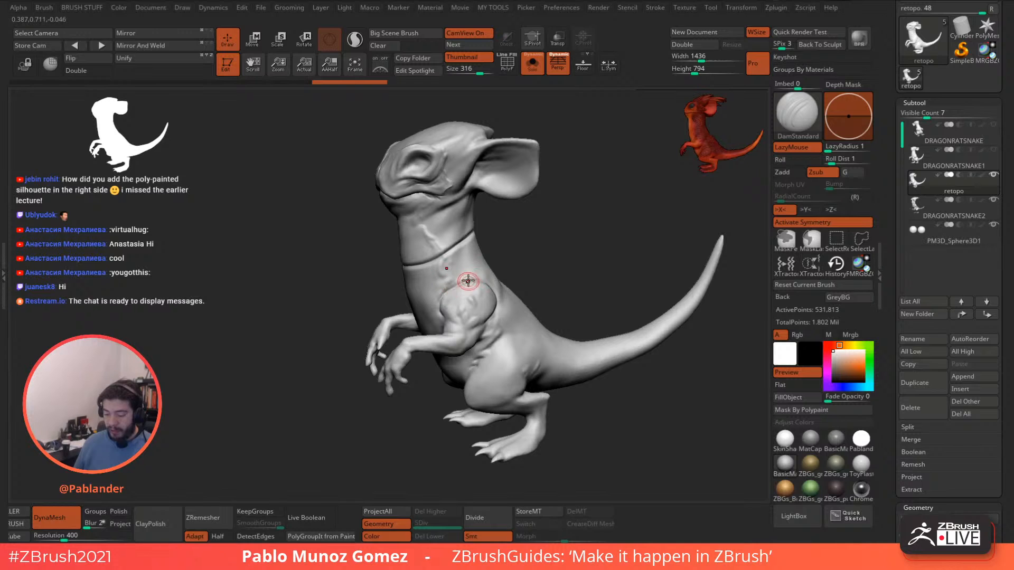
pyautogui.moveTo(535, 236); pyautogui.dragTo(547, 217)
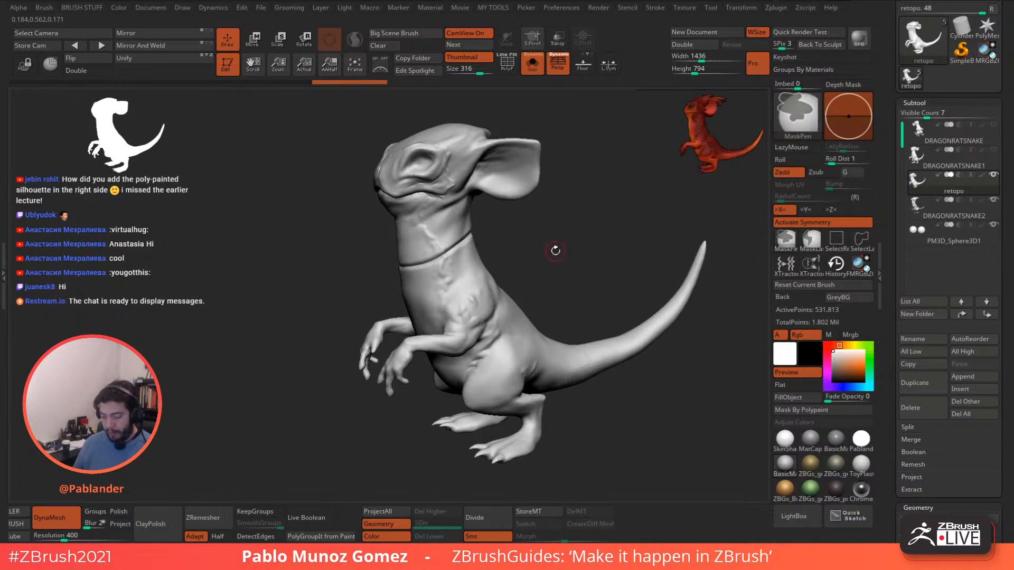
# Display the PolyFrame wireframe on the retopo subtool and switch its material to SkinShade.
pyautogui.click(513, 71)
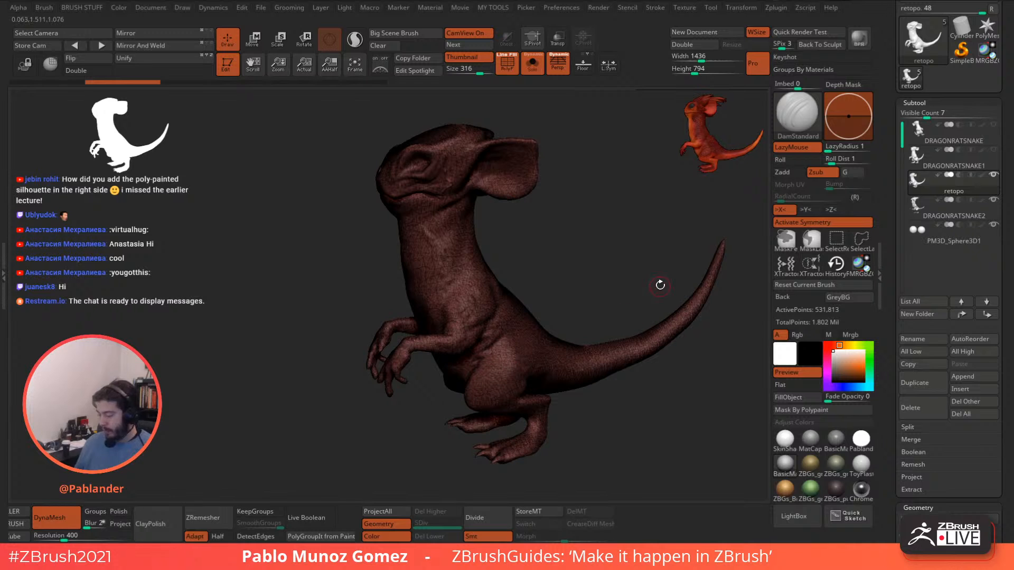
pyautogui.moveTo(642, 281); pyautogui.dragTo(657, 284)
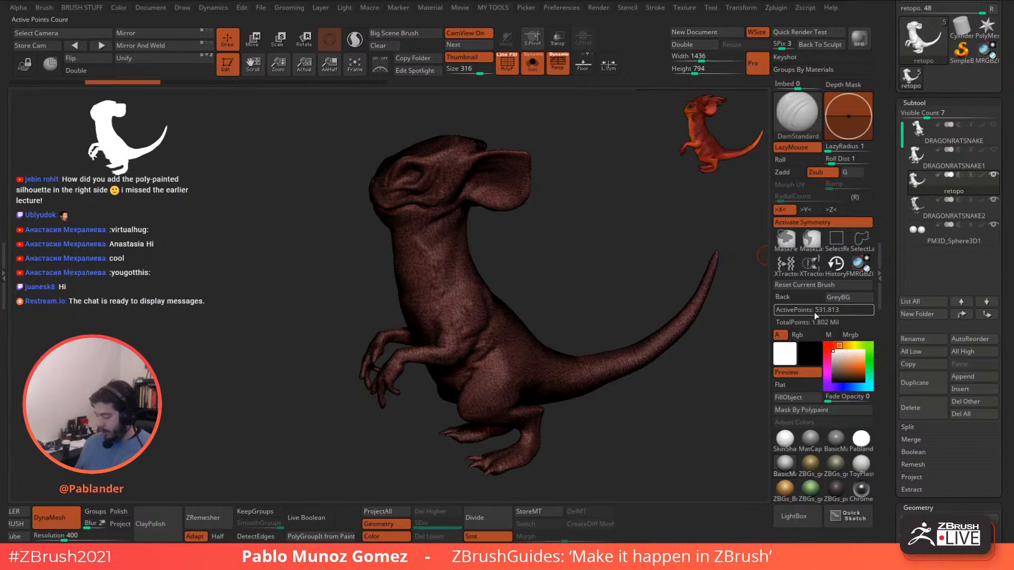
pyautogui.click(787, 437)
pyautogui.moveTo(700, 381); pyautogui.dragTo(686, 403)
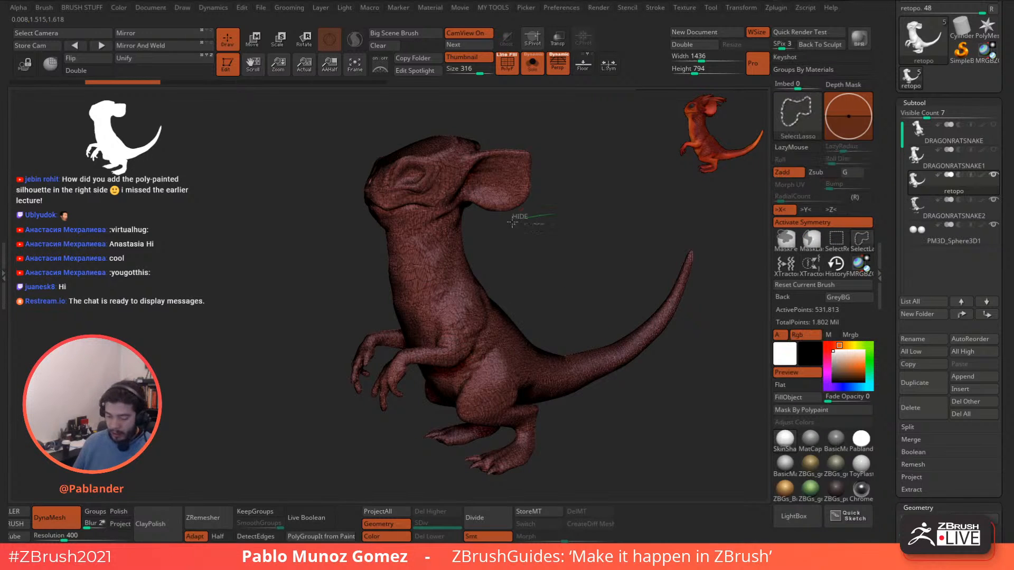
# Isolate the head and upper neck with a lasso selection, assign them their own polygroup, and unhide the rest of the body.
pyautogui.moveTo(544, 222)
pyautogui.keyDown('ctrl'); pyautogui.keyDown('shift'); pyautogui.mouseDown()
pyautogui.moveTo(362, 126)
pyautogui.moveTo(380, 123)
pyautogui.mouseUp(); pyautogui.keyUp('shift'); pyautogui.keyUp('ctrl')
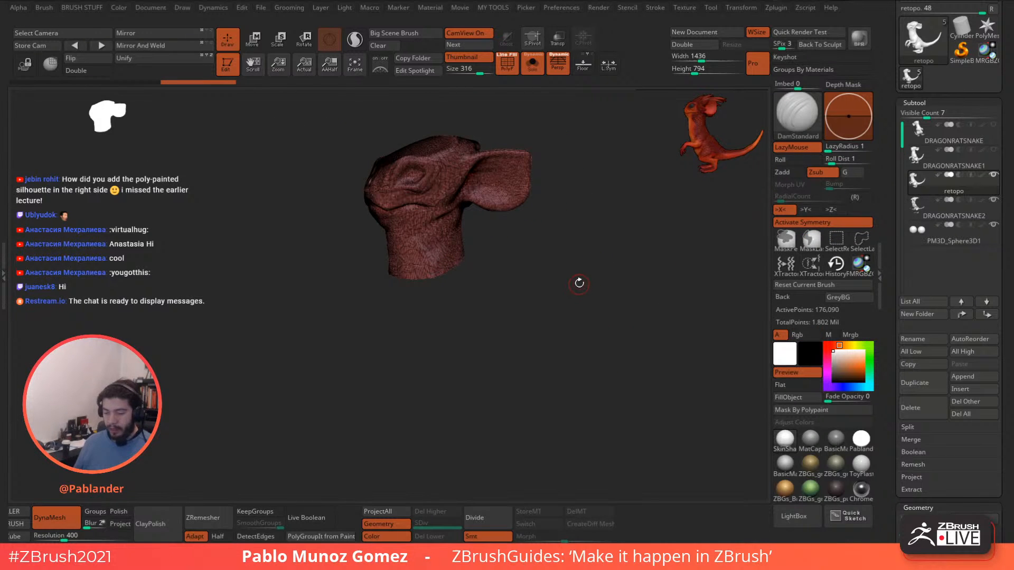
pyautogui.hotkey('ctrl', 'w')
pyautogui.hotkey('ctrl', 'w')
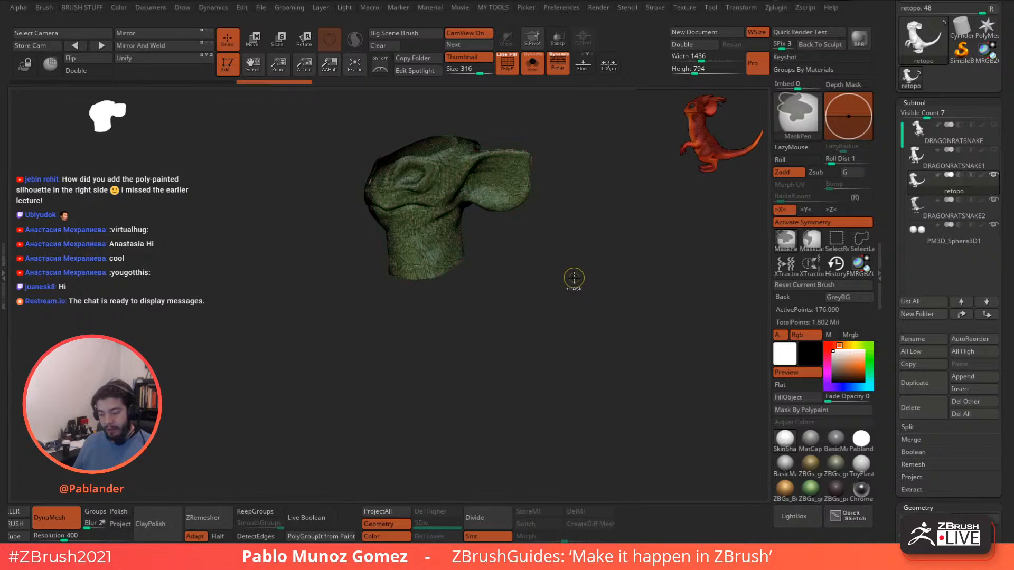
pyautogui.keyDown('ctrl'); pyautogui.keyDown('shift'); pyautogui.click(573, 272); pyautogui.keyUp('shift'); pyautogui.keyUp('ctrl')
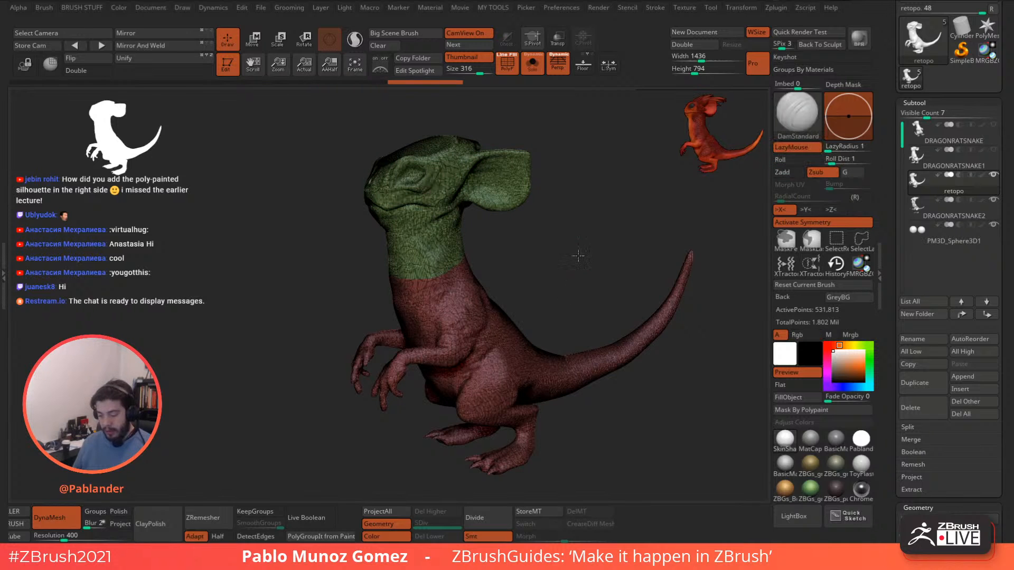
# Examine the border between the head and body polygroups around the neck, up close and from several angles.
pyautogui.moveTo(573, 269)
pyautogui.mouseDown()
pyautogui.moveTo(569, 260)
pyautogui.moveTo(554, 285)
pyautogui.mouseUp()
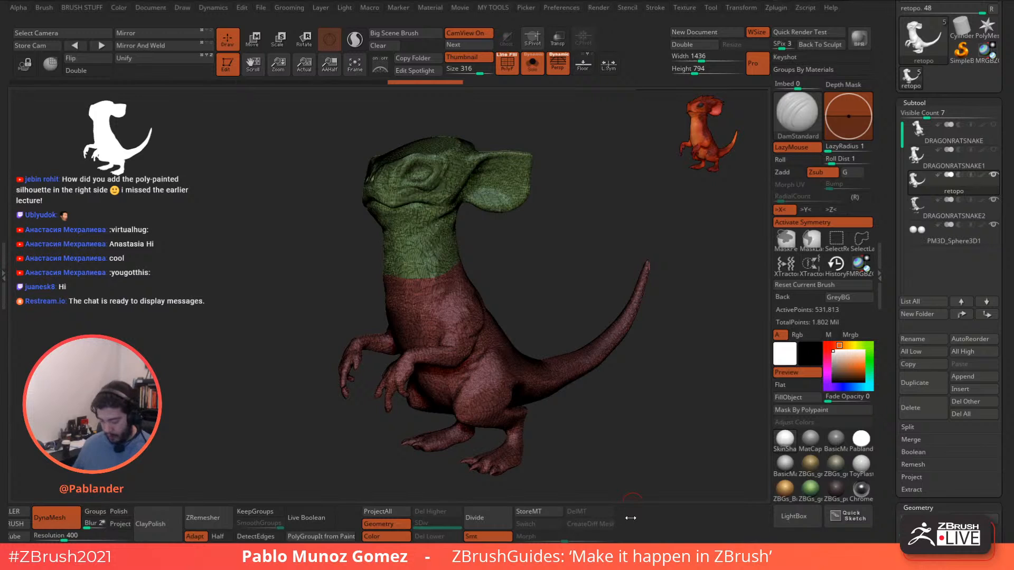
pyautogui.keyDown('ctrl'); pyautogui.moveTo(631, 518); pyautogui.dragTo(782, 515); pyautogui.keyUp('ctrl')
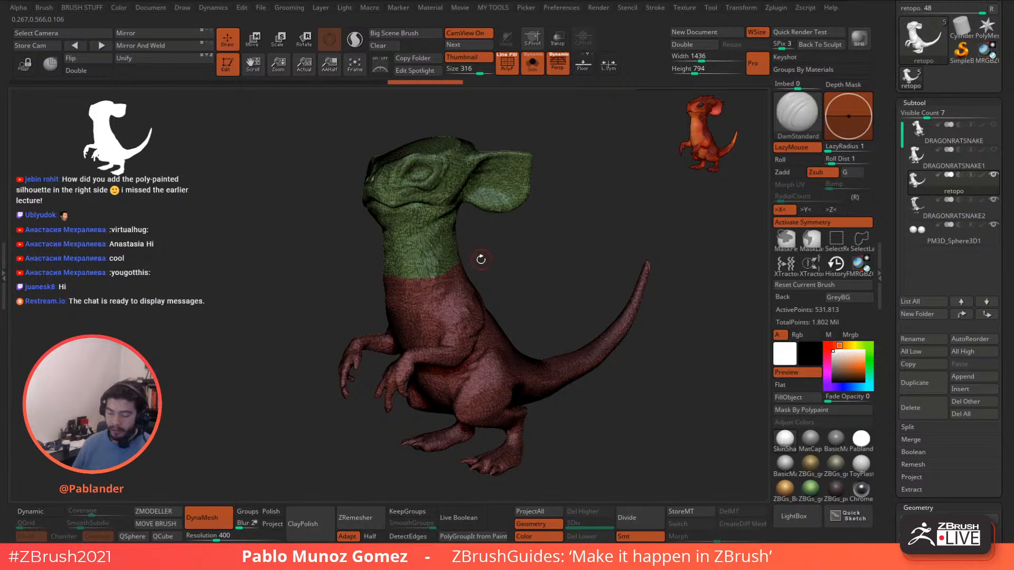
pyautogui.keyDown('ctrl'); pyautogui.moveTo(463, 263); pyautogui.dragTo(439, 277, button='right'); pyautogui.keyUp('ctrl')
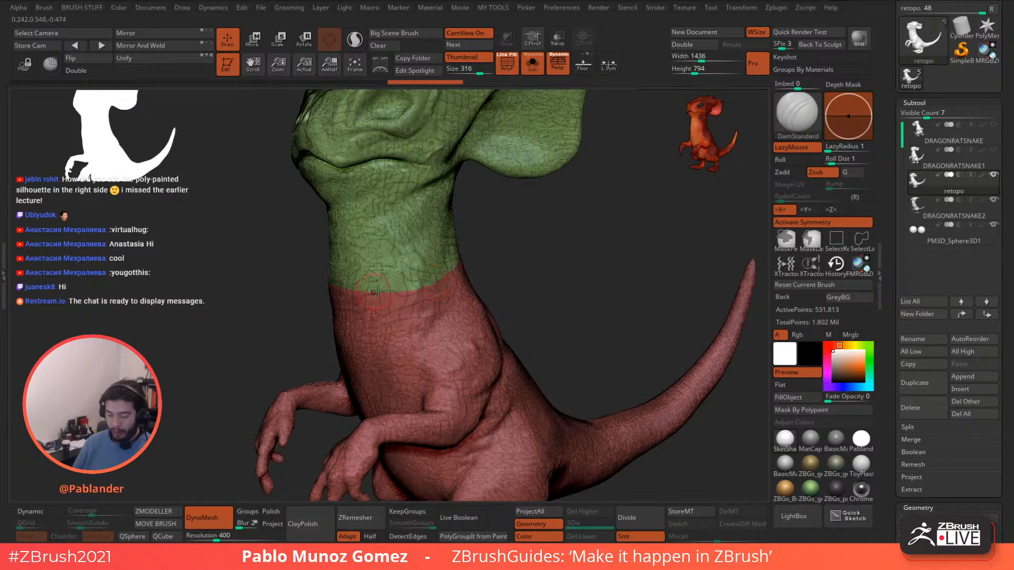
pyautogui.keyDown('ctrl'); pyautogui.moveTo(530, 265); pyautogui.dragTo(499, 232, button='right'); pyautogui.keyUp('ctrl')
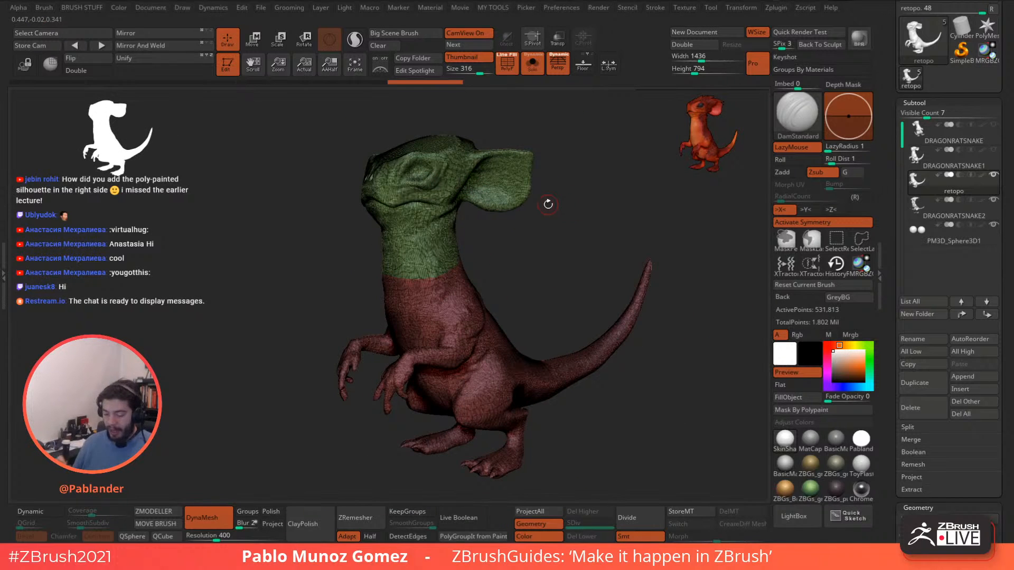
pyautogui.moveTo(548, 204)
pyautogui.mouseDown(button='right')
pyautogui.moveTo(585, 292)
pyautogui.moveTo(551, 295)
pyautogui.mouseUp(button='right')
pyautogui.hotkey('ctrl', 'shift')
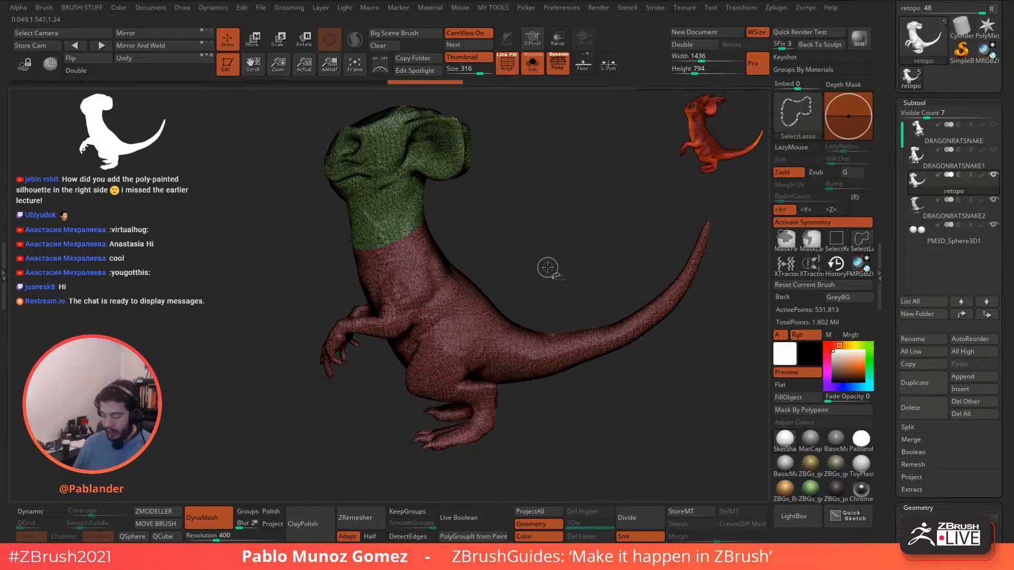
pyautogui.moveTo(502, 235)
pyautogui.mouseDown(button='right')
pyautogui.moveTo(530, 236)
pyautogui.moveTo(538, 265)
pyautogui.moveTo(529, 240)
pyautogui.moveTo(553, 249)
pyautogui.moveTo(536, 245)
pyautogui.mouseUp(button='right')
pyautogui.press('ctrl')
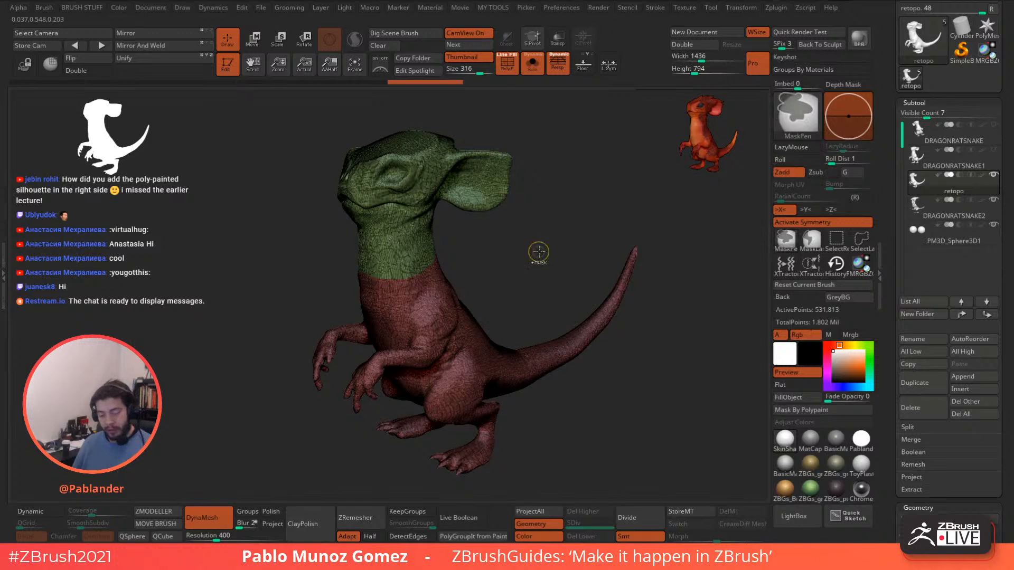
# Merge the whole retopo body into a single polygroup and compare it with the PolyFrame wireframe off and on.
pyautogui.hotkey('ctrl', 'w')
pyautogui.hotkey('shift', 'f')
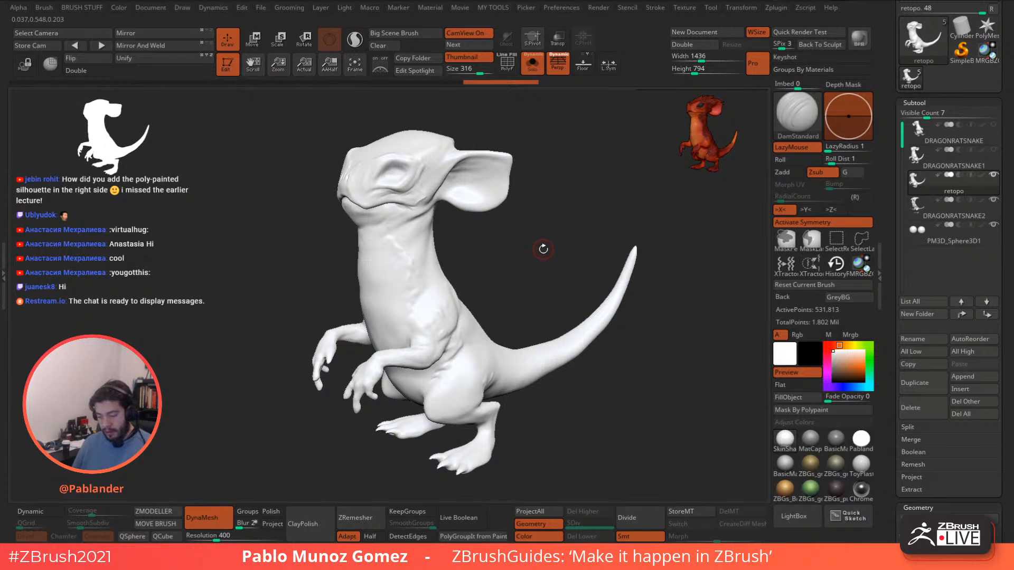
pyautogui.moveTo(543, 249); pyautogui.dragTo(573, 263, button='right')
pyautogui.hotkey('shift', 'f')
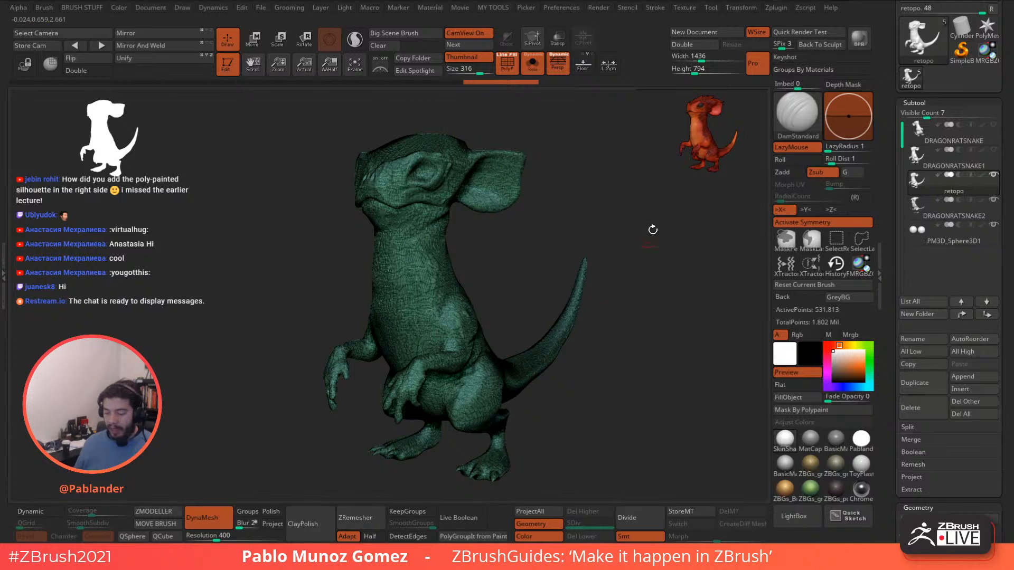
pyautogui.moveTo(638, 267); pyautogui.dragTo(645, 266)
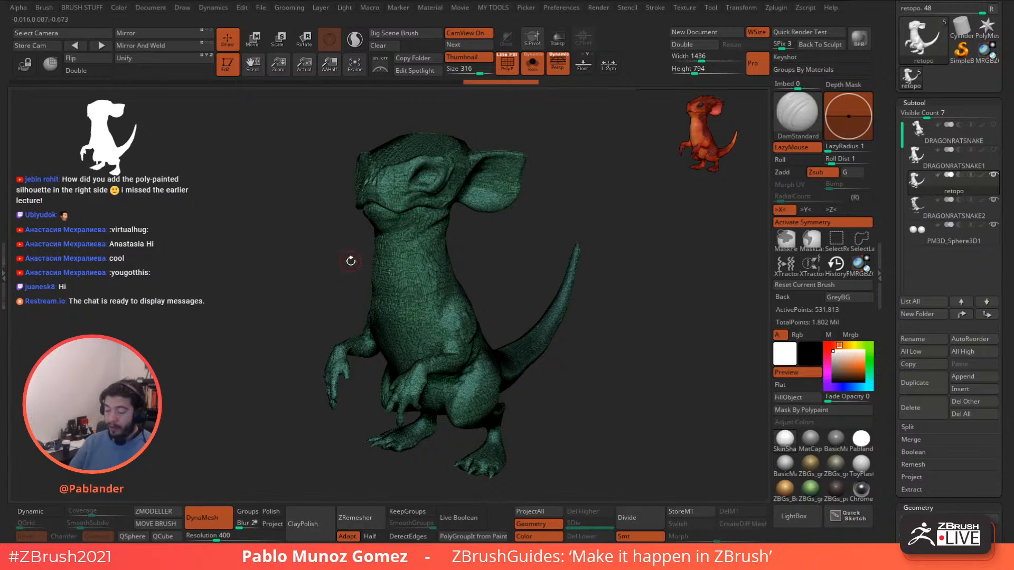
# Show the 2048 x 890 sprite-sheet image of the red creature among the loaded textures.
pyautogui.click(561, 8)
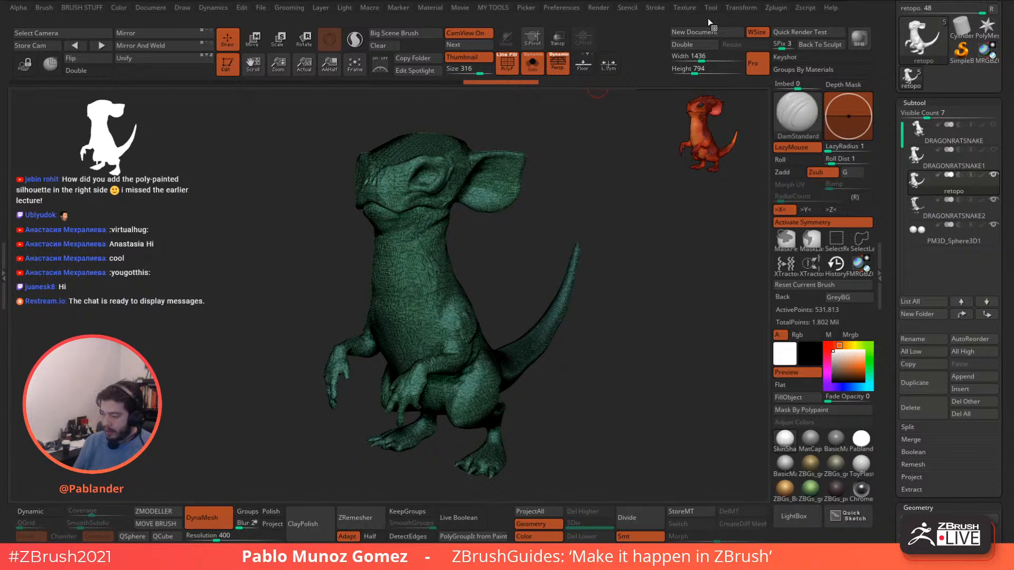
pyautogui.click(684, 7)
pyautogui.moveTo(752, 170)
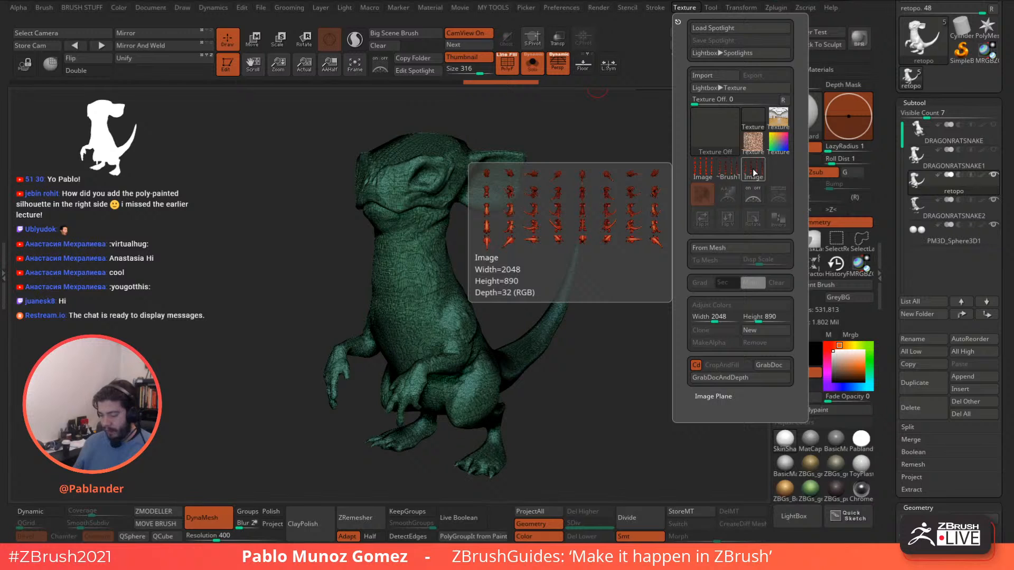
pyautogui.click(752, 169)
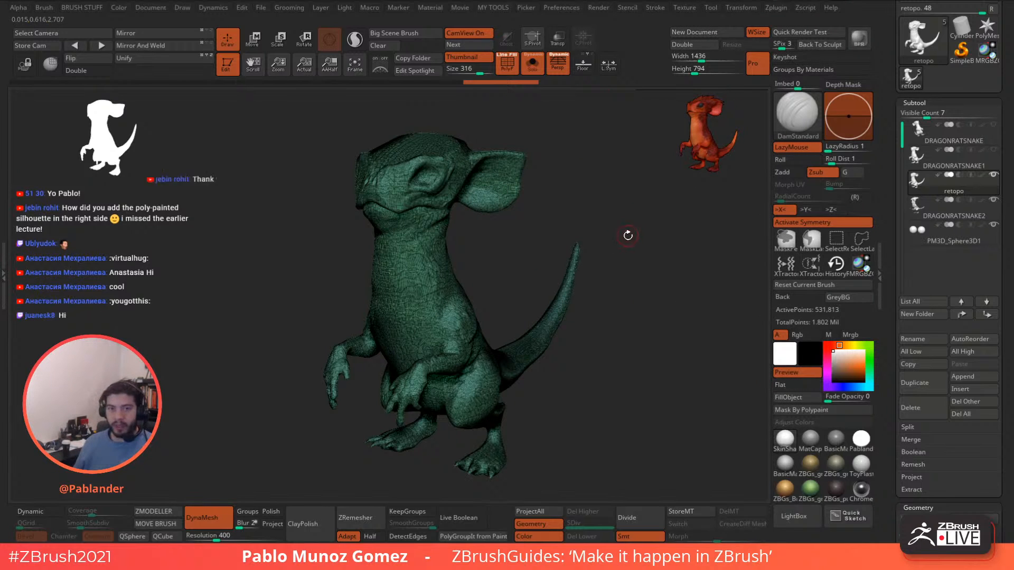
# Enable ZRemesher's Half option for the retopo subtool and expand the full ZRemesher settings in its geometry options.
pyautogui.moveTo(628, 267); pyautogui.dragTo(622, 262)
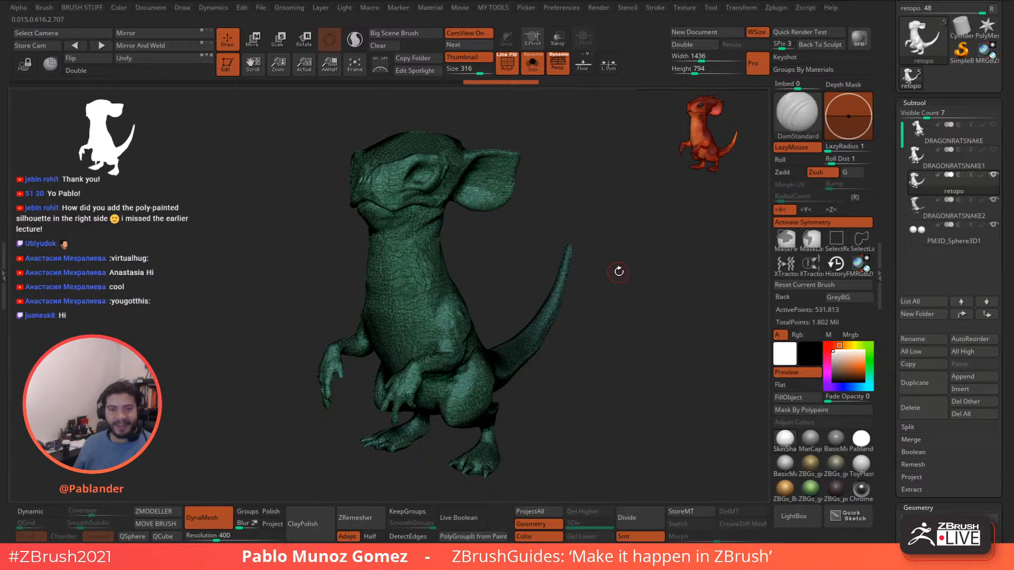
pyautogui.moveTo(616, 270)
pyautogui.mouseDown()
pyautogui.moveTo(610, 260)
pyautogui.moveTo(627, 261)
pyautogui.mouseUp()
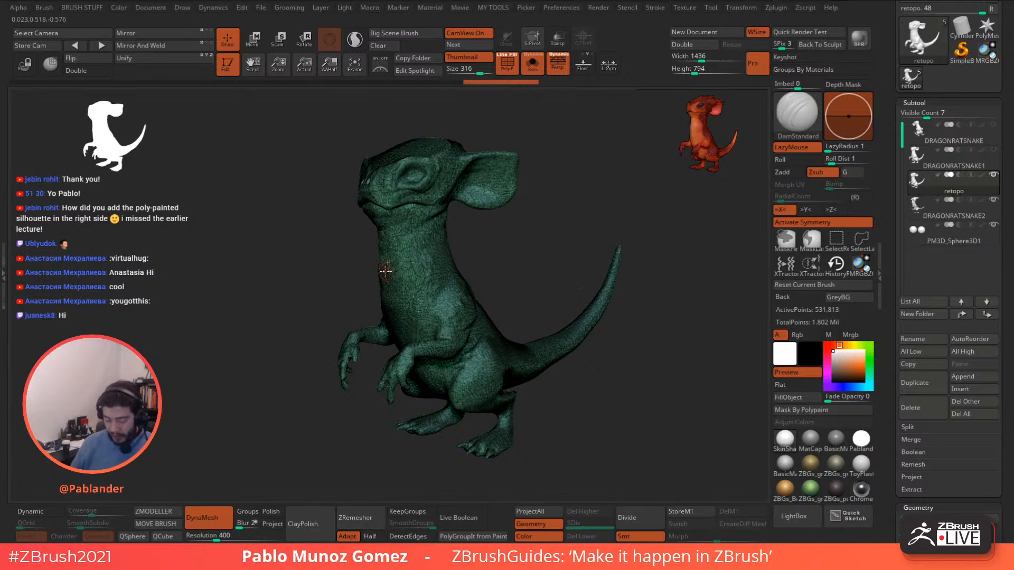
pyautogui.click(371, 537)
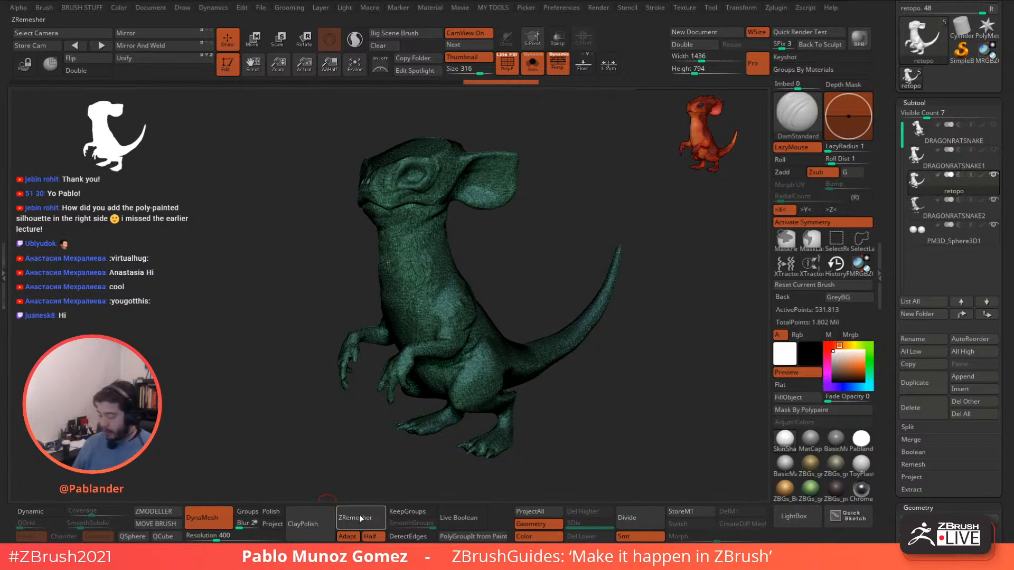
pyautogui.moveTo(899, 289); pyautogui.dragTo(882, 189)
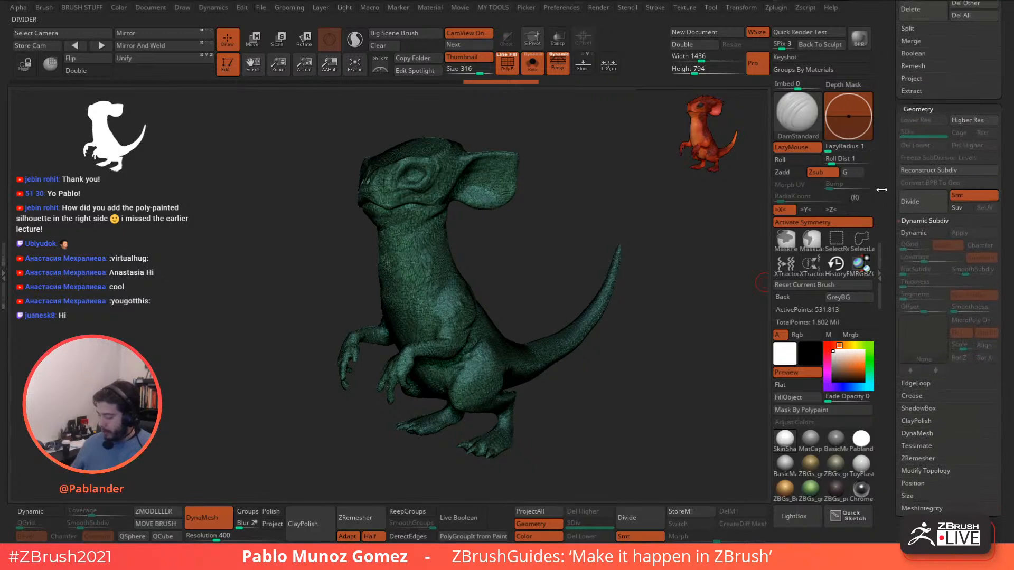
pyautogui.moveTo(890, 318); pyautogui.dragTo(893, 177)
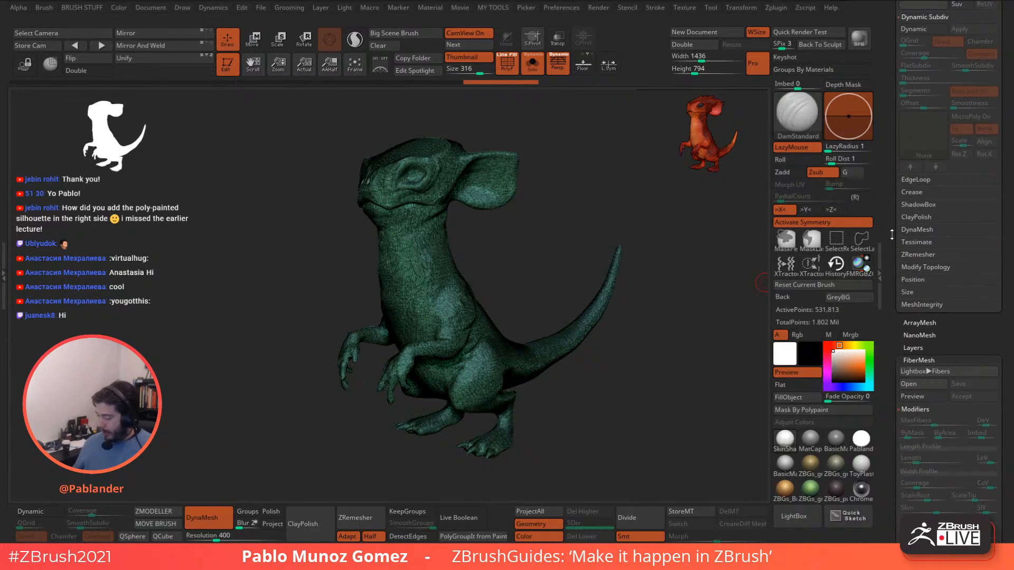
pyautogui.click(934, 254)
pyautogui.moveTo(890, 308); pyautogui.dragTo(892, 262)
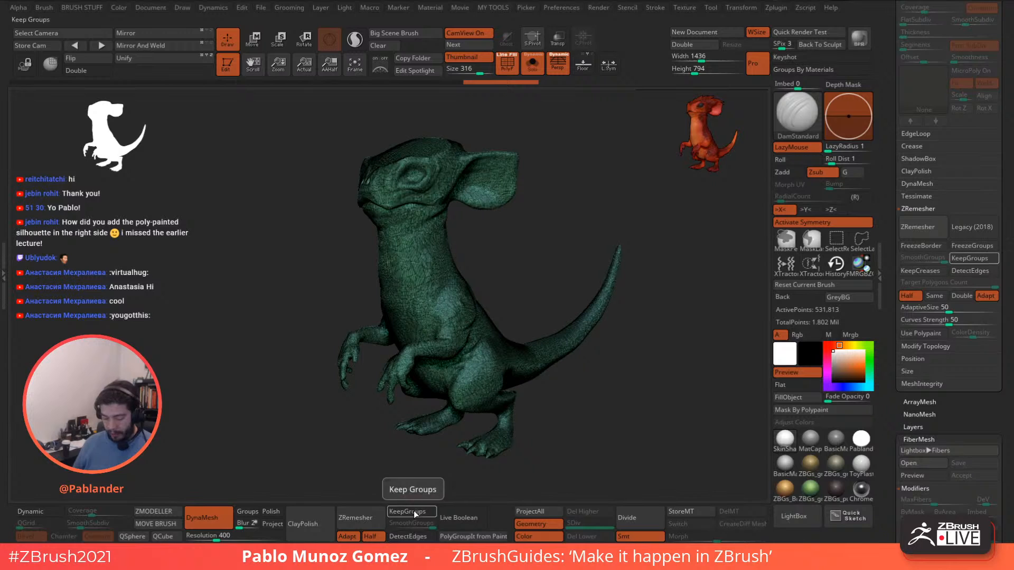
# Remesh the retopo body with ZRemesher using Half and Adapt, and inspect the resulting topology.
pyautogui.click(363, 517)
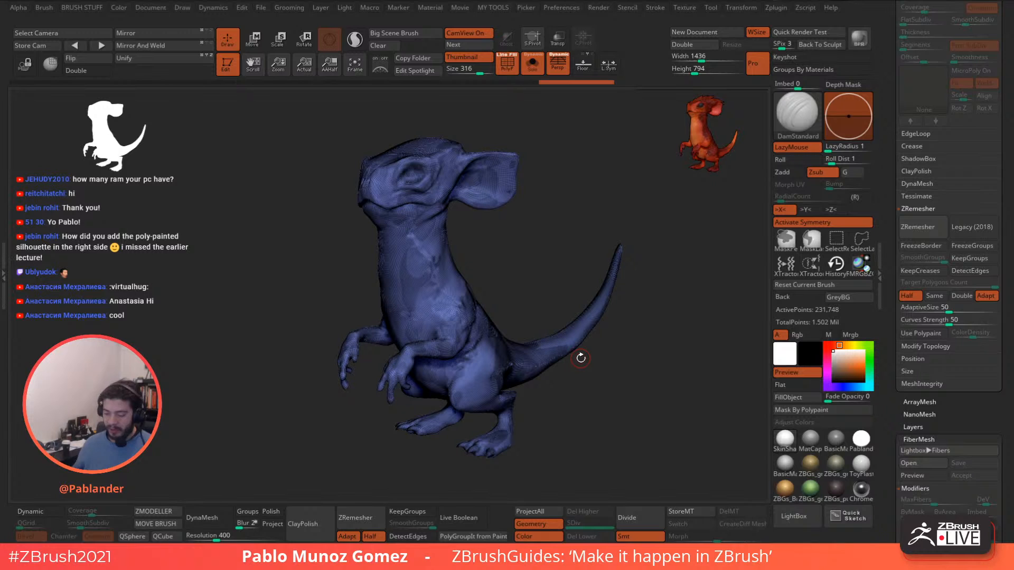
pyautogui.moveTo(593, 378); pyautogui.dragTo(584, 347)
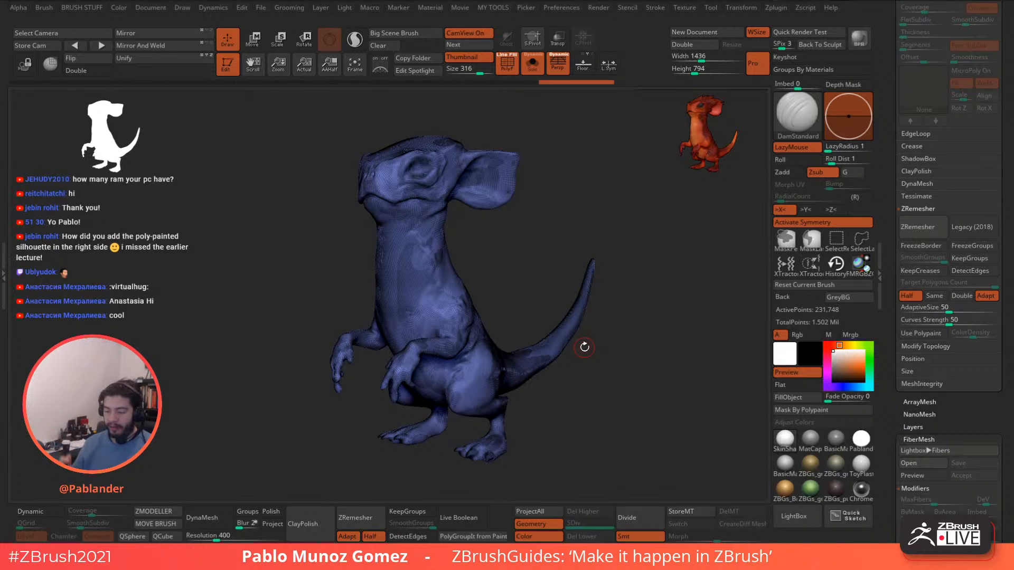
pyautogui.moveTo(590, 234); pyautogui.dragTo(587, 237)
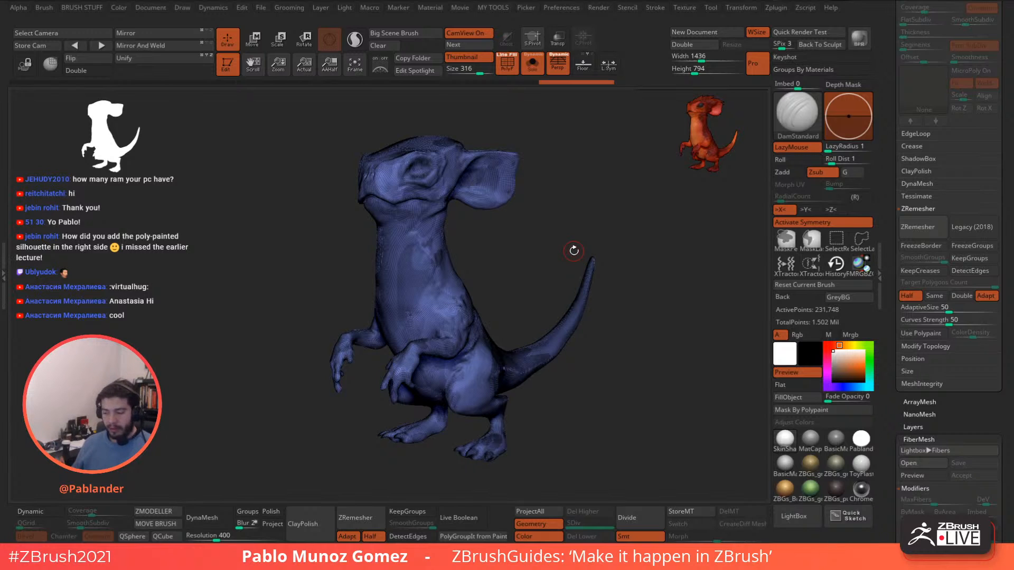
pyautogui.moveTo(613, 226)
pyautogui.mouseDown()
pyautogui.moveTo(606, 210)
pyautogui.moveTo(554, 233)
pyautogui.mouseUp()
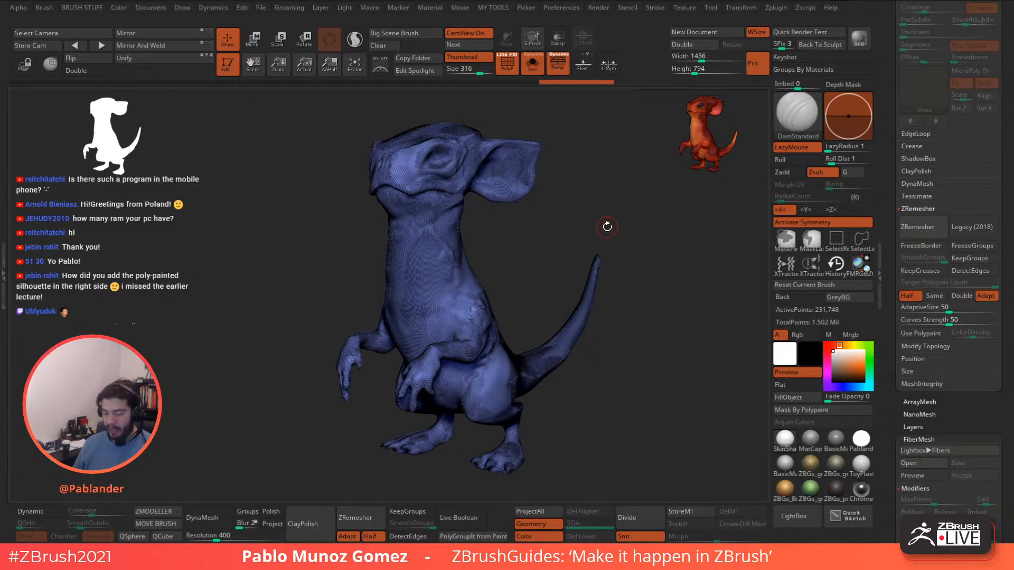
pyautogui.moveTo(607, 224); pyautogui.dragTo(595, 227)
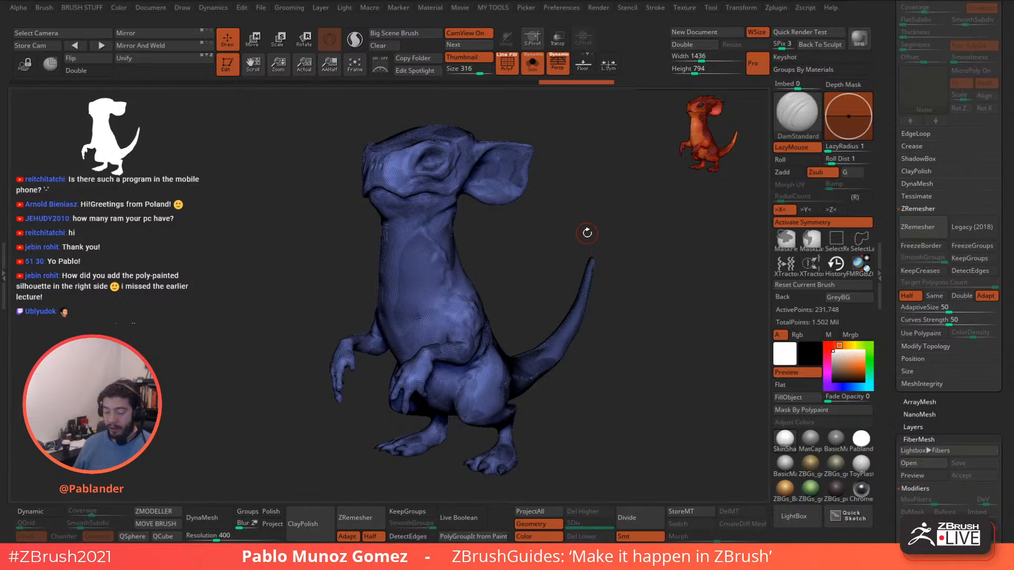
# Run ZRemesher two more times on the retopo body with Half and Adapt to reduce its density further.
pyautogui.moveTo(563, 261); pyautogui.dragTo(573, 262, button='right')
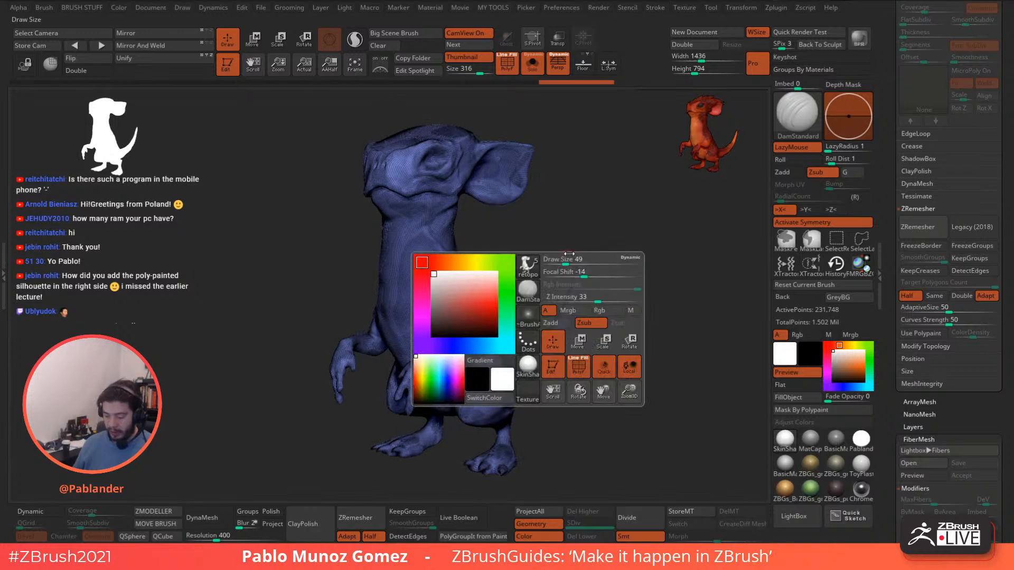
pyautogui.click(362, 519)
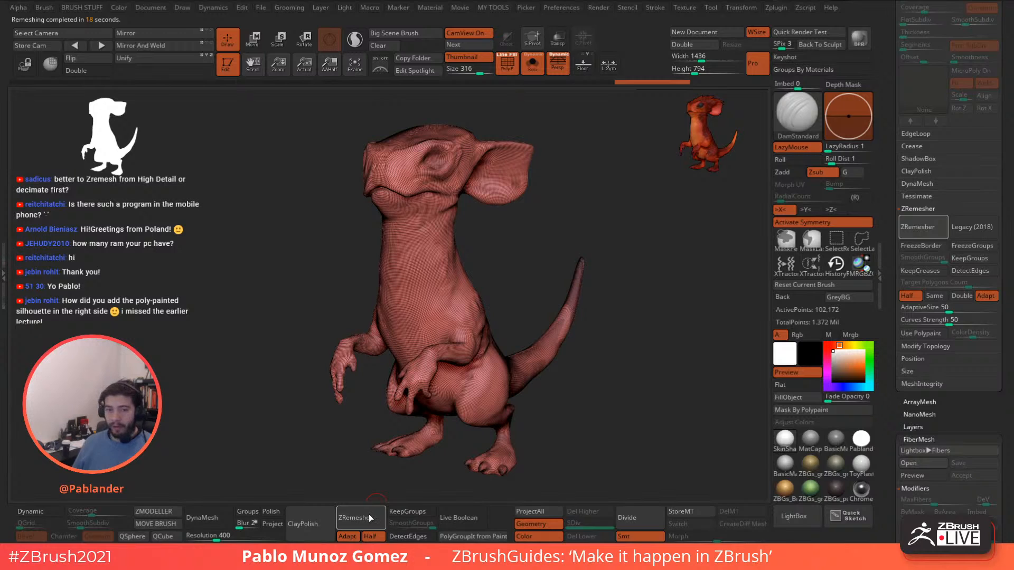
pyautogui.click(370, 516)
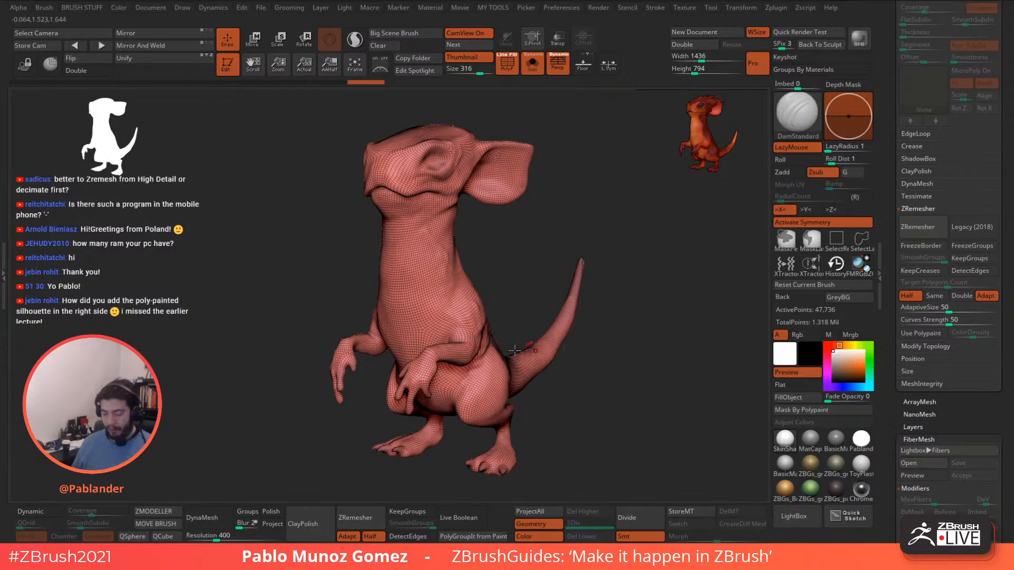
# Smooth the retopo body's surface between the hip and tail base, and remesh it with ZRemesher using Half and Adapt.
pyautogui.moveTo(602, 319)
pyautogui.mouseDown()
pyautogui.moveTo(628, 298)
pyautogui.moveTo(649, 307)
pyautogui.moveTo(521, 319)
pyautogui.mouseUp()
pyautogui.moveTo(521, 320)
pyautogui.keyDown('ctrl'); pyautogui.mouseDown(button='right')
pyautogui.moveTo(532, 368)
pyautogui.moveTo(511, 337)
pyautogui.moveTo(522, 338)
pyautogui.moveTo(527, 323)
pyautogui.mouseUp(button='right'); pyautogui.keyUp('ctrl')
pyautogui.press('shift')
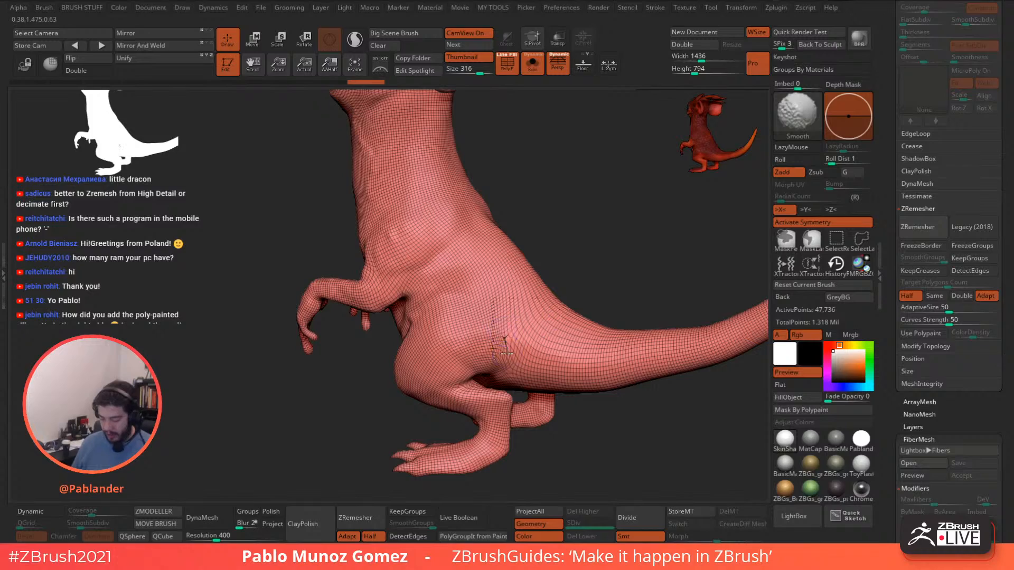
pyautogui.moveTo(511, 336); pyautogui.dragTo(533, 315, button='right')
pyautogui.keyDown('shift'); pyautogui.moveTo(533, 315); pyautogui.dragTo(509, 333); pyautogui.keyUp('shift')
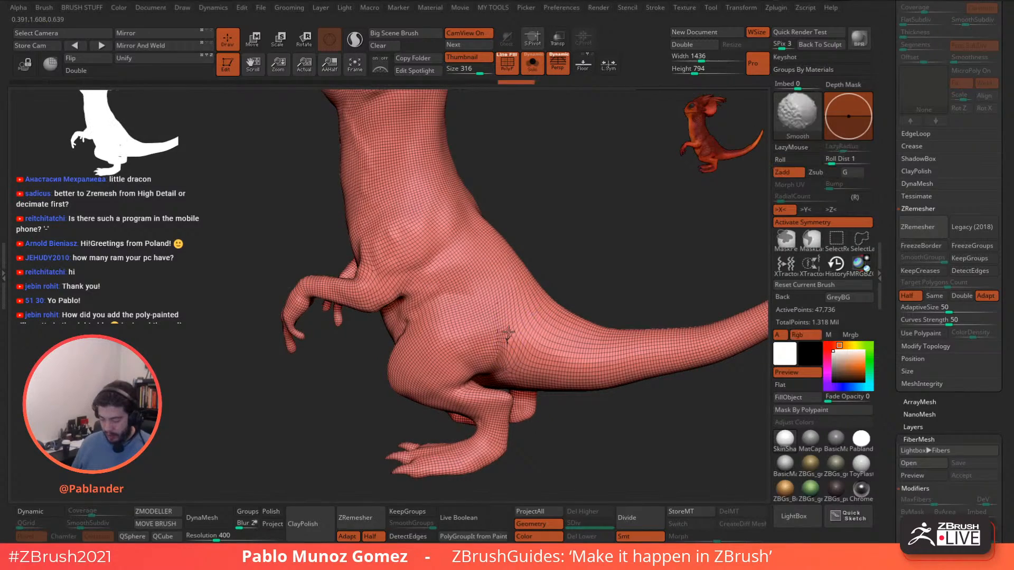
pyautogui.moveTo(509, 333)
pyautogui.mouseDown(button='right')
pyautogui.moveTo(520, 341)
pyautogui.moveTo(526, 318)
pyautogui.moveTo(513, 298)
pyautogui.moveTo(565, 281)
pyautogui.moveTo(562, 269)
pyautogui.mouseUp(button='right')
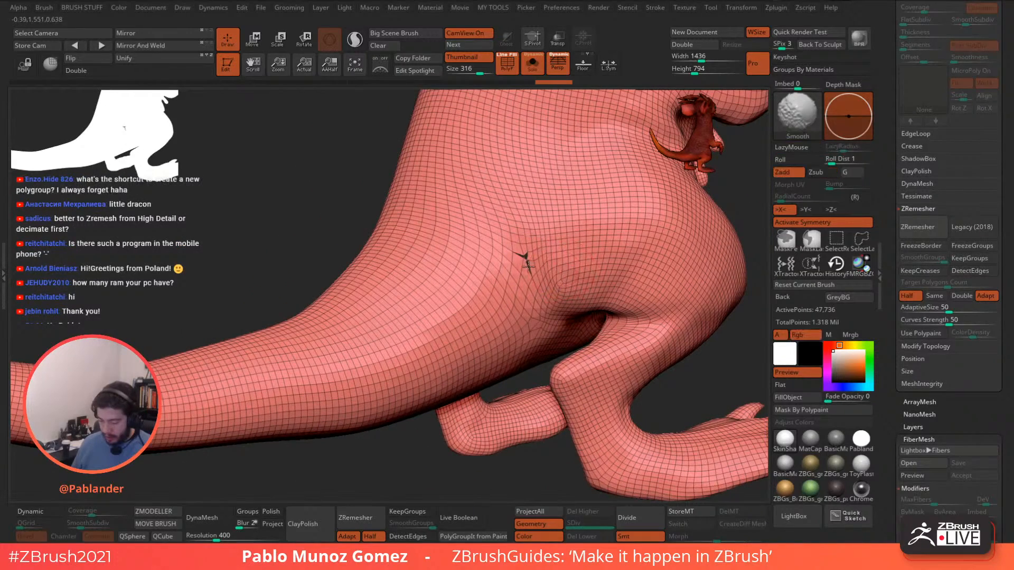
pyautogui.keyDown('shift'); pyautogui.moveTo(528, 262); pyautogui.dragTo(530, 268); pyautogui.keyUp('shift')
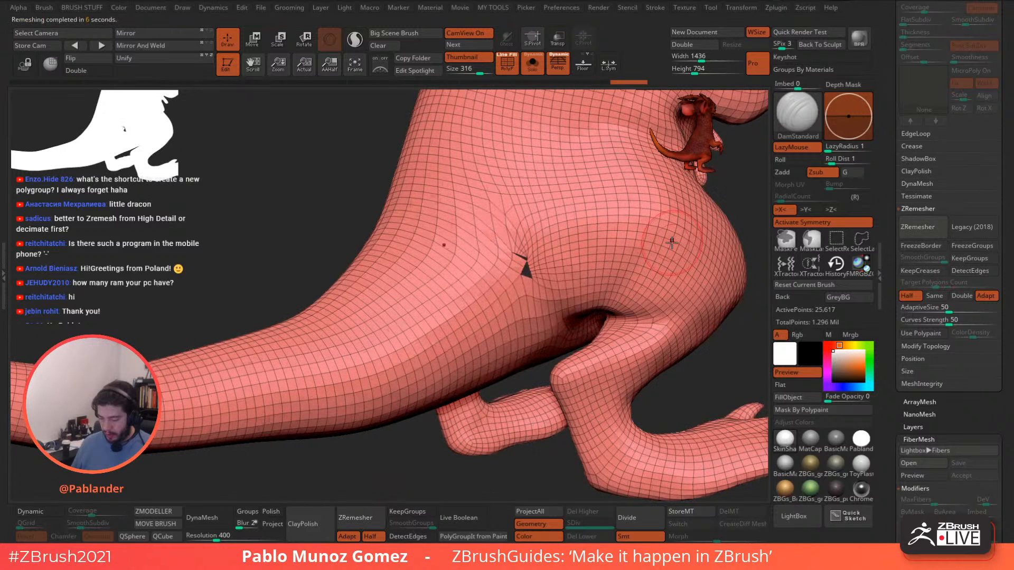
# Close the hole in the mesh beside the tail base and smooth the patched area.
pyautogui.moveTo(567, 291)
pyautogui.mouseDown(button='right')
pyautogui.moveTo(541, 298)
pyautogui.moveTo(559, 303)
pyautogui.moveTo(530, 319)
pyautogui.moveTo(602, 279)
pyautogui.moveTo(571, 263)
pyautogui.moveTo(605, 241)
pyautogui.mouseUp(button='right')
pyautogui.press('m')
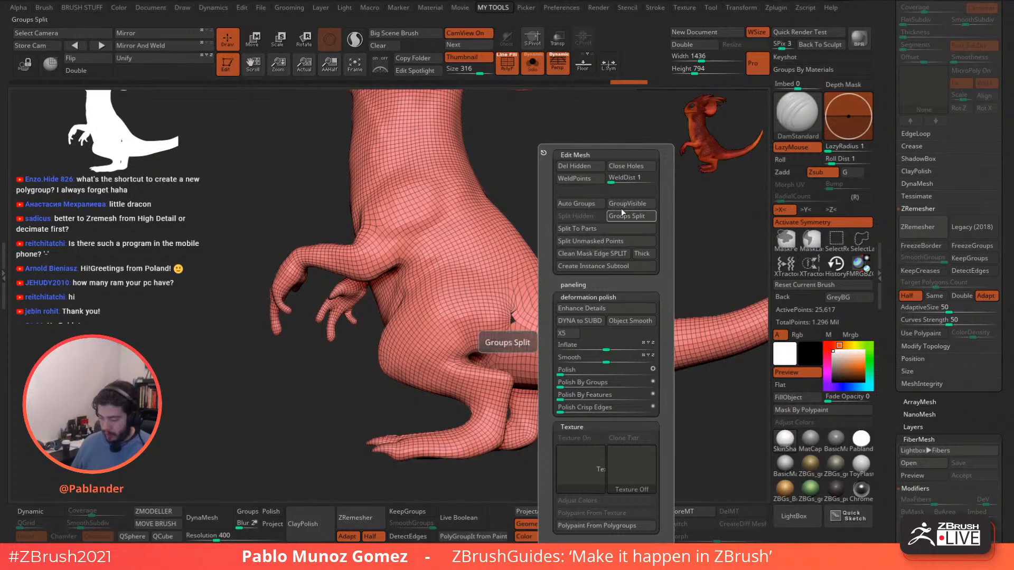
pyautogui.click(635, 165)
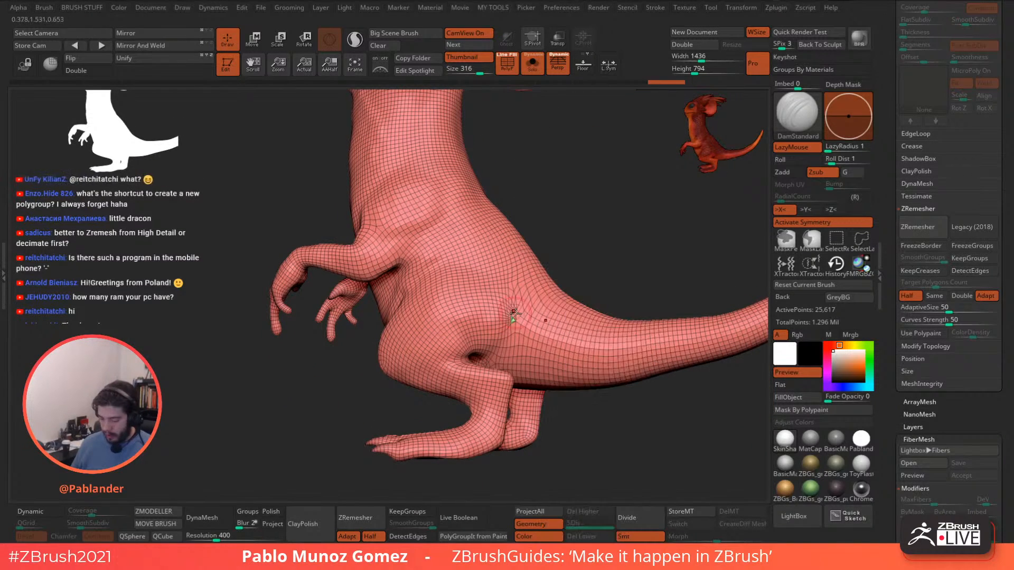
pyautogui.keyDown('shift'); pyautogui.moveTo(512, 323); pyautogui.dragTo(517, 290); pyautogui.keyUp('shift')
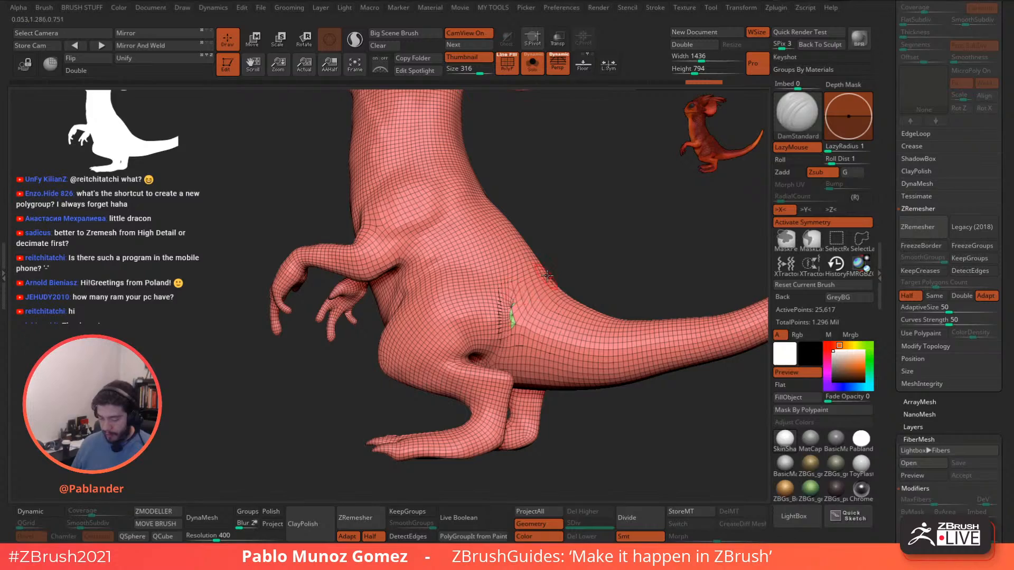
# Merge the retopo body into a single polygroup and run ZRemesher again with Half and Adapt.
pyautogui.hotkey('ctrl', 'w')
pyautogui.moveTo(567, 249); pyautogui.dragTo(588, 247)
pyautogui.moveTo(405, 464)
pyautogui.mouseDown()
pyautogui.moveTo(539, 285)
pyautogui.moveTo(583, 257)
pyautogui.moveTo(580, 275)
pyautogui.moveTo(486, 204)
pyautogui.moveTo(565, 346)
pyautogui.moveTo(587, 299)
pyautogui.moveTo(585, 174)
pyautogui.moveTo(540, 159)
pyautogui.moveTo(536, 282)
pyautogui.moveTo(461, 331)
pyautogui.mouseUp()
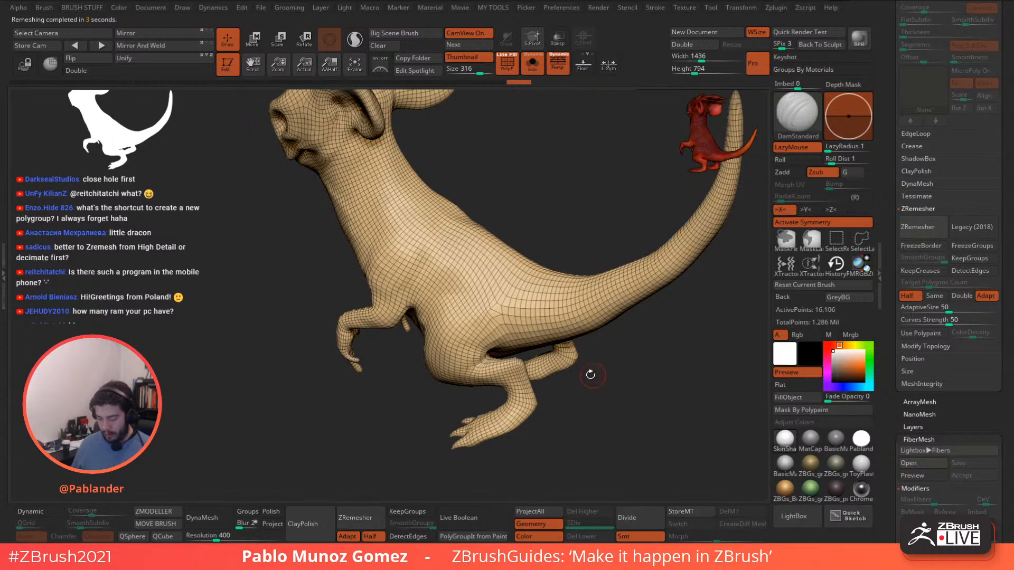
# Smooth the hip area near the tail base and check the edge flow around the whole creature.
pyautogui.moveTo(494, 278); pyautogui.dragTo(548, 285, button='right')
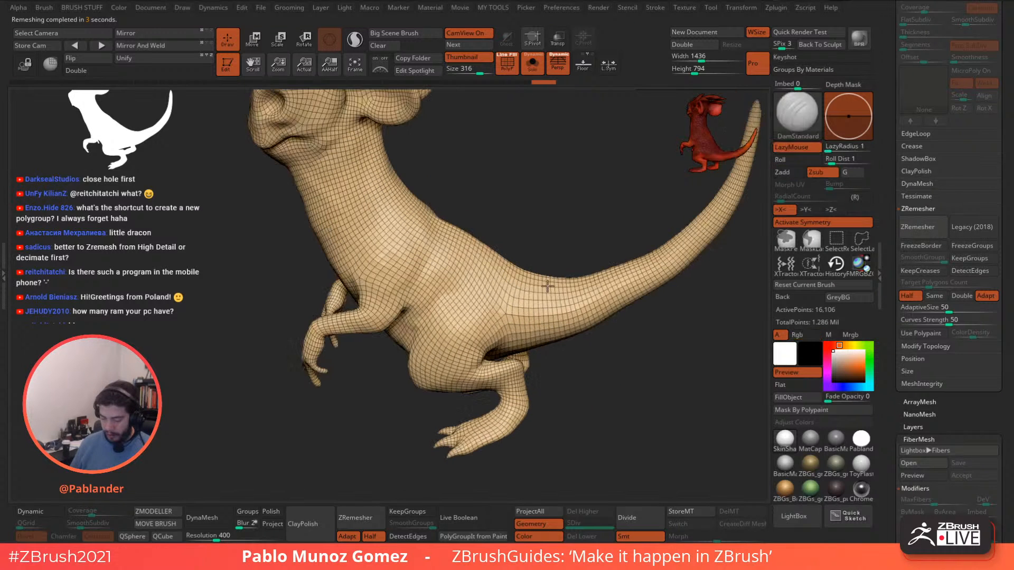
pyautogui.keyDown('shift'); pyautogui.moveTo(538, 289); pyautogui.dragTo(500, 314); pyautogui.keyUp('shift')
pyautogui.moveTo(499, 314)
pyautogui.mouseDown(button='right')
pyautogui.moveTo(566, 267)
pyautogui.moveTo(595, 273)
pyautogui.mouseUp(button='right')
pyautogui.moveTo(578, 315)
pyautogui.mouseDown(button='right')
pyautogui.moveTo(516, 348)
pyautogui.moveTo(567, 317)
pyautogui.mouseUp(button='right')
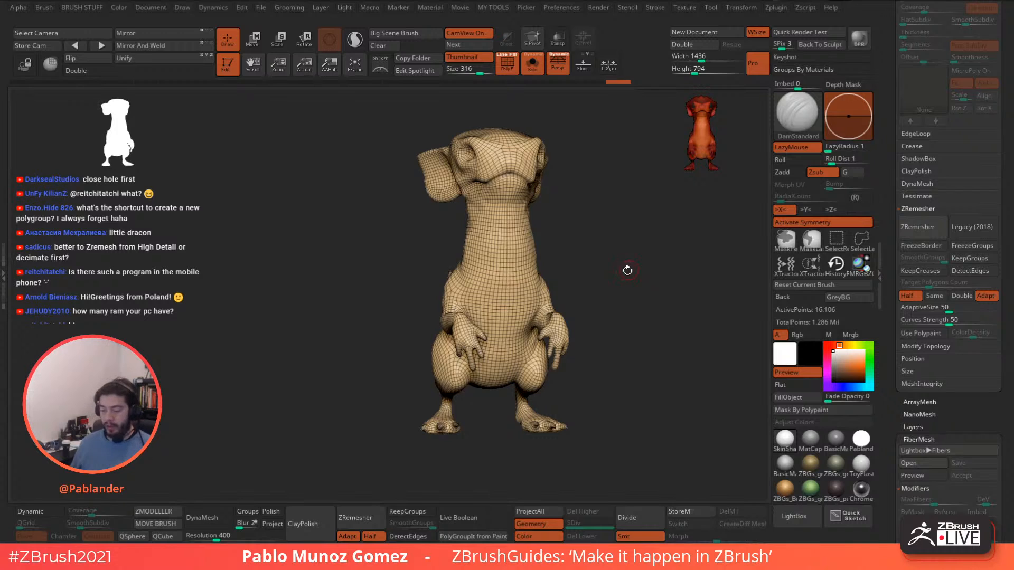
pyautogui.moveTo(628, 271); pyautogui.dragTo(573, 313, button='right')
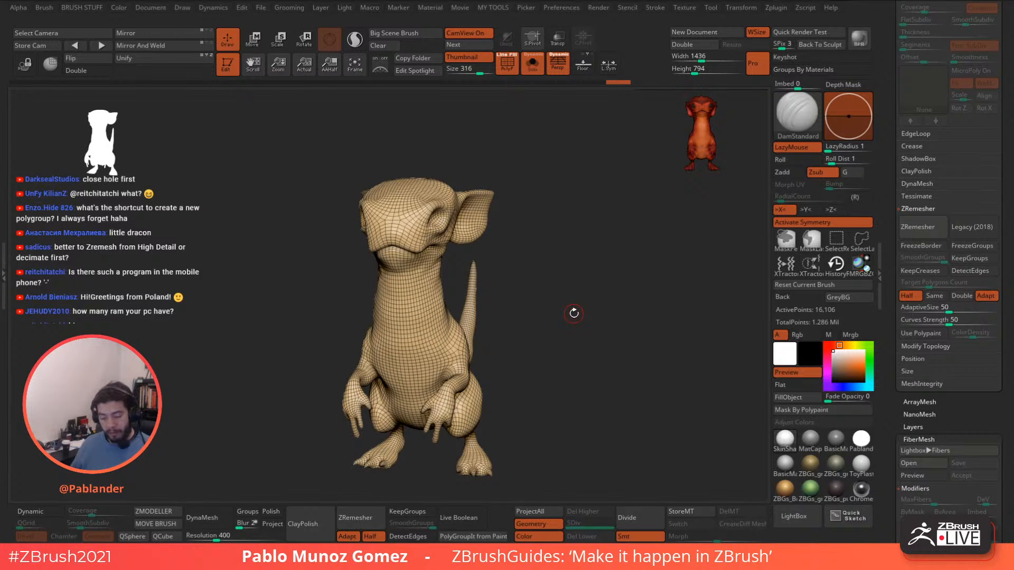
pyautogui.moveTo(539, 273); pyautogui.dragTo(553, 254, button='right')
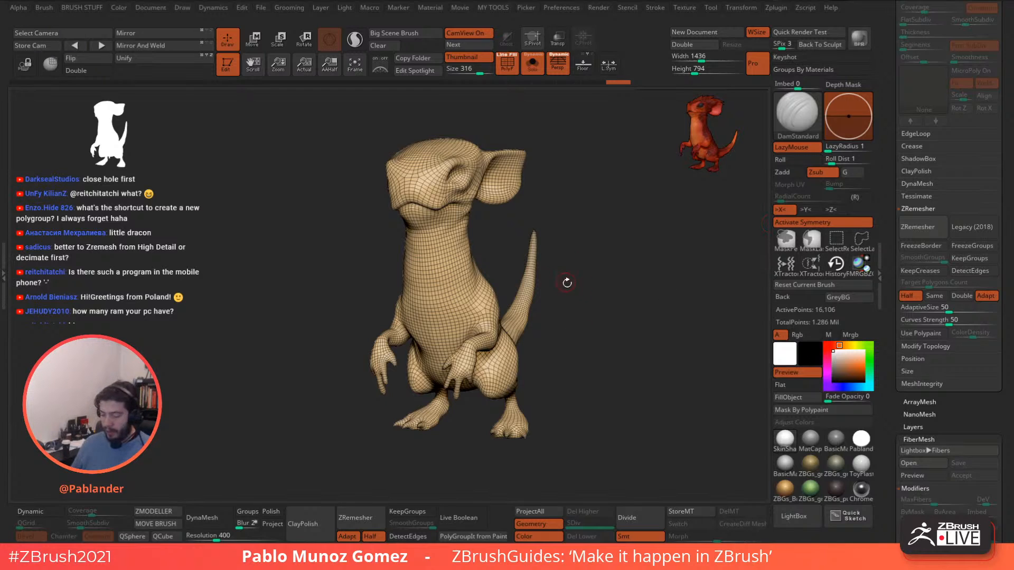
# Turn on double-sided display and split the tail into its own polygroup by hiding the edge loop at its base and applying Auto Groups.
pyautogui.keyDown('alt'); pyautogui.moveTo(504, 270); pyautogui.dragTo(549, 264); pyautogui.keyUp('alt')
pyautogui.hotkey('ctrl', 'shift')
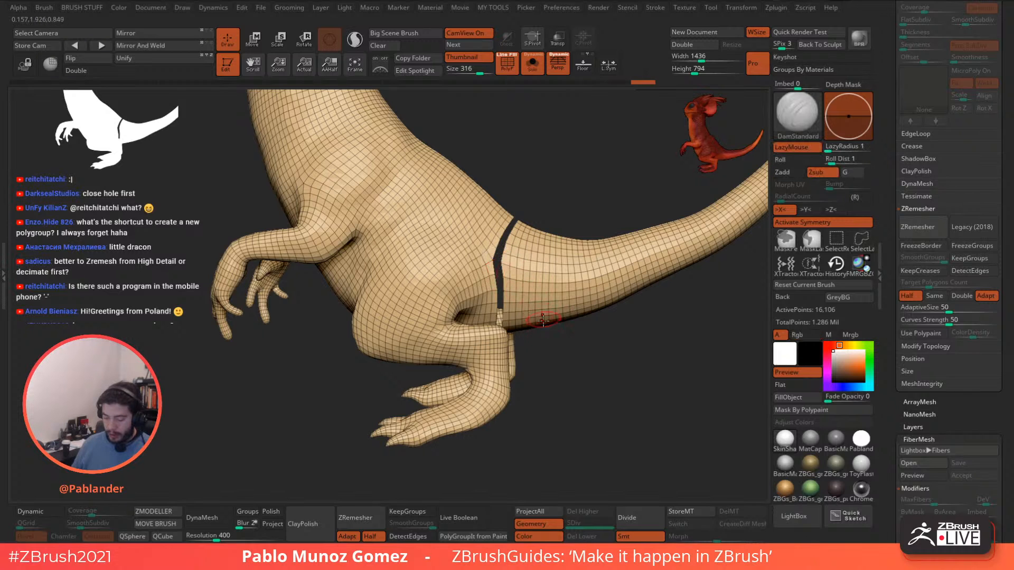
pyautogui.click(94, 71)
pyautogui.moveTo(591, 346); pyautogui.dragTo(564, 320)
pyautogui.press('1')
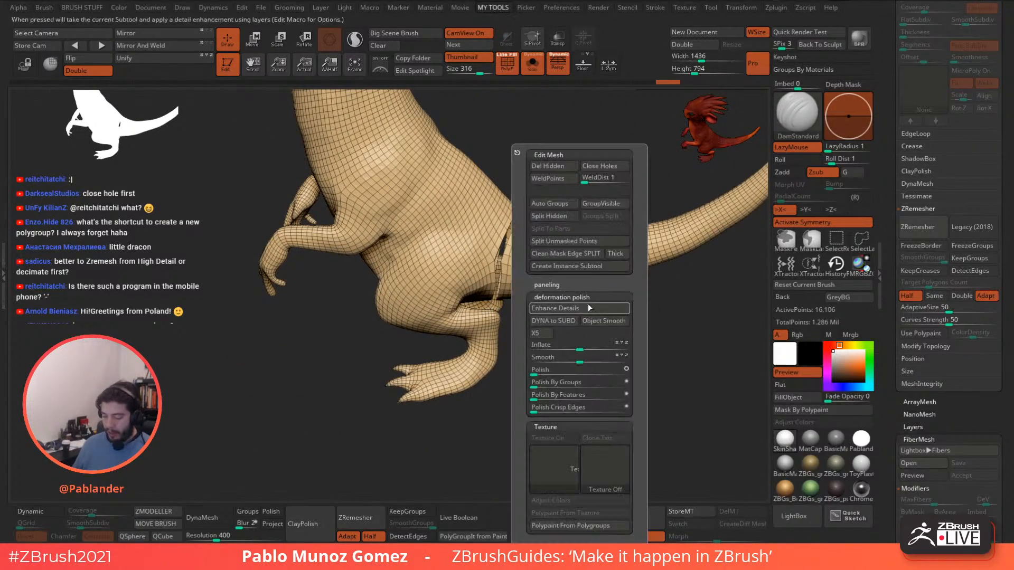
pyautogui.click(562, 207)
pyautogui.keyDown('alt'); pyautogui.moveTo(466, 238); pyautogui.dragTo(528, 279, button='right'); pyautogui.keyUp('alt')
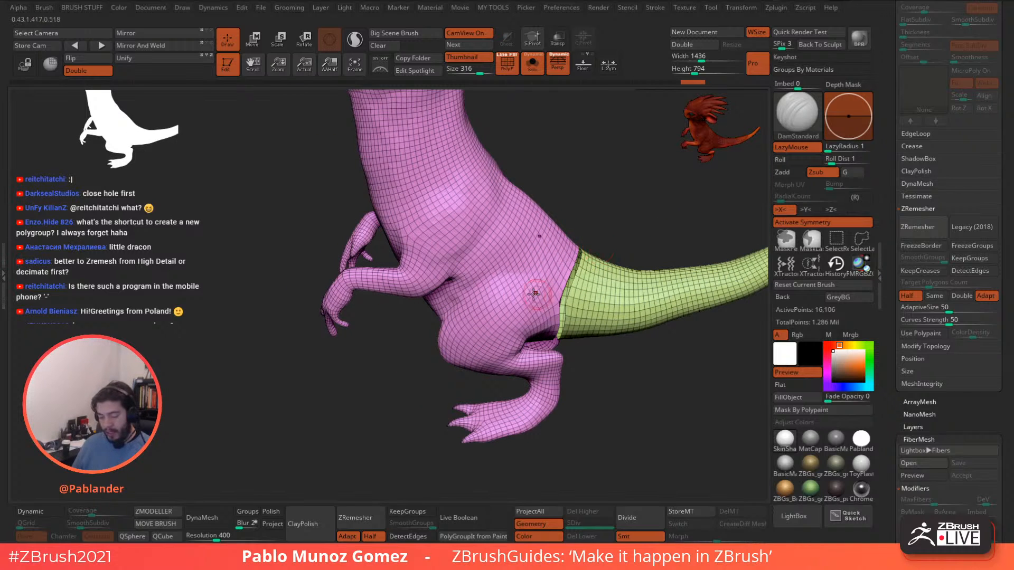
# Try to split the arms into their own polygroups by hiding the edge loops around the upper arms and applying Auto Groups.
pyautogui.moveTo(457, 258); pyautogui.dragTo(510, 249, button='right')
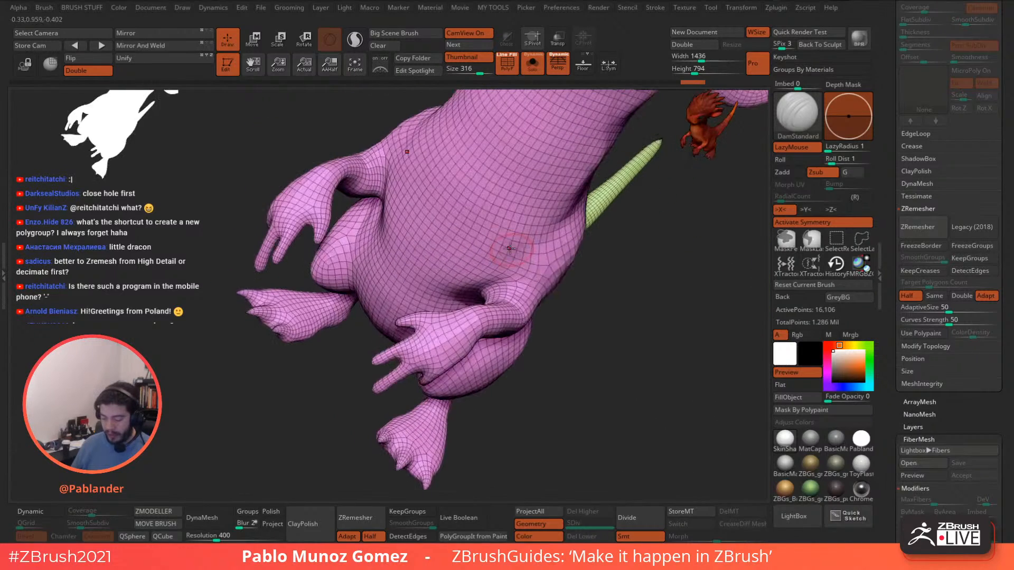
pyautogui.hotkey('ctrl', 'shift')
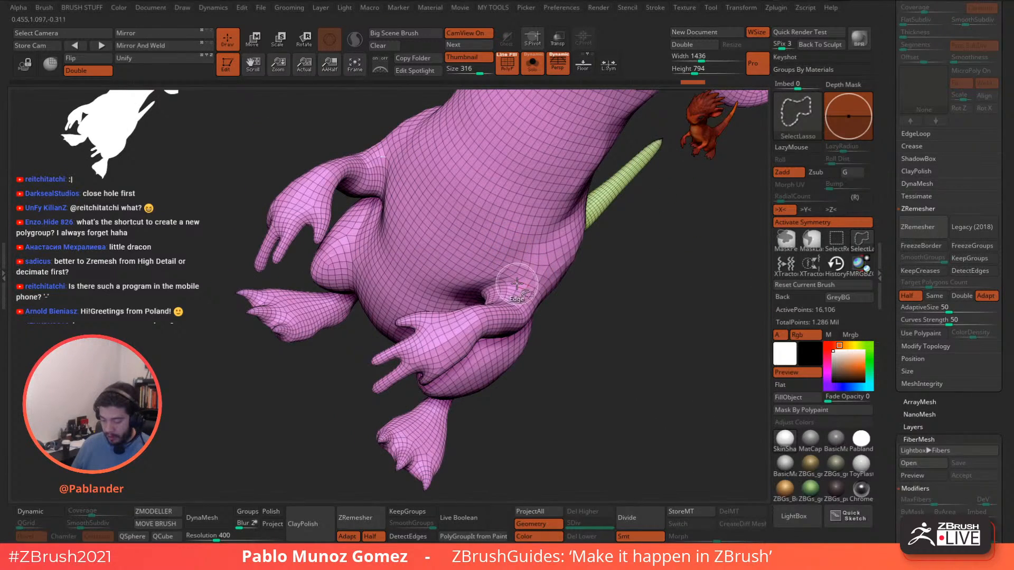
pyautogui.press('space')
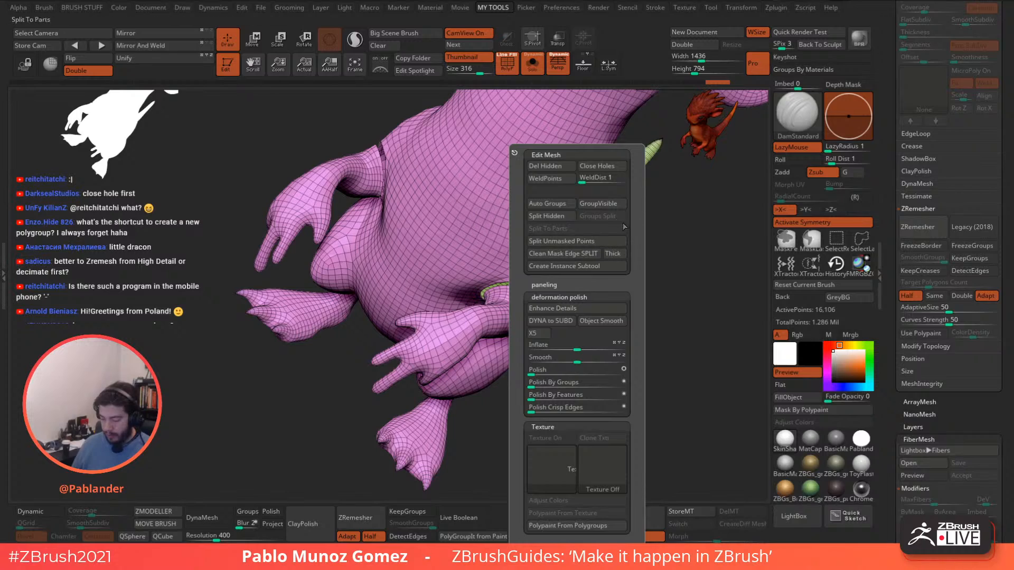
pyautogui.click(559, 203)
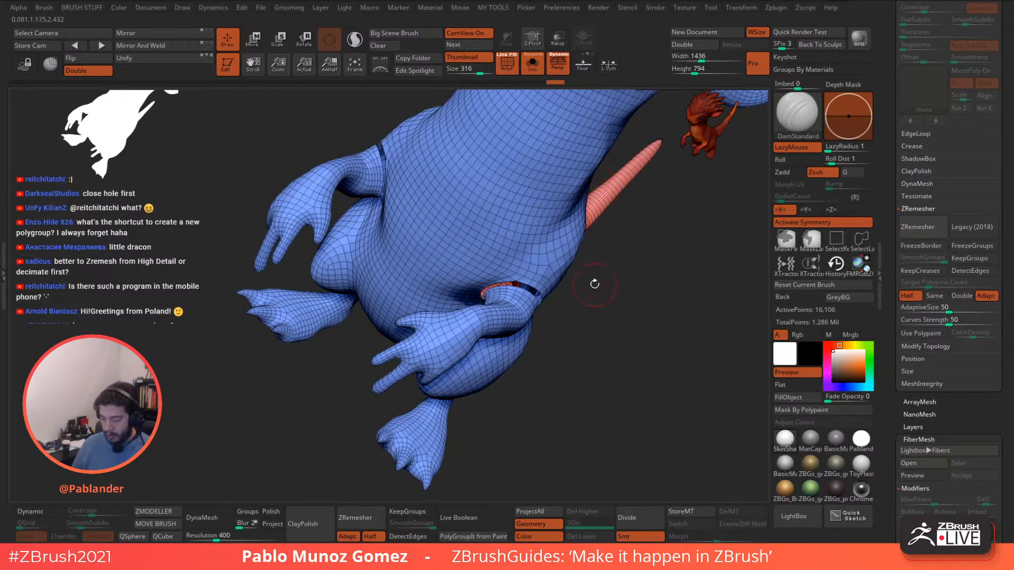
pyautogui.moveTo(593, 281)
pyautogui.mouseDown()
pyautogui.moveTo(565, 211)
pyautogui.moveTo(522, 148)
pyautogui.moveTo(623, 195)
pyautogui.mouseUp()
pyautogui.moveTo(623, 197); pyautogui.dragTo(632, 244, button='right')
pyautogui.press('2')
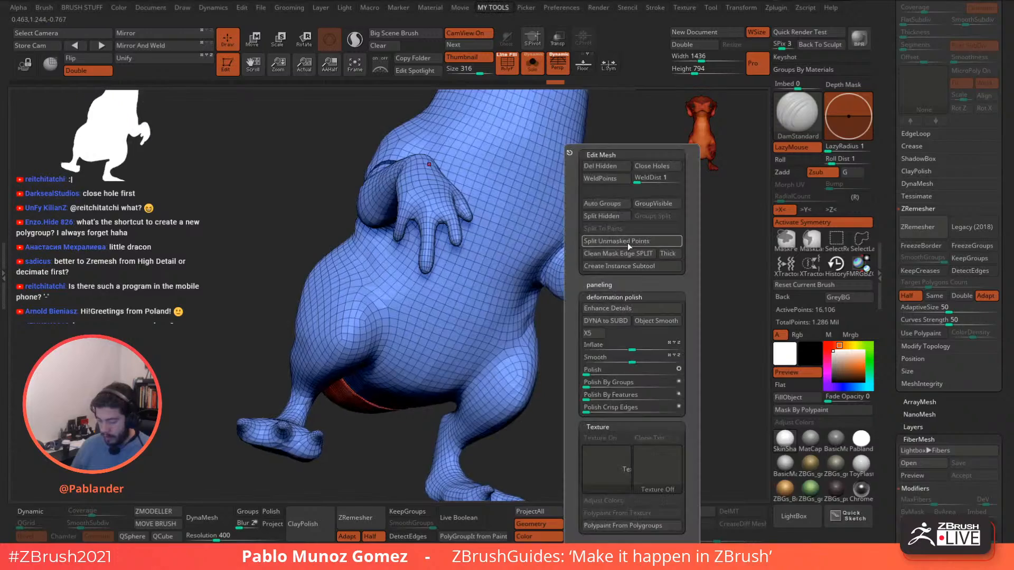
pyautogui.click(619, 201)
pyautogui.moveTo(606, 212)
pyautogui.mouseDown(button='right')
pyautogui.moveTo(547, 222)
pyautogui.moveTo(544, 256)
pyautogui.moveTo(593, 210)
pyautogui.moveTo(604, 217)
pyautogui.moveTo(588, 223)
pyautogui.moveTo(606, 231)
pyautogui.mouseUp(button='right')
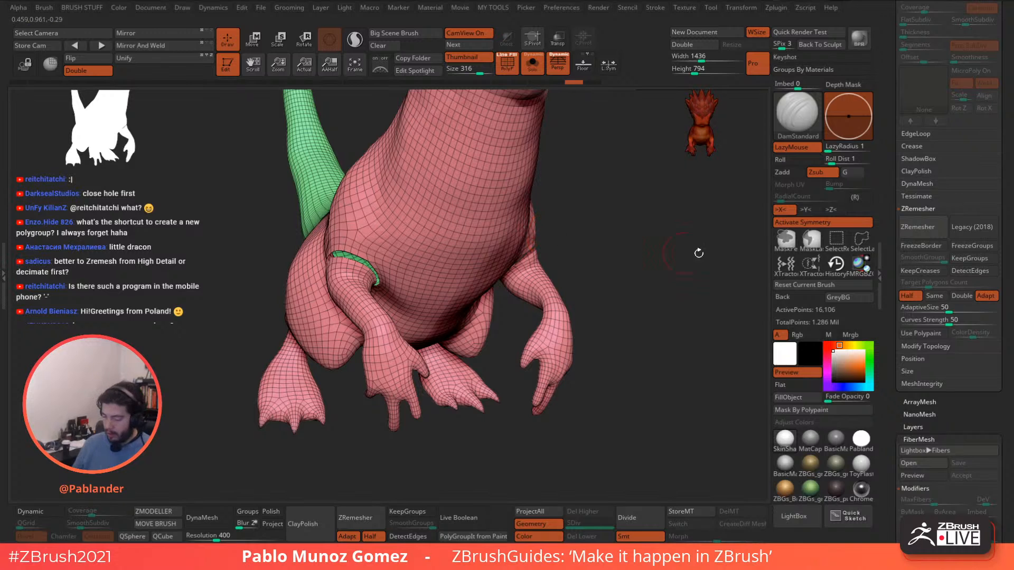
# Separate the arms from the body with Auto Groups while the tail is hidden, and unhide the full mesh.
pyautogui.keyDown('ctrl'); pyautogui.keyDown('shift'); pyautogui.click(539, 249); pyautogui.keyUp('shift'); pyautogui.keyUp('ctrl')
pyautogui.press('t')
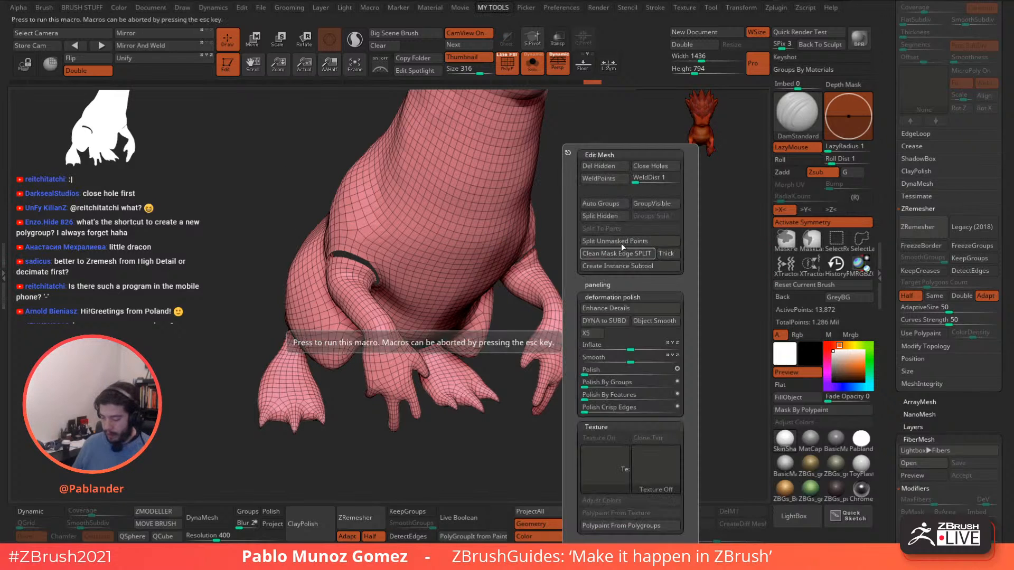
pyautogui.click(613, 206)
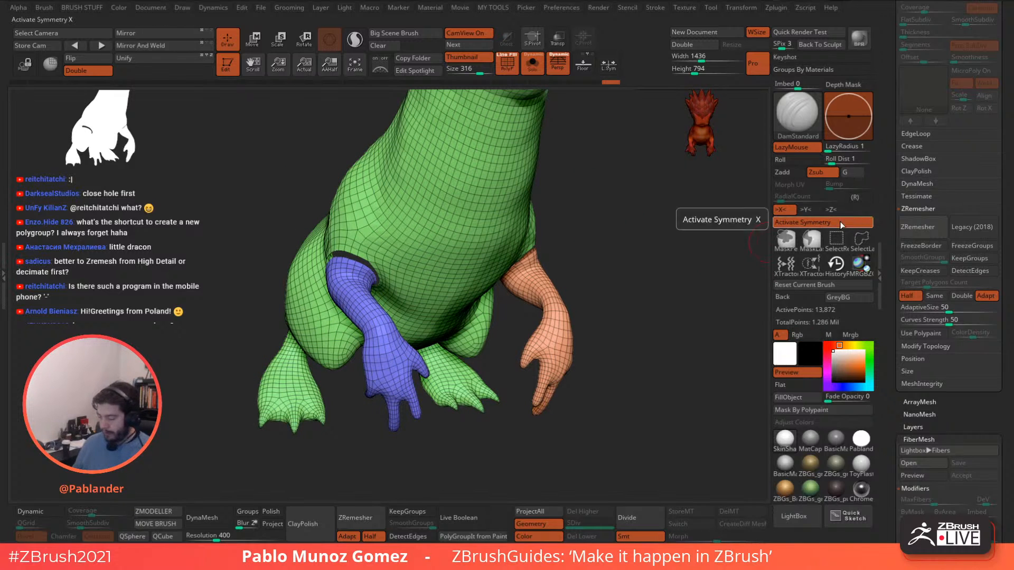
pyautogui.keyDown('ctrl'); pyautogui.keyDown('shift'); pyautogui.click(644, 271); pyautogui.keyUp('shift'); pyautogui.keyUp('ctrl')
pyautogui.moveTo(645, 271); pyautogui.dragTo(822, 288, button='right')
pyautogui.moveTo(579, 264); pyautogui.dragTo(549, 262, button='right')
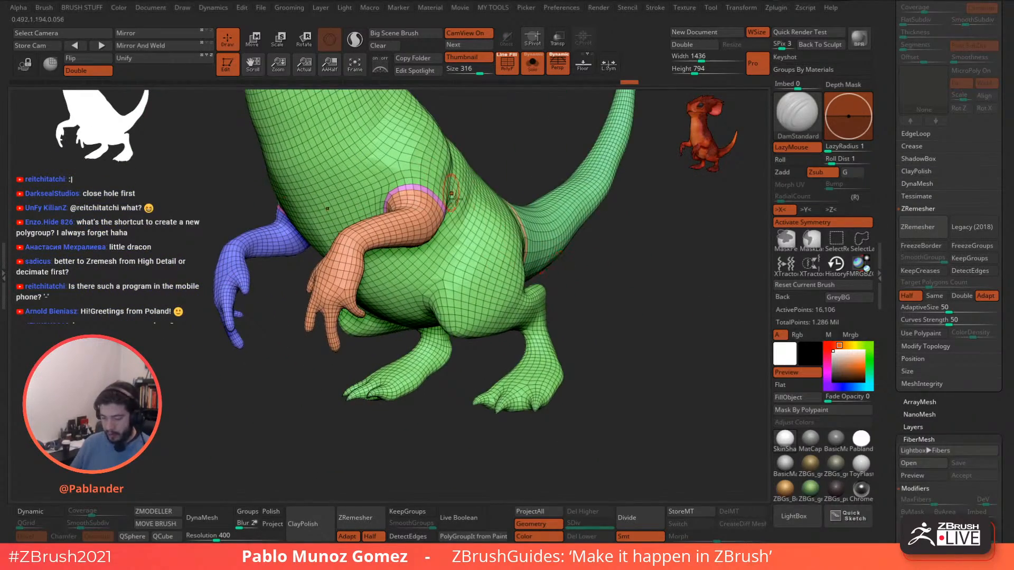
pyautogui.moveTo(452, 199); pyautogui.dragTo(520, 291, button='right')
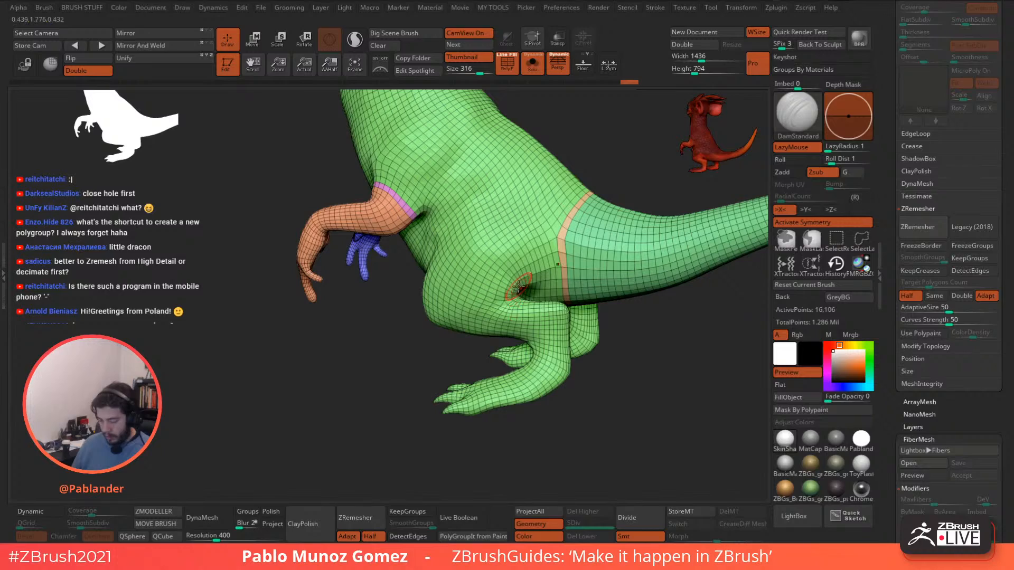
pyautogui.moveTo(488, 255); pyautogui.dragTo(528, 251, button='right')
pyautogui.moveTo(566, 407); pyautogui.dragTo(513, 261, button='right')
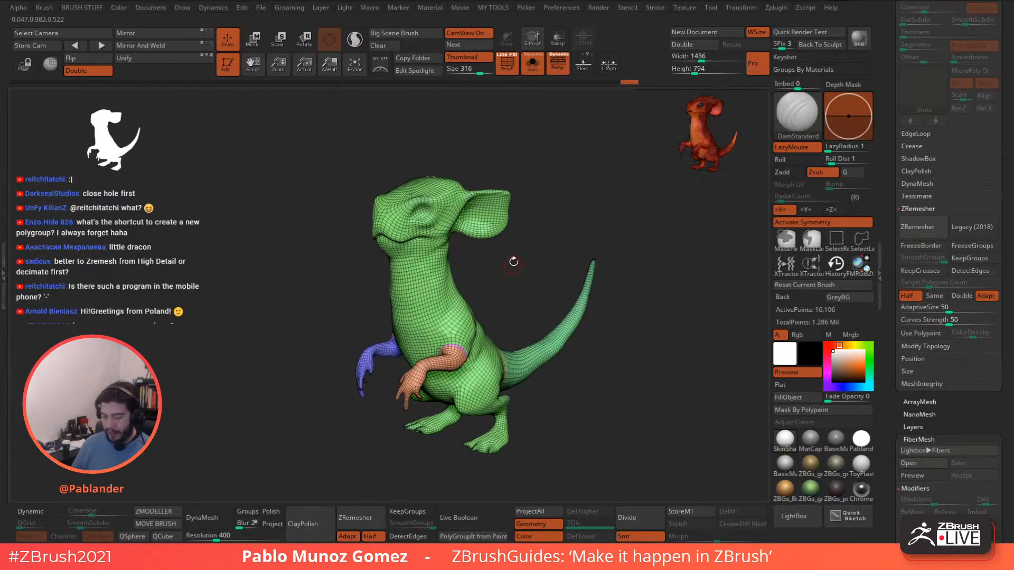
# Merge the whole retopo mesh into one polygroup and display it without wireframe in the gray MatCap material.
pyautogui.hotkey('ctrl', 'w')
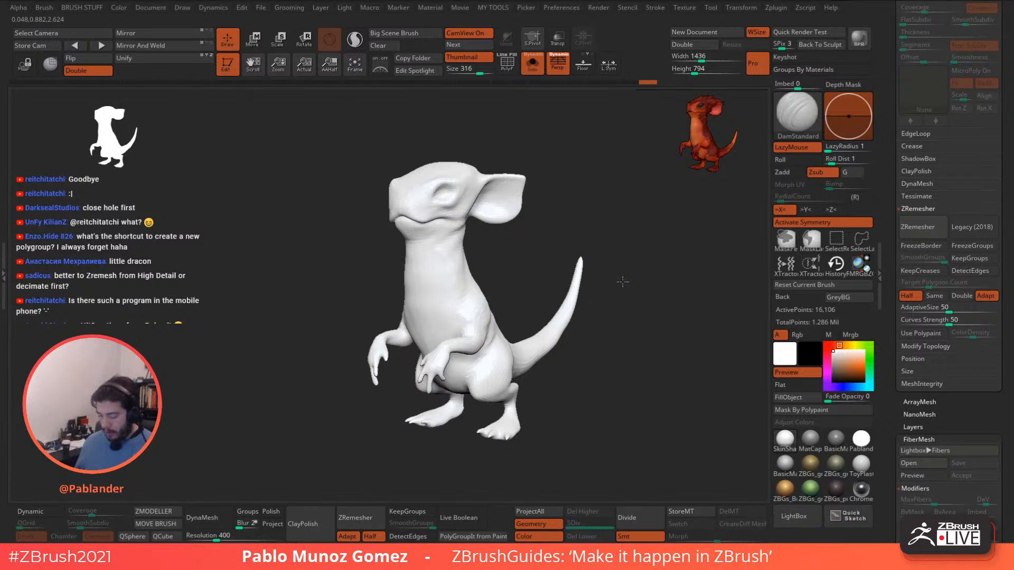
pyautogui.moveTo(612, 276); pyautogui.dragTo(645, 298)
pyautogui.click(810, 439)
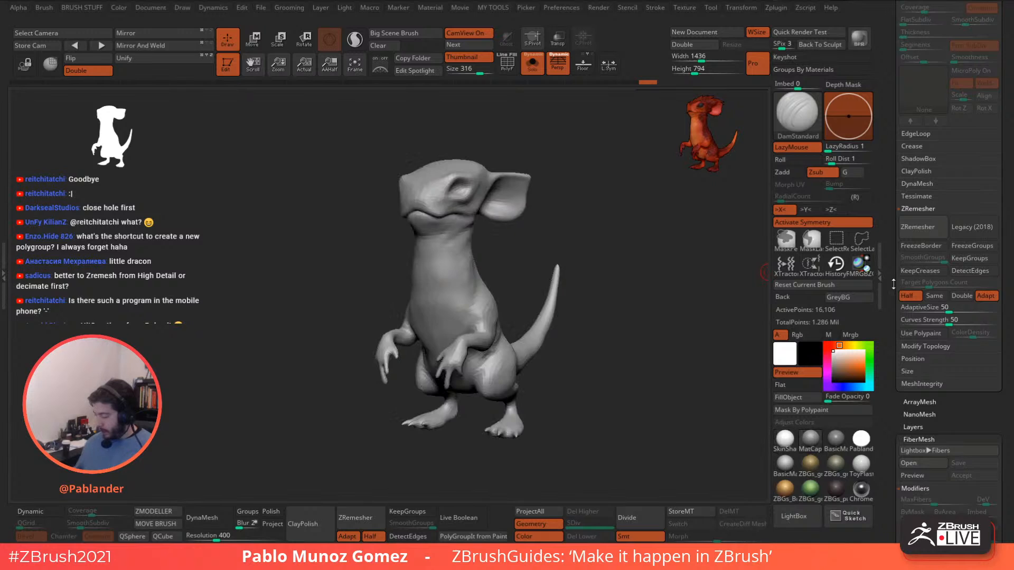
# Turn off Solo and leave only the DRAGONRATSNAKE1 and retopo subtools visible for comparison.
pyautogui.moveTo(885, 242); pyautogui.dragTo(878, 536)
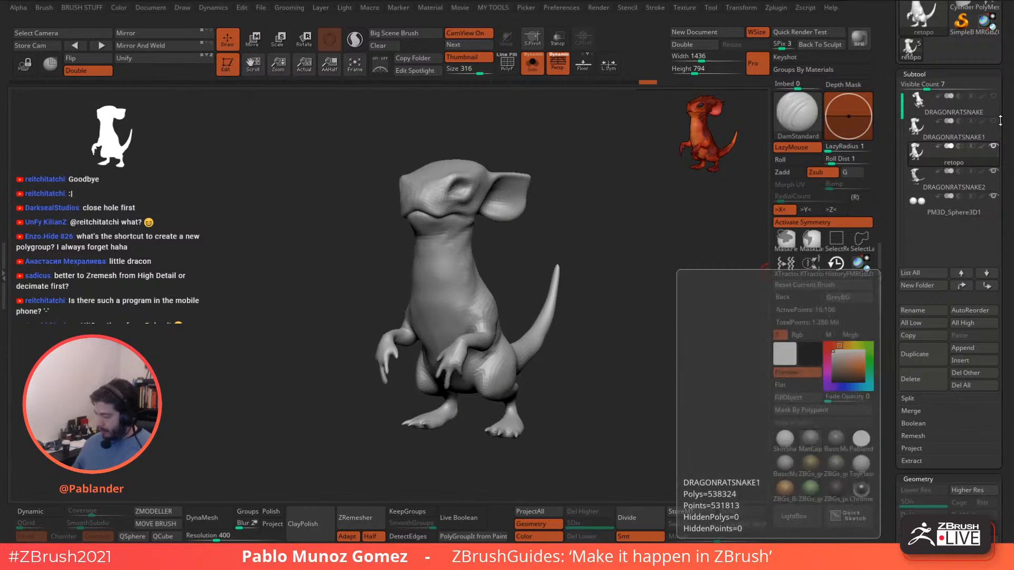
pyautogui.click(534, 65)
pyautogui.keyDown('alt'); pyautogui.moveTo(645, 211); pyautogui.dragTo(663, 259); pyautogui.keyUp('alt')
pyautogui.click(992, 173)
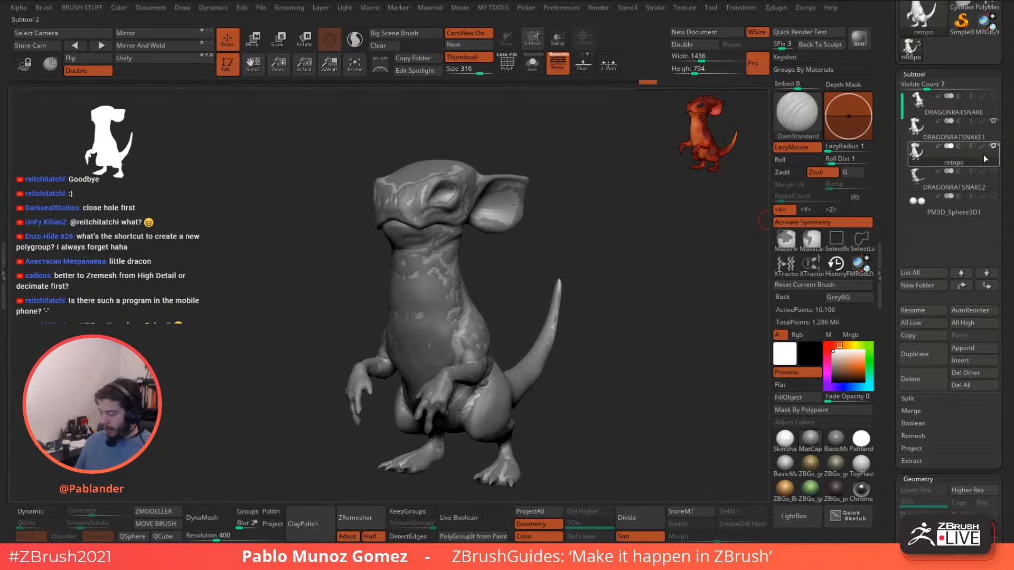
# Rename the DRAGONRATSNAKE1 subtool as sketch.
pyautogui.click(950, 130)
pyautogui.click(929, 310)
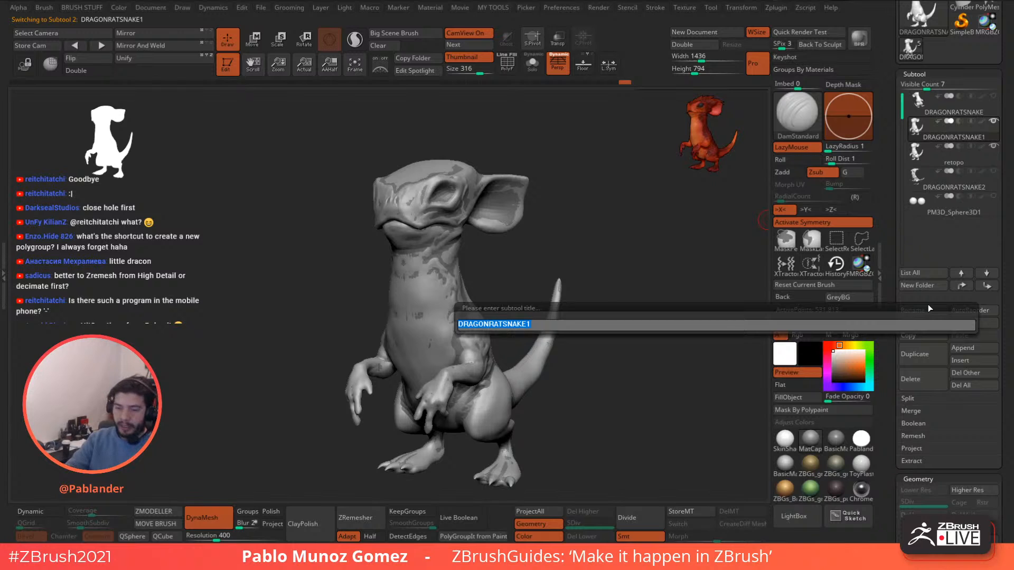
pyautogui.write('sketch')
pyautogui.press('Return')
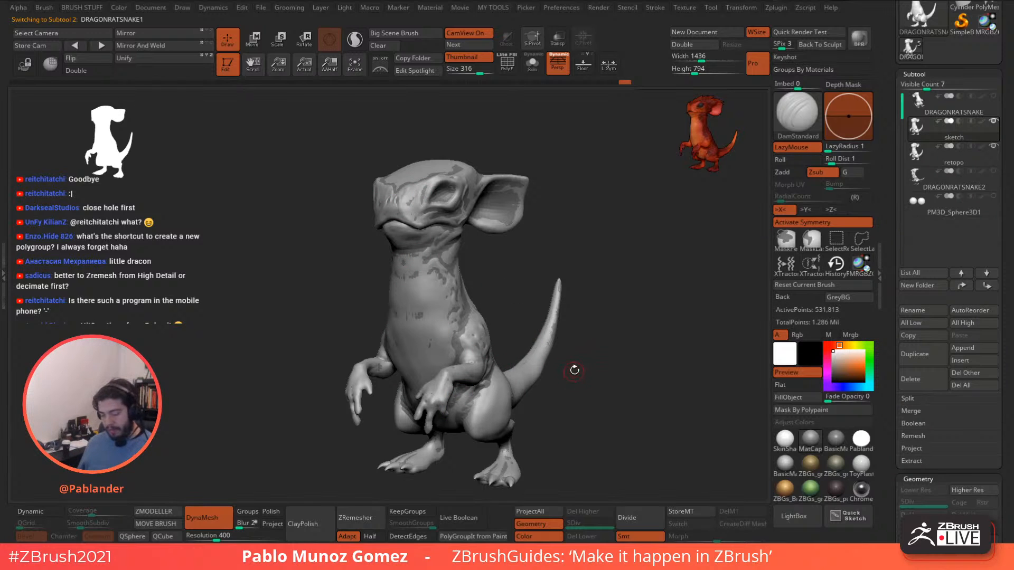
# Select the retopo subtool, turn on its PolyFrame wireframe and switch the material to SkinShade.
pyautogui.keyDown('alt'); pyautogui.moveTo(587, 235); pyautogui.dragTo(731, 274); pyautogui.keyUp('alt')
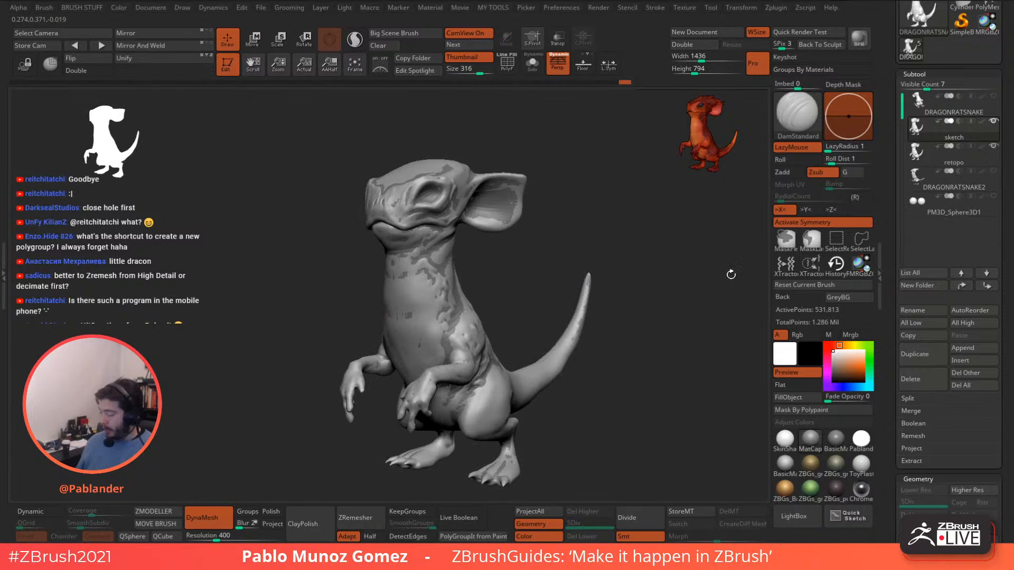
pyautogui.click(968, 159)
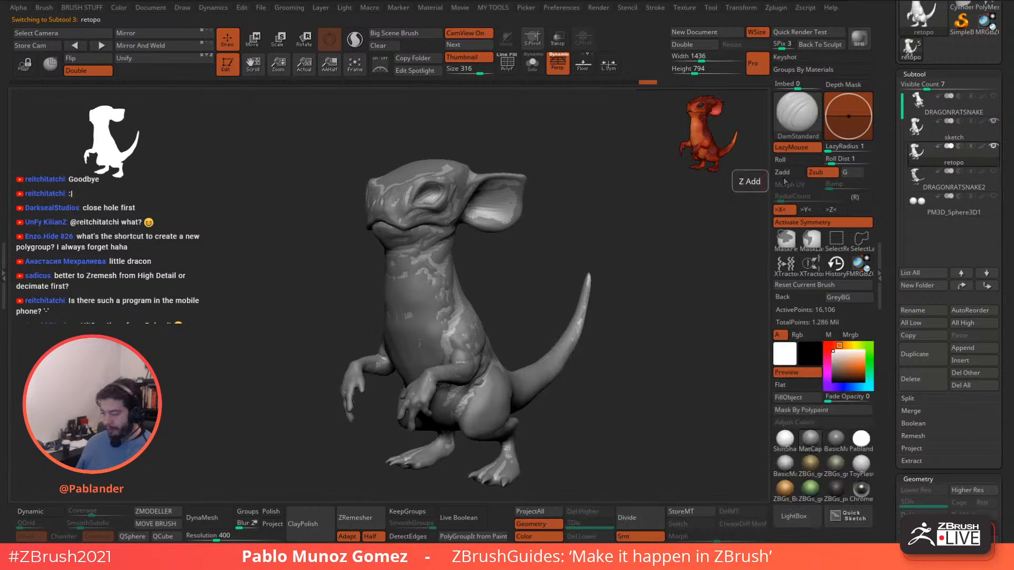
pyautogui.hotkey('shift', 'f')
pyautogui.keyDown('alt'); pyautogui.moveTo(591, 218); pyautogui.dragTo(601, 216); pyautogui.keyUp('alt')
pyautogui.click(785, 439)
pyautogui.keyDown('alt'); pyautogui.moveTo(656, 347); pyautogui.dragTo(663, 331); pyautogui.keyUp('alt')
pyautogui.moveTo(981, 124)
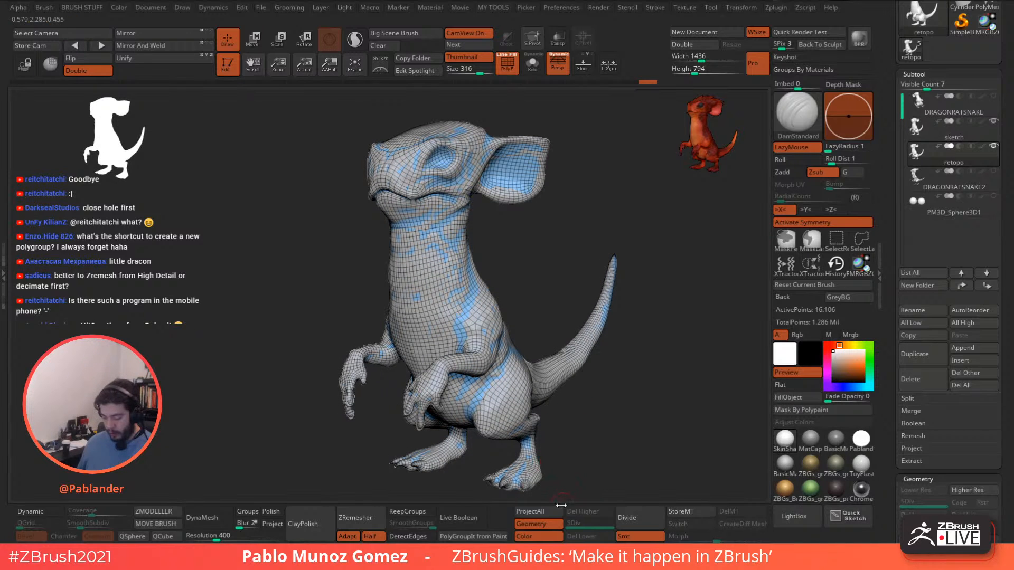
# Show the sketch subtool's polypaint, expand the Project settings, and project all its geometry and polypaint onto the retopo subtool.
pyautogui.click(981, 122)
pyautogui.moveTo(971, 188)
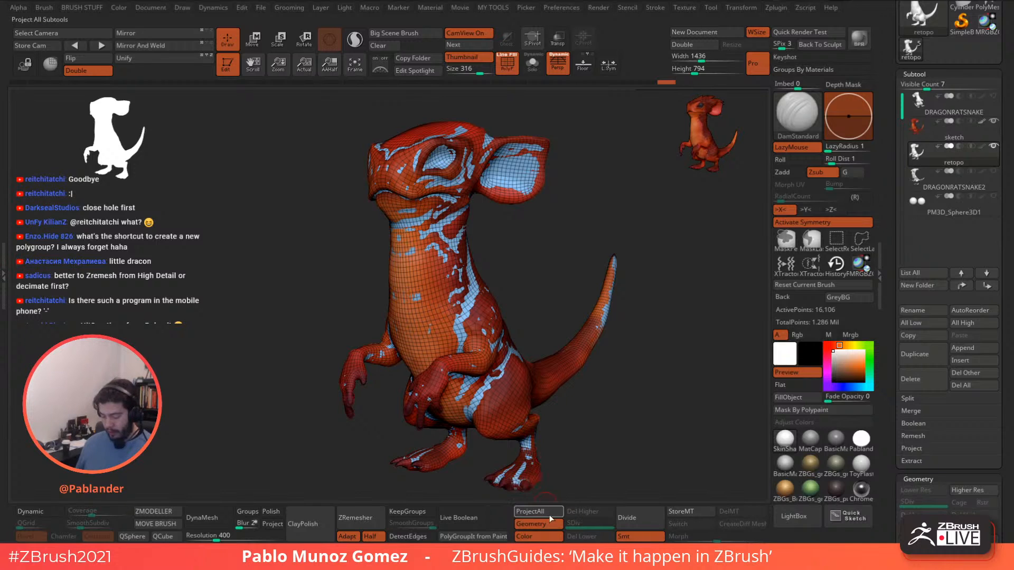
pyautogui.moveTo(896, 317); pyautogui.dragTo(896, 244)
pyautogui.click(925, 306)
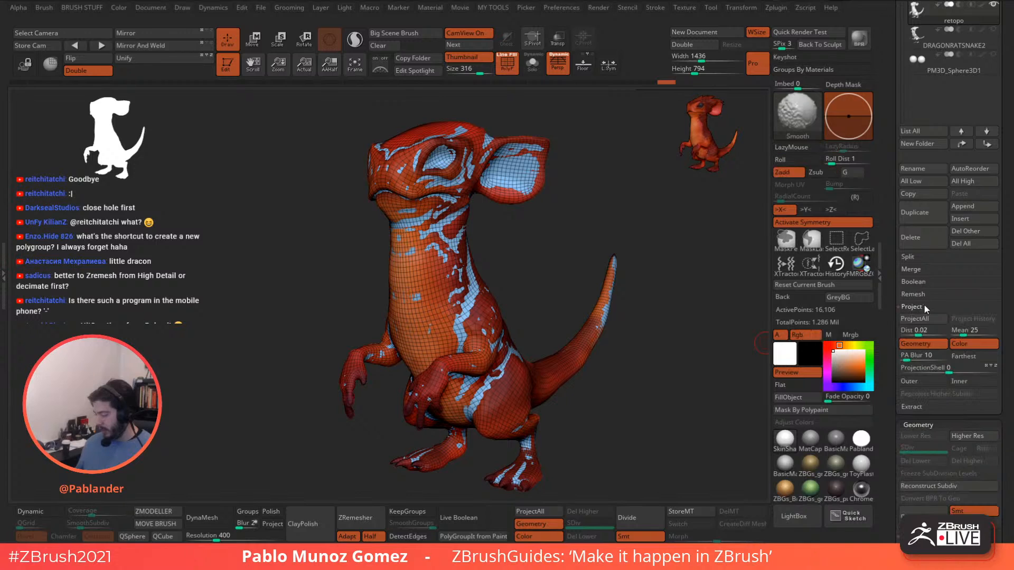
pyautogui.moveTo(1001, 267); pyautogui.dragTo(1001, 278)
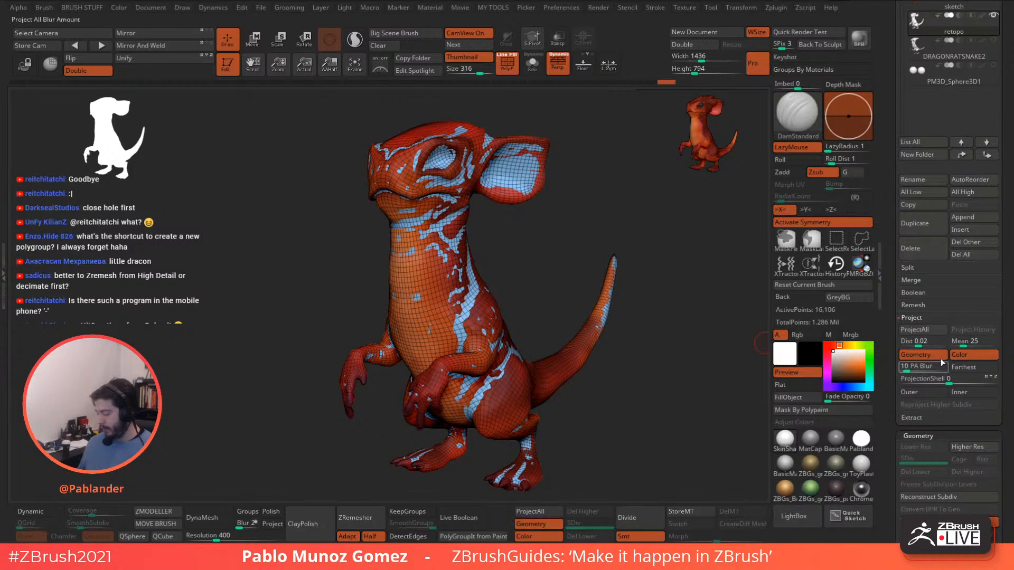
pyautogui.click(543, 511)
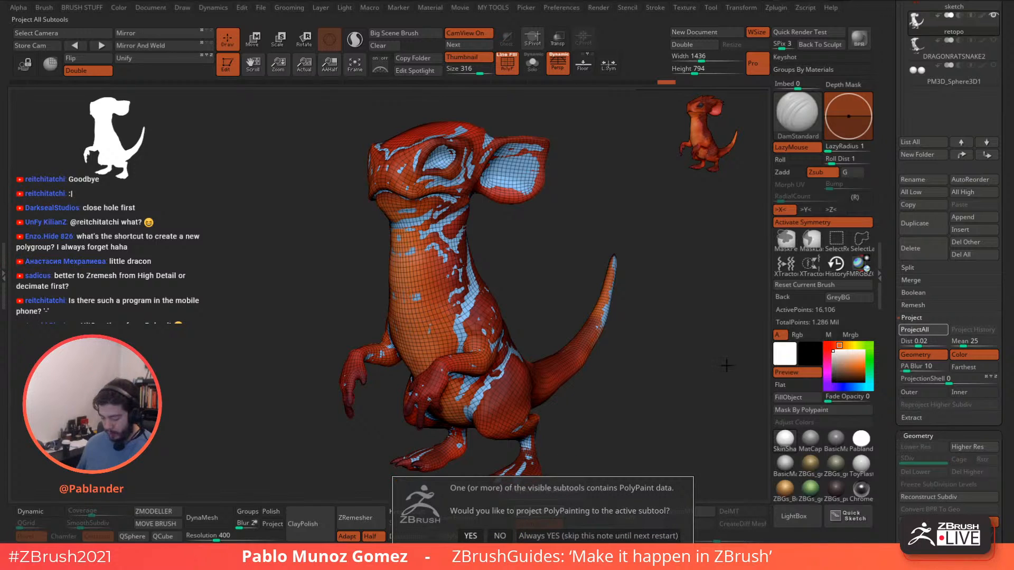
pyautogui.click(471, 536)
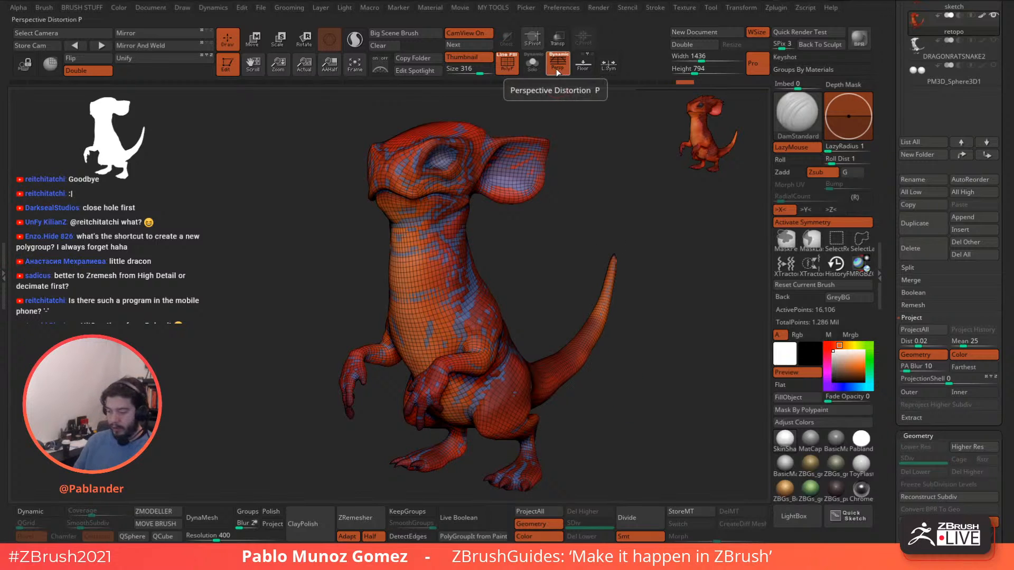
# Toggle the PolyFrame wireframe off and back on to inspect the color projected onto the low-resolution retopo mesh.
pyautogui.click(507, 62)
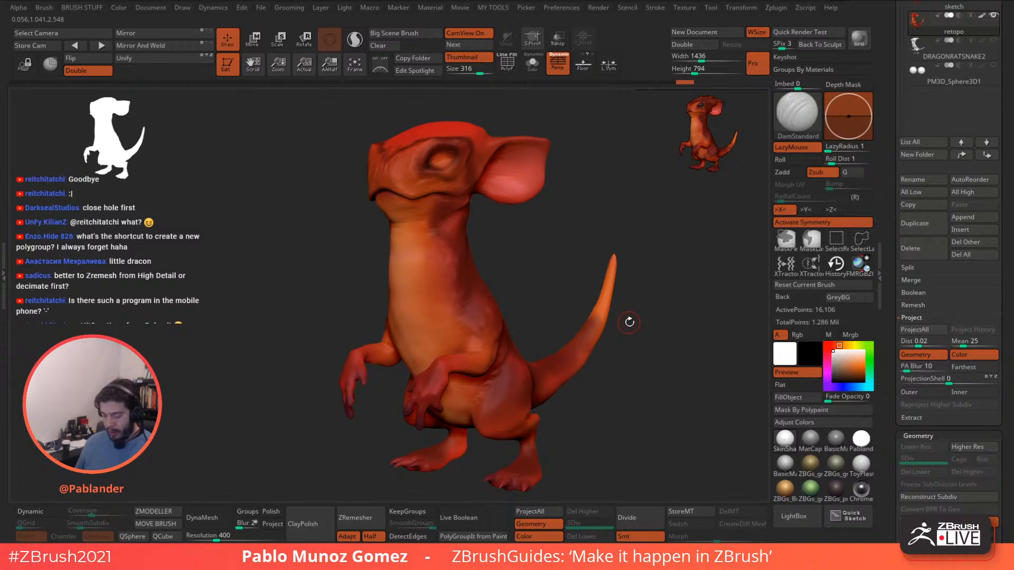
pyautogui.click(507, 62)
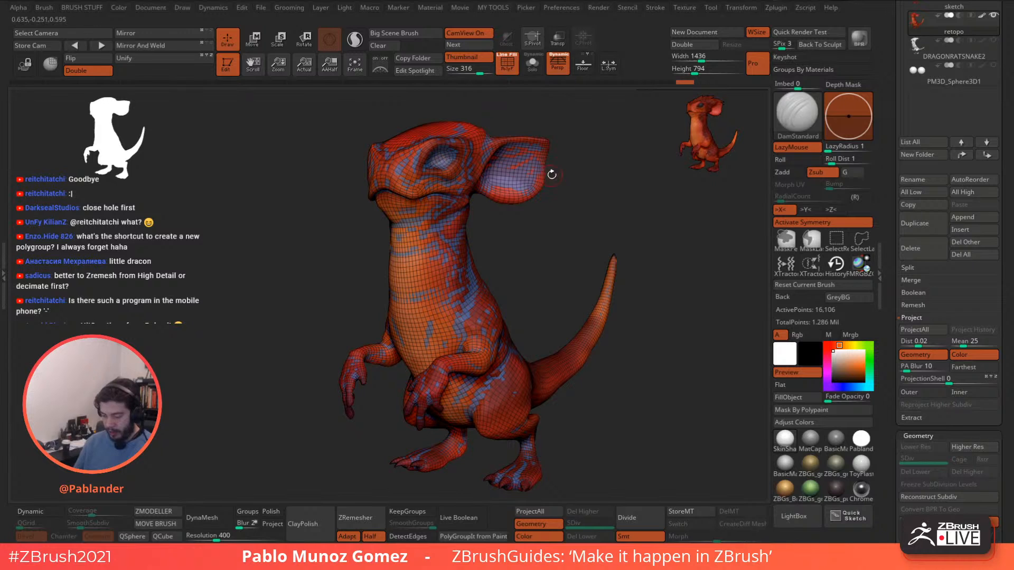
pyautogui.moveTo(626, 199); pyautogui.dragTo(619, 199)
pyautogui.moveTo(656, 368); pyautogui.dragTo(647, 362)
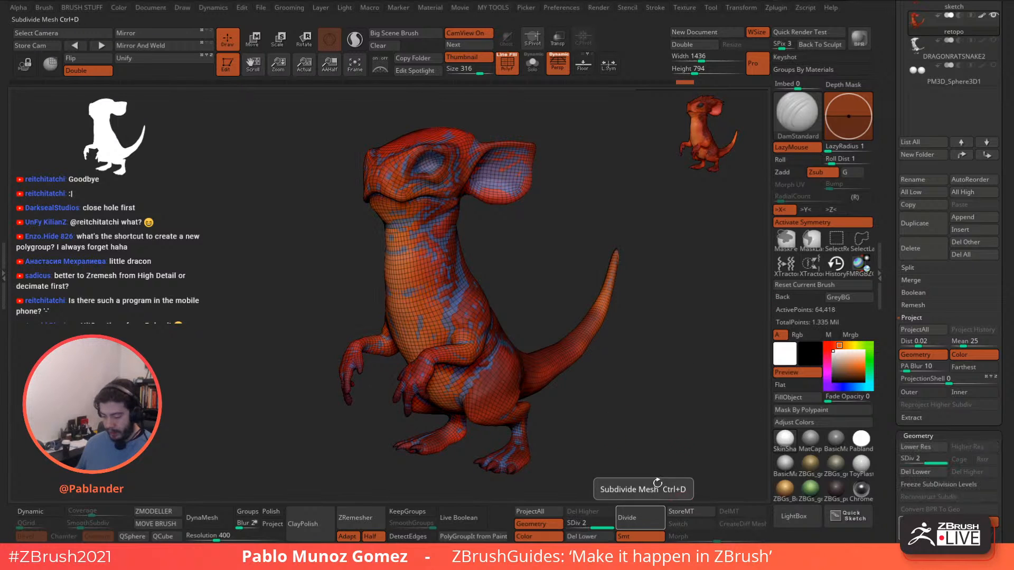
# Subdivide the retopo mesh up to SDiv 4, projecting the sketch's detail onto it with ProjectAll at each new level.
pyautogui.click(642, 514)
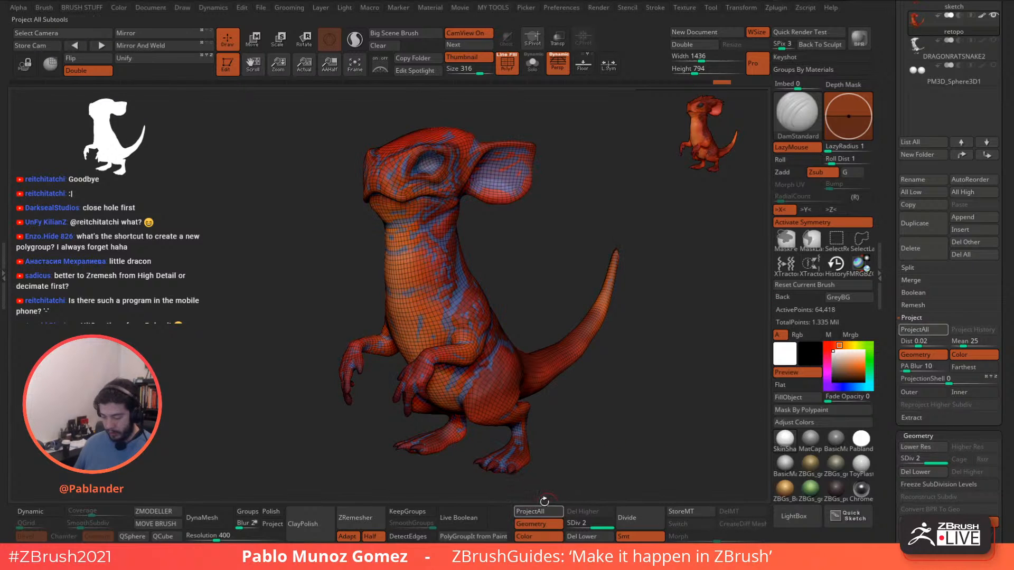
pyautogui.click(626, 513)
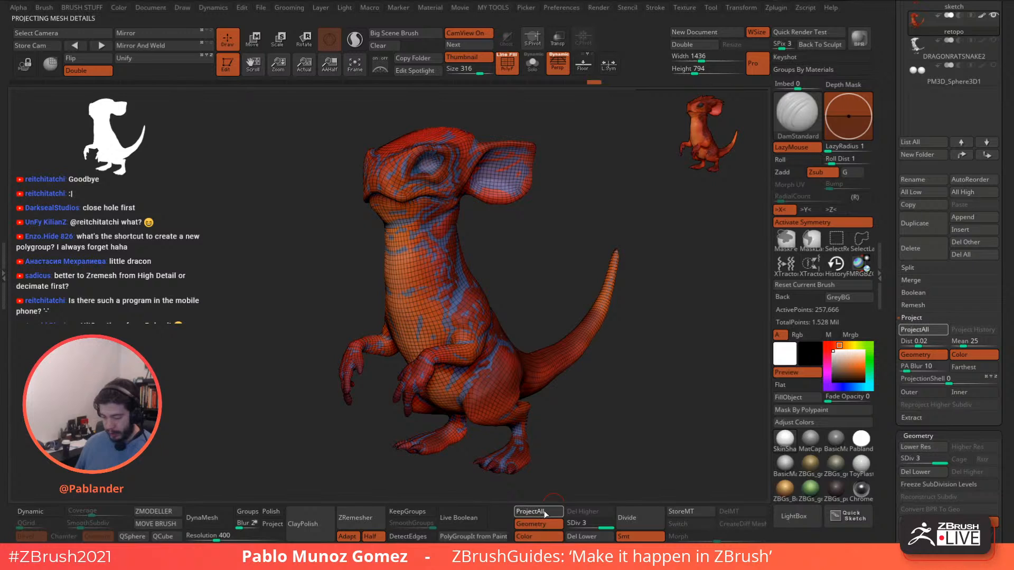
pyautogui.click(629, 513)
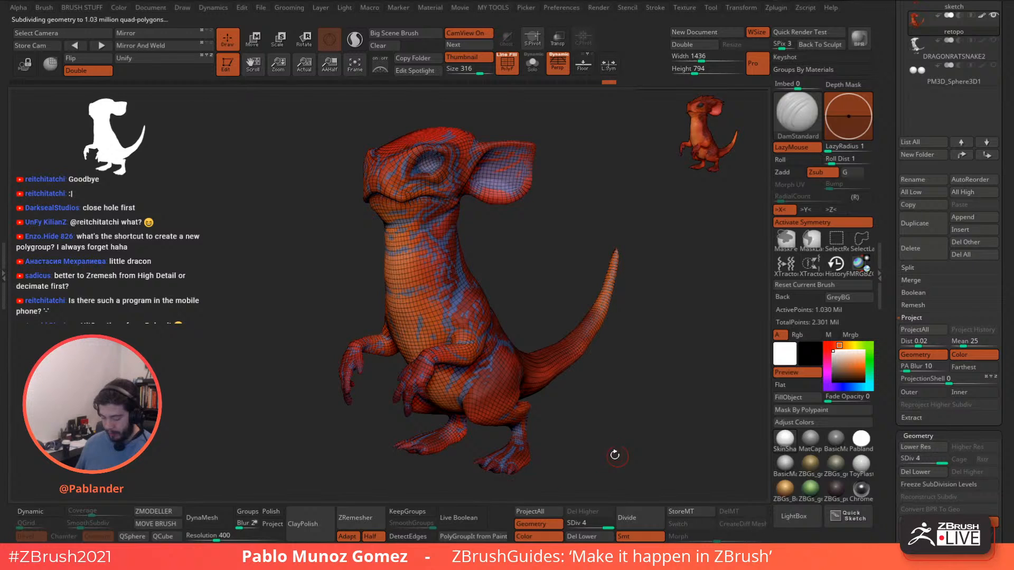
pyautogui.click(537, 511)
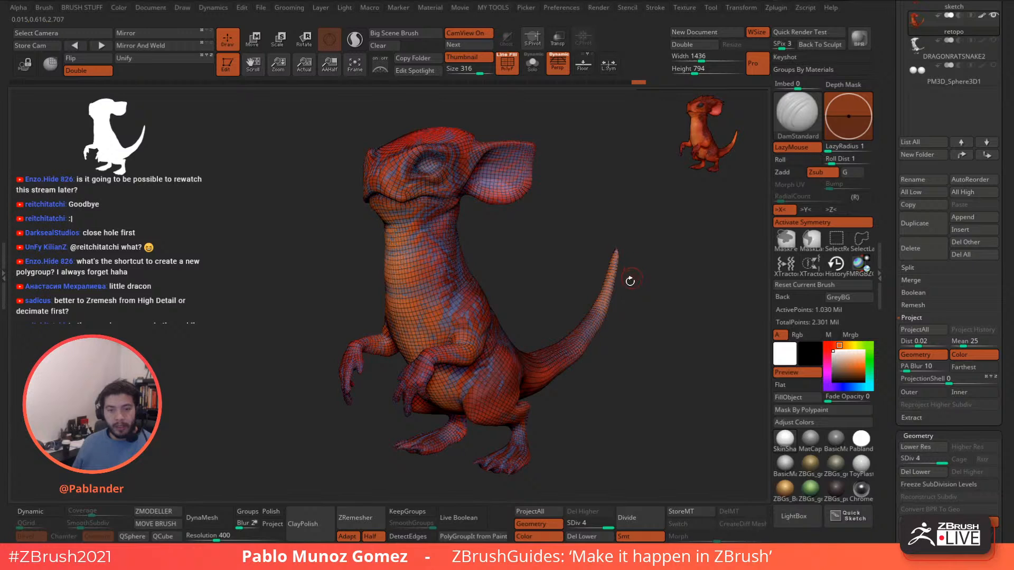
# Turn off the PolyFrame wireframe and display only the retopo subtool with Solo.
pyautogui.moveTo(621, 283); pyautogui.dragTo(619, 285)
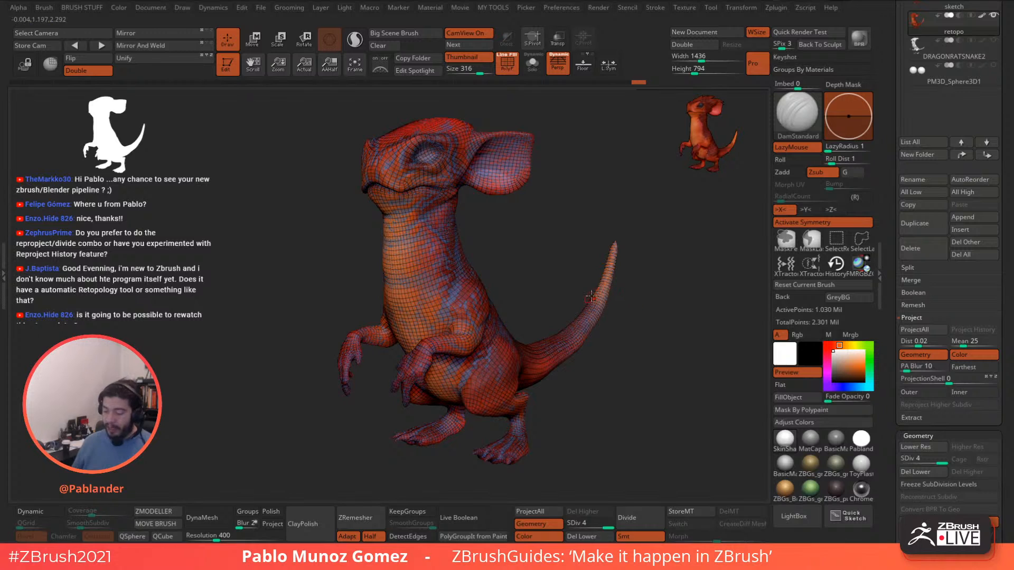
pyautogui.moveTo(573, 238); pyautogui.dragTo(554, 232)
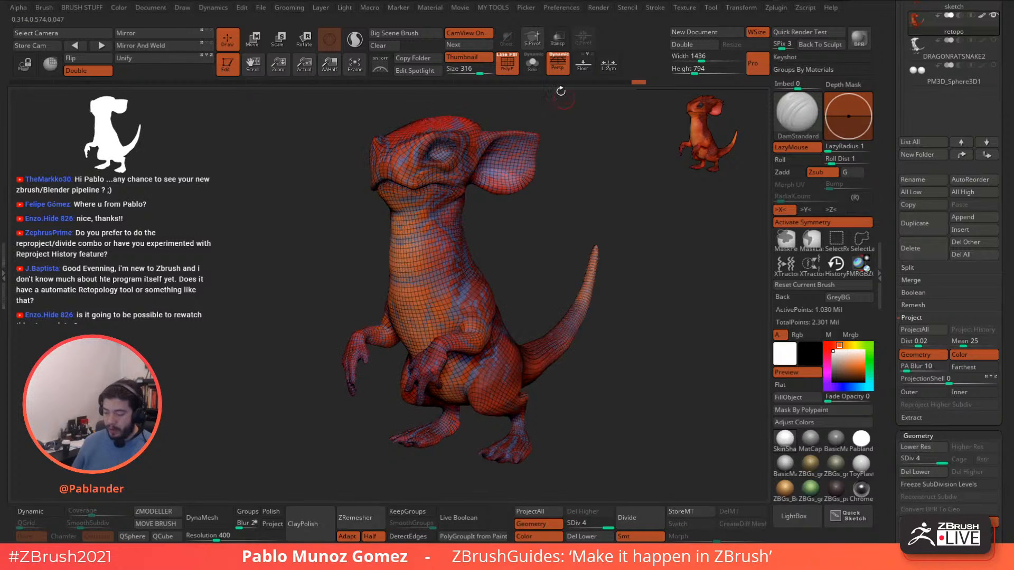
pyautogui.hotkey('shift', 'f')
pyautogui.click(532, 63)
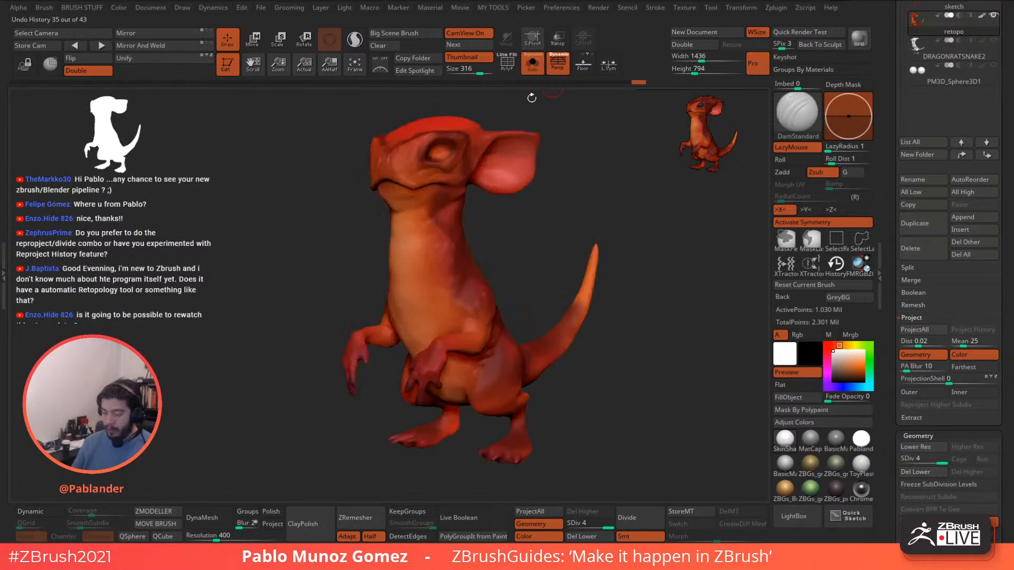
pyautogui.moveTo(578, 184); pyautogui.dragTo(549, 235)
# Compare the retopo mesh at subdivision level 1 with its projected detail at subdivision level 4.
pyautogui.moveTo(587, 520); pyautogui.dragTo(568, 522)
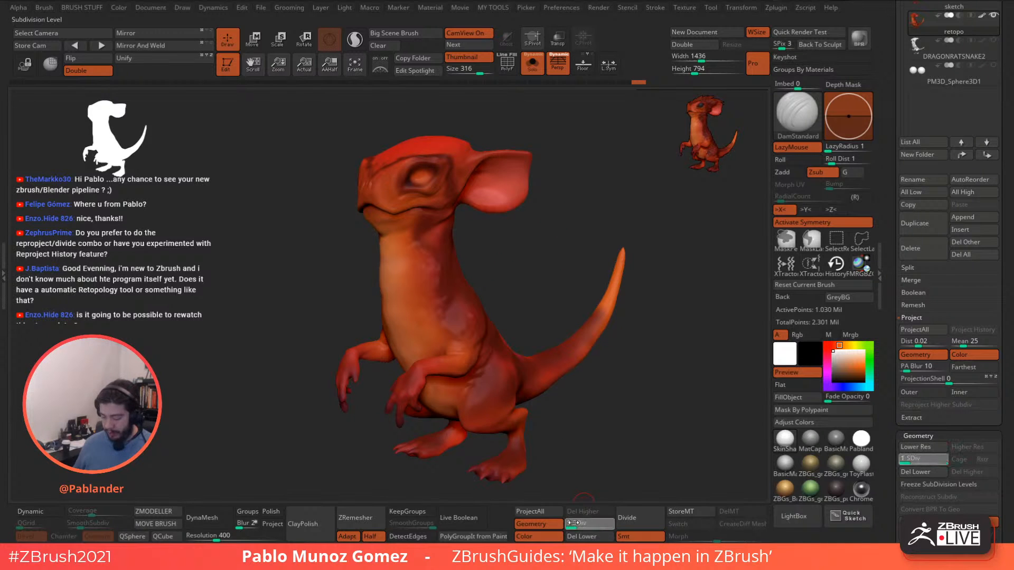
pyautogui.moveTo(565, 268); pyautogui.dragTo(535, 235)
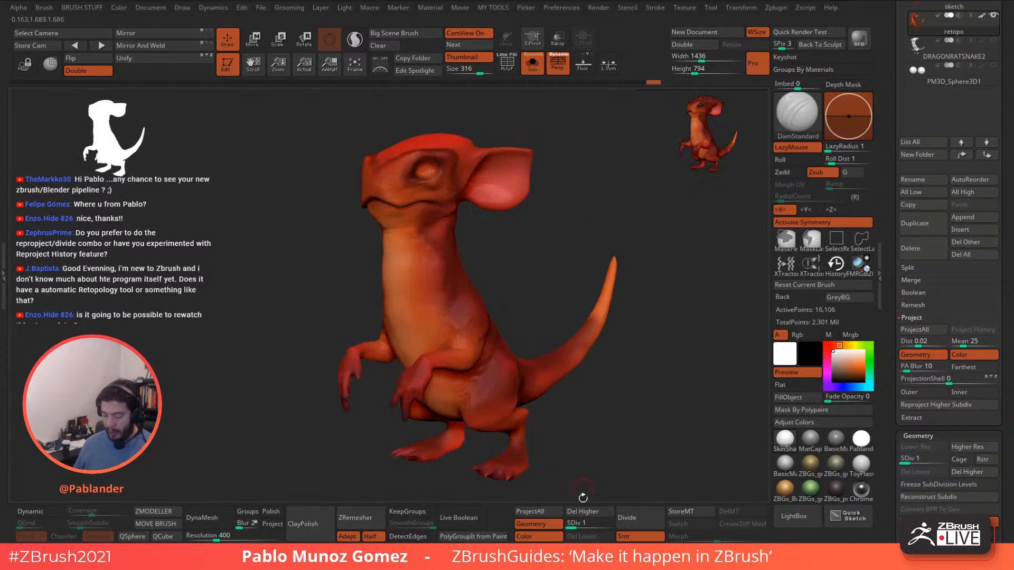
pyautogui.moveTo(572, 523); pyautogui.dragTo(612, 522)
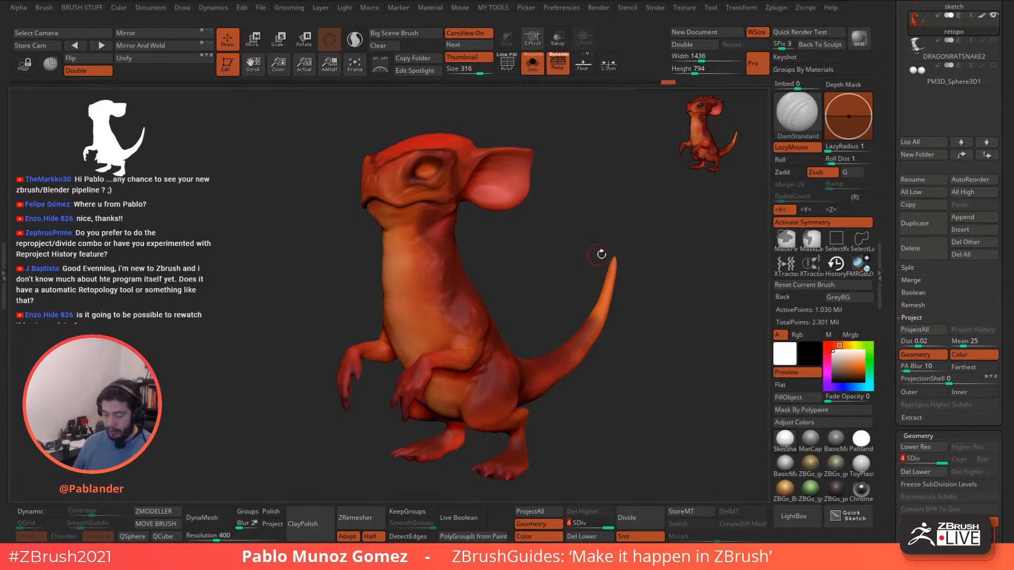
pyautogui.moveTo(602, 254); pyautogui.dragTo(613, 226)
# Turn off the Smooth brush's Rgb channel and hide the sketch subtool.
pyautogui.press('shift')
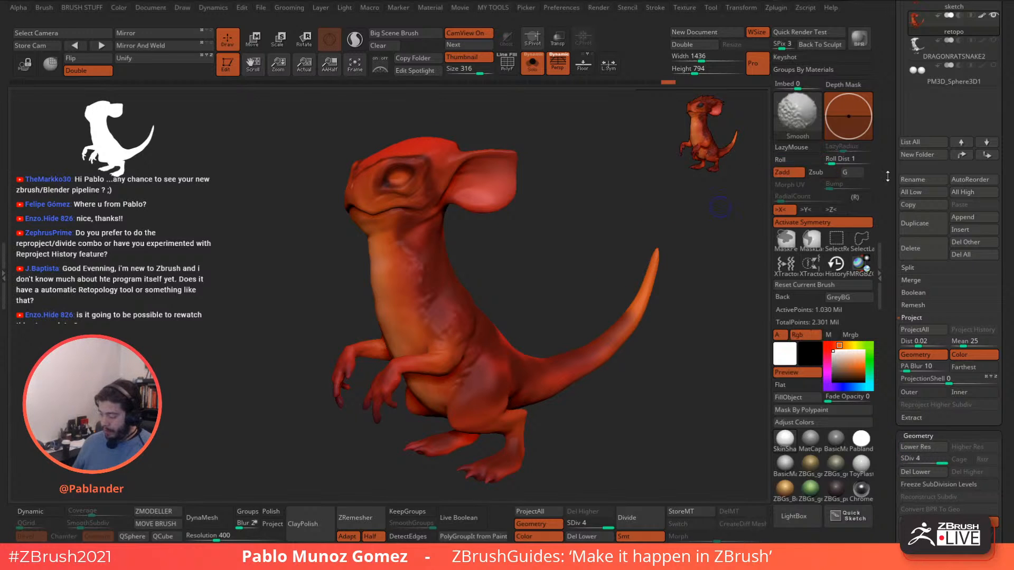
pyautogui.keyDown('shift'); pyautogui.click(800, 334); pyautogui.keyUp('shift')
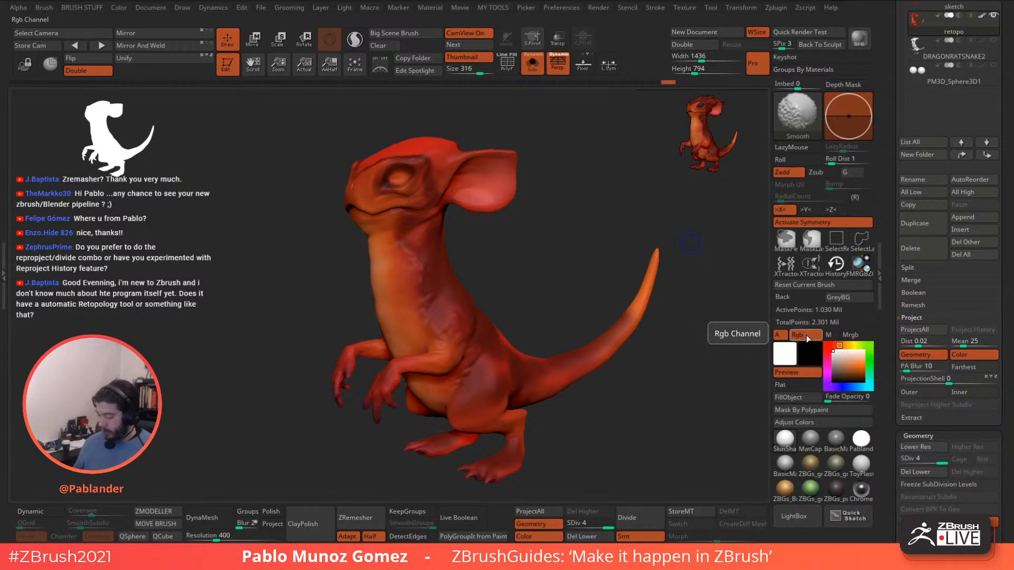
pyautogui.moveTo(999, 45)
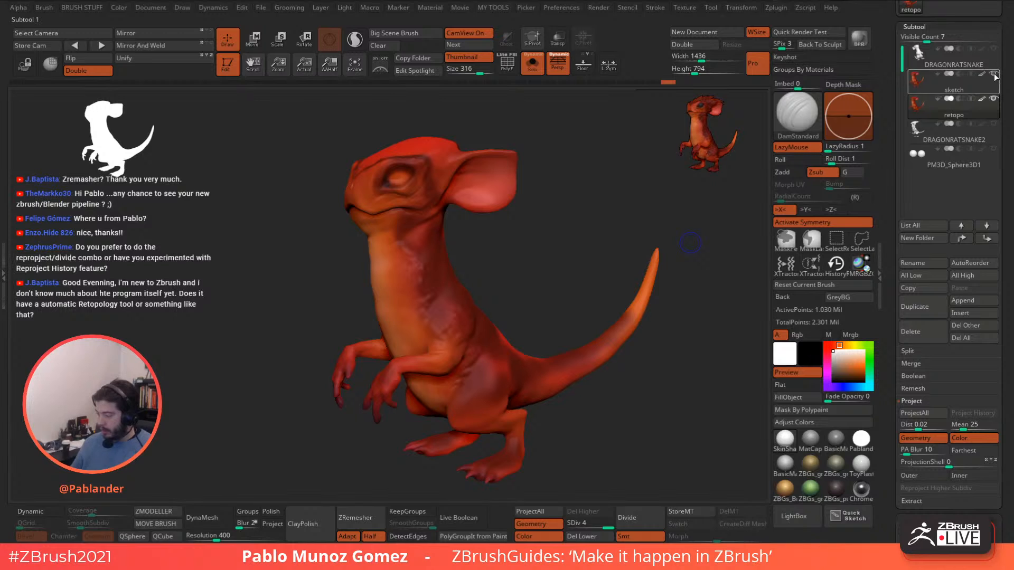
pyautogui.click(994, 75)
pyautogui.moveTo(549, 226)
pyautogui.mouseDown()
pyautogui.moveTo(581, 216)
pyautogui.moveTo(545, 242)
pyautogui.mouseUp()
pyautogui.press('space')
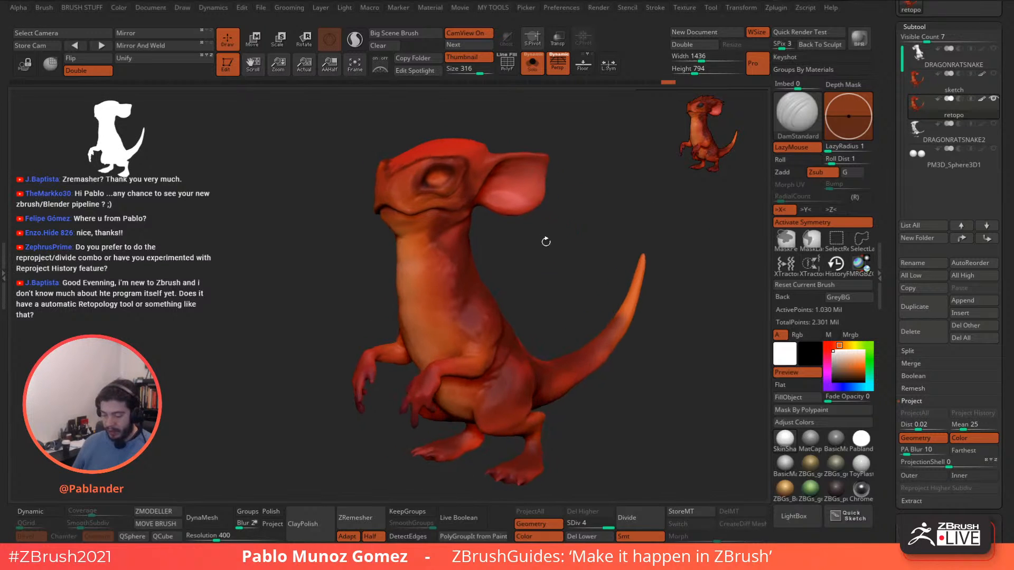
# Turn off the retopo subtool's polypaint display and switch to a gray BasicMaterial.
pyautogui.click(981, 98)
pyautogui.click(785, 464)
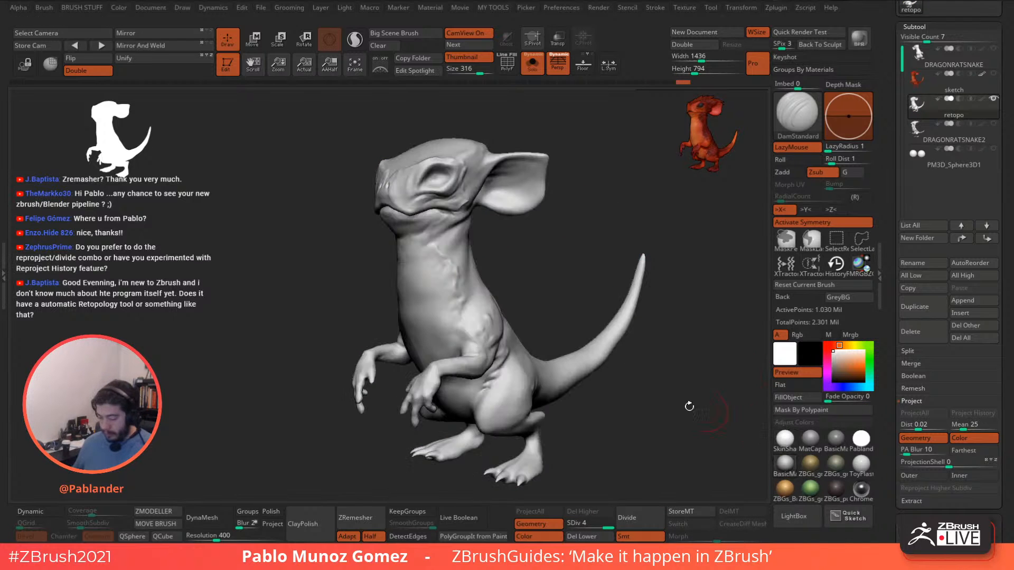
# Smooth the rough projected surface on the creature's head around the eye, cheek, snout and jaw.
pyautogui.keyDown('ctrl'); pyautogui.moveTo(473, 211); pyautogui.dragTo(491, 266, button='right'); pyautogui.keyUp('ctrl')
pyautogui.keyDown('alt'); pyautogui.moveTo(466, 232); pyautogui.dragTo(471, 315, button='right'); pyautogui.keyUp('alt')
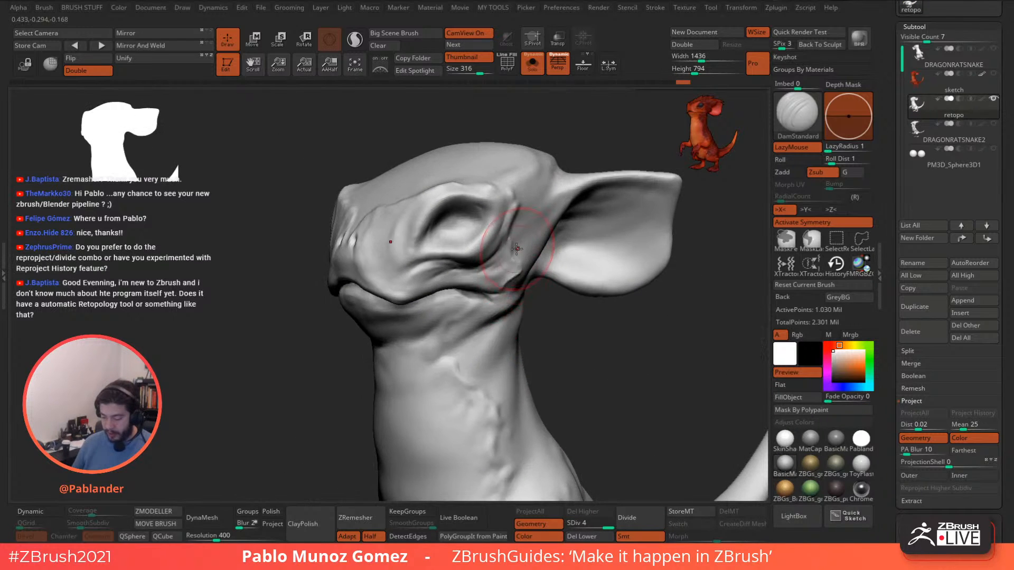
pyautogui.rightClick(471, 317)
pyautogui.moveTo(519, 231)
pyautogui.keyDown('shift'); pyautogui.mouseDown()
pyautogui.moveTo(525, 224)
pyautogui.moveTo(505, 237)
pyautogui.mouseUp(); pyautogui.keyUp('shift')
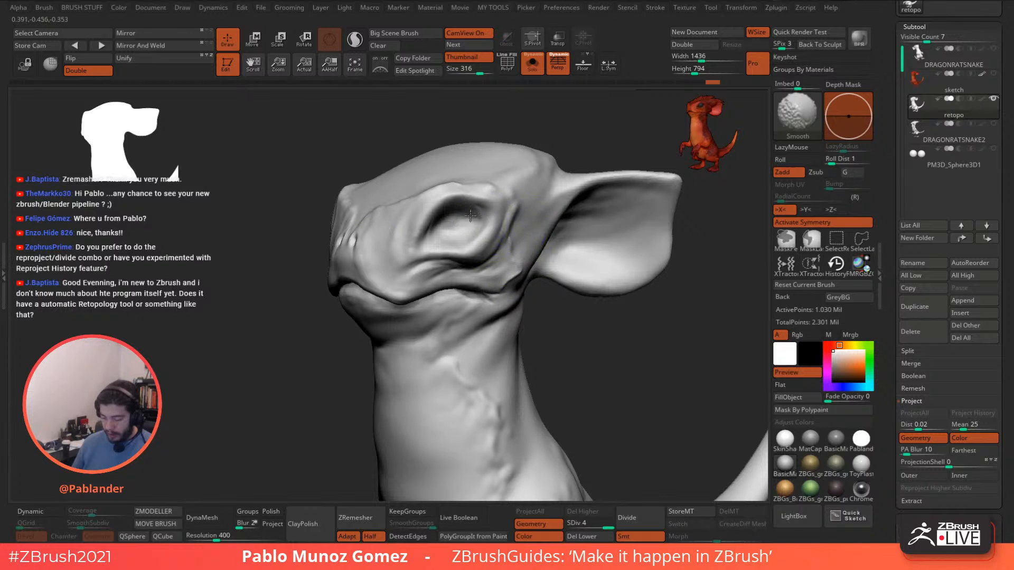
pyautogui.moveTo(416, 232)
pyautogui.keyDown('shift'); pyautogui.mouseDown()
pyautogui.moveTo(376, 271)
pyautogui.moveTo(385, 276)
pyautogui.mouseUp(); pyautogui.keyUp('shift')
pyautogui.moveTo(453, 287); pyautogui.dragTo(467, 274, button='right')
pyautogui.moveTo(391, 311)
pyautogui.keyDown('shift'); pyautogui.mouseDown()
pyautogui.moveTo(360, 290)
pyautogui.moveTo(429, 297)
pyautogui.moveTo(382, 336)
pyautogui.mouseUp(); pyautogui.keyUp('shift')
pyautogui.moveTo(525, 330); pyautogui.dragTo(531, 230, button='right')
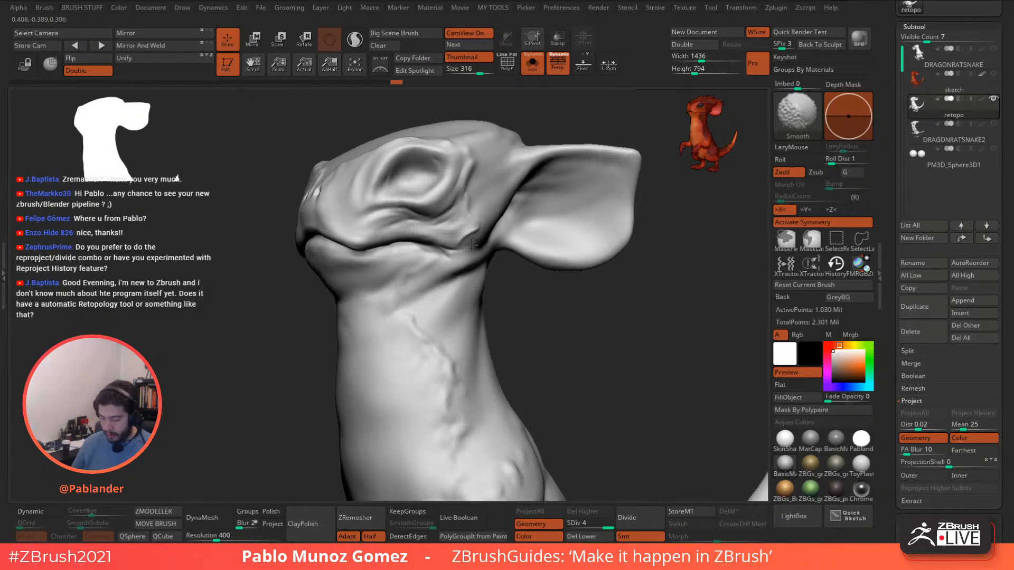
pyautogui.moveTo(416, 215)
pyautogui.keyDown('shift'); pyautogui.mouseDown()
pyautogui.moveTo(448, 221)
pyautogui.moveTo(366, 252)
pyautogui.moveTo(412, 267)
pyautogui.mouseUp(); pyautogui.keyUp('shift')
# Smooth the creature's forearm, the flank below the elbow and the upper thigh.
pyautogui.moveTo(524, 346)
pyautogui.keyDown('ctrl'); pyautogui.mouseDown(button='right')
pyautogui.moveTo(524, 328)
pyautogui.moveTo(459, 249)
pyautogui.mouseUp(button='right'); pyautogui.keyUp('ctrl')
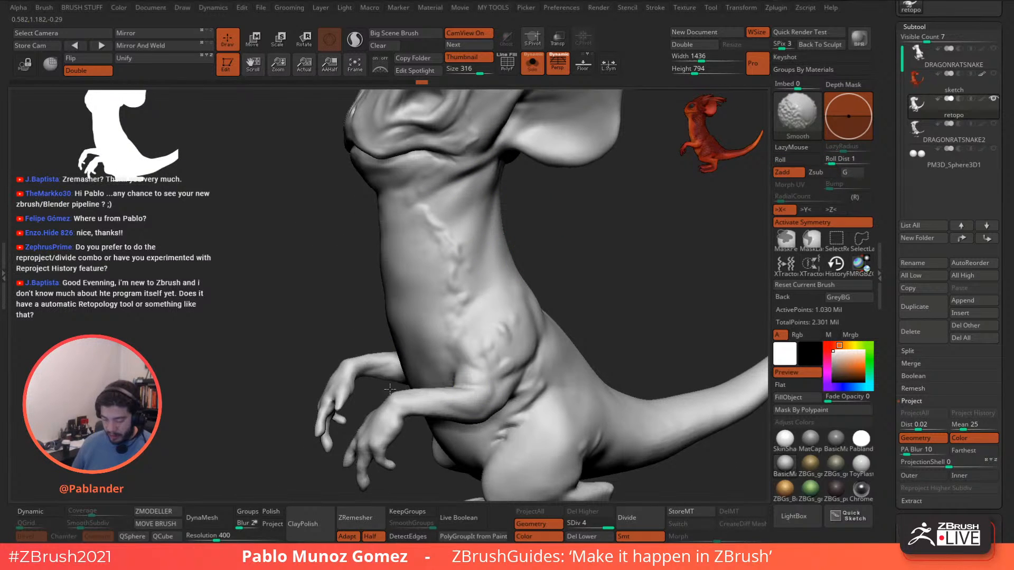
pyautogui.keyDown('shift'); pyautogui.moveTo(389, 390); pyautogui.dragTo(380, 438); pyautogui.keyUp('shift')
pyautogui.keyDown('alt'); pyautogui.moveTo(473, 396); pyautogui.dragTo(514, 277, button='right'); pyautogui.keyUp('alt')
pyautogui.keyDown('shift'); pyautogui.moveTo(547, 267); pyautogui.dragTo(538, 329); pyautogui.keyUp('shift')
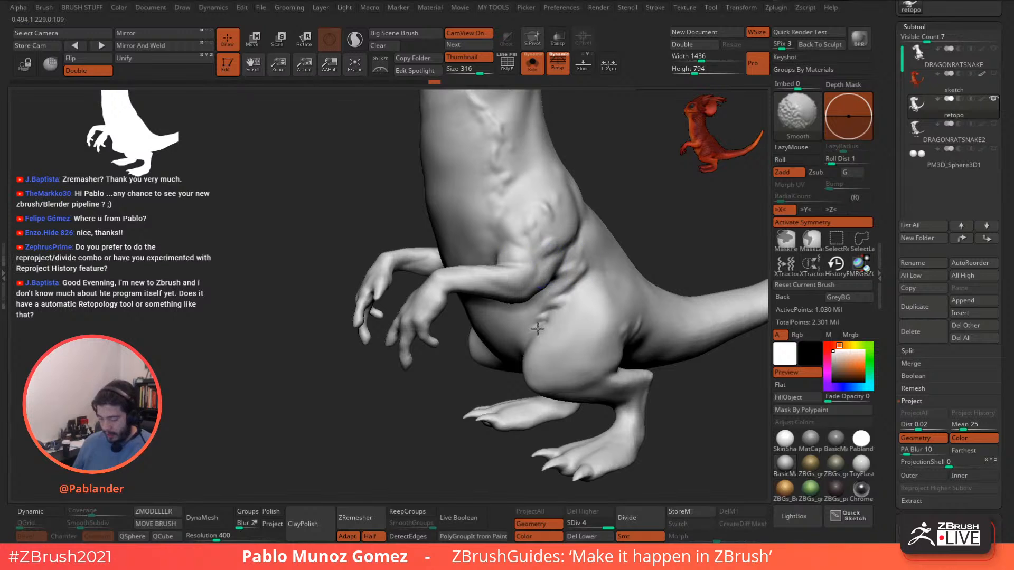
pyautogui.keyDown('shift'); pyautogui.moveTo(561, 389); pyautogui.dragTo(615, 379); pyautogui.keyUp('shift')
# Smooth the creature's tail along its length from the base to the tip.
pyautogui.keyDown('alt'); pyautogui.moveTo(724, 328); pyautogui.dragTo(600, 350, button='right'); pyautogui.keyUp('alt')
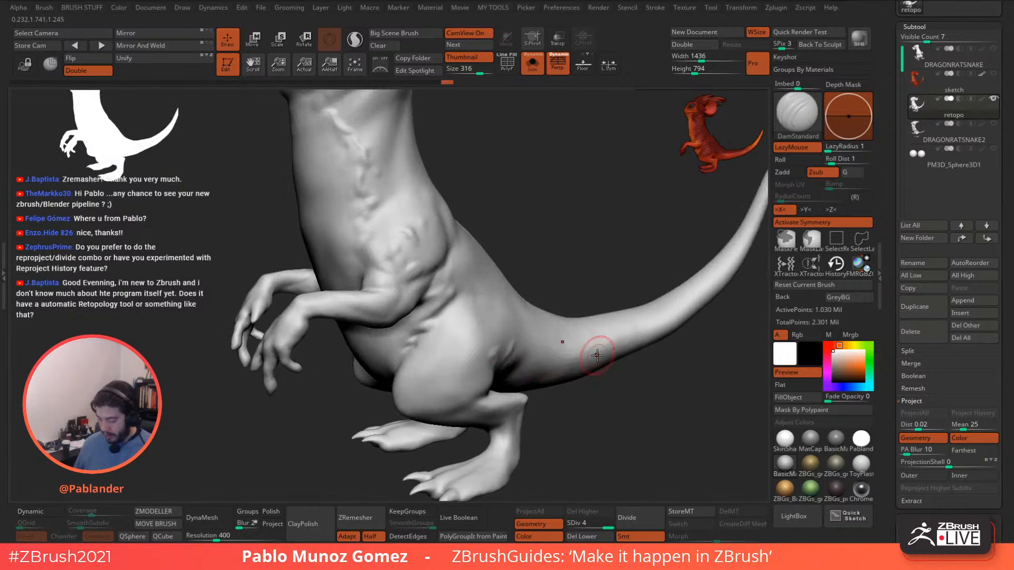
pyautogui.rightClick(598, 343)
pyautogui.moveTo(634, 324)
pyautogui.keyDown('shift'); pyautogui.mouseDown()
pyautogui.moveTo(591, 341)
pyautogui.moveTo(637, 351)
pyautogui.mouseUp(); pyautogui.keyUp('shift')
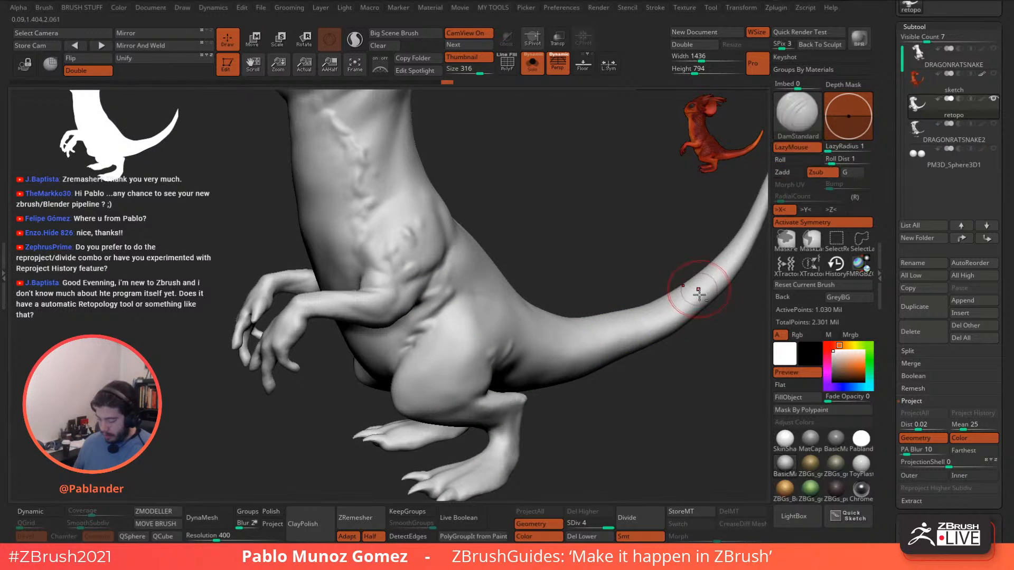
pyautogui.keyDown('alt'); pyautogui.moveTo(681, 310); pyautogui.dragTo(623, 347, button='right'); pyautogui.keyUp('alt')
pyautogui.keyDown('shift'); pyautogui.moveTo(719, 225); pyautogui.dragTo(648, 319); pyautogui.keyUp('shift')
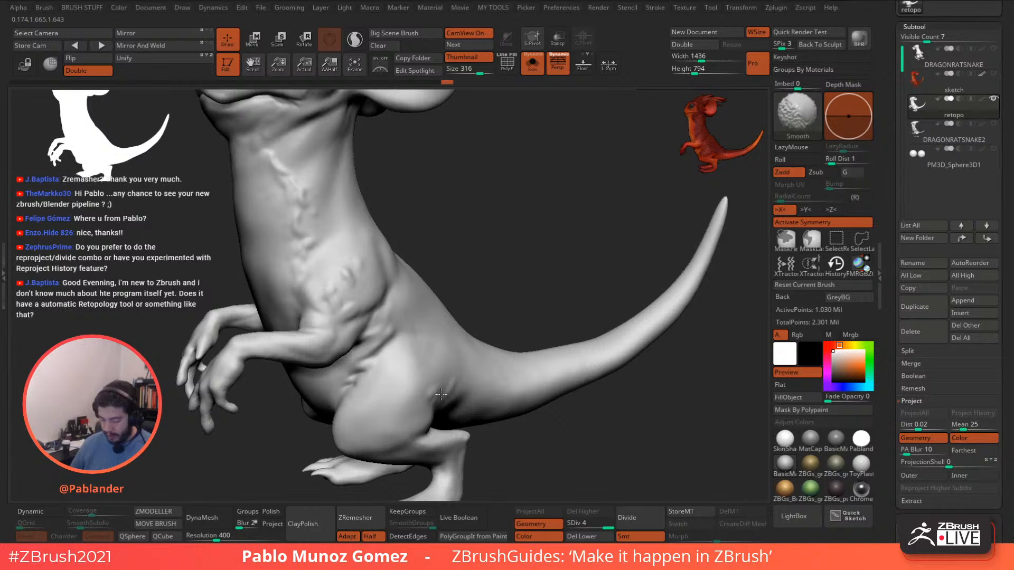
# Smooth the crease where the tail meets the hip, the thigh and the belly between the legs.
pyautogui.keyDown('shift'); pyautogui.moveTo(441, 395); pyautogui.dragTo(439, 368); pyautogui.keyUp('shift')
pyautogui.moveTo(459, 346)
pyautogui.keyDown('ctrl'); pyautogui.mouseDown(button='right')
pyautogui.moveTo(486, 371)
pyautogui.moveTo(526, 297)
pyautogui.mouseUp(button='right'); pyautogui.keyUp('ctrl')
pyautogui.keyDown('shift'); pyautogui.moveTo(511, 352); pyautogui.dragTo(490, 326); pyautogui.keyUp('shift')
pyautogui.moveTo(491, 327); pyautogui.dragTo(547, 326, button='right')
pyautogui.keyDown('shift'); pyautogui.moveTo(485, 328); pyautogui.dragTo(471, 311); pyautogui.keyUp('shift')
pyautogui.moveTo(471, 311); pyautogui.dragTo(487, 262, button='right')
pyautogui.moveTo(449, 344)
pyautogui.keyDown('shift'); pyautogui.mouseDown()
pyautogui.moveTo(447, 357)
pyautogui.moveTo(457, 327)
pyautogui.mouseUp(); pyautogui.keyUp('shift')
pyautogui.moveTo(504, 305); pyautogui.dragTo(550, 274, button='right')
pyautogui.keyDown('shift'); pyautogui.moveTo(508, 283); pyautogui.dragTo(505, 315); pyautogui.keyUp('shift')
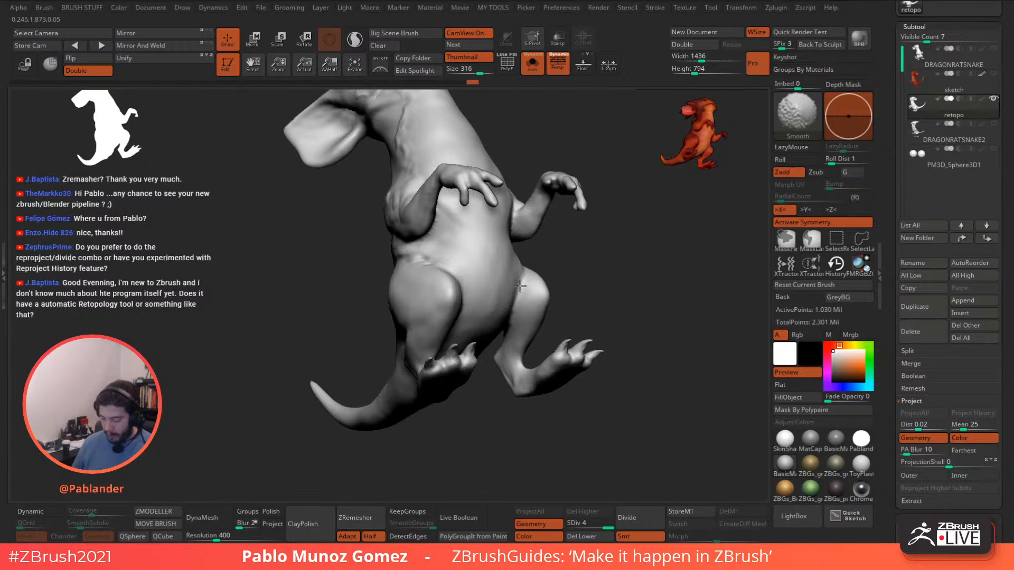
# Smooth the creature's thigh, the hip above it and the fingers of the hand.
pyautogui.moveTo(432, 228); pyautogui.dragTo(462, 255, button='right')
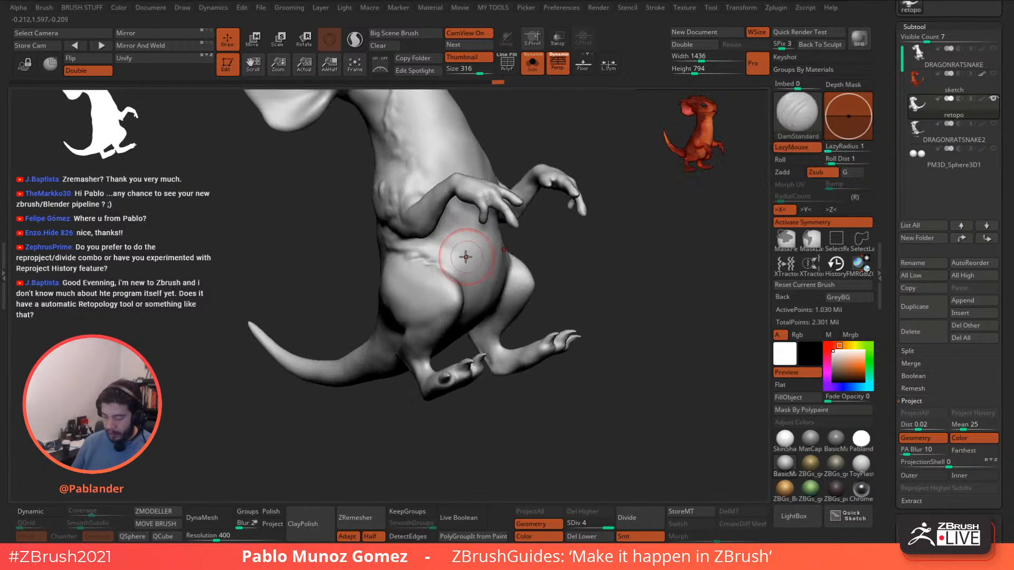
pyautogui.keyDown('shift'); pyautogui.moveTo(439, 332); pyautogui.dragTo(461, 301); pyautogui.keyUp('shift')
pyautogui.moveTo(465, 302); pyautogui.dragTo(493, 280, button='right')
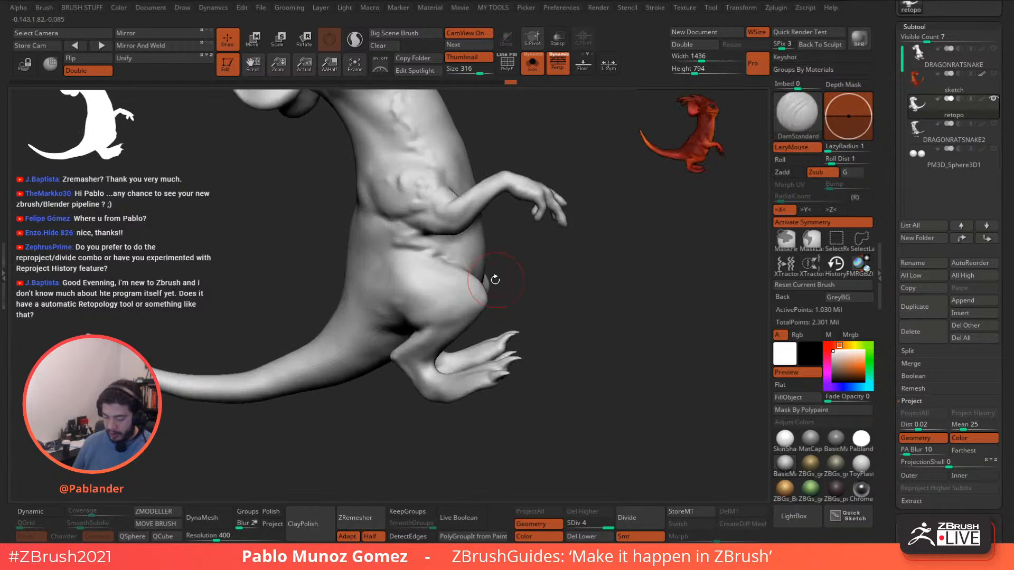
pyautogui.keyDown('shift'); pyautogui.moveTo(469, 314); pyautogui.dragTo(387, 266); pyautogui.keyUp('shift')
pyautogui.moveTo(491, 196)
pyautogui.mouseDown(button='right')
pyautogui.moveTo(559, 233)
pyautogui.moveTo(543, 268)
pyautogui.mouseUp(button='right')
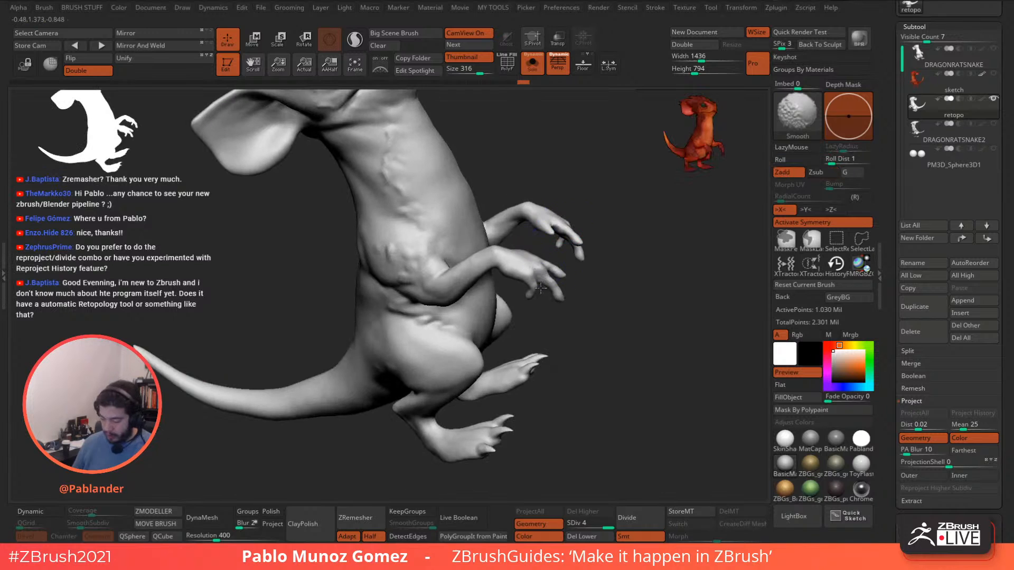
pyautogui.keyDown('shift'); pyautogui.moveTo(561, 277); pyautogui.dragTo(560, 253); pyautogui.keyUp('shift')
# Smooth the back of the creature's head behind and around the ear.
pyautogui.moveTo(517, 180)
pyautogui.keyDown('alt'); pyautogui.mouseDown(button='right')
pyautogui.moveTo(595, 312)
pyautogui.moveTo(626, 317)
pyautogui.mouseUp(button='right'); pyautogui.keyUp('alt')
pyautogui.keyDown('shift'); pyautogui.moveTo(407, 220); pyautogui.dragTo(353, 217); pyautogui.keyUp('shift')
pyautogui.moveTo(359, 211)
pyautogui.mouseDown(button='right')
pyautogui.moveTo(410, 193)
pyautogui.moveTo(470, 191)
pyautogui.mouseUp(button='right')
pyautogui.moveTo(382, 218)
pyautogui.keyDown('shift'); pyautogui.mouseDown()
pyautogui.moveTo(320, 207)
pyautogui.moveTo(319, 217)
pyautogui.mouseUp(); pyautogui.keyUp('shift')
pyautogui.moveTo(354, 242); pyautogui.dragTo(472, 209, button='right')
pyautogui.moveTo(537, 244); pyautogui.dragTo(441, 299, button='right')
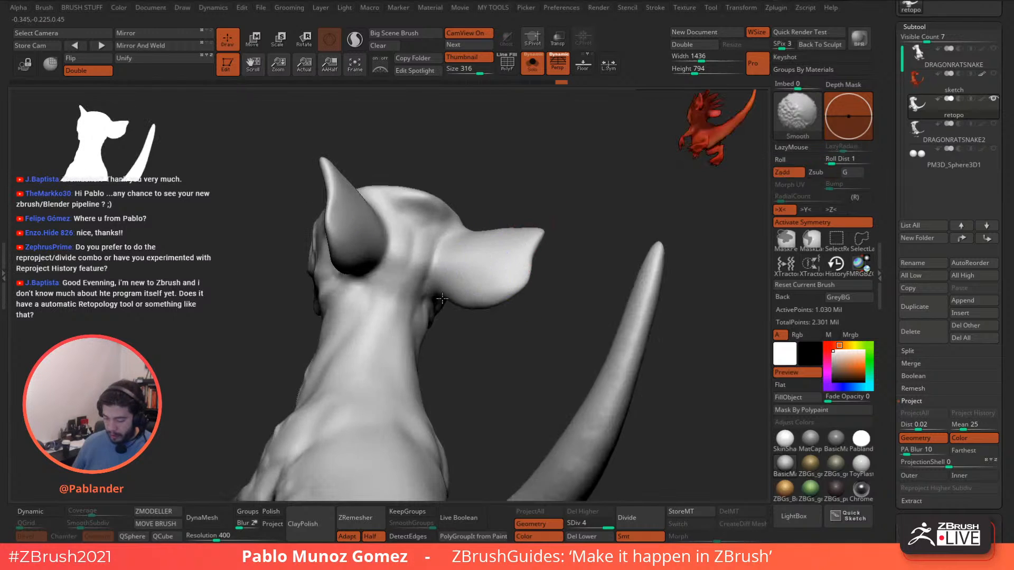
# Smooth the inner base of the ears where they join the head, and the lower belly between the hands.
pyautogui.keyDown('alt'); pyautogui.moveTo(503, 305); pyautogui.dragTo(594, 281, button='right'); pyautogui.keyUp('alt')
pyautogui.keyDown('shift'); pyautogui.moveTo(477, 217); pyautogui.dragTo(482, 191); pyautogui.keyUp('shift')
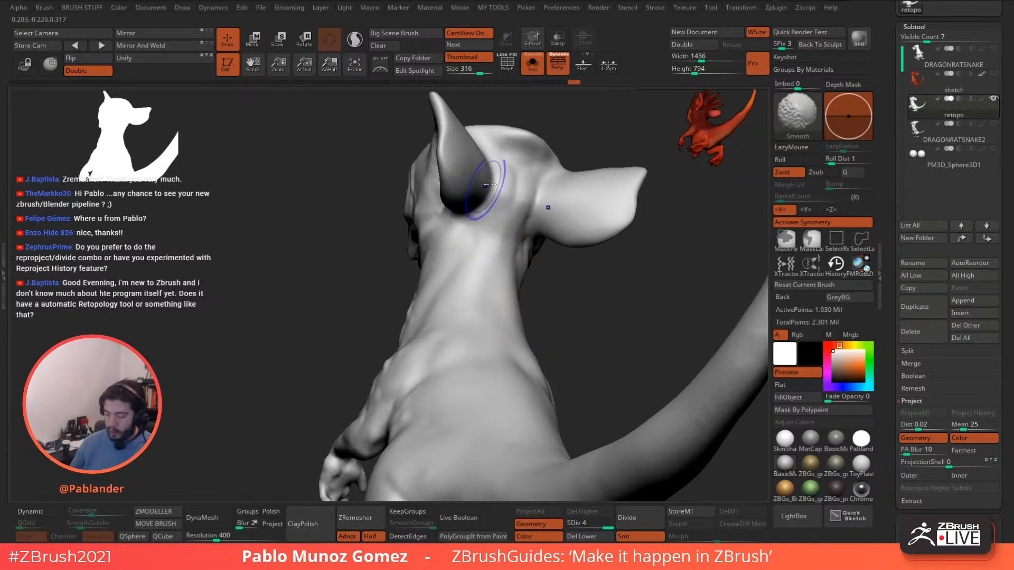
pyautogui.moveTo(517, 249); pyautogui.dragTo(538, 214, button='right')
pyautogui.keyDown('shift'); pyautogui.moveTo(467, 195); pyautogui.dragTo(461, 147, button='right'); pyautogui.keyUp('shift')
pyautogui.moveTo(512, 100); pyautogui.dragTo(516, 169, button='right')
pyautogui.moveTo(516, 169)
pyautogui.keyDown('shift'); pyautogui.mouseDown()
pyautogui.moveTo(526, 124)
pyautogui.moveTo(546, 159)
pyautogui.mouseUp(); pyautogui.keyUp('shift')
pyautogui.keyDown('ctrl'); pyautogui.moveTo(713, 359); pyautogui.dragTo(681, 311, button='right'); pyautogui.keyUp('ctrl')
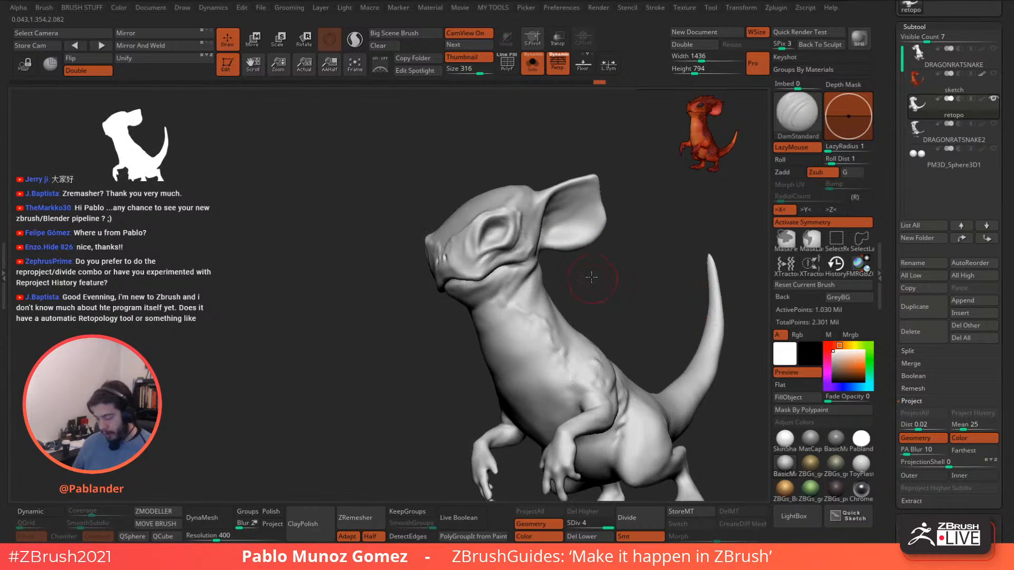
pyautogui.moveTo(604, 276)
pyautogui.keyDown('alt'); pyautogui.mouseDown(button='right')
pyautogui.moveTo(555, 218)
pyautogui.moveTo(654, 247)
pyautogui.mouseUp(button='right'); pyautogui.keyUp('alt')
pyautogui.press('f')
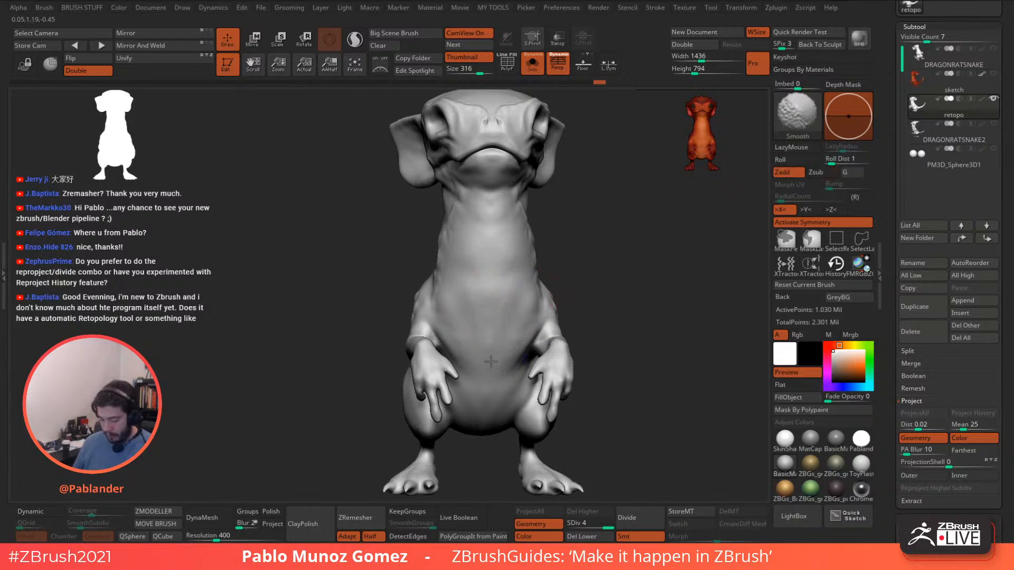
pyautogui.moveTo(494, 244)
pyautogui.mouseDown(button='right')
pyautogui.moveTo(595, 254)
pyautogui.moveTo(535, 260)
pyautogui.moveTo(552, 257)
pyautogui.moveTo(553, 210)
pyautogui.mouseUp(button='right')
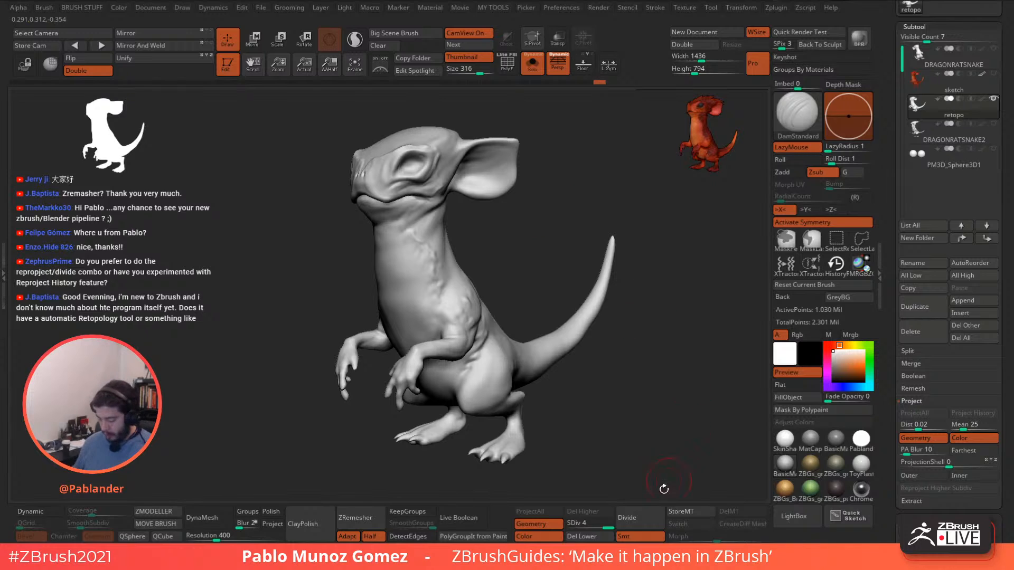
# Lower the retopo mesh to subdivision level 2 and delete the higher subdivision levels.
pyautogui.click(595, 528)
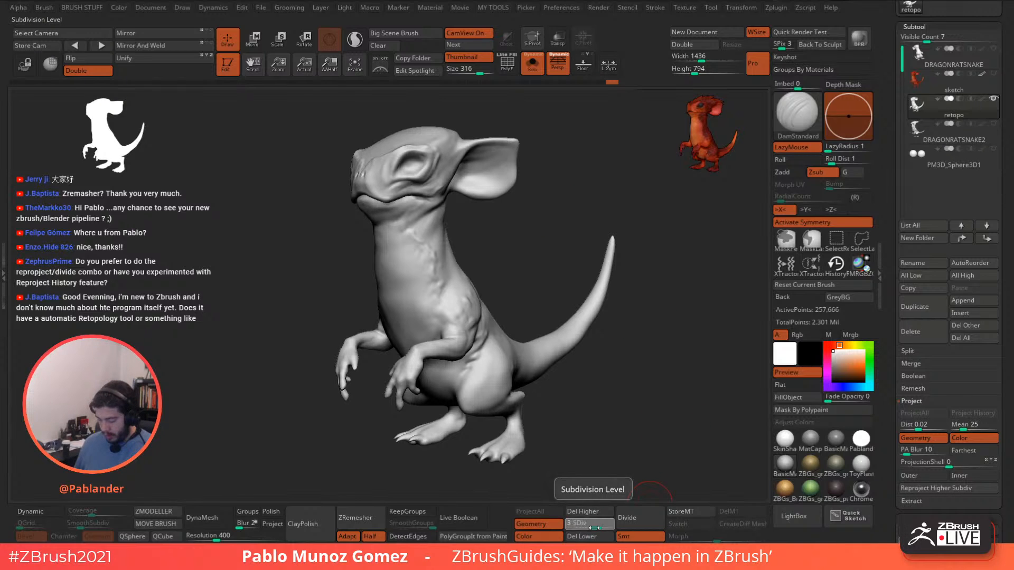
pyautogui.click(585, 527)
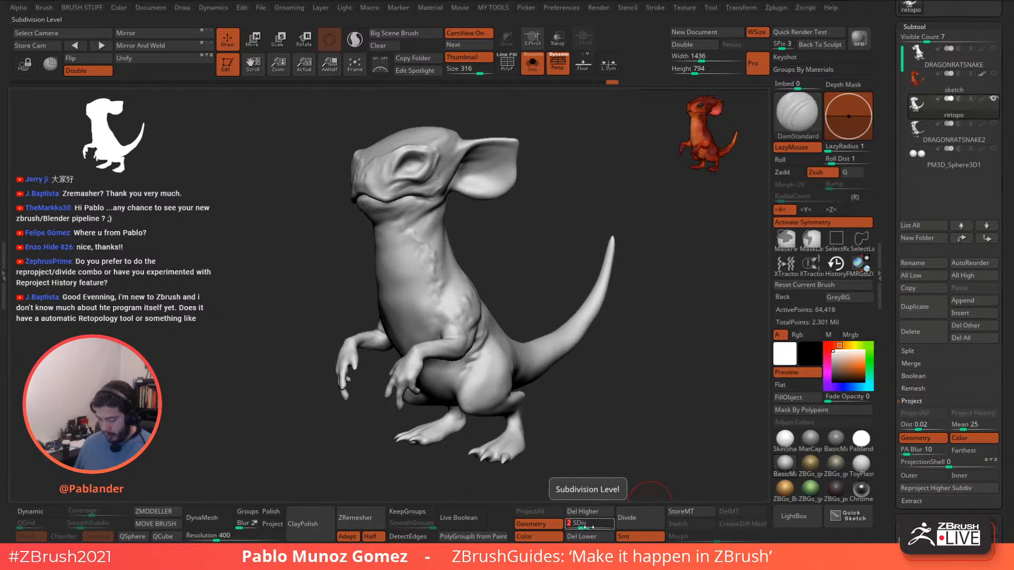
pyautogui.moveTo(629, 437); pyautogui.dragTo(629, 442)
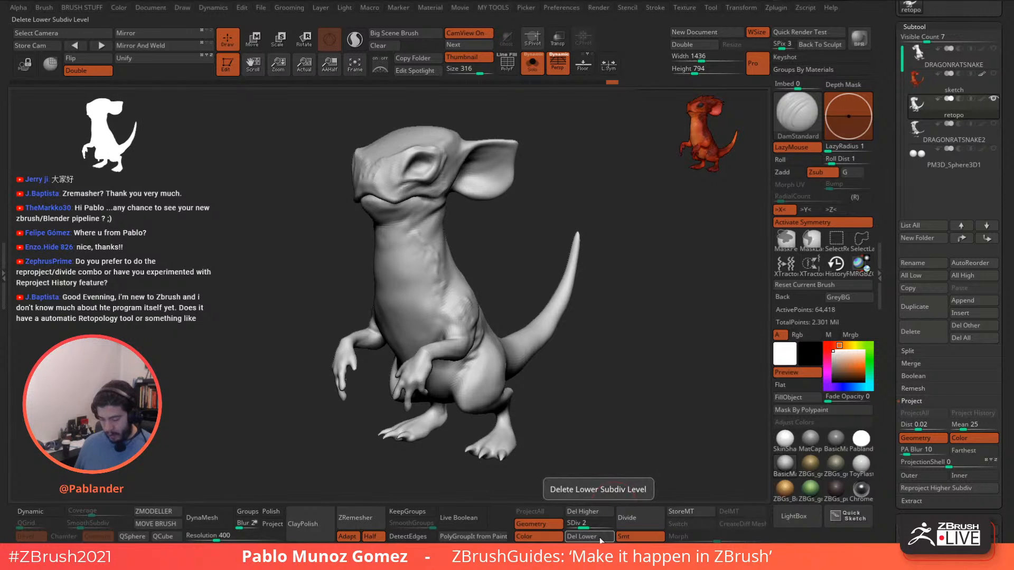
pyautogui.moveTo(643, 442); pyautogui.dragTo(629, 459)
pyautogui.click(586, 511)
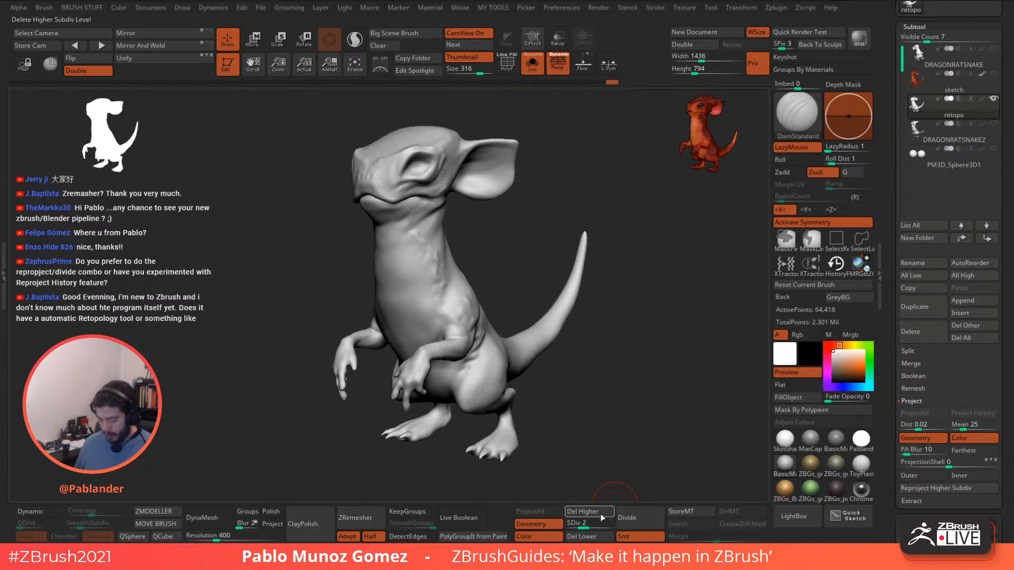
# Examine the level 2 creature mesh with its wireframe shown and hidden, from several angles.
pyautogui.keyDown('alt'); pyautogui.moveTo(590, 330); pyautogui.dragTo(618, 370); pyautogui.keyUp('alt')
pyautogui.moveTo(581, 323)
pyautogui.mouseDown(button='right')
pyautogui.moveTo(571, 325)
pyautogui.moveTo(595, 272)
pyautogui.moveTo(539, 283)
pyautogui.mouseUp(button='right')
pyautogui.hotkey('shift', 'f')
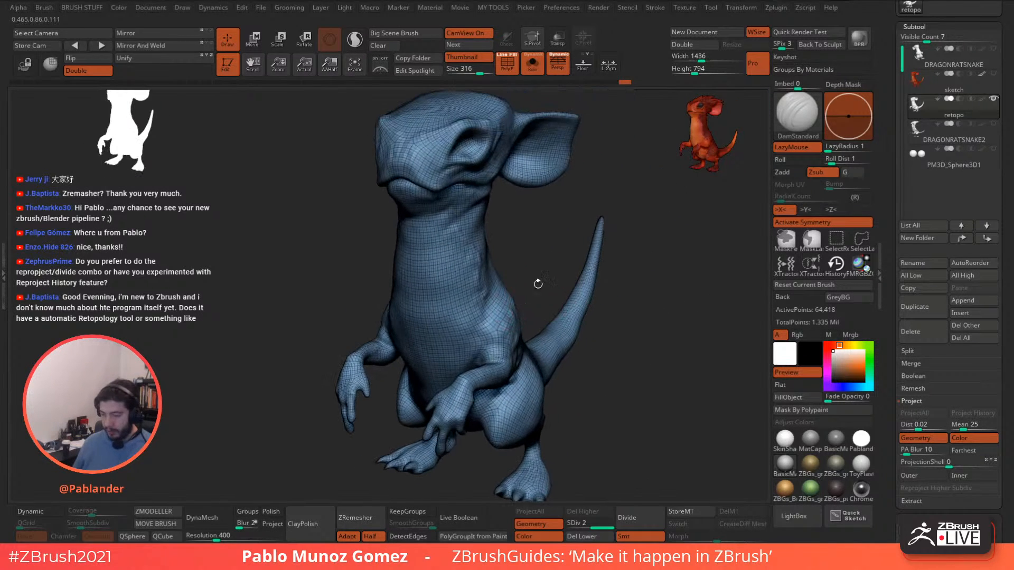
pyautogui.click(507, 64)
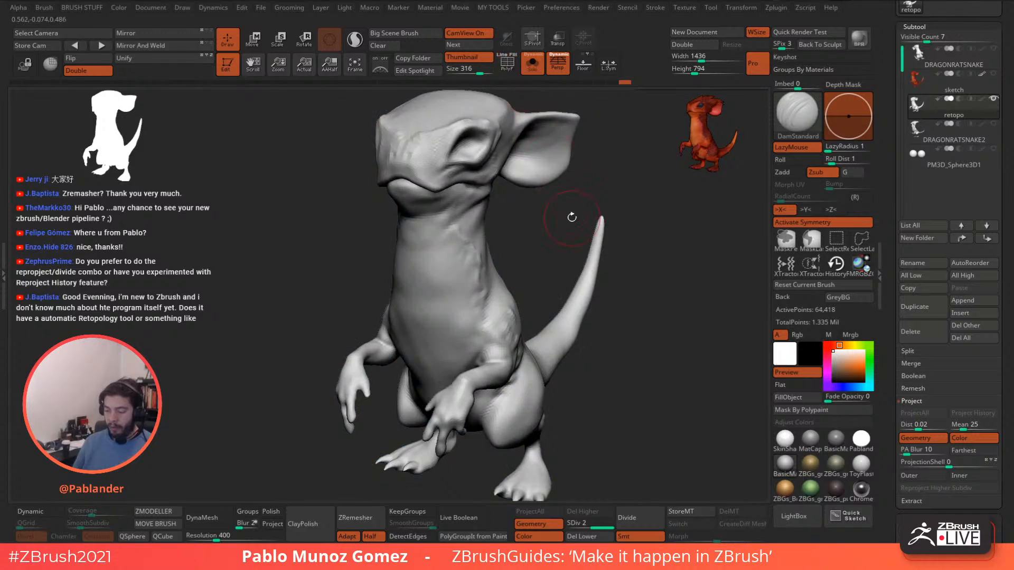
pyautogui.moveTo(570, 217)
pyautogui.mouseDown(button='right')
pyautogui.moveTo(586, 264)
pyautogui.moveTo(543, 261)
pyautogui.moveTo(521, 279)
pyautogui.moveTo(525, 255)
pyautogui.mouseUp(button='right')
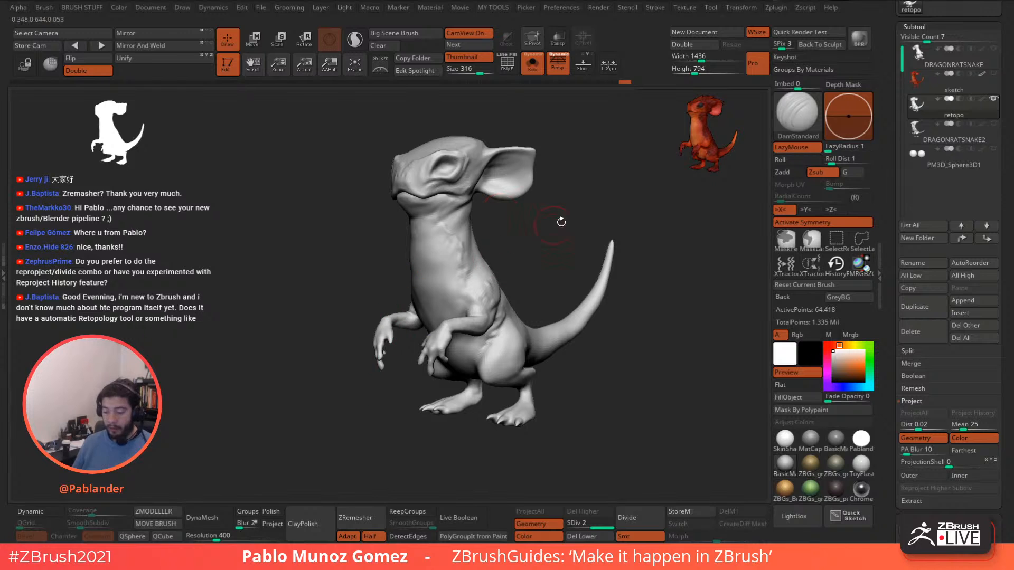
pyautogui.moveTo(561, 222); pyautogui.dragTo(572, 213, button='right')
pyautogui.moveTo(479, 316); pyautogui.dragTo(536, 261, button='right')
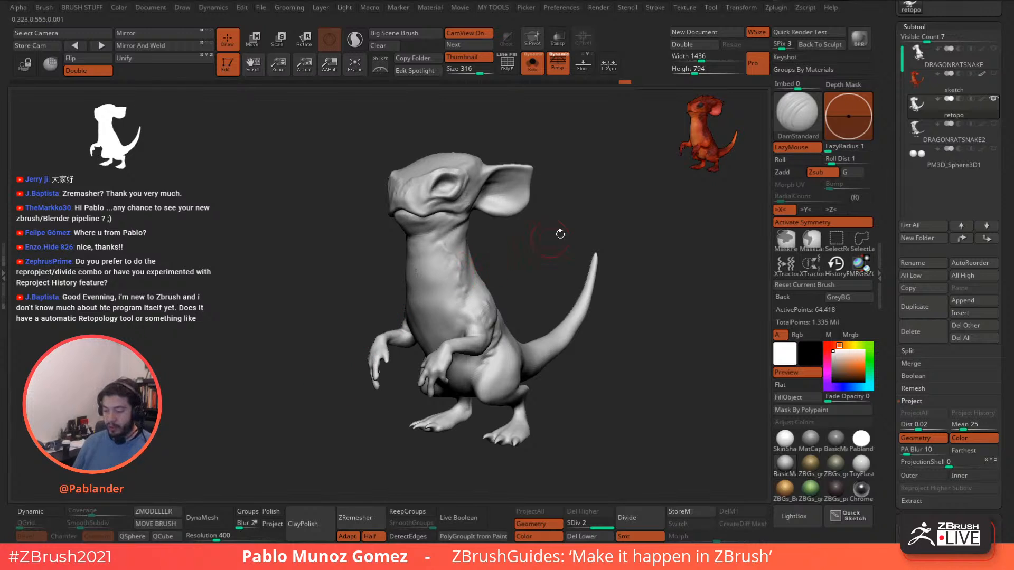
pyautogui.moveTo(560, 234); pyautogui.dragTo(593, 249, button='right')
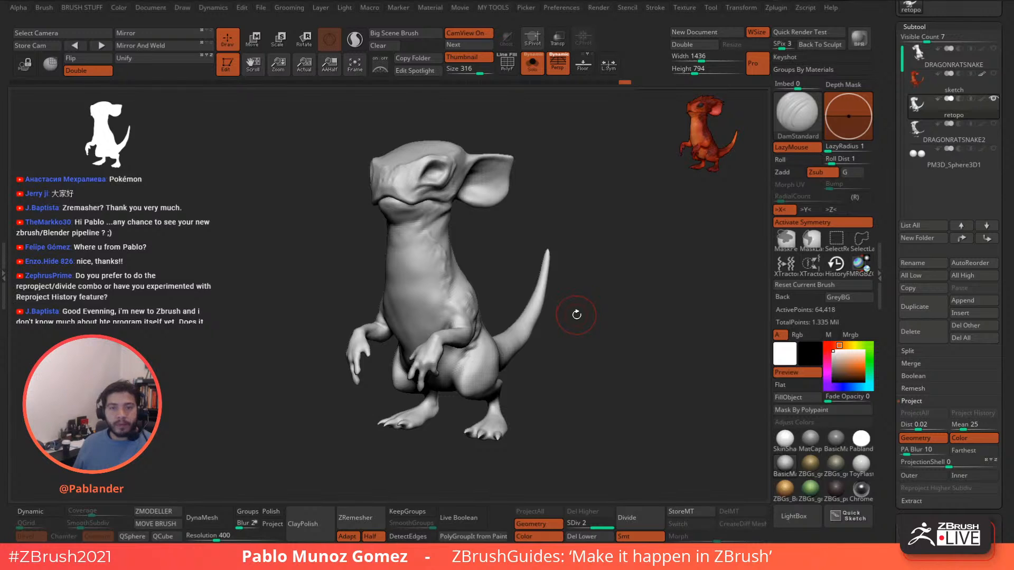
pyautogui.moveTo(598, 302); pyautogui.dragTo(591, 301, button='right')
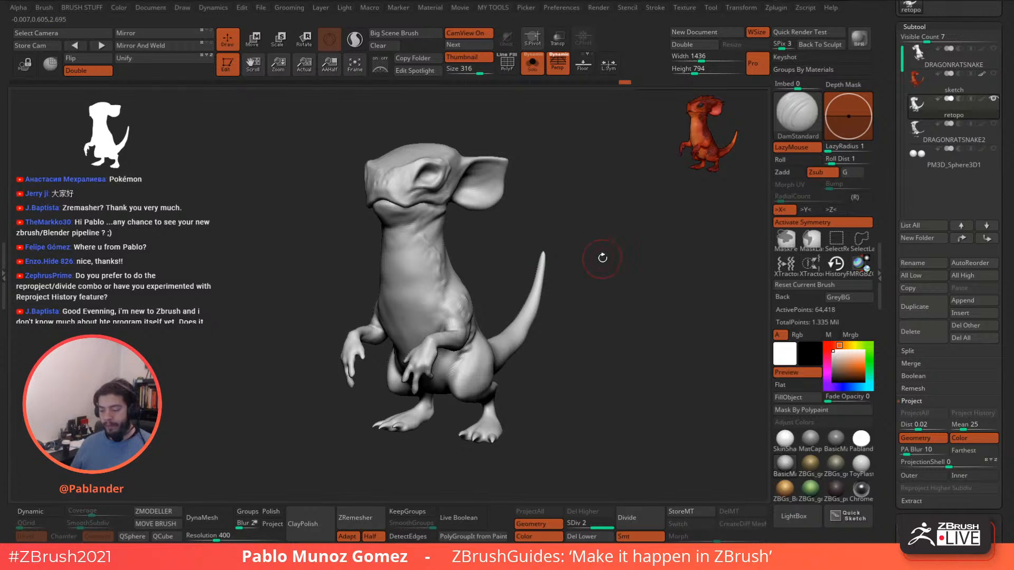
pyautogui.moveTo(603, 257)
pyautogui.mouseDown()
pyautogui.moveTo(607, 310)
pyautogui.moveTo(588, 272)
pyautogui.moveTo(597, 265)
pyautogui.mouseUp()
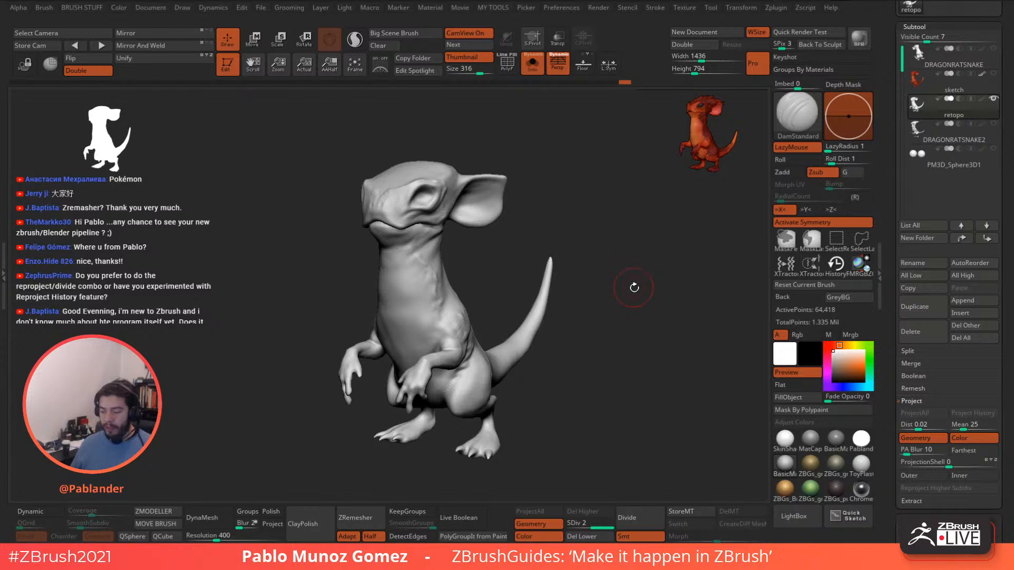
pyautogui.moveTo(633, 288); pyautogui.dragTo(631, 285)
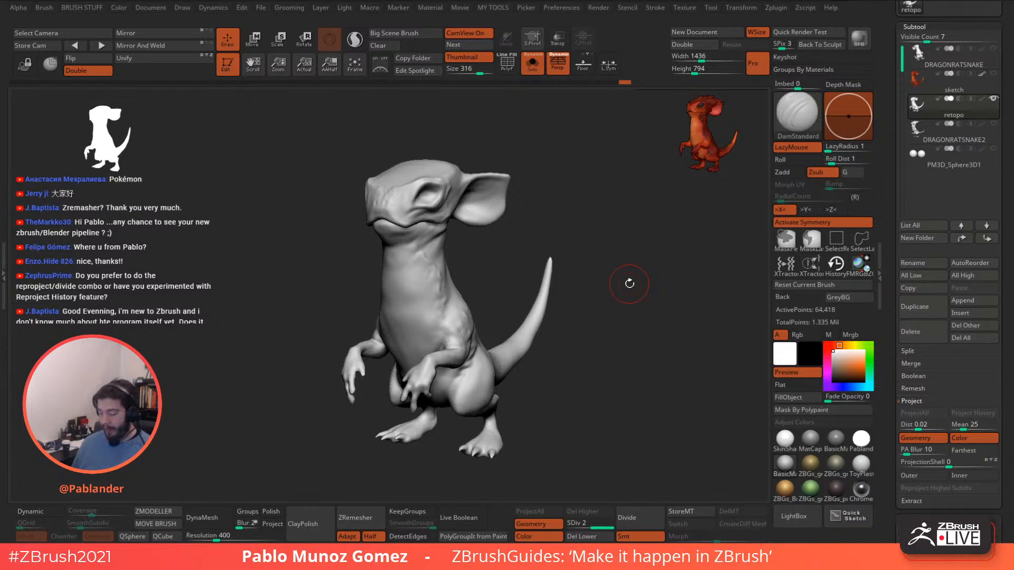
# Start a new Sphere3D tool and convert it to a PolyMesh3D.
pyautogui.click(896, 86)
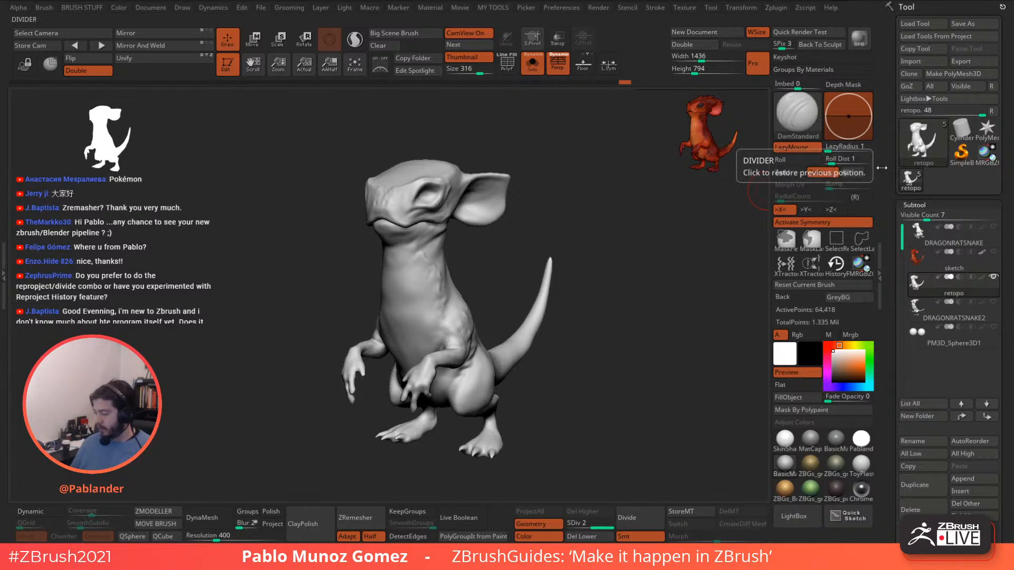
pyautogui.click(917, 148)
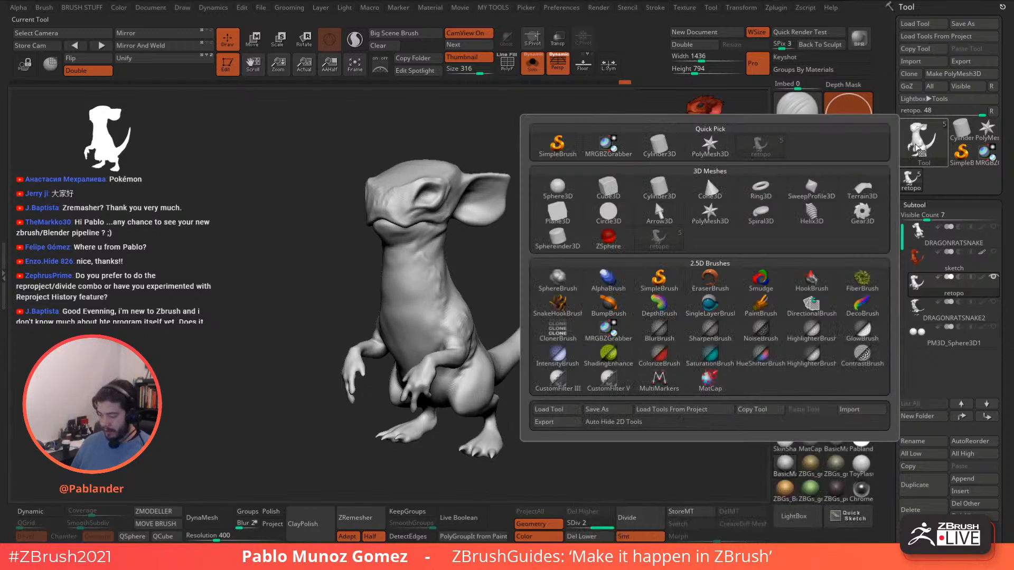
pyautogui.click(557, 186)
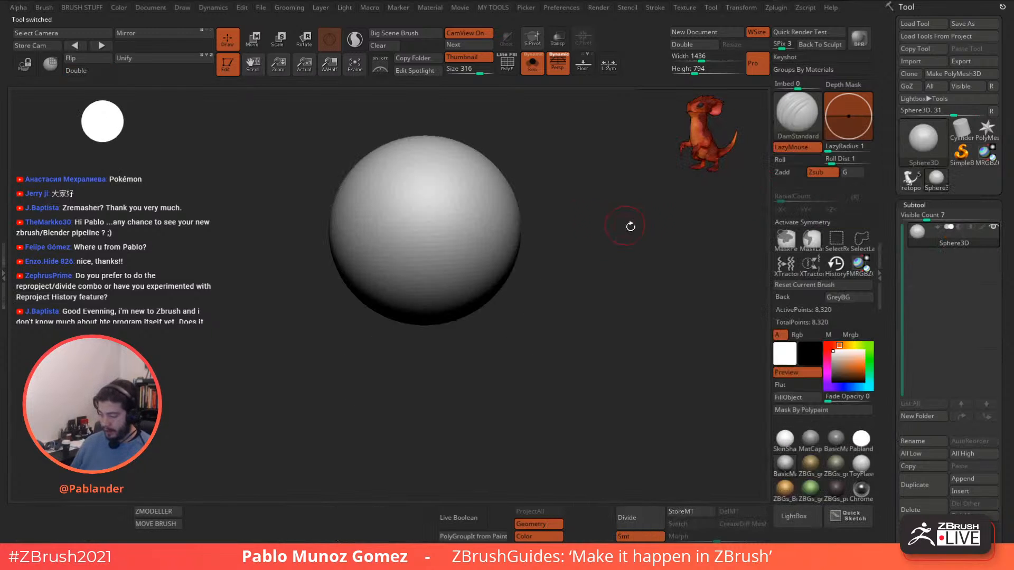
pyautogui.click(969, 75)
# DynaMesh the sphere at resolution 96, scale it down to less than half its size and remesh it.
pyautogui.moveTo(207, 535); pyautogui.dragTo(202, 535)
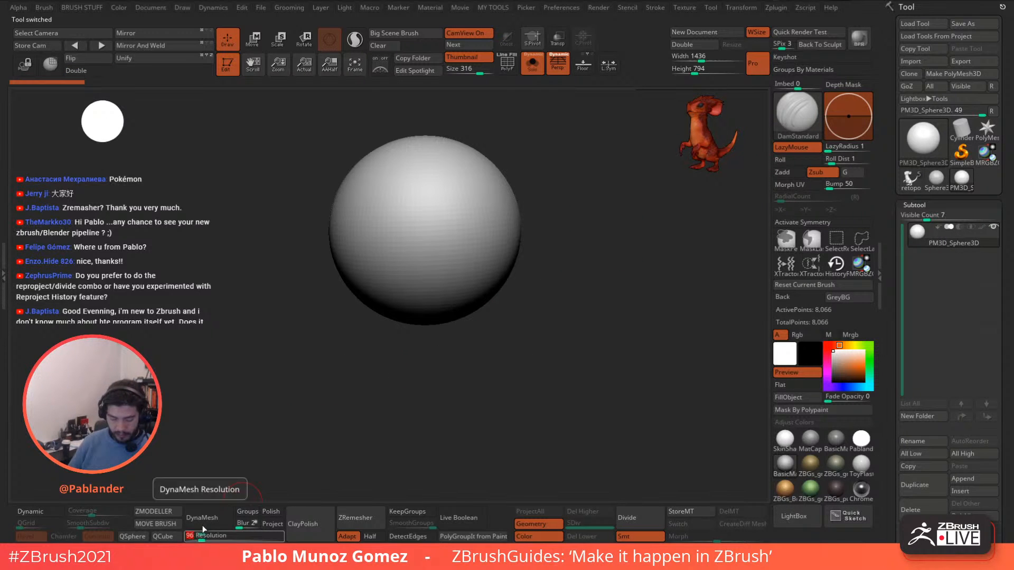
pyautogui.click(208, 518)
pyautogui.click(253, 40)
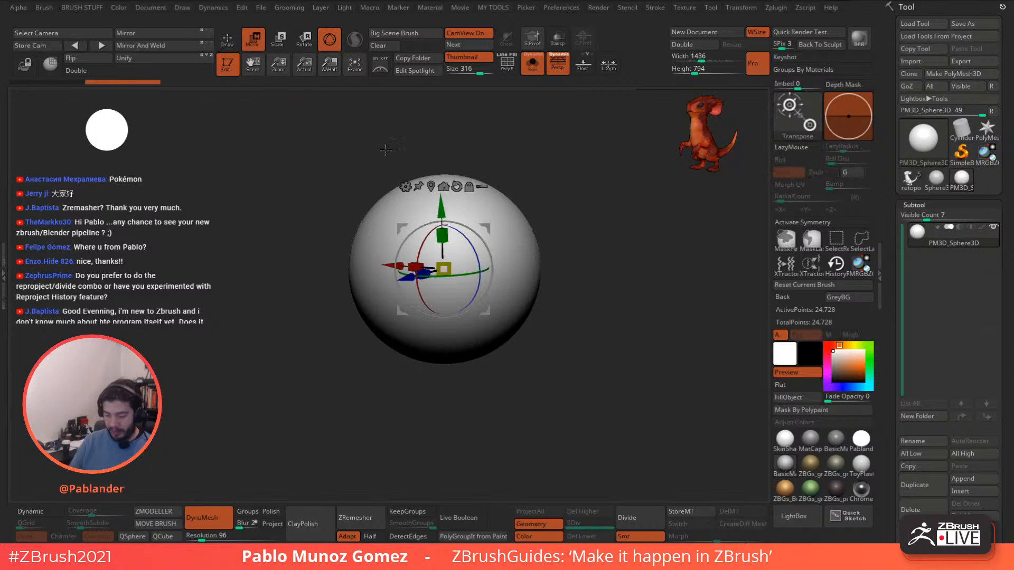
pyautogui.moveTo(444, 270); pyautogui.dragTo(422, 316)
pyautogui.press('q')
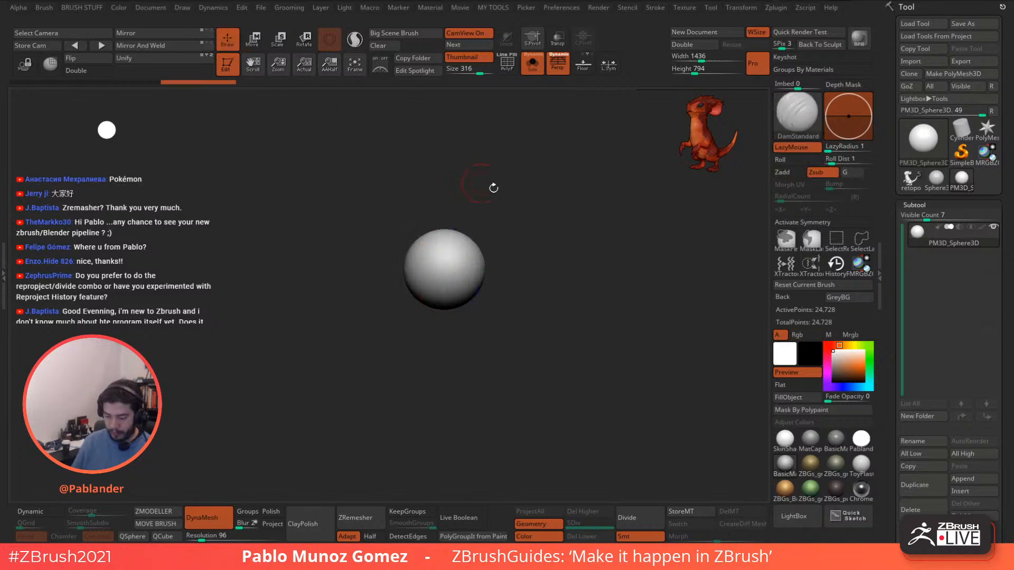
pyautogui.moveTo(540, 200)
pyautogui.keyDown('ctrl'); pyautogui.mouseDown()
pyautogui.moveTo(541, 283)
pyautogui.moveTo(542, 264)
pyautogui.mouseUp(); pyautogui.keyUp('ctrl')
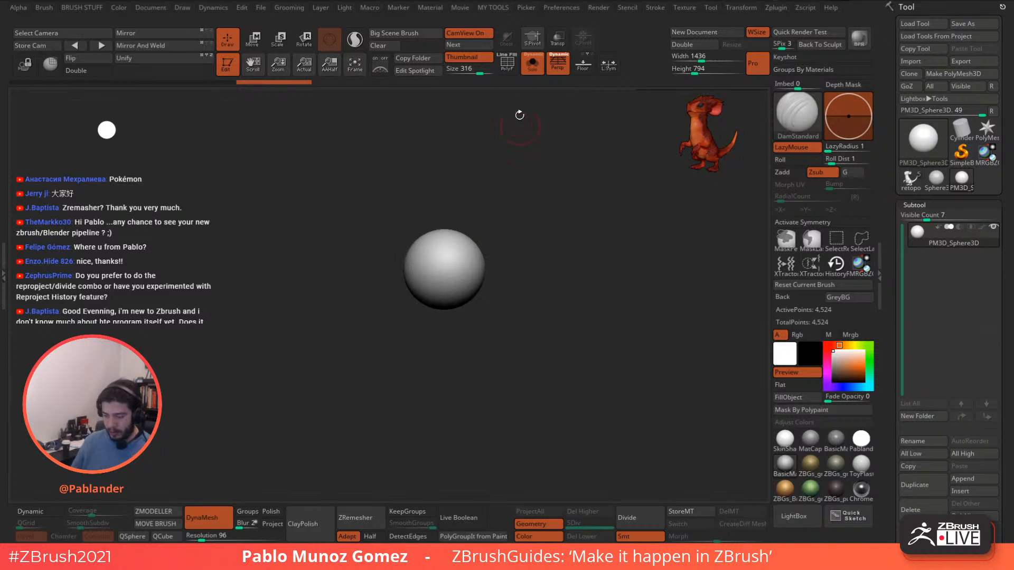
# Show the sphere's wireframe and choose the Move brush with a draw size of 149.
pyautogui.hotkey('shift', 'f')
pyautogui.press('b')
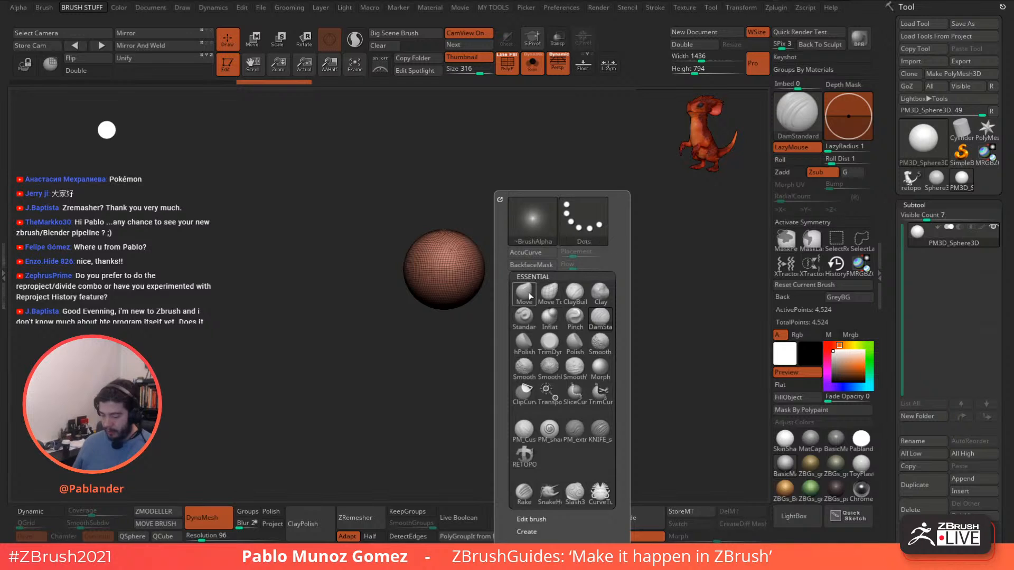
pyautogui.press('m')
pyautogui.press('v')
pyautogui.press('space')
pyautogui.click(510, 247)
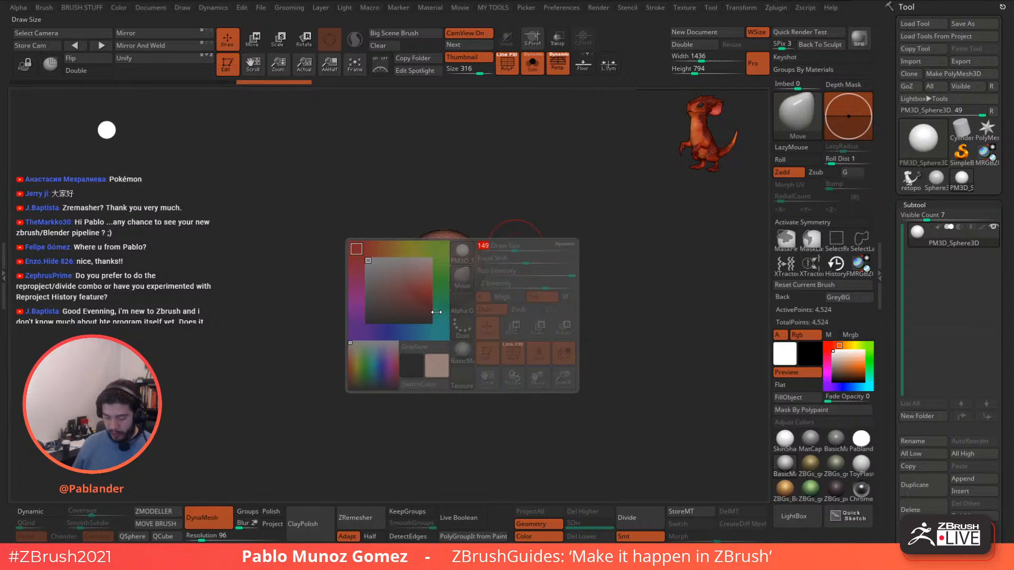
# Remesh the sphere at DynaMesh resolution 48 and apply Mirror And Weld with X symmetry activated.
pyautogui.click(197, 536)
pyautogui.keyDown('ctrl'); pyautogui.moveTo(460, 332); pyautogui.dragTo(470, 355); pyautogui.keyUp('ctrl')
pyautogui.keyDown('alt'); pyautogui.moveTo(527, 270); pyautogui.dragTo(535, 304); pyautogui.keyUp('alt')
pyautogui.click(795, 225)
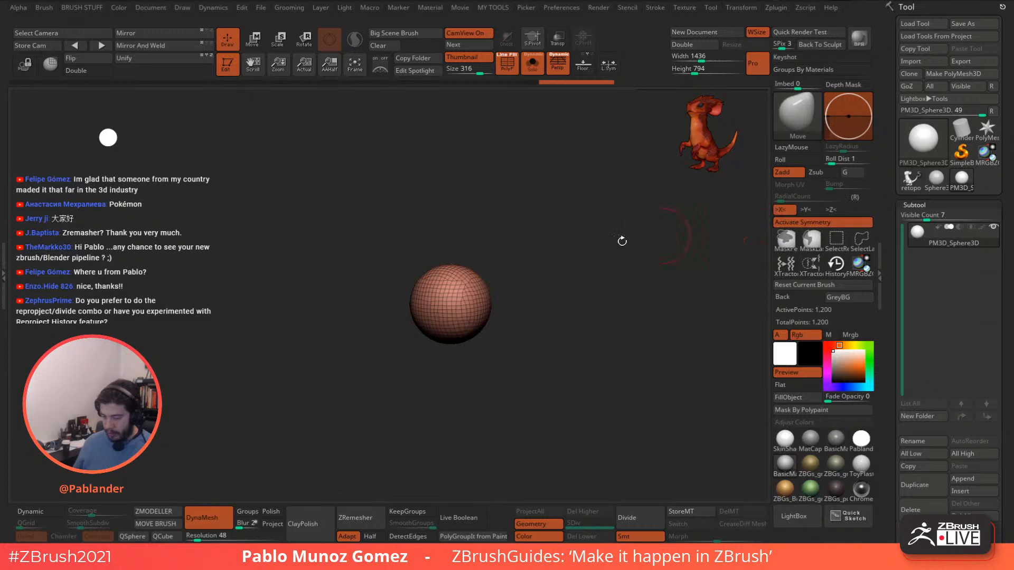
pyautogui.click(173, 49)
# Stretch the top of the sphere upward and pull its side outward with the Move brush.
pyautogui.press('space')
pyautogui.moveTo(510, 253)
pyautogui.mouseDown()
pyautogui.moveTo(493, 254)
pyautogui.moveTo(510, 234)
pyautogui.mouseUp()
pyautogui.moveTo(467, 259); pyautogui.dragTo(464, 234)
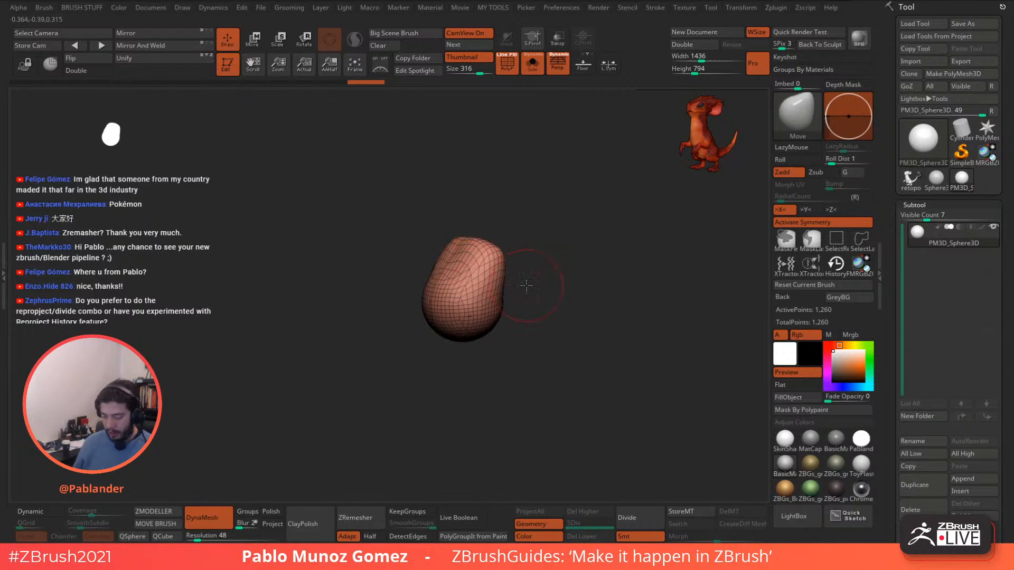
pyautogui.moveTo(526, 285); pyautogui.dragTo(508, 286)
pyautogui.moveTo(432, 291); pyautogui.dragTo(407, 296)
# Pull the underside of the form down, push out its upper back and smooth its front.
pyautogui.moveTo(429, 321); pyautogui.dragTo(426, 368)
pyautogui.moveTo(532, 331); pyautogui.dragTo(509, 328)
pyautogui.moveTo(501, 336); pyautogui.dragTo(510, 364)
pyautogui.press('space')
pyautogui.moveTo(528, 310); pyautogui.dragTo(540, 310)
pyautogui.moveTo(500, 259)
pyautogui.mouseDown()
pyautogui.moveTo(523, 254)
pyautogui.moveTo(528, 263)
pyautogui.mouseUp()
pyautogui.keyDown('shift'); pyautogui.moveTo(432, 300); pyautogui.dragTo(453, 276); pyautogui.keyUp('shift')
# Stretch the lower end of the form downward into a rough neck and body, and remesh it.
pyautogui.moveTo(535, 320)
pyautogui.keyDown('alt'); pyautogui.mouseDown()
pyautogui.moveTo(529, 278)
pyautogui.moveTo(543, 279)
pyautogui.mouseUp(); pyautogui.keyUp('alt')
pyautogui.press('space')
pyautogui.moveTo(566, 293); pyautogui.dragTo(543, 291)
pyautogui.moveTo(540, 327); pyautogui.dragTo(551, 409)
pyautogui.moveTo(579, 336); pyautogui.dragTo(602, 337)
pyautogui.moveTo(558, 384); pyautogui.dragTo(573, 391)
pyautogui.moveTo(509, 363); pyautogui.dragTo(532, 348)
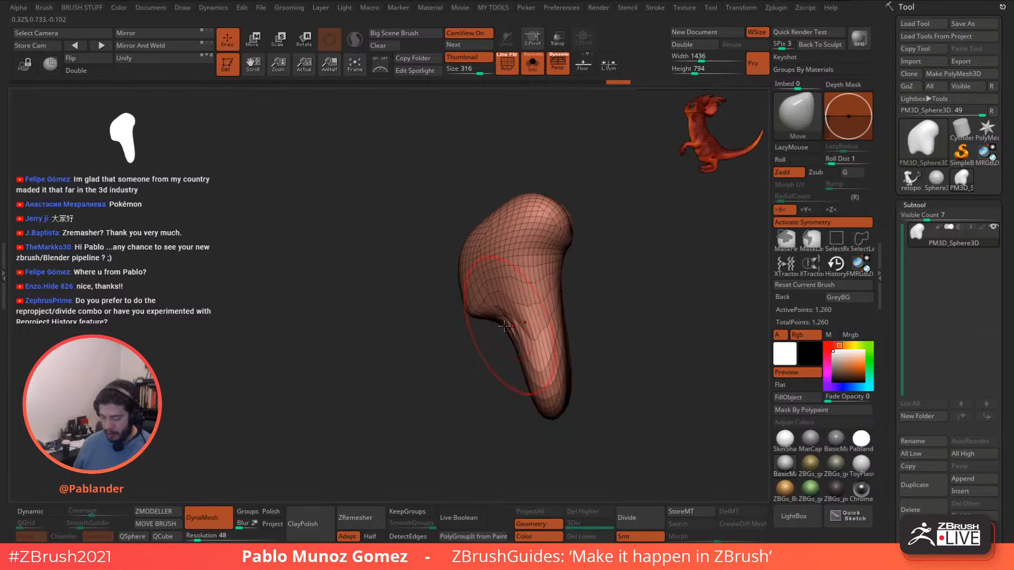
pyautogui.moveTo(589, 323)
pyautogui.mouseDown()
pyautogui.moveTo(603, 318)
pyautogui.moveTo(595, 339)
pyautogui.mouseUp()
pyautogui.moveTo(529, 376); pyautogui.dragTo(518, 385)
pyautogui.moveTo(586, 361)
pyautogui.mouseDown()
pyautogui.moveTo(559, 350)
pyautogui.moveTo(590, 322)
pyautogui.mouseUp()
# Pull the lower end of the form into a tapered bust below the neck with the Move brush.
pyautogui.moveTo(590, 323); pyautogui.dragTo(607, 321, button='right')
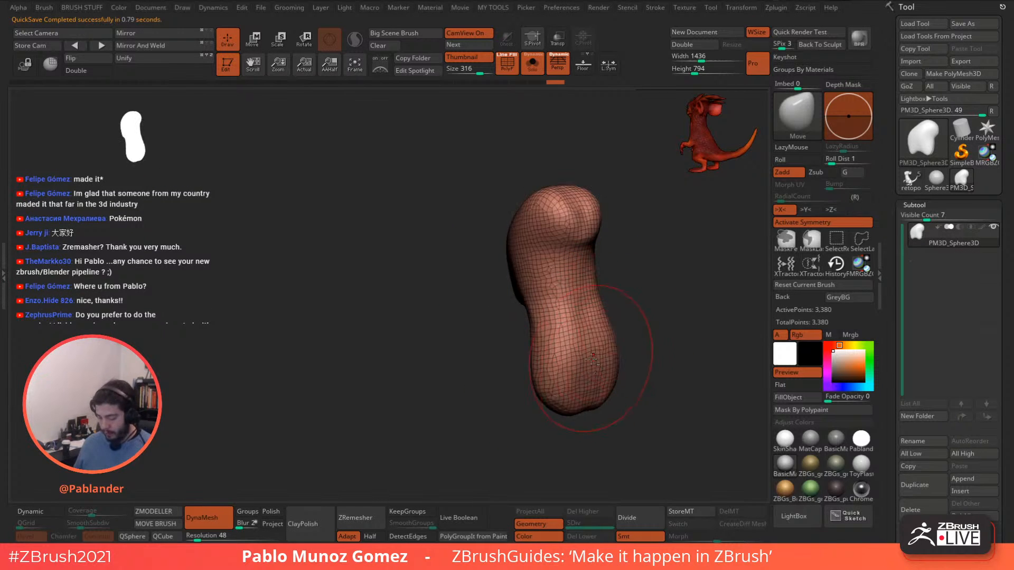
pyautogui.moveTo(593, 364); pyautogui.dragTo(609, 362)
pyautogui.keyDown('alt'); pyautogui.moveTo(681, 294); pyautogui.dragTo(574, 289, button='right'); pyautogui.keyUp('alt')
pyautogui.moveTo(465, 405); pyautogui.dragTo(468, 429)
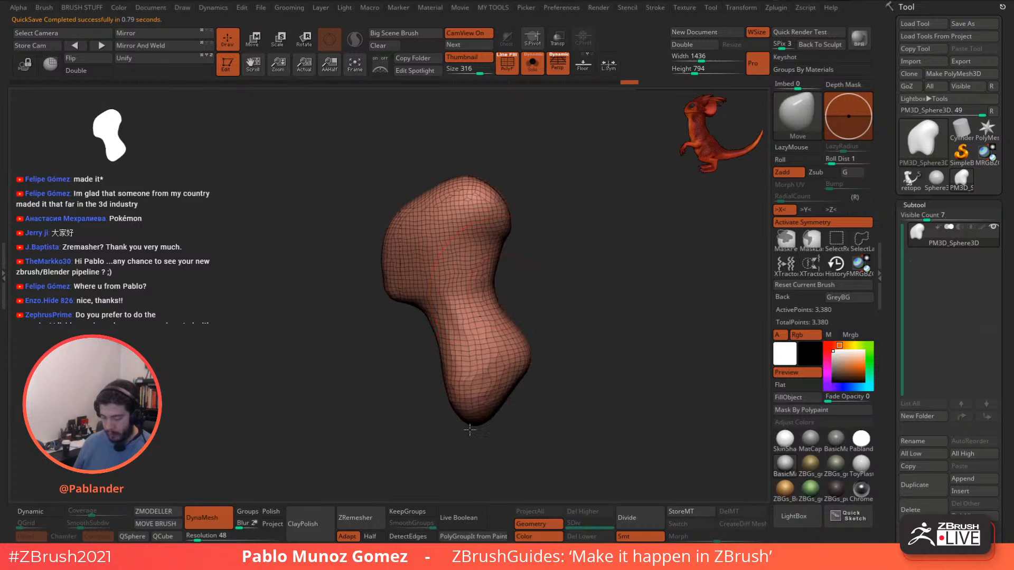
pyautogui.moveTo(519, 386); pyautogui.dragTo(491, 395)
pyautogui.moveTo(547, 332); pyautogui.dragTo(531, 335, button='right')
pyautogui.moveTo(464, 392)
pyautogui.mouseDown()
pyautogui.moveTo(445, 402)
pyautogui.moveTo(448, 426)
pyautogui.moveTo(437, 355)
pyautogui.mouseUp()
pyautogui.moveTo(469, 420); pyautogui.dragTo(447, 417)
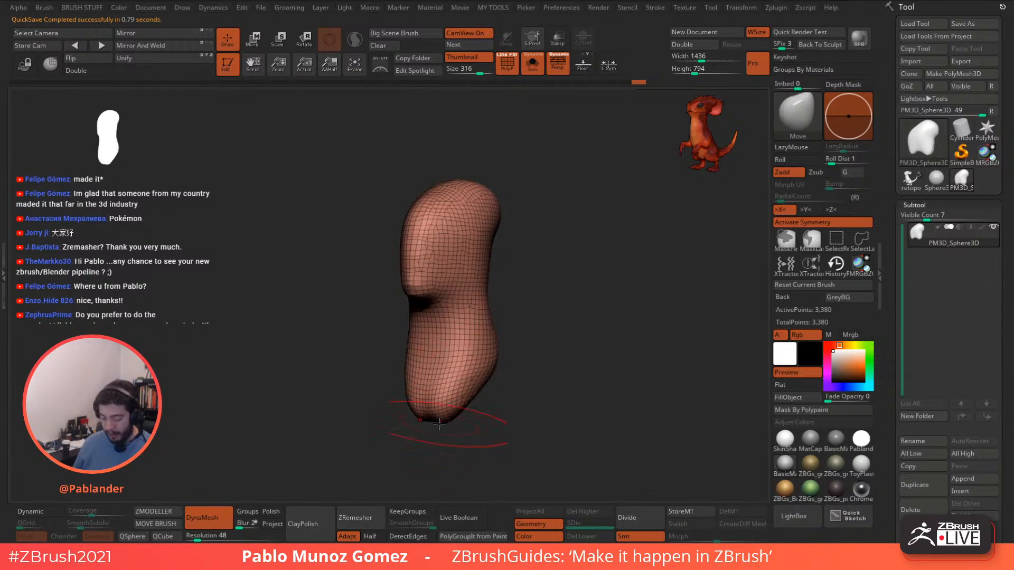
# Push in the upper back of the bust and pull up the sides of the head to form the cranium.
pyautogui.moveTo(505, 351); pyautogui.dragTo(513, 348, button='right')
pyautogui.moveTo(491, 346); pyautogui.dragTo(477, 344)
pyautogui.moveTo(523, 323)
pyautogui.mouseDown(button='right')
pyautogui.moveTo(541, 312)
pyautogui.moveTo(545, 255)
pyautogui.mouseUp(button='right')
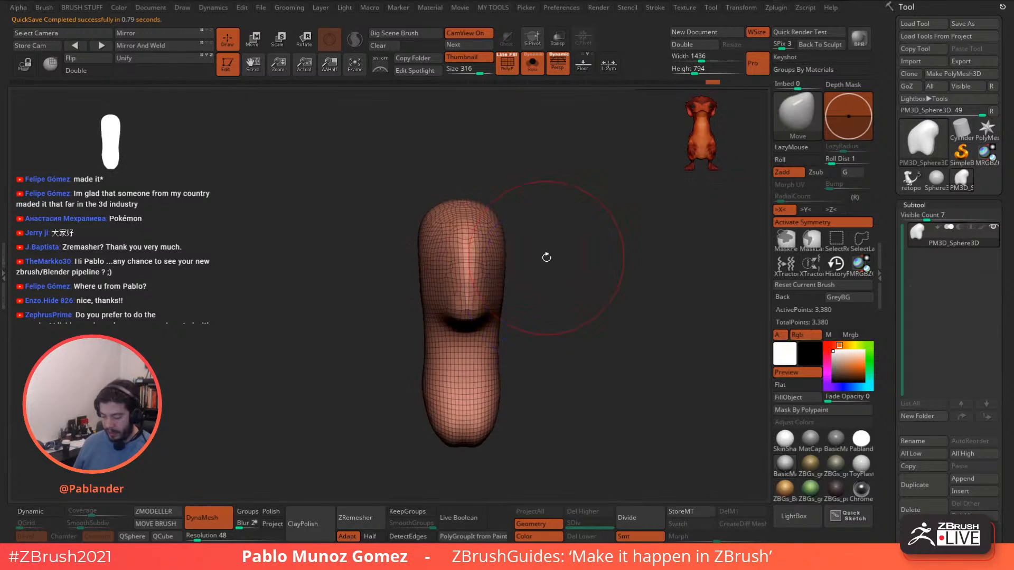
pyautogui.rightClick(546, 254)
pyautogui.moveTo(500, 274); pyautogui.dragTo(502, 216)
pyautogui.moveTo(529, 240); pyautogui.dragTo(584, 247, button='right')
pyautogui.moveTo(489, 234); pyautogui.dragTo(409, 236)
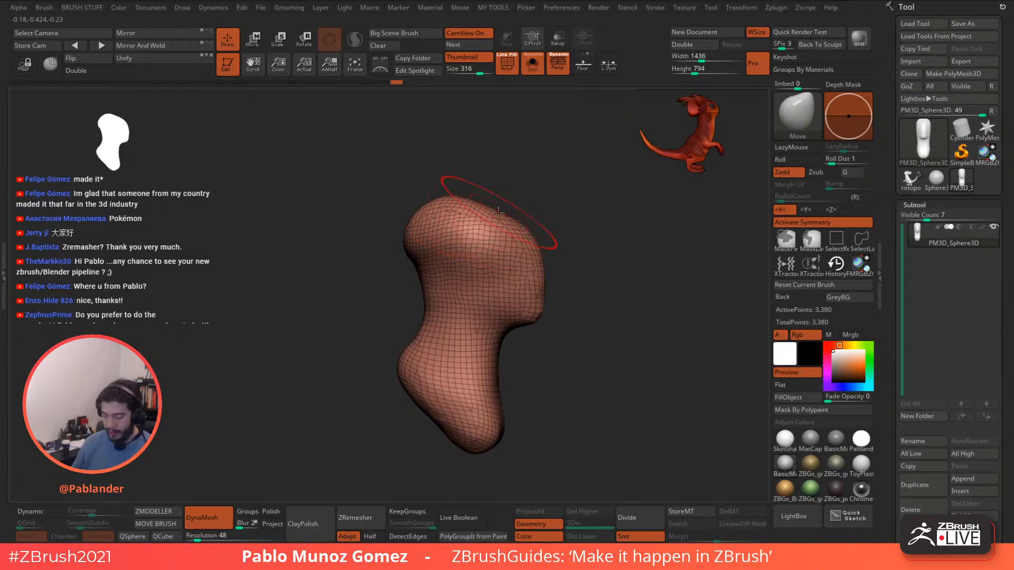
# Reshape the crown, chin, jaw and upper back of the bust in profile with the Move brush.
pyautogui.moveTo(499, 213); pyautogui.dragTo(503, 207)
pyautogui.moveTo(535, 306); pyautogui.dragTo(541, 320)
pyautogui.moveTo(545, 279)
pyautogui.mouseDown()
pyautogui.moveTo(536, 278)
pyautogui.moveTo(547, 266)
pyautogui.mouseUp()
pyautogui.press('space')
pyautogui.moveTo(588, 264); pyautogui.dragTo(570, 265, button='right')
pyautogui.moveTo(493, 301); pyautogui.dragTo(479, 309)
pyautogui.moveTo(530, 355)
pyautogui.mouseDown(button='right')
pyautogui.moveTo(562, 357)
pyautogui.moveTo(538, 286)
pyautogui.mouseUp(button='right')
pyautogui.press('space')
pyautogui.moveTo(530, 288); pyautogui.dragTo(538, 288)
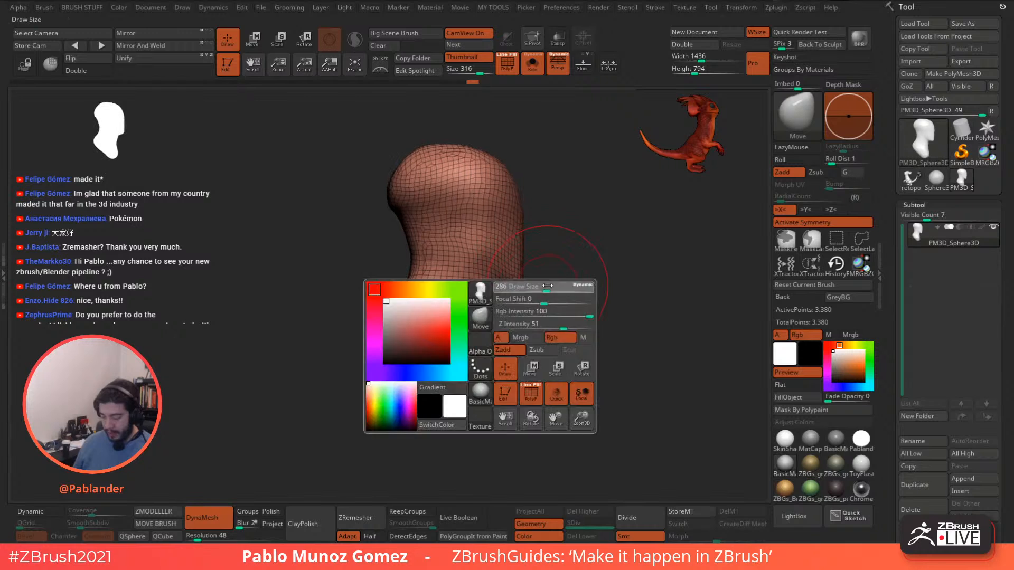
pyautogui.moveTo(392, 313); pyautogui.dragTo(402, 316)
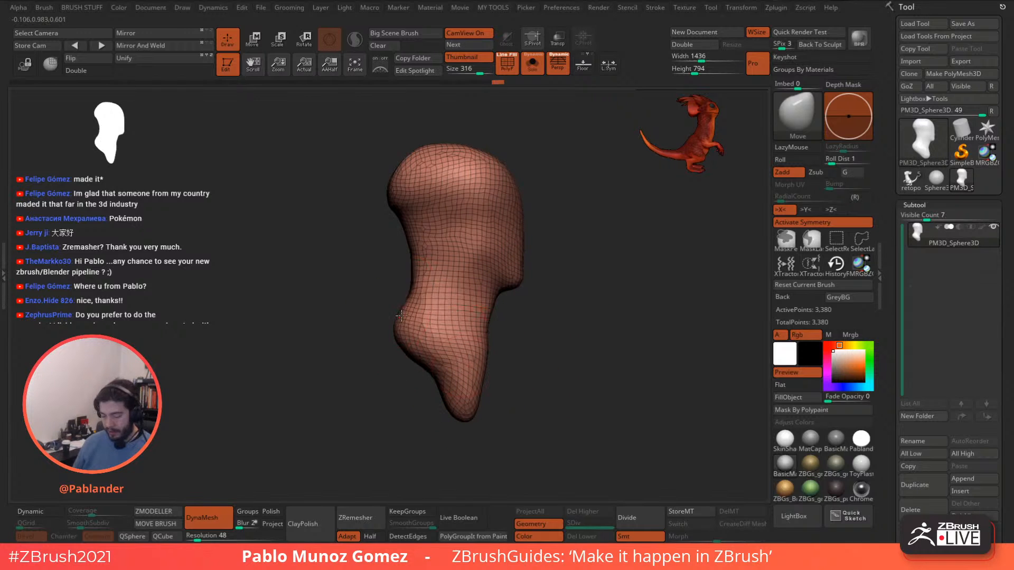
# Remesh the form with DynaMesh, and adjust the bust's lower tip, neck sides and jaw contour from the front.
pyautogui.moveTo(412, 231)
pyautogui.mouseDown(button='right')
pyautogui.moveTo(453, 253)
pyautogui.moveTo(563, 228)
pyautogui.moveTo(583, 242)
pyautogui.moveTo(554, 262)
pyautogui.moveTo(566, 257)
pyautogui.mouseUp(button='right')
pyautogui.press('ctrl')
pyautogui.keyDown('ctrl'); pyautogui.moveTo(566, 257); pyautogui.dragTo(555, 269); pyautogui.keyUp('ctrl')
pyautogui.moveTo(473, 429); pyautogui.dragTo(471, 438)
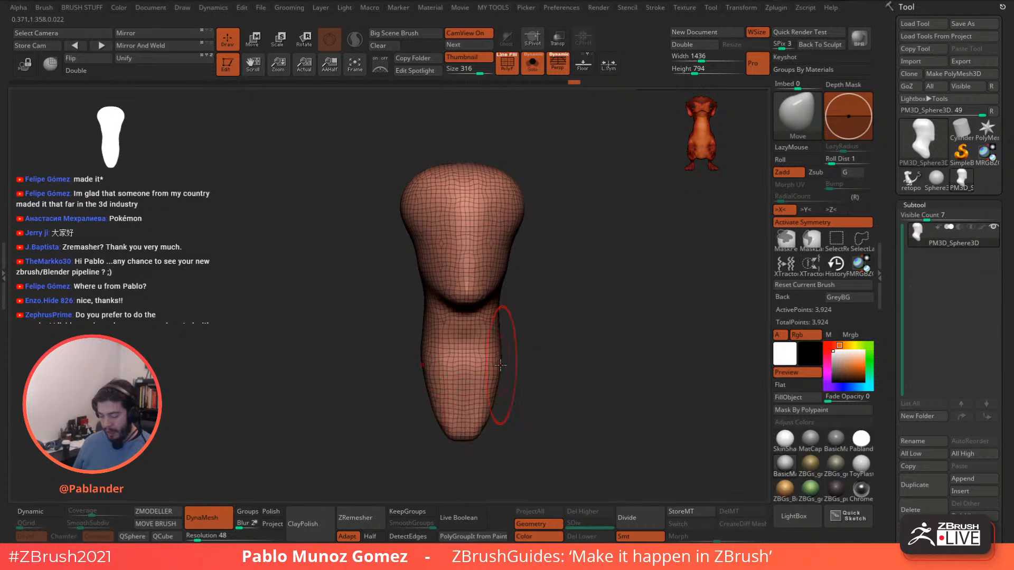
pyautogui.moveTo(501, 367)
pyautogui.mouseDown()
pyautogui.moveTo(510, 364)
pyautogui.moveTo(501, 338)
pyautogui.mouseUp()
pyautogui.moveTo(513, 263); pyautogui.dragTo(508, 261)
# Refine the side of the head and the jaw with a smaller Move brush.
pyautogui.press('space')
pyautogui.moveTo(522, 251); pyautogui.dragTo(483, 249, button='right')
pyautogui.moveTo(483, 249); pyautogui.dragTo(490, 253)
pyautogui.moveTo(520, 250)
pyautogui.mouseDown(button='right')
pyautogui.moveTo(530, 250)
pyautogui.moveTo(528, 263)
pyautogui.mouseUp(button='right')
pyautogui.press('space')
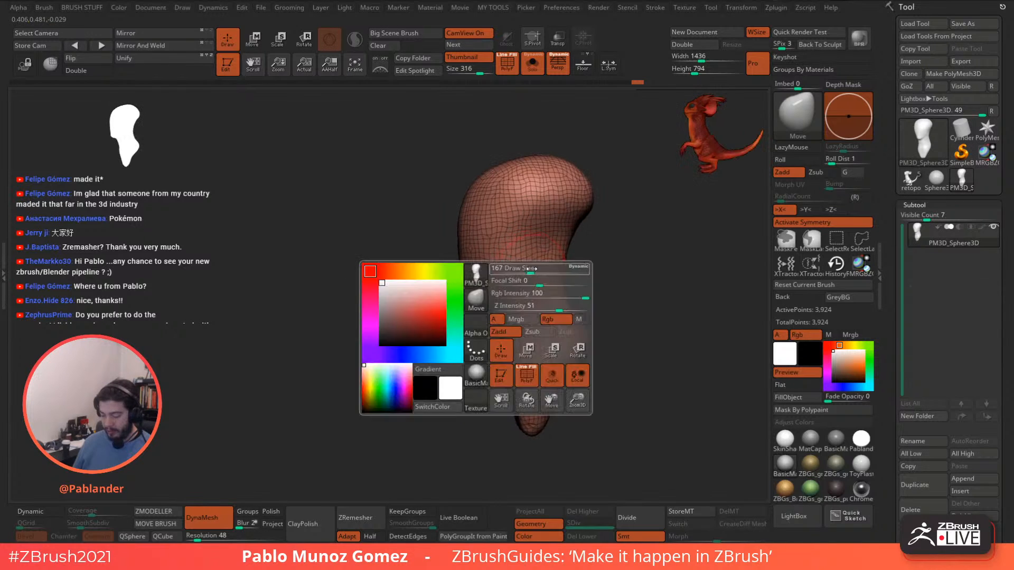
pyautogui.moveTo(534, 270); pyautogui.dragTo(529, 267)
pyautogui.moveTo(536, 268); pyautogui.dragTo(554, 270, button='right')
pyautogui.moveTo(508, 290); pyautogui.dragTo(497, 287)
# Push in the eye sockets on both sides of the face with a small Move brush.
pyautogui.moveTo(566, 273); pyautogui.dragTo(605, 275, button='right')
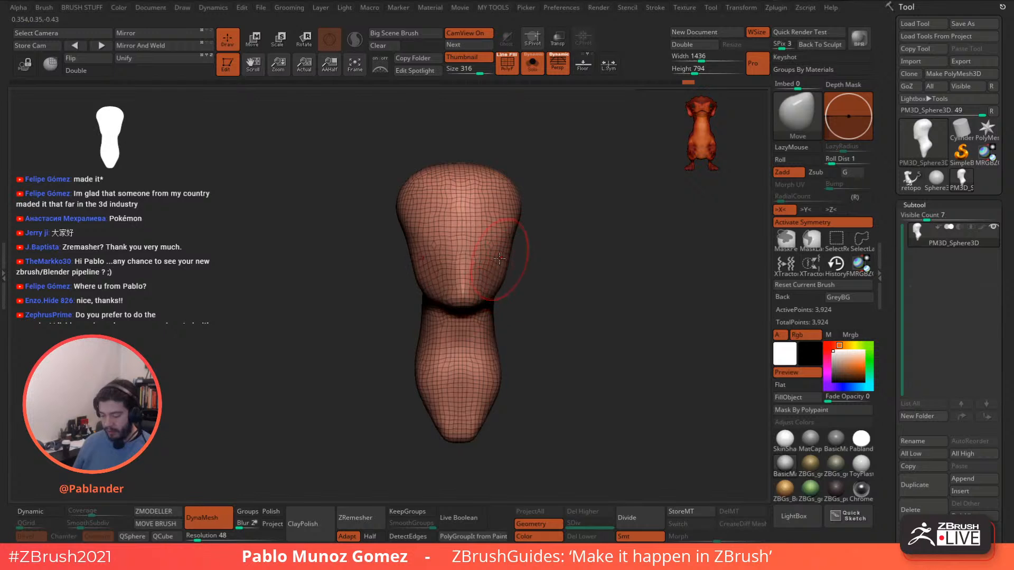
pyautogui.press('space')
pyautogui.moveTo(496, 240); pyautogui.dragTo(490, 238)
pyautogui.moveTo(513, 243); pyautogui.dragTo(529, 244, button='right')
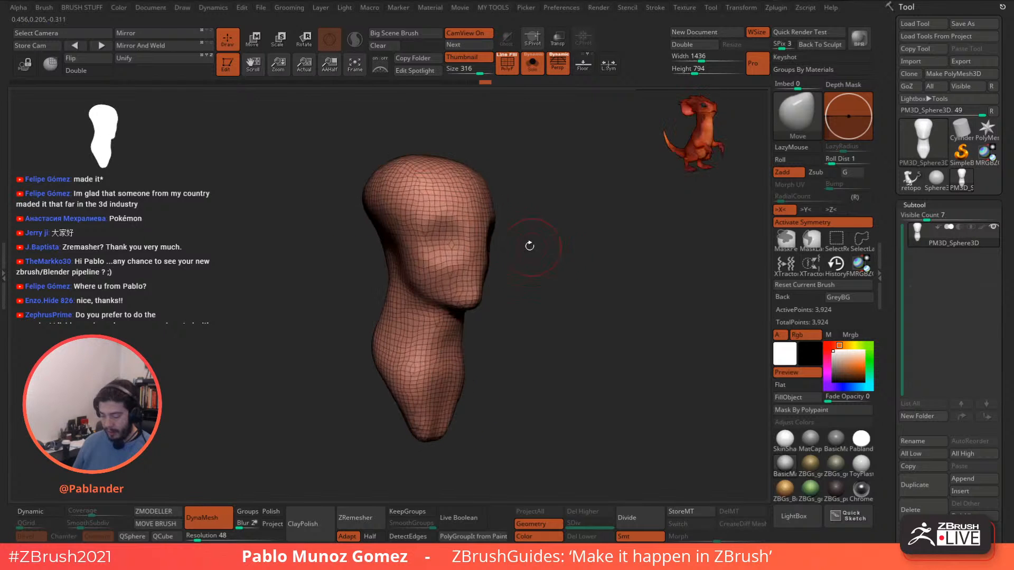
pyautogui.moveTo(494, 224); pyautogui.dragTo(488, 222)
pyautogui.moveTo(566, 252); pyautogui.dragTo(543, 256, button='right')
# Raise the DynaMesh resolution to 104 and remesh the bust.
pyautogui.keyDown('ctrl'); pyautogui.moveTo(558, 232); pyautogui.dragTo(574, 257); pyautogui.keyUp('ctrl')
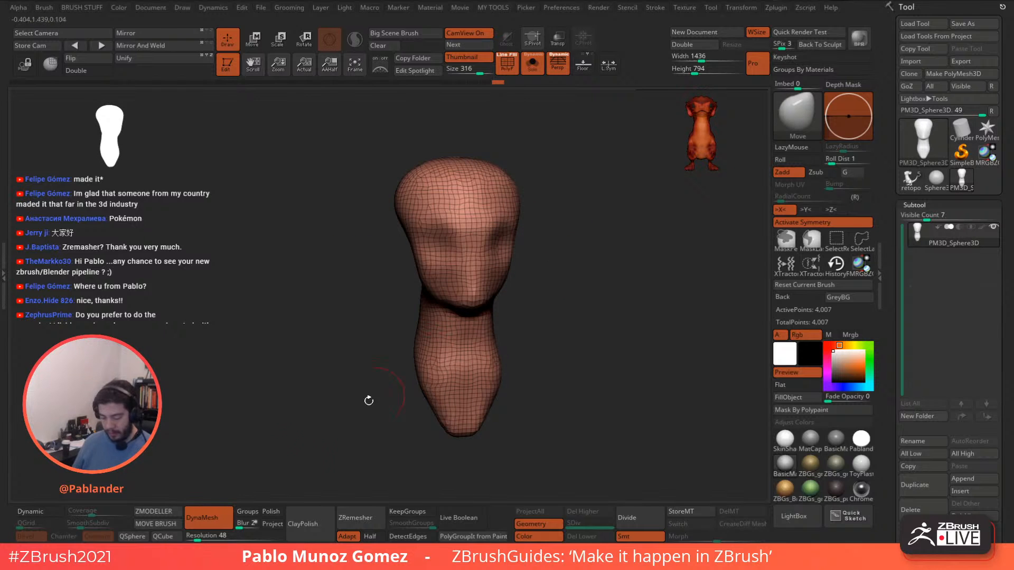
pyautogui.click(201, 537)
pyautogui.keyDown('ctrl'); pyautogui.moveTo(255, 445); pyautogui.dragTo(264, 465); pyautogui.keyUp('ctrl')
pyautogui.keyDown('ctrl'); pyautogui.moveTo(321, 386); pyautogui.dragTo(323, 429); pyautogui.keyUp('ctrl')
pyautogui.moveTo(555, 299); pyautogui.dragTo(532, 292, button='right')
pyautogui.keyDown('ctrl'); pyautogui.moveTo(553, 264); pyautogui.dragTo(554, 293); pyautogui.keyUp('ctrl')
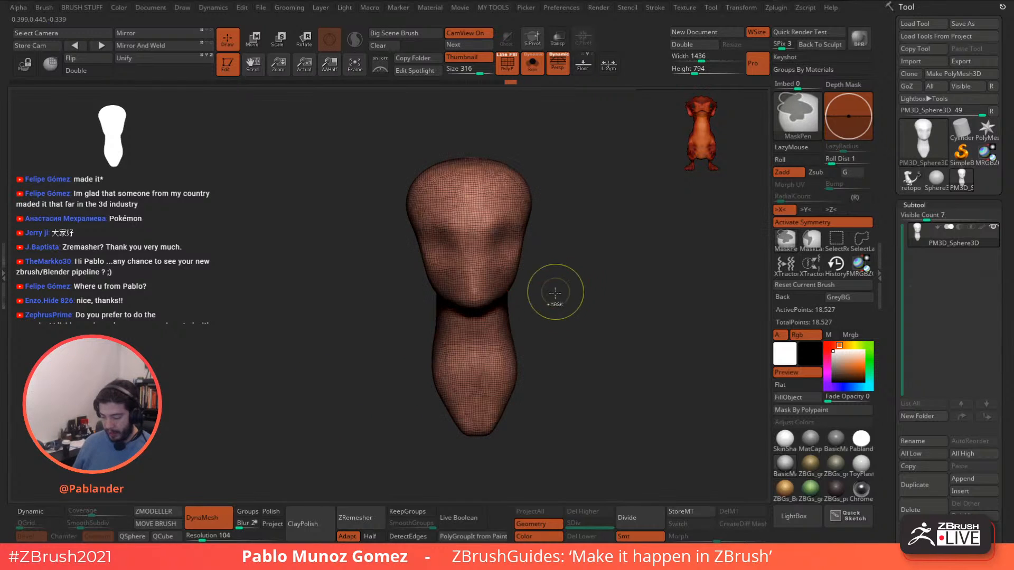
# Turn off the polyframe display and carve the brow, eye sockets, nose and mouth area with the DamStandard brush.
pyautogui.press('b')
pyautogui.press('d')
pyautogui.press('s')
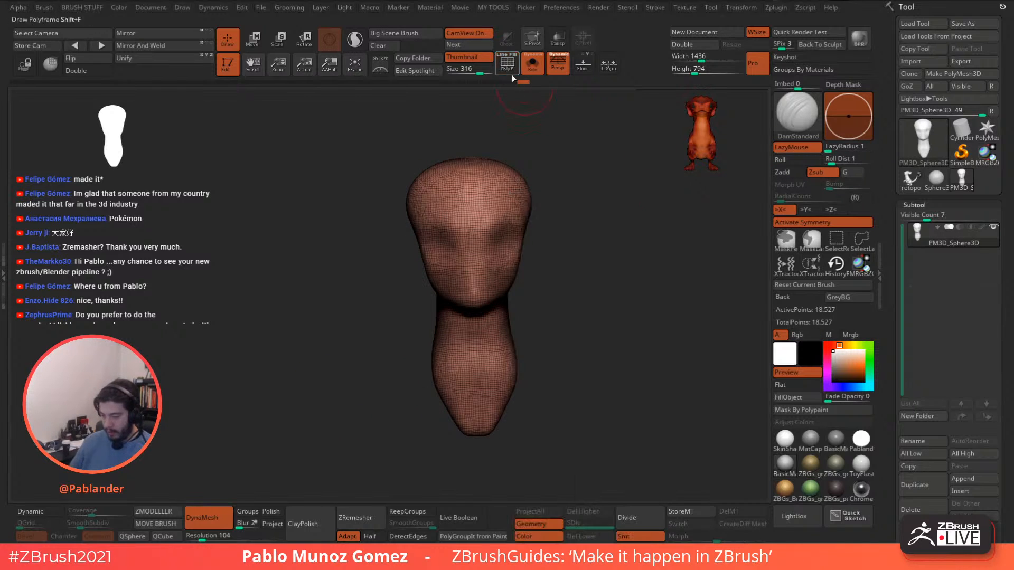
pyautogui.click(510, 74)
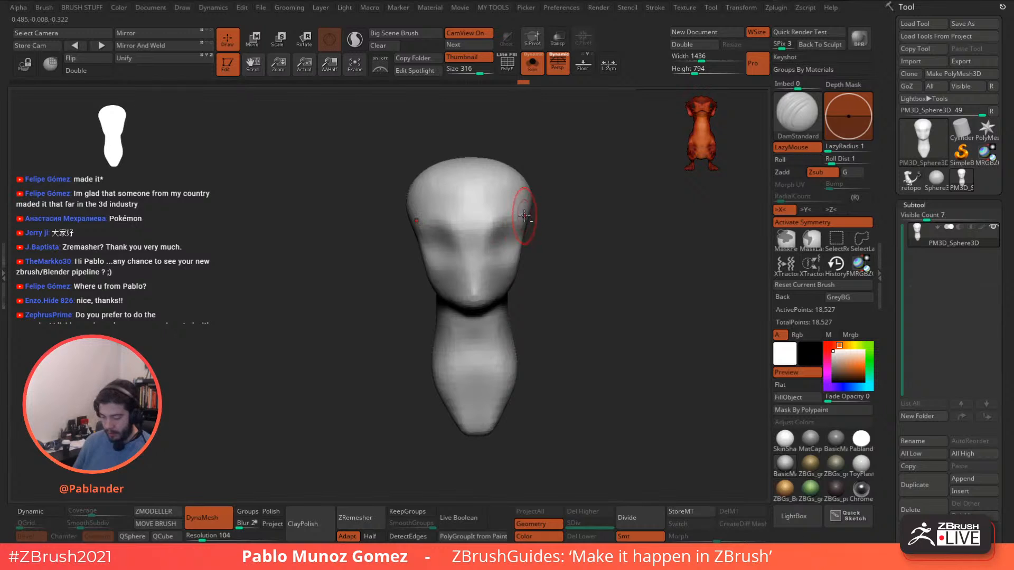
pyautogui.moveTo(524, 215); pyautogui.dragTo(498, 228)
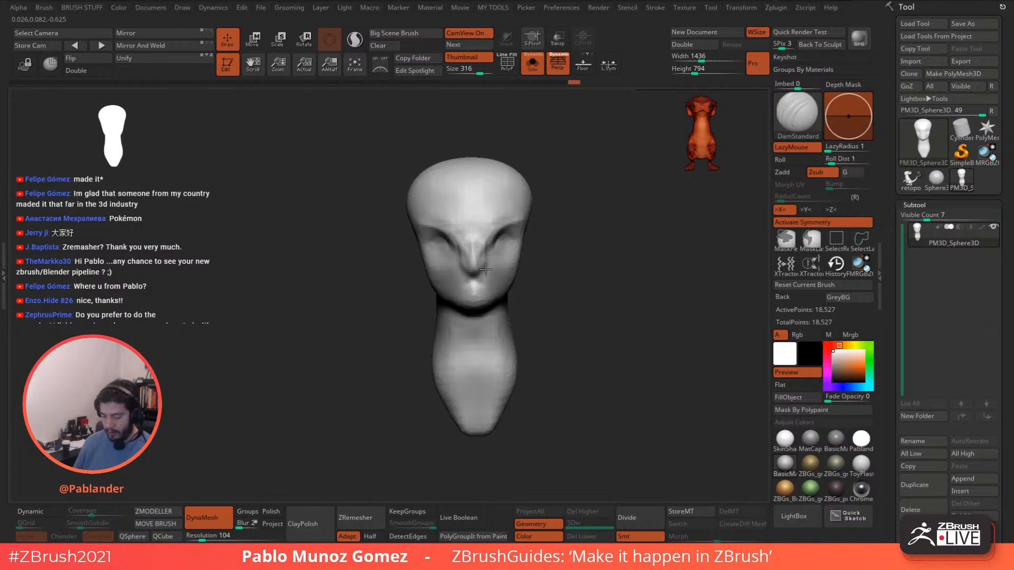
pyautogui.moveTo(488, 256); pyautogui.dragTo(477, 279)
# Smooth the face and jaw side, and carve the eye and nose contours more clearly with DamStandard.
pyautogui.moveTo(482, 232)
pyautogui.keyDown('shift'); pyautogui.mouseDown()
pyautogui.moveTo(492, 244)
pyautogui.moveTo(483, 256)
pyautogui.moveTo(548, 284)
pyautogui.mouseUp(); pyautogui.keyUp('shift')
pyautogui.moveTo(549, 283); pyautogui.dragTo(516, 280, button='right')
pyautogui.moveTo(502, 301)
pyautogui.keyDown('shift'); pyautogui.mouseDown()
pyautogui.moveTo(486, 317)
pyautogui.moveTo(501, 275)
pyautogui.mouseUp(); pyautogui.keyUp('shift')
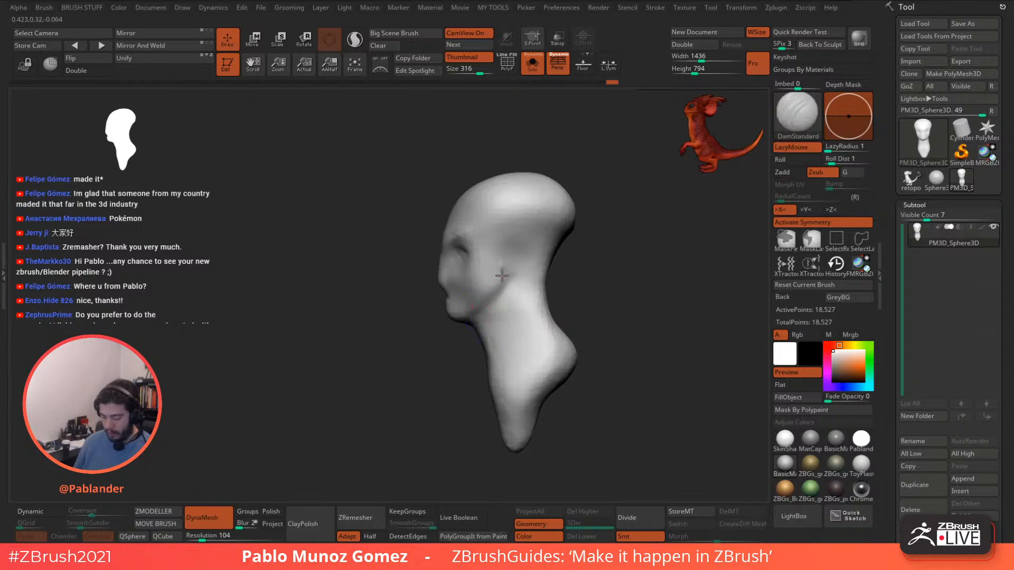
pyautogui.moveTo(517, 238)
pyautogui.mouseDown()
pyautogui.moveTo(510, 271)
pyautogui.moveTo(572, 264)
pyautogui.moveTo(568, 253)
pyautogui.mouseUp()
pyautogui.moveTo(504, 241); pyautogui.dragTo(485, 279)
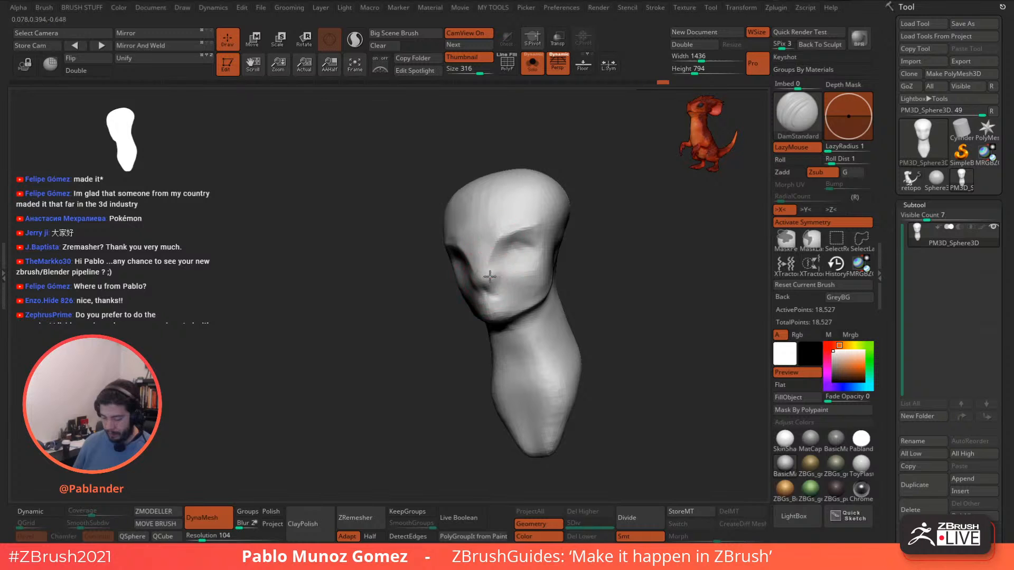
# Build up the eye forms inside the sockets with the Standard brush and smooth the area around them.
pyautogui.press('space')
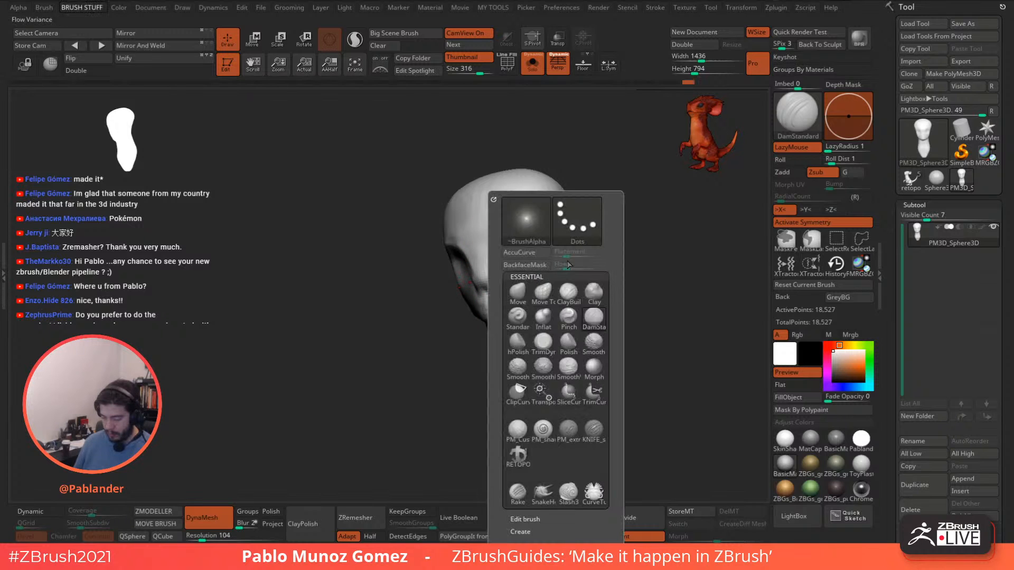
pyautogui.click(517, 317)
pyautogui.press('space')
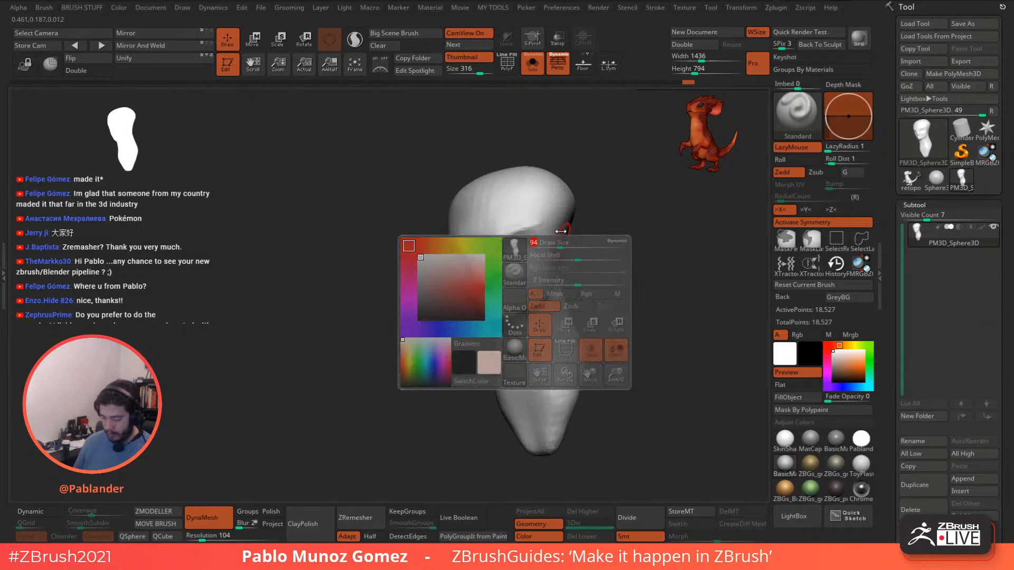
pyautogui.keyDown('shift'); pyautogui.moveTo(532, 260); pyautogui.dragTo(515, 262); pyautogui.keyUp('shift')
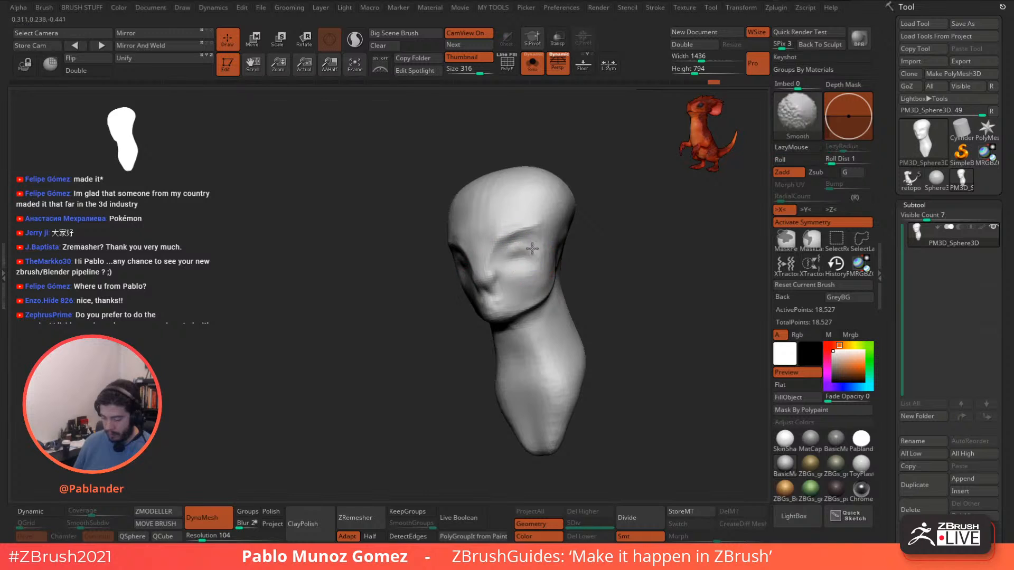
pyautogui.moveTo(531, 256); pyautogui.dragTo(574, 247, button='right')
pyautogui.keyDown('shift'); pyautogui.moveTo(526, 221); pyautogui.dragTo(534, 250); pyautogui.keyUp('shift')
# Adjust the side contours of the face and cranium from the front with the Move brush.
pyautogui.press('space')
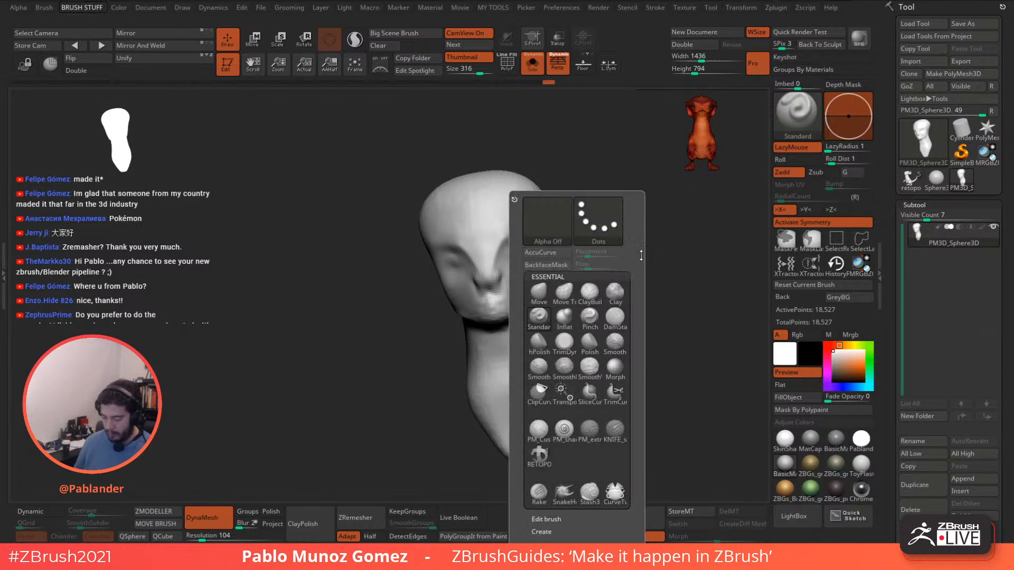
pyautogui.moveTo(659, 170); pyautogui.dragTo(605, 177, button='right')
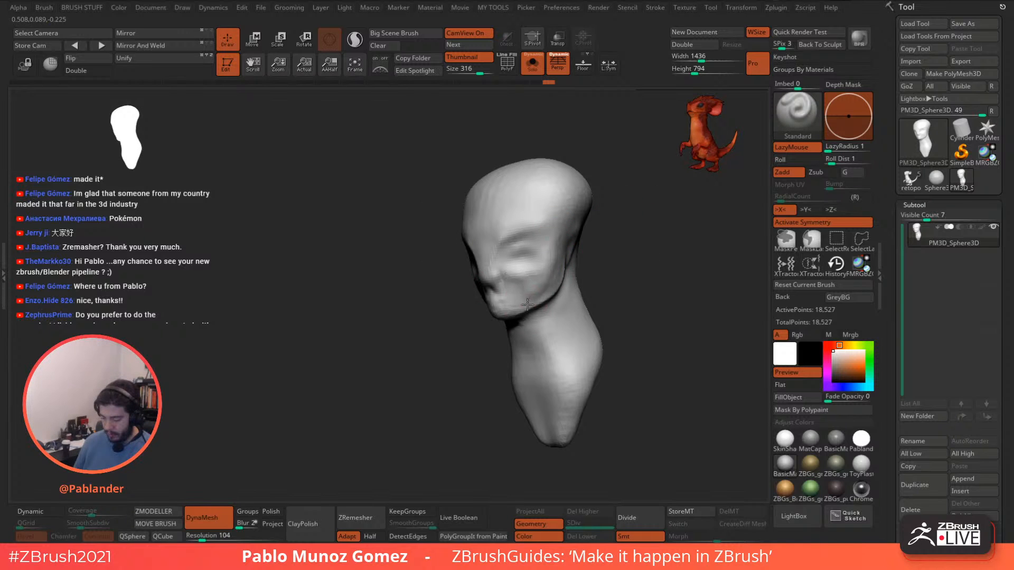
pyautogui.press('b')
pyautogui.click(585, 232)
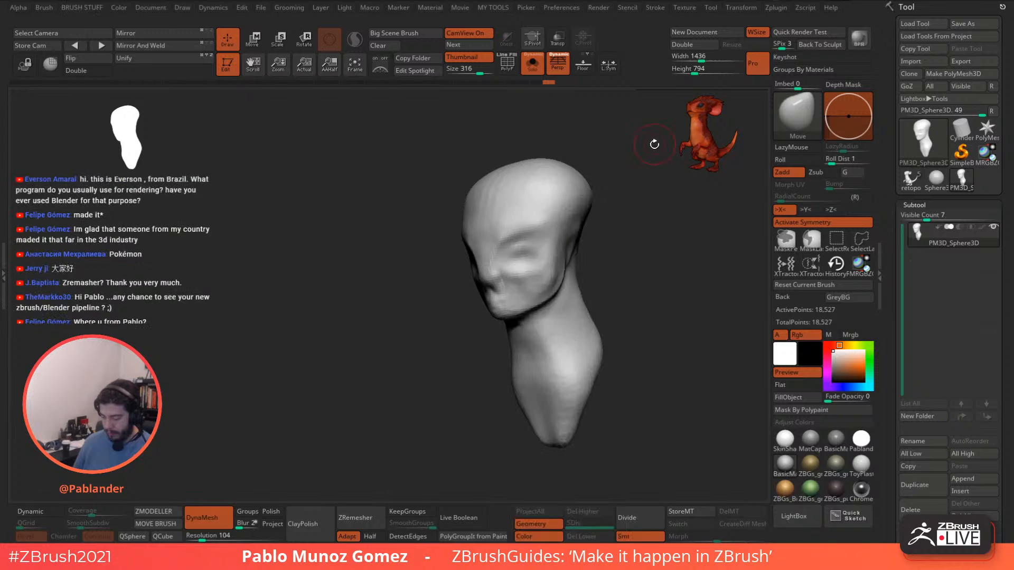
pyautogui.press('space')
pyautogui.moveTo(475, 283); pyautogui.dragTo(520, 326, button='right')
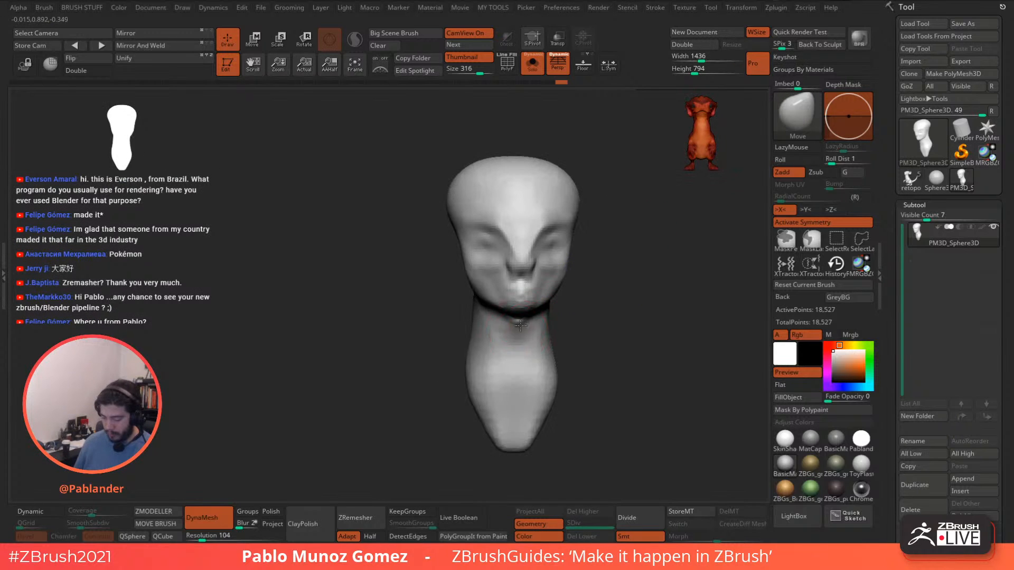
pyautogui.moveTo(553, 288)
pyautogui.mouseDown(button='right')
pyautogui.moveTo(593, 262)
pyautogui.moveTo(562, 274)
pyautogui.mouseUp(button='right')
pyautogui.press('space')
pyautogui.moveTo(574, 246); pyautogui.dragTo(581, 246)
pyautogui.moveTo(595, 202); pyautogui.dragTo(583, 194)
# Pull the brow and forehead forward in profile with a resized Move brush.
pyautogui.press('space')
pyautogui.moveTo(582, 195)
pyautogui.keyDown('alt'); pyautogui.mouseDown(button='right')
pyautogui.moveTo(576, 241)
pyautogui.moveTo(583, 233)
pyautogui.moveTo(605, 240)
pyautogui.moveTo(557, 239)
pyautogui.moveTo(593, 281)
pyautogui.moveTo(623, 275)
pyautogui.mouseUp(button='right'); pyautogui.keyUp('alt')
pyautogui.press('space')
pyautogui.press('space')
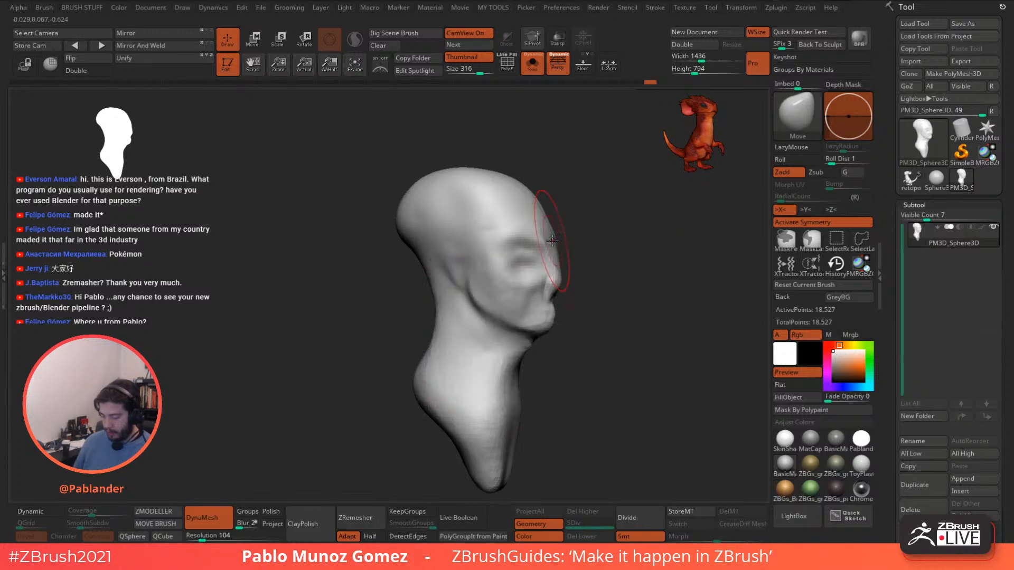
pyautogui.moveTo(559, 244); pyautogui.dragTo(577, 237)
pyautogui.moveTo(531, 199); pyautogui.dragTo(537, 191)
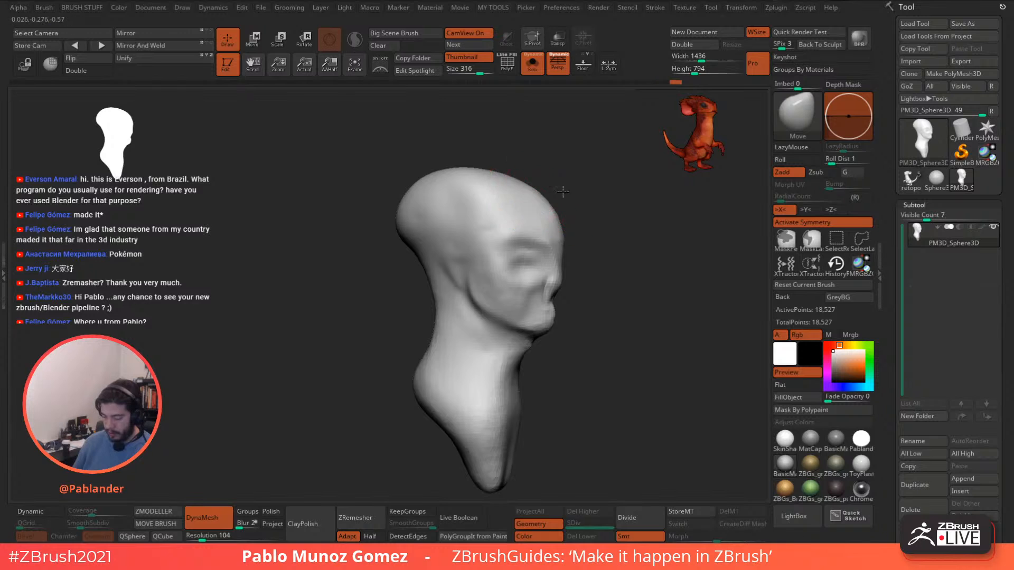
# Push in the back of the skull and the upper back of the bust with the Move brush.
pyautogui.moveTo(561, 190); pyautogui.dragTo(581, 192, button='right')
pyautogui.press('space')
pyautogui.moveTo(405, 240); pyautogui.dragTo(416, 236)
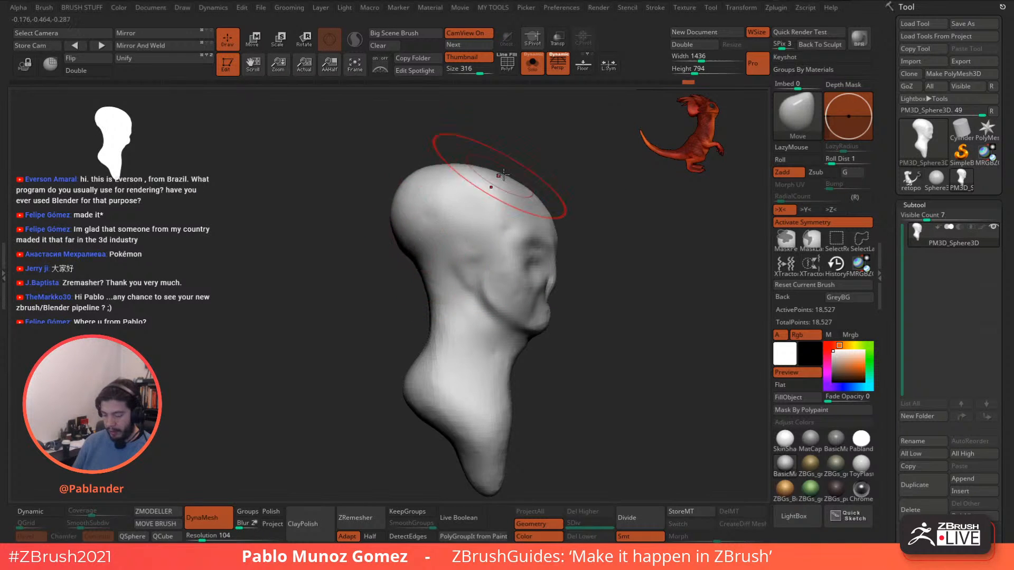
pyautogui.moveTo(494, 187); pyautogui.dragTo(476, 193, button='right')
pyautogui.moveTo(411, 392); pyautogui.dragTo(421, 386)
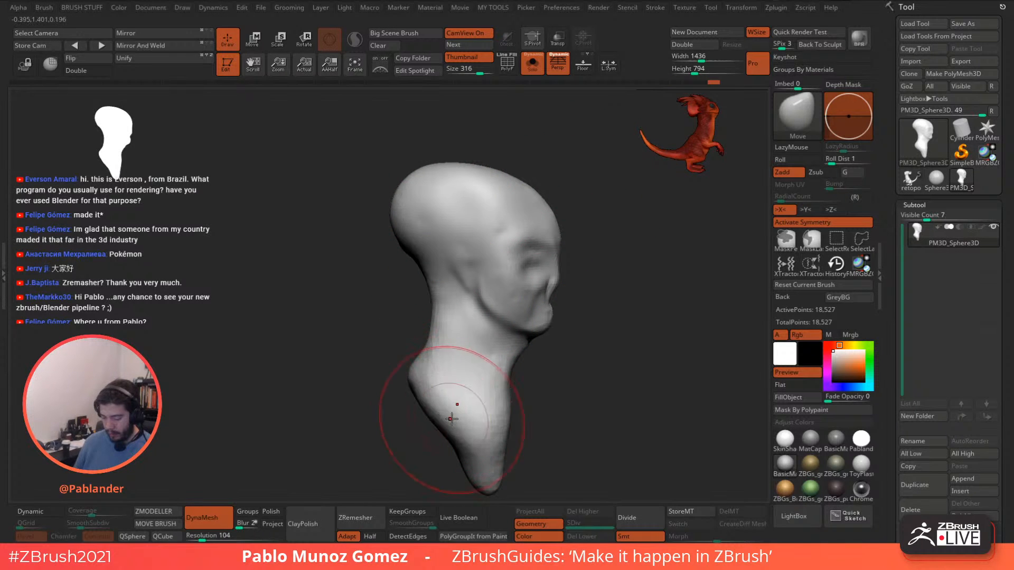
# Start defining the back of the neck and shoulders with the DamStandard brush and smooth the nape.
pyautogui.press('b')
pyautogui.click(596, 323)
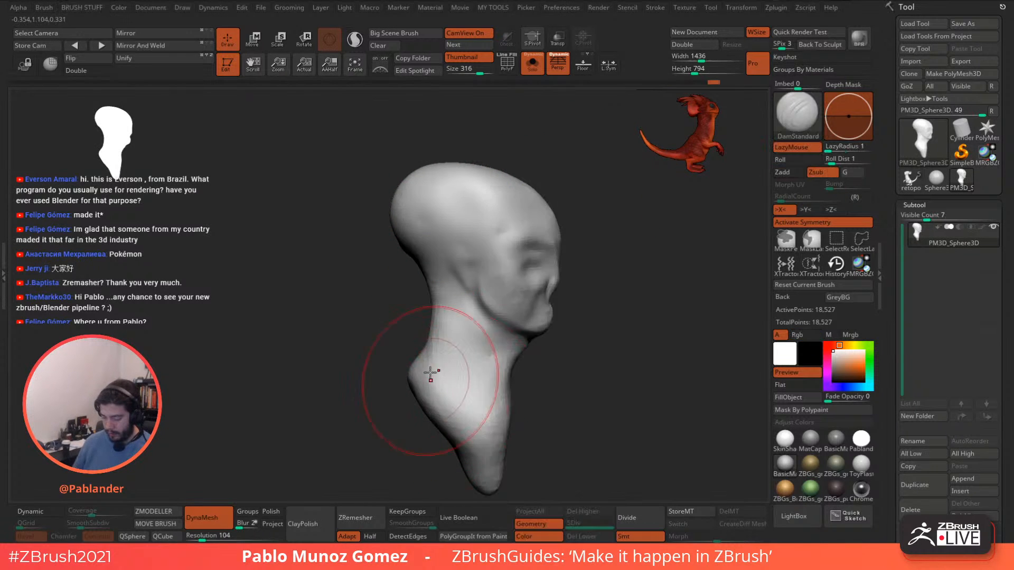
pyautogui.rightClick(455, 411)
pyautogui.moveTo(469, 377); pyautogui.dragTo(481, 320, button='right')
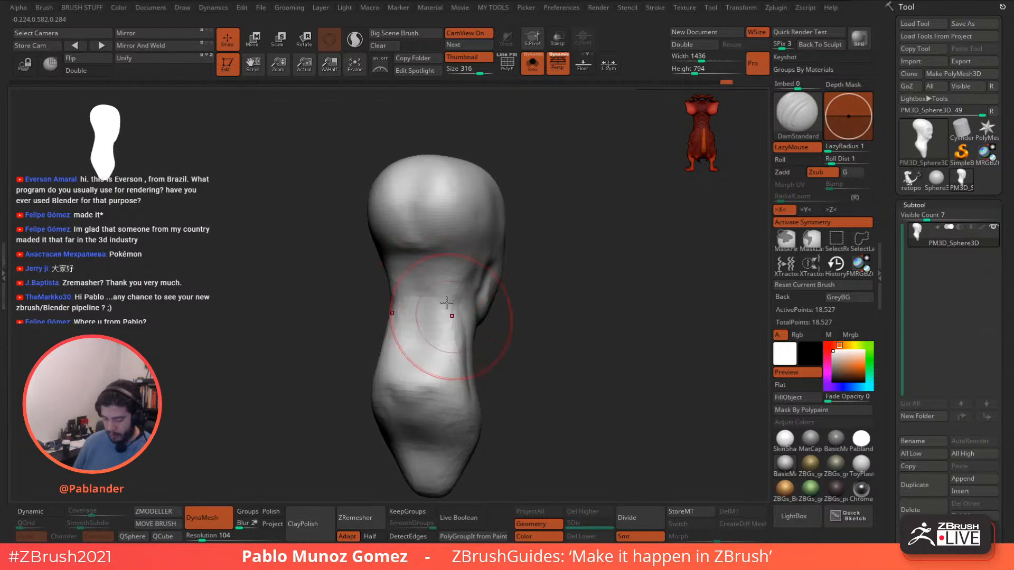
pyautogui.keyDown('shift'); pyautogui.moveTo(446, 303); pyautogui.dragTo(452, 341); pyautogui.keyUp('shift')
# Carve the neck muscle grooves down the side and front of the neck with DamStandard.
pyautogui.moveTo(500, 349)
pyautogui.keyDown('alt'); pyautogui.mouseDown(button='right')
pyautogui.moveTo(532, 276)
pyautogui.moveTo(589, 262)
pyautogui.mouseUp(button='right'); pyautogui.keyUp('alt')
pyautogui.rightClick(502, 335)
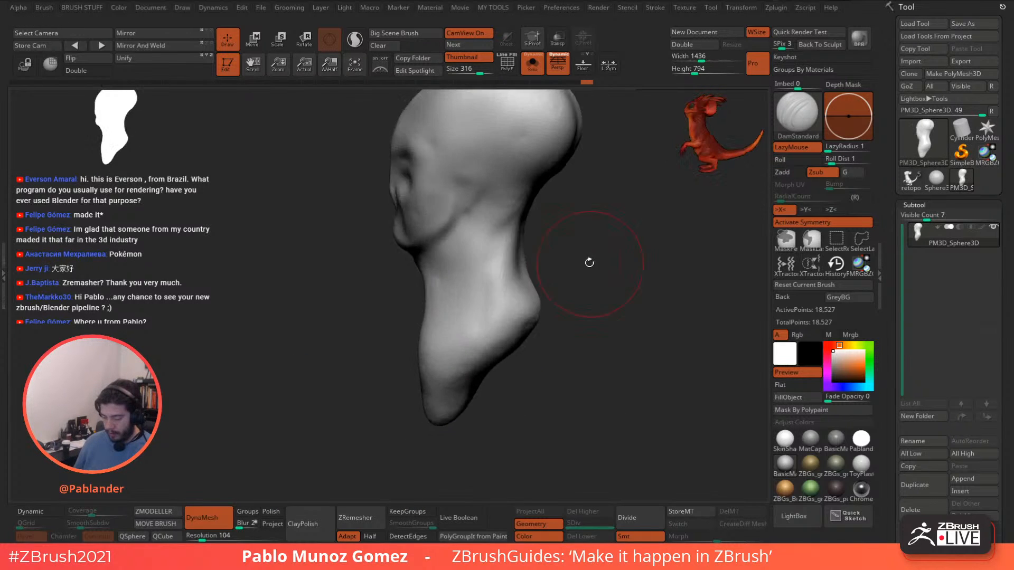
pyautogui.moveTo(455, 363); pyautogui.dragTo(497, 286, button='right')
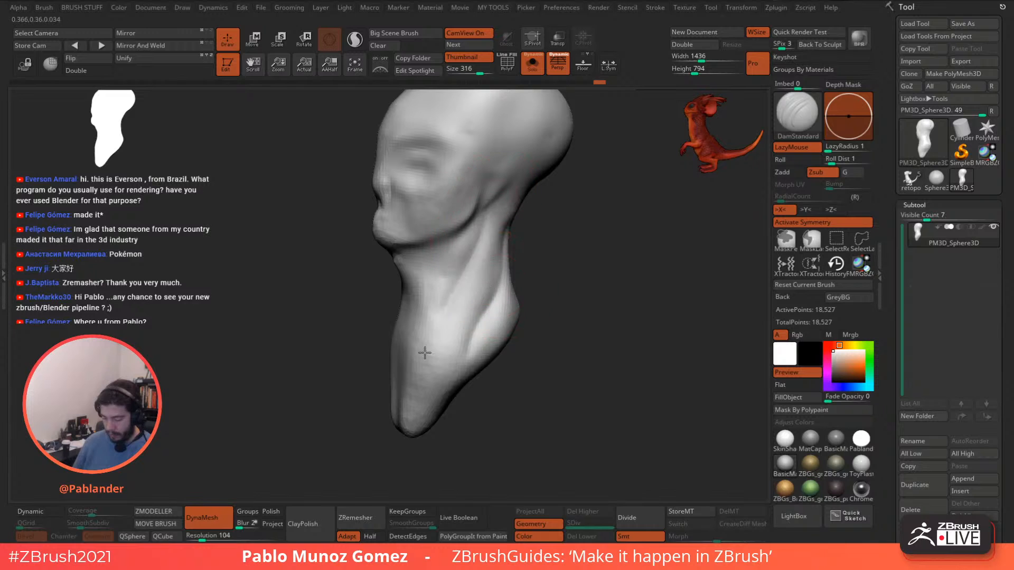
pyautogui.moveTo(410, 410); pyautogui.dragTo(460, 291, button='right')
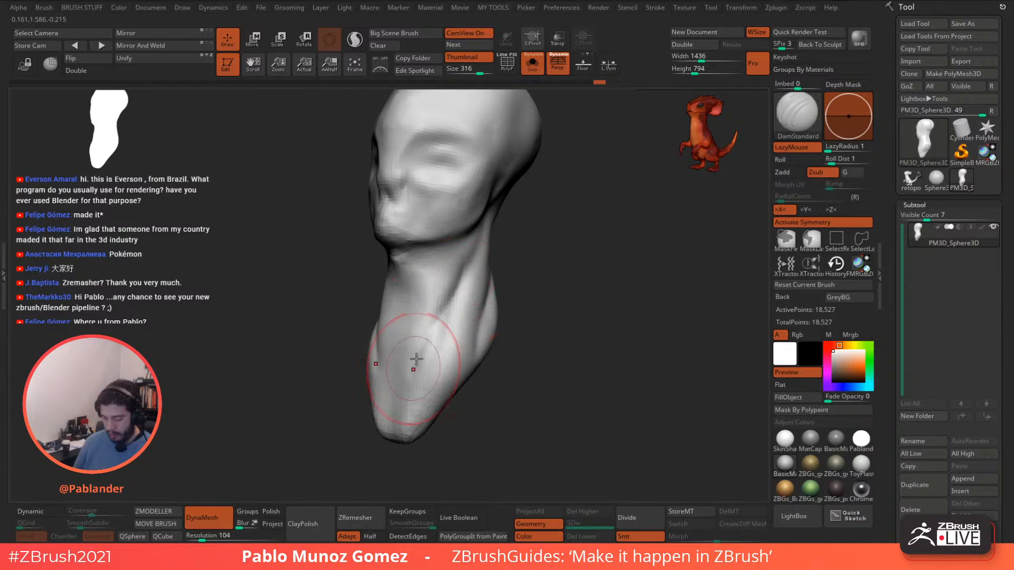
pyautogui.moveTo(411, 398); pyautogui.dragTo(409, 404)
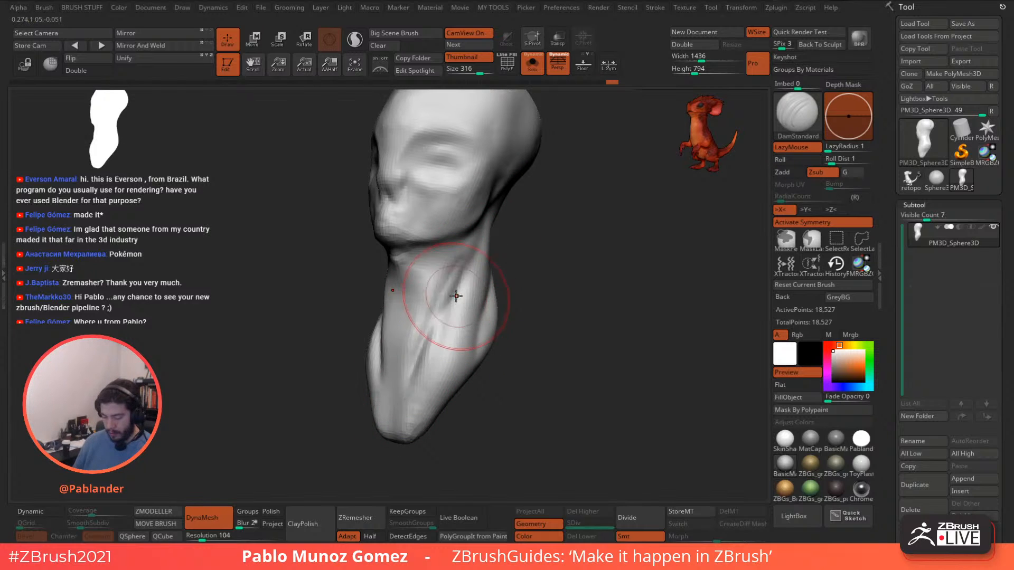
# Smooth the side of the neck and rebuild the bust's DynaMesh.
pyautogui.moveTo(454, 296)
pyautogui.keyDown('shift'); pyautogui.mouseDown()
pyautogui.moveTo(405, 385)
pyautogui.moveTo(458, 304)
pyautogui.mouseUp(); pyautogui.keyUp('shift')
pyautogui.keyDown('ctrl'); pyautogui.moveTo(538, 309); pyautogui.dragTo(554, 327); pyautogui.keyUp('ctrl')
# Carve the cheek and jaw forms on the side of the face with DamStandard, adjusting the brush size.
pyautogui.moveTo(520, 275)
pyautogui.mouseDown(button='right')
pyautogui.moveTo(566, 248)
pyautogui.moveTo(553, 320)
pyautogui.mouseUp(button='right')
pyautogui.moveTo(552, 286); pyautogui.dragTo(515, 274, button='right')
pyautogui.moveTo(511, 264)
pyautogui.mouseDown()
pyautogui.moveTo(481, 296)
pyautogui.moveTo(449, 271)
pyautogui.mouseUp()
pyautogui.press('space')
pyautogui.moveTo(447, 272); pyautogui.dragTo(454, 260, button='right')
pyautogui.press('space')
pyautogui.moveTo(457, 259); pyautogui.dragTo(465, 266)
pyautogui.moveTo(444, 269); pyautogui.dragTo(461, 264, button='right')
pyautogui.press('space')
pyautogui.moveTo(459, 264); pyautogui.dragTo(450, 265)
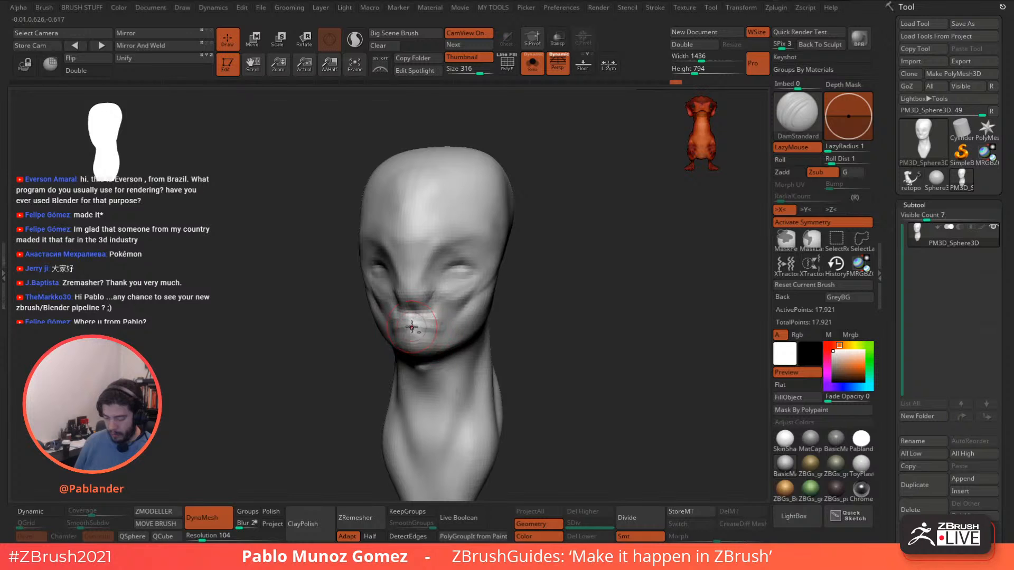
# Smooth the cheeks beside the mouth and sharpen the base of the nose with DamStandard.
pyautogui.keyDown('shift'); pyautogui.moveTo(443, 329); pyautogui.dragTo(446, 321); pyautogui.keyUp('shift')
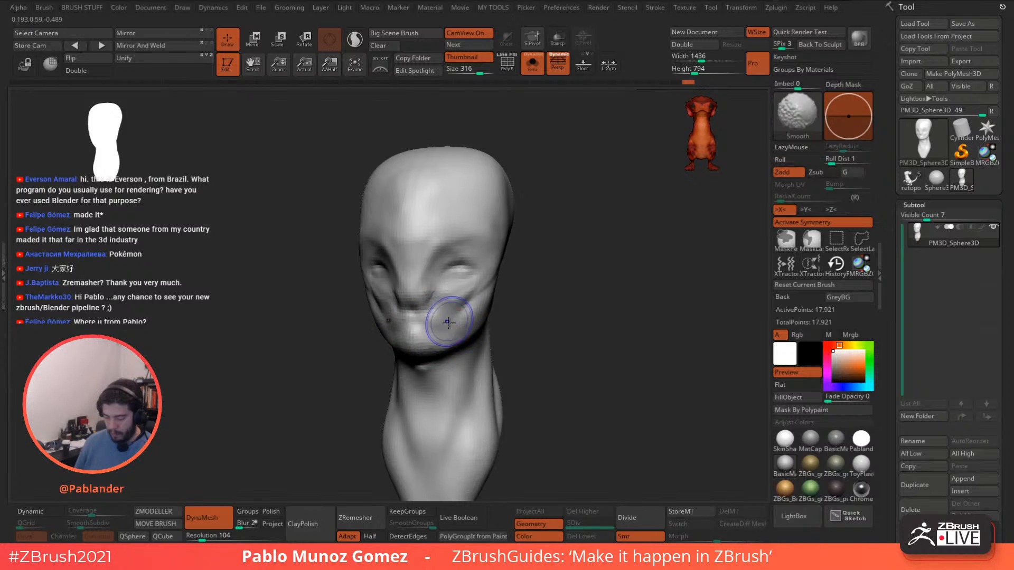
pyautogui.moveTo(494, 296); pyautogui.dragTo(522, 280, button='right')
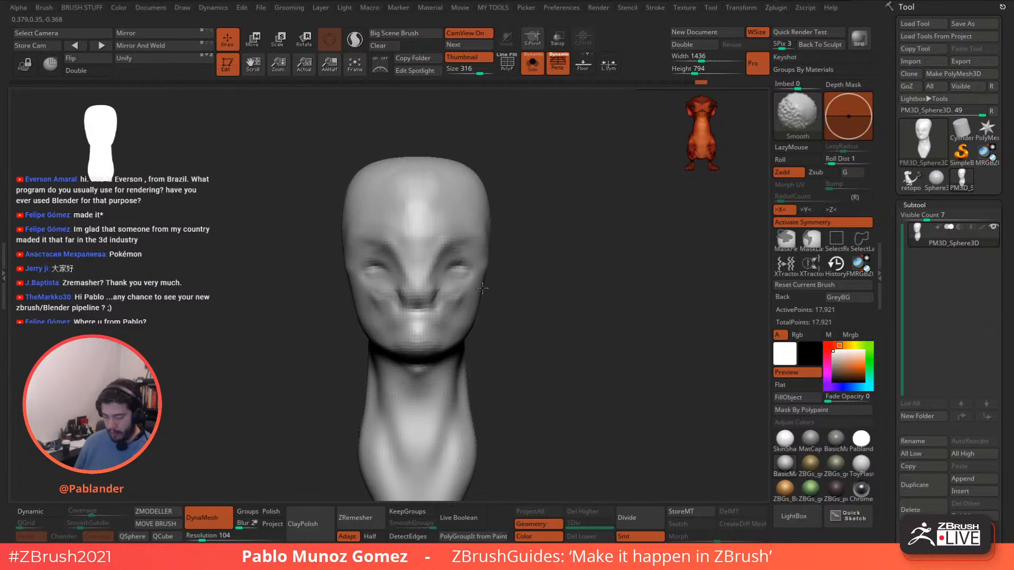
pyautogui.press('shift')
pyautogui.moveTo(453, 308)
pyautogui.mouseDown(button='right')
pyautogui.moveTo(538, 280)
pyautogui.moveTo(473, 267)
pyautogui.moveTo(503, 275)
pyautogui.mouseUp(button='right')
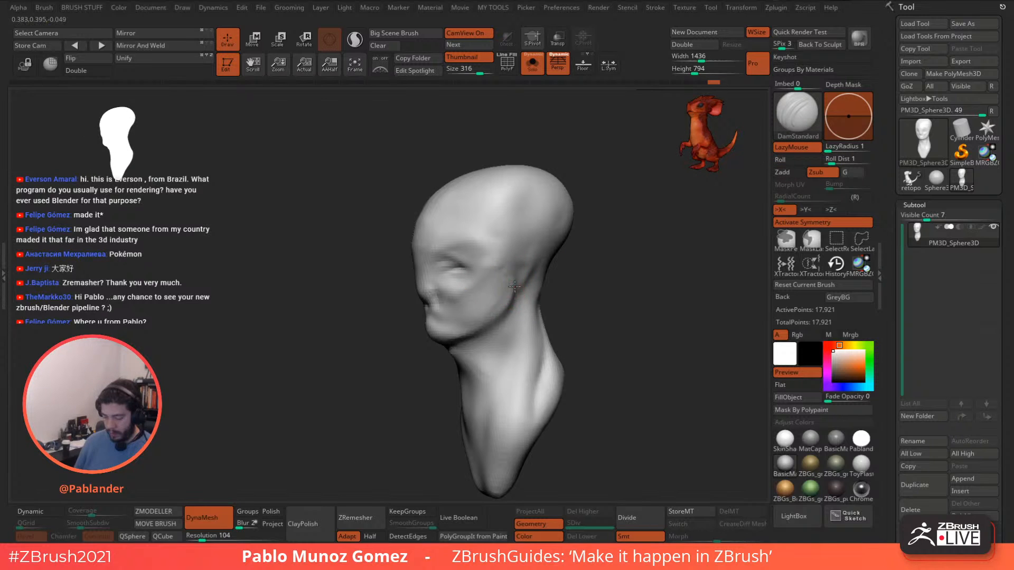
pyautogui.moveTo(480, 345)
pyautogui.mouseDown(button='right')
pyautogui.moveTo(493, 362)
pyautogui.moveTo(486, 288)
pyautogui.moveTo(471, 297)
pyautogui.mouseUp(button='right')
pyautogui.moveTo(471, 297); pyautogui.dragTo(443, 303)
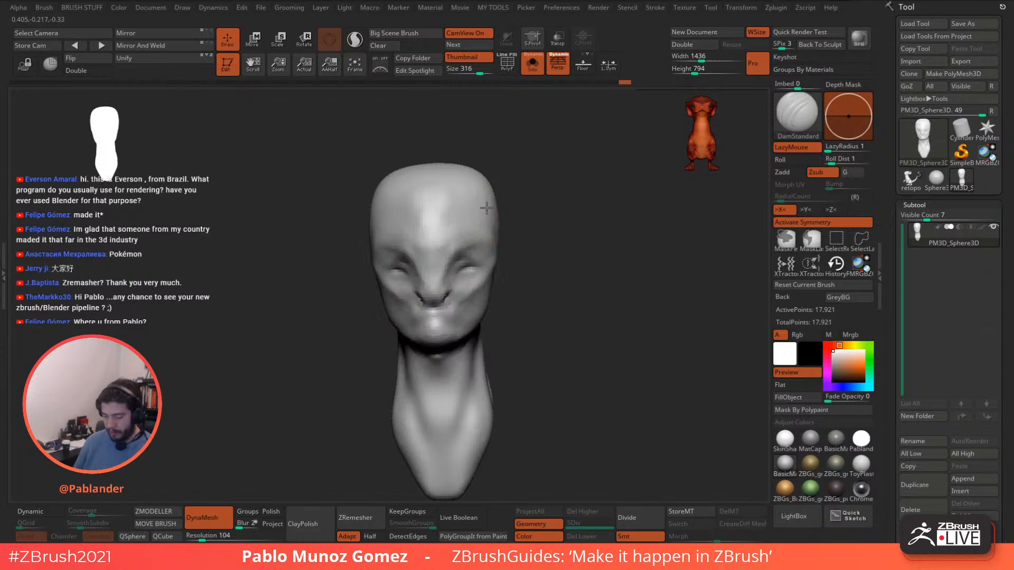
# Carve the temple line down the side of the forehead with DamStandard, smoothing the surrounding area.
pyautogui.moveTo(479, 236); pyautogui.dragTo(492, 216, button='right')
pyautogui.keyDown('shift'); pyautogui.moveTo(484, 211); pyautogui.dragTo(507, 240); pyautogui.keyUp('shift')
pyautogui.moveTo(549, 226); pyautogui.dragTo(520, 214, button='right')
pyautogui.moveTo(486, 197)
pyautogui.mouseDown()
pyautogui.moveTo(477, 217)
pyautogui.moveTo(491, 232)
pyautogui.mouseUp()
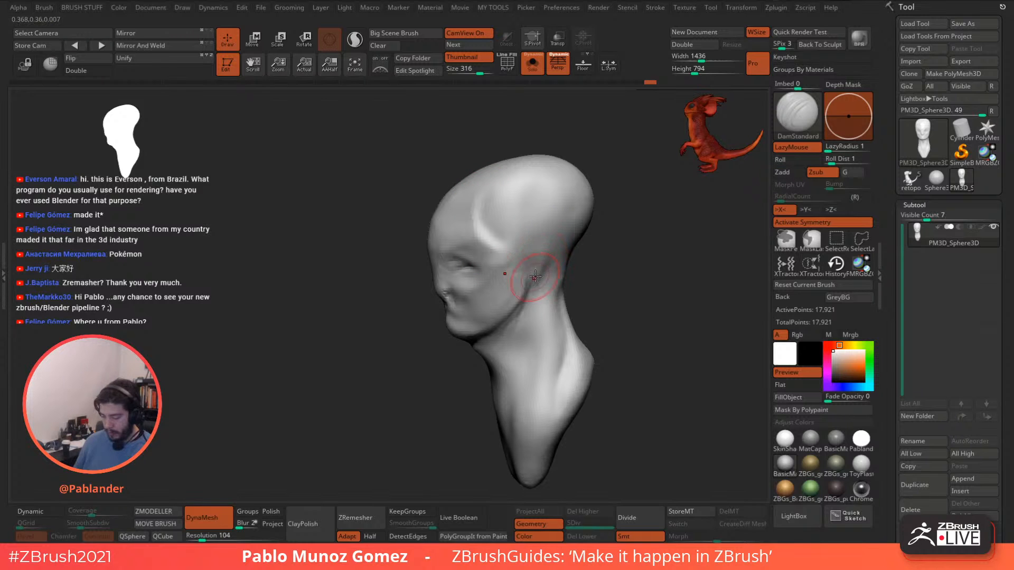
# Switch to the Move brush, adjust its size and reshape the jawline.
pyautogui.press('b')
pyautogui.click(502, 287)
pyautogui.press('space')
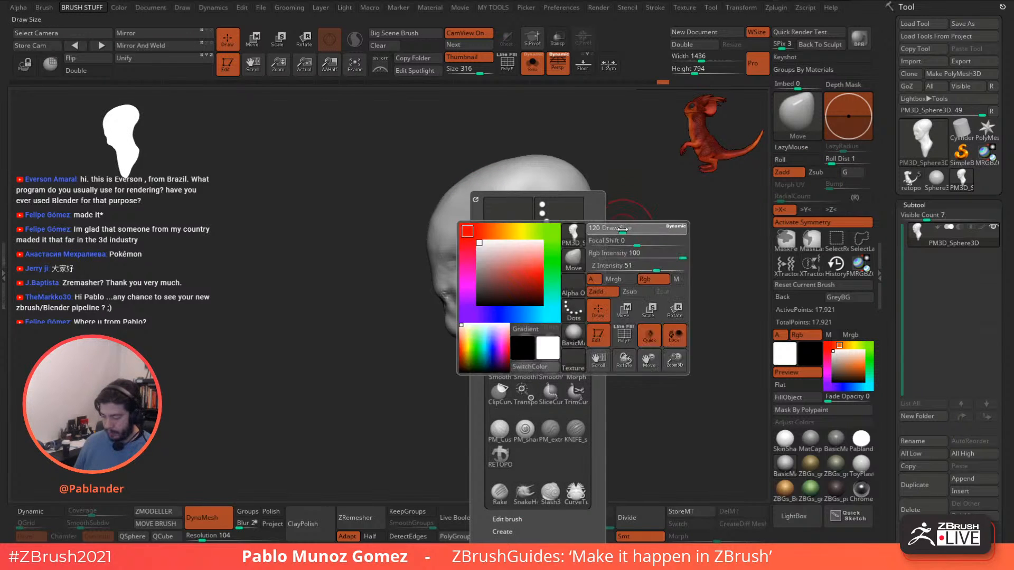
pyautogui.moveTo(623, 228); pyautogui.dragTo(519, 305, button='right')
pyautogui.press('space')
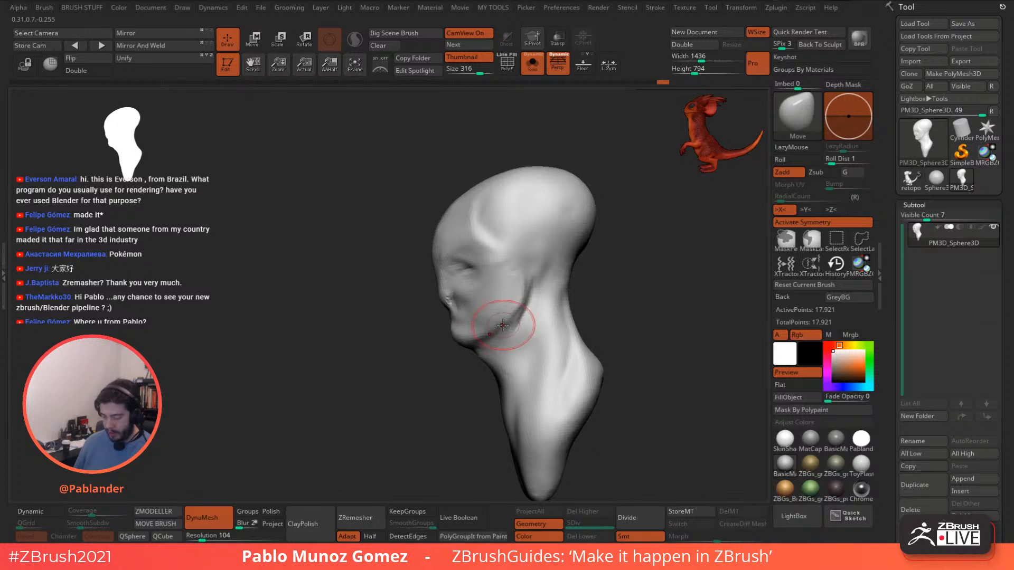
pyautogui.moveTo(465, 338); pyautogui.dragTo(464, 341, button='right')
pyautogui.moveTo(505, 305)
pyautogui.mouseDown(button='right')
pyautogui.moveTo(494, 317)
pyautogui.moveTo(513, 272)
pyautogui.moveTo(539, 292)
pyautogui.mouseUp(button='right')
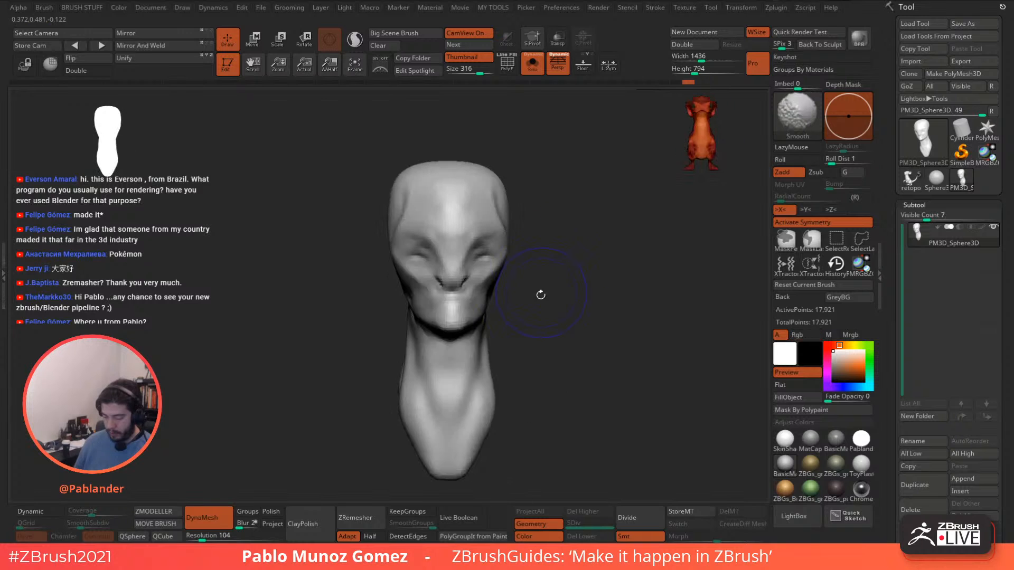
# Pull out the shoulders and upper back of the bust with a larger Move brush.
pyautogui.moveTo(480, 363)
pyautogui.mouseDown(button='right')
pyautogui.moveTo(501, 375)
pyautogui.moveTo(499, 338)
pyautogui.moveTo(521, 341)
pyautogui.mouseUp(button='right')
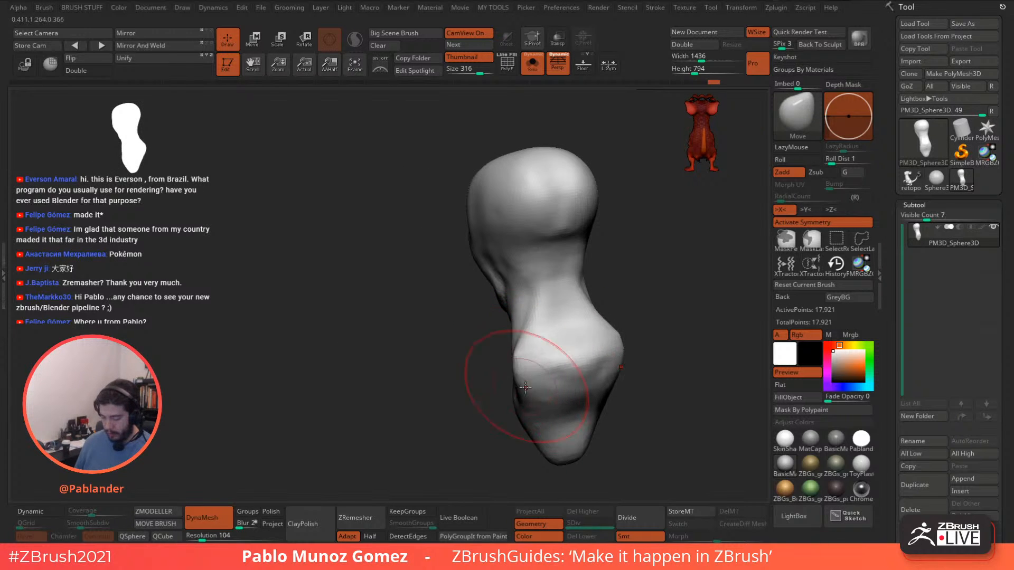
pyautogui.moveTo(634, 343)
pyautogui.mouseDown(button='right')
pyautogui.moveTo(607, 283)
pyautogui.moveTo(520, 339)
pyautogui.mouseUp(button='right')
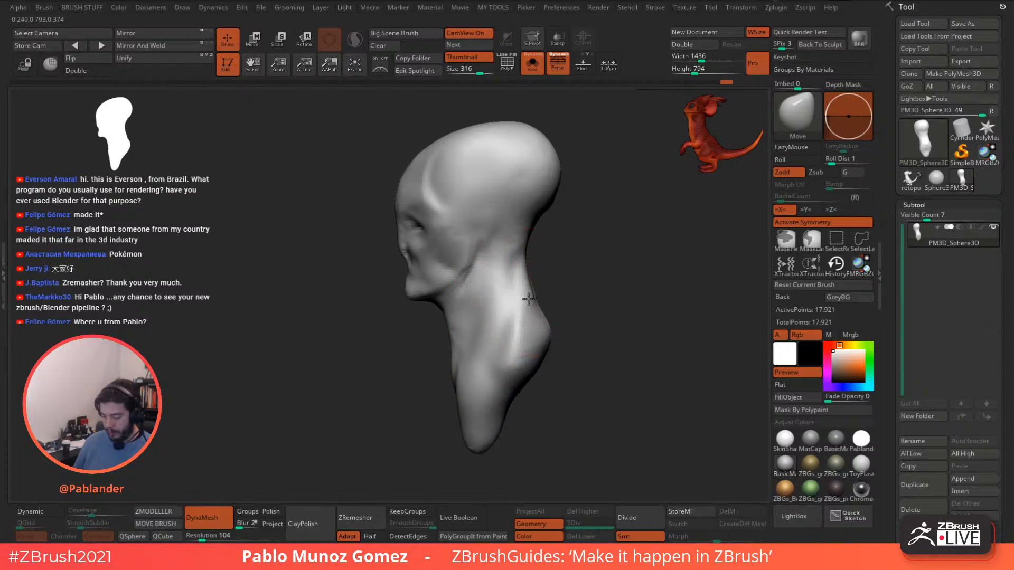
pyautogui.moveTo(544, 249)
pyautogui.mouseDown(button='right')
pyautogui.moveTo(536, 240)
pyautogui.moveTo(559, 217)
pyautogui.mouseUp(button='right')
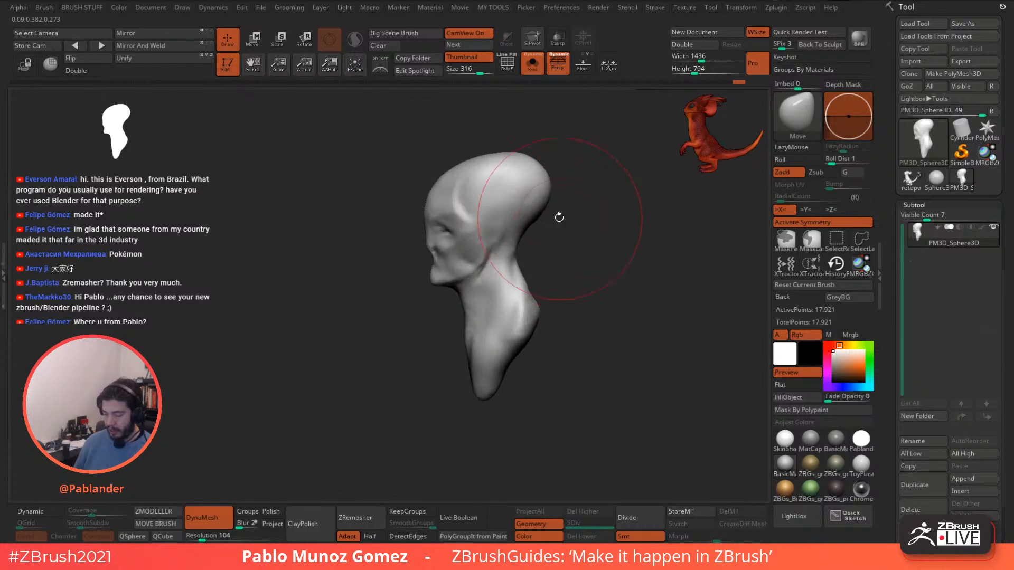
# Push in the back of the skull and narrow the upper sides of the head with the Move brush.
pyautogui.moveTo(547, 186)
pyautogui.mouseDown()
pyautogui.moveTo(531, 197)
pyautogui.moveTo(518, 175)
pyautogui.moveTo(530, 189)
pyautogui.mouseUp()
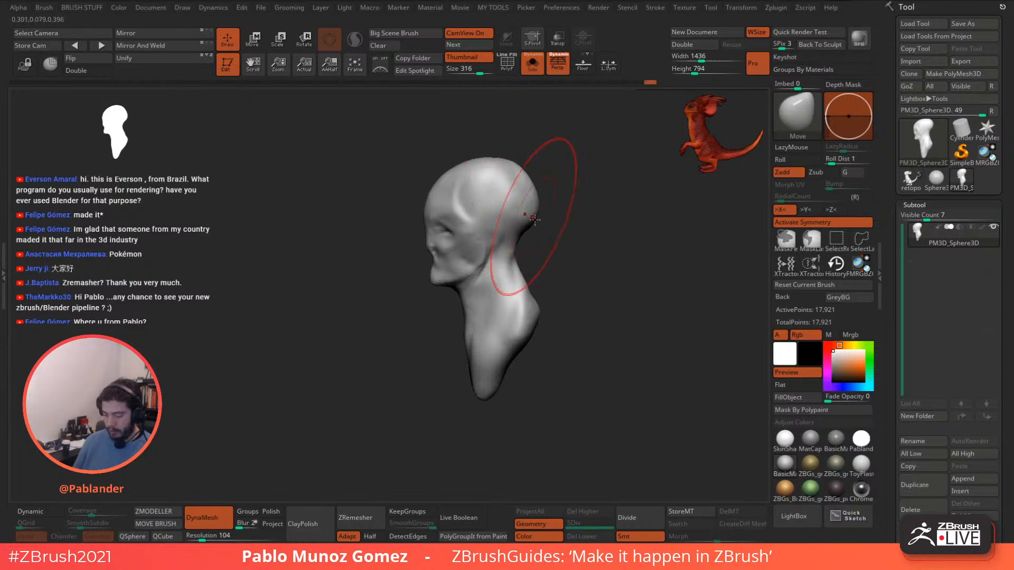
pyautogui.moveTo(483, 397)
pyautogui.mouseDown(button='right')
pyautogui.moveTo(564, 349)
pyautogui.moveTo(525, 335)
pyautogui.moveTo(517, 288)
pyautogui.mouseUp(button='right')
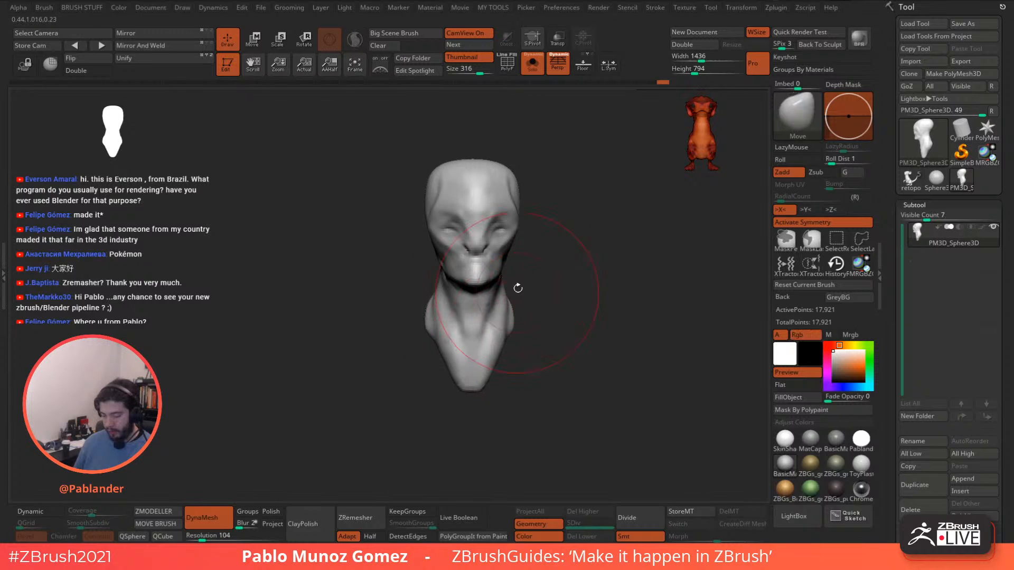
pyautogui.moveTo(518, 177); pyautogui.dragTo(507, 174)
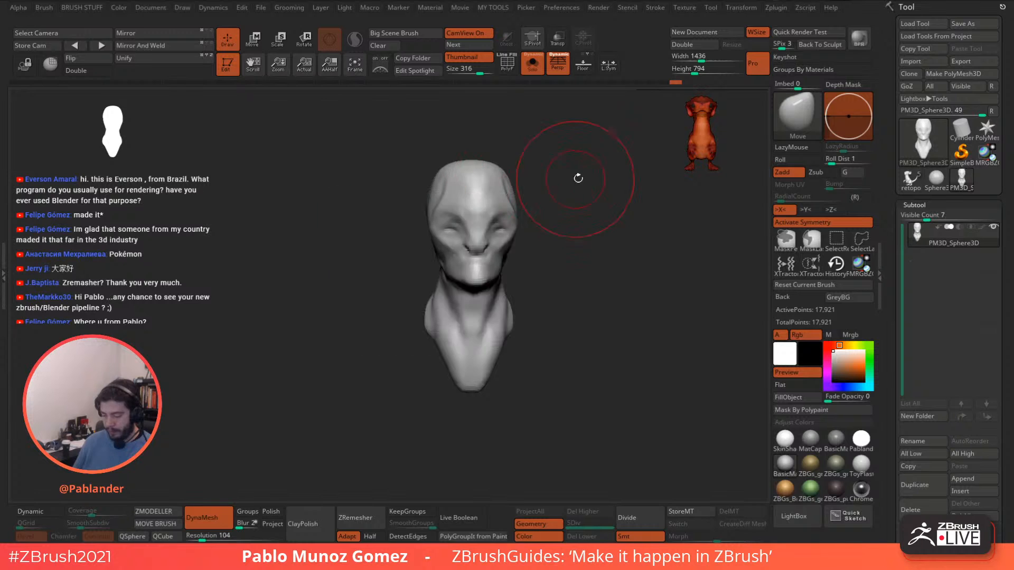
pyautogui.moveTo(581, 174); pyautogui.dragTo(551, 163, button='right')
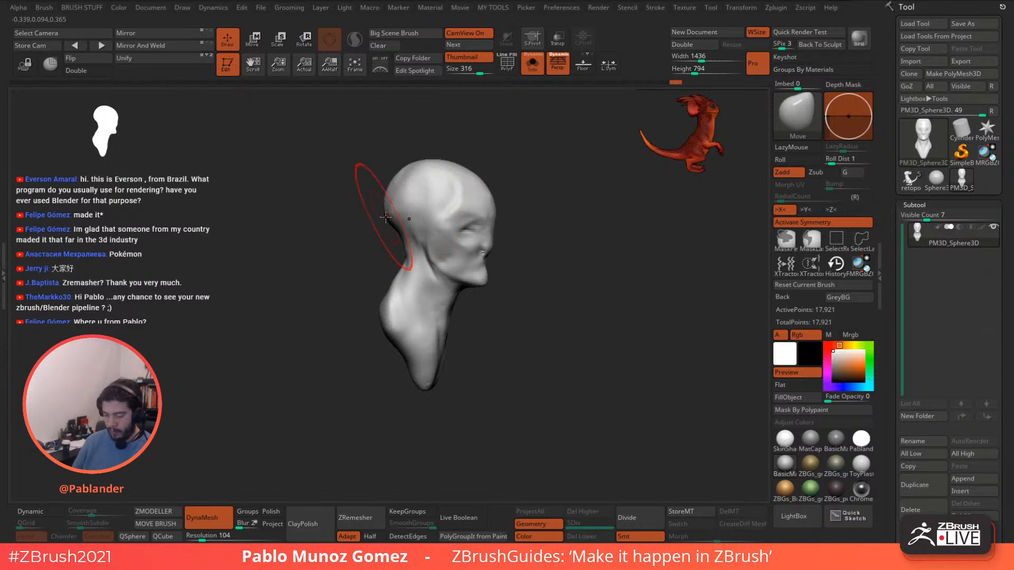
pyautogui.moveTo(475, 175); pyautogui.dragTo(453, 180, button='right')
# Adjust the rear jaw and cheek with a smaller Move brush and smooth the side of the face.
pyautogui.press('space')
pyautogui.moveTo(479, 260); pyautogui.dragTo(449, 262)
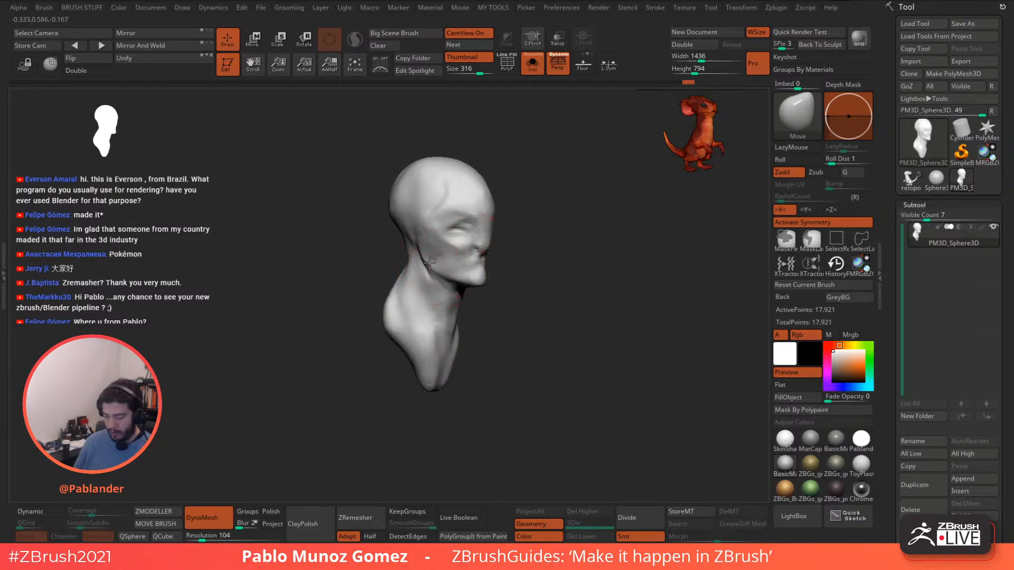
pyautogui.moveTo(429, 270); pyautogui.dragTo(453, 266, button='right')
pyautogui.press('space')
pyautogui.moveTo(453, 266); pyautogui.dragTo(430, 264)
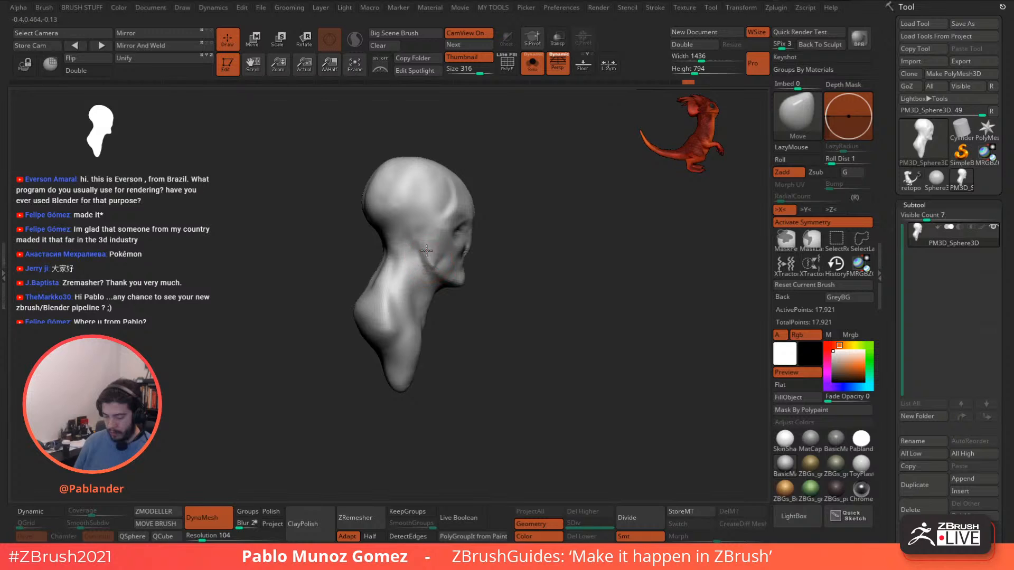
pyautogui.moveTo(426, 250); pyautogui.dragTo(406, 252, button='right')
pyautogui.keyDown('shift'); pyautogui.moveTo(445, 255); pyautogui.dragTo(452, 264); pyautogui.keyUp('shift')
# Examine the DynaMesh topology of the bust in wireframe display.
pyautogui.moveTo(572, 251); pyautogui.dragTo(537, 249, button='right')
pyautogui.keyDown('alt'); pyautogui.moveTo(537, 249); pyautogui.dragTo(615, 368, button='right'); pyautogui.keyUp('alt')
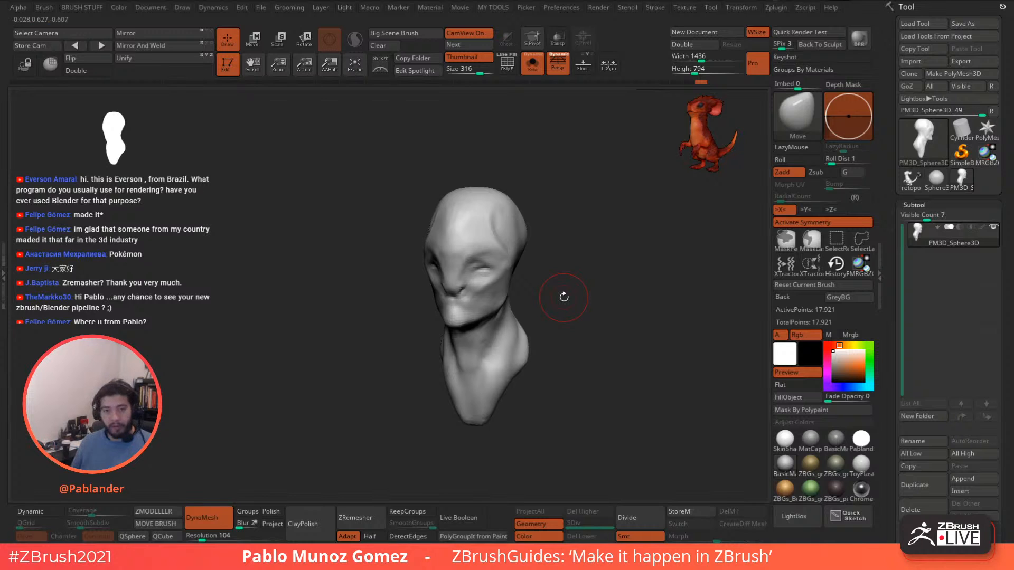
pyautogui.moveTo(583, 284)
pyautogui.keyDown('alt'); pyautogui.mouseDown()
pyautogui.moveTo(593, 305)
pyautogui.moveTo(555, 291)
pyautogui.moveTo(577, 292)
pyautogui.moveTo(577, 261)
pyautogui.moveTo(595, 270)
pyautogui.moveTo(590, 280)
pyautogui.mouseUp(); pyautogui.keyUp('alt')
pyautogui.click(512, 68)
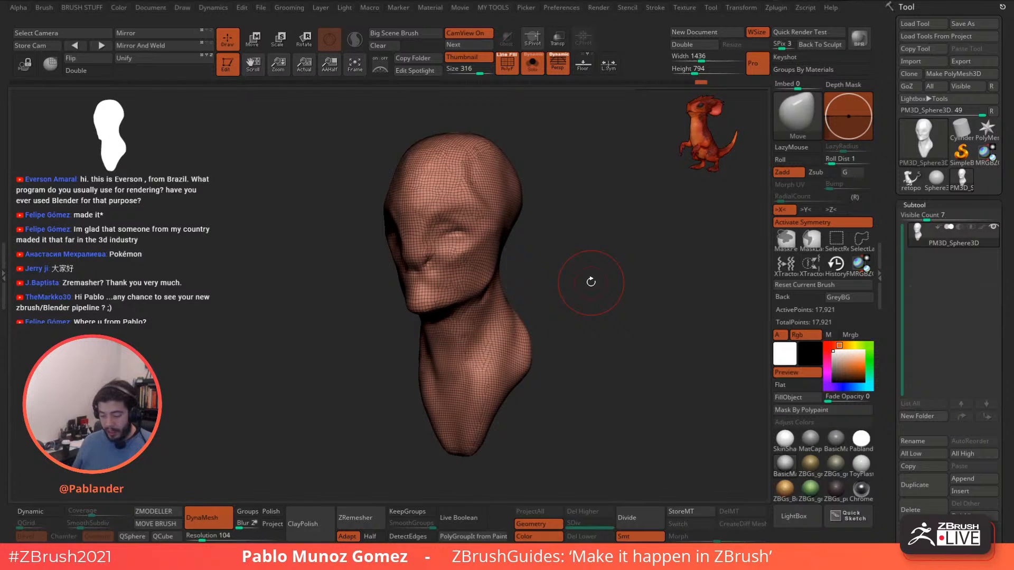
pyautogui.moveTo(548, 260); pyautogui.dragTo(533, 141)
pyautogui.click(506, 63)
pyautogui.moveTo(564, 226); pyautogui.dragTo(552, 233)
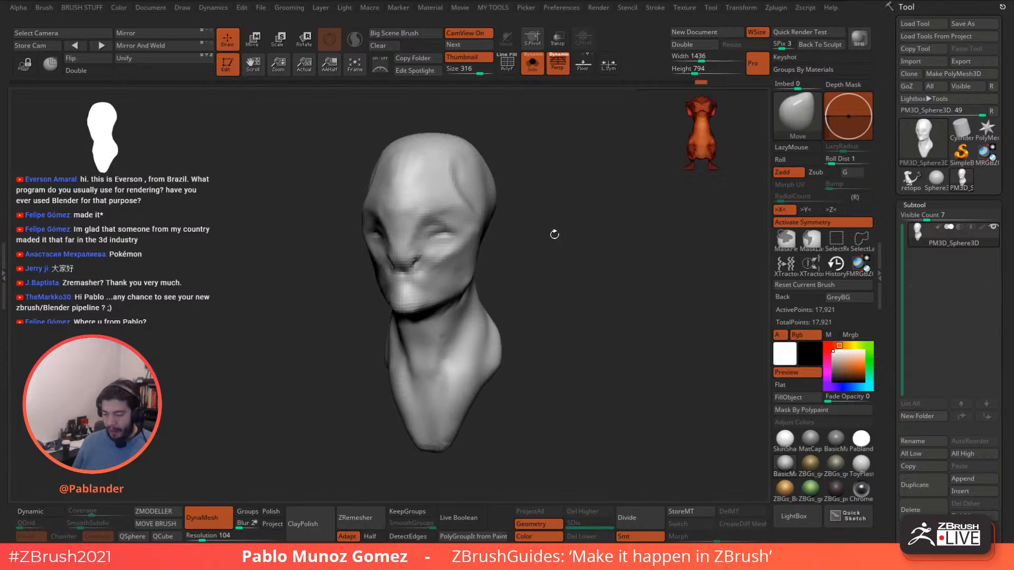
pyautogui.press('space')
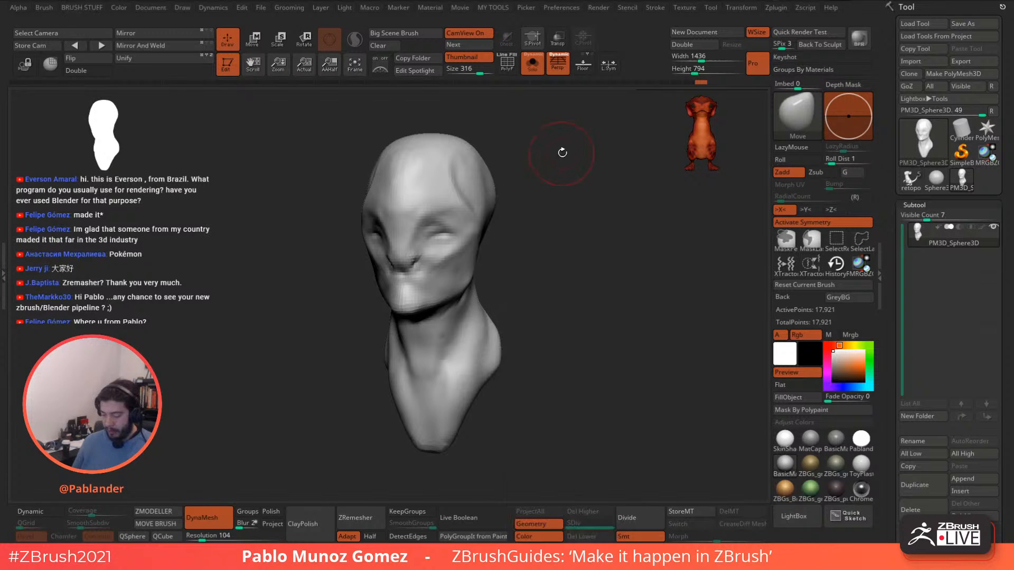
pyautogui.press('2')
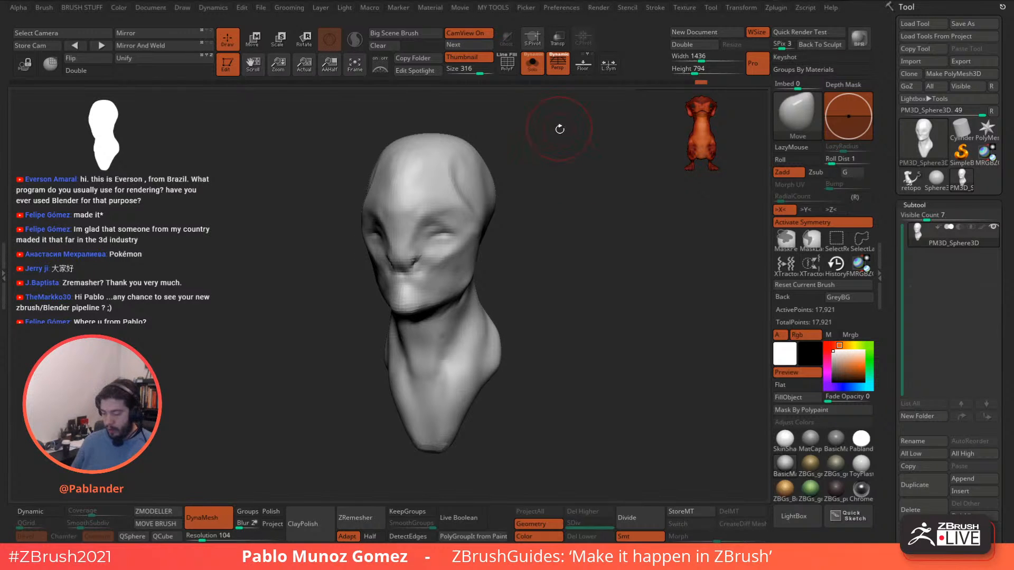
pyautogui.press('2')
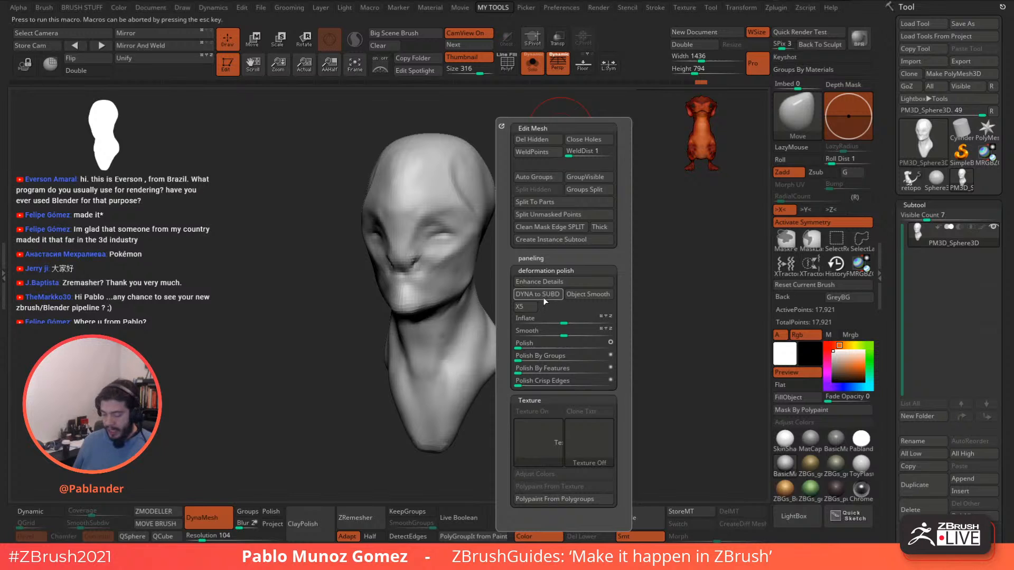
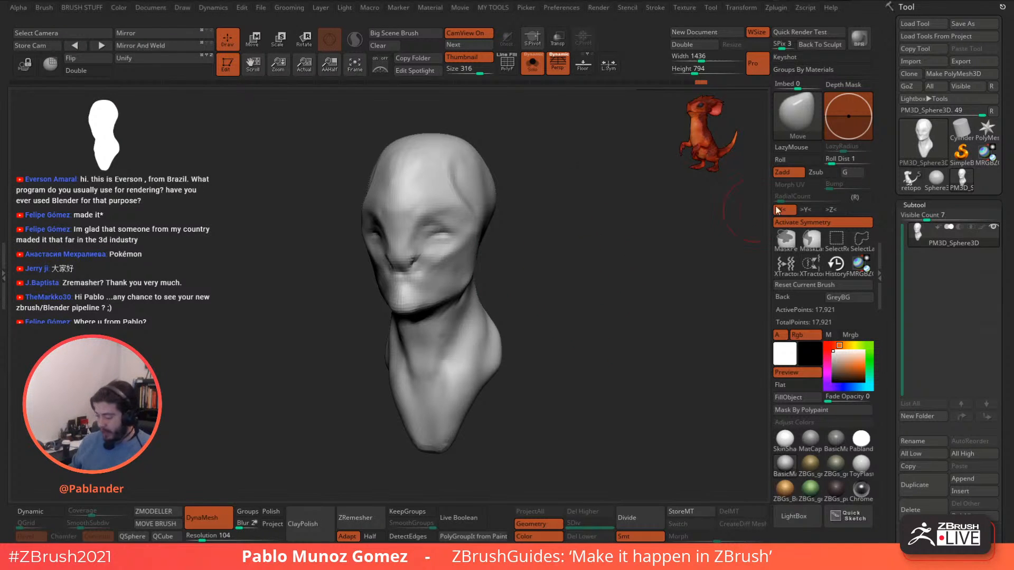
# Duplicate the bust subtool and run the DYNA to SUBD macro on the copy.
pyautogui.click(918, 482)
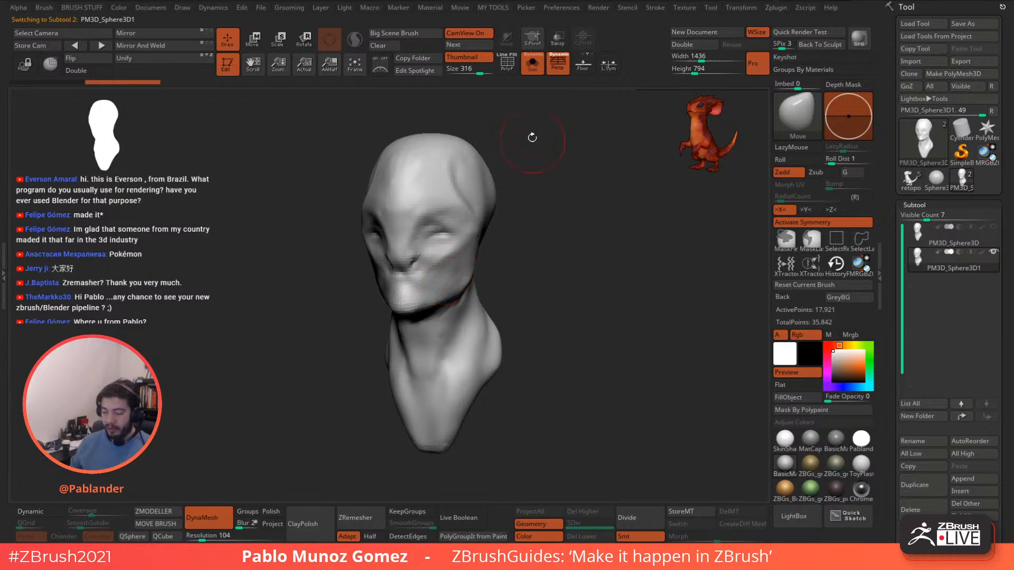
pyautogui.press('1')
pyautogui.press('2')
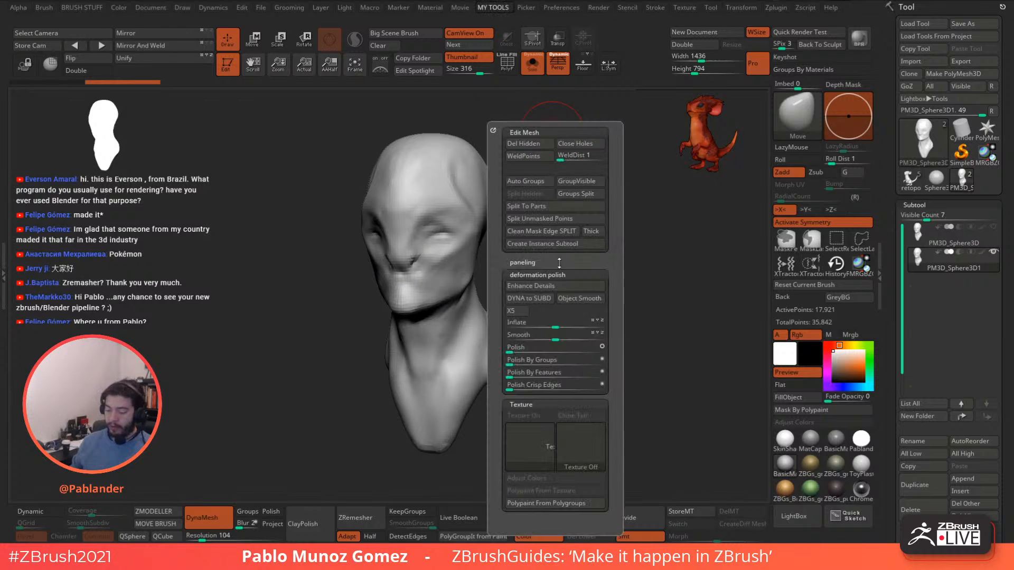
pyautogui.click(531, 299)
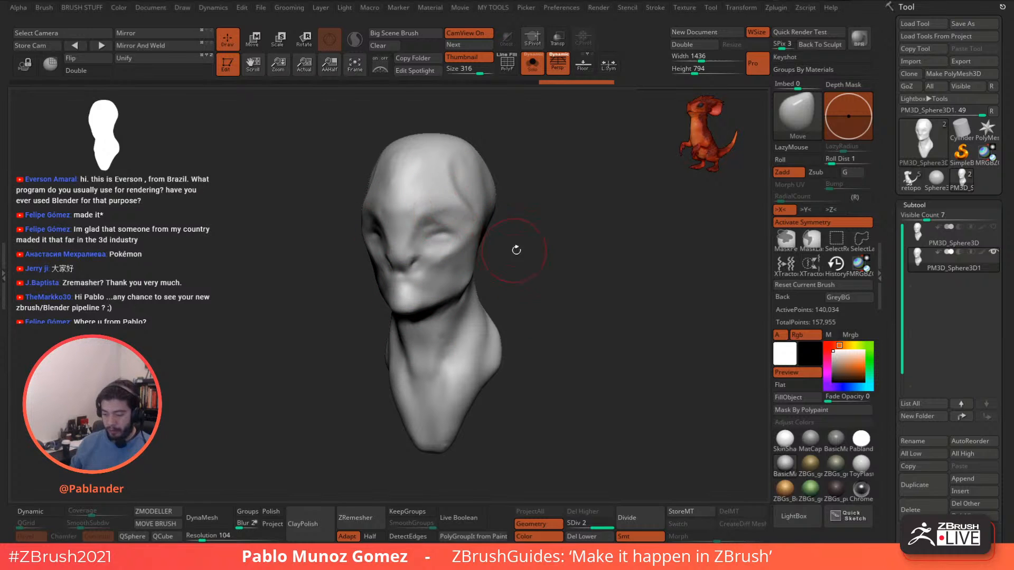
# Switch the copy to subdivision level 1 and examine its topology in wireframe display.
pyautogui.click(583, 523)
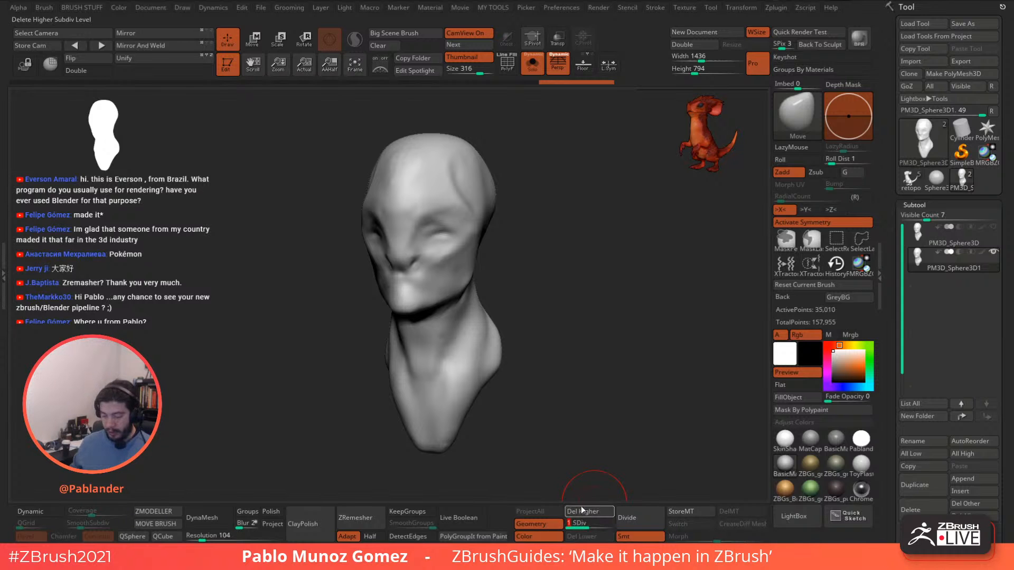
pyautogui.click(507, 62)
pyautogui.scroll(3, 515, 270)
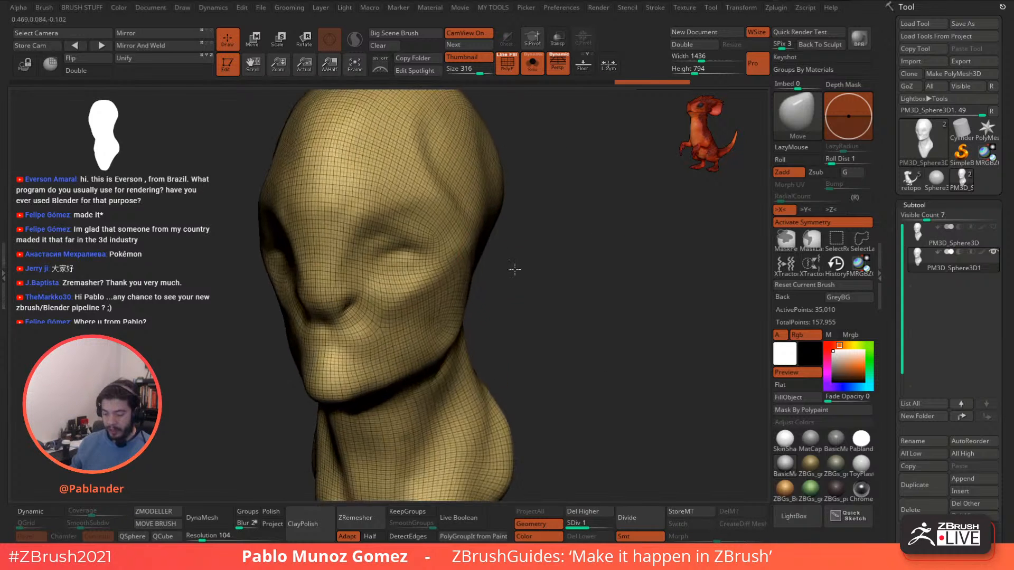
pyautogui.moveTo(514, 269); pyautogui.dragTo(628, 271)
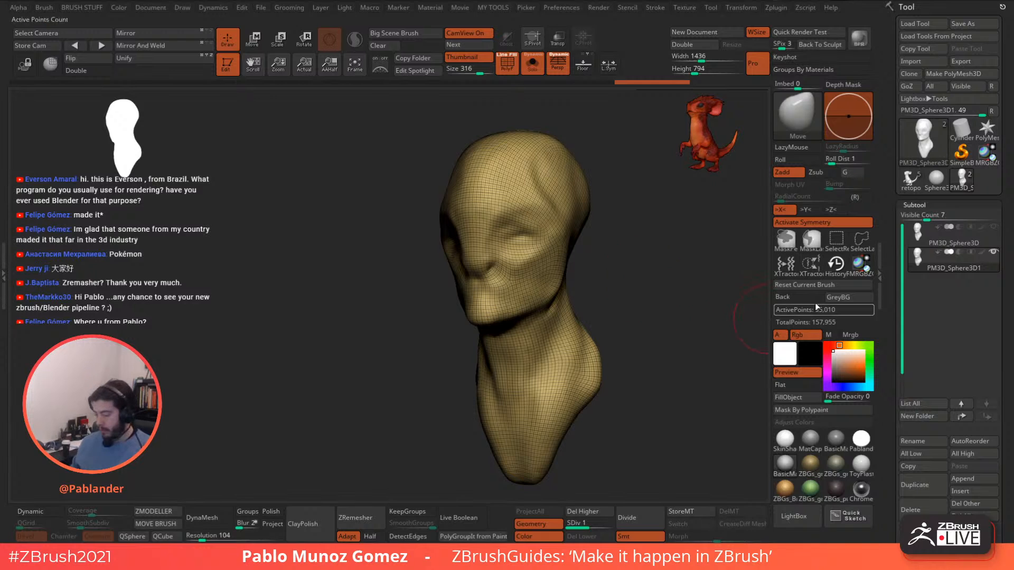
# Show the original DynaMesh bust beside the subdivided copy to compare their wireframes, and reselect the copy.
pyautogui.click(985, 241)
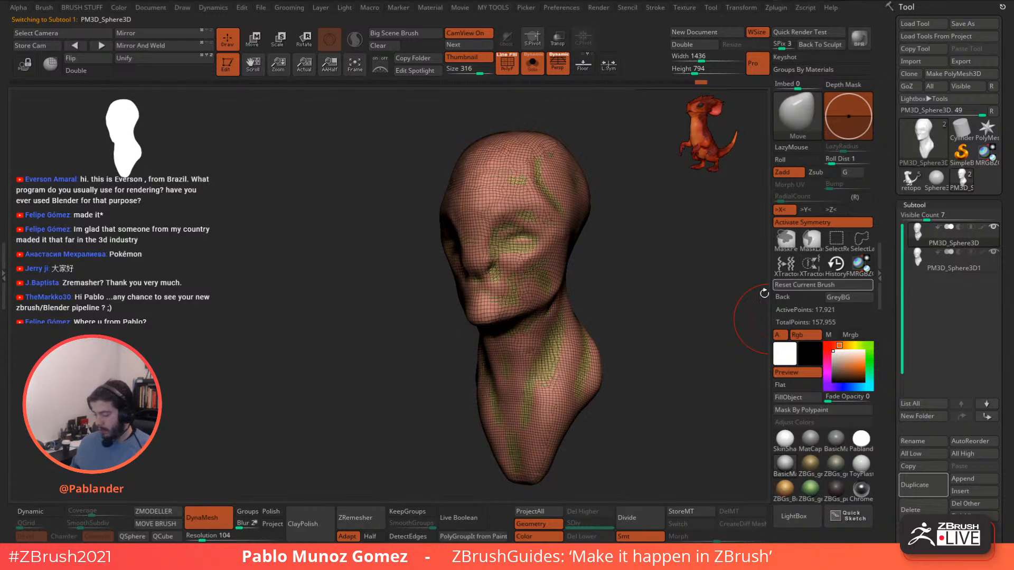
pyautogui.moveTo(690, 290); pyautogui.dragTo(510, 323)
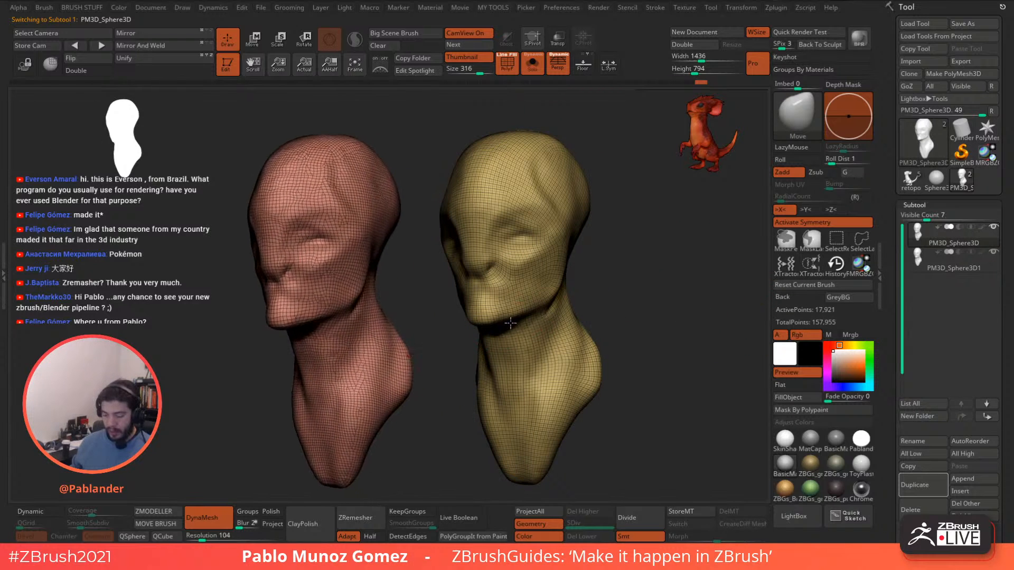
pyautogui.moveTo(618, 288); pyautogui.dragTo(575, 347)
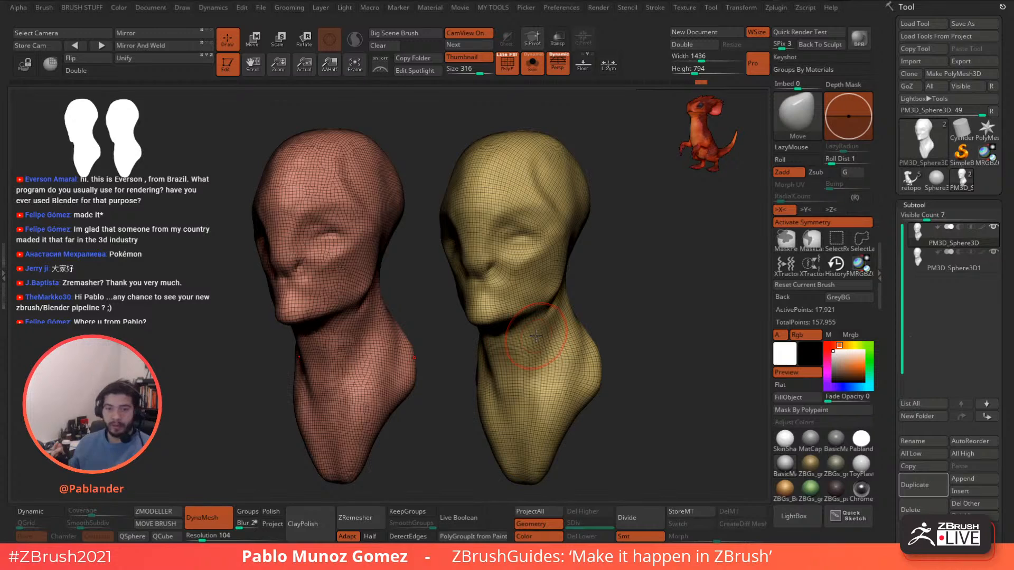
pyautogui.click(955, 260)
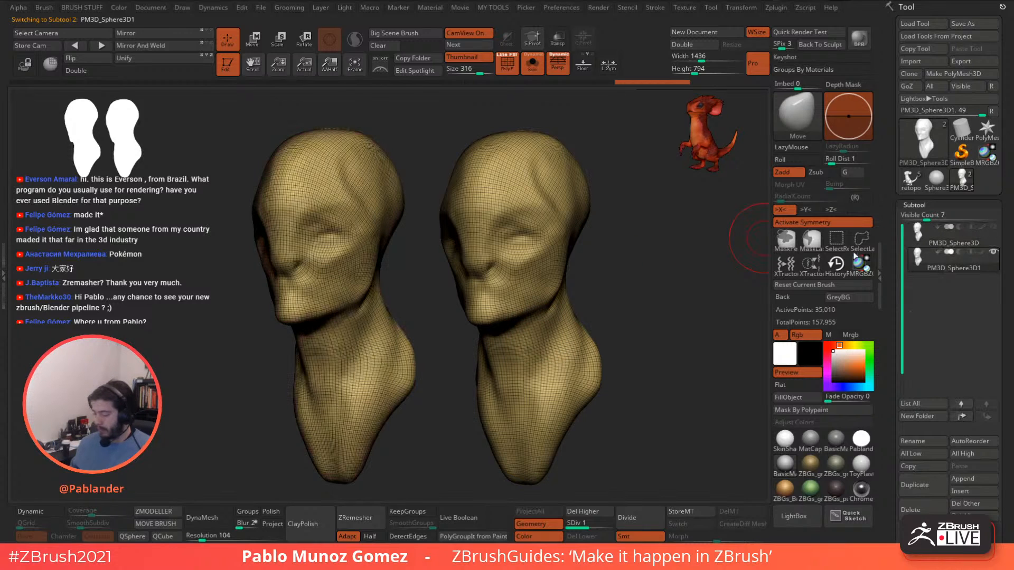
# Hide the original DynaMesh bust so only the subdivided copy shows, and turn off the wireframe display.
pyautogui.press('ctrl')
pyautogui.press('ctrl')
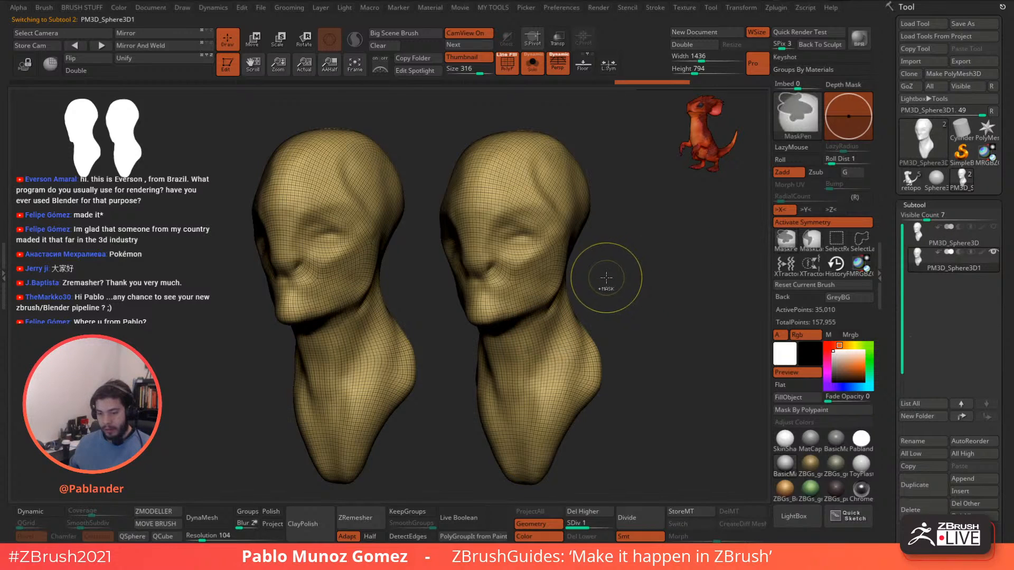
pyautogui.keyDown('ctrl'); pyautogui.keyDown('shift'); pyautogui.click(597, 277); pyautogui.keyUp('shift'); pyautogui.keyUp('ctrl')
pyautogui.moveTo(593, 276)
pyautogui.mouseDown()
pyautogui.moveTo(502, 245)
pyautogui.moveTo(583, 248)
pyautogui.mouseUp()
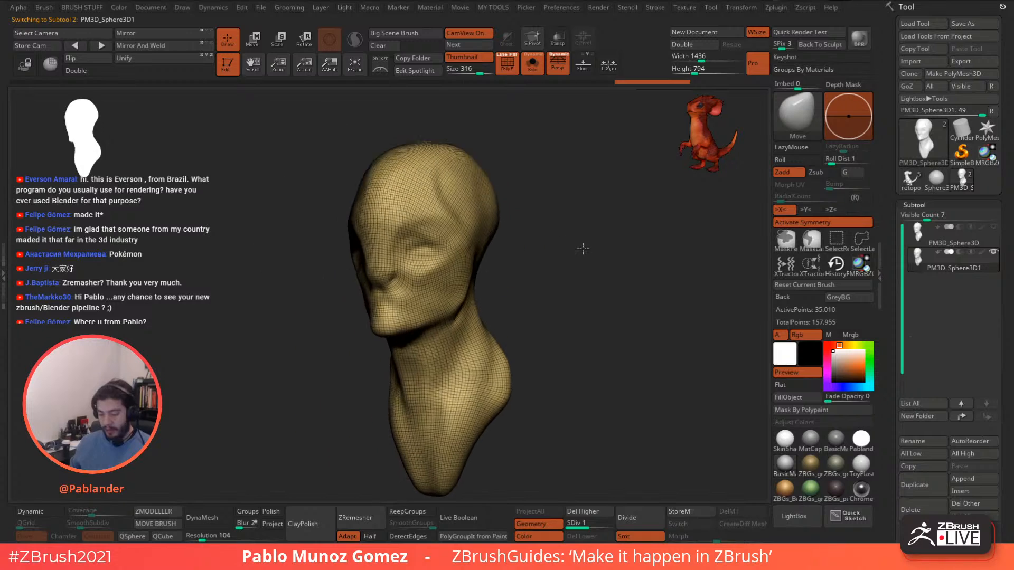
pyautogui.click(523, 79)
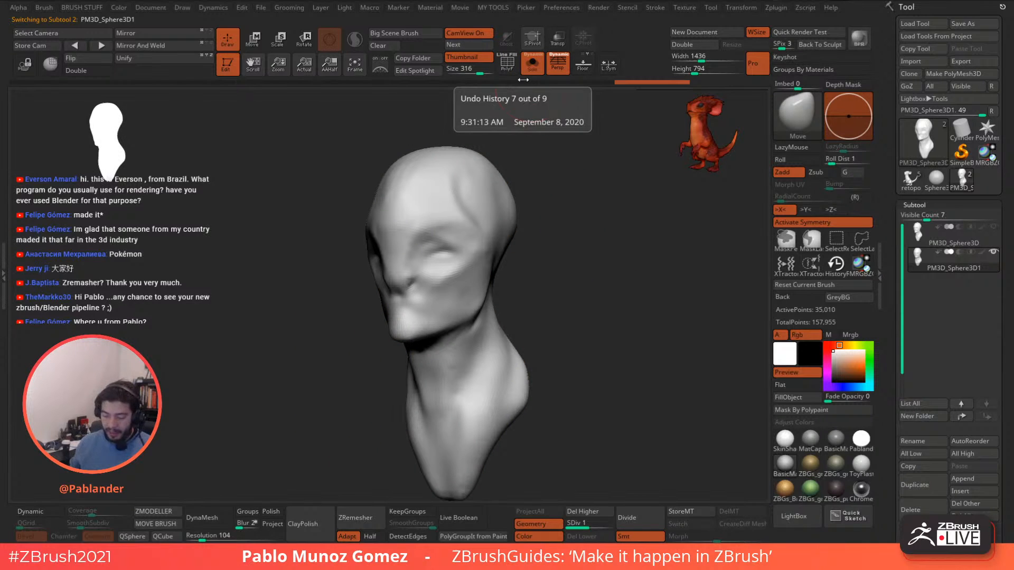
# Raise the copy to subdivision level 2 and rework the cheek and outer brow with the Standard brush and smoothing.
pyautogui.moveTo(607, 221); pyautogui.dragTo(543, 214)
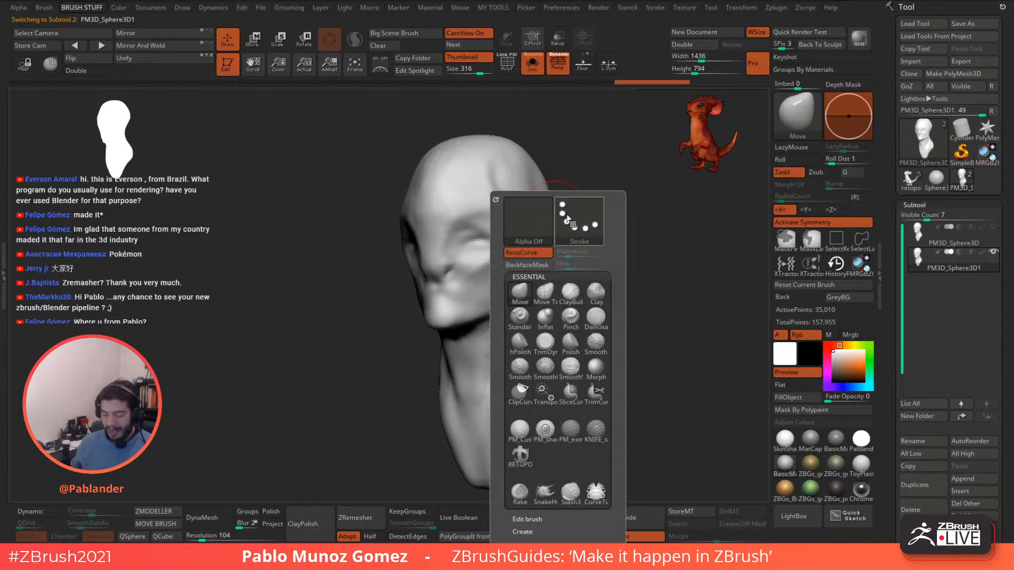
pyautogui.press('space')
pyautogui.click(520, 315)
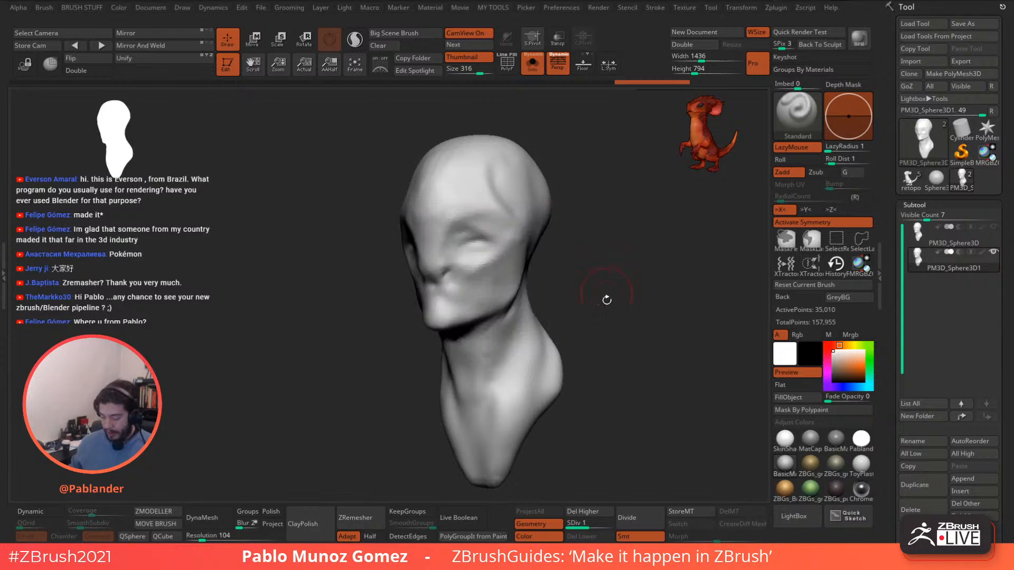
pyautogui.moveTo(600, 524); pyautogui.dragTo(602, 524)
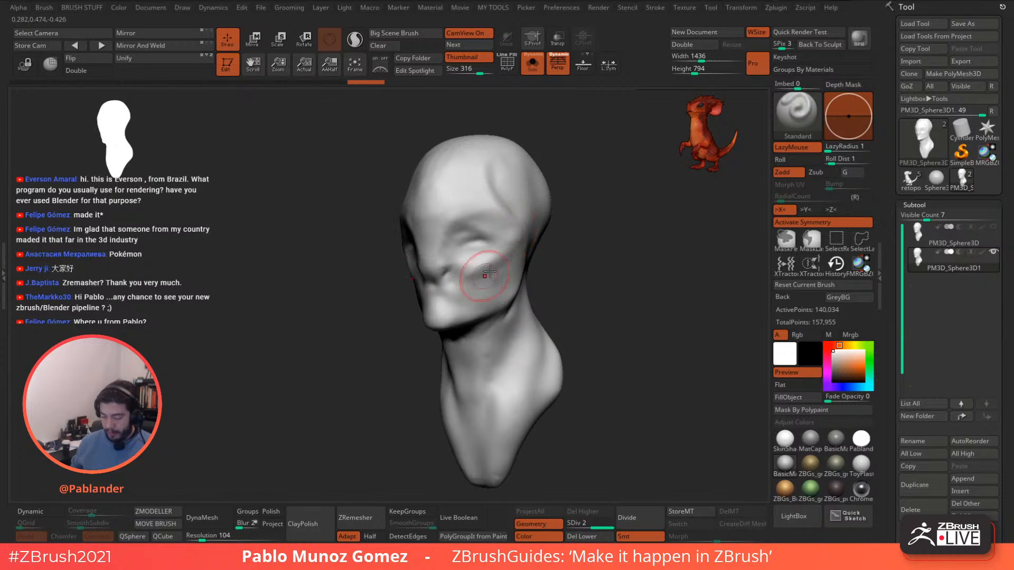
pyautogui.moveTo(512, 251); pyautogui.dragTo(453, 295)
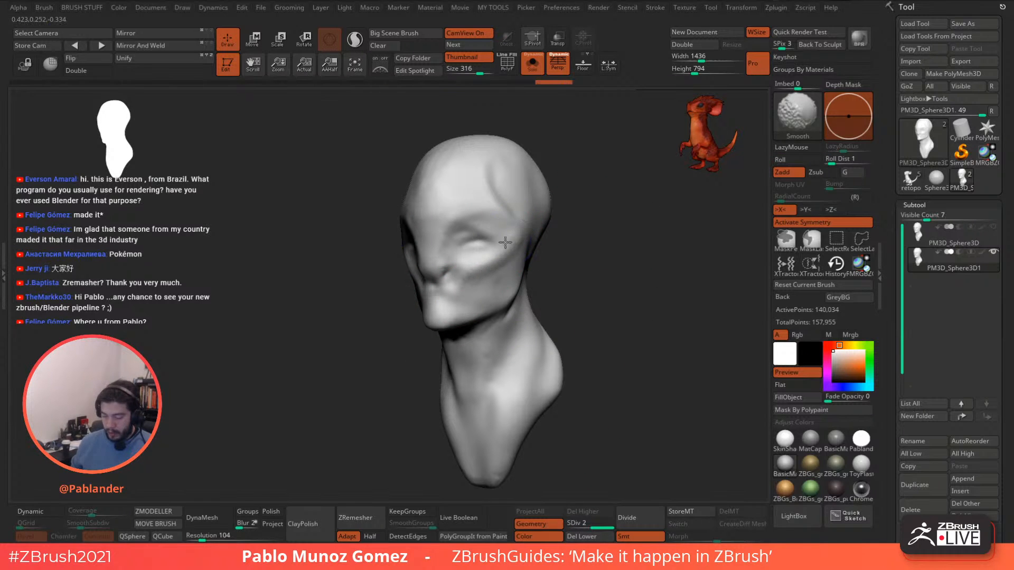
pyautogui.moveTo(502, 229); pyautogui.dragTo(471, 234)
# Build up the temples, brow and mouth area with the Clay brush, smoothing the strokes.
pyautogui.press('b')
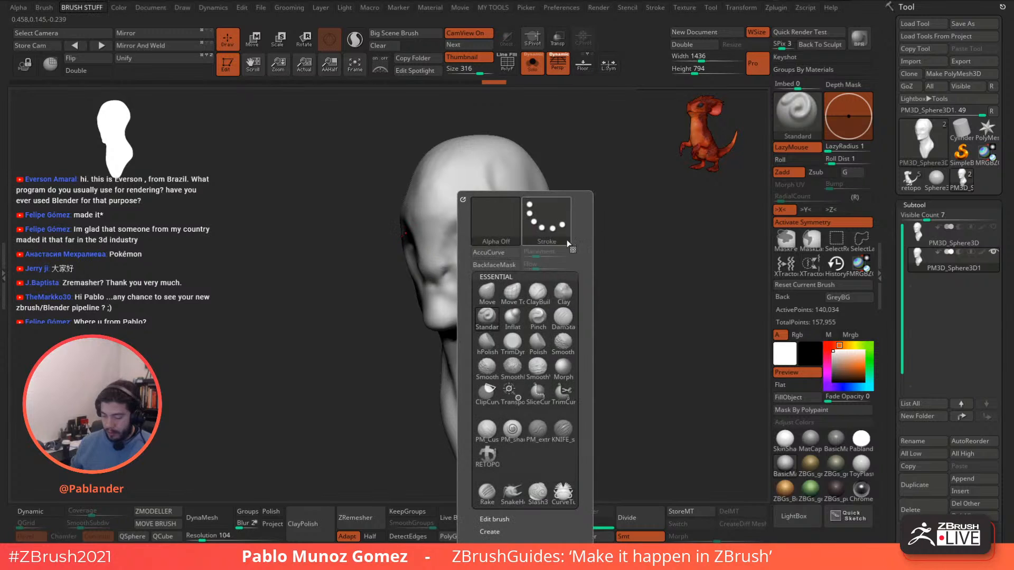
pyautogui.press('c')
pyautogui.press('l')
pyautogui.moveTo(520, 204)
pyautogui.mouseDown()
pyautogui.moveTo(478, 221)
pyautogui.moveTo(490, 246)
pyautogui.moveTo(461, 215)
pyautogui.moveTo(446, 228)
pyautogui.moveTo(429, 220)
pyautogui.moveTo(427, 194)
pyautogui.mouseUp()
pyautogui.moveTo(428, 195)
pyautogui.keyDown('shift'); pyautogui.mouseDown()
pyautogui.moveTo(433, 283)
pyautogui.moveTo(436, 207)
pyautogui.moveTo(453, 265)
pyautogui.moveTo(434, 294)
pyautogui.moveTo(463, 295)
pyautogui.moveTo(452, 301)
pyautogui.moveTo(510, 251)
pyautogui.moveTo(489, 264)
pyautogui.moveTo(519, 225)
pyautogui.moveTo(510, 251)
pyautogui.moveTo(511, 220)
pyautogui.moveTo(496, 203)
pyautogui.moveTo(510, 230)
pyautogui.mouseUp(); pyautogui.keyUp('shift')
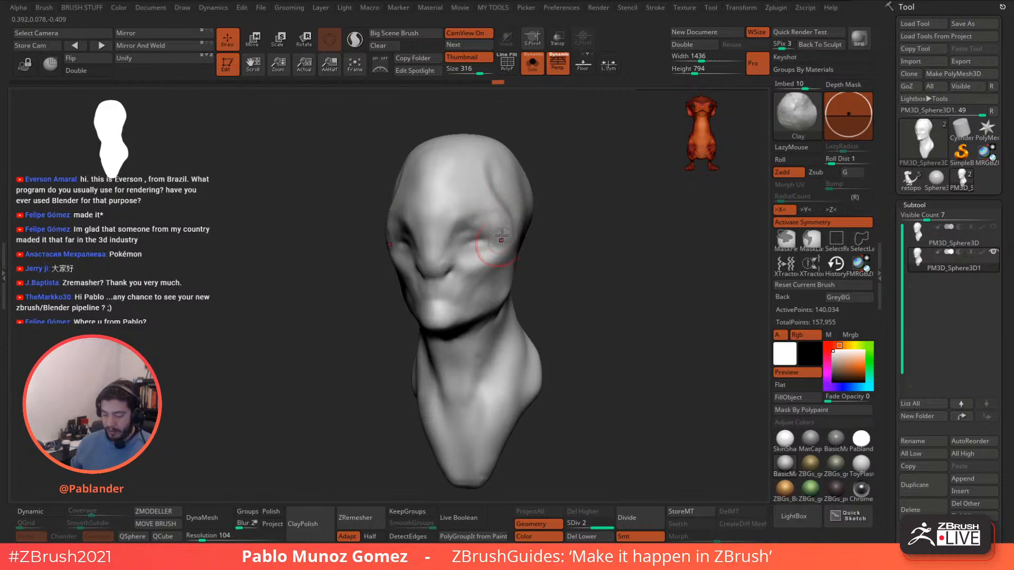
pyautogui.press('shift')
pyautogui.moveTo(479, 222)
pyautogui.keyDown('shift'); pyautogui.mouseDown()
pyautogui.moveTo(502, 217)
pyautogui.moveTo(508, 259)
pyautogui.moveTo(465, 316)
pyautogui.moveTo(436, 320)
pyautogui.moveTo(447, 317)
pyautogui.mouseUp(); pyautogui.keyUp('shift')
pyautogui.keyDown('shift'); pyautogui.moveTo(446, 317); pyautogui.dragTo(458, 313); pyautogui.keyUp('shift')
# Refine the cheek, the corner of the jaw and the side of the neck with Clay and smoothing strokes.
pyautogui.moveTo(520, 291); pyautogui.dragTo(480, 287, button='right')
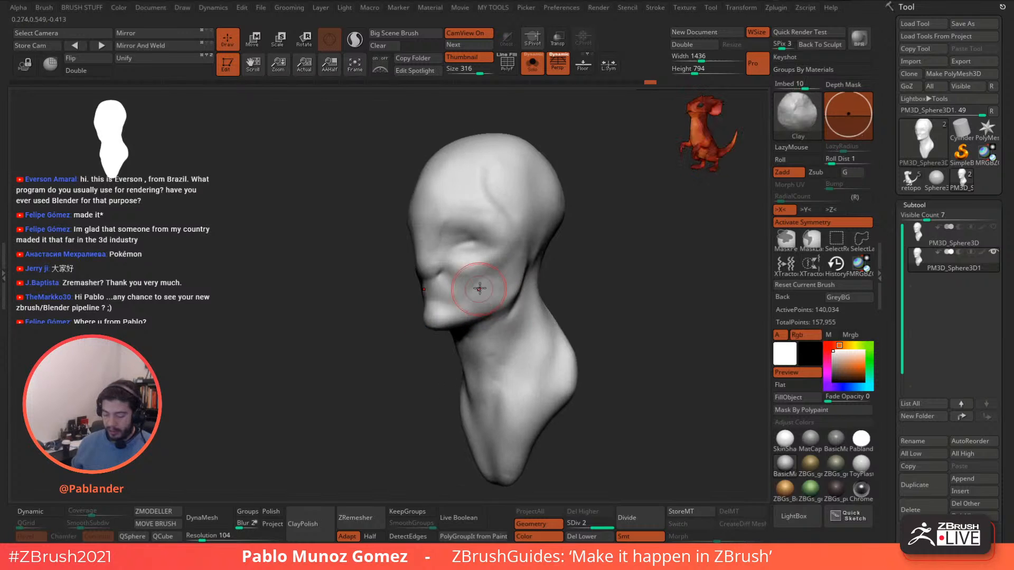
pyautogui.keyDown('shift'); pyautogui.moveTo(470, 299); pyautogui.dragTo(449, 316); pyautogui.keyUp('shift')
pyautogui.moveTo(528, 302); pyautogui.dragTo(512, 311, button='right')
pyautogui.moveTo(512, 310)
pyautogui.mouseDown()
pyautogui.moveTo(466, 345)
pyautogui.moveTo(483, 393)
pyautogui.moveTo(469, 365)
pyautogui.moveTo(477, 386)
pyautogui.moveTo(476, 362)
pyautogui.moveTo(515, 313)
pyautogui.mouseUp()
pyautogui.keyDown('shift'); pyautogui.moveTo(534, 246); pyautogui.dragTo(522, 296); pyautogui.keyUp('shift')
pyautogui.moveTo(521, 296); pyautogui.dragTo(539, 295, button='right')
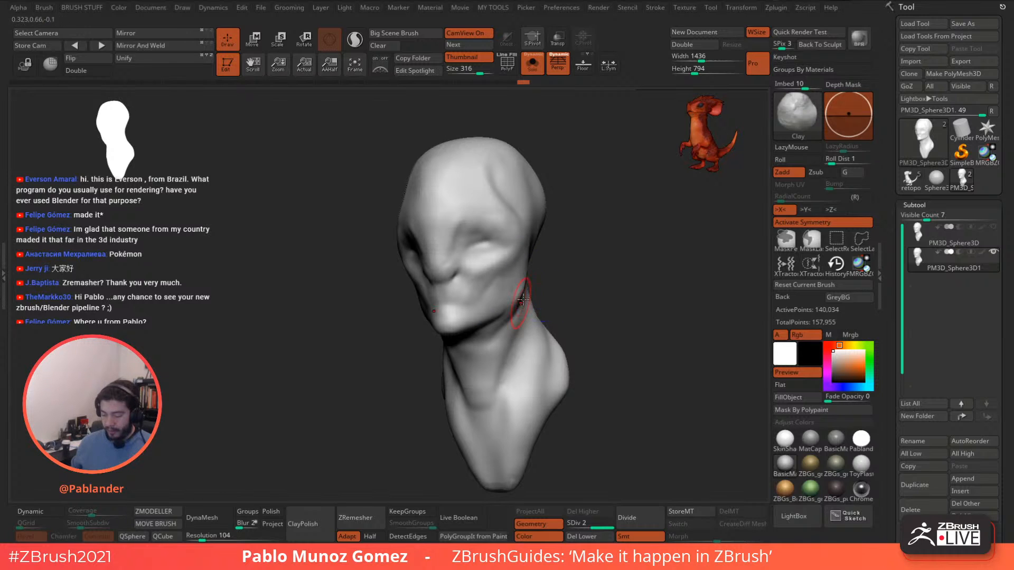
# Drop the copy to subdivision level 1 and delete the higher level.
pyautogui.moveTo(539, 252); pyautogui.dragTo(561, 236, button='right')
pyautogui.hotkey('shift', 'd')
pyautogui.click(592, 512)
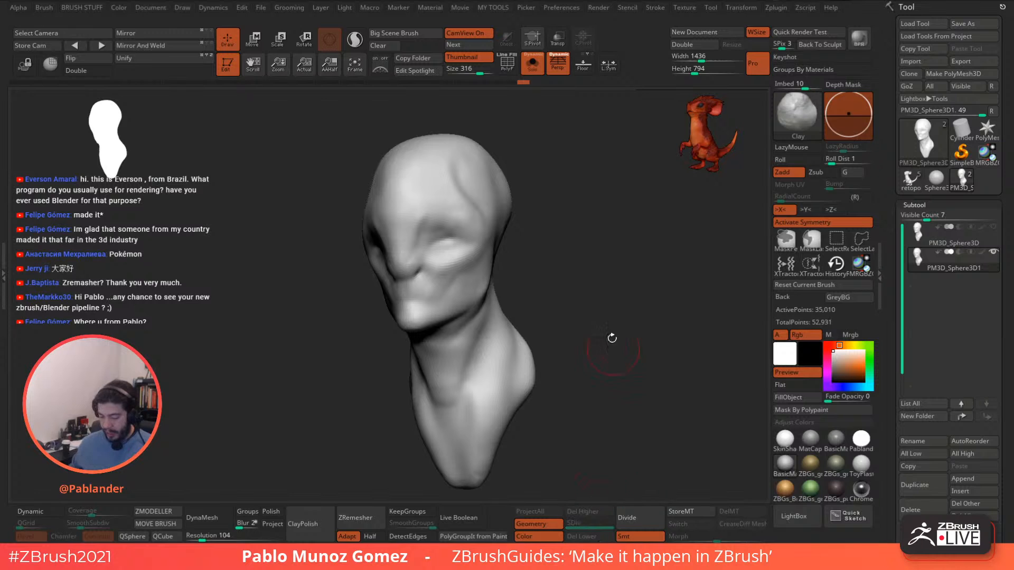
# Build a large bulging crest on the forehead with the Clay brush and smooth it into the skull.
pyautogui.moveTo(546, 251); pyautogui.dragTo(574, 248)
pyautogui.moveTo(504, 189); pyautogui.dragTo(544, 196, button='right')
pyautogui.rightClick(525, 193)
pyautogui.moveTo(427, 224)
pyautogui.mouseDown()
pyautogui.moveTo(407, 238)
pyautogui.moveTo(425, 208)
pyautogui.mouseUp()
pyautogui.moveTo(412, 242)
pyautogui.keyDown('shift'); pyautogui.mouseDown()
pyautogui.moveTo(417, 256)
pyautogui.moveTo(437, 199)
pyautogui.mouseUp(); pyautogui.keyUp('shift')
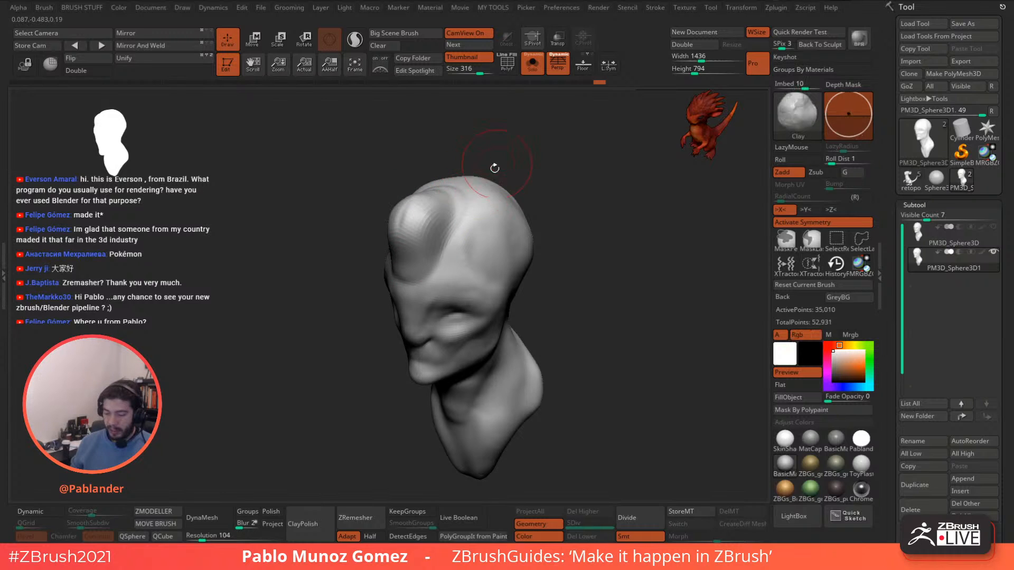
pyautogui.moveTo(543, 194)
pyautogui.mouseDown(button='right')
pyautogui.moveTo(546, 163)
pyautogui.moveTo(501, 177)
pyautogui.mouseUp(button='right')
pyautogui.moveTo(461, 227)
pyautogui.mouseDown()
pyautogui.moveTo(473, 215)
pyautogui.moveTo(453, 220)
pyautogui.moveTo(442, 243)
pyautogui.mouseUp()
# Activate Sculptris Pro and carve creases from the forehead around the eye with the DamStandard brush, checking the tessellation in wireframe.
pyautogui.click(356, 42)
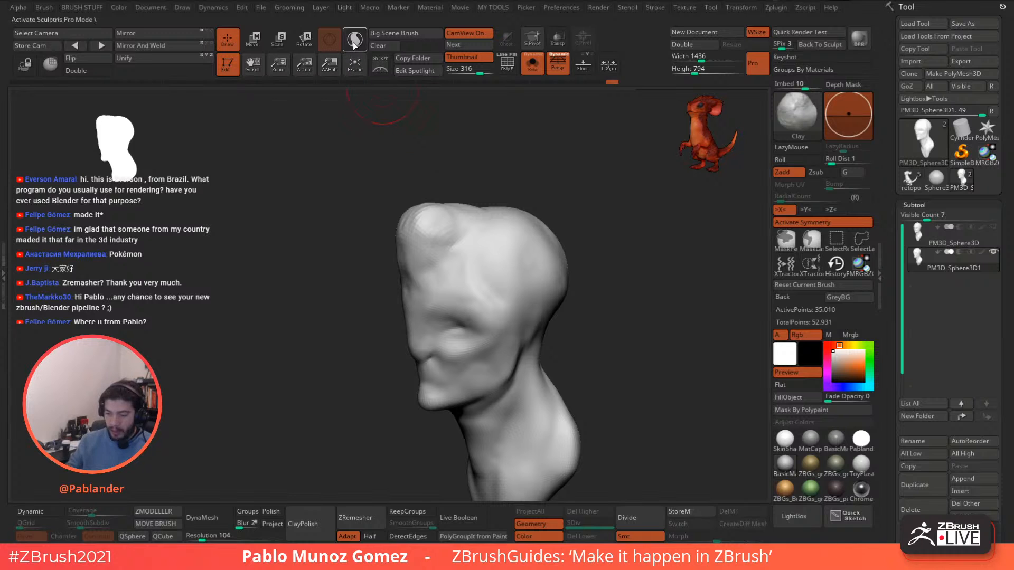
pyautogui.press('b')
pyautogui.click(589, 305)
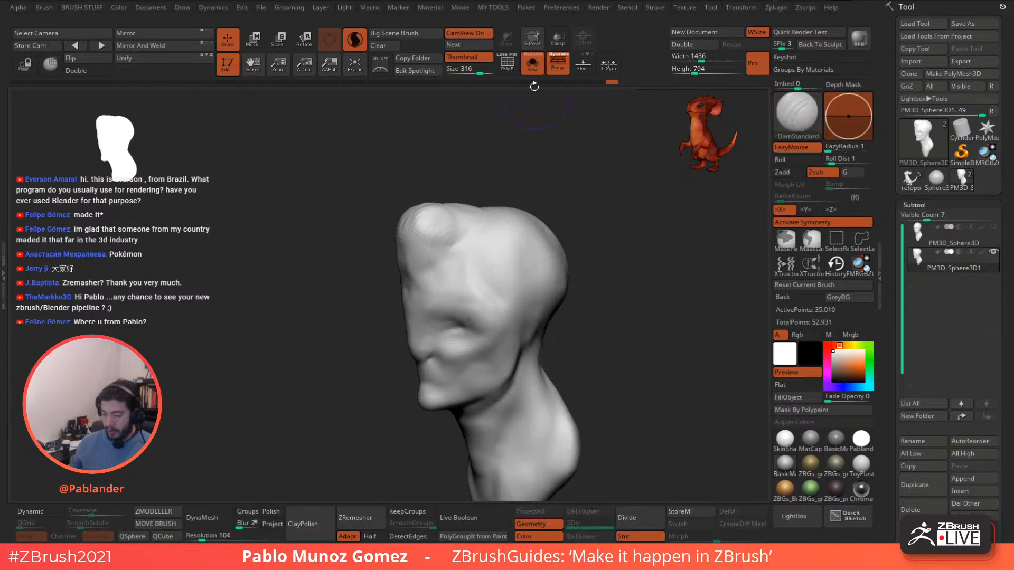
pyautogui.hotkey('shift', 'f')
pyautogui.moveTo(528, 237); pyautogui.dragTo(548, 215, button='right')
pyautogui.press('space')
pyautogui.moveTo(416, 280); pyautogui.dragTo(481, 185, button='right')
pyautogui.moveTo(467, 190)
pyautogui.mouseDown()
pyautogui.moveTo(459, 222)
pyautogui.moveTo(478, 280)
pyautogui.mouseUp()
pyautogui.press('space')
pyautogui.moveTo(528, 158); pyautogui.dragTo(507, 163, button='right')
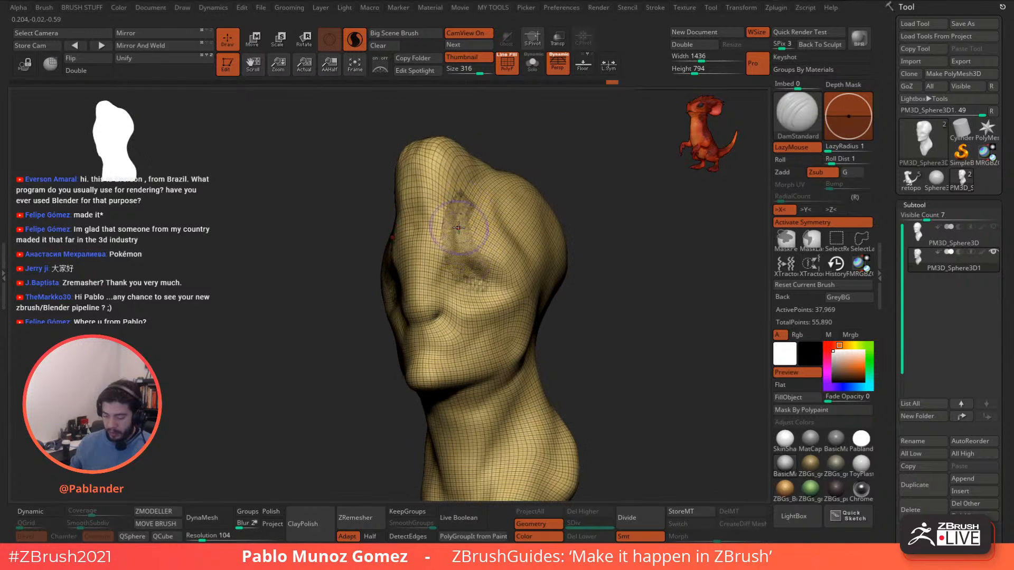
pyautogui.moveTo(448, 211); pyautogui.dragTo(501, 286)
pyautogui.hotkey('shift', 'f')
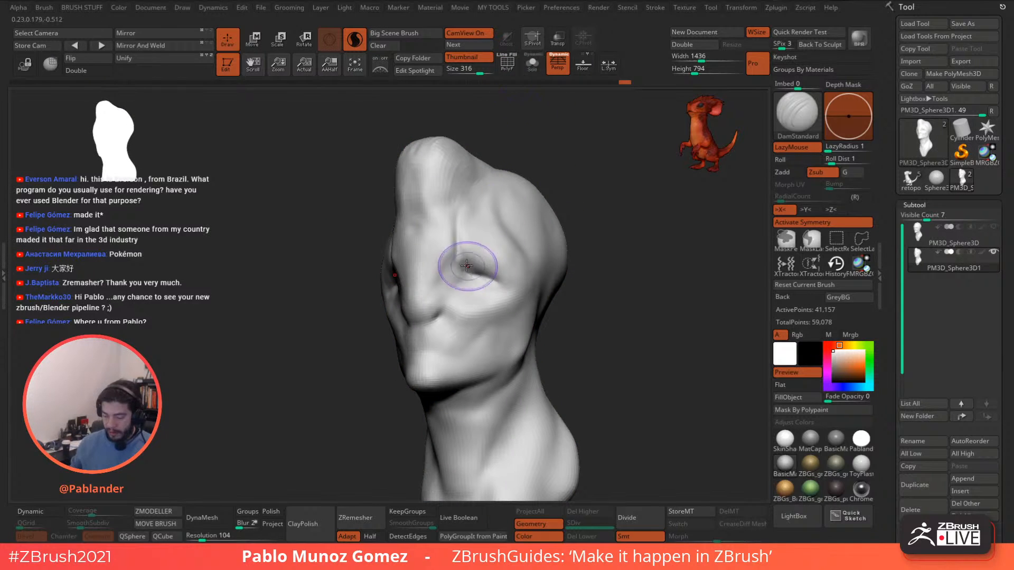
# Carve DamStandard creases down the side of the nose and mouth and along the neck, softening them by smoothing.
pyautogui.moveTo(464, 222)
pyautogui.mouseDown()
pyautogui.moveTo(464, 276)
pyautogui.moveTo(431, 295)
pyautogui.moveTo(454, 232)
pyautogui.moveTo(422, 296)
pyautogui.moveTo(482, 239)
pyautogui.moveTo(464, 276)
pyautogui.moveTo(489, 275)
pyautogui.moveTo(480, 287)
pyautogui.moveTo(462, 285)
pyautogui.moveTo(496, 277)
pyautogui.moveTo(488, 272)
pyautogui.moveTo(499, 279)
pyautogui.moveTo(460, 362)
pyautogui.mouseUp()
pyautogui.moveTo(507, 321)
pyautogui.keyDown('shift'); pyautogui.mouseDown()
pyautogui.moveTo(479, 339)
pyautogui.moveTo(502, 320)
pyautogui.mouseUp(); pyautogui.keyUp('shift')
pyautogui.moveTo(523, 359); pyautogui.dragTo(477, 443)
pyautogui.moveTo(507, 376)
pyautogui.mouseDown()
pyautogui.moveTo(464, 404)
pyautogui.moveTo(495, 437)
pyautogui.mouseUp()
pyautogui.keyDown('shift'); pyautogui.moveTo(490, 392); pyautogui.dragTo(471, 412); pyautogui.keyUp('shift')
# Check the tessellated mesh in wireframe, and run the DYNA to SUBD macro to rebuild it with two subdivision levels.
pyautogui.moveTo(566, 304); pyautogui.dragTo(531, 294, button='right')
pyautogui.click(508, 64)
pyautogui.moveTo(509, 225); pyautogui.dragTo(513, 258, button='right')
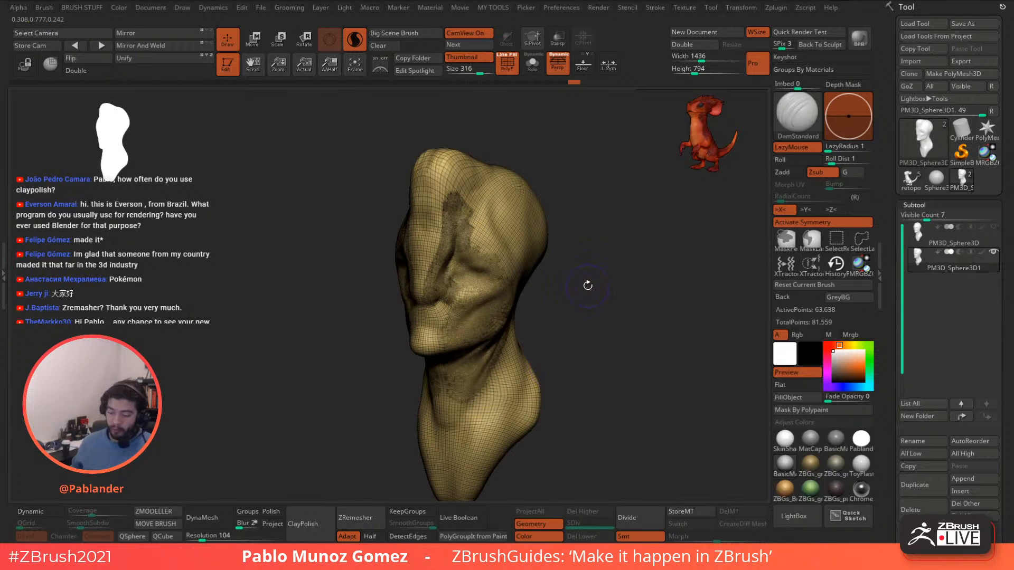
pyautogui.hotkey('shift', 'f')
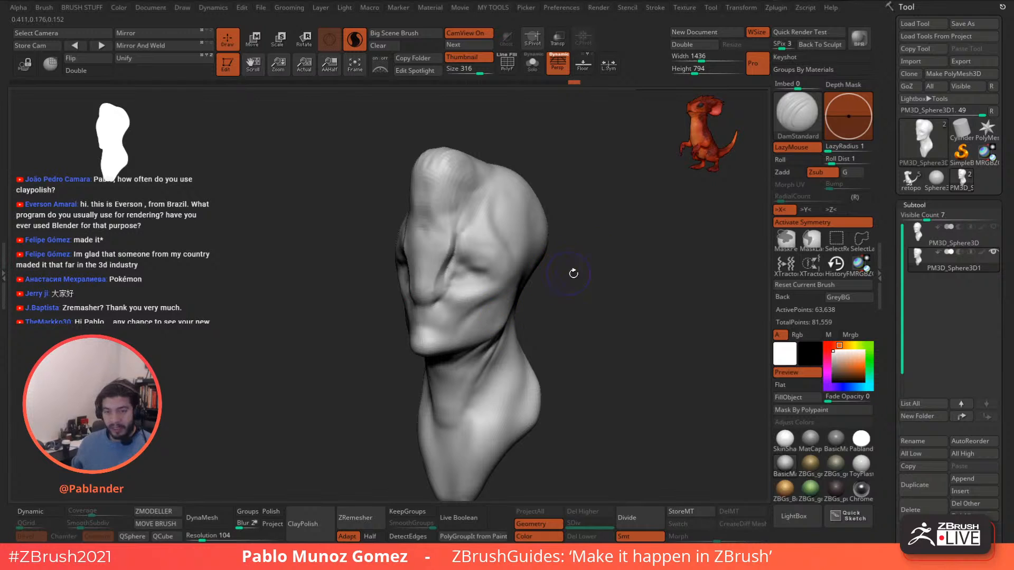
pyautogui.keyDown('alt'); pyautogui.moveTo(572, 271); pyautogui.dragTo(553, 264, button='right'); pyautogui.keyUp('alt')
pyautogui.press('1')
pyautogui.click(549, 319)
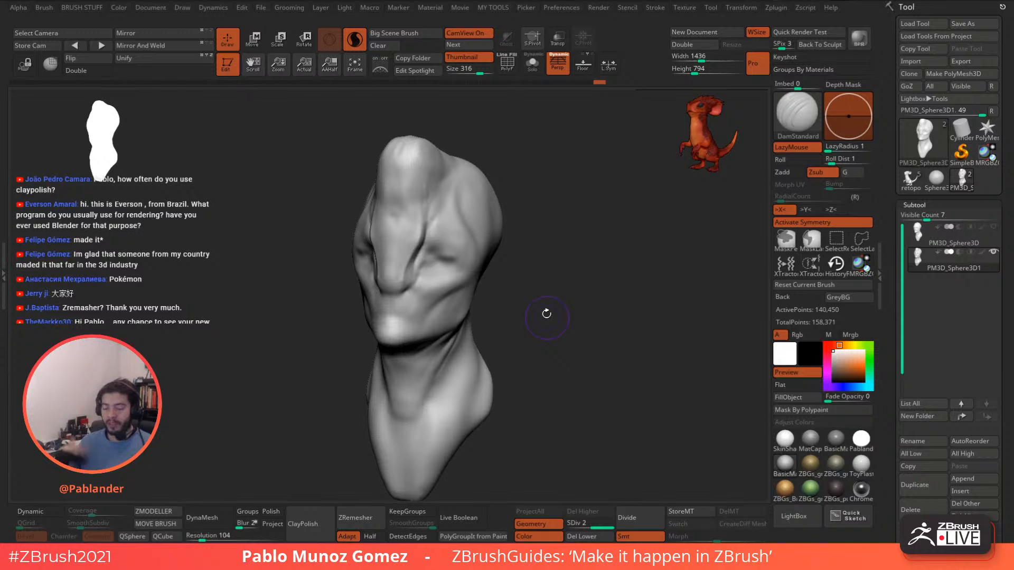
# Inspect the rebuilt topology in wireframe, switch to subdivision level 1 and delete the higher level.
pyautogui.click(507, 63)
pyautogui.moveTo(559, 241); pyautogui.dragTo(600, 337)
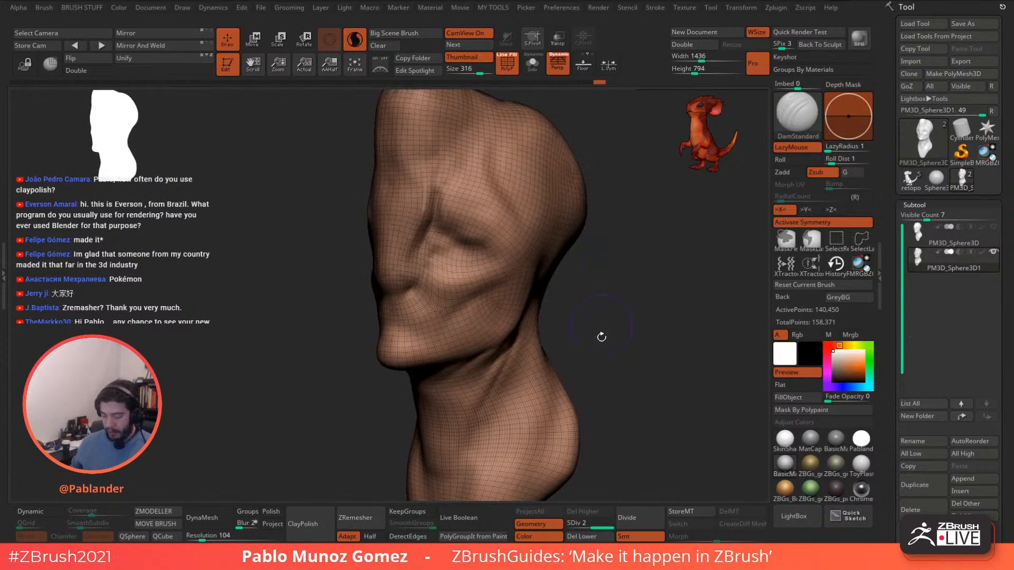
pyautogui.click(575, 524)
pyautogui.click(573, 511)
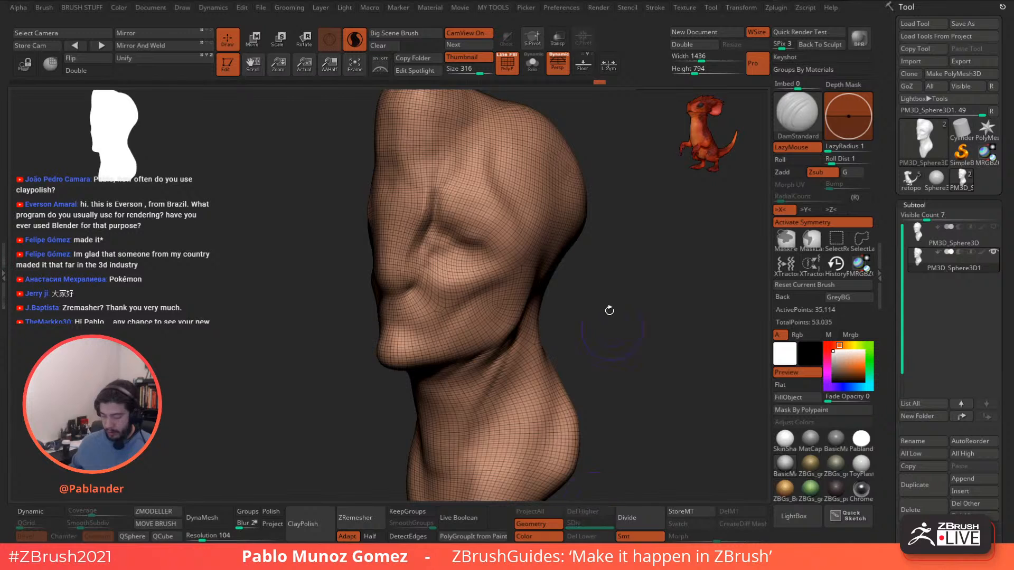
pyautogui.click(506, 64)
# Try adding Clay strokes with Sculptris Pro on the forehead, around the eye and on the temple, and display the wireframe.
pyautogui.moveTo(565, 199)
pyautogui.mouseDown(button='right')
pyautogui.moveTo(608, 201)
pyautogui.moveTo(568, 203)
pyautogui.mouseUp(button='right')
pyautogui.keyDown('ctrl'); pyautogui.moveTo(567, 203); pyautogui.dragTo(546, 213, button='right'); pyautogui.keyUp('ctrl')
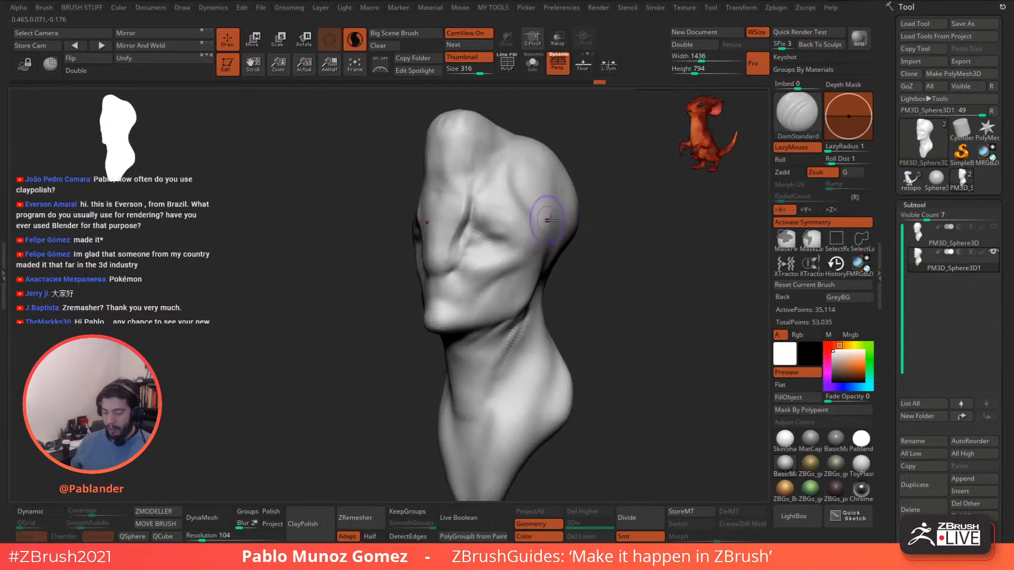
pyautogui.press('b')
pyautogui.click(631, 292)
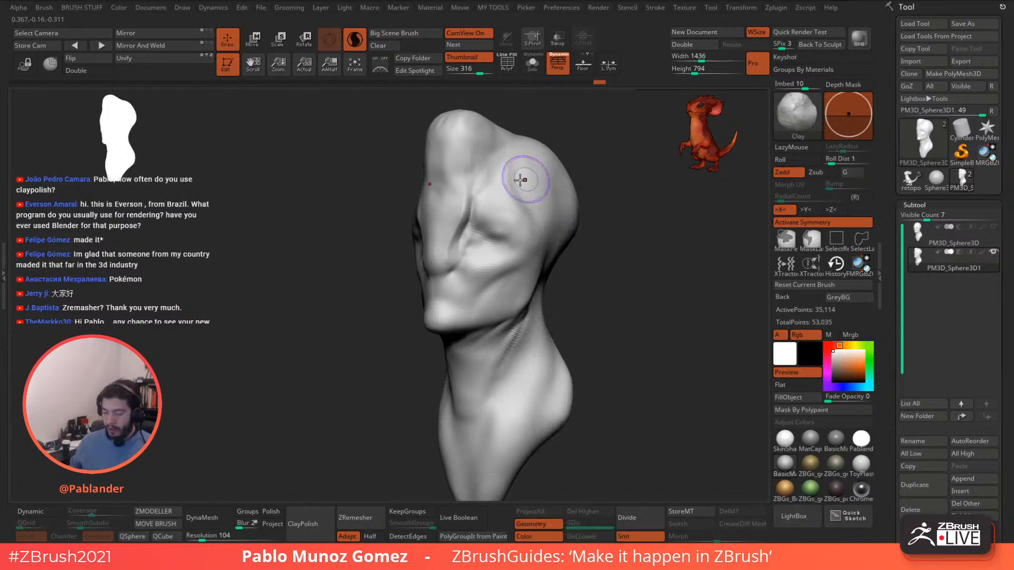
pyautogui.moveTo(457, 197)
pyautogui.mouseDown()
pyautogui.moveTo(455, 210)
pyautogui.moveTo(438, 195)
pyautogui.moveTo(438, 243)
pyautogui.mouseUp()
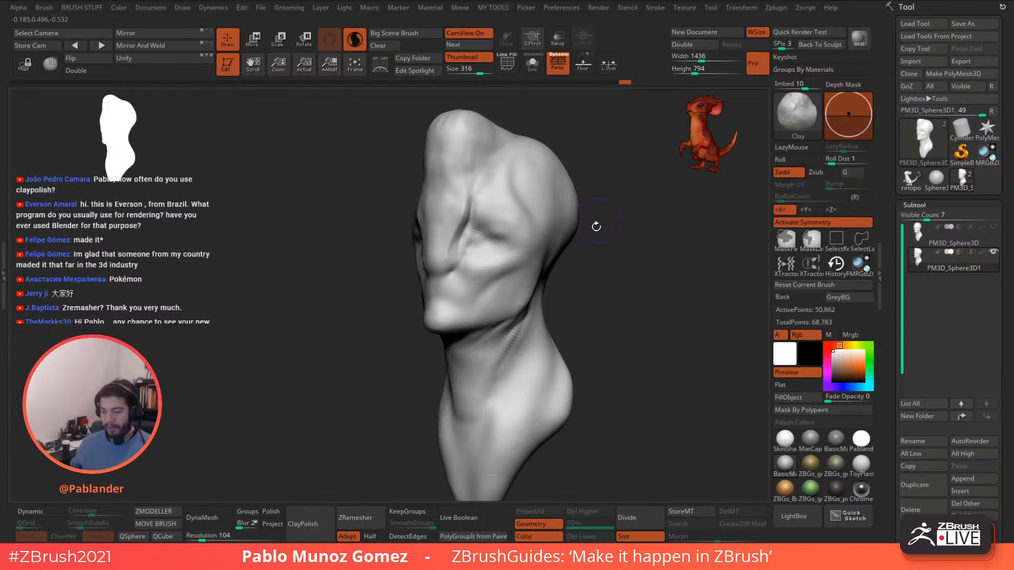
pyautogui.moveTo(368, 375); pyautogui.dragTo(343, 372)
pyautogui.moveTo(408, 170)
pyautogui.mouseDown()
pyautogui.moveTo(419, 185)
pyautogui.moveTo(410, 204)
pyautogui.moveTo(416, 195)
pyautogui.mouseUp()
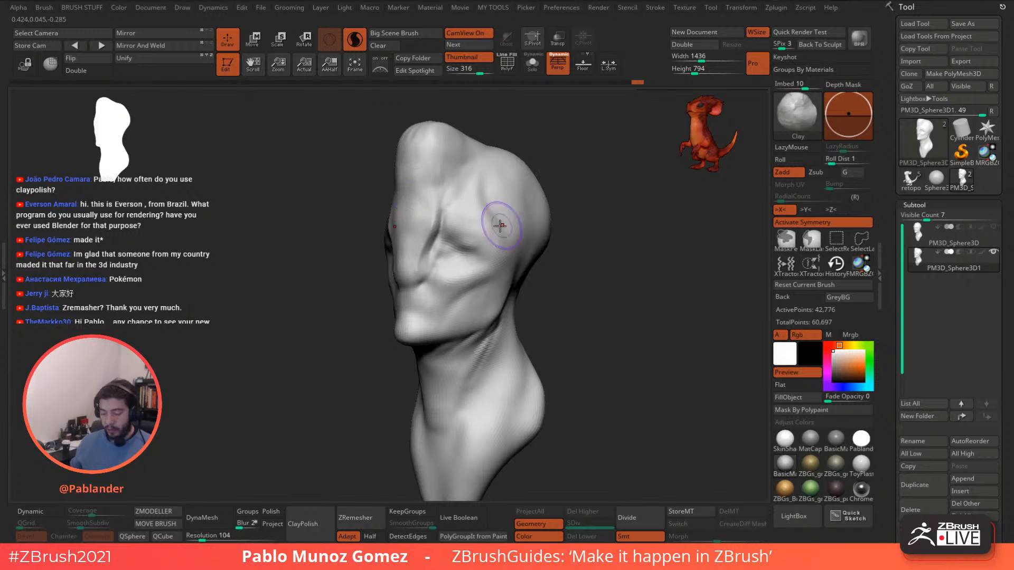
pyautogui.moveTo(455, 223)
pyautogui.mouseDown()
pyautogui.moveTo(446, 238)
pyautogui.moveTo(464, 201)
pyautogui.moveTo(488, 259)
pyautogui.mouseUp()
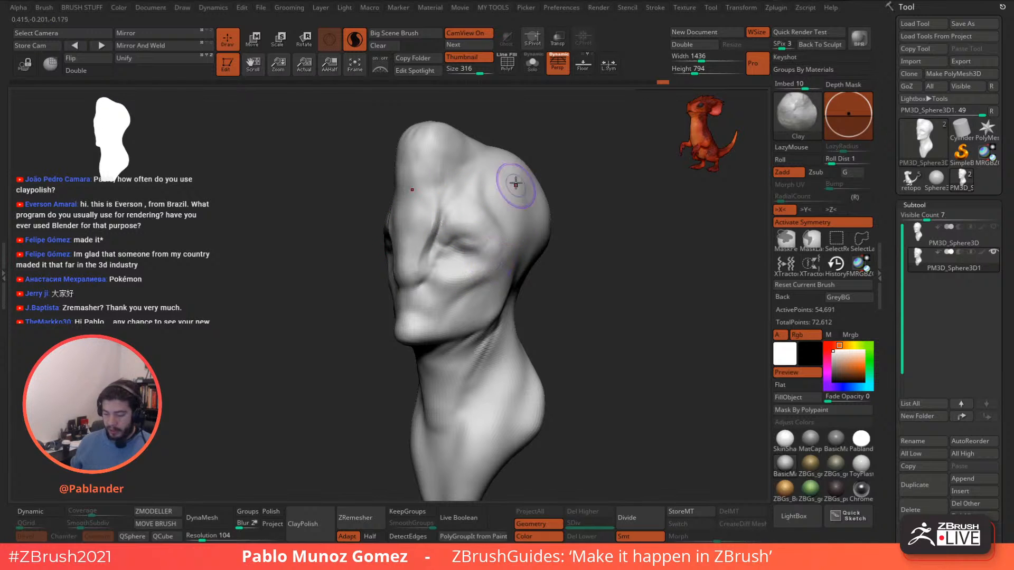
pyautogui.moveTo(516, 215); pyautogui.dragTo(512, 212)
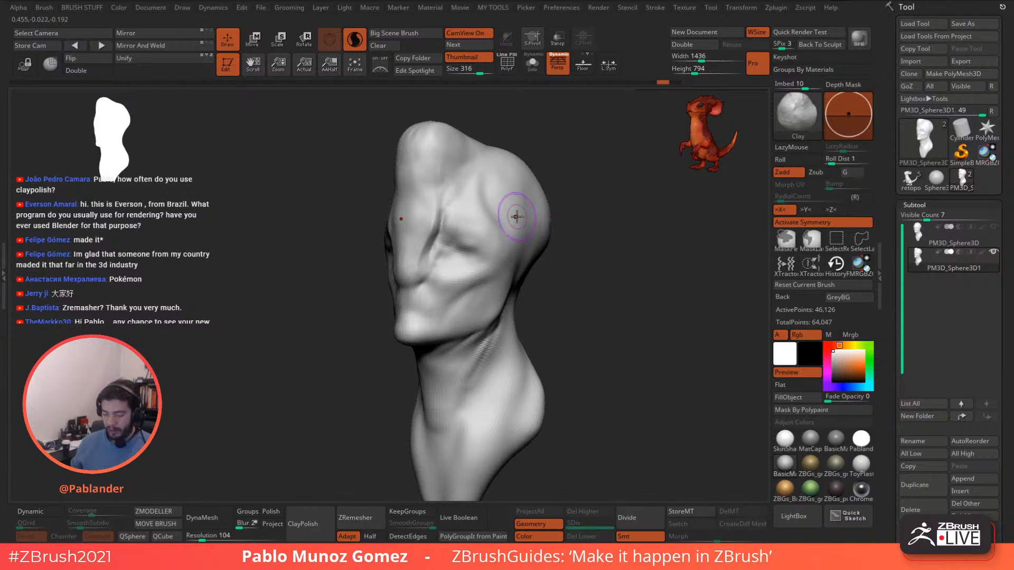
pyautogui.hotkey('shift', 'f')
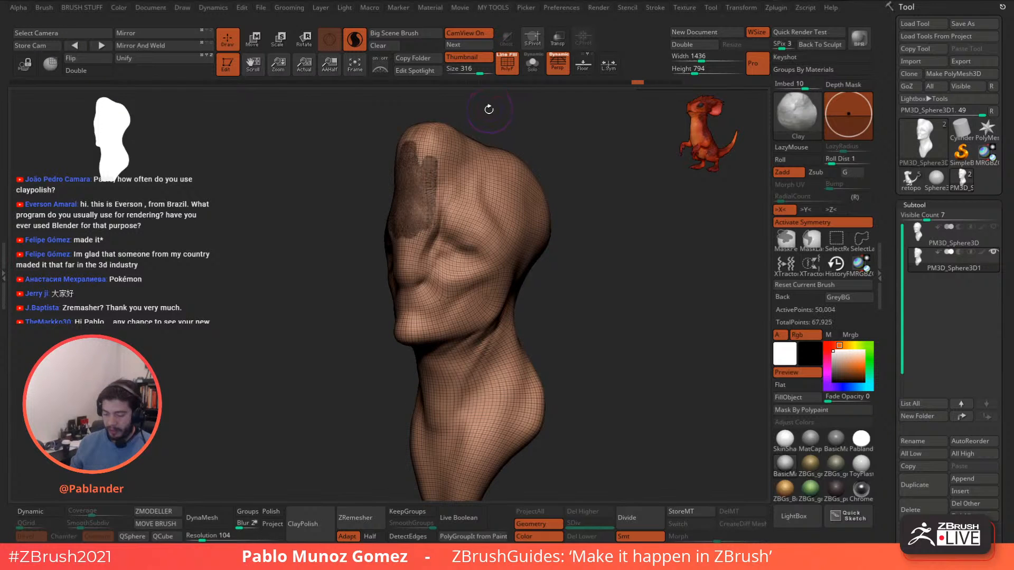
# Undo the latest Clay strokes made with Sculptris Pro on the head.
pyautogui.hotkey('ctrl', 'z')
pyautogui.hotkey('ctrl', 'z')
pyautogui.hotkey('ctrl', 'z')
pyautogui.hotkey('ctrl', 'z')
pyautogui.hotkey('ctrl', 'z')
pyautogui.hotkey('ctrl', 'z')
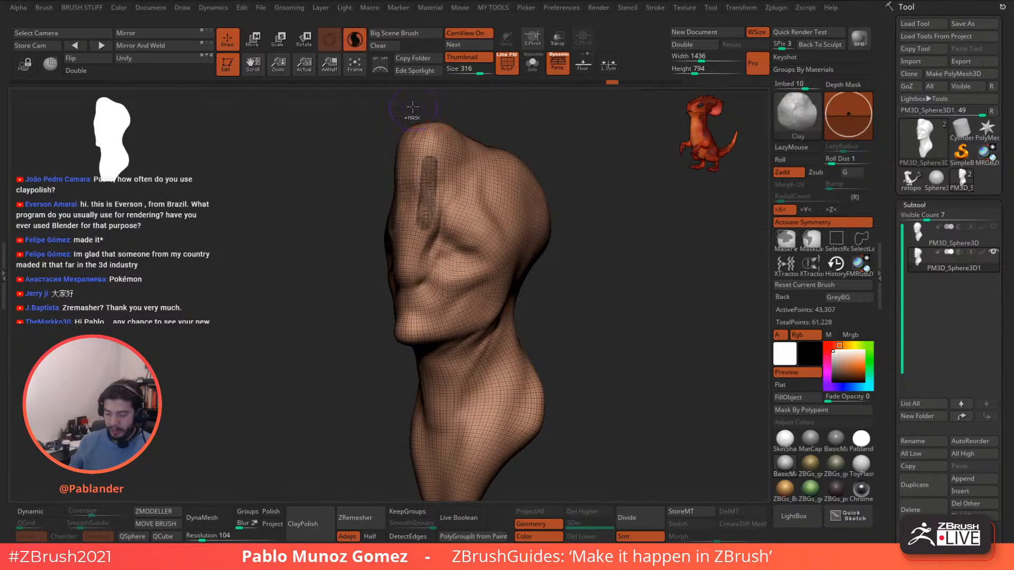
# With wireframe and Sculptris Pro off, smooth the forehead and refine the cheek, mouth and neck with the Clay brush.
pyautogui.click(506, 62)
pyautogui.moveTo(435, 153)
pyautogui.keyDown('shift'); pyautogui.mouseDown()
pyautogui.moveTo(407, 169)
pyautogui.moveTo(419, 159)
pyautogui.moveTo(411, 184)
pyautogui.moveTo(461, 153)
pyautogui.moveTo(471, 194)
pyautogui.mouseUp(); pyautogui.keyUp('shift')
pyautogui.moveTo(482, 240)
pyautogui.mouseDown()
pyautogui.moveTo(452, 295)
pyautogui.moveTo(423, 310)
pyautogui.mouseUp()
pyautogui.moveTo(476, 293)
pyautogui.mouseDown()
pyautogui.moveTo(474, 305)
pyautogui.moveTo(498, 290)
pyautogui.mouseUp()
pyautogui.moveTo(471, 344)
pyautogui.mouseDown()
pyautogui.moveTo(440, 349)
pyautogui.moveTo(449, 393)
pyautogui.moveTo(422, 391)
pyautogui.mouseUp()
pyautogui.moveTo(543, 305)
pyautogui.keyDown('alt'); pyautogui.mouseDown()
pyautogui.moveTo(561, 310)
pyautogui.moveTo(555, 293)
pyautogui.mouseUp(); pyautogui.keyUp('alt')
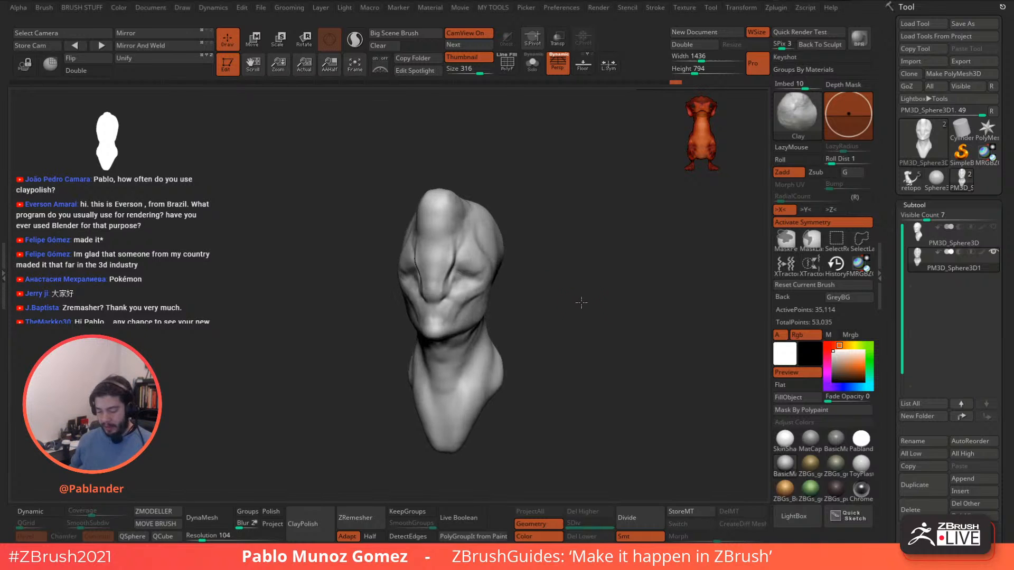
pyautogui.moveTo(589, 303); pyautogui.dragTo(580, 309)
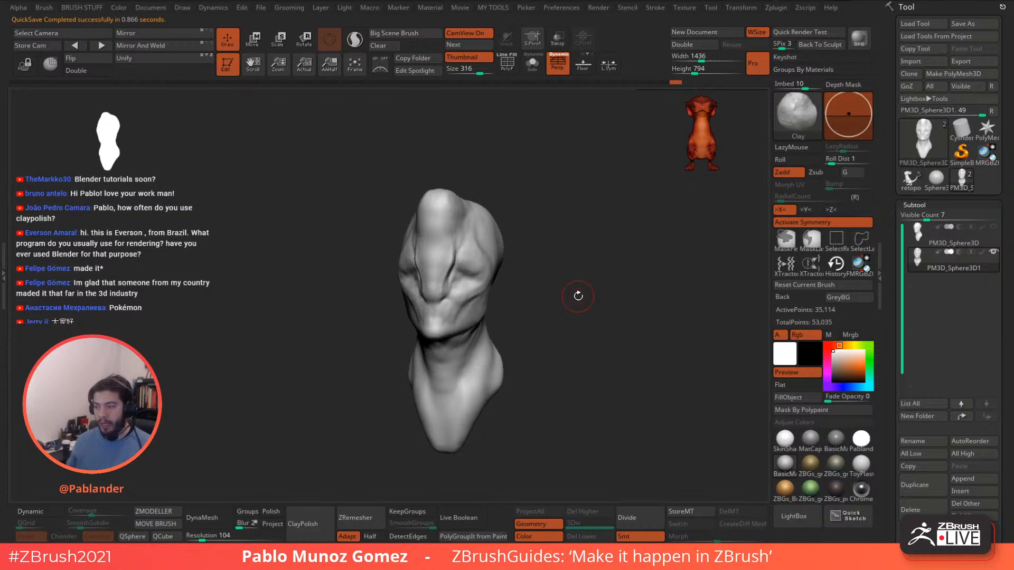
# Switch the active tool to the retopo creature model.
pyautogui.click(908, 180)
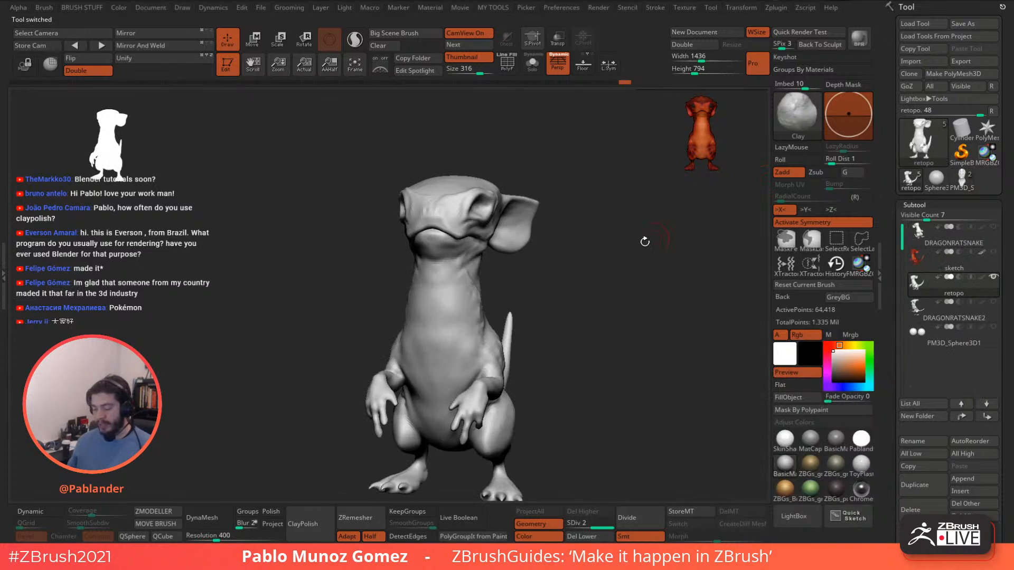
pyautogui.moveTo(598, 266)
pyautogui.mouseDown()
pyautogui.moveTo(598, 279)
pyautogui.moveTo(585, 277)
pyautogui.moveTo(622, 252)
pyautogui.moveTo(605, 257)
pyautogui.mouseUp()
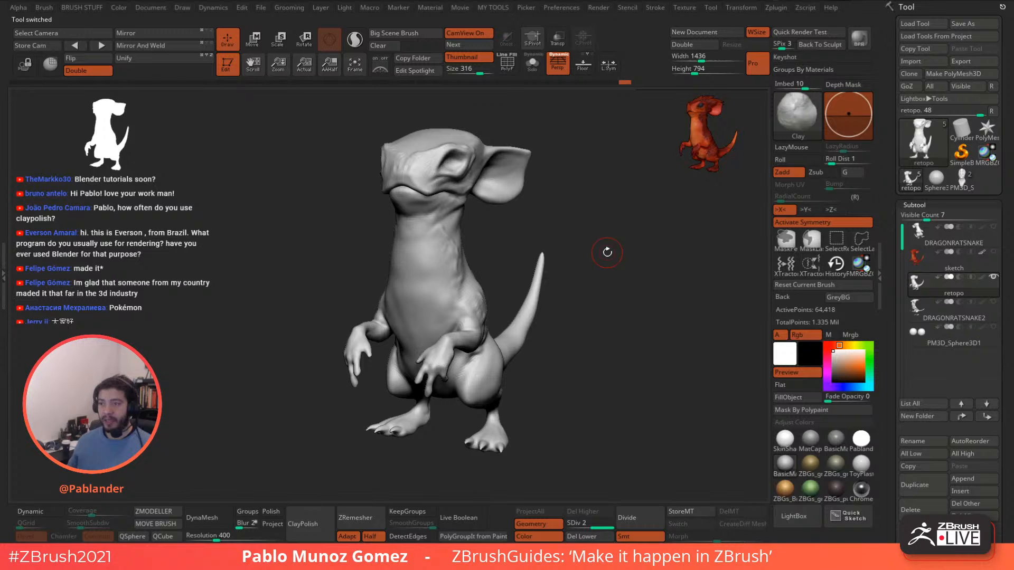
pyautogui.click(815, 57)
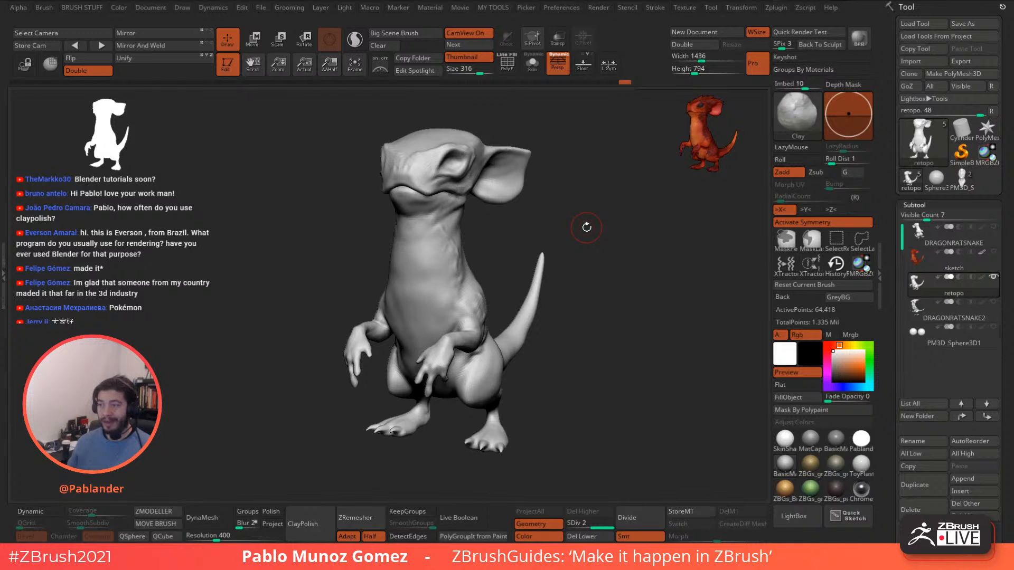
pyautogui.moveTo(596, 246)
pyautogui.mouseDown()
pyautogui.moveTo(621, 264)
pyautogui.moveTo(622, 276)
pyautogui.moveTo(606, 278)
pyautogui.mouseUp()
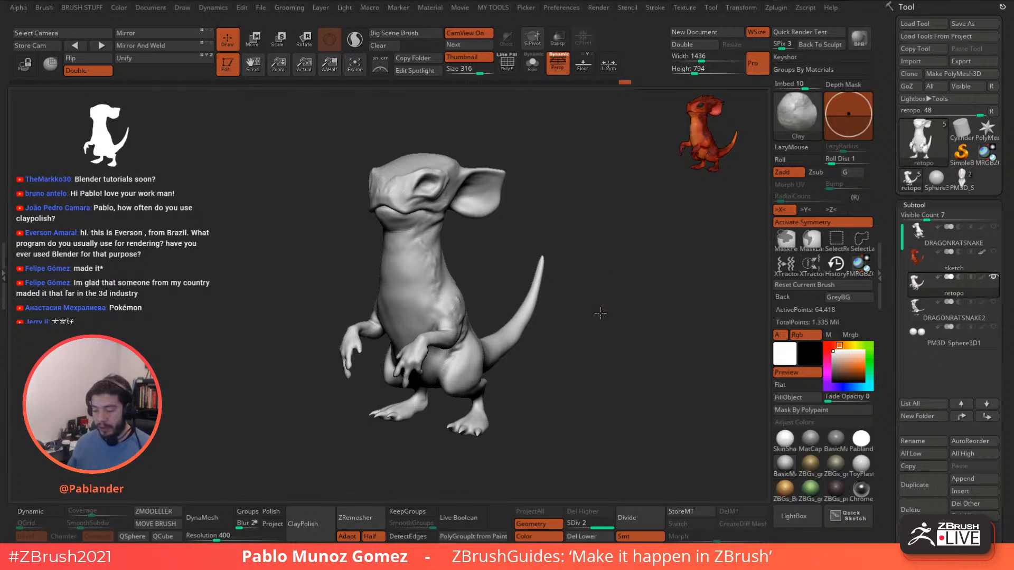
pyautogui.moveTo(600, 310); pyautogui.dragTo(600, 313)
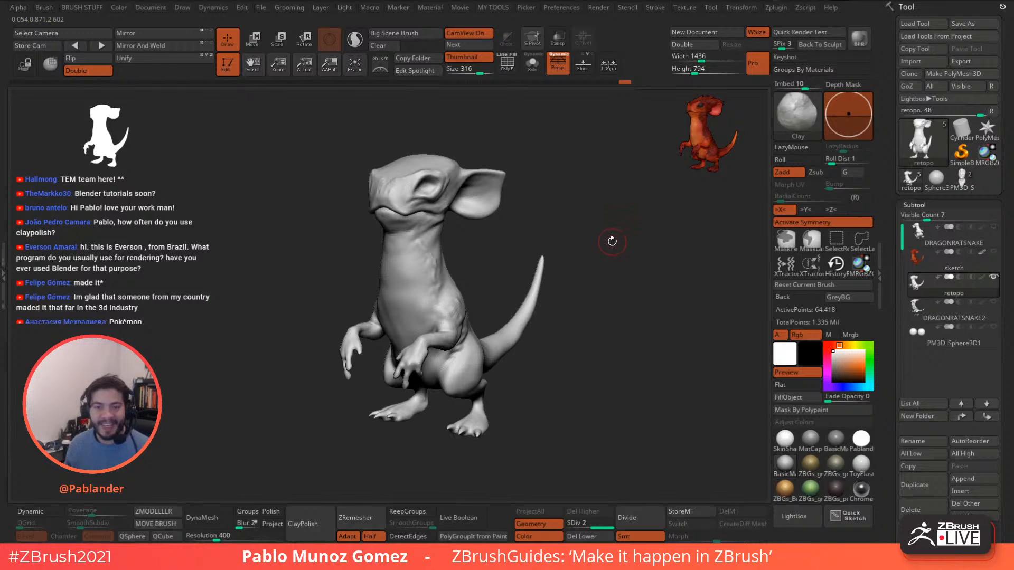
pyautogui.moveTo(623, 249); pyautogui.dragTo(619, 246)
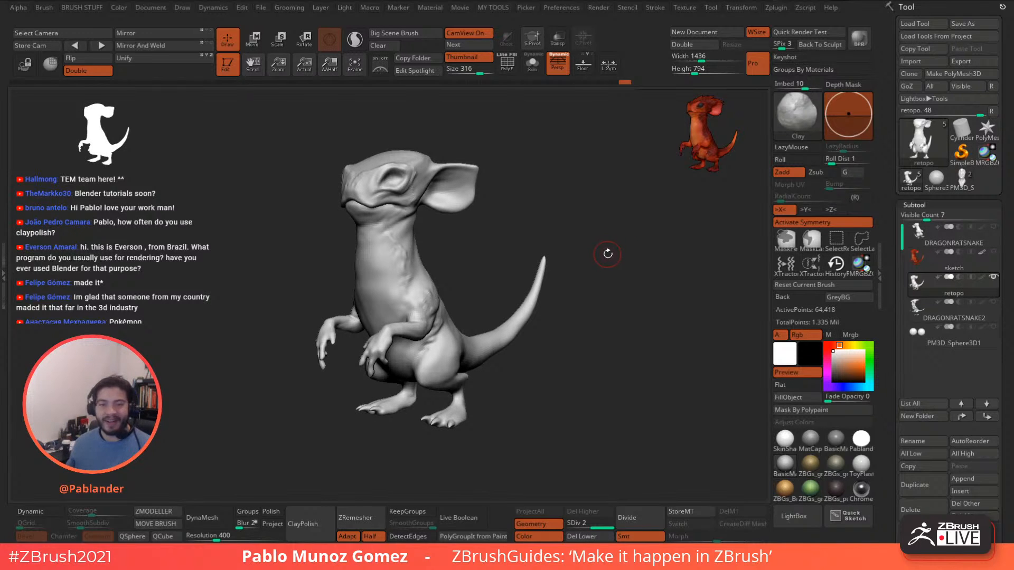
pyautogui.moveTo(615, 240); pyautogui.dragTo(616, 244)
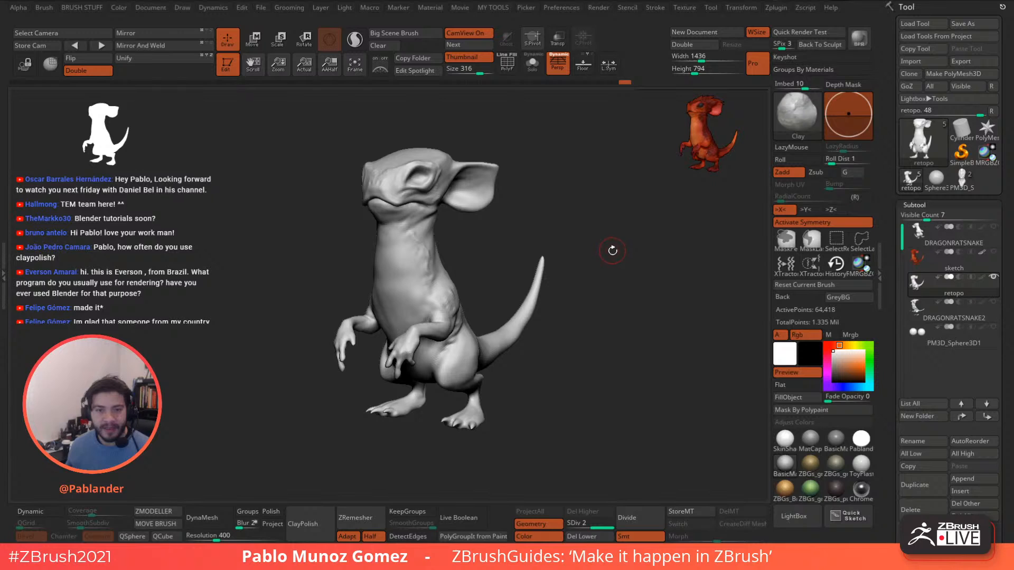
pyautogui.moveTo(611, 264); pyautogui.dragTo(606, 261)
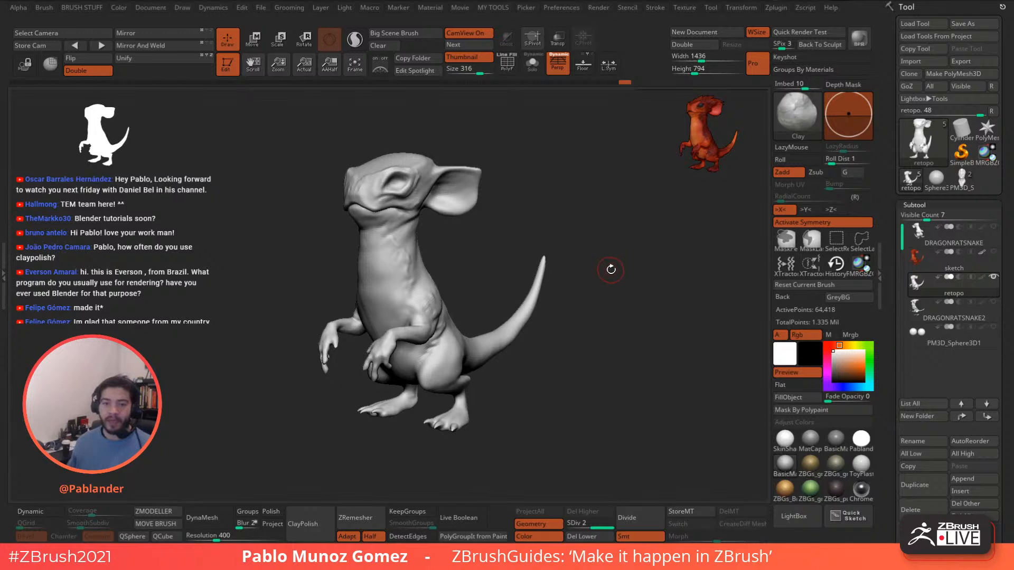
pyautogui.moveTo(616, 274)
pyautogui.mouseDown()
pyautogui.moveTo(611, 258)
pyautogui.moveTo(660, 239)
pyautogui.moveTo(581, 264)
pyautogui.moveTo(606, 244)
pyautogui.moveTo(600, 266)
pyautogui.mouseUp()
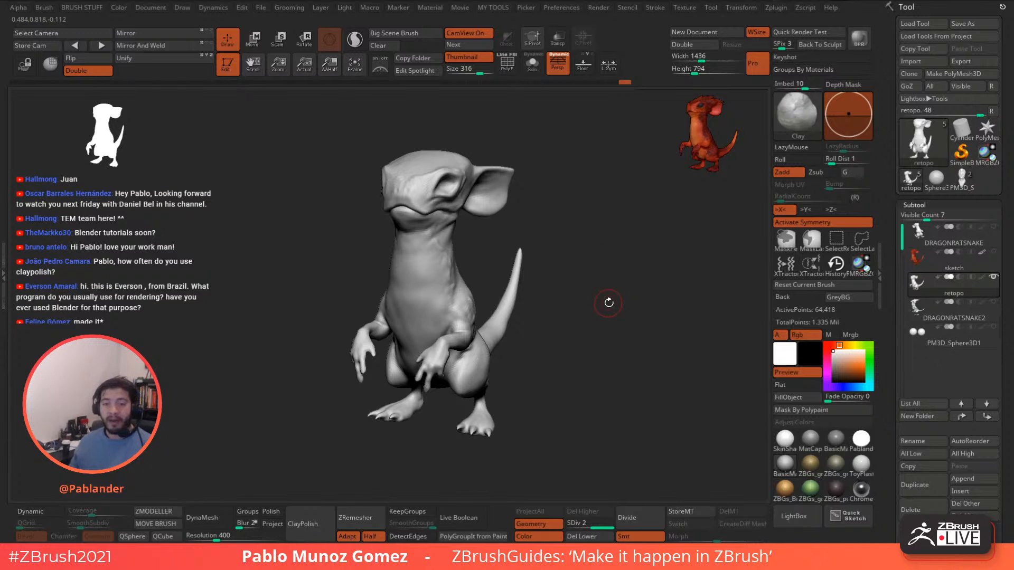
pyautogui.moveTo(612, 306)
pyautogui.mouseDown()
pyautogui.moveTo(595, 314)
pyautogui.moveTo(616, 309)
pyautogui.mouseUp()
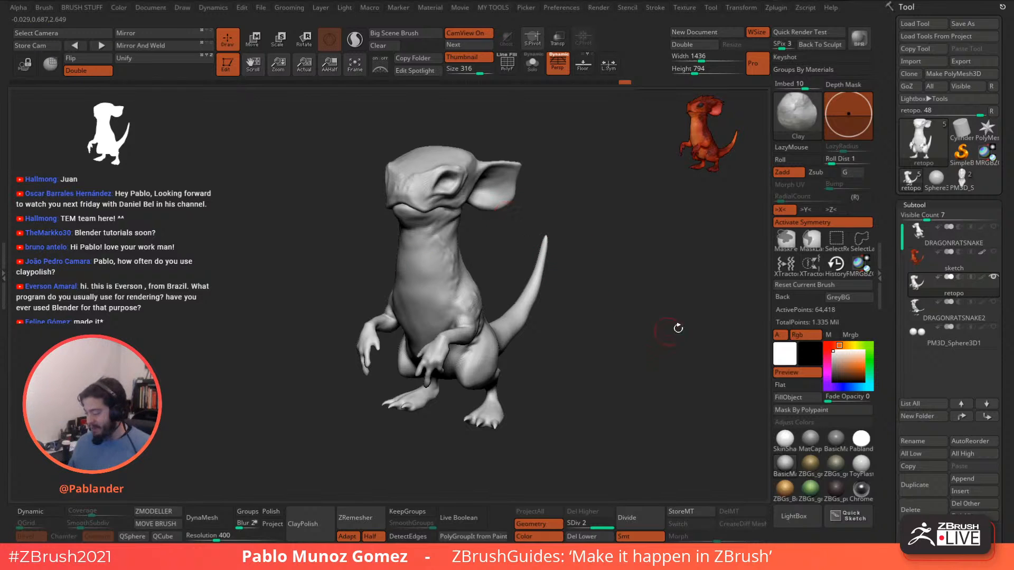
pyautogui.moveTo(657, 354)
pyautogui.mouseDown()
pyautogui.moveTo(623, 331)
pyautogui.moveTo(651, 369)
pyautogui.moveTo(663, 367)
pyautogui.mouseUp()
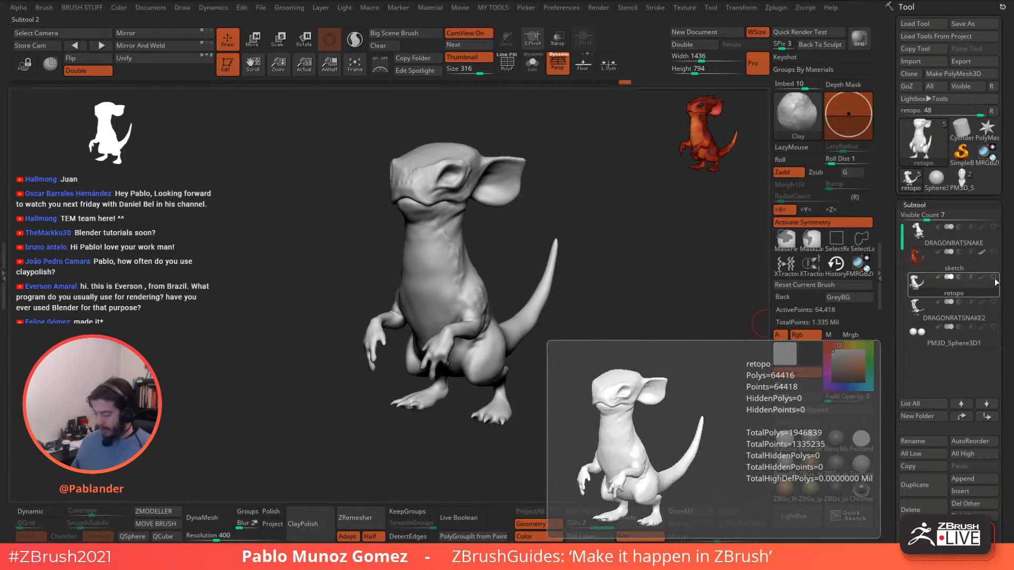
pyautogui.moveTo(990, 287)
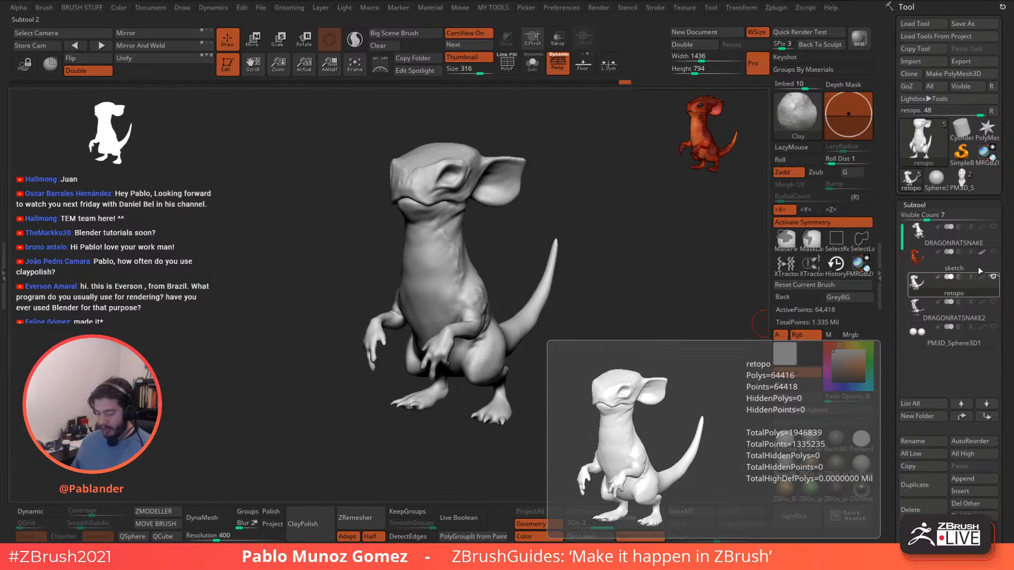
pyautogui.moveTo(978, 267)
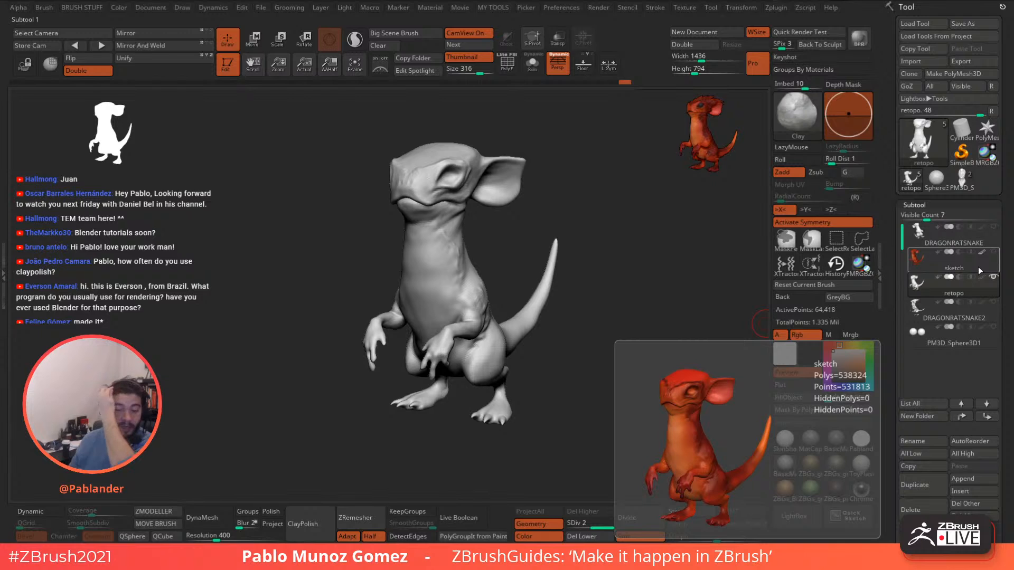
# Bring up the Dynamics settings and enable Inflate for simulating the creature mesh.
pyautogui.click(3, 242)
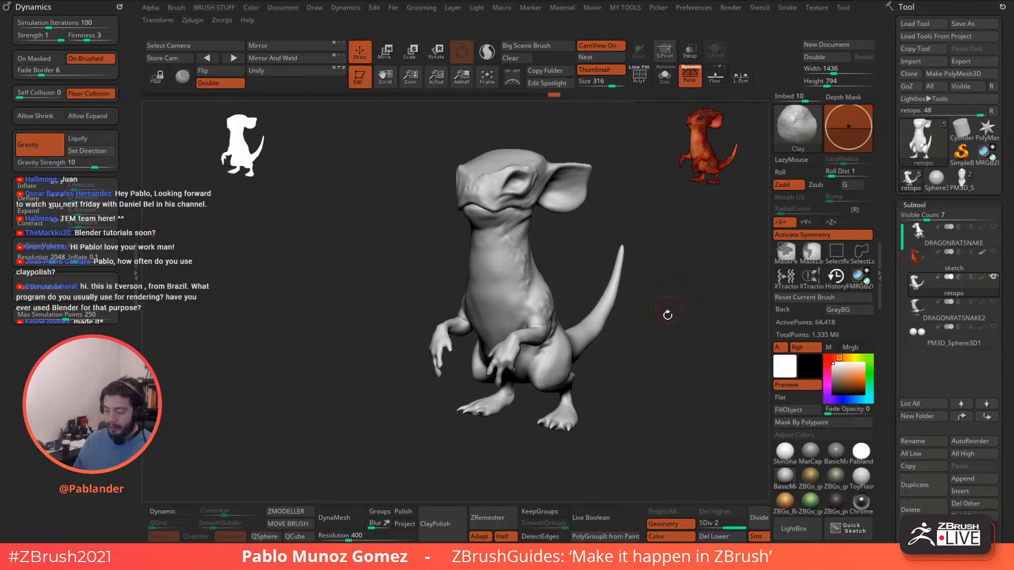
pyautogui.moveTo(667, 315); pyautogui.dragTo(613, 308)
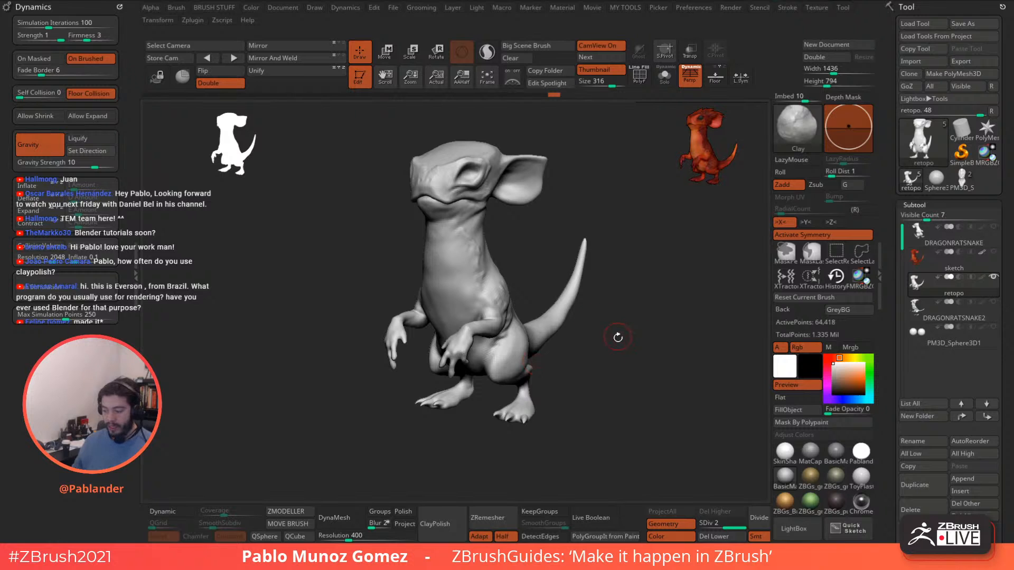
pyautogui.moveTo(616, 337)
pyautogui.mouseDown()
pyautogui.moveTo(570, 340)
pyautogui.moveTo(597, 346)
pyautogui.moveTo(593, 336)
pyautogui.mouseUp()
pyautogui.rightClick(594, 336)
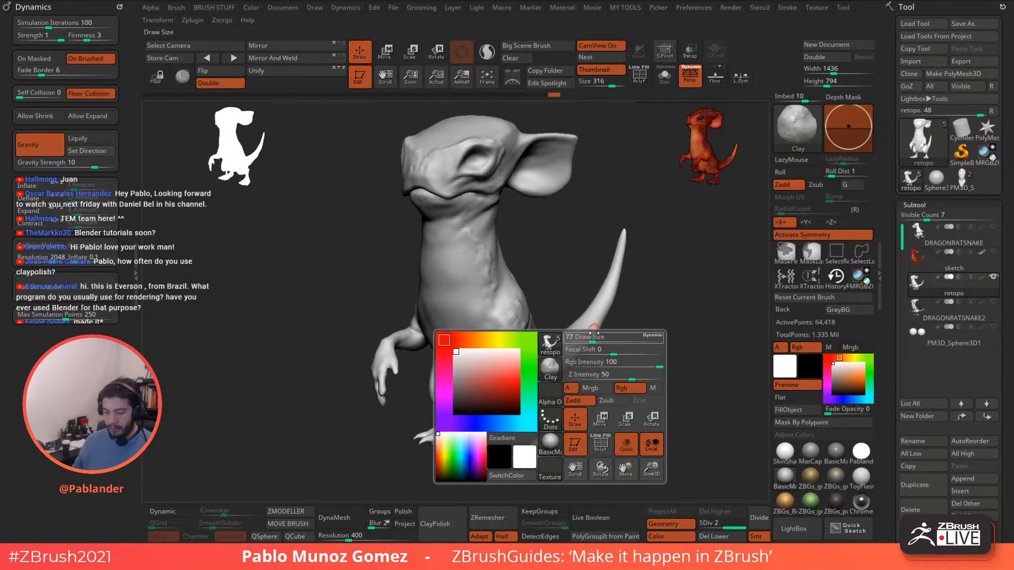
pyautogui.moveTo(619, 300)
pyautogui.mouseDown()
pyautogui.moveTo(615, 309)
pyautogui.moveTo(625, 302)
pyautogui.mouseUp()
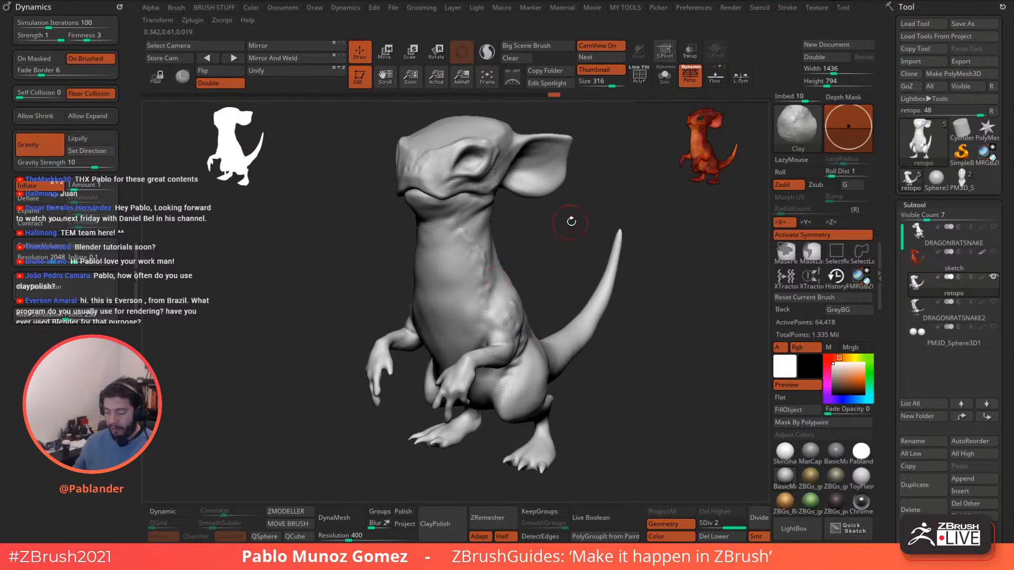
# Try a strong Inflate deformation on the whole creature and undo it.
pyautogui.press('m')
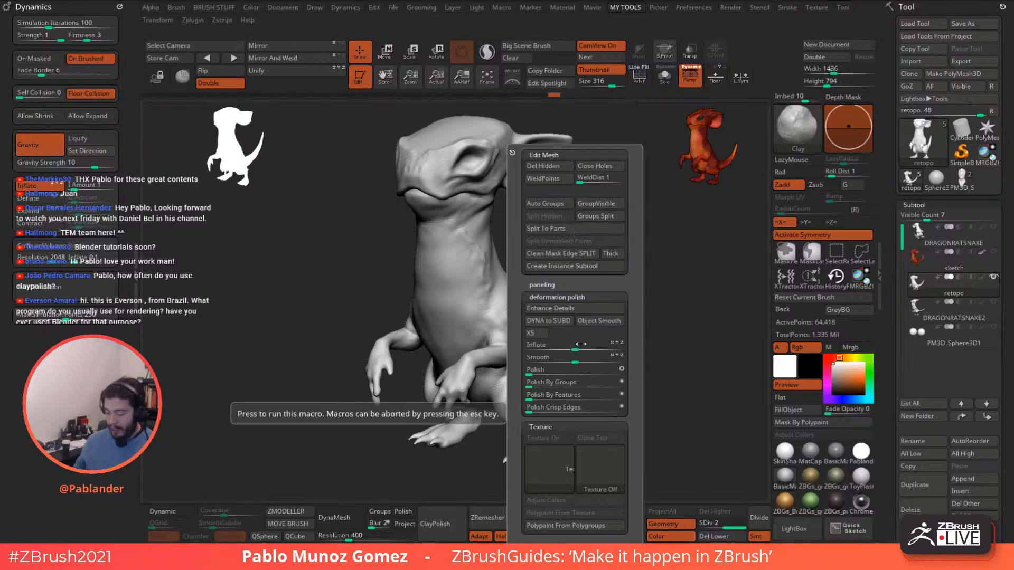
pyautogui.moveTo(894, 528); pyautogui.dragTo(894, 158)
pyautogui.click(916, 137)
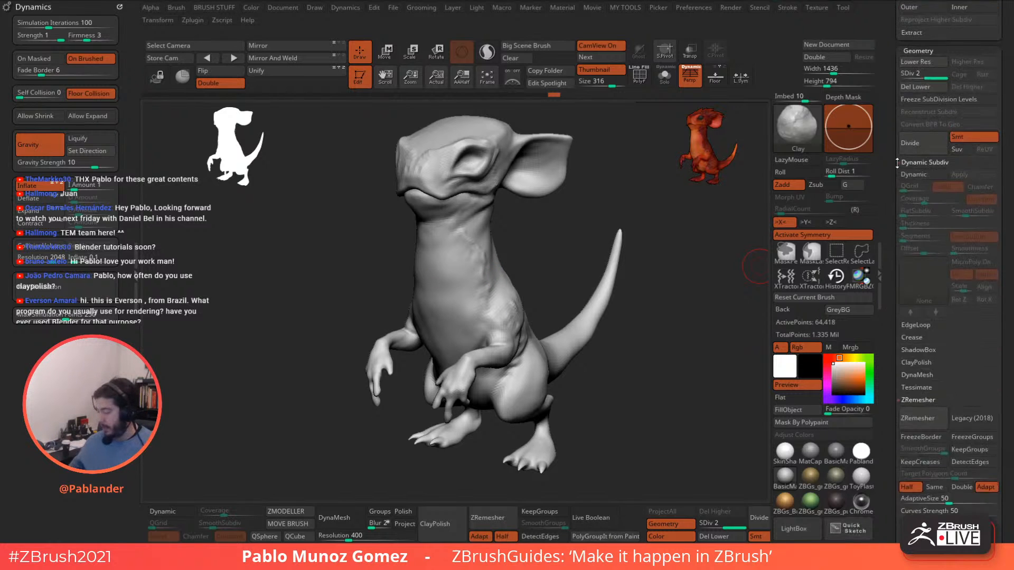
pyautogui.moveTo(894, 499); pyautogui.dragTo(894, 187)
pyautogui.scroll(-3, 895, 187)
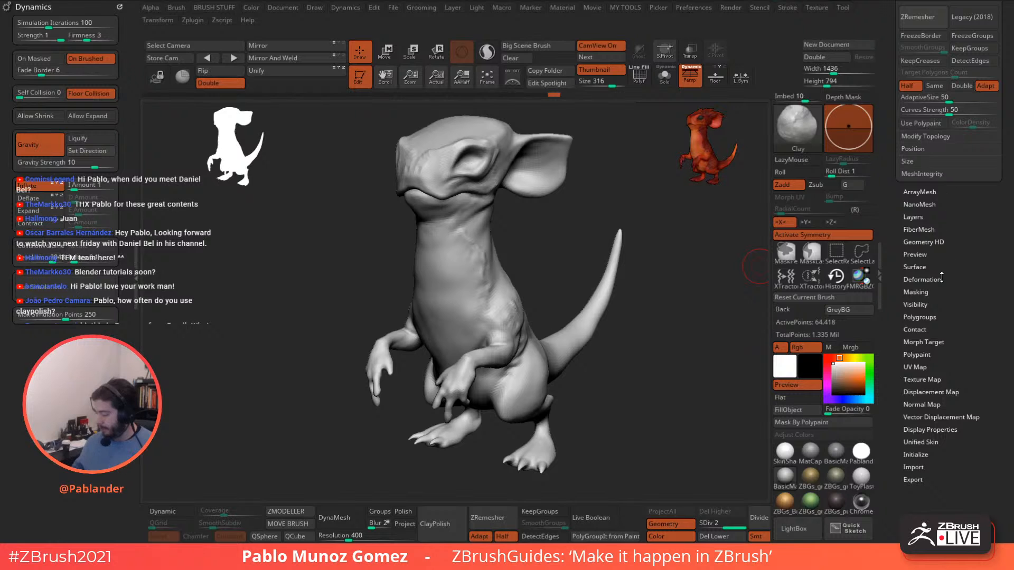
pyautogui.click(942, 278)
pyautogui.moveTo(959, 249); pyautogui.dragTo(986, 203)
pyautogui.moveTo(890, 351); pyautogui.dragTo(893, 285)
pyautogui.moveTo(889, 339); pyautogui.dragTo(890, 220)
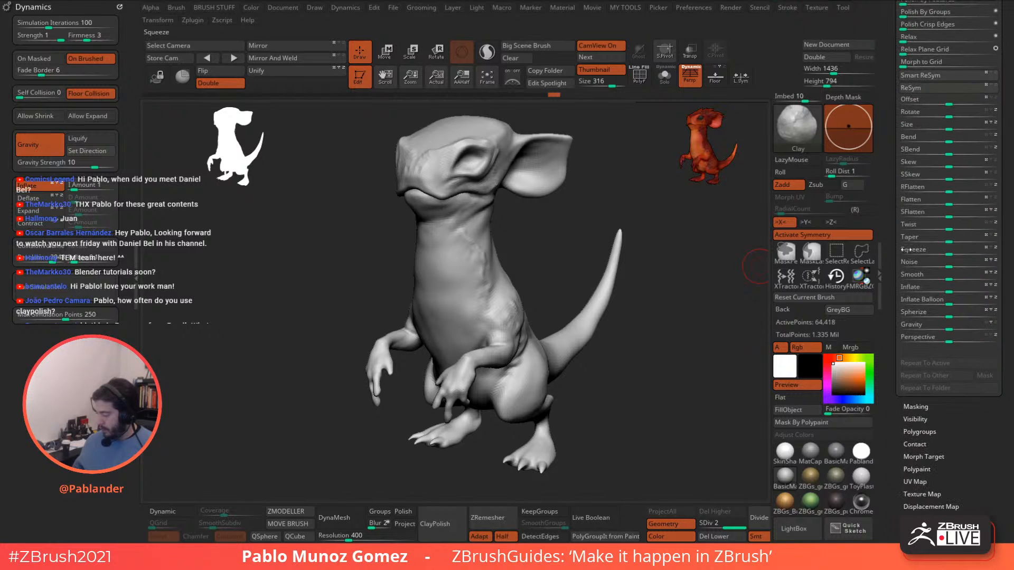
pyautogui.moveTo(949, 288); pyautogui.dragTo(978, 289)
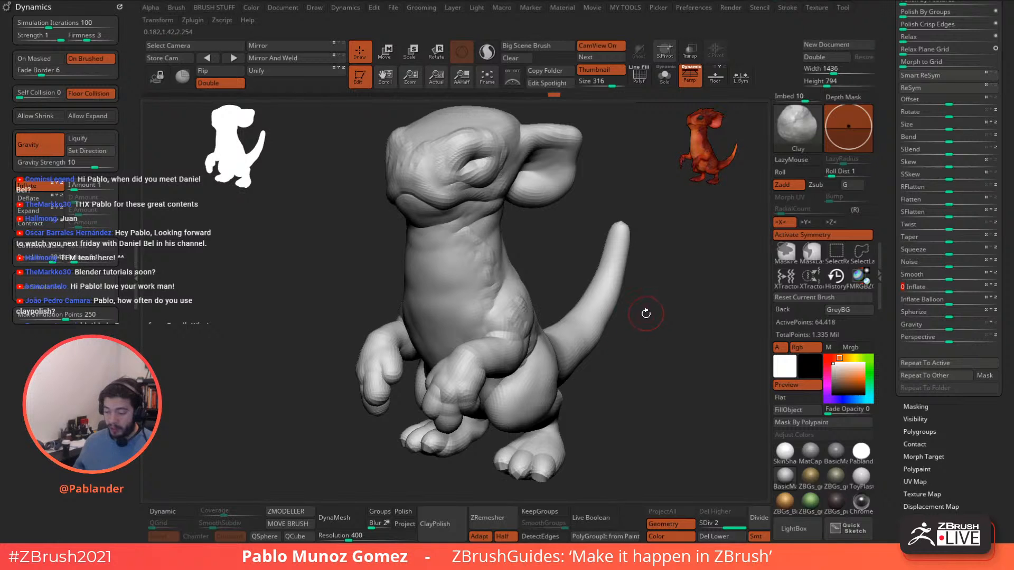
pyautogui.hotkey('ctrl', 'z')
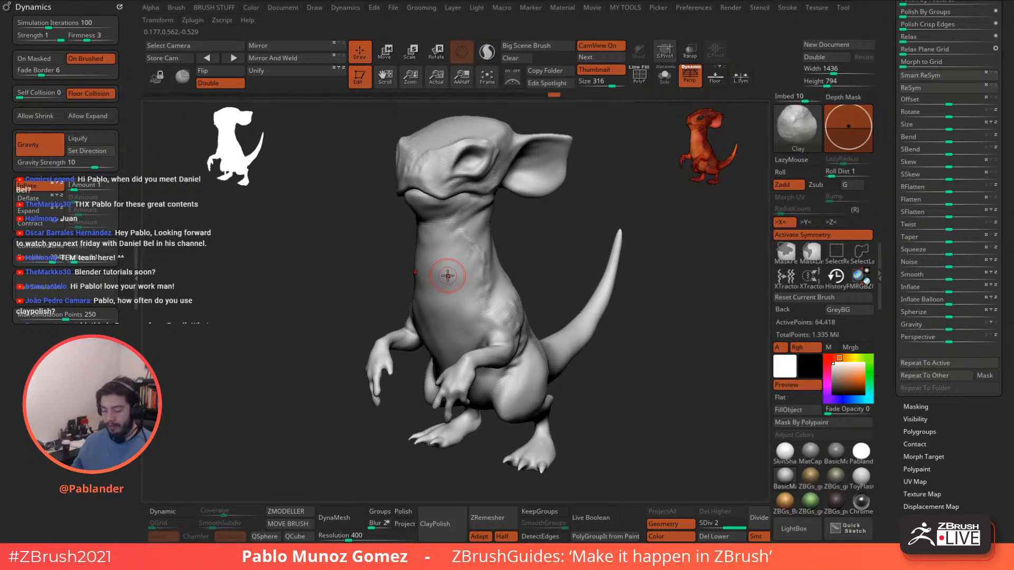
# Disable Gravity in the Dynamics settings and run the simulation with Inflate on the creature.
pyautogui.moveTo(634, 222); pyautogui.dragTo(581, 219)
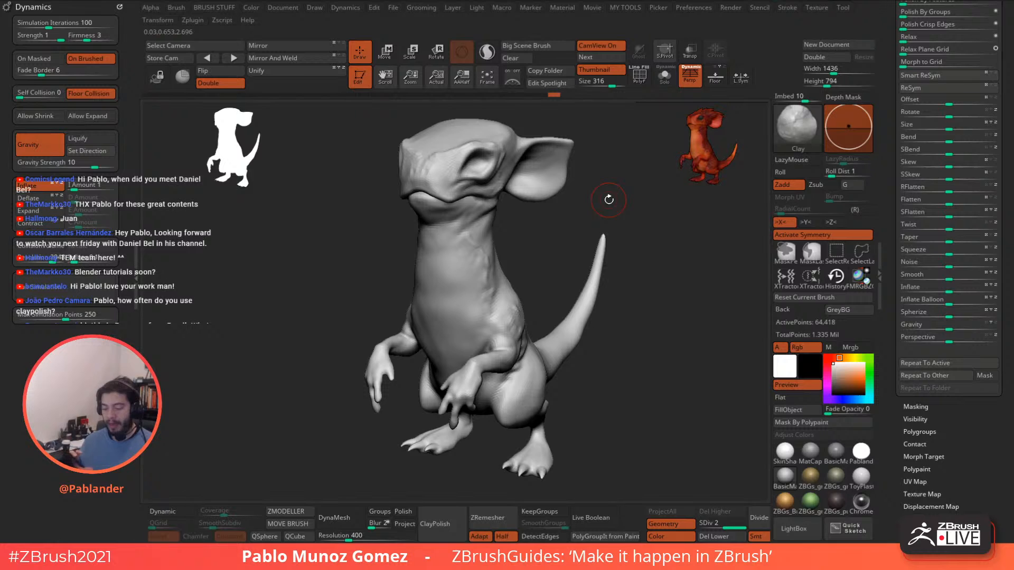
pyautogui.click(55, 286)
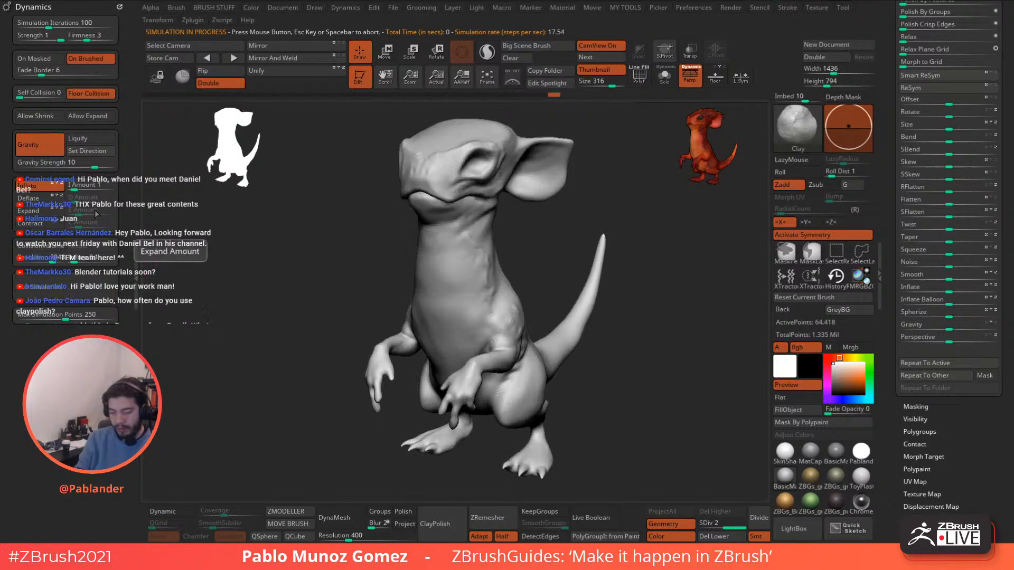
pyautogui.click(39, 145)
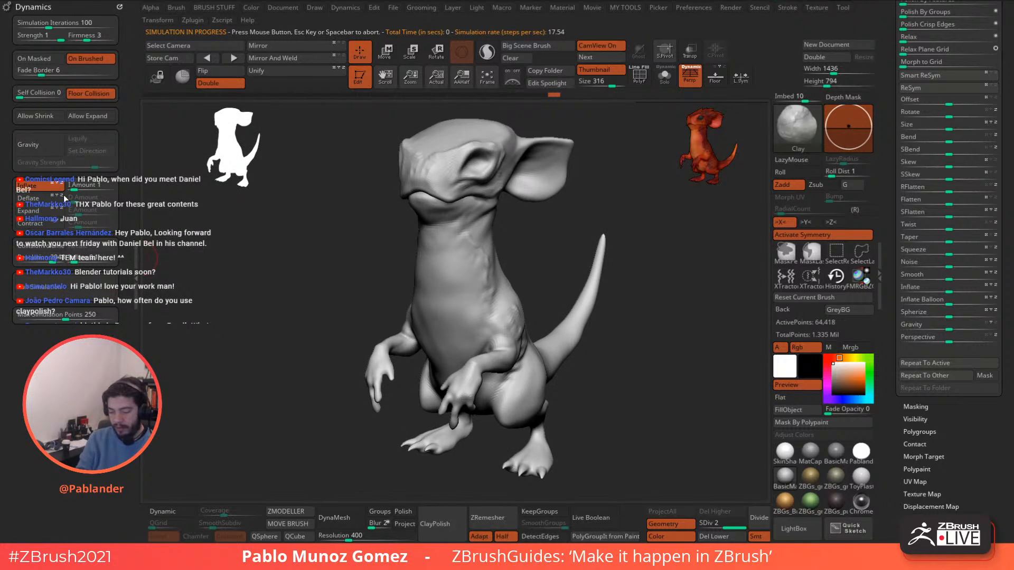
pyautogui.click(57, 287)
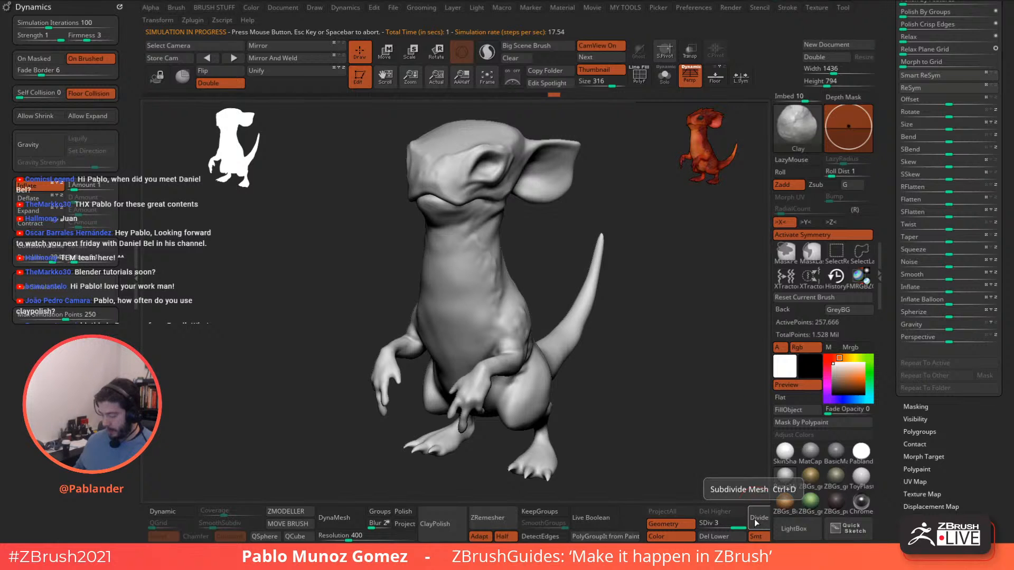
# Rerun the Dynamics simulation at subdivision level 2 with an Inflate amount of 0.7 and 228 simulation iterations.
pyautogui.press('ctrl')
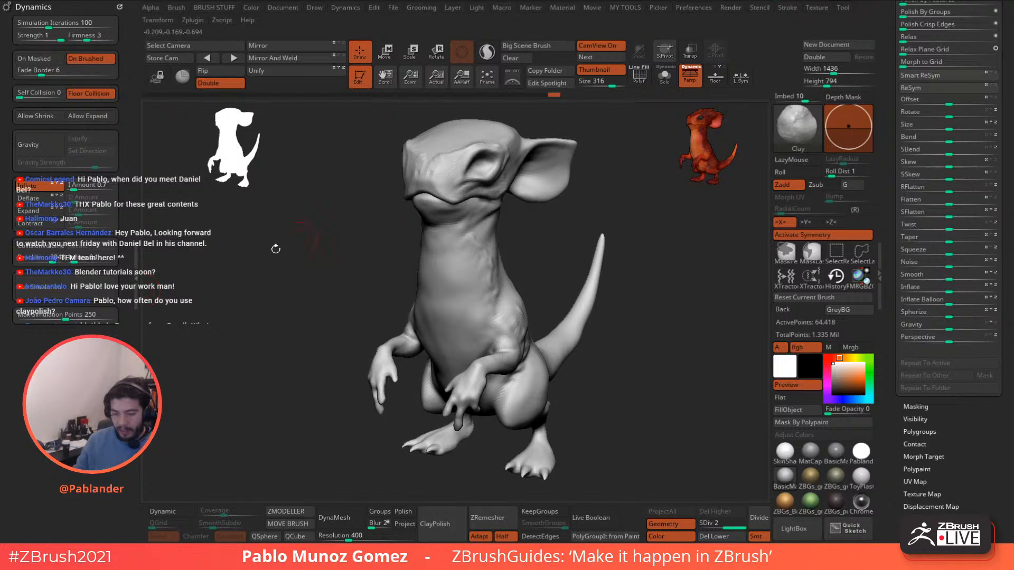
pyautogui.click(58, 288)
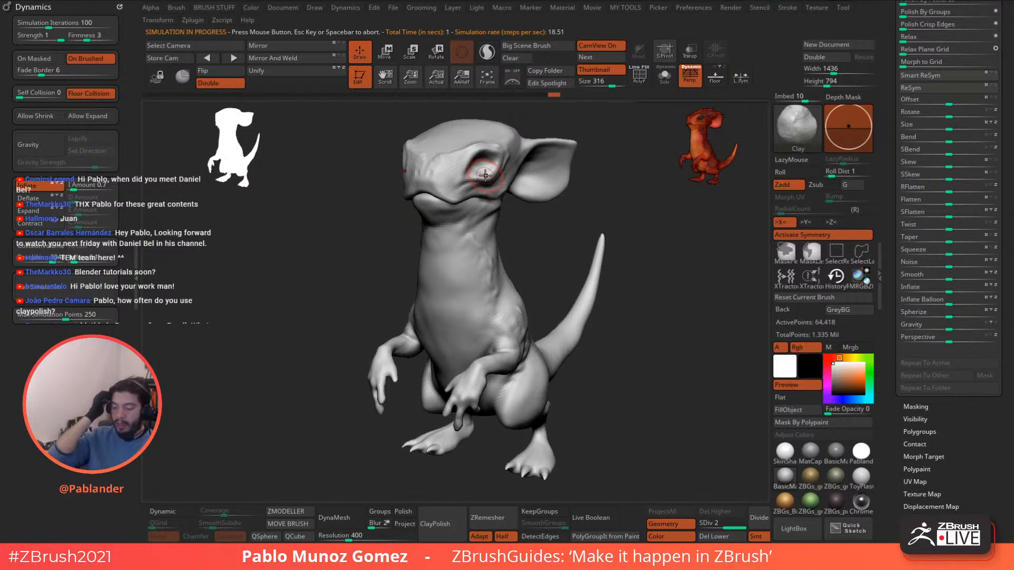
pyautogui.click(47, 23)
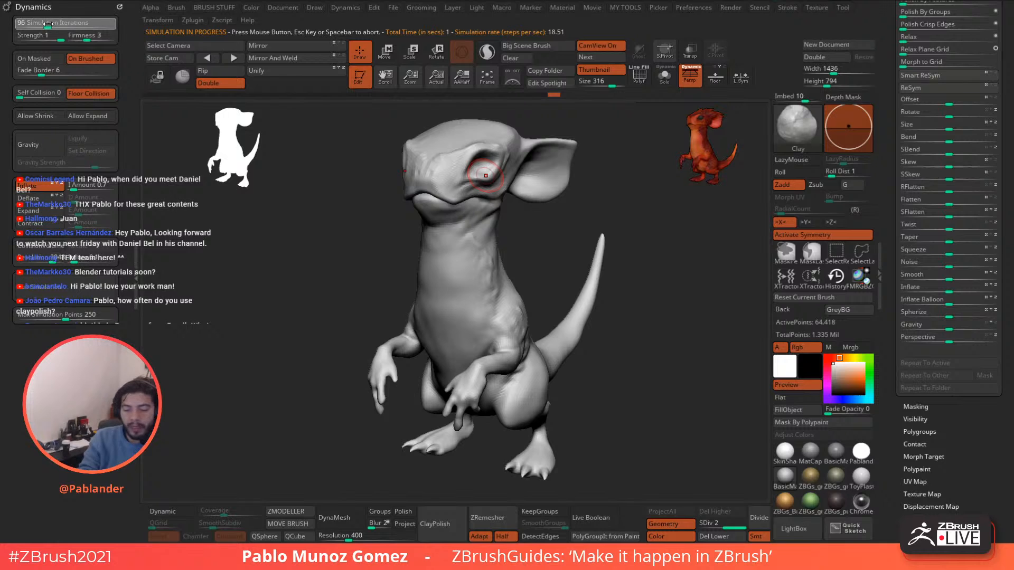
pyautogui.moveTo(63, 25); pyautogui.dragTo(65, 24)
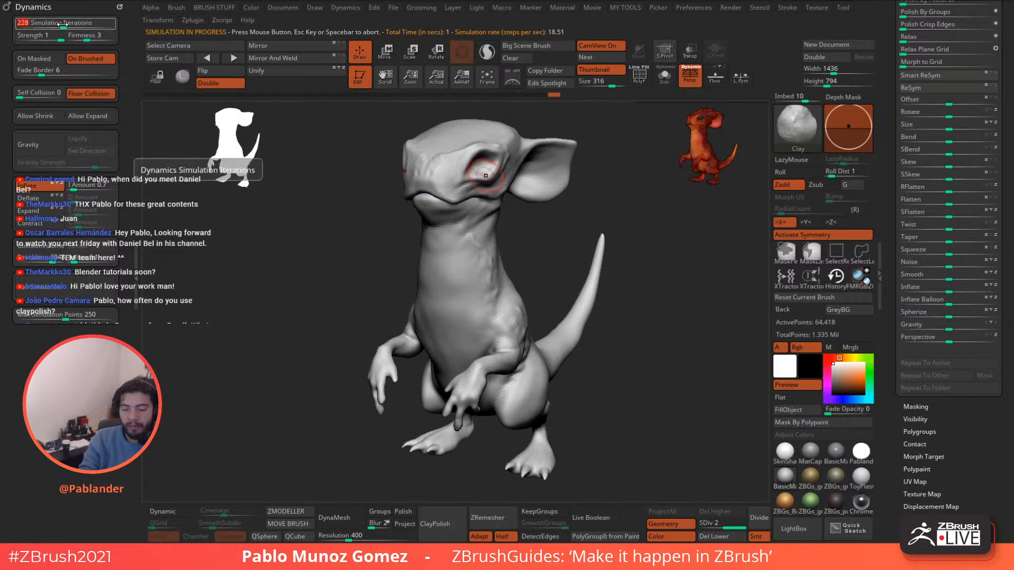
pyautogui.click(60, 288)
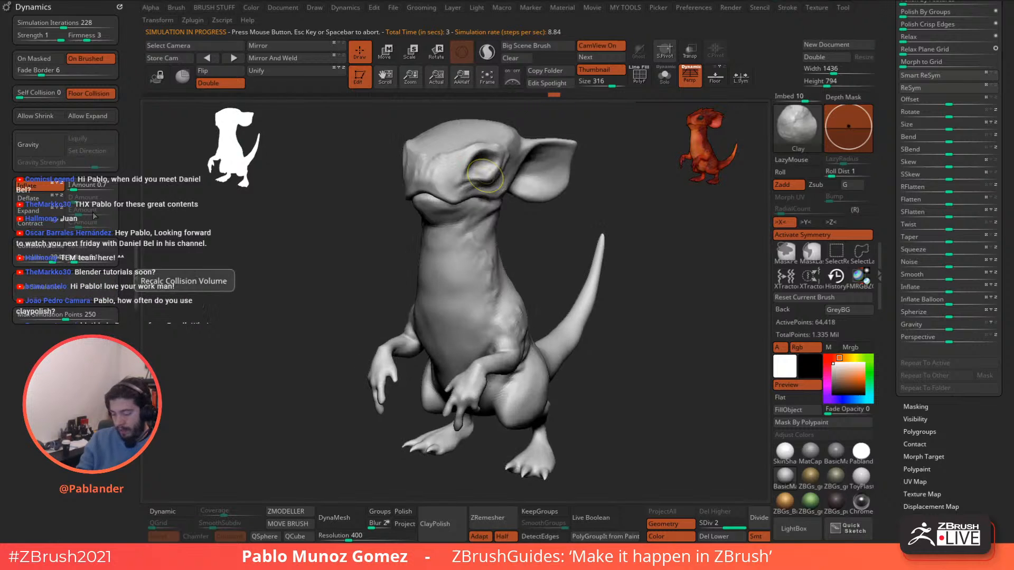
# Test the inflate simulation with Firmness 2, and rerun it on the original shape with Firmness 3.
pyautogui.click(66, 286)
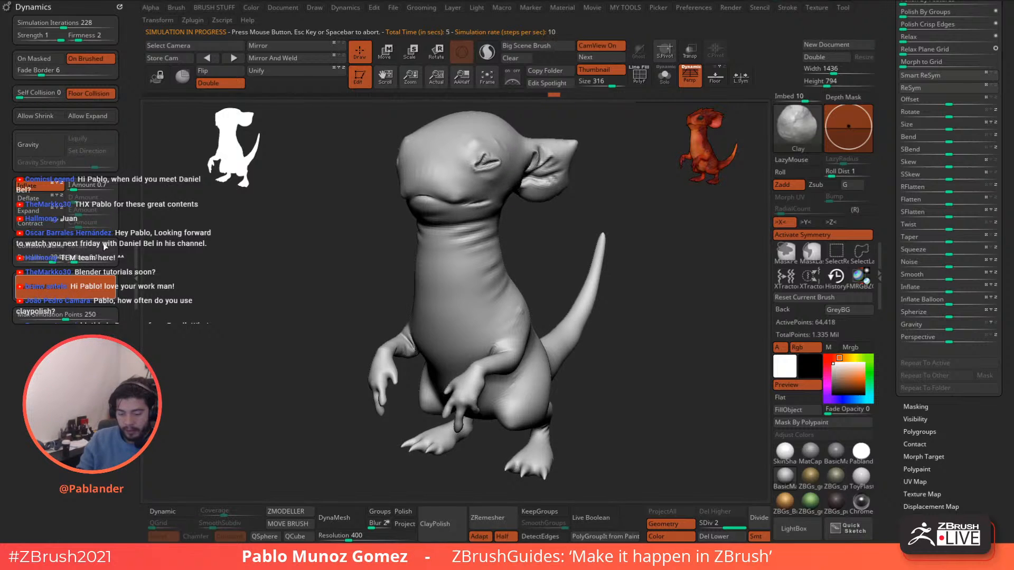
pyautogui.moveTo(83, 38); pyautogui.dragTo(86, 35)
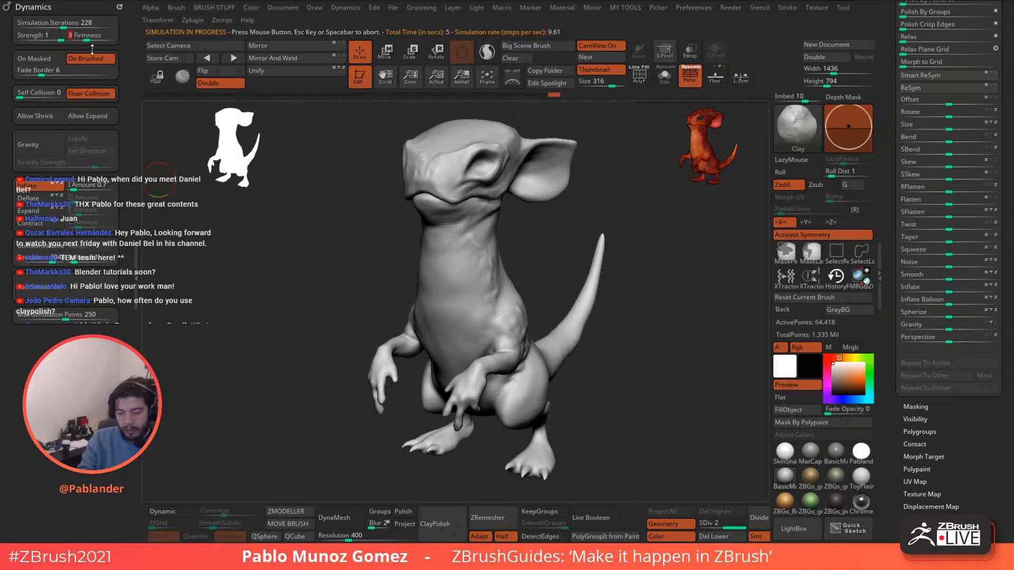
pyautogui.click(54, 286)
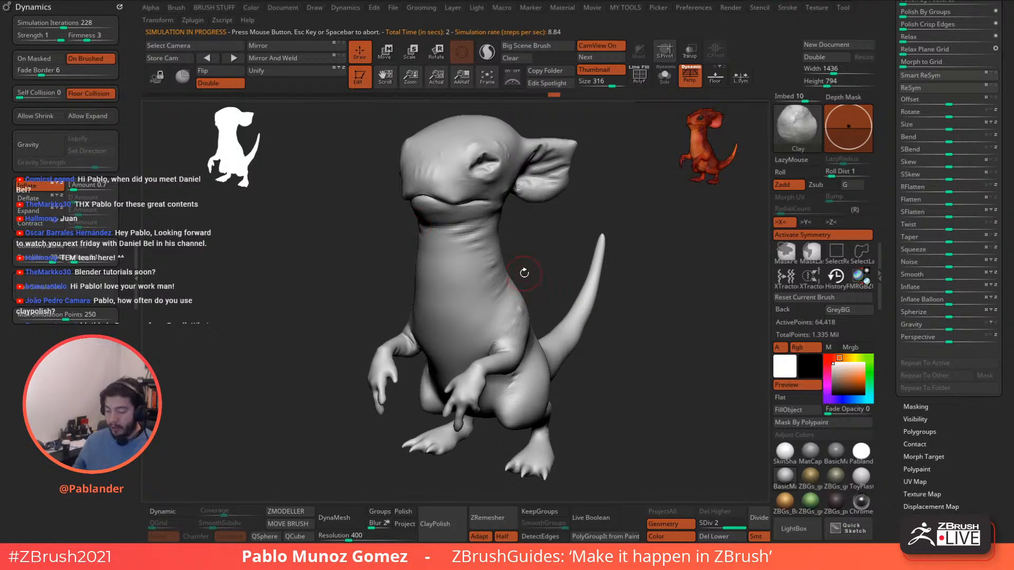
# Examine the simulated inflation on the creature's head, belly and arms from several angles.
pyautogui.keyDown('alt'); pyautogui.moveTo(546, 205); pyautogui.dragTo(495, 281); pyautogui.keyUp('alt')
pyautogui.moveTo(496, 281)
pyautogui.mouseDown(button='right')
pyautogui.moveTo(524, 268)
pyautogui.moveTo(489, 259)
pyautogui.mouseUp(button='right')
pyautogui.keyDown('alt'); pyautogui.moveTo(537, 234); pyautogui.dragTo(511, 269, button='right'); pyautogui.keyUp('alt')
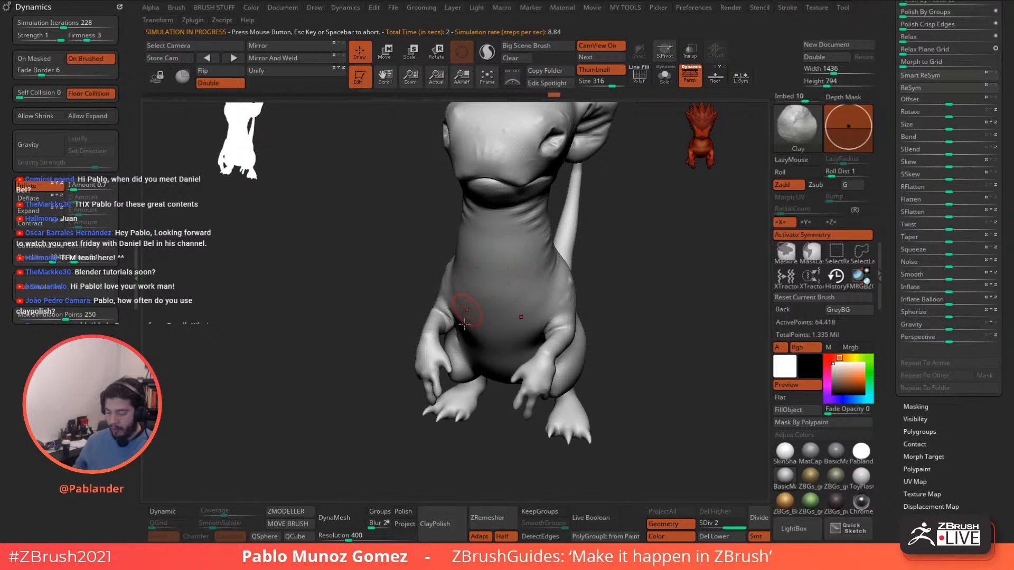
pyautogui.keyDown('ctrl'); pyautogui.moveTo(473, 356); pyautogui.dragTo(466, 297, button='right'); pyautogui.keyUp('ctrl')
pyautogui.moveTo(466, 297)
pyautogui.mouseDown()
pyautogui.moveTo(449, 295)
pyautogui.moveTo(459, 308)
pyautogui.mouseUp()
pyautogui.moveTo(459, 308)
pyautogui.mouseDown(button='right')
pyautogui.moveTo(459, 318)
pyautogui.moveTo(473, 317)
pyautogui.mouseUp(button='right')
pyautogui.moveTo(460, 316)
pyautogui.mouseDown()
pyautogui.moveTo(424, 299)
pyautogui.moveTo(452, 292)
pyautogui.moveTo(430, 283)
pyautogui.moveTo(412, 316)
pyautogui.moveTo(494, 362)
pyautogui.moveTo(437, 372)
pyautogui.mouseUp()
pyautogui.keyDown('alt'); pyautogui.moveTo(449, 338); pyautogui.dragTo(584, 294, button='right'); pyautogui.keyUp('alt')
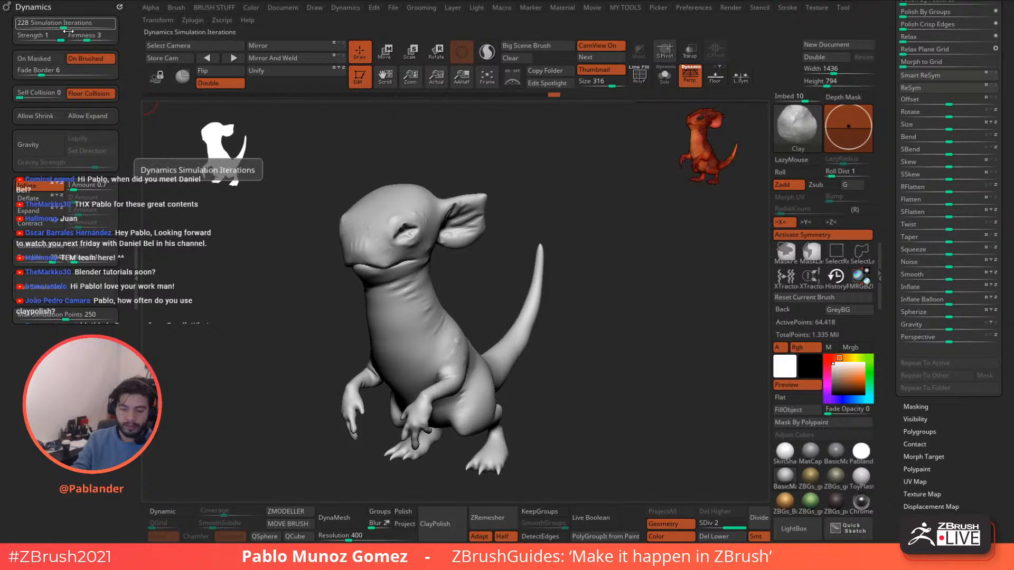
pyautogui.moveTo(588, 255); pyautogui.dragTo(581, 275, button='right')
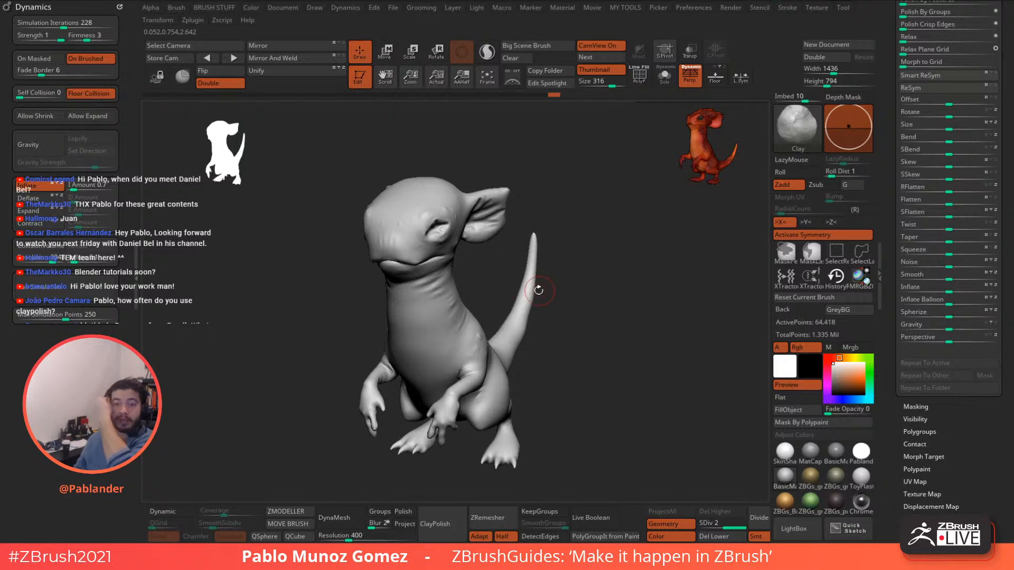
pyautogui.moveTo(385, 287)
pyautogui.mouseDown(button='right')
pyautogui.moveTo(584, 265)
pyautogui.moveTo(592, 287)
pyautogui.mouseUp(button='right')
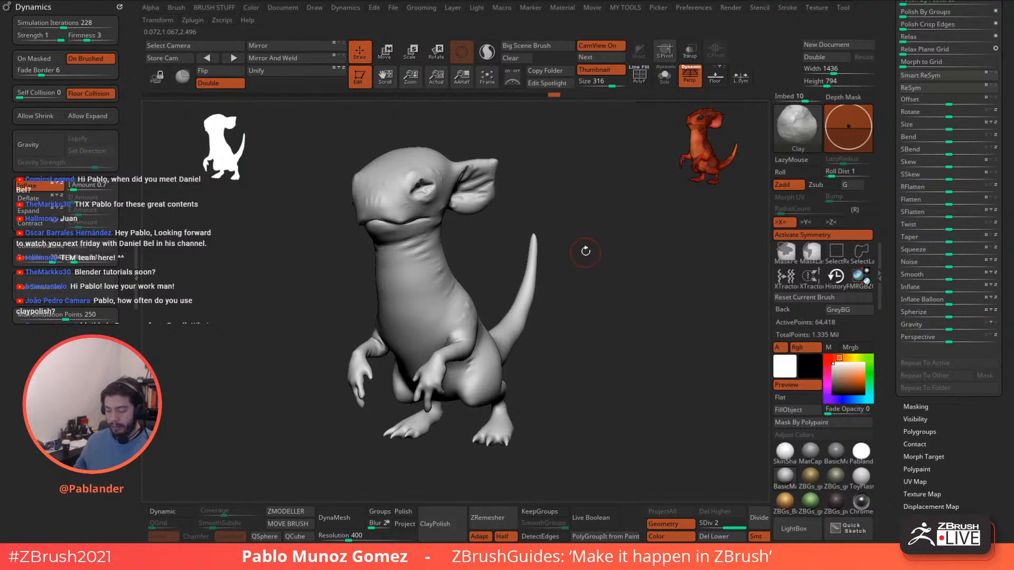
# Restore the creature's original shape and store it as a morph target.
pyautogui.moveTo(466, 258)
pyautogui.mouseDown(button='right')
pyautogui.moveTo(588, 255)
pyautogui.moveTo(614, 279)
pyautogui.mouseUp(button='right')
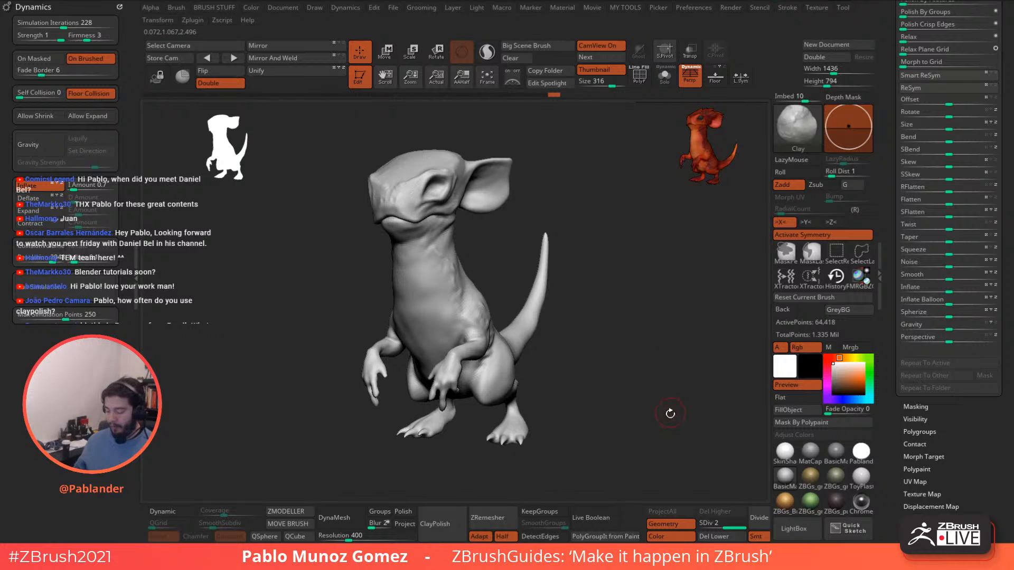
pyautogui.moveTo(629, 518)
pyautogui.keyDown('ctrl'); pyautogui.mouseDown()
pyautogui.moveTo(514, 518)
pyautogui.moveTo(571, 519)
pyautogui.mouseUp(); pyautogui.keyUp('ctrl')
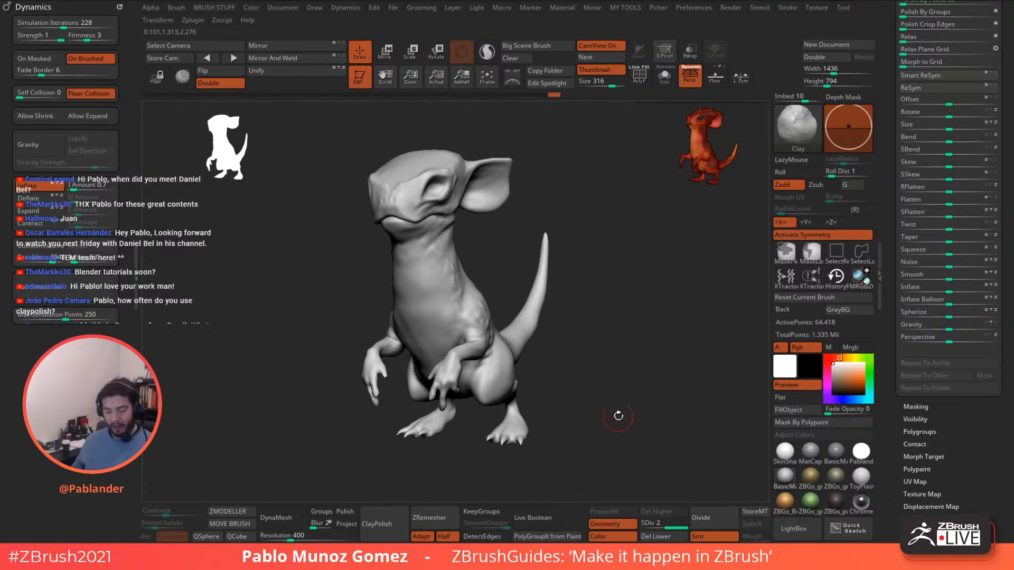
pyautogui.press('ctrl')
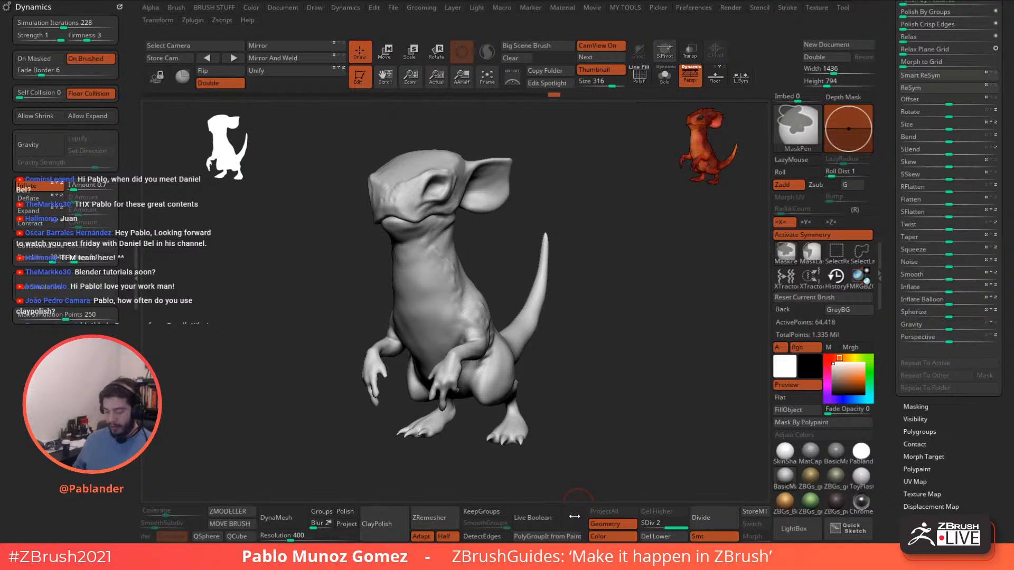
pyautogui.moveTo(575, 516)
pyautogui.mouseDown()
pyautogui.moveTo(299, 542)
pyautogui.moveTo(499, 527)
pyautogui.mouseUp()
pyautogui.moveTo(753, 95)
pyautogui.mouseDown()
pyautogui.moveTo(633, 56)
pyautogui.moveTo(319, 59)
pyautogui.moveTo(380, 79)
pyautogui.moveTo(759, 54)
pyautogui.mouseUp()
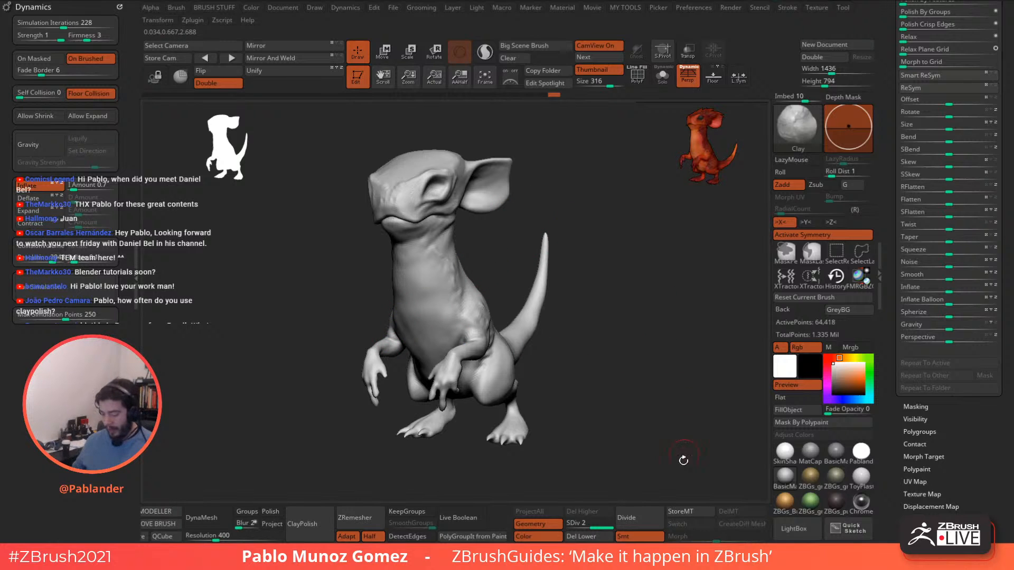
pyautogui.click(689, 508)
# Run the Dynamics inflate simulation on the original creature with Firmness 3 and 228 simulation iterations.
pyautogui.moveTo(645, 376)
pyautogui.mouseDown()
pyautogui.moveTo(597, 317)
pyautogui.moveTo(476, 274)
pyautogui.moveTo(577, 199)
pyautogui.moveTo(525, 285)
pyautogui.moveTo(538, 290)
pyautogui.moveTo(513, 294)
pyautogui.moveTo(512, 283)
pyautogui.mouseUp()
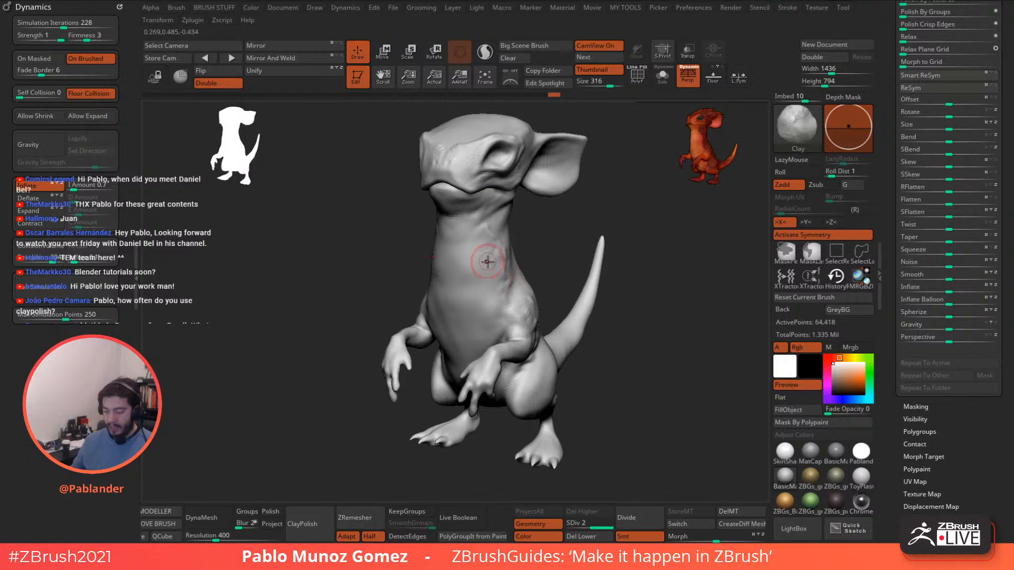
pyautogui.moveTo(401, 238); pyautogui.dragTo(380, 225)
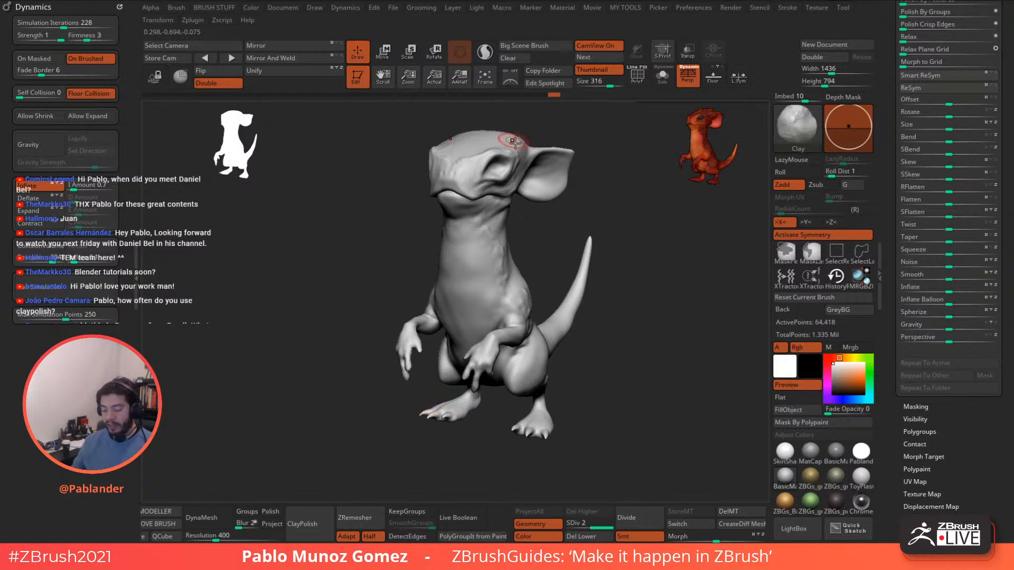
pyautogui.keyDown('alt'); pyautogui.moveTo(538, 245); pyautogui.dragTo(526, 295); pyautogui.keyUp('alt')
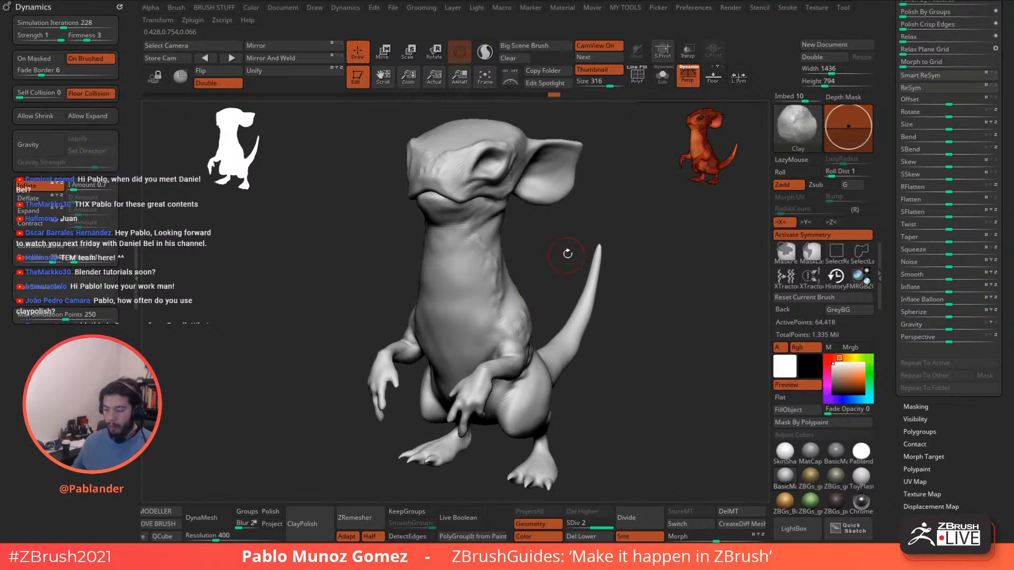
pyautogui.click(39, 286)
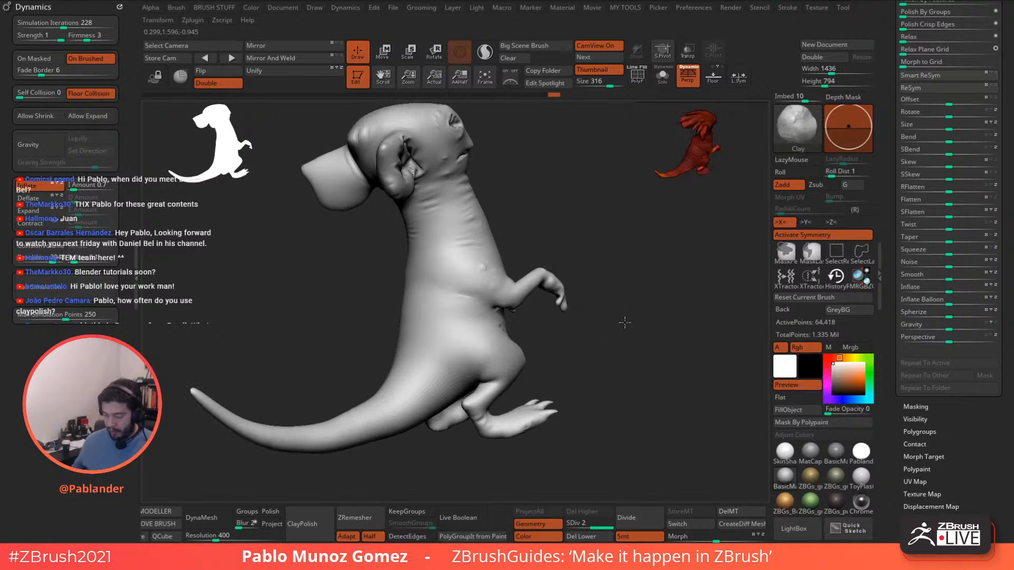
# Compare the original and inflated shapes from the side and back by repeatedly switching the stored morph target.
pyautogui.click(695, 527)
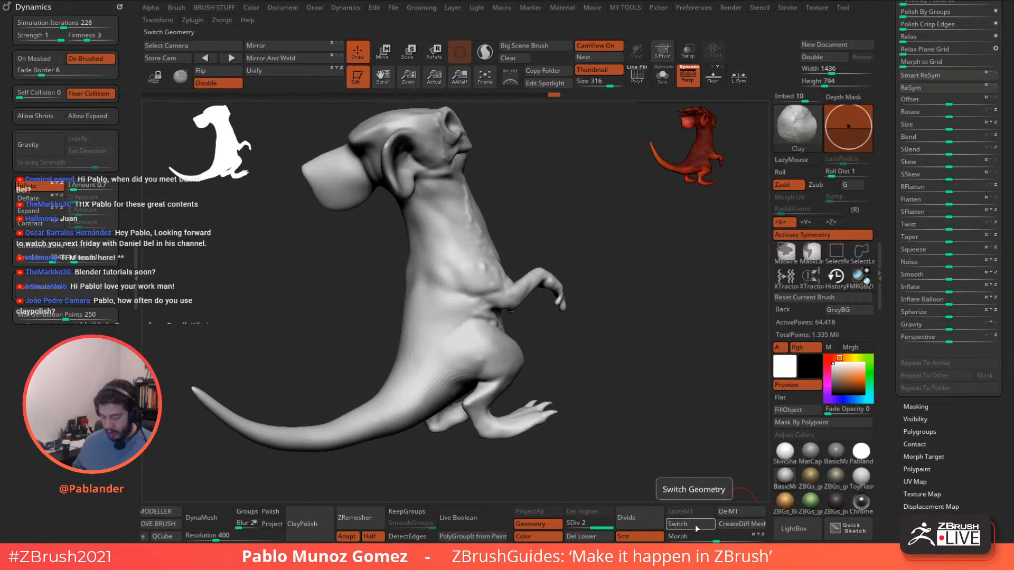
pyautogui.moveTo(659, 407); pyautogui.dragTo(691, 494)
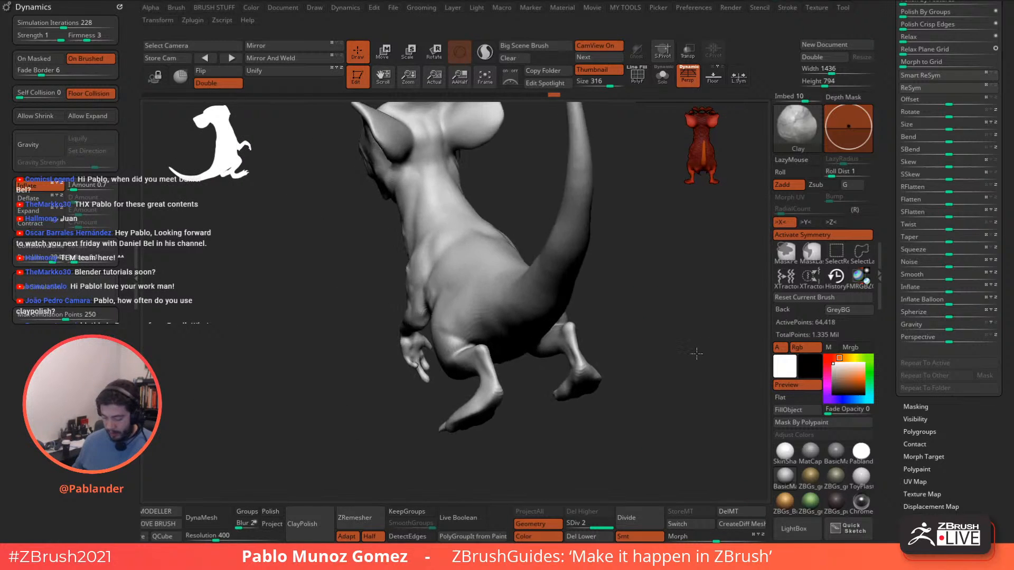
pyautogui.click(688, 521)
pyautogui.click(687, 521)
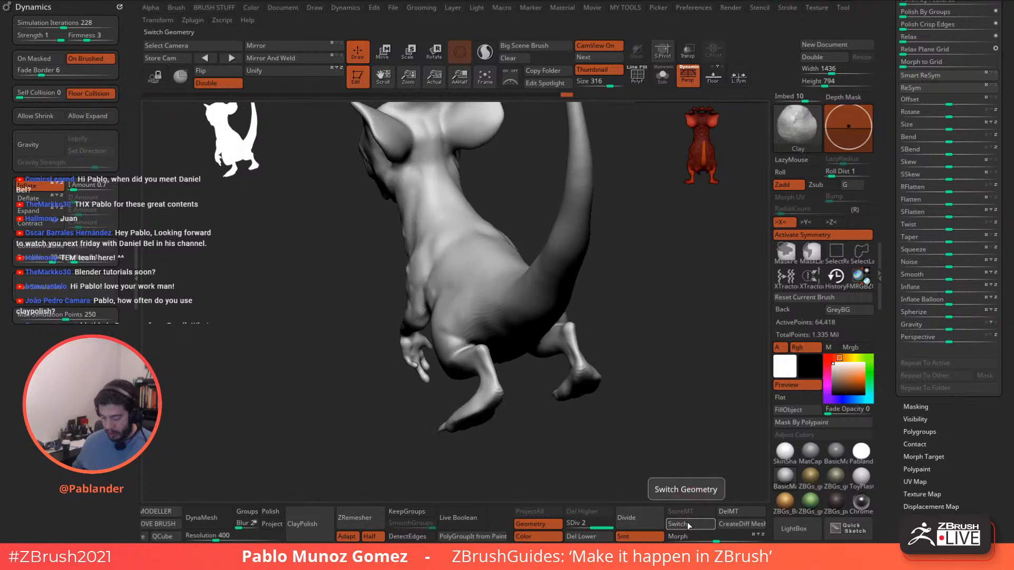
pyautogui.click(687, 522)
pyautogui.click(686, 522)
pyautogui.click(688, 523)
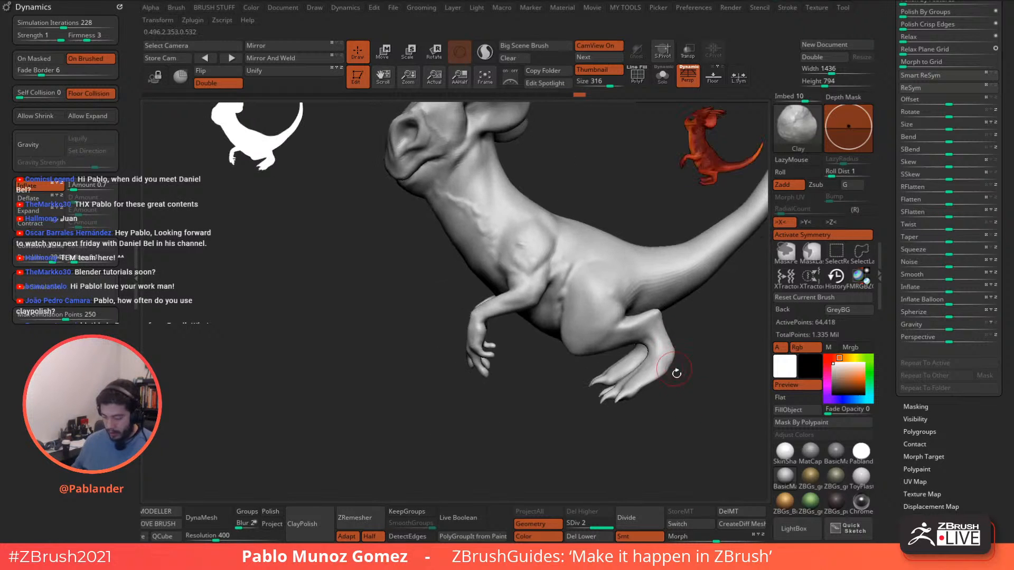
pyautogui.click(692, 524)
# Compare the belly and underarm folds up close by switching between the original and inflated shapes.
pyautogui.moveTo(645, 423); pyautogui.dragTo(581, 369)
pyautogui.keyDown('ctrl'); pyautogui.moveTo(532, 307); pyautogui.dragTo(567, 305, button='right'); pyautogui.keyUp('ctrl')
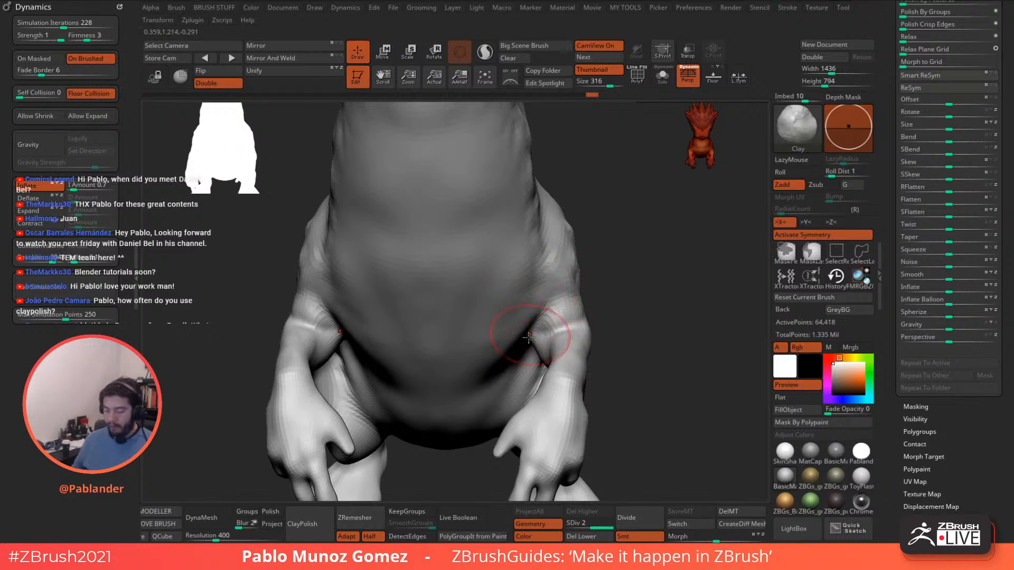
pyautogui.keyDown('alt'); pyautogui.moveTo(670, 403); pyautogui.dragTo(671, 357, button='right'); pyautogui.keyUp('alt')
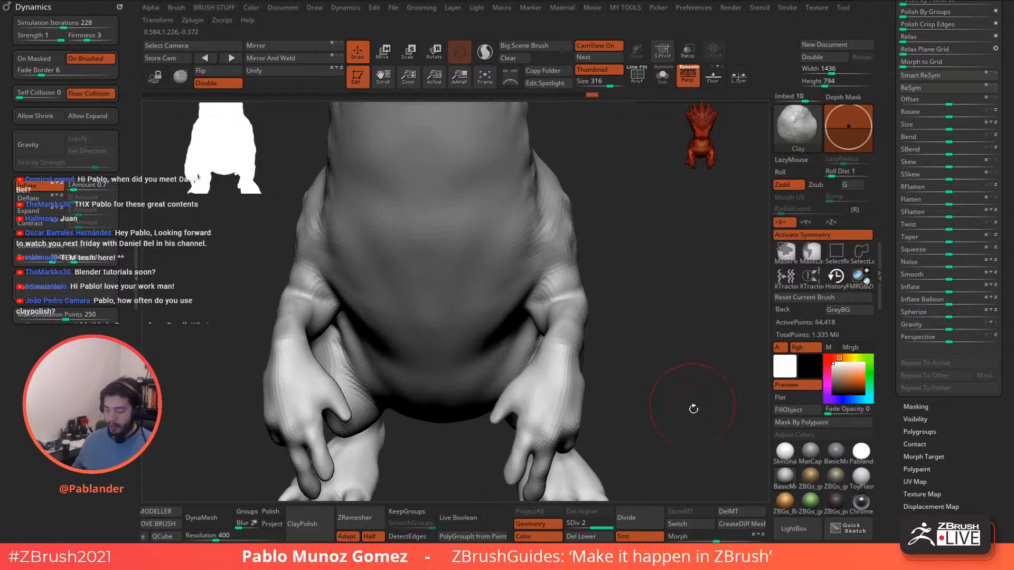
pyautogui.click(688, 523)
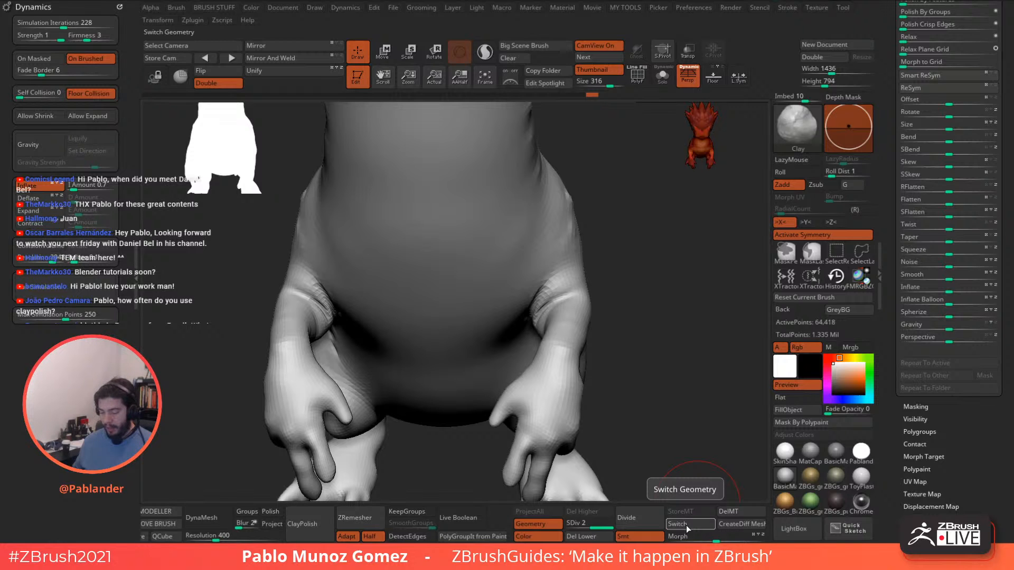
pyautogui.click(686, 525)
# Examine the original torso and shoulders, and switch the morph target back to the inflated shape.
pyautogui.moveTo(620, 301); pyautogui.dragTo(617, 281)
pyautogui.moveTo(616, 281)
pyautogui.mouseDown(button='right')
pyautogui.moveTo(595, 283)
pyautogui.moveTo(596, 298)
pyautogui.mouseUp(button='right')
pyautogui.moveTo(460, 324); pyautogui.dragTo(490, 274, button='right')
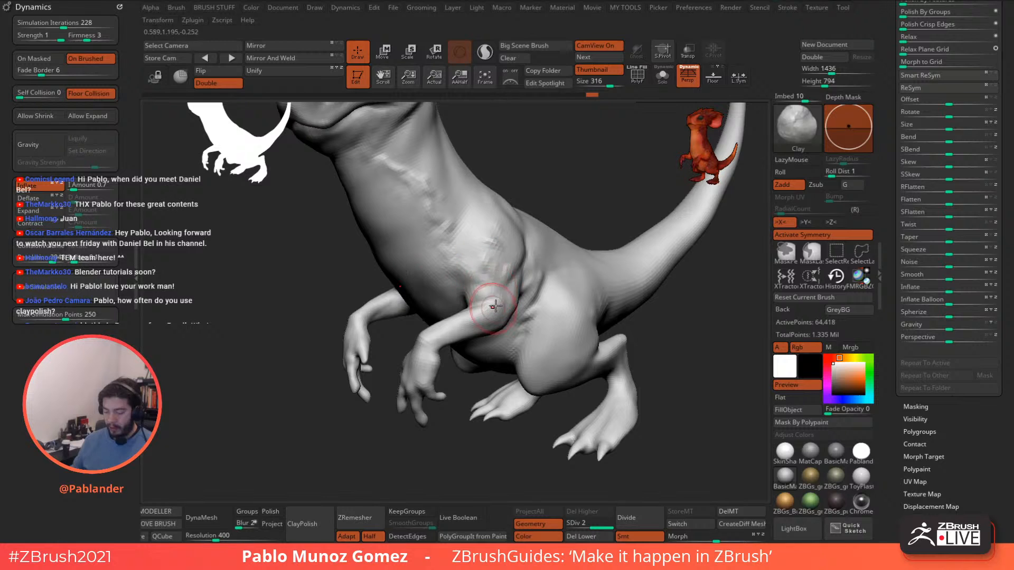
pyautogui.moveTo(465, 353); pyautogui.dragTo(480, 344, button='right')
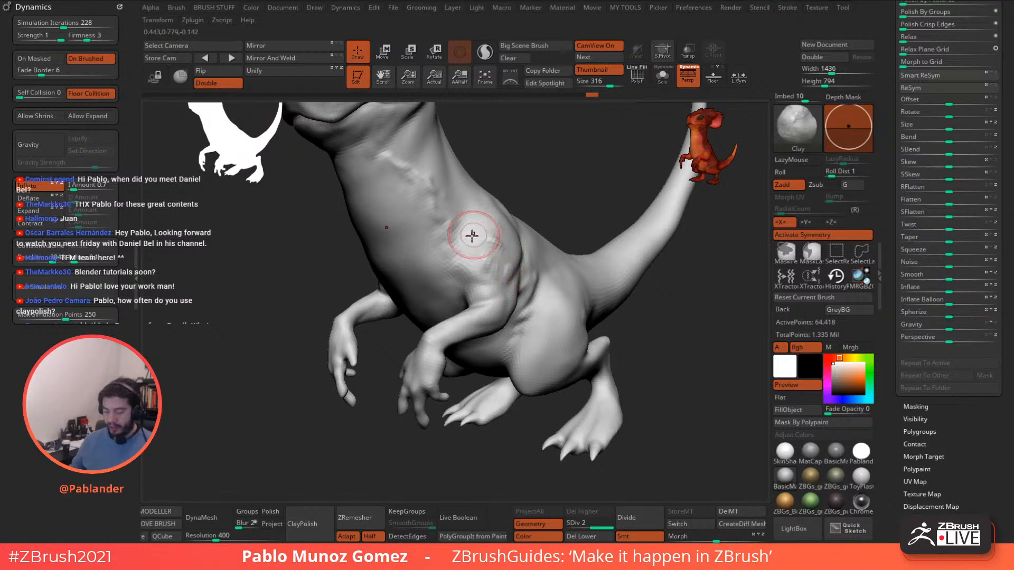
pyautogui.moveTo(491, 294); pyautogui.dragTo(508, 285, button='right')
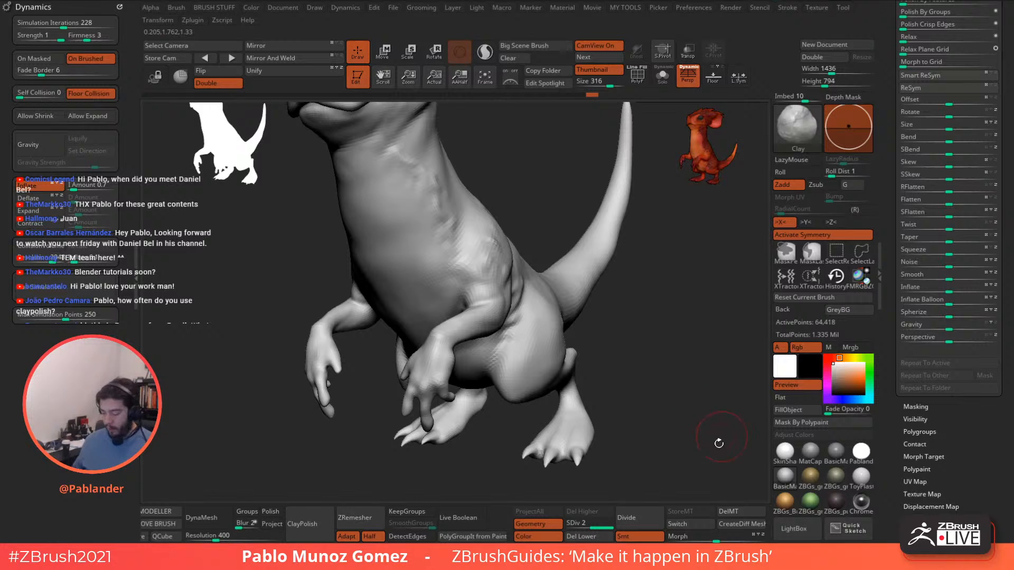
pyautogui.click(693, 522)
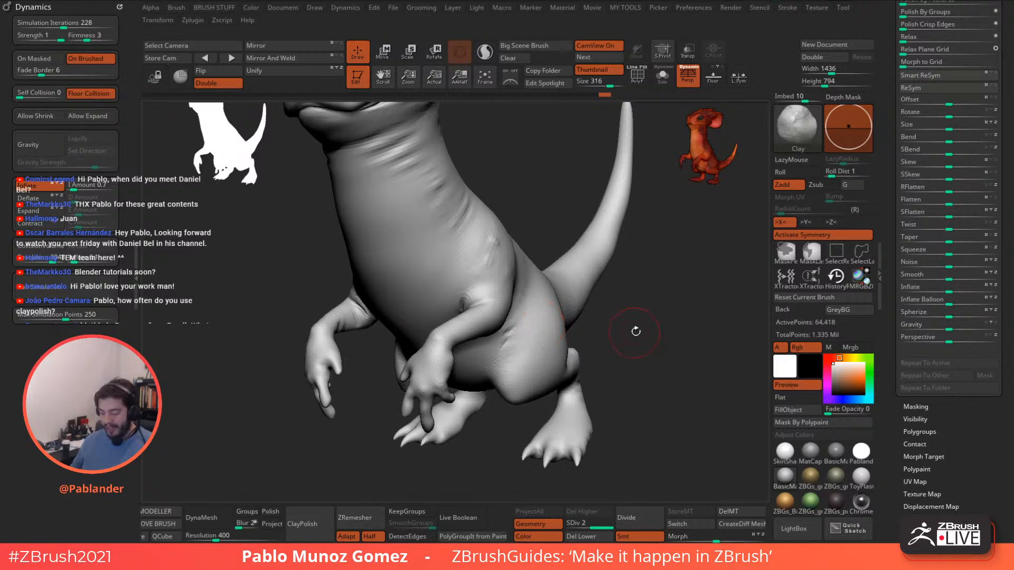
pyautogui.moveTo(634, 335); pyautogui.dragTo(396, 283)
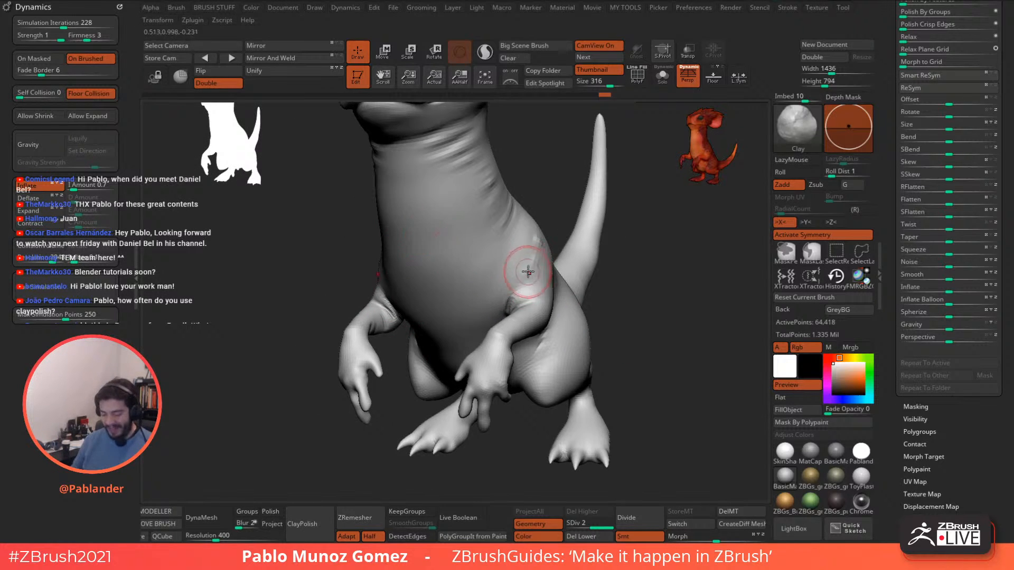
pyautogui.moveTo(528, 270); pyautogui.dragTo(500, 267, button='right')
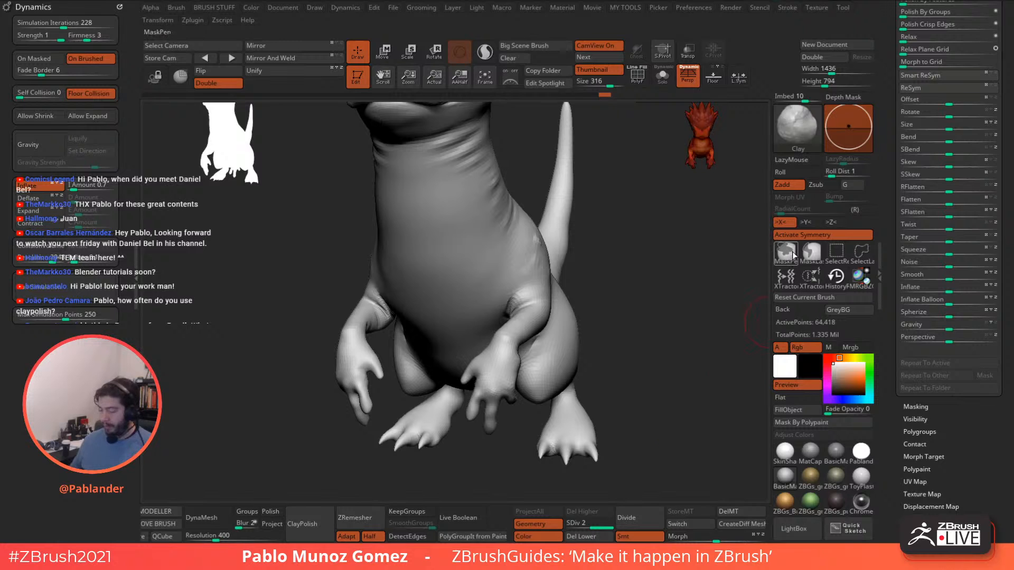
# Paint a symmetrical MaskPen mask over the creases where the creature's arm meets its torso.
pyautogui.moveTo(491, 346); pyautogui.dragTo(462, 276, button='right')
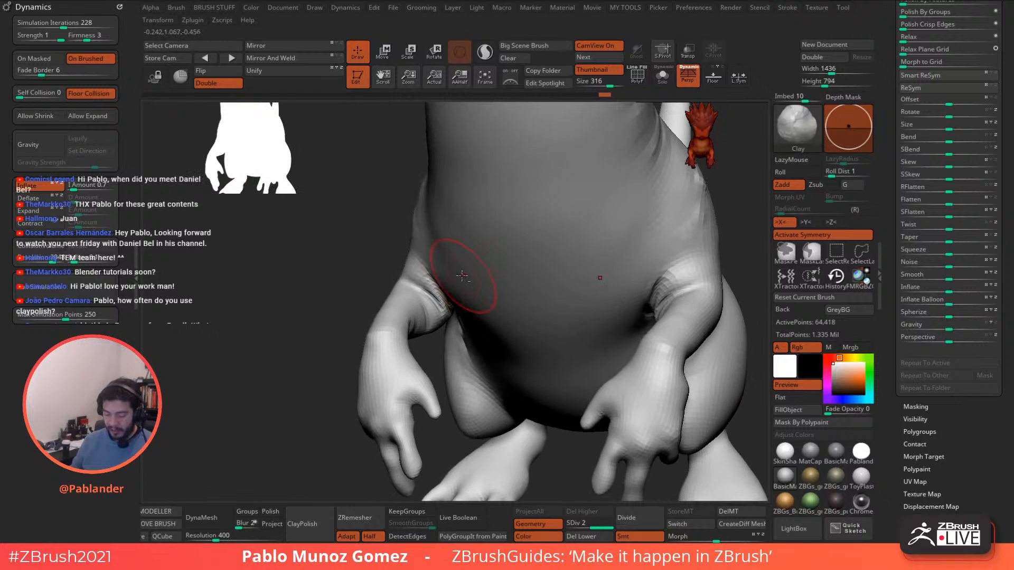
pyautogui.keyDown('ctrl'); pyautogui.moveTo(425, 277); pyautogui.dragTo(425, 285); pyautogui.keyUp('ctrl')
pyautogui.moveTo(425, 285); pyautogui.dragTo(440, 290, button='right')
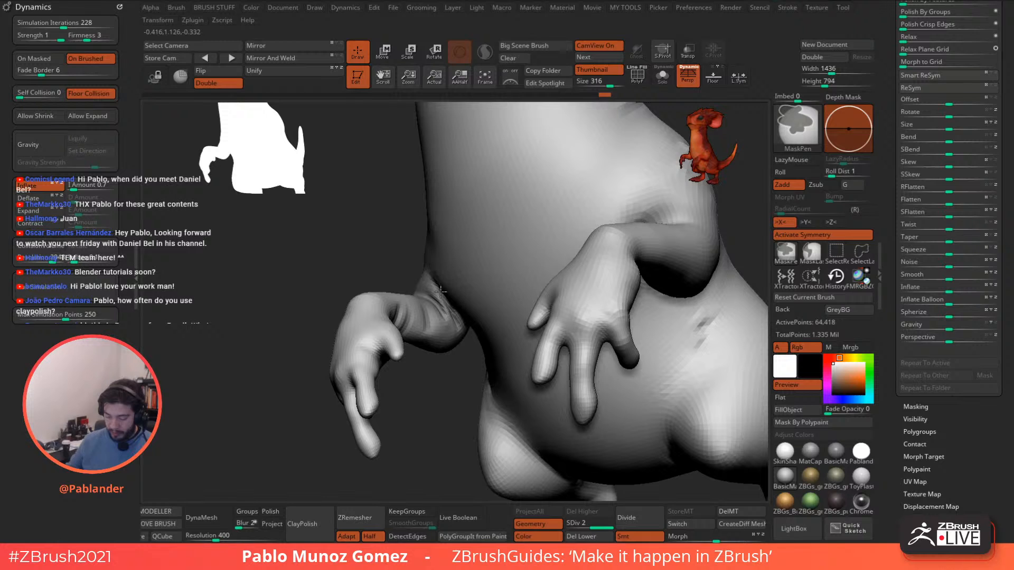
pyautogui.moveTo(446, 296)
pyautogui.keyDown('ctrl'); pyautogui.mouseDown()
pyautogui.moveTo(454, 311)
pyautogui.moveTo(439, 324)
pyautogui.moveTo(425, 309)
pyautogui.mouseUp(); pyautogui.keyUp('ctrl')
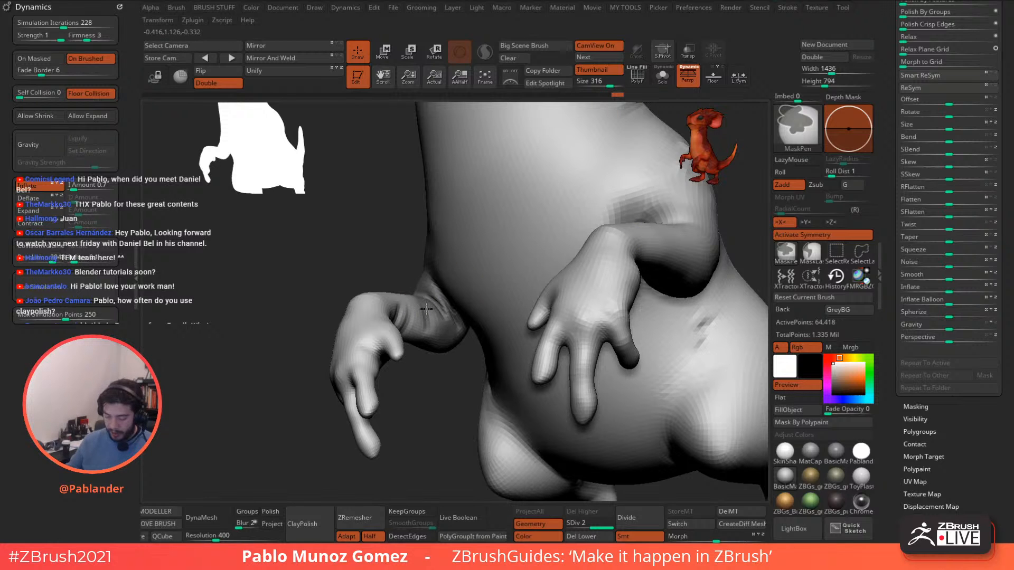
pyautogui.moveTo(419, 318)
pyautogui.mouseDown(button='right')
pyautogui.moveTo(458, 308)
pyautogui.moveTo(450, 300)
pyautogui.mouseUp(button='right')
pyautogui.moveTo(441, 291)
pyautogui.keyDown('ctrl'); pyautogui.mouseDown()
pyautogui.moveTo(414, 277)
pyautogui.moveTo(405, 285)
pyautogui.mouseUp(); pyautogui.keyUp('ctrl')
pyautogui.moveTo(409, 285); pyautogui.dragTo(422, 271, button='right')
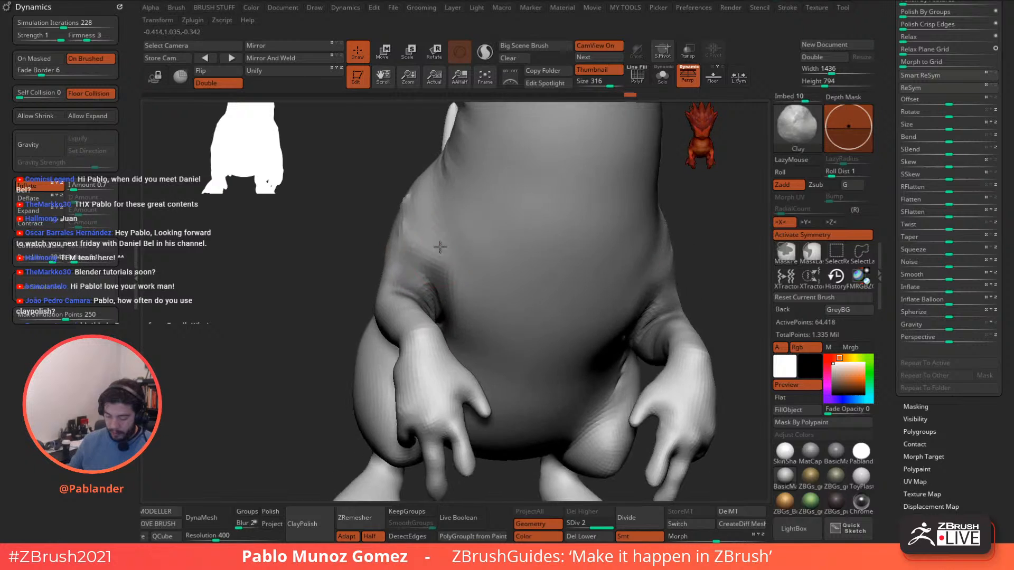
pyautogui.moveTo(424, 285)
pyautogui.keyDown('ctrl'); pyautogui.mouseDown()
pyautogui.moveTo(417, 275)
pyautogui.moveTo(414, 290)
pyautogui.mouseUp(); pyautogui.keyUp('ctrl')
pyautogui.moveTo(414, 290); pyautogui.dragTo(407, 287, button='right')
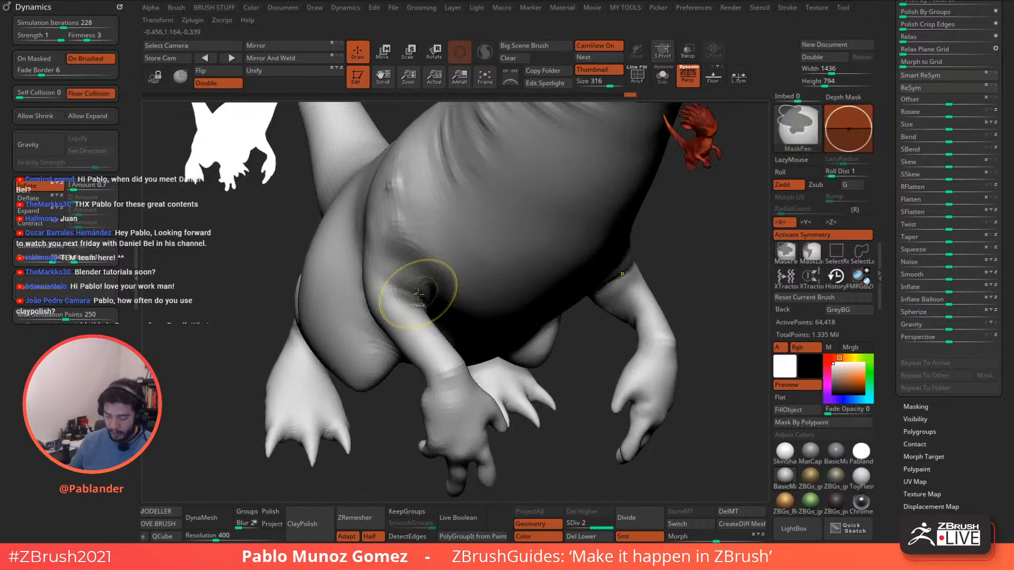
pyautogui.moveTo(407, 287)
pyautogui.keyDown('ctrl'); pyautogui.mouseDown()
pyautogui.moveTo(394, 291)
pyautogui.moveTo(418, 316)
pyautogui.moveTo(397, 311)
pyautogui.moveTo(379, 272)
pyautogui.moveTo(388, 290)
pyautogui.mouseUp(); pyautogui.keyUp('ctrl')
# Extend the mask around the opposite armpit and upper arm, covering the fold from below and in front.
pyautogui.moveTo(641, 251)
pyautogui.mouseDown(button='right')
pyautogui.moveTo(623, 227)
pyautogui.moveTo(552, 305)
pyautogui.moveTo(475, 274)
pyautogui.mouseUp(button='right')
pyautogui.moveTo(475, 274)
pyautogui.keyDown('ctrl'); pyautogui.mouseDown()
pyautogui.moveTo(495, 266)
pyautogui.moveTo(464, 265)
pyautogui.mouseUp(); pyautogui.keyUp('ctrl')
pyautogui.moveTo(464, 264); pyautogui.dragTo(470, 253, button='right')
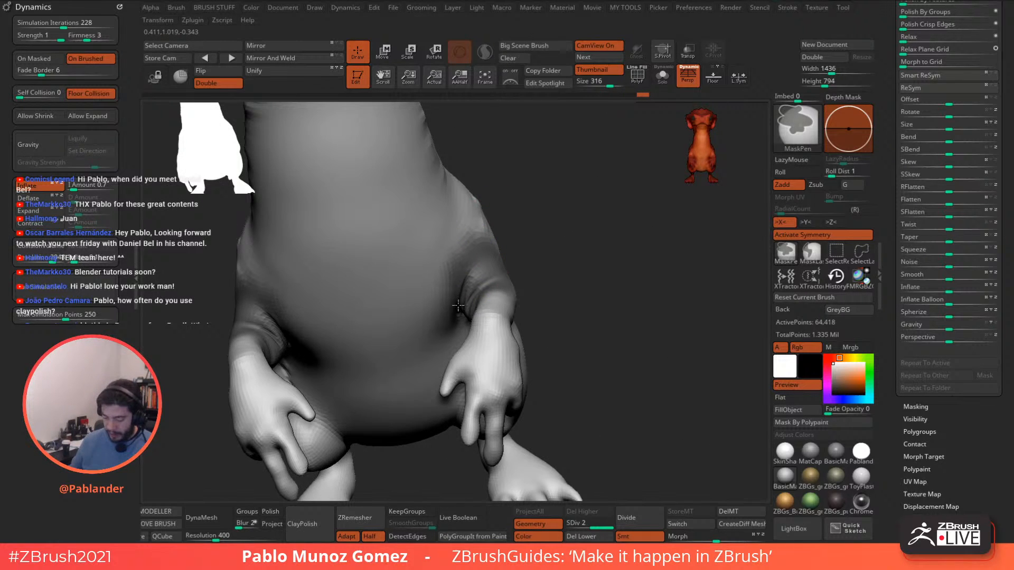
pyautogui.moveTo(458, 305); pyautogui.dragTo(457, 327, button='right')
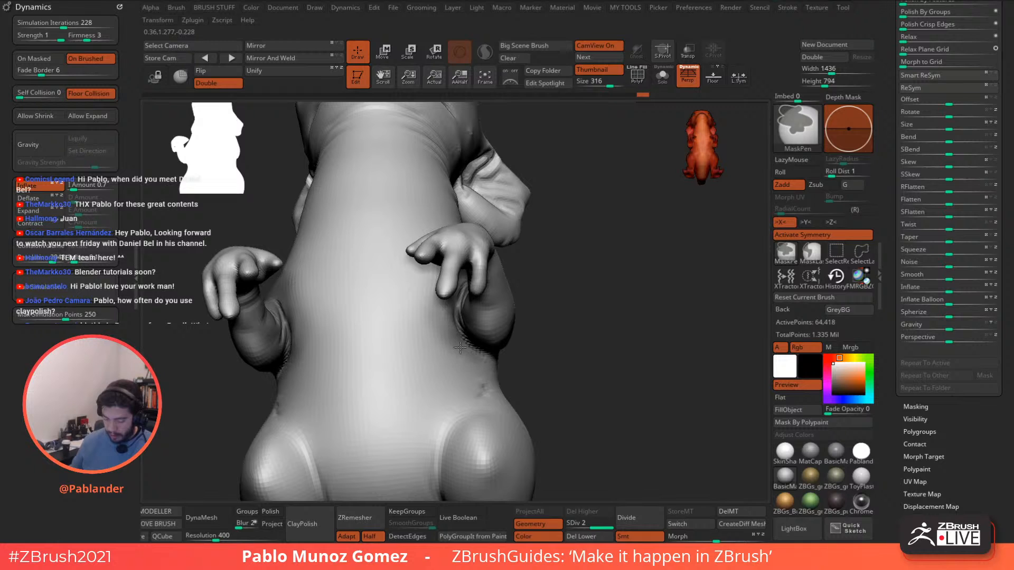
pyautogui.keyDown('ctrl'); pyautogui.moveTo(459, 347); pyautogui.dragTo(436, 317); pyautogui.keyUp('ctrl')
pyautogui.moveTo(435, 316); pyautogui.dragTo(474, 293, button='right')
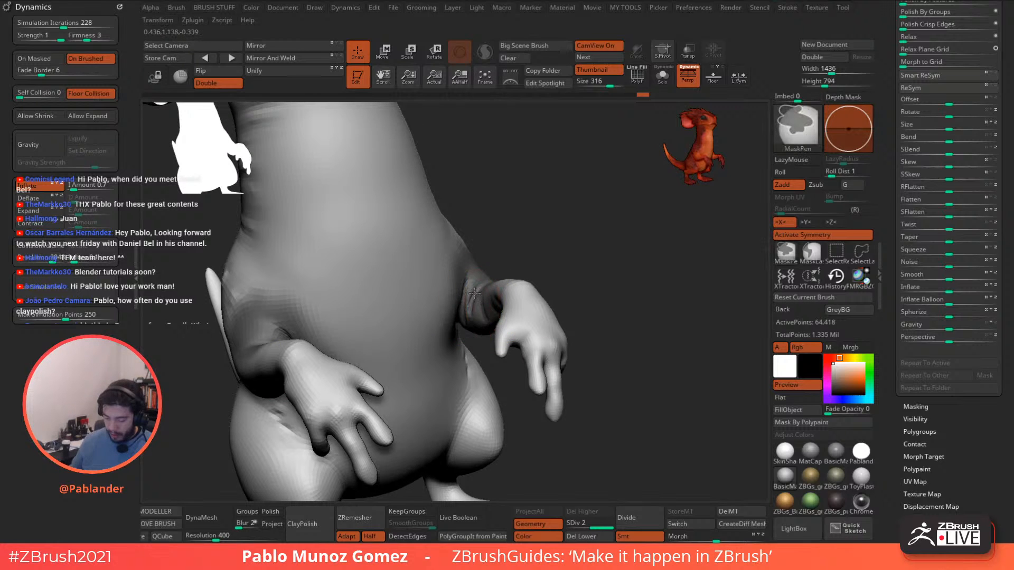
pyautogui.keyDown('ctrl'); pyautogui.moveTo(474, 293); pyautogui.dragTo(477, 266); pyautogui.keyUp('ctrl')
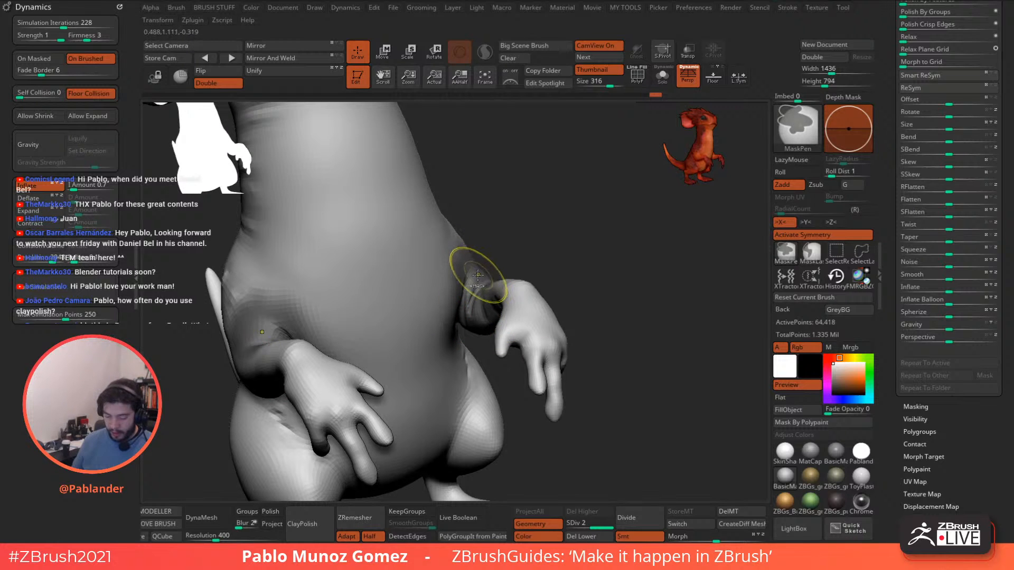
pyautogui.moveTo(543, 233)
pyautogui.mouseDown(button='right')
pyautogui.moveTo(603, 246)
pyautogui.moveTo(581, 249)
pyautogui.moveTo(600, 258)
pyautogui.moveTo(572, 231)
pyautogui.moveTo(584, 289)
pyautogui.mouseUp(button='right')
pyautogui.moveTo(585, 288); pyautogui.dragTo(553, 252, button='right')
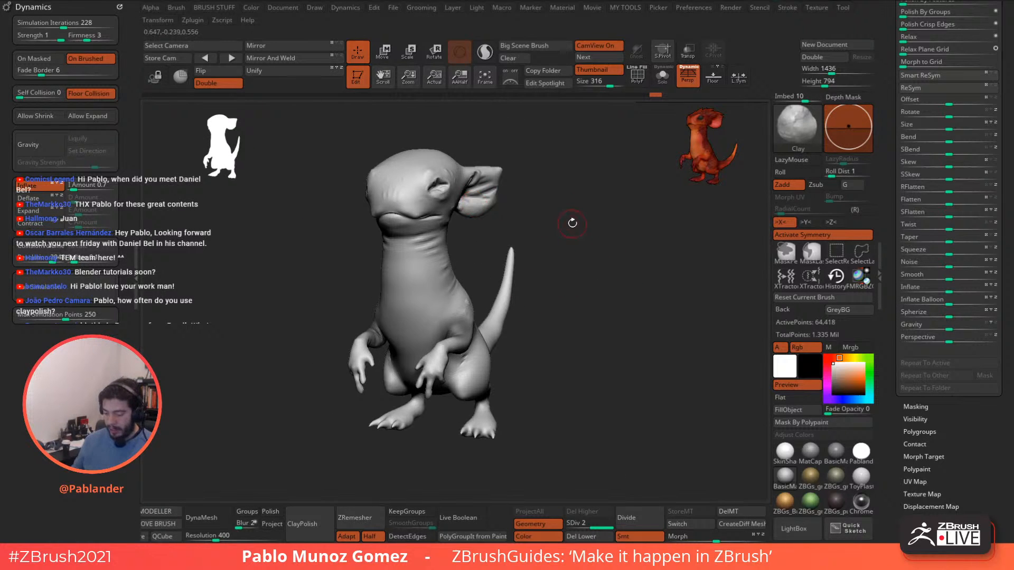
pyautogui.rightClick(575, 231)
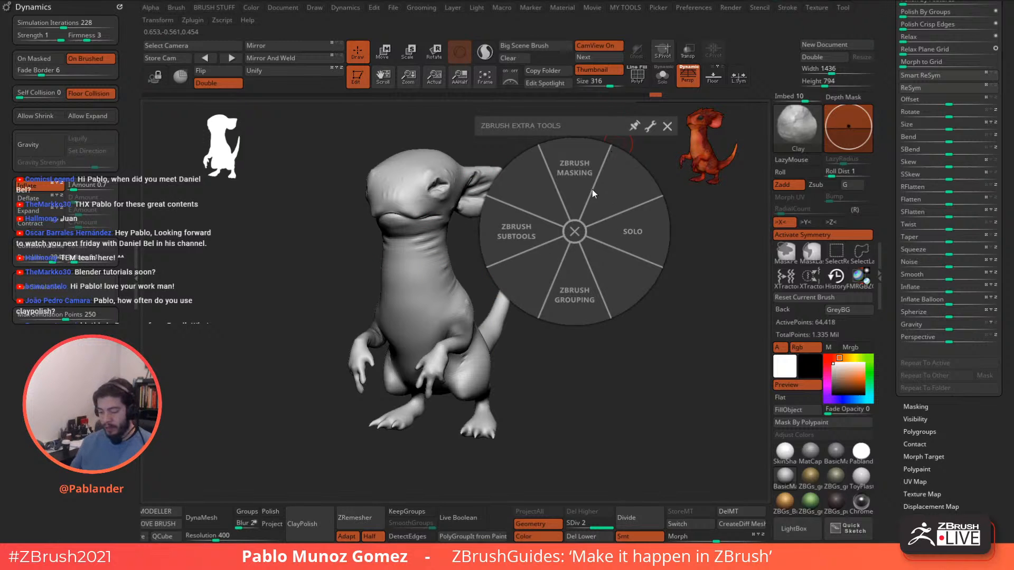
pyautogui.click(580, 174)
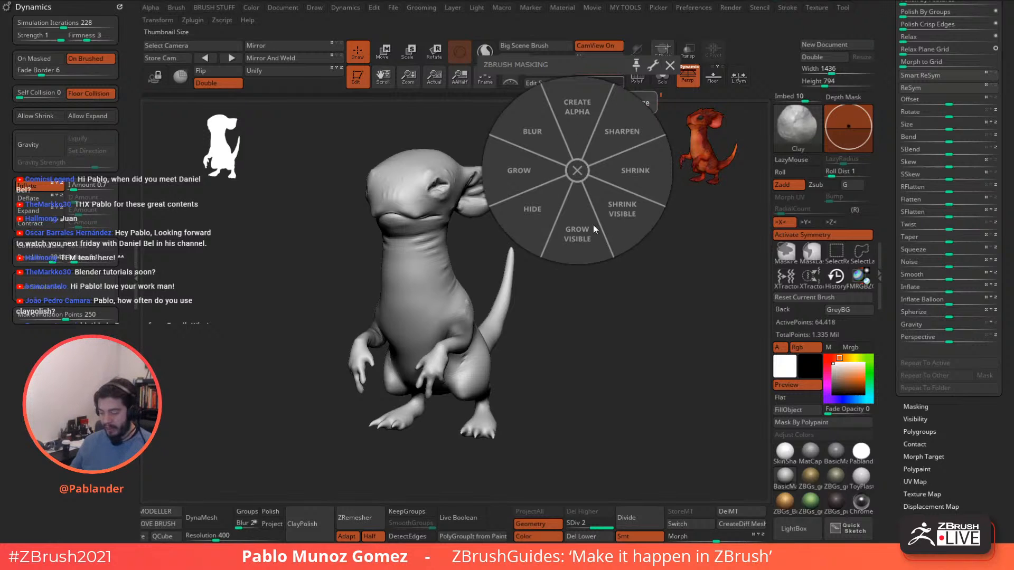
pyautogui.click(579, 175)
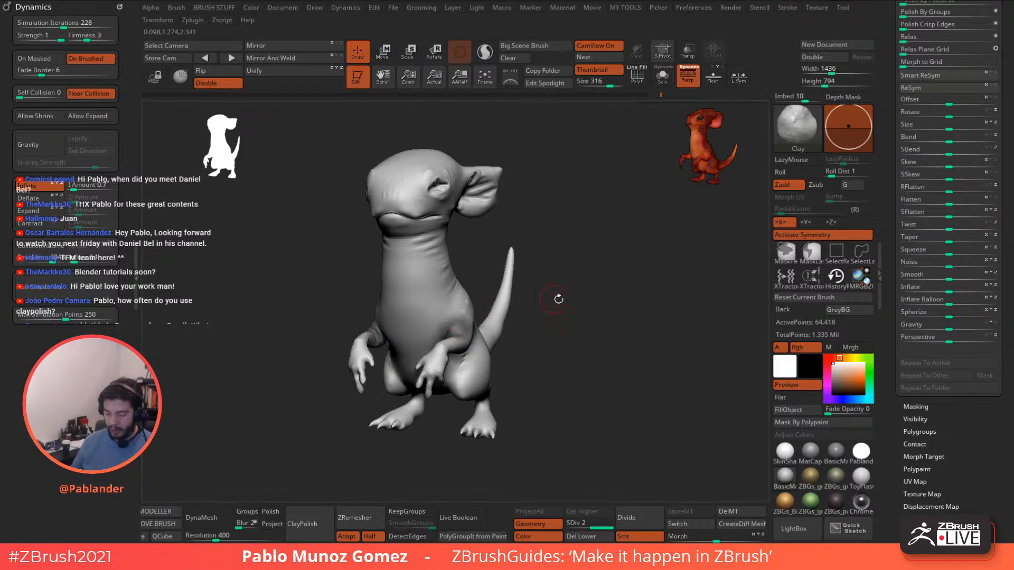
# Compare the whole creature's original and inflated shapes by switching the morph target back and forth.
pyautogui.moveTo(597, 285)
pyautogui.keyDown('alt'); pyautogui.mouseDown()
pyautogui.moveTo(613, 274)
pyautogui.moveTo(610, 289)
pyautogui.mouseUp(); pyautogui.keyUp('alt')
pyautogui.keyDown('alt'); pyautogui.moveTo(622, 253); pyautogui.dragTo(609, 281); pyautogui.keyUp('alt')
pyautogui.keyDown('alt'); pyautogui.moveTo(570, 333); pyautogui.dragTo(627, 291); pyautogui.keyUp('alt')
pyautogui.click(701, 522)
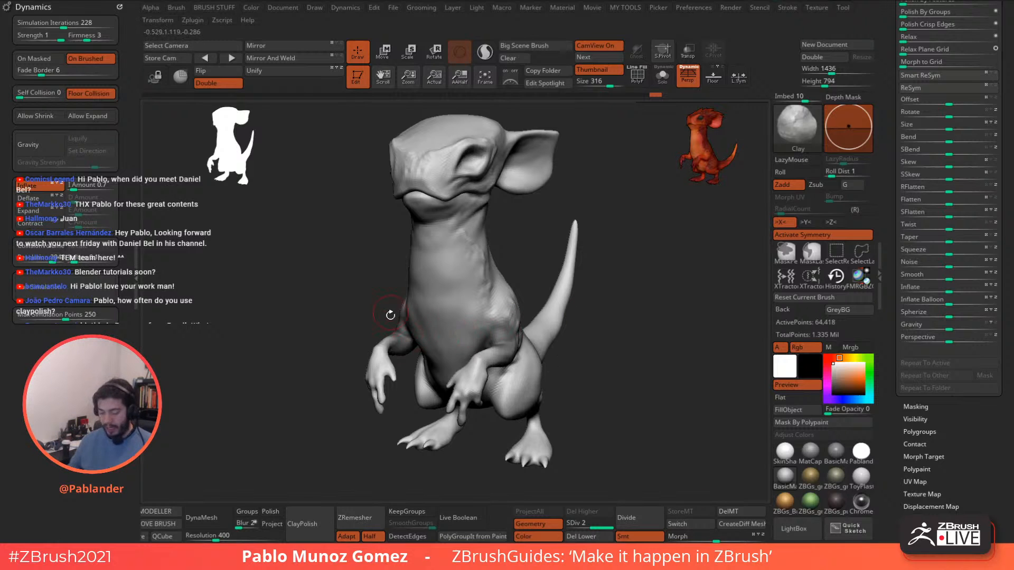
pyautogui.click(686, 524)
pyautogui.click(686, 526)
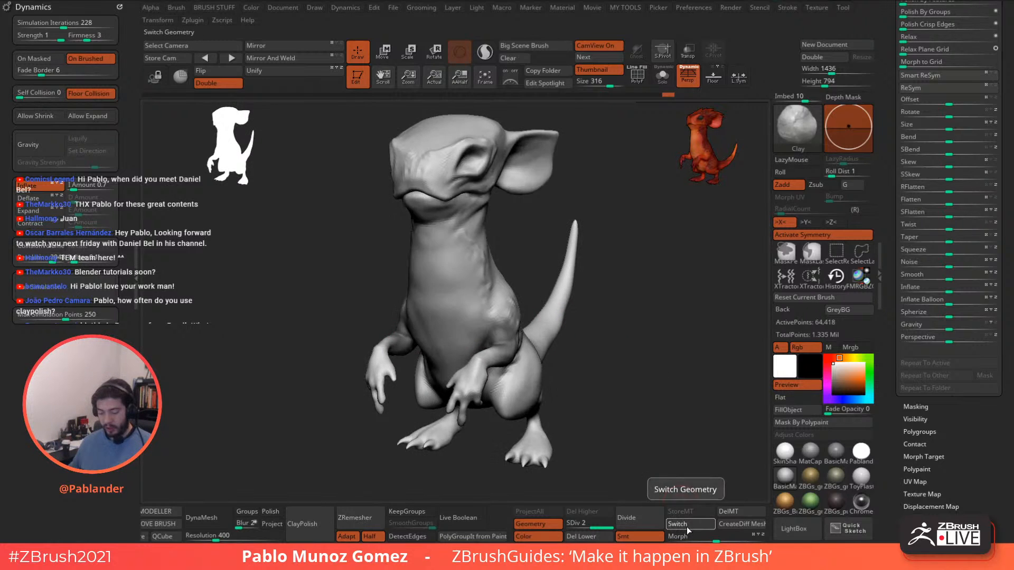
pyautogui.click(686, 527)
pyautogui.click(686, 527)
pyautogui.click(686, 526)
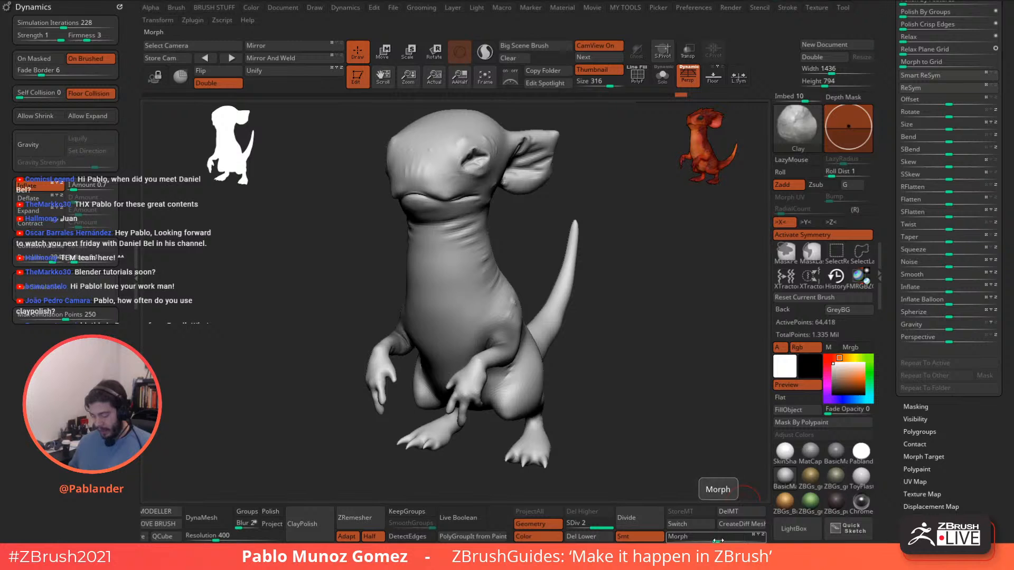
# Morph the creature fully back to its original shape and check the torso and arms up close.
pyautogui.moveTo(716, 539); pyautogui.dragTo(771, 538)
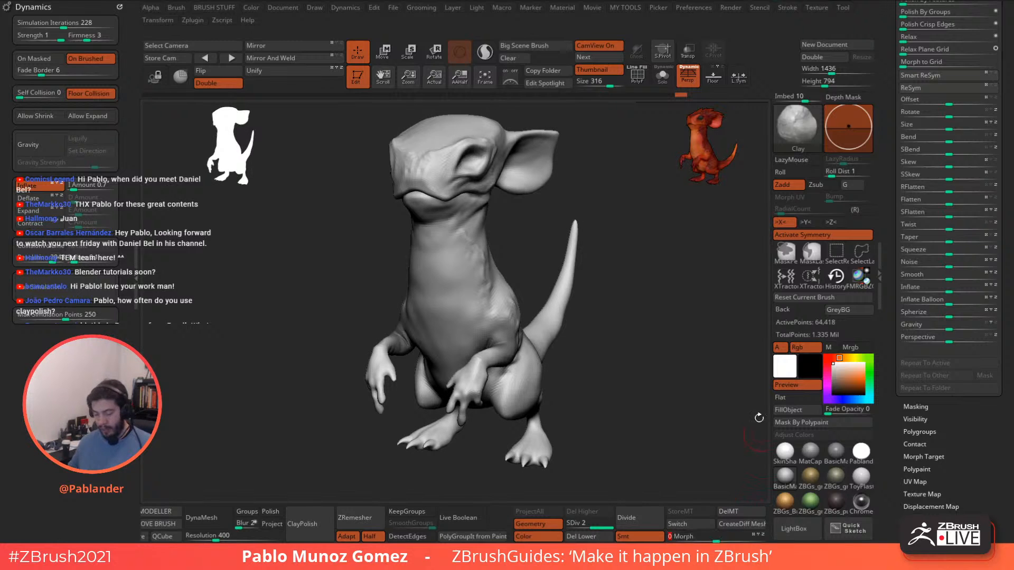
pyautogui.moveTo(486, 323)
pyautogui.keyDown('ctrl'); pyautogui.mouseDown(button='right')
pyautogui.moveTo(534, 388)
pyautogui.moveTo(607, 309)
pyautogui.mouseUp(button='right'); pyautogui.keyUp('ctrl')
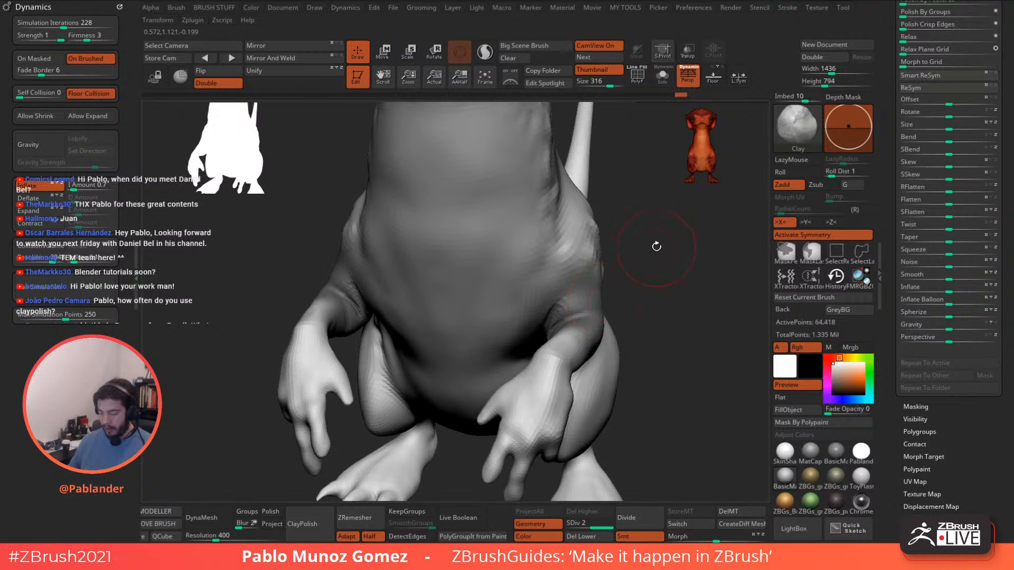
pyautogui.moveTo(660, 350)
pyautogui.keyDown('ctrl'); pyautogui.mouseDown(button='right')
pyautogui.moveTo(630, 289)
pyautogui.moveTo(594, 297)
pyautogui.moveTo(567, 259)
pyautogui.moveTo(461, 238)
pyautogui.mouseUp(button='right'); pyautogui.keyUp('ctrl')
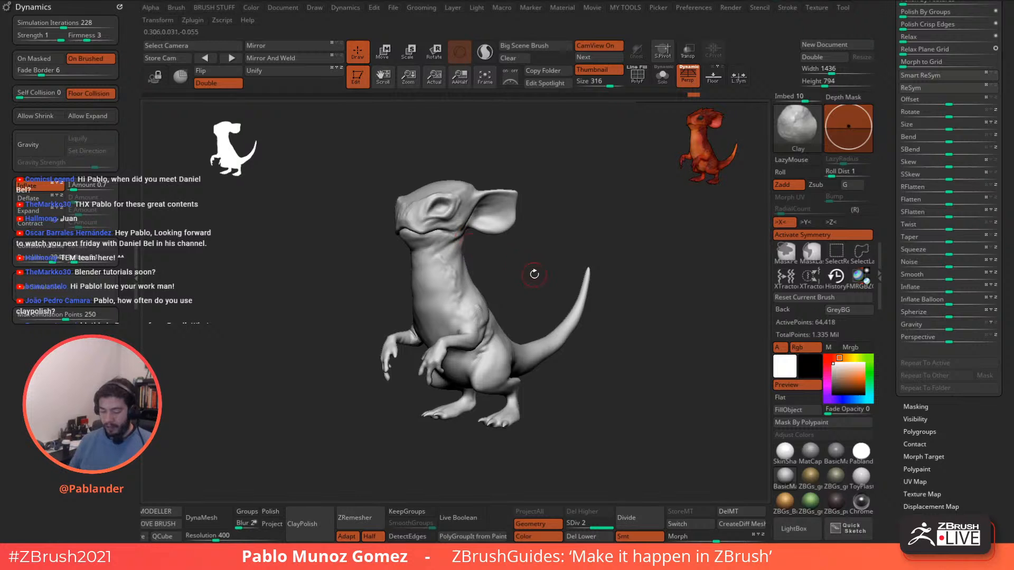
pyautogui.moveTo(505, 300)
pyautogui.mouseDown(button='right')
pyautogui.moveTo(531, 337)
pyautogui.moveTo(638, 330)
pyautogui.mouseUp(button='right')
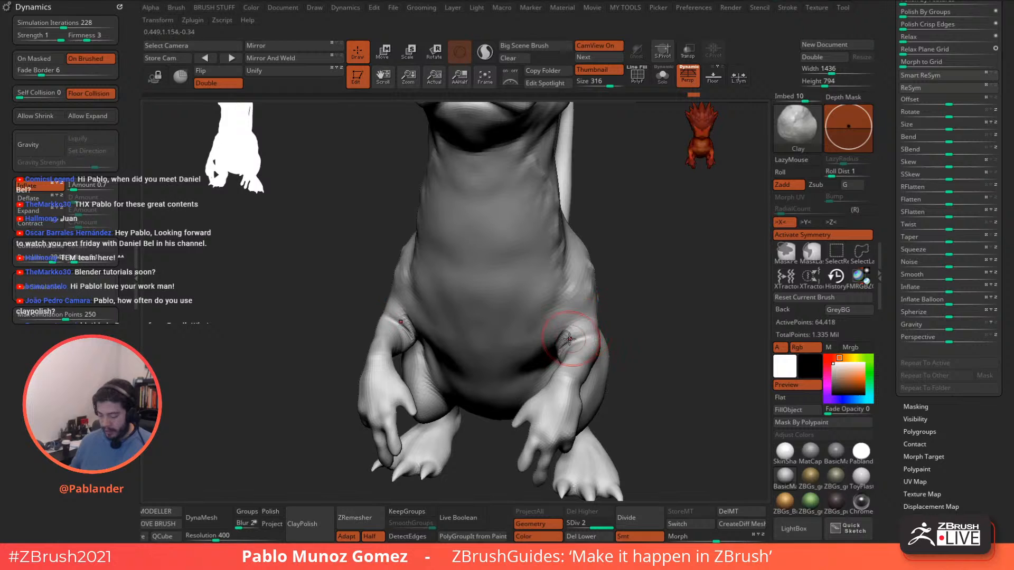
# Choose the Standard brush and sculpt a symmetrical stroke across the upper part of the creature's forearm.
pyautogui.press('space')
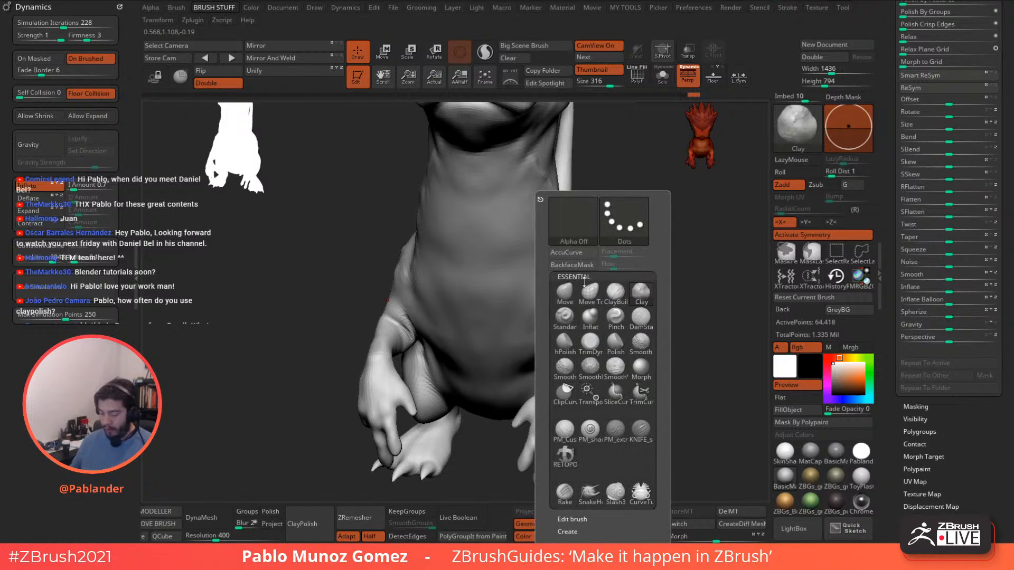
pyautogui.click(565, 293)
pyautogui.click(565, 319)
pyautogui.press('space')
pyautogui.click(668, 285)
pyautogui.keyDown('ctrl'); pyautogui.moveTo(599, 317); pyautogui.dragTo(594, 343, button='right'); pyautogui.keyUp('ctrl')
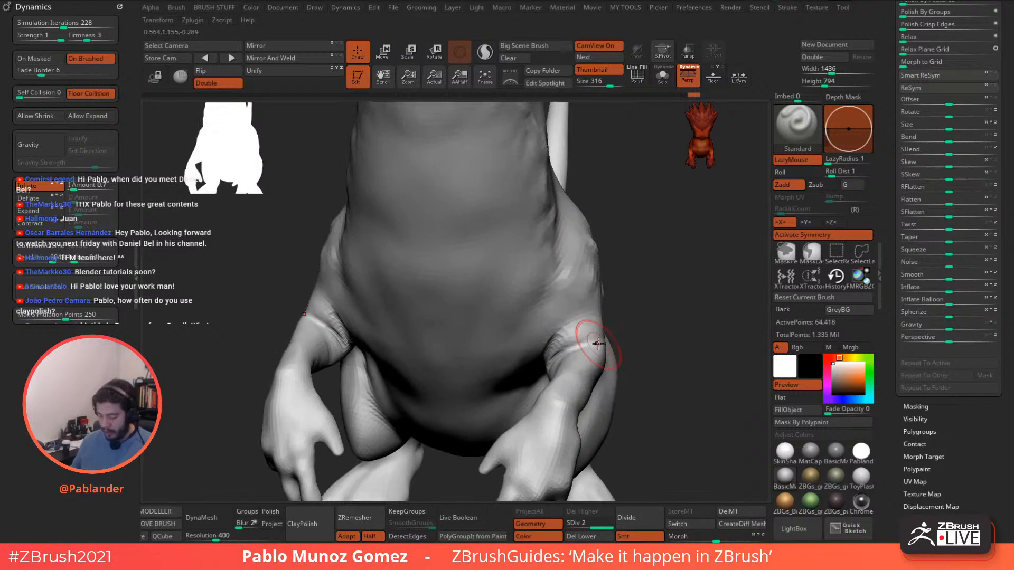
pyautogui.moveTo(560, 349); pyautogui.dragTo(589, 331)
pyautogui.moveTo(570, 333)
pyautogui.mouseDown(button='right')
pyautogui.moveTo(550, 359)
pyautogui.moveTo(568, 370)
pyautogui.moveTo(571, 355)
pyautogui.moveTo(599, 346)
pyautogui.moveTo(604, 283)
pyautogui.moveTo(628, 330)
pyautogui.moveTo(607, 310)
pyautogui.moveTo(647, 302)
pyautogui.moveTo(578, 372)
pyautogui.moveTo(599, 348)
pyautogui.mouseUp(button='right')
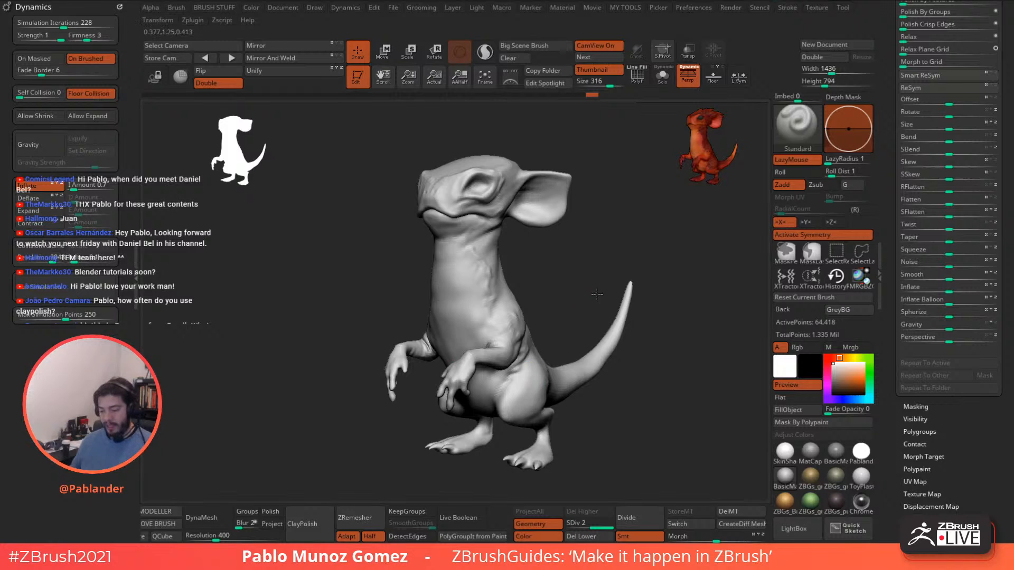
pyautogui.moveTo(590, 293); pyautogui.dragTo(606, 309, button='right')
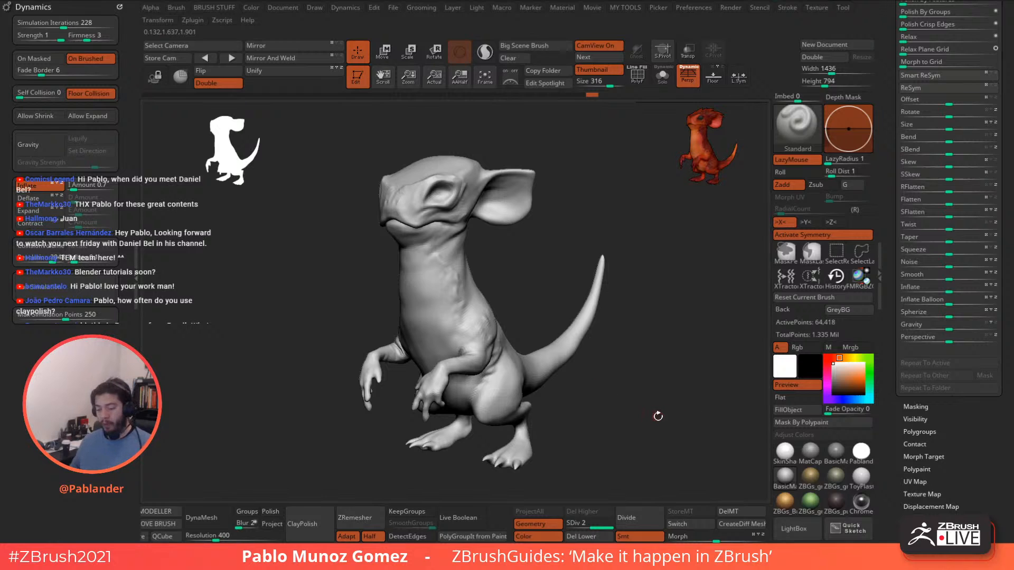
pyautogui.moveTo(661, 408); pyautogui.dragTo(664, 400)
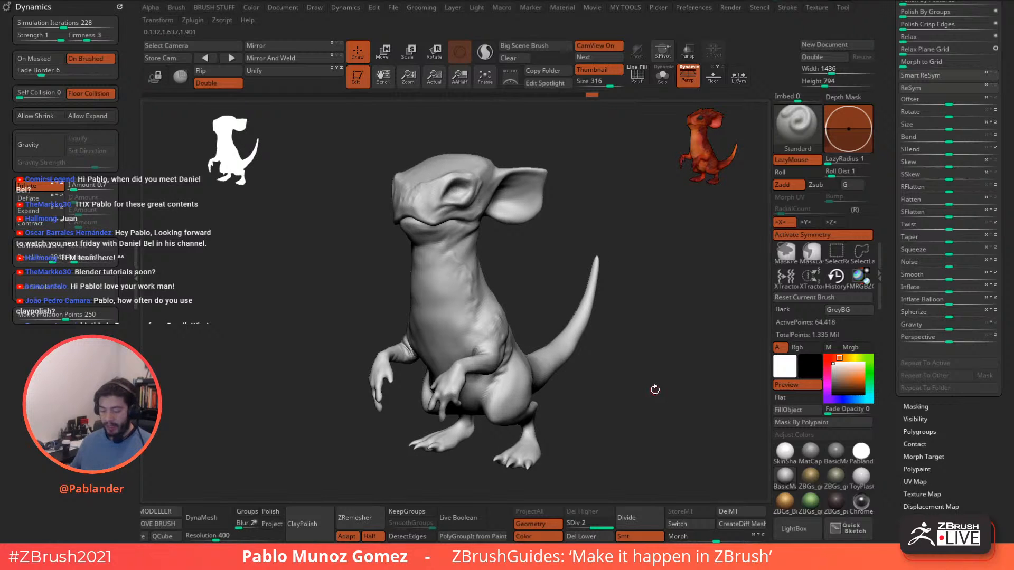
pyautogui.moveTo(655, 390)
pyautogui.mouseDown()
pyautogui.moveTo(664, 357)
pyautogui.moveTo(656, 362)
pyautogui.mouseUp()
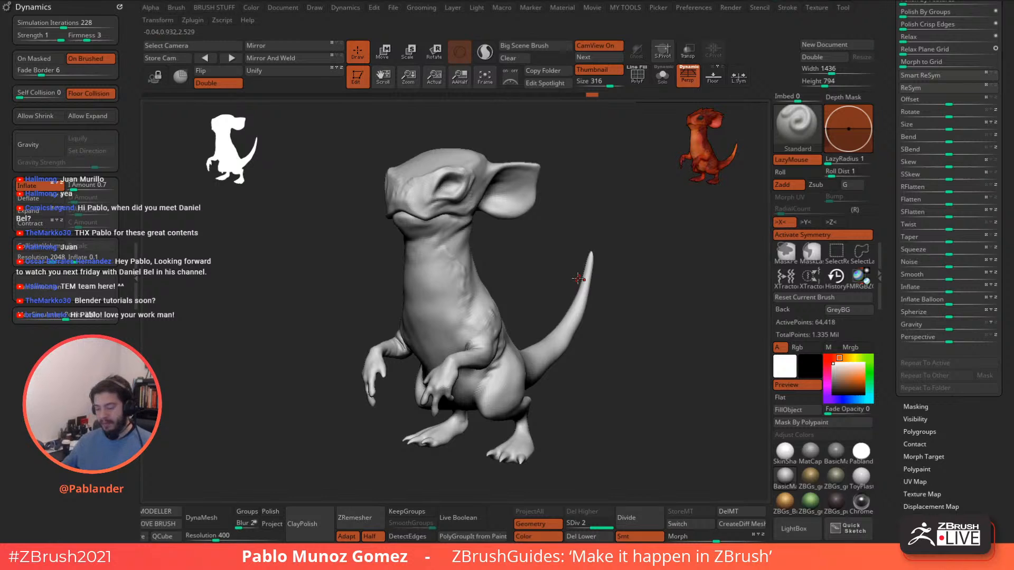
pyautogui.moveTo(590, 216)
pyautogui.mouseDown()
pyautogui.moveTo(618, 252)
pyautogui.moveTo(636, 261)
pyautogui.moveTo(638, 249)
pyautogui.moveTo(649, 263)
pyautogui.mouseUp()
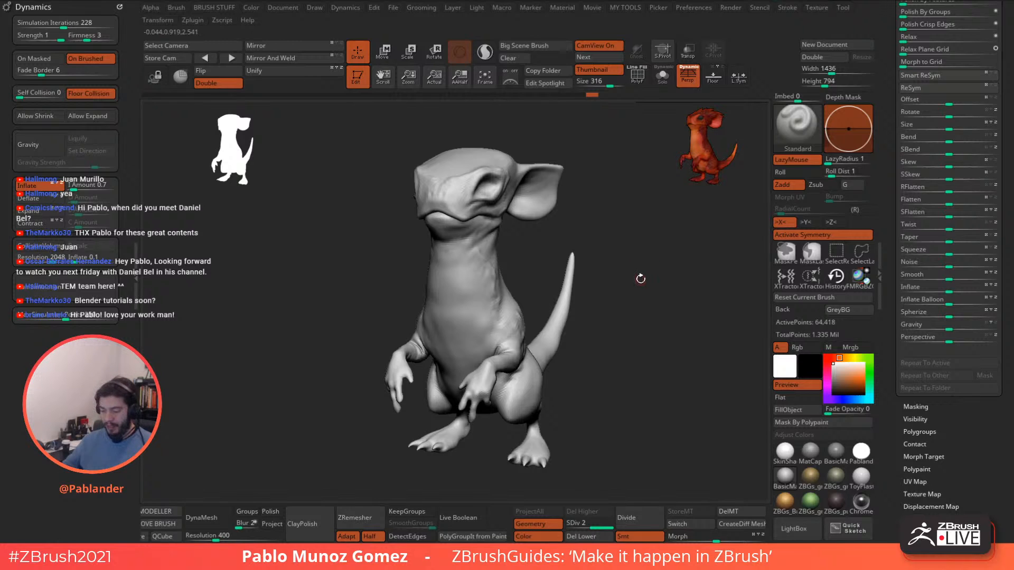
pyautogui.moveTo(630, 315)
pyautogui.mouseDown()
pyautogui.moveTo(640, 321)
pyautogui.moveTo(625, 326)
pyautogui.mouseUp()
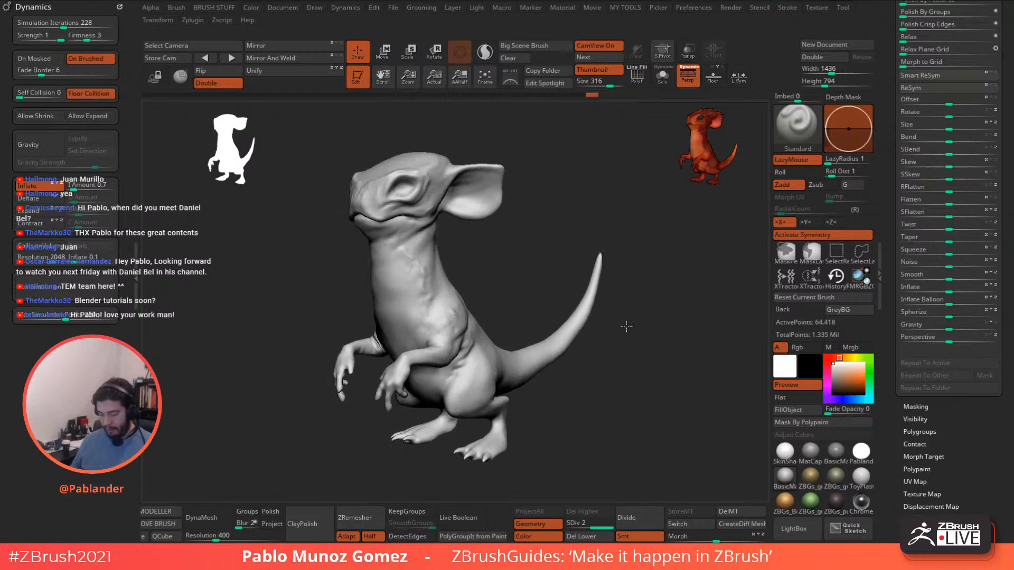
pyautogui.moveTo(894, 186); pyautogui.dragTo(891, 388)
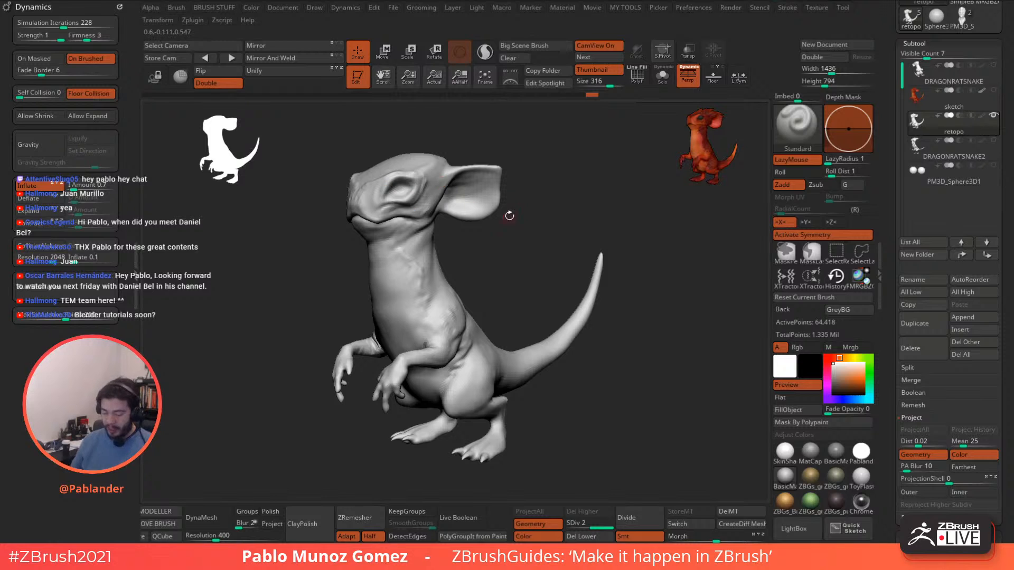
# Mask both of the creature's ears, refining the mask boundary where they join the head.
pyautogui.moveTo(526, 218)
pyautogui.keyDown('alt'); pyautogui.mouseDown()
pyautogui.moveTo(539, 244)
pyautogui.moveTo(557, 188)
pyautogui.mouseUp(); pyautogui.keyUp('alt')
pyautogui.press('space')
pyautogui.click(813, 257)
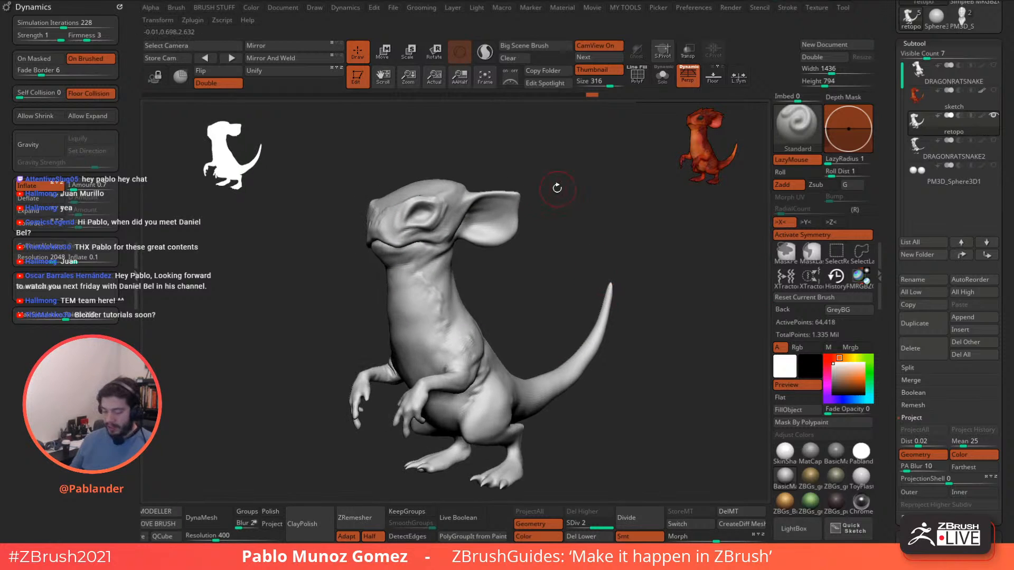
pyautogui.moveTo(467, 195)
pyautogui.keyDown('ctrl'); pyautogui.mouseDown()
pyautogui.moveTo(522, 276)
pyautogui.moveTo(514, 187)
pyautogui.moveTo(544, 204)
pyautogui.moveTo(494, 216)
pyautogui.moveTo(482, 233)
pyautogui.moveTo(595, 233)
pyautogui.mouseUp(); pyautogui.keyUp('ctrl')
pyautogui.keyDown('ctrl'); pyautogui.click(498, 215); pyautogui.keyUp('ctrl')
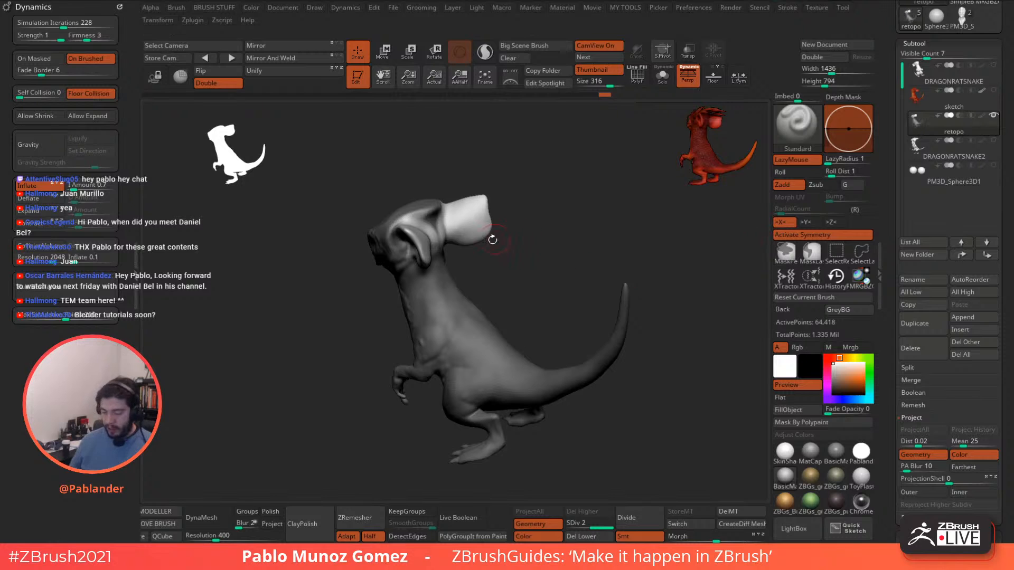
pyautogui.moveTo(417, 210)
pyautogui.mouseDown()
pyautogui.moveTo(443, 211)
pyautogui.moveTo(437, 247)
pyautogui.moveTo(415, 220)
pyautogui.moveTo(444, 239)
pyautogui.moveTo(434, 255)
pyautogui.moveTo(411, 247)
pyautogui.moveTo(446, 222)
pyautogui.mouseUp()
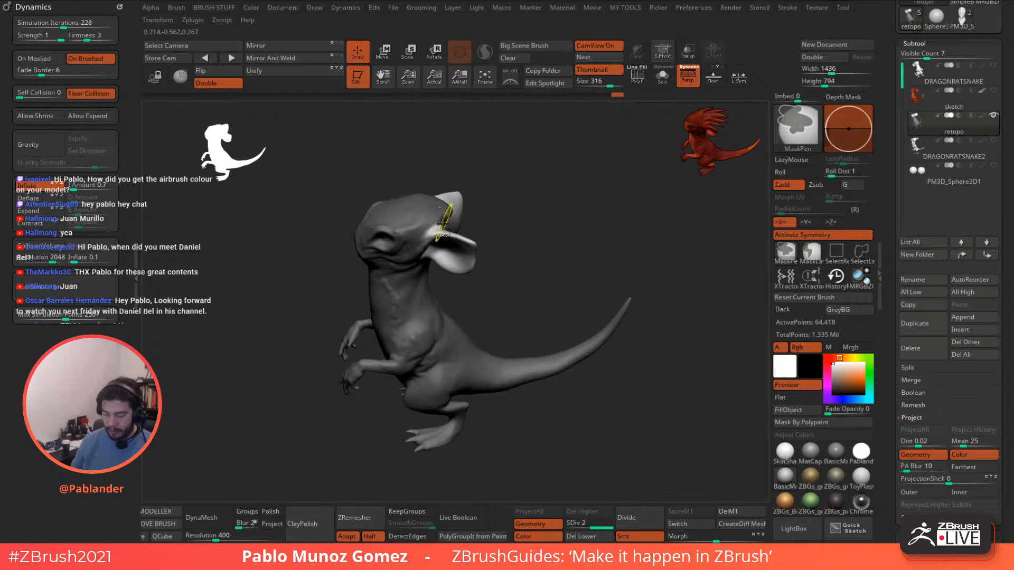
pyautogui.keyDown('ctrl'); pyautogui.click(473, 226); pyautogui.keyUp('ctrl')
pyautogui.moveTo(507, 232)
pyautogui.mouseDown()
pyautogui.moveTo(589, 236)
pyautogui.moveTo(571, 262)
pyautogui.moveTo(528, 253)
pyautogui.mouseUp()
# Start a gravity simulation restricted to the masked ears, with On Masked and Gravity enabled and Inflate disabled.
pyautogui.click(40, 58)
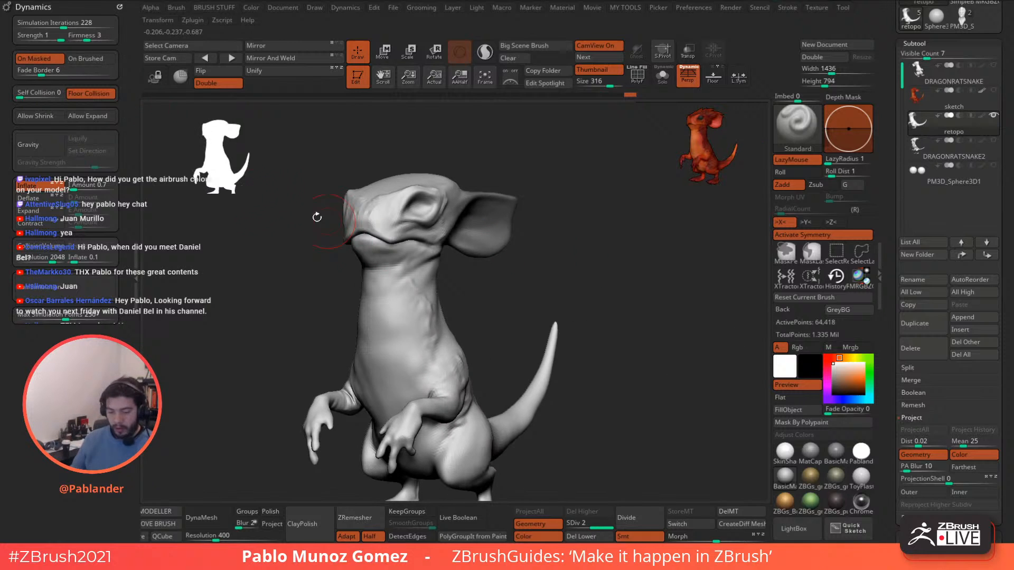
pyautogui.click(36, 188)
pyautogui.moveTo(523, 207); pyautogui.dragTo(561, 184)
pyautogui.click(38, 145)
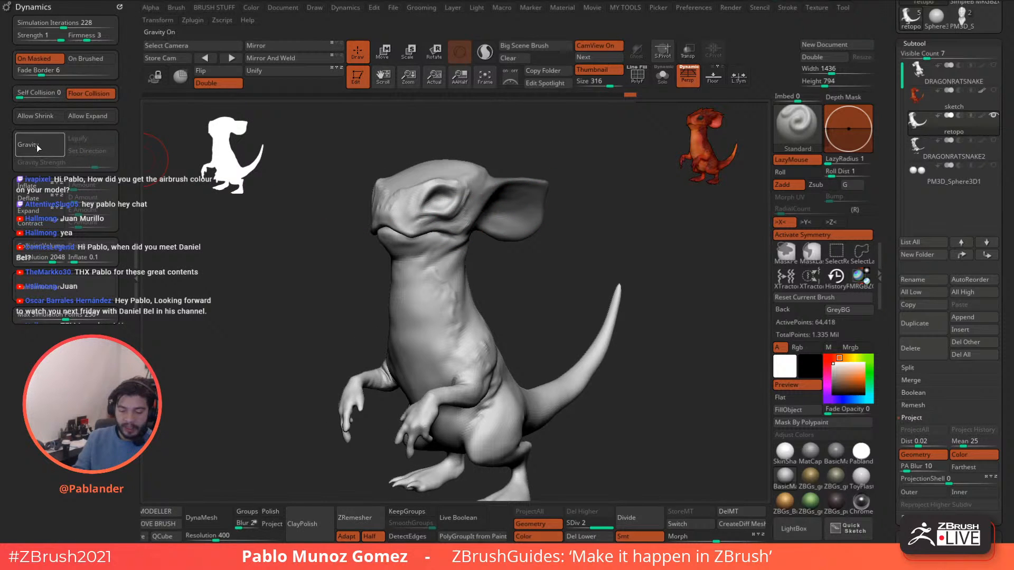
pyautogui.click(61, 286)
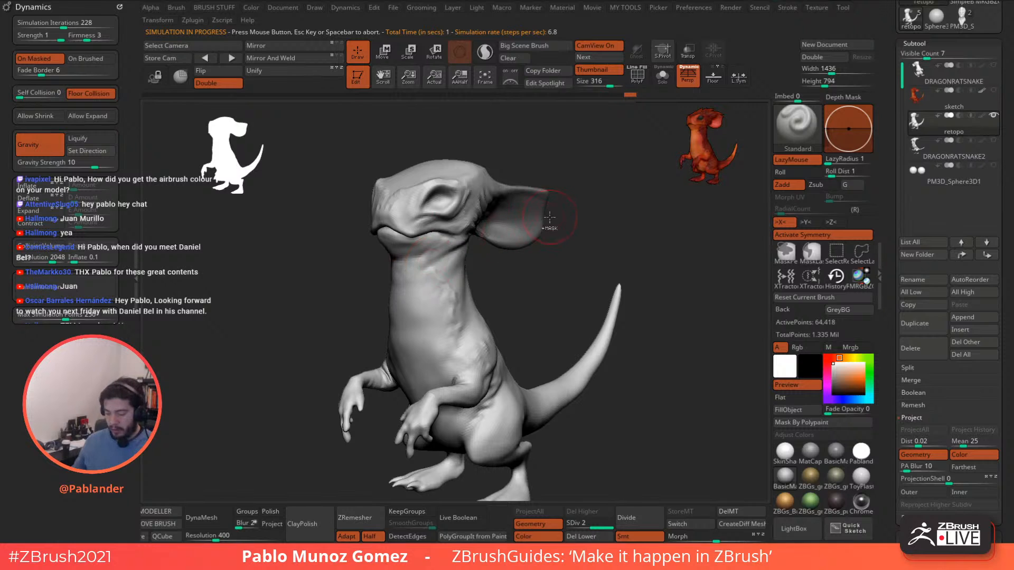
# Stop the simulation and soften the mask's edge at the base of the ears, keeping the ears masked.
pyautogui.moveTo(563, 168); pyautogui.dragTo(587, 172)
pyautogui.press('space')
pyautogui.keyDown('ctrl'); pyautogui.click(581, 191); pyautogui.keyUp('ctrl')
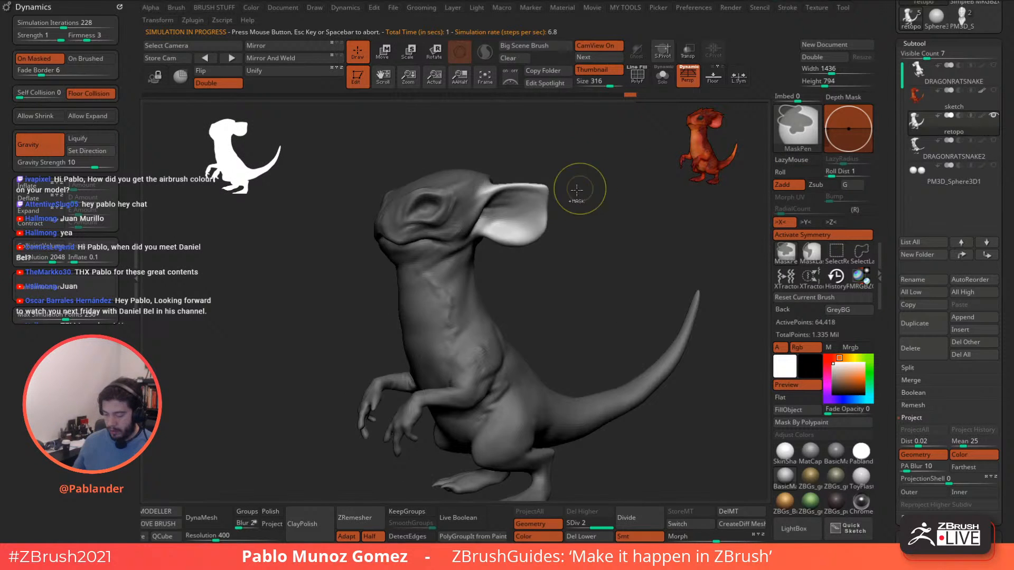
pyautogui.keyDown('ctrl'); pyautogui.click(476, 204); pyautogui.keyUp('ctrl')
pyautogui.keyDown('ctrl'); pyautogui.click(478, 203); pyautogui.keyUp('ctrl')
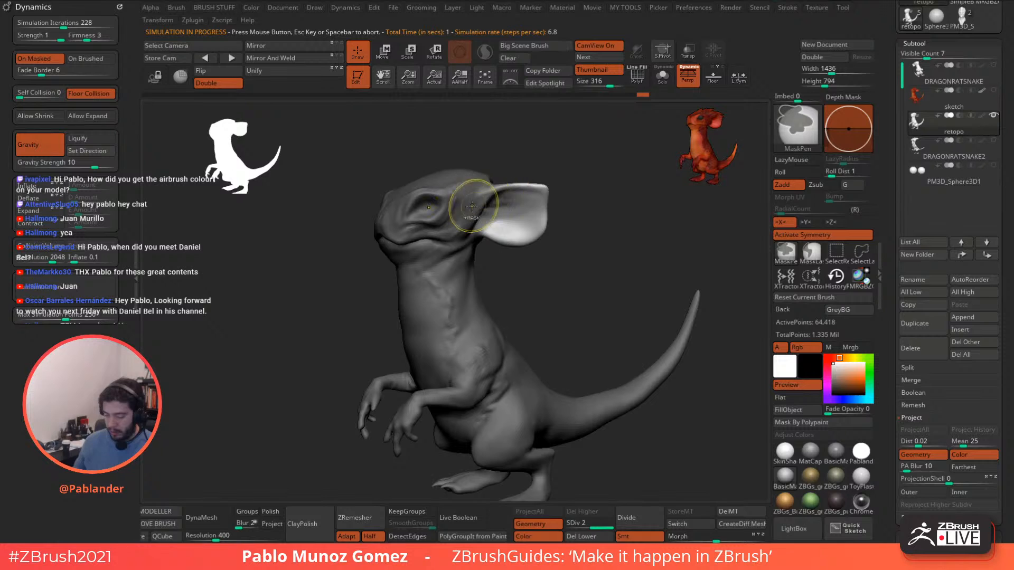
pyautogui.keyDown('ctrl'); pyautogui.moveTo(367, 288); pyautogui.dragTo(329, 308); pyautogui.keyUp('ctrl')
# Run the gravity simulation on the masked ears and compare the result with the earlier shape through the undo history.
pyautogui.click(65, 287)
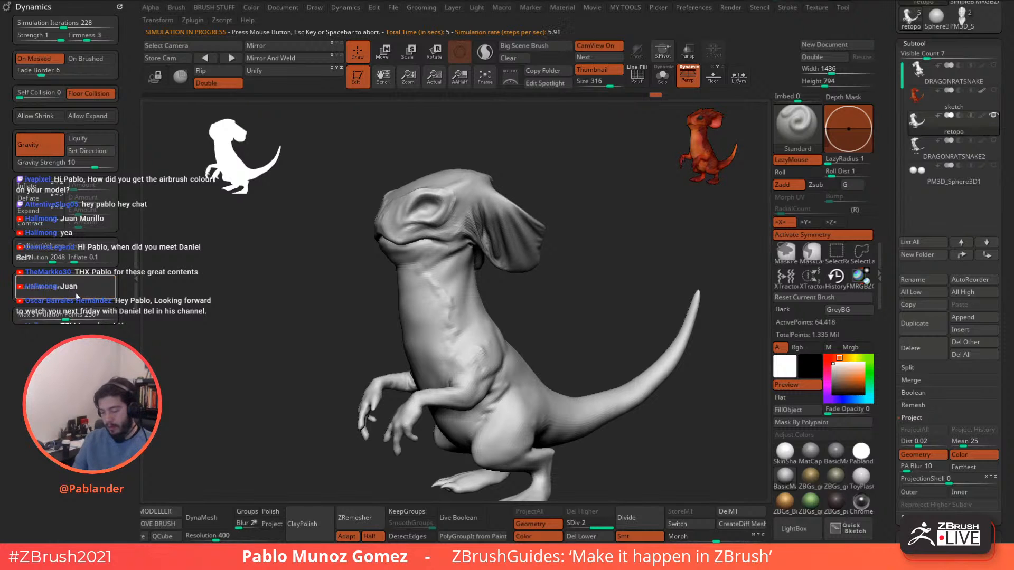
pyautogui.moveTo(580, 252)
pyautogui.mouseDown()
pyautogui.moveTo(593, 224)
pyautogui.moveTo(609, 223)
pyautogui.mouseUp()
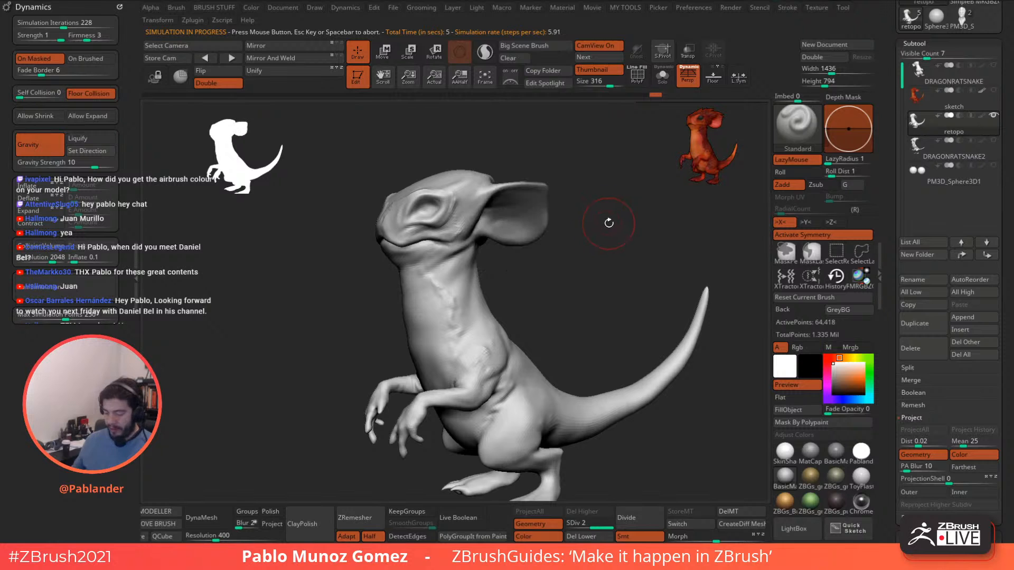
pyautogui.click(667, 98)
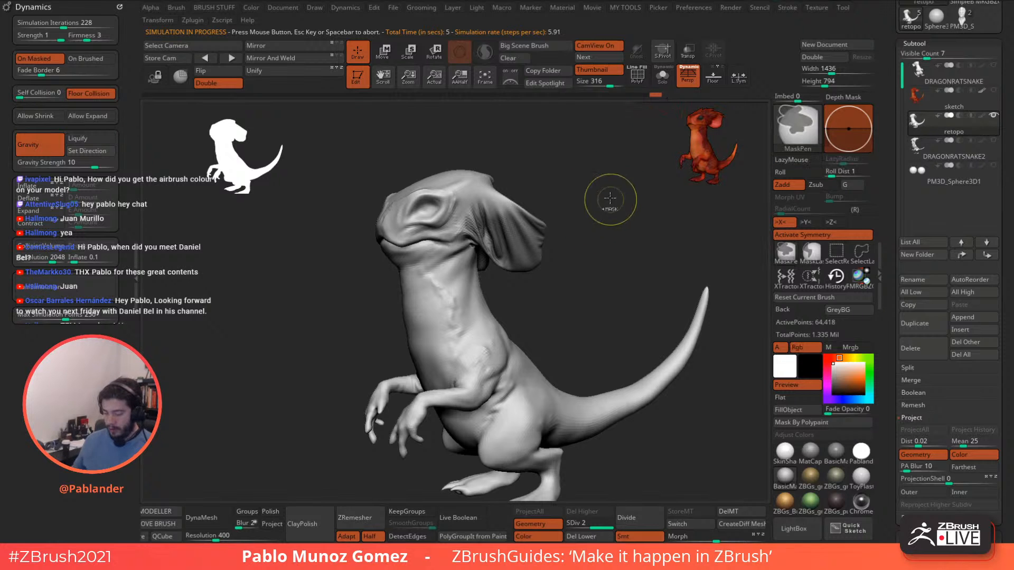
# Choose the ClothHook brush, set the simulation to On Brushed, and pull the drooping ears into cloth-like folds.
pyautogui.press('space')
pyautogui.click(797, 130)
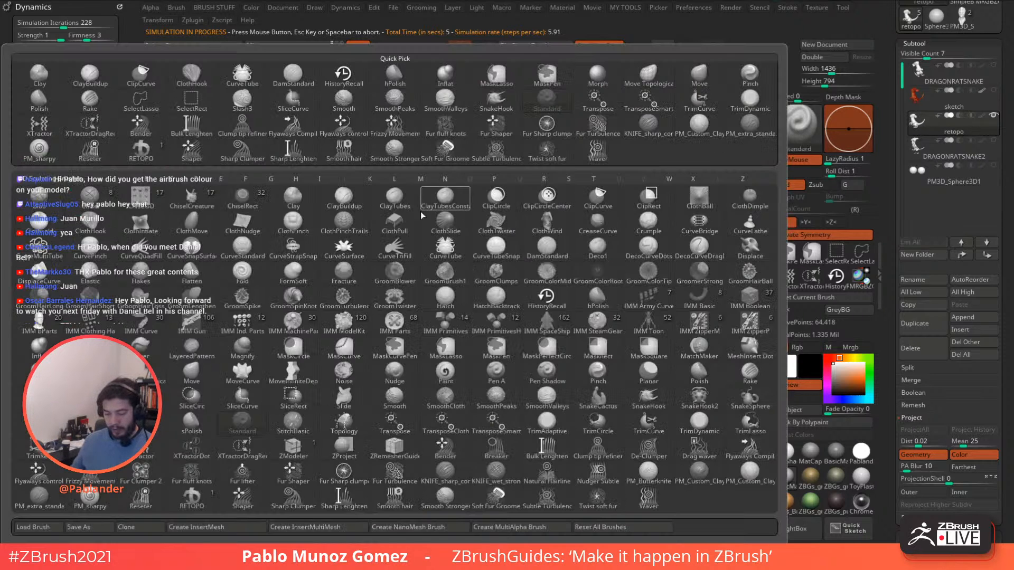
pyautogui.click(102, 222)
pyautogui.press('space')
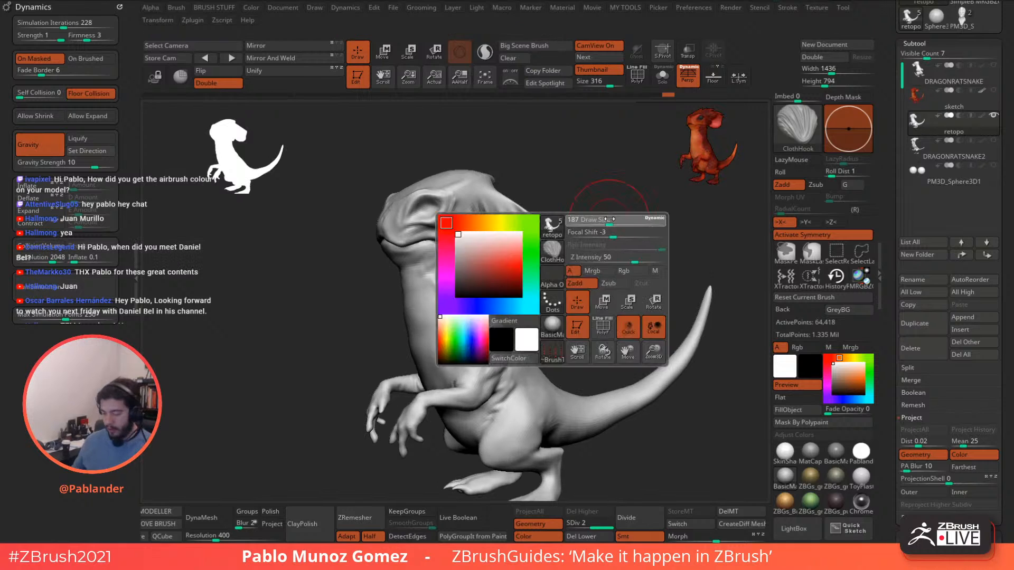
pyautogui.click(89, 59)
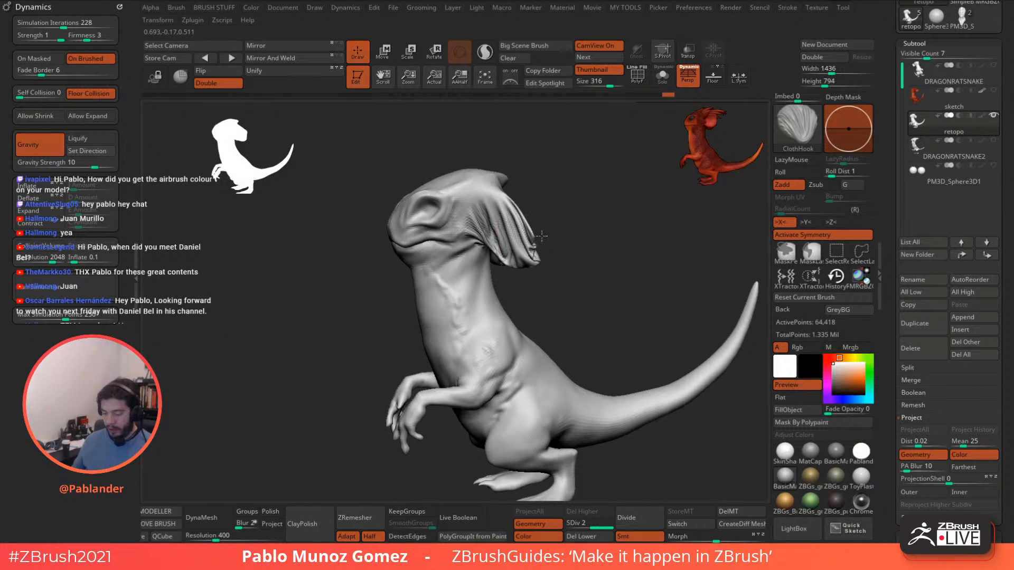
pyautogui.moveTo(541, 236); pyautogui.dragTo(535, 265)
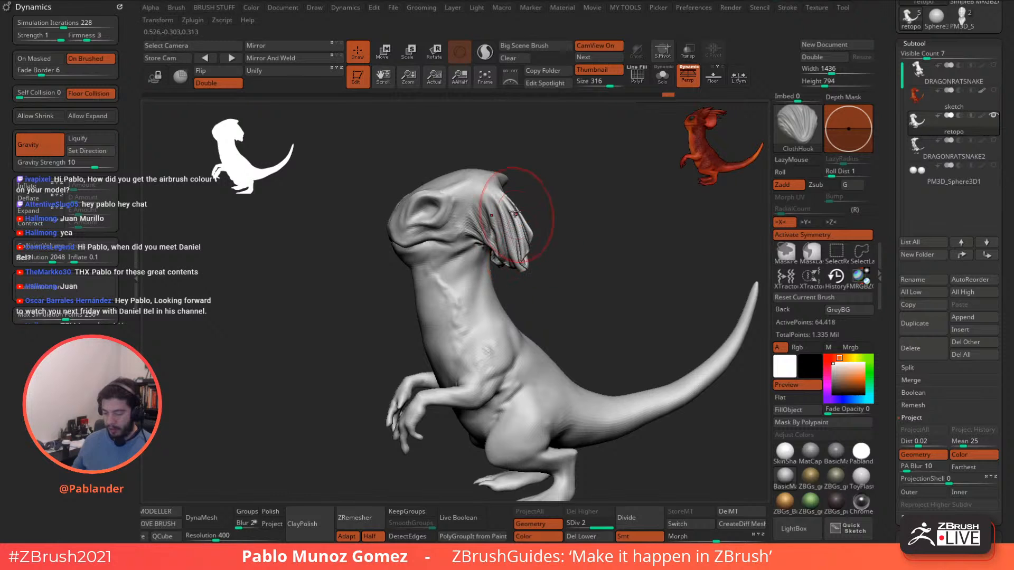
pyautogui.moveTo(542, 201); pyautogui.dragTo(594, 204)
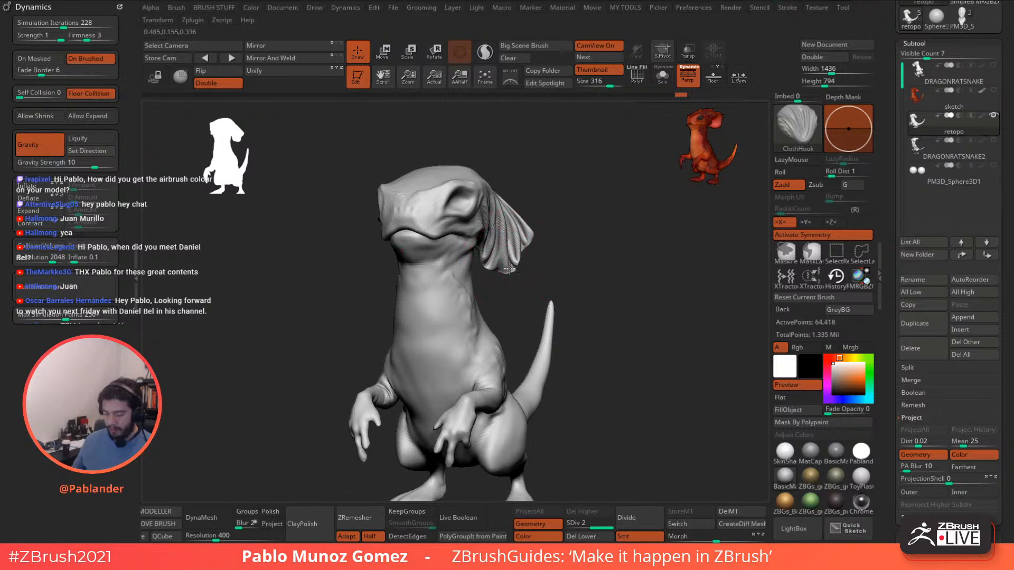
# Examine the cloth-like folds of the drooping ears from the front and side.
pyautogui.moveTo(524, 243)
pyautogui.mouseDown()
pyautogui.moveTo(565, 246)
pyautogui.moveTo(634, 277)
pyautogui.moveTo(656, 271)
pyautogui.moveTo(615, 284)
pyautogui.moveTo(604, 300)
pyautogui.moveTo(613, 311)
pyautogui.moveTo(551, 319)
pyautogui.mouseUp()
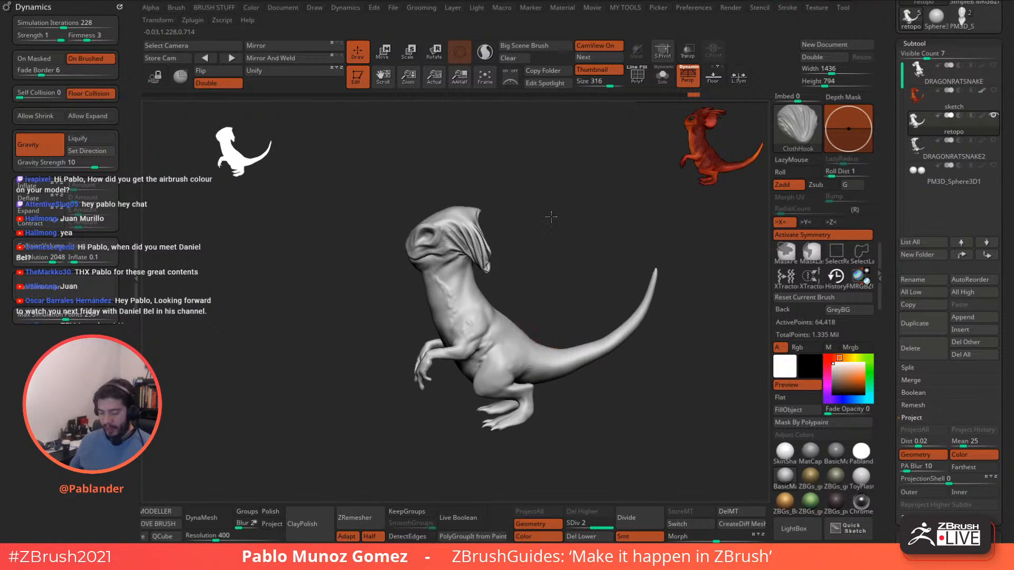
pyautogui.moveTo(550, 216)
pyautogui.mouseDown()
pyautogui.moveTo(579, 242)
pyautogui.moveTo(482, 314)
pyautogui.mouseUp()
pyautogui.moveTo(536, 275)
pyautogui.mouseDown()
pyautogui.moveTo(520, 274)
pyautogui.moveTo(526, 247)
pyautogui.mouseUp()
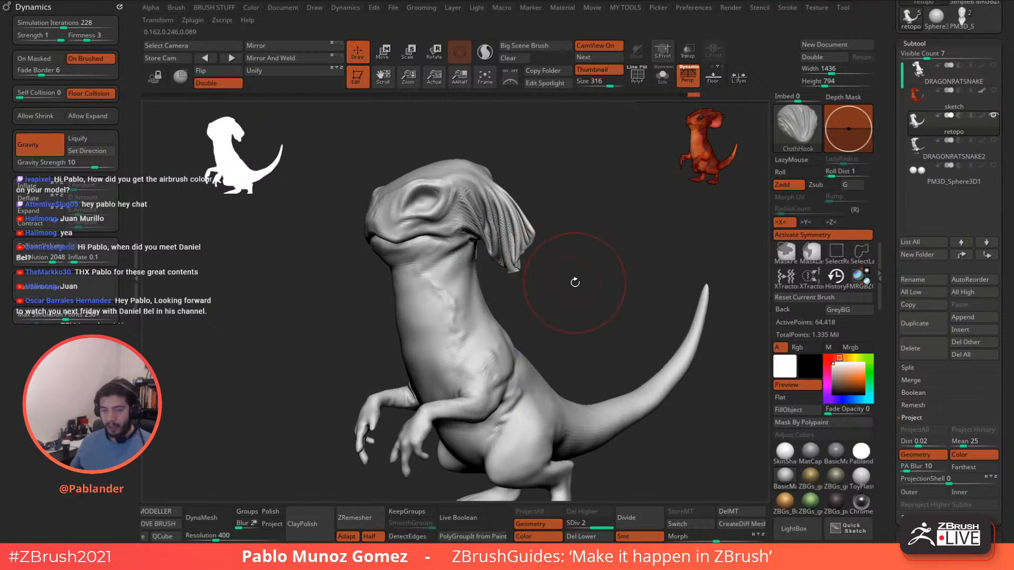
pyautogui.keyDown('ctrl'); pyautogui.moveTo(575, 282); pyautogui.dragTo(571, 278, button='right'); pyautogui.keyUp('ctrl')
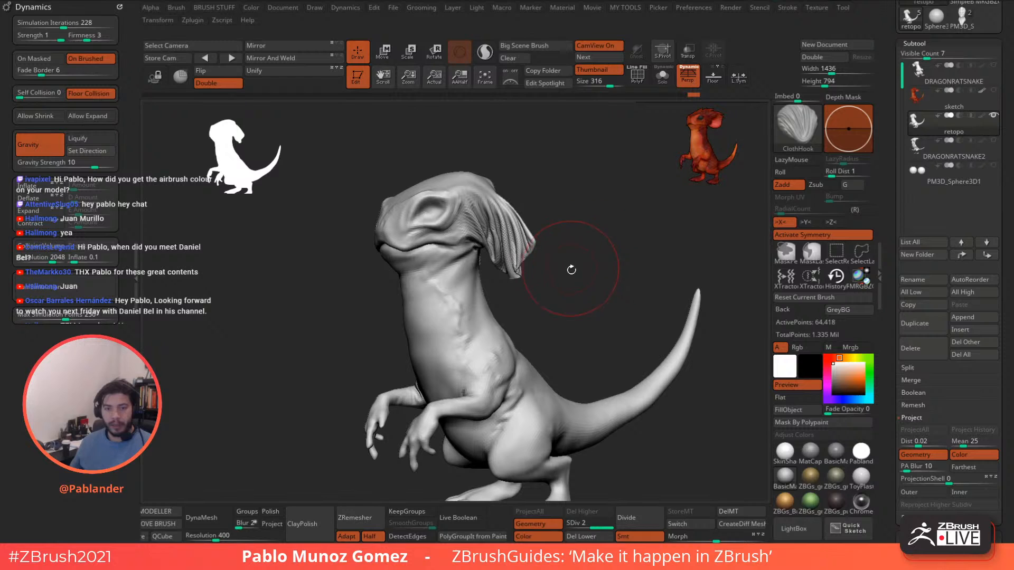
pyautogui.moveTo(571, 269); pyautogui.dragTo(560, 274)
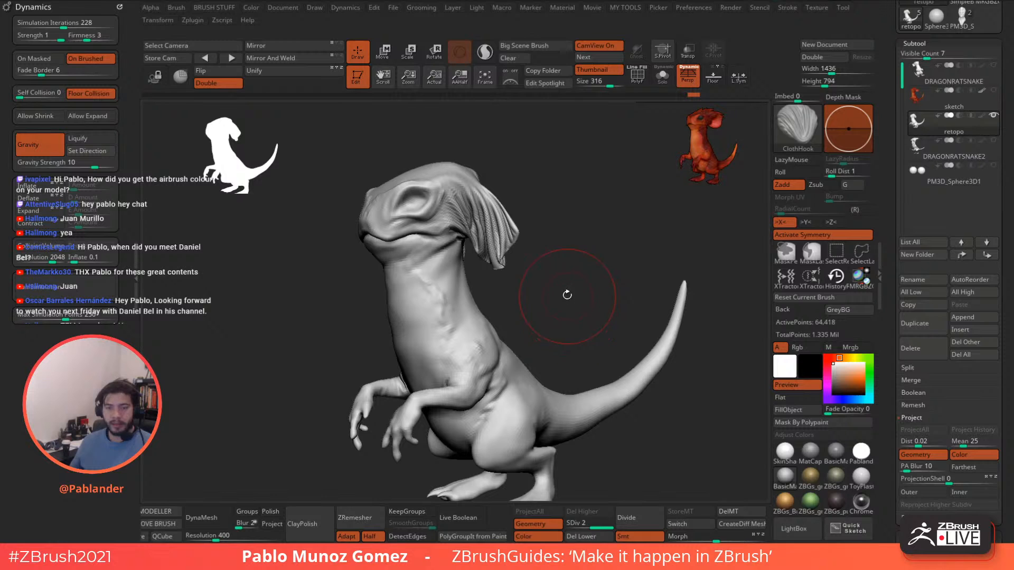
pyautogui.moveTo(569, 304); pyautogui.dragTo(564, 276)
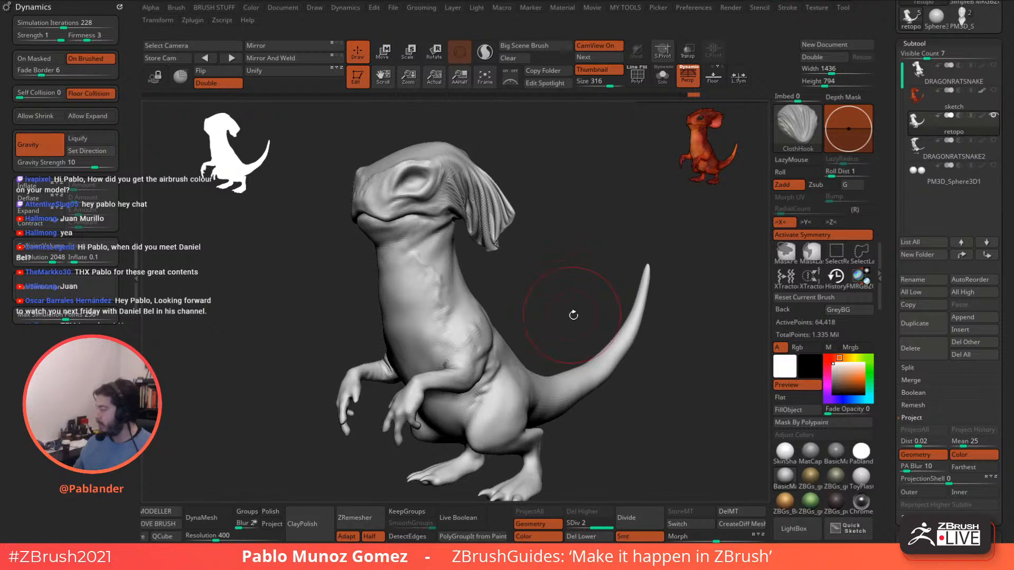
pyautogui.moveTo(573, 315)
pyautogui.mouseDown()
pyautogui.moveTo(577, 276)
pyautogui.moveTo(553, 251)
pyautogui.moveTo(572, 261)
pyautogui.mouseUp()
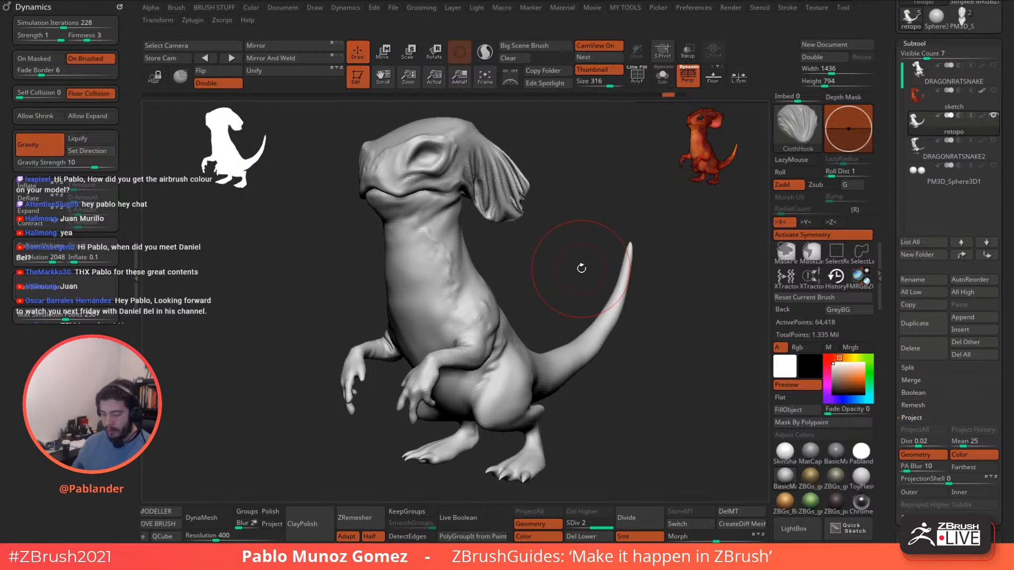
# Undo the ear drooping to restore the upright ears, testing and undoing one ClothHook pull on an ear.
pyautogui.hotkey('ctrl', 'z')
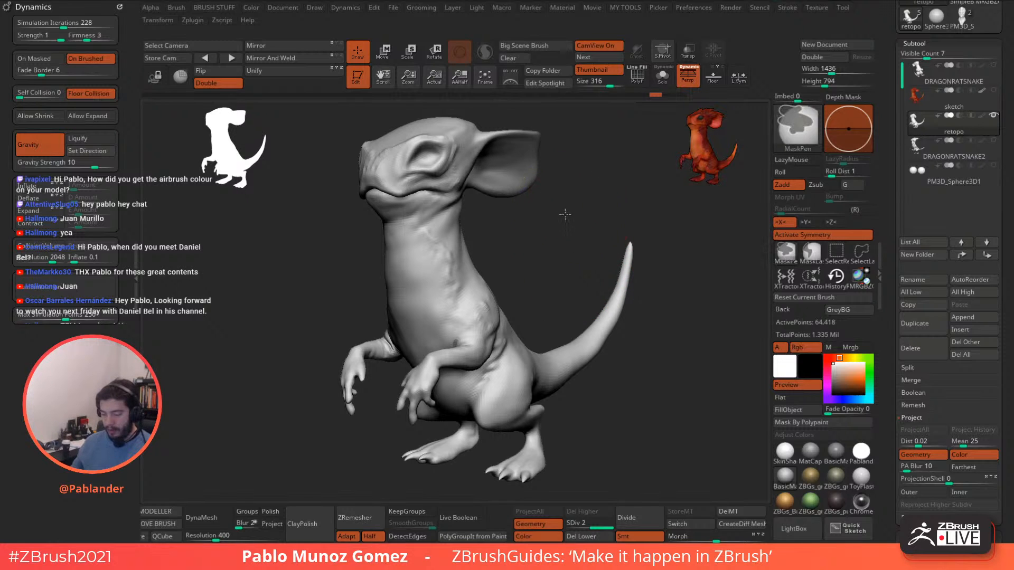
pyautogui.moveTo(565, 215)
pyautogui.mouseDown()
pyautogui.moveTo(572, 209)
pyautogui.moveTo(590, 228)
pyautogui.moveTo(543, 262)
pyautogui.moveTo(532, 196)
pyautogui.mouseUp()
pyautogui.press('space')
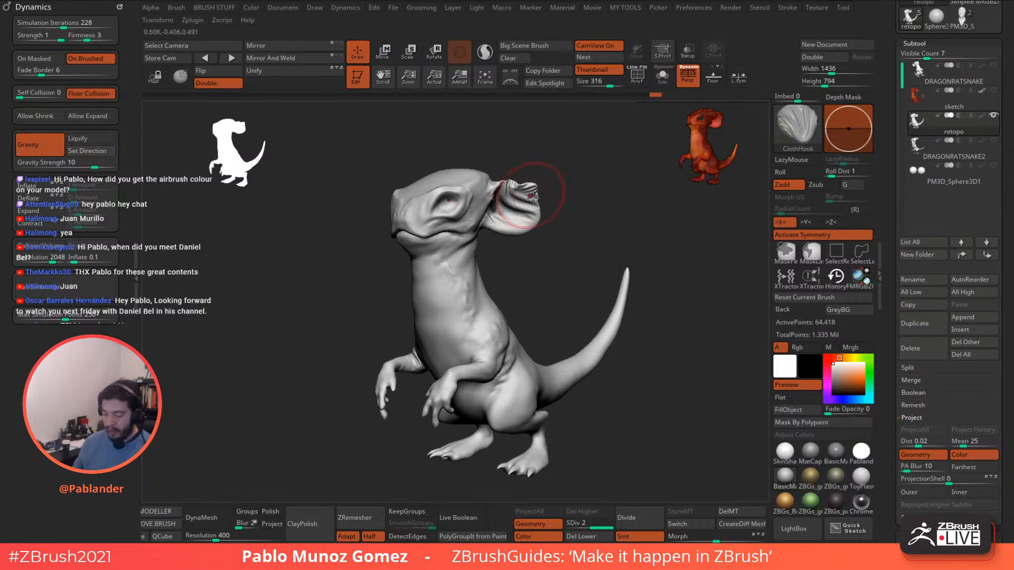
pyautogui.hotkey('ctrl', 'z')
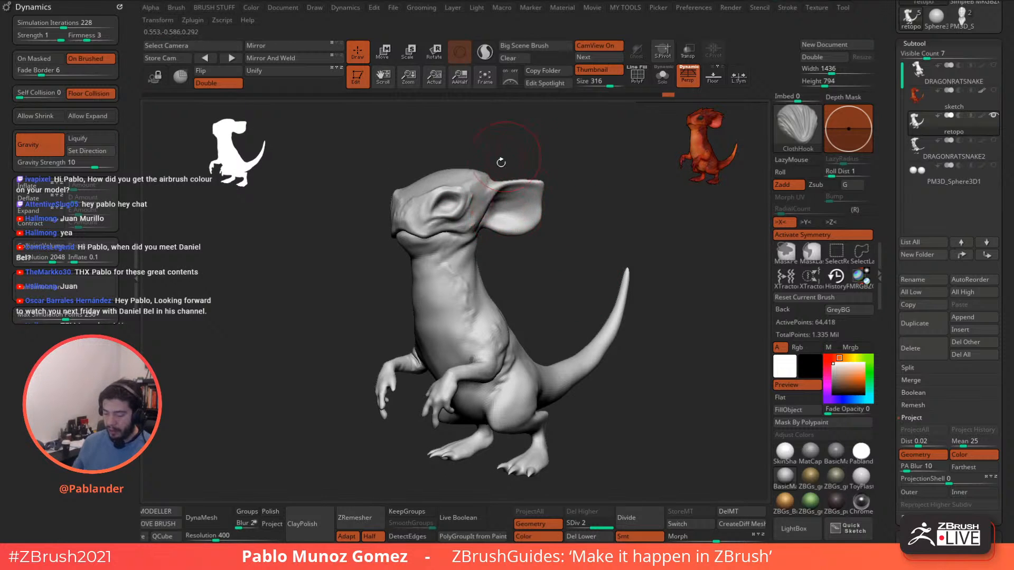
pyautogui.hotkey('ctrl', 'z')
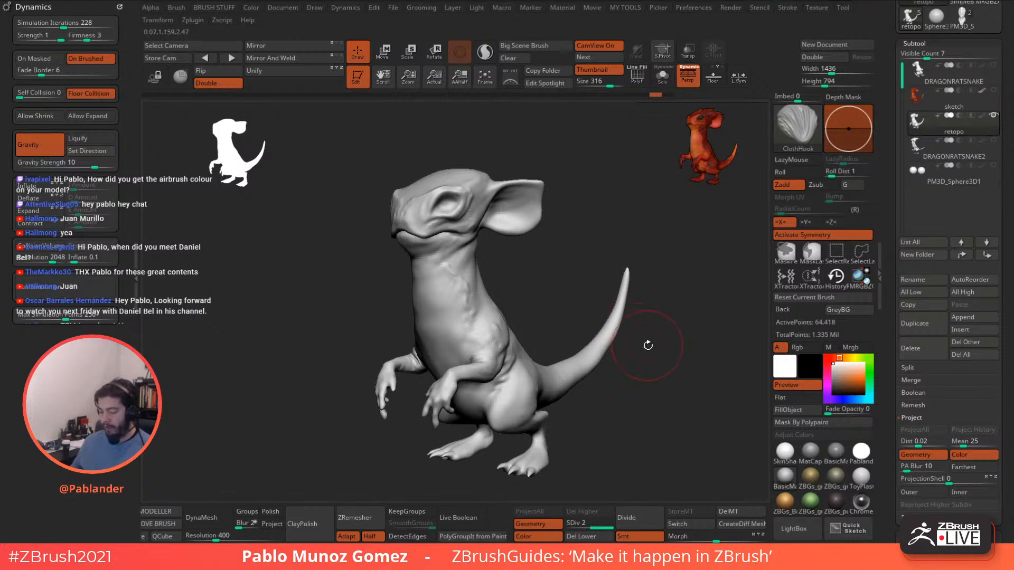
pyautogui.moveTo(650, 343)
pyautogui.mouseDown()
pyautogui.moveTo(647, 353)
pyautogui.moveTo(644, 344)
pyautogui.mouseUp()
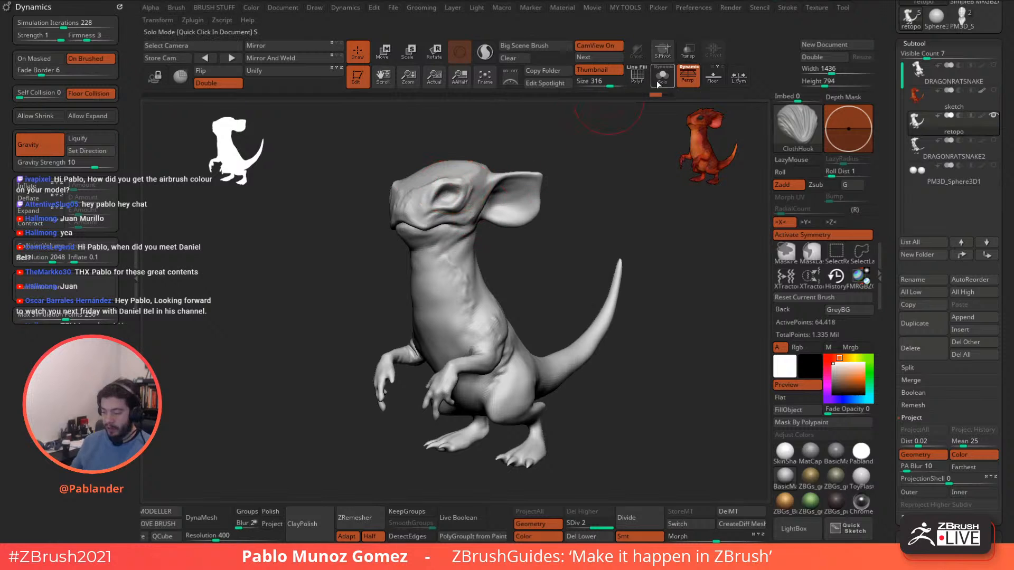
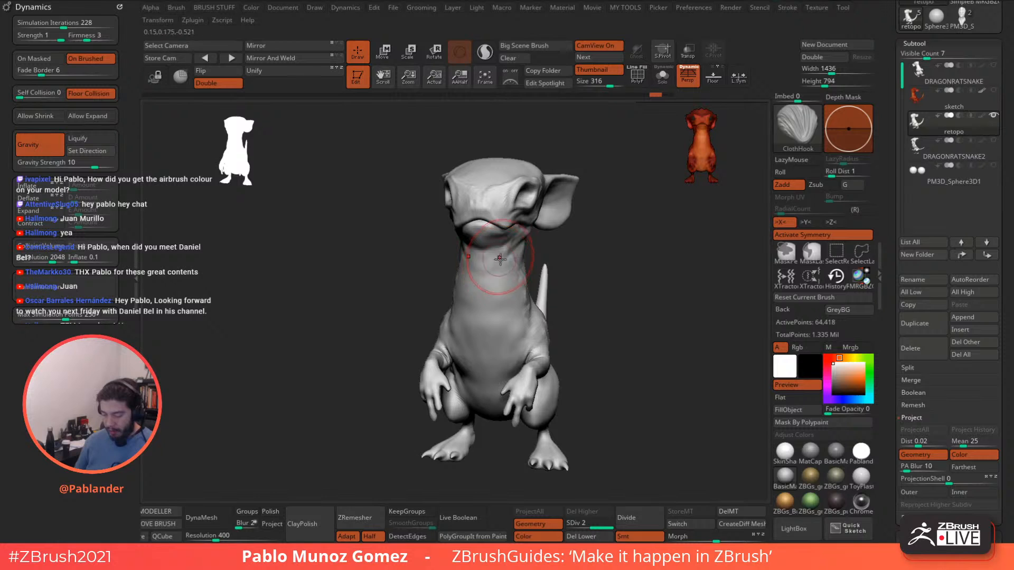
# Pull skin wrinkles across the front and sides of the neck with the ClothHook brush, keeping symmetry active.
pyautogui.moveTo(554, 268); pyautogui.dragTo(549, 274)
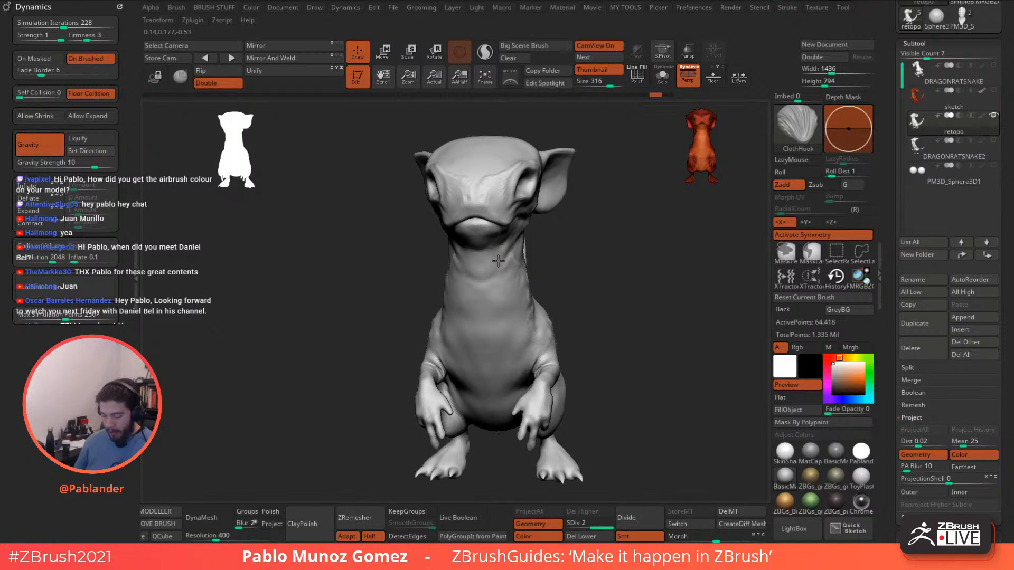
pyautogui.moveTo(519, 273); pyautogui.dragTo(511, 301)
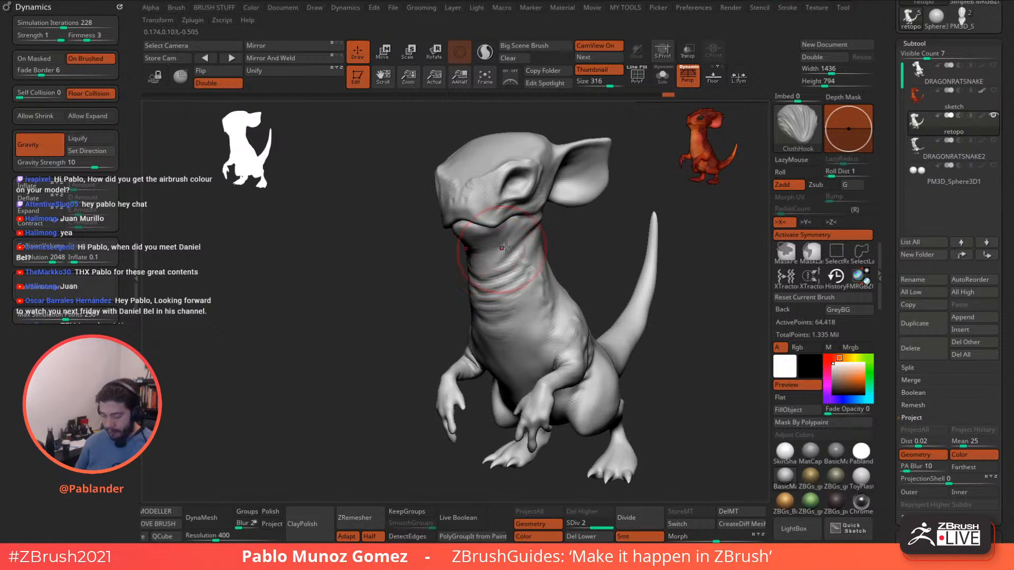
pyautogui.moveTo(505, 247); pyautogui.dragTo(528, 257)
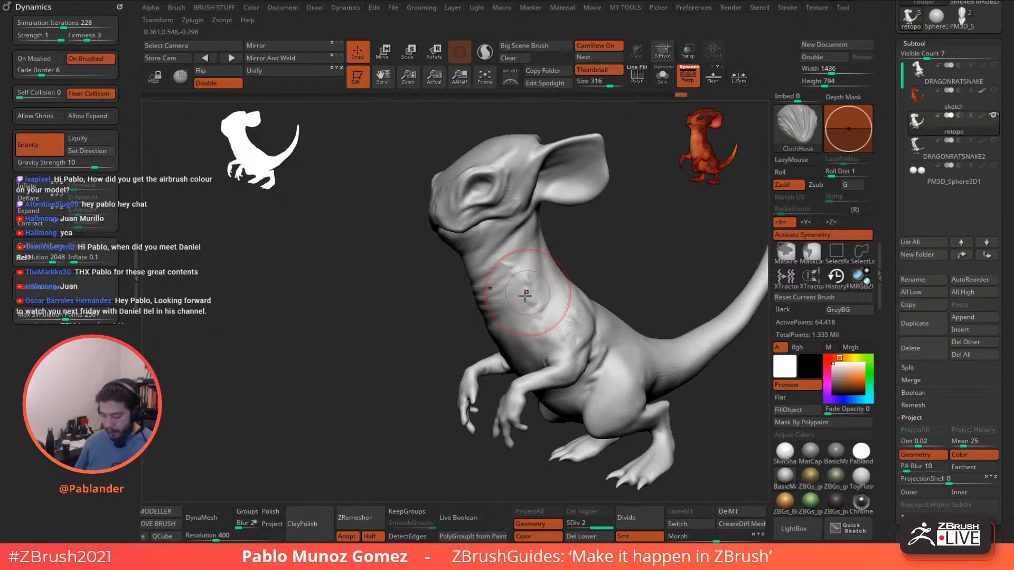
pyautogui.moveTo(553, 268); pyautogui.dragTo(530, 323)
# Adjust the brush's draw size and smooth the wrinkles along the neck and chest.
pyautogui.press('space')
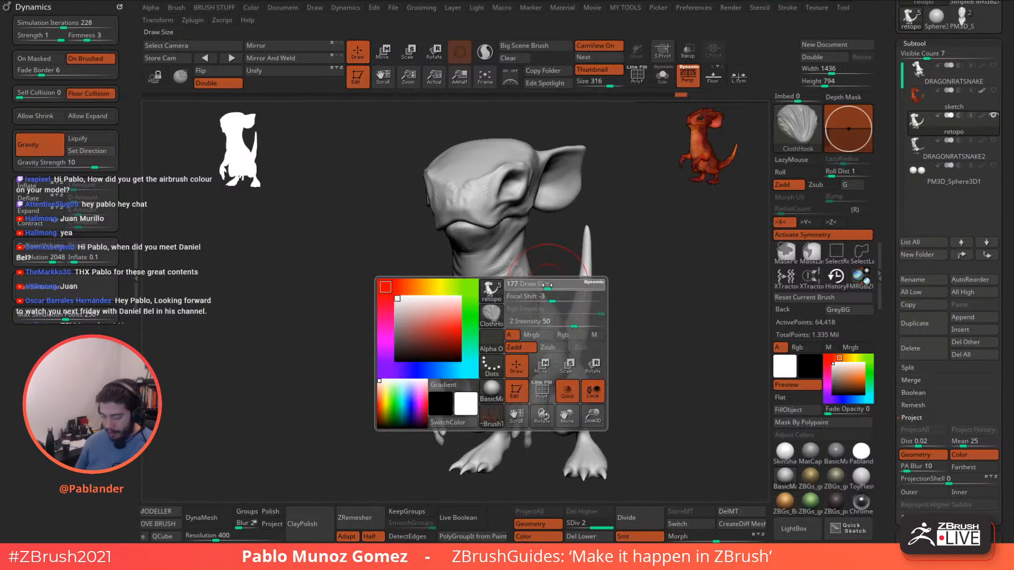
pyautogui.moveTo(549, 286)
pyautogui.mouseDown()
pyautogui.moveTo(532, 320)
pyautogui.moveTo(615, 263)
pyautogui.mouseUp()
pyautogui.keyDown('shift'); pyautogui.moveTo(506, 301); pyautogui.dragTo(487, 272); pyautogui.keyUp('shift')
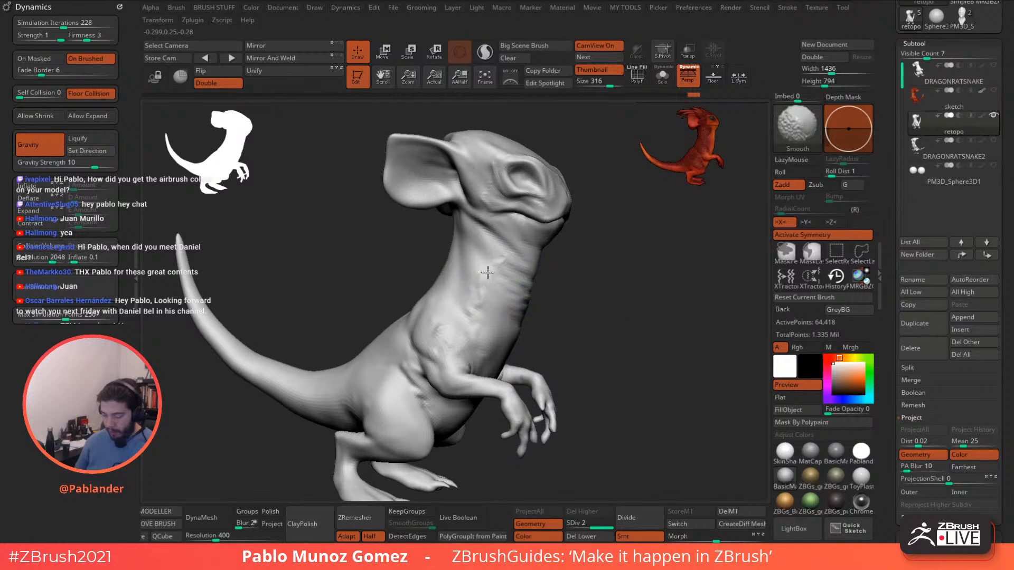
pyautogui.moveTo(612, 282)
pyautogui.mouseDown()
pyautogui.moveTo(625, 285)
pyautogui.moveTo(589, 273)
pyautogui.mouseUp()
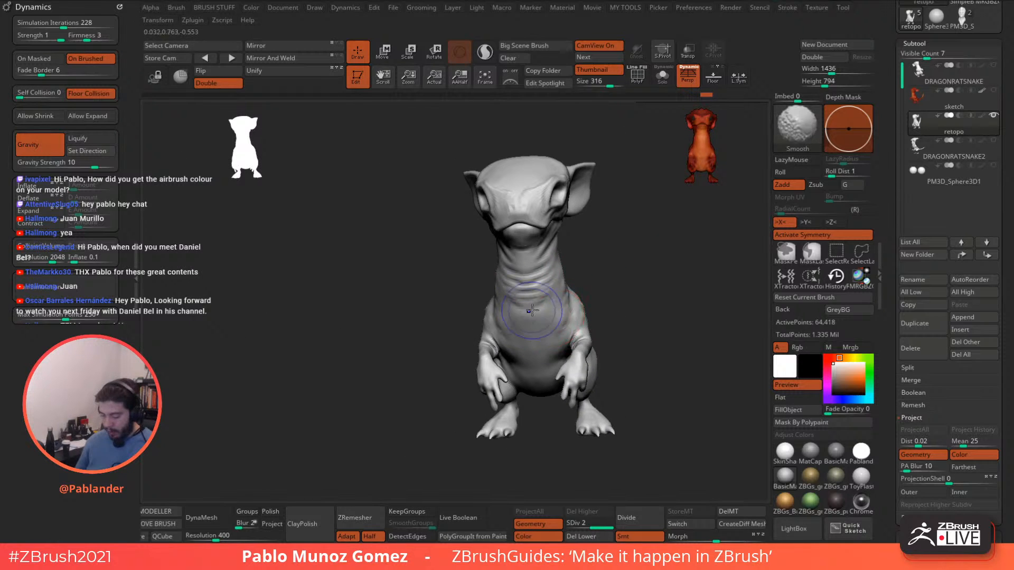
# Mask the lower hind leg and foot with the MaskLasso brush to protect them from the hip folds.
pyautogui.moveTo(632, 243); pyautogui.dragTo(569, 347)
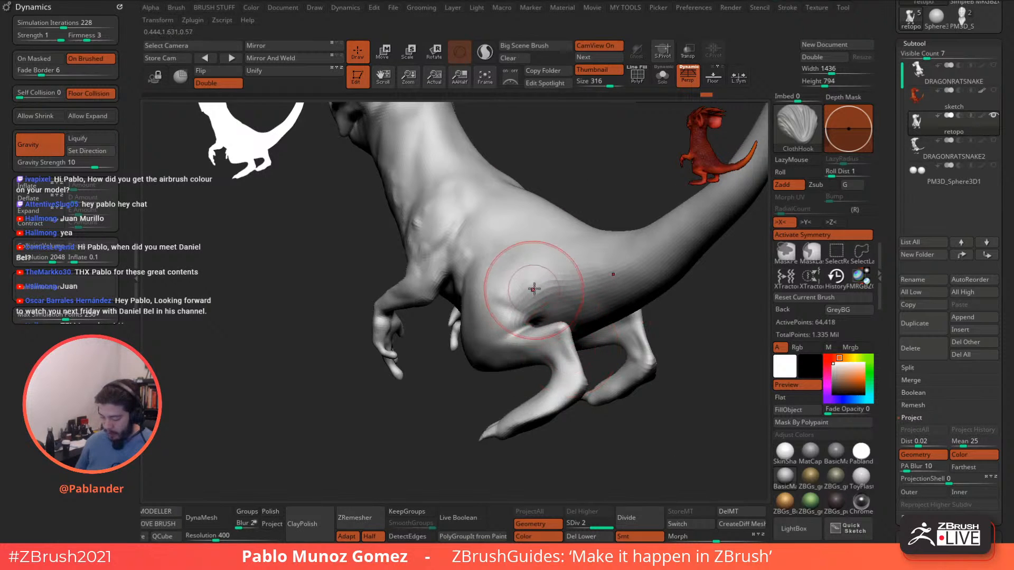
pyautogui.moveTo(538, 285); pyautogui.dragTo(567, 334, button='right')
pyautogui.press('ctrl')
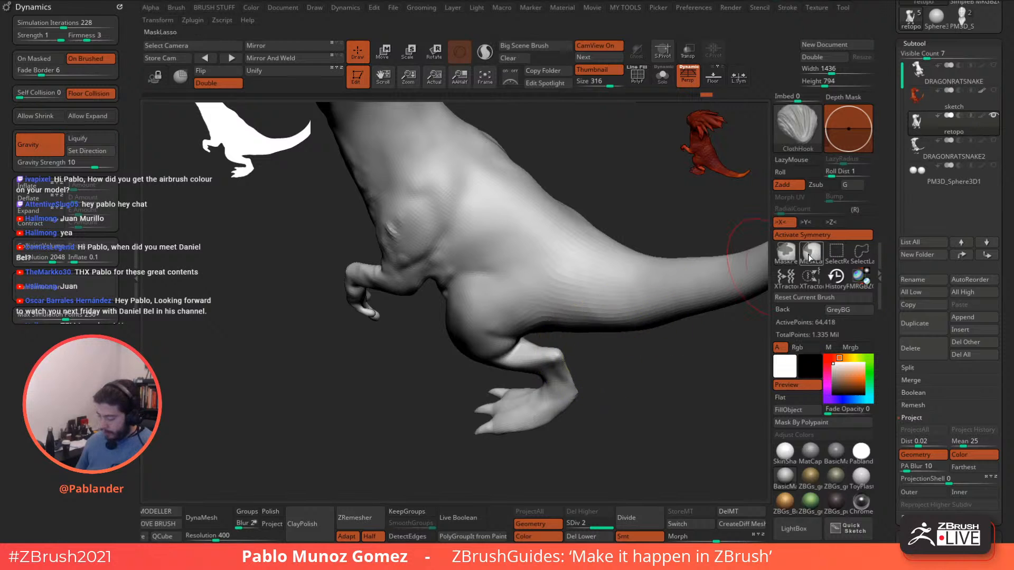
pyautogui.press('ctrl')
pyautogui.keyDown('ctrl'); pyautogui.moveTo(547, 339); pyautogui.dragTo(522, 338); pyautogui.keyUp('ctrl')
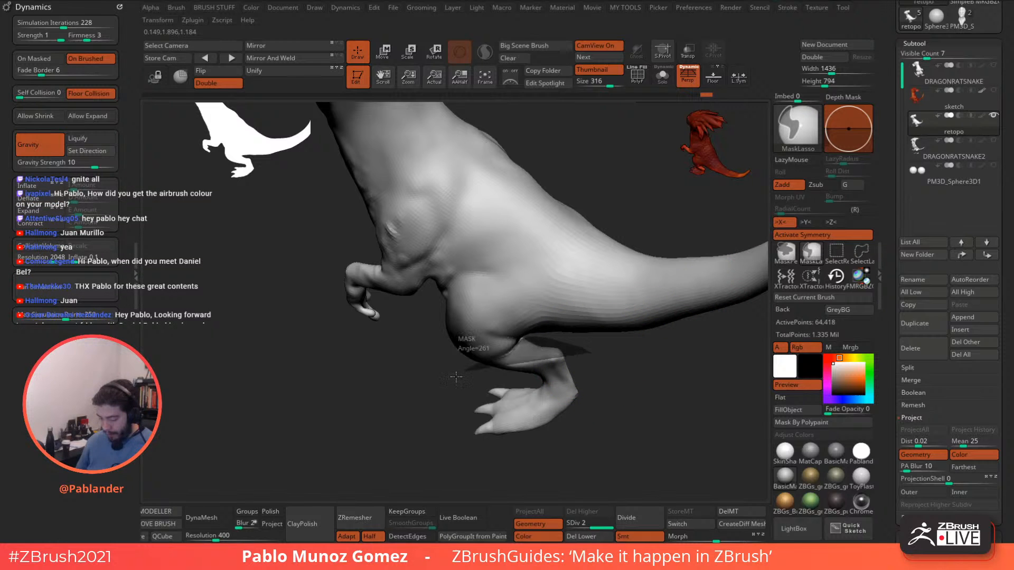
pyautogui.keyDown('ctrl'); pyautogui.moveTo(456, 377); pyautogui.dragTo(590, 417); pyautogui.keyUp('ctrl')
pyautogui.moveTo(598, 400); pyautogui.dragTo(551, 357, button='right')
pyautogui.press('ctrl')
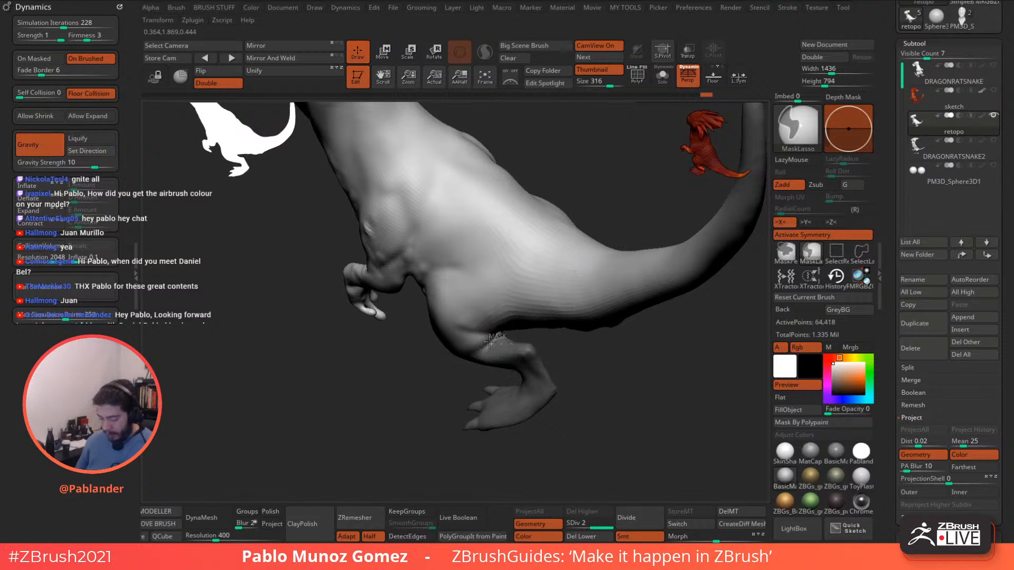
# Pull skin folds with the ClothHook brush around the thigh, hip and base of the tail.
pyautogui.moveTo(506, 417)
pyautogui.mouseDown(button='right')
pyautogui.moveTo(522, 336)
pyautogui.moveTo(511, 302)
pyautogui.moveTo(488, 304)
pyautogui.mouseUp(button='right')
pyautogui.rightClick(511, 301)
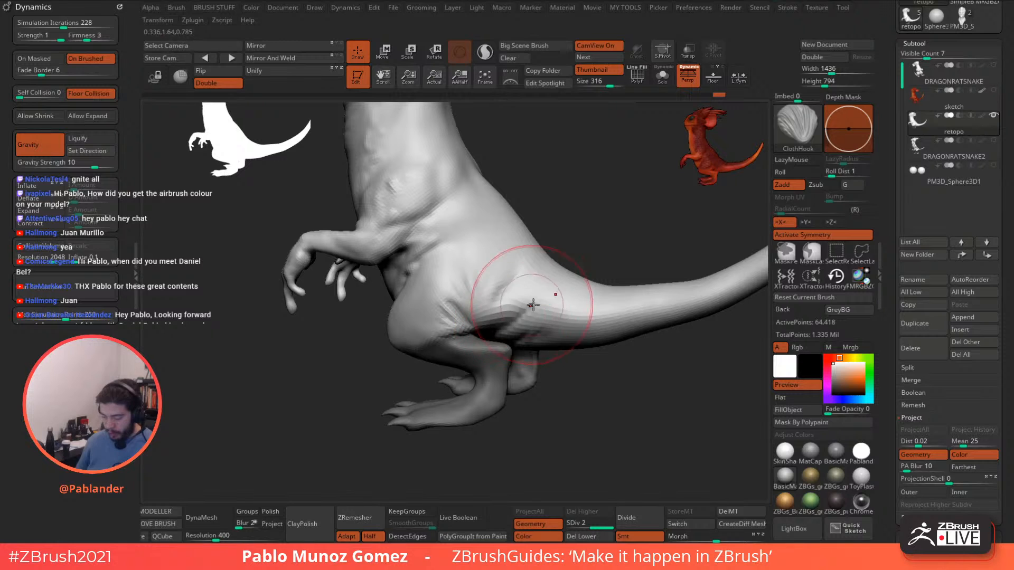
pyautogui.moveTo(532, 304); pyautogui.dragTo(543, 342, button='right')
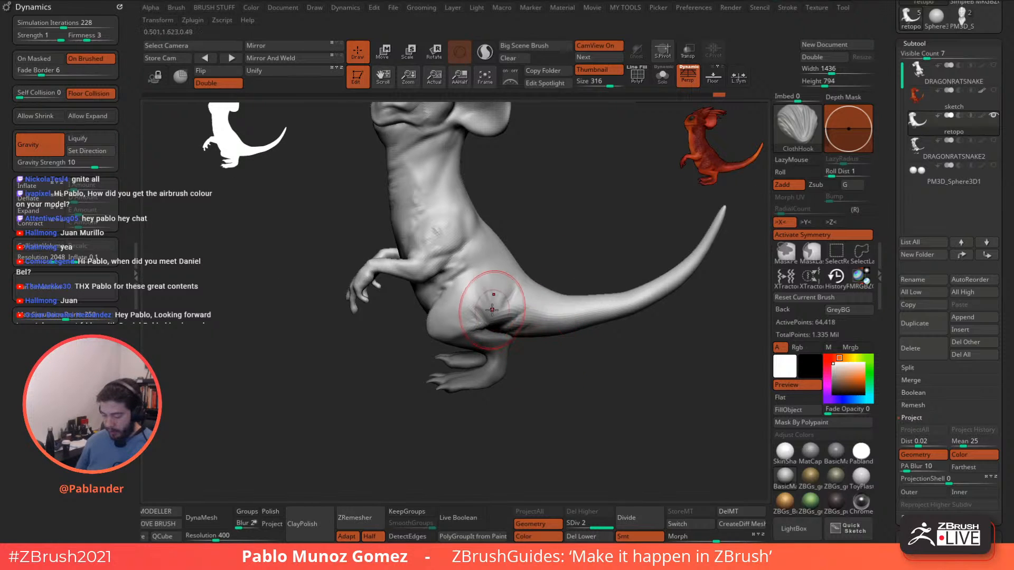
pyautogui.moveTo(492, 309)
pyautogui.mouseDown(button='right')
pyautogui.moveTo(510, 336)
pyautogui.moveTo(509, 373)
pyautogui.mouseUp(button='right')
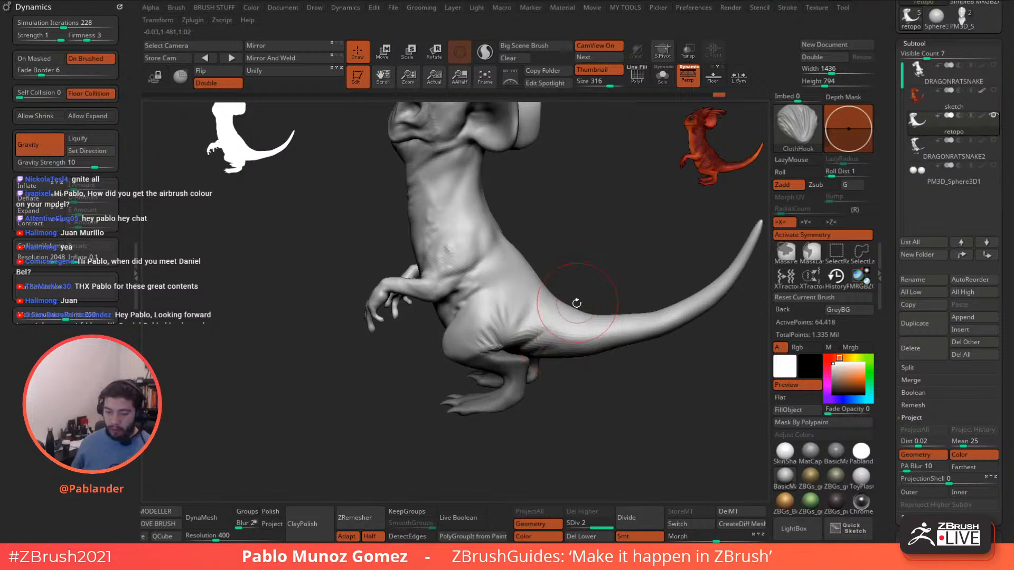
pyautogui.moveTo(576, 301); pyautogui.dragTo(542, 312, button='right')
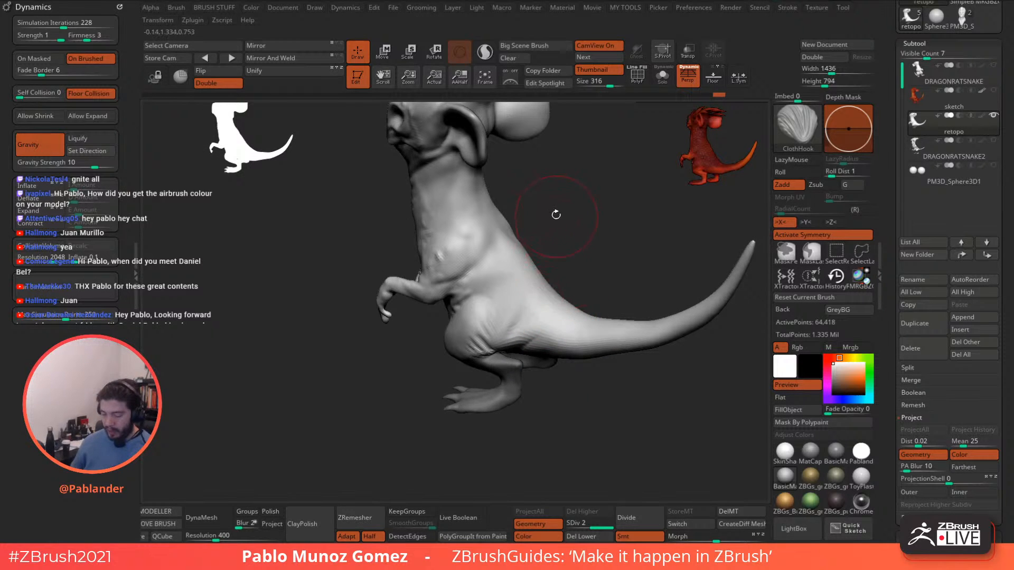
# Set Simulation Iterations to 400 and test ClothHook pulls on the back at Firmness 6 and 4, undoing them.
pyautogui.moveTo(88, 38)
pyautogui.mouseDown()
pyautogui.moveTo(109, 38)
pyautogui.moveTo(79, 24)
pyautogui.mouseUp()
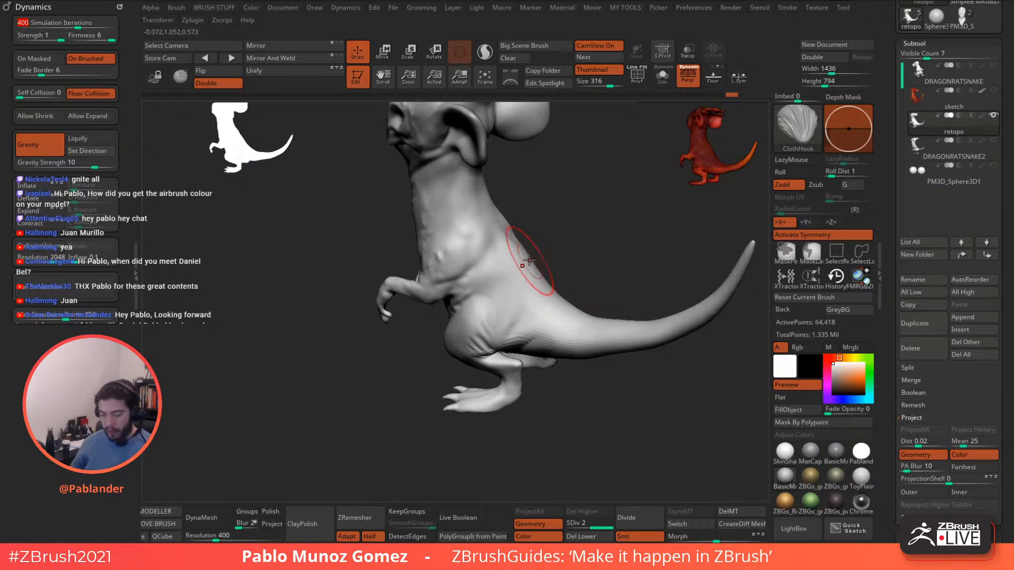
pyautogui.moveTo(514, 270); pyautogui.dragTo(523, 251)
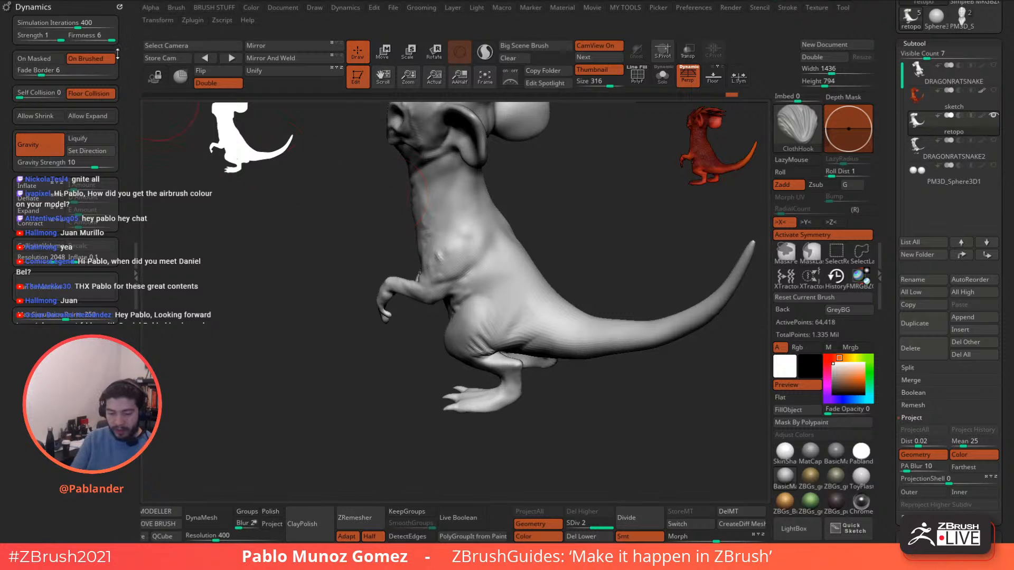
pyautogui.moveTo(100, 35); pyautogui.dragTo(92, 34)
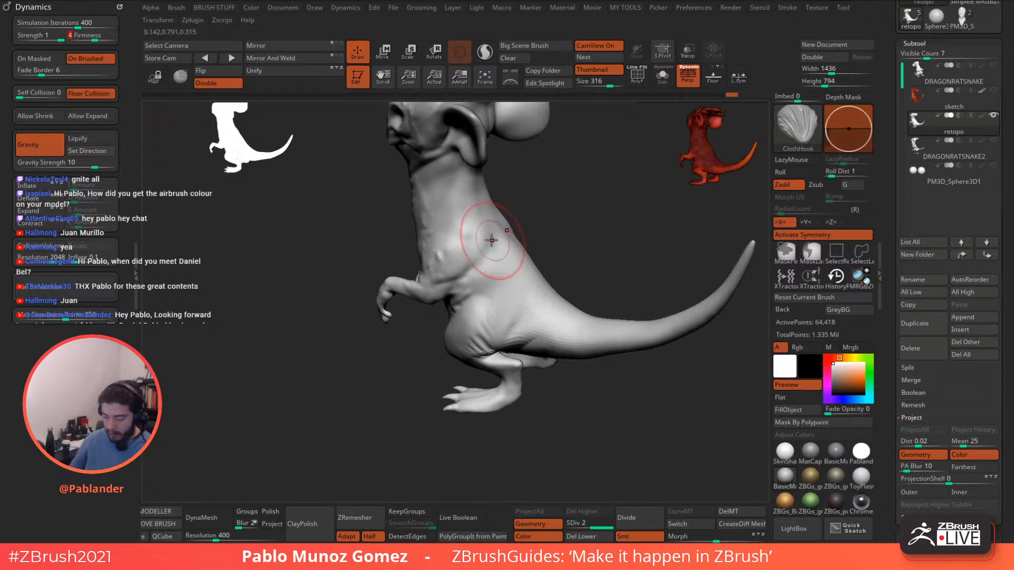
pyautogui.moveTo(494, 238)
pyautogui.mouseDown()
pyautogui.moveTo(497, 254)
pyautogui.moveTo(506, 246)
pyautogui.mouseUp()
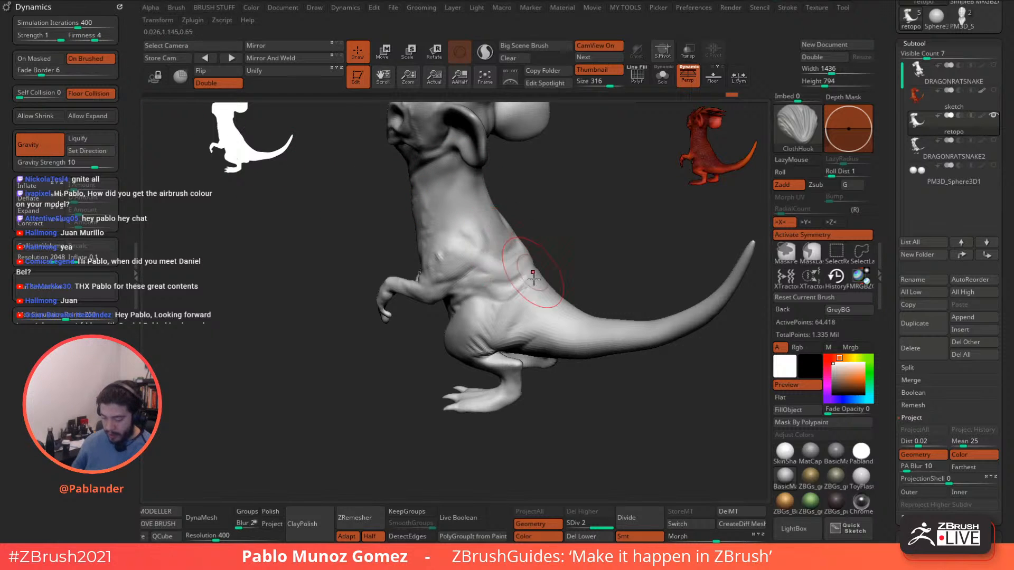
pyautogui.hotkey('ctrl', 'z')
pyautogui.moveTo(517, 283); pyautogui.dragTo(574, 234)
pyautogui.hotkey('ctrl', 'z')
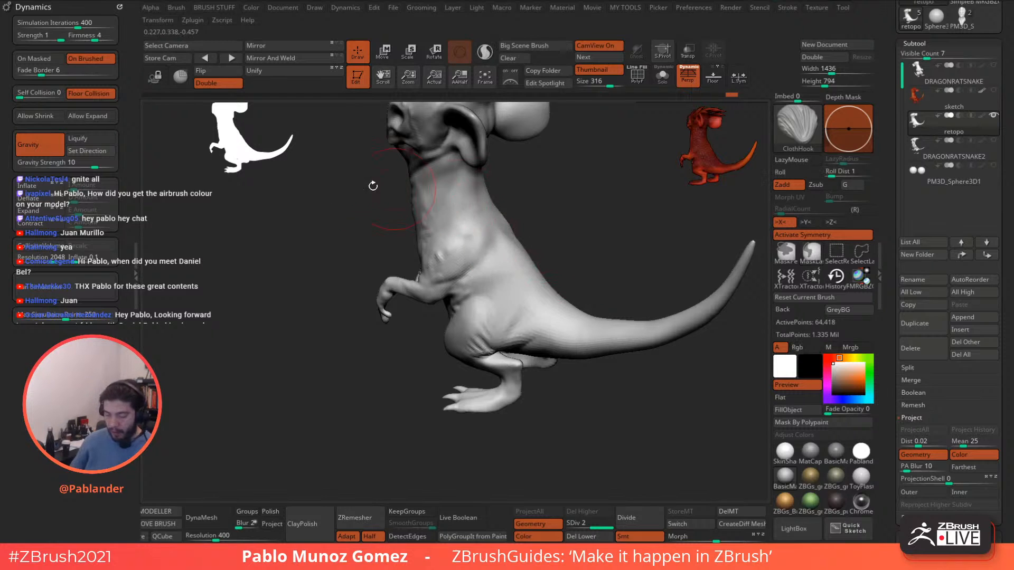
# Try ClothHook folds on the back with Firmness lowered to 2 and 1, and undo them.
pyautogui.write('2')
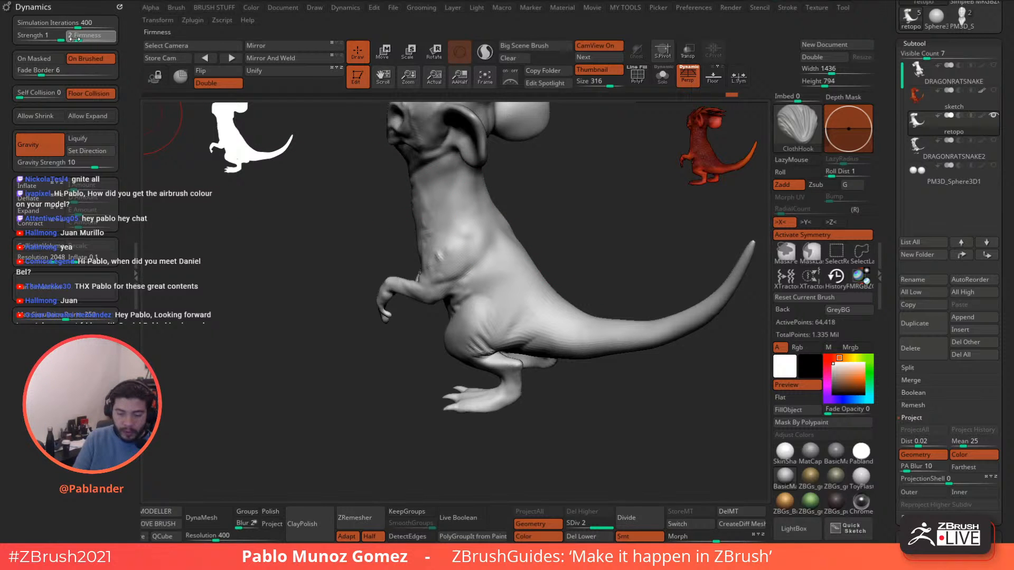
pyautogui.press('Return')
pyautogui.moveTo(516, 276)
pyautogui.mouseDown()
pyautogui.moveTo(516, 266)
pyautogui.moveTo(502, 288)
pyautogui.mouseUp()
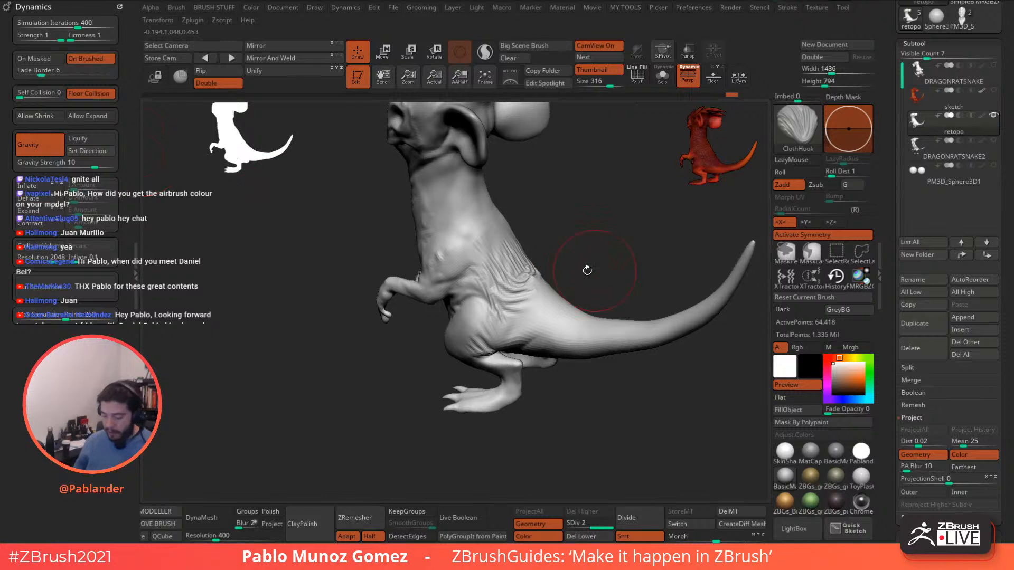
pyautogui.hotkey('ctrl', 'z')
# Set Firmness to 3 and pull skin folds on the flank behind the arm with the ClothHook brush.
pyautogui.click(79, 34)
pyautogui.write('3')
pyautogui.press('Return')
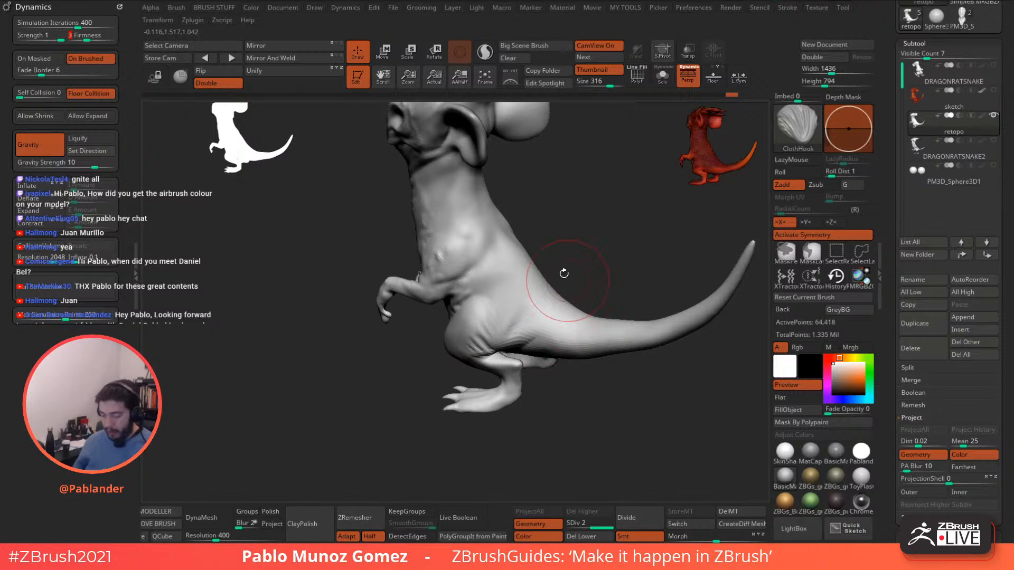
pyautogui.moveTo(565, 271); pyautogui.dragTo(509, 226, button='right')
pyautogui.moveTo(465, 269); pyautogui.dragTo(481, 270)
pyautogui.rightClick(491, 271)
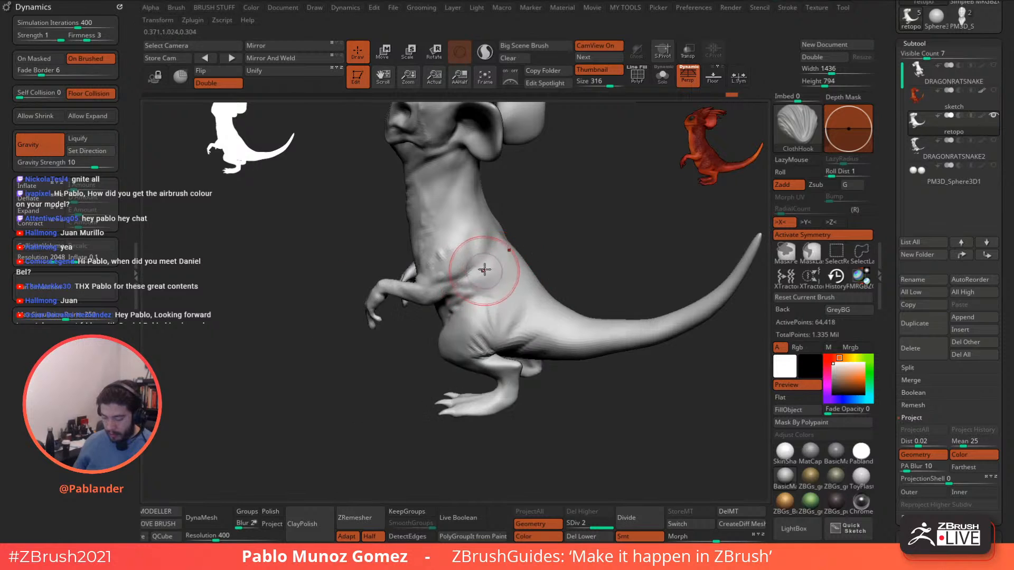
# Examine the sculpted skin folds on the flank, thigh and lower leg from several angles.
pyautogui.moveTo(482, 271); pyautogui.dragTo(480, 259, button='right')
pyautogui.click(45, 70)
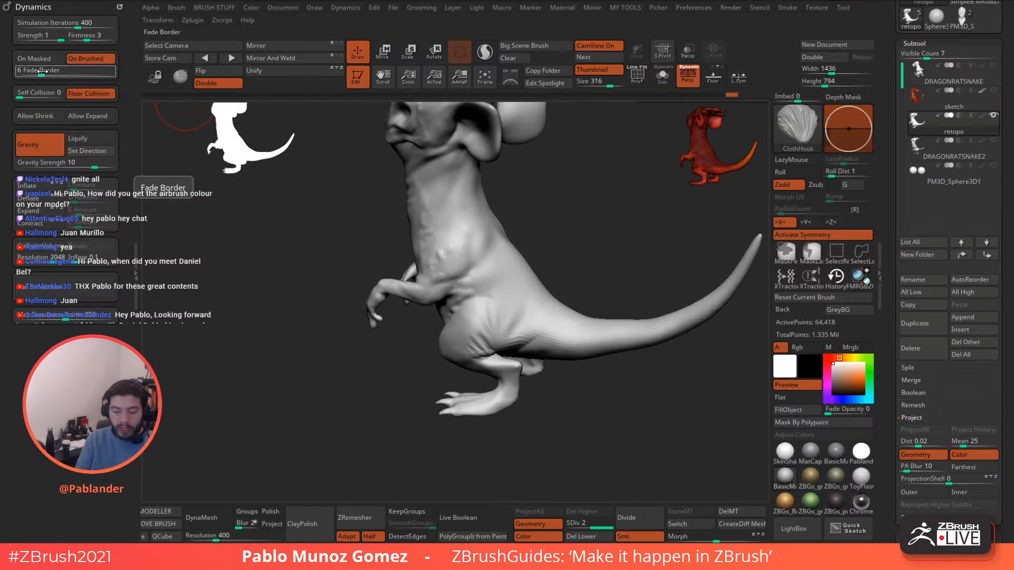
pyautogui.press('Return')
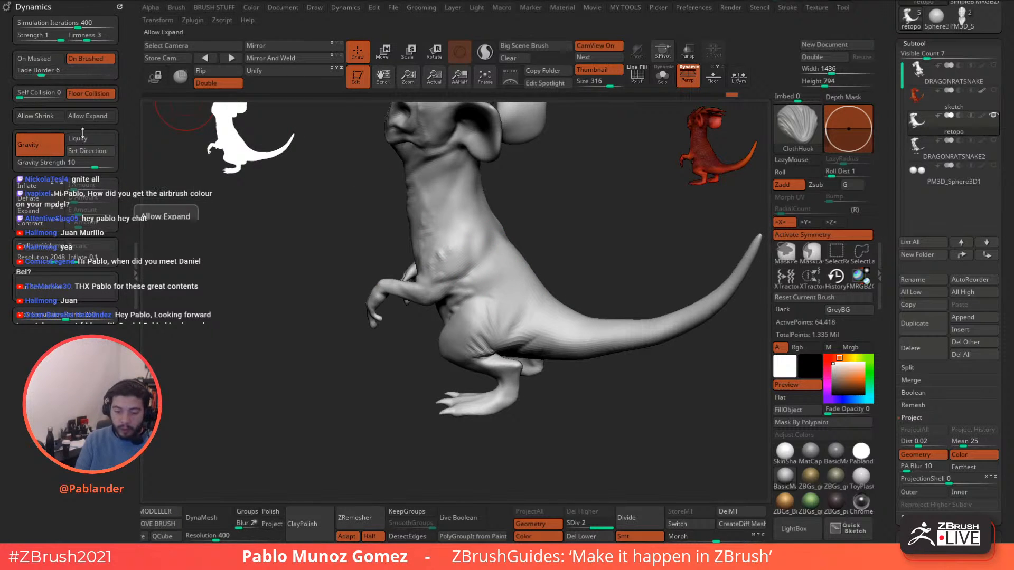
pyautogui.moveTo(548, 212); pyautogui.dragTo(490, 283)
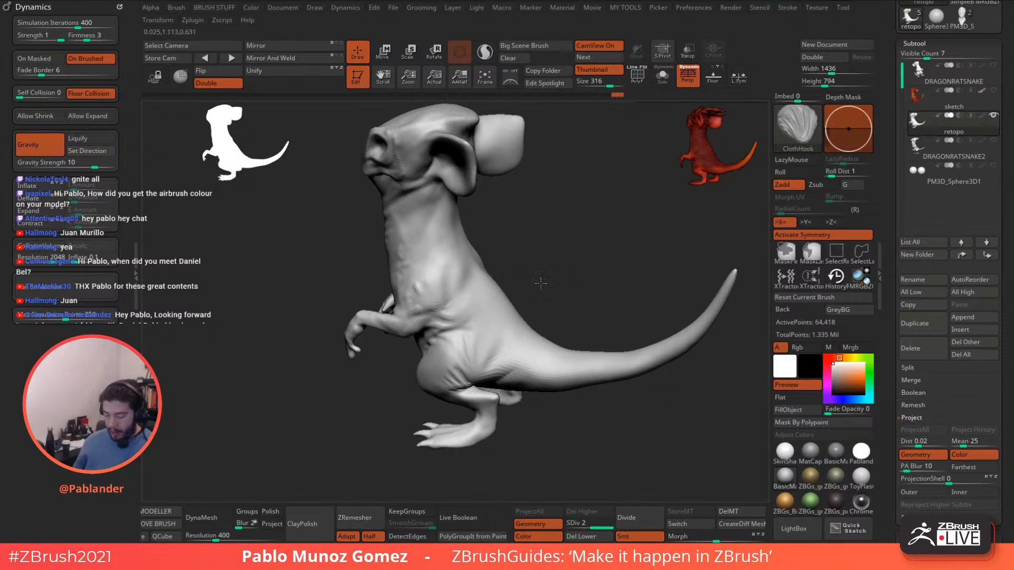
pyautogui.moveTo(534, 265); pyautogui.dragTo(510, 307)
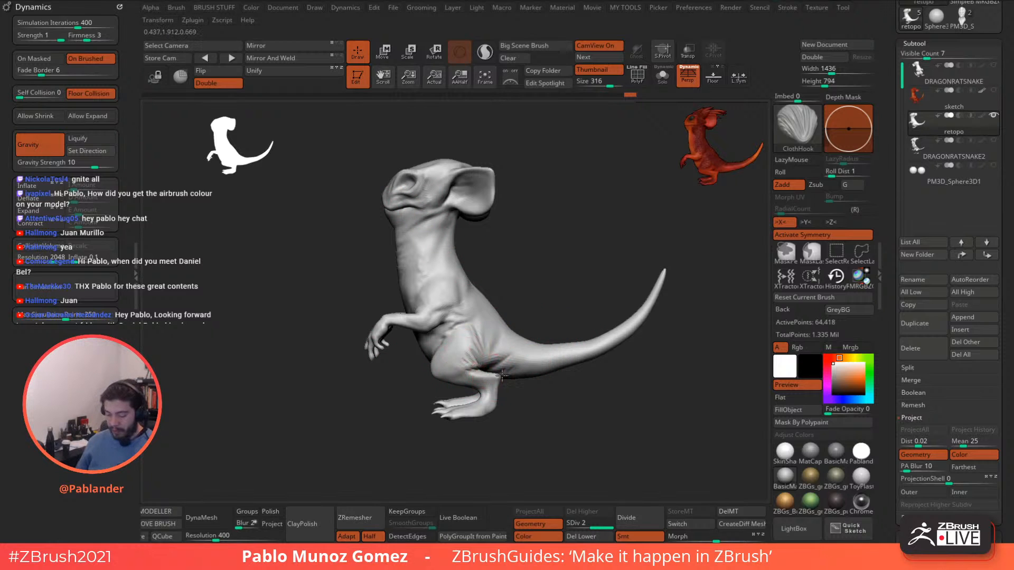
pyautogui.moveTo(502, 376)
pyautogui.mouseDown()
pyautogui.moveTo(520, 370)
pyautogui.moveTo(497, 306)
pyautogui.moveTo(518, 337)
pyautogui.moveTo(491, 306)
pyautogui.mouseUp()
pyautogui.press('space')
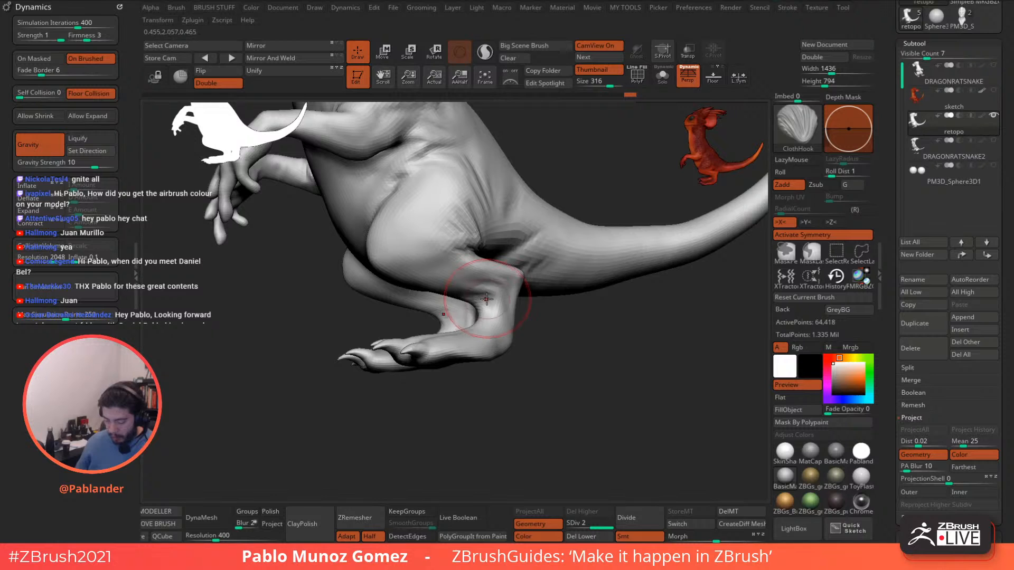
pyautogui.moveTo(489, 298)
pyautogui.mouseDown(button='right')
pyautogui.moveTo(483, 314)
pyautogui.moveTo(499, 311)
pyautogui.mouseUp(button='right')
pyautogui.press('space')
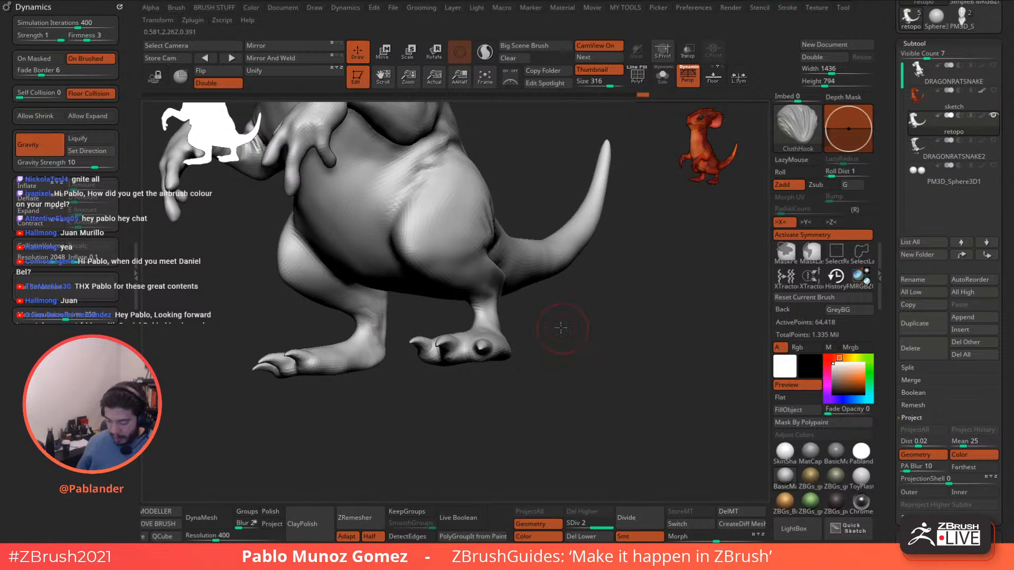
pyautogui.moveTo(560, 328)
pyautogui.mouseDown(button='right')
pyautogui.moveTo(541, 291)
pyautogui.moveTo(634, 304)
pyautogui.moveTo(634, 289)
pyautogui.moveTo(547, 294)
pyautogui.mouseUp(button='right')
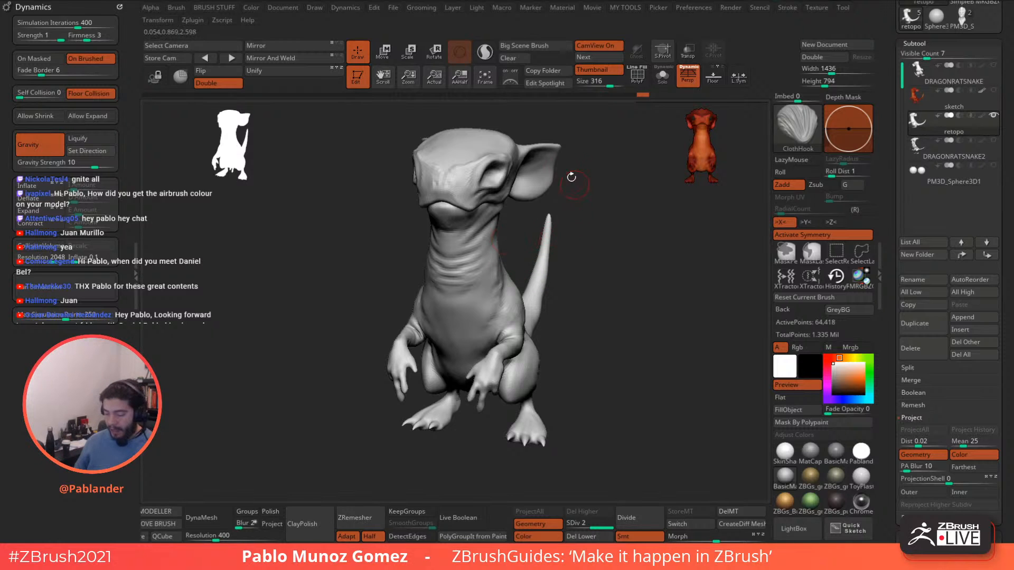
# Carve skin creases along the side of the neck with the DamStandard brush and smooth them.
pyautogui.press('b')
pyautogui.click(620, 320)
pyautogui.moveTo(475, 253)
pyautogui.mouseDown(button='right')
pyautogui.moveTo(509, 274)
pyautogui.moveTo(481, 306)
pyautogui.moveTo(475, 253)
pyautogui.moveTo(442, 182)
pyautogui.mouseUp(button='right')
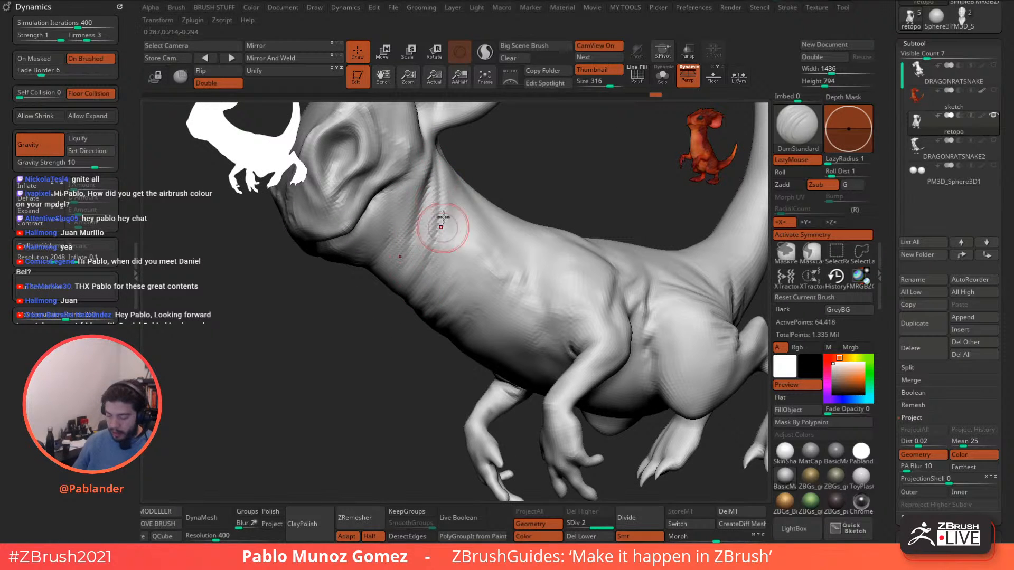
pyautogui.press('shift')
pyautogui.press('shift')
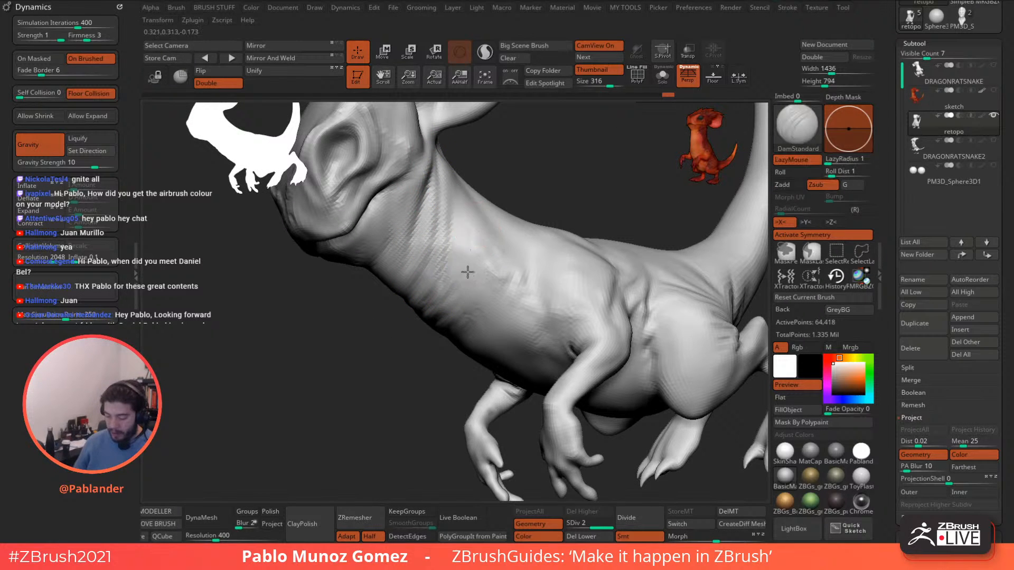
pyautogui.moveTo(470, 244); pyautogui.dragTo(482, 280, button='right')
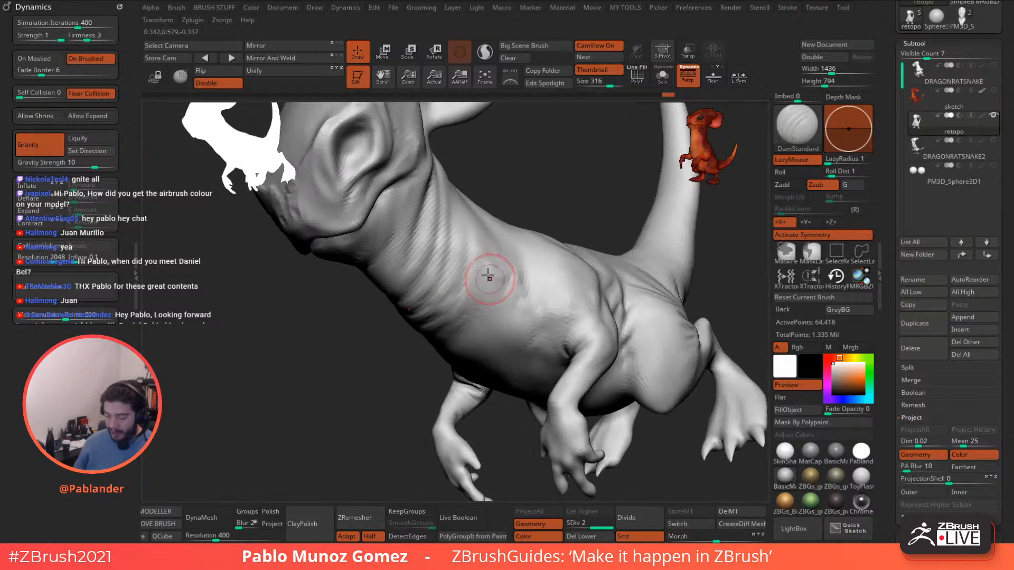
pyautogui.press('shift')
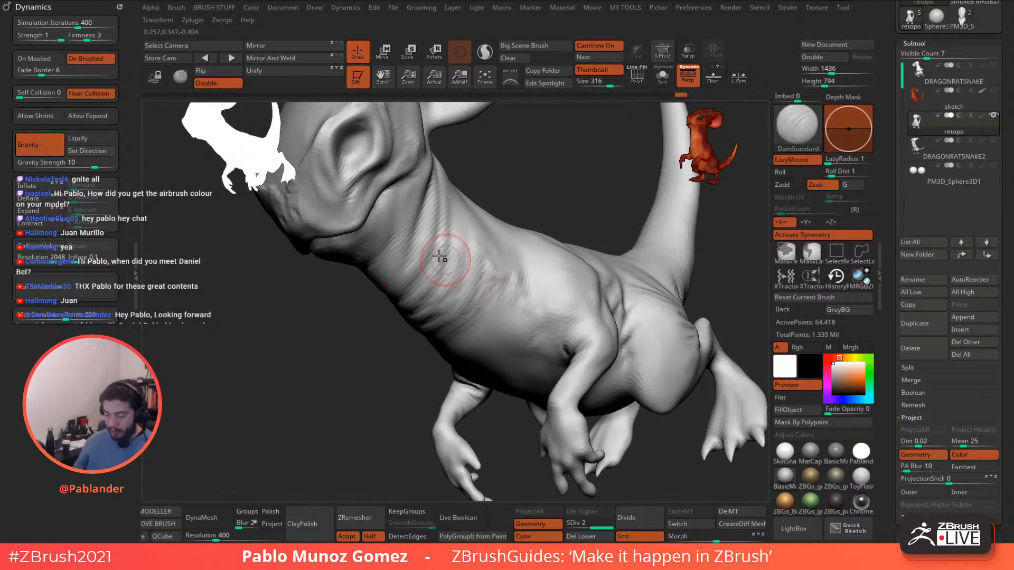
# Carve DamStandard creases around the shoulder and along the flank between the arm and the thigh.
pyautogui.moveTo(549, 243)
pyautogui.mouseDown(button='right')
pyautogui.moveTo(535, 256)
pyautogui.moveTo(522, 233)
pyautogui.moveTo(537, 199)
pyautogui.mouseUp(button='right')
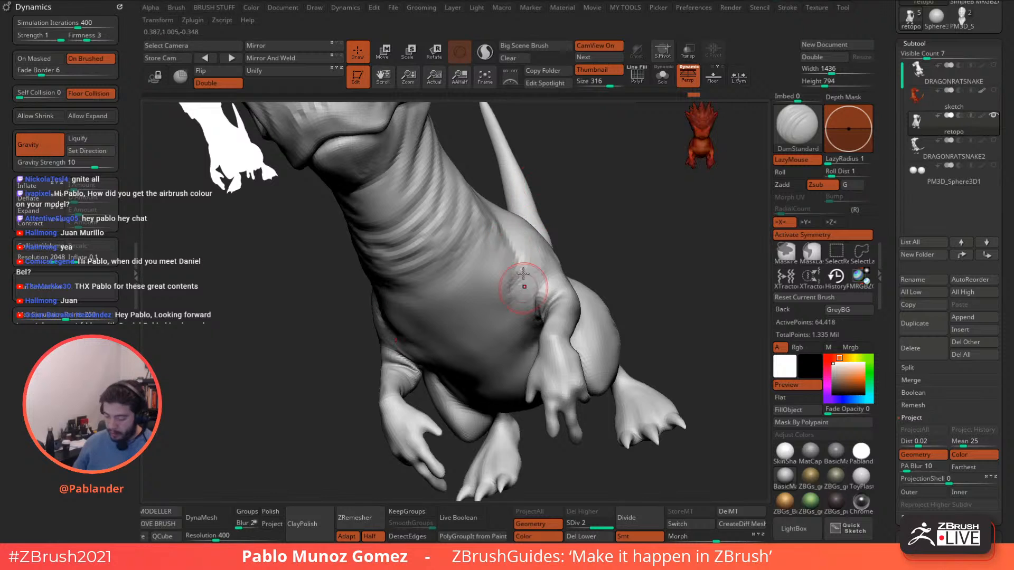
pyautogui.moveTo(578, 280)
pyautogui.mouseDown(button='right')
pyautogui.moveTo(552, 264)
pyautogui.moveTo(544, 281)
pyautogui.moveTo(542, 248)
pyautogui.moveTo(564, 268)
pyautogui.mouseUp(button='right')
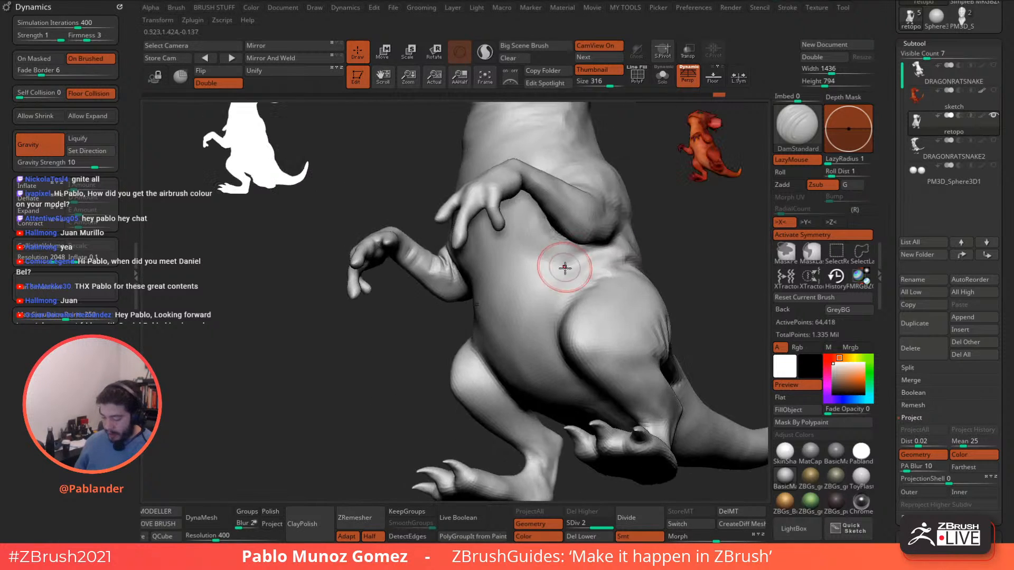
pyautogui.moveTo(572, 257); pyautogui.dragTo(598, 255)
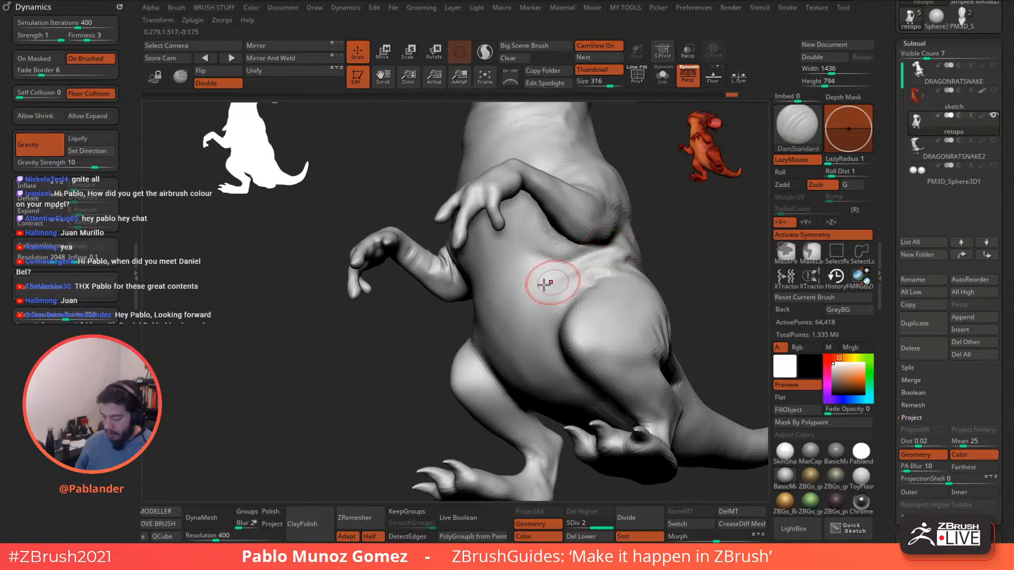
pyautogui.moveTo(562, 271); pyautogui.dragTo(523, 286, button='right')
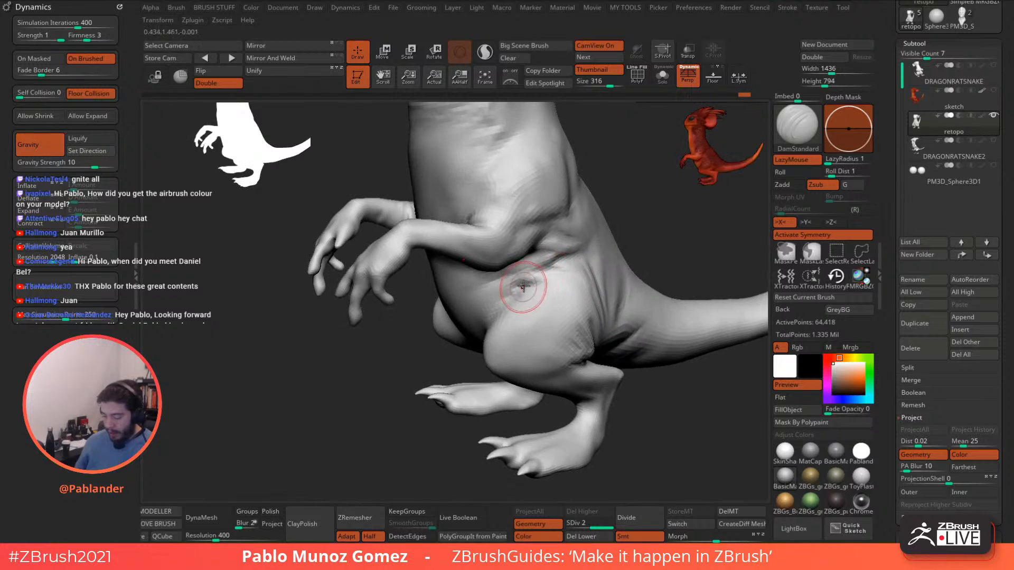
pyautogui.moveTo(475, 308); pyautogui.dragTo(510, 259, button='right')
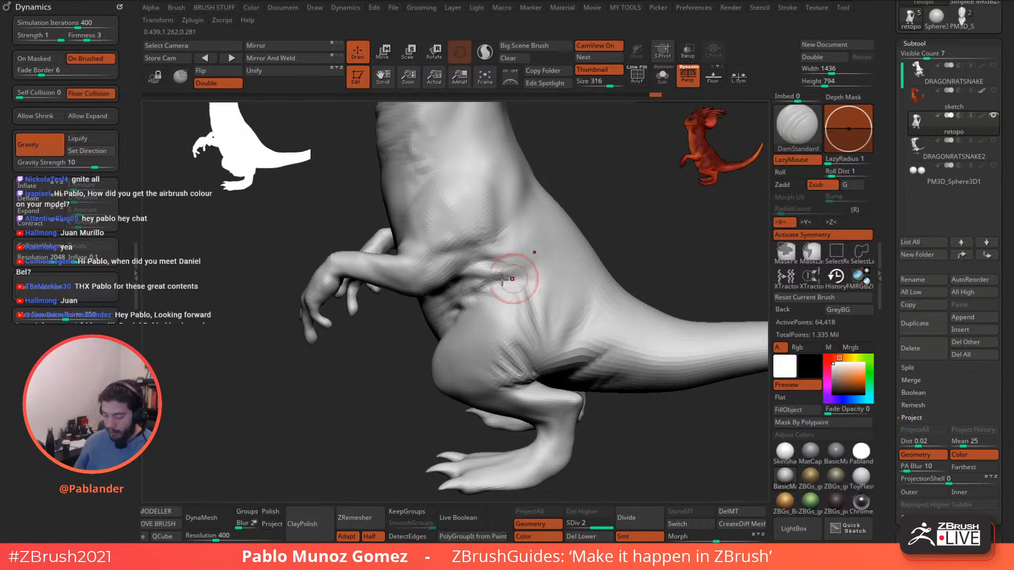
pyautogui.rightClick(525, 257)
pyautogui.moveTo(524, 257)
pyautogui.mouseDown(button='right')
pyautogui.moveTo(539, 267)
pyautogui.moveTo(528, 239)
pyautogui.moveTo(467, 285)
pyautogui.moveTo(491, 267)
pyautogui.mouseUp(button='right')
pyautogui.rightClick(477, 277)
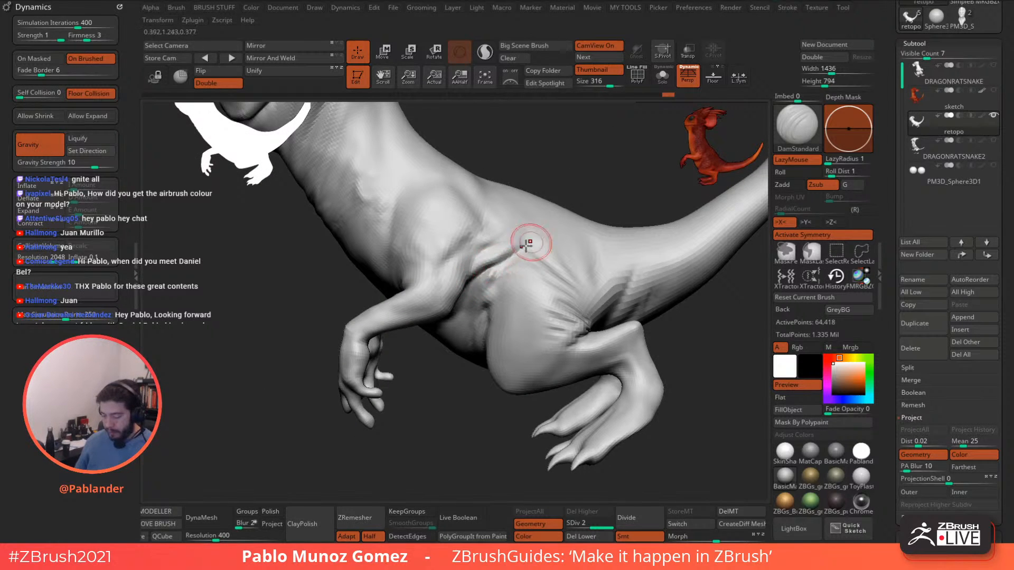
# Refine the folds on the back, hip and tail base with DamStandard, and soften them with smoothing strokes.
pyautogui.moveTo(543, 214)
pyautogui.mouseDown(button='right')
pyautogui.moveTo(506, 280)
pyautogui.moveTo(481, 292)
pyautogui.moveTo(491, 290)
pyautogui.moveTo(459, 267)
pyautogui.mouseUp(button='right')
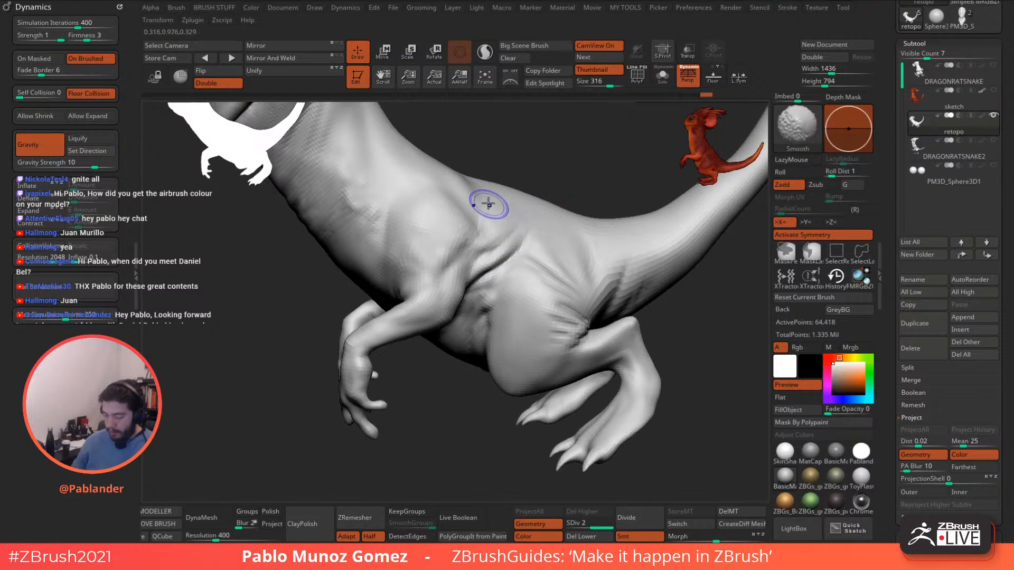
pyautogui.moveTo(486, 204)
pyautogui.mouseDown(button='right')
pyautogui.moveTo(488, 219)
pyautogui.moveTo(484, 176)
pyautogui.mouseUp(button='right')
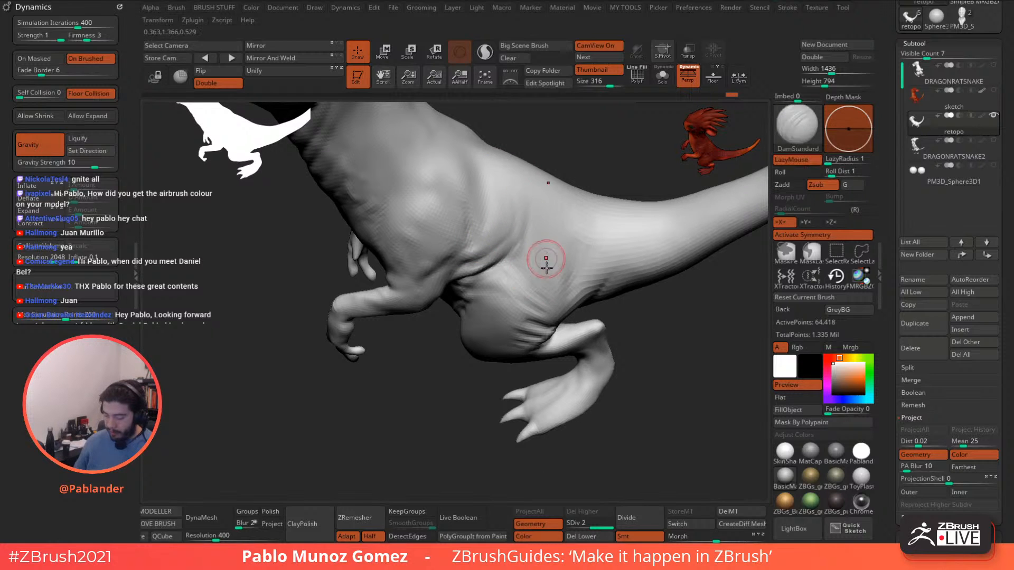
pyautogui.moveTo(543, 255)
pyautogui.mouseDown(button='right')
pyautogui.moveTo(547, 276)
pyautogui.moveTo(581, 224)
pyautogui.moveTo(532, 267)
pyautogui.moveTo(528, 252)
pyautogui.mouseUp(button='right')
pyautogui.moveTo(531, 251)
pyautogui.mouseDown(button='right')
pyautogui.moveTo(542, 233)
pyautogui.moveTo(531, 264)
pyautogui.mouseUp(button='right')
pyautogui.press('space')
pyautogui.keyDown('shift'); pyautogui.moveTo(531, 271); pyautogui.dragTo(539, 251); pyautogui.keyUp('shift')
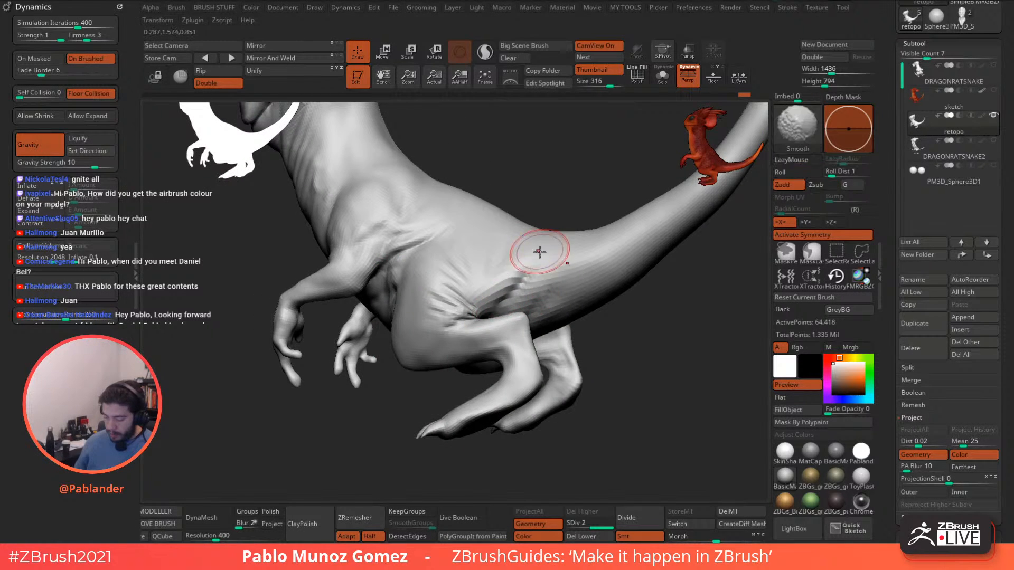
# Carve creases across the thigh and behind the knee with DamStandard, and smooth their ends.
pyautogui.moveTo(494, 321); pyautogui.dragTo(470, 311, button='right')
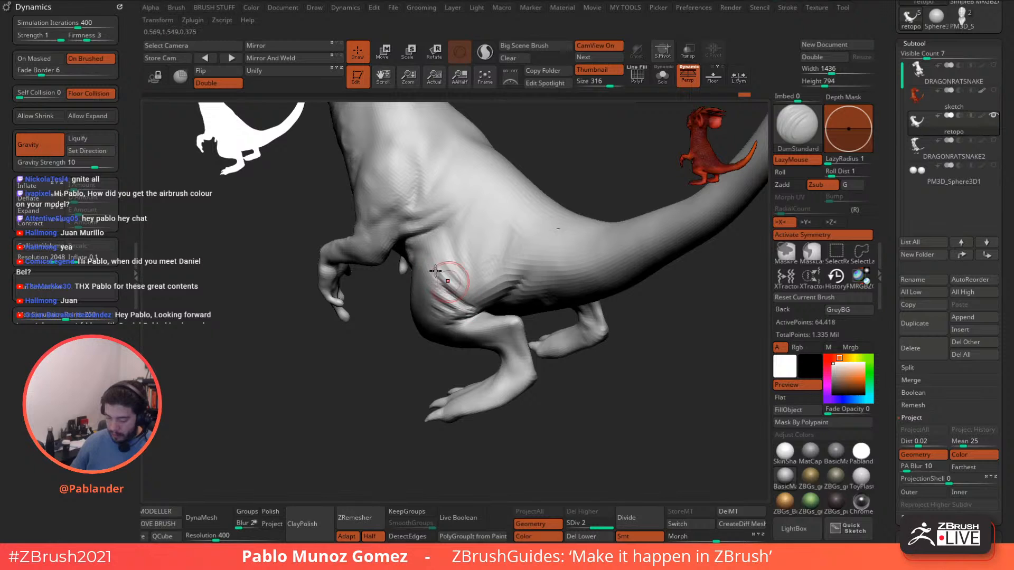
pyautogui.moveTo(439, 262); pyautogui.dragTo(470, 302)
pyautogui.moveTo(454, 278); pyautogui.dragTo(484, 253, button='right')
pyautogui.keyDown('shift'); pyautogui.moveTo(466, 306); pyautogui.dragTo(452, 327); pyautogui.keyUp('shift')
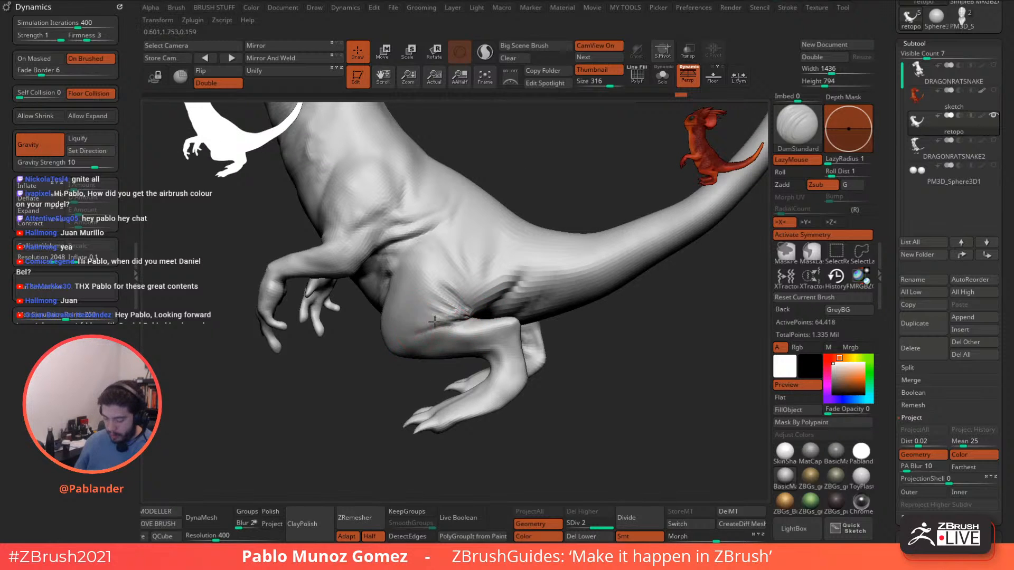
# Carve DamStandard creases into the inner bend of the elbow.
pyautogui.moveTo(456, 326)
pyautogui.mouseDown(button='right')
pyautogui.moveTo(477, 276)
pyautogui.moveTo(540, 304)
pyautogui.moveTo(542, 391)
pyautogui.moveTo(538, 276)
pyautogui.mouseUp(button='right')
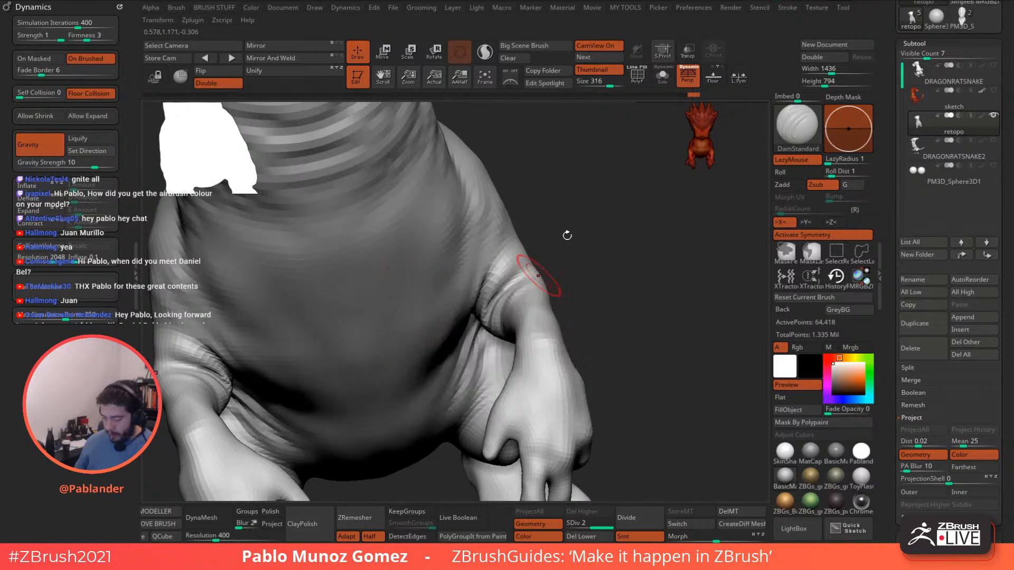
pyautogui.moveTo(566, 235)
pyautogui.mouseDown(button='right')
pyautogui.moveTo(506, 255)
pyautogui.moveTo(539, 270)
pyautogui.mouseUp(button='right')
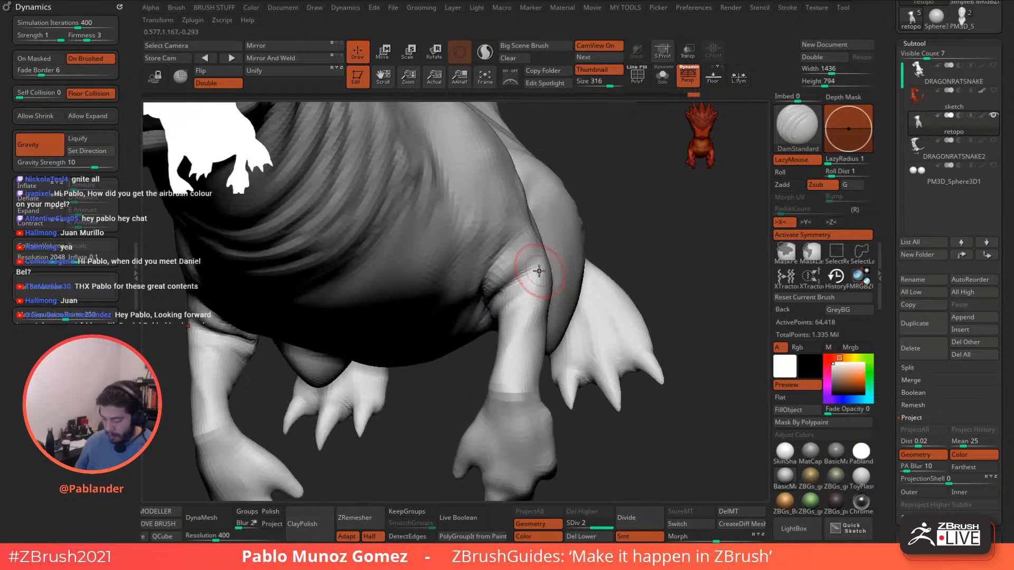
pyautogui.rightClick(499, 332)
pyautogui.moveTo(489, 294); pyautogui.dragTo(534, 269)
pyautogui.moveTo(504, 285)
pyautogui.mouseDown(button='right')
pyautogui.moveTo(525, 285)
pyautogui.moveTo(569, 238)
pyautogui.mouseUp(button='right')
pyautogui.moveTo(570, 238)
pyautogui.mouseDown(button='right')
pyautogui.moveTo(554, 255)
pyautogui.moveTo(537, 228)
pyautogui.mouseUp(button='right')
pyautogui.moveTo(488, 181)
pyautogui.keyDown('alt'); pyautogui.mouseDown(button='right')
pyautogui.moveTo(495, 227)
pyautogui.moveTo(532, 229)
pyautogui.moveTo(549, 274)
pyautogui.moveTo(462, 276)
pyautogui.mouseUp(button='right'); pyautogui.keyUp('alt')
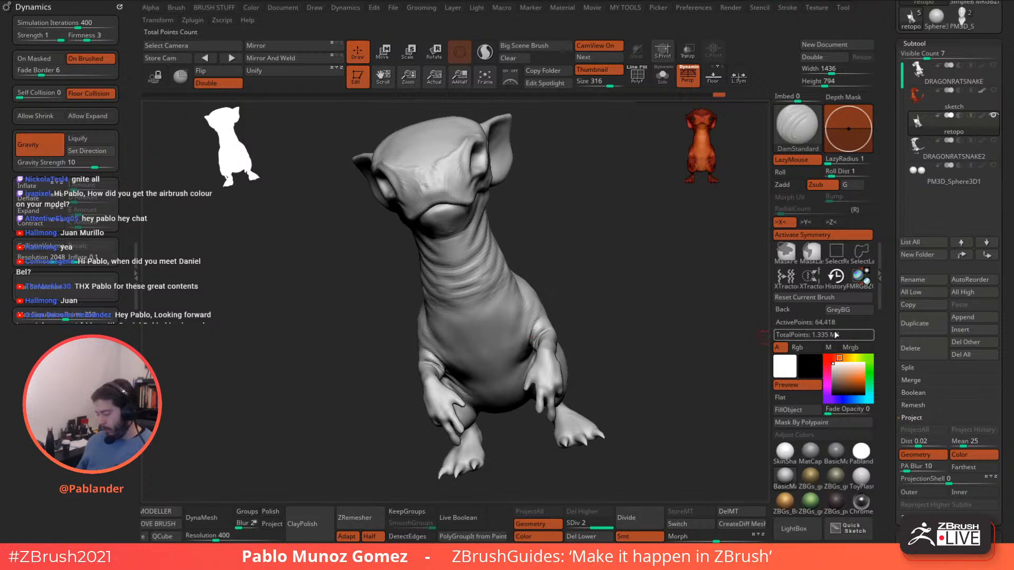
# Build up wrinkle ridges around the neck with the Standard brush and smooth them down toward the chest.
pyautogui.moveTo(598, 253)
pyautogui.mouseDown(button='right')
pyautogui.moveTo(573, 228)
pyautogui.moveTo(512, 268)
pyautogui.moveTo(571, 246)
pyautogui.mouseUp(button='right')
pyautogui.press('b')
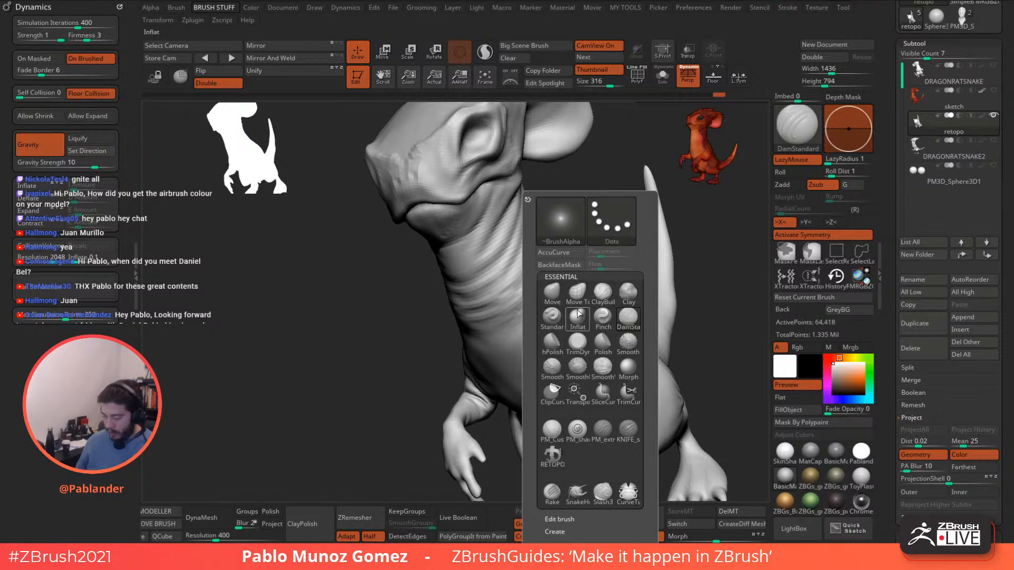
pyautogui.click(553, 318)
pyautogui.press('space')
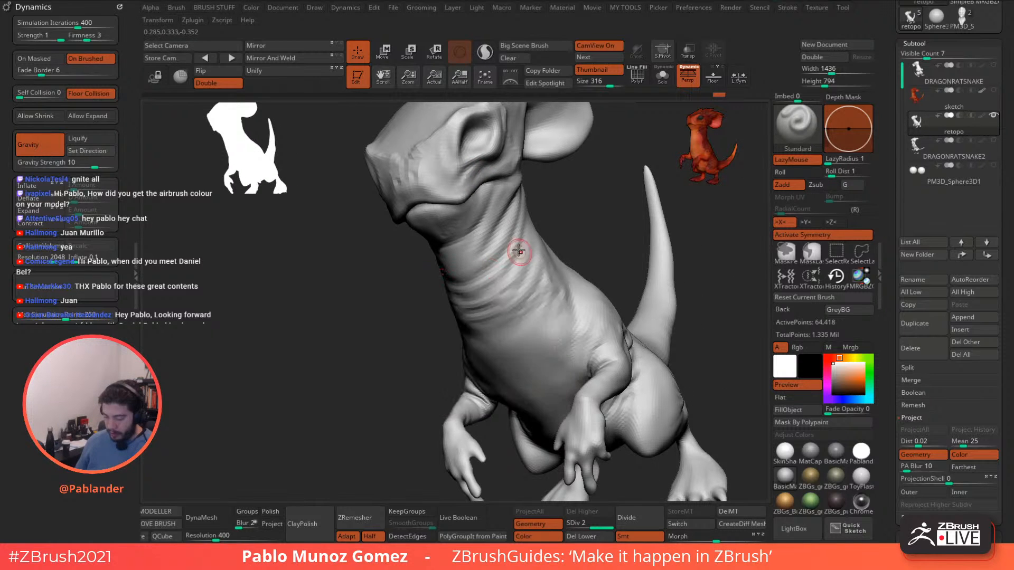
pyautogui.moveTo(517, 252); pyautogui.dragTo(453, 292)
pyautogui.moveTo(513, 232)
pyautogui.mouseDown()
pyautogui.moveTo(481, 263)
pyautogui.moveTo(449, 272)
pyautogui.mouseUp()
pyautogui.moveTo(492, 225); pyautogui.dragTo(444, 257)
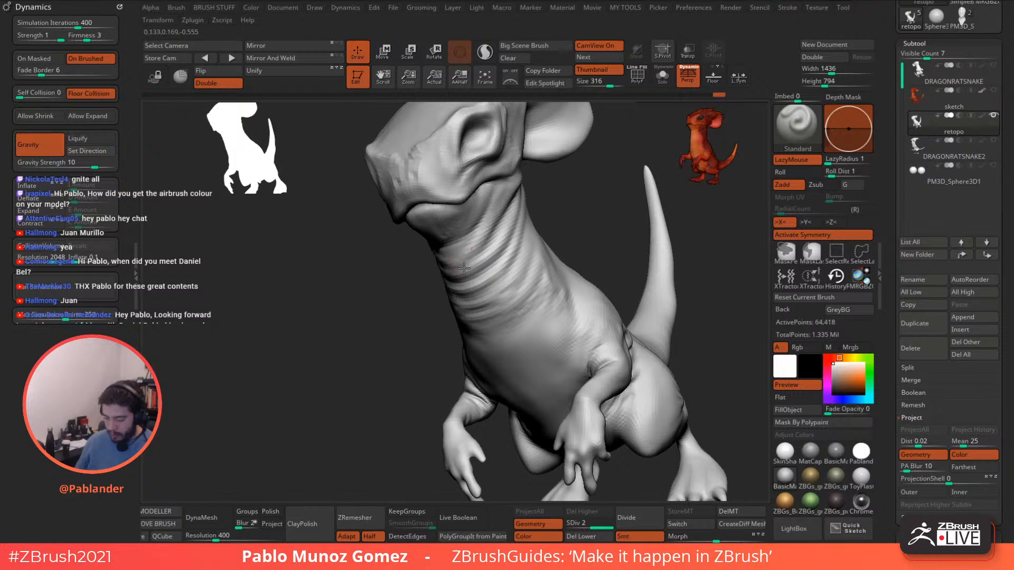
pyautogui.moveTo(511, 236)
pyautogui.mouseDown()
pyautogui.moveTo(447, 278)
pyautogui.moveTo(458, 300)
pyautogui.mouseUp()
pyautogui.moveTo(516, 249)
pyautogui.keyDown('shift'); pyautogui.mouseDown()
pyautogui.moveTo(495, 254)
pyautogui.moveTo(519, 269)
pyautogui.moveTo(538, 256)
pyautogui.moveTo(471, 341)
pyautogui.moveTo(494, 343)
pyautogui.mouseUp(); pyautogui.keyUp('shift')
# Add Standard brush wrinkles across the lower neck, shoulder and chest, blending them with smoothing strokes.
pyautogui.rightClick(519, 347)
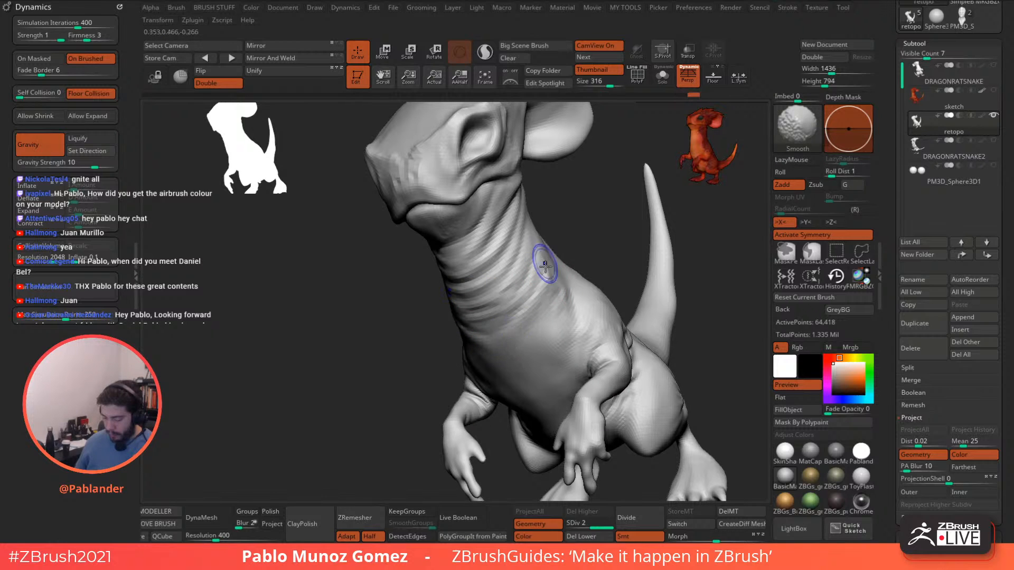
pyautogui.moveTo(554, 281)
pyautogui.mouseDown()
pyautogui.moveTo(523, 324)
pyautogui.moveTo(510, 323)
pyautogui.mouseUp()
pyautogui.moveTo(539, 292); pyautogui.dragTo(536, 236, button='right')
pyautogui.moveTo(535, 237)
pyautogui.keyDown('shift'); pyautogui.mouseDown()
pyautogui.moveTo(528, 247)
pyautogui.moveTo(550, 238)
pyautogui.mouseUp(); pyautogui.keyUp('shift')
pyautogui.moveTo(544, 280); pyautogui.dragTo(573, 253, button='right')
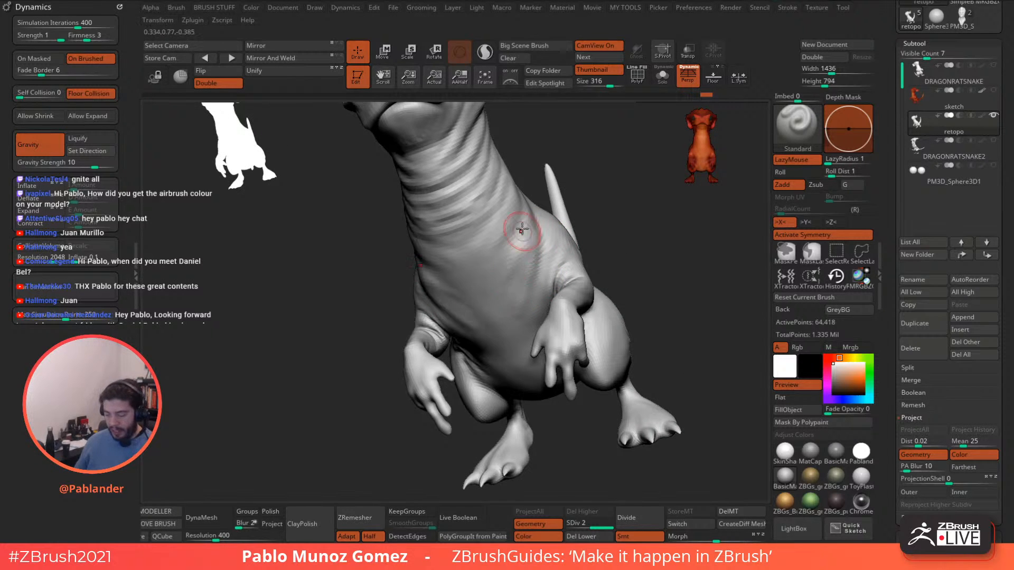
pyautogui.press('shift')
pyautogui.moveTo(531, 292); pyautogui.dragTo(579, 224, button='right')
pyautogui.moveTo(549, 272); pyautogui.dragTo(528, 315)
pyautogui.press('shift')
pyautogui.moveTo(524, 324); pyautogui.dragTo(537, 268, button='right')
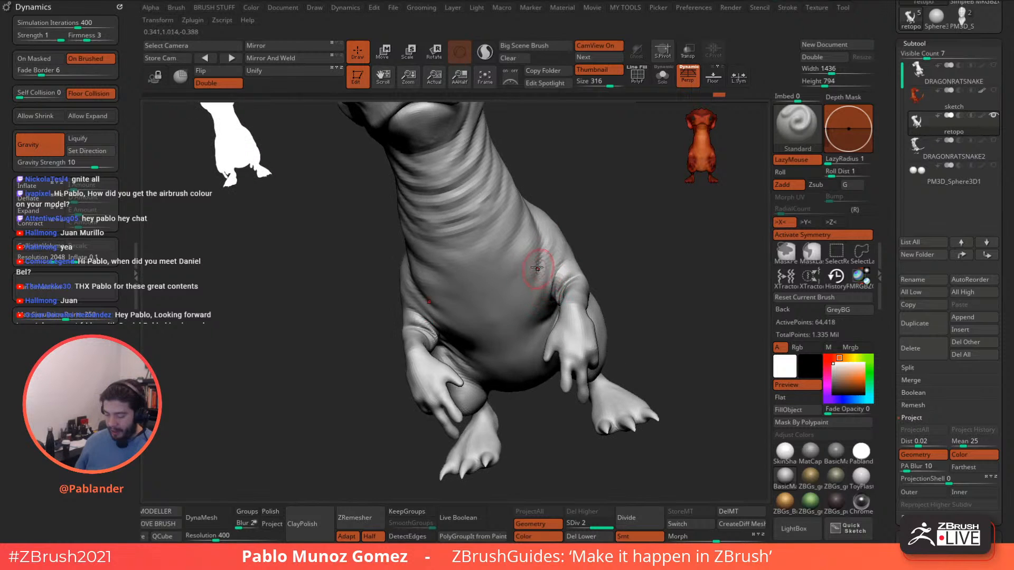
pyautogui.press('shift')
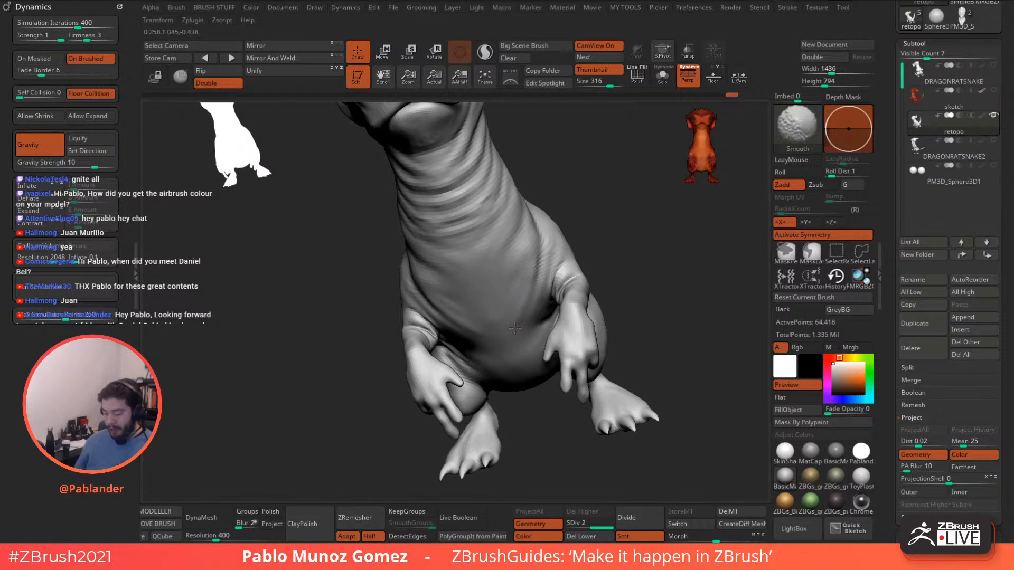
# Build up skin folds on the side of the belly between the arm and thigh with the Standard brush.
pyautogui.moveTo(501, 300)
pyautogui.mouseDown(button='right')
pyautogui.moveTo(554, 281)
pyautogui.moveTo(561, 257)
pyautogui.moveTo(449, 292)
pyautogui.mouseUp(button='right')
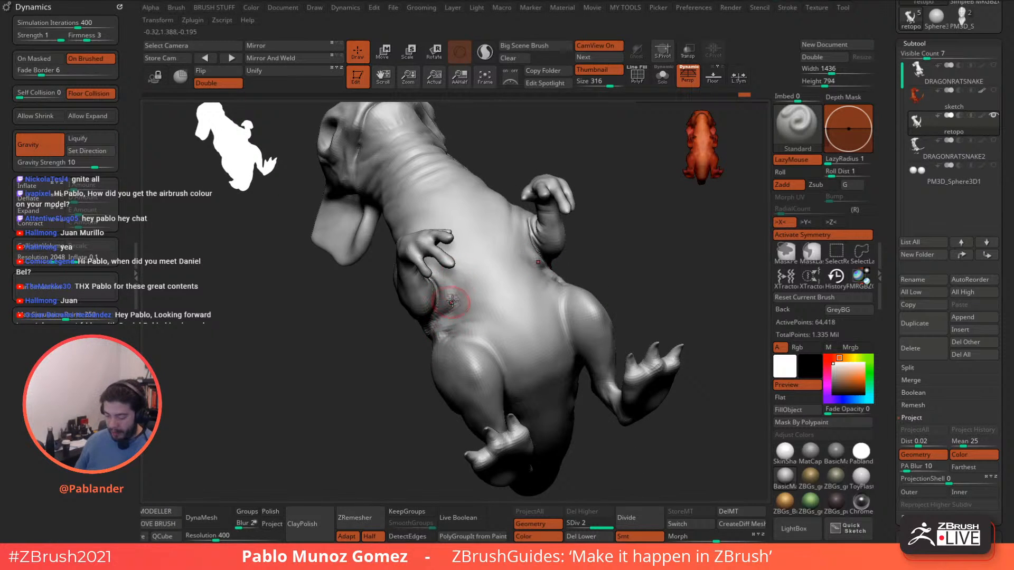
pyautogui.moveTo(505, 270)
pyautogui.mouseDown(button='right')
pyautogui.moveTo(536, 280)
pyautogui.moveTo(501, 285)
pyautogui.moveTo(465, 309)
pyautogui.mouseUp(button='right')
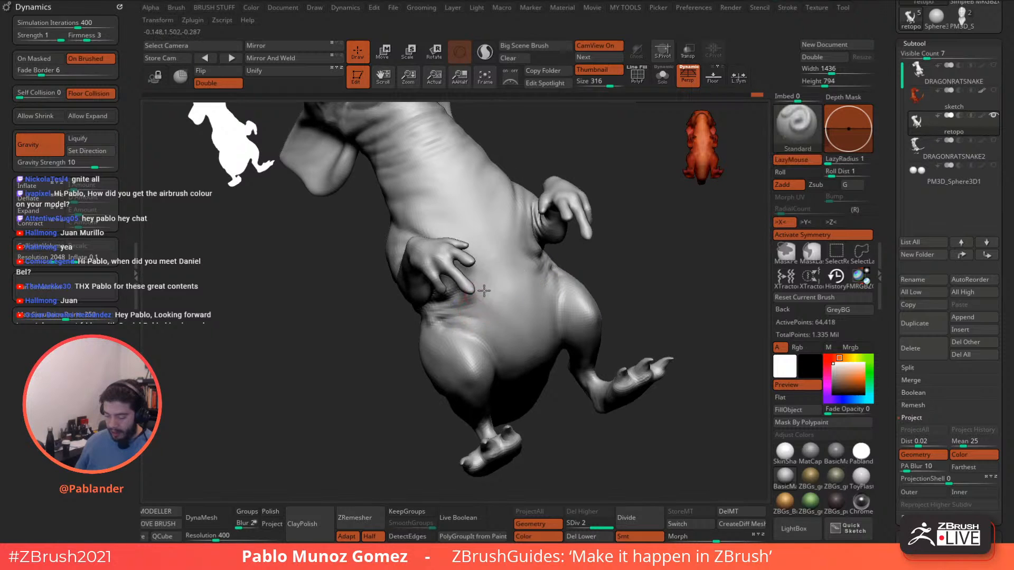
pyautogui.press('space')
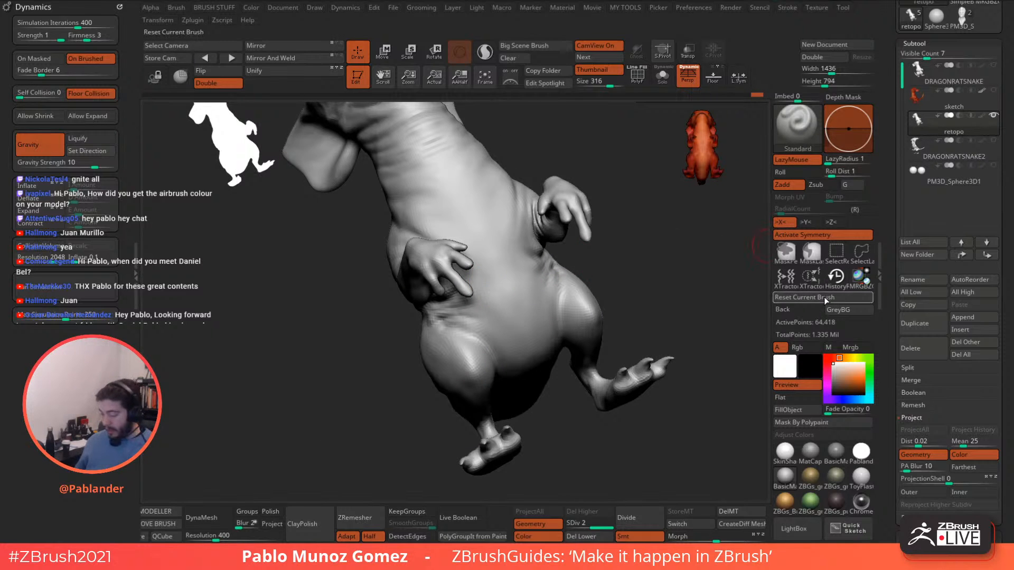
# Build up skin folds on the lower belly beside the thigh with the Standard brush and soften them with smoothing strokes.
pyautogui.moveTo(569, 297)
pyautogui.mouseDown(button='right')
pyautogui.moveTo(528, 268)
pyautogui.moveTo(574, 278)
pyautogui.mouseUp(button='right')
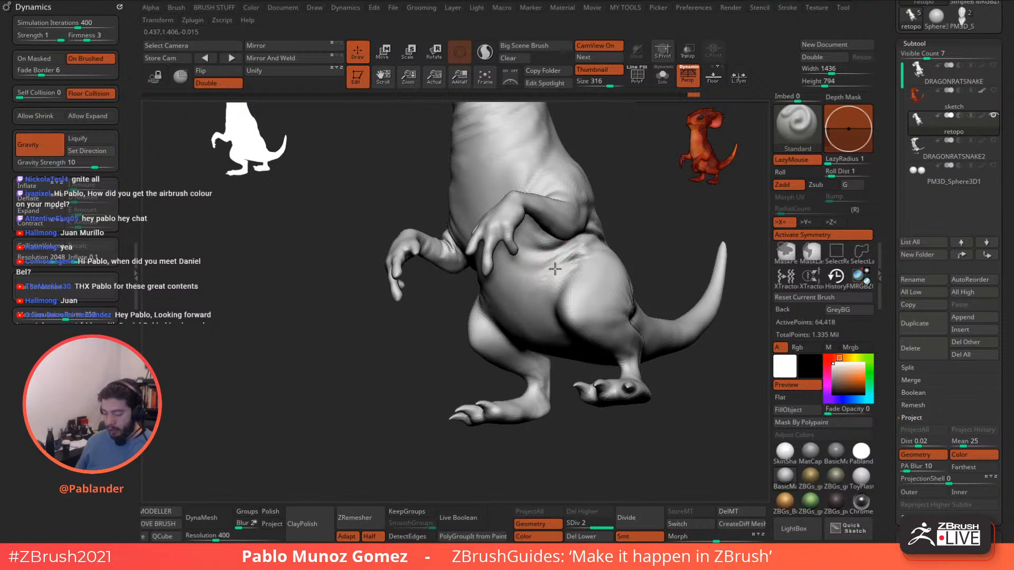
pyautogui.keyDown('shift'); pyautogui.moveTo(529, 316); pyautogui.dragTo(529, 311); pyautogui.keyUp('shift')
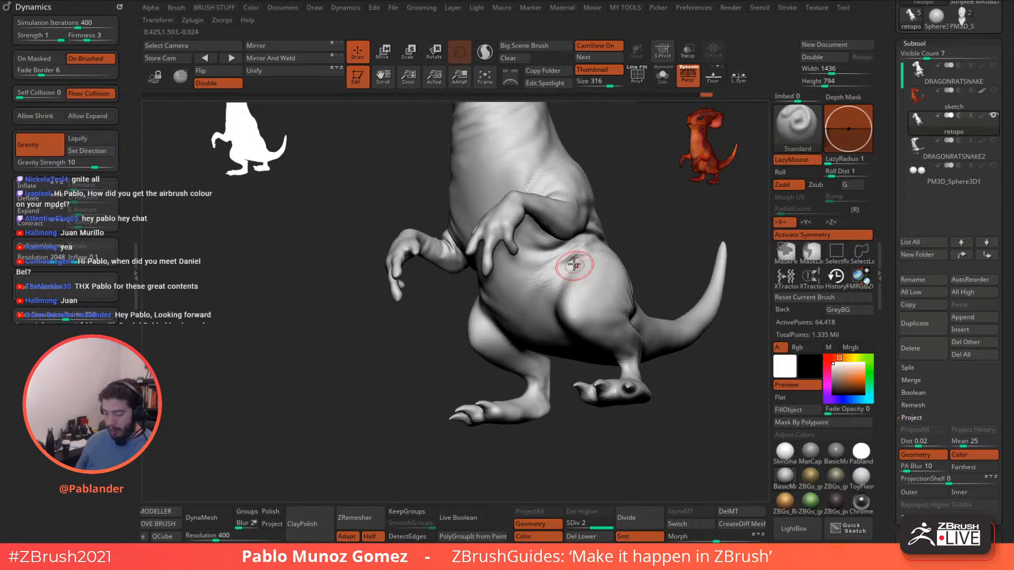
pyautogui.moveTo(574, 264); pyautogui.dragTo(547, 315)
pyautogui.moveTo(524, 320); pyautogui.dragTo(549, 298, button='right')
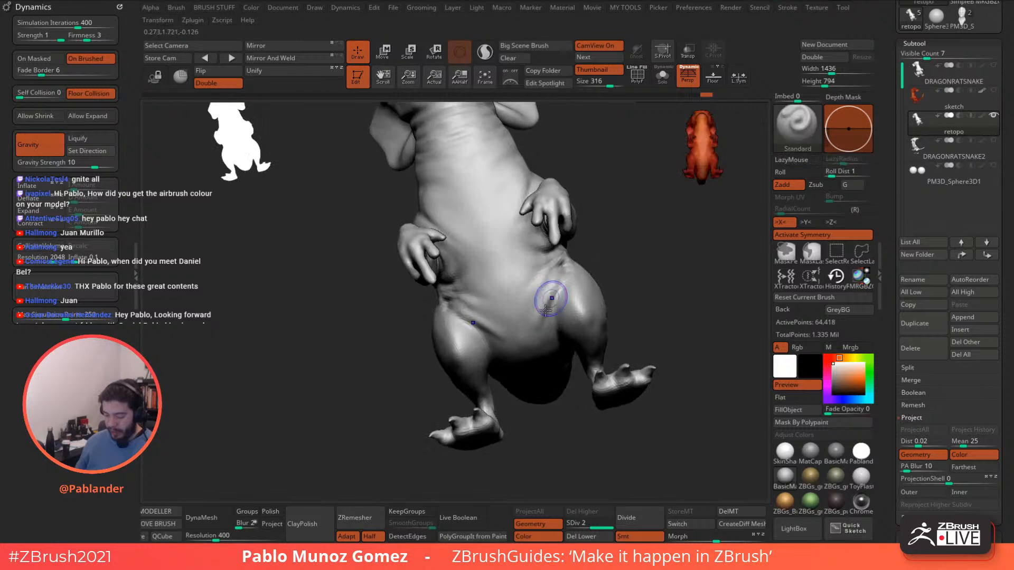
pyautogui.moveTo(551, 299)
pyautogui.keyDown('shift'); pyautogui.mouseDown()
pyautogui.moveTo(537, 323)
pyautogui.moveTo(547, 312)
pyautogui.moveTo(545, 333)
pyautogui.moveTo(553, 301)
pyautogui.mouseUp(); pyautogui.keyUp('shift')
pyautogui.moveTo(562, 287)
pyautogui.mouseDown(button='right')
pyautogui.moveTo(579, 274)
pyautogui.moveTo(574, 321)
pyautogui.mouseUp(button='right')
pyautogui.moveTo(507, 318); pyautogui.dragTo(471, 304, button='right')
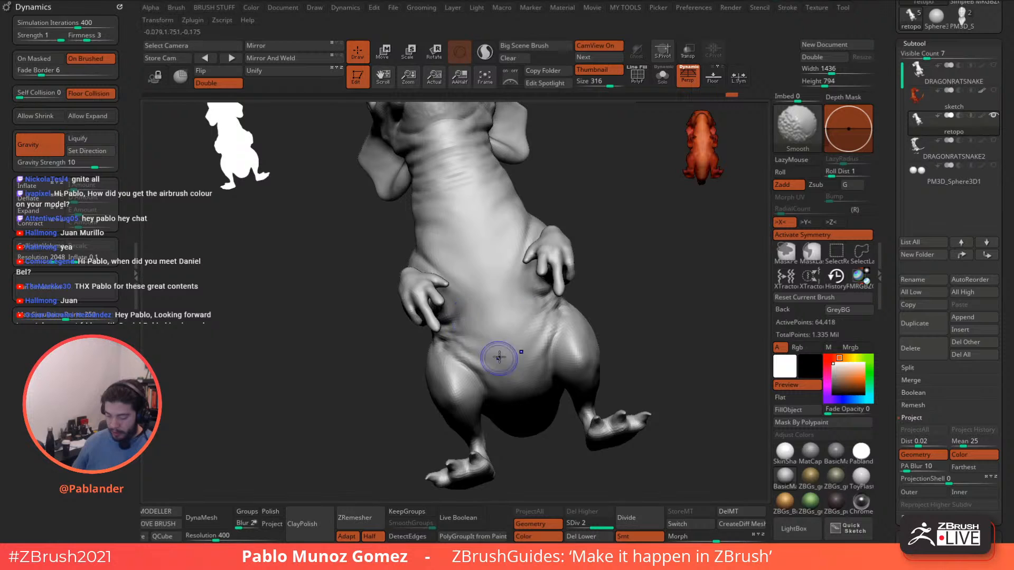
# Add Standard brush folds on the belly behind the hand and on the chest above the upper arm.
pyautogui.moveTo(493, 351); pyautogui.dragTo(527, 248, button='right')
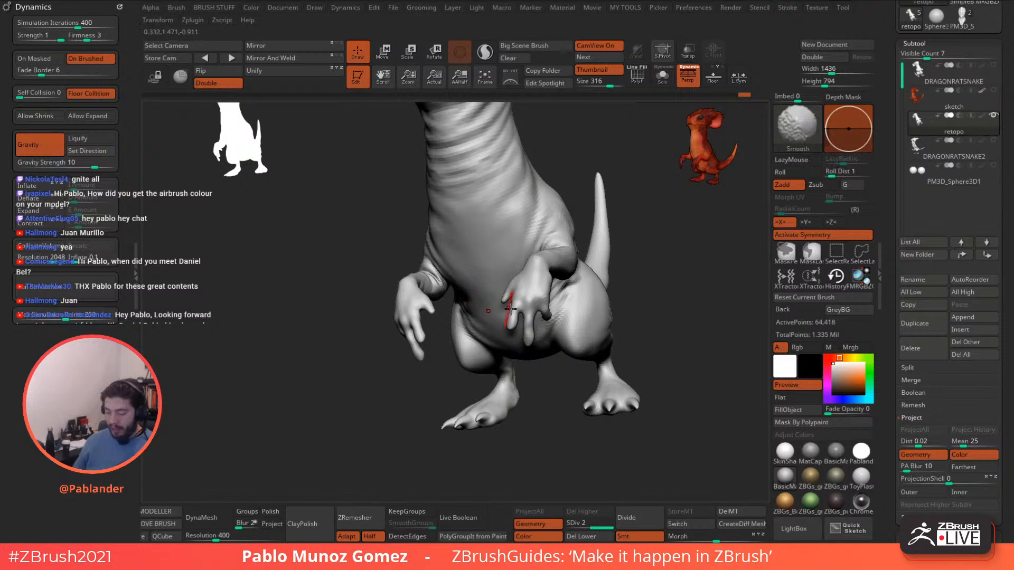
pyautogui.moveTo(513, 287)
pyautogui.mouseDown(button='right')
pyautogui.moveTo(569, 346)
pyautogui.moveTo(544, 244)
pyautogui.moveTo(553, 272)
pyautogui.mouseUp(button='right')
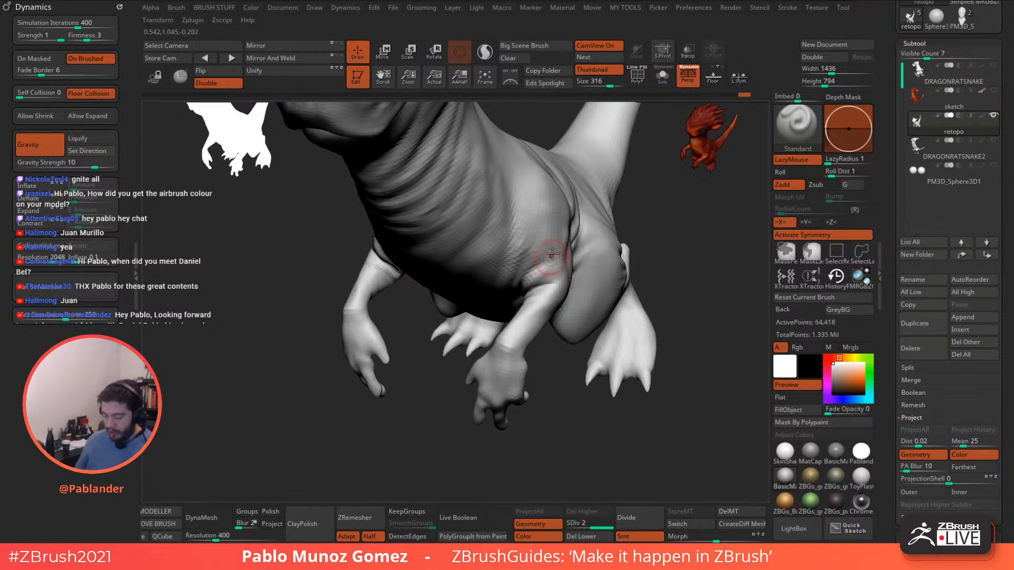
pyautogui.moveTo(552, 227); pyautogui.dragTo(544, 292, button='right')
# Adjust the draw size and work Standard brush folds down the neck below the ear, blending them with smoothing strokes.
pyautogui.rightClick(512, 233)
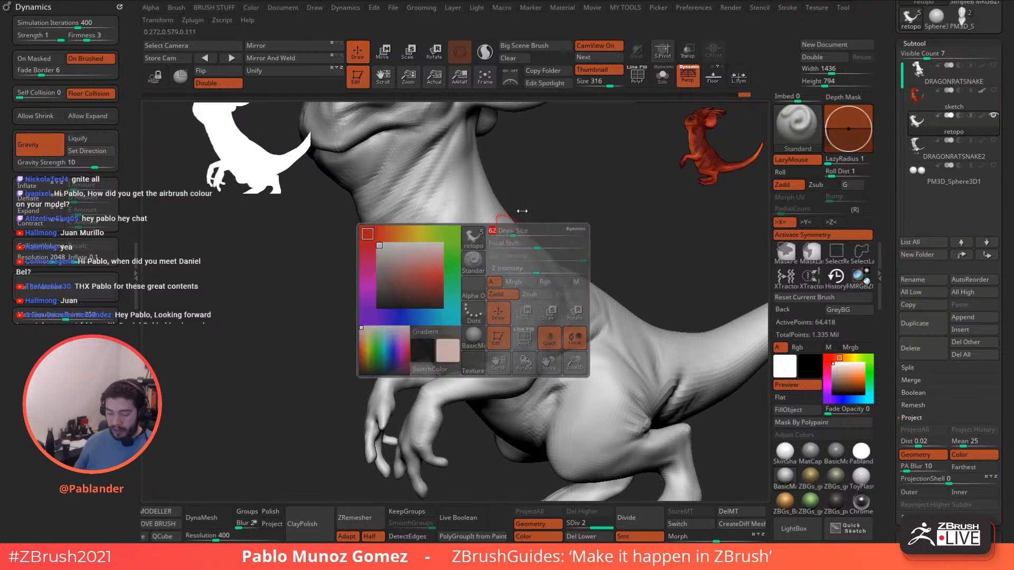
pyautogui.moveTo(523, 213); pyautogui.dragTo(517, 196, button='right')
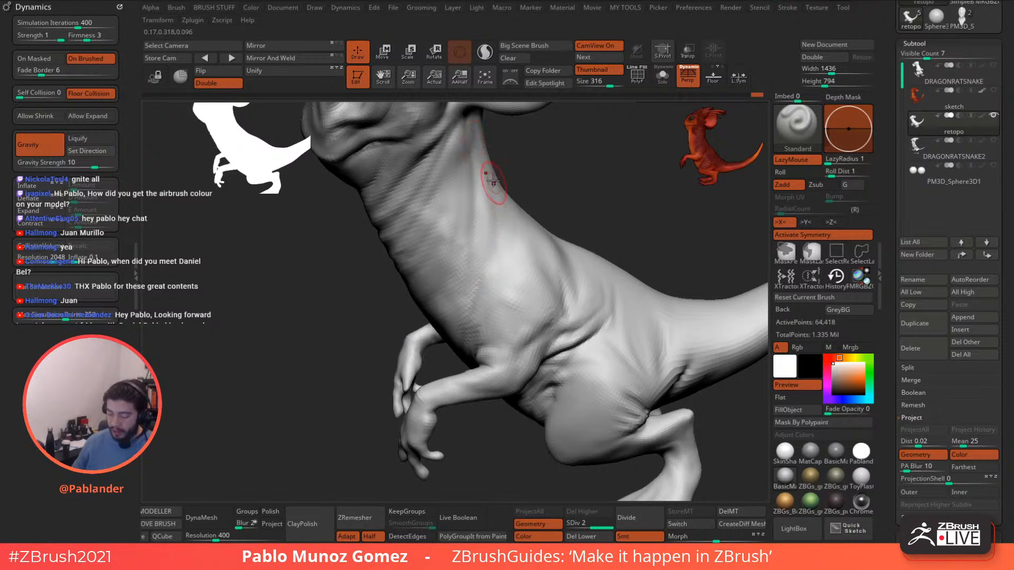
pyautogui.press('shift')
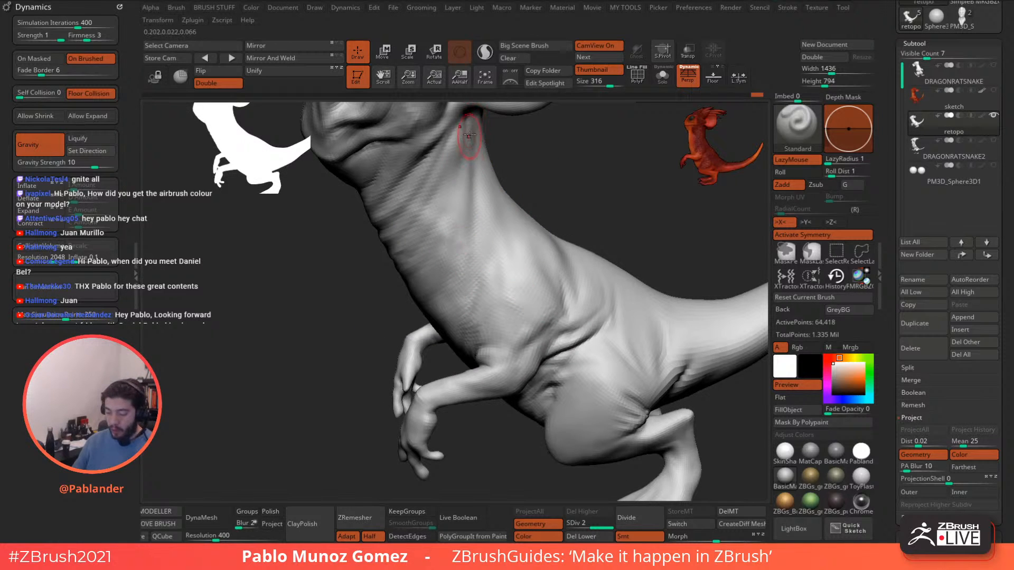
pyautogui.press('shift')
pyautogui.keyDown('shift'); pyautogui.moveTo(469, 165); pyautogui.dragTo(481, 205); pyautogui.keyUp('shift')
pyautogui.moveTo(496, 263)
pyautogui.mouseDown(button='right')
pyautogui.moveTo(525, 254)
pyautogui.moveTo(523, 263)
pyautogui.mouseUp(button='right')
# Smooth the wrinkles on the side of the chest above the shoulder and arm.
pyautogui.press('shift')
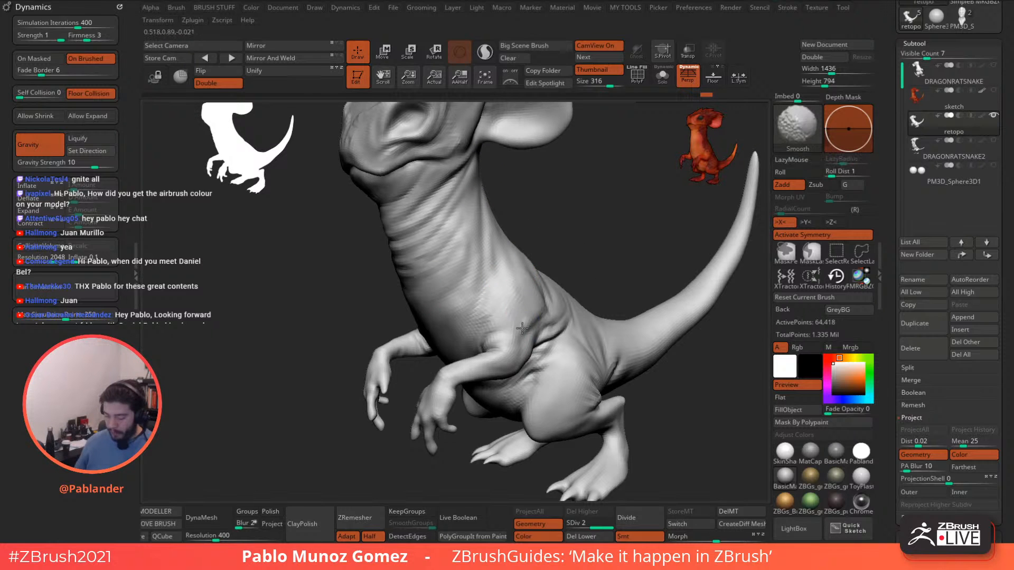
pyautogui.moveTo(527, 341); pyautogui.dragTo(514, 341, button='right')
pyautogui.press('shift')
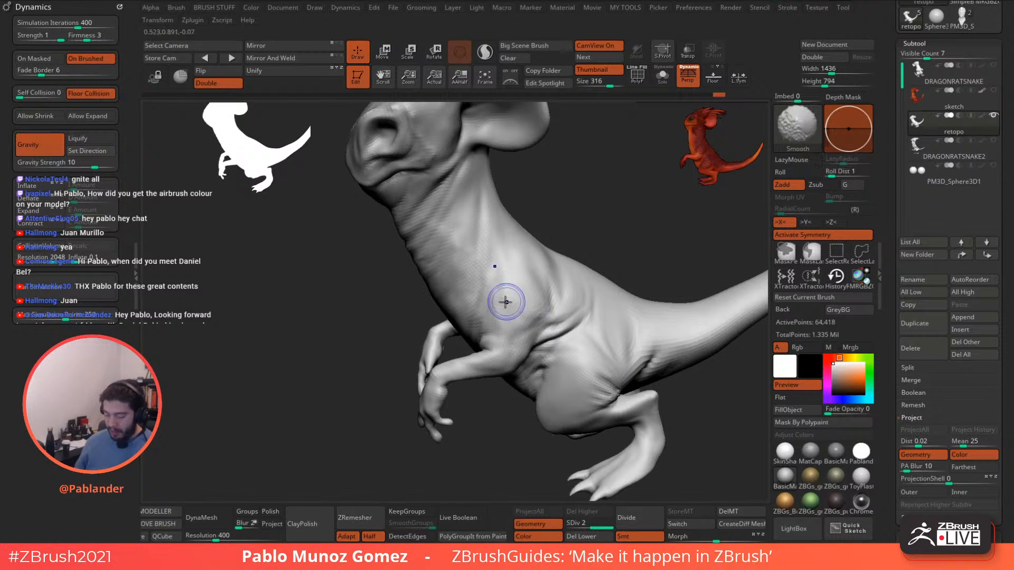
pyautogui.keyDown('alt'); pyautogui.moveTo(532, 267); pyautogui.dragTo(519, 304, button='right'); pyautogui.keyUp('alt')
# Sculpt Standard brush folds on the temple and cheek between the eye and ear, softening them with smoothing strokes.
pyautogui.moveTo(473, 239); pyautogui.dragTo(444, 175, button='right')
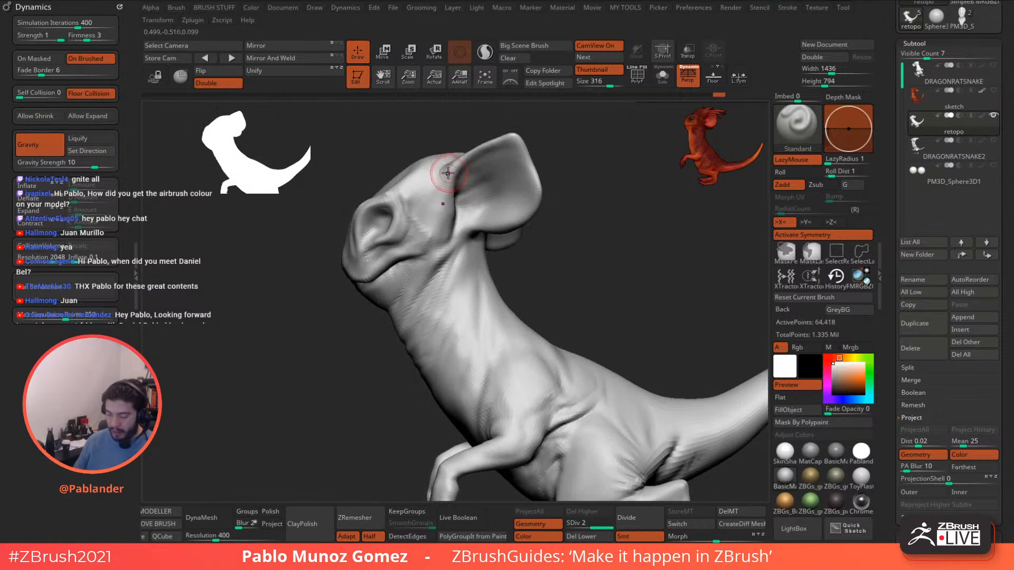
pyautogui.moveTo(433, 236); pyautogui.dragTo(520, 213, button='right')
pyautogui.moveTo(523, 194); pyautogui.dragTo(490, 274)
pyautogui.moveTo(483, 280)
pyautogui.keyDown('shift'); pyautogui.mouseDown()
pyautogui.moveTo(483, 222)
pyautogui.moveTo(491, 248)
pyautogui.moveTo(483, 209)
pyautogui.mouseUp(); pyautogui.keyUp('shift')
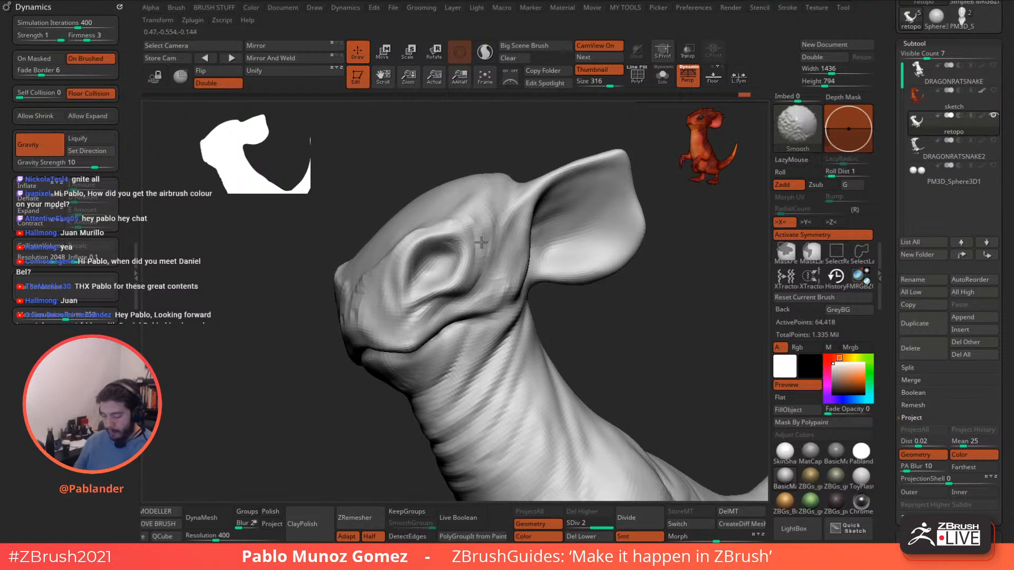
pyautogui.keyDown('alt'); pyautogui.moveTo(490, 273); pyautogui.dragTo(505, 239, button='right'); pyautogui.keyUp('alt')
pyautogui.moveTo(494, 230); pyautogui.dragTo(491, 252)
pyautogui.moveTo(491, 211)
pyautogui.mouseDown()
pyautogui.moveTo(468, 273)
pyautogui.moveTo(438, 298)
pyautogui.moveTo(444, 308)
pyautogui.mouseUp()
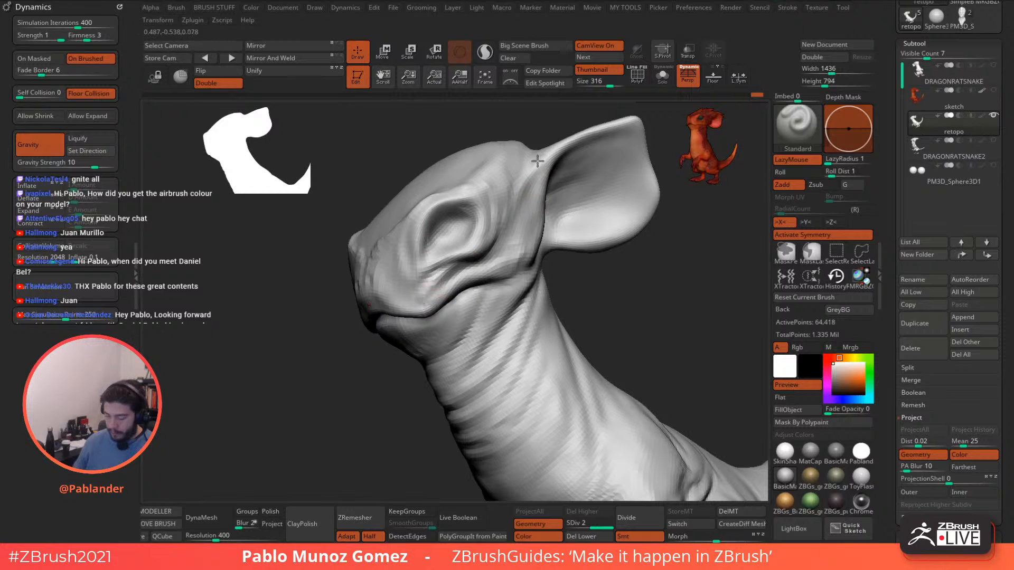
# Add Standard brush folds running from the base of the ear down the jaw toward the mouth corner.
pyautogui.moveTo(538, 168); pyautogui.dragTo(505, 259)
pyautogui.moveTo(532, 206); pyautogui.dragTo(519, 258)
pyautogui.moveTo(506, 280); pyautogui.dragTo(532, 267, button='right')
pyautogui.moveTo(533, 269)
pyautogui.mouseDown()
pyautogui.moveTo(491, 285)
pyautogui.moveTo(470, 310)
pyautogui.mouseUp()
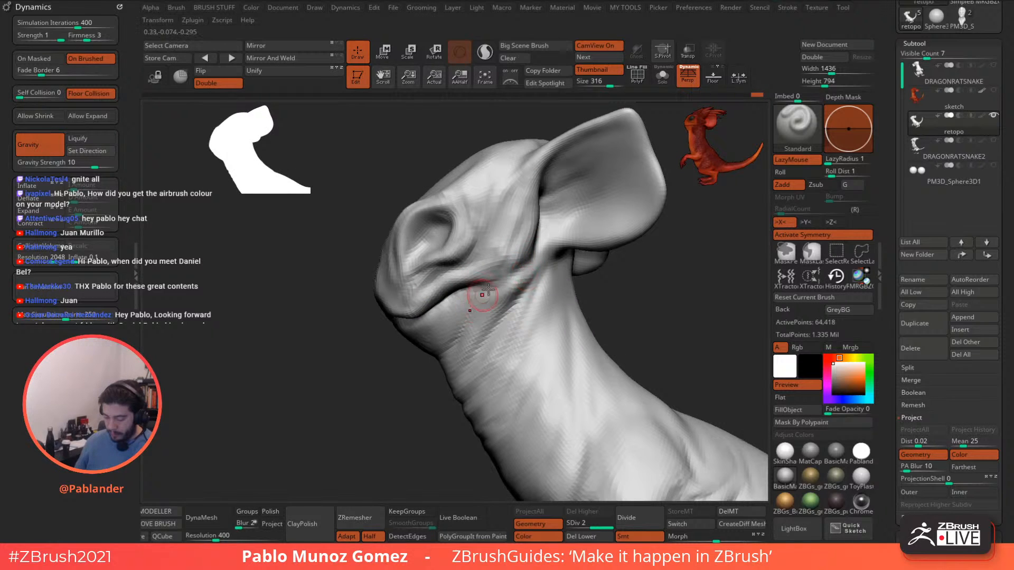
# Build up stretched folds from below the ear down the side of the neck and blend them by smoothing.
pyautogui.moveTo(545, 258); pyautogui.dragTo(562, 247)
pyautogui.moveTo(537, 285); pyautogui.dragTo(517, 324)
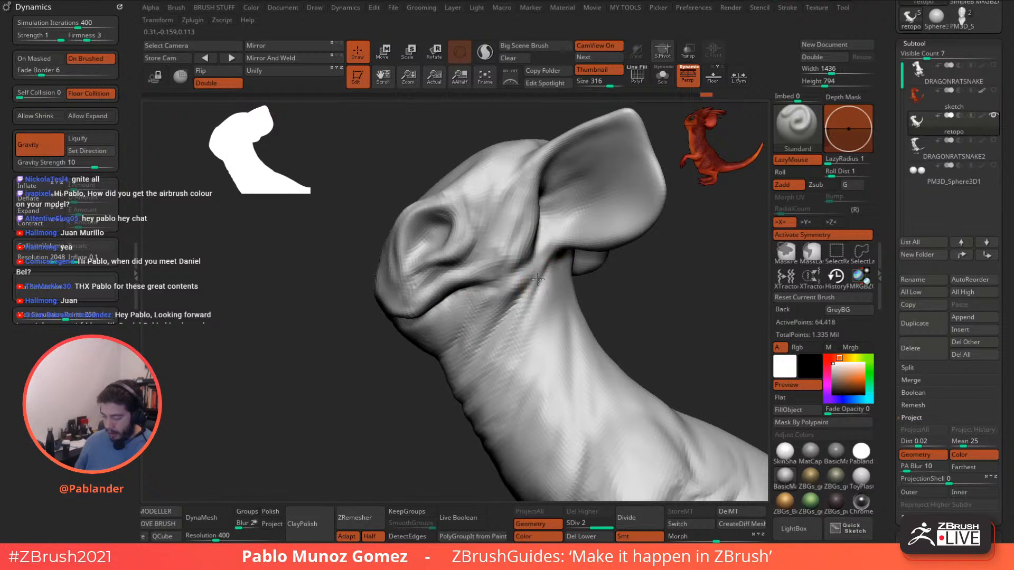
pyautogui.moveTo(551, 266); pyautogui.dragTo(535, 346)
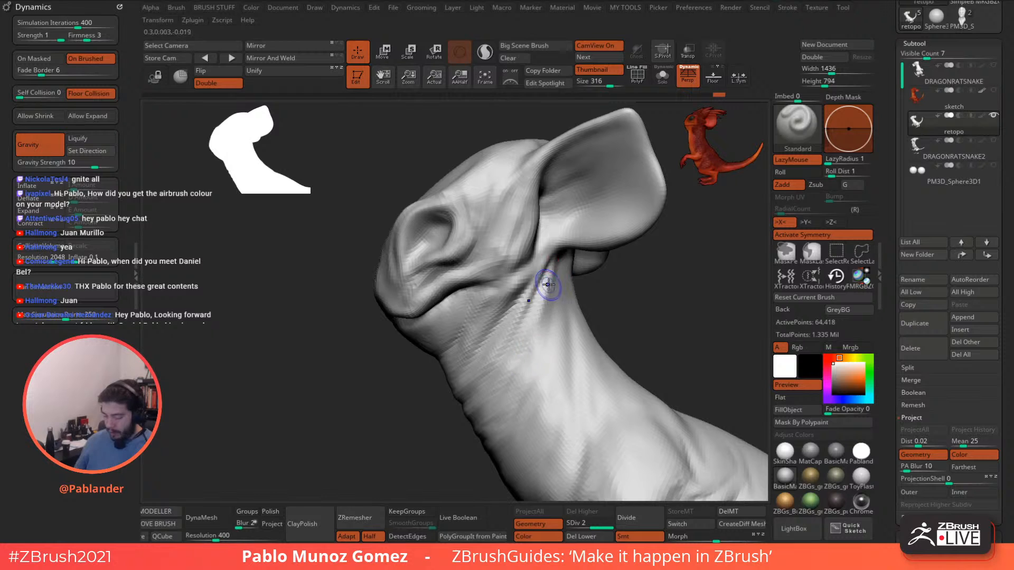
pyautogui.keyDown('shift'); pyautogui.moveTo(548, 290); pyautogui.dragTo(539, 359); pyautogui.keyUp('shift')
pyautogui.moveTo(557, 338)
pyautogui.keyDown('alt'); pyautogui.mouseDown(button='right')
pyautogui.moveTo(535, 285)
pyautogui.moveTo(536, 252)
pyautogui.mouseUp(button='right'); pyautogui.keyUp('alt')
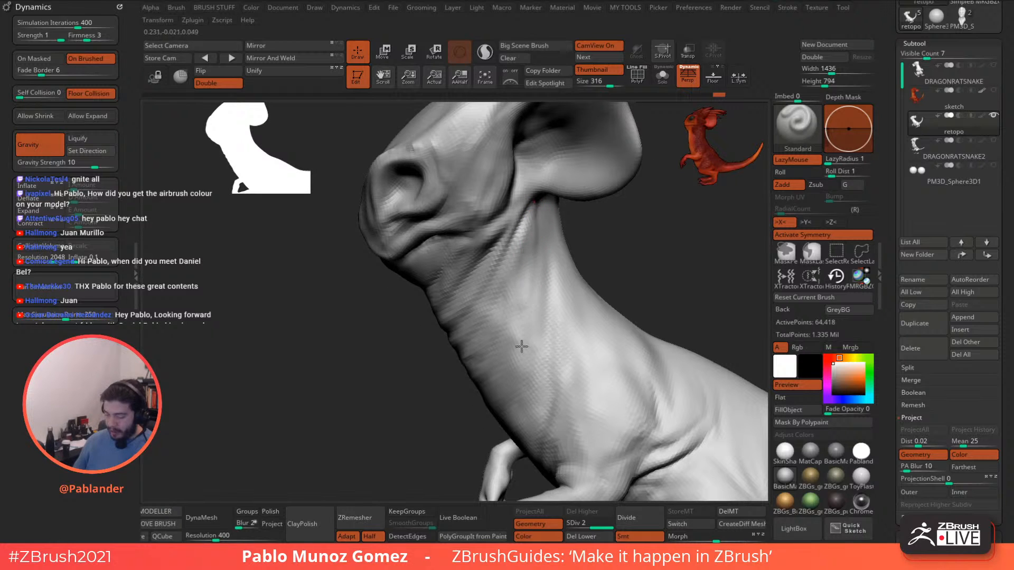
pyautogui.keyDown('shift'); pyautogui.moveTo(533, 319); pyautogui.dragTo(534, 265); pyautogui.keyUp('shift')
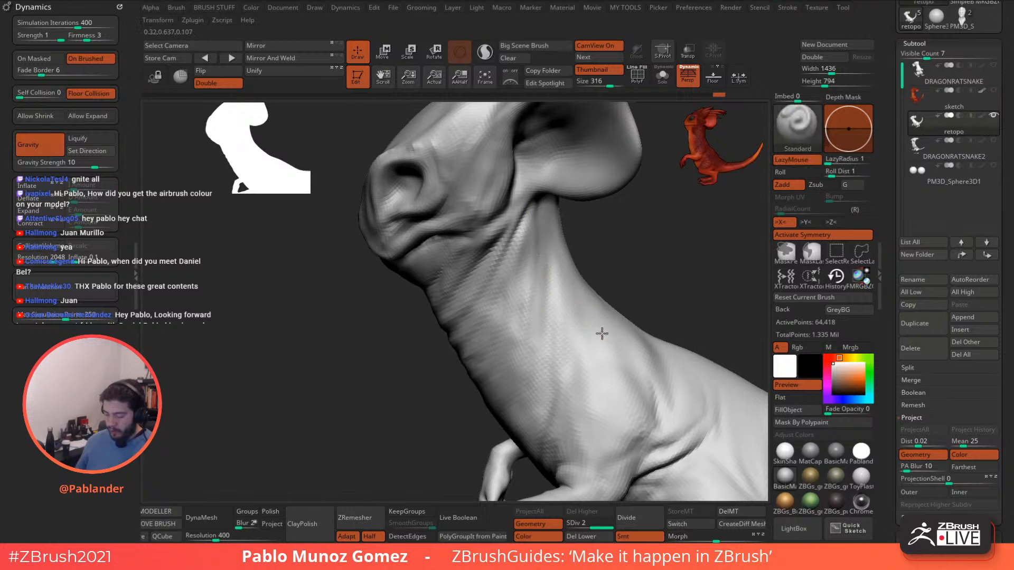
# Refine the skin around the tail base and underside with Standard brush and smoothing strokes.
pyautogui.moveTo(602, 333)
pyautogui.keyDown('ctrl'); pyautogui.mouseDown(button='right')
pyautogui.moveTo(567, 273)
pyautogui.moveTo(536, 301)
pyautogui.mouseUp(button='right'); pyautogui.keyUp('ctrl')
pyautogui.press('space')
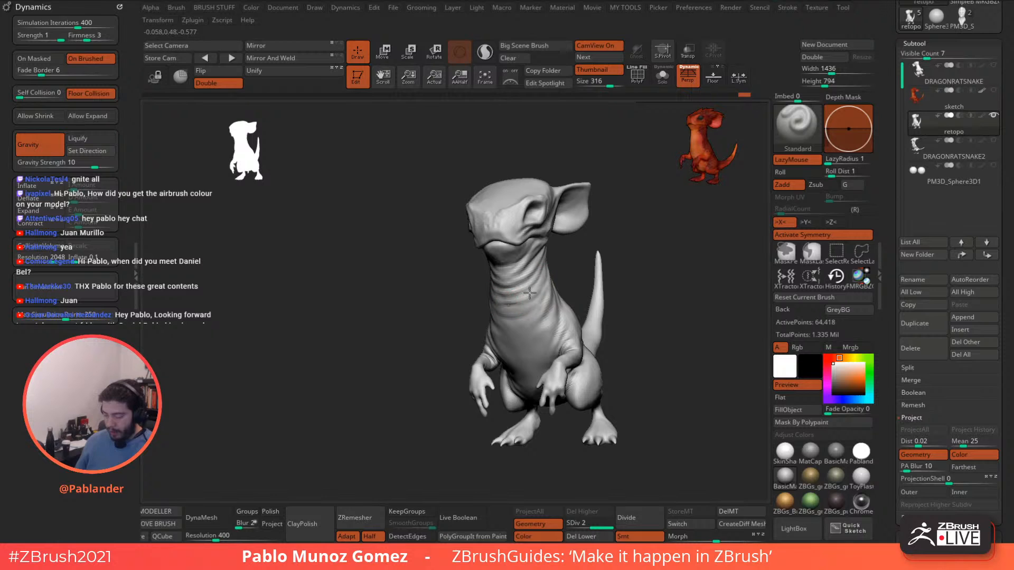
pyautogui.moveTo(523, 302); pyautogui.dragTo(528, 317, button='right')
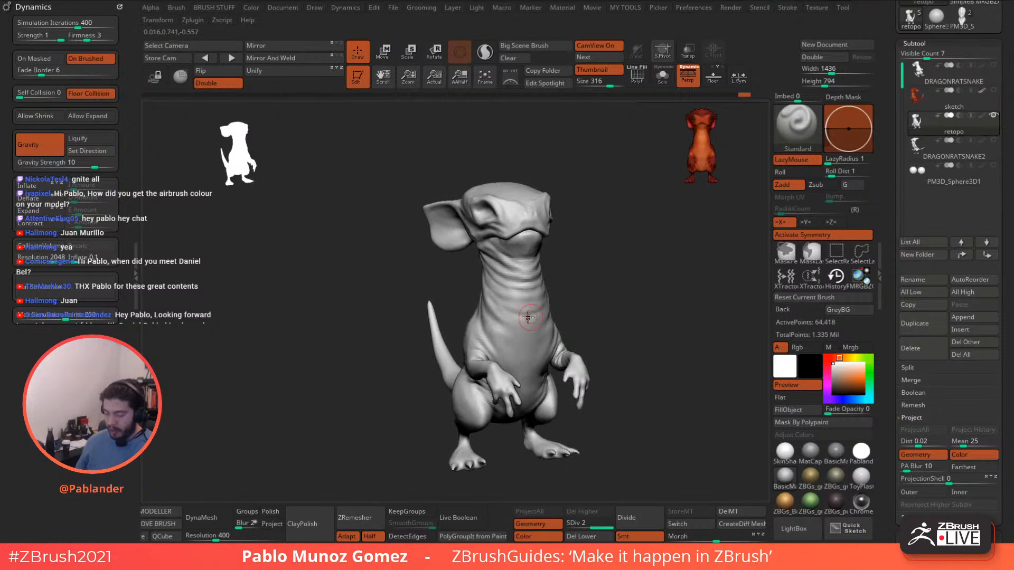
pyautogui.moveTo(603, 278); pyautogui.dragTo(486, 322, button='right')
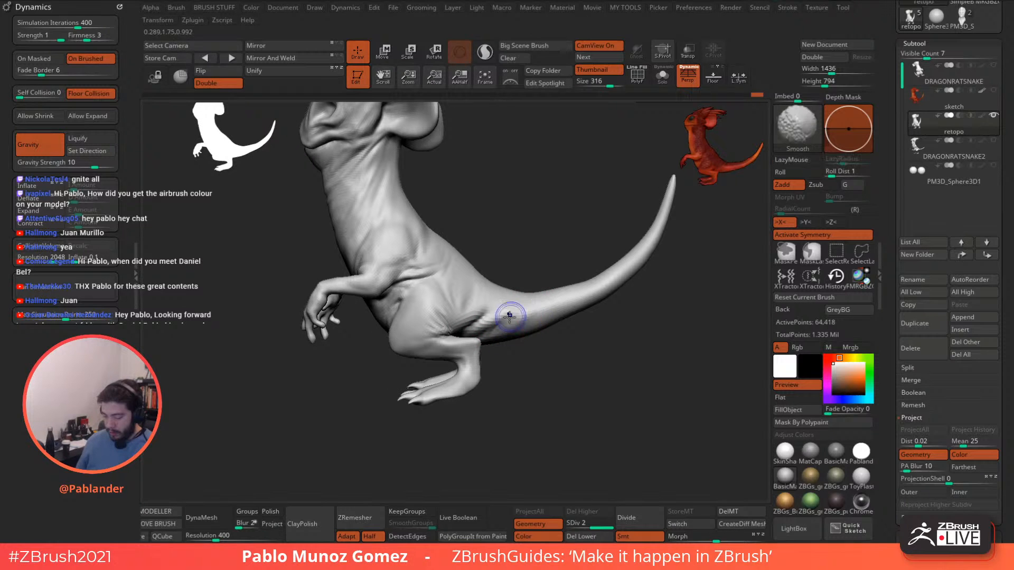
pyautogui.moveTo(527, 317); pyautogui.dragTo(503, 317, button='right')
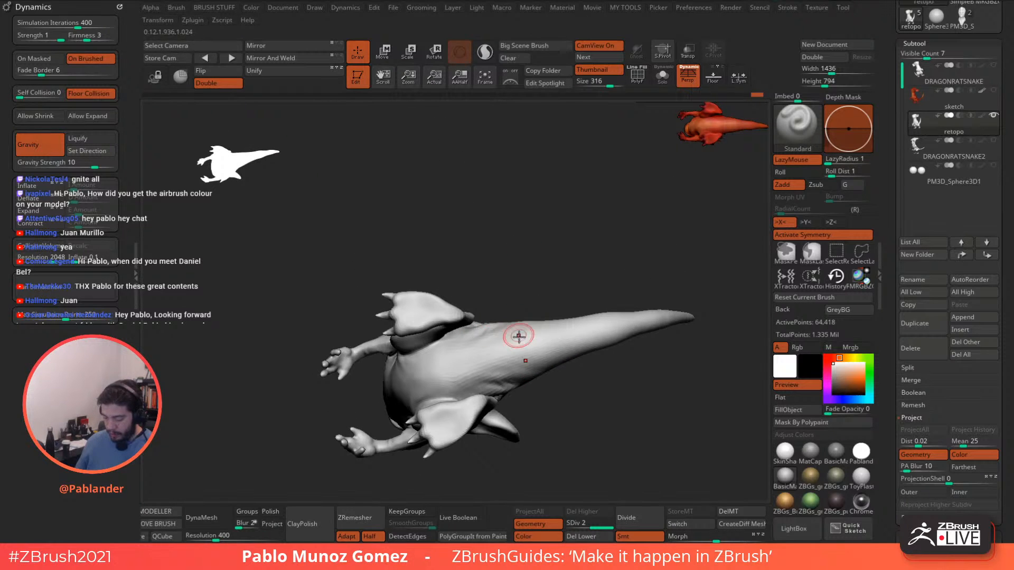
pyautogui.press('shift')
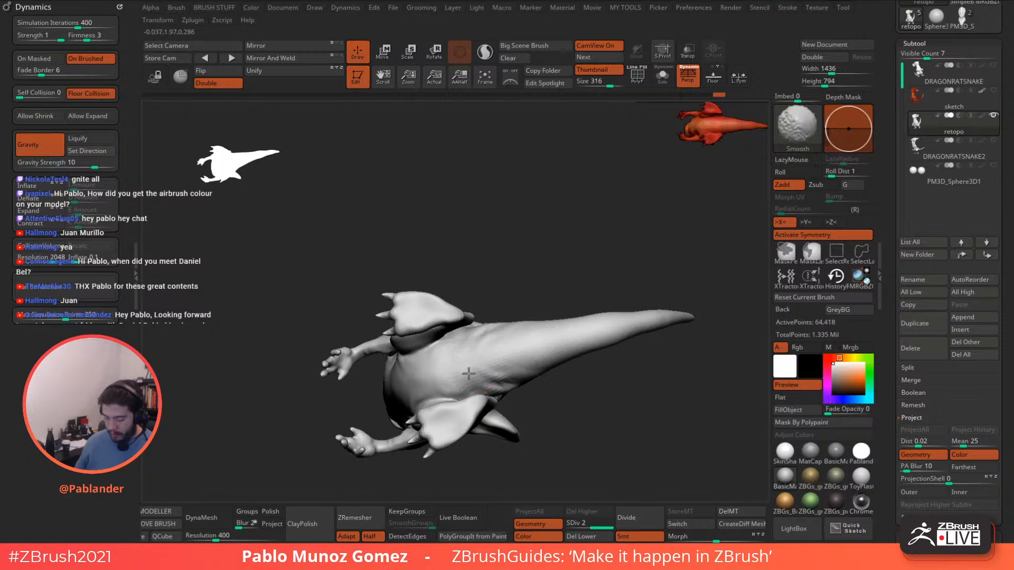
pyautogui.moveTo(452, 382)
pyautogui.mouseDown(button='right')
pyautogui.moveTo(526, 289)
pyautogui.moveTo(470, 357)
pyautogui.moveTo(531, 294)
pyautogui.moveTo(527, 314)
pyautogui.moveTo(496, 280)
pyautogui.moveTo(454, 285)
pyautogui.moveTo(493, 236)
pyautogui.moveTo(479, 323)
pyautogui.mouseUp(button='right')
pyautogui.press('shift')
# Add Standard brush strokes to define the forearm between the elbow and wrist.
pyautogui.press('space')
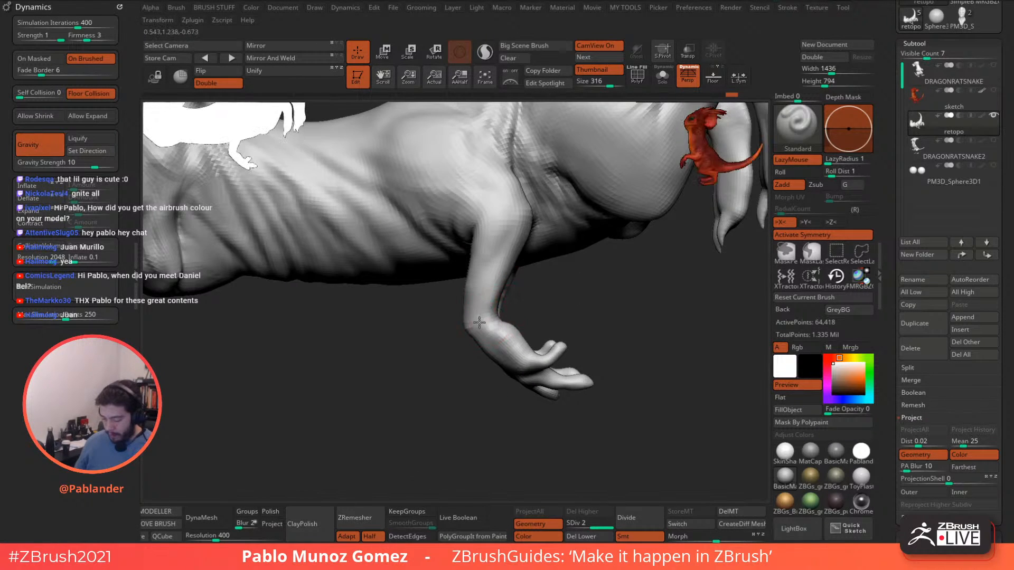
pyautogui.press('space')
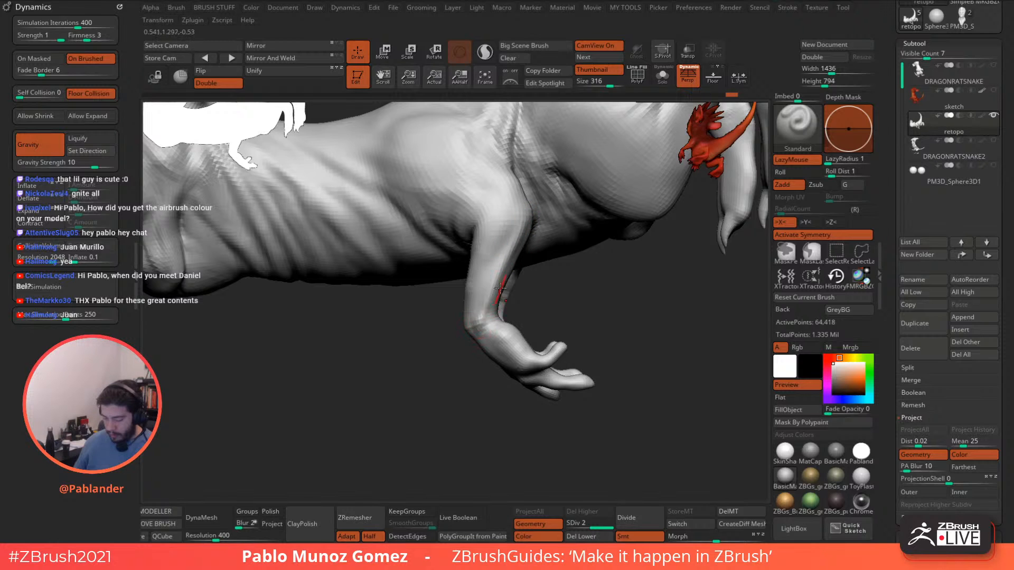
pyautogui.moveTo(500, 288)
pyautogui.mouseDown(button='right')
pyautogui.moveTo(487, 317)
pyautogui.moveTo(509, 232)
pyautogui.moveTo(541, 220)
pyautogui.mouseUp(button='right')
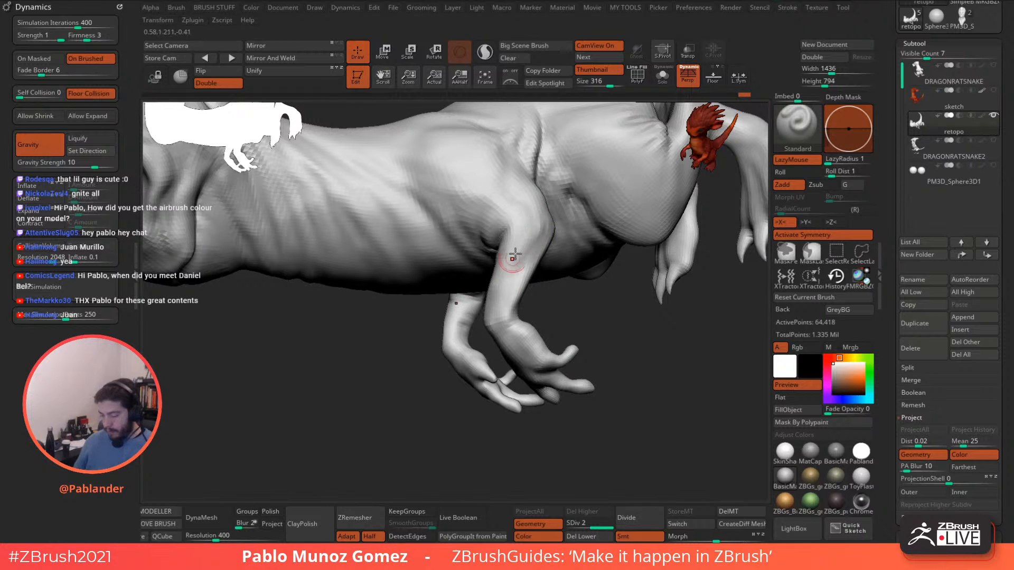
pyautogui.moveTo(498, 294)
pyautogui.mouseDown(button='right')
pyautogui.moveTo(529, 236)
pyautogui.moveTo(568, 305)
pyautogui.moveTo(682, 330)
pyautogui.moveTo(644, 338)
pyautogui.moveTo(635, 350)
pyautogui.moveTo(638, 366)
pyautogui.moveTo(685, 382)
pyautogui.mouseUp(button='right')
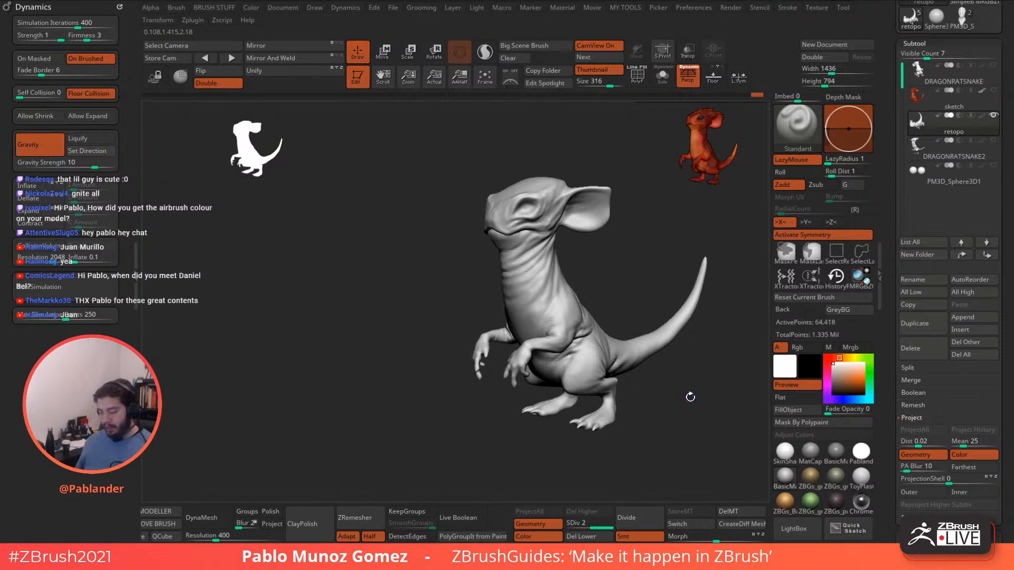
# Compare the wrinkled retopo subtool side by side with DRAGONRATSNAKE, clear the canvas and return to retopo alone.
pyautogui.press('shift')
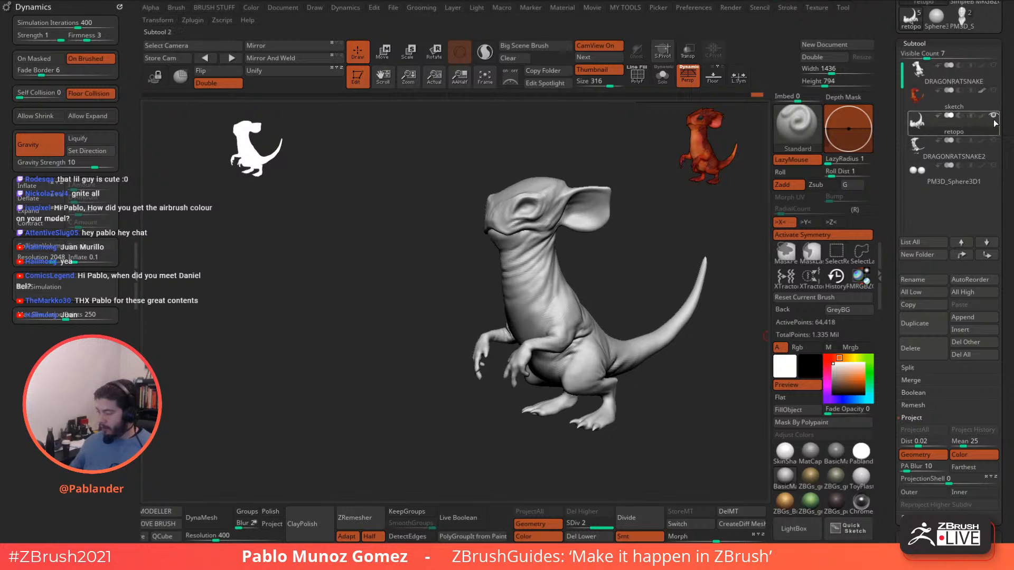
pyautogui.click(993, 74)
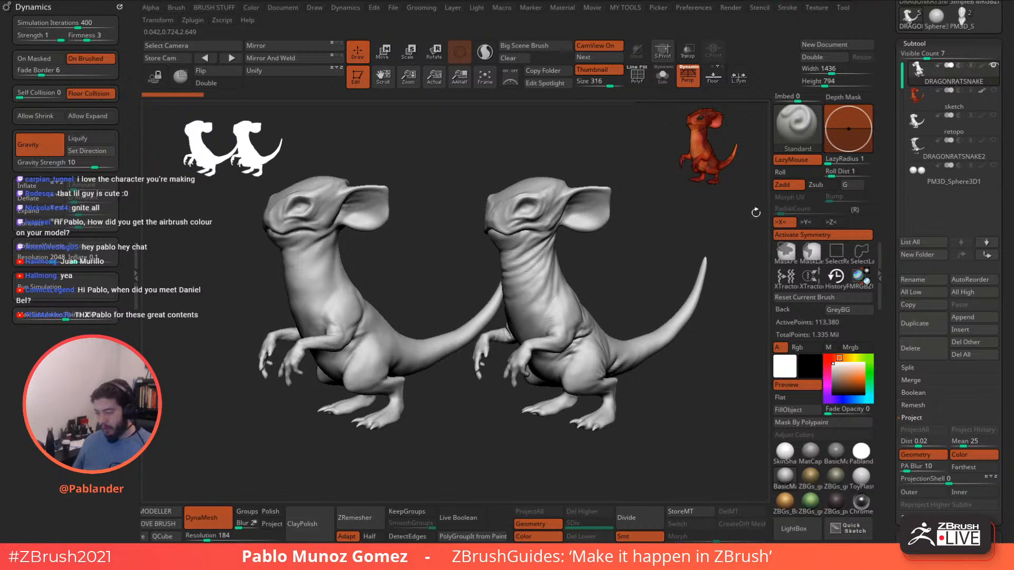
pyautogui.hotkey('ctrl', 'n')
pyautogui.click(993, 115)
pyautogui.click(984, 128)
pyautogui.click(993, 66)
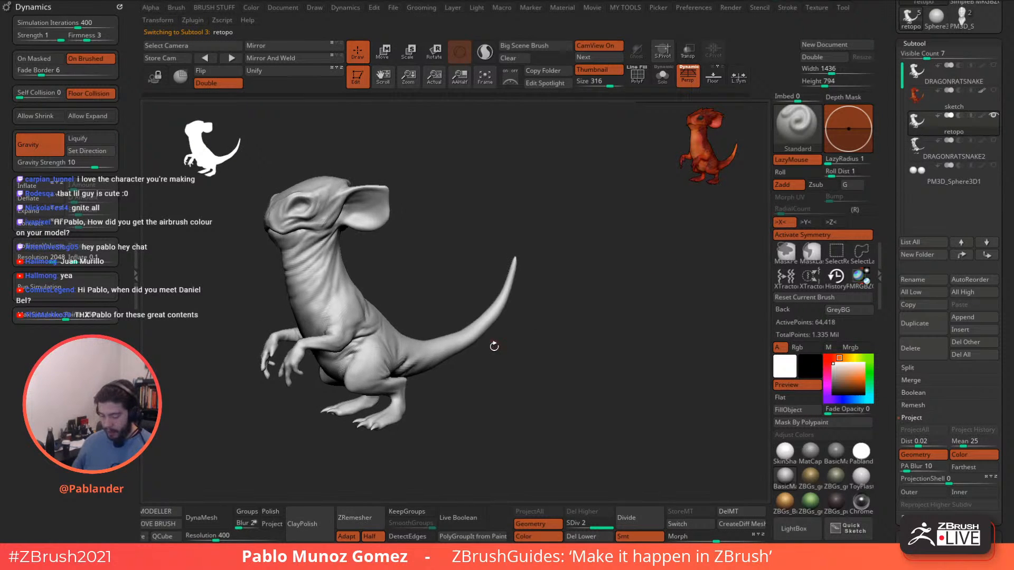
# Adjust the brush size and refine the upper back behind the shoulder with Standard brush and smoothing strokes.
pyautogui.keyDown('alt'); pyautogui.moveTo(493, 343); pyautogui.dragTo(575, 280); pyautogui.keyUp('alt')
pyautogui.rightClick(575, 279)
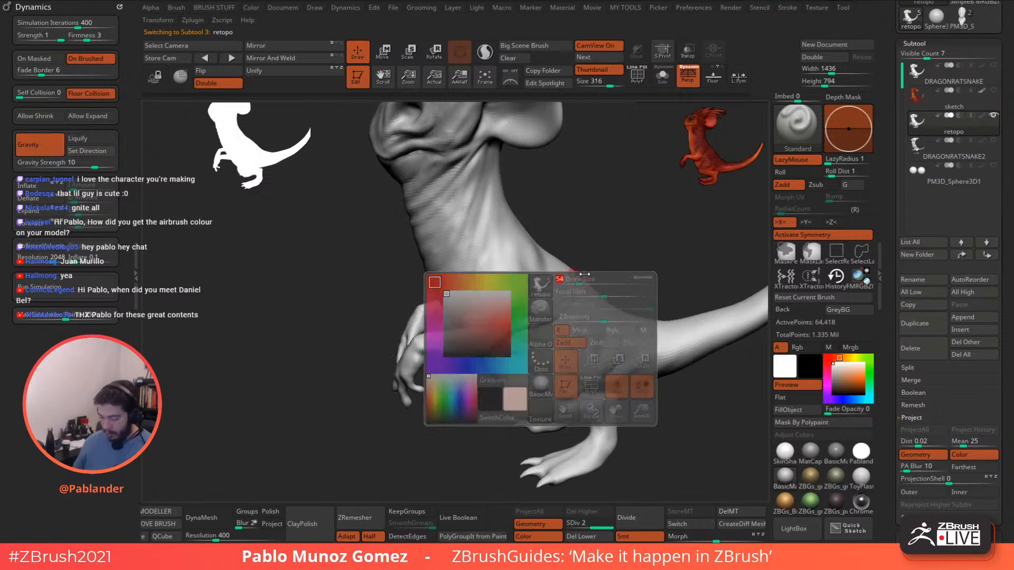
pyautogui.moveTo(581, 257); pyautogui.dragTo(600, 226, button='right')
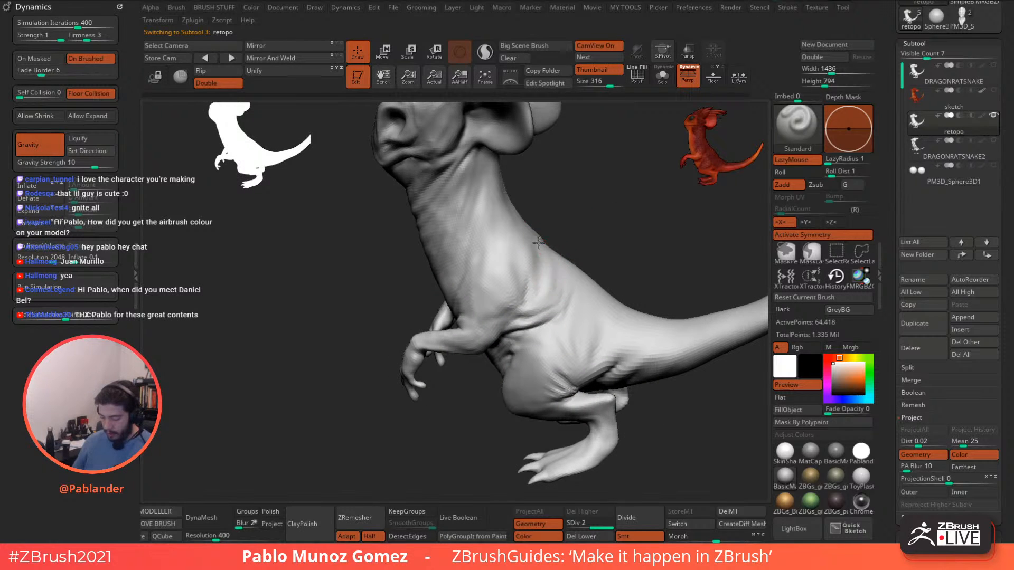
pyautogui.press('shift')
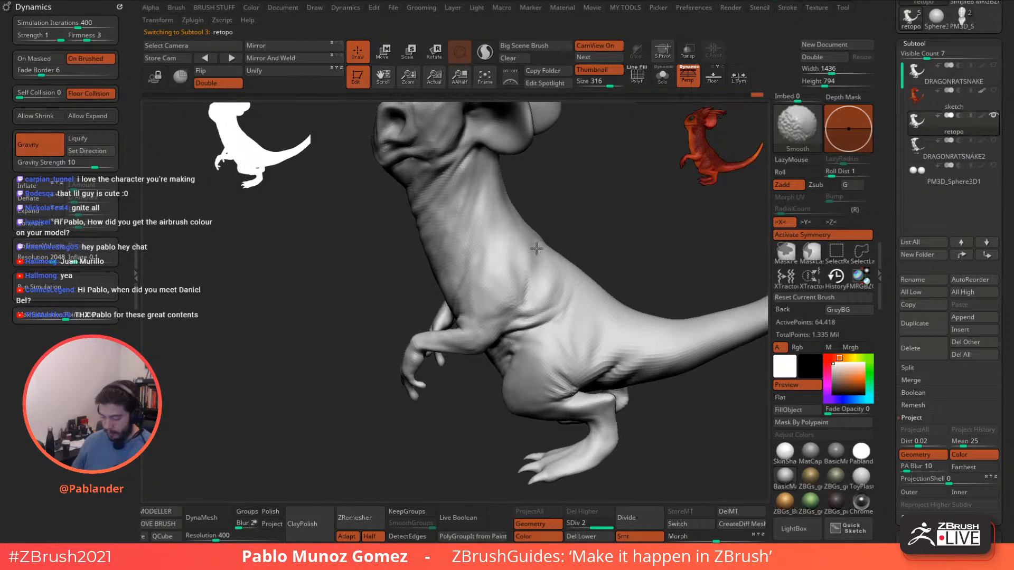
pyautogui.moveTo(537, 248)
pyautogui.keyDown('shift'); pyautogui.mouseDown()
pyautogui.moveTo(515, 267)
pyautogui.moveTo(538, 281)
pyautogui.mouseUp(); pyautogui.keyUp('shift')
pyautogui.moveTo(537, 239); pyautogui.dragTo(600, 208, button='right')
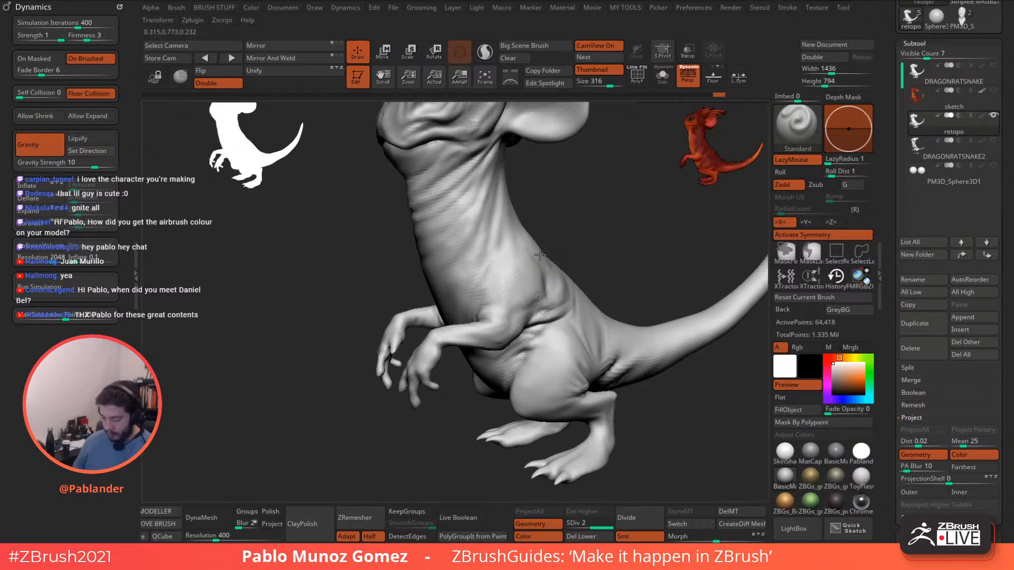
# Soften the folds on the flank above the elbow with Standard brush and smoothing strokes.
pyautogui.moveTo(541, 268)
pyautogui.mouseDown()
pyautogui.moveTo(543, 293)
pyautogui.moveTo(532, 257)
pyautogui.moveTo(540, 279)
pyautogui.mouseUp()
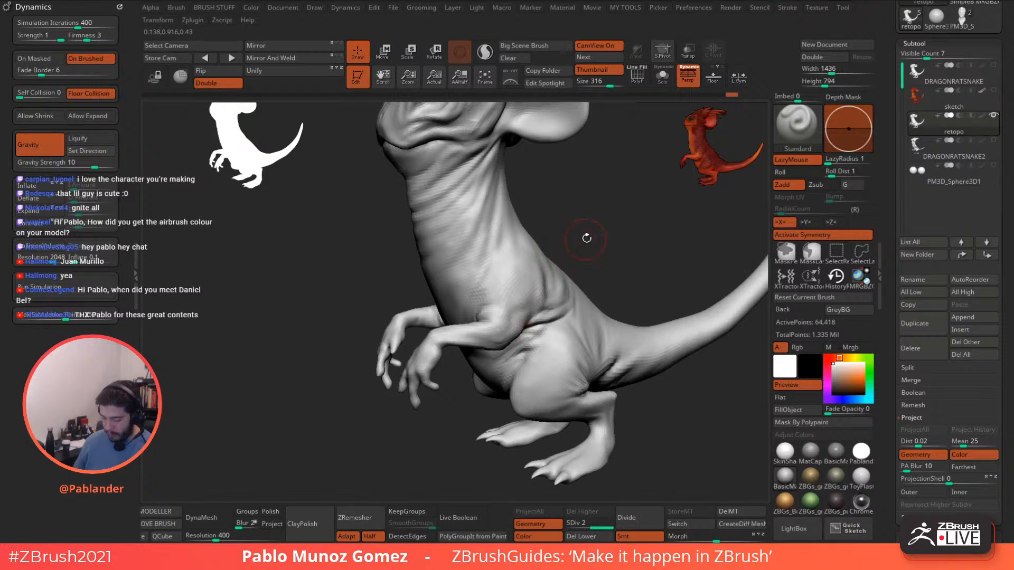
pyautogui.moveTo(529, 254); pyautogui.dragTo(539, 290)
pyautogui.moveTo(549, 259); pyautogui.dragTo(599, 220, button='right')
pyautogui.keyDown('shift'); pyautogui.moveTo(556, 294); pyautogui.dragTo(549, 253); pyautogui.keyUp('shift')
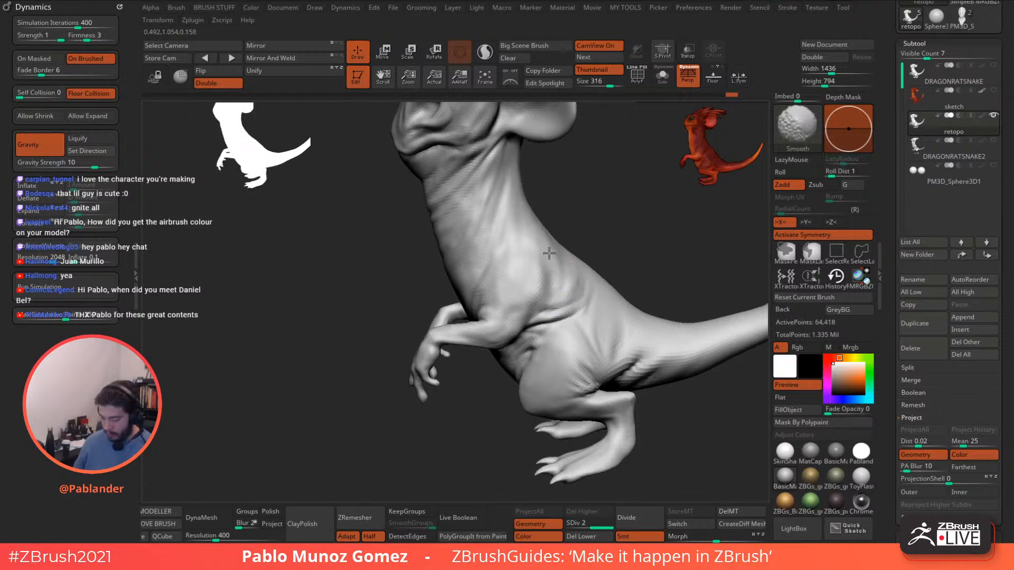
# Carve a crease into the flank behind the arm with the DamStandard brush and smooth the surrounding skin.
pyautogui.press('b')
pyautogui.press('d')
pyautogui.press('s')
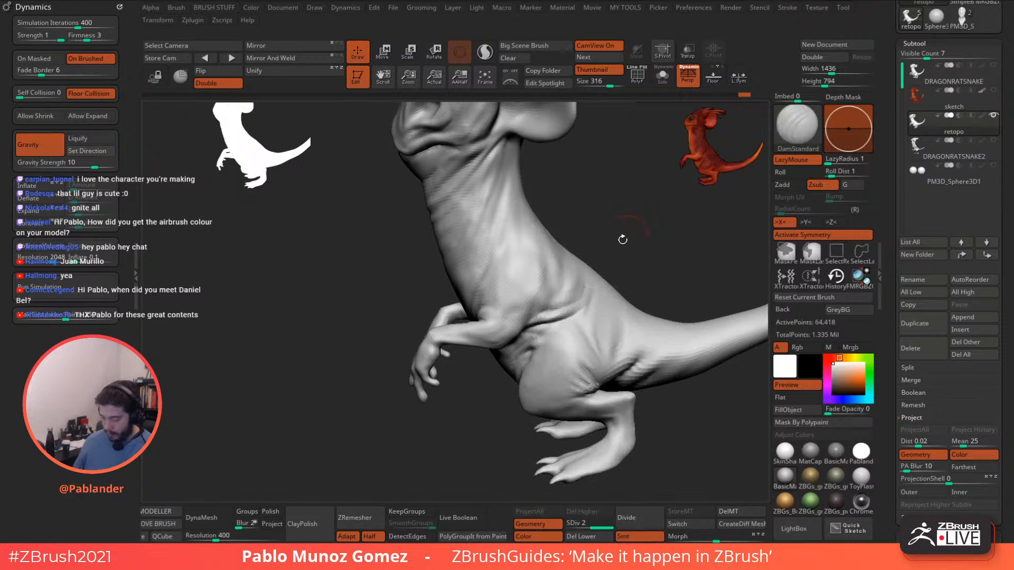
pyautogui.moveTo(527, 317)
pyautogui.mouseDown()
pyautogui.moveTo(588, 270)
pyautogui.moveTo(567, 321)
pyautogui.moveTo(547, 284)
pyautogui.mouseUp()
pyautogui.moveTo(547, 284); pyautogui.dragTo(579, 276, button='right')
pyautogui.keyDown('shift'); pyautogui.moveTo(569, 280); pyautogui.dragTo(562, 251); pyautogui.keyUp('shift')
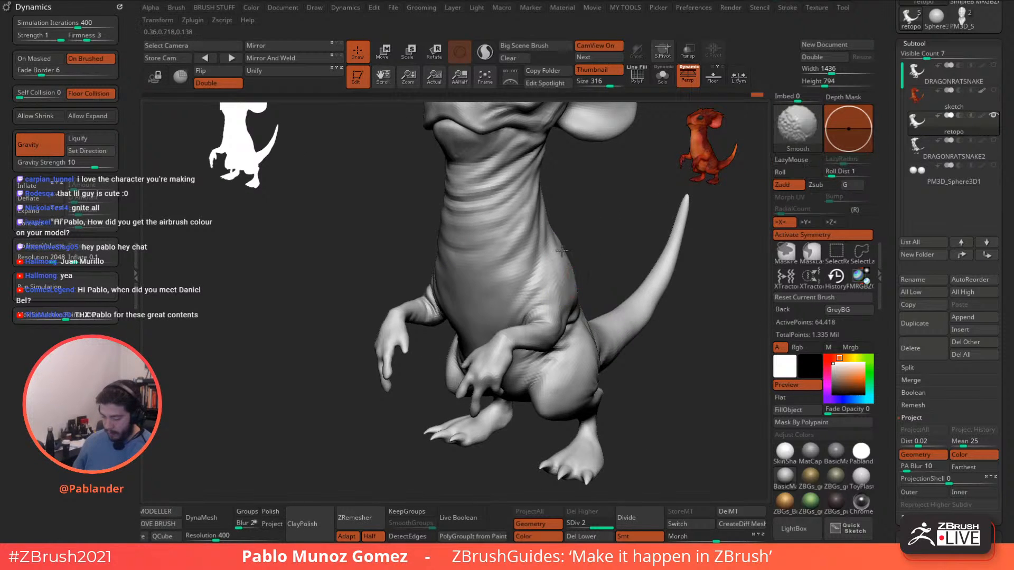
pyautogui.moveTo(581, 228); pyautogui.dragTo(558, 235, button='right')
pyautogui.keyDown('shift'); pyautogui.moveTo(558, 238); pyautogui.dragTo(570, 253); pyautogui.keyUp('shift')
# Select the PM3D_Sphere3D1 eyes subtool and hide the retopo body so only the spheres are shown.
pyautogui.moveTo(631, 271)
pyautogui.keyDown('ctrl'); pyautogui.mouseDown(button='right')
pyautogui.moveTo(642, 304)
pyautogui.moveTo(582, 309)
pyautogui.mouseUp(button='right'); pyautogui.keyUp('ctrl')
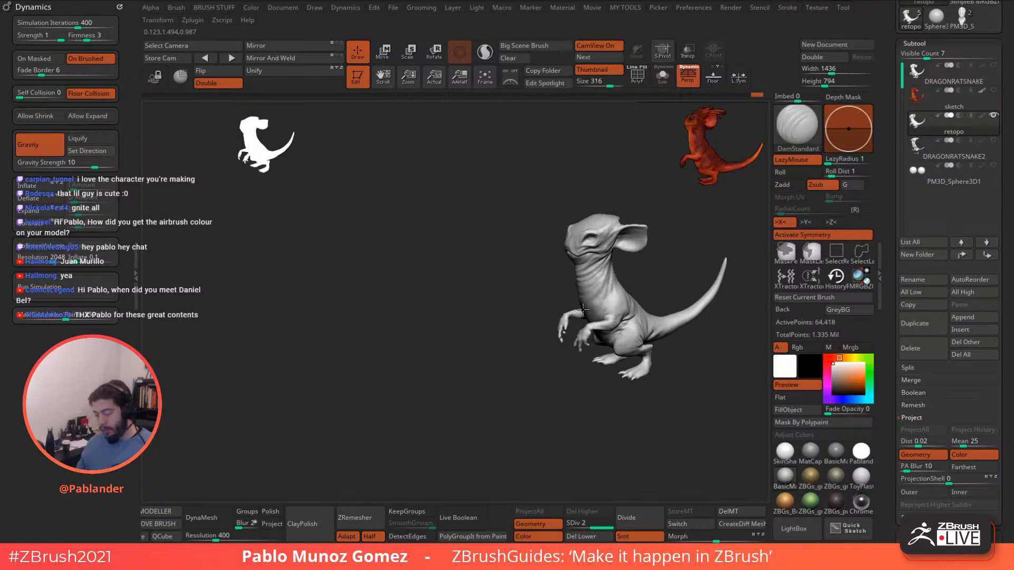
pyautogui.keyDown('alt'); pyautogui.moveTo(668, 289); pyautogui.dragTo(575, 298, button='right'); pyautogui.keyUp('alt')
pyautogui.moveTo(575, 299)
pyautogui.keyDown('ctrl'); pyautogui.mouseDown(button='right')
pyautogui.moveTo(594, 332)
pyautogui.moveTo(646, 331)
pyautogui.moveTo(640, 366)
pyautogui.mouseUp(button='right'); pyautogui.keyUp('ctrl')
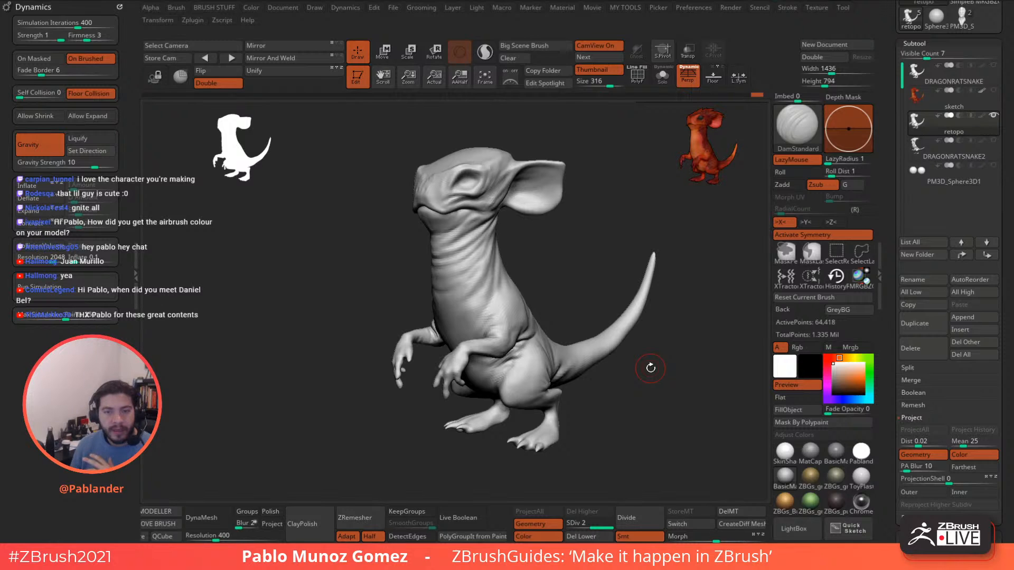
pyautogui.moveTo(656, 315); pyautogui.dragTo(692, 410)
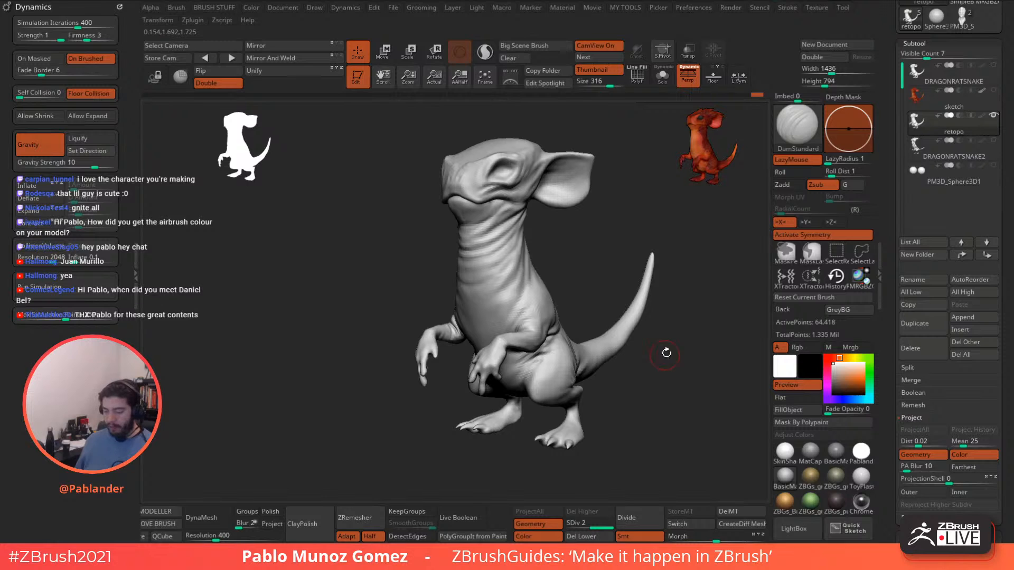
pyautogui.moveTo(620, 229); pyautogui.dragTo(592, 241)
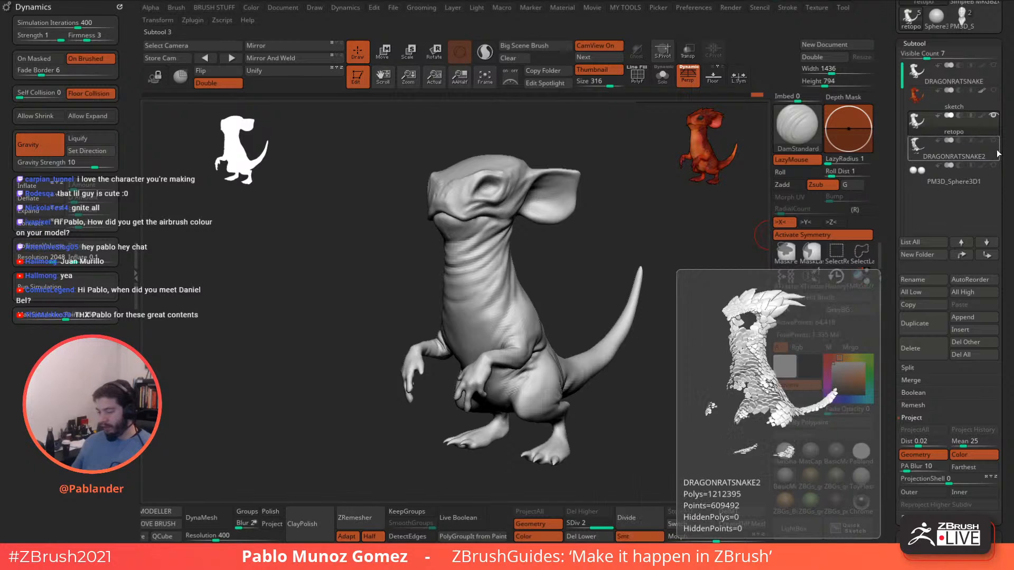
pyautogui.moveTo(995, 171)
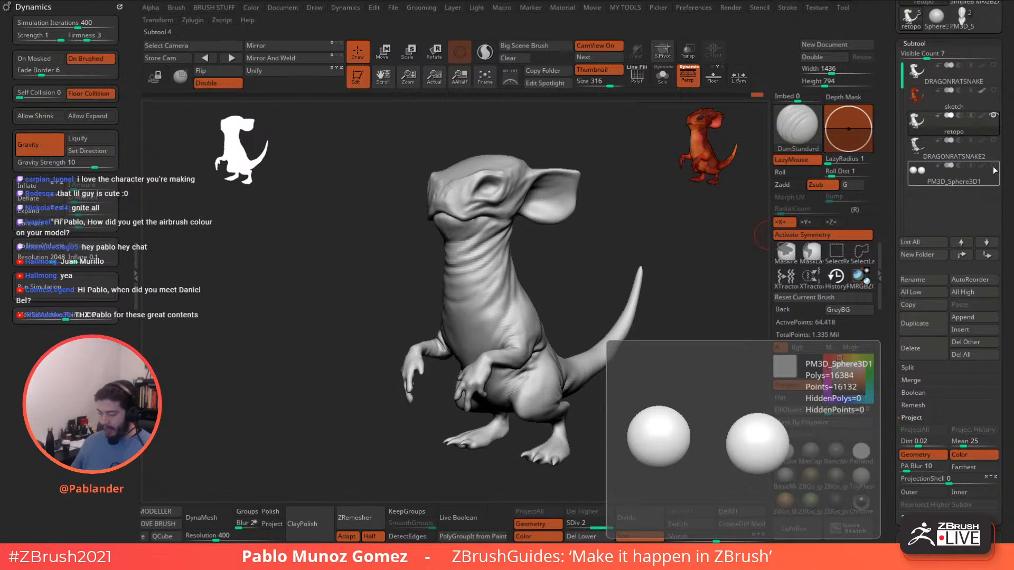
pyautogui.click(977, 177)
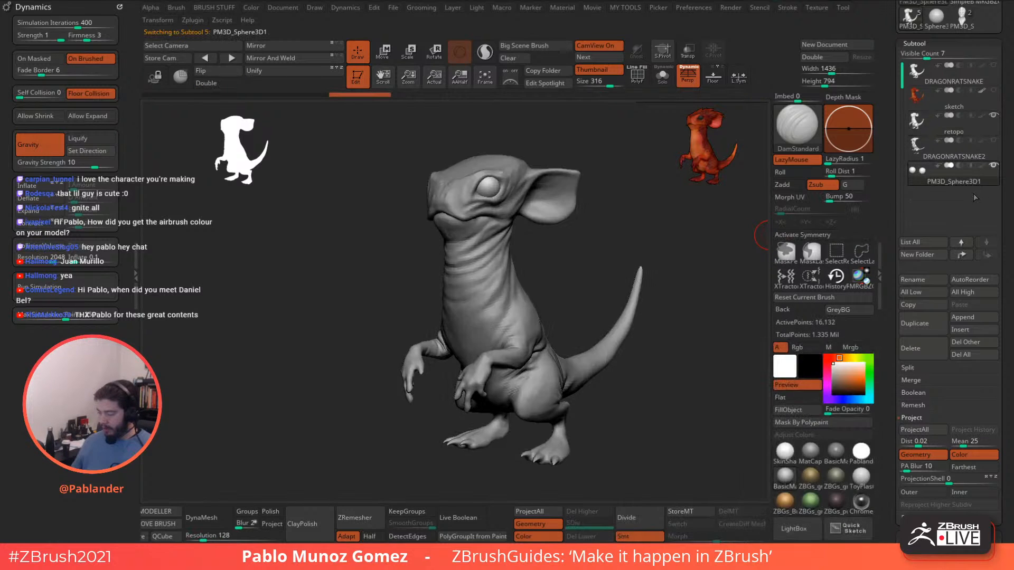
pyautogui.click(993, 116)
pyautogui.moveTo(616, 281); pyautogui.dragTo(640, 269)
# Append a Plane3D mesh as a new subtool below the eye spheres.
pyautogui.moveTo(1010, 241); pyautogui.dragTo(1008, 186)
pyautogui.click(981, 204)
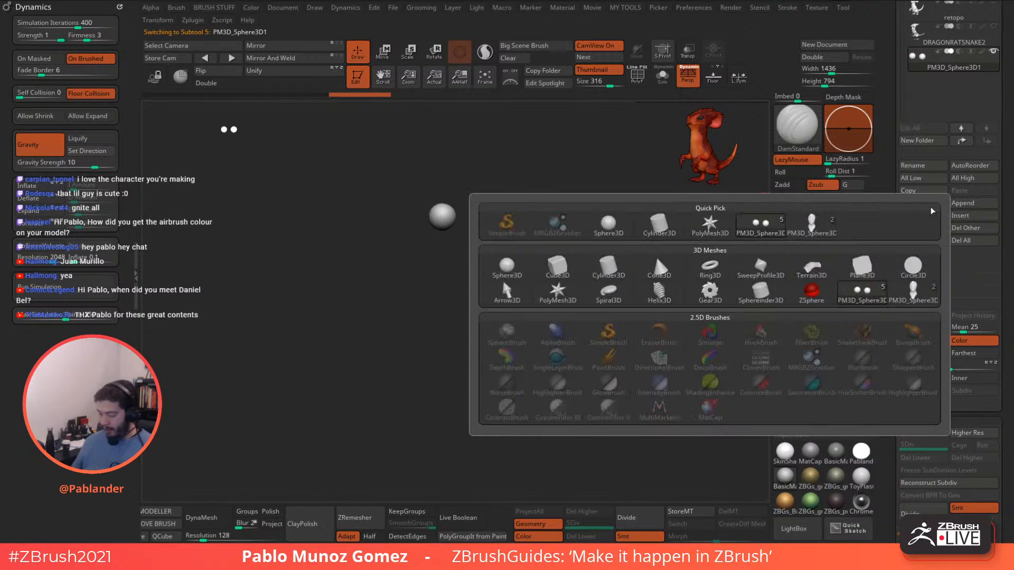
pyautogui.click(862, 267)
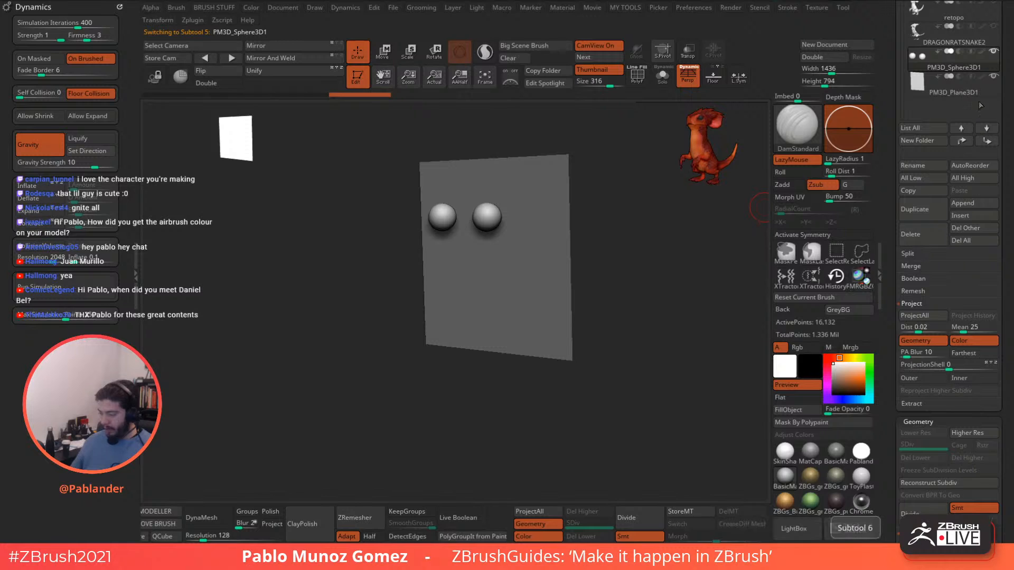
# Show the polyframe on the new plane and scale it down into a narrow upright strip between the spheres.
pyautogui.click(384, 51)
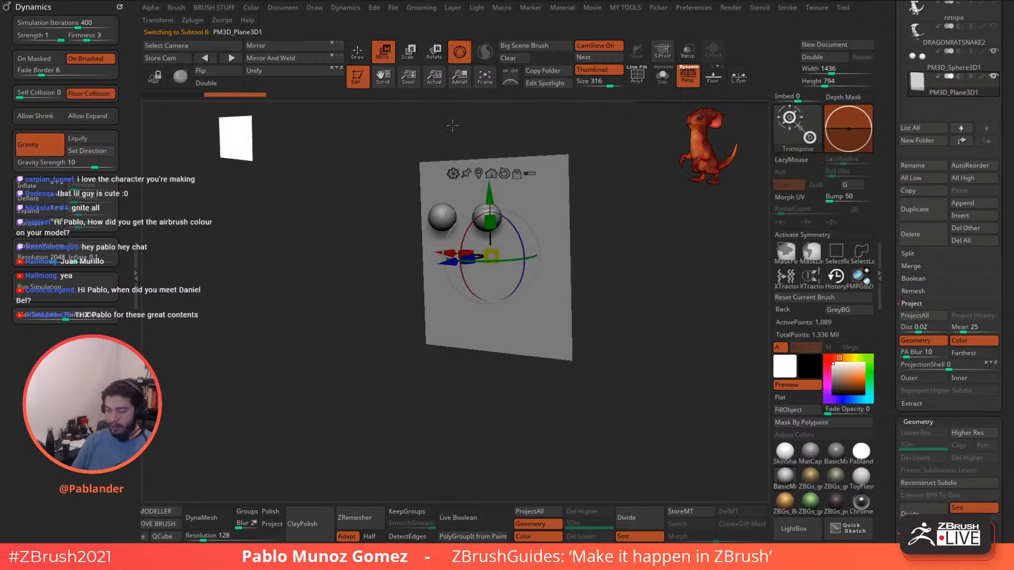
pyautogui.moveTo(592, 232); pyautogui.dragTo(619, 245)
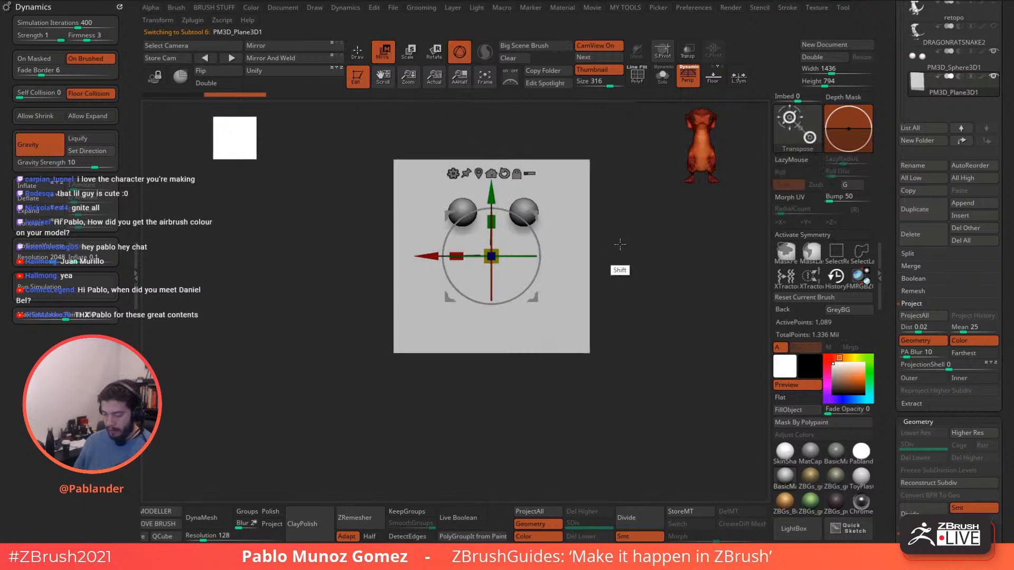
pyautogui.click(638, 75)
pyautogui.moveTo(452, 280); pyautogui.dragTo(457, 280)
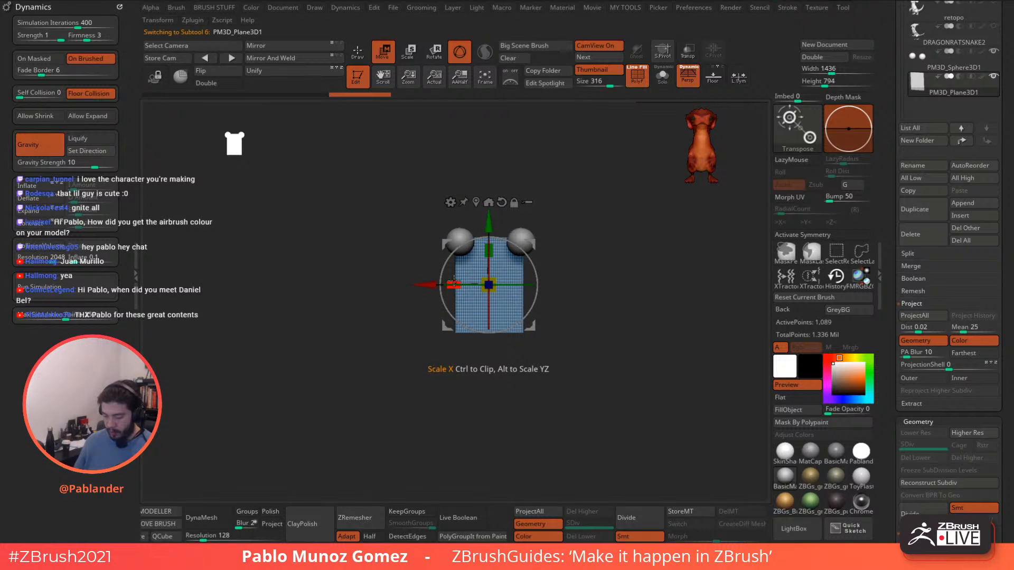
pyautogui.moveTo(450, 285); pyautogui.dragTo(564, 226)
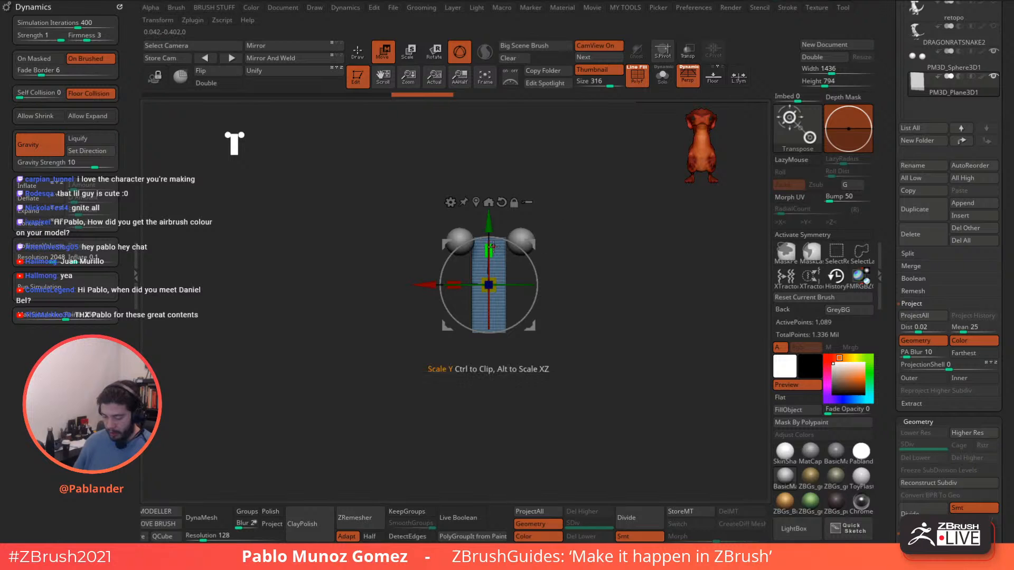
pyautogui.moveTo(492, 248); pyautogui.dragTo(494, 256)
pyautogui.press('f')
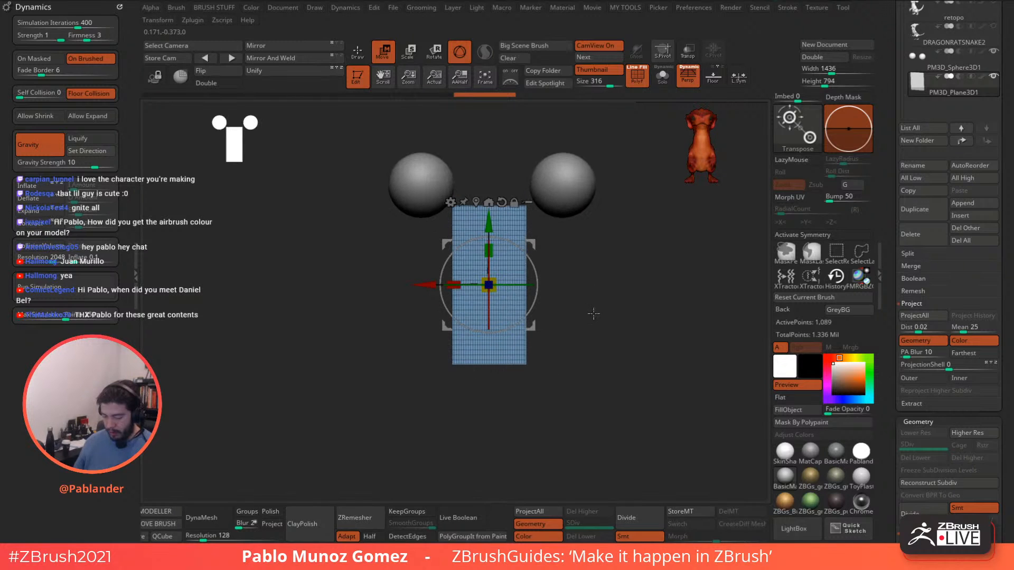
# Shorten the plane slightly with symmetry on and remesh it using ZRemesher with the Half option.
pyautogui.click(810, 236)
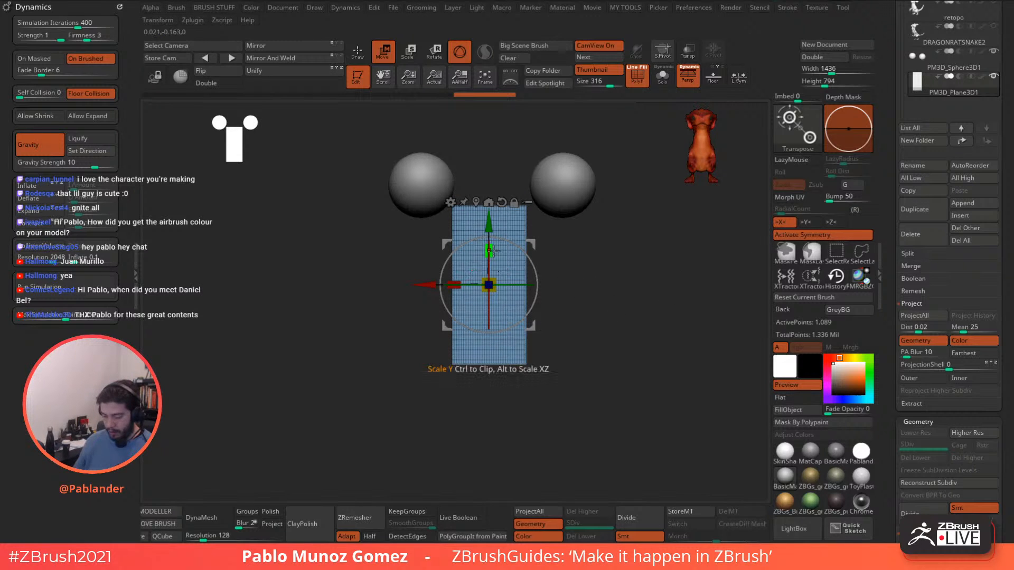
pyautogui.moveTo(490, 251); pyautogui.dragTo(492, 254)
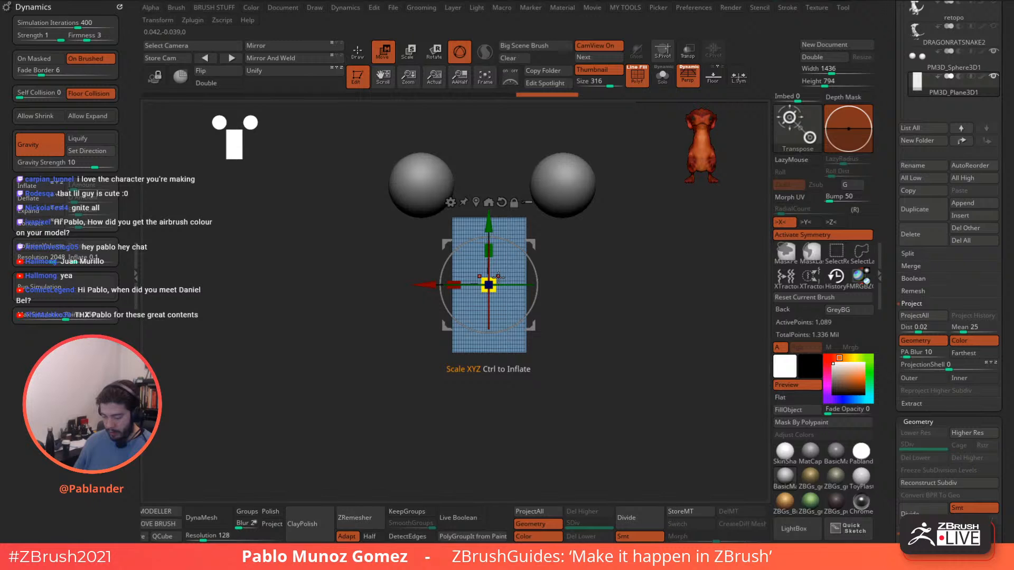
pyautogui.click(369, 536)
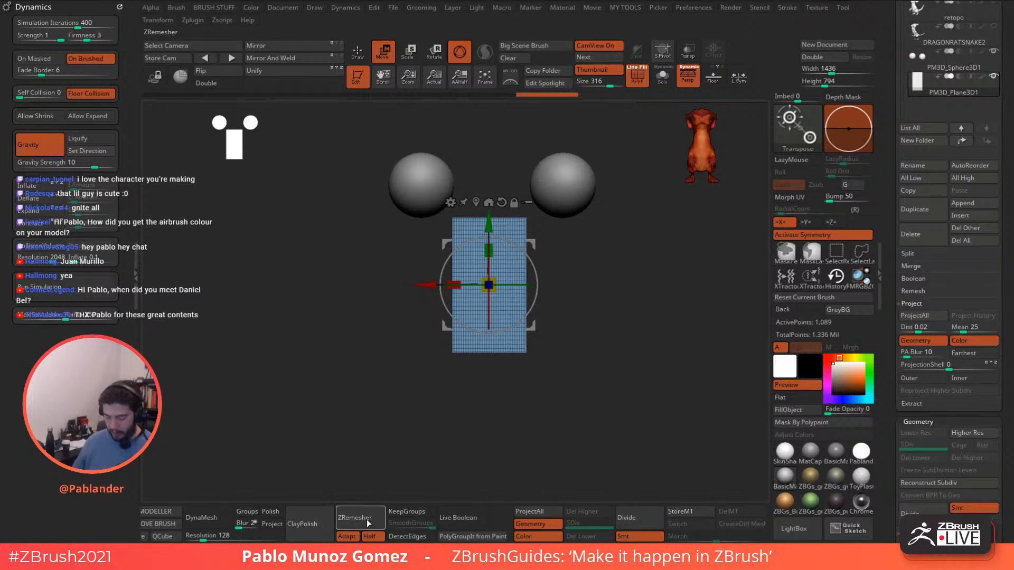
pyautogui.click(368, 520)
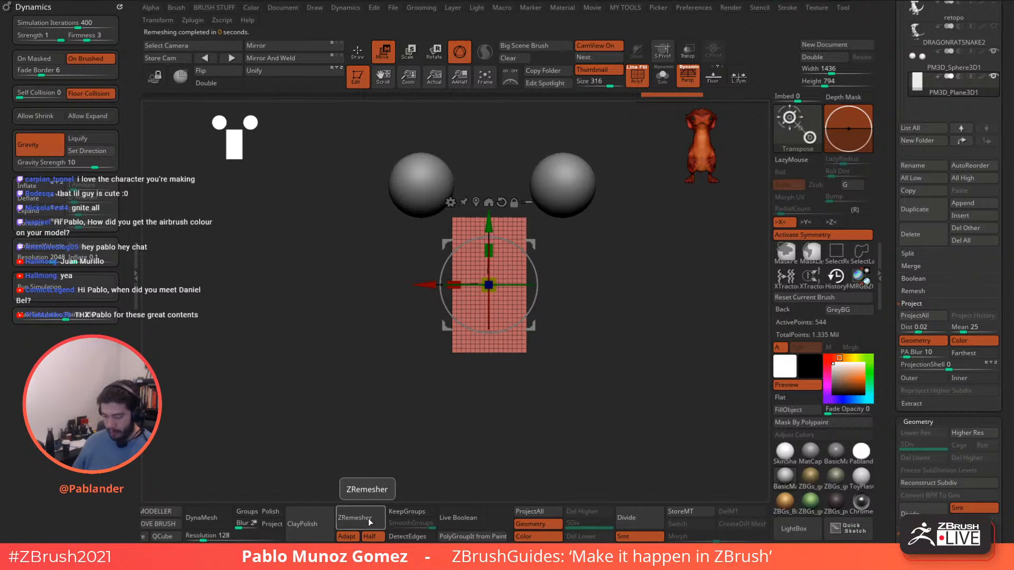
# Rotate the plane to lie flat and move it over one of the eye spheres, using transparency to align it.
pyautogui.moveTo(511, 399); pyautogui.dragTo(512, 447)
pyautogui.moveTo(589, 369)
pyautogui.mouseDown()
pyautogui.moveTo(629, 363)
pyautogui.moveTo(577, 370)
pyautogui.mouseUp()
pyautogui.moveTo(531, 303); pyautogui.dragTo(438, 185)
pyautogui.moveTo(510, 192); pyautogui.dragTo(524, 314)
pyautogui.moveTo(444, 197); pyautogui.dragTo(479, 214)
pyautogui.hotkey('shift', 't')
pyautogui.keyDown('alt'); pyautogui.moveTo(534, 191); pyautogui.dragTo(563, 248); pyautogui.keyUp('alt')
pyautogui.moveTo(508, 261); pyautogui.dragTo(499, 269)
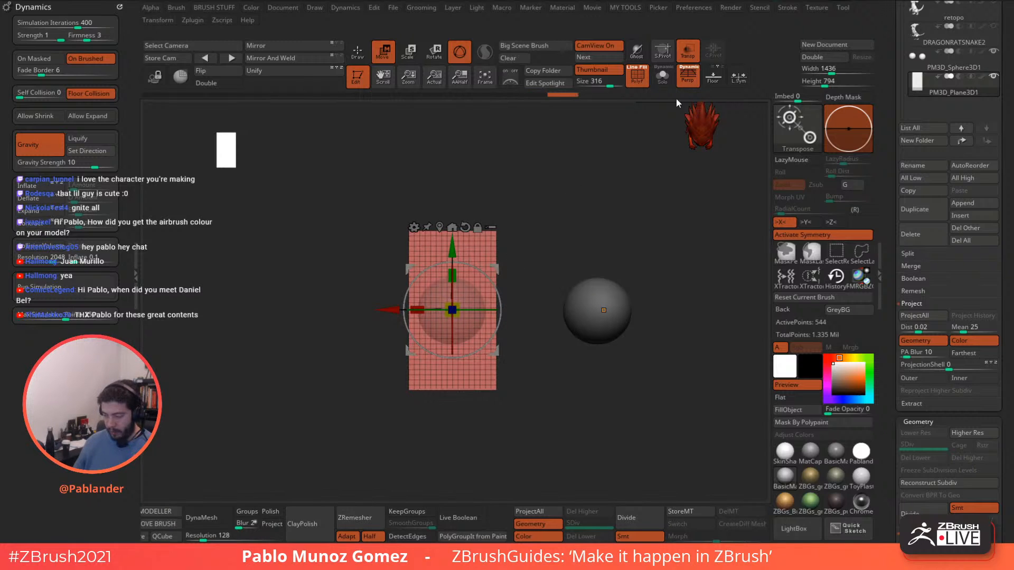
pyautogui.click(689, 52)
# Check the plane's placement above the sphere, return to Draw mode and turn symmetry off.
pyautogui.moveTo(561, 245); pyautogui.dragTo(587, 256)
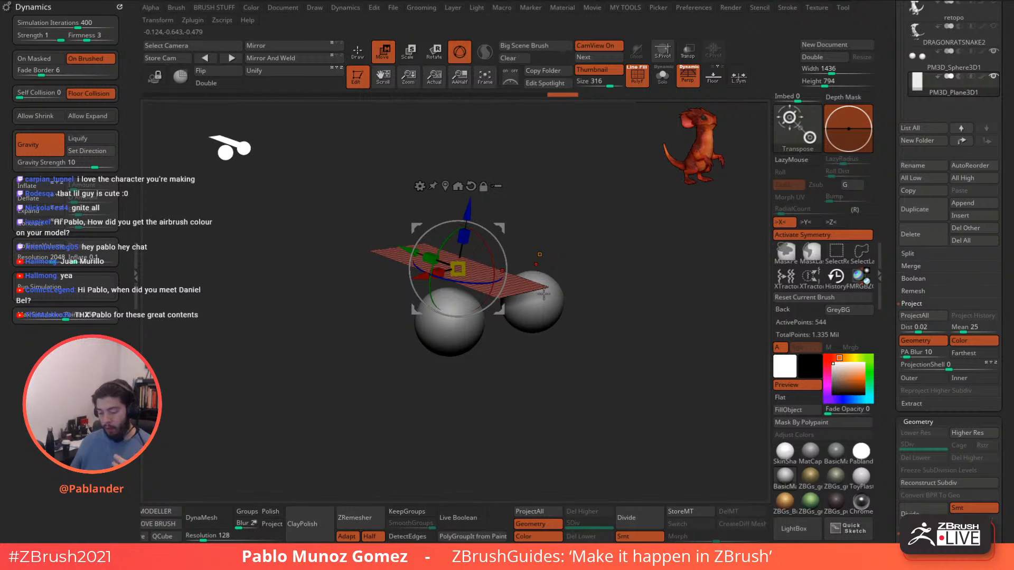
pyautogui.moveTo(585, 292); pyautogui.dragTo(576, 297)
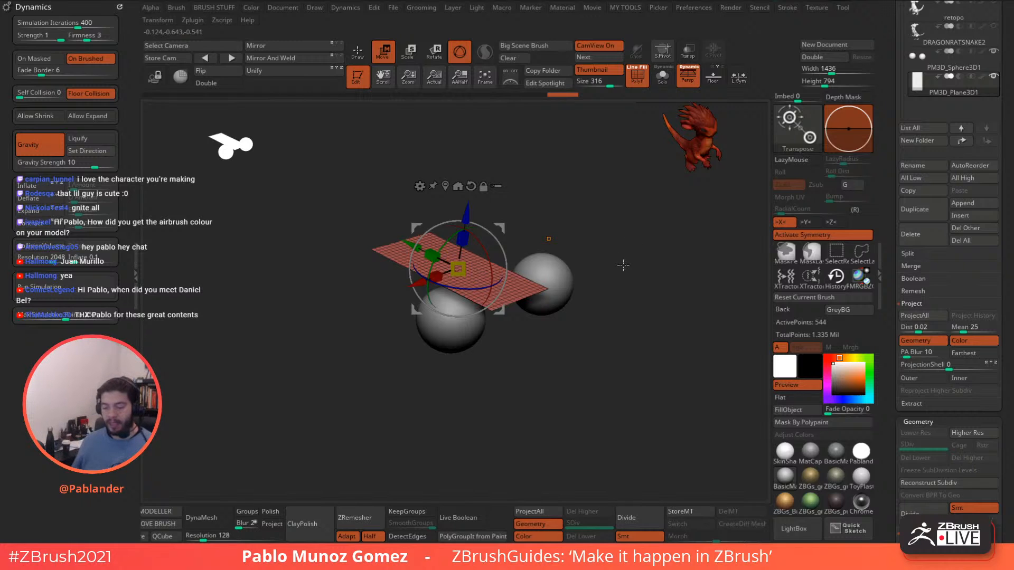
pyautogui.moveTo(604, 287); pyautogui.dragTo(569, 339)
pyautogui.click(549, 285)
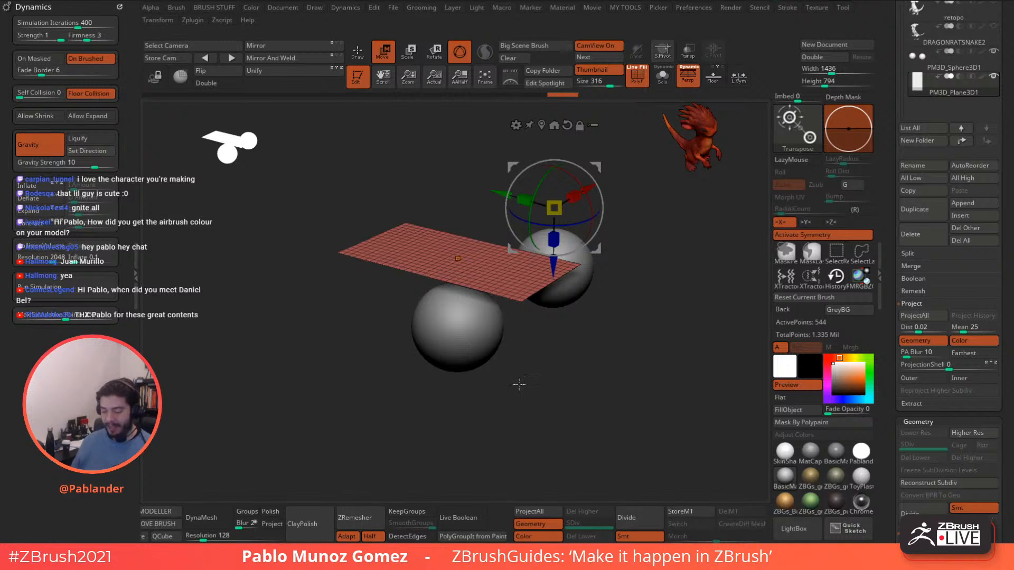
pyautogui.click(364, 55)
pyautogui.moveTo(553, 290)
pyautogui.keyDown('alt'); pyautogui.mouseDown(button='right')
pyautogui.moveTo(558, 271)
pyautogui.moveTo(550, 334)
pyautogui.mouseUp(button='right'); pyautogui.keyUp('alt')
pyautogui.click(827, 233)
pyautogui.moveTo(702, 267); pyautogui.dragTo(582, 317, button='right')
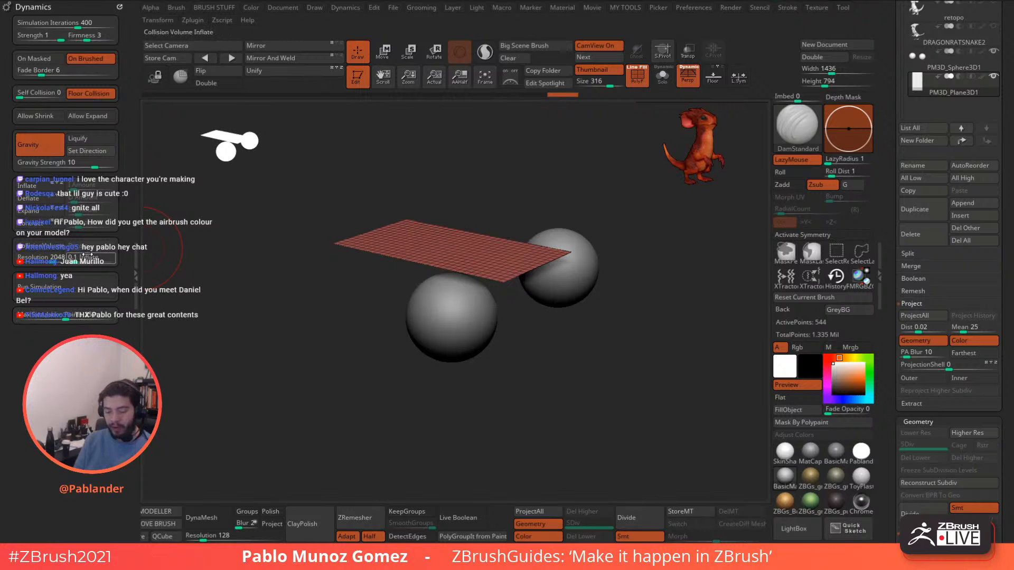
# Activate the Dynamics collision volume and briefly show and hide the DRAGONRATSNAKE2 scales.
pyautogui.click(59, 284)
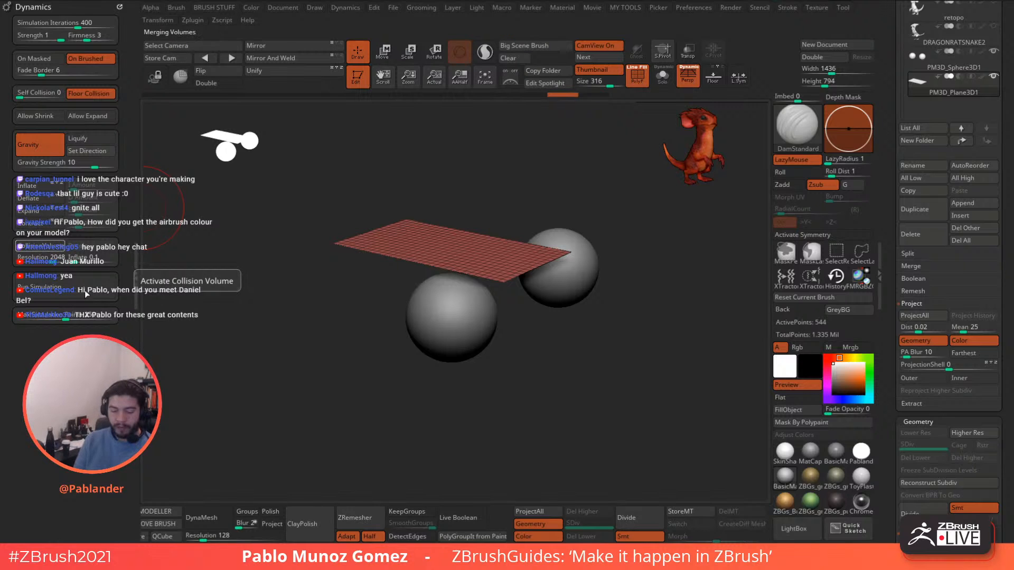
pyautogui.click(41, 248)
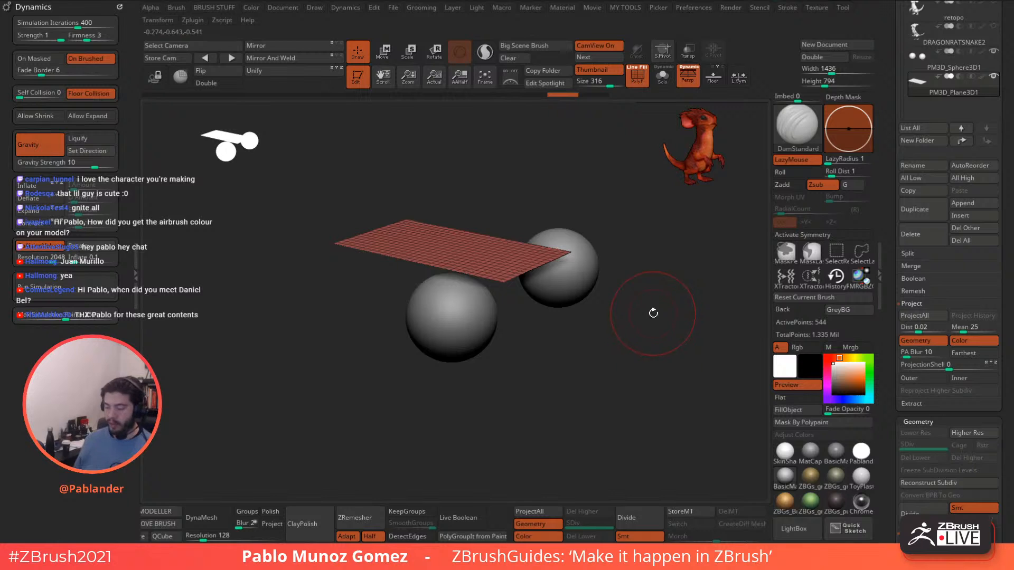
pyautogui.click(993, 27)
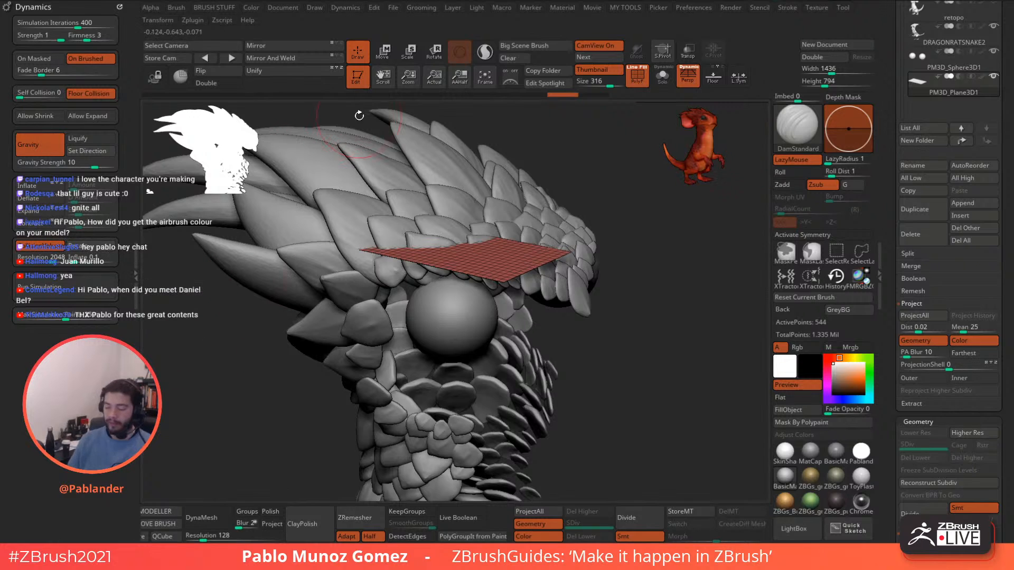
pyautogui.click(992, 27)
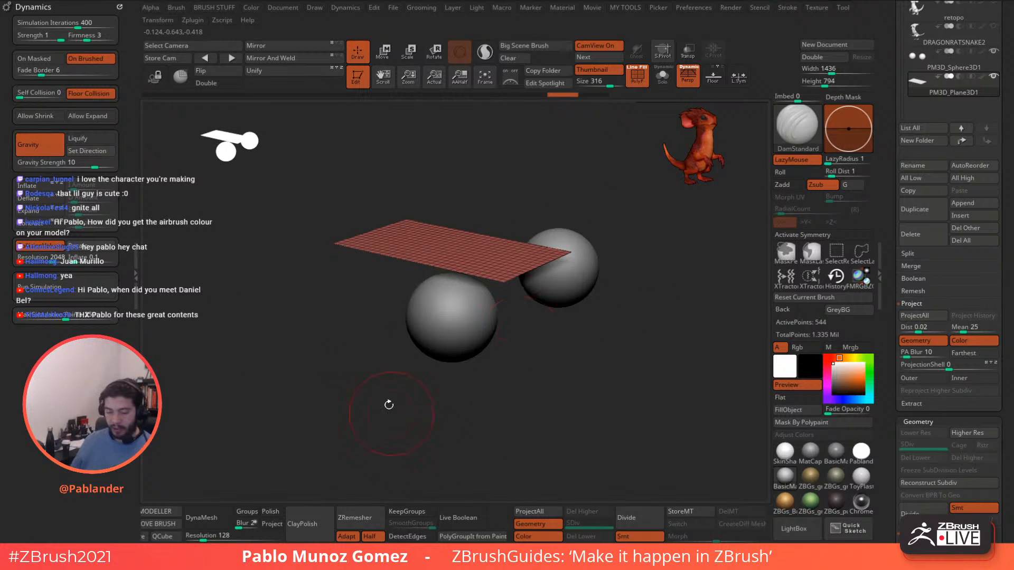
# Set Gravity Strength to 0.71989 and run the cloth simulation to drape the plane over the sphere.
pyautogui.moveTo(79, 163); pyautogui.dragTo(83, 165)
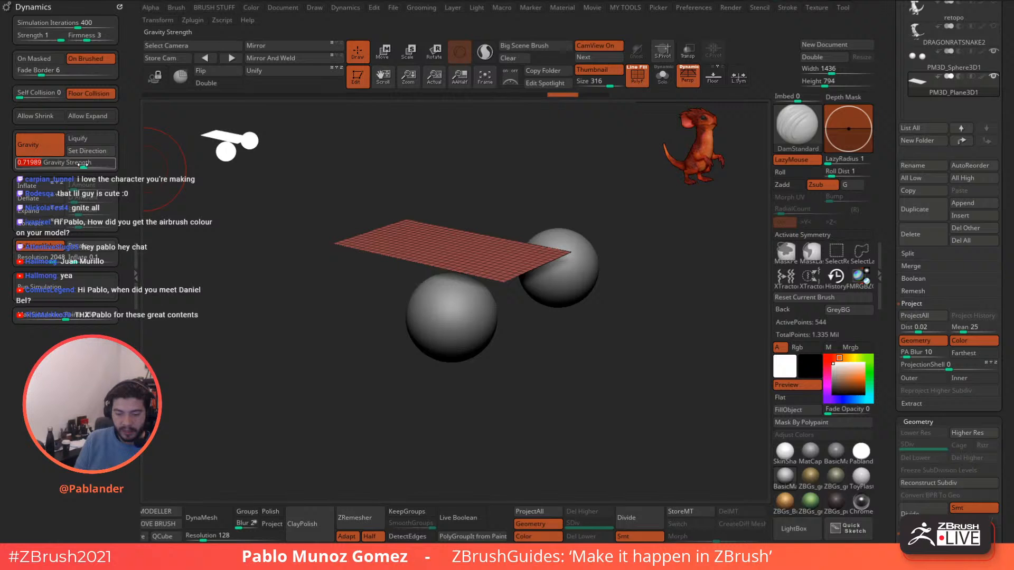
pyautogui.click(63, 288)
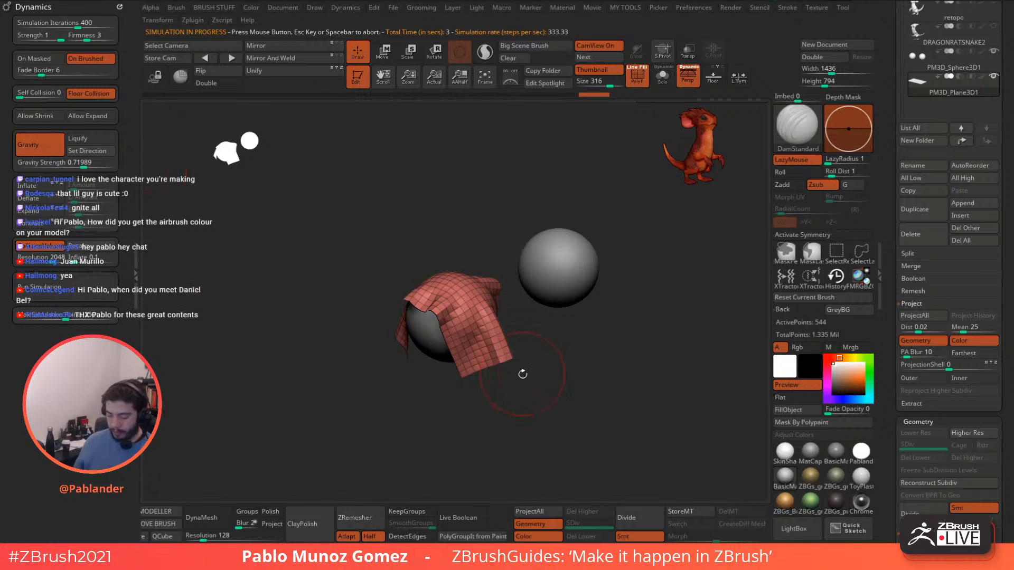
pyautogui.moveTo(520, 373)
pyautogui.mouseDown()
pyautogui.moveTo(477, 401)
pyautogui.moveTo(511, 411)
pyautogui.moveTo(550, 338)
pyautogui.moveTo(588, 318)
pyautogui.moveTo(589, 285)
pyautogui.moveTo(607, 289)
pyautogui.moveTo(534, 241)
pyautogui.moveTo(593, 283)
pyautogui.moveTo(583, 294)
pyautogui.moveTo(582, 280)
pyautogui.mouseUp()
pyautogui.click(228, 84)
# Undo the draping to restore the flat plane and rerun the cloth simulation from a lower viewing angle.
pyautogui.hotkey('ctrl', 'z')
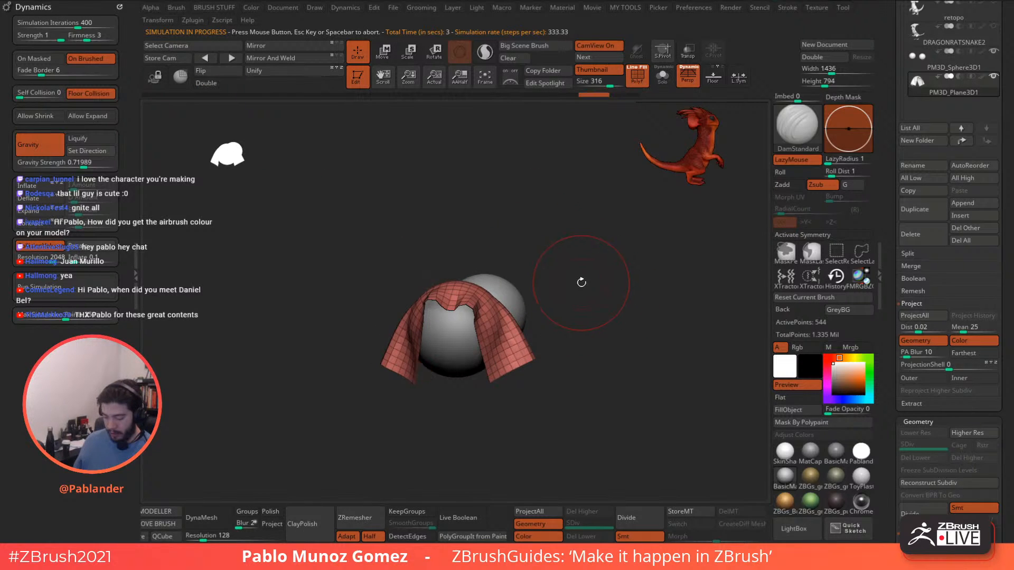
pyautogui.hotkey('ctrl', 'z')
pyautogui.moveTo(293, 296); pyautogui.dragTo(296, 324)
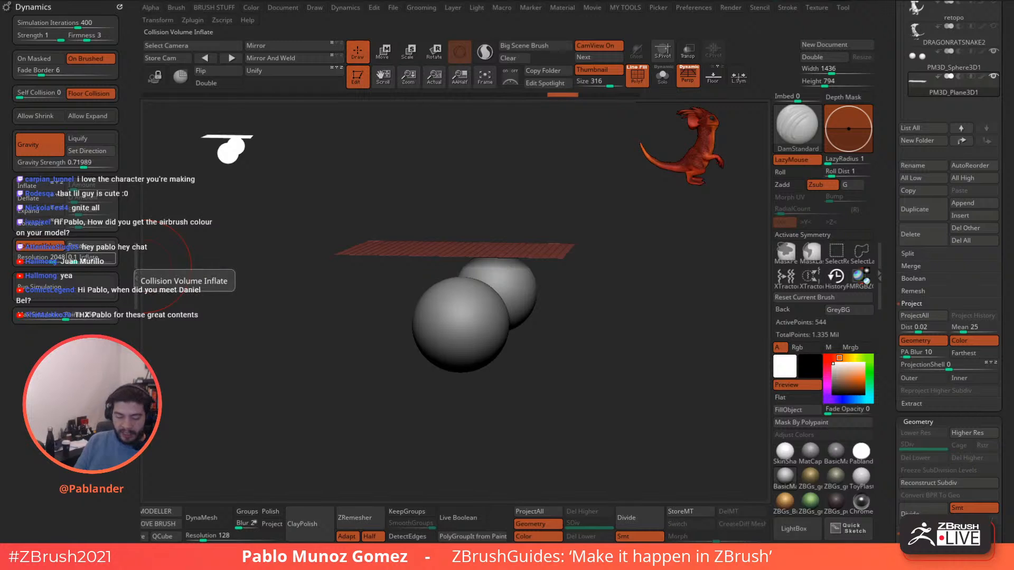
pyautogui.click(80, 290)
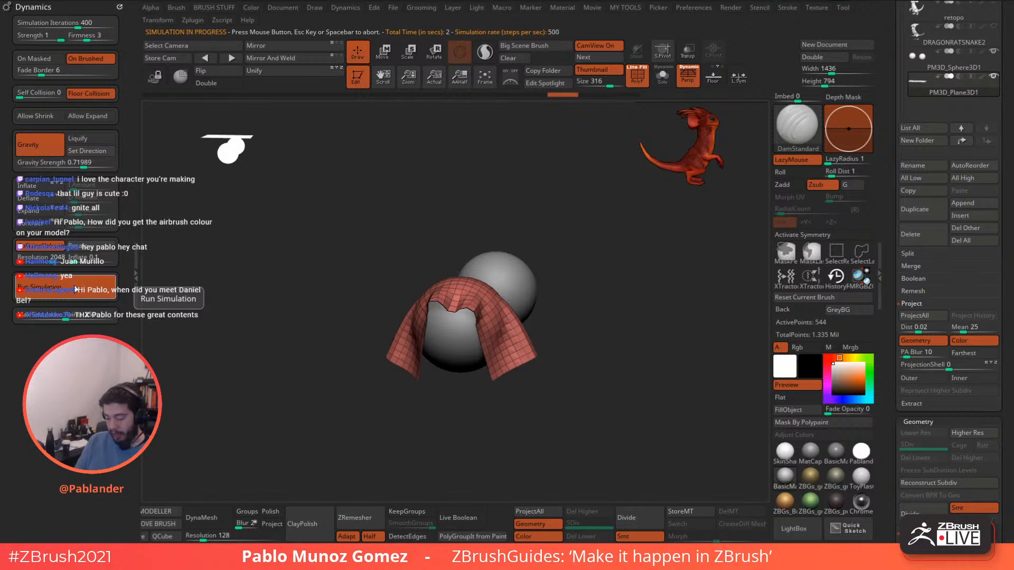
# Stop the cloth simulation and turn on Dynamic Subdiv for the draped plane.
pyautogui.moveTo(640, 343)
pyautogui.mouseDown()
pyautogui.moveTo(600, 369)
pyautogui.moveTo(636, 331)
pyautogui.mouseUp()
pyautogui.scroll(-10, 1007, 270)
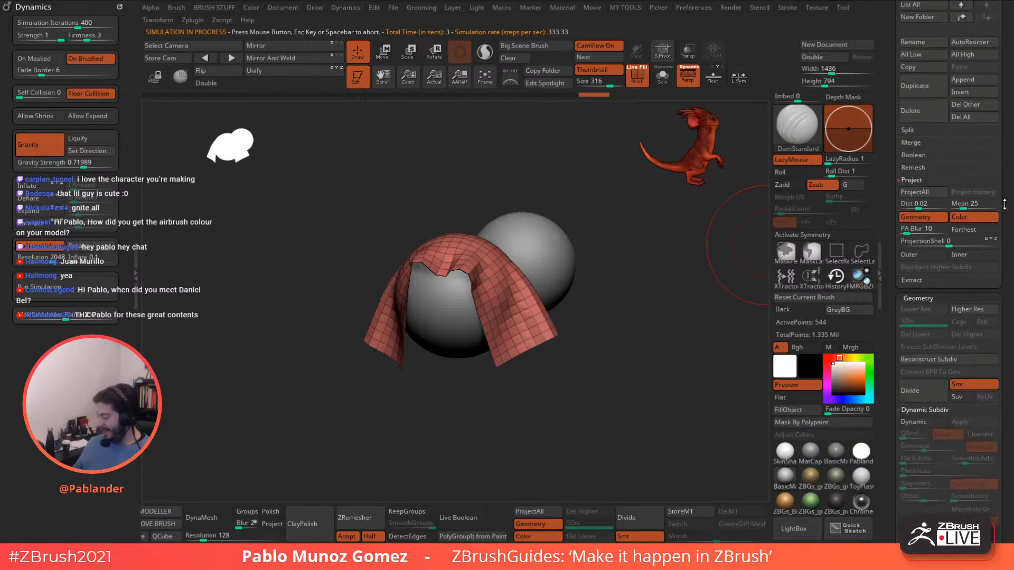
pyautogui.scroll(-5, 1003, 197)
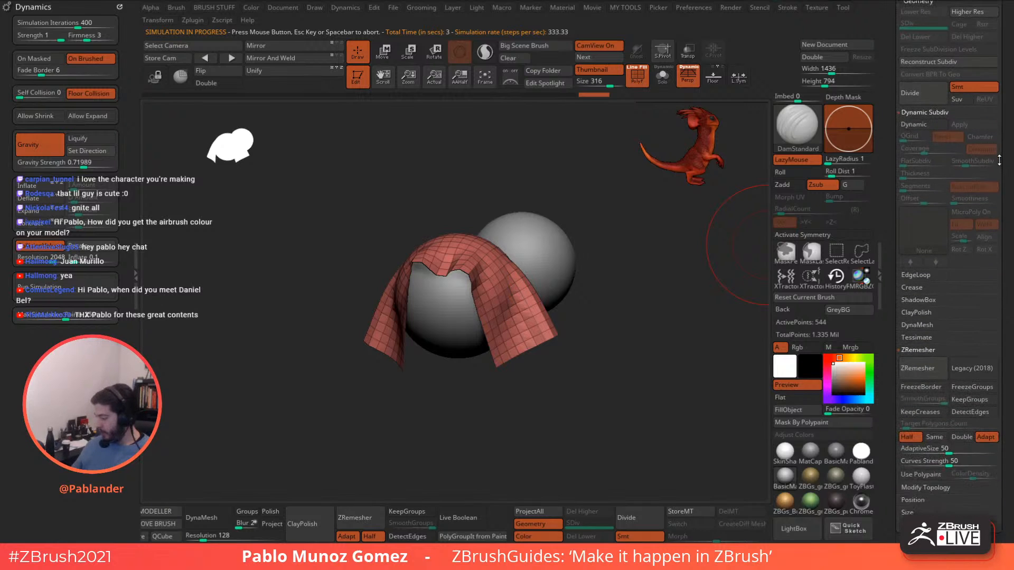
pyautogui.click(920, 133)
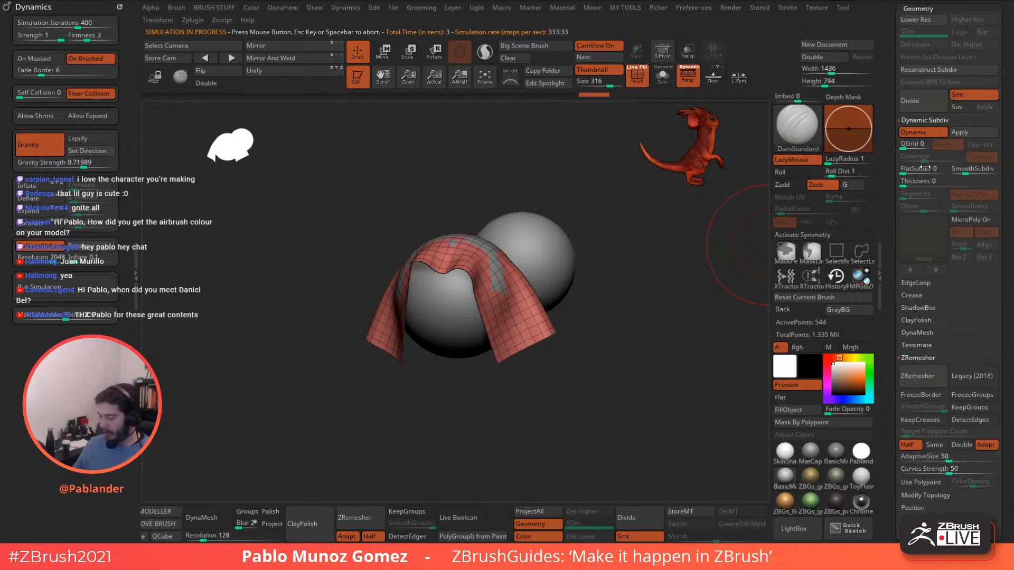
pyautogui.moveTo(631, 292)
pyautogui.mouseDown()
pyautogui.moveTo(638, 309)
pyautogui.moveTo(636, 293)
pyautogui.mouseUp()
pyautogui.rightClick(636, 293)
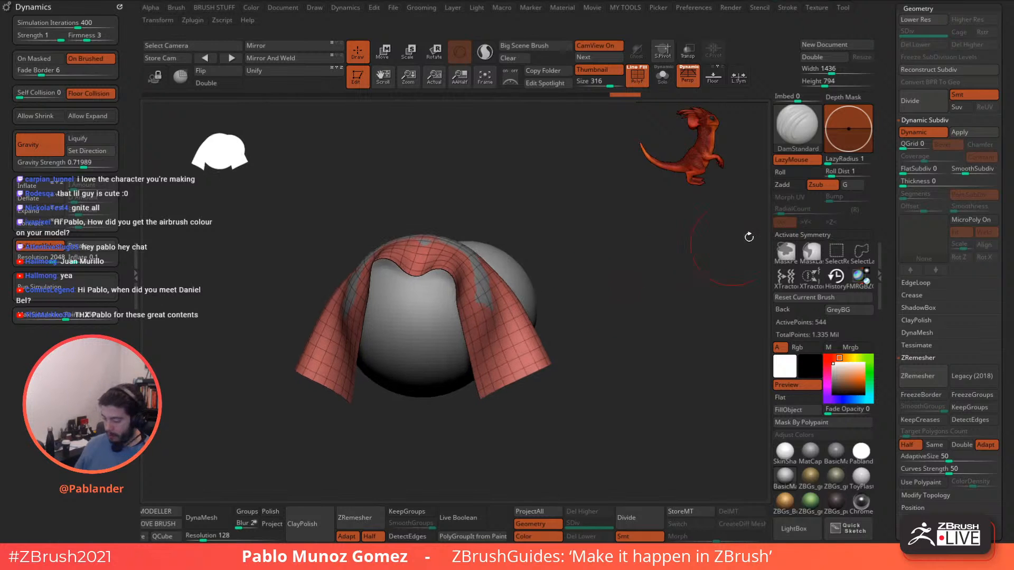
# Give the draped cloth a dynamic thickness of 0.00204.
pyautogui.click(907, 183)
pyautogui.click(907, 184)
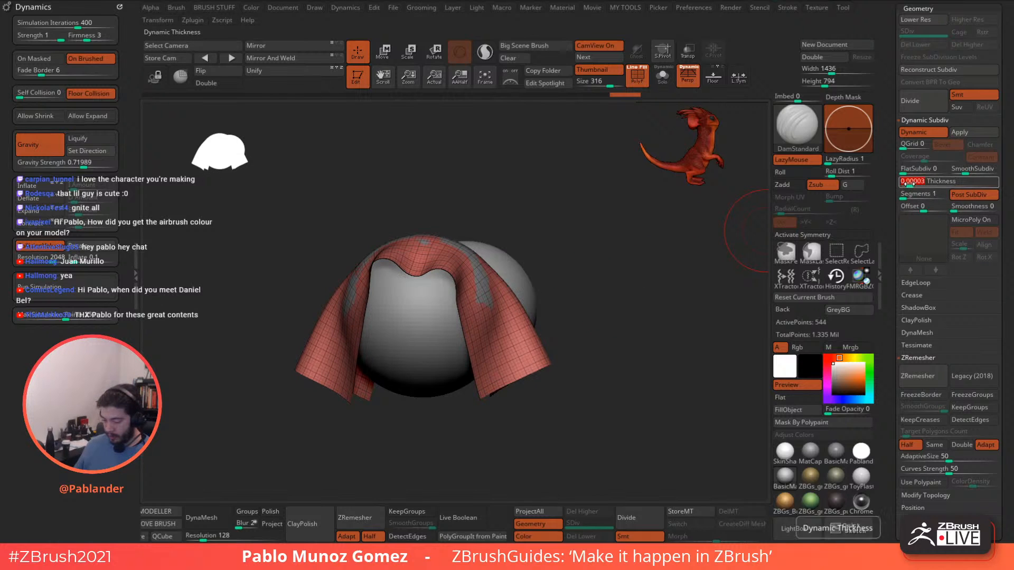
pyautogui.moveTo(908, 184); pyautogui.dragTo(920, 184)
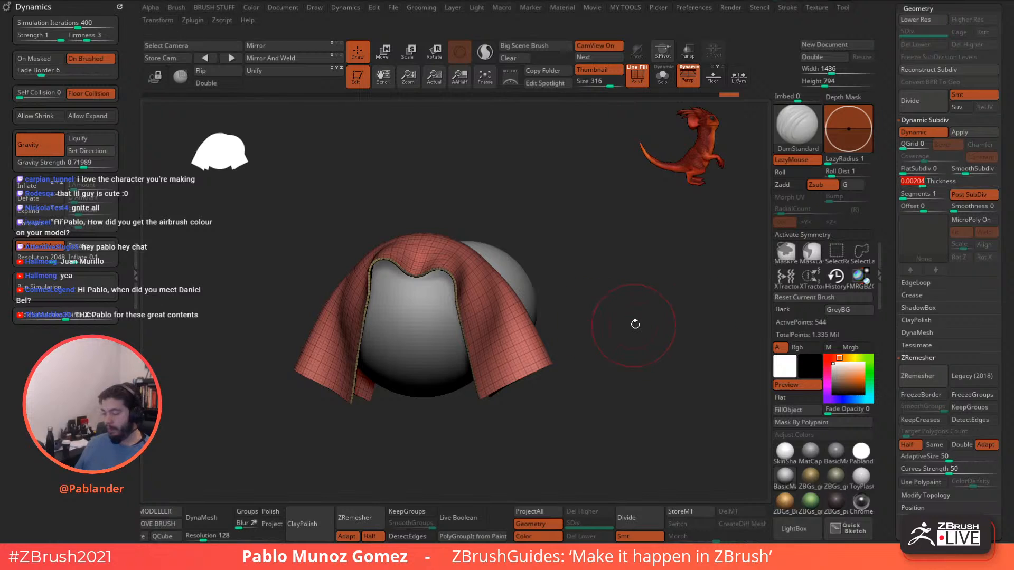
pyautogui.moveTo(633, 324); pyautogui.dragTo(643, 320)
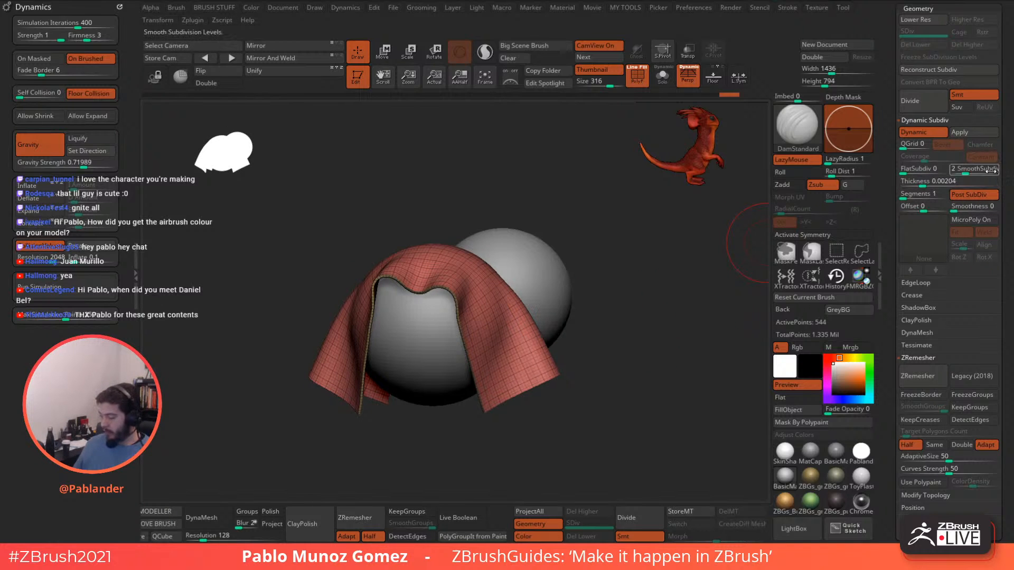
# Turn off Post SubDiv for the cloth thickness and set Smoothness to 9 and Segments to 2.
pyautogui.click(977, 194)
pyautogui.click(957, 209)
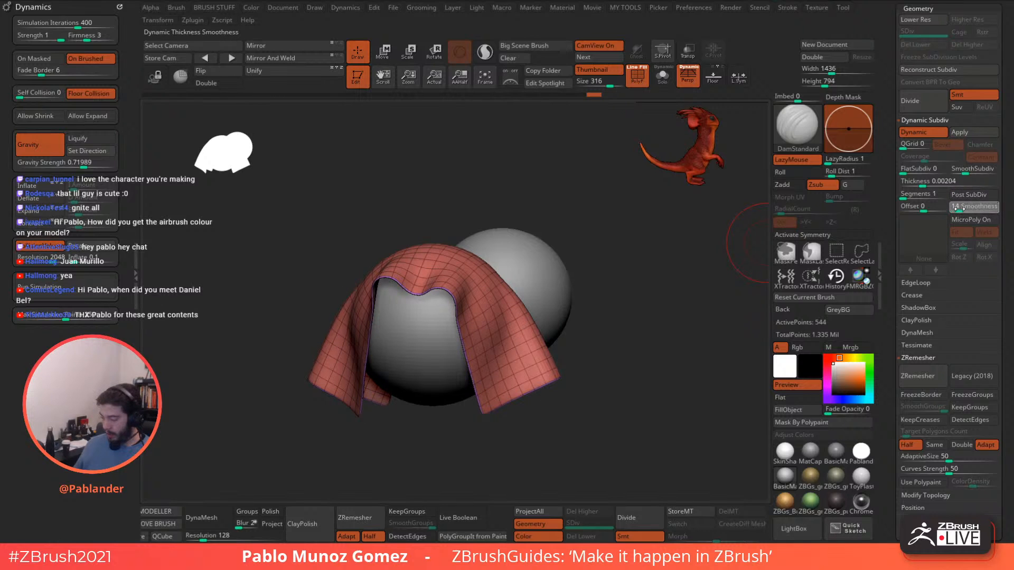
pyautogui.click(958, 209)
pyautogui.click(956, 210)
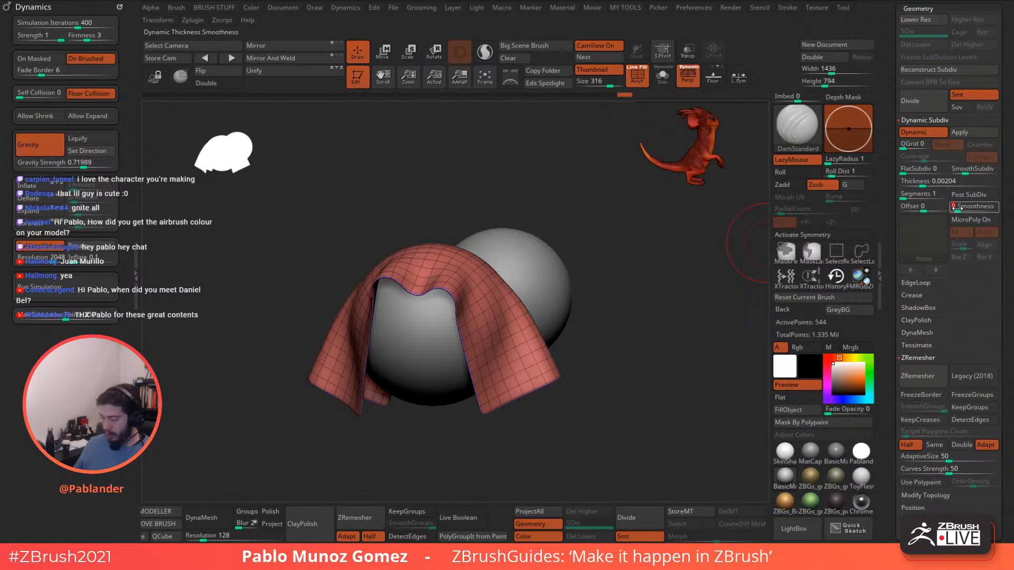
pyautogui.click(905, 199)
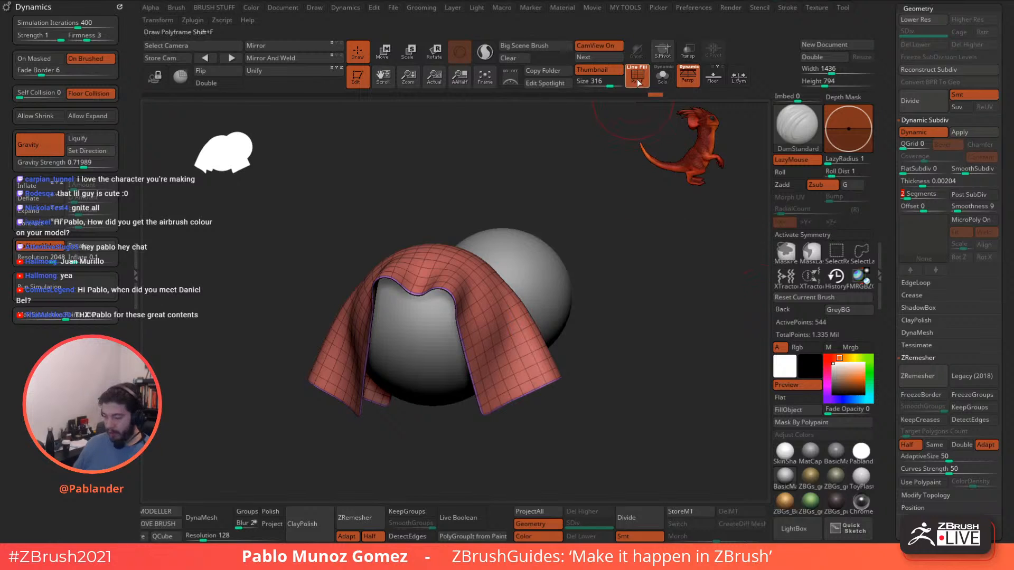
# Hide the polyframe and increase the cloth's dynamic thickness to 0.00447.
pyautogui.hotkey('shift', 'f')
pyautogui.click(924, 182)
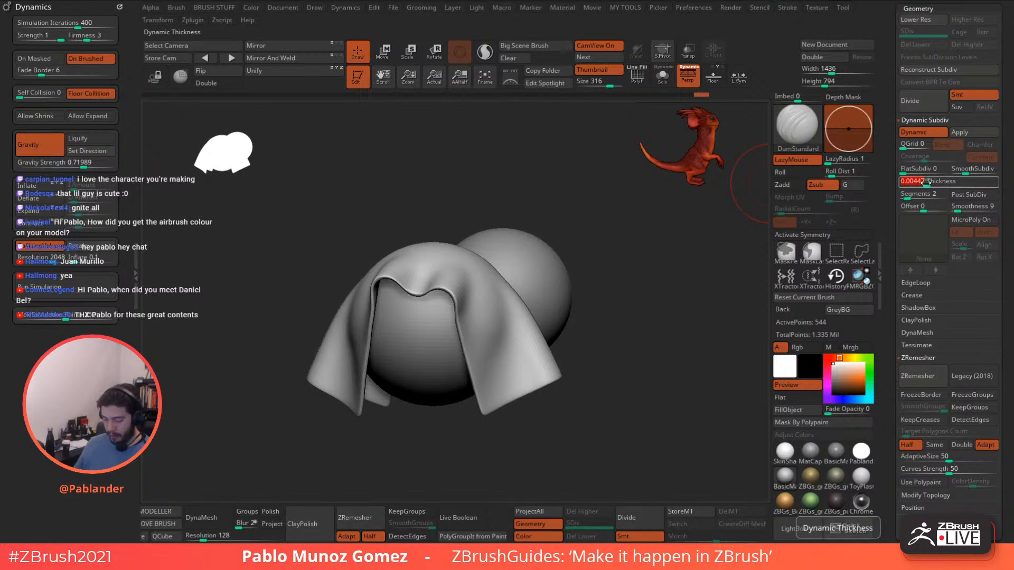
pyautogui.moveTo(603, 345); pyautogui.dragTo(572, 363)
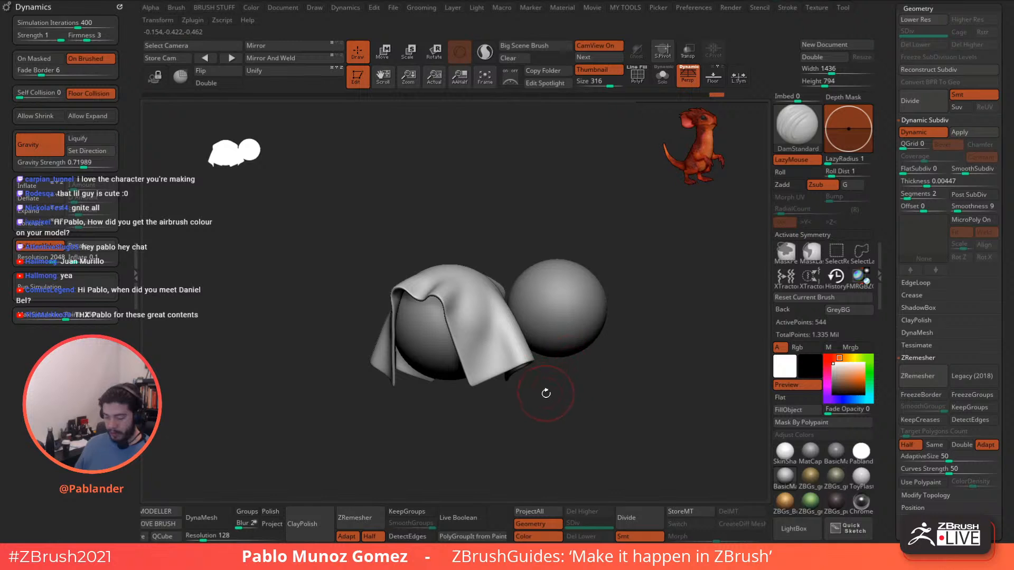
pyautogui.moveTo(507, 430)
pyautogui.mouseDown()
pyautogui.moveTo(536, 428)
pyautogui.moveTo(517, 433)
pyautogui.mouseUp()
pyautogui.moveTo(625, 367); pyautogui.dragTo(611, 371)
# Show the retopo subtool so the draped cloth can be seen against the creature's eye.
pyautogui.moveTo(889, 93)
pyautogui.mouseDown()
pyautogui.moveTo(888, 216)
pyautogui.moveTo(888, 106)
pyautogui.mouseUp()
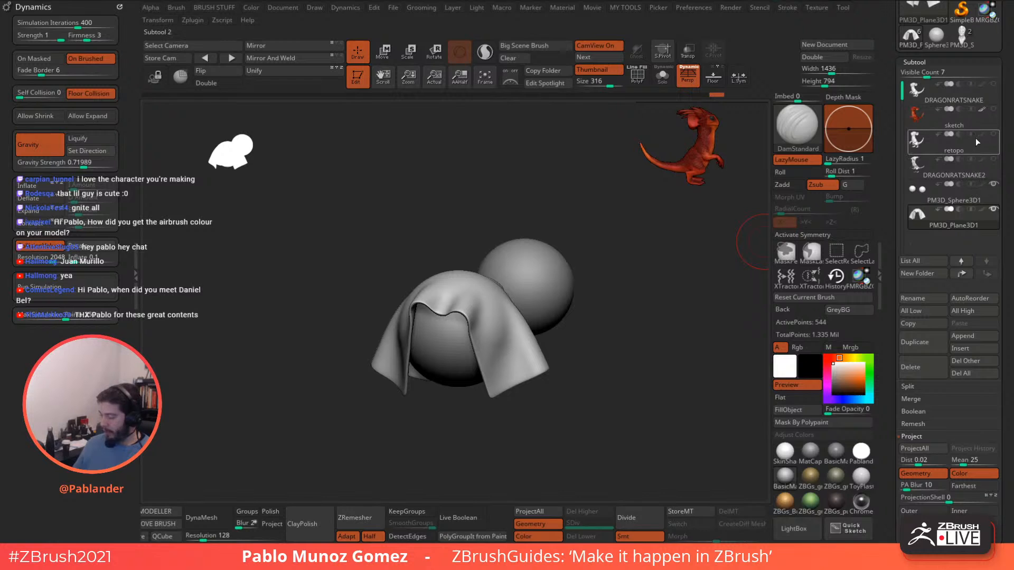
pyautogui.click(993, 135)
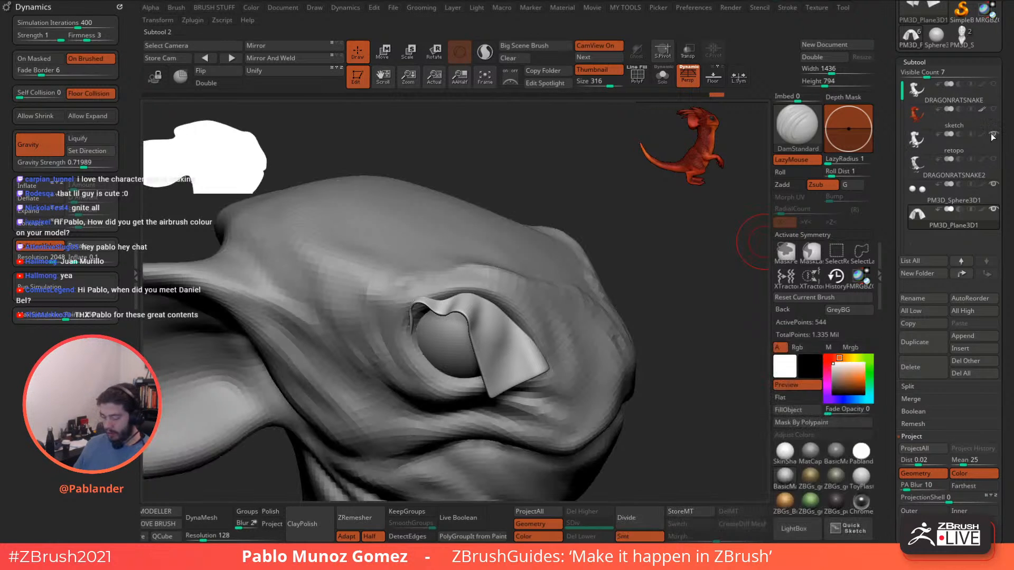
pyautogui.keyDown('alt'); pyautogui.moveTo(629, 287); pyautogui.dragTo(577, 285); pyautogui.keyUp('alt')
pyautogui.moveTo(675, 264); pyautogui.dragTo(641, 255)
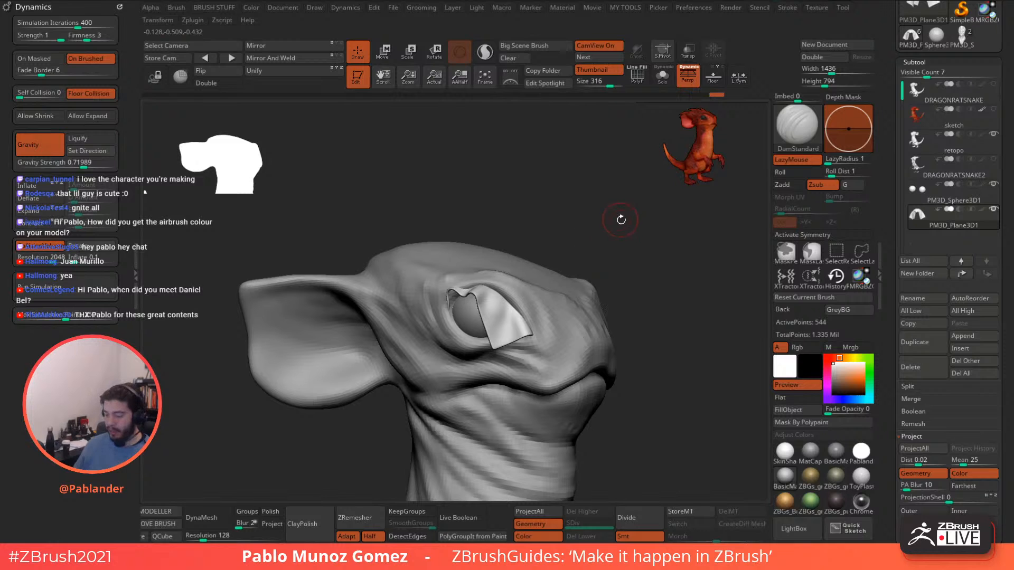
# Switch to the ClothHook brush for posing the cloth over the eye.
pyautogui.press('space')
pyautogui.click(793, 135)
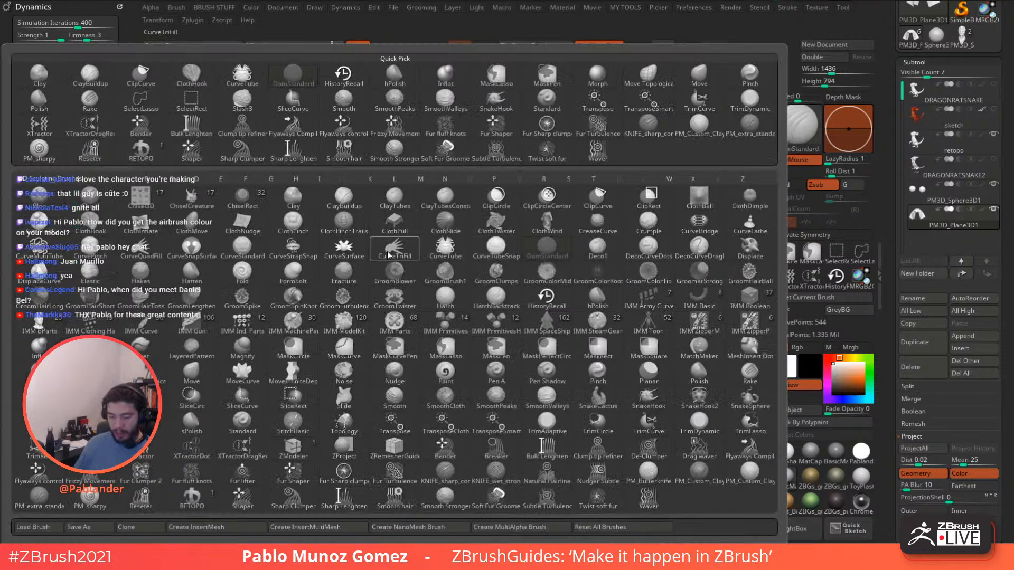
pyautogui.click(94, 225)
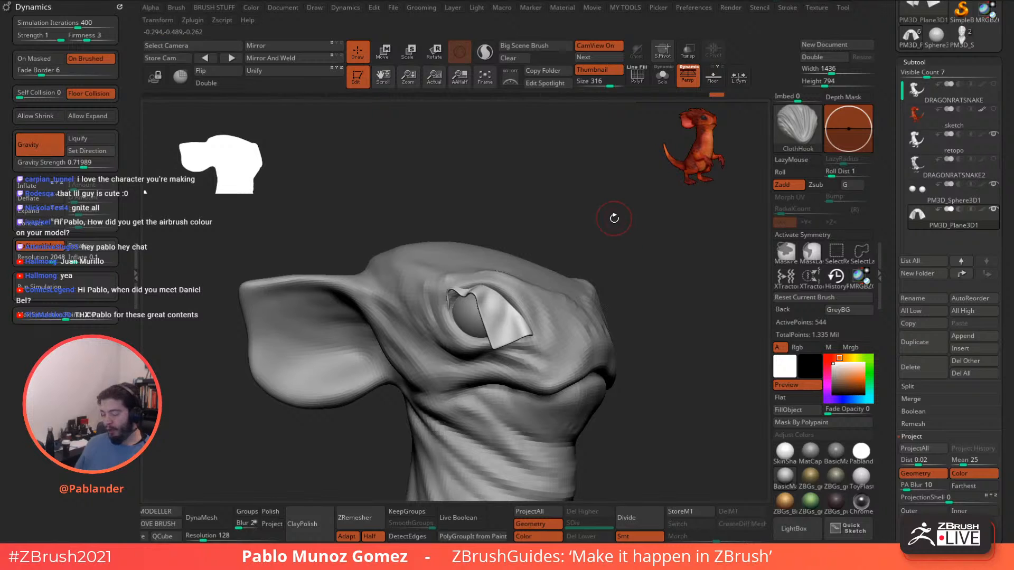
pyautogui.press('space')
pyautogui.moveTo(614, 218); pyautogui.dragTo(605, 254)
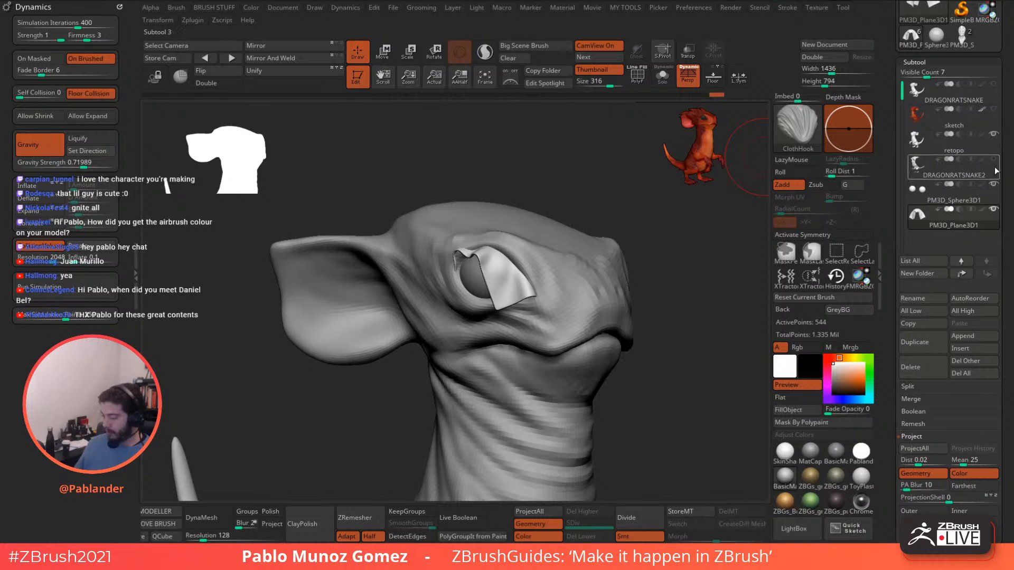
# Test ClothHook pulls on the cloth around the sphere with the retopo subtool temporarily hidden.
pyautogui.click(993, 134)
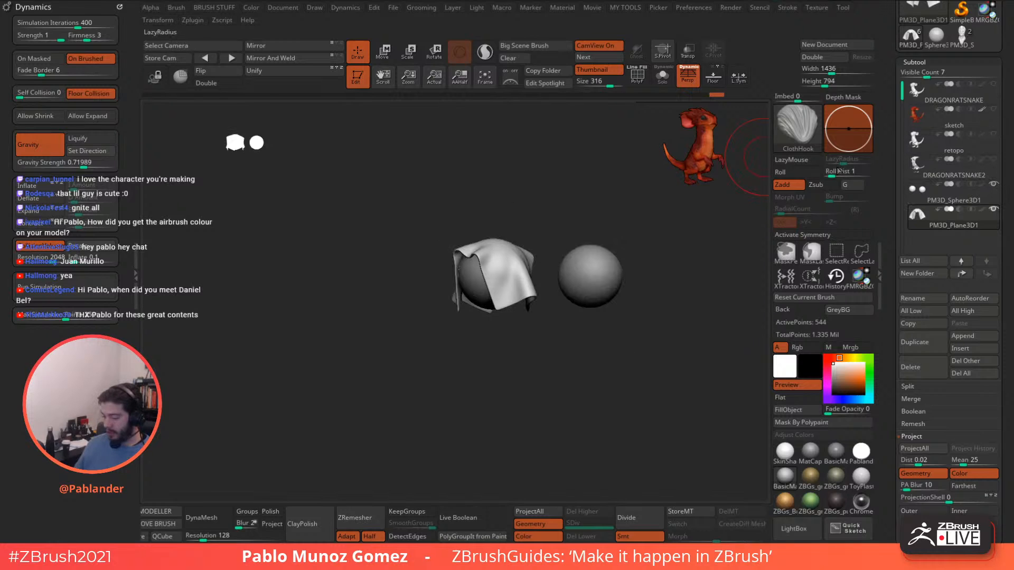
pyautogui.rightClick(499, 284)
pyautogui.click(501, 298)
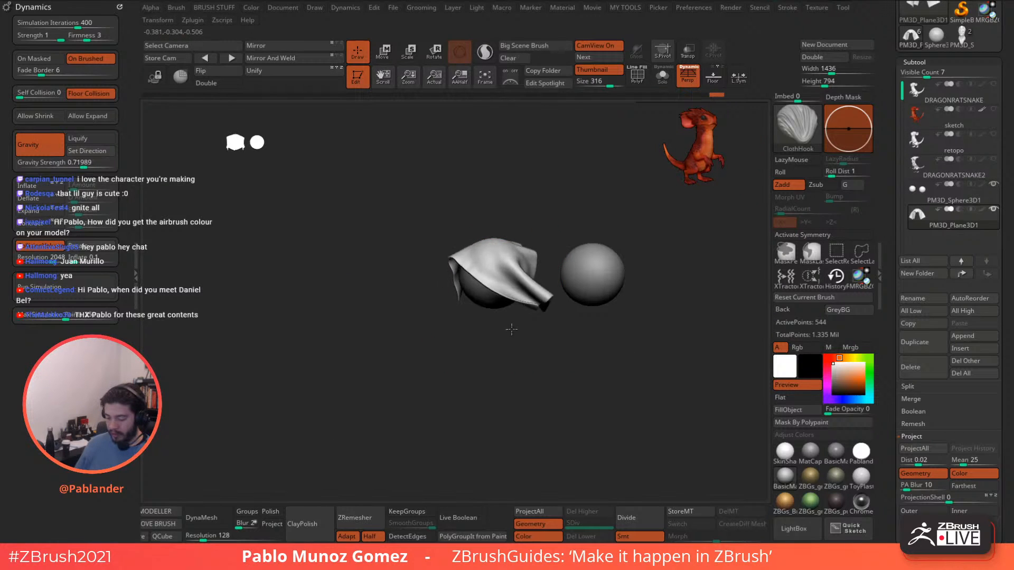
pyautogui.moveTo(464, 334)
pyautogui.mouseDown()
pyautogui.moveTo(530, 290)
pyautogui.moveTo(492, 260)
pyautogui.moveTo(498, 284)
pyautogui.moveTo(517, 294)
pyautogui.mouseUp()
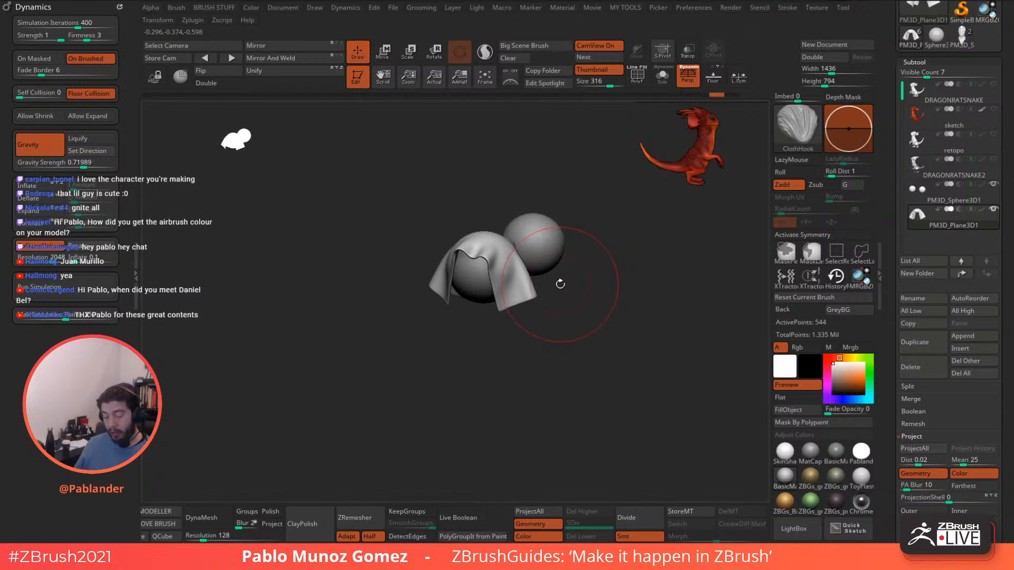
pyautogui.click(994, 136)
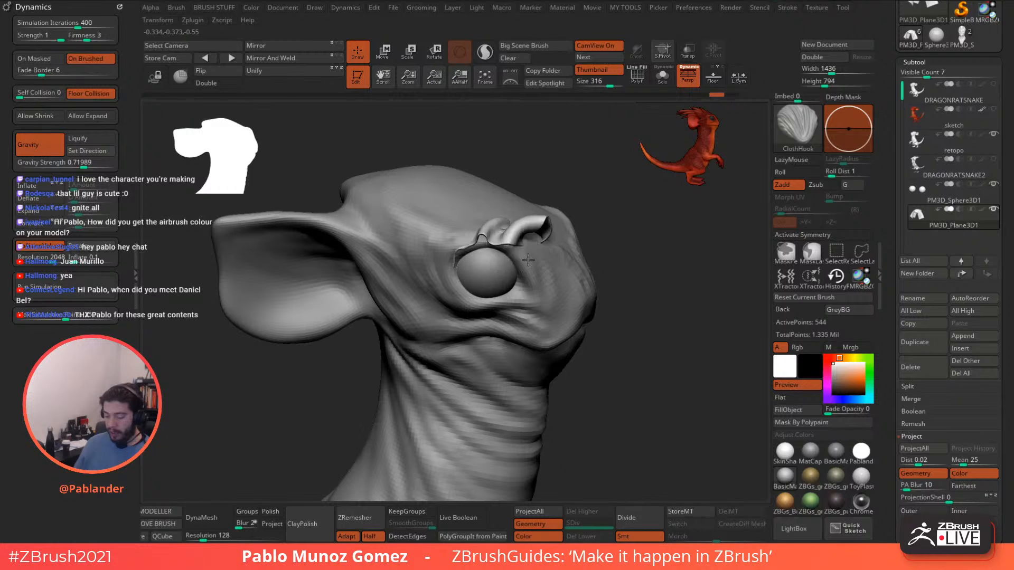
# Pull the cloth over the eye sphere with ClothHook and tuck its edges into the socket as an upper eyelid.
pyautogui.moveTo(528, 265)
pyautogui.mouseDown()
pyautogui.moveTo(520, 296)
pyautogui.moveTo(495, 321)
pyautogui.moveTo(570, 245)
pyautogui.mouseUp()
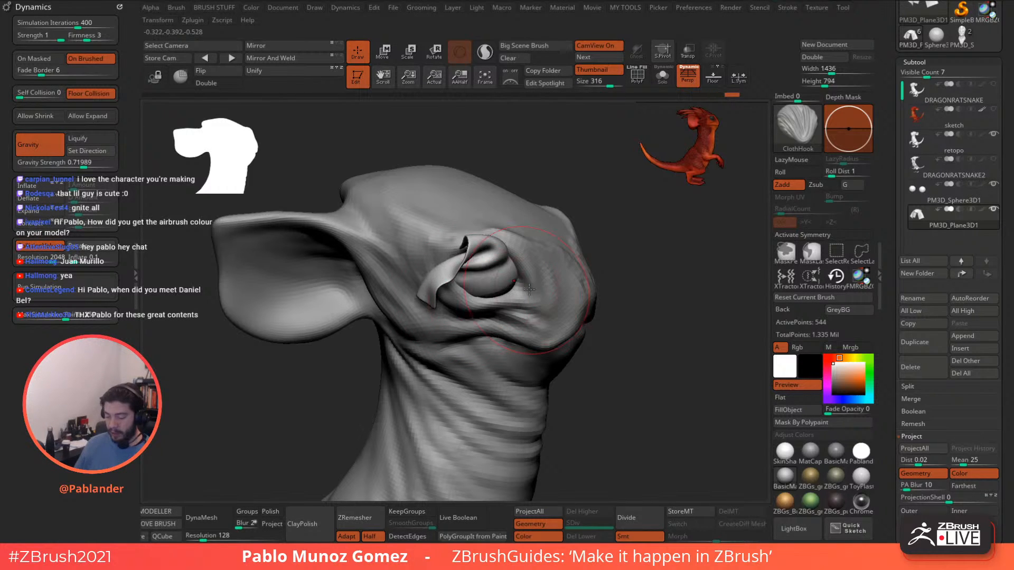
pyautogui.moveTo(543, 264); pyautogui.dragTo(537, 262, button='right')
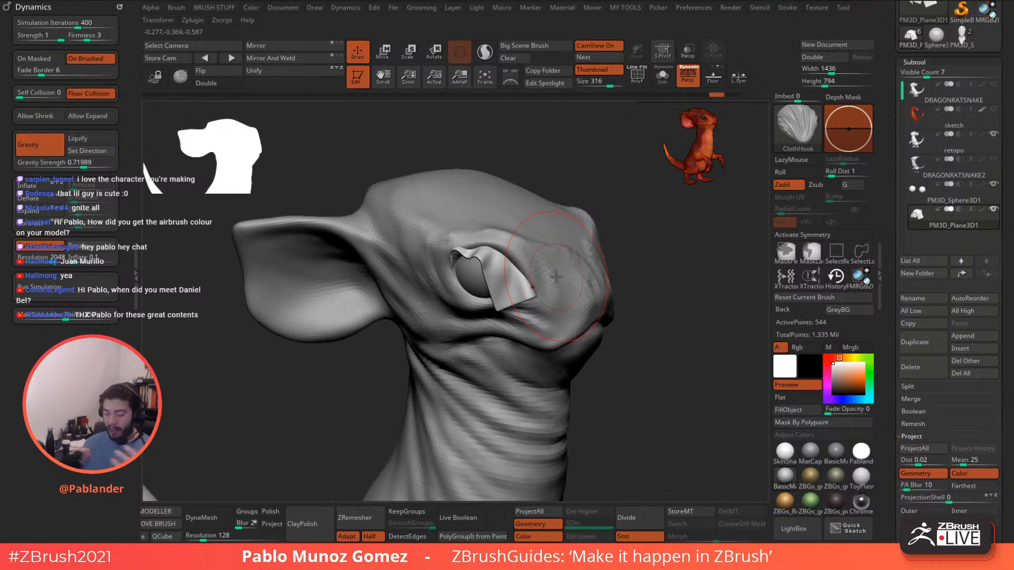
pyautogui.moveTo(535, 246)
pyautogui.mouseDown(button='right')
pyautogui.moveTo(524, 302)
pyautogui.moveTo(552, 292)
pyautogui.moveTo(532, 279)
pyautogui.mouseUp(button='right')
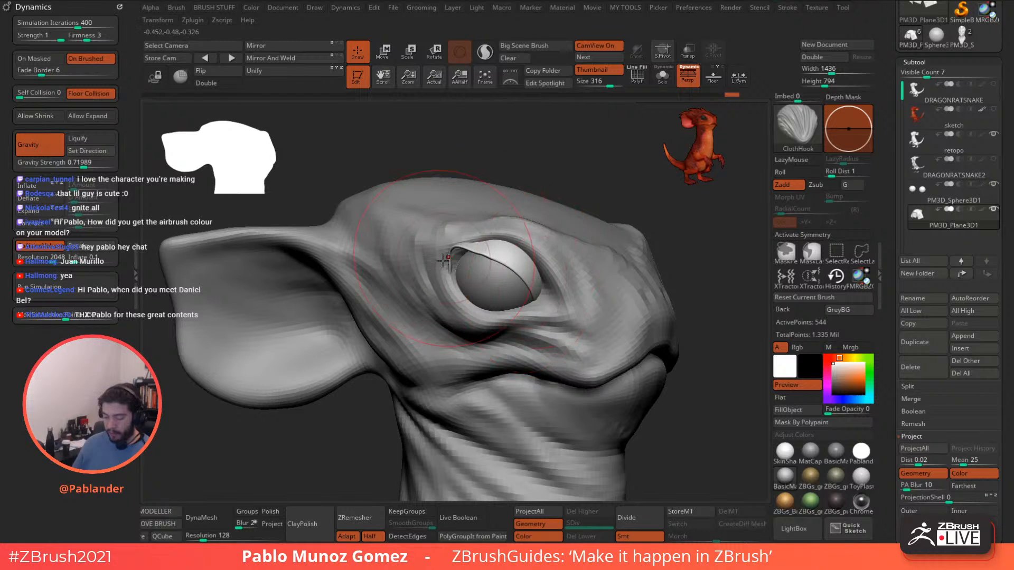
pyautogui.moveTo(530, 245); pyautogui.dragTo(451, 278, button='right')
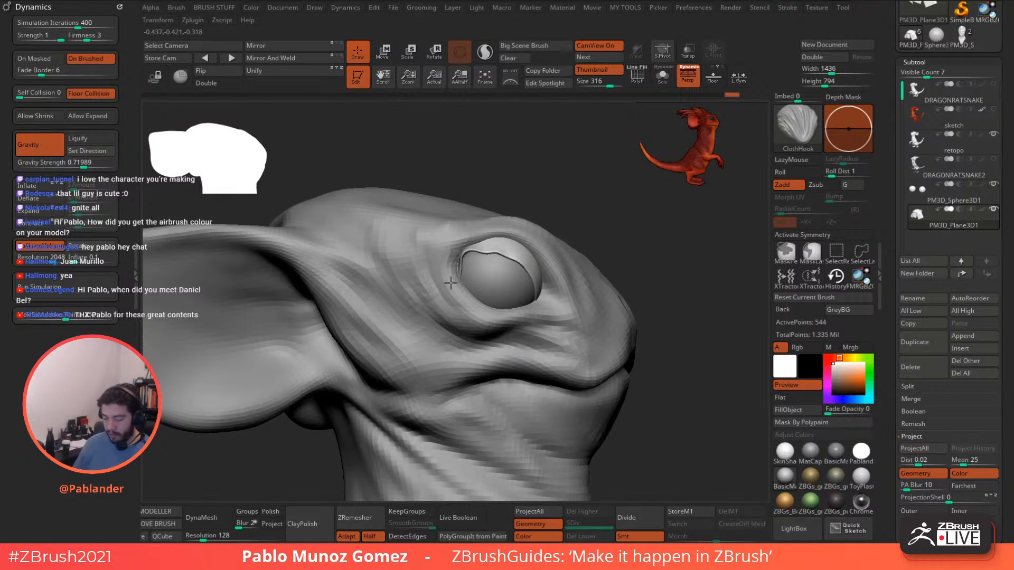
pyautogui.moveTo(449, 287); pyautogui.dragTo(448, 292)
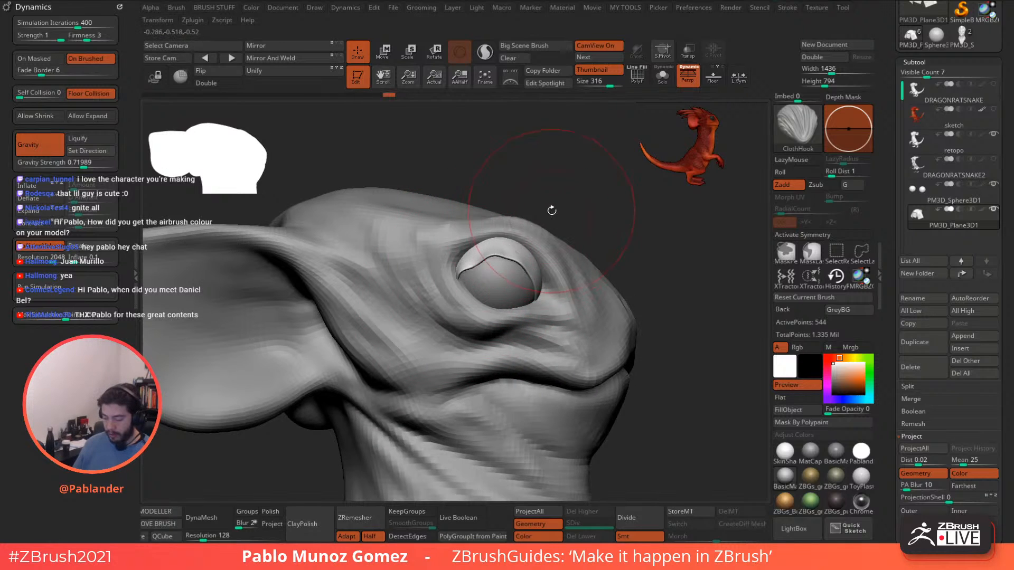
# Reduce the brush size and refine the cloth eyelid's lower edge and corners around the eye.
pyautogui.press('space')
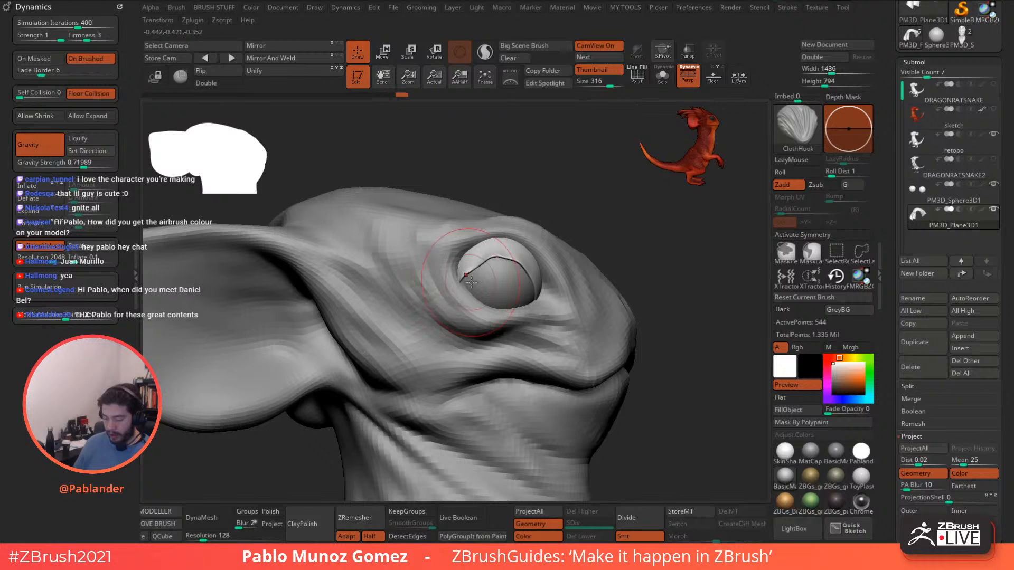
pyautogui.moveTo(471, 282); pyautogui.dragTo(537, 267, button='right')
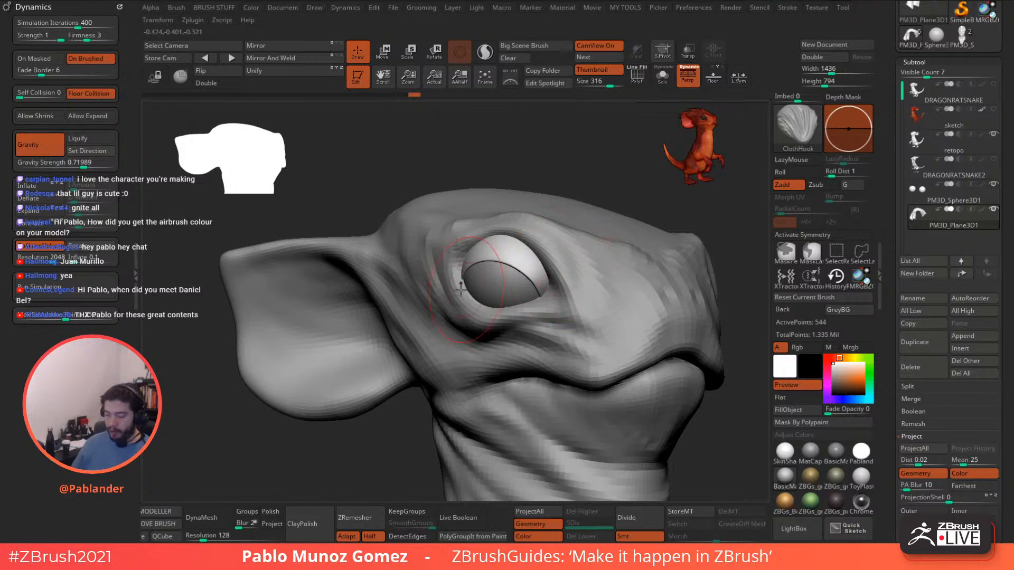
pyautogui.moveTo(572, 299); pyautogui.dragTo(597, 280, button='right')
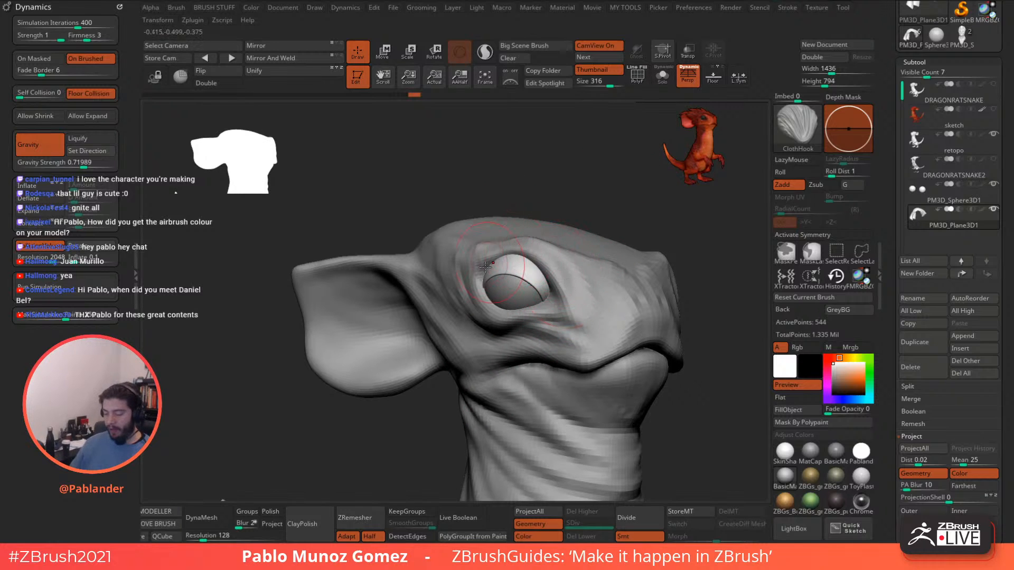
# Isolate the cloth in Solo mode to inspect the eyelid's shape, then restore the full head.
pyautogui.click(662, 76)
pyautogui.moveTo(531, 316); pyautogui.dragTo(552, 307, button='right')
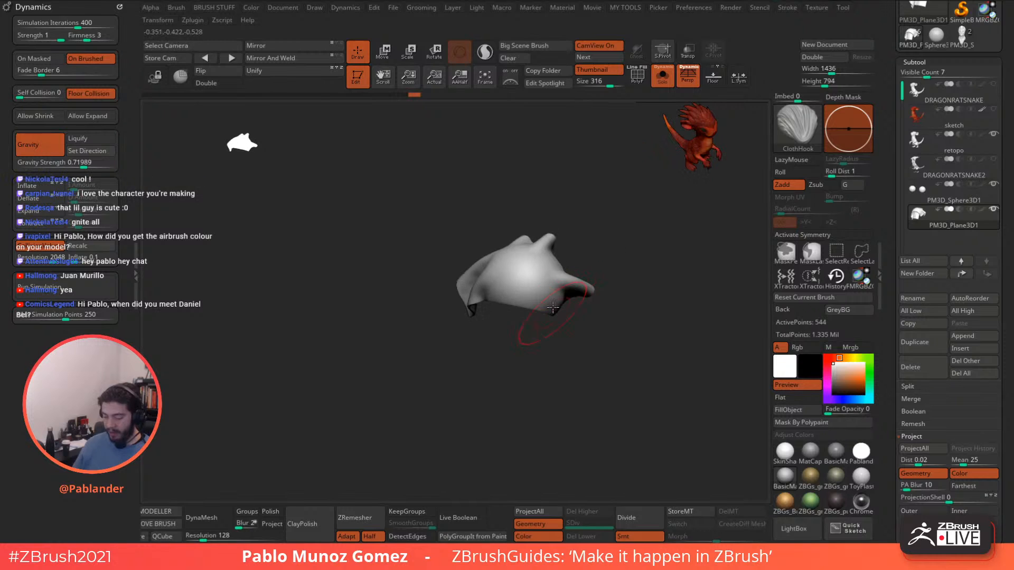
pyautogui.moveTo(570, 202); pyautogui.dragTo(579, 176, button='right')
pyautogui.click(662, 76)
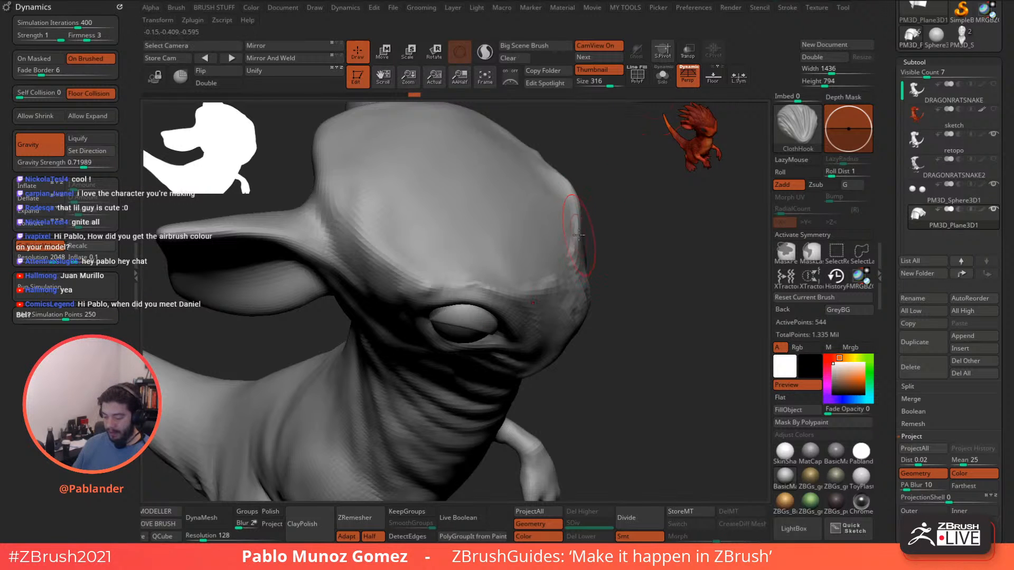
pyautogui.moveTo(584, 215); pyautogui.dragTo(476, 228, button='right')
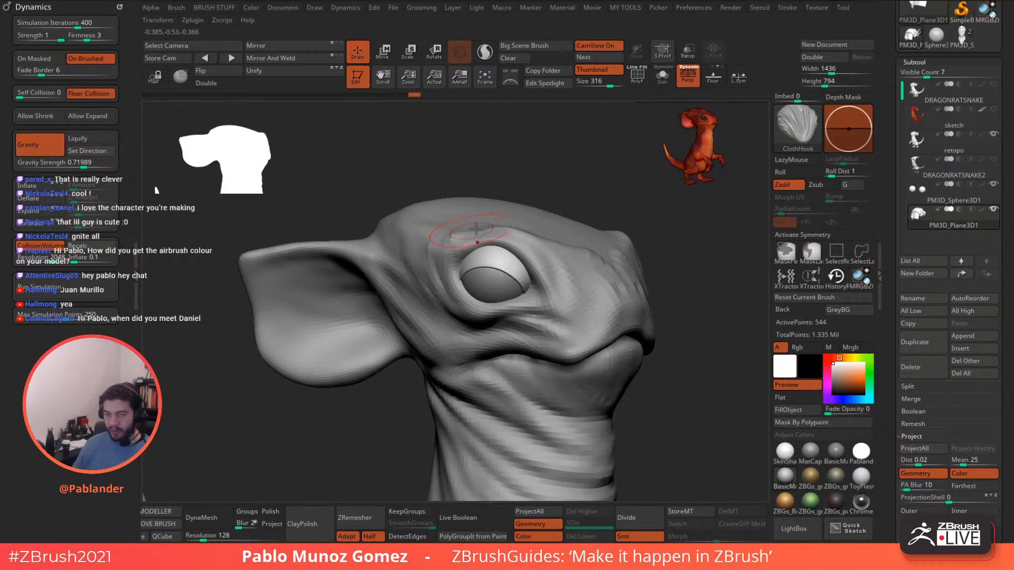
# Refine the upper eyelid's lower edge and corner with ClothHook, checking its fit against the eye from several angles.
pyautogui.moveTo(525, 267)
pyautogui.mouseDown(button='right')
pyautogui.moveTo(552, 244)
pyautogui.moveTo(508, 286)
pyautogui.moveTo(520, 299)
pyautogui.moveTo(507, 275)
pyautogui.moveTo(516, 274)
pyautogui.moveTo(458, 255)
pyautogui.moveTo(454, 190)
pyautogui.moveTo(461, 259)
pyautogui.moveTo(459, 249)
pyautogui.mouseUp(button='right')
pyautogui.rightClick(508, 275)
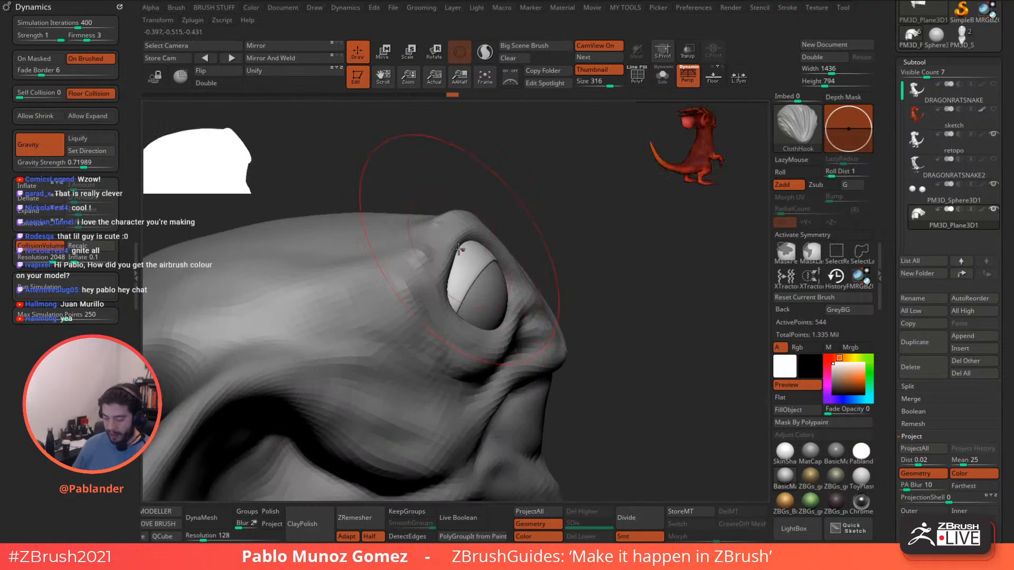
pyautogui.moveTo(518, 229); pyautogui.dragTo(449, 309, button='right')
pyautogui.rightClick(523, 222)
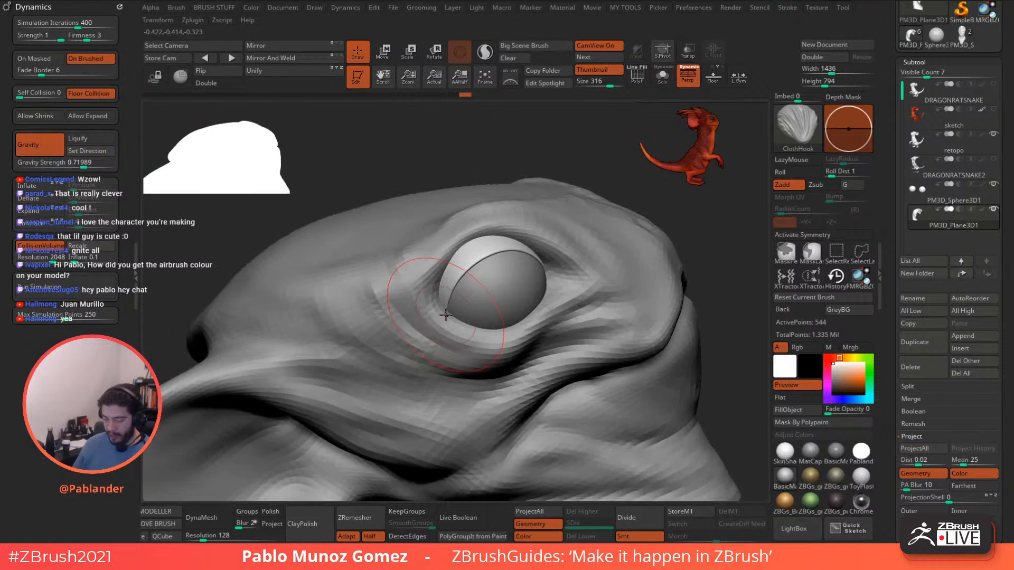
pyautogui.moveTo(507, 276); pyautogui.dragTo(439, 316, button='right')
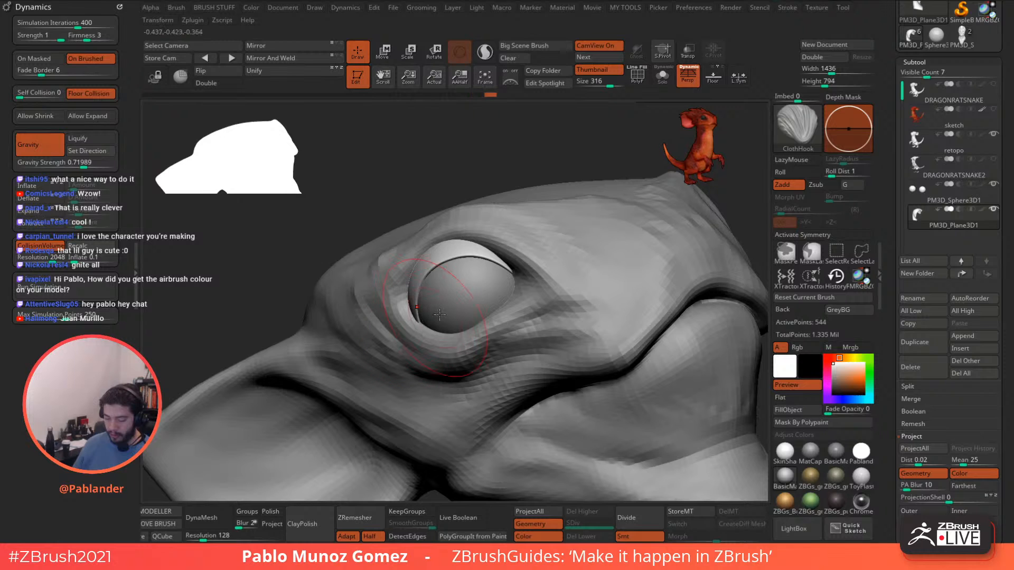
pyautogui.moveTo(494, 260); pyautogui.dragTo(507, 264)
pyautogui.moveTo(534, 256)
pyautogui.keyDown('ctrl'); pyautogui.mouseDown(button='right')
pyautogui.moveTo(516, 270)
pyautogui.moveTo(675, 271)
pyautogui.mouseUp(button='right'); pyautogui.keyUp('ctrl')
pyautogui.moveTo(646, 341)
pyautogui.mouseDown(button='right')
pyautogui.moveTo(656, 351)
pyautogui.moveTo(627, 362)
pyautogui.moveTo(663, 274)
pyautogui.moveTo(650, 269)
pyautogui.mouseUp(button='right')
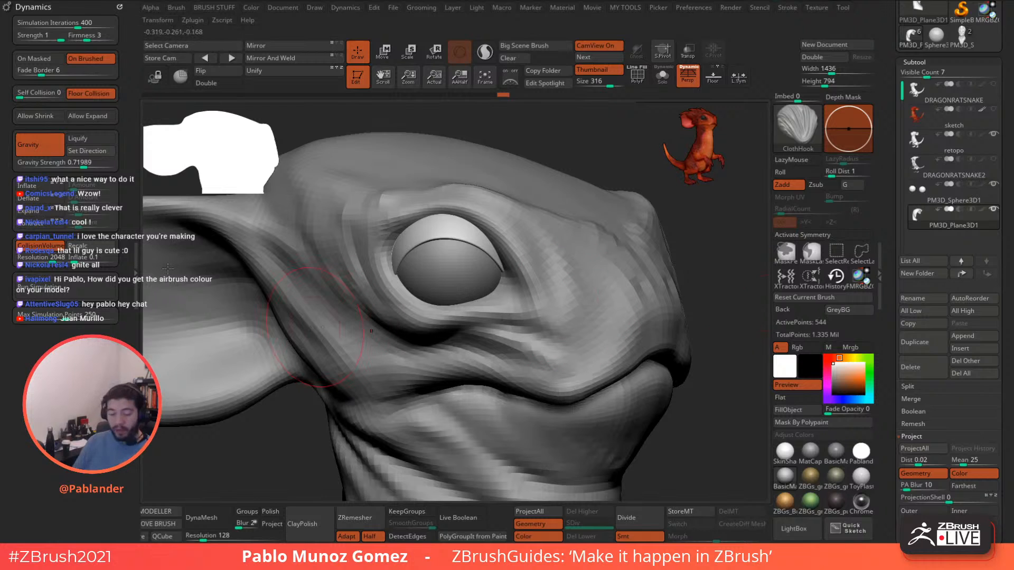
# Run the cloth simulation on the eyelid and set its Dynamic Subdiv thickness to 0.00998.
pyautogui.click(63, 285)
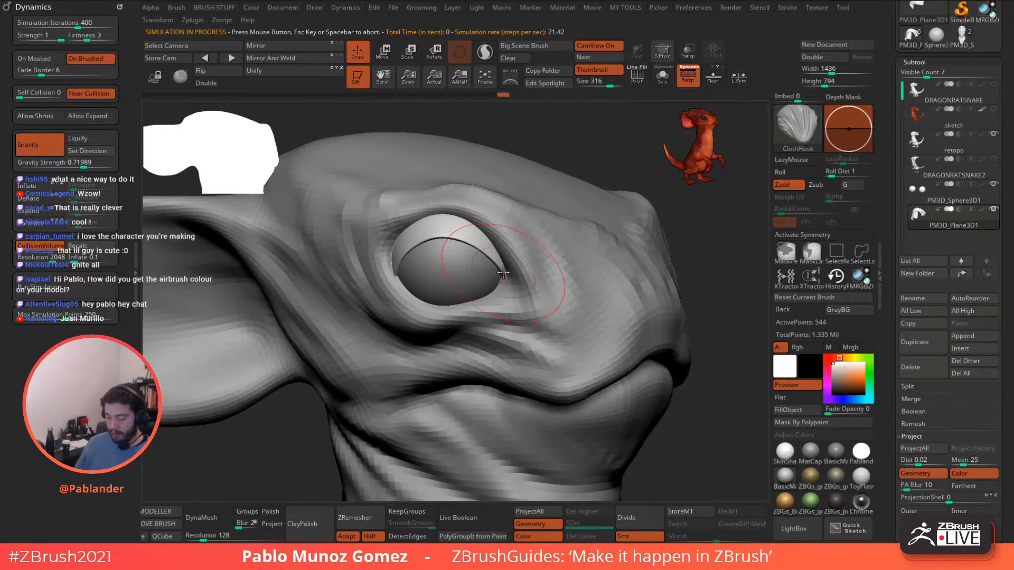
pyautogui.moveTo(502, 274)
pyautogui.mouseDown(button='right')
pyautogui.moveTo(520, 280)
pyautogui.moveTo(491, 274)
pyautogui.moveTo(529, 296)
pyautogui.mouseUp(button='right')
pyautogui.moveTo(893, 336); pyautogui.dragTo(889, 235)
pyautogui.moveTo(642, 295)
pyautogui.mouseDown(button='right')
pyautogui.moveTo(676, 298)
pyautogui.moveTo(670, 280)
pyautogui.moveTo(647, 309)
pyautogui.mouseUp(button='right')
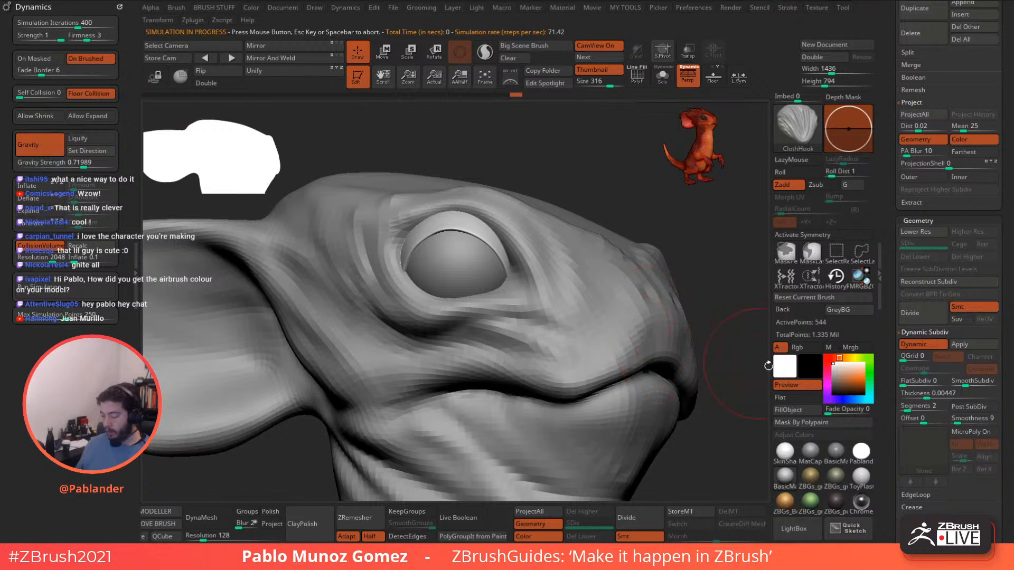
pyautogui.moveTo(927, 394); pyautogui.dragTo(931, 394)
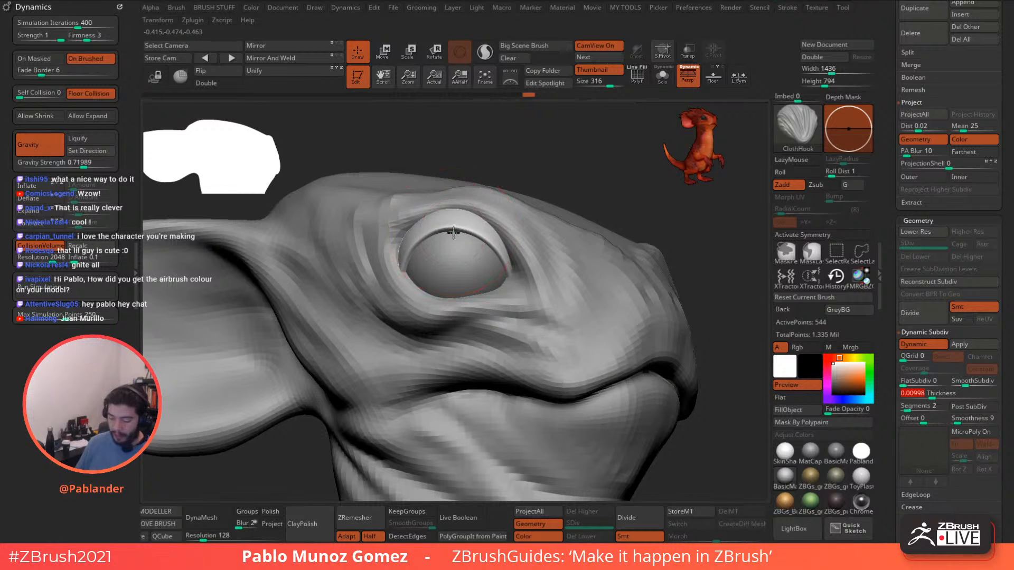
# Examine the thickened eyelid on the head and isolated in Solo mode, and restore the full head.
pyautogui.moveTo(509, 183); pyautogui.dragTo(476, 203)
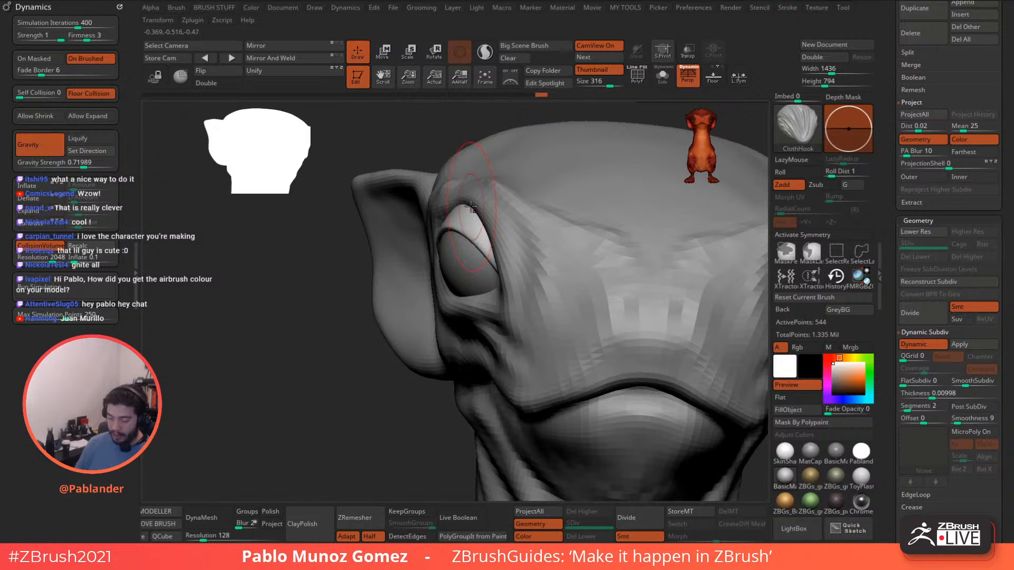
pyautogui.click(657, 86)
pyautogui.moveTo(552, 190); pyautogui.dragTo(555, 285)
pyautogui.click(662, 80)
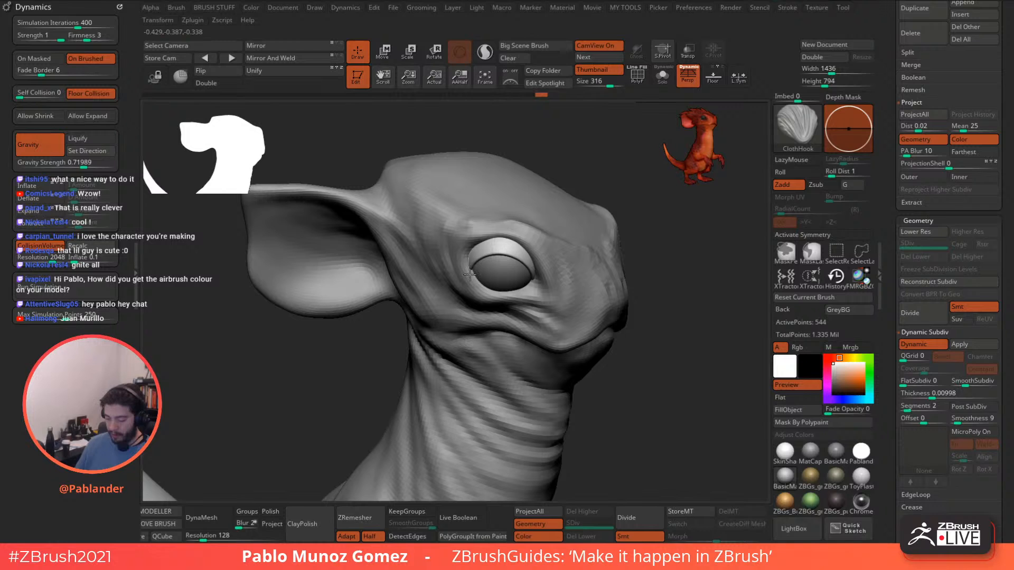
pyautogui.moveTo(603, 293); pyautogui.dragTo(640, 297)
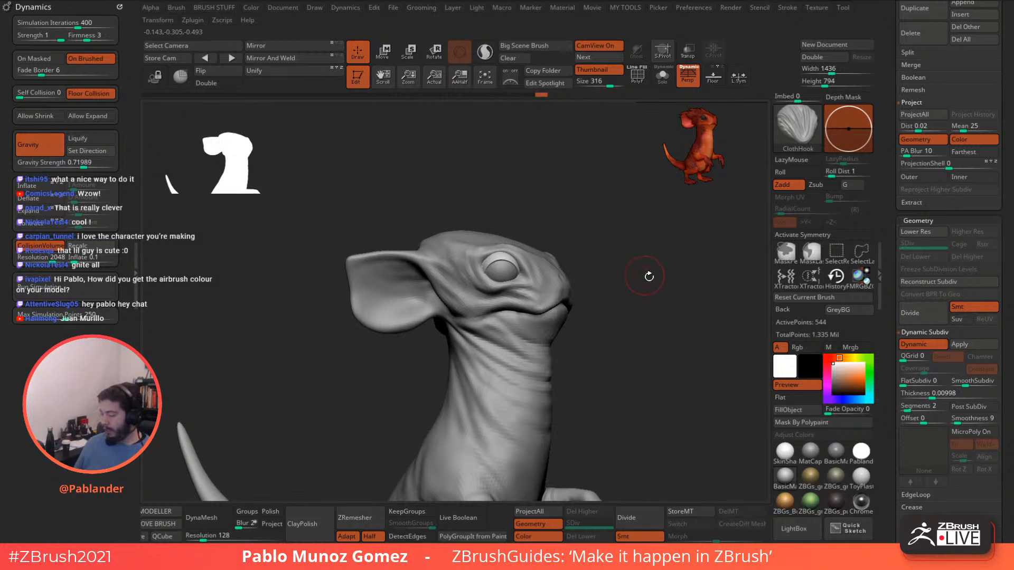
pyautogui.scroll(5, 945, 237)
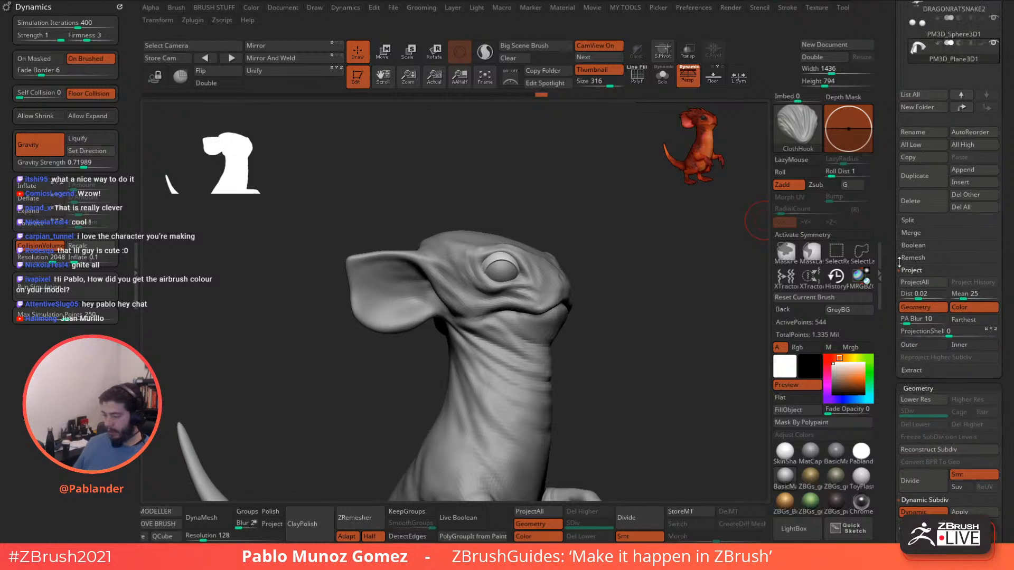
pyautogui.click(663, 78)
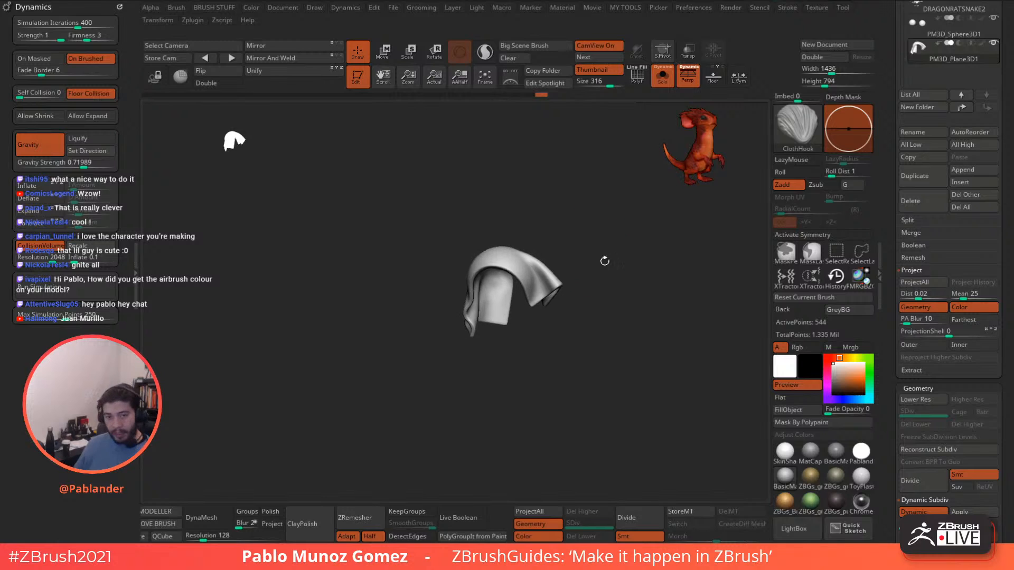
pyautogui.moveTo(604, 270); pyautogui.dragTo(584, 288)
pyautogui.click(664, 79)
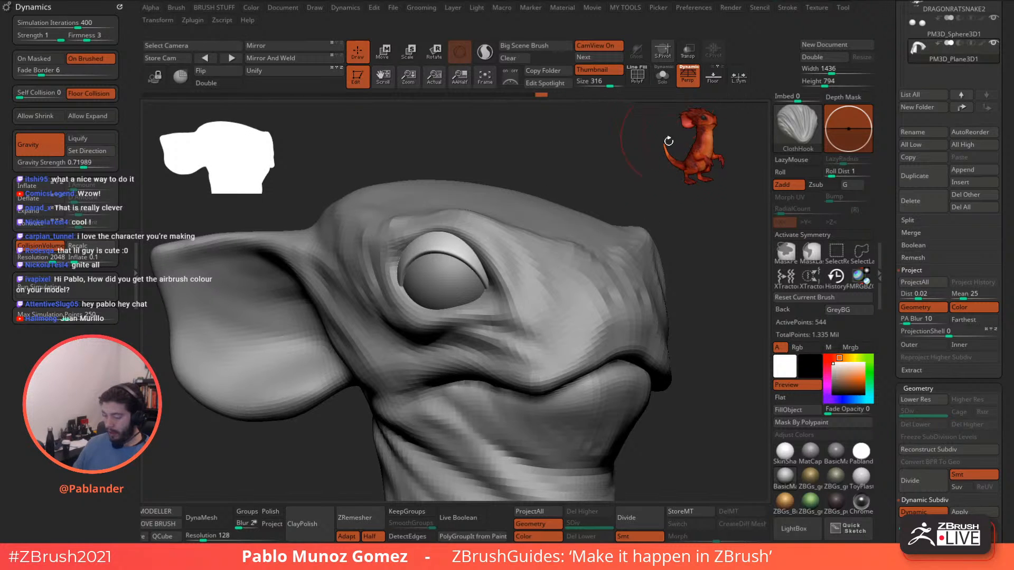
# Duplicate the upper eyelid cloth and hide the retopo body and the original cloth.
pyautogui.scroll(3, 968, 117)
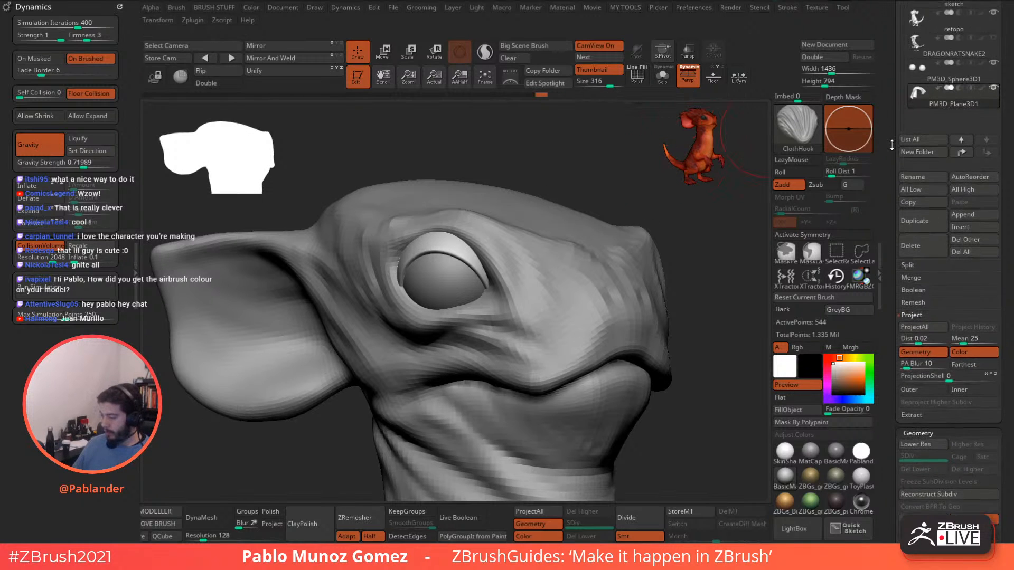
pyautogui.click(926, 230)
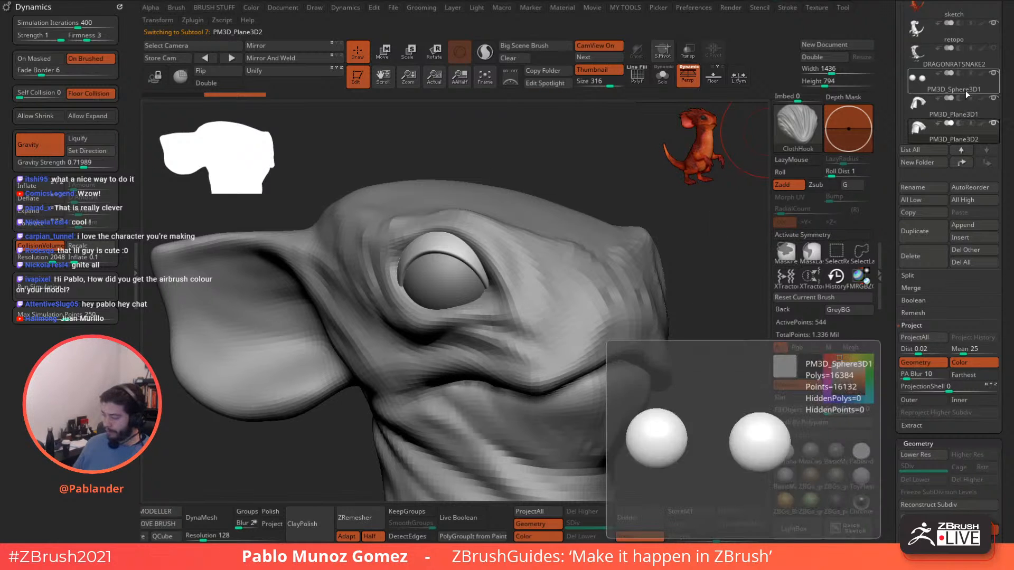
pyautogui.click(994, 23)
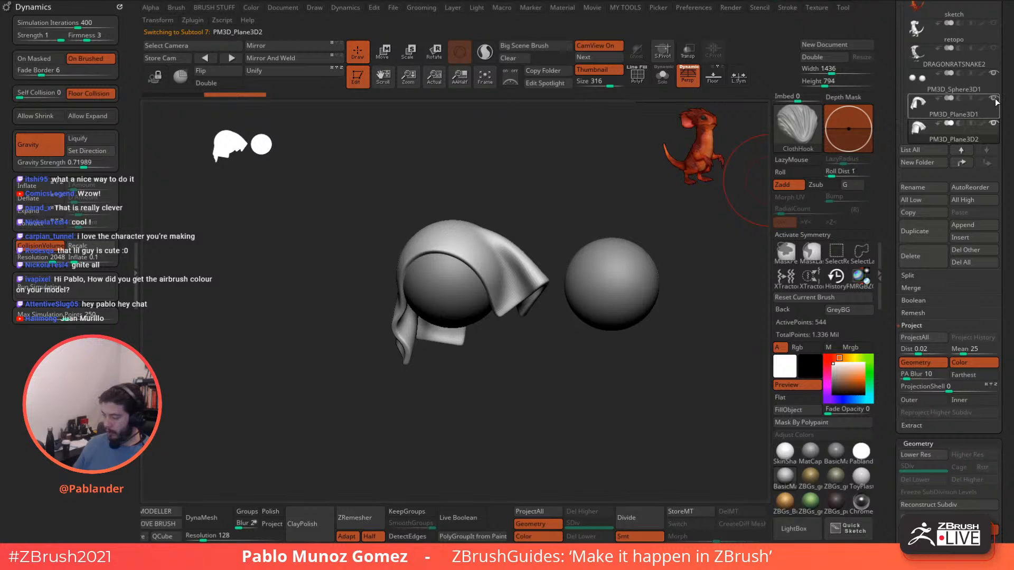
# Centre the gizmo on the duplicate cloth, rotate it about 162 degrees and position it beneath the eye sphere as a lower eyelid.
pyautogui.click(383, 52)
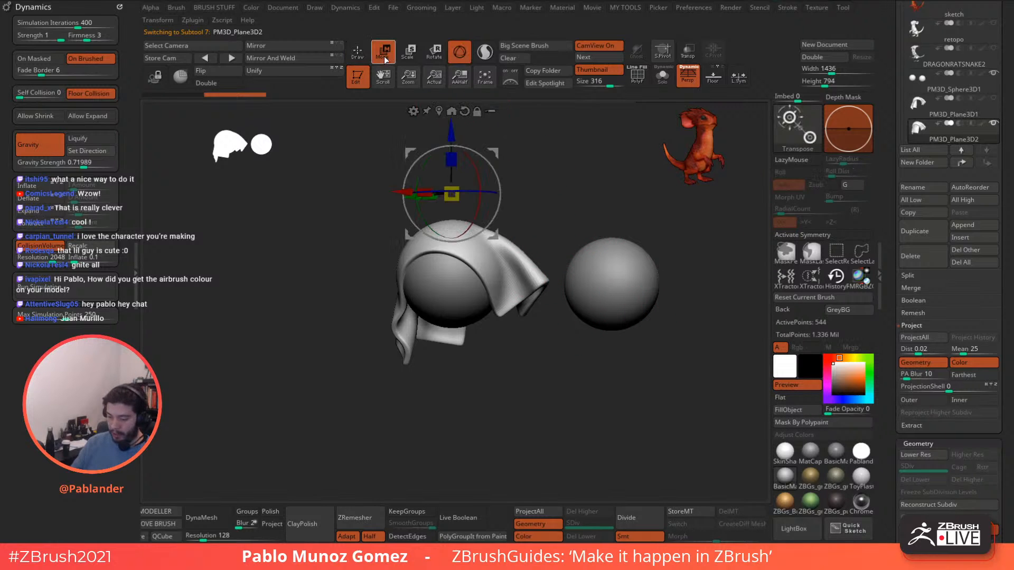
pyautogui.keyDown('shift'); pyautogui.moveTo(532, 160); pyautogui.dragTo(591, 160); pyautogui.keyUp('shift')
pyautogui.click(439, 111)
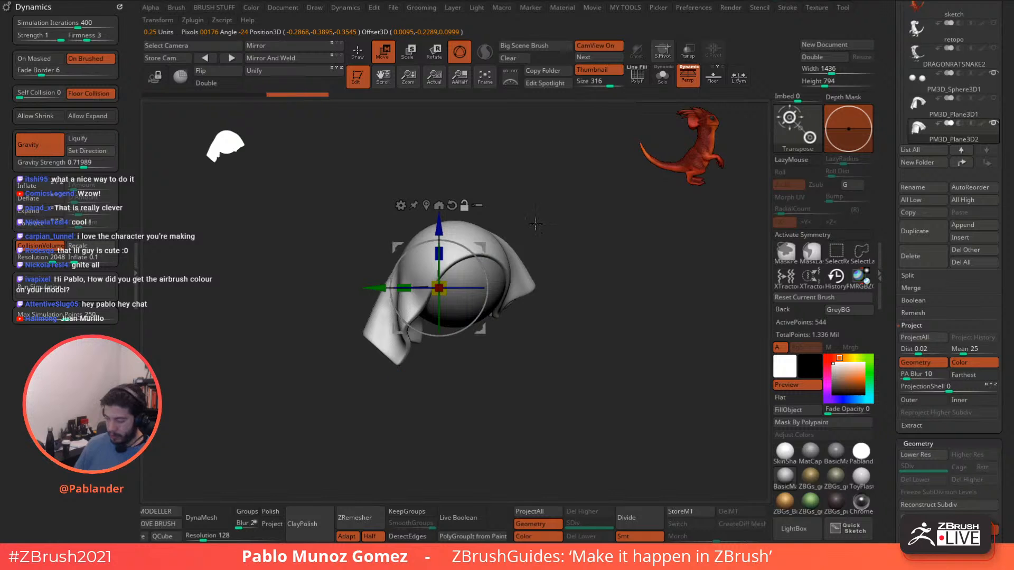
pyautogui.moveTo(480, 247); pyautogui.dragTo(351, 346)
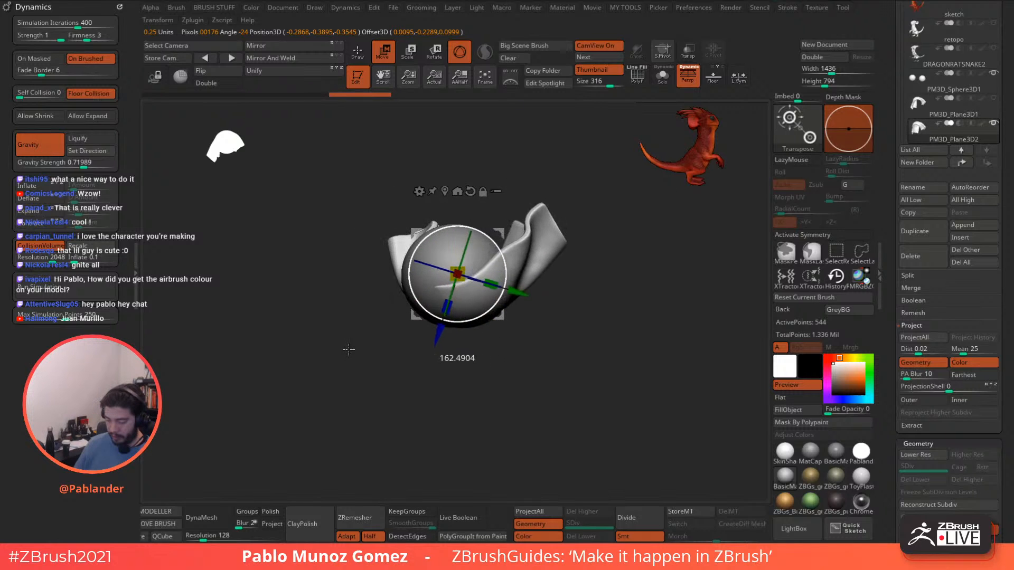
pyautogui.moveTo(501, 231); pyautogui.dragTo(489, 258)
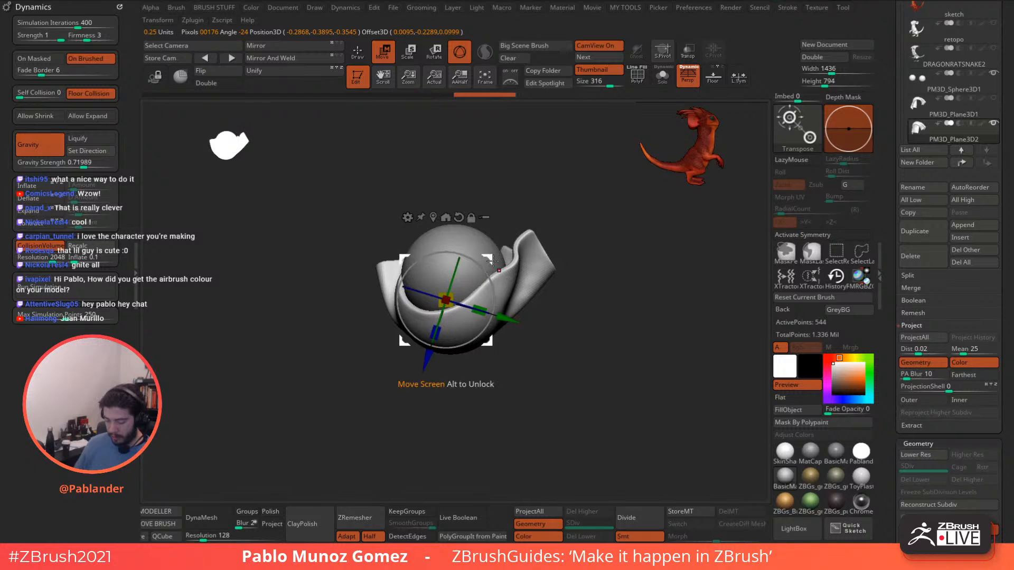
pyautogui.moveTo(528, 207); pyautogui.dragTo(522, 291)
pyautogui.moveTo(489, 258); pyautogui.dragTo(491, 260)
pyautogui.press('q')
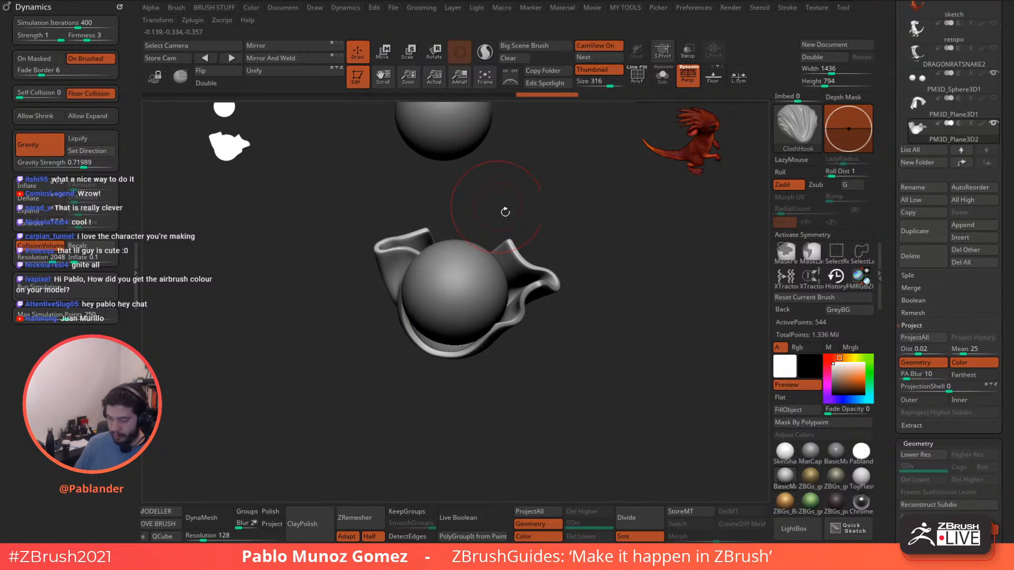
# Pull the duplicate cloth's edge outward from the eye sphere with ClothHook.
pyautogui.rightClick(404, 297)
pyautogui.moveTo(403, 296); pyautogui.dragTo(387, 298)
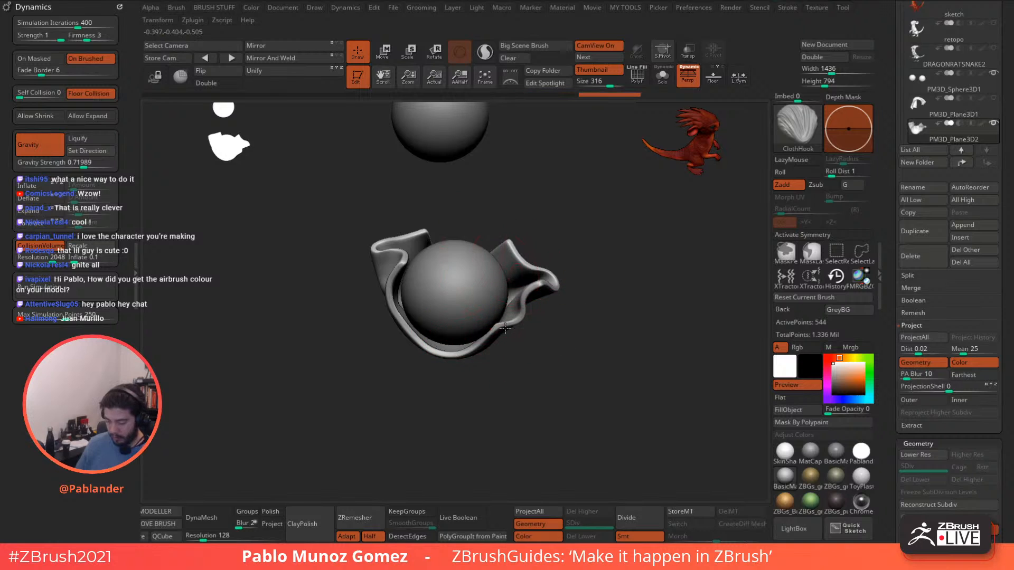
pyautogui.moveTo(543, 362); pyautogui.dragTo(621, 175)
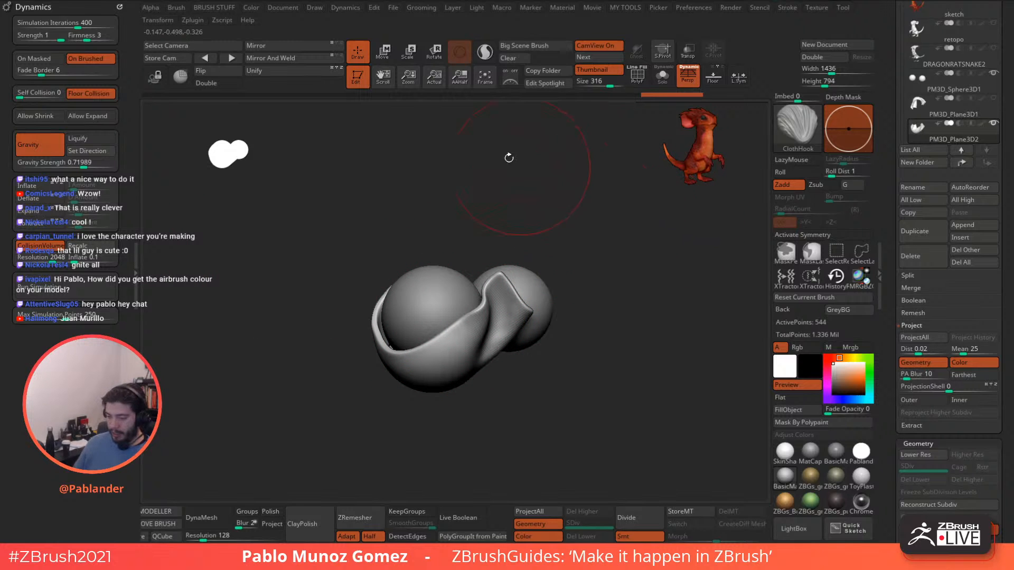
# Choose the TransposeCloth brush and move the lower eyelid cloth up against the eye sphere by about 0.058.
pyautogui.click(797, 127)
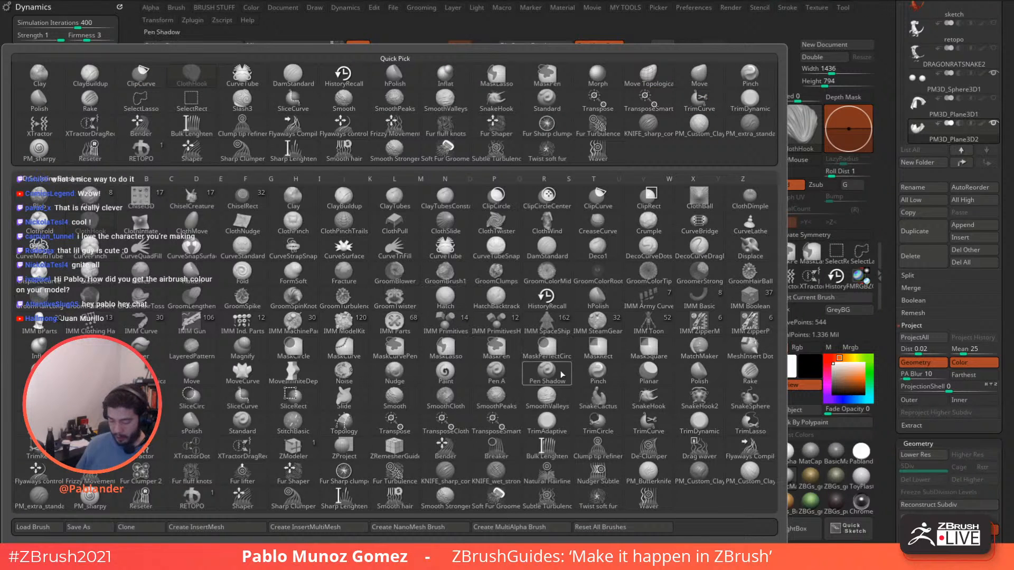
pyautogui.click(446, 422)
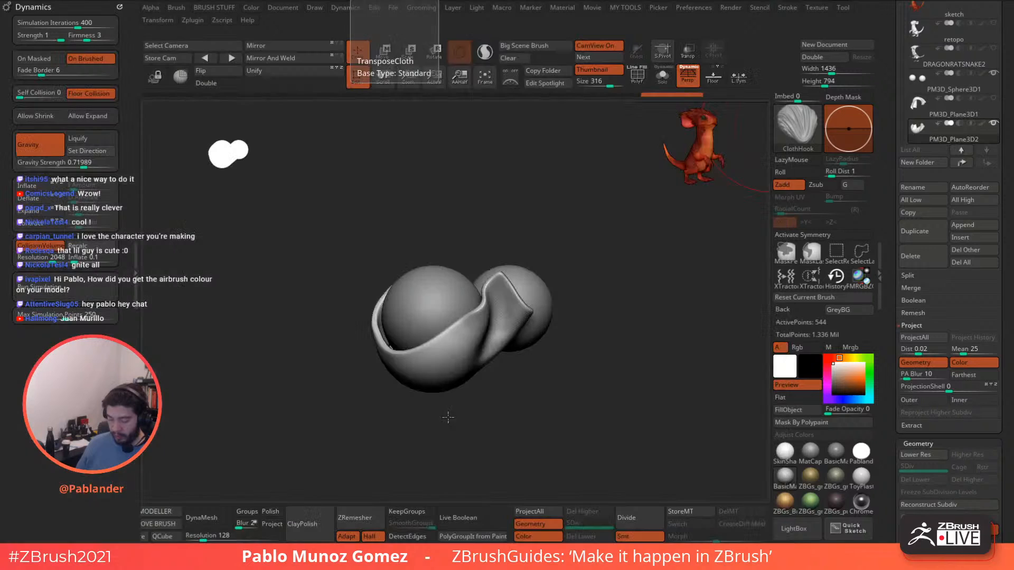
pyautogui.moveTo(412, 397); pyautogui.dragTo(417, 388)
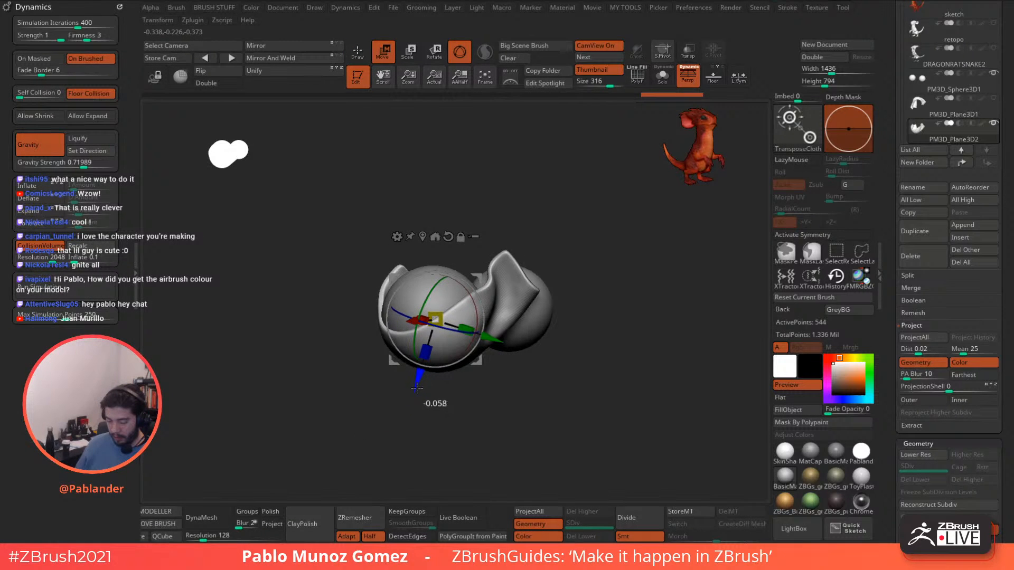
pyautogui.moveTo(475, 409); pyautogui.dragTo(430, 410)
pyautogui.moveTo(475, 364); pyautogui.dragTo(401, 329)
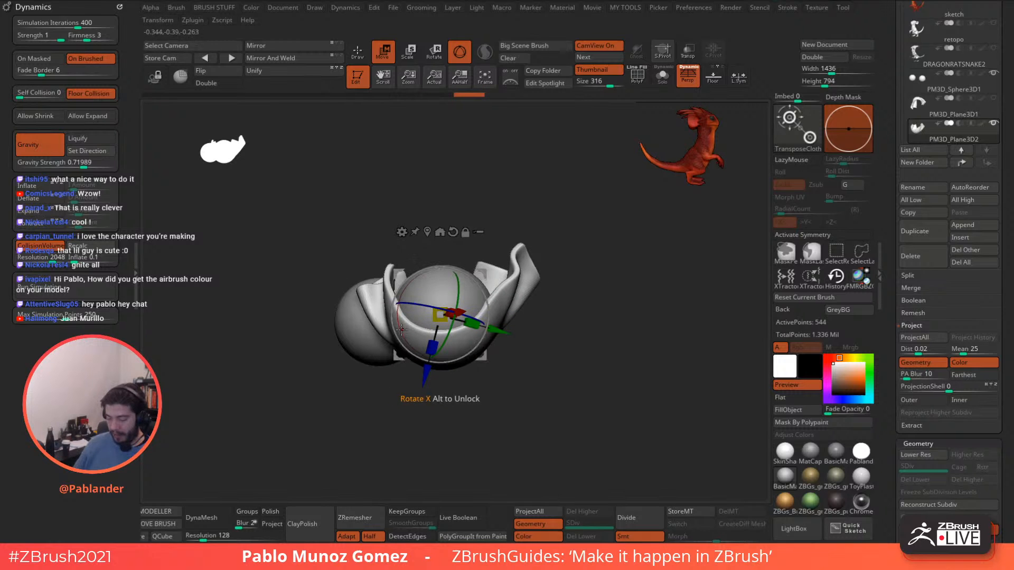
pyautogui.moveTo(995, 42)
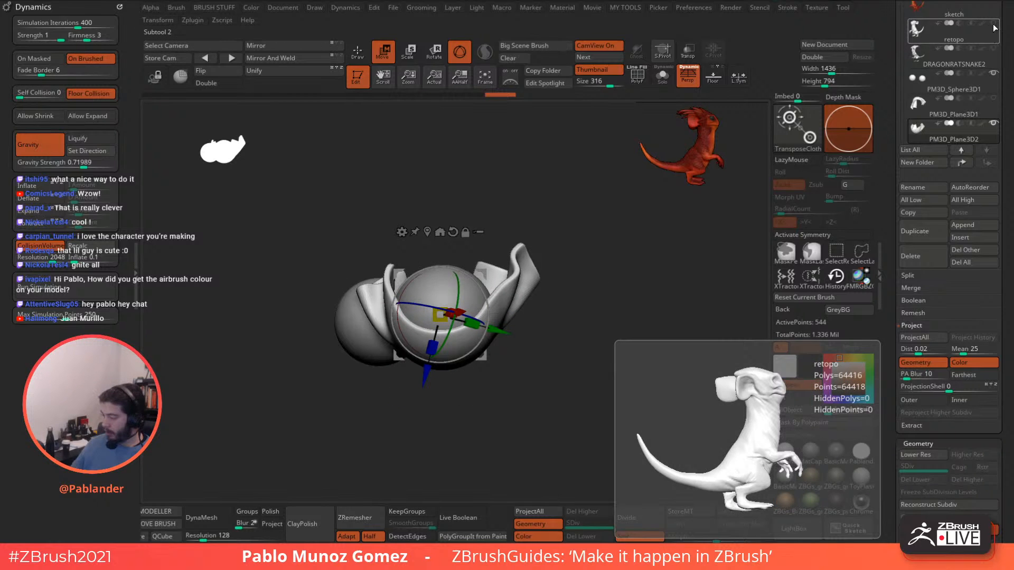
# Show the retopo head and rotate the lower eyelid strip around the eyeball until it follows the underside of the eye.
pyautogui.click(994, 24)
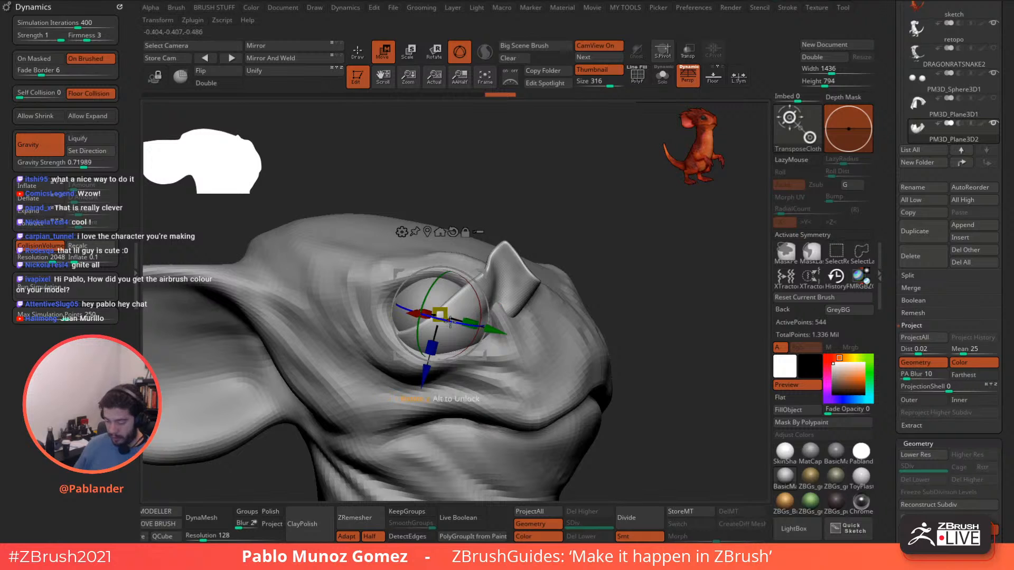
pyautogui.moveTo(450, 320); pyautogui.dragTo(497, 339)
pyautogui.moveTo(482, 273); pyautogui.dragTo(484, 270)
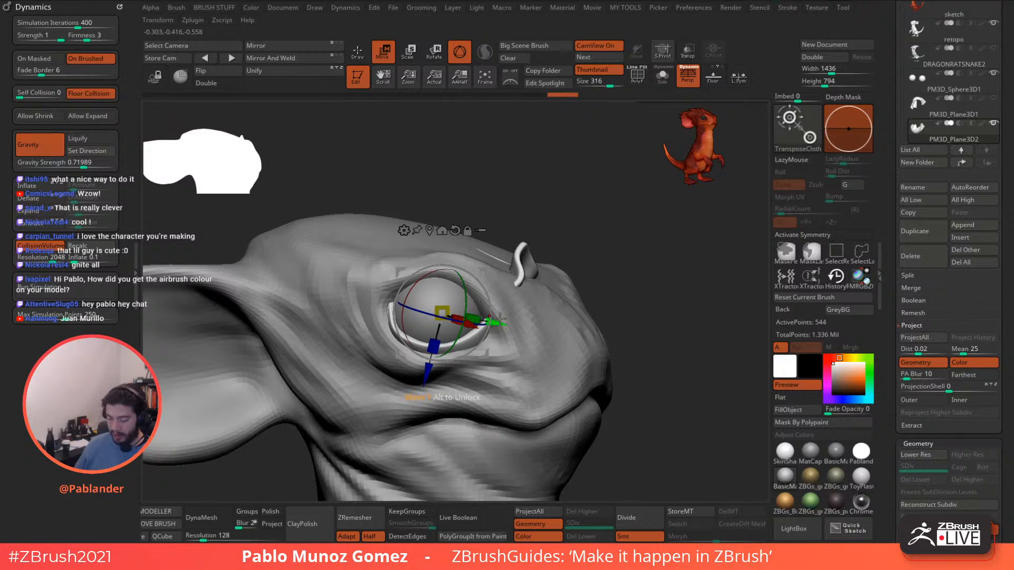
# Pull the front corner of the lower eyelid inward against the eyeball with the ClothHook brush.
pyautogui.click(358, 51)
pyautogui.keyDown('alt'); pyautogui.moveTo(495, 318); pyautogui.dragTo(520, 303, button='right'); pyautogui.keyUp('alt')
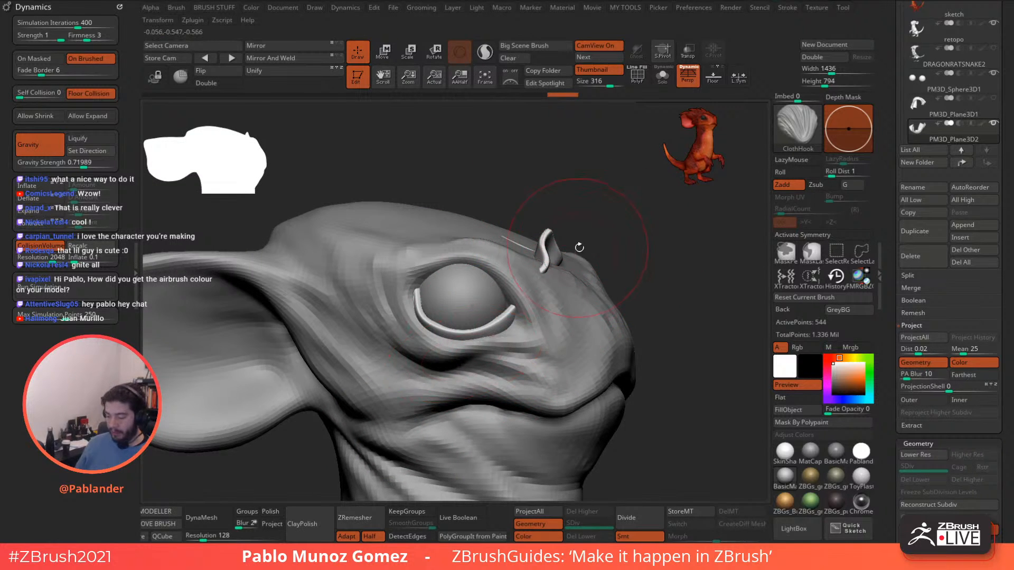
pyautogui.moveTo(579, 247)
pyautogui.mouseDown(button='right')
pyautogui.moveTo(510, 227)
pyautogui.moveTo(538, 272)
pyautogui.moveTo(475, 370)
pyautogui.mouseUp(button='right')
pyautogui.rightClick(475, 370)
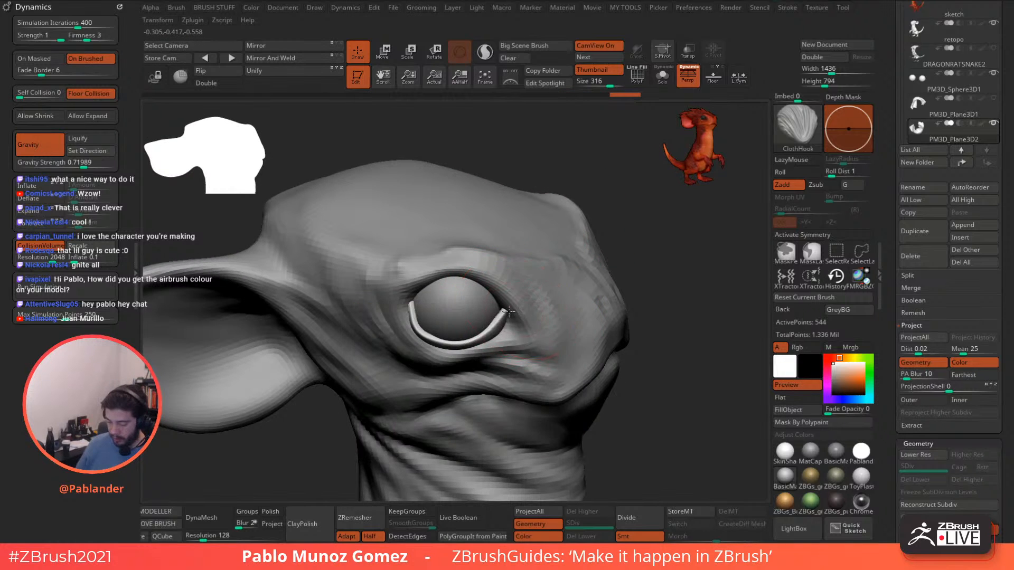
pyautogui.moveTo(502, 323); pyautogui.dragTo(499, 315)
pyautogui.moveTo(549, 335)
pyautogui.mouseDown(button='right')
pyautogui.moveTo(488, 311)
pyautogui.moveTo(515, 319)
pyautogui.mouseUp(button='right')
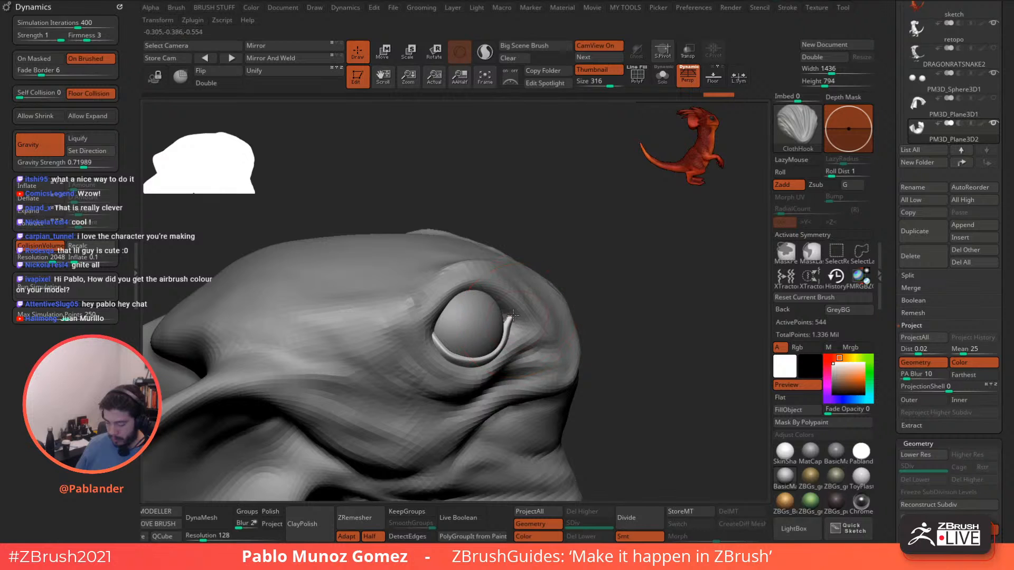
pyautogui.moveTo(513, 315); pyautogui.dragTo(507, 318)
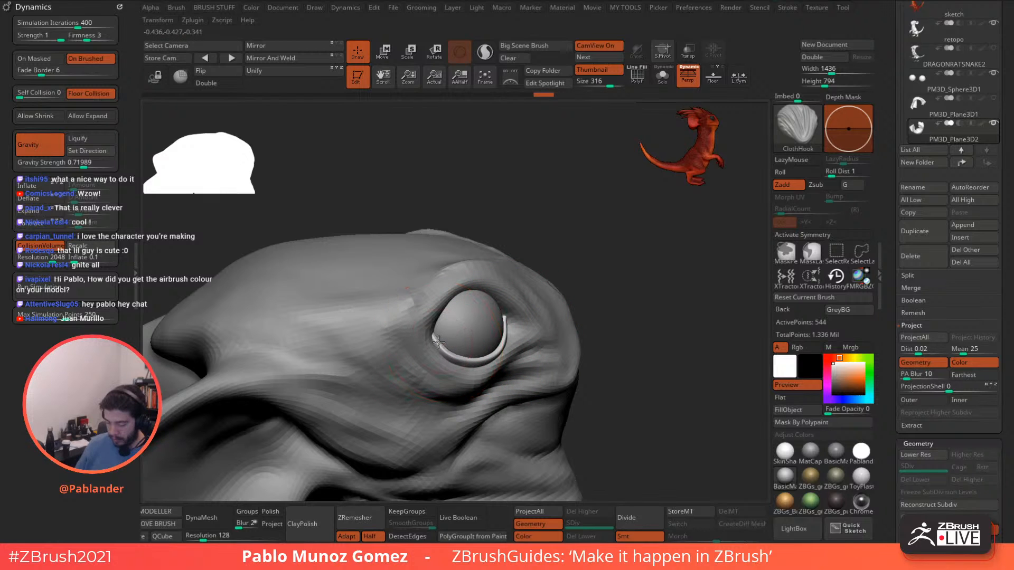
# Tuck the rear corner of the lower eyelid into the socket and fit its rim around the eyeball from several angles.
pyautogui.moveTo(436, 343); pyautogui.dragTo(453, 360, button='right')
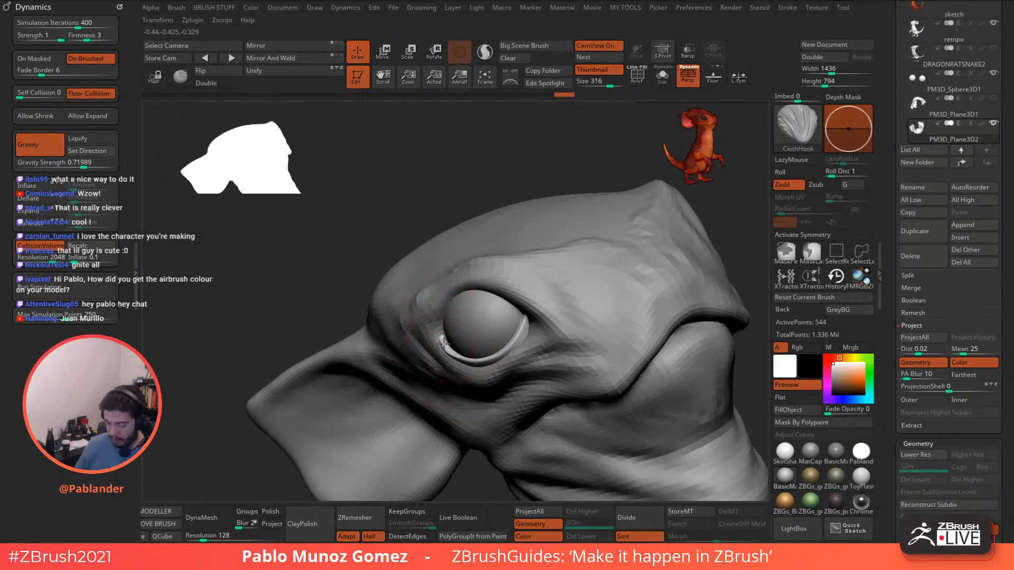
pyautogui.moveTo(451, 332); pyautogui.dragTo(452, 329)
pyautogui.moveTo(452, 338); pyautogui.dragTo(480, 401, button='right')
pyautogui.rightClick(481, 403)
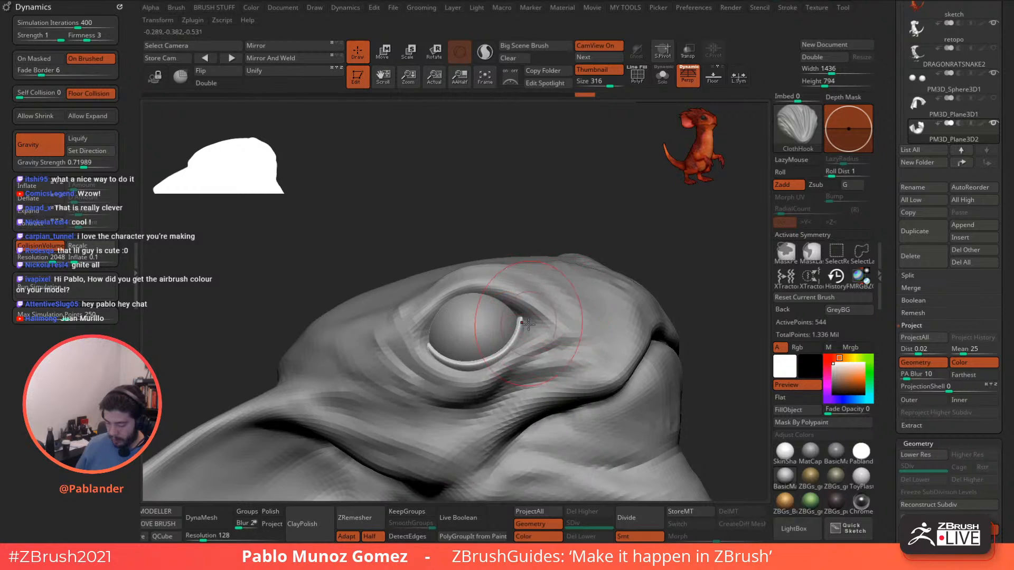
pyautogui.moveTo(546, 330); pyautogui.dragTo(530, 324, button='right')
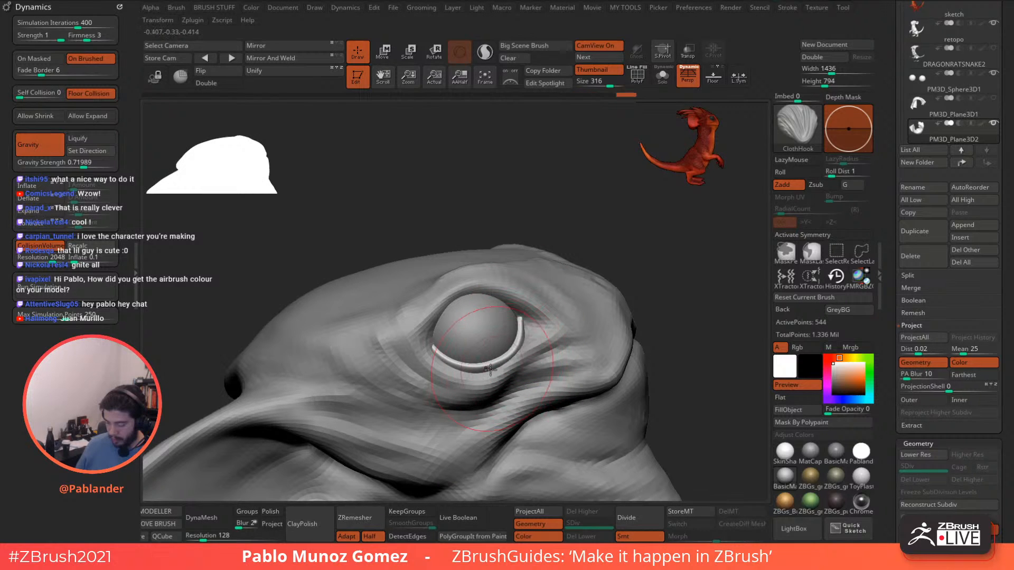
pyautogui.moveTo(520, 355)
pyautogui.mouseDown(button='right')
pyautogui.moveTo(546, 363)
pyautogui.moveTo(524, 318)
pyautogui.mouseUp(button='right')
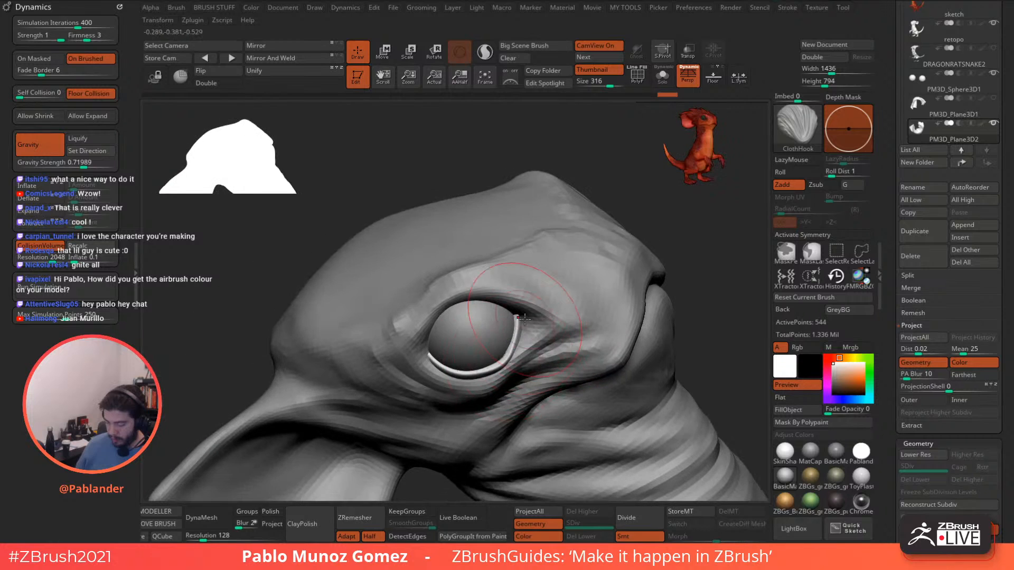
pyautogui.moveTo(513, 354); pyautogui.dragTo(521, 358, button='right')
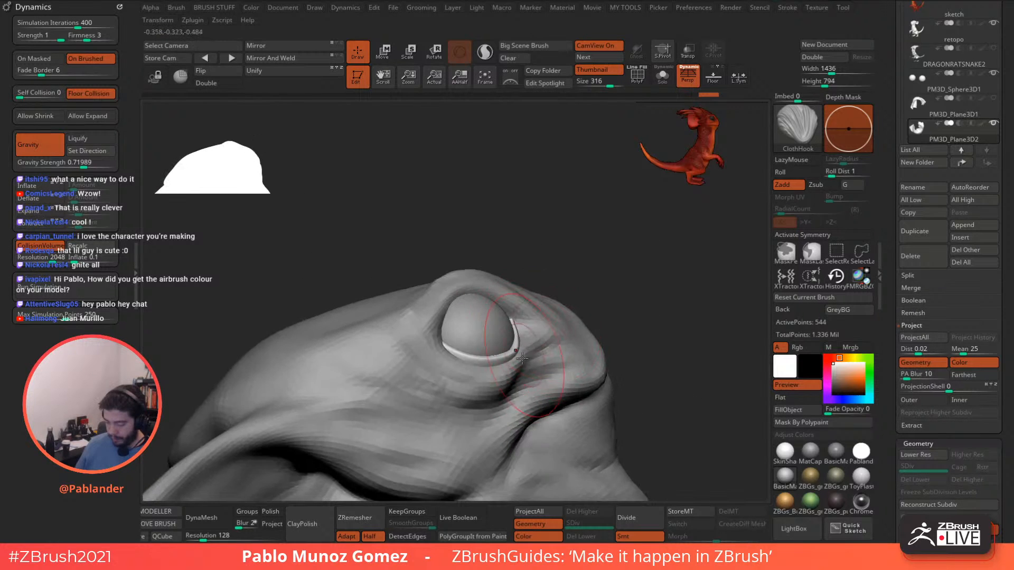
# Inspect the lower eyelid in isolation, restore the full model and refine the lid's front corner against the eye.
pyautogui.click(661, 78)
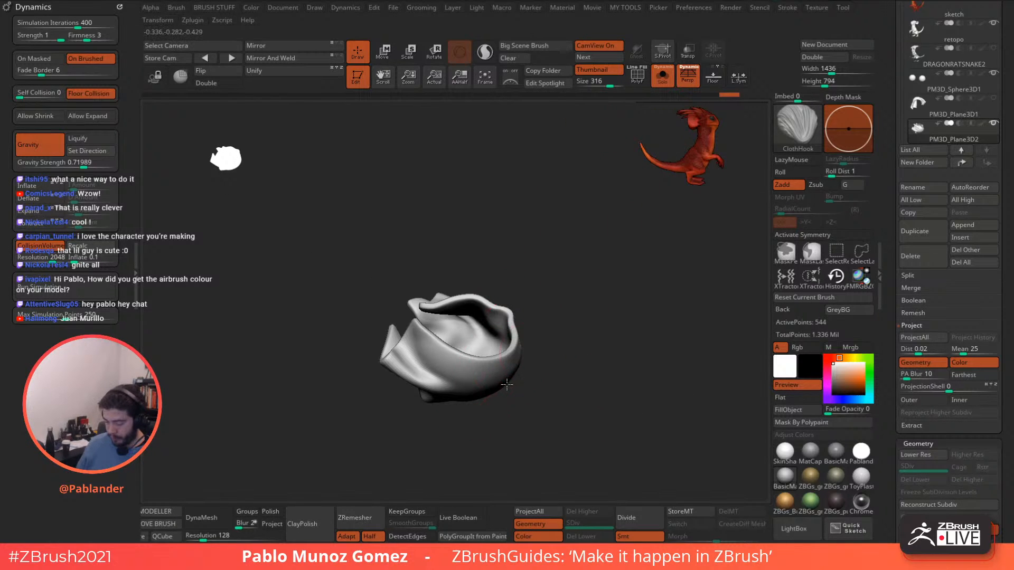
pyautogui.click(662, 78)
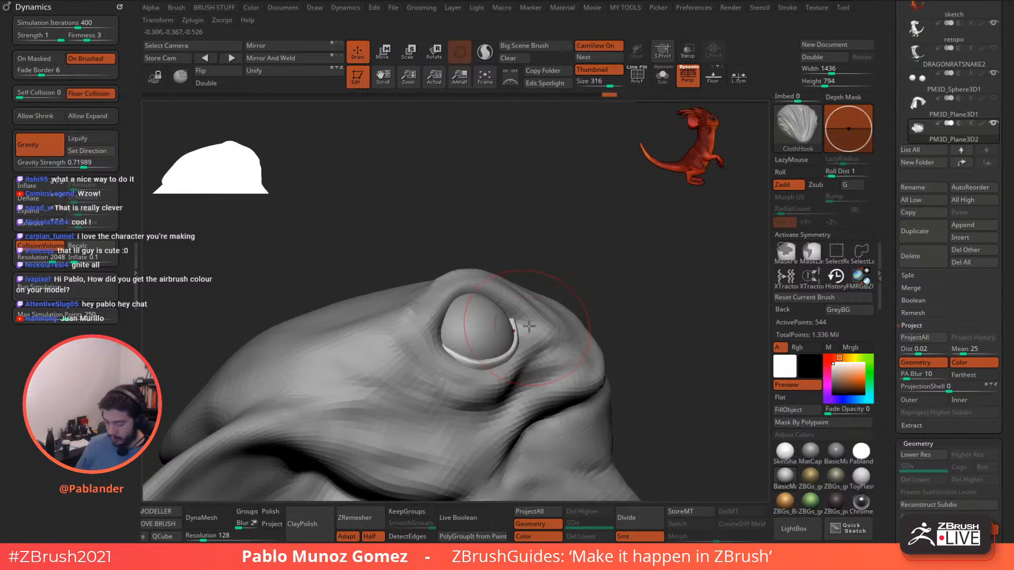
pyautogui.moveTo(529, 326); pyautogui.dragTo(520, 328, button='right')
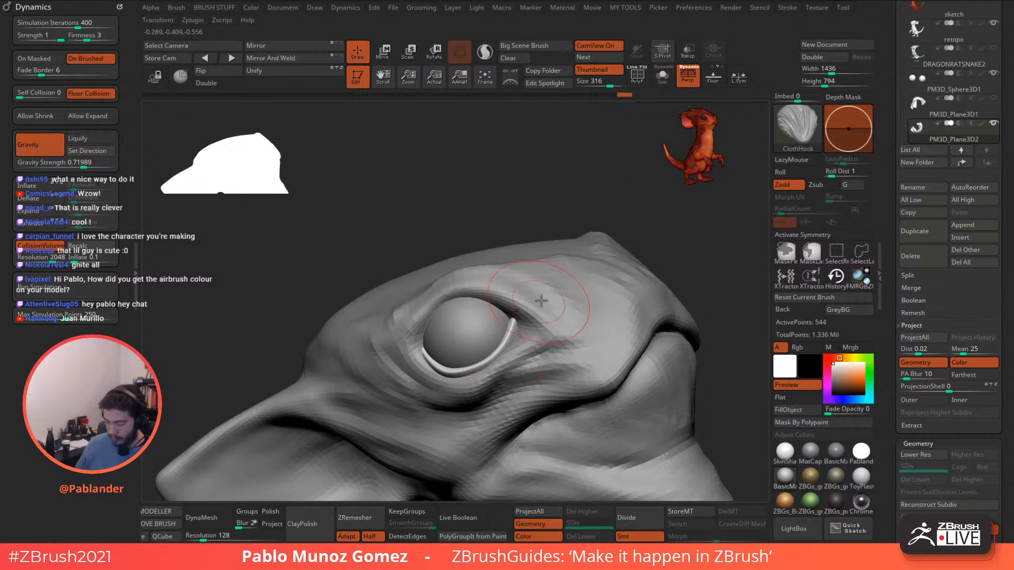
pyautogui.moveTo(509, 215)
pyautogui.mouseDown(button='right')
pyautogui.moveTo(533, 254)
pyautogui.moveTo(502, 316)
pyautogui.moveTo(521, 349)
pyautogui.moveTo(443, 266)
pyautogui.mouseUp(button='right')
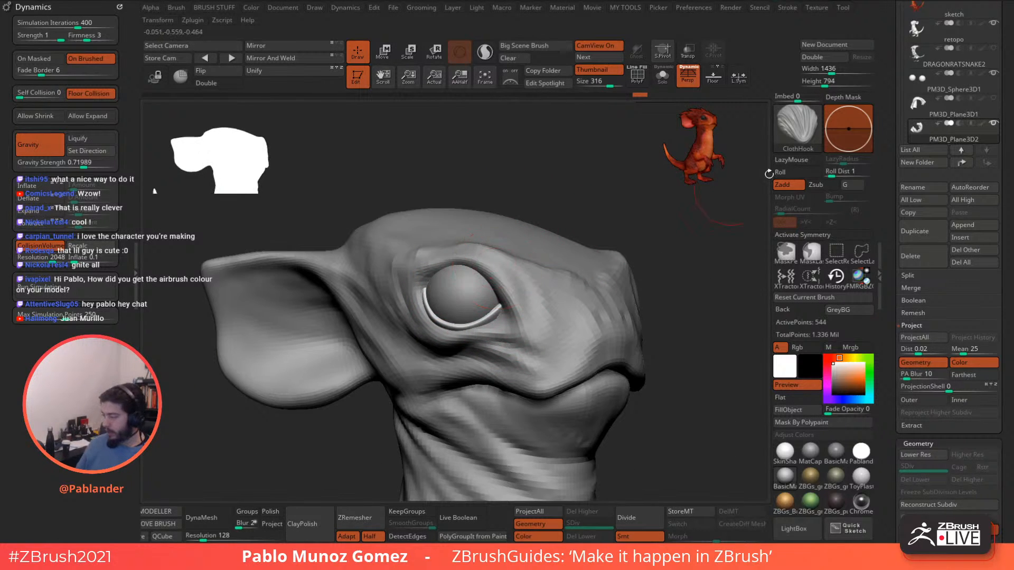
# Select the upper eyelid and use the Move brush to fit its edge and front corner over the eyeball and lower lid.
pyautogui.click(954, 108)
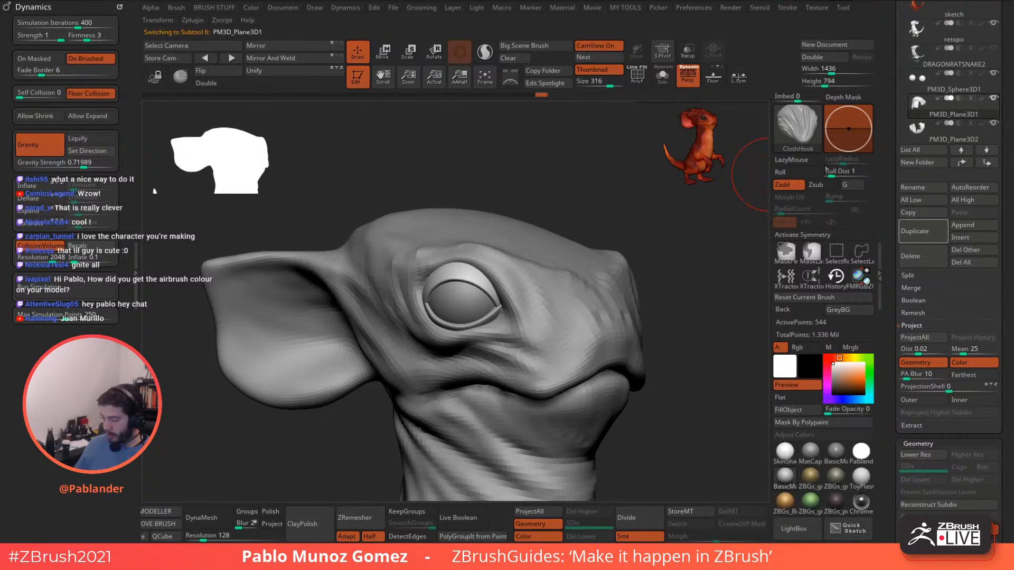
pyautogui.keyDown('ctrl'); pyautogui.moveTo(499, 290); pyautogui.dragTo(497, 305, button='right'); pyautogui.keyUp('ctrl')
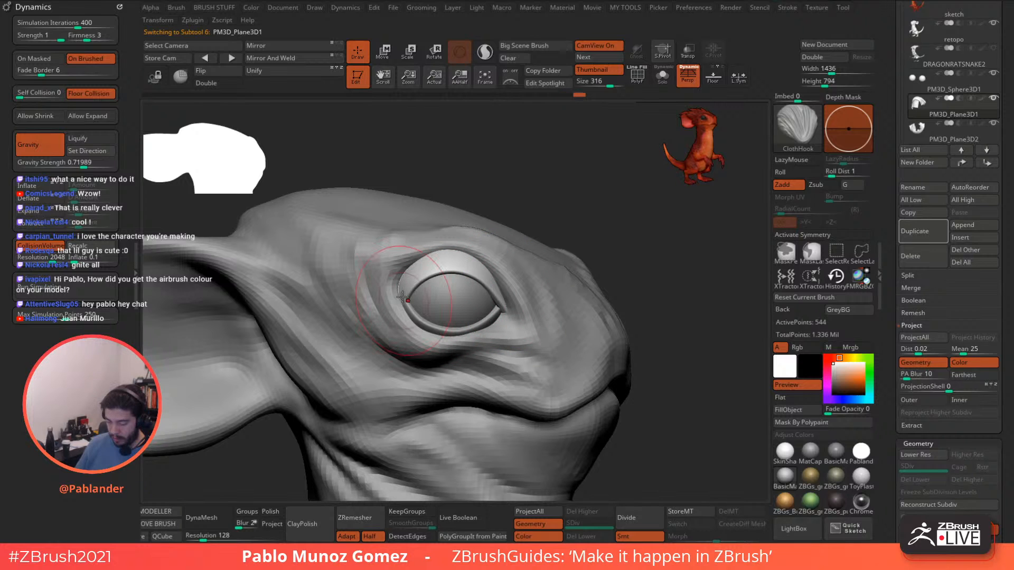
pyautogui.moveTo(450, 296); pyautogui.dragTo(451, 299, button='right')
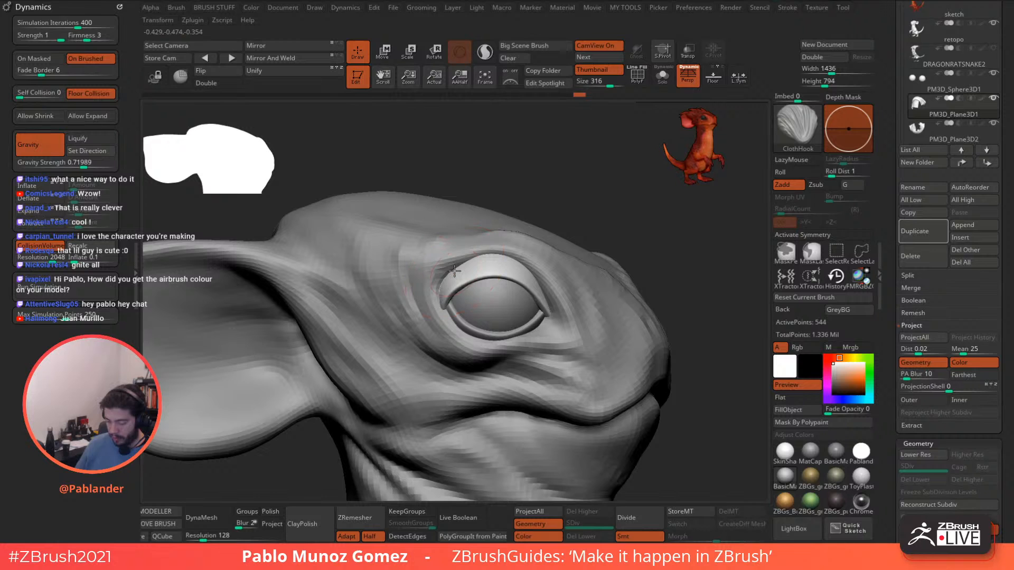
pyautogui.press('b')
pyautogui.press('m')
pyautogui.press('v')
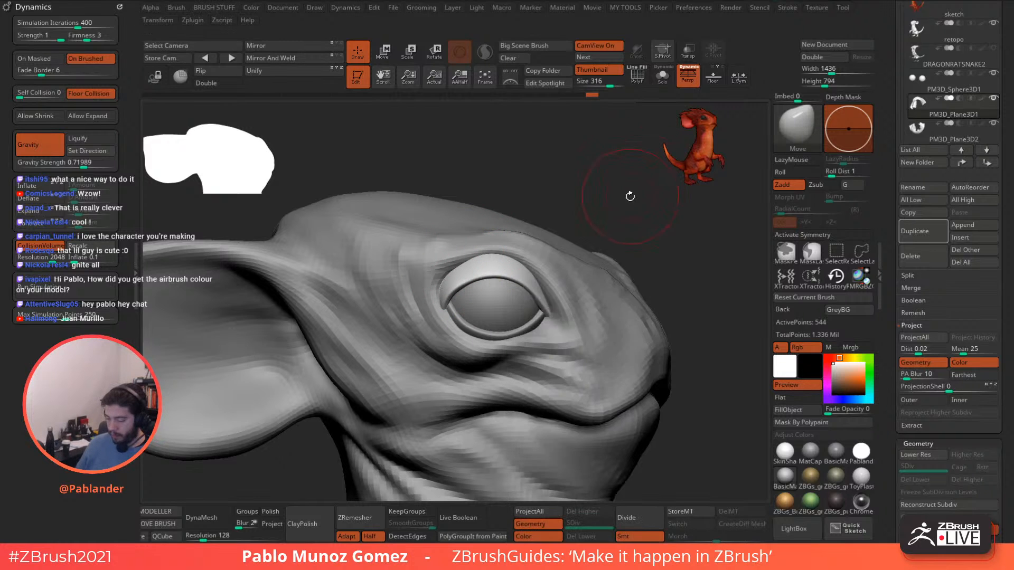
pyautogui.moveTo(563, 236)
pyautogui.mouseDown(button='right')
pyautogui.moveTo(473, 255)
pyautogui.moveTo(502, 254)
pyautogui.mouseUp(button='right')
pyautogui.moveTo(575, 216); pyautogui.dragTo(563, 282, button='right')
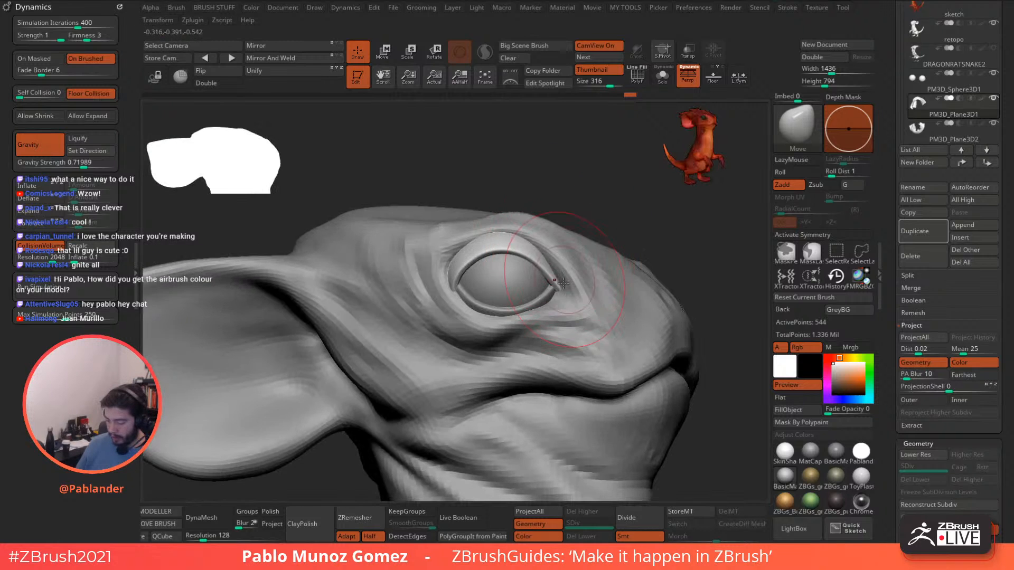
pyautogui.moveTo(532, 263); pyautogui.dragTo(535, 253)
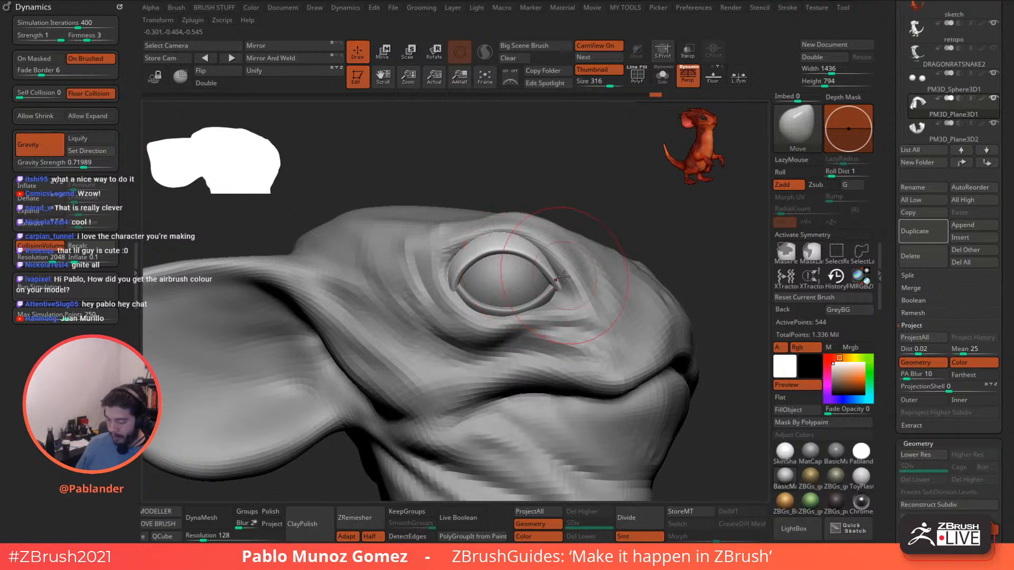
pyautogui.moveTo(566, 268); pyautogui.dragTo(510, 292, button='right')
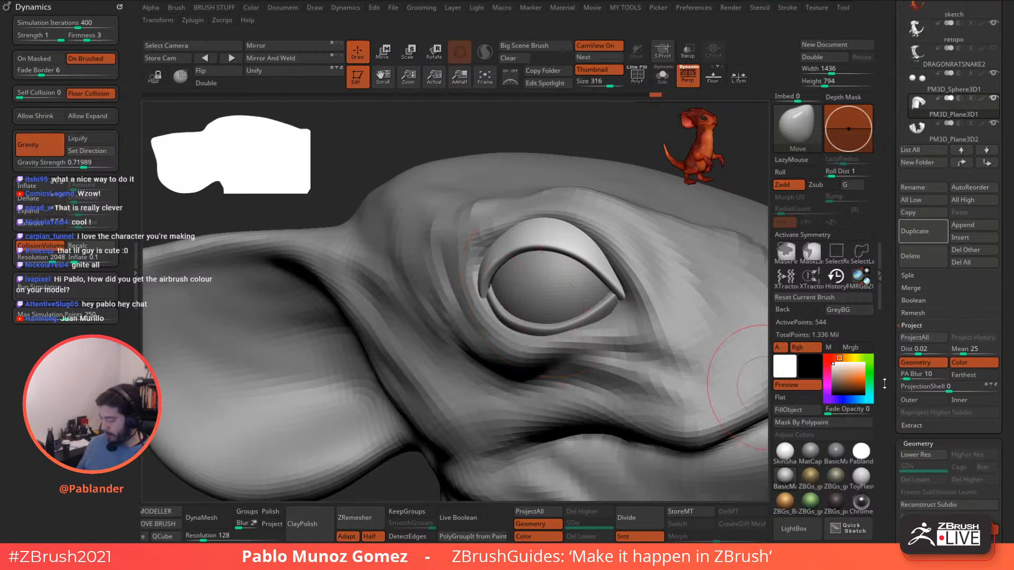
# Set the upper eyelid's Dynamic Subdiv Thickness to 0.00998.
pyautogui.moveTo(1004, 470); pyautogui.dragTo(1004, 229)
pyautogui.click(932, 376)
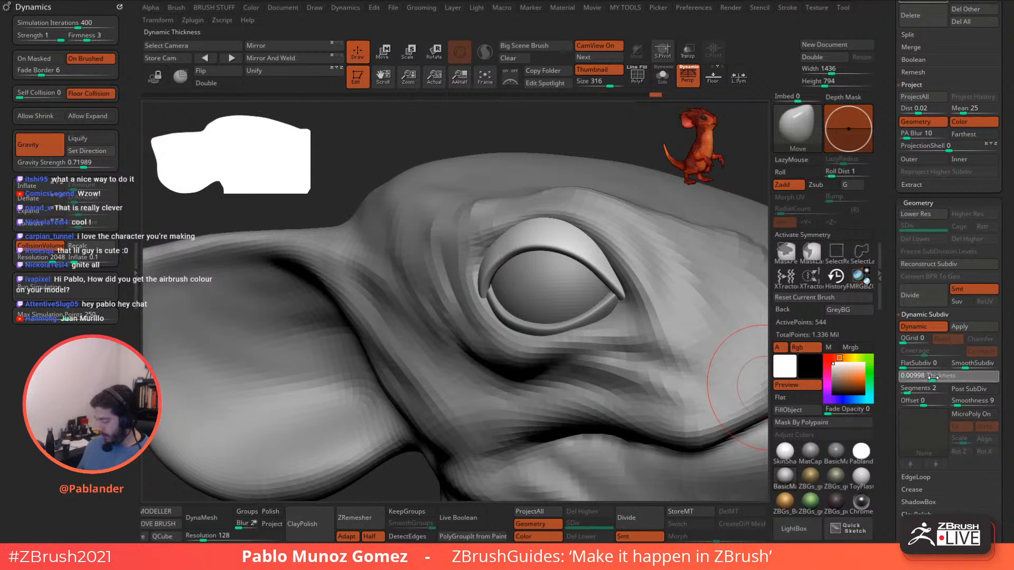
pyautogui.write('0.0086')
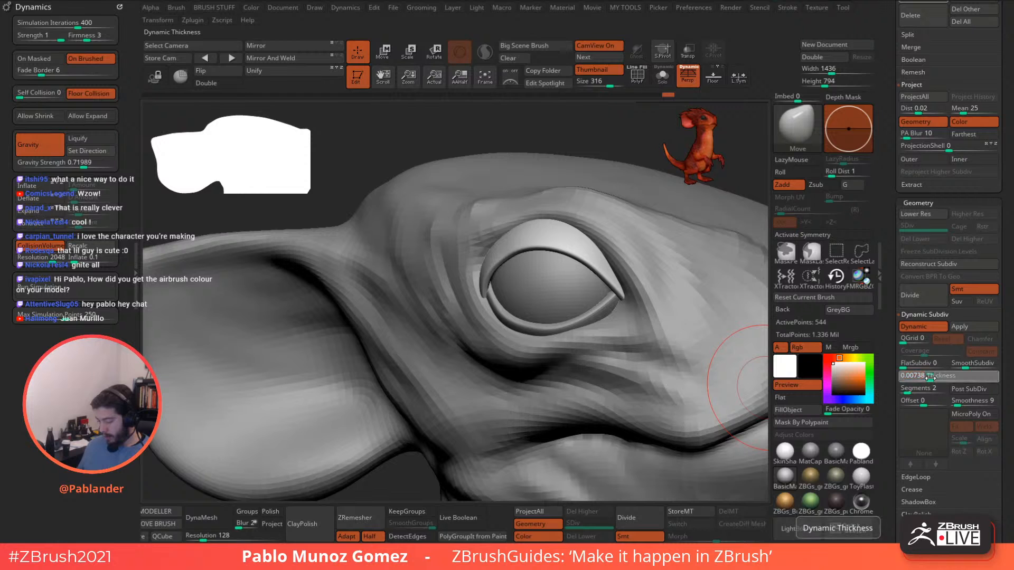
pyautogui.press('Return')
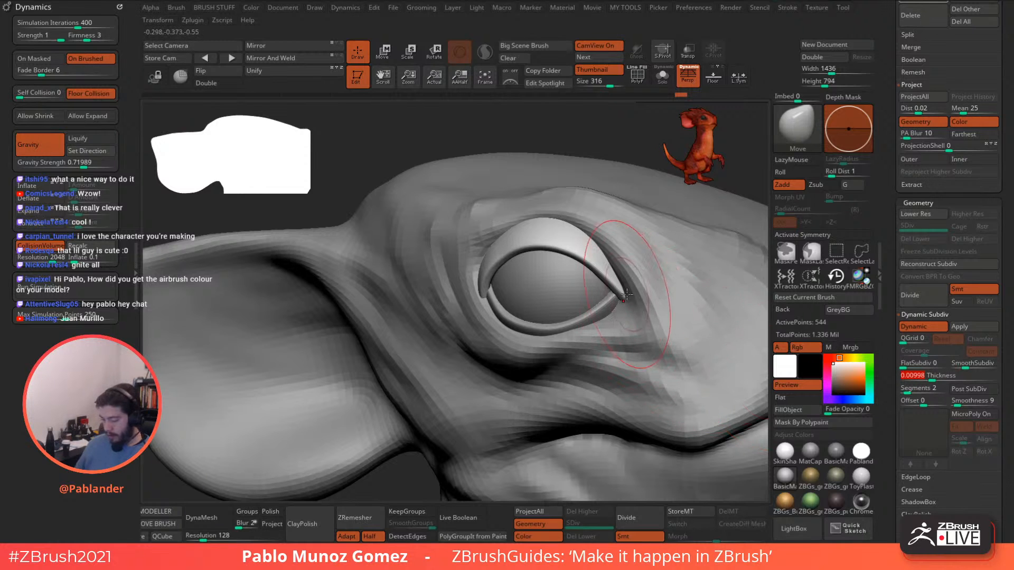
# Refine the rear corner of the upper eyelid and check the eye against the whole head.
pyautogui.moveTo(514, 289)
pyautogui.mouseDown(button='right')
pyautogui.moveTo(488, 285)
pyautogui.moveTo(528, 287)
pyautogui.moveTo(495, 278)
pyautogui.moveTo(486, 294)
pyautogui.moveTo(528, 272)
pyautogui.moveTo(477, 286)
pyautogui.mouseUp(button='right')
pyautogui.keyDown('shift'); pyautogui.moveTo(475, 290); pyautogui.dragTo(474, 294); pyautogui.keyUp('shift')
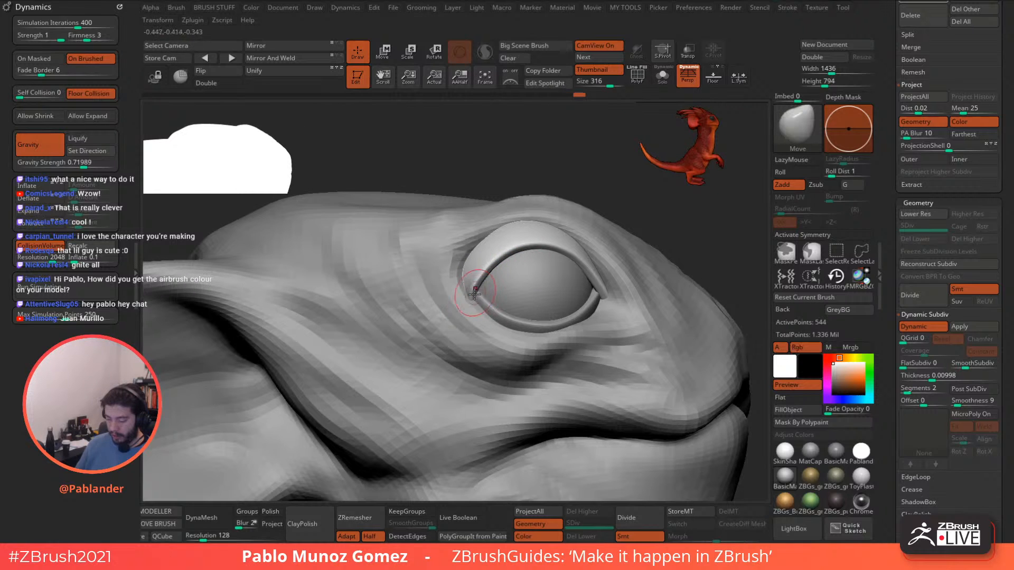
pyautogui.keyDown('ctrl'); pyautogui.moveTo(552, 211); pyautogui.dragTo(664, 370, button='right'); pyautogui.keyUp('ctrl')
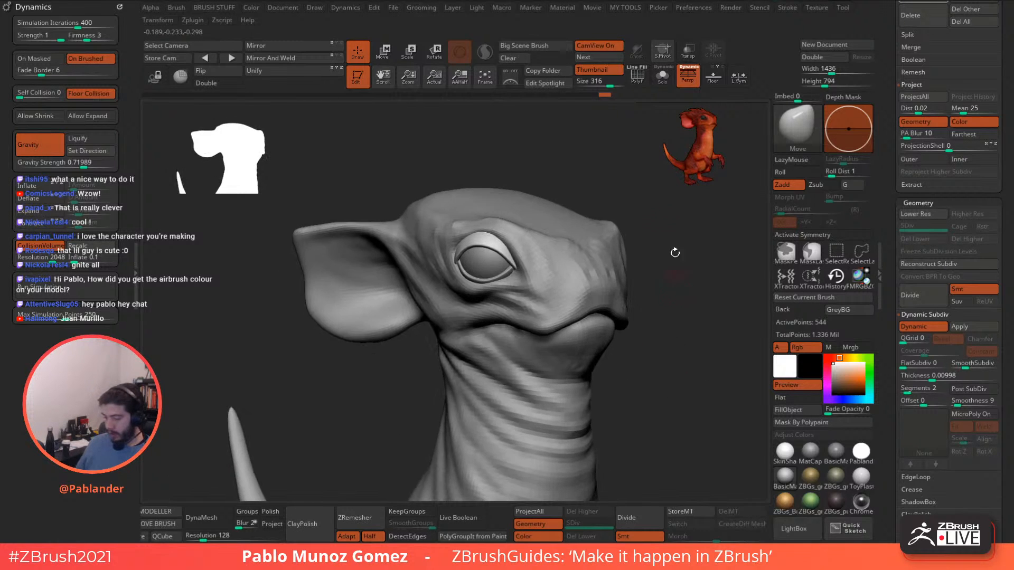
pyautogui.click(663, 80)
pyautogui.click(663, 80)
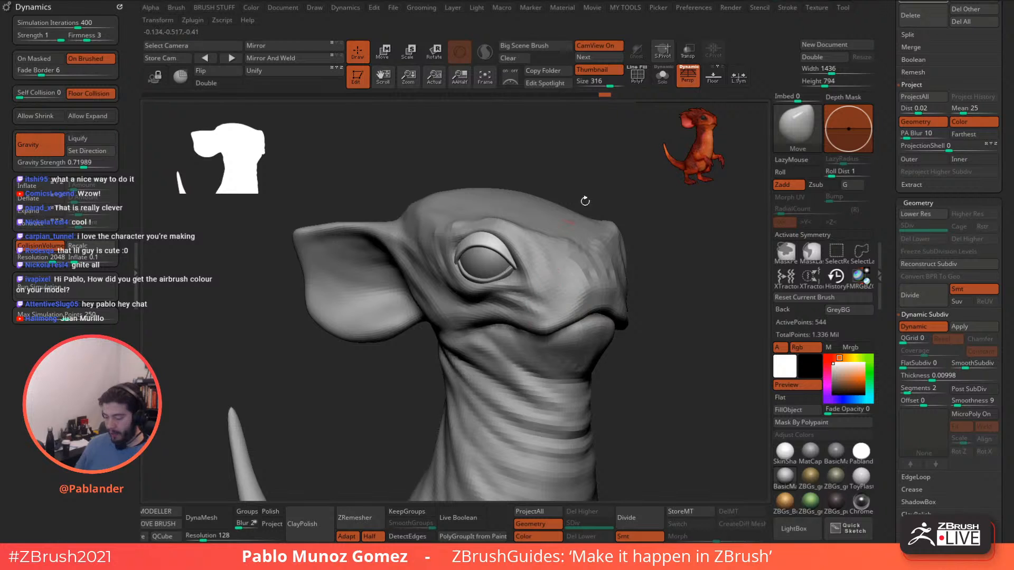
# Apply Mirror And Weld to the upper eyelid and to the lower eyelid so both eyes have lids.
pyautogui.keyDown('alt'); pyautogui.moveTo(625, 208); pyautogui.dragTo(596, 217); pyautogui.keyUp('alt')
pyautogui.moveTo(885, 113); pyautogui.dragTo(886, 185)
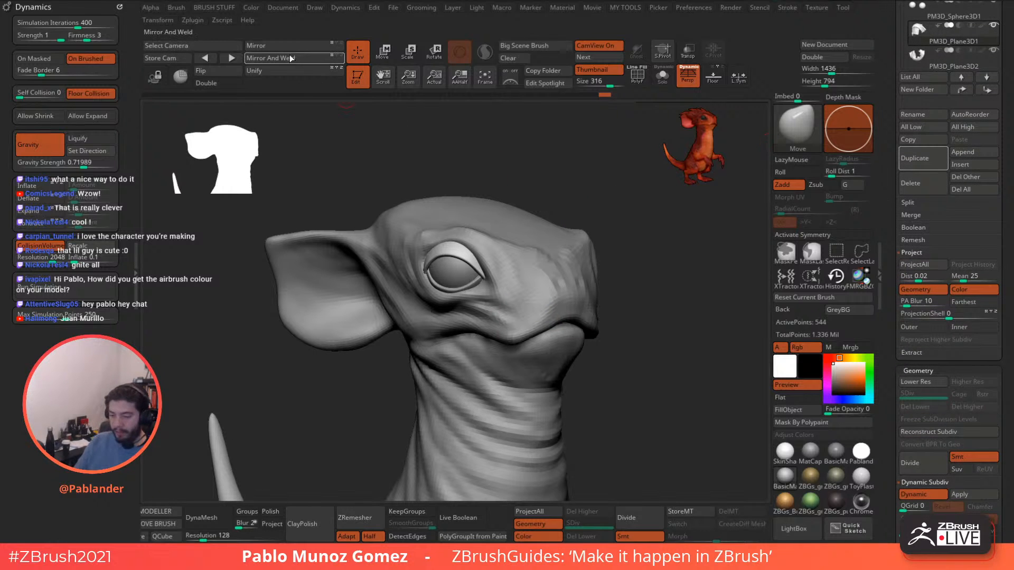
pyautogui.click(958, 62)
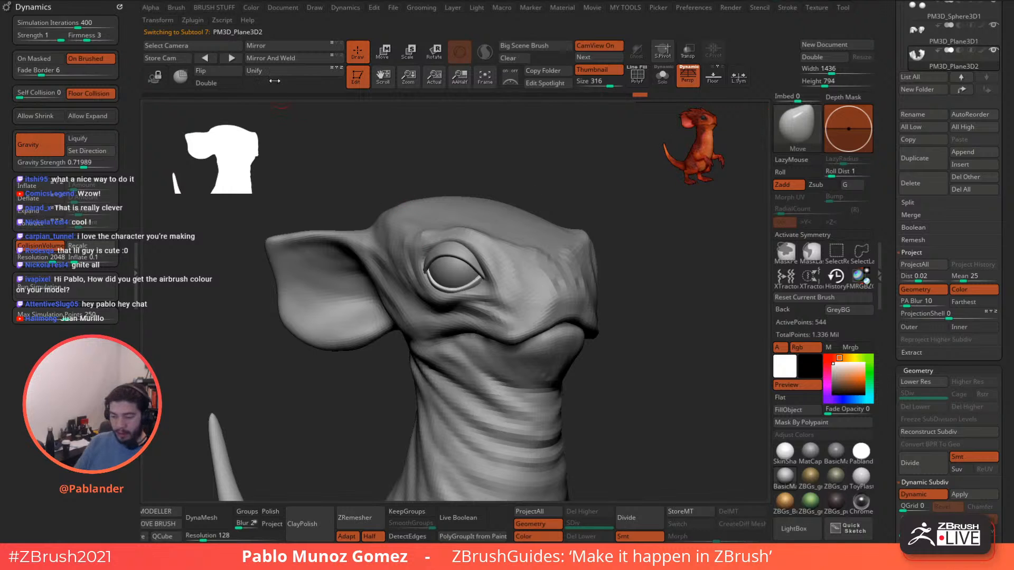
pyautogui.click(283, 61)
# Select the retopo head and reshape the brow and socket above the eyes with a Move brush and X symmetry.
pyautogui.moveTo(672, 252); pyautogui.dragTo(630, 272)
pyautogui.moveTo(630, 272)
pyautogui.keyDown('alt'); pyautogui.mouseDown(button='right')
pyautogui.moveTo(532, 288)
pyautogui.moveTo(634, 285)
pyautogui.moveTo(636, 274)
pyautogui.moveTo(615, 266)
pyautogui.mouseUp(button='right'); pyautogui.keyUp('alt')
pyautogui.keyDown('alt'); pyautogui.click(634, 286); pyautogui.keyUp('alt')
pyautogui.press('b')
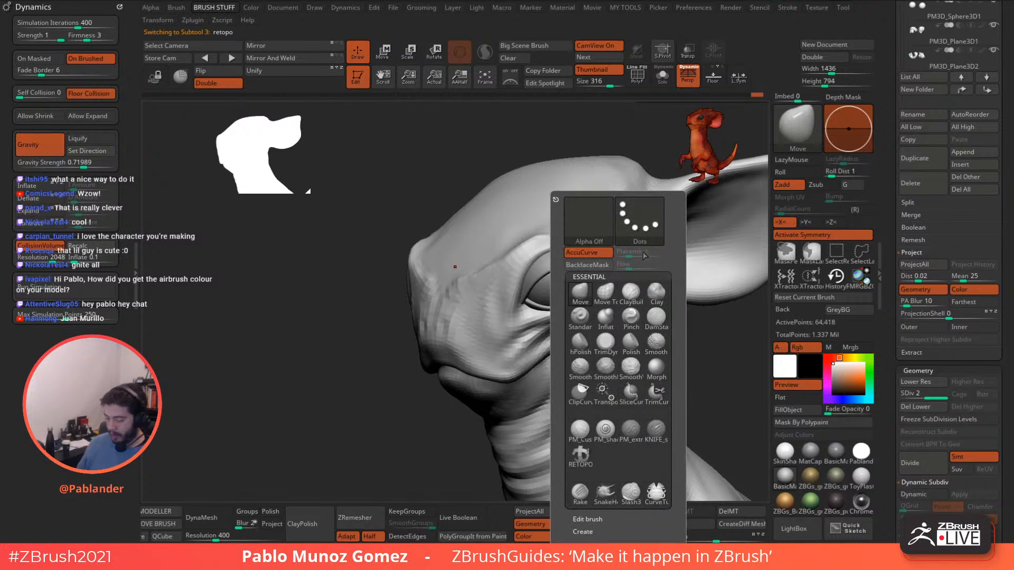
pyautogui.click(605, 295)
pyautogui.moveTo(542, 243); pyautogui.dragTo(549, 245, button='right')
pyautogui.moveTo(549, 245); pyautogui.dragTo(570, 240)
pyautogui.moveTo(569, 242); pyautogui.dragTo(565, 241, button='right')
pyautogui.moveTo(565, 241); pyautogui.dragTo(574, 243)
pyautogui.moveTo(575, 245)
pyautogui.mouseDown()
pyautogui.moveTo(553, 249)
pyautogui.moveTo(592, 255)
pyautogui.moveTo(583, 258)
pyautogui.mouseUp()
pyautogui.moveTo(591, 258); pyautogui.dragTo(603, 259, button='right')
pyautogui.moveTo(592, 257); pyautogui.dragTo(587, 254)
pyautogui.moveTo(597, 253)
pyautogui.mouseDown(button='right')
pyautogui.moveTo(581, 245)
pyautogui.moveTo(599, 233)
pyautogui.mouseUp(button='right')
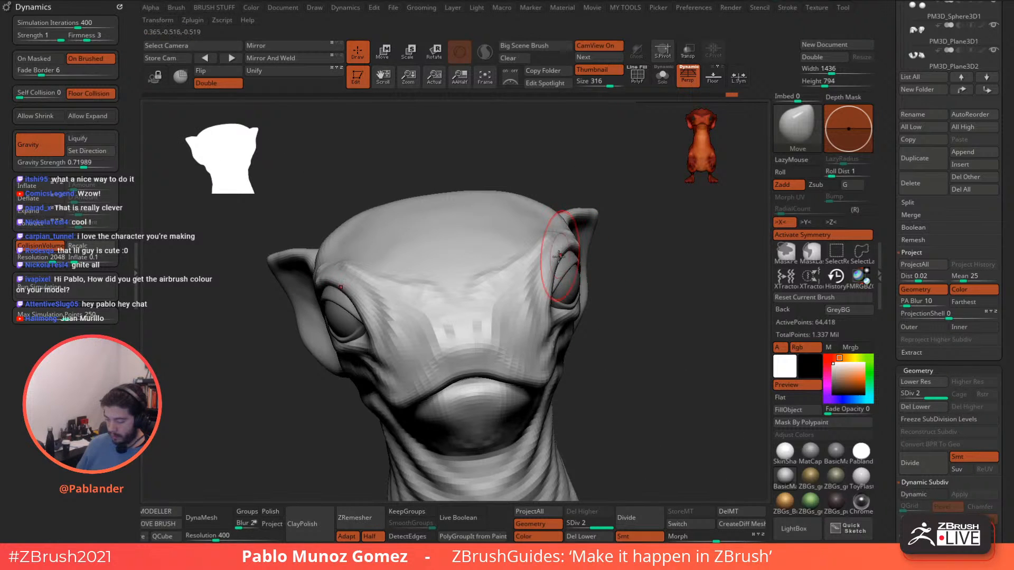
# Reshape the cheeks below the eyes and the corners of the upper lip symmetrically with the Move brush.
pyautogui.moveTo(548, 291); pyautogui.dragTo(552, 294)
pyautogui.moveTo(575, 302); pyautogui.dragTo(541, 315, button='right')
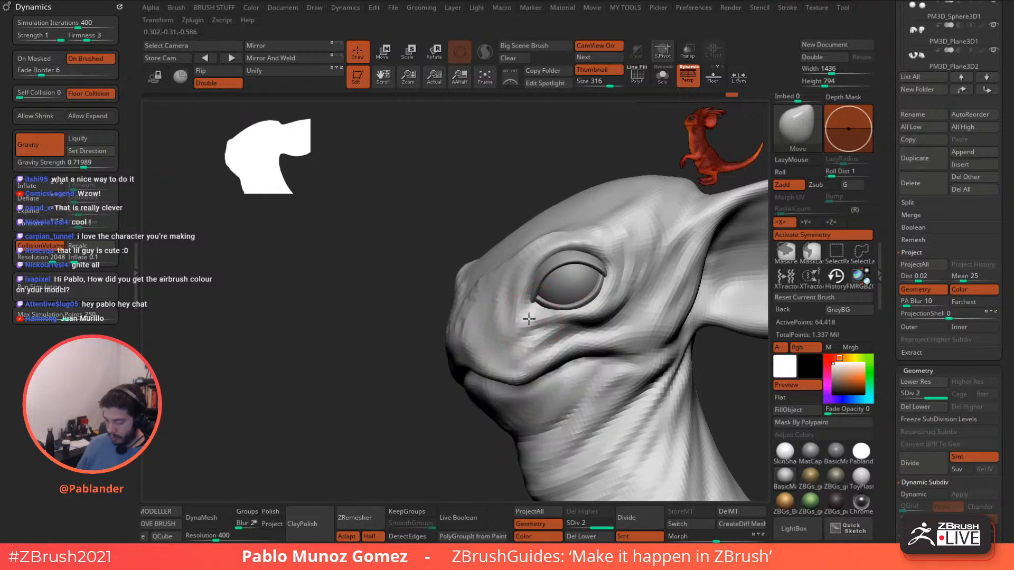
pyautogui.moveTo(529, 318); pyautogui.dragTo(527, 320)
pyautogui.moveTo(523, 320); pyautogui.dragTo(538, 323, button='right')
pyautogui.moveTo(532, 322); pyautogui.dragTo(535, 325)
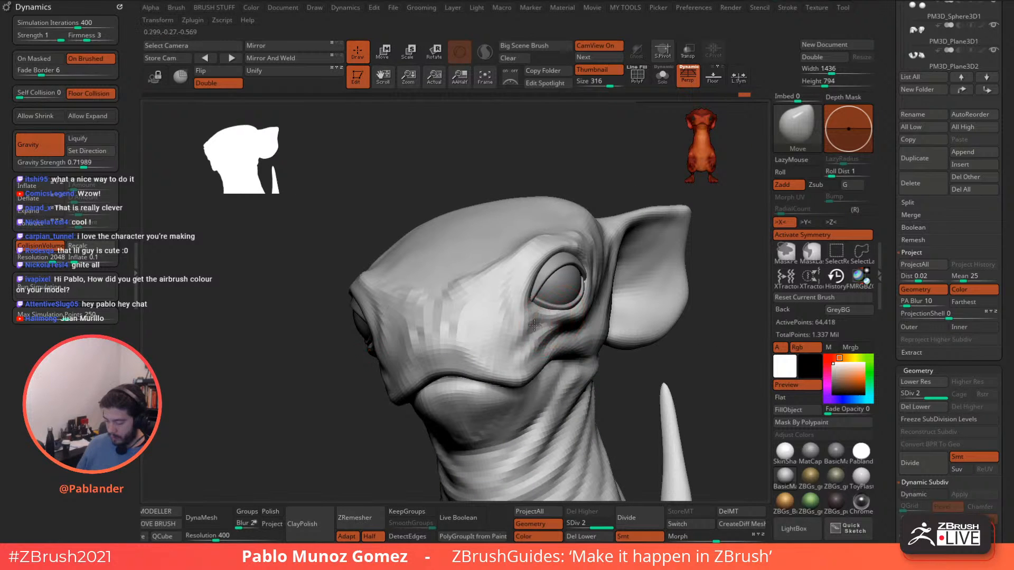
pyautogui.moveTo(536, 328); pyautogui.dragTo(562, 332, button='right')
pyautogui.moveTo(531, 342); pyautogui.dragTo(527, 334)
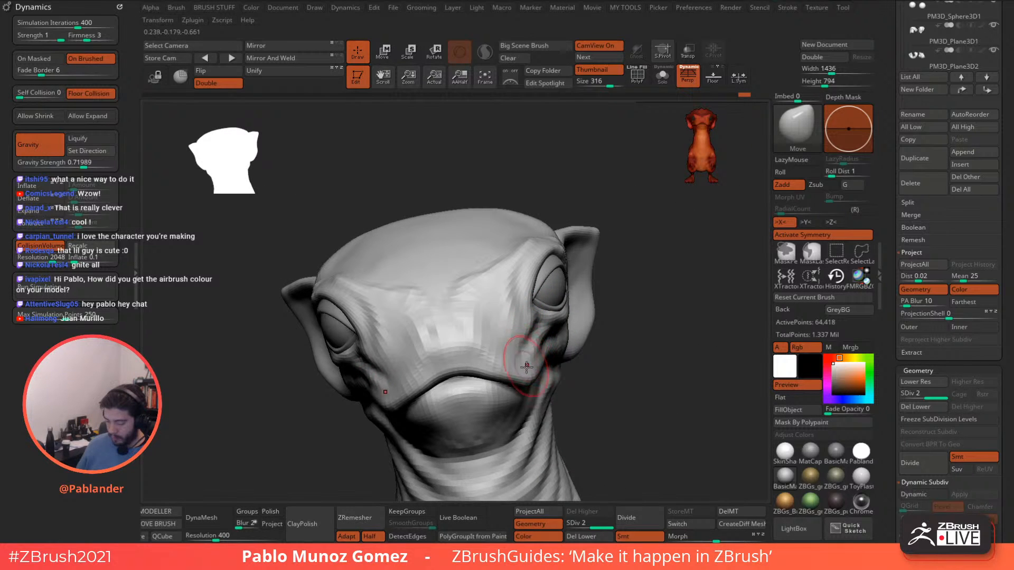
pyautogui.moveTo(527, 389); pyautogui.dragTo(521, 385)
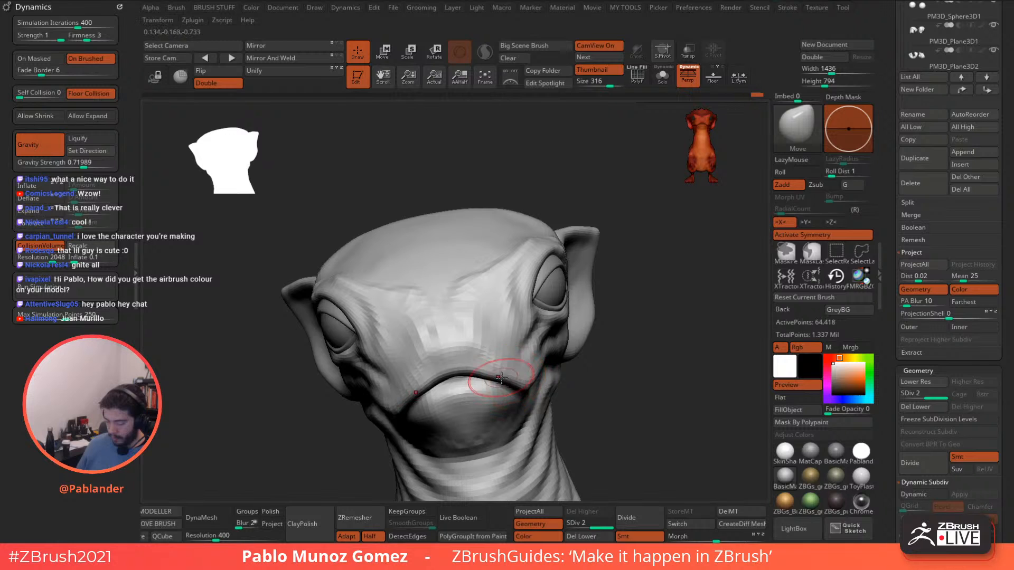
# Reshape the cheek folds between the eye and the mouth line with the Move brush from the side.
pyautogui.moveTo(585, 328); pyautogui.dragTo(549, 336, button='right')
pyautogui.keyDown('alt'); pyautogui.moveTo(468, 385); pyautogui.dragTo(591, 301, button='right'); pyautogui.keyUp('alt')
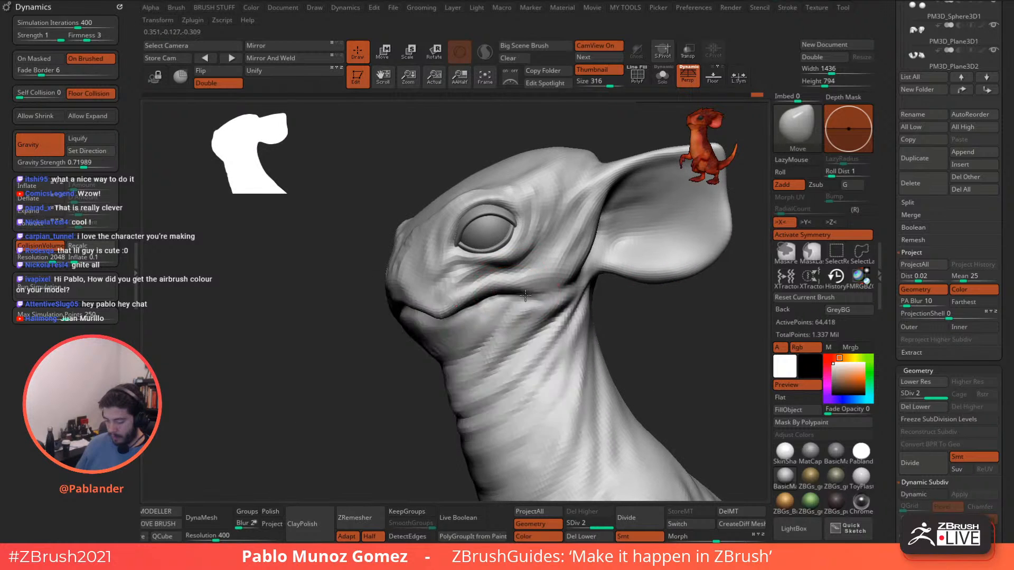
pyautogui.moveTo(515, 282); pyautogui.dragTo(519, 270)
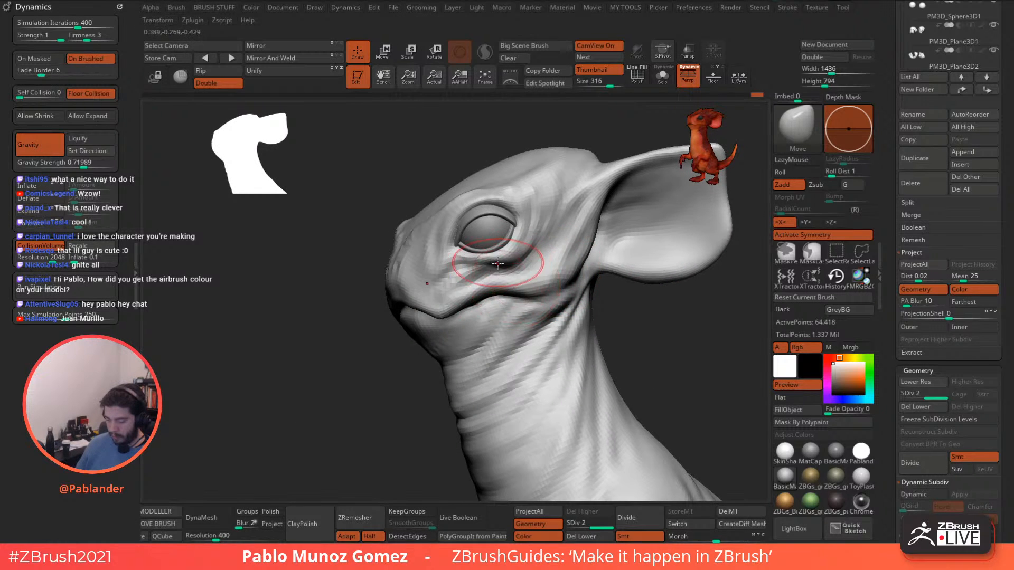
pyautogui.moveTo(505, 264); pyautogui.dragTo(494, 264, button='right')
pyautogui.moveTo(491, 266); pyautogui.dragTo(477, 267)
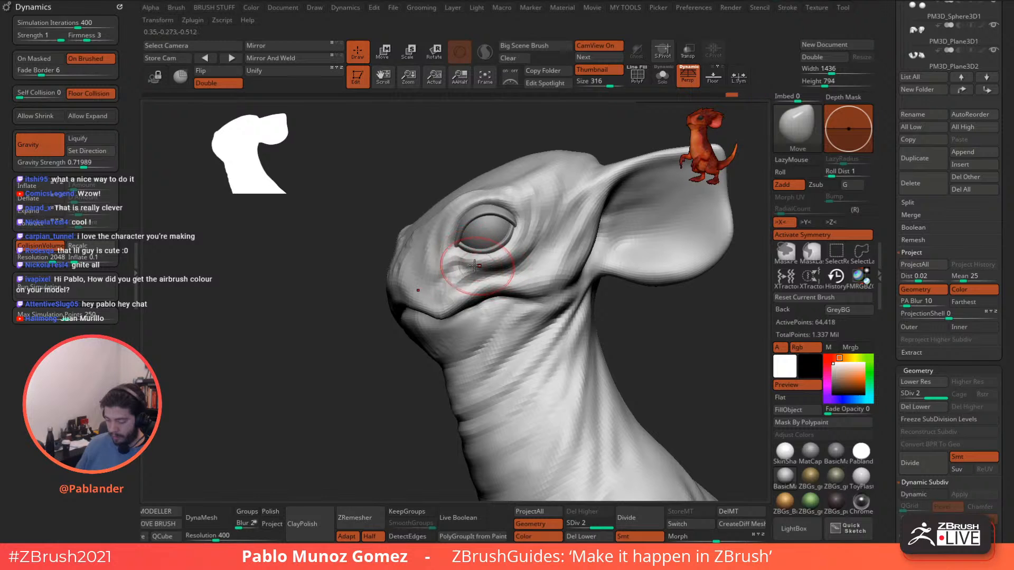
pyautogui.moveTo(479, 266); pyautogui.dragTo(504, 290, button='right')
pyautogui.moveTo(528, 246); pyautogui.dragTo(475, 269, button='right')
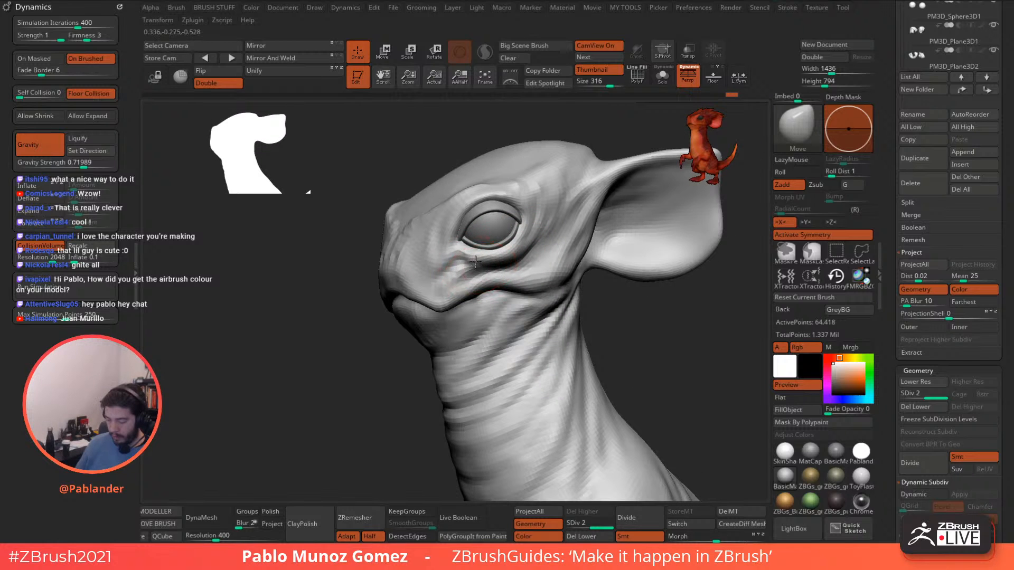
pyautogui.moveTo(494, 280); pyautogui.dragTo(485, 273)
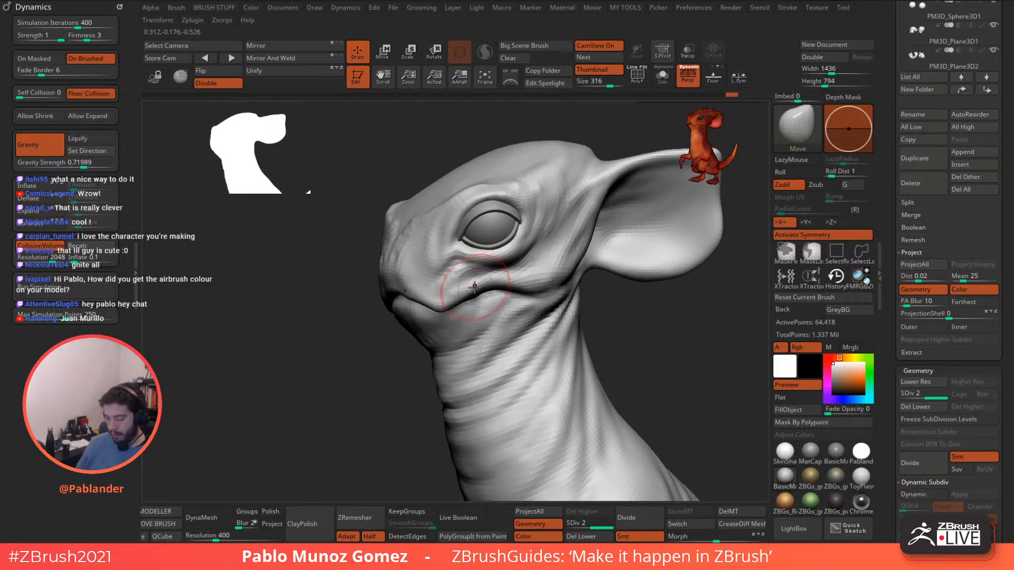
# Show the DRAGONRATSNAKE2 scales subtool together with the retopo body in a view of the whole creature.
pyautogui.moveTo(461, 303); pyautogui.dragTo(545, 268, button='right')
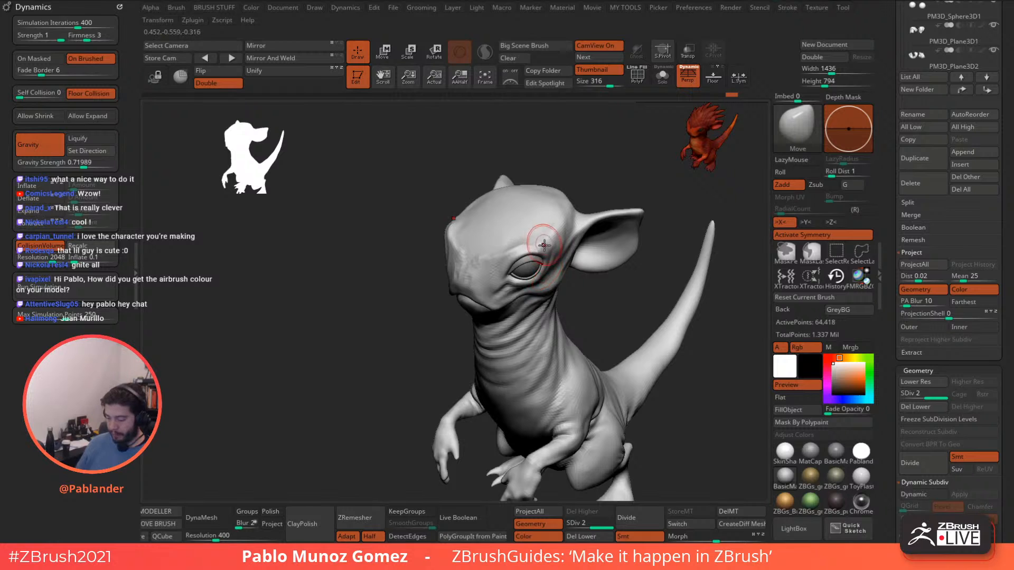
pyautogui.rightClick(544, 245)
pyautogui.keyDown('ctrl'); pyautogui.moveTo(544, 228); pyautogui.dragTo(702, 275, button='right'); pyautogui.keyUp('ctrl')
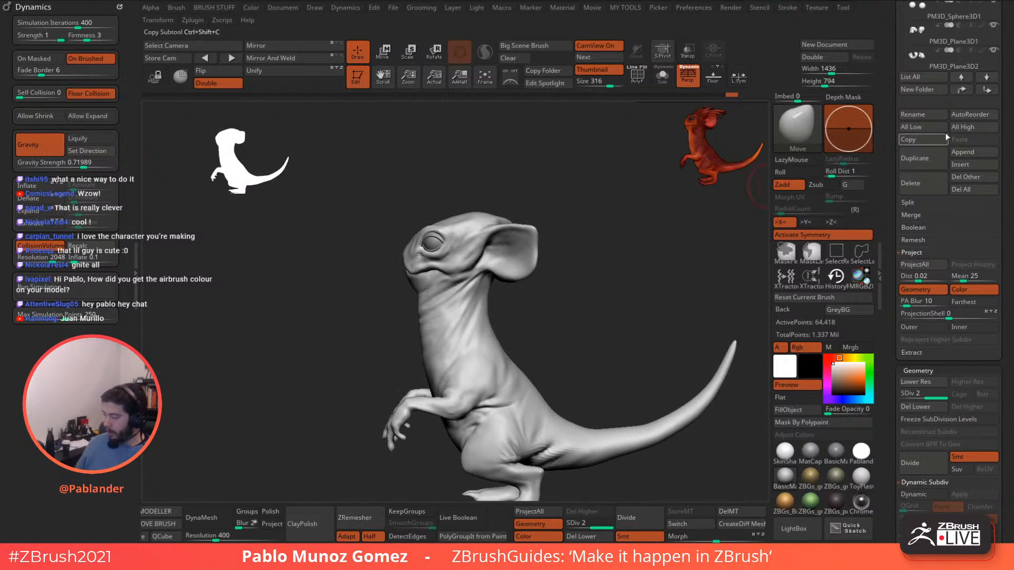
pyautogui.scroll(5, 945, 132)
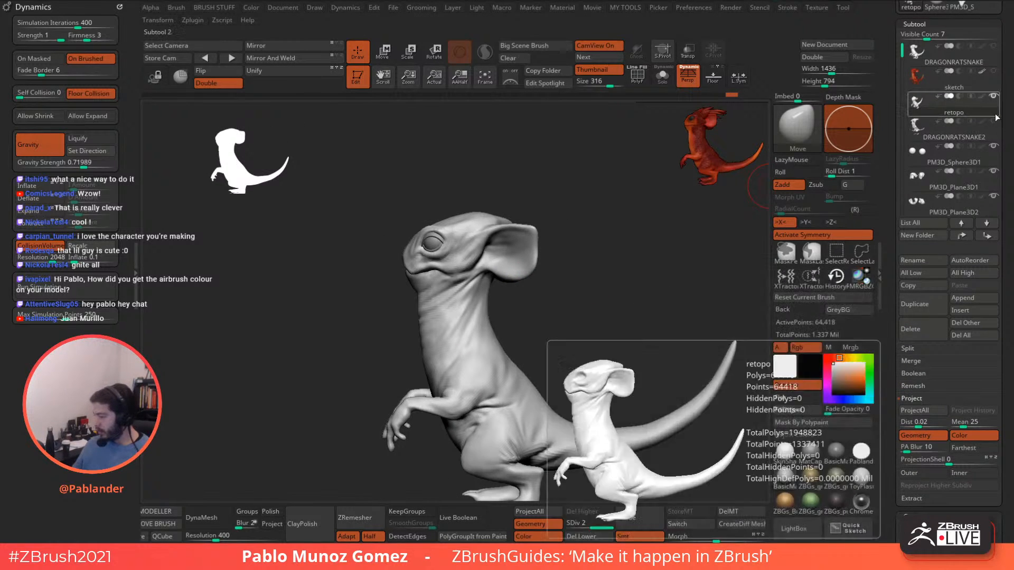
pyautogui.click(993, 121)
pyautogui.moveTo(672, 238); pyautogui.dragTo(625, 275, button='right')
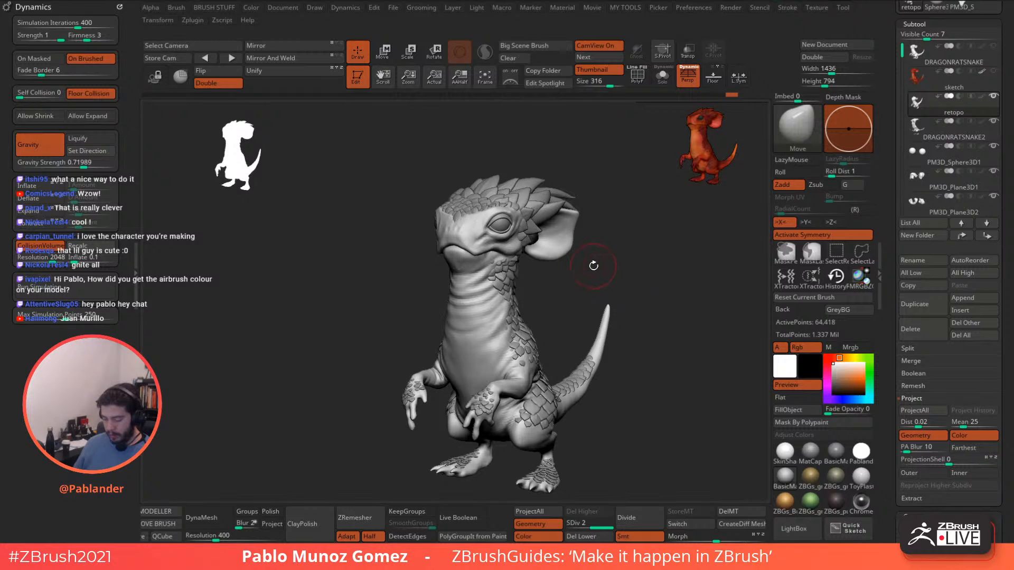
# Adjust the Draw Size and refine the lower flanks of the belly between the front paws and thighs.
pyautogui.moveTo(521, 270)
pyautogui.keyDown('ctrl'); pyautogui.mouseDown(button='right')
pyautogui.moveTo(554, 285)
pyautogui.moveTo(575, 274)
pyautogui.moveTo(516, 269)
pyautogui.mouseUp(button='right'); pyautogui.keyUp('ctrl')
pyautogui.press('space')
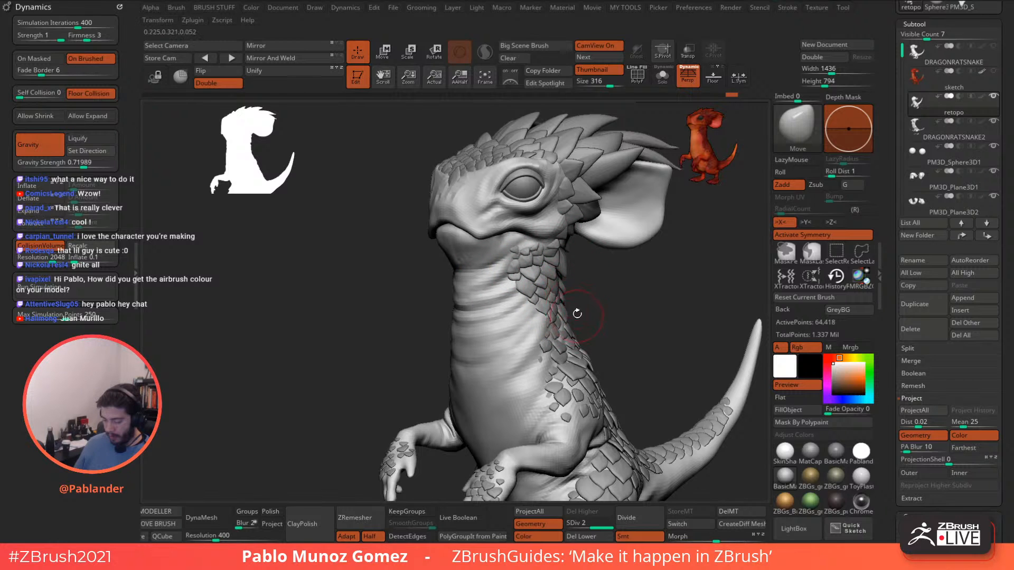
pyautogui.moveTo(577, 313)
pyautogui.mouseDown(button='right')
pyautogui.moveTo(547, 264)
pyautogui.moveTo(581, 289)
pyautogui.moveTo(620, 347)
pyautogui.mouseUp(button='right')
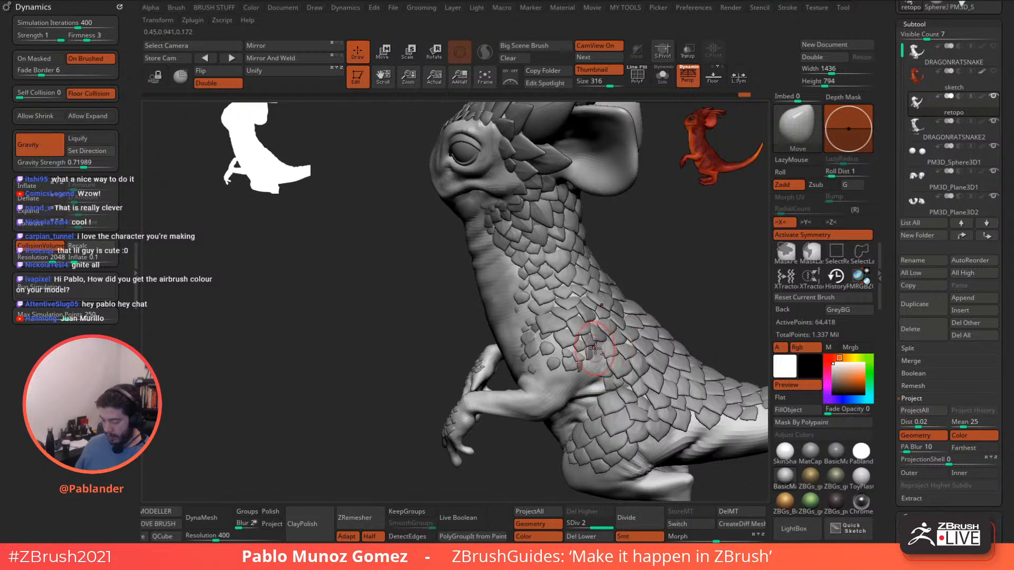
pyautogui.moveTo(591, 356); pyautogui.dragTo(577, 321, button='right')
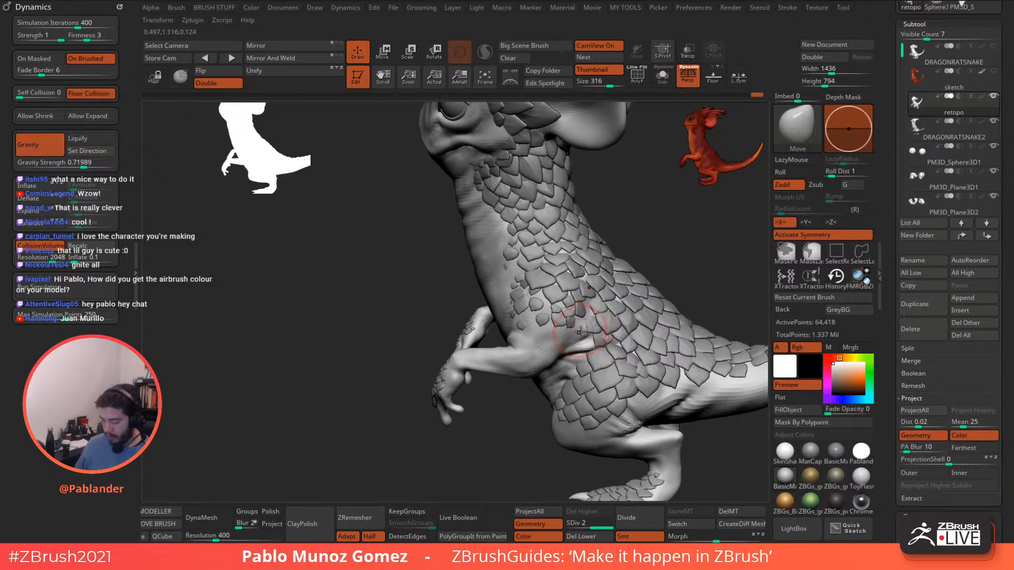
pyautogui.moveTo(579, 332); pyautogui.dragTo(597, 319, button='right')
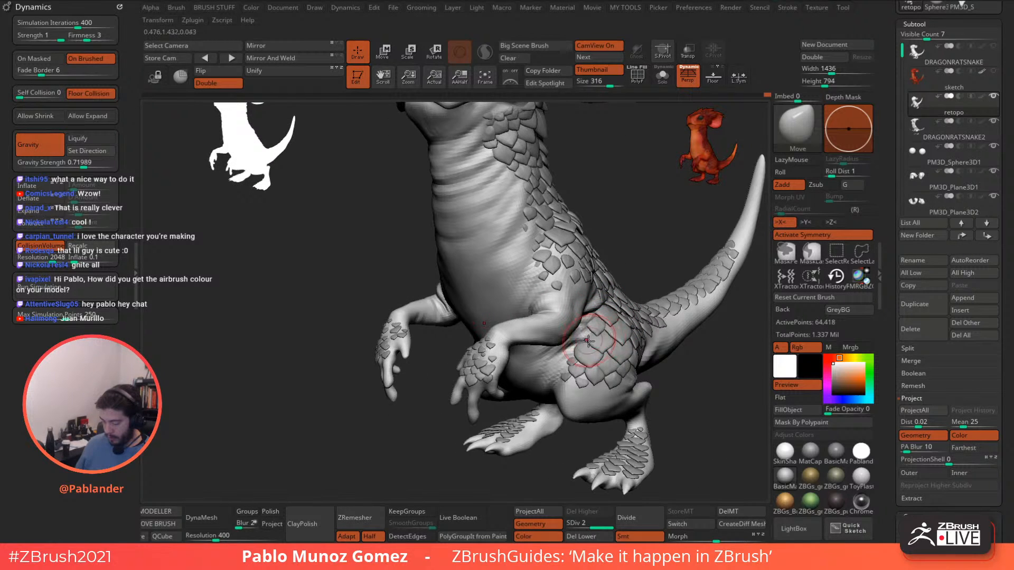
pyautogui.moveTo(582, 347); pyautogui.dragTo(569, 327, button='right')
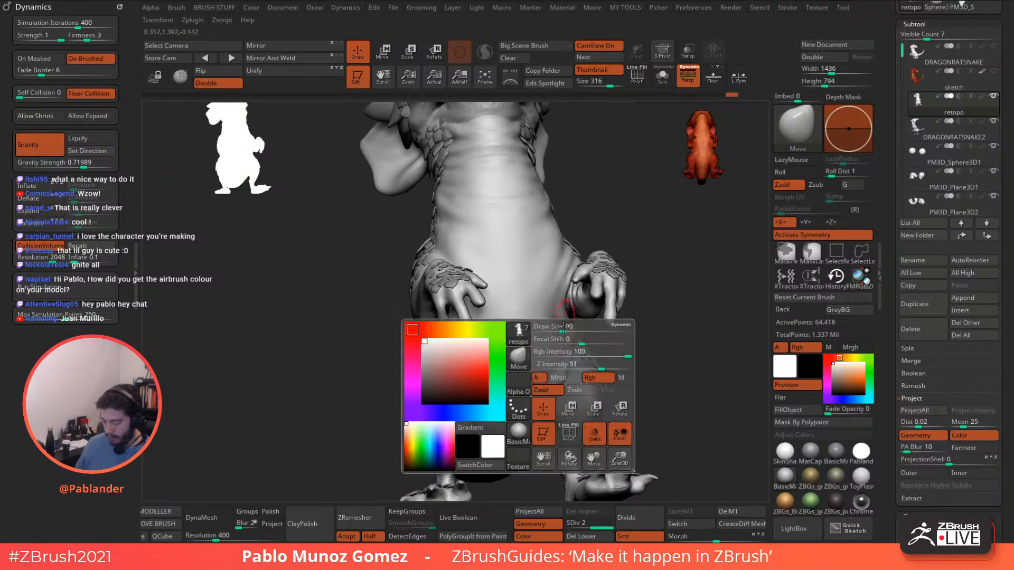
pyautogui.moveTo(563, 325); pyautogui.dragTo(568, 328)
pyautogui.moveTo(570, 320)
pyautogui.mouseDown(button='right')
pyautogui.moveTo(558, 312)
pyautogui.moveTo(560, 324)
pyautogui.mouseUp(button='right')
pyautogui.moveTo(552, 314); pyautogui.dragTo(555, 323)
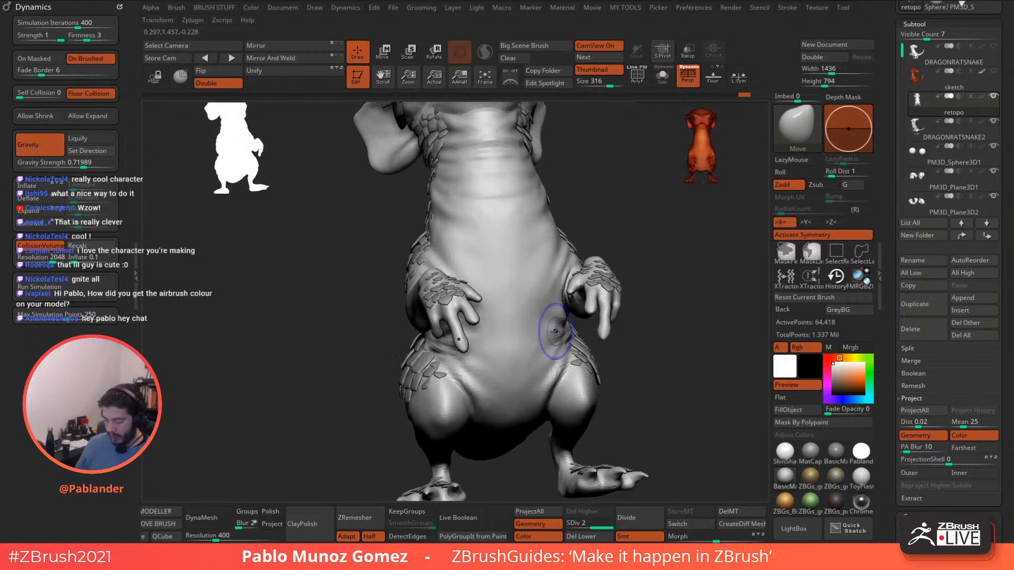
# Examine the proportions and scale coverage of the whole creature from the front and three-quarter sides.
pyautogui.moveTo(534, 310); pyautogui.dragTo(569, 273, button='right')
pyautogui.moveTo(510, 327); pyautogui.dragTo(582, 294, button='right')
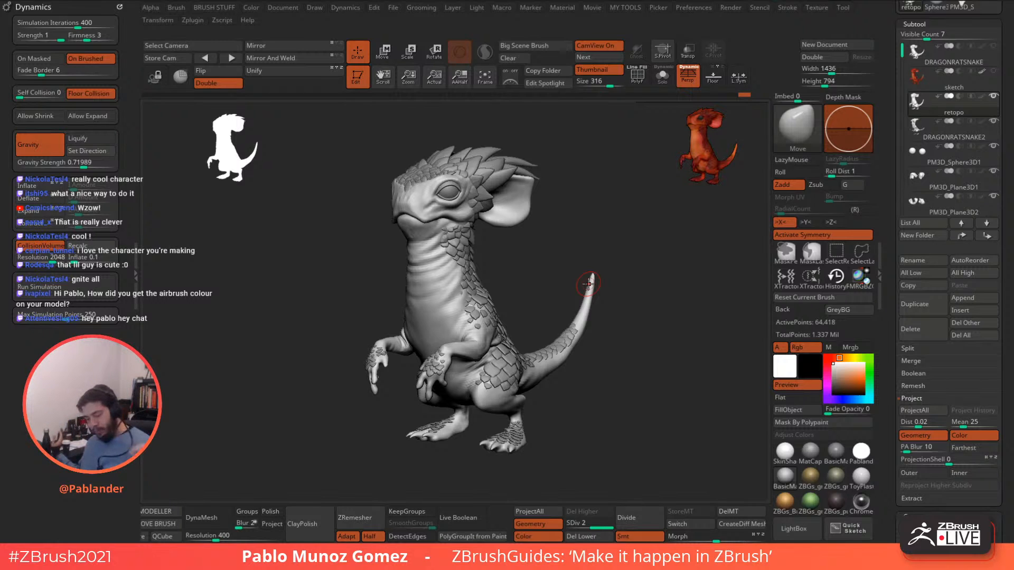
pyautogui.moveTo(608, 335)
pyautogui.mouseDown()
pyautogui.moveTo(520, 374)
pyautogui.moveTo(597, 400)
pyautogui.moveTo(599, 384)
pyautogui.mouseUp()
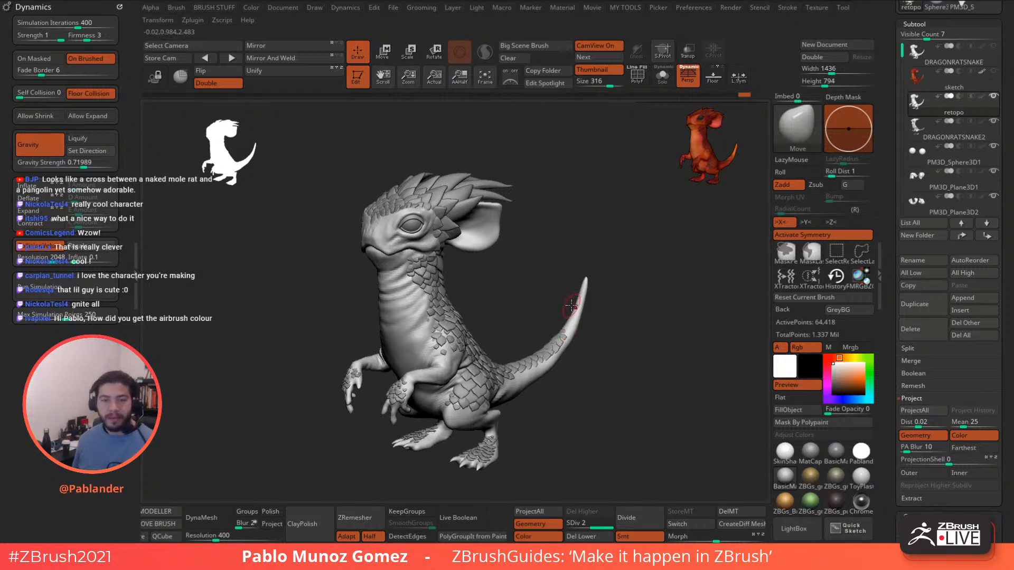
pyautogui.moveTo(594, 335); pyautogui.dragTo(585, 320)
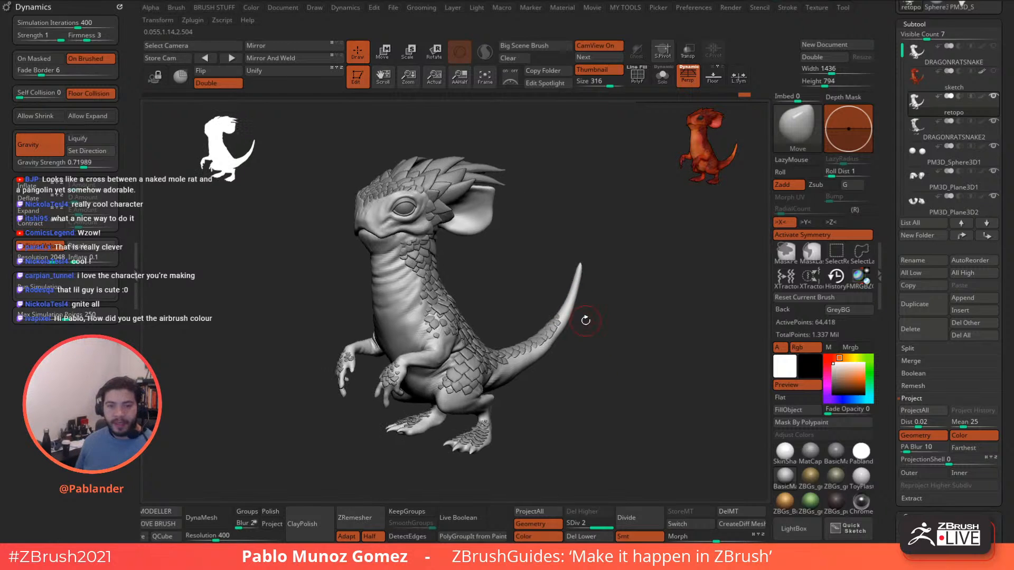
pyautogui.moveTo(535, 392); pyautogui.dragTo(612, 390)
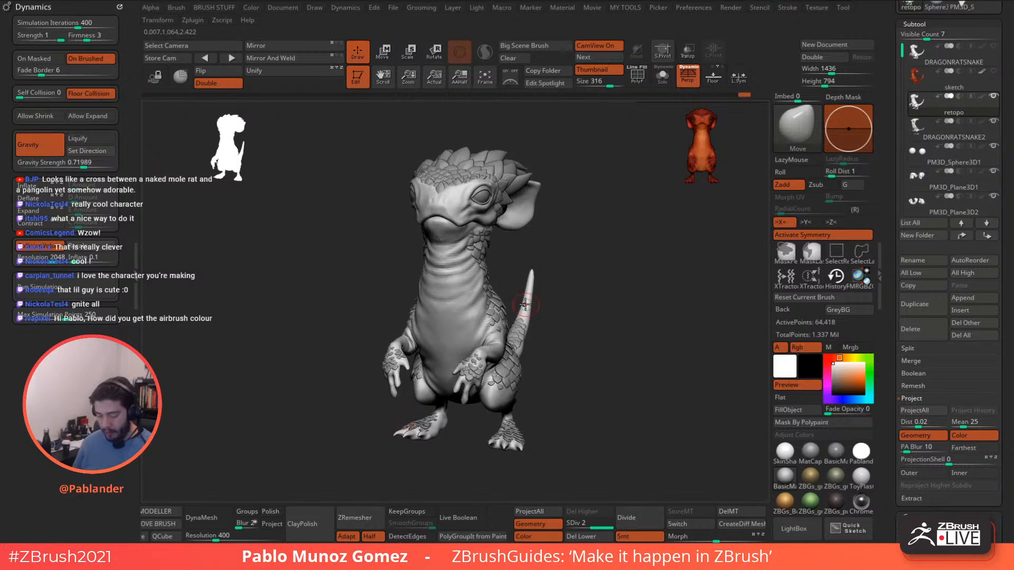
pyautogui.keyDown('alt'); pyautogui.moveTo(496, 359); pyautogui.dragTo(515, 342, button='right'); pyautogui.keyUp('alt')
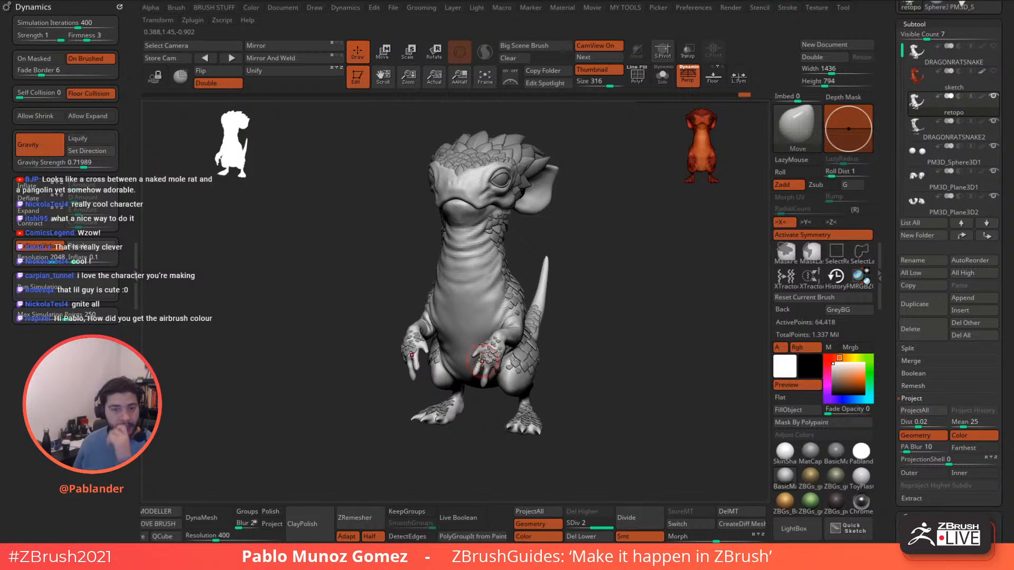
pyautogui.moveTo(535, 312); pyautogui.dragTo(566, 263, button='right')
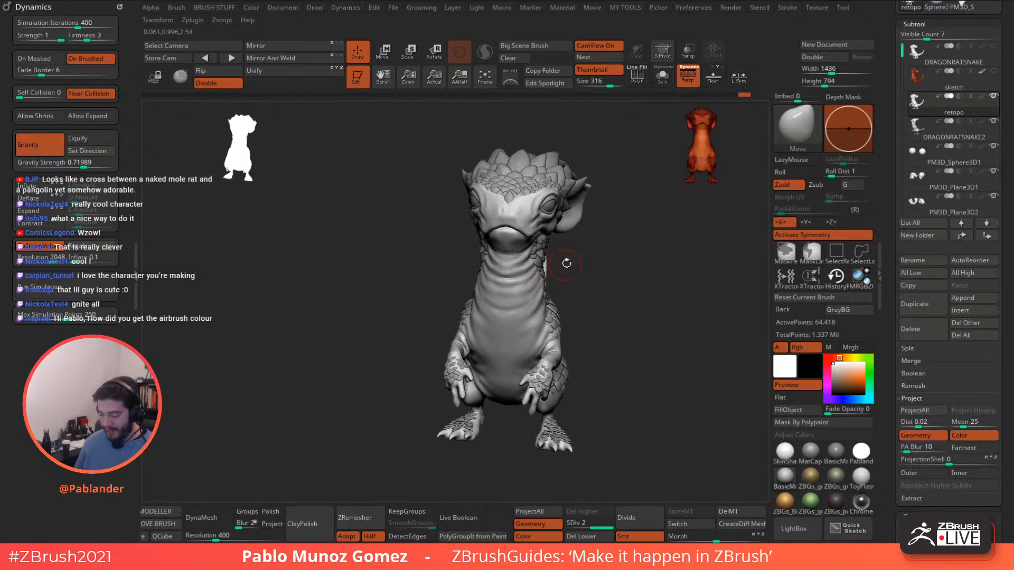
pyautogui.moveTo(527, 232); pyautogui.dragTo(569, 345, button='right')
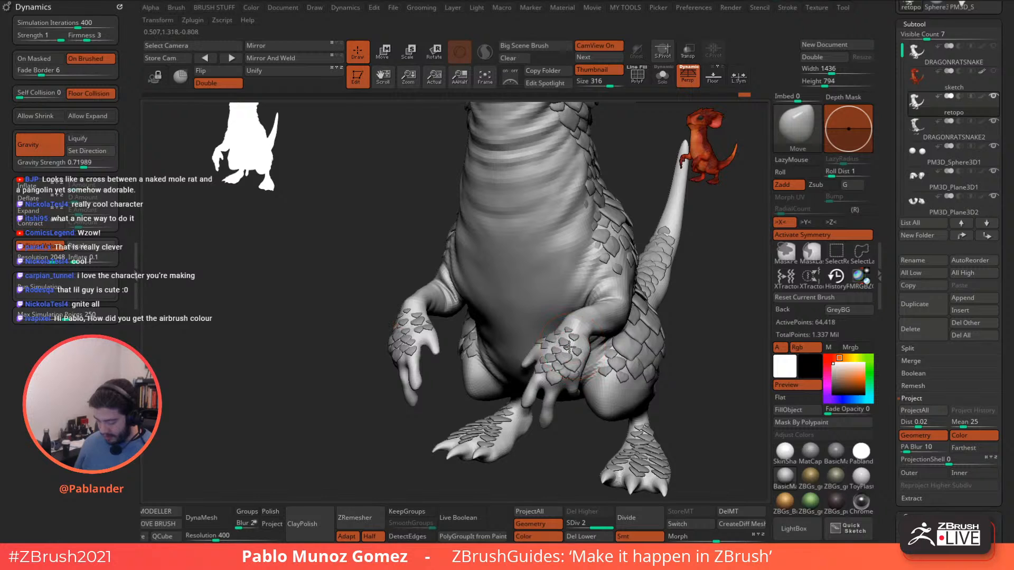
# Make retopo the active subtool, choose the Standard brush and divide the mesh to subdivision level 3.
pyautogui.keyDown('alt'); pyautogui.click(573, 341); pyautogui.keyUp('alt')
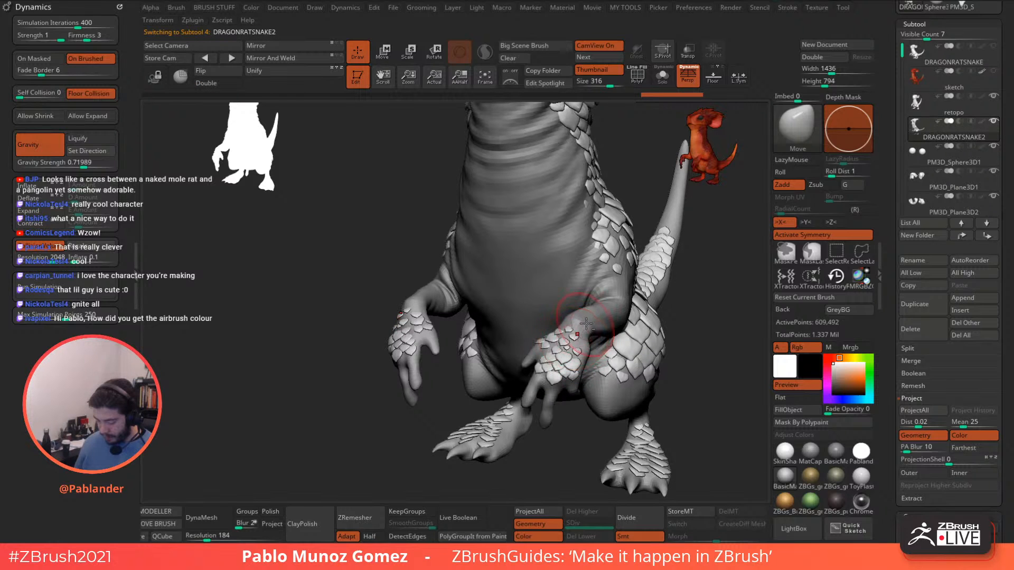
pyautogui.keyDown('alt'); pyautogui.click(583, 325); pyautogui.keyUp('alt')
pyautogui.moveTo(575, 338); pyautogui.dragTo(549, 301, button='right')
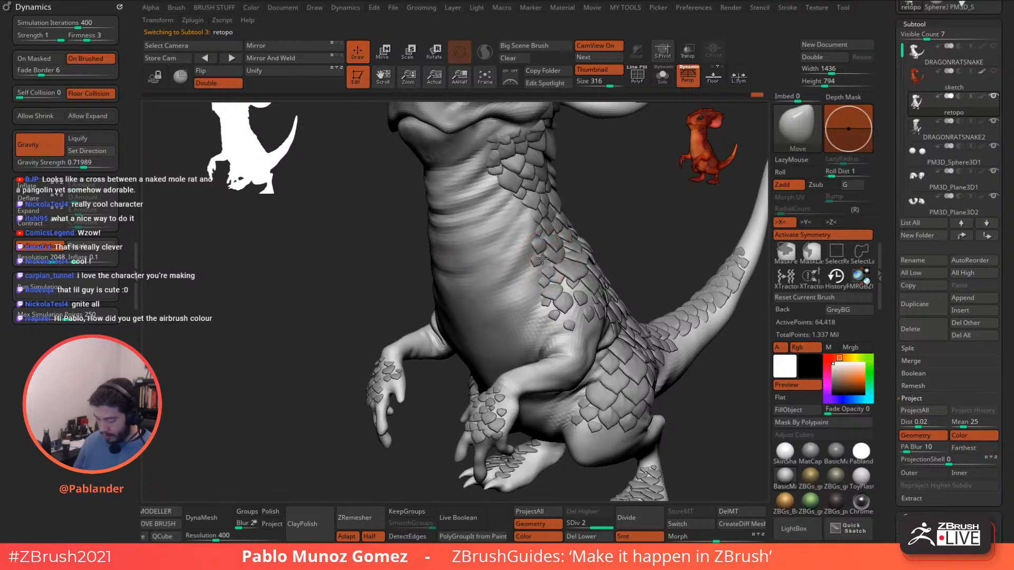
pyautogui.moveTo(544, 226); pyautogui.dragTo(633, 230, button='right')
pyautogui.press('b')
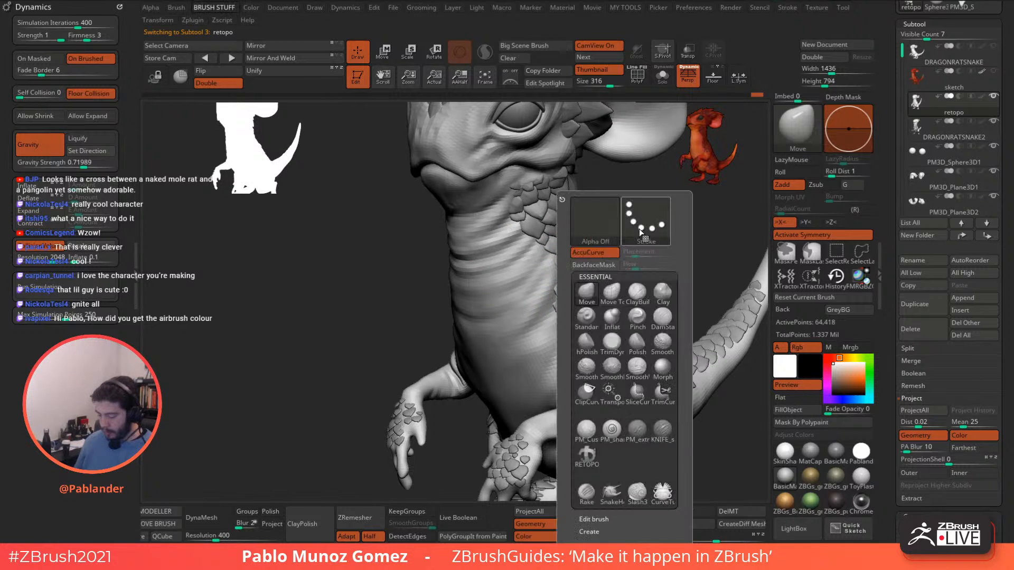
pyautogui.click(586, 316)
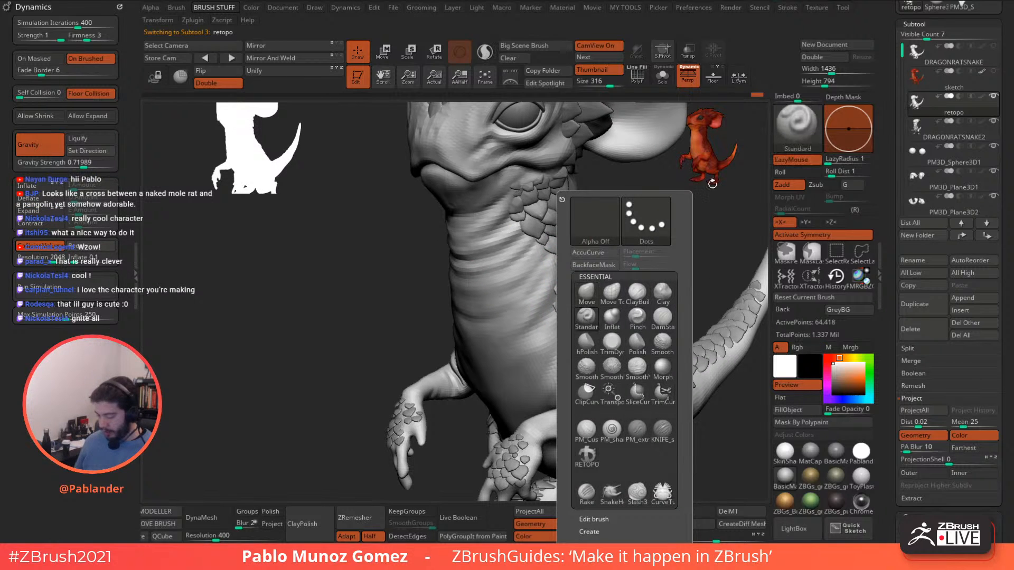
pyautogui.moveTo(634, 370); pyautogui.dragTo(702, 472, button='right')
pyautogui.click(637, 522)
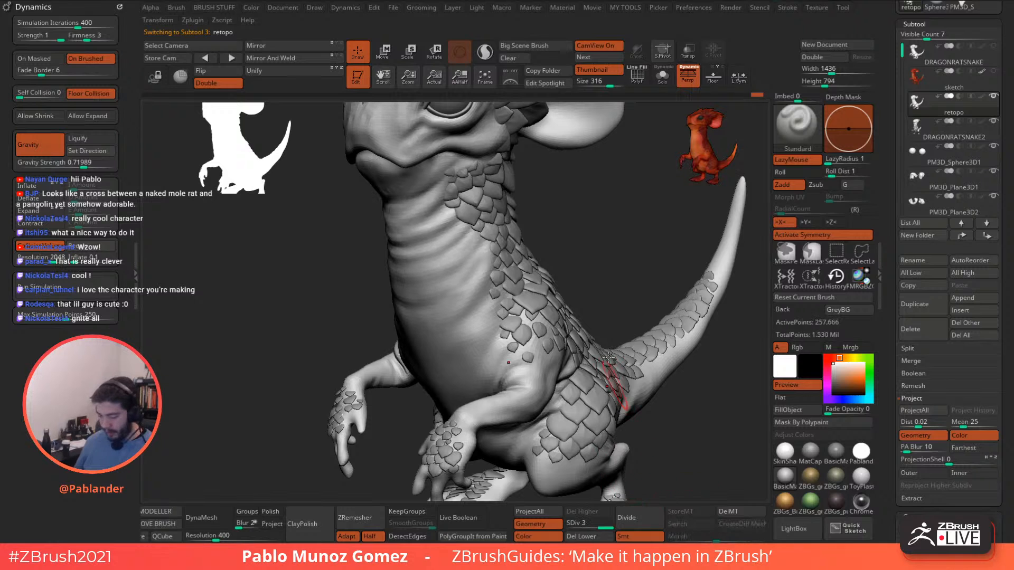
# Build up and smooth the retopo skin along the scale border behind the eye, from the temple to the cheek.
pyautogui.moveTo(539, 203)
pyautogui.mouseDown(button='right')
pyautogui.moveTo(533, 228)
pyautogui.moveTo(543, 206)
pyautogui.moveTo(537, 214)
pyautogui.mouseUp(button='right')
pyautogui.rightClick(526, 224)
pyautogui.rightClick(537, 213)
pyautogui.moveTo(536, 213); pyautogui.dragTo(550, 199)
pyautogui.moveTo(551, 199); pyautogui.dragTo(534, 210, button='right')
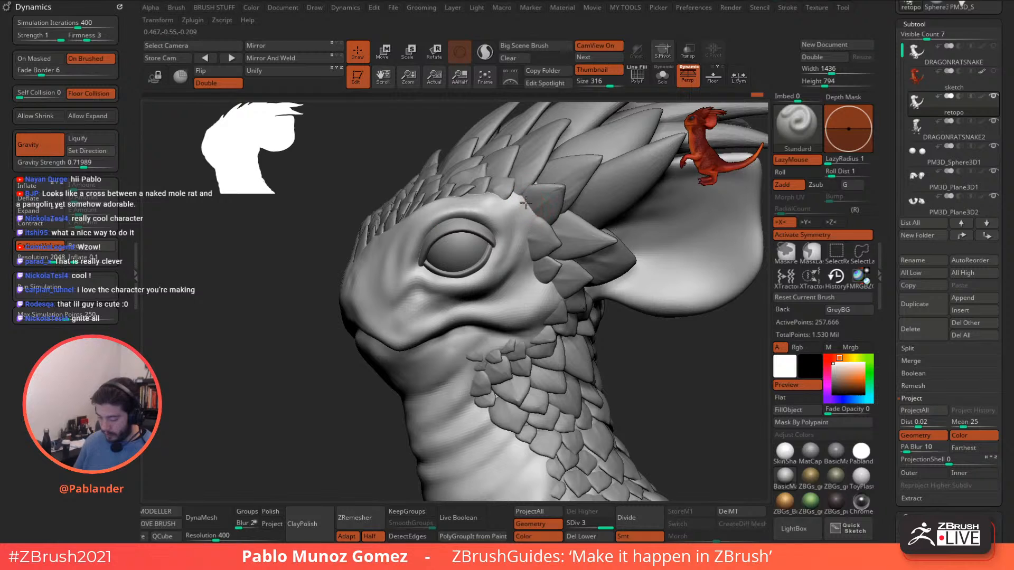
pyautogui.rightClick(527, 204)
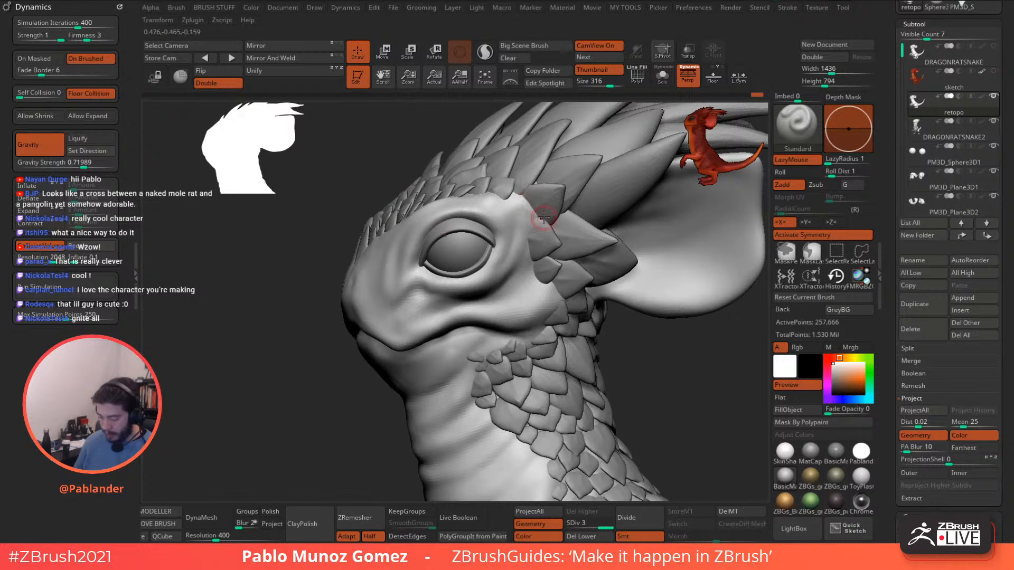
pyautogui.press('shift')
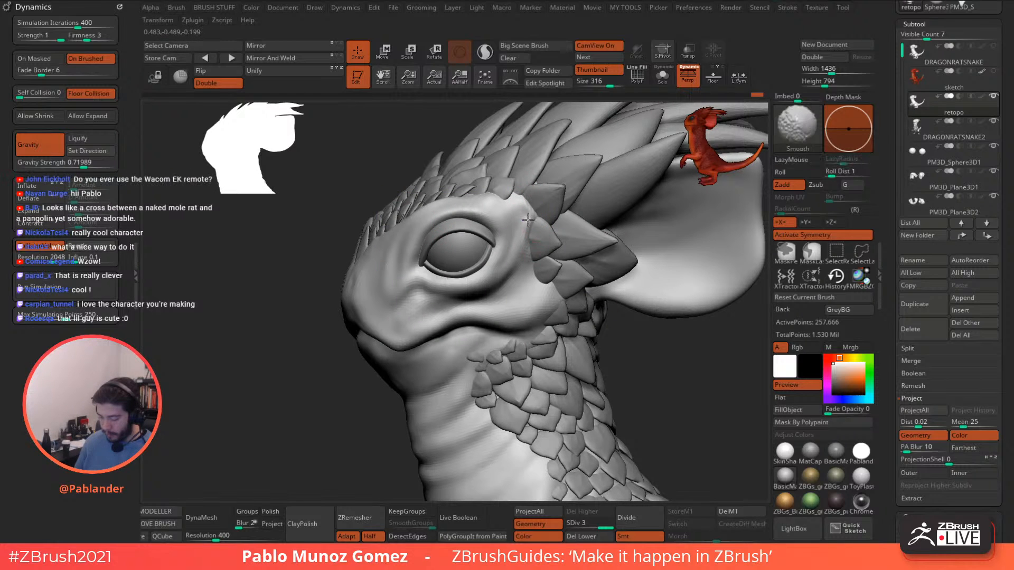
pyautogui.press('shift')
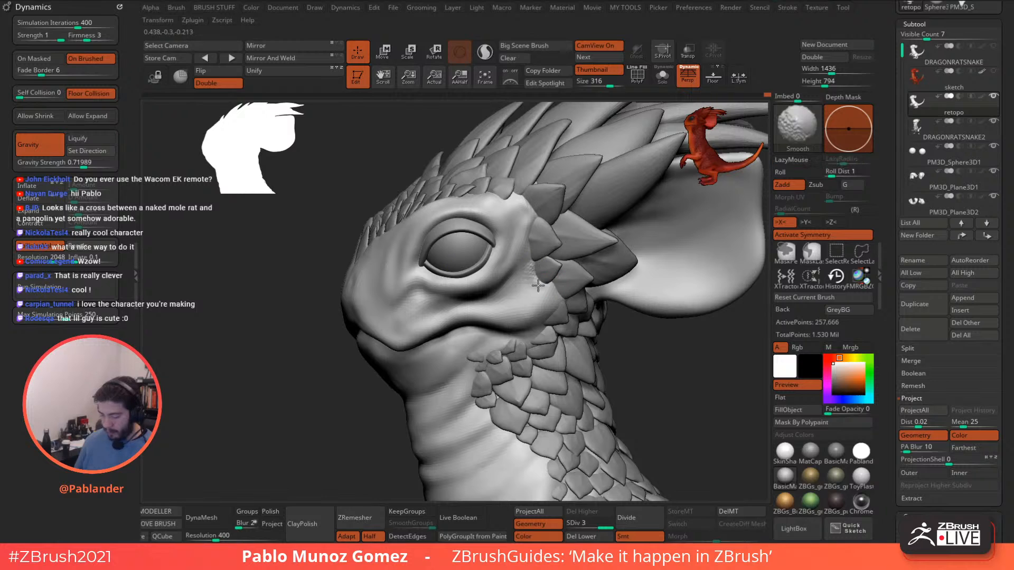
pyautogui.keyDown('shift'); pyautogui.moveTo(532, 281); pyautogui.dragTo(543, 294); pyautogui.keyUp('shift')
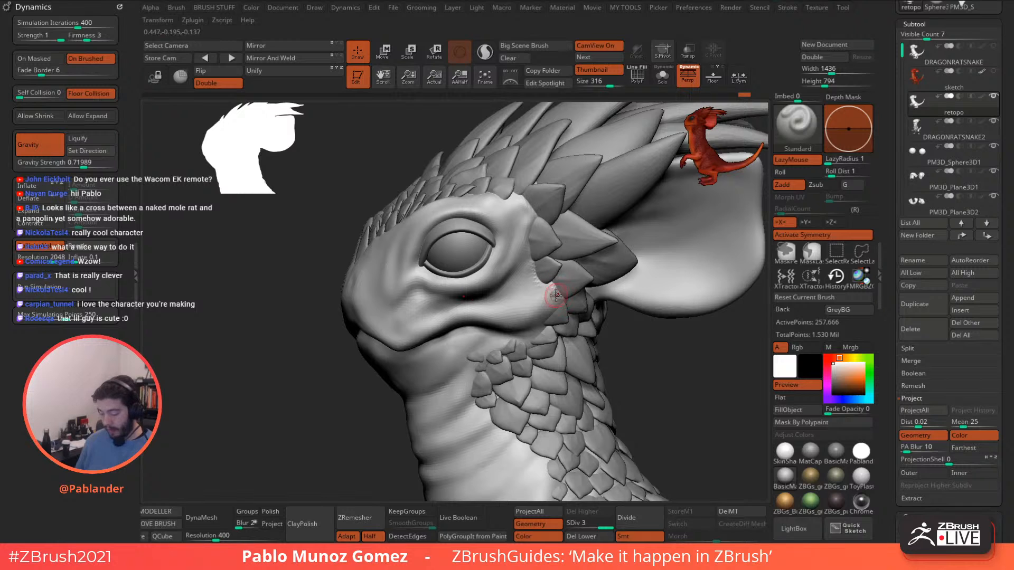
# Refine the skin against the scale border from the jaw down the side of the neck with the Standard brush.
pyautogui.keyDown('alt'); pyautogui.moveTo(555, 296); pyautogui.dragTo(557, 247, button='right'); pyautogui.keyUp('alt')
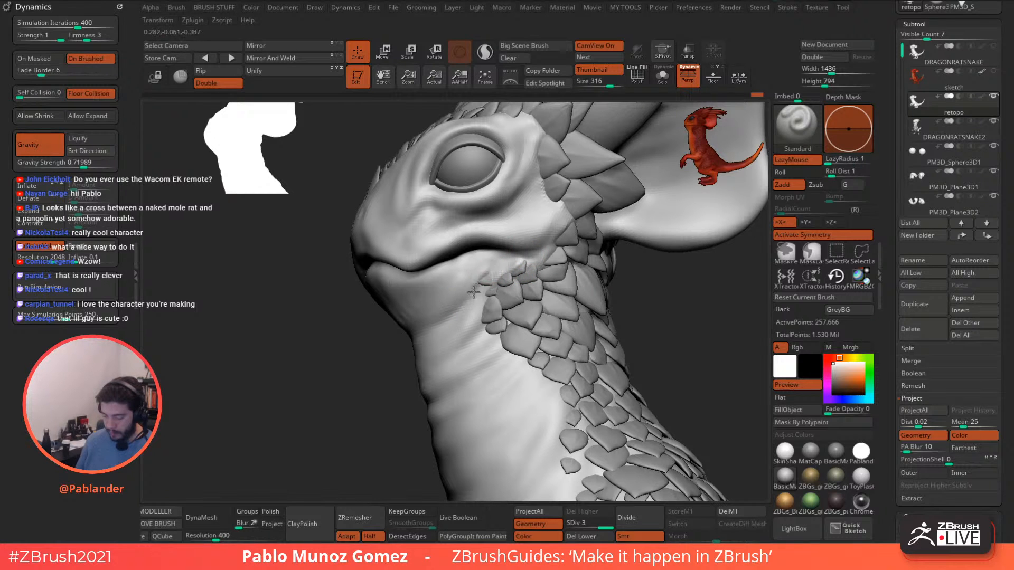
pyautogui.moveTo(482, 274); pyautogui.dragTo(493, 294, button='right')
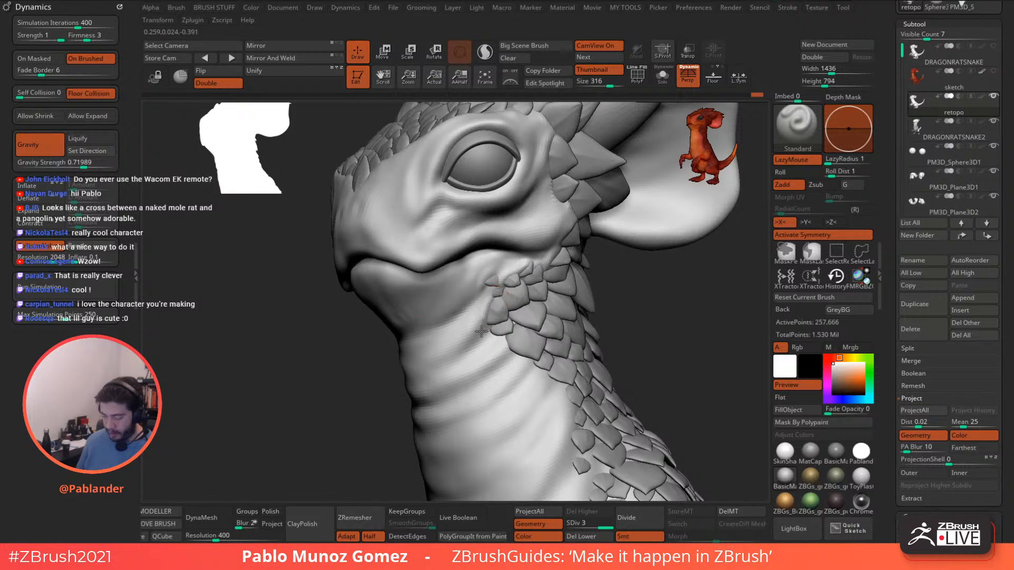
pyautogui.keyDown('alt'); pyautogui.moveTo(478, 338); pyautogui.dragTo(510, 263, button='right'); pyautogui.keyUp('alt')
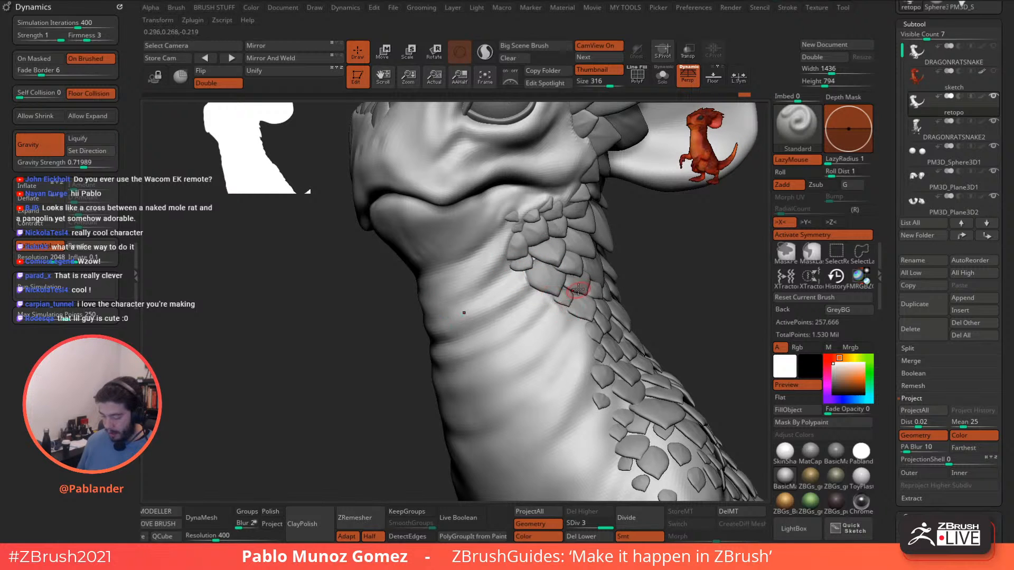
pyautogui.moveTo(552, 299); pyautogui.dragTo(536, 284, button='right')
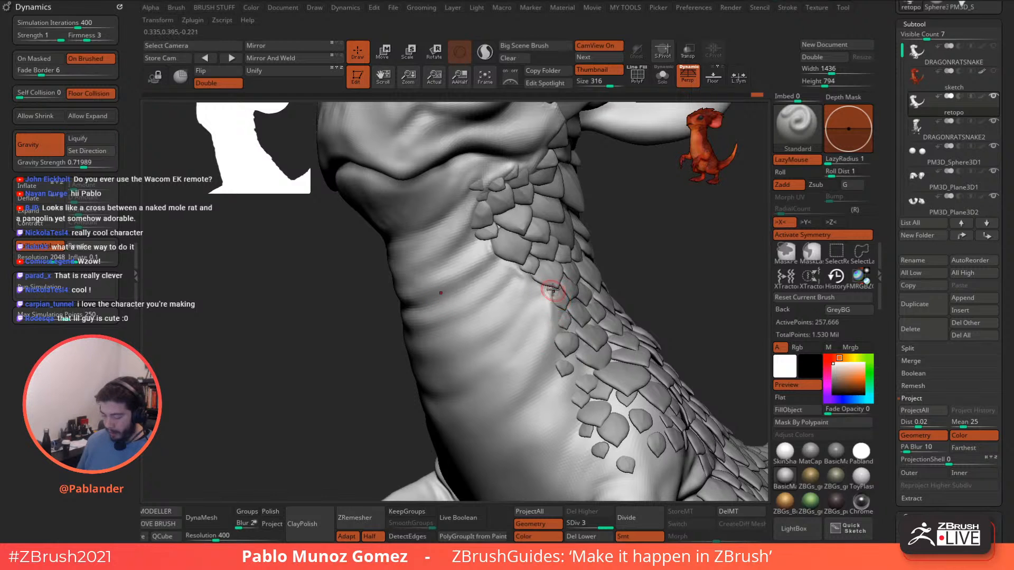
pyautogui.keyDown('alt'); pyautogui.moveTo(573, 308); pyautogui.dragTo(562, 265, button='right'); pyautogui.keyUp('alt')
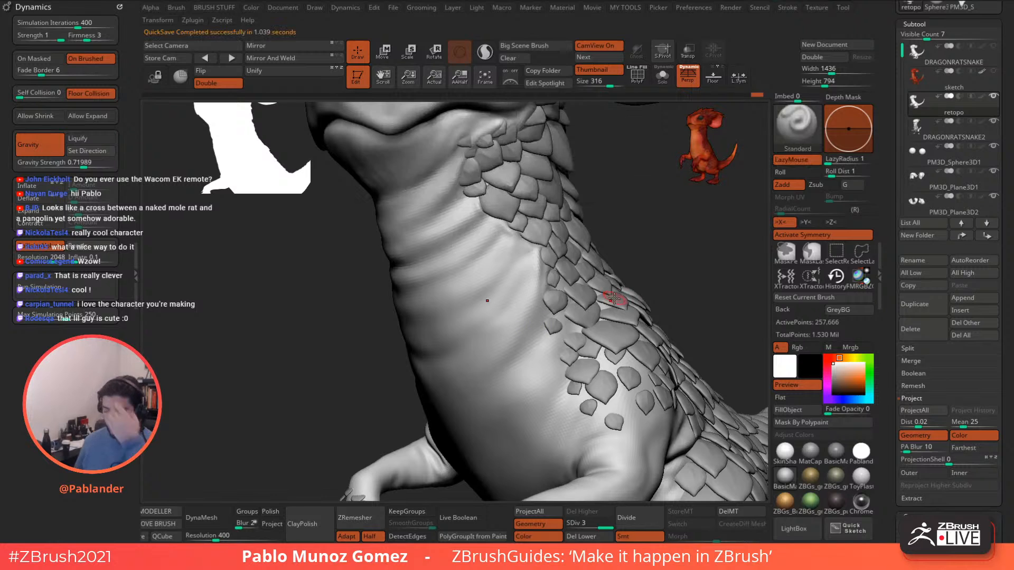
pyautogui.moveTo(592, 289)
pyautogui.keyDown('alt'); pyautogui.mouseDown(button='right')
pyautogui.moveTo(559, 285)
pyautogui.moveTo(539, 244)
pyautogui.mouseUp(button='right'); pyautogui.keyUp('alt')
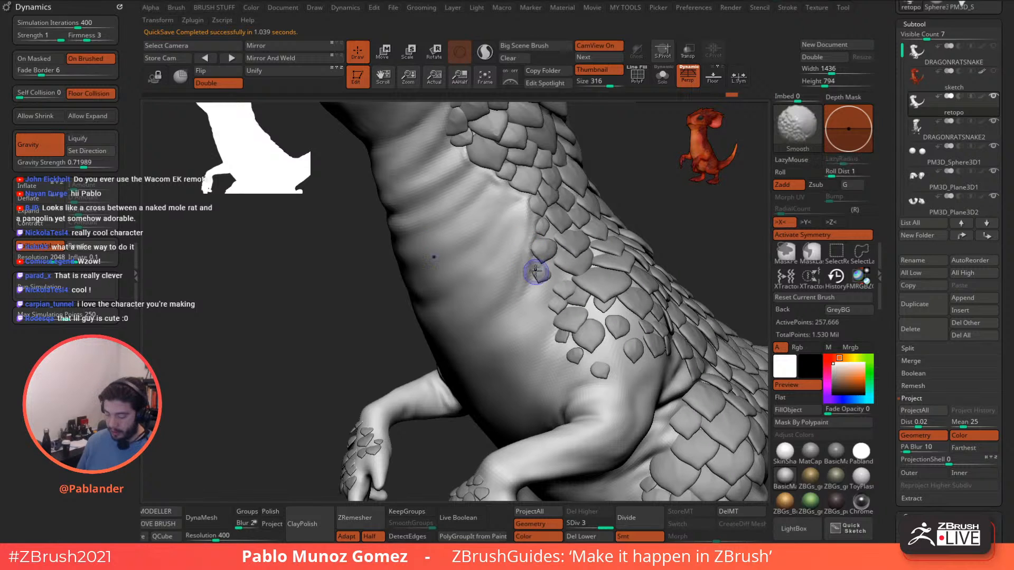
# Build up and smooth the skin along the edge of the scales on the side of the chest above the front leg.
pyautogui.keyDown('shift'); pyautogui.moveTo(537, 271); pyautogui.dragTo(528, 298); pyautogui.keyUp('shift')
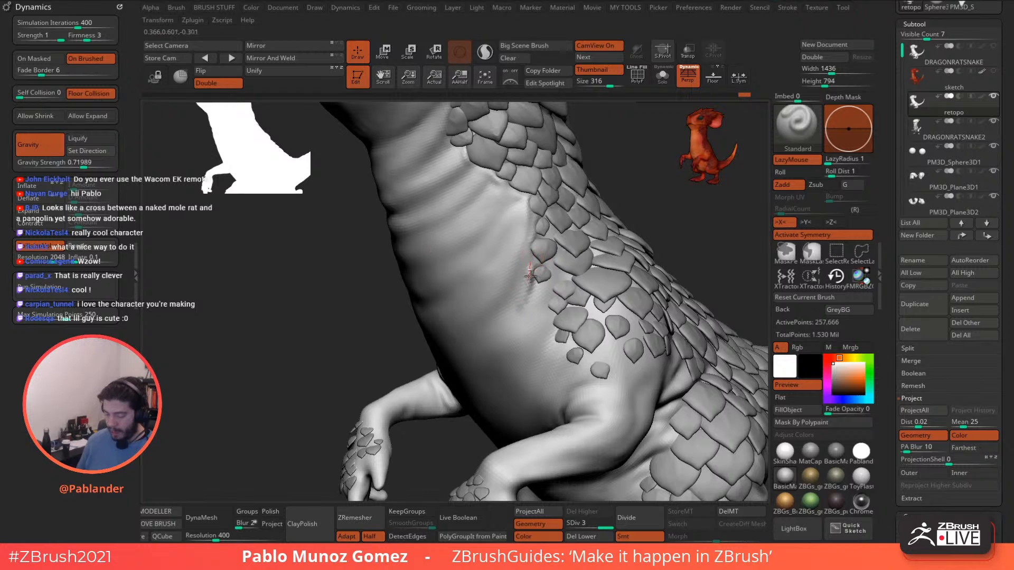
pyautogui.press('shift')
pyautogui.moveTo(521, 317); pyautogui.dragTo(565, 270, button='right')
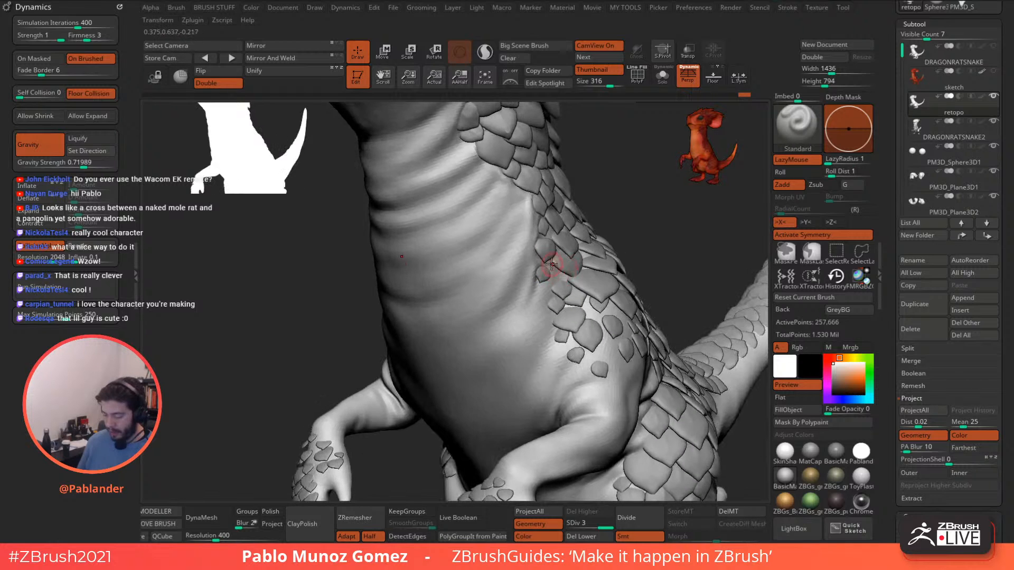
pyautogui.moveTo(552, 267)
pyautogui.mouseDown()
pyautogui.moveTo(563, 280)
pyautogui.moveTo(525, 277)
pyautogui.moveTo(532, 297)
pyautogui.moveTo(551, 284)
pyautogui.mouseUp()
pyautogui.press('shift')
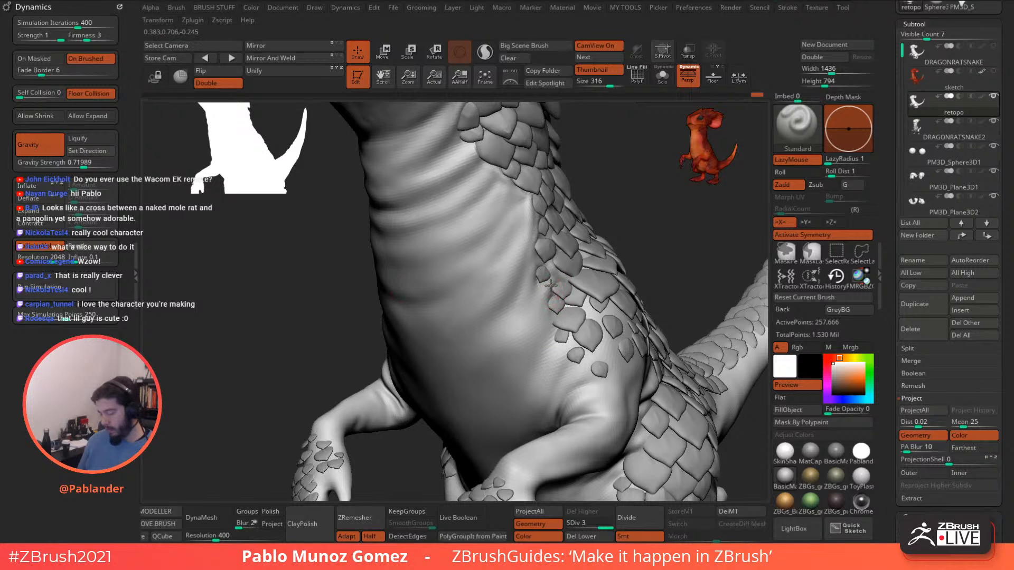
pyautogui.moveTo(546, 316)
pyautogui.keyDown('shift'); pyautogui.mouseDown()
pyautogui.moveTo(552, 338)
pyautogui.moveTo(557, 320)
pyautogui.moveTo(555, 350)
pyautogui.mouseUp(); pyautogui.keyUp('shift')
pyautogui.press('shift')
pyautogui.moveTo(560, 364)
pyautogui.keyDown('shift'); pyautogui.mouseDown()
pyautogui.moveTo(557, 379)
pyautogui.moveTo(555, 365)
pyautogui.mouseUp(); pyautogui.keyUp('shift')
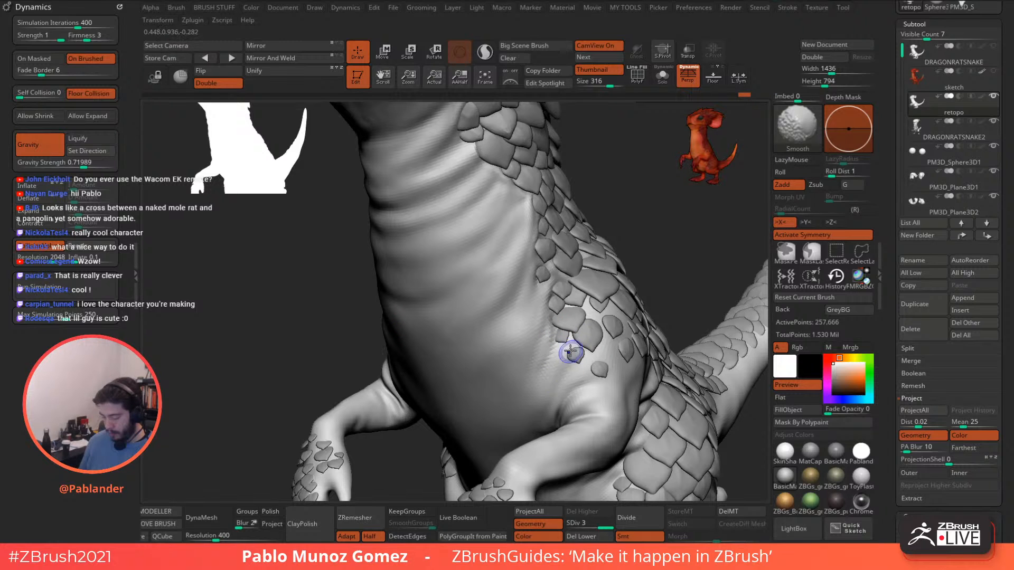
# Smooth the skin between the scattered scales on the shoulder of the front leg.
pyautogui.keyDown('alt'); pyautogui.moveTo(586, 359); pyautogui.dragTo(581, 335, button='right'); pyautogui.keyUp('alt')
pyautogui.keyDown('shift'); pyautogui.moveTo(588, 347); pyautogui.dragTo(586, 340); pyautogui.keyUp('shift')
pyautogui.keyDown('alt'); pyautogui.moveTo(585, 340); pyautogui.dragTo(593, 357, button='right'); pyautogui.keyUp('alt')
pyautogui.keyDown('shift'); pyautogui.moveTo(606, 348); pyautogui.dragTo(607, 341); pyautogui.keyUp('shift')
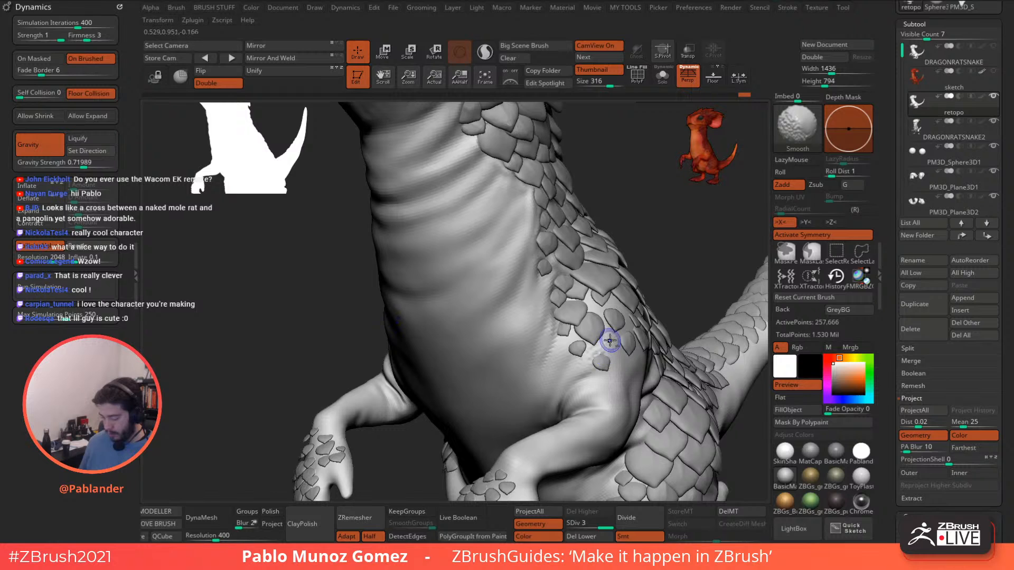
pyautogui.keyDown('alt'); pyautogui.moveTo(607, 340); pyautogui.dragTo(600, 278, button='right'); pyautogui.keyUp('alt')
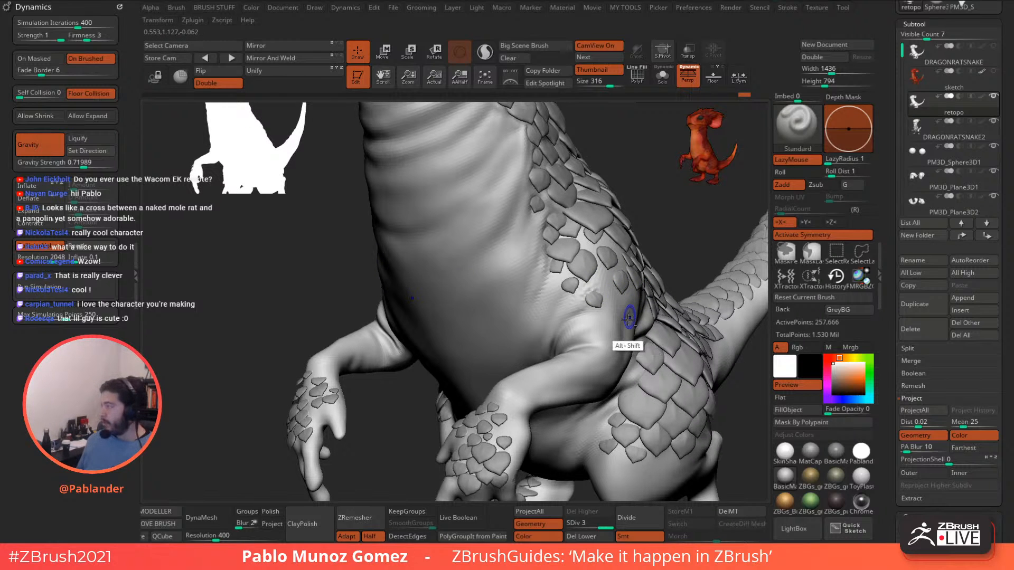
pyautogui.hotkey('alt', 'Tab')
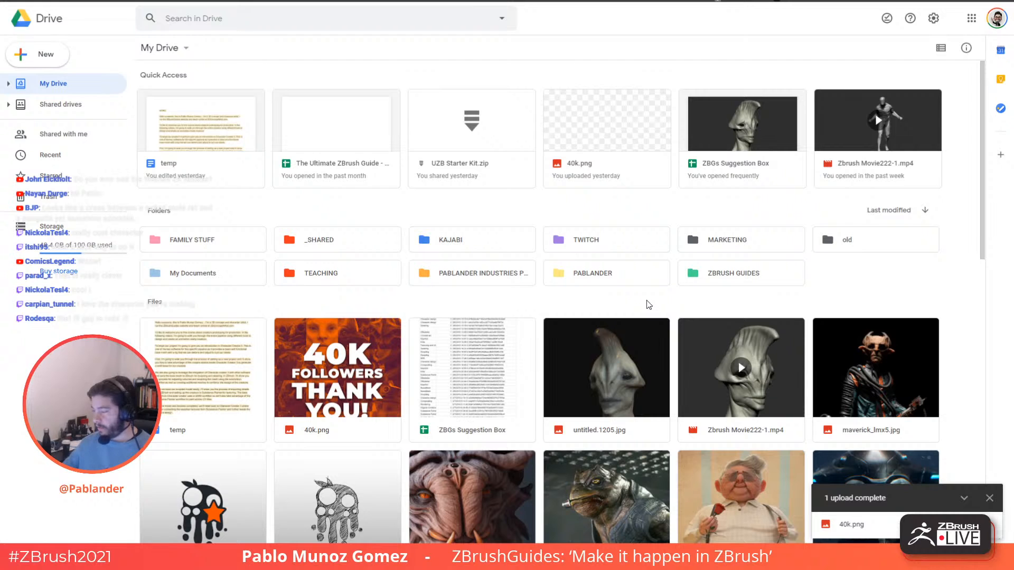
pyautogui.hotkey('alt', 'Tab')
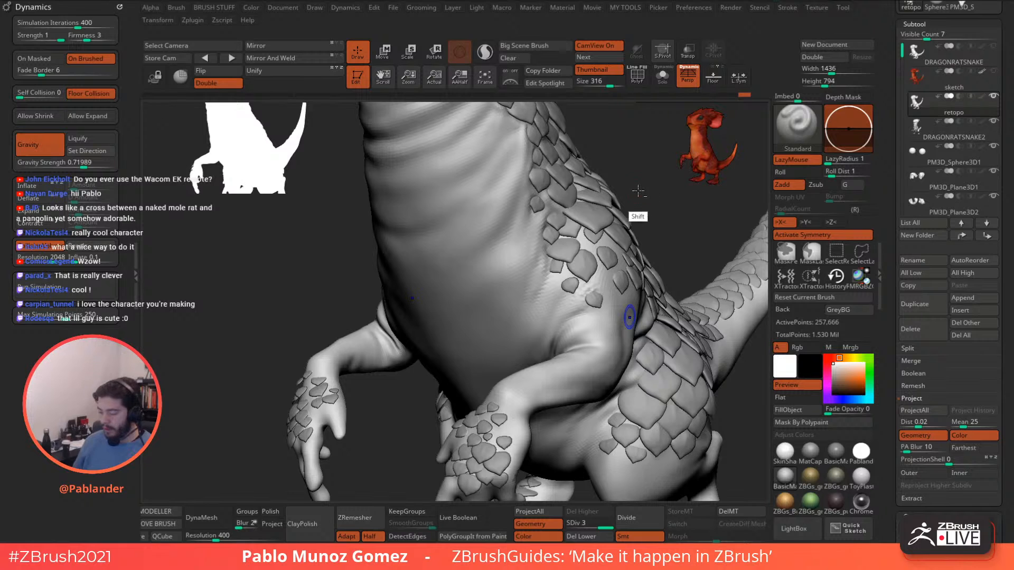
# Refine the skin around the thigh scales with the Standard brush and smooth it below their lower edge.
pyautogui.moveTo(639, 188); pyautogui.dragTo(653, 198)
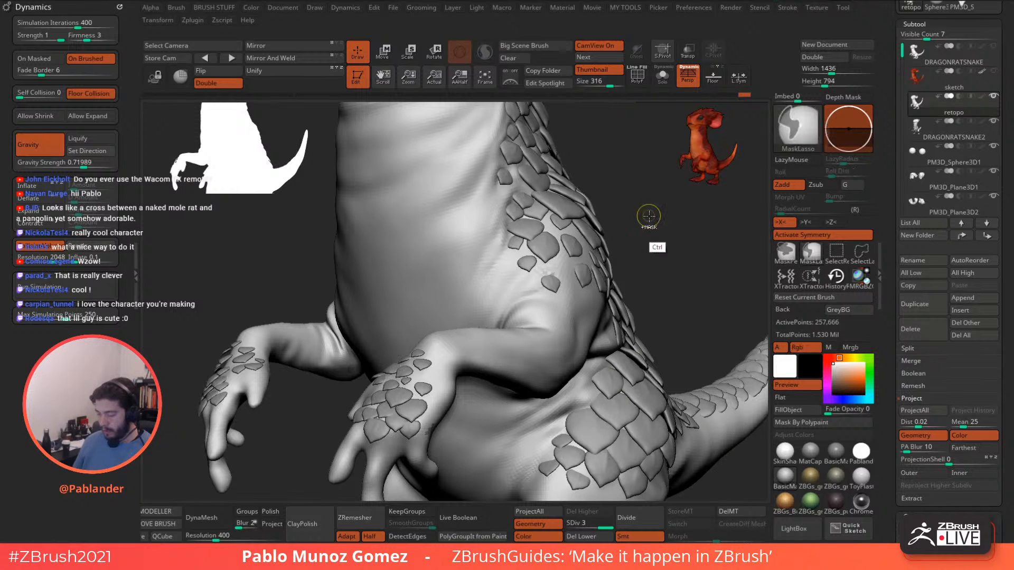
pyautogui.moveTo(636, 233)
pyautogui.mouseDown()
pyautogui.moveTo(624, 232)
pyautogui.moveTo(620, 203)
pyautogui.moveTo(630, 207)
pyautogui.moveTo(625, 230)
pyautogui.moveTo(622, 220)
pyautogui.moveTo(631, 240)
pyautogui.moveTo(620, 258)
pyautogui.mouseUp()
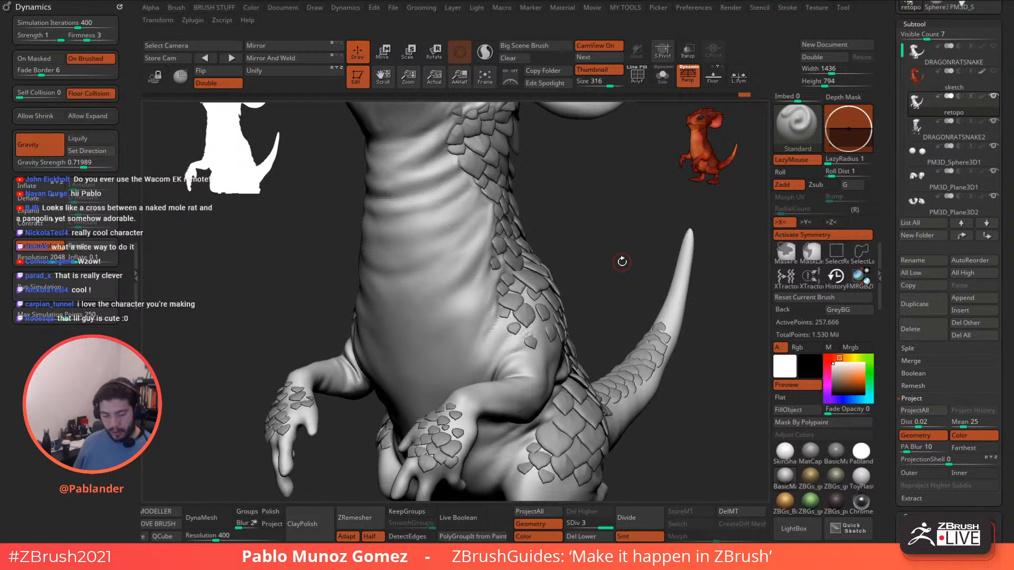
pyautogui.press('1')
pyautogui.press('2')
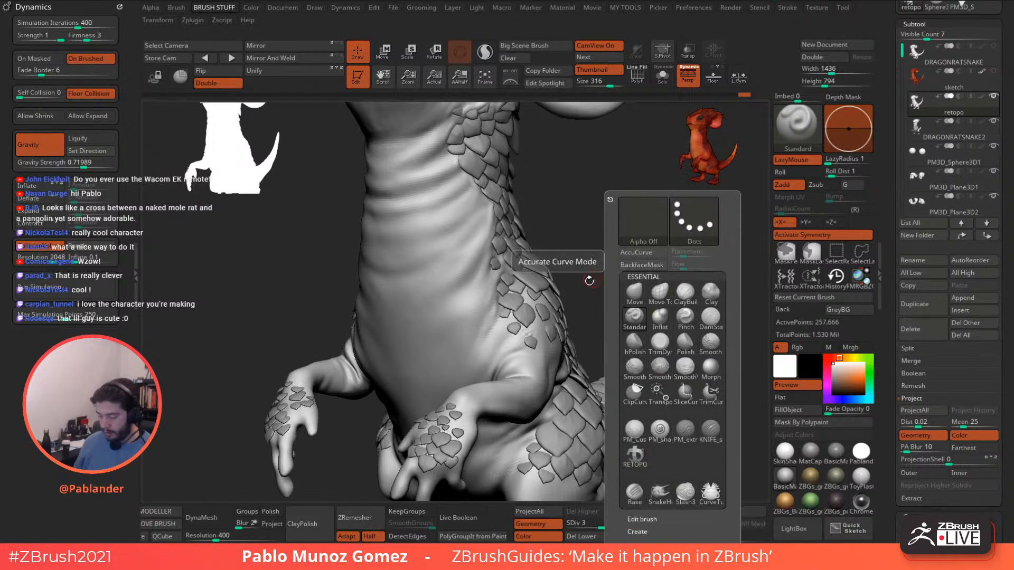
pyautogui.moveTo(606, 237)
pyautogui.mouseDown()
pyautogui.moveTo(598, 214)
pyautogui.moveTo(599, 294)
pyautogui.moveTo(549, 220)
pyautogui.mouseUp()
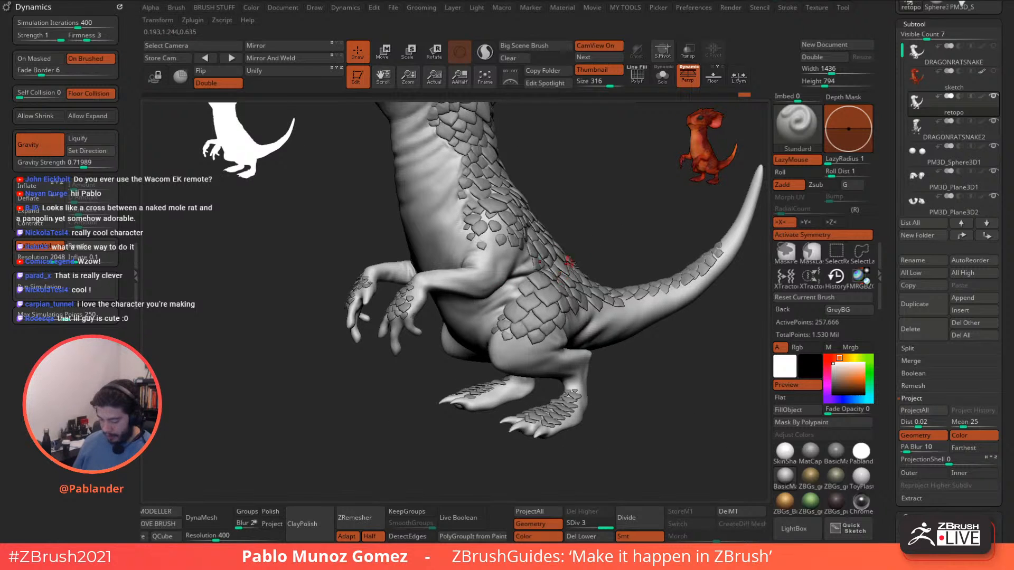
pyautogui.moveTo(569, 262); pyautogui.dragTo(513, 279)
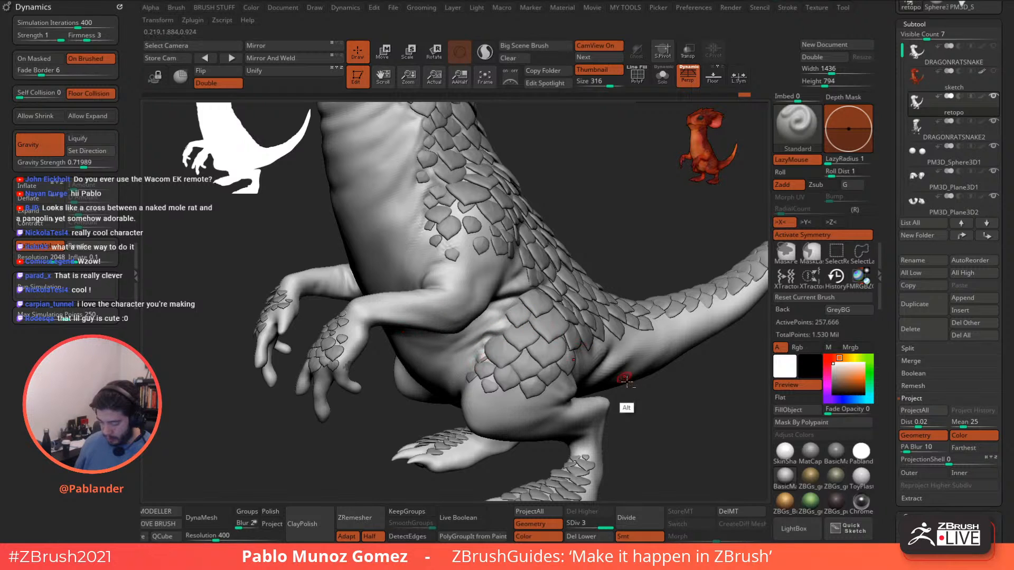
pyautogui.moveTo(626, 380)
pyautogui.mouseDown()
pyautogui.moveTo(634, 361)
pyautogui.moveTo(604, 333)
pyautogui.mouseUp()
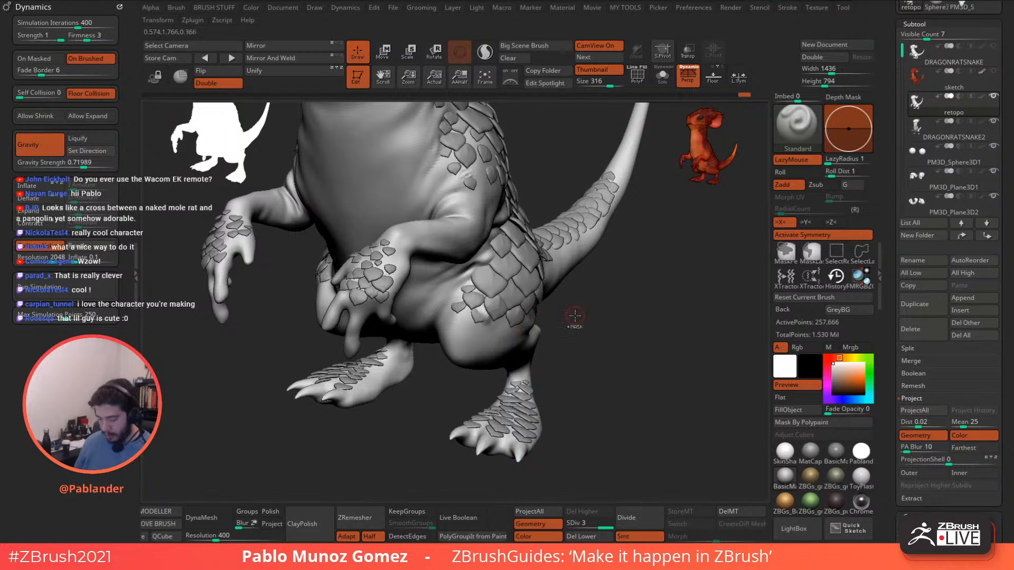
pyautogui.press('alt')
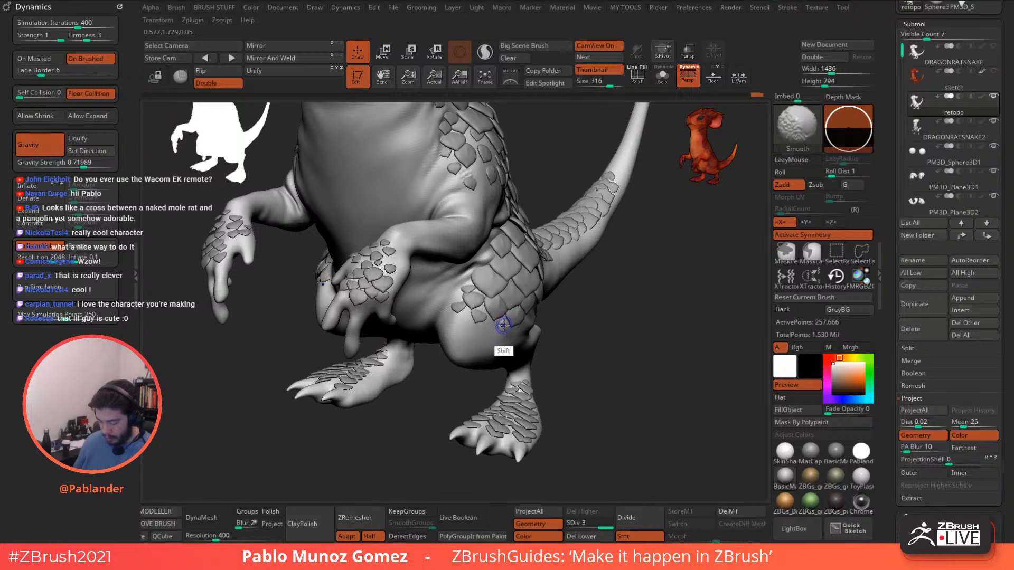
pyautogui.moveTo(565, 296)
pyautogui.mouseDown()
pyautogui.moveTo(608, 320)
pyautogui.moveTo(604, 299)
pyautogui.mouseUp()
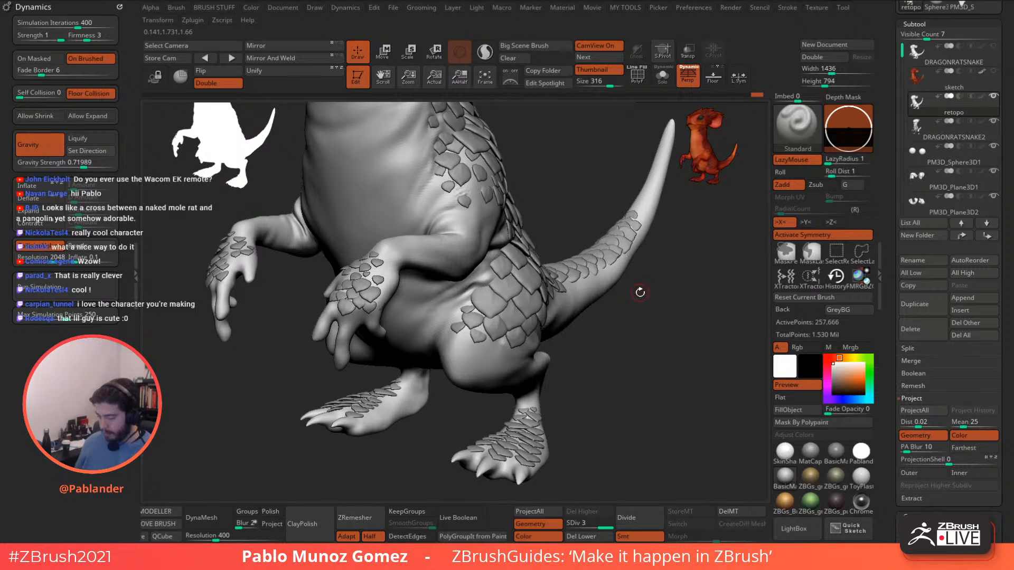
# Frame the whole creature and examine how the skin blends with the scales from three-quarter angles.
pyautogui.moveTo(666, 270); pyautogui.dragTo(656, 283)
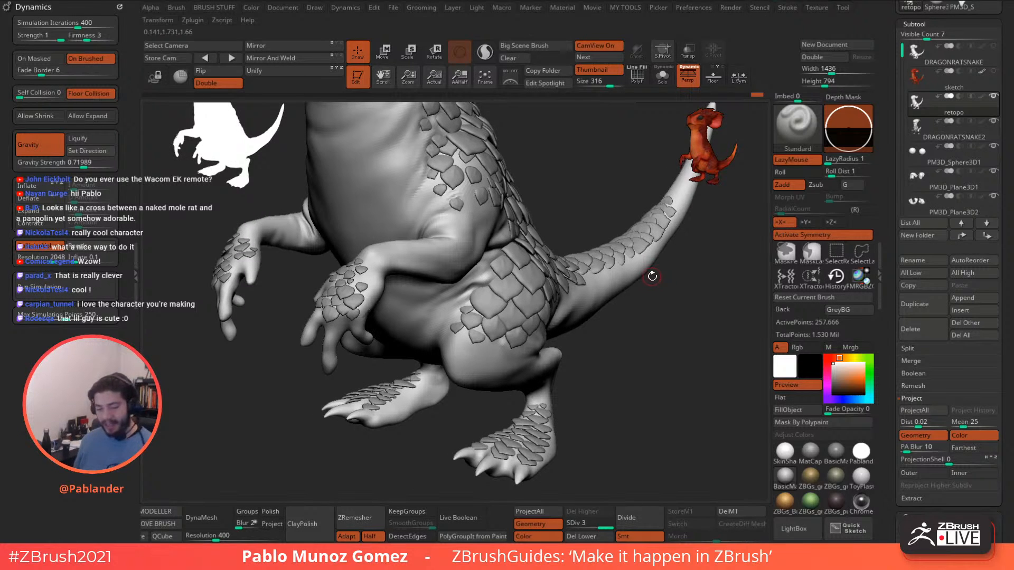
pyautogui.moveTo(664, 297); pyautogui.dragTo(673, 296)
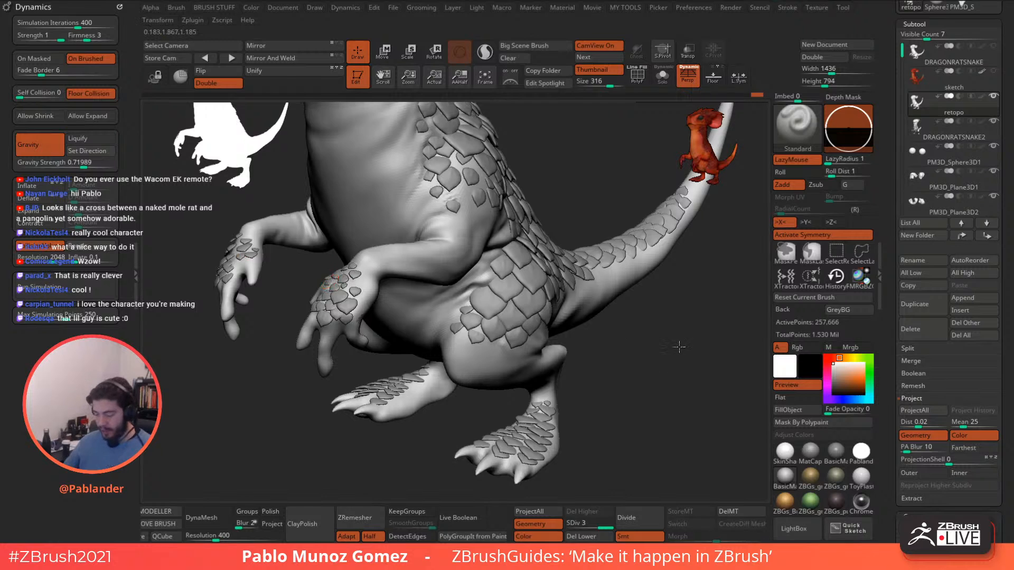
pyautogui.press('f')
pyautogui.moveTo(649, 267); pyautogui.dragTo(669, 333)
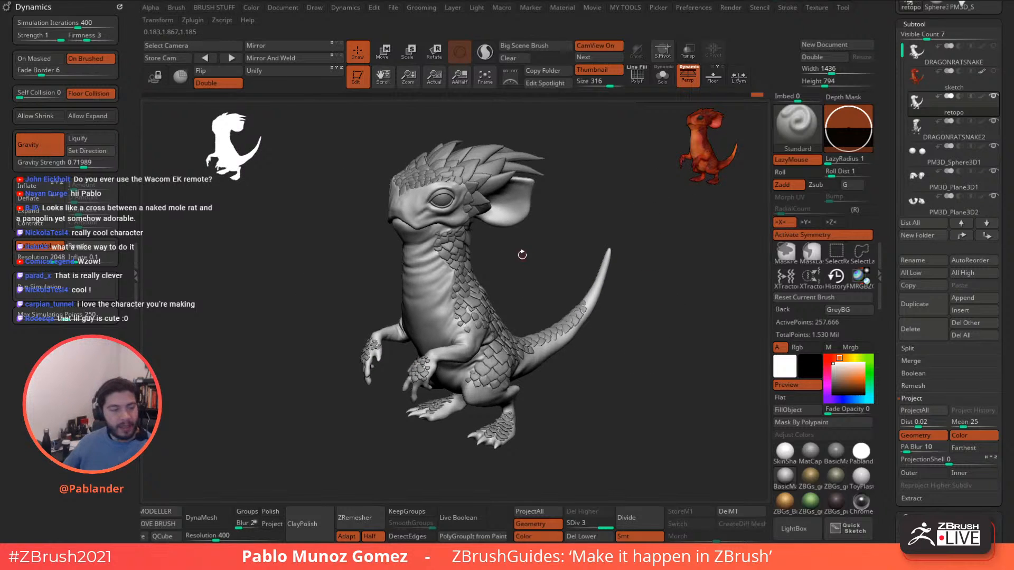
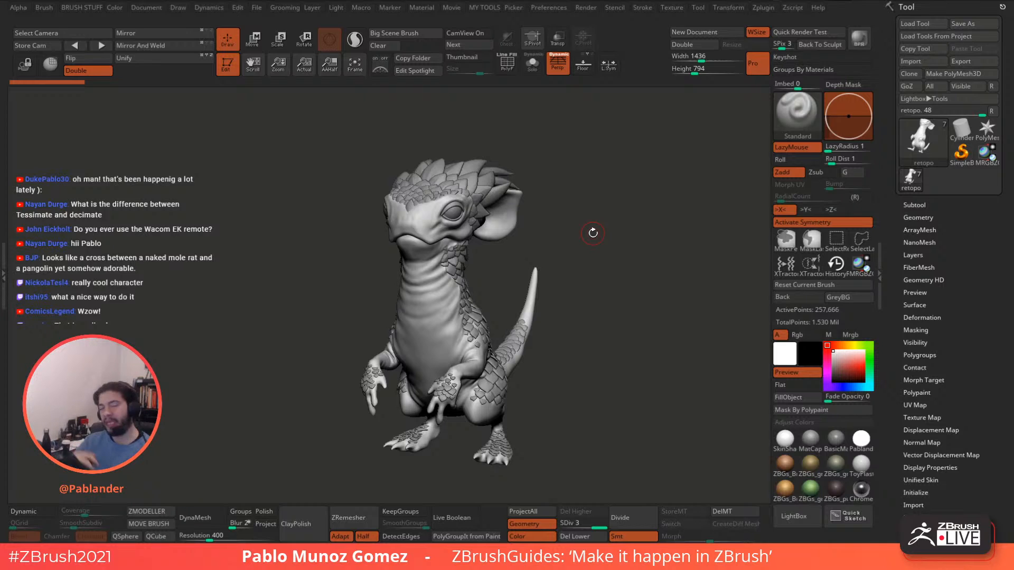
pyautogui.moveTo(602, 270); pyautogui.dragTo(597, 264)
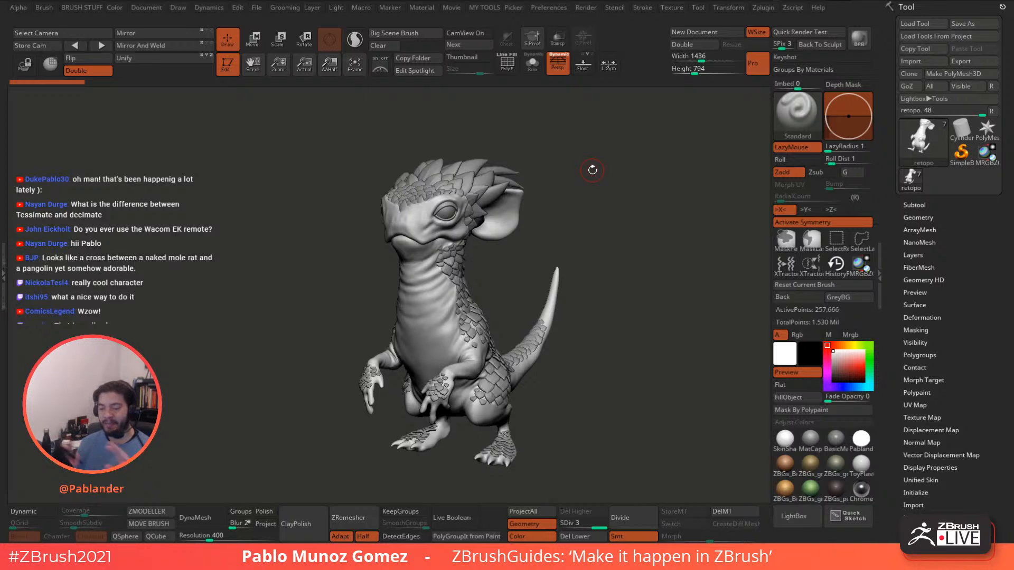
# Display the Tessimate settings in the geometry options of the retopo mesh.
pyautogui.click(918, 217)
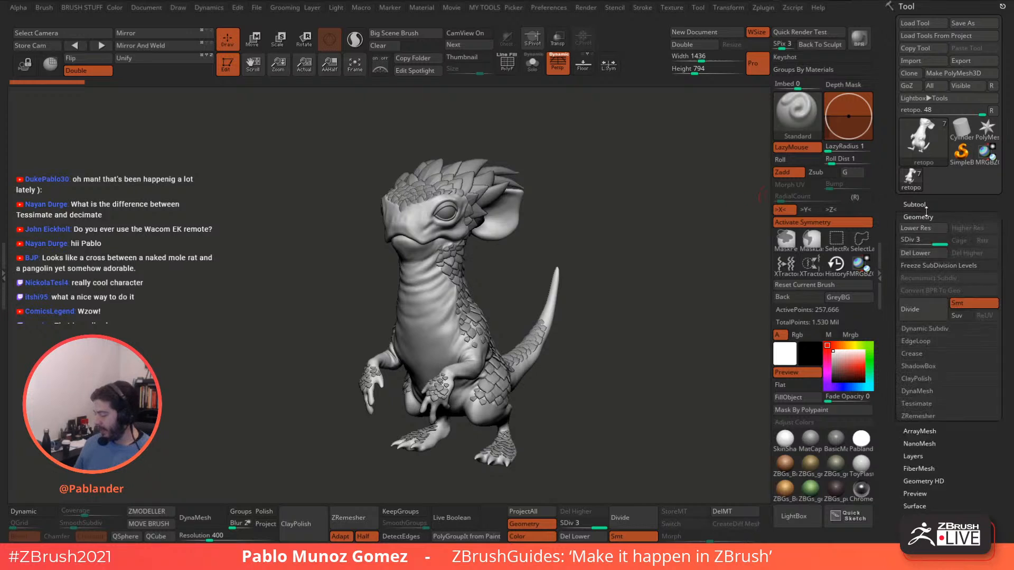
pyautogui.moveTo(894, 372); pyautogui.dragTo(894, 317)
pyautogui.click(936, 349)
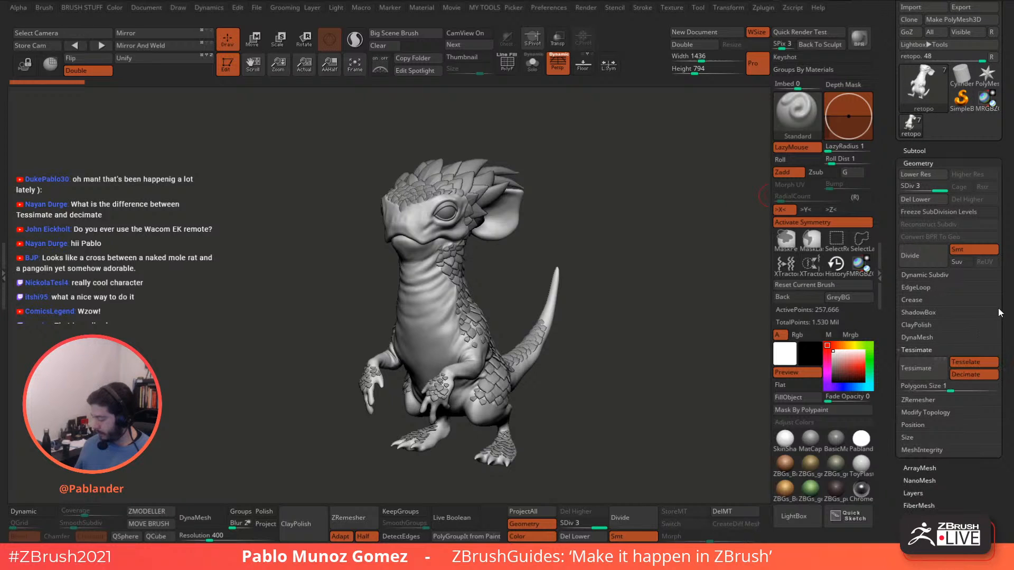
pyautogui.moveTo(1005, 311); pyautogui.dragTo(1006, 228)
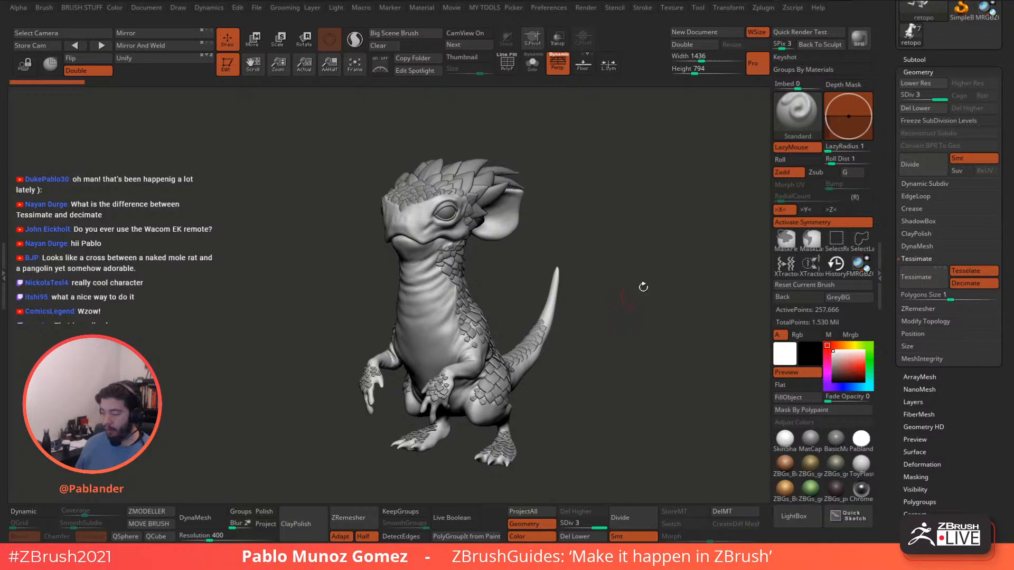
# Switch to a Sphere3D, convert it to a PolyMesh3D and display its wireframe.
pyautogui.moveTo(891, 94); pyautogui.dragTo(891, 180)
pyautogui.click(923, 92)
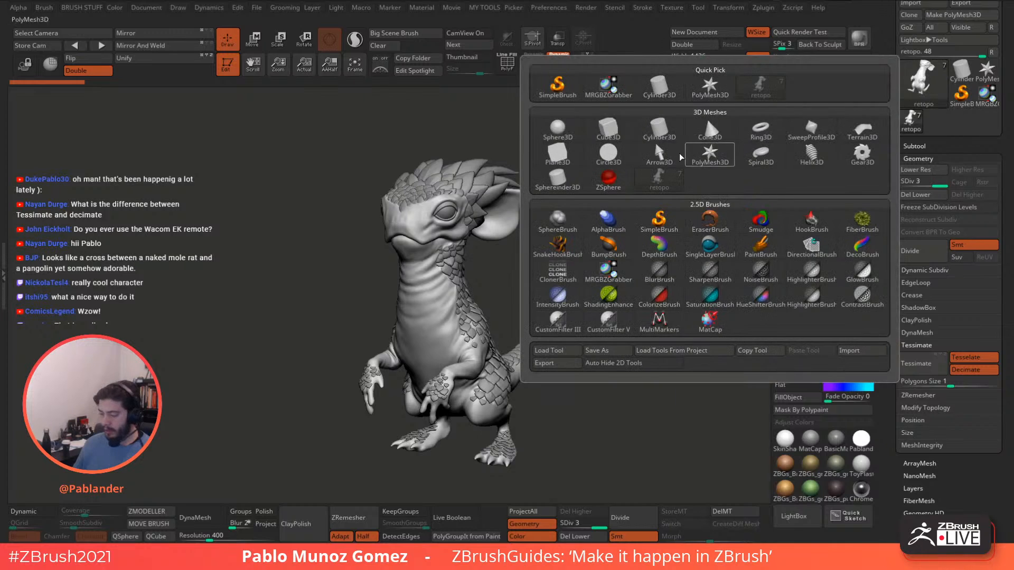
pyautogui.click(567, 137)
pyautogui.click(953, 15)
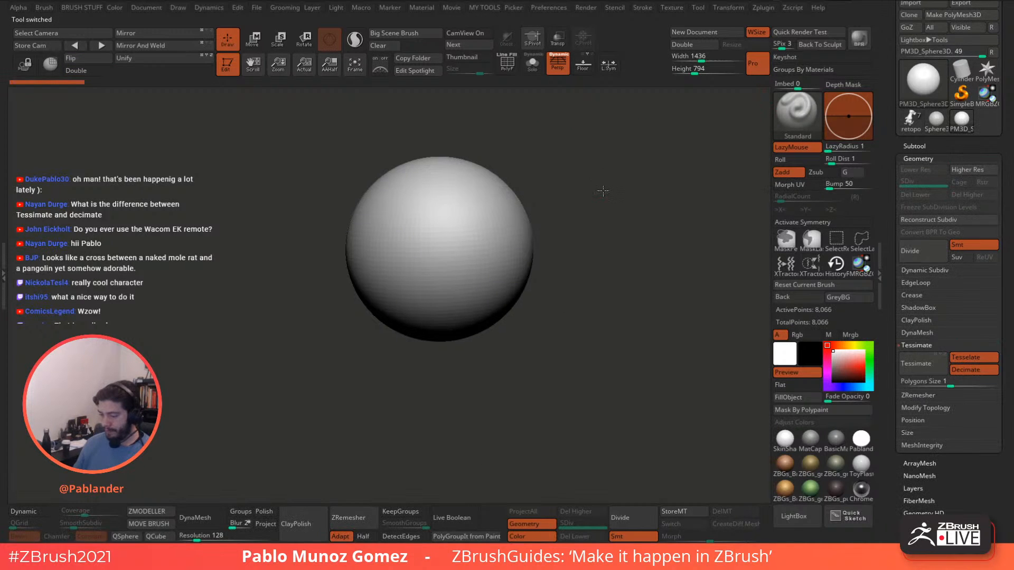
pyautogui.click(508, 64)
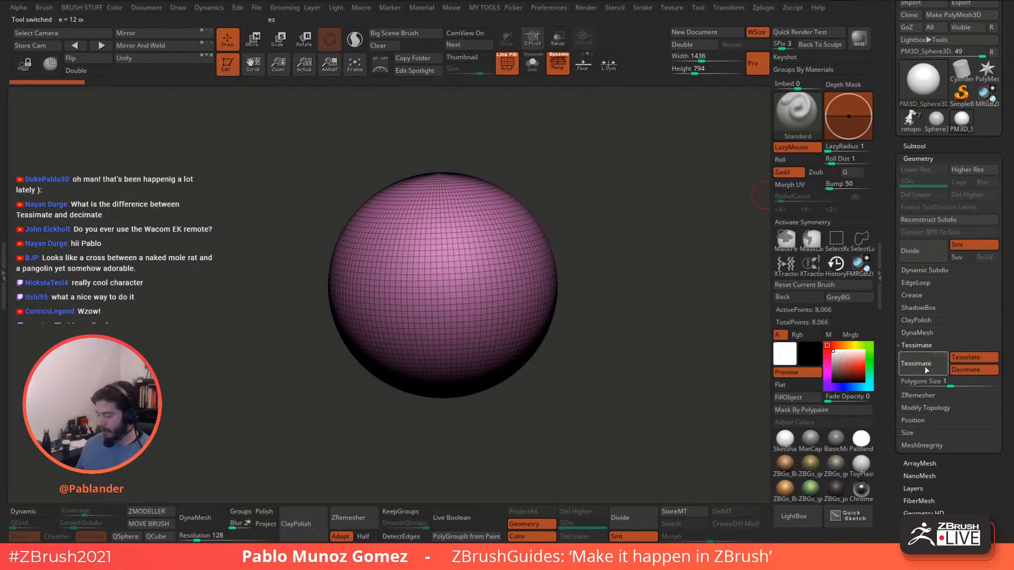
# Tessimate the sphere and compare Polygons Size values of 6.80846, 0.56259 and 0.2612, finishing with 1.69411.
pyautogui.moveTo(667, 351)
pyautogui.mouseDown()
pyautogui.moveTo(668, 363)
pyautogui.moveTo(657, 346)
pyautogui.mouseUp()
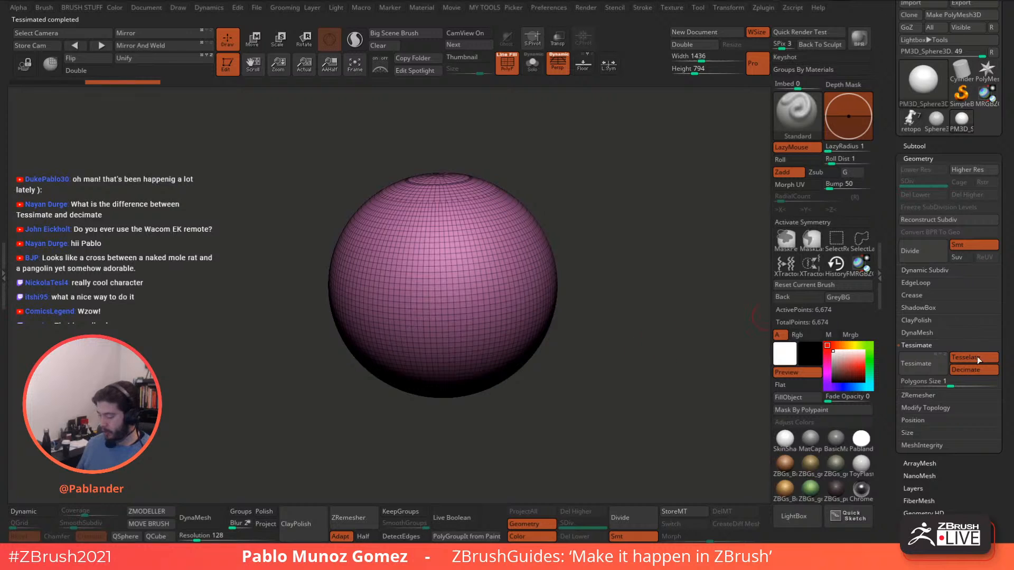
pyautogui.moveTo(1006, 325); pyautogui.dragTo(1006, 265)
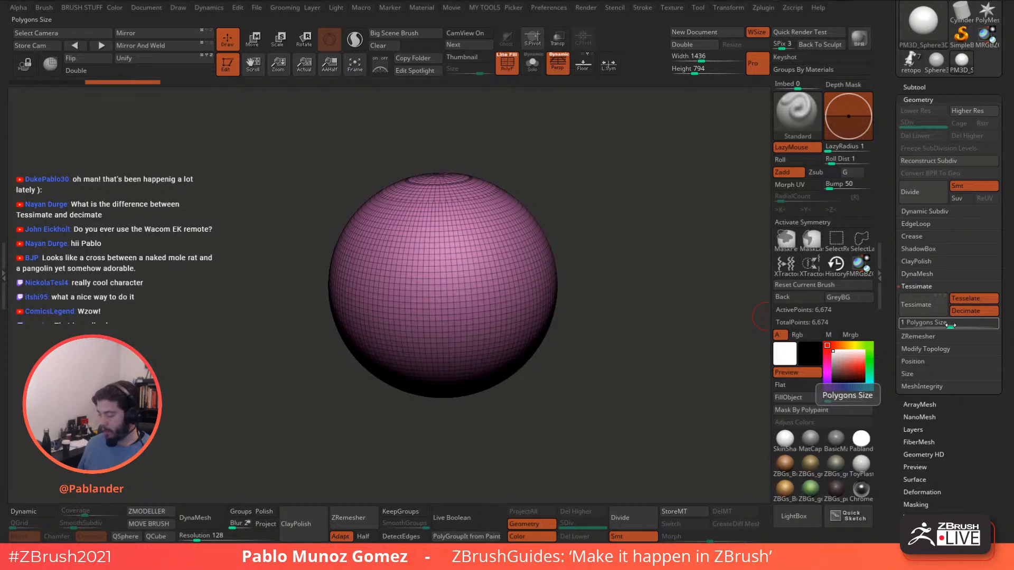
pyautogui.moveTo(950, 325); pyautogui.dragTo(971, 325)
pyautogui.click(945, 313)
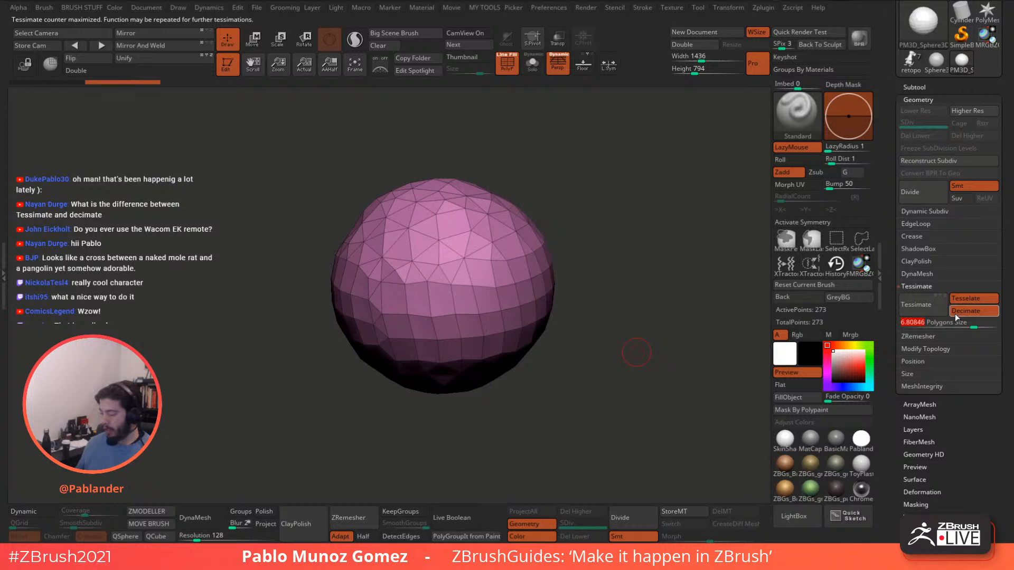
pyautogui.moveTo(971, 327); pyautogui.dragTo(948, 327)
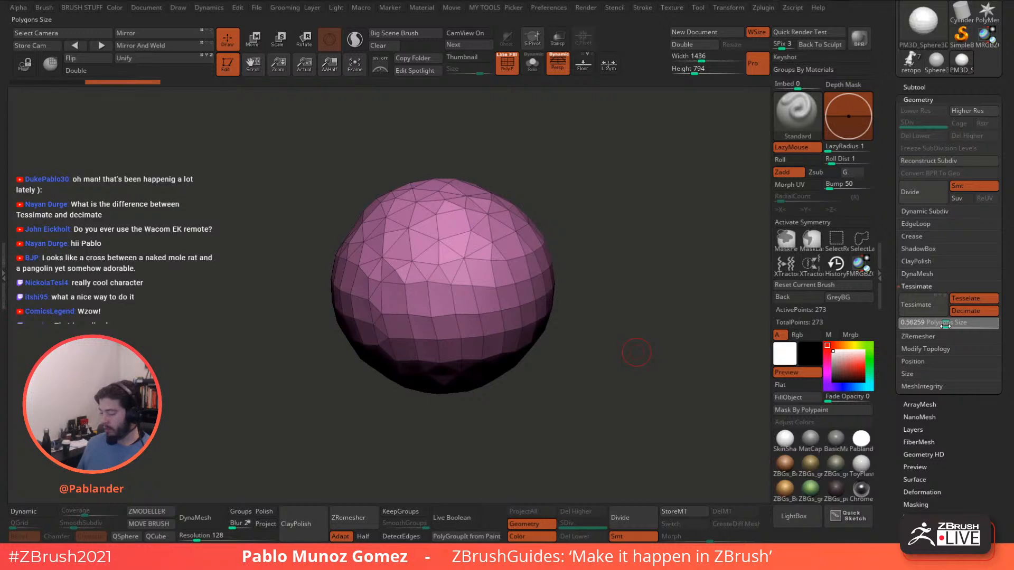
pyautogui.moveTo(945, 326); pyautogui.dragTo(945, 325)
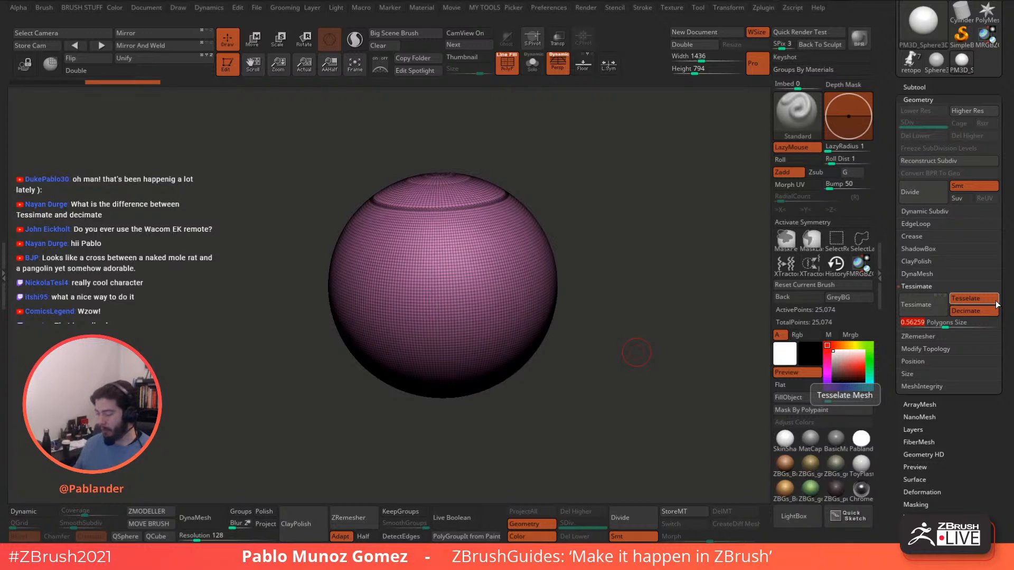
pyautogui.click(938, 323)
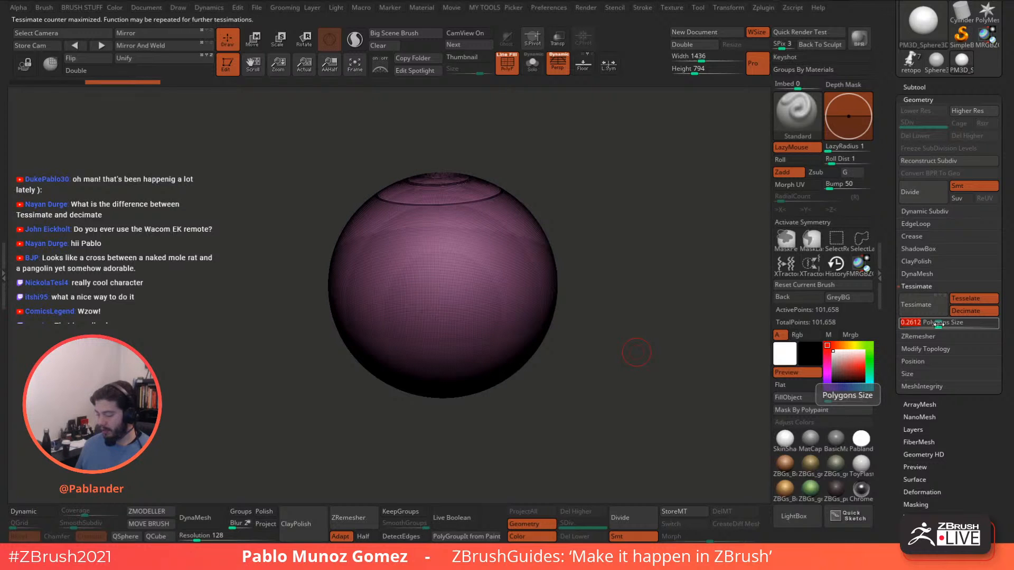
pyautogui.moveTo(938, 324)
pyautogui.mouseDown()
pyautogui.moveTo(971, 324)
pyautogui.moveTo(943, 326)
pyautogui.moveTo(956, 324)
pyautogui.mouseUp()
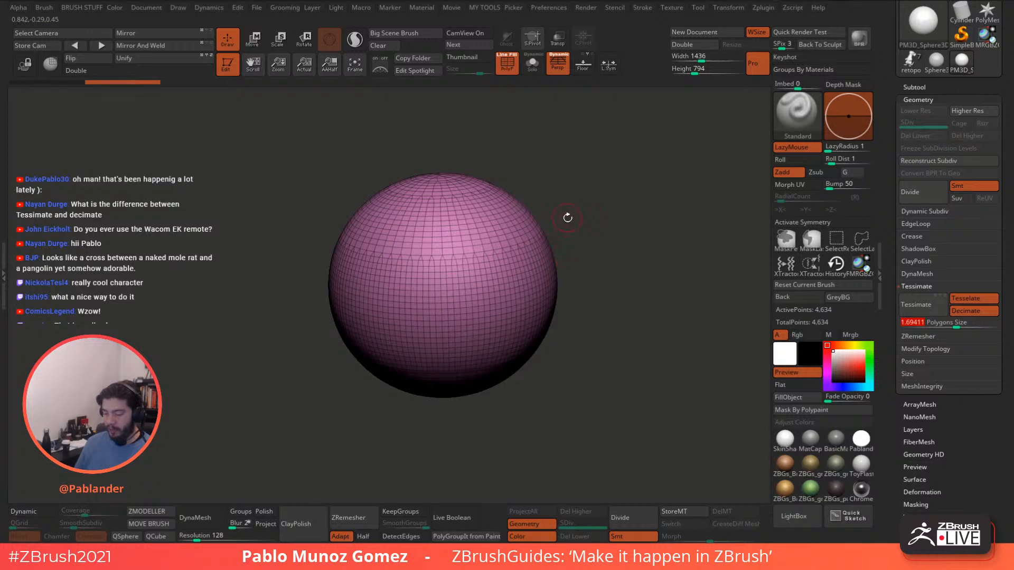
# Carve two diagonal grooves across the front of the sphere with the DamStandard brush and hide the wireframe.
pyautogui.press('b')
pyautogui.click(636, 168)
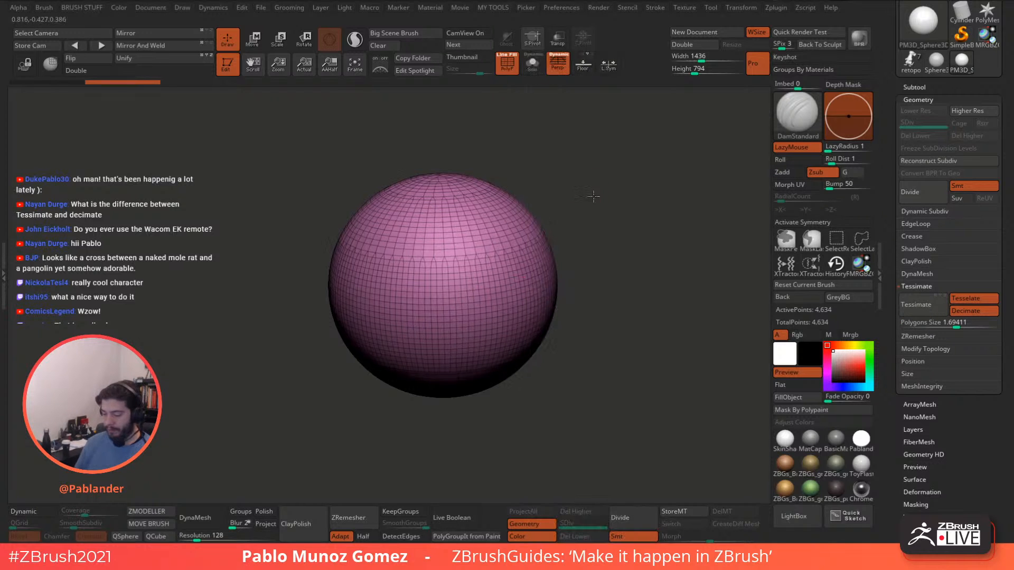
pyautogui.moveTo(543, 240)
pyautogui.mouseDown()
pyautogui.moveTo(448, 311)
pyautogui.moveTo(513, 236)
pyautogui.moveTo(432, 334)
pyautogui.mouseUp()
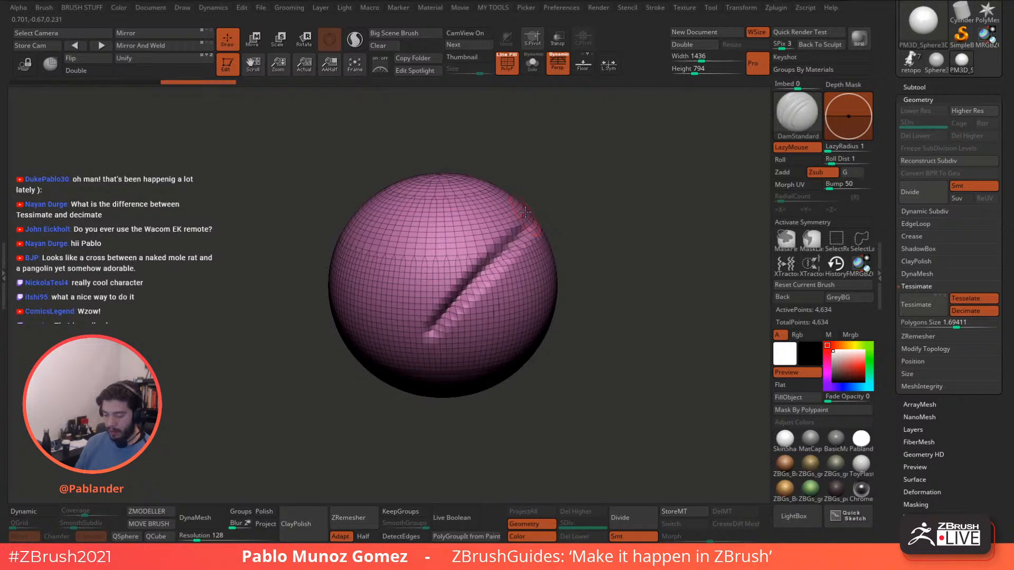
pyautogui.moveTo(502, 201)
pyautogui.mouseDown()
pyautogui.moveTo(444, 241)
pyautogui.moveTo(388, 316)
pyautogui.mouseUp()
pyautogui.keyDown('alt'); pyautogui.moveTo(592, 261); pyautogui.dragTo(591, 242); pyautogui.keyUp('alt')
pyautogui.click(508, 64)
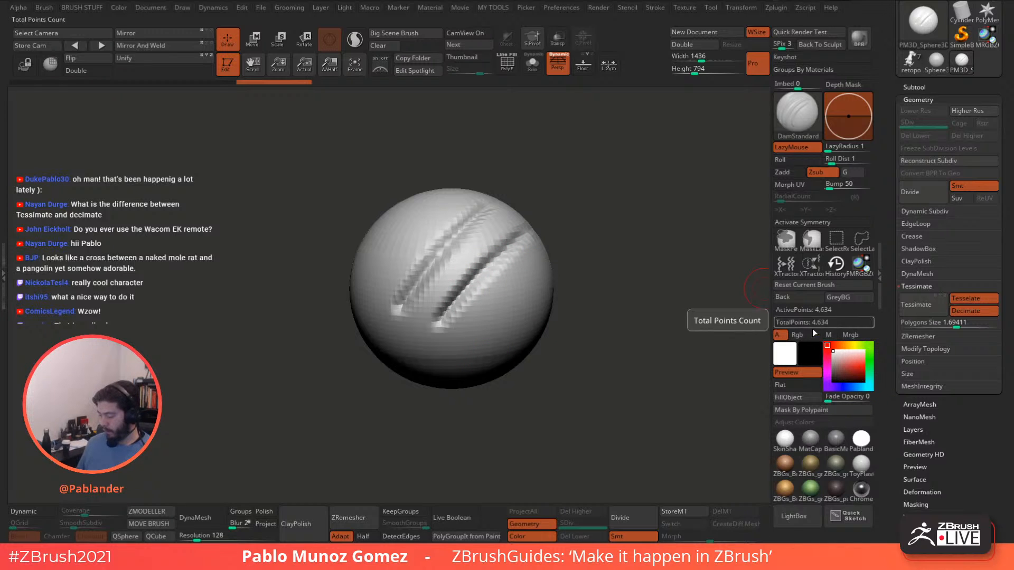
# Make the document background white and apply the white outline material to the sphere.
pyautogui.moveTo(809, 295); pyautogui.dragTo(786, 353)
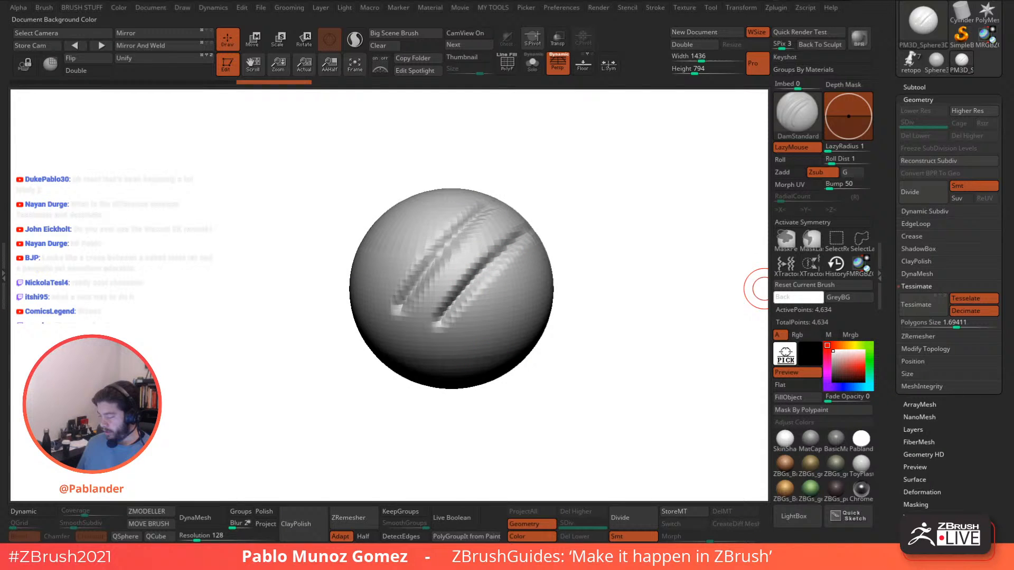
pyautogui.click(861, 439)
pyautogui.keyDown('ctrl'); pyautogui.moveTo(639, 342); pyautogui.dragTo(595, 290, button='right'); pyautogui.keyUp('ctrl')
pyautogui.moveTo(577, 219)
pyautogui.mouseDown()
pyautogui.moveTo(542, 266)
pyautogui.moveTo(495, 275)
pyautogui.moveTo(570, 245)
pyautogui.mouseUp()
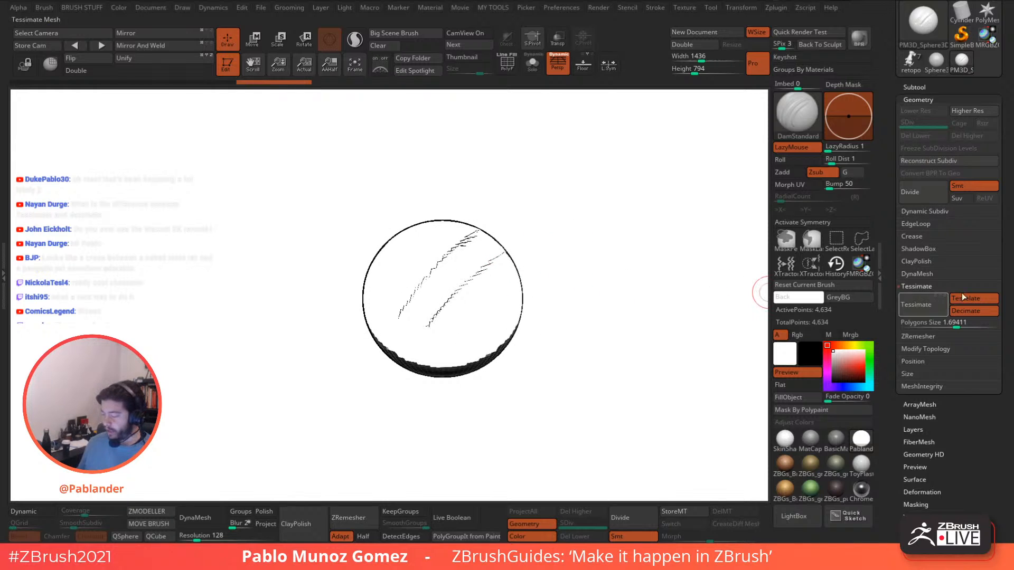
# Tessimate the sphere at Polygons Size 0.70421, smooth the grooves and recarve two diagonal lines with DamStandard.
pyautogui.moveTo(955, 324); pyautogui.dragTo(947, 324)
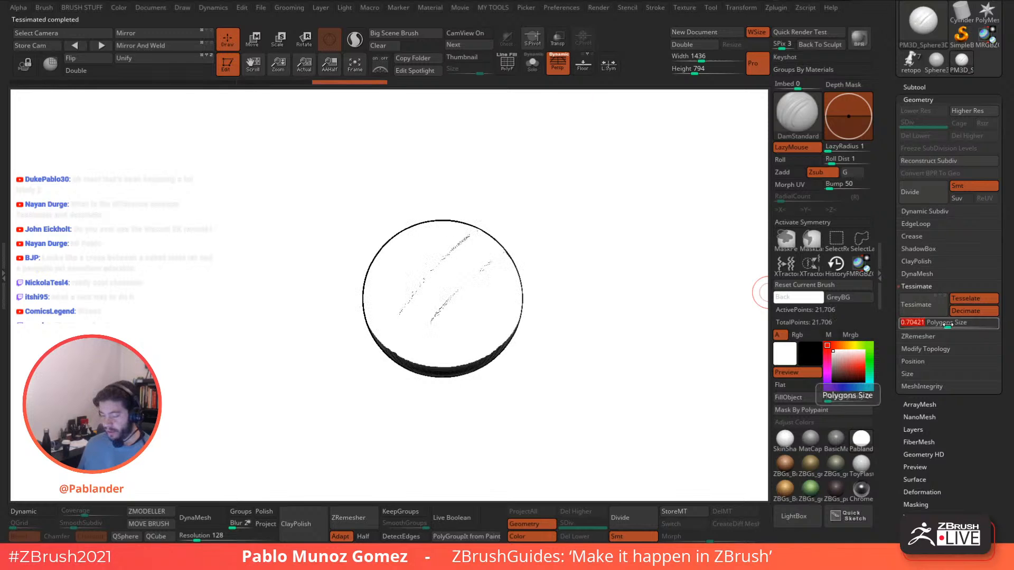
pyautogui.keyDown('shift'); pyautogui.moveTo(491, 264); pyautogui.dragTo(429, 327); pyautogui.keyUp('shift')
pyautogui.moveTo(463, 238); pyautogui.dragTo(392, 310)
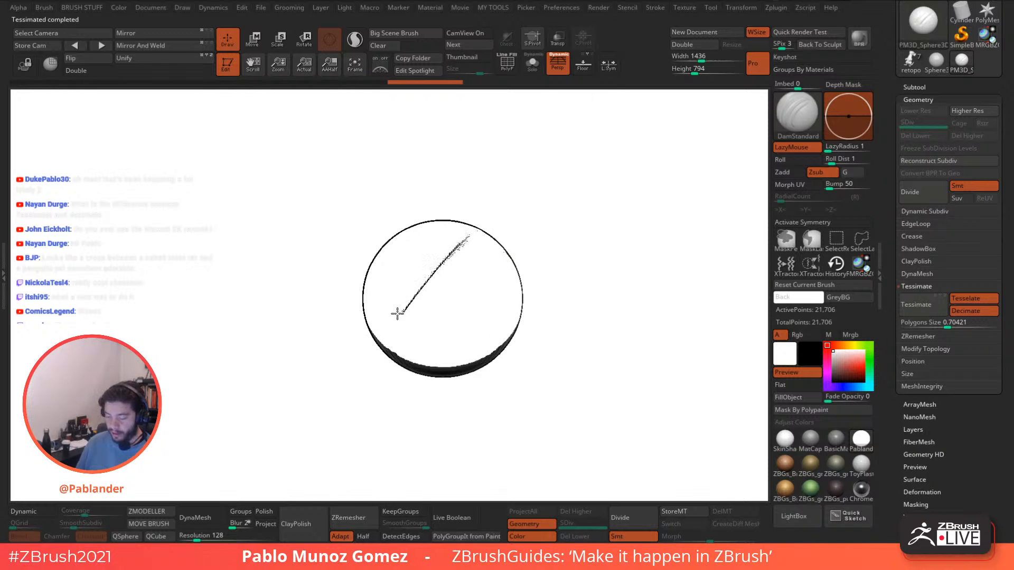
pyautogui.moveTo(482, 255); pyautogui.dragTo(425, 303)
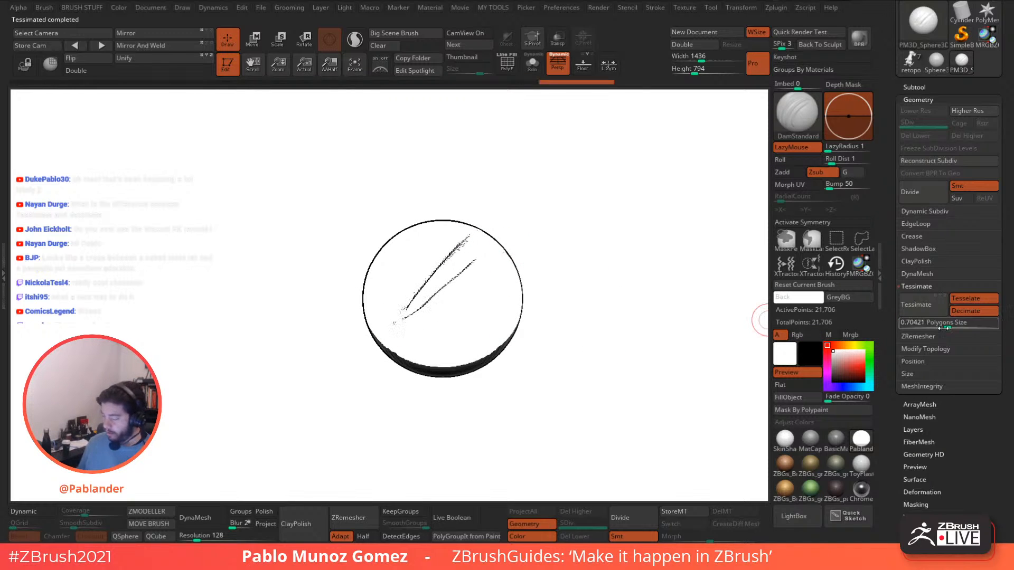
# Tessimate the sphere at Polygons Size 0.50164, carve more grooves and inspect the outlined form from a distance.
pyautogui.moveTo(947, 324); pyautogui.dragTo(944, 324)
pyautogui.moveTo(496, 293)
pyautogui.mouseDown()
pyautogui.moveTo(493, 285)
pyautogui.moveTo(423, 317)
pyautogui.moveTo(502, 299)
pyautogui.moveTo(424, 331)
pyautogui.moveTo(397, 305)
pyautogui.mouseUp()
pyautogui.moveTo(582, 278)
pyautogui.mouseDown()
pyautogui.moveTo(606, 267)
pyautogui.moveTo(604, 251)
pyautogui.moveTo(635, 248)
pyautogui.moveTo(606, 260)
pyautogui.mouseUp()
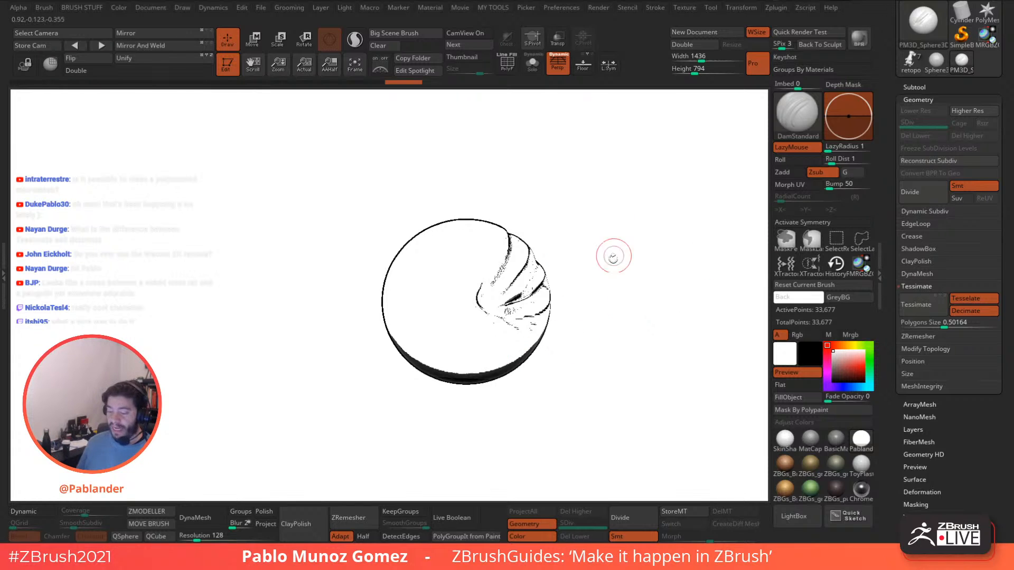
pyautogui.keyDown('alt'); pyautogui.moveTo(597, 324); pyautogui.dragTo(500, 132); pyautogui.keyUp('alt')
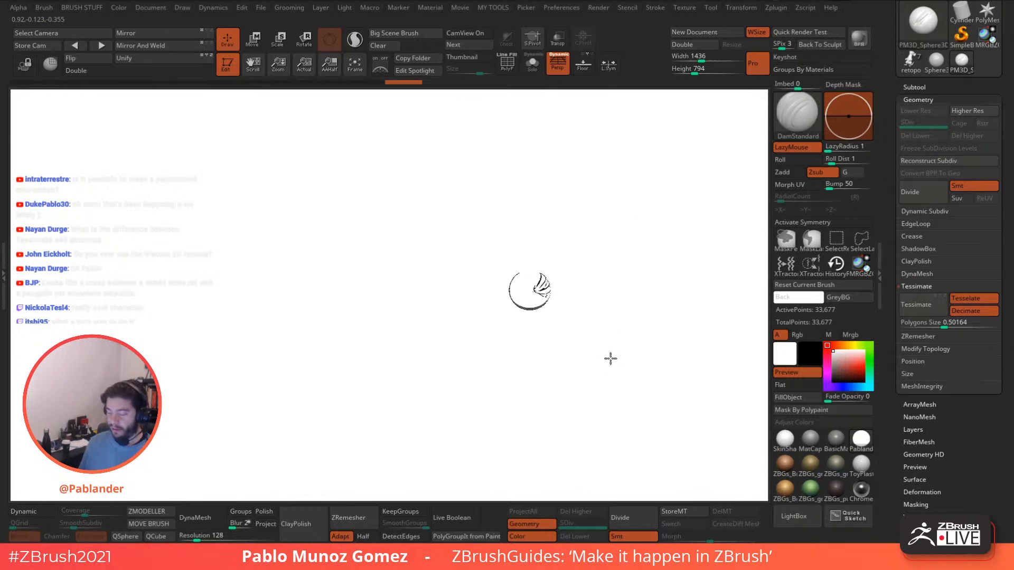
pyautogui.keyDown('alt'); pyautogui.moveTo(593, 308); pyautogui.dragTo(587, 286); pyautogui.keyUp('alt')
pyautogui.moveTo(586, 329)
pyautogui.mouseDown()
pyautogui.moveTo(570, 321)
pyautogui.moveTo(579, 322)
pyautogui.moveTo(565, 333)
pyautogui.moveTo(554, 206)
pyautogui.moveTo(575, 228)
pyautogui.moveTo(541, 240)
pyautogui.moveTo(626, 247)
pyautogui.moveTo(597, 254)
pyautogui.mouseUp()
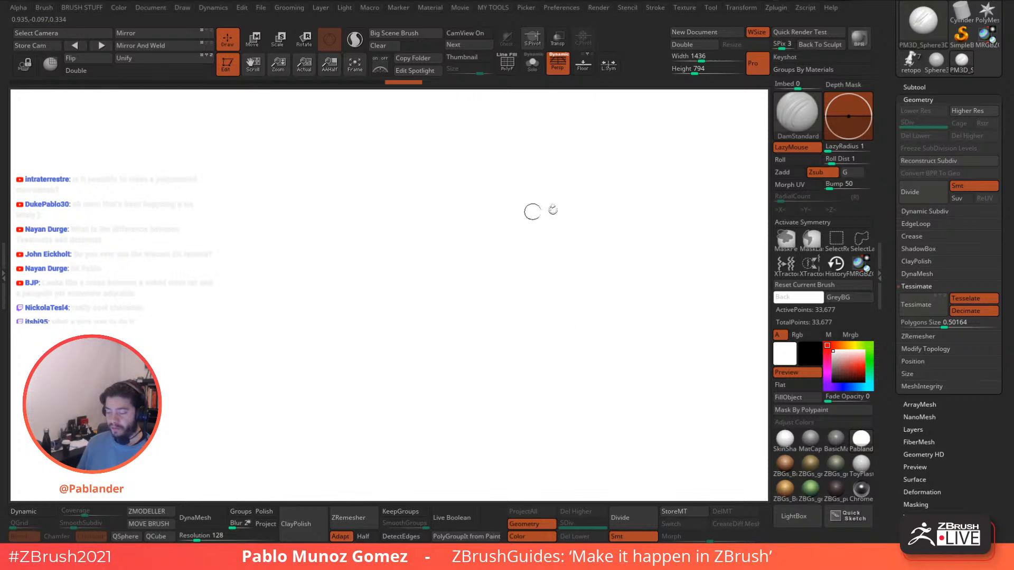
# Coarsen the sphere by tessimating at Polygons Size 7.06444 and then 6.08504, with the wireframe displayed.
pyautogui.moveTo(944, 324); pyautogui.dragTo(974, 323)
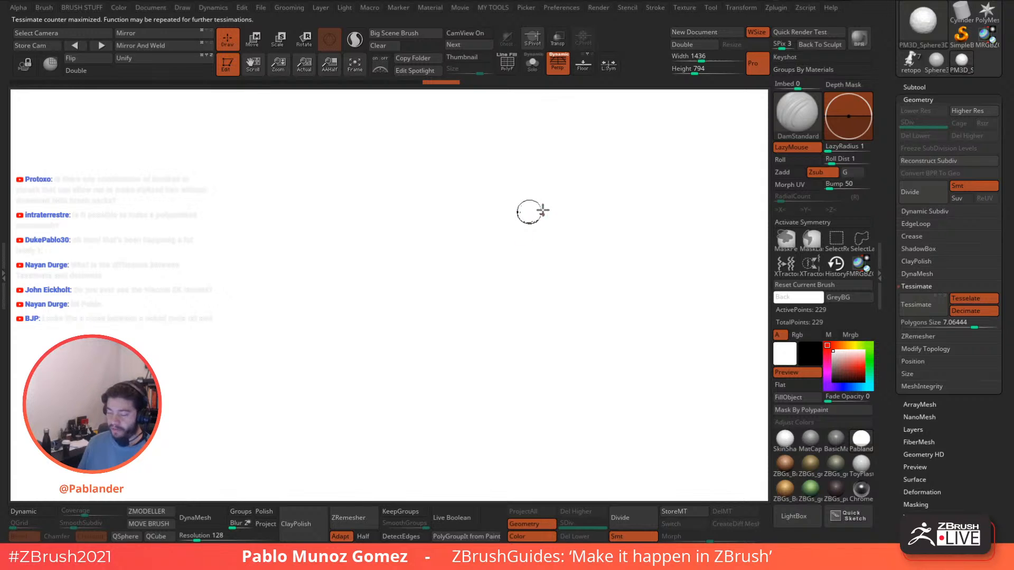
pyautogui.click(507, 64)
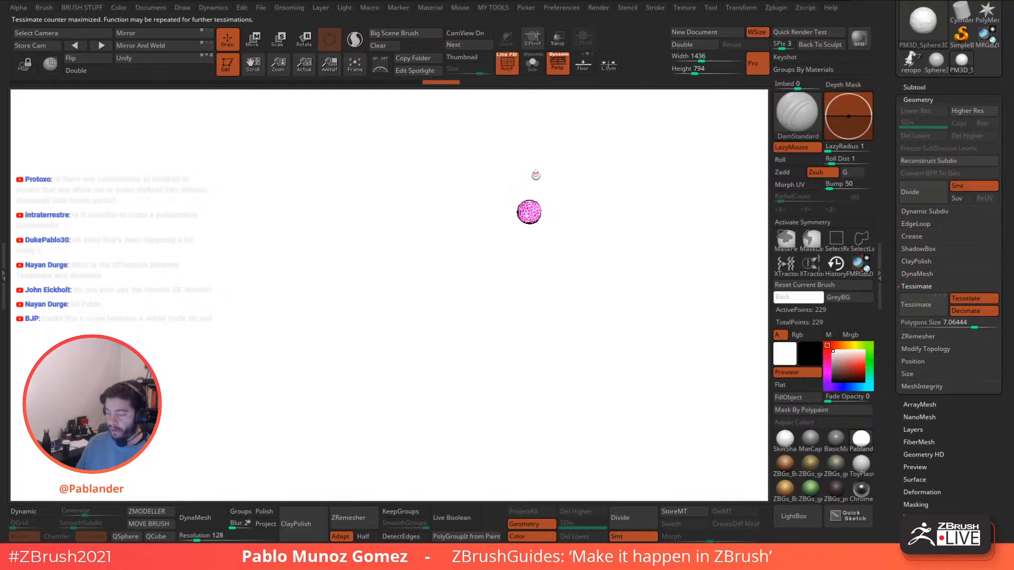
pyautogui.keyDown('ctrl'); pyautogui.moveTo(536, 174); pyautogui.dragTo(579, 402, button='right'); pyautogui.keyUp('ctrl')
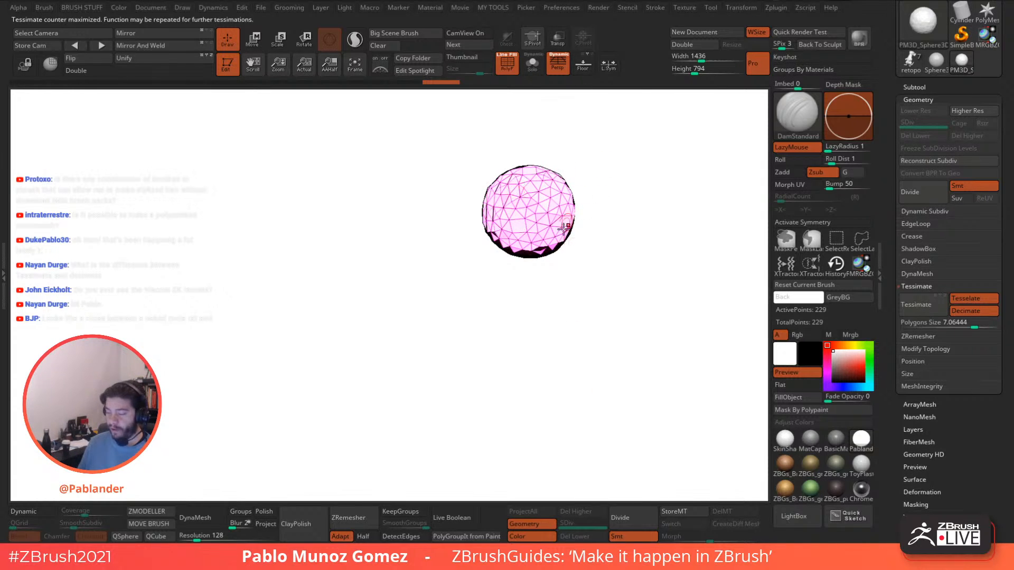
pyautogui.moveTo(976, 323); pyautogui.dragTo(974, 322)
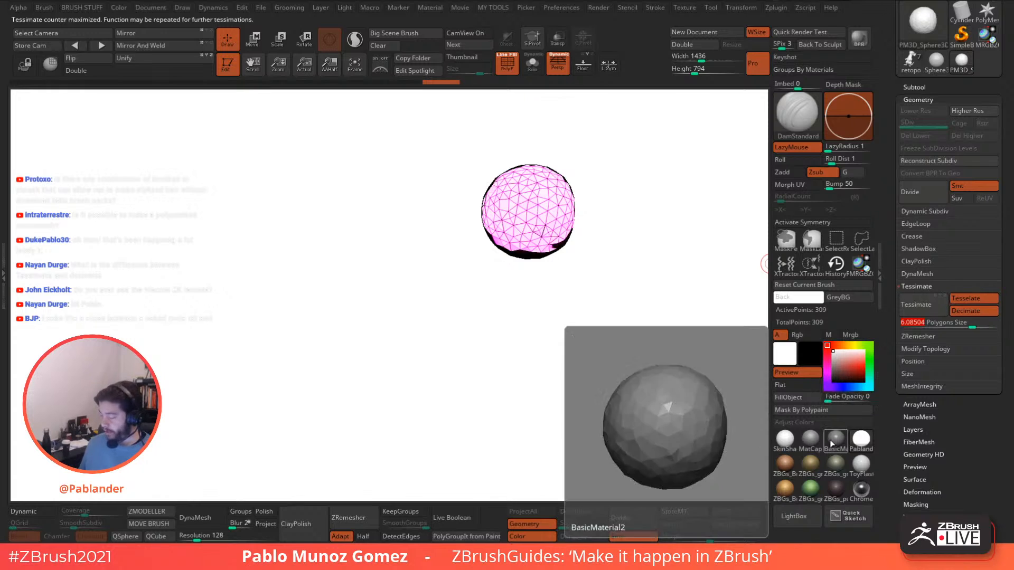
# Apply the MatCap Gray material and restore the dark document background.
pyautogui.moveTo(785, 463)
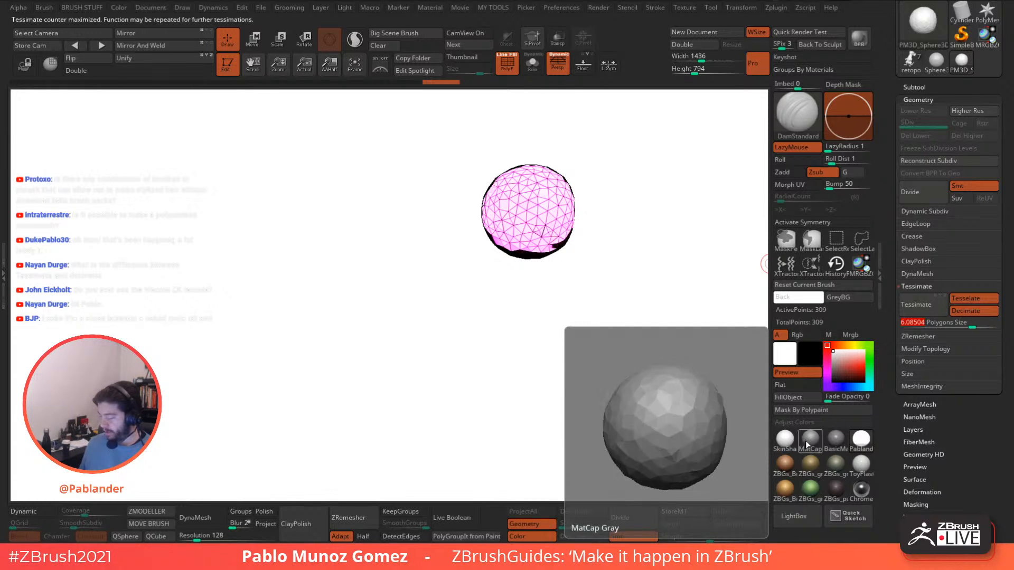
pyautogui.click(807, 445)
pyautogui.click(827, 298)
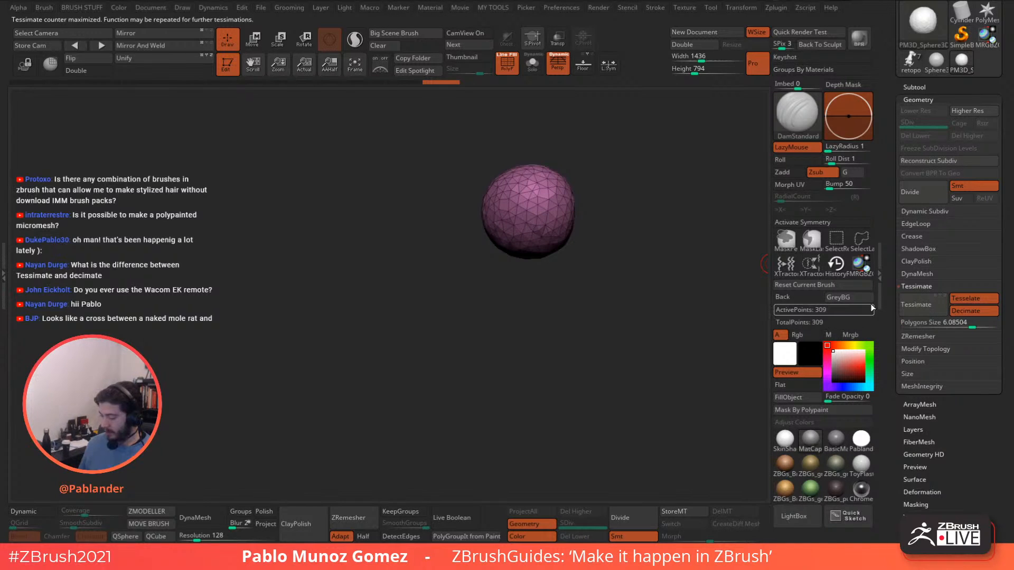
# Switch back to the retopo creature, hide its wireframe and frame it in a three-quarter view.
pyautogui.moveTo(889, 259); pyautogui.dragTo(891, 376)
pyautogui.click(913, 181)
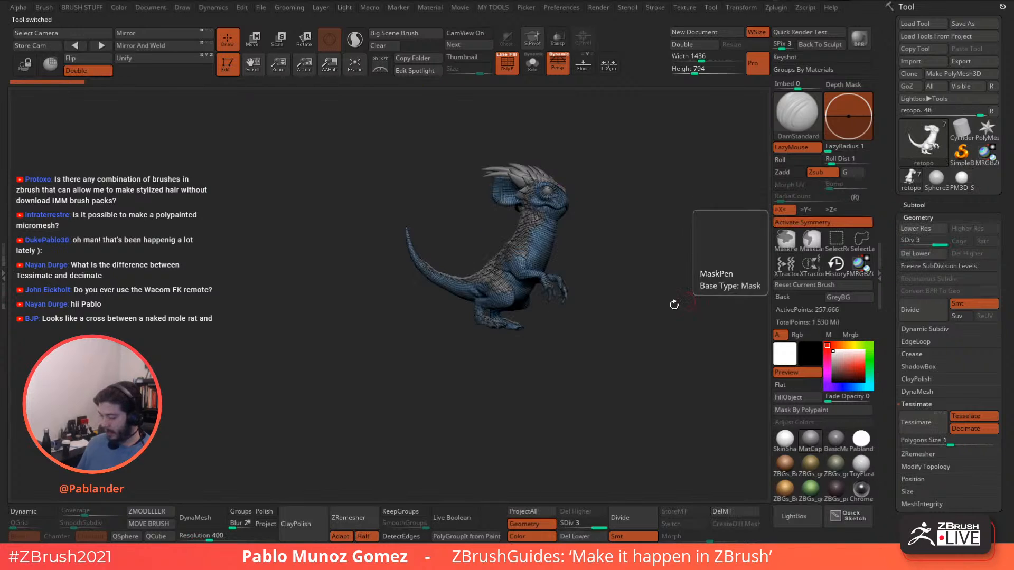
pyautogui.moveTo(673, 304); pyautogui.dragTo(534, 312)
pyautogui.click(507, 63)
pyautogui.keyDown('alt'); pyautogui.moveTo(543, 194); pyautogui.dragTo(618, 260); pyautogui.keyUp('alt')
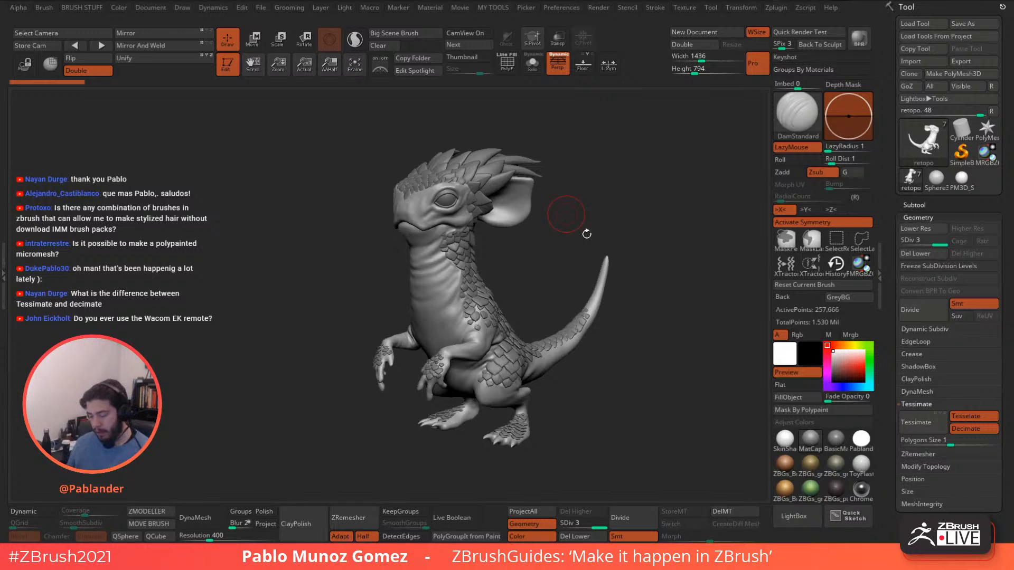
# Load the ZBGs_Long_Hair brush from the Hair folder of the LightBox brush library.
pyautogui.click(793, 517)
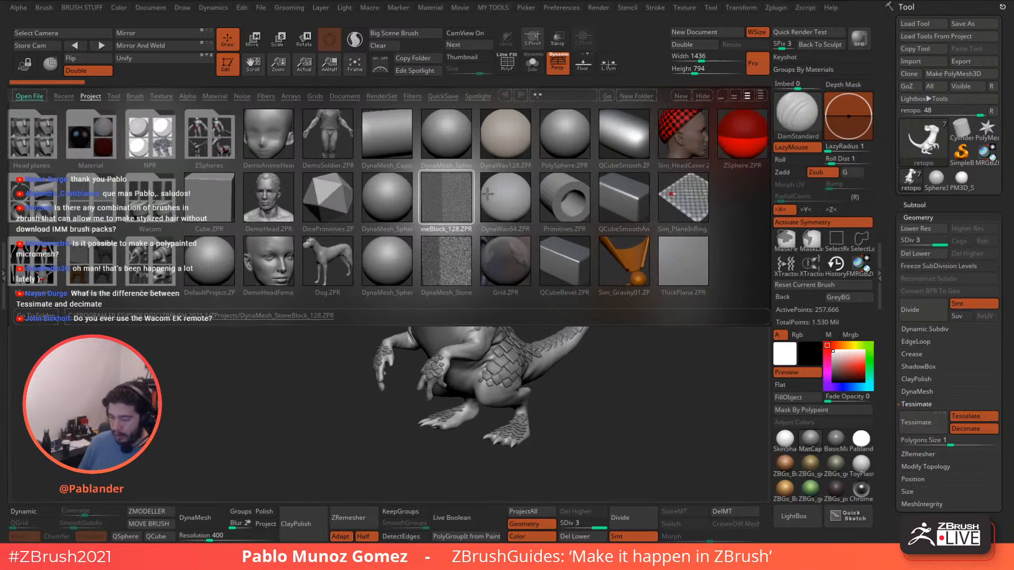
pyautogui.click(135, 96)
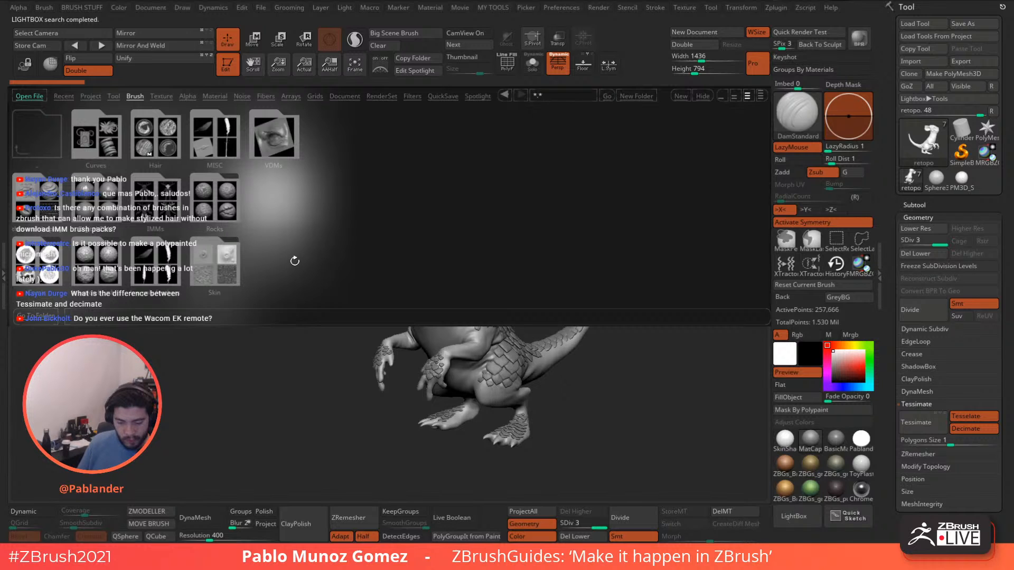
pyautogui.doubleClick(176, 142)
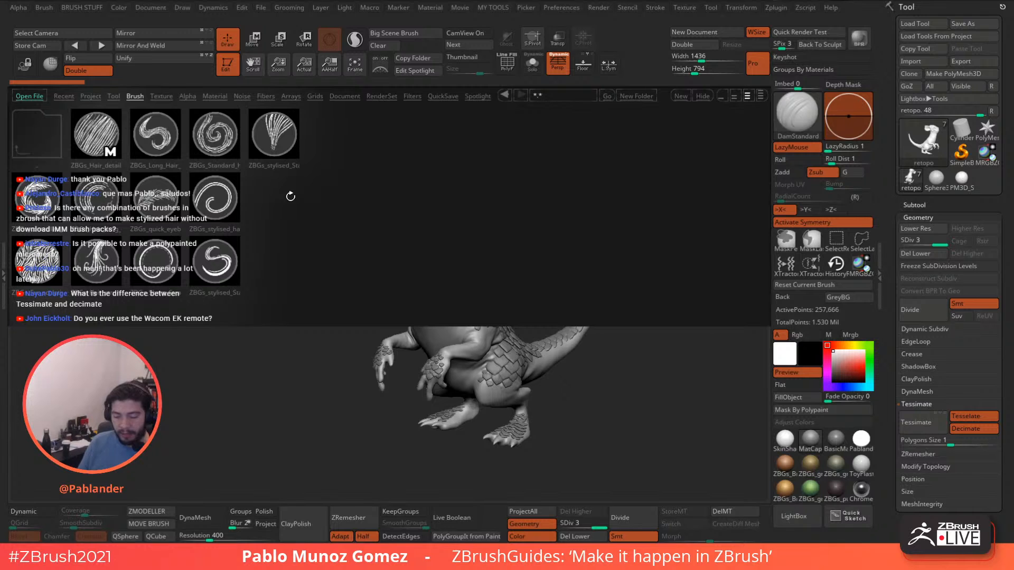
pyautogui.doubleClick(150, 133)
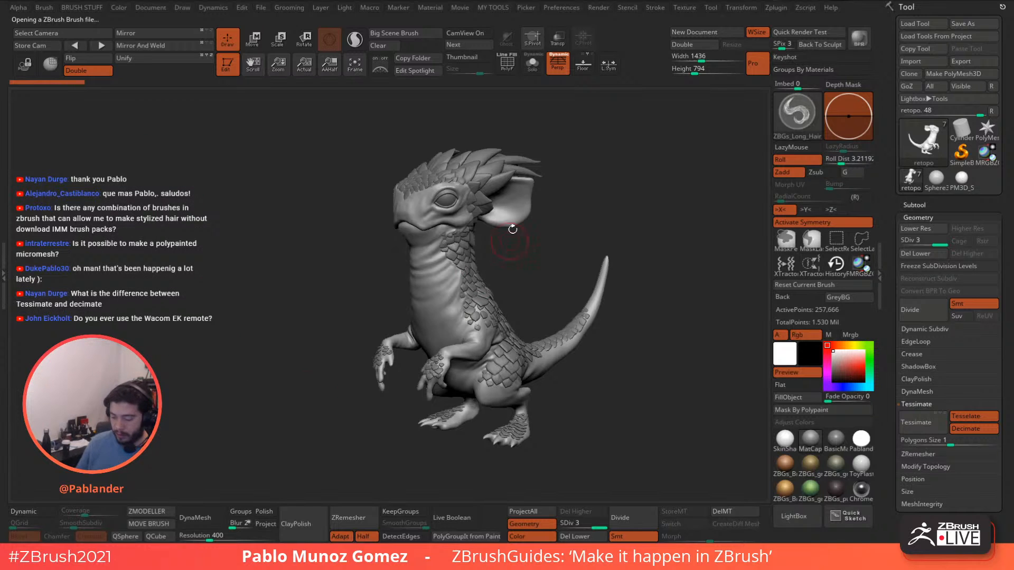
# Subdivide the creature to level 4 and undo the test hair strokes on its chest.
pyautogui.moveTo(505, 222)
pyautogui.mouseDown(button='right')
pyautogui.moveTo(511, 294)
pyautogui.moveTo(575, 216)
pyautogui.moveTo(488, 233)
pyautogui.mouseUp(button='right')
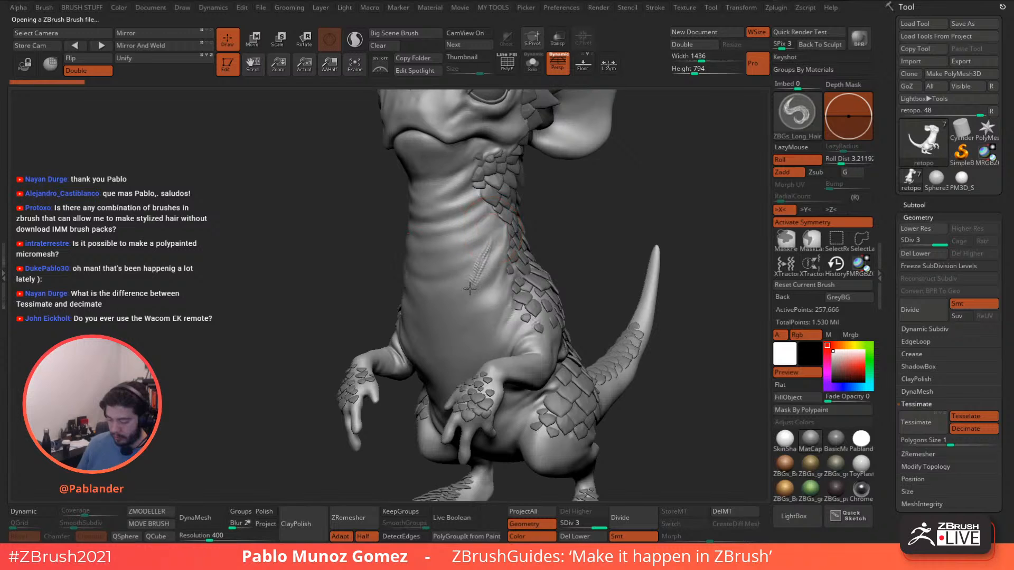
pyautogui.click(628, 520)
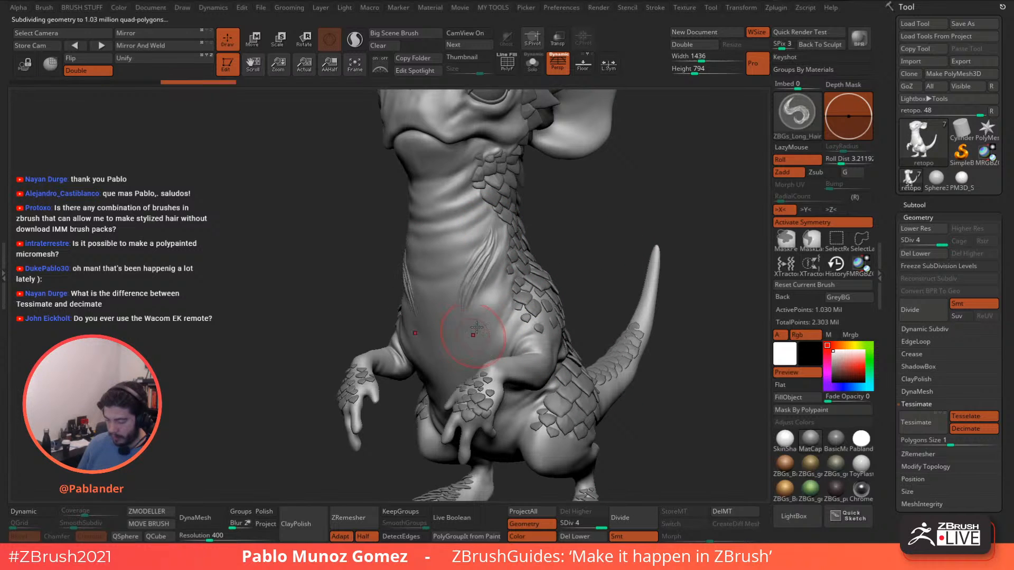
pyautogui.moveTo(510, 239); pyautogui.dragTo(491, 233, button='right')
pyautogui.hotkey('ctrl', 'z')
pyautogui.press('space')
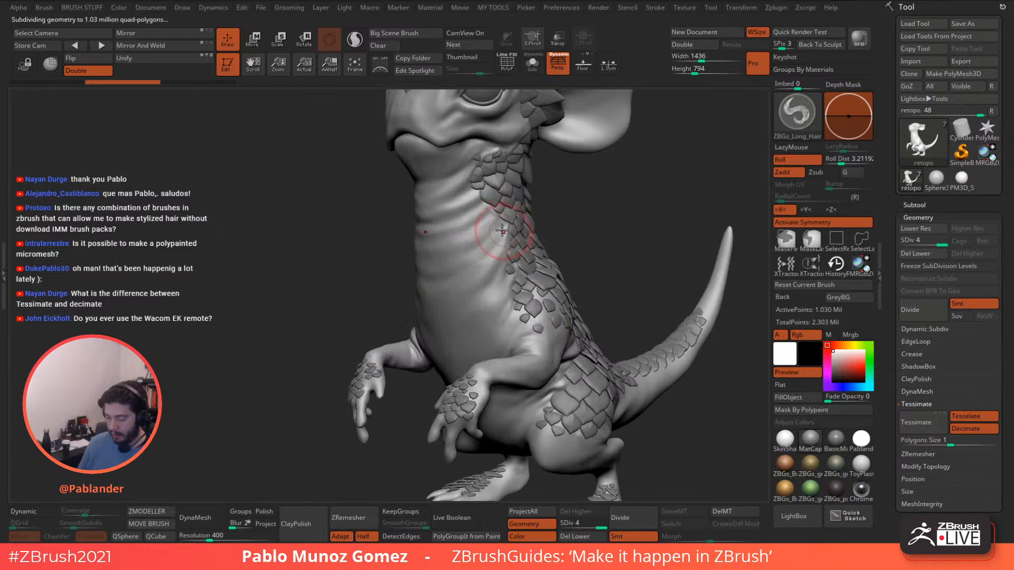
# Sculpt overlapping long hair strokes down the side of the creature's neck and chest with symmetry active.
pyautogui.moveTo(498, 217)
pyautogui.mouseDown()
pyautogui.moveTo(487, 265)
pyautogui.moveTo(476, 249)
pyautogui.mouseUp()
pyautogui.moveTo(474, 202)
pyautogui.mouseDown()
pyautogui.moveTo(461, 232)
pyautogui.moveTo(494, 269)
pyautogui.mouseUp()
pyautogui.moveTo(491, 250); pyautogui.dragTo(485, 311)
pyautogui.moveTo(486, 222); pyautogui.dragTo(468, 293)
pyautogui.moveTo(467, 208); pyautogui.dragTo(458, 267)
pyautogui.moveTo(458, 230)
pyautogui.mouseDown()
pyautogui.moveTo(459, 280)
pyautogui.moveTo(494, 302)
pyautogui.moveTo(486, 323)
pyautogui.mouseUp()
pyautogui.moveTo(507, 299)
pyautogui.mouseDown()
pyautogui.moveTo(490, 329)
pyautogui.moveTo(497, 339)
pyautogui.mouseUp()
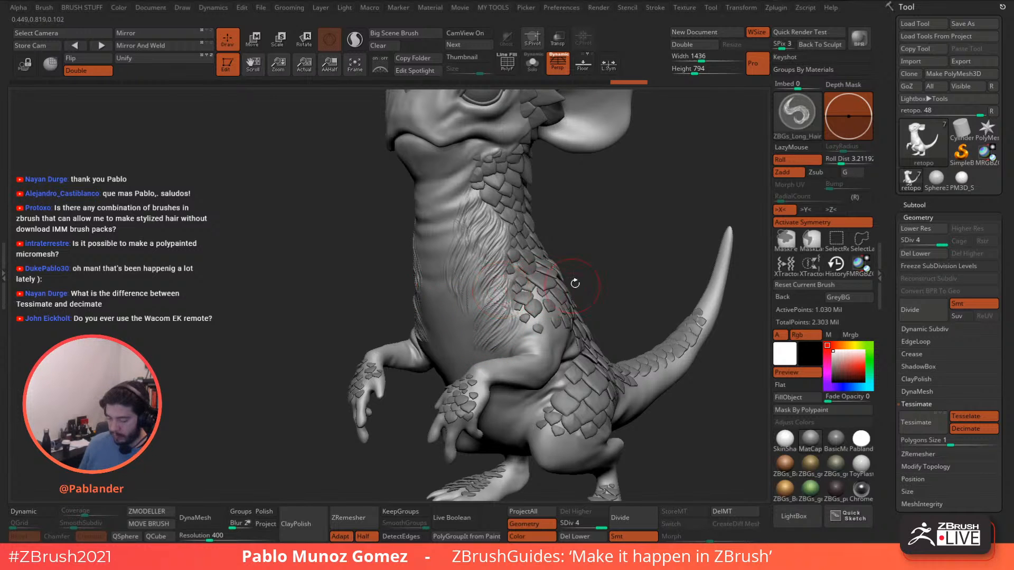
# Undo all the hair strokes on the creature's neck and chest.
pyautogui.moveTo(600, 281)
pyautogui.mouseDown()
pyautogui.moveTo(566, 234)
pyautogui.moveTo(578, 228)
pyautogui.moveTo(568, 224)
pyautogui.moveTo(637, 221)
pyautogui.moveTo(603, 228)
pyautogui.mouseUp()
pyautogui.hotkey('ctrl', 'z')
pyautogui.hotkey('ctrl', 'z')
pyautogui.hotkey('ctrl', 'z')
pyautogui.hotkey('ctrl', 'z')
pyautogui.hotkey('ctrl', 'z')
pyautogui.hotkey('ctrl', 'z')
pyautogui.hotkey('ctrl', 'z')
pyautogui.hotkey('ctrl', 'z')
pyautogui.hotkey('ctrl', 'z')
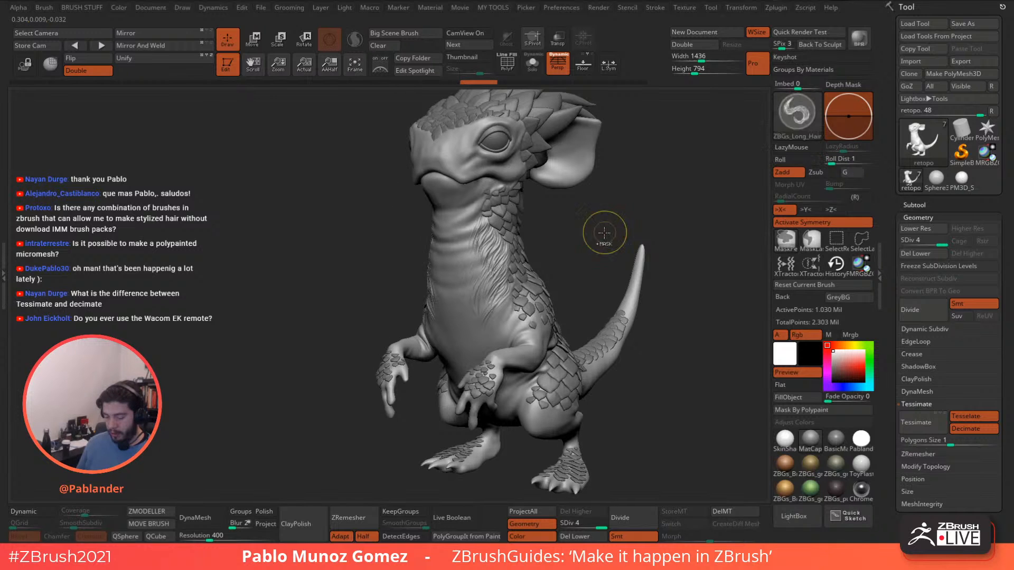
pyautogui.hotkey('ctrl', 'z')
pyautogui.hotkey('ctrl', 'z')
pyautogui.hotkey('ctrl', 'z')
pyautogui.hotkey('ctrl', 'z')
pyautogui.hotkey('ctrl', 'z')
pyautogui.hotkey('ctrl', 'z')
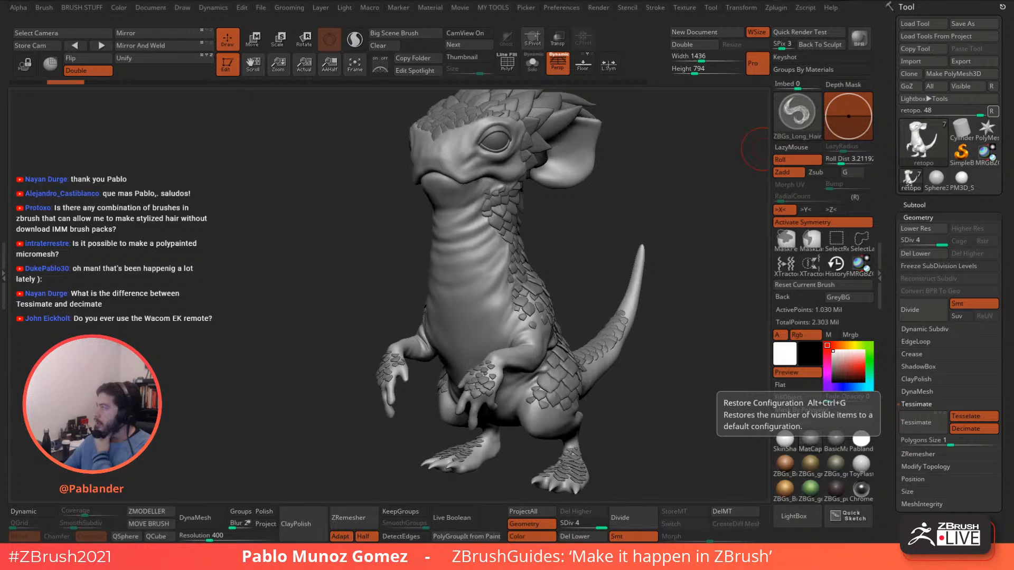
# Switch to the browser with the ZBrushGuides store, maximize it and look through the product listing.
pyautogui.moveTo(1013, 68); pyautogui.dragTo(509, 54)
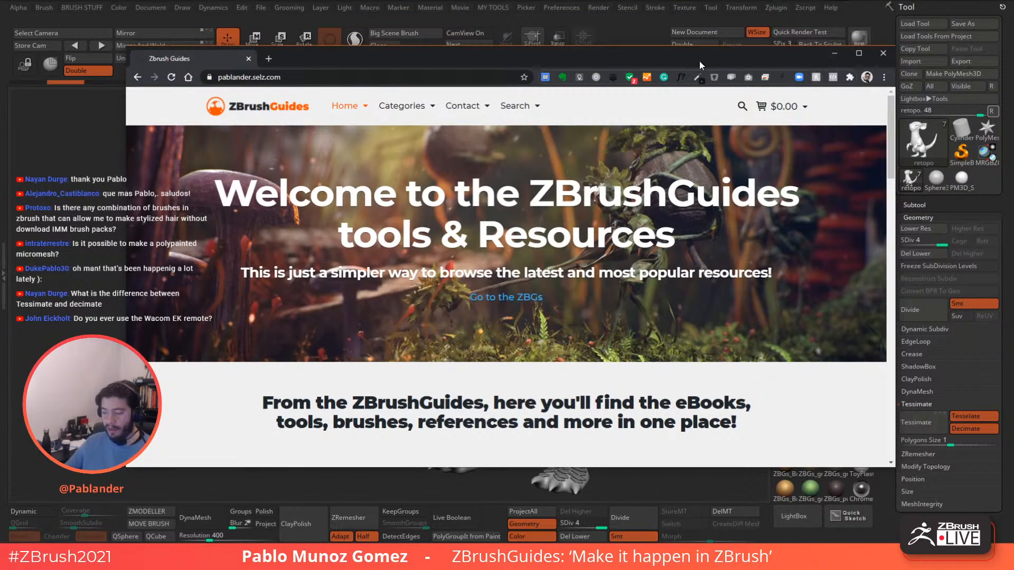
pyautogui.moveTo(619, 53); pyautogui.dragTo(587, 62)
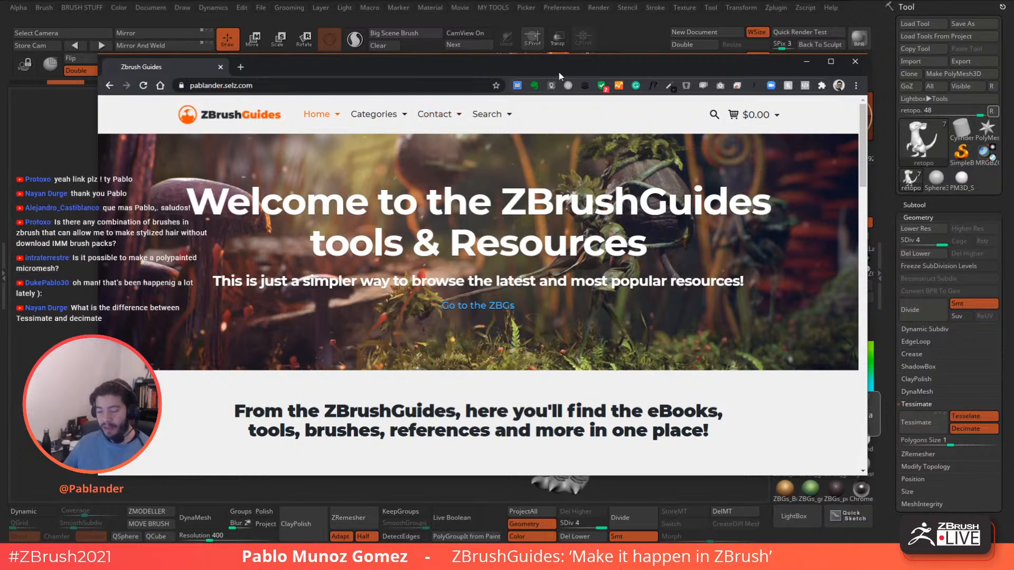
pyautogui.doubleClick(627, 74)
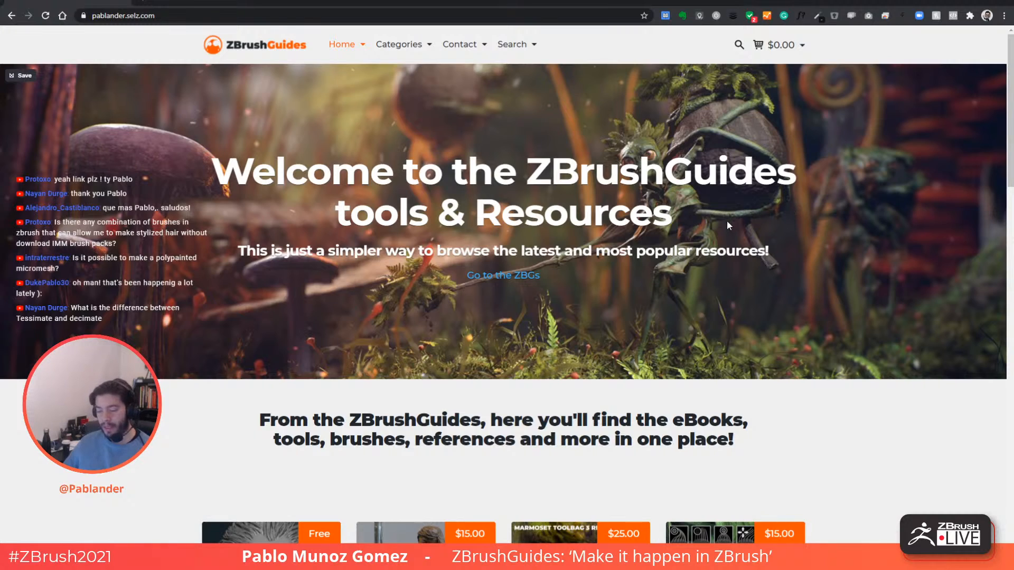
pyautogui.scroll(-3, 687, 212)
pyautogui.scroll(-12, 590, 198)
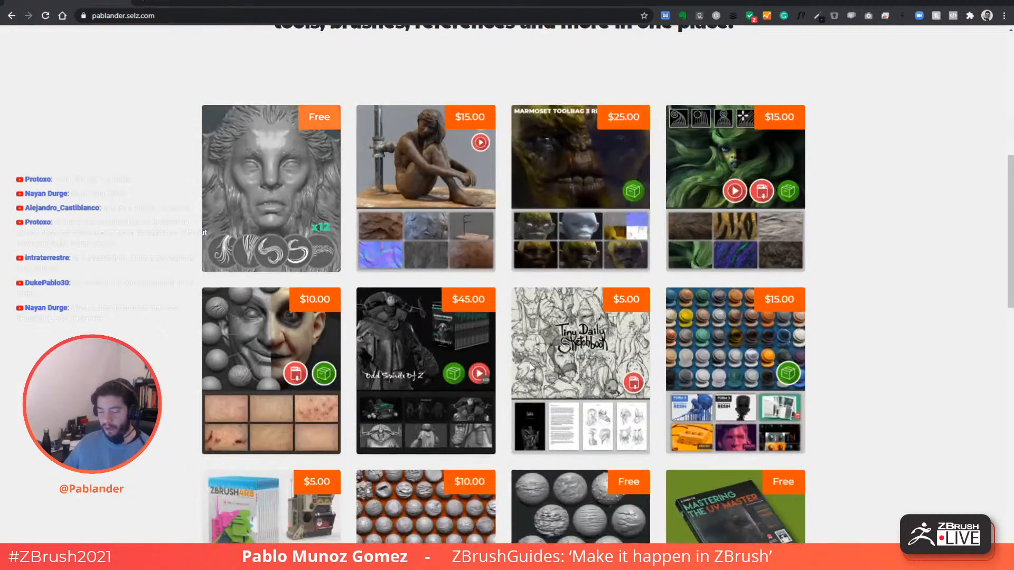
pyautogui.scroll(9, 550, 247)
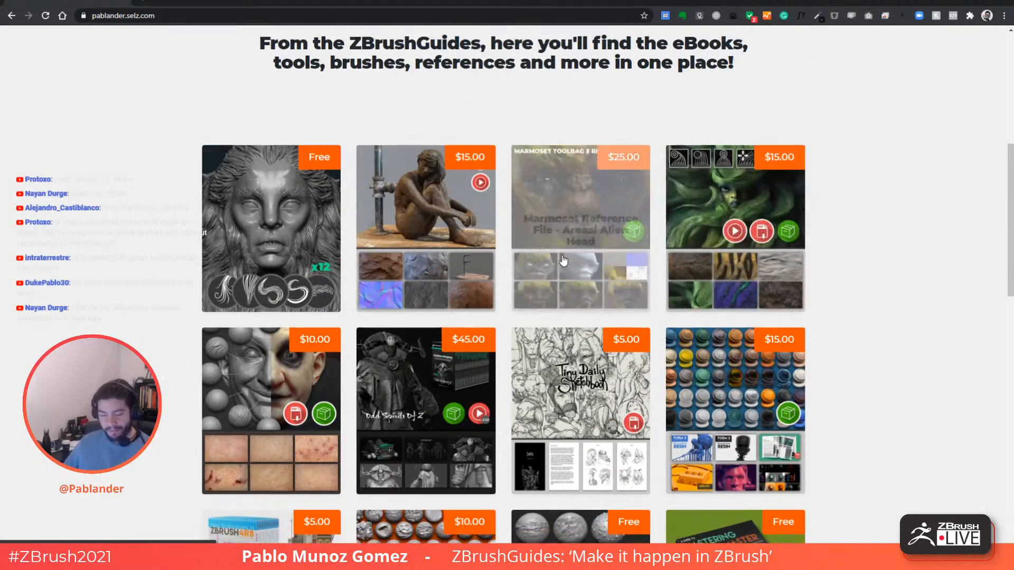
pyautogui.scroll(-1, 280, 222)
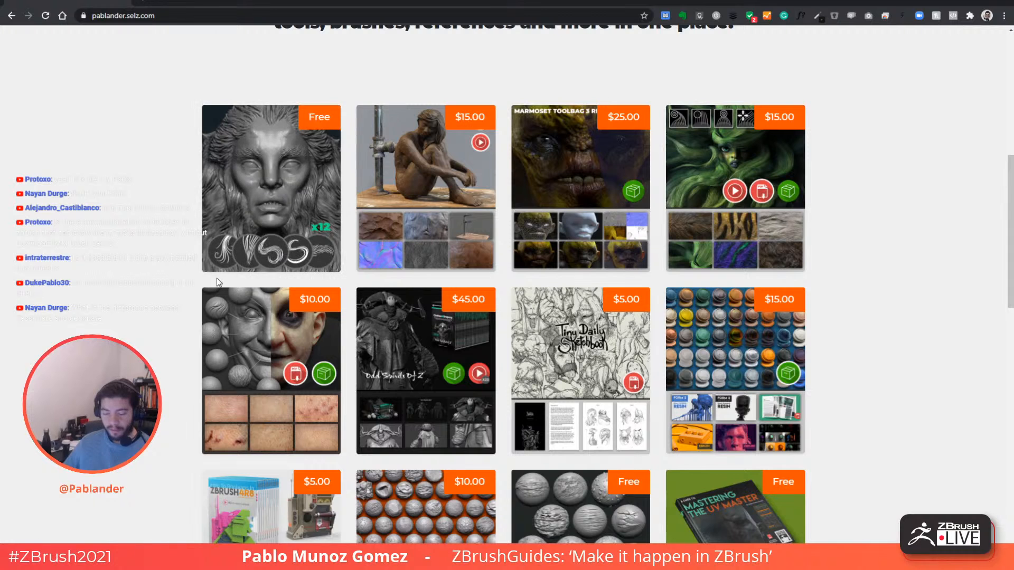
# Open the ZBrush sculpting hair brushes pack and examine its preview images and description.
pyautogui.click(330, 164)
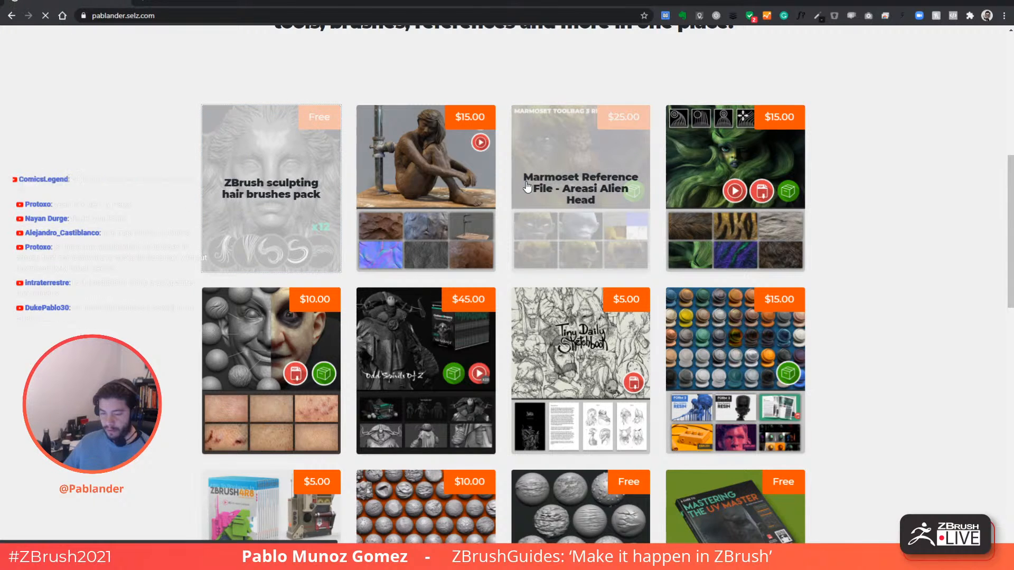
pyautogui.scroll(-4, 527, 186)
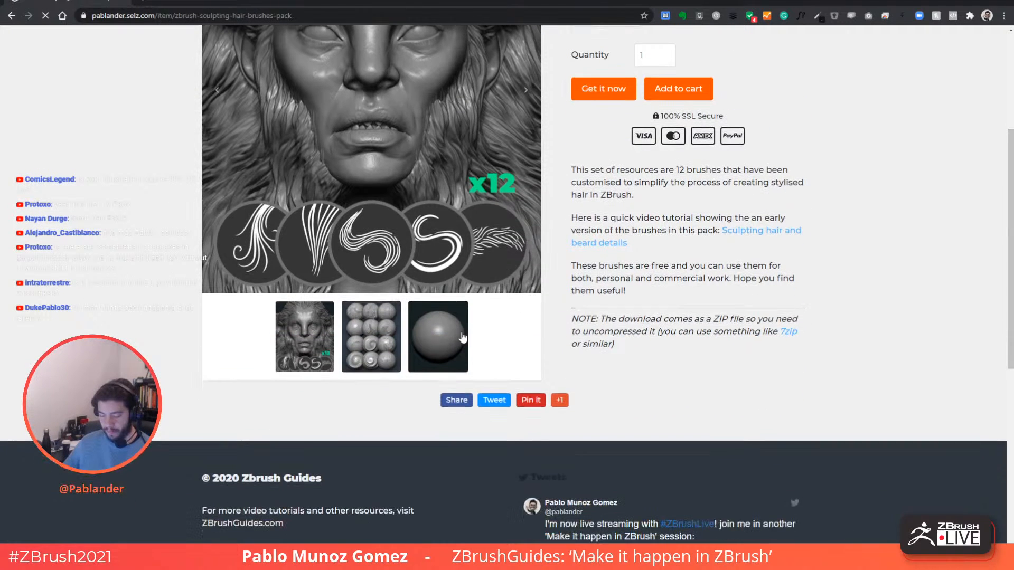
pyautogui.scroll(3, 243, 242)
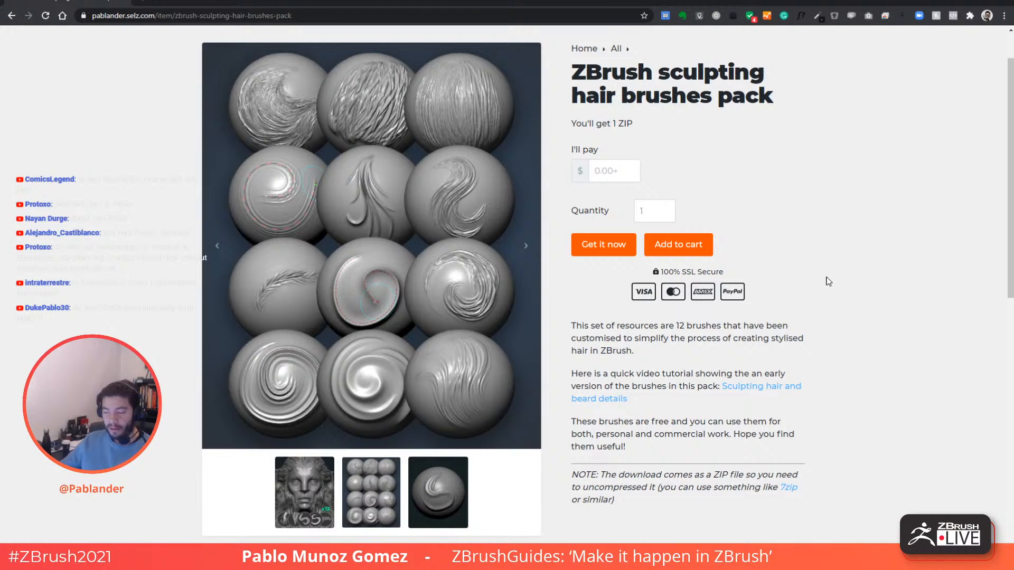
# Return to the store's product listing, look over the other resources and switch back to ZBrush.
pyautogui.hotkey('alt', 'Left')
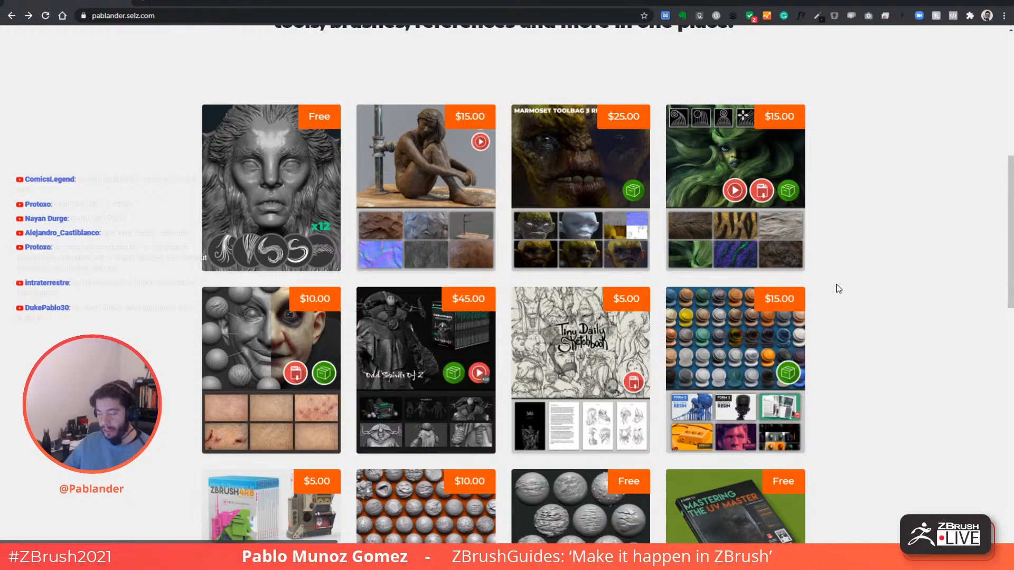
pyautogui.scroll(-1, 539, 238)
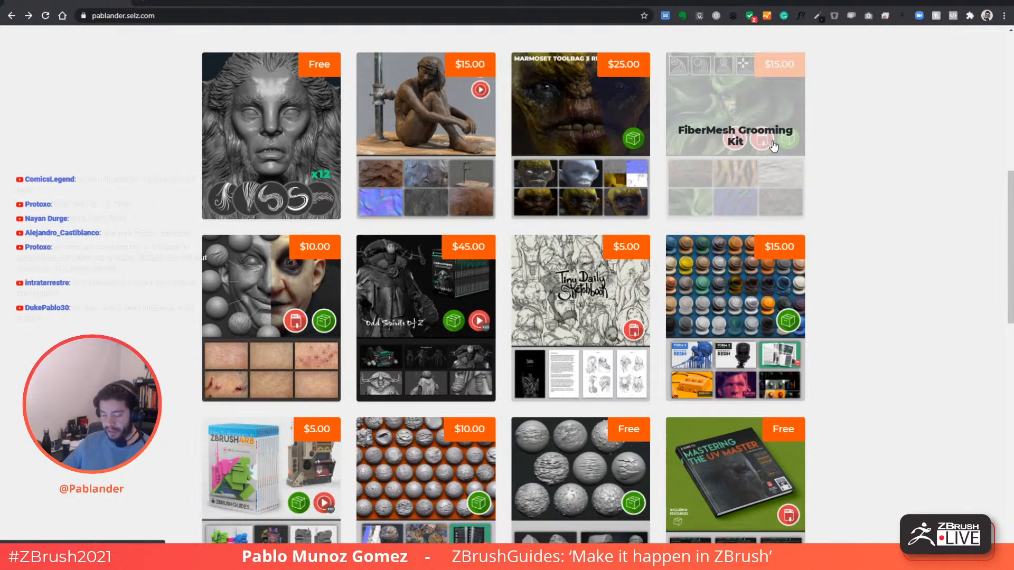
pyautogui.scroll(-1, 607, 238)
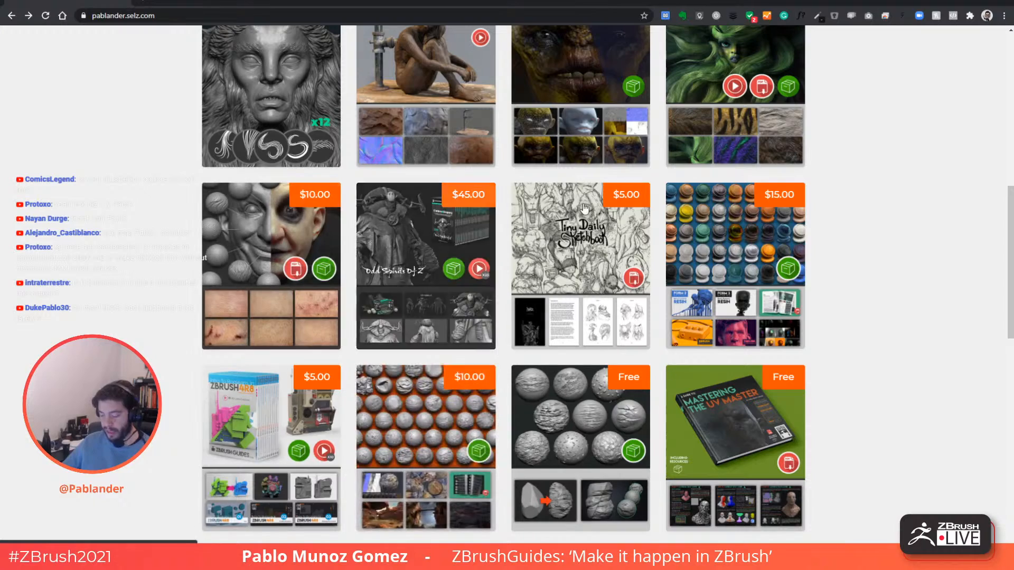
pyautogui.scroll(5, 453, 389)
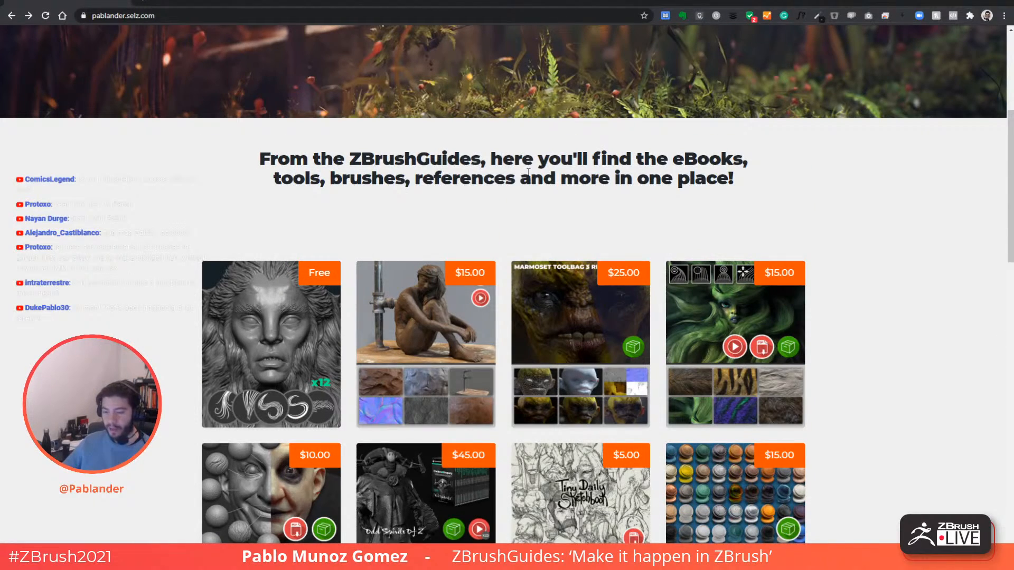
pyautogui.moveTo(977, 73); pyautogui.dragTo(1013, 73)
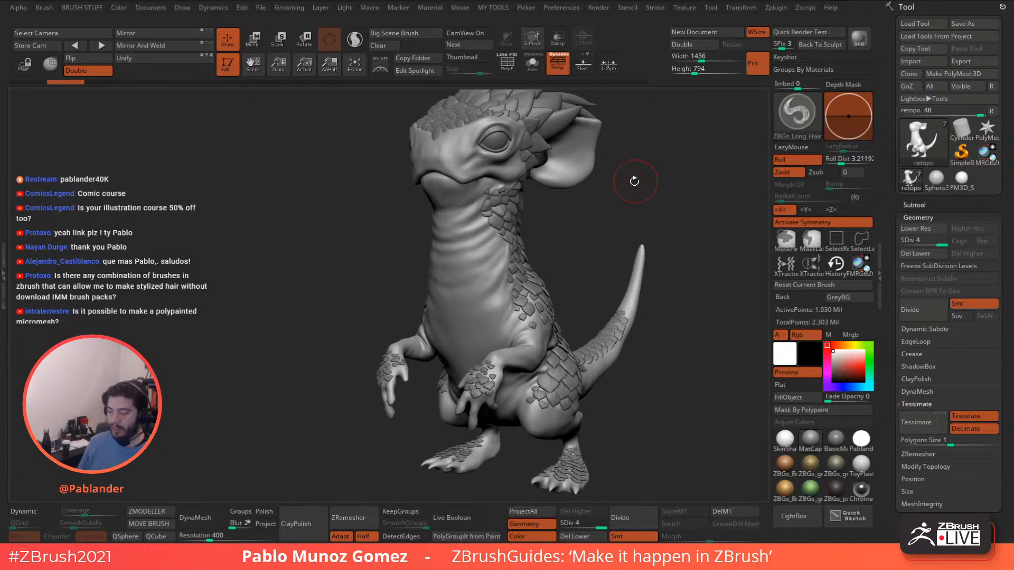
# Switch from the long hair brush to the DamStandard brush for refining the creature.
pyautogui.moveTo(634, 181)
pyautogui.mouseDown()
pyautogui.moveTo(594, 203)
pyautogui.moveTo(558, 252)
pyautogui.mouseUp()
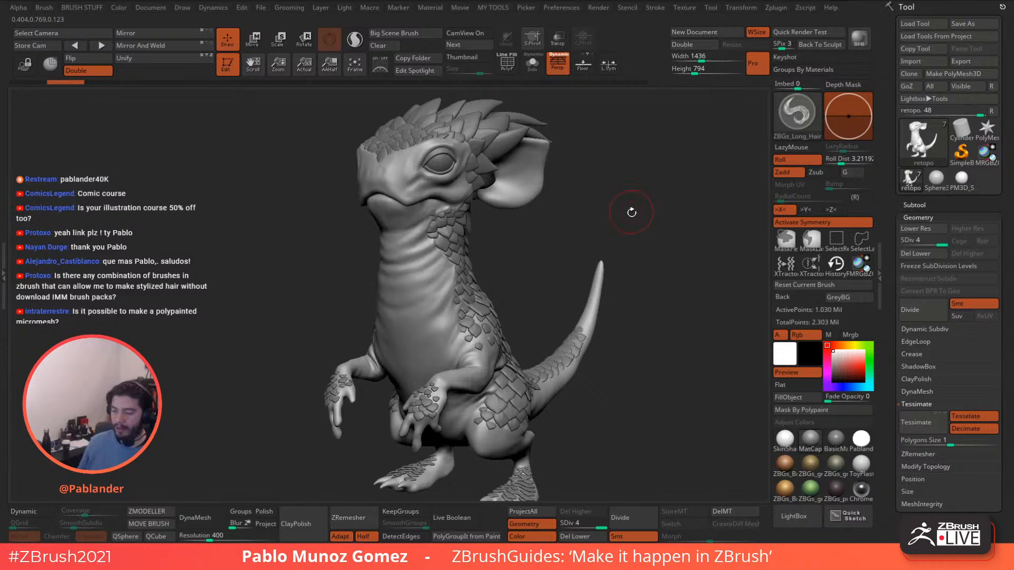
pyautogui.moveTo(661, 239)
pyautogui.mouseDown()
pyautogui.moveTo(645, 241)
pyautogui.moveTo(641, 266)
pyautogui.moveTo(652, 254)
pyautogui.mouseUp()
pyautogui.click(797, 121)
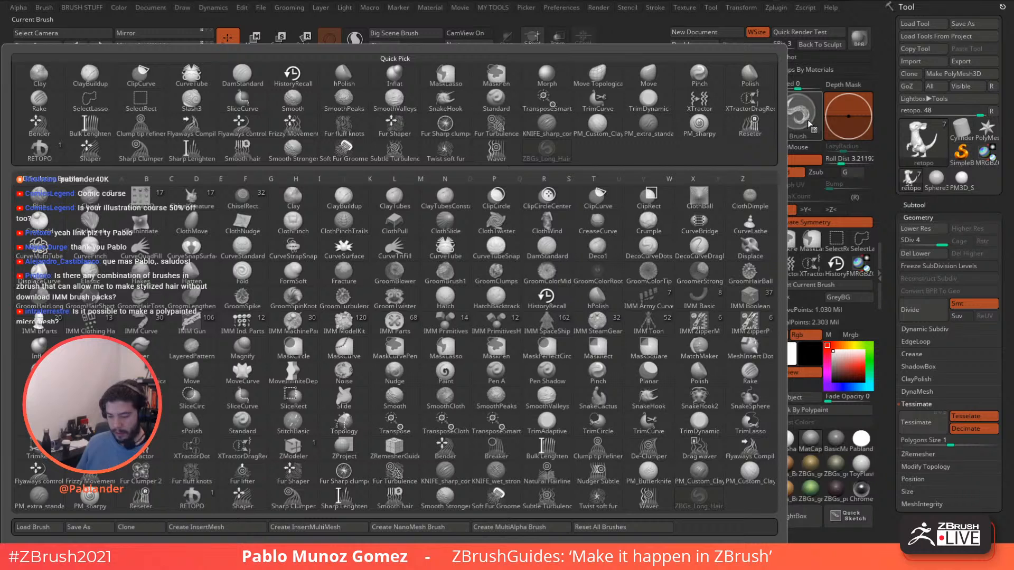
pyautogui.click(649, 78)
pyautogui.moveTo(644, 192); pyautogui.dragTo(649, 186)
pyautogui.press('b')
pyautogui.click(703, 169)
pyautogui.keyDown('alt'); pyautogui.moveTo(533, 209); pyautogui.dragTo(590, 231); pyautogui.keyUp('alt')
pyautogui.press('space')
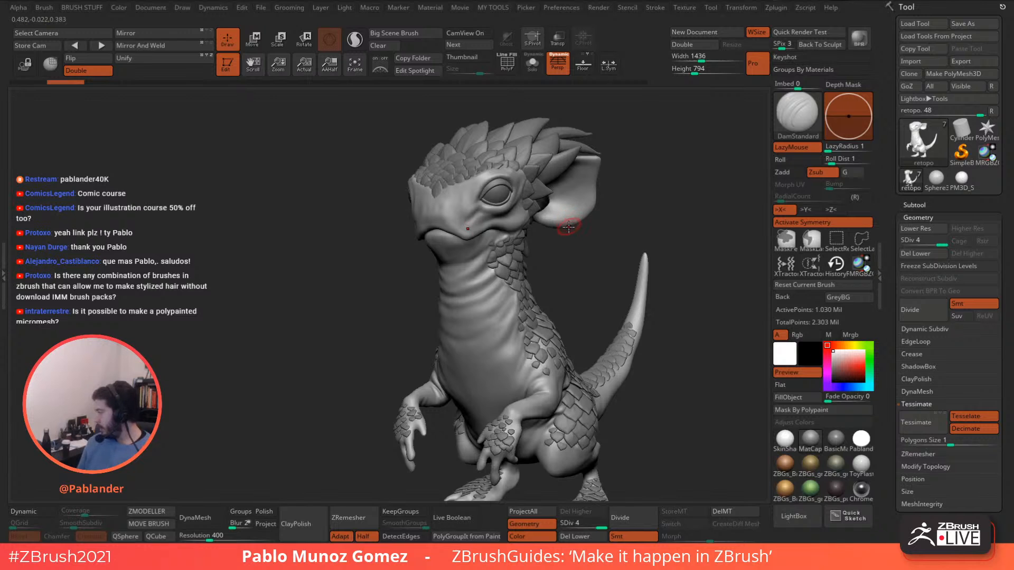
# Refine the skin folds along the jaw and upper neck with DamStandard and smooth them beside the scales.
pyautogui.moveTo(569, 229)
pyautogui.keyDown('alt'); pyautogui.mouseDown()
pyautogui.moveTo(567, 269)
pyautogui.moveTo(587, 248)
pyautogui.moveTo(592, 264)
pyautogui.mouseUp(); pyautogui.keyUp('alt')
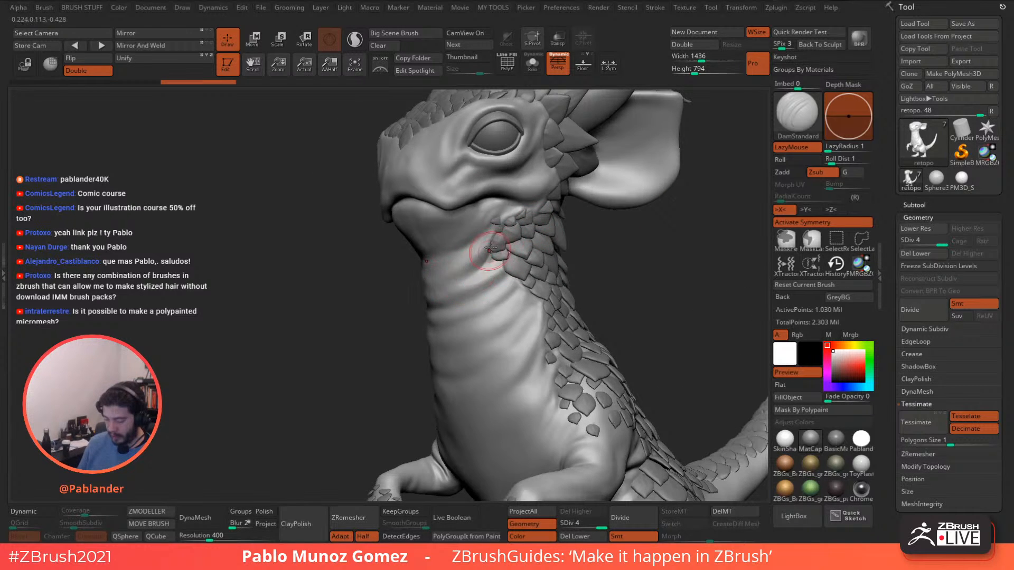
pyautogui.press('space')
pyautogui.keyDown('ctrl'); pyautogui.moveTo(494, 256); pyautogui.dragTo(506, 250, button='right'); pyautogui.keyUp('ctrl')
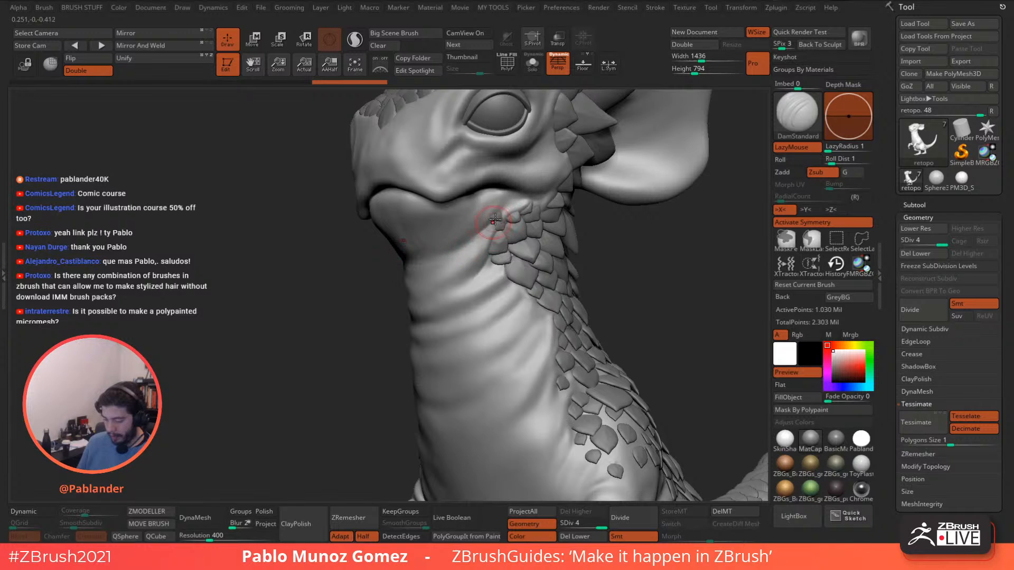
pyautogui.press('shift')
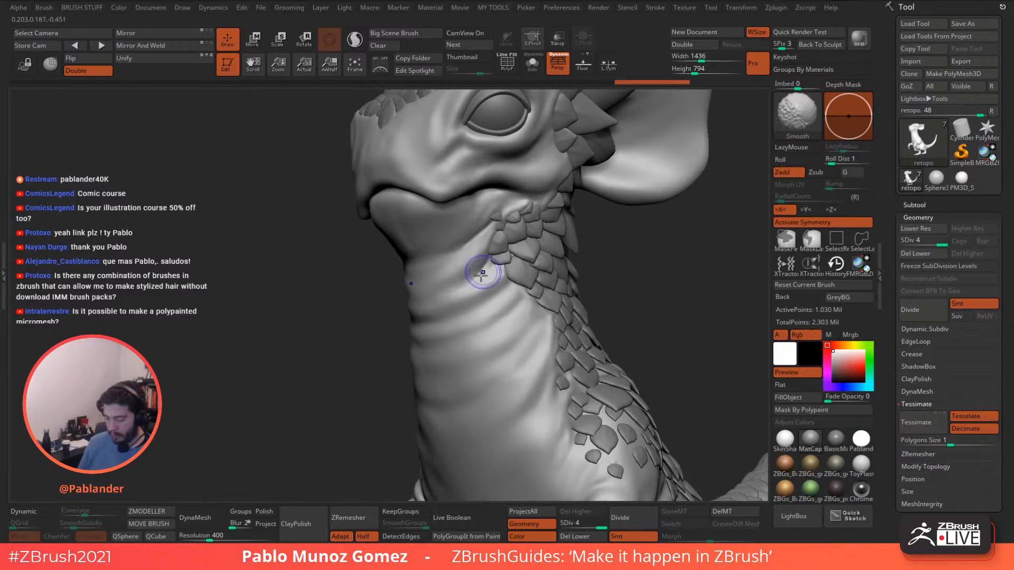
pyautogui.keyDown('shift'); pyautogui.moveTo(483, 273); pyautogui.dragTo(485, 234); pyautogui.keyUp('shift')
pyautogui.moveTo(507, 278)
pyautogui.mouseDown()
pyautogui.moveTo(455, 324)
pyautogui.moveTo(533, 263)
pyautogui.moveTo(491, 317)
pyautogui.moveTo(517, 296)
pyautogui.mouseUp()
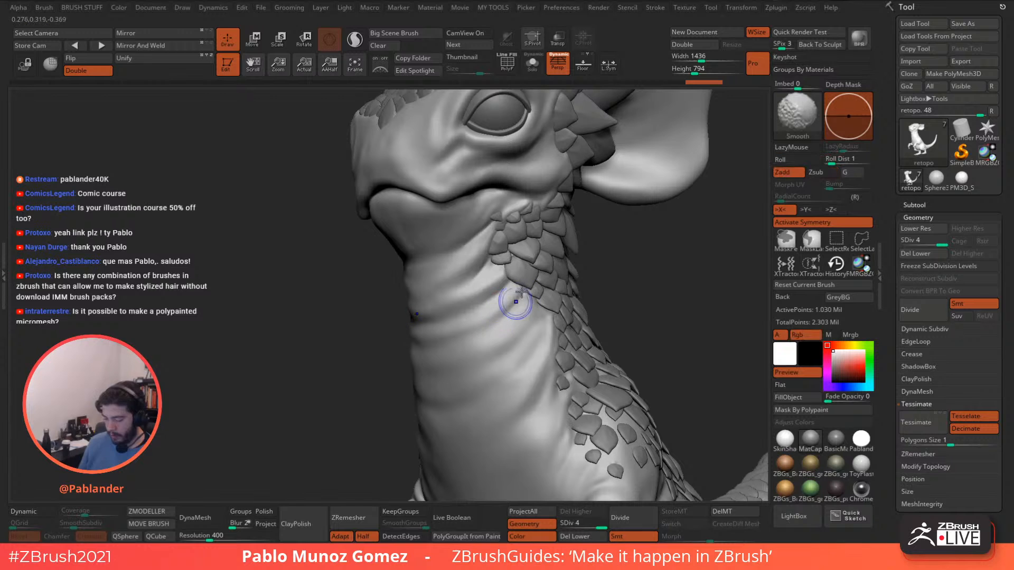
pyautogui.moveTo(521, 292); pyautogui.dragTo(496, 253, button='right')
pyautogui.moveTo(536, 199); pyautogui.dragTo(532, 178)
pyautogui.moveTo(532, 176)
pyautogui.mouseDown(button='right')
pyautogui.moveTo(586, 249)
pyautogui.moveTo(560, 229)
pyautogui.moveTo(565, 219)
pyautogui.mouseUp(button='right')
pyautogui.rightClick(528, 274)
pyautogui.moveTo(528, 275); pyautogui.dragTo(561, 221, button='right')
pyautogui.keyDown('shift'); pyautogui.moveTo(529, 212); pyautogui.dragTo(533, 215); pyautogui.keyUp('shift')
# Carve creases below the inner eye corner and across the cheek above the mouth, and soften them.
pyautogui.keyDown('alt'); pyautogui.moveTo(513, 274); pyautogui.dragTo(541, 232, button='right'); pyautogui.keyUp('alt')
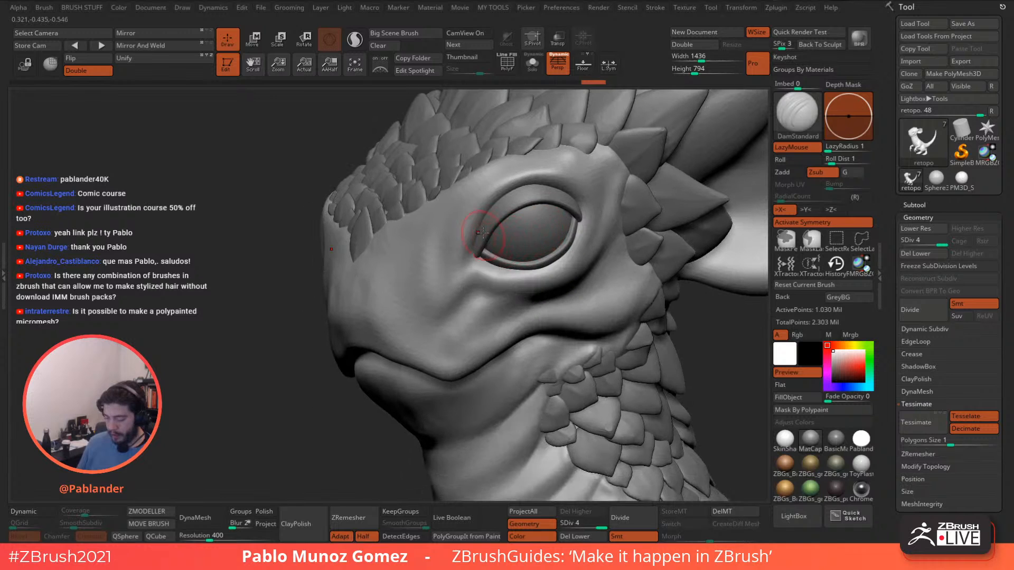
pyautogui.moveTo(471, 255)
pyautogui.mouseDown()
pyautogui.moveTo(464, 268)
pyautogui.moveTo(477, 248)
pyautogui.moveTo(458, 281)
pyautogui.mouseUp()
pyautogui.moveTo(459, 331)
pyautogui.mouseDown()
pyautogui.moveTo(521, 299)
pyautogui.moveTo(511, 312)
pyautogui.mouseUp()
pyautogui.moveTo(520, 298); pyautogui.dragTo(548, 293, button='right')
pyautogui.moveTo(487, 338)
pyautogui.mouseDown()
pyautogui.moveTo(557, 301)
pyautogui.moveTo(542, 302)
pyautogui.mouseUp()
pyautogui.keyDown('shift'); pyautogui.moveTo(551, 299); pyautogui.dragTo(543, 304); pyautogui.keyUp('shift')
# Carve wrinkles behind and below the outer eye corner and smooth the cheek.
pyautogui.moveTo(614, 251); pyautogui.dragTo(602, 203)
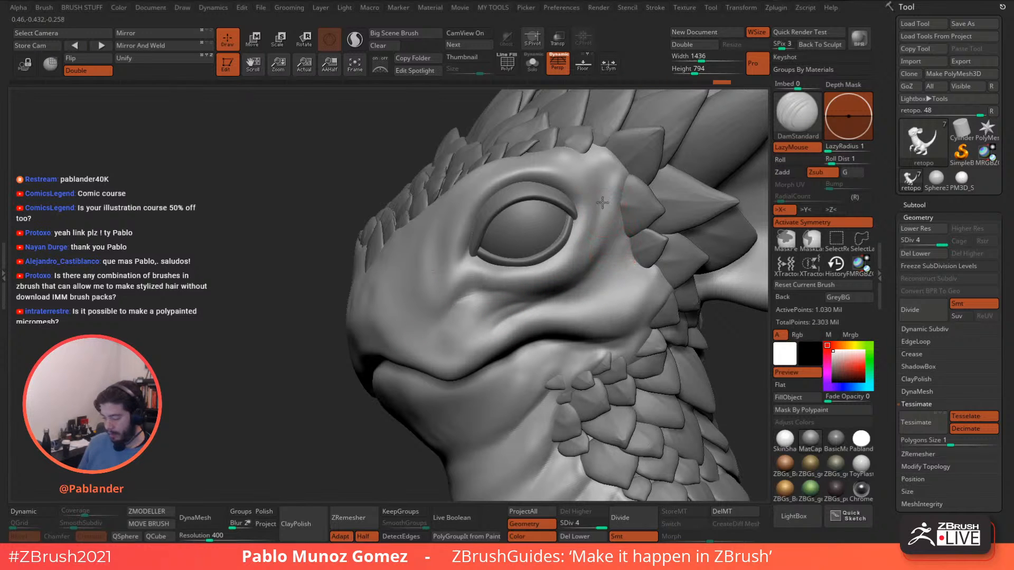
pyautogui.moveTo(598, 248); pyautogui.dragTo(602, 199)
pyautogui.moveTo(587, 283)
pyautogui.mouseDown()
pyautogui.moveTo(630, 242)
pyautogui.moveTo(577, 291)
pyautogui.moveTo(614, 265)
pyautogui.mouseUp()
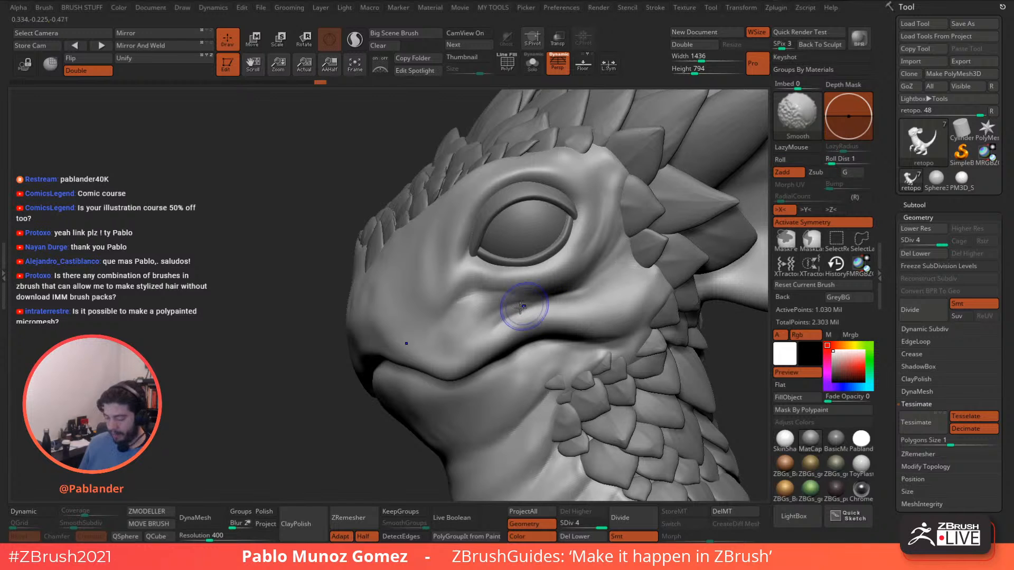
pyautogui.moveTo(525, 316)
pyautogui.keyDown('shift'); pyautogui.mouseDown()
pyautogui.moveTo(478, 307)
pyautogui.moveTo(460, 329)
pyautogui.mouseUp(); pyautogui.keyUp('shift')
# Define the edge of the large central scale above the nose with DamStandard.
pyautogui.moveTo(459, 285); pyautogui.dragTo(535, 270, button='right')
pyautogui.press('space')
pyautogui.moveTo(514, 263); pyautogui.dragTo(506, 264)
pyautogui.moveTo(495, 254)
pyautogui.keyDown('ctrl'); pyautogui.mouseDown(button='right')
pyautogui.moveTo(499, 263)
pyautogui.moveTo(499, 249)
pyautogui.mouseUp(button='right'); pyautogui.keyUp('ctrl')
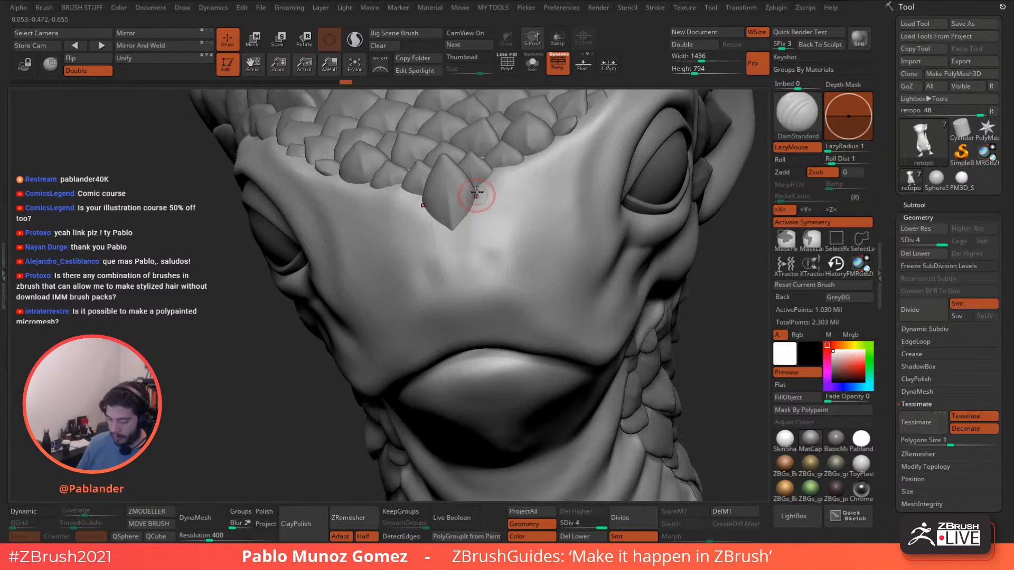
pyautogui.moveTo(487, 179)
pyautogui.mouseDown()
pyautogui.moveTo(448, 252)
pyautogui.moveTo(474, 227)
pyautogui.moveTo(452, 230)
pyautogui.mouseUp()
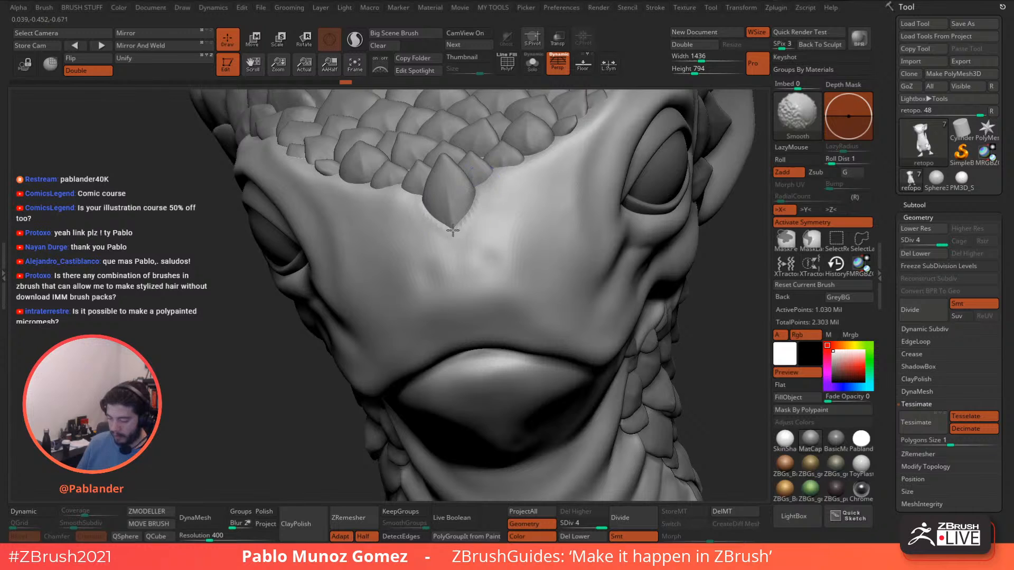
# Carve the nostrils and their curved lower edges with DamStandard, subdividing the mesh to level 5 for finer detail.
pyautogui.moveTo(489, 258); pyautogui.dragTo(482, 267)
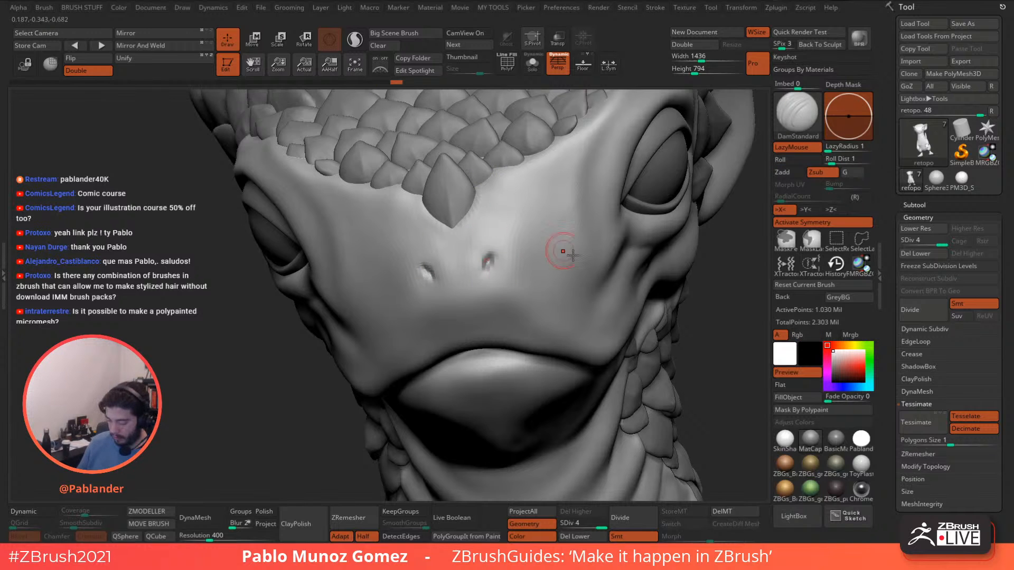
pyautogui.click(625, 513)
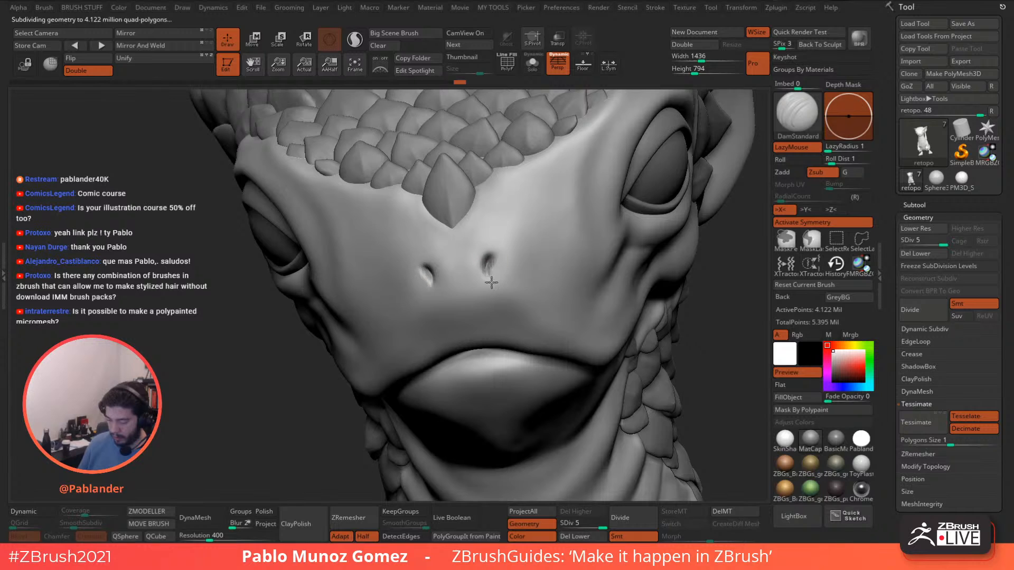
pyautogui.moveTo(491, 273)
pyautogui.mouseDown()
pyautogui.moveTo(502, 286)
pyautogui.moveTo(511, 264)
pyautogui.moveTo(487, 257)
pyautogui.moveTo(509, 299)
pyautogui.moveTo(505, 292)
pyautogui.mouseUp()
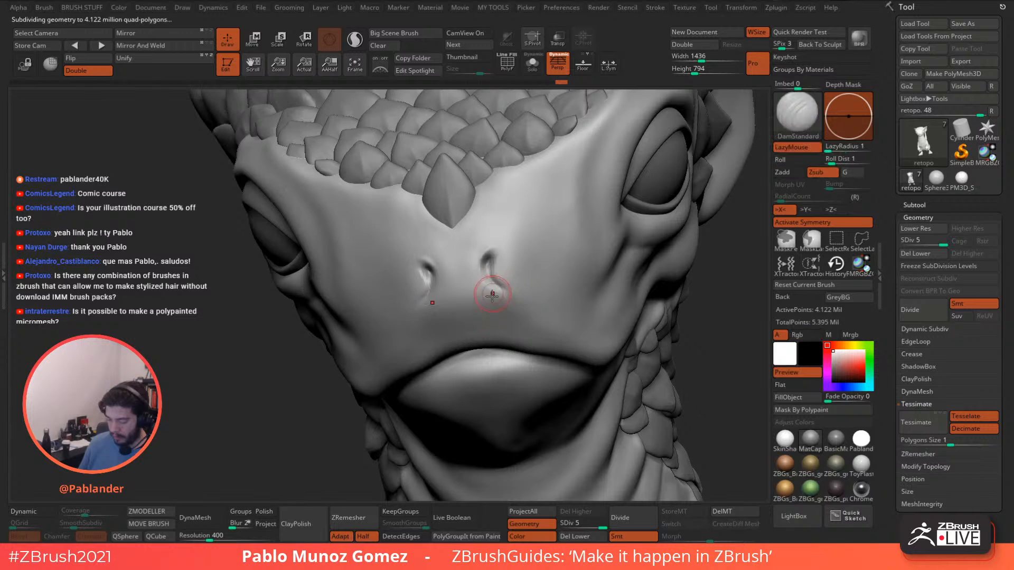
# Carve a central crease from below the nostrils down to the upper lip and soften it.
pyautogui.moveTo(494, 292)
pyautogui.keyDown('alt'); pyautogui.mouseDown(button='right')
pyautogui.moveTo(519, 257)
pyautogui.moveTo(493, 265)
pyautogui.mouseUp(button='right'); pyautogui.keyUp('alt')
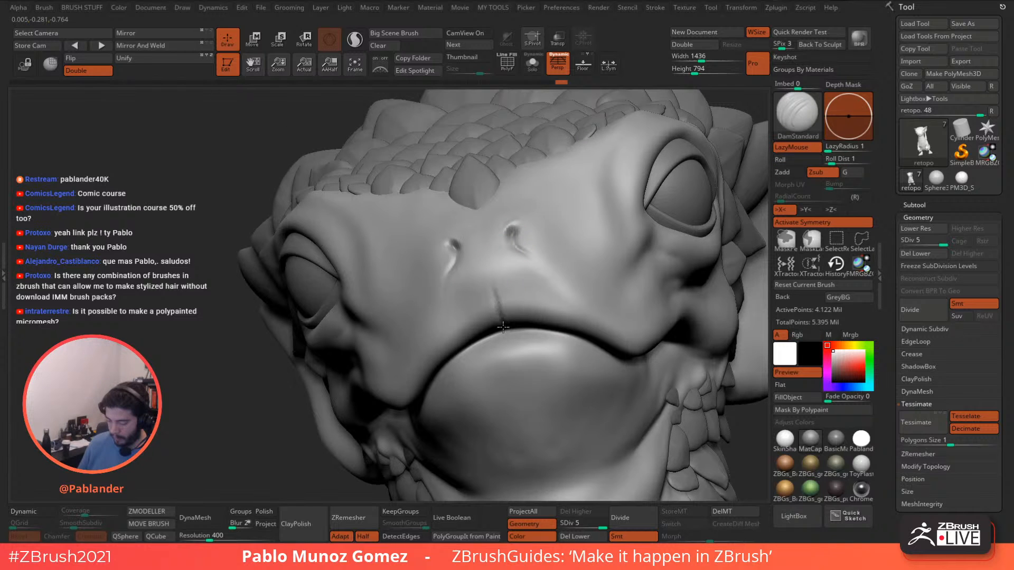
pyautogui.moveTo(500, 314)
pyautogui.mouseDown()
pyautogui.moveTo(491, 270)
pyautogui.moveTo(499, 315)
pyautogui.mouseUp()
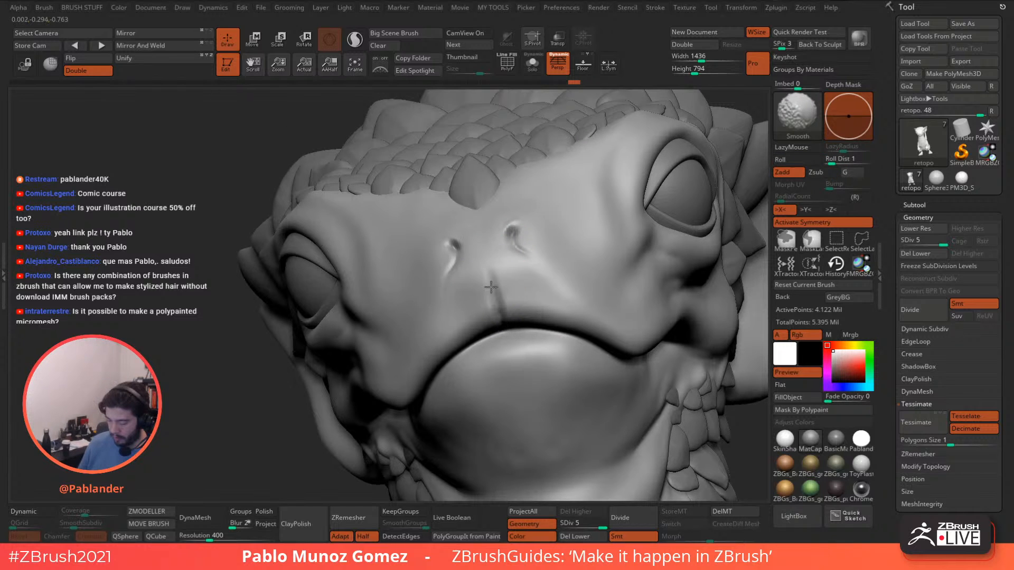
pyautogui.moveTo(490, 287); pyautogui.dragTo(516, 288, button='right')
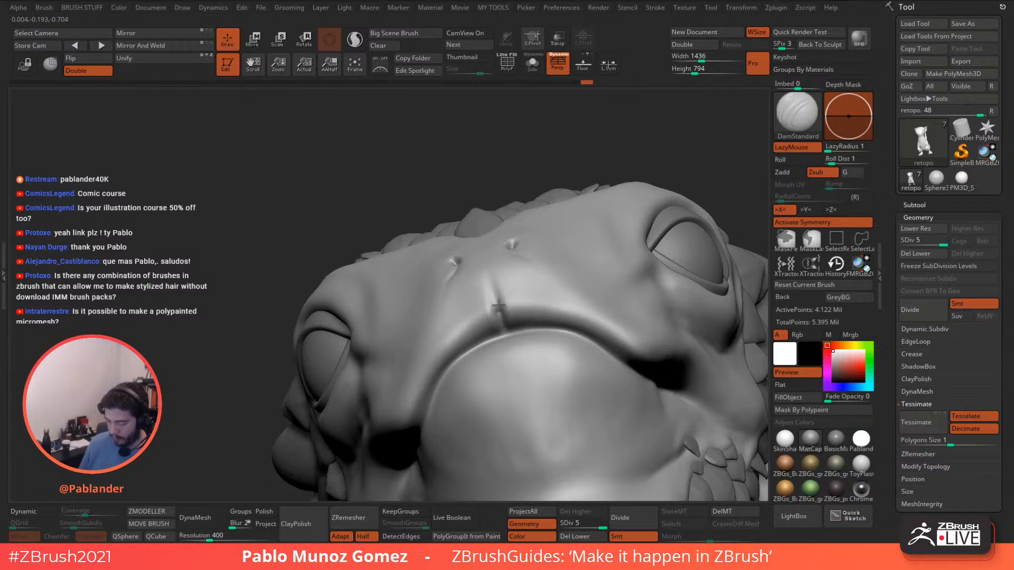
pyautogui.moveTo(499, 305)
pyautogui.mouseDown()
pyautogui.moveTo(486, 261)
pyautogui.moveTo(495, 304)
pyautogui.mouseUp()
# Build up the skin on both sides of the central upper lip crease with the Clay brush and smooth it.
pyautogui.press('b')
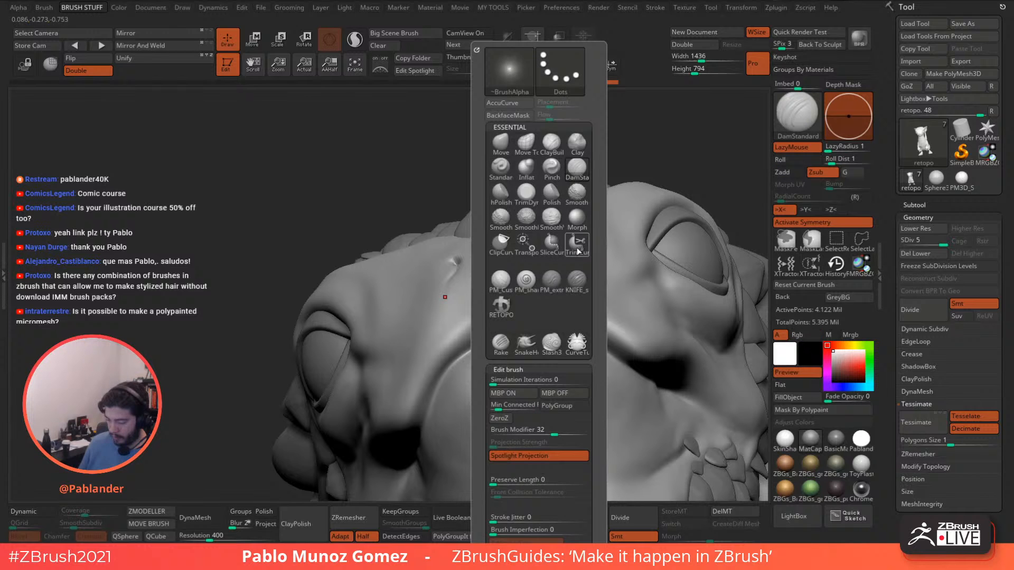
pyautogui.click(576, 143)
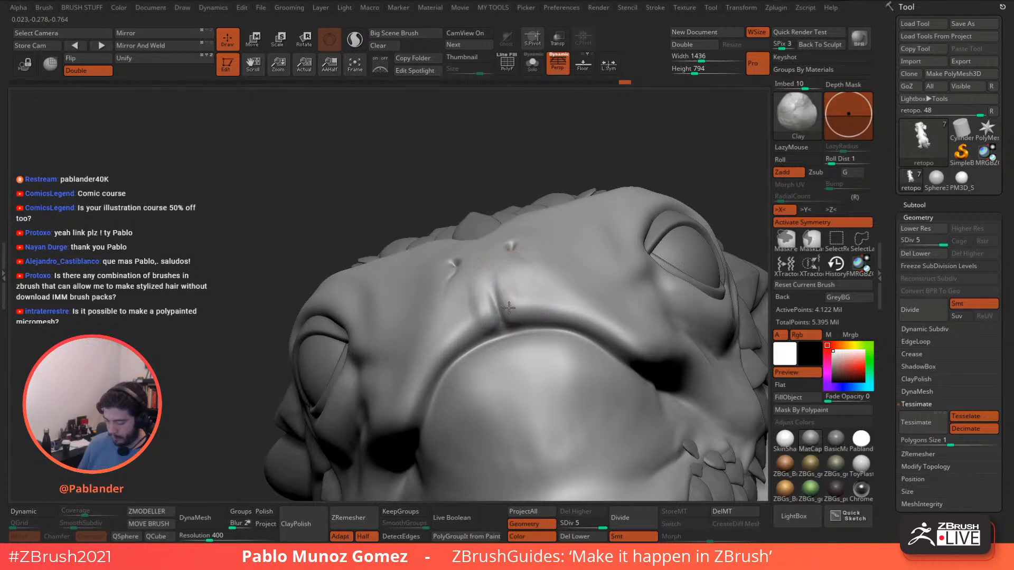
pyautogui.moveTo(508, 307)
pyautogui.mouseDown()
pyautogui.moveTo(525, 279)
pyautogui.moveTo(534, 294)
pyautogui.moveTo(510, 296)
pyautogui.moveTo(525, 285)
pyautogui.moveTo(531, 296)
pyautogui.mouseUp()
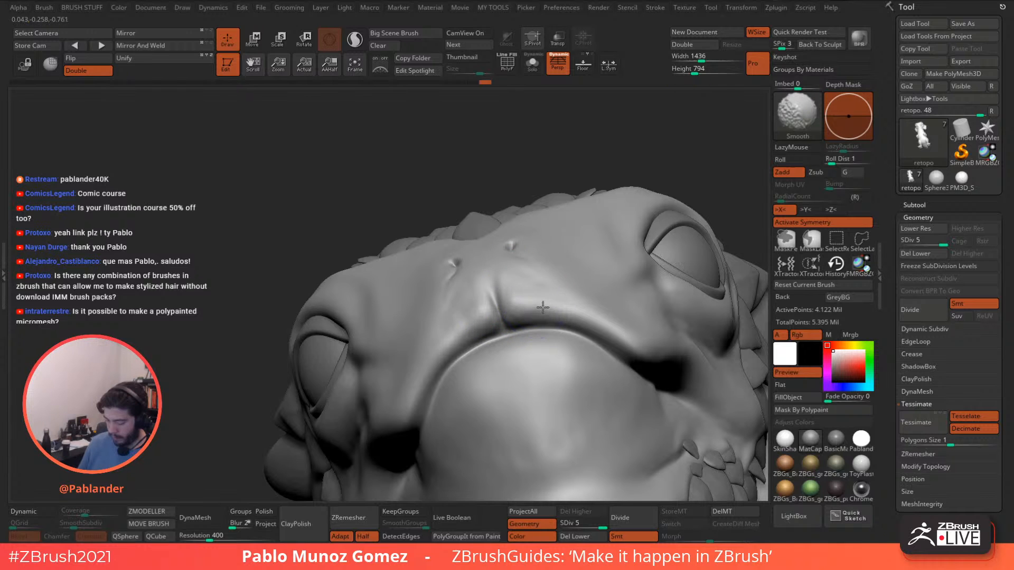
pyautogui.moveTo(551, 292); pyautogui.dragTo(544, 327, button='right')
pyautogui.keyDown('shift'); pyautogui.moveTo(516, 295); pyautogui.dragTo(518, 285); pyautogui.keyUp('shift')
pyautogui.moveTo(506, 266)
pyautogui.mouseDown()
pyautogui.moveTo(502, 254)
pyautogui.moveTo(510, 281)
pyautogui.moveTo(516, 269)
pyautogui.moveTo(505, 286)
pyautogui.moveTo(518, 281)
pyautogui.mouseUp()
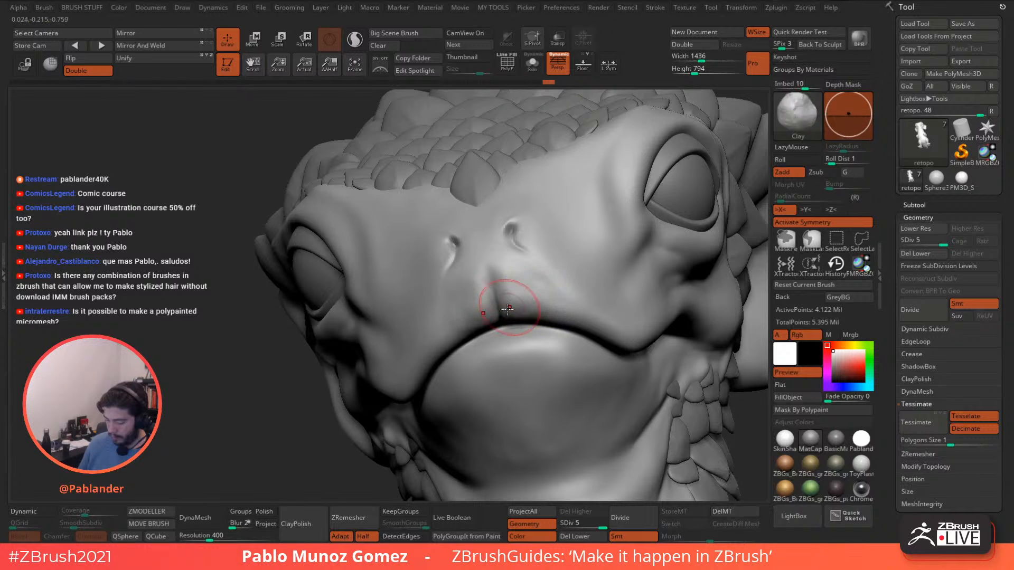
# Build up the skin around and between the nostrils with Clay and smooth it into the snout.
pyautogui.moveTo(531, 271); pyautogui.dragTo(531, 220, button='right')
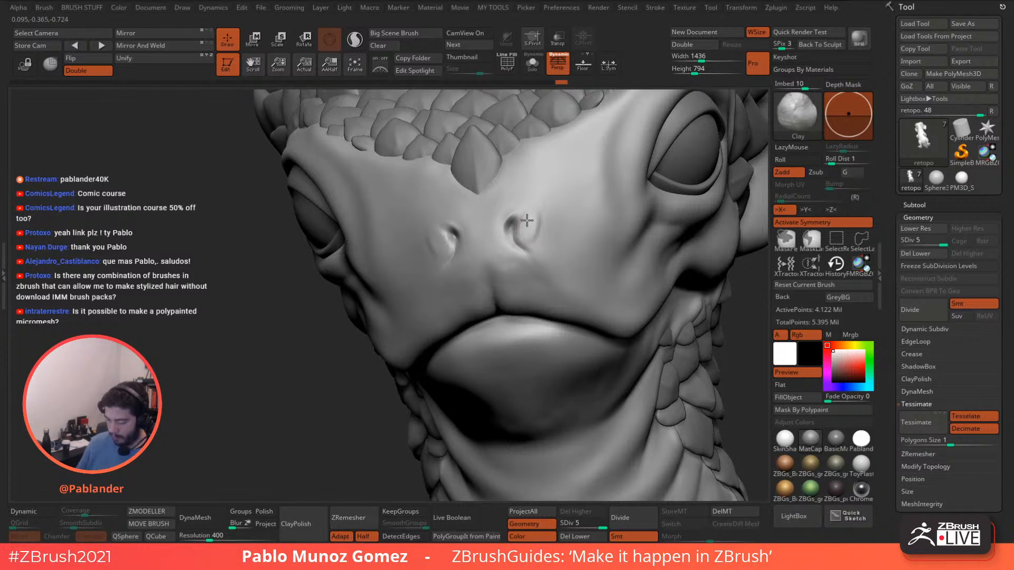
pyautogui.moveTo(527, 220)
pyautogui.mouseDown()
pyautogui.moveTo(549, 231)
pyautogui.moveTo(512, 194)
pyautogui.moveTo(495, 235)
pyautogui.mouseUp()
pyautogui.moveTo(508, 169); pyautogui.dragTo(481, 240)
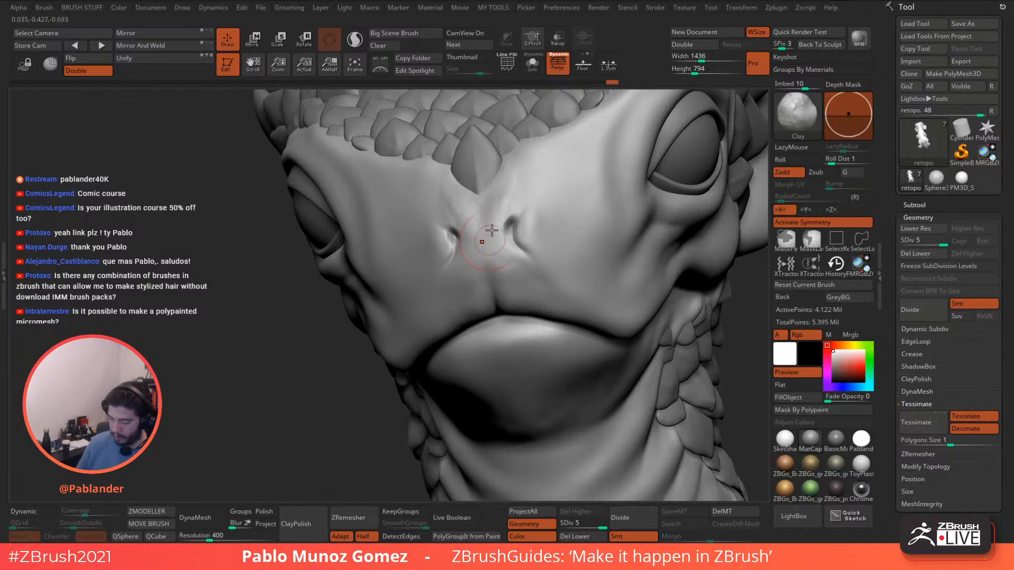
pyautogui.moveTo(536, 183)
pyautogui.keyDown('shift'); pyautogui.mouseDown()
pyautogui.moveTo(539, 238)
pyautogui.moveTo(526, 229)
pyautogui.moveTo(545, 241)
pyautogui.moveTo(536, 271)
pyautogui.mouseUp(); pyautogui.keyUp('shift')
pyautogui.moveTo(543, 226)
pyautogui.mouseDown(button='right')
pyautogui.moveTo(555, 202)
pyautogui.moveTo(534, 238)
pyautogui.mouseUp(button='right')
pyautogui.keyDown('shift'); pyautogui.moveTo(532, 238); pyautogui.dragTo(531, 259); pyautogui.keyUp('shift')
pyautogui.moveTo(533, 217); pyautogui.dragTo(548, 214, button='right')
pyautogui.press('space')
pyautogui.moveTo(549, 215)
pyautogui.mouseDown()
pyautogui.moveTo(525, 228)
pyautogui.moveTo(511, 273)
pyautogui.mouseUp()
pyautogui.press('shift')
# Build up and smooth the skin along the edge of the head scales from the central scale to the brow.
pyautogui.moveTo(530, 253)
pyautogui.keyDown('alt'); pyautogui.mouseDown(button='right')
pyautogui.moveTo(519, 275)
pyautogui.moveTo(526, 262)
pyautogui.mouseUp(button='right'); pyautogui.keyUp('alt')
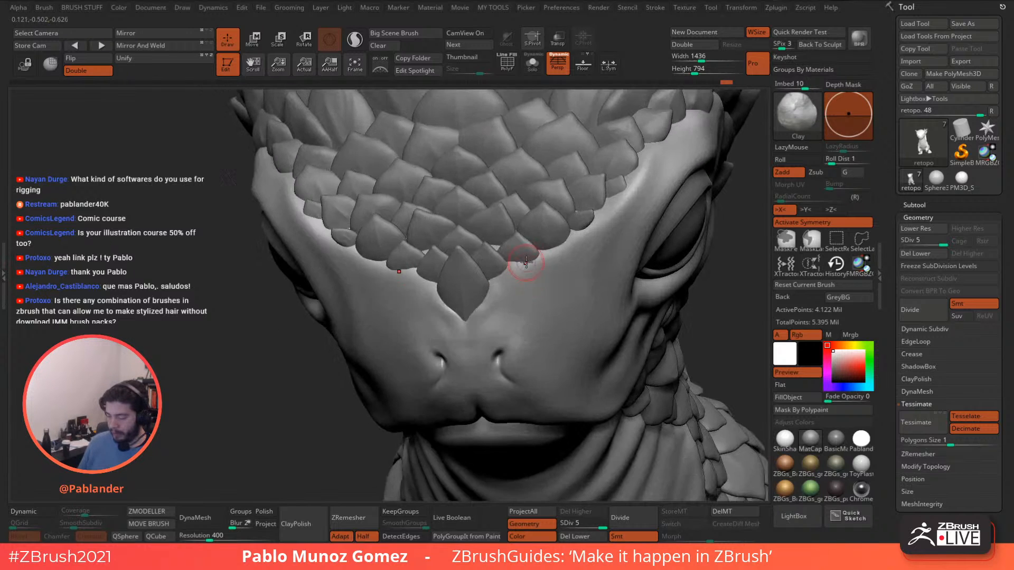
pyautogui.moveTo(511, 270)
pyautogui.mouseDown()
pyautogui.moveTo(492, 283)
pyautogui.moveTo(513, 286)
pyautogui.moveTo(496, 305)
pyautogui.moveTo(529, 276)
pyautogui.moveTo(551, 275)
pyautogui.mouseUp()
pyautogui.keyDown('shift'); pyautogui.moveTo(576, 241); pyautogui.dragTo(570, 250); pyautogui.keyUp('shift')
pyautogui.moveTo(600, 221); pyautogui.dragTo(576, 232, button='right')
pyautogui.moveTo(575, 232)
pyautogui.mouseDown()
pyautogui.moveTo(583, 224)
pyautogui.moveTo(578, 254)
pyautogui.moveTo(558, 244)
pyautogui.moveTo(565, 256)
pyautogui.moveTo(556, 236)
pyautogui.moveTo(543, 291)
pyautogui.mouseUp()
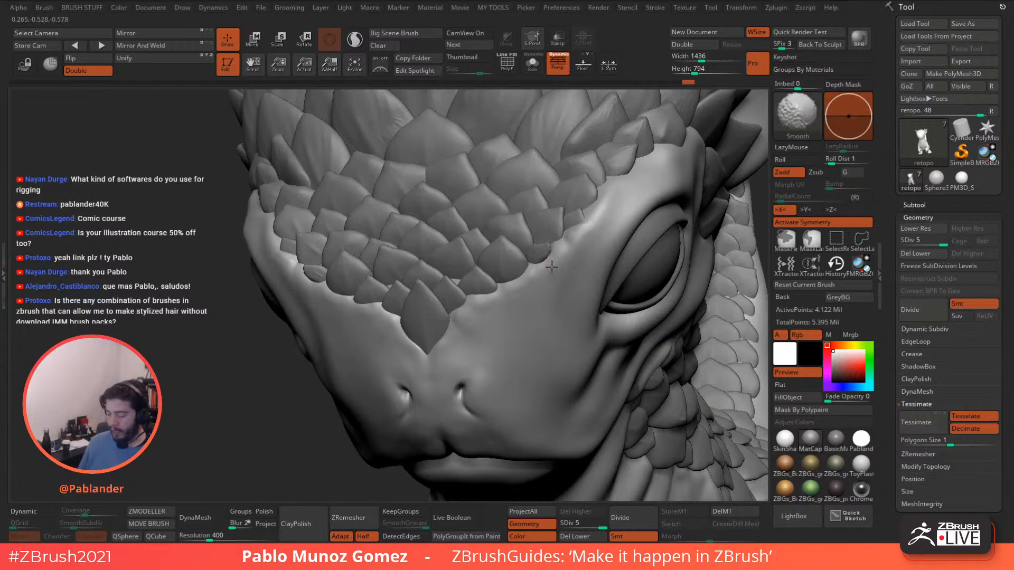
pyautogui.moveTo(544, 292)
pyautogui.mouseDown(button='right')
pyautogui.moveTo(563, 270)
pyautogui.moveTo(549, 273)
pyautogui.mouseUp(button='right')
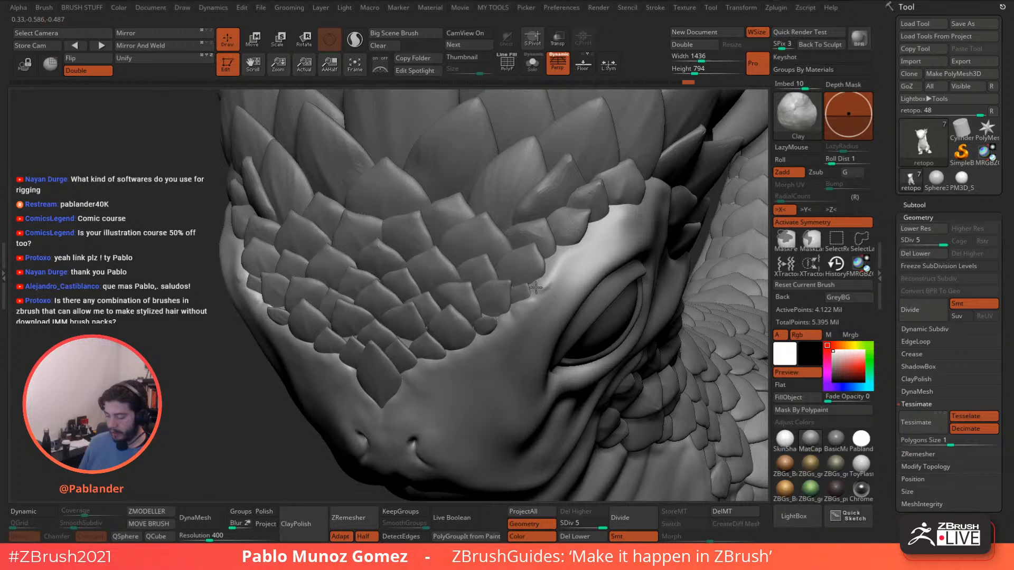
pyautogui.keyDown('shift'); pyautogui.moveTo(549, 273); pyautogui.dragTo(552, 276); pyautogui.keyUp('shift')
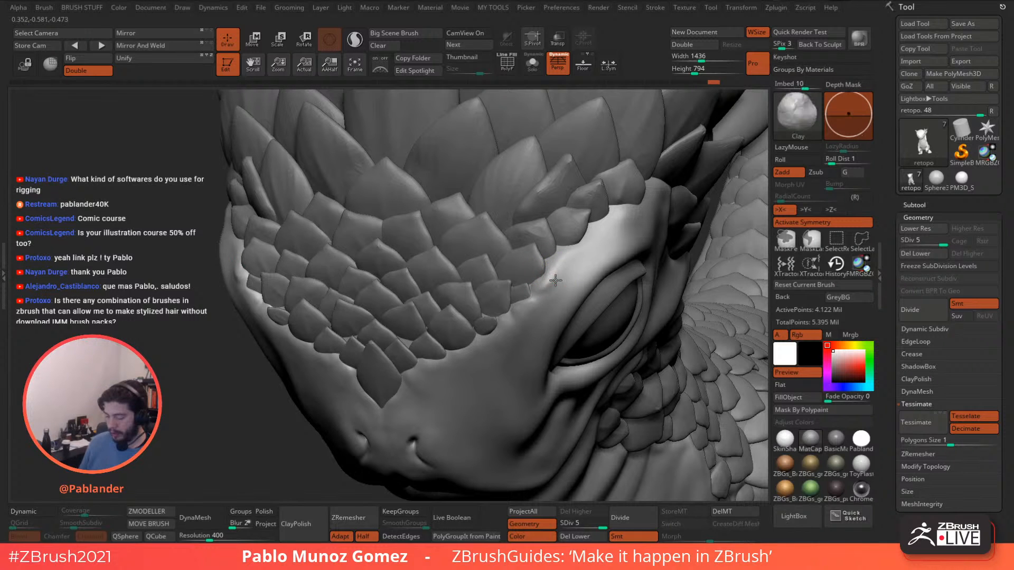
pyautogui.moveTo(552, 276)
pyautogui.mouseDown(button='right')
pyautogui.moveTo(543, 215)
pyautogui.moveTo(516, 215)
pyautogui.moveTo(509, 199)
pyautogui.mouseUp(button='right')
pyautogui.moveTo(504, 261); pyautogui.dragTo(497, 268)
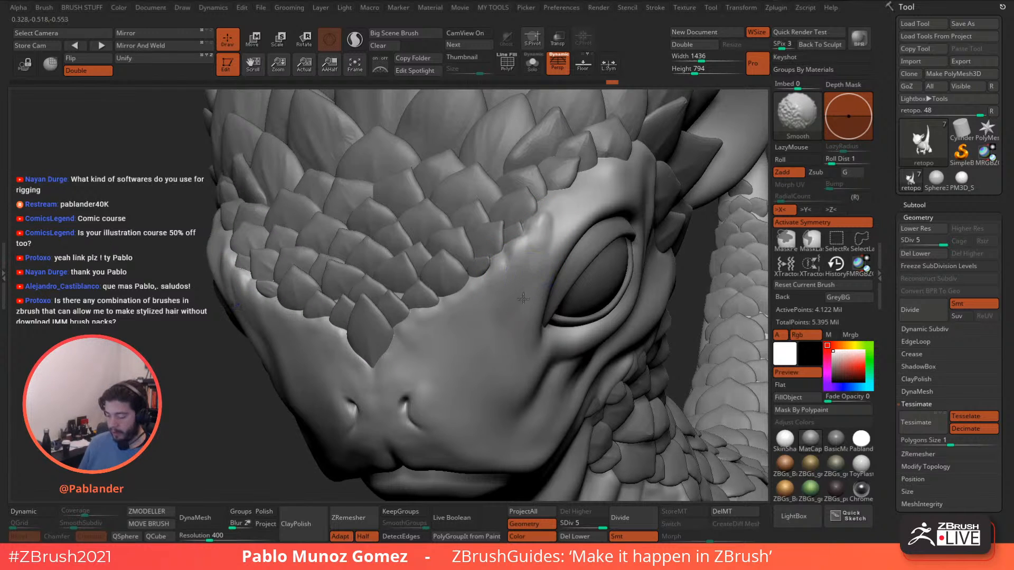
# Smooth the skin between the inner eye corner and the scales, blending it up into the brow.
pyautogui.moveTo(538, 301)
pyautogui.mouseDown(button='right')
pyautogui.moveTo(509, 233)
pyautogui.moveTo(516, 226)
pyautogui.mouseUp(button='right')
pyautogui.press('space')
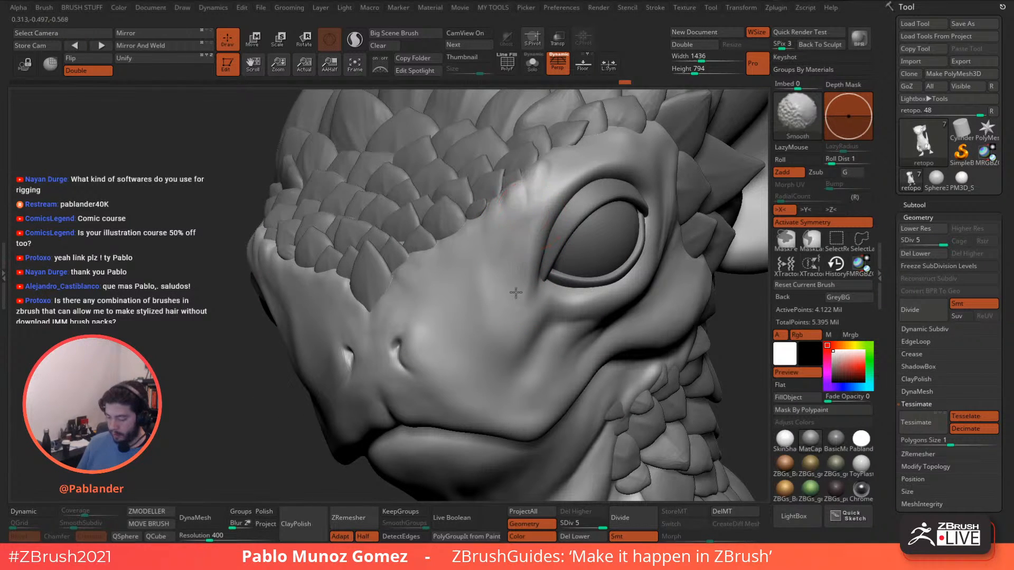
pyautogui.press('shift')
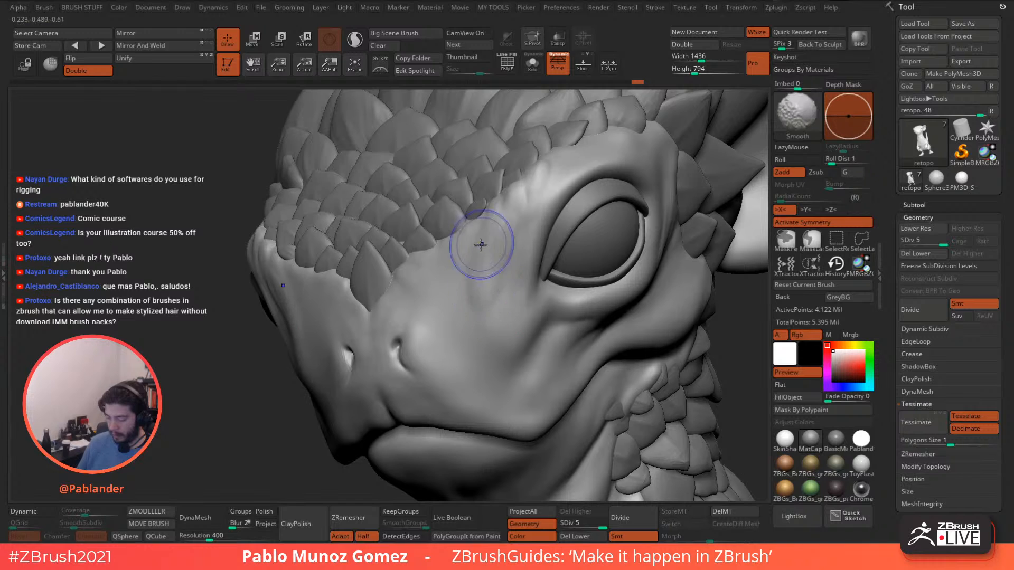
pyautogui.keyDown('alt'); pyautogui.moveTo(523, 227); pyautogui.dragTo(487, 285, button='right'); pyautogui.keyUp('alt')
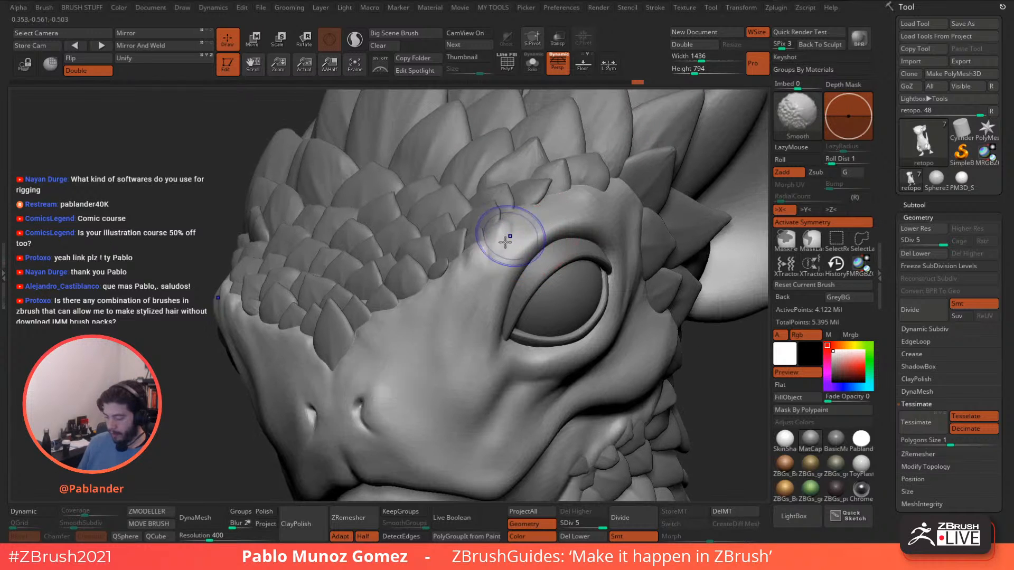
pyautogui.moveTo(509, 237)
pyautogui.keyDown('shift'); pyautogui.mouseDown()
pyautogui.moveTo(502, 248)
pyautogui.moveTo(512, 242)
pyautogui.mouseUp(); pyautogui.keyUp('shift')
pyautogui.moveTo(512, 242); pyautogui.dragTo(527, 219, button='right')
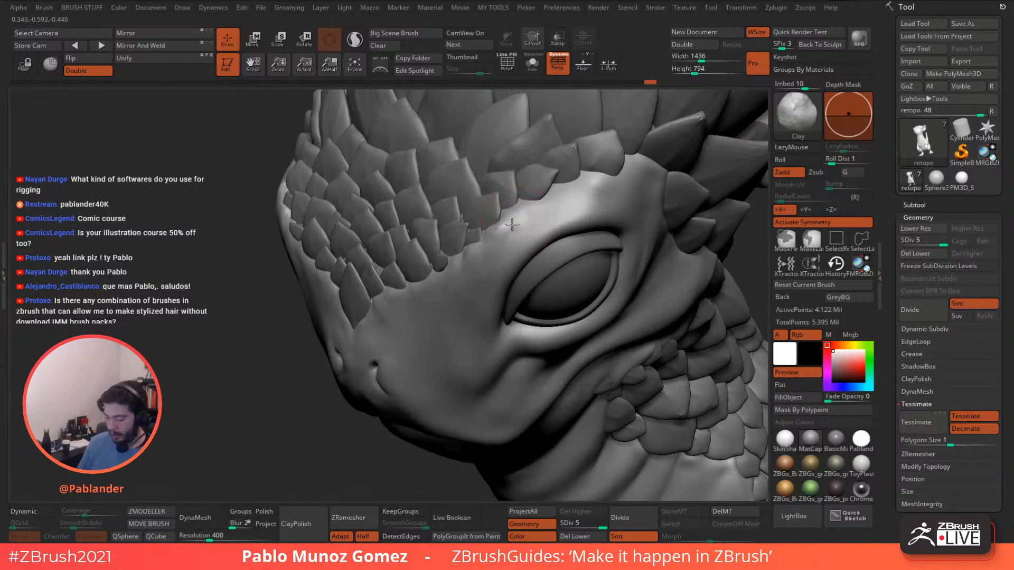
pyautogui.moveTo(518, 214)
pyautogui.keyDown('shift'); pyautogui.mouseDown()
pyautogui.moveTo(515, 224)
pyautogui.moveTo(523, 217)
pyautogui.mouseUp(); pyautogui.keyUp('shift')
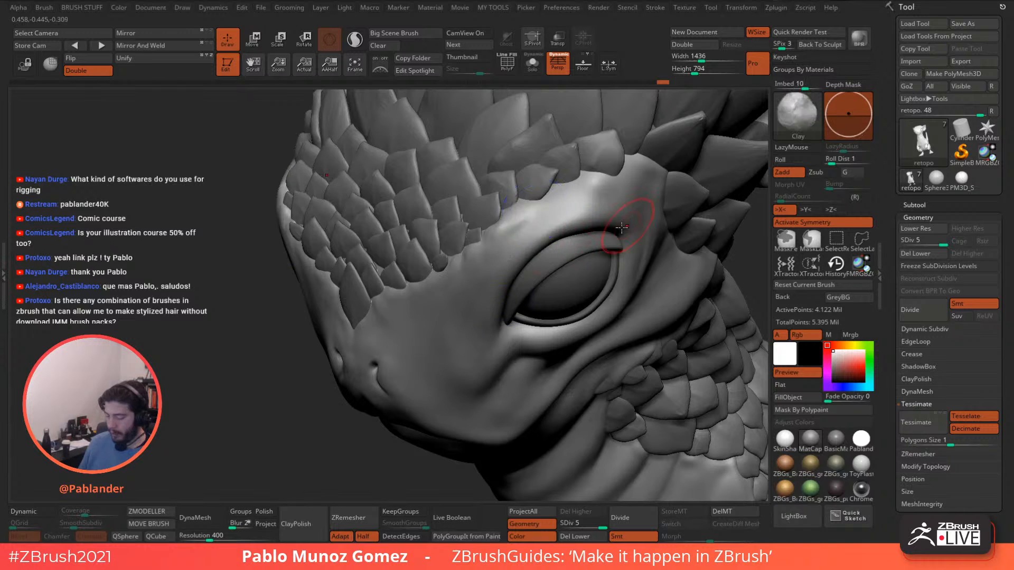
# Smooth the rear of the brow against the scales and carve into the skin above the eye.
pyautogui.moveTo(625, 218)
pyautogui.mouseDown(button='right')
pyautogui.moveTo(558, 236)
pyautogui.moveTo(547, 198)
pyautogui.mouseUp(button='right')
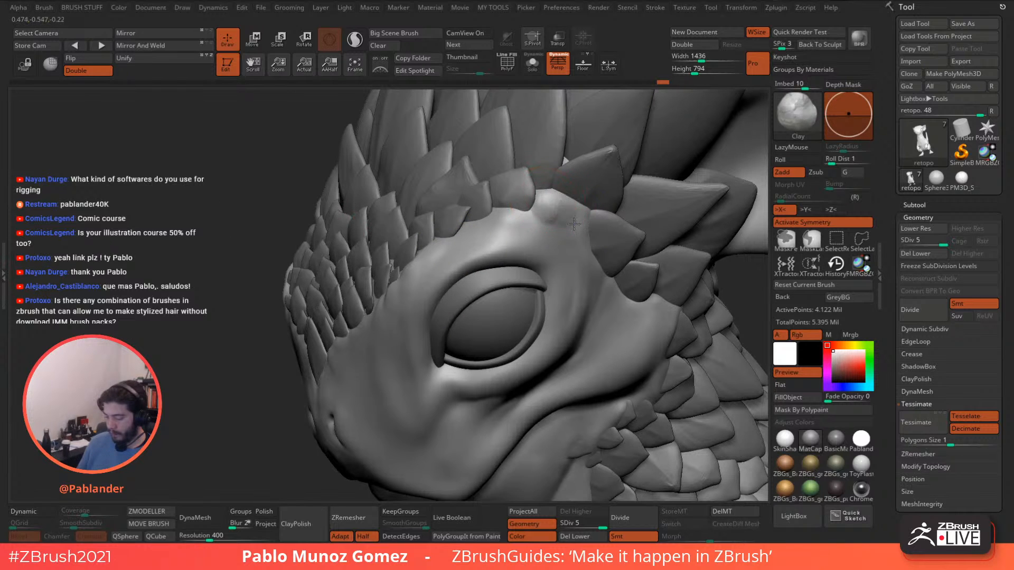
pyautogui.keyDown('shift'); pyautogui.moveTo(550, 216); pyautogui.dragTo(563, 216); pyautogui.keyUp('shift')
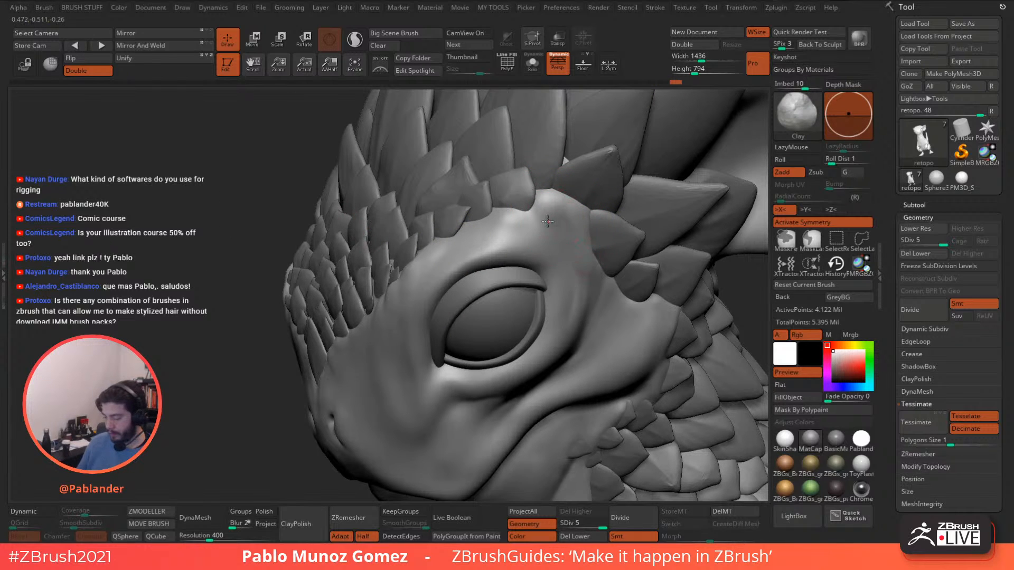
pyautogui.moveTo(494, 254)
pyautogui.keyDown('alt'); pyautogui.mouseDown()
pyautogui.moveTo(542, 262)
pyautogui.moveTo(552, 275)
pyautogui.moveTo(546, 258)
pyautogui.mouseUp(); pyautogui.keyUp('alt')
# Isolate the body with Solo, build up the skin folds behind the eye socket with Clay, and show all parts again.
pyautogui.moveTo(546, 258)
pyautogui.mouseDown(button='right')
pyautogui.moveTo(566, 191)
pyautogui.moveTo(549, 211)
pyautogui.moveTo(570, 222)
pyautogui.moveTo(550, 193)
pyautogui.mouseUp(button='right')
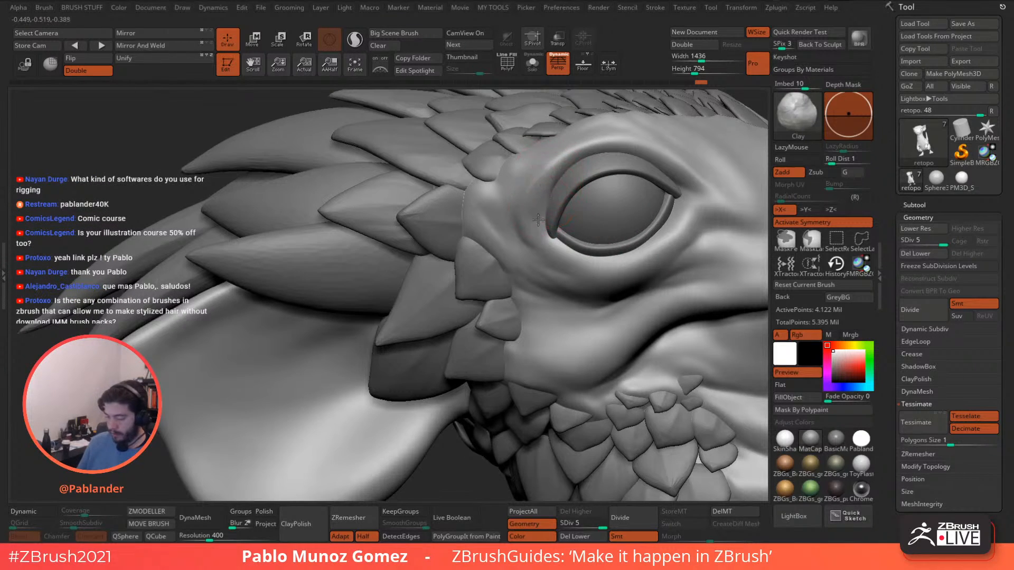
pyautogui.moveTo(556, 161)
pyautogui.mouseDown()
pyautogui.moveTo(568, 158)
pyautogui.moveTo(560, 151)
pyautogui.mouseUp()
pyautogui.hotkey('alt', 's')
pyautogui.moveTo(544, 231)
pyautogui.mouseDown()
pyautogui.moveTo(564, 166)
pyautogui.moveTo(528, 217)
pyautogui.moveTo(535, 231)
pyautogui.mouseUp()
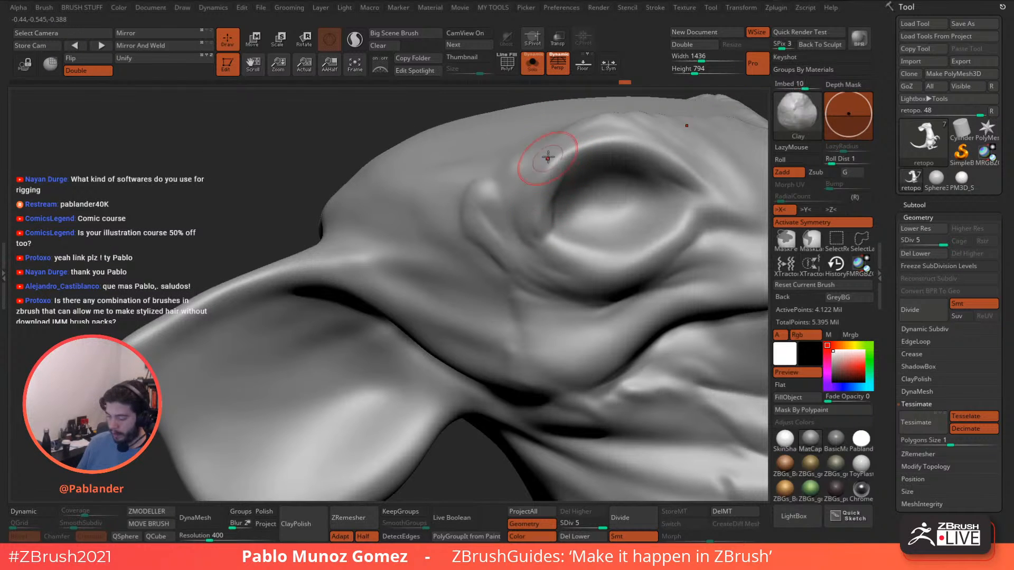
pyautogui.moveTo(547, 158); pyautogui.dragTo(522, 181)
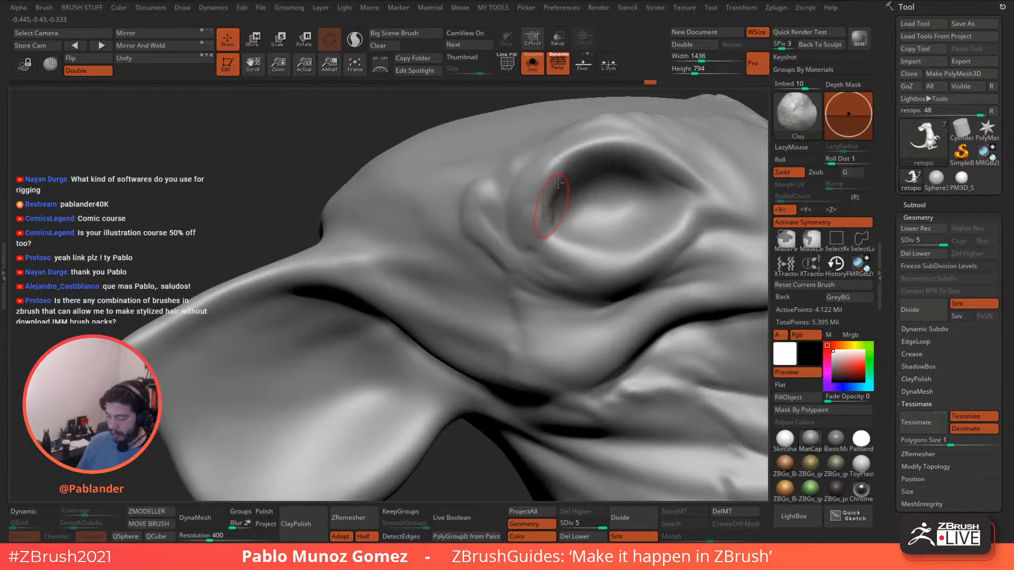
pyautogui.moveTo(533, 196)
pyautogui.mouseDown()
pyautogui.moveTo(527, 202)
pyautogui.moveTo(542, 214)
pyautogui.mouseUp()
pyautogui.click(532, 63)
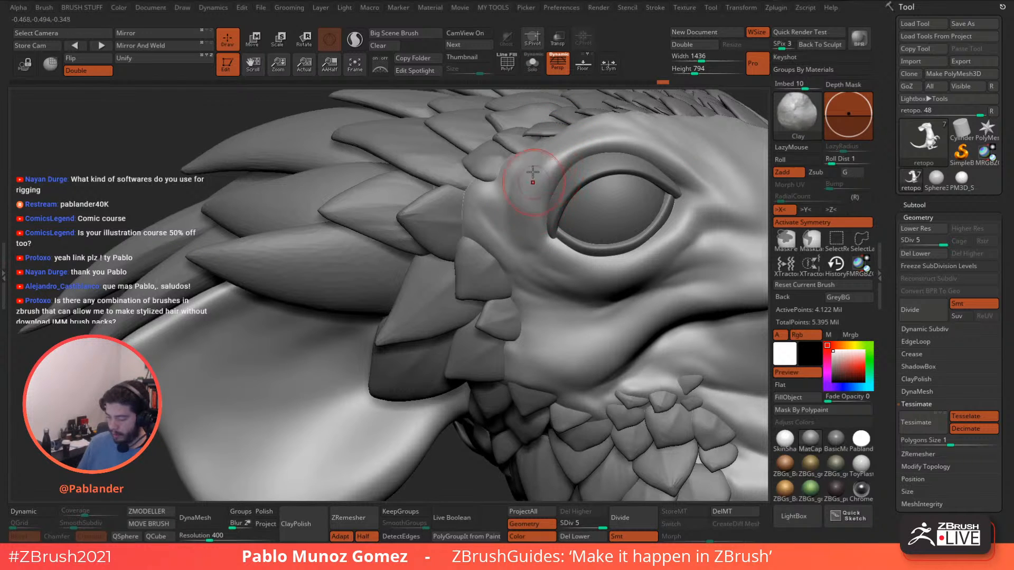
# Build up and smooth the cheek skin below the eye and above the mouth corner.
pyautogui.moveTo(628, 241); pyautogui.dragTo(578, 216, button='right')
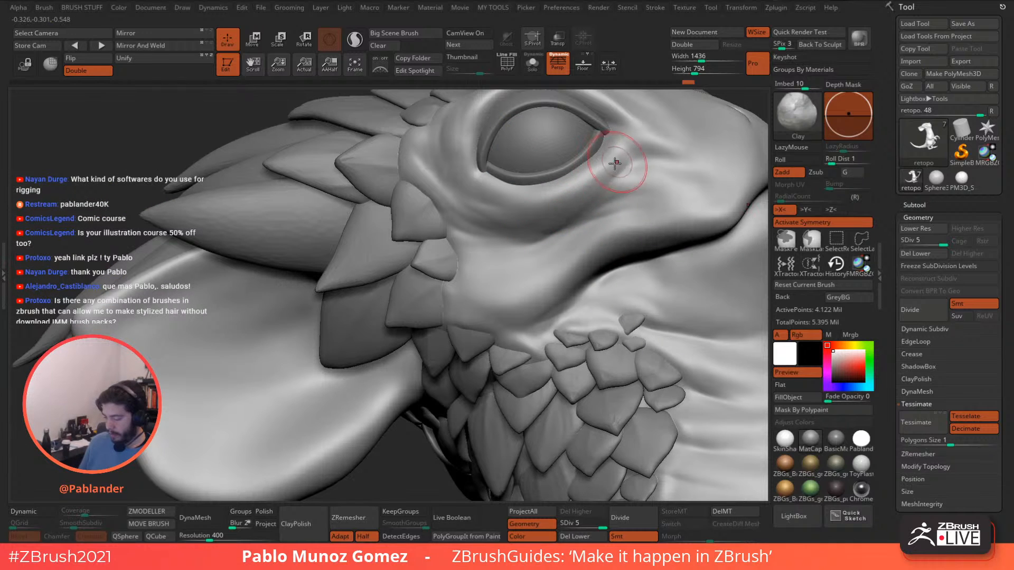
pyautogui.press('shift')
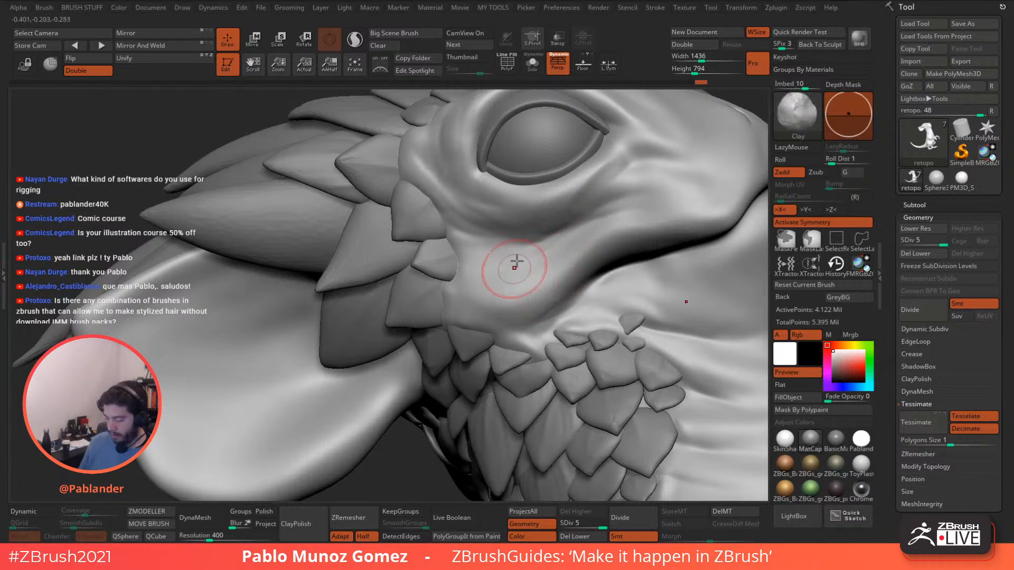
pyautogui.moveTo(516, 264)
pyautogui.mouseDown()
pyautogui.moveTo(498, 280)
pyautogui.moveTo(523, 248)
pyautogui.moveTo(476, 280)
pyautogui.moveTo(531, 259)
pyautogui.mouseUp()
pyautogui.press('shift')
pyautogui.keyDown('shift'); pyautogui.moveTo(587, 230); pyautogui.dragTo(590, 233); pyautogui.keyUp('shift')
# Build up the skin behind the mouth corner and along the jaw above the neck scales with Clay.
pyautogui.keyDown('alt'); pyautogui.moveTo(581, 312); pyautogui.dragTo(543, 272, button='right'); pyautogui.keyUp('alt')
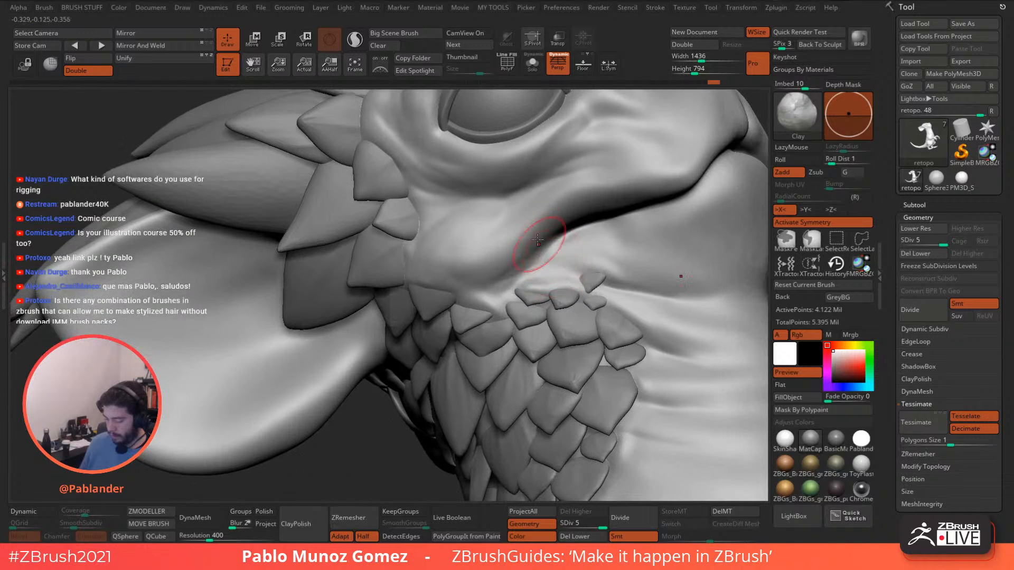
pyautogui.moveTo(483, 283)
pyautogui.mouseDown()
pyautogui.moveTo(524, 241)
pyautogui.moveTo(499, 268)
pyautogui.mouseUp()
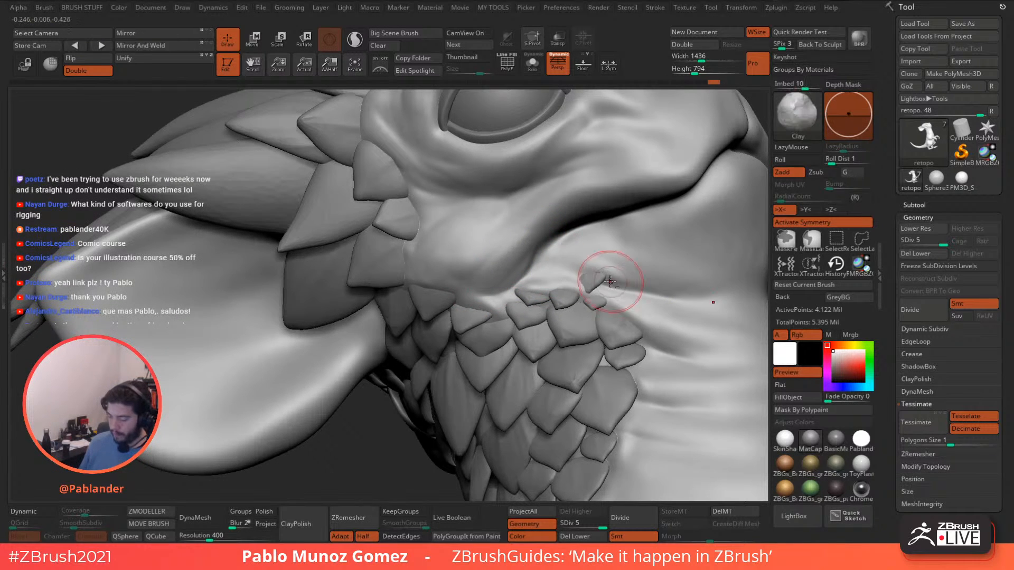
pyautogui.moveTo(611, 280)
pyautogui.keyDown('ctrl'); pyautogui.mouseDown(button='right')
pyautogui.moveTo(592, 243)
pyautogui.moveTo(584, 263)
pyautogui.moveTo(557, 272)
pyautogui.mouseUp(button='right'); pyautogui.keyUp('ctrl')
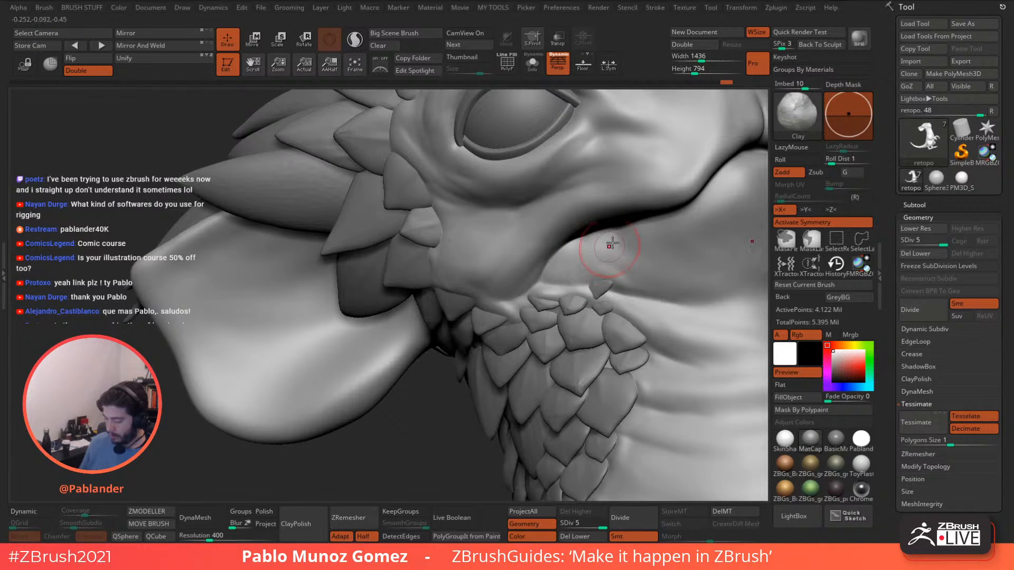
pyautogui.moveTo(612, 242)
pyautogui.mouseDown()
pyautogui.moveTo(616, 255)
pyautogui.moveTo(482, 274)
pyautogui.mouseUp()
# Smooth the upper lip beside its central crease.
pyautogui.moveTo(620, 268)
pyautogui.mouseDown(button='right')
pyautogui.moveTo(619, 237)
pyautogui.moveTo(576, 256)
pyautogui.moveTo(571, 225)
pyautogui.mouseUp(button='right')
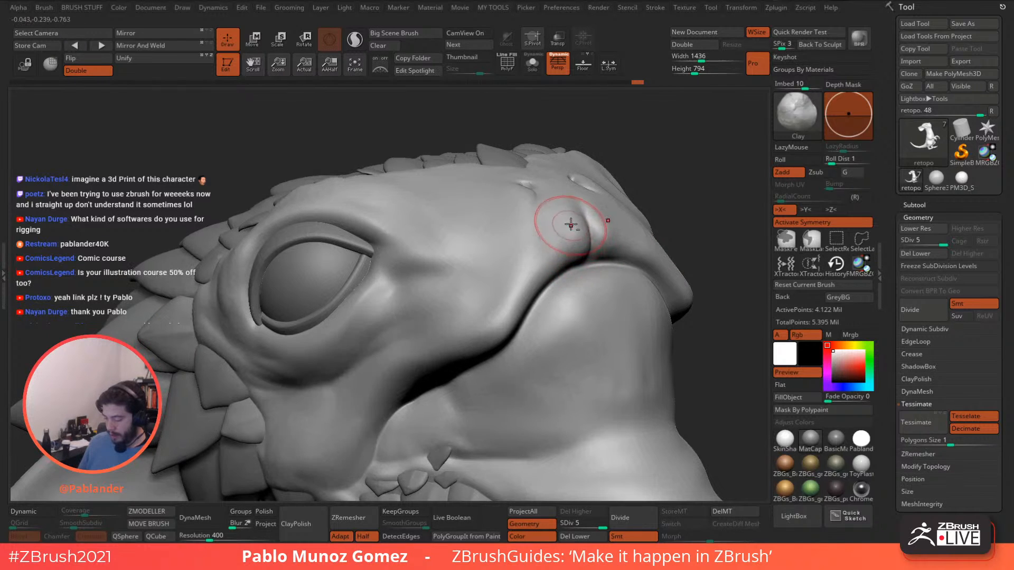
pyautogui.moveTo(570, 248)
pyautogui.keyDown('shift'); pyautogui.mouseDown()
pyautogui.moveTo(570, 228)
pyautogui.moveTo(572, 238)
pyautogui.mouseUp(); pyautogui.keyUp('shift')
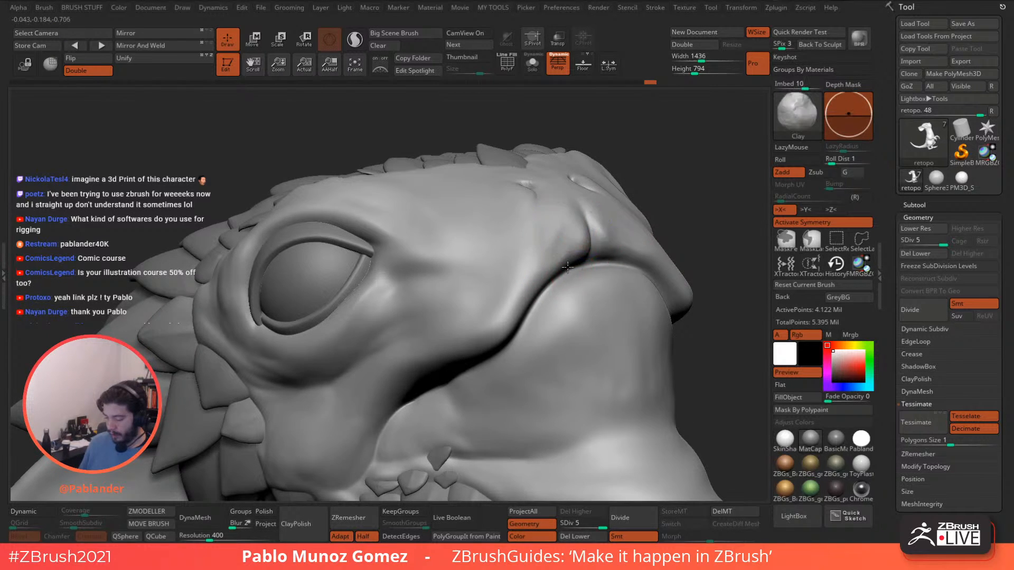
# Smooth the skin above the upper lip, from the central crease toward the mouth corner.
pyautogui.keyDown('ctrl'); pyautogui.moveTo(565, 269); pyautogui.dragTo(558, 255, button='right'); pyautogui.keyUp('ctrl')
pyautogui.moveTo(546, 259)
pyautogui.keyDown('shift'); pyautogui.mouseDown()
pyautogui.moveTo(533, 283)
pyautogui.moveTo(544, 264)
pyautogui.mouseUp(); pyautogui.keyUp('shift')
pyautogui.keyDown('alt'); pyautogui.moveTo(554, 248); pyautogui.dragTo(607, 213, button='right'); pyautogui.keyUp('alt')
pyautogui.keyDown('shift'); pyautogui.moveTo(610, 206); pyautogui.dragTo(612, 213); pyautogui.keyUp('shift')
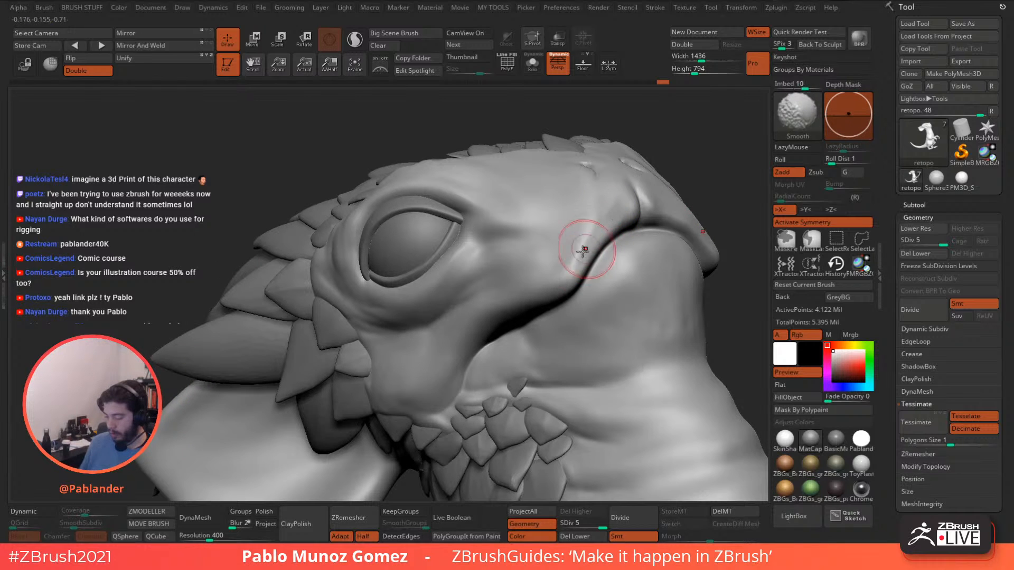
pyautogui.keyDown('shift'); pyautogui.moveTo(567, 271); pyautogui.dragTo(577, 245); pyautogui.keyUp('shift')
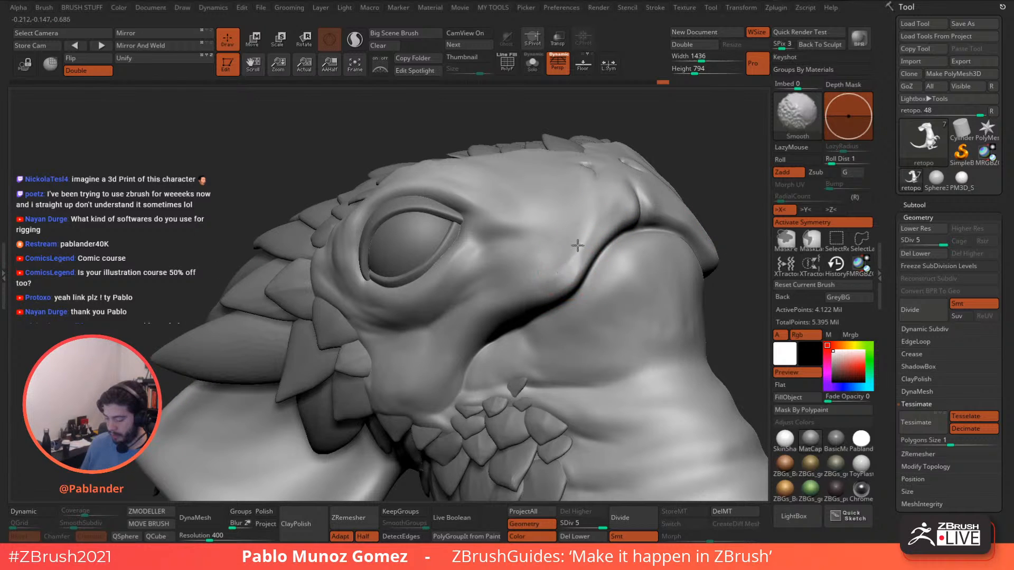
# Reshape the upper lip's edge beside its central crease with the Standard brush.
pyautogui.moveTo(594, 261)
pyautogui.mouseDown(button='right')
pyautogui.moveTo(586, 258)
pyautogui.moveTo(660, 245)
pyautogui.mouseUp(button='right')
pyautogui.press('space')
pyautogui.click(613, 170)
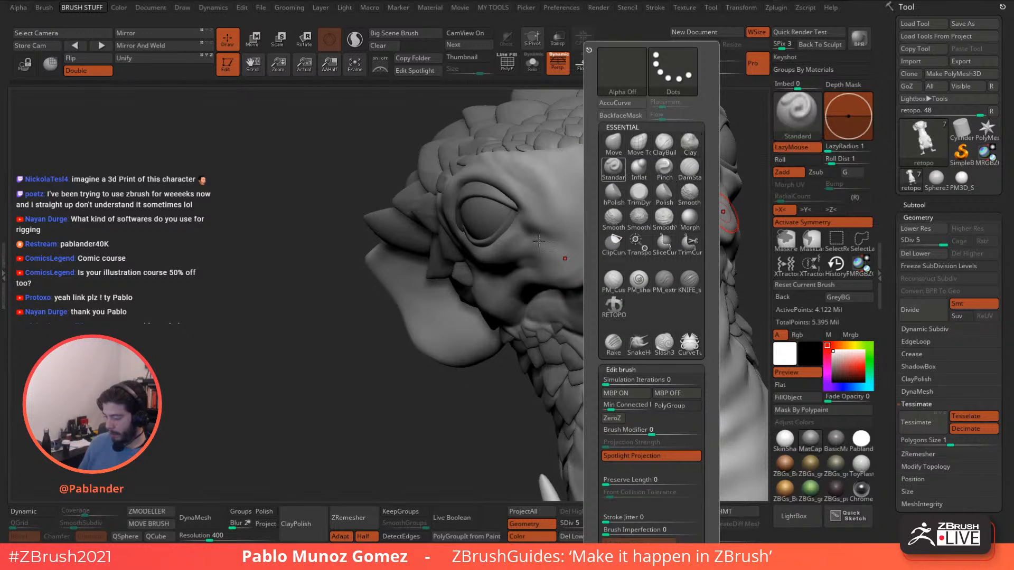
pyautogui.moveTo(625, 211)
pyautogui.mouseDown(button='right')
pyautogui.moveTo(645, 217)
pyautogui.moveTo(640, 229)
pyautogui.mouseUp(button='right')
pyautogui.press('space')
pyautogui.moveTo(635, 229); pyautogui.dragTo(638, 233)
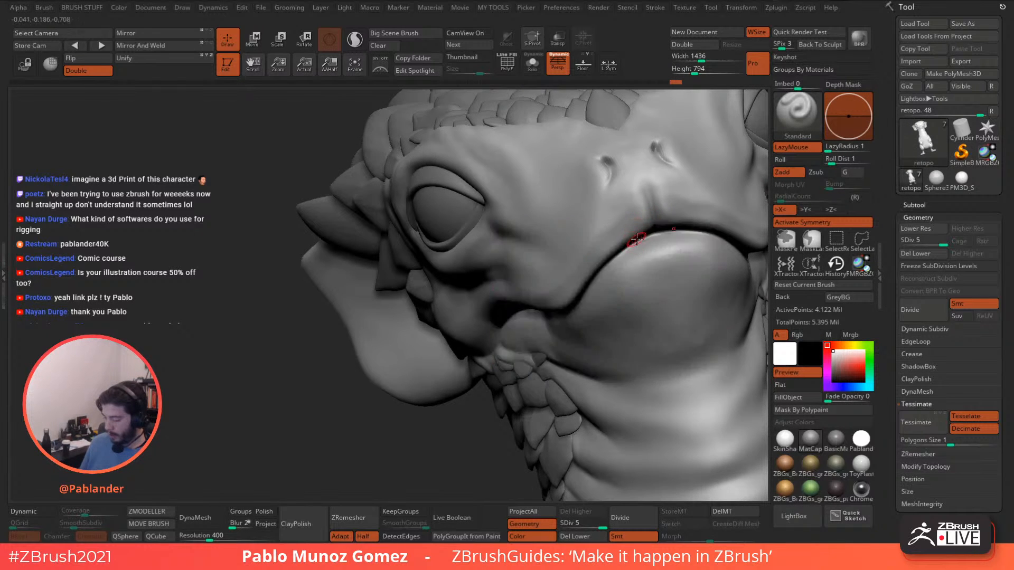
pyautogui.moveTo(638, 233); pyautogui.dragTo(651, 204, button='right')
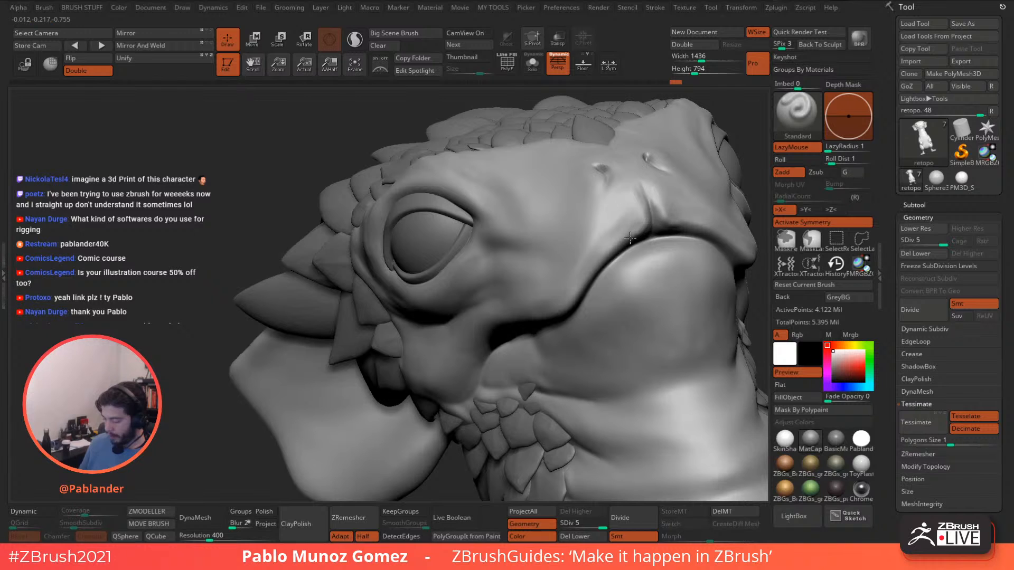
pyautogui.press('shift')
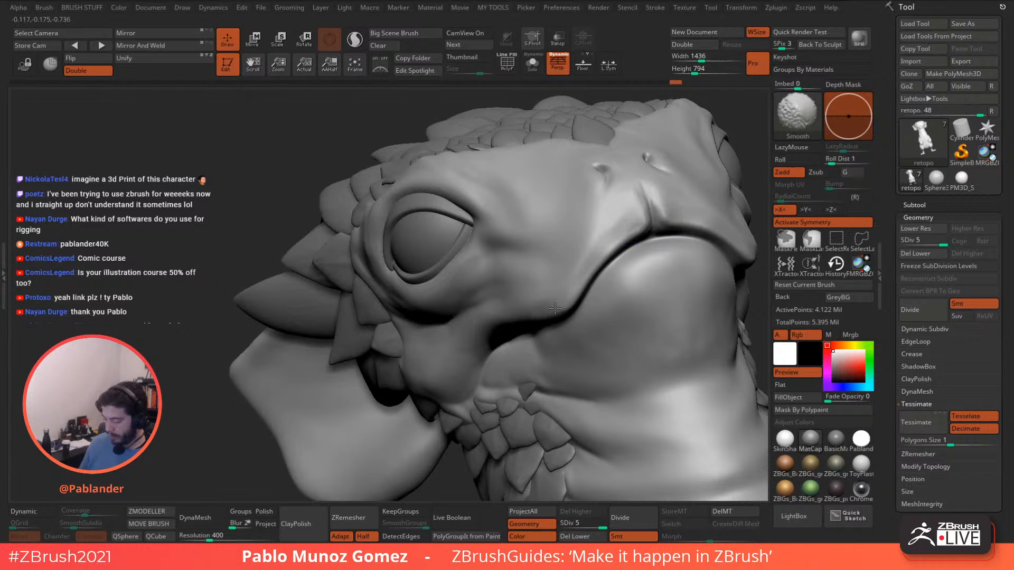
# Refine the fold running from the mouth corner down toward the neck scales with the Standard brush and smooth it.
pyautogui.moveTo(555, 308); pyautogui.dragTo(590, 281, button='right')
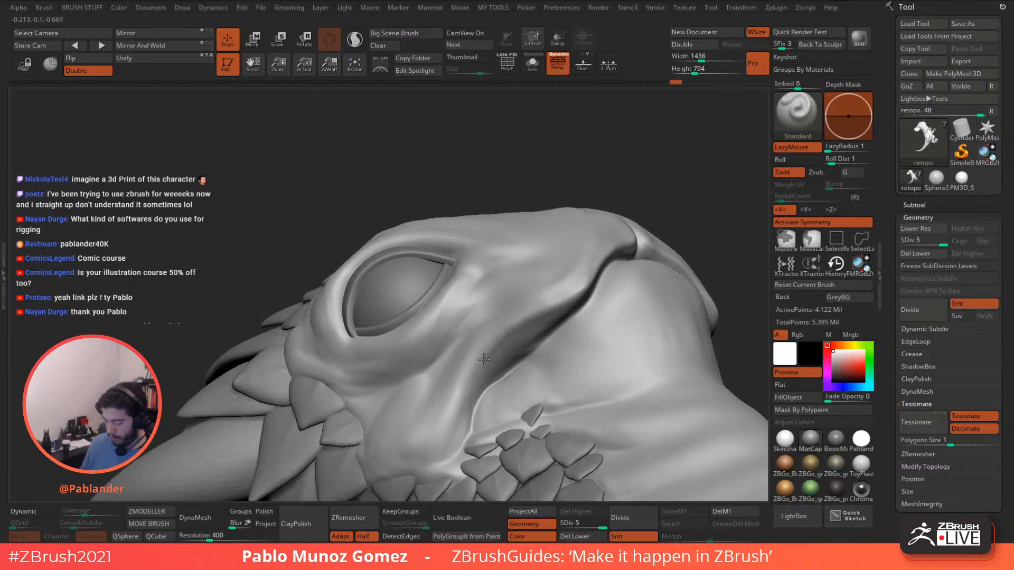
pyautogui.moveTo(483, 359)
pyautogui.mouseDown()
pyautogui.moveTo(477, 393)
pyautogui.moveTo(481, 380)
pyautogui.mouseUp()
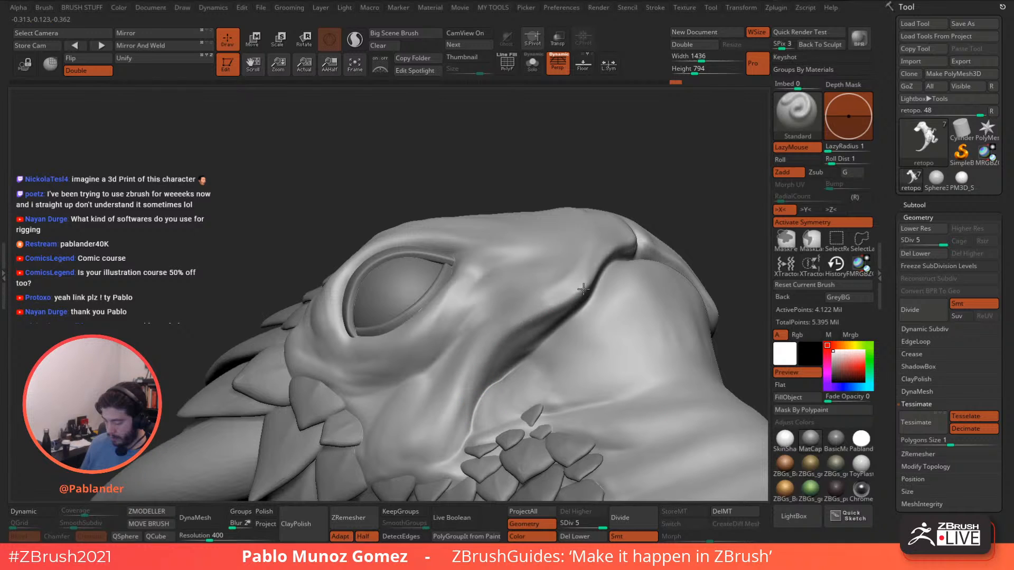
pyautogui.moveTo(511, 333)
pyautogui.mouseDown()
pyautogui.moveTo(472, 409)
pyautogui.moveTo(474, 401)
pyautogui.mouseUp()
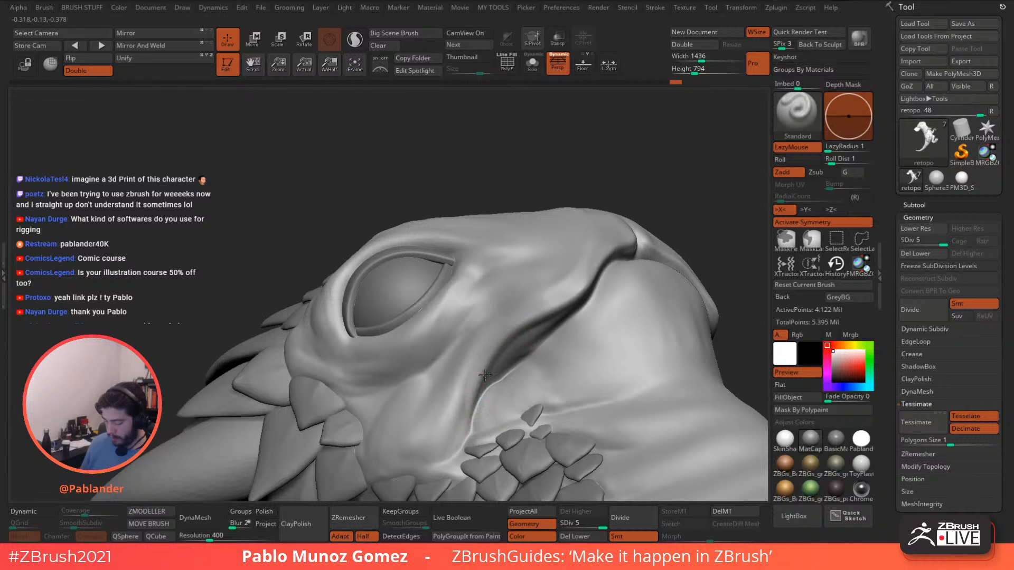
pyautogui.press('shift')
pyautogui.moveTo(550, 327)
pyautogui.mouseDown()
pyautogui.moveTo(495, 376)
pyautogui.moveTo(544, 318)
pyautogui.mouseUp()
pyautogui.press('shift')
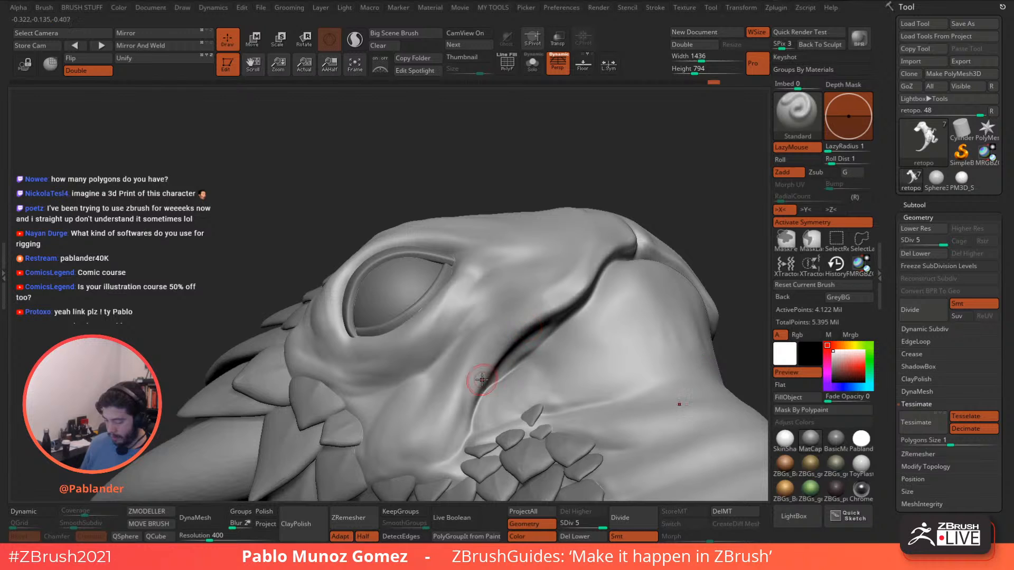
pyautogui.press('shift')
pyautogui.keyDown('shift'); pyautogui.moveTo(554, 305); pyautogui.dragTo(499, 351); pyautogui.keyUp('shift')
pyautogui.moveTo(546, 310); pyautogui.dragTo(546, 320, button='right')
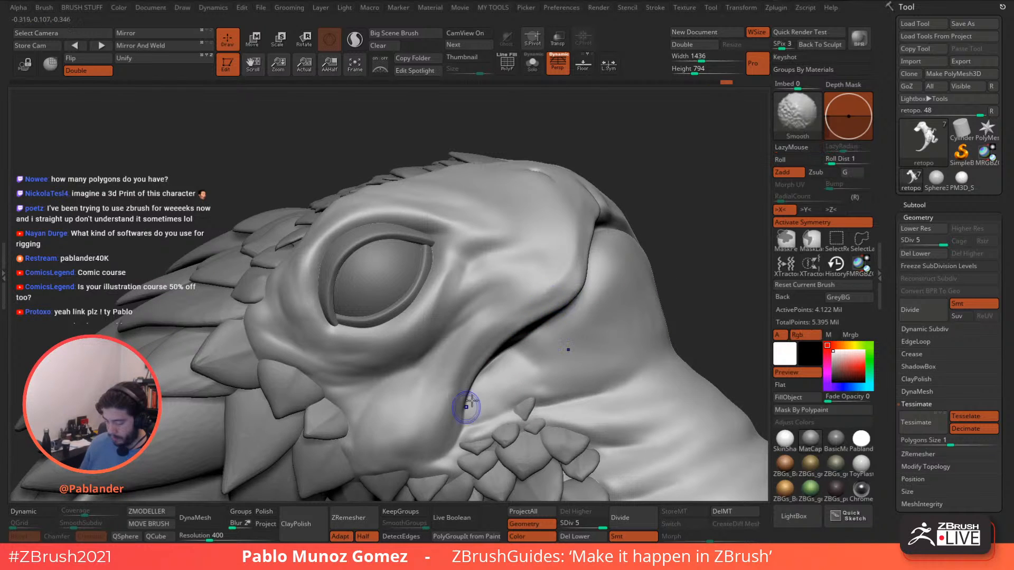
# Define the upper lip's edge from the central crease to the mouth corner with Standard strokes, and smooth the lip.
pyautogui.moveTo(464, 407)
pyautogui.mouseDown(button='right')
pyautogui.moveTo(625, 262)
pyautogui.moveTo(648, 218)
pyautogui.mouseUp(button='right')
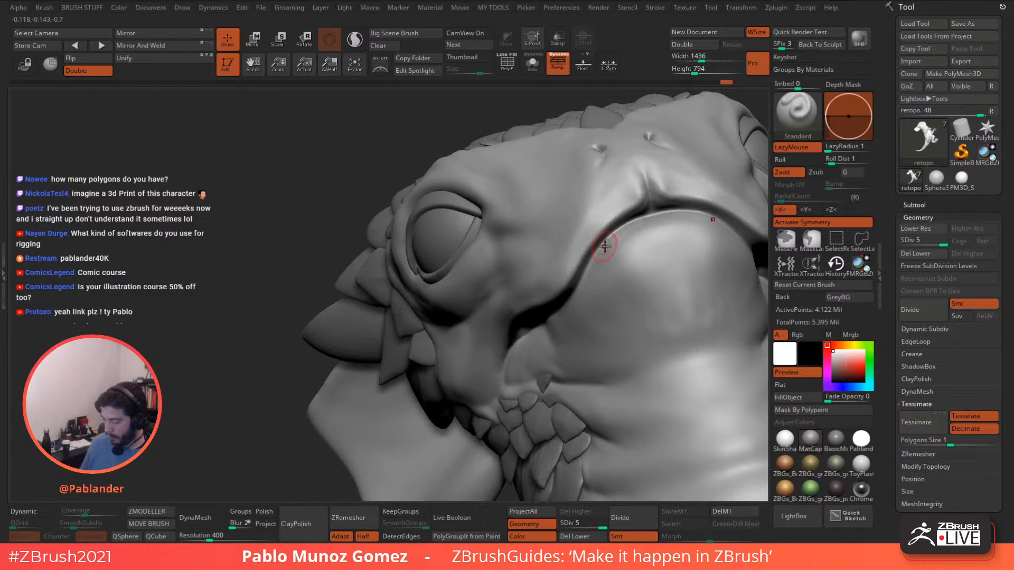
pyautogui.moveTo(640, 218); pyautogui.dragTo(642, 217)
pyautogui.moveTo(588, 274); pyautogui.dragTo(634, 224)
pyautogui.moveTo(641, 231); pyautogui.dragTo(623, 273, button='right')
pyautogui.keyDown('shift'); pyautogui.moveTo(623, 272); pyautogui.dragTo(632, 263); pyautogui.keyUp('shift')
pyautogui.press('b')
pyautogui.moveTo(545, 286)
pyautogui.keyDown('shift'); pyautogui.mouseDown()
pyautogui.moveTo(593, 260)
pyautogui.moveTo(535, 305)
pyautogui.mouseUp(); pyautogui.keyUp('shift')
pyautogui.click(638, 220)
# Smooth the sides of the chin below the mouth.
pyautogui.moveTo(584, 278)
pyautogui.mouseDown(button='right')
pyautogui.moveTo(597, 163)
pyautogui.moveTo(575, 243)
pyautogui.moveTo(626, 218)
pyautogui.moveTo(631, 237)
pyautogui.mouseUp(button='right')
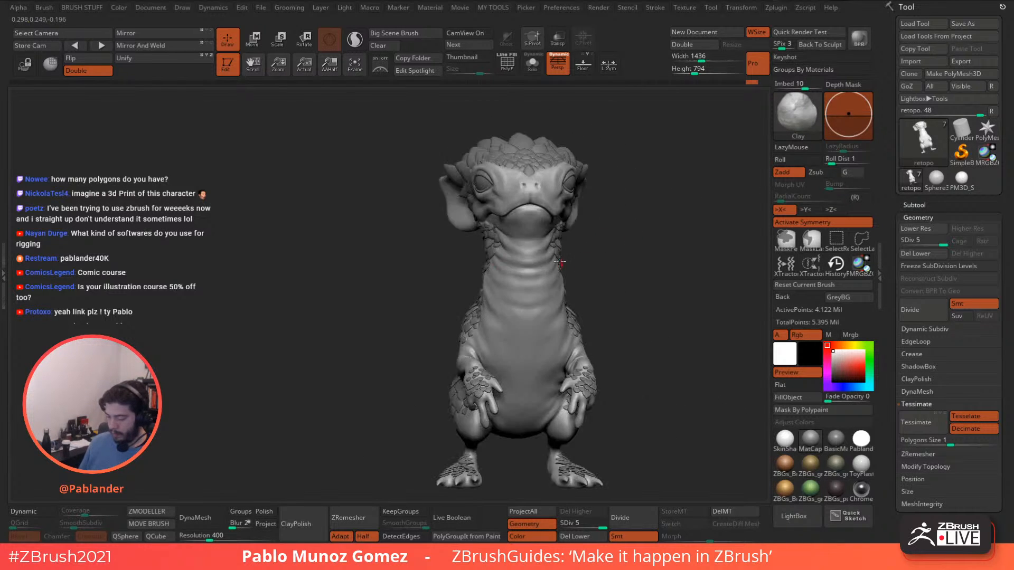
pyautogui.rightClick(545, 229)
pyautogui.moveTo(545, 229)
pyautogui.mouseDown(button='right')
pyautogui.moveTo(575, 285)
pyautogui.moveTo(555, 375)
pyautogui.moveTo(538, 266)
pyautogui.mouseUp(button='right')
pyautogui.rightClick(543, 242)
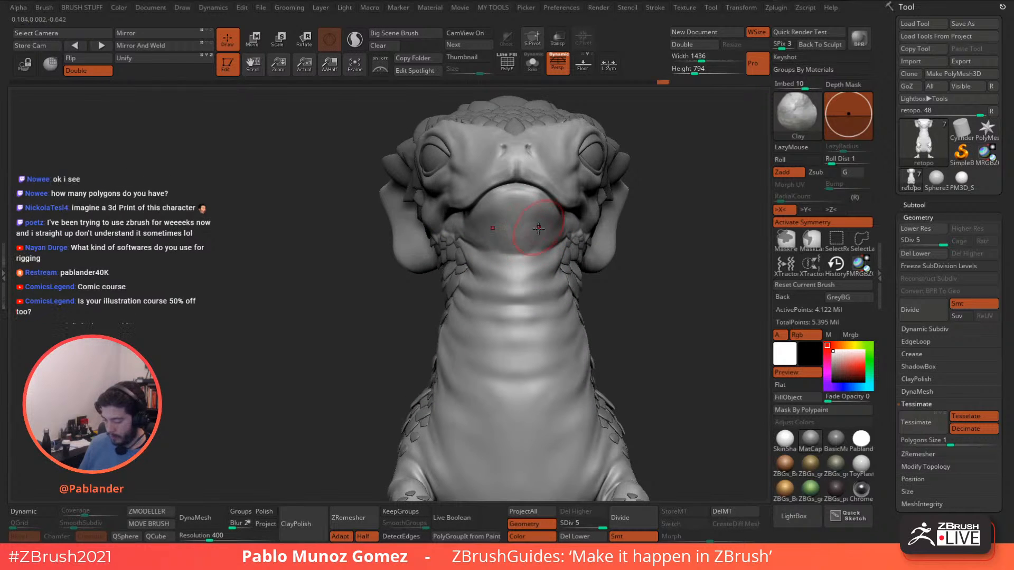
pyautogui.press('shift')
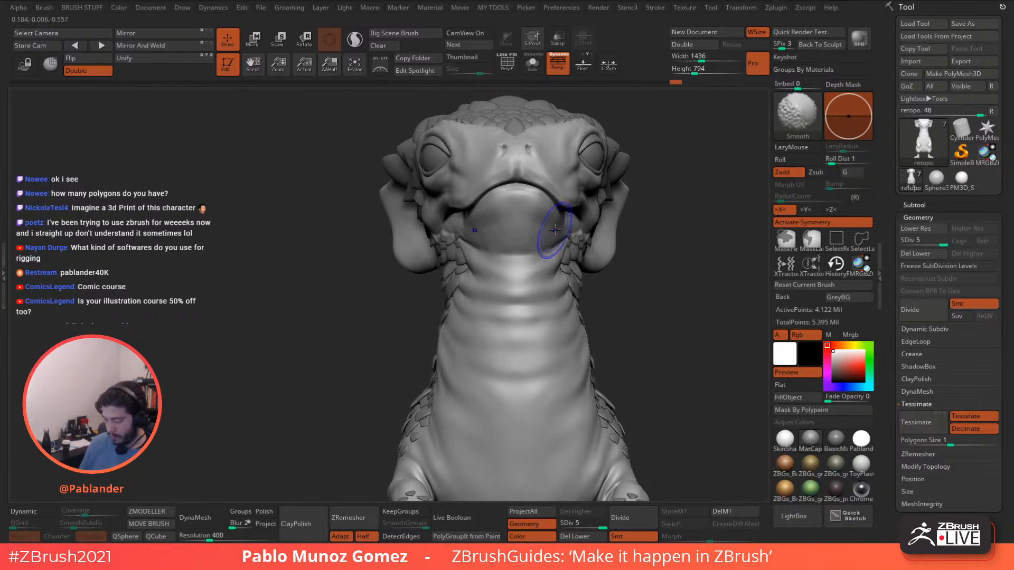
pyautogui.moveTo(554, 229)
pyautogui.mouseDown(button='right')
pyautogui.moveTo(541, 239)
pyautogui.moveTo(502, 215)
pyautogui.mouseUp(button='right')
pyautogui.press('shift')
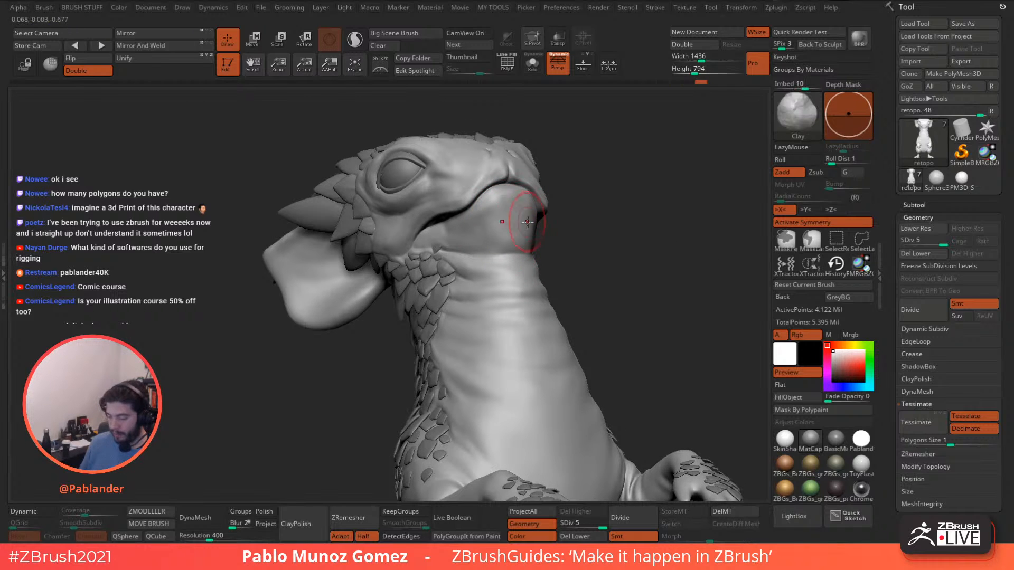
# Smooth the transition from the underside of the chin to the upper throat folds.
pyautogui.moveTo(516, 216)
pyautogui.mouseDown(button='right')
pyautogui.moveTo(488, 231)
pyautogui.moveTo(523, 237)
pyautogui.moveTo(532, 262)
pyautogui.mouseUp(button='right')
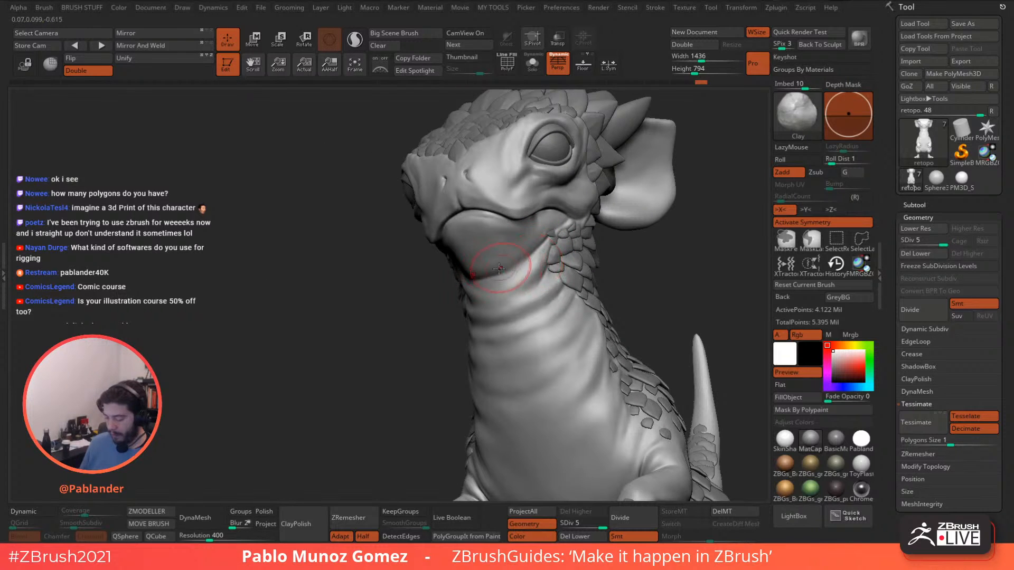
pyautogui.moveTo(513, 258)
pyautogui.keyDown('shift'); pyautogui.mouseDown()
pyautogui.moveTo(500, 253)
pyautogui.moveTo(496, 265)
pyautogui.mouseUp(); pyautogui.keyUp('shift')
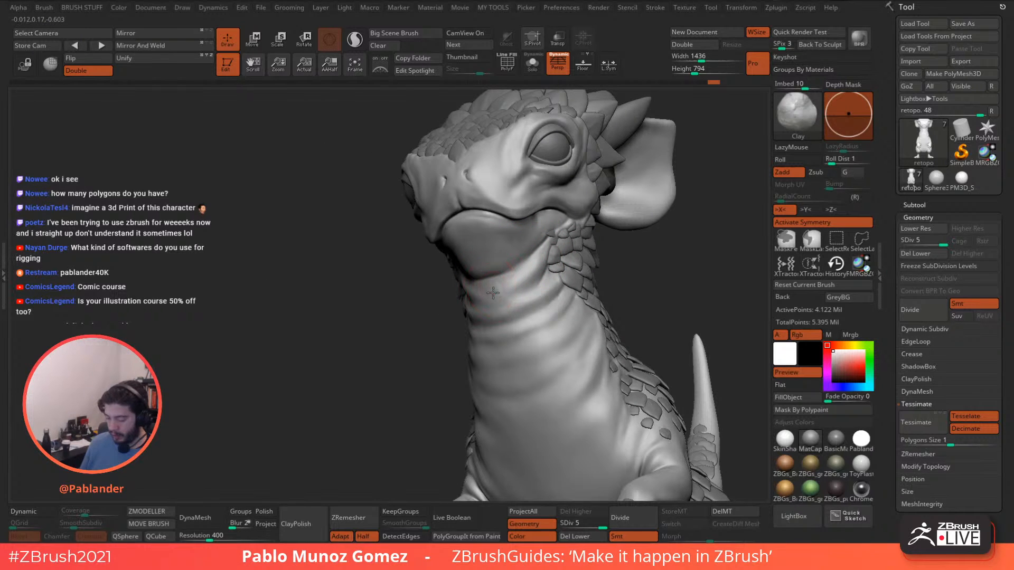
pyautogui.moveTo(495, 285)
pyautogui.mouseDown(button='right')
pyautogui.moveTo(539, 257)
pyautogui.moveTo(528, 233)
pyautogui.moveTo(504, 231)
pyautogui.mouseUp(button='right')
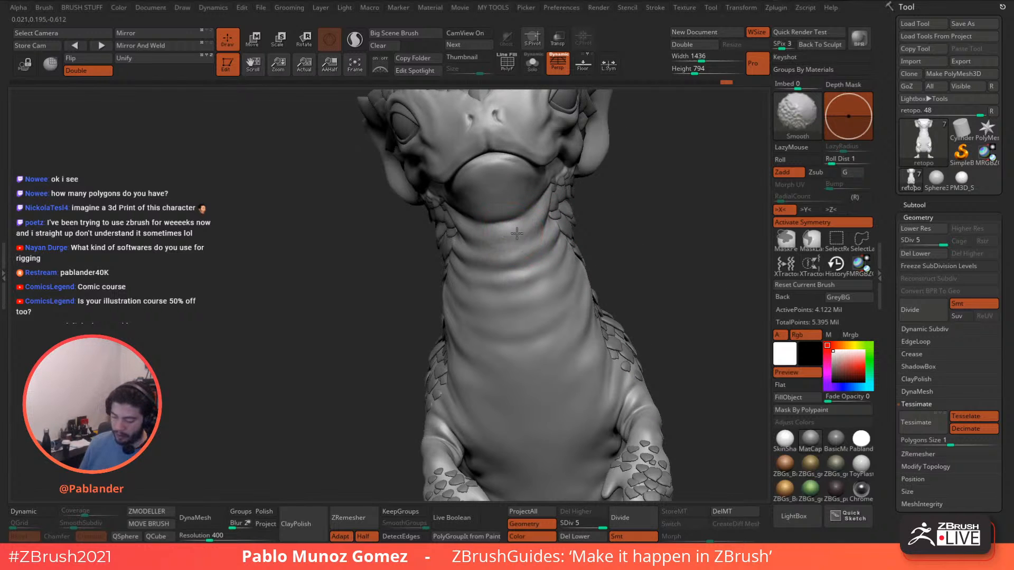
# Smooth the side of the chest between the throat folds and the upper arm.
pyautogui.moveTo(578, 299); pyautogui.dragTo(527, 267, button='right')
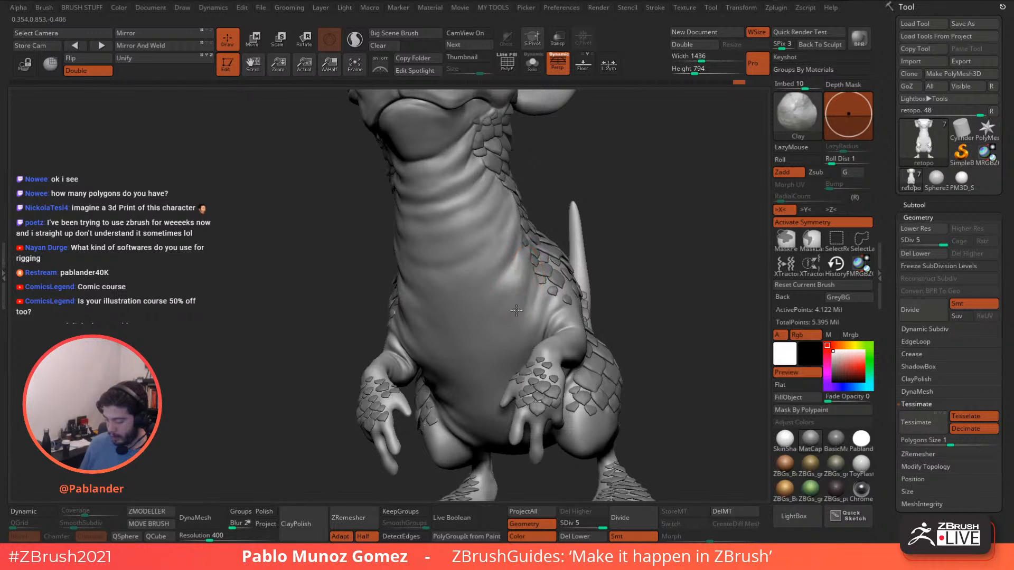
pyautogui.press('shift')
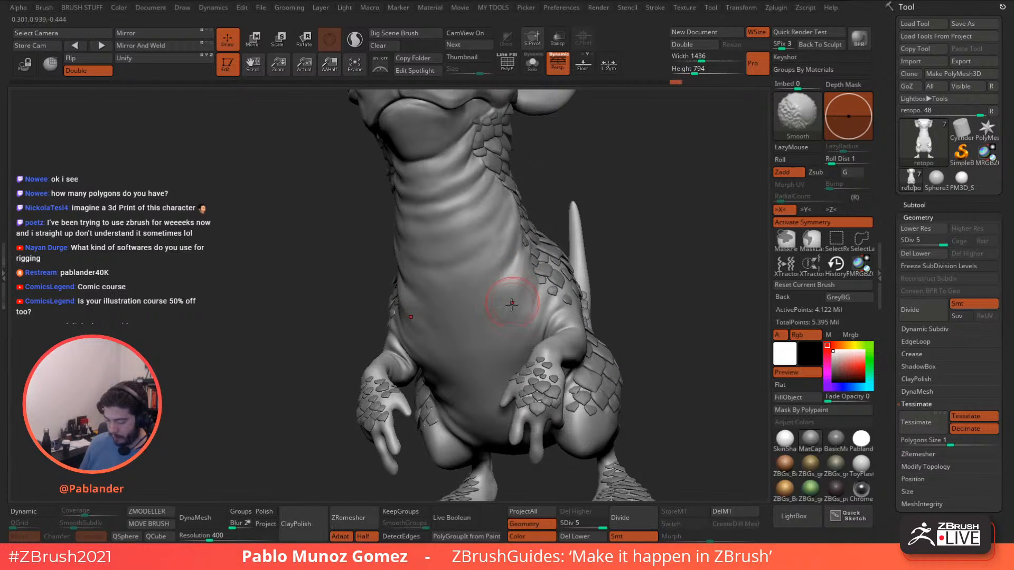
pyautogui.keyDown('shift'); pyautogui.moveTo(500, 321); pyautogui.dragTo(500, 317); pyautogui.keyUp('shift')
pyautogui.moveTo(504, 318)
pyautogui.keyDown('alt'); pyautogui.mouseDown(button='right')
pyautogui.moveTo(514, 285)
pyautogui.moveTo(491, 346)
pyautogui.mouseUp(button='right'); pyautogui.keyUp('alt')
# Check the body's forms under a brown material and switch to MatCap Gray.
pyautogui.click(833, 441)
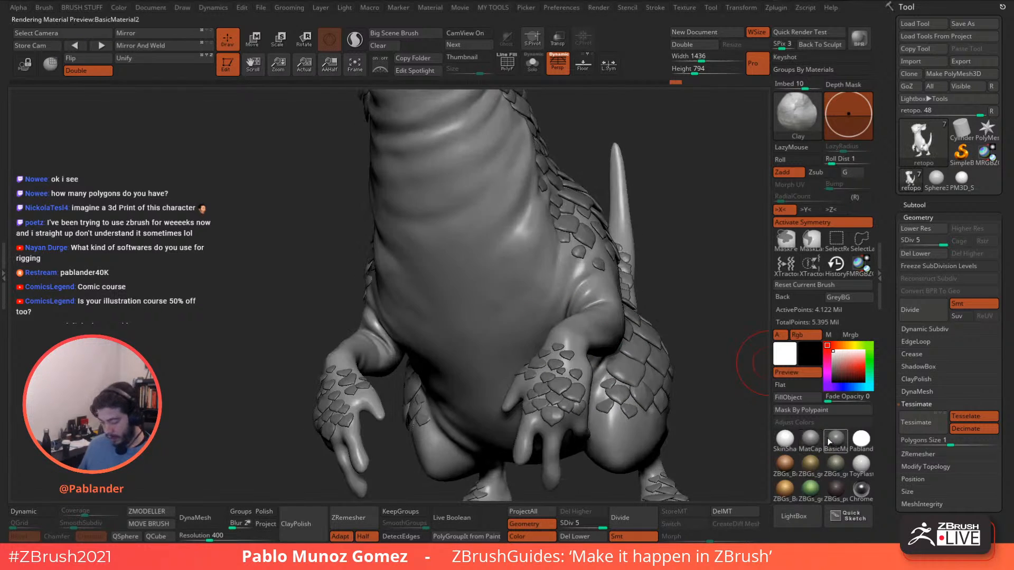
pyautogui.click(792, 446)
pyautogui.click(784, 462)
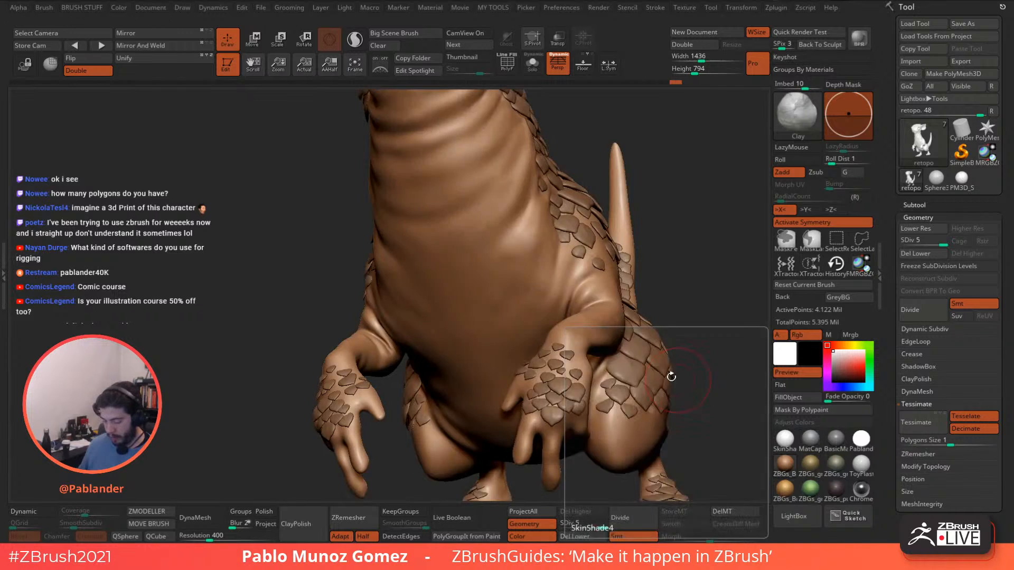
pyautogui.moveTo(671, 378); pyautogui.dragTo(654, 326, button='right')
pyautogui.click(809, 438)
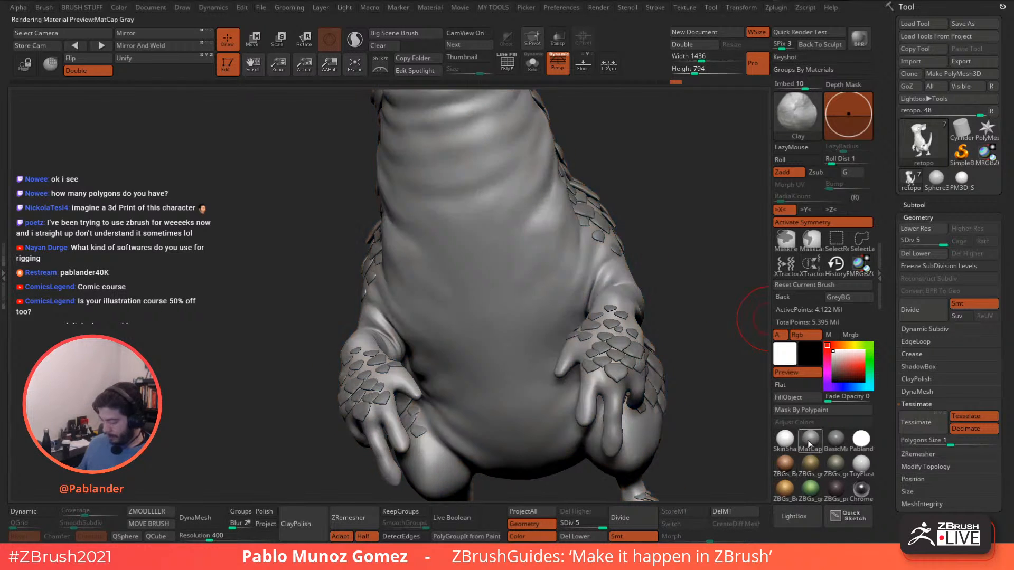
# Set Smooth Stronger as the smoothing brush, skip its note until next restart, and smooth the chest above the arm.
pyautogui.moveTo(536, 261); pyautogui.dragTo(538, 255, button='right')
pyautogui.press('shift')
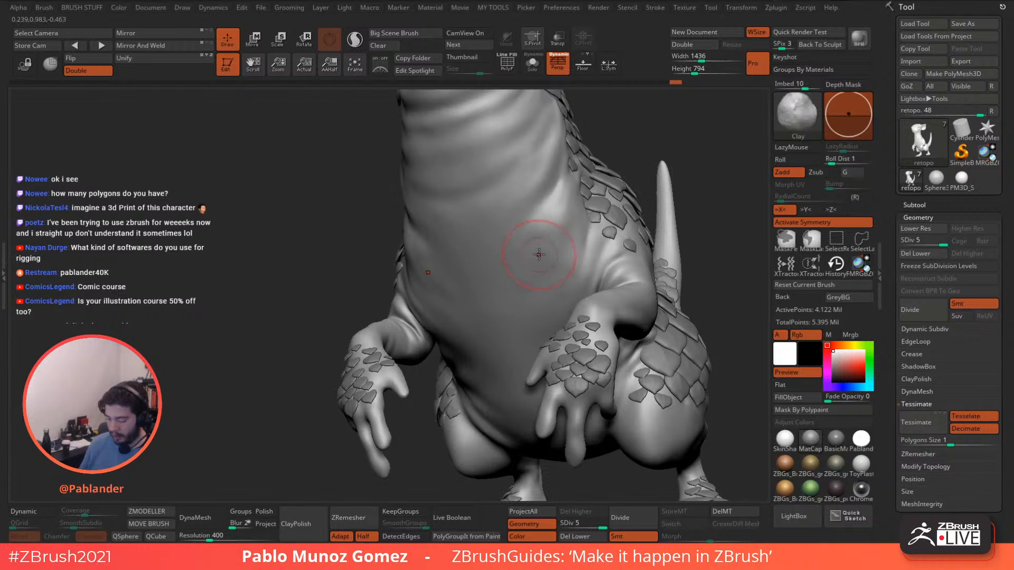
pyautogui.press('b')
pyautogui.click(620, 195)
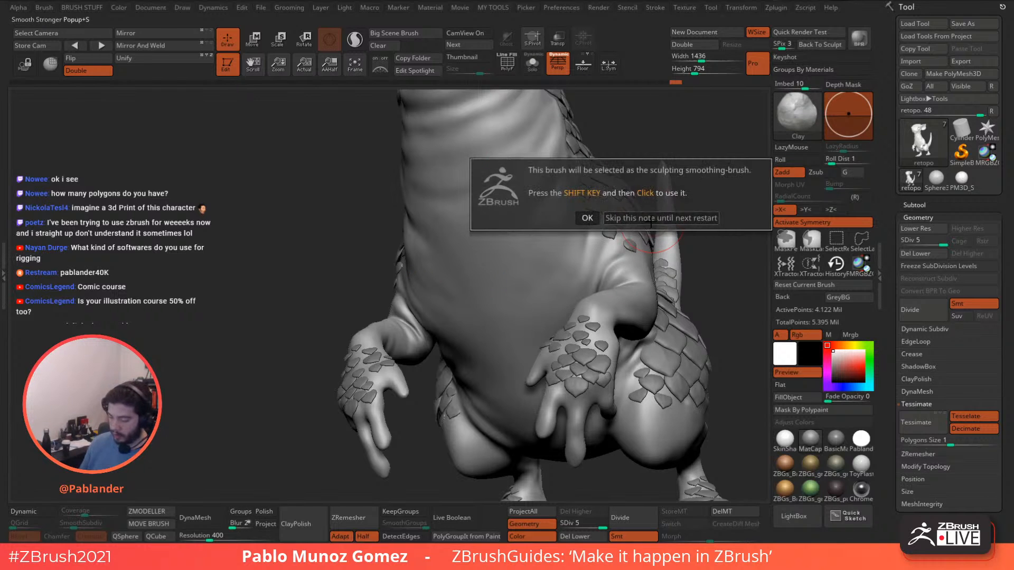
pyautogui.click(660, 218)
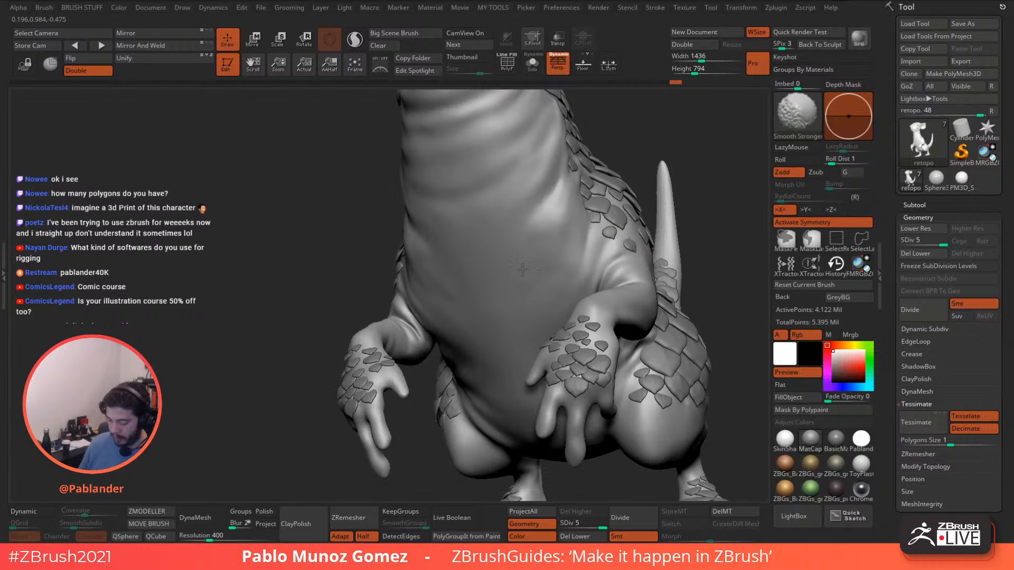
pyautogui.keyDown('shift'); pyautogui.moveTo(534, 309); pyautogui.dragTo(535, 302); pyautogui.keyUp('shift')
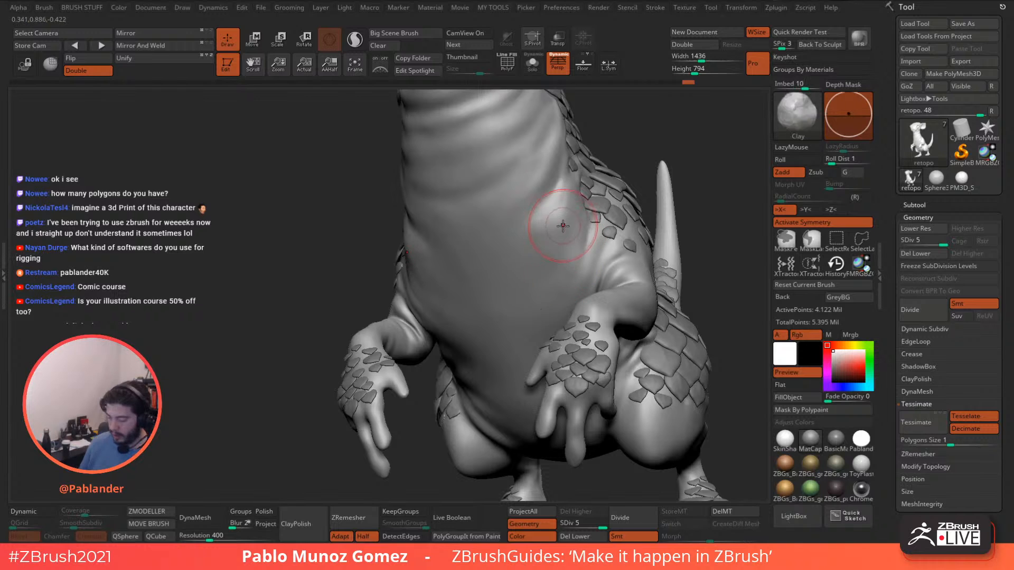
# Build up the chest beside the shoulder scales with Clay and smooth it into the belly.
pyautogui.moveTo(560, 221)
pyautogui.mouseDown()
pyautogui.moveTo(541, 279)
pyautogui.moveTo(553, 247)
pyautogui.mouseUp()
pyautogui.moveTo(529, 296)
pyautogui.keyDown('shift'); pyautogui.mouseDown()
pyautogui.moveTo(537, 259)
pyautogui.moveTo(545, 289)
pyautogui.mouseUp(); pyautogui.keyUp('shift')
pyautogui.moveTo(571, 248); pyautogui.dragTo(594, 250, button='right')
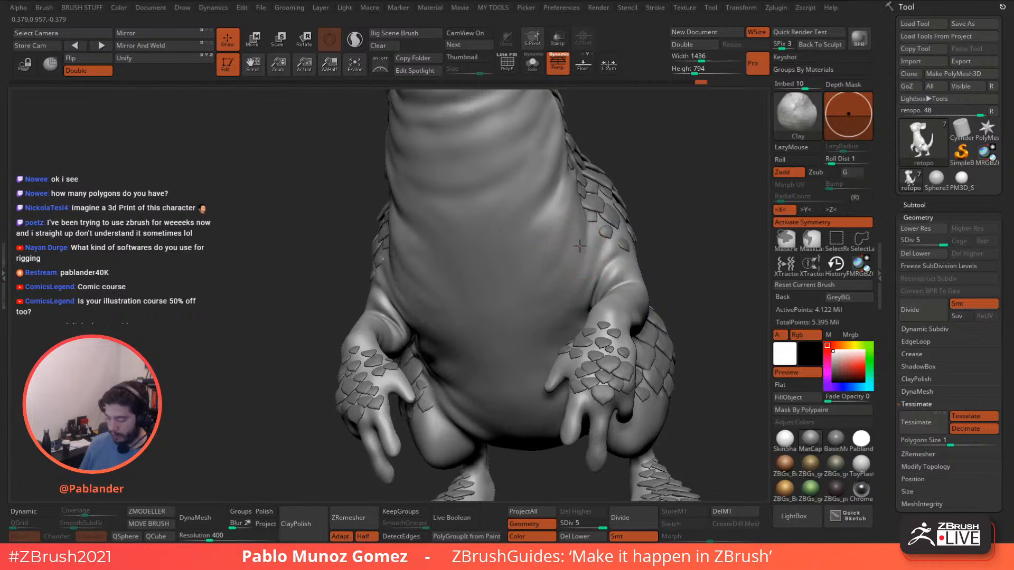
pyautogui.keyDown('shift'); pyautogui.moveTo(558, 272); pyautogui.dragTo(547, 289); pyautogui.keyUp('shift')
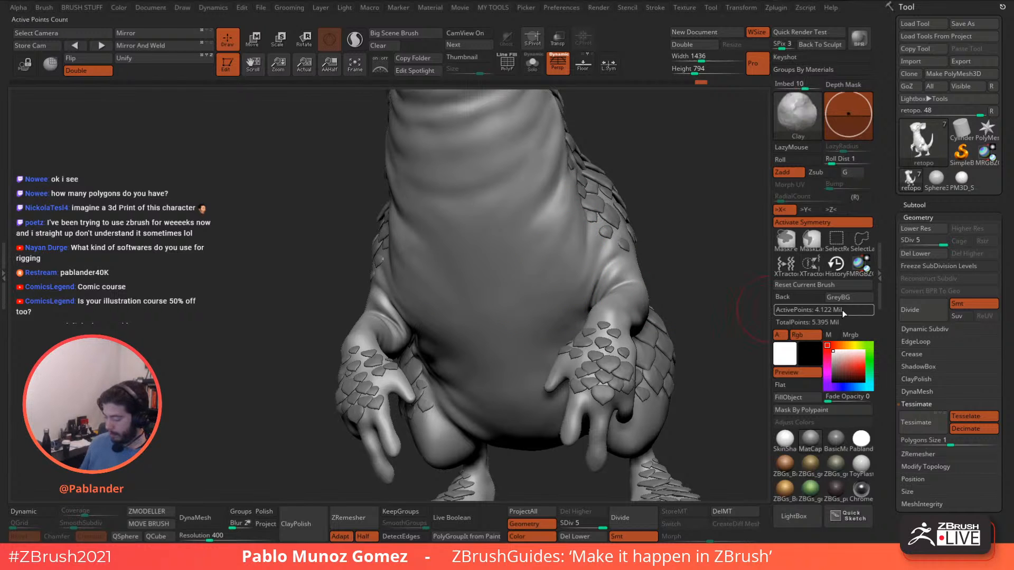
# Refine the belly surface between the arms and even it out with Smooth Stronger.
pyautogui.moveTo(591, 311)
pyautogui.mouseDown(button='right')
pyautogui.moveTo(564, 296)
pyautogui.moveTo(572, 305)
pyautogui.mouseUp(button='right')
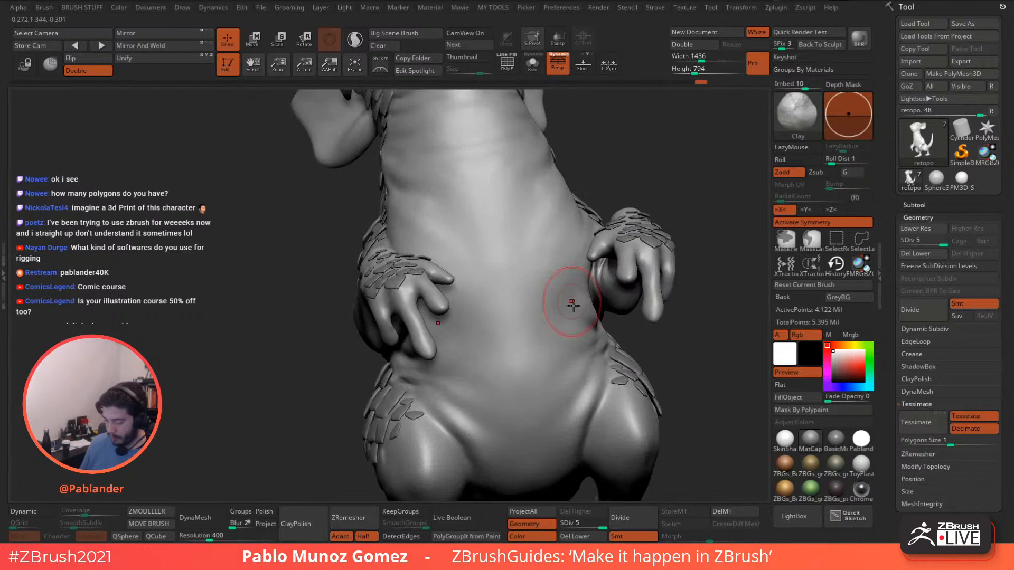
pyautogui.keyDown('shift'); pyautogui.moveTo(547, 325); pyautogui.dragTo(551, 331); pyautogui.keyUp('shift')
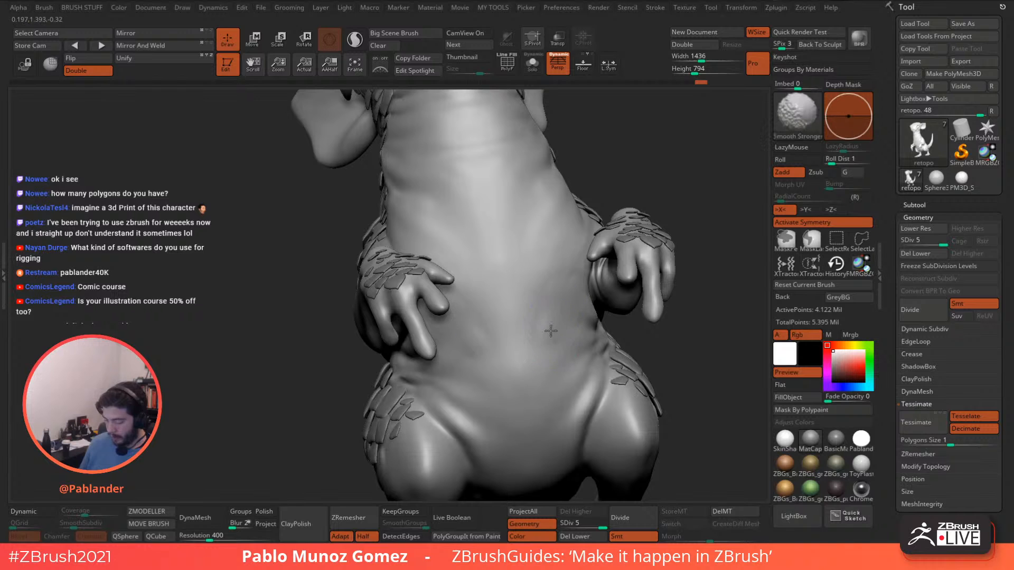
pyautogui.moveTo(565, 351)
pyautogui.mouseDown(button='right')
pyautogui.moveTo(561, 283)
pyautogui.moveTo(587, 287)
pyautogui.mouseUp(button='right')
pyautogui.moveTo(554, 322); pyautogui.dragTo(537, 316)
pyautogui.moveTo(534, 312)
pyautogui.mouseDown(button='right')
pyautogui.moveTo(569, 268)
pyautogui.moveTo(559, 275)
pyautogui.moveTo(570, 285)
pyautogui.moveTo(633, 320)
pyautogui.moveTo(530, 289)
pyautogui.mouseUp(button='right')
pyautogui.press('shift')
pyautogui.moveTo(545, 274)
pyautogui.keyDown('shift'); pyautogui.mouseDown()
pyautogui.moveTo(537, 317)
pyautogui.moveTo(512, 307)
pyautogui.mouseUp(); pyautogui.keyUp('shift')
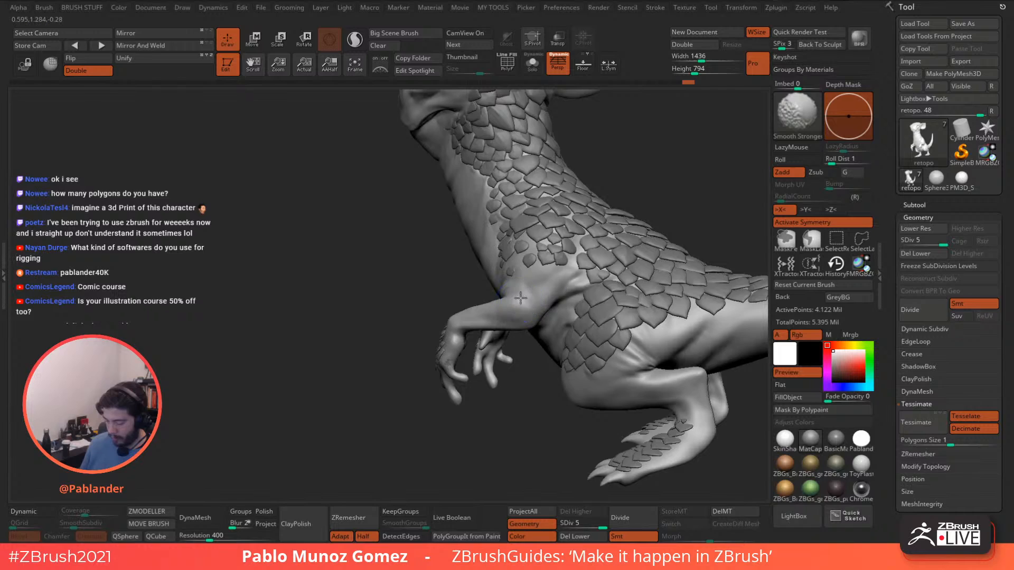
# Switch to DamStandard and work on the crease where the upper arm meets the chest.
pyautogui.moveTo(520, 298)
pyautogui.mouseDown(button='right')
pyautogui.moveTo(568, 322)
pyautogui.moveTo(538, 349)
pyautogui.moveTo(512, 317)
pyautogui.moveTo(572, 283)
pyautogui.moveTo(594, 333)
pyautogui.moveTo(586, 311)
pyautogui.moveTo(633, 222)
pyautogui.mouseUp(button='right')
pyautogui.rightClick(507, 314)
pyautogui.press('b')
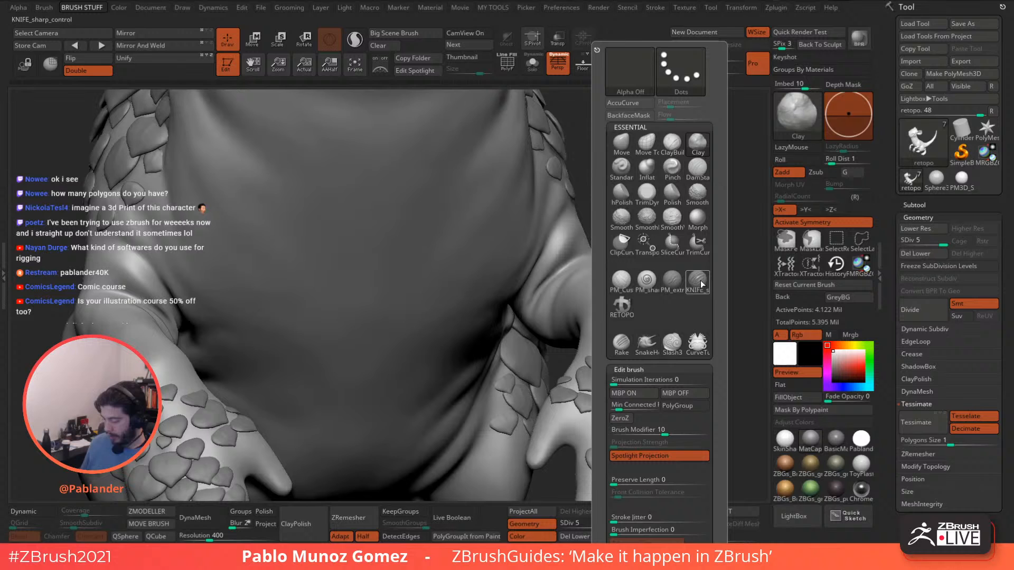
pyautogui.click(699, 168)
pyautogui.rightClick(528, 296)
pyautogui.moveTo(528, 296)
pyautogui.mouseDown(button='right')
pyautogui.moveTo(594, 255)
pyautogui.moveTo(597, 235)
pyautogui.moveTo(575, 253)
pyautogui.moveTo(561, 238)
pyautogui.moveTo(551, 262)
pyautogui.mouseUp(button='right')
pyautogui.rightClick(594, 255)
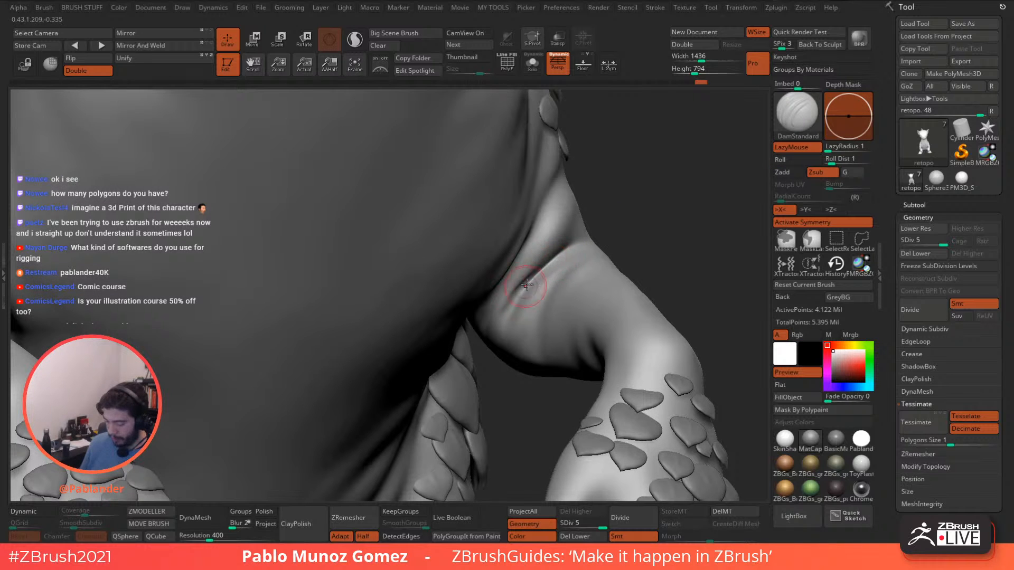
# Carve the armpit crease between the chest and arm from below with DamStandard and soften it.
pyautogui.moveTo(508, 318)
pyautogui.mouseDown(button='right')
pyautogui.moveTo(544, 215)
pyautogui.moveTo(528, 227)
pyautogui.moveTo(527, 210)
pyautogui.mouseUp(button='right')
pyautogui.press('space')
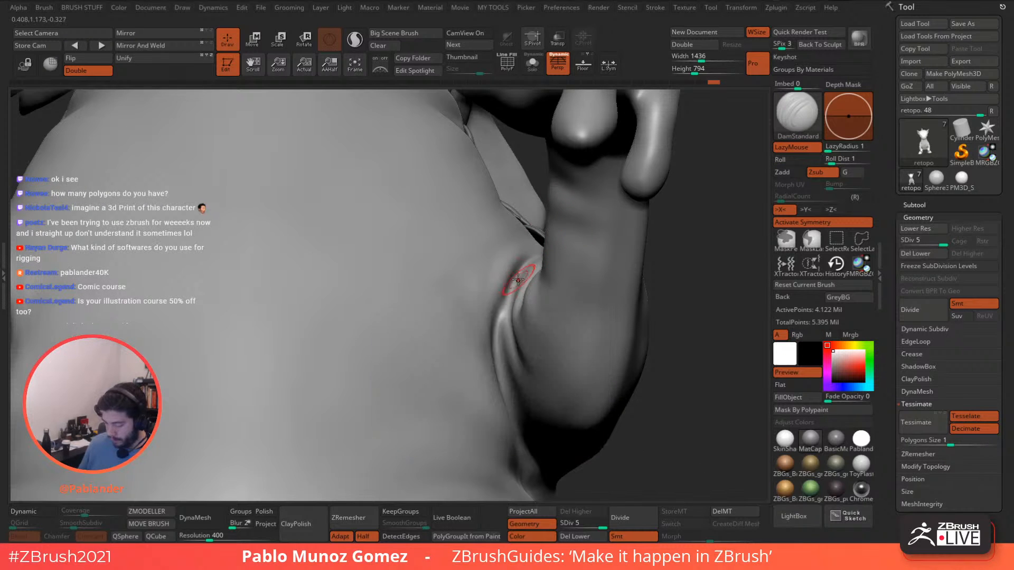
pyautogui.moveTo(517, 285)
pyautogui.mouseDown()
pyautogui.moveTo(501, 338)
pyautogui.moveTo(498, 330)
pyautogui.mouseUp()
pyautogui.moveTo(511, 293); pyautogui.dragTo(491, 300, button='right')
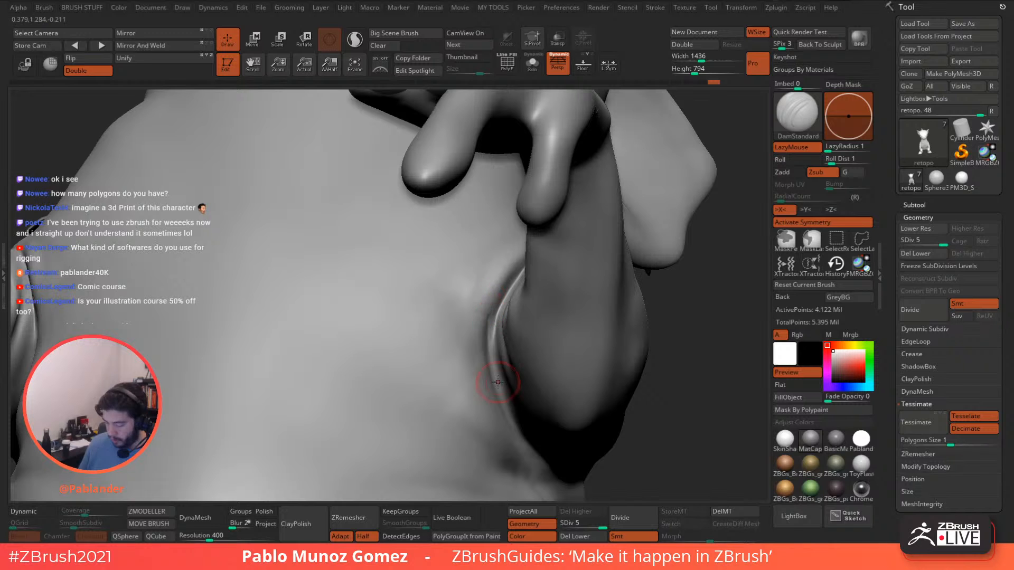
pyautogui.keyDown('shift'); pyautogui.moveTo(490, 345); pyautogui.dragTo(491, 326); pyautogui.keyUp('shift')
pyautogui.keyDown('ctrl'); pyautogui.moveTo(491, 331); pyautogui.dragTo(502, 270, button='right'); pyautogui.keyUp('ctrl')
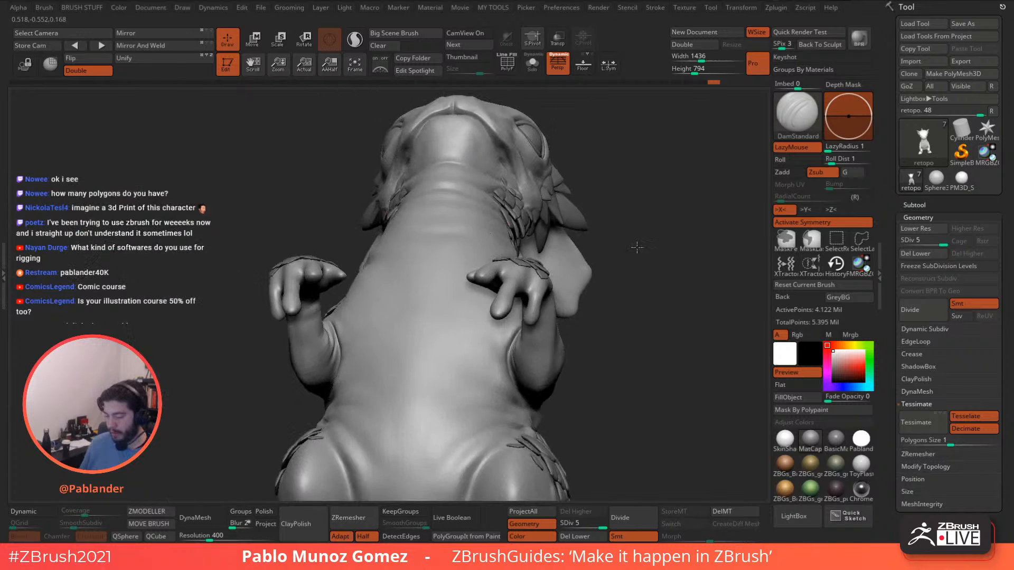
# Lower the creature's body mesh to subdivision level 1.
pyautogui.moveTo(636, 247)
pyautogui.keyDown('shift'); pyautogui.mouseDown(button='right')
pyautogui.moveTo(617, 321)
pyautogui.moveTo(600, 271)
pyautogui.moveTo(612, 243)
pyautogui.mouseUp(button='right'); pyautogui.keyUp('shift')
pyautogui.moveTo(612, 242); pyautogui.dragTo(583, 238, button='right')
pyautogui.keyDown('ctrl'); pyautogui.moveTo(583, 239); pyautogui.dragTo(637, 232, button='right'); pyautogui.keyUp('ctrl')
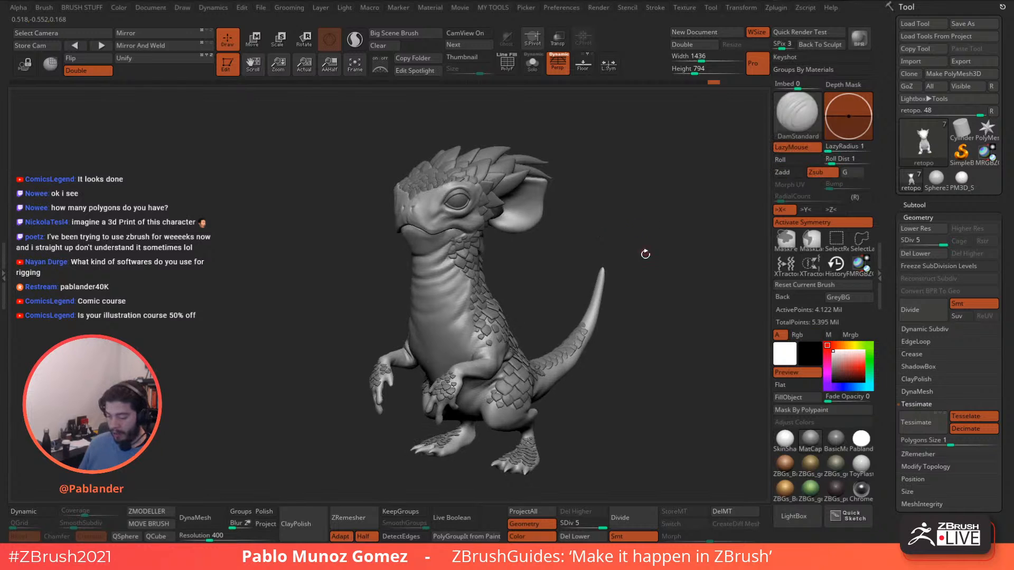
pyautogui.keyDown('alt'); pyautogui.moveTo(656, 320); pyautogui.dragTo(633, 413, button='right'); pyautogui.keyUp('alt')
pyautogui.hotkey('shift', 'd')
pyautogui.hotkey('shift', 'd')
pyautogui.hotkey('shift', 'd')
pyautogui.hotkey('shift', 'd')
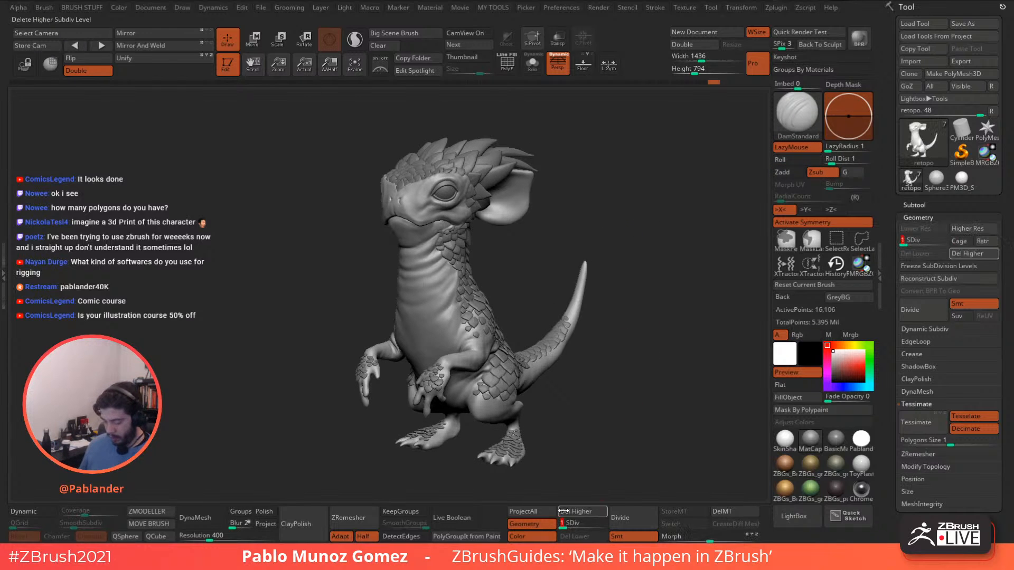
# Solo the body mesh and show its polygon wireframe.
pyautogui.click(533, 64)
pyautogui.keyDown('alt'); pyautogui.moveTo(552, 200); pyautogui.dragTo(597, 199, button='right'); pyautogui.keyUp('alt')
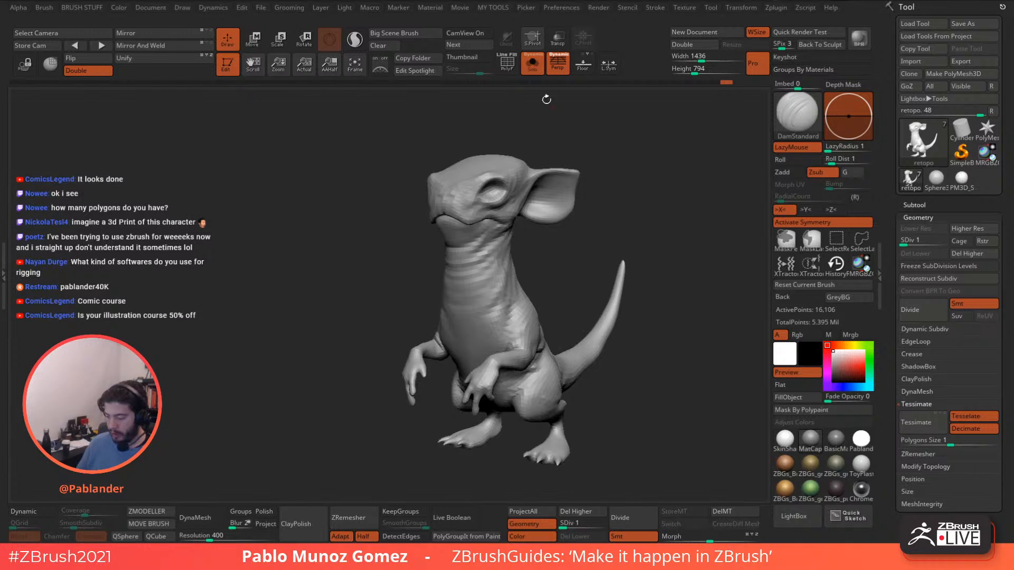
pyautogui.click(508, 64)
# Hide the edge loop around each shoulder with SelectLasso and assign separate polygroups to the arms and body with Auto Groups.
pyautogui.click(856, 239)
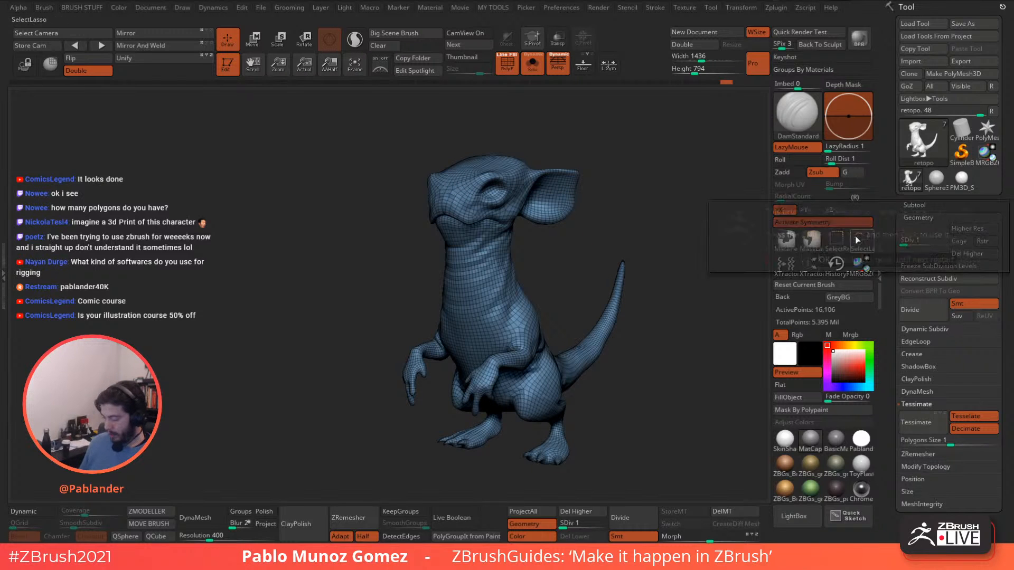
pyautogui.click(862, 260)
pyautogui.keyDown('ctrl'); pyautogui.moveTo(532, 356); pyautogui.dragTo(522, 291, button='right'); pyautogui.keyUp('ctrl')
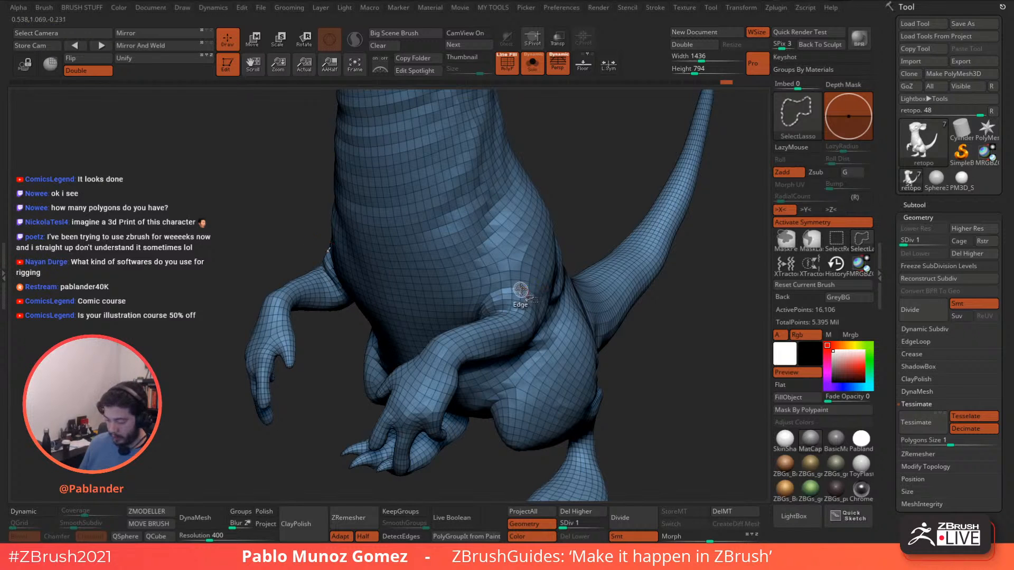
pyautogui.keyDown('ctrl'); pyautogui.keyDown('shift'); pyautogui.click(520, 290); pyautogui.keyUp('shift'); pyautogui.keyUp('ctrl')
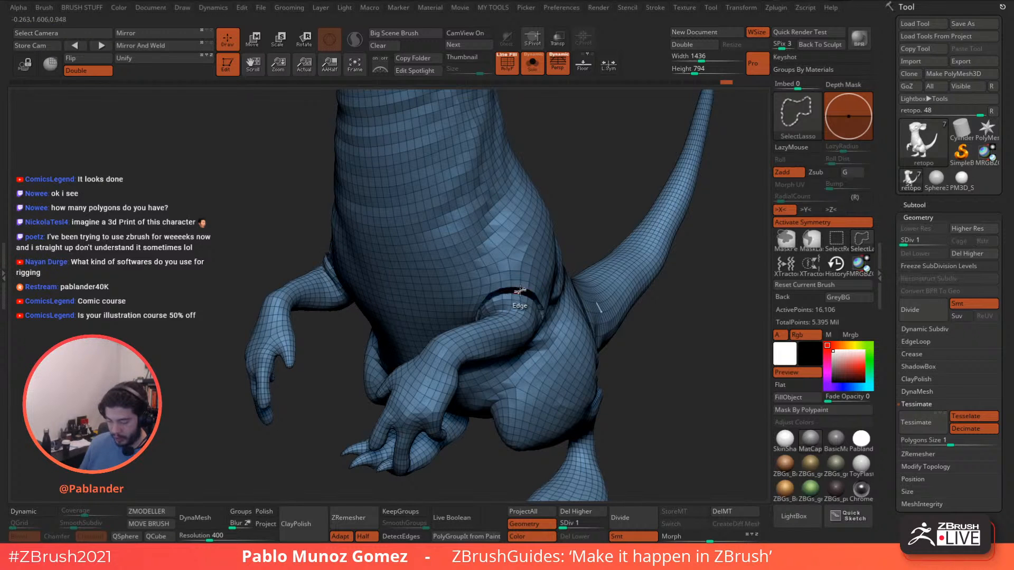
pyautogui.moveTo(593, 201); pyautogui.dragTo(622, 271)
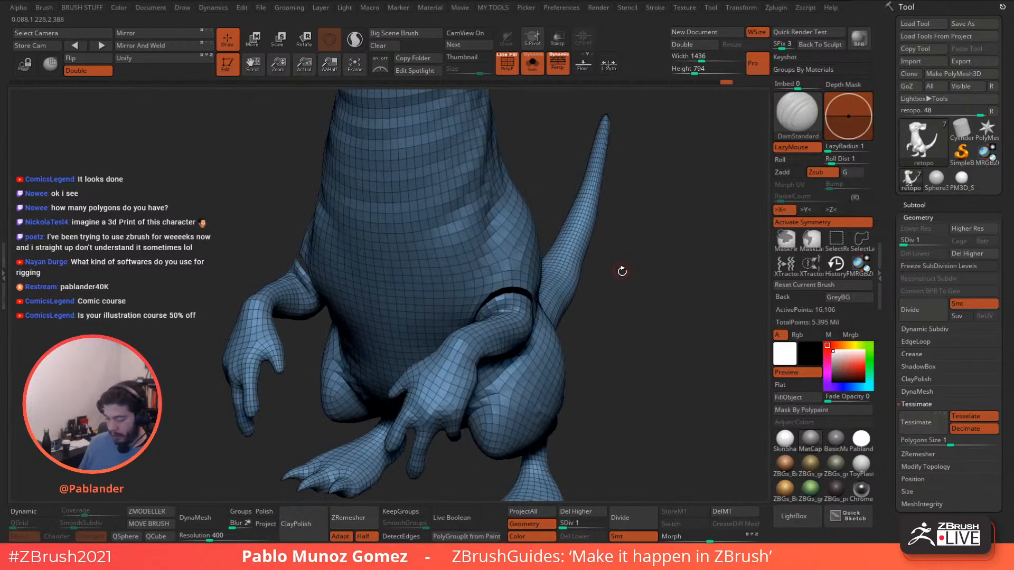
pyautogui.press('space')
pyautogui.click(635, 206)
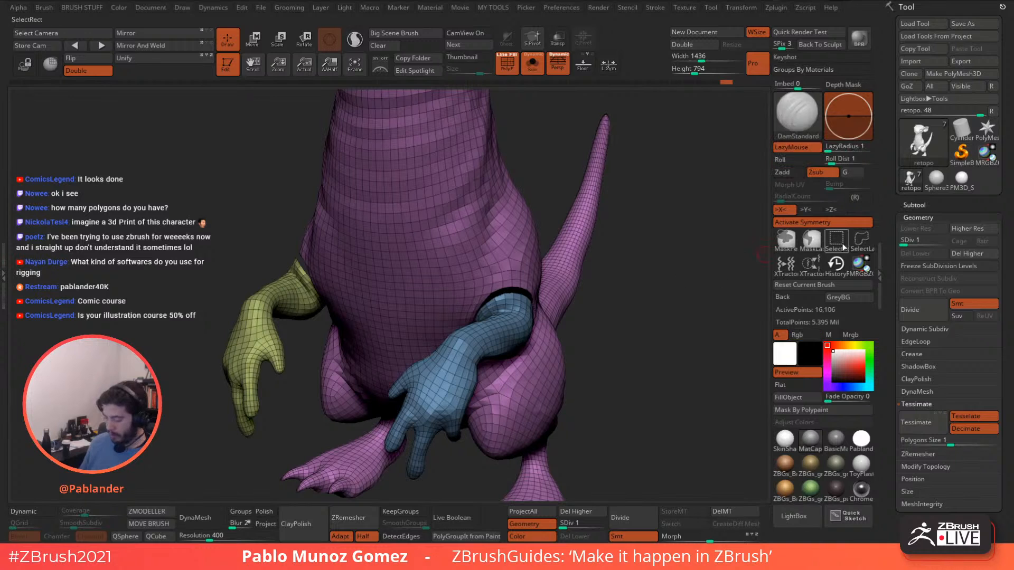
# Isolate both arms together with their shoulder edge loops using SelectRect and make them one polygroup with GroupVisible.
pyautogui.keyDown('ctrl'); pyautogui.keyDown('shift'); pyautogui.click(578, 284); pyautogui.keyUp('shift'); pyautogui.keyUp('ctrl')
pyautogui.keyDown('ctrl'); pyautogui.keyDown('shift'); pyautogui.moveTo(599, 274); pyautogui.dragTo(592, 289); pyautogui.keyUp('shift'); pyautogui.keyUp('ctrl')
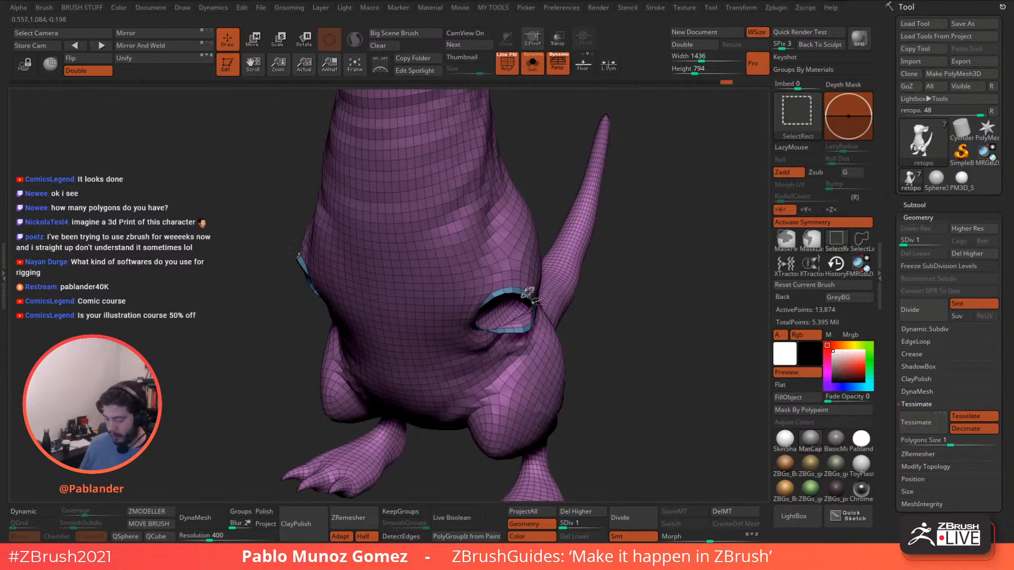
pyautogui.keyDown('ctrl'); pyautogui.keyDown('shift'); pyautogui.click(571, 285); pyautogui.keyUp('shift'); pyautogui.keyUp('ctrl')
pyautogui.keyDown('ctrl'); pyautogui.keyDown('shift'); pyautogui.click(594, 282); pyautogui.keyUp('shift'); pyautogui.keyUp('ctrl')
pyautogui.keyDown('ctrl'); pyautogui.keyDown('shift'); pyautogui.click(607, 275); pyautogui.keyUp('shift'); pyautogui.keyUp('ctrl')
pyautogui.keyDown('ctrl'); pyautogui.keyDown('shift'); pyautogui.click(605, 280); pyautogui.keyUp('shift'); pyautogui.keyUp('ctrl')
pyautogui.keyDown('ctrl'); pyautogui.keyDown('shift'); pyautogui.click(517, 291); pyautogui.keyUp('shift'); pyautogui.keyUp('ctrl')
pyautogui.keyDown('ctrl'); pyautogui.keyDown('shift'); pyautogui.moveTo(623, 256); pyautogui.dragTo(637, 271); pyautogui.keyUp('shift'); pyautogui.keyUp('ctrl')
pyautogui.press('1')
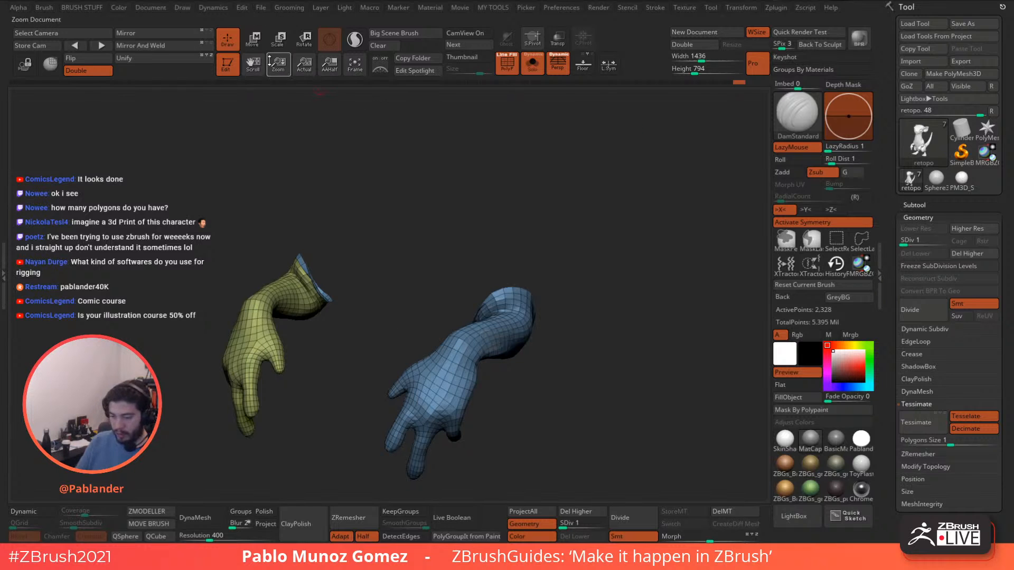
pyautogui.press('1')
pyautogui.click(582, 203)
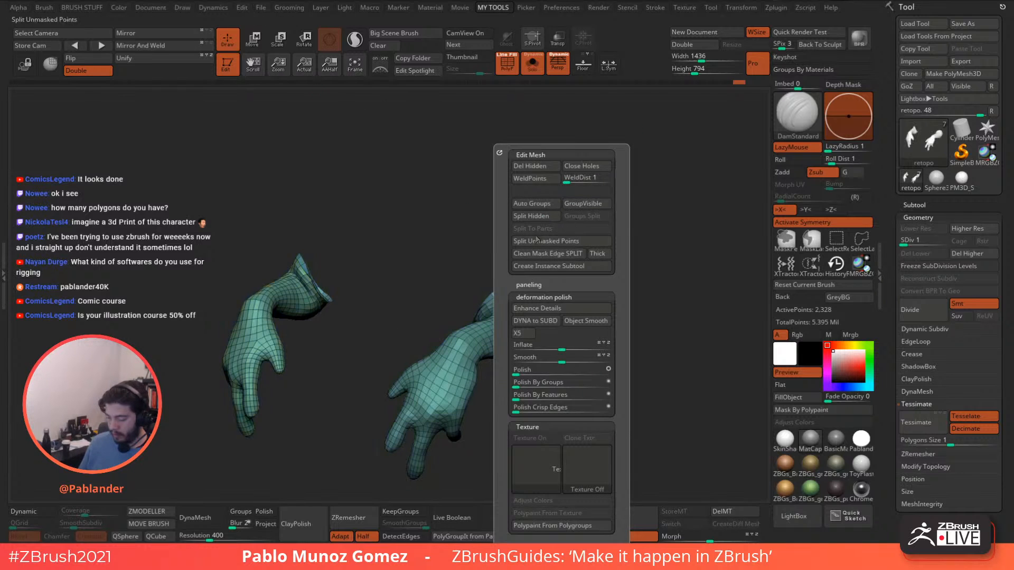
# Show the whole body at subdivision level 5 and turn off the wireframe and Solo mode.
pyautogui.keyDown('ctrl'); pyautogui.keyDown('shift'); pyautogui.click(768, 259); pyautogui.keyUp('shift'); pyautogui.keyUp('ctrl')
pyautogui.moveTo(563, 524); pyautogui.dragTo(602, 525)
pyautogui.click(507, 62)
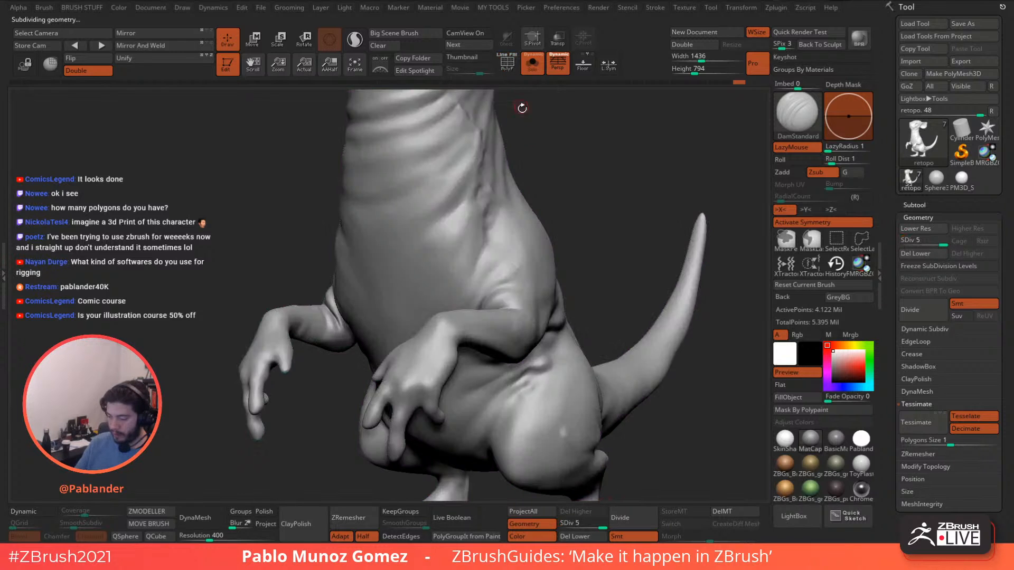
pyautogui.click(532, 62)
# Isolate the arms' polygroup and solo the mesh to hide the surrounding scales.
pyautogui.moveTo(561, 269); pyautogui.dragTo(565, 319)
pyautogui.hotkey('ctrl', 'shift')
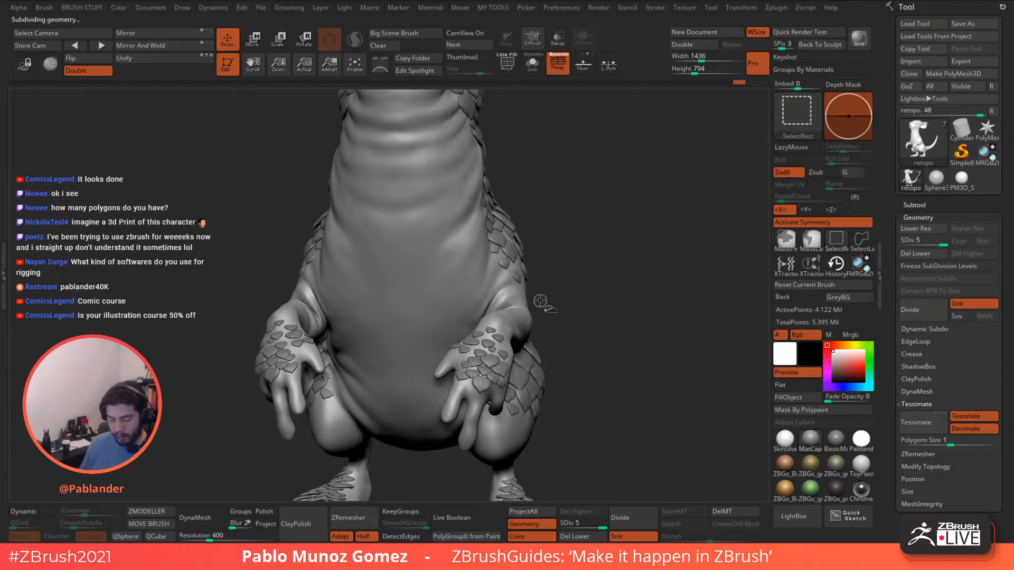
pyautogui.keyDown('ctrl'); pyautogui.keyDown('shift'); pyautogui.click(519, 313); pyautogui.keyUp('shift'); pyautogui.keyUp('ctrl')
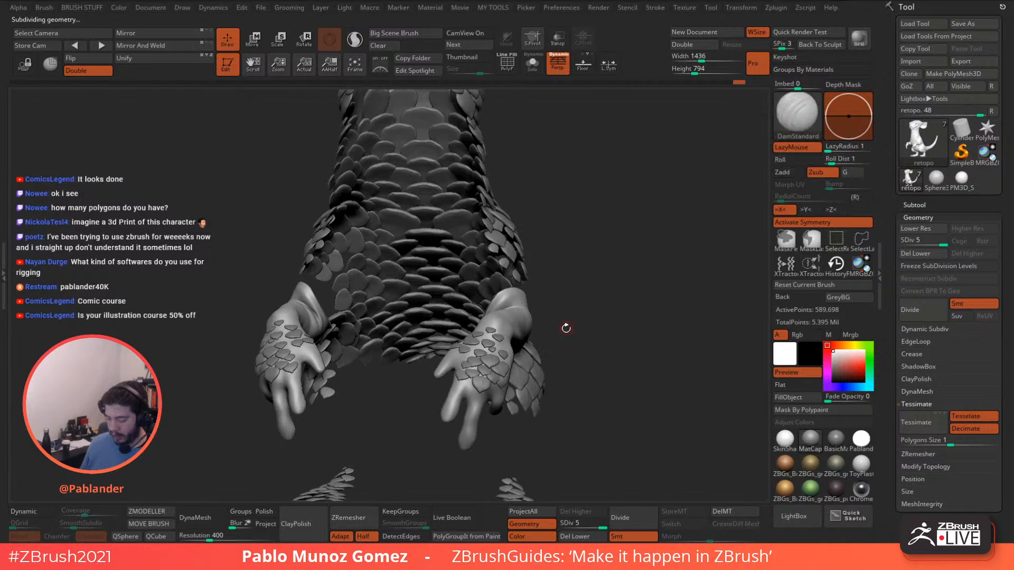
pyautogui.click(533, 65)
# Carve the skin folds on the inner upper arm beside the shoulder opening with DamStandard and smooth them.
pyautogui.moveTo(522, 180); pyautogui.dragTo(483, 279)
pyautogui.keyDown('ctrl'); pyautogui.moveTo(483, 278); pyautogui.dragTo(560, 237, button='right'); pyautogui.keyUp('ctrl')
pyautogui.rightClick(560, 237)
pyautogui.moveTo(568, 200); pyautogui.dragTo(530, 260)
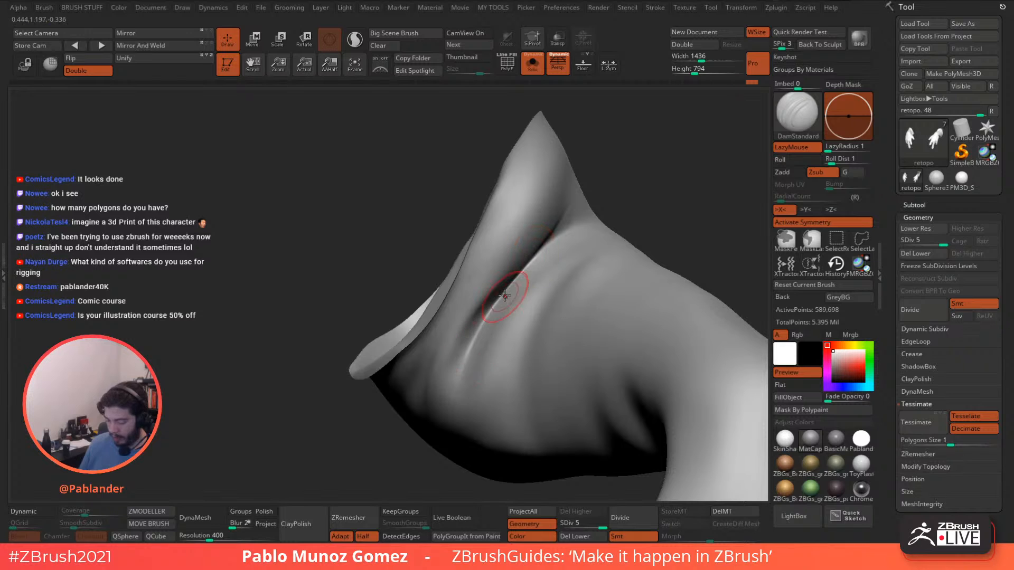
pyautogui.keyDown('shift'); pyautogui.moveTo(468, 362); pyautogui.dragTo(463, 372); pyautogui.keyUp('shift')
pyautogui.moveTo(543, 276); pyautogui.dragTo(558, 214, button='right')
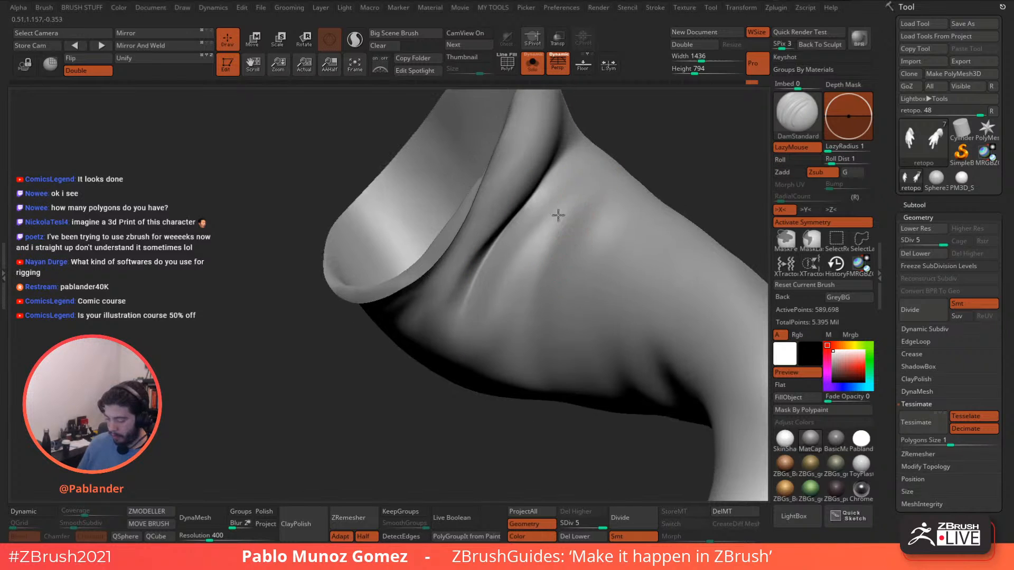
pyautogui.moveTo(560, 224)
pyautogui.keyDown('shift'); pyautogui.mouseDown()
pyautogui.moveTo(570, 206)
pyautogui.moveTo(536, 301)
pyautogui.moveTo(573, 202)
pyautogui.mouseUp(); pyautogui.keyUp('shift')
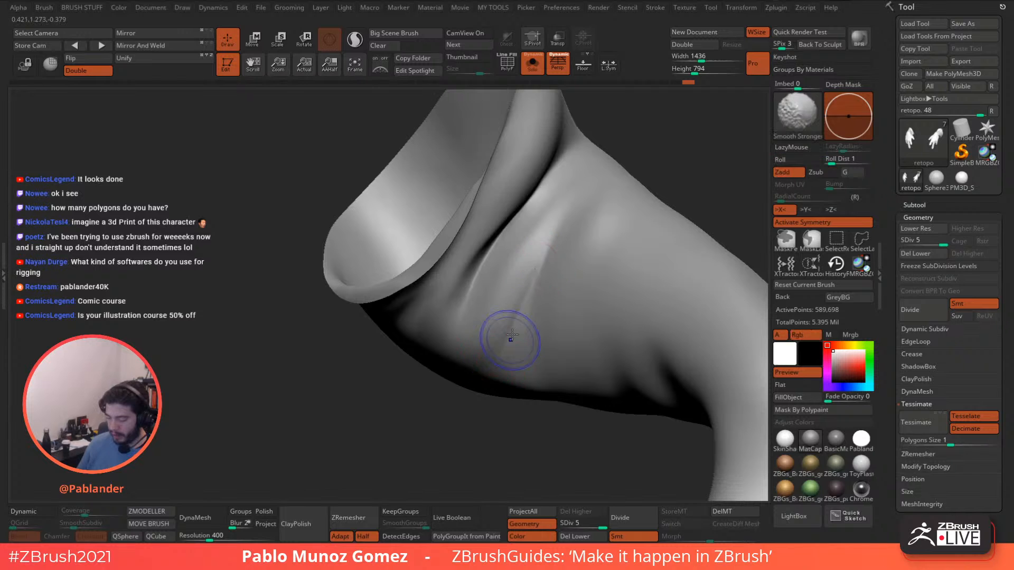
pyautogui.moveTo(521, 276)
pyautogui.mouseDown(button='right')
pyautogui.moveTo(545, 262)
pyautogui.moveTo(528, 316)
pyautogui.moveTo(486, 327)
pyautogui.moveTo(478, 309)
pyautogui.moveTo(515, 296)
pyautogui.mouseUp(button='right')
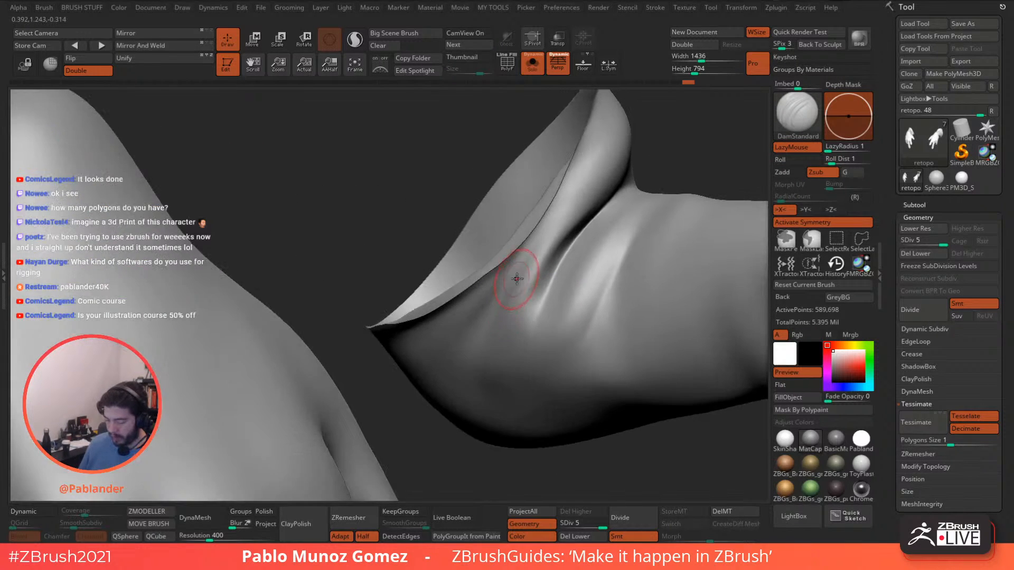
# Add finer creases between the existing armpit folds and the shoulder's open edge, softening their ends.
pyautogui.press('space')
pyautogui.moveTo(525, 270); pyautogui.dragTo(521, 270)
pyautogui.moveTo(522, 270); pyautogui.dragTo(533, 254, button='right')
pyautogui.moveTo(549, 220); pyautogui.dragTo(501, 291)
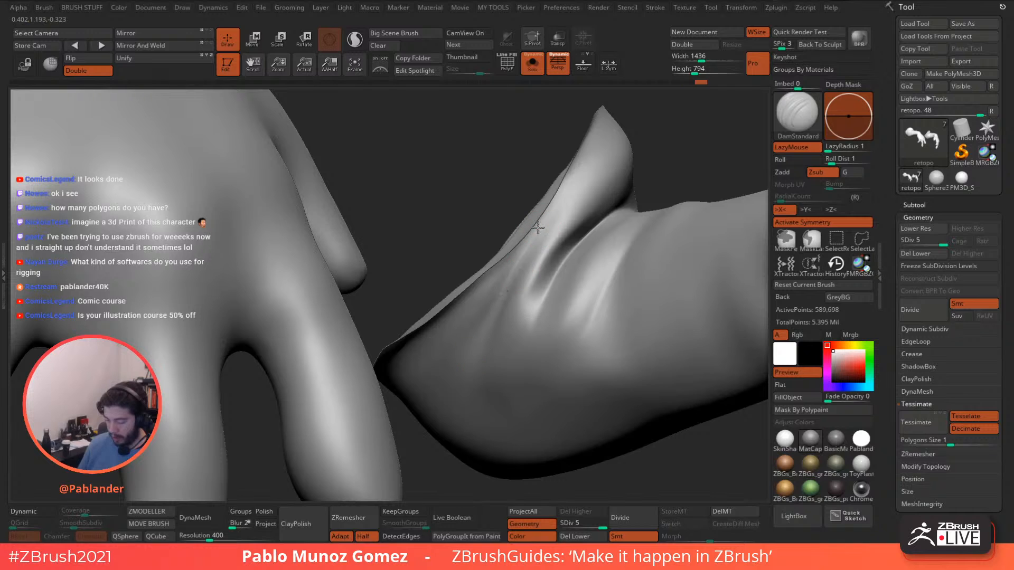
pyautogui.moveTo(482, 328)
pyautogui.keyDown('shift'); pyautogui.mouseDown()
pyautogui.moveTo(545, 233)
pyautogui.moveTo(444, 335)
pyautogui.moveTo(546, 222)
pyautogui.mouseUp(); pyautogui.keyUp('shift')
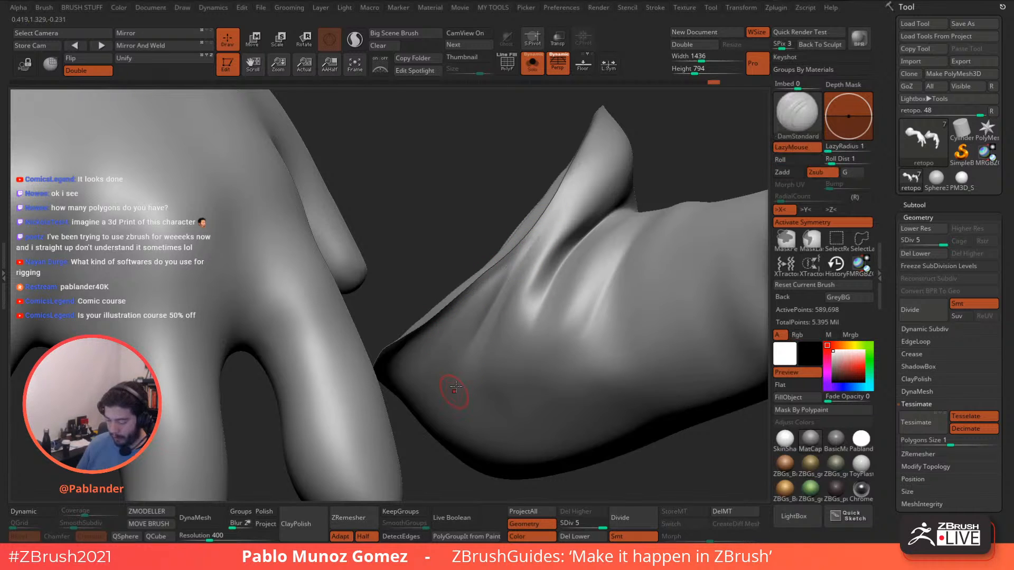
pyautogui.keyDown('shift'); pyautogui.moveTo(515, 264); pyautogui.dragTo(530, 243); pyautogui.keyUp('shift')
# Deepen the diagonal crease across the front of the shoulder with DamStandard and blend its upper end.
pyautogui.moveTo(528, 264)
pyautogui.mouseDown(button='right')
pyautogui.moveTo(597, 278)
pyautogui.moveTo(538, 286)
pyautogui.moveTo(658, 217)
pyautogui.moveTo(659, 234)
pyautogui.moveTo(671, 210)
pyautogui.moveTo(681, 257)
pyautogui.moveTo(623, 231)
pyautogui.mouseUp(button='right')
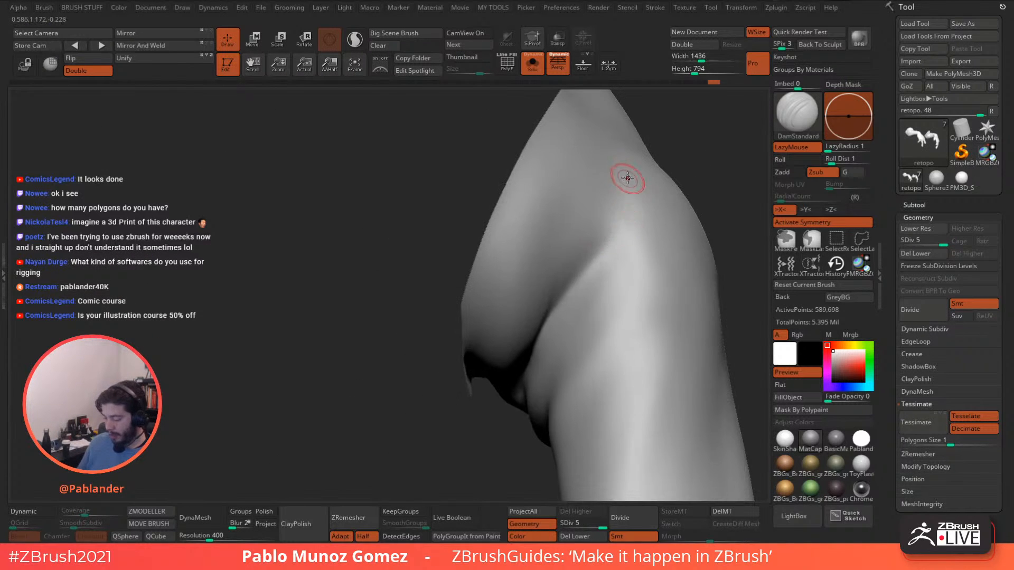
pyautogui.moveTo(624, 193); pyautogui.dragTo(562, 306)
pyautogui.moveTo(606, 250)
pyautogui.keyDown('shift'); pyautogui.mouseDown()
pyautogui.moveTo(619, 206)
pyautogui.moveTo(605, 246)
pyautogui.mouseUp(); pyautogui.keyUp('shift')
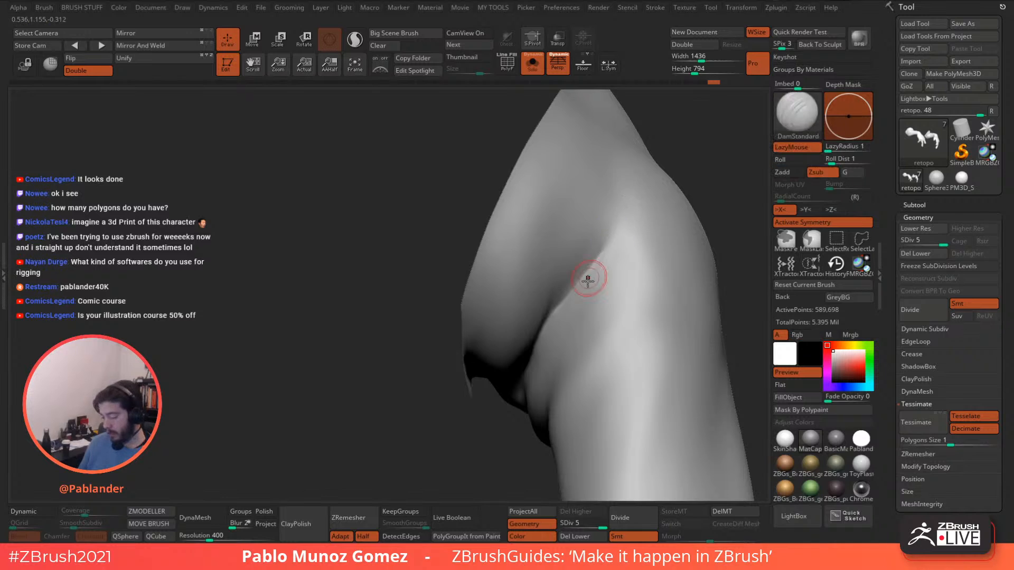
pyautogui.moveTo(588, 279); pyautogui.dragTo(613, 207, button='right')
pyautogui.keyDown('shift'); pyautogui.moveTo(607, 215); pyautogui.dragTo(610, 199); pyautogui.keyUp('shift')
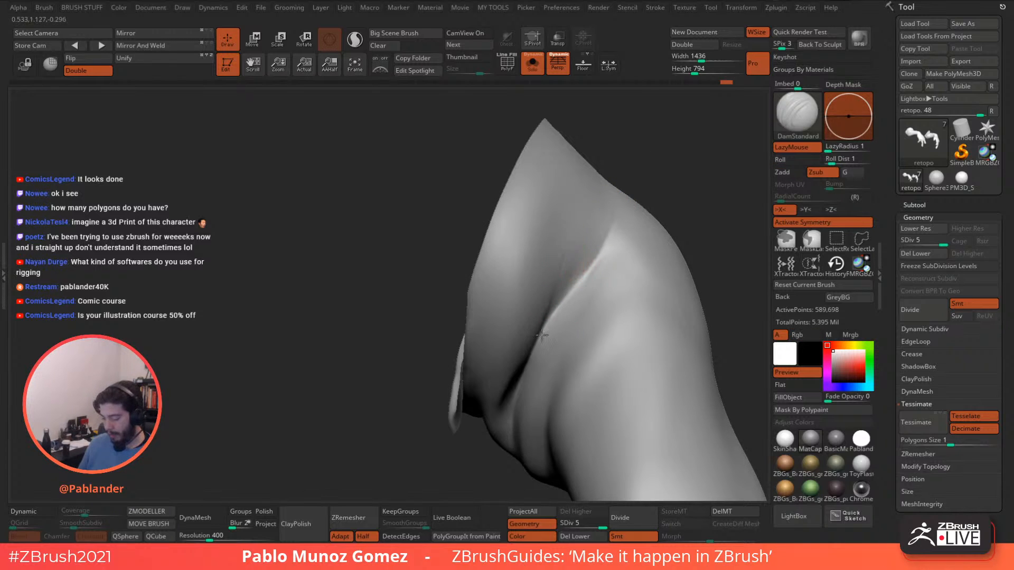
pyautogui.press('shift')
pyautogui.keyDown('shift'); pyautogui.moveTo(559, 277); pyautogui.dragTo(572, 275); pyautogui.keyUp('shift')
pyautogui.moveTo(618, 206)
pyautogui.mouseDown()
pyautogui.moveTo(562, 310)
pyautogui.moveTo(610, 238)
pyautogui.mouseUp()
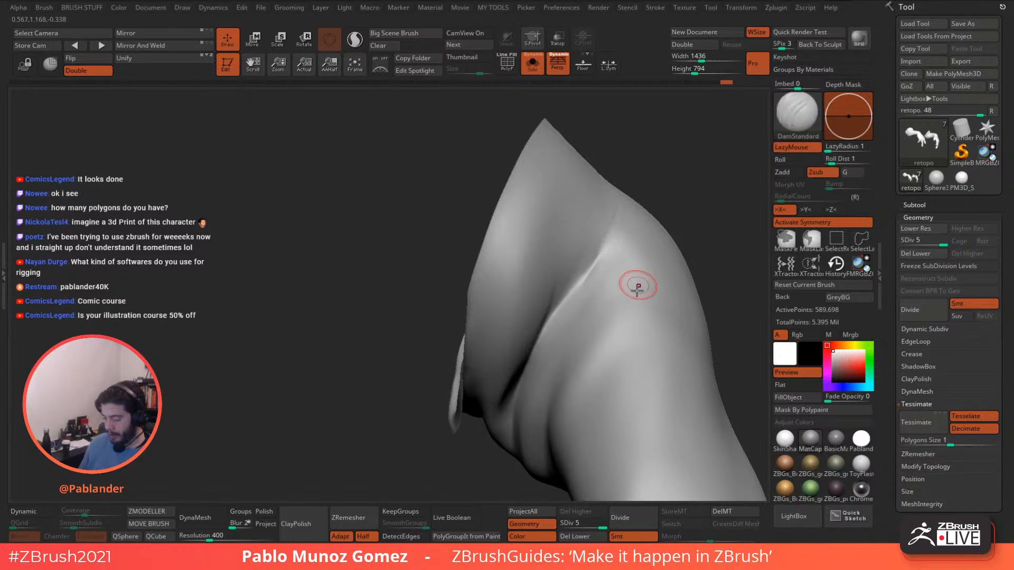
pyautogui.keyDown('ctrl'); pyautogui.moveTo(636, 286); pyautogui.dragTo(607, 271, button='right'); pyautogui.keyUp('ctrl')
pyautogui.keyDown('shift'); pyautogui.moveTo(623, 256); pyautogui.dragTo(620, 261); pyautogui.keyUp('shift')
pyautogui.moveTo(616, 264)
pyautogui.mouseDown(button='right')
pyautogui.moveTo(595, 275)
pyautogui.moveTo(602, 245)
pyautogui.moveTo(586, 256)
pyautogui.mouseUp(button='right')
# Switch to the Standard brush, build up the skin beside the shoulder crease and smooth it.
pyautogui.press('space')
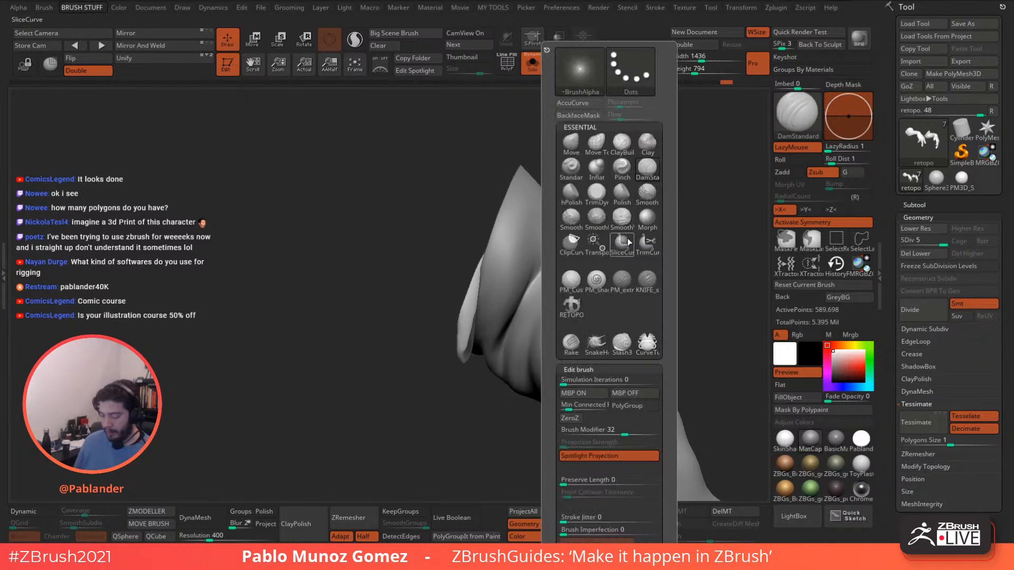
pyautogui.click(570, 168)
pyautogui.moveTo(482, 245)
pyautogui.mouseDown(button='right')
pyautogui.moveTo(532, 237)
pyautogui.moveTo(524, 217)
pyautogui.mouseUp(button='right')
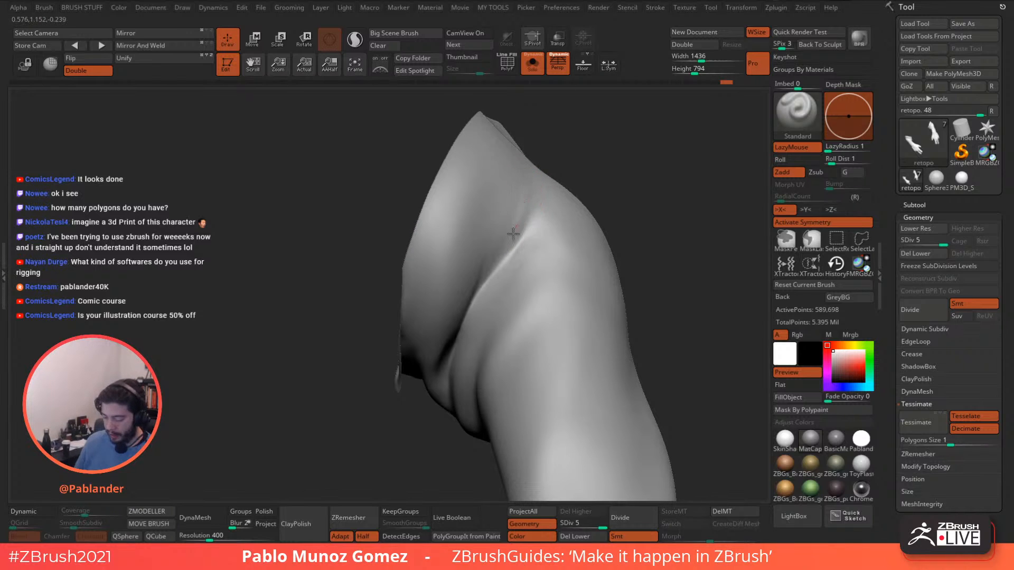
pyautogui.moveTo(511, 244)
pyautogui.mouseDown()
pyautogui.moveTo(518, 206)
pyautogui.moveTo(500, 199)
pyautogui.mouseUp()
pyautogui.moveTo(483, 288)
pyautogui.mouseDown()
pyautogui.moveTo(501, 190)
pyautogui.moveTo(526, 200)
pyautogui.moveTo(503, 189)
pyautogui.mouseUp()
pyautogui.press('shift')
pyautogui.keyDown('shift'); pyautogui.moveTo(494, 270); pyautogui.dragTo(523, 252); pyautogui.keyUp('shift')
# Raise skin folds running down the inner upper arm from the shoulder with the Standard brush and smooth them.
pyautogui.moveTo(524, 252); pyautogui.dragTo(528, 262, button='right')
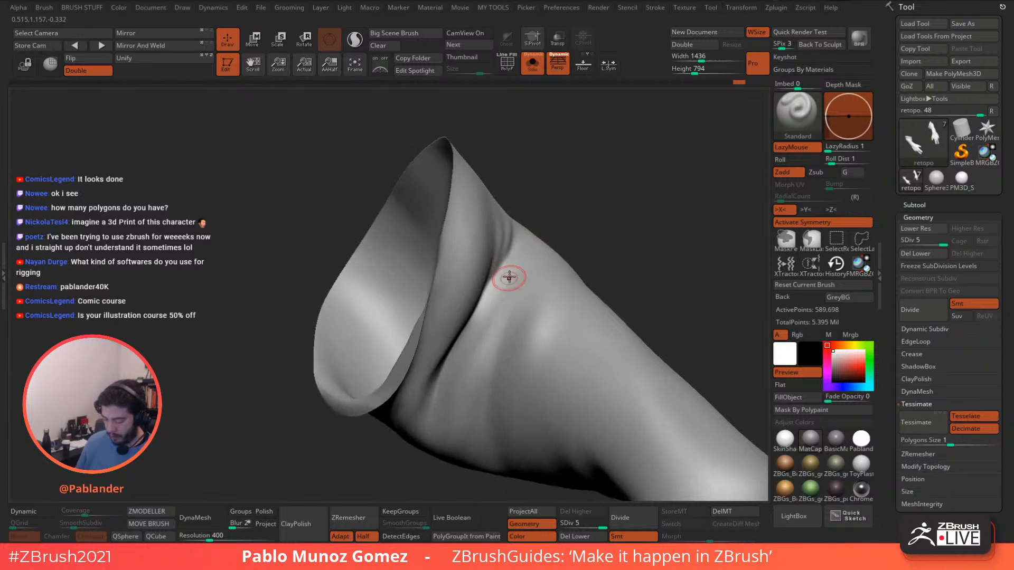
pyautogui.moveTo(491, 318)
pyautogui.mouseDown(button='right')
pyautogui.moveTo(478, 264)
pyautogui.moveTo(514, 244)
pyautogui.moveTo(515, 257)
pyautogui.mouseUp(button='right')
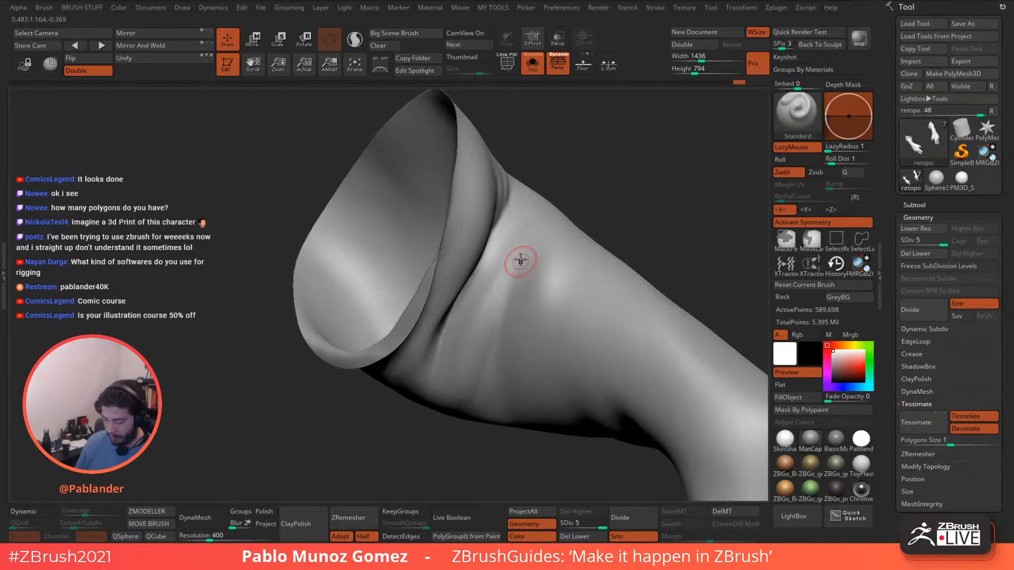
pyautogui.press('shift')
pyautogui.moveTo(504, 273); pyautogui.dragTo(464, 386)
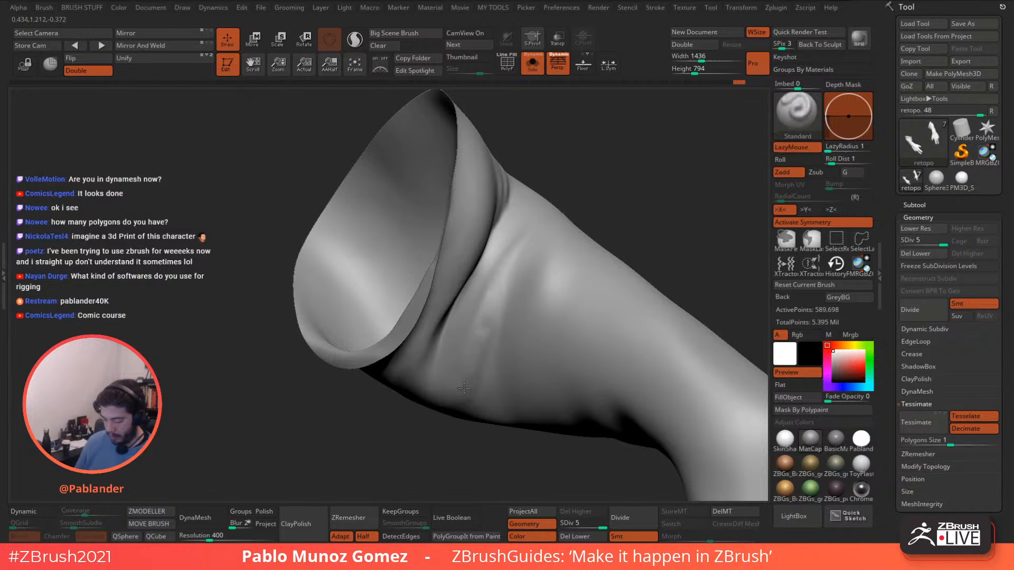
pyautogui.moveTo(496, 296); pyautogui.dragTo(467, 379)
pyautogui.keyDown('shift'); pyautogui.moveTo(517, 257); pyautogui.dragTo(504, 266); pyautogui.keyUp('shift')
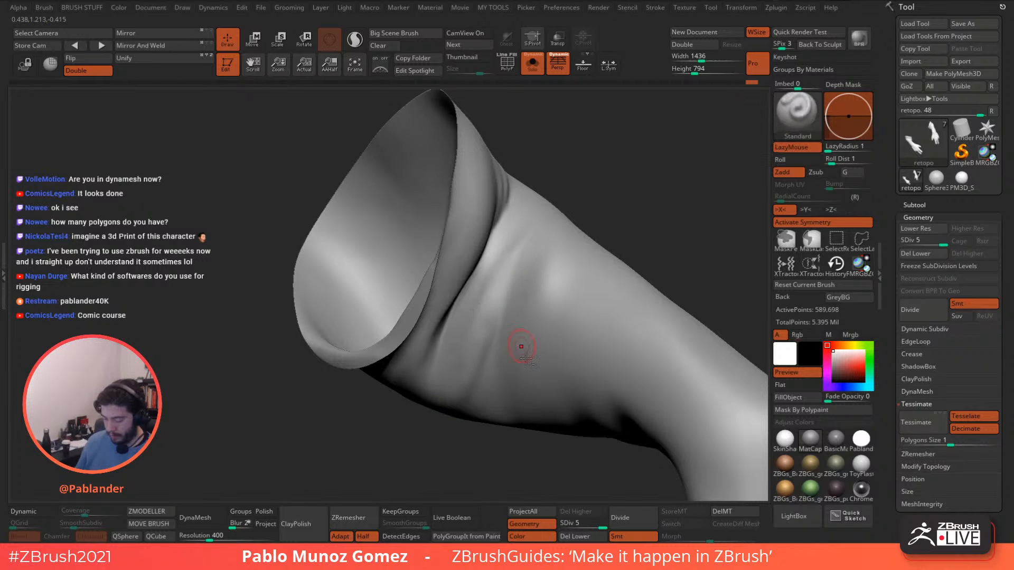
# Extend the skin folds down the inner upper arm from the shoulder with the Standard brush and smooth them.
pyautogui.moveTo(519, 348)
pyautogui.keyDown('ctrl'); pyautogui.mouseDown(button='right')
pyautogui.moveTo(533, 269)
pyautogui.moveTo(510, 370)
pyautogui.moveTo(529, 319)
pyautogui.mouseUp(button='right'); pyautogui.keyUp('ctrl')
pyautogui.rightClick(510, 375)
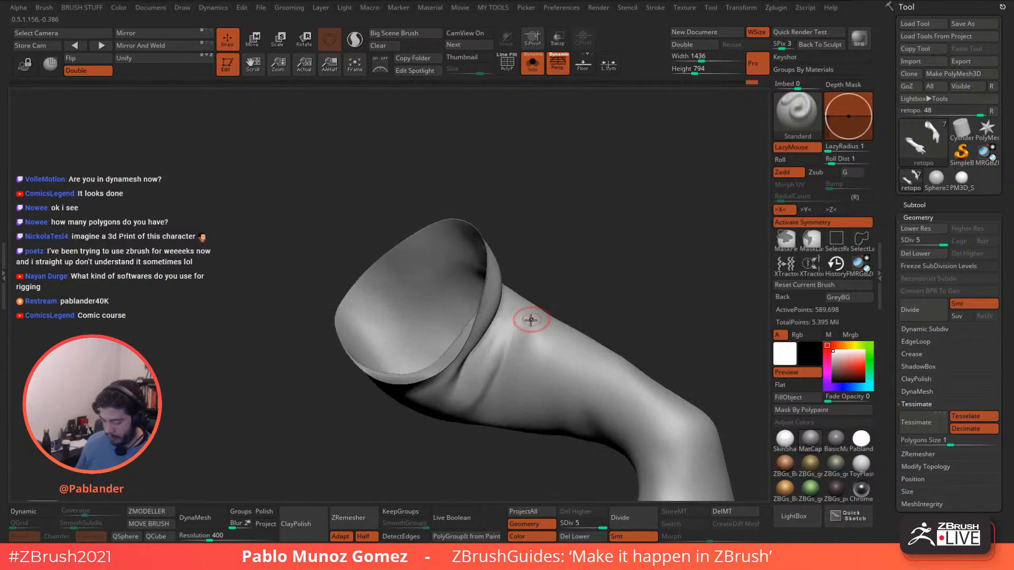
pyautogui.moveTo(499, 335); pyautogui.dragTo(446, 414)
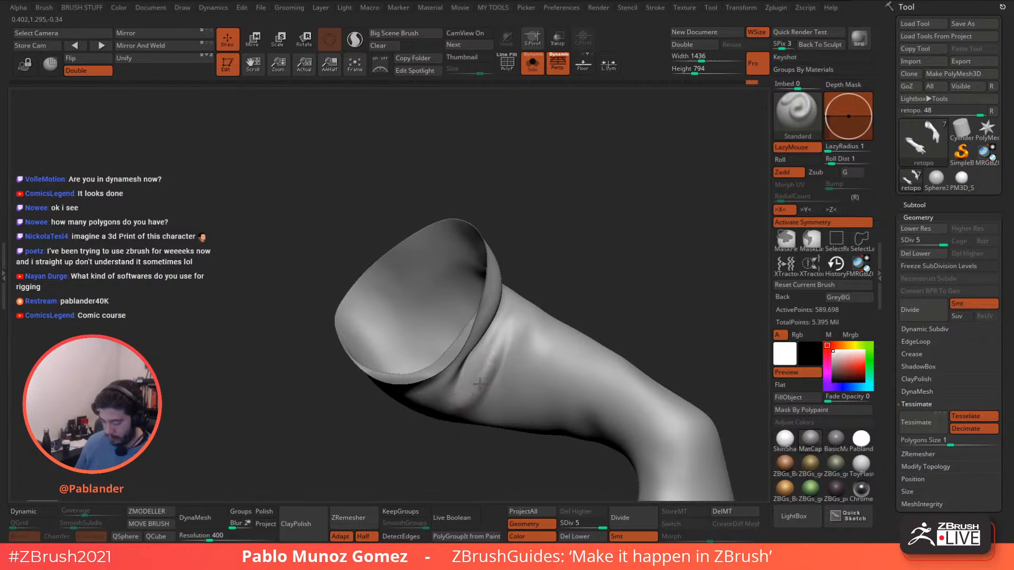
pyautogui.keyDown('shift'); pyautogui.moveTo(494, 344); pyautogui.dragTo(463, 400); pyautogui.keyUp('shift')
pyautogui.moveTo(529, 326); pyautogui.dragTo(517, 376)
pyautogui.keyDown('ctrl'); pyautogui.moveTo(517, 376); pyautogui.dragTo(534, 296, button='right'); pyautogui.keyUp('ctrl')
# Turn off Solo mode to bring back the creature's scales and return to its face.
pyautogui.moveTo(533, 296); pyautogui.dragTo(565, 274, button='right')
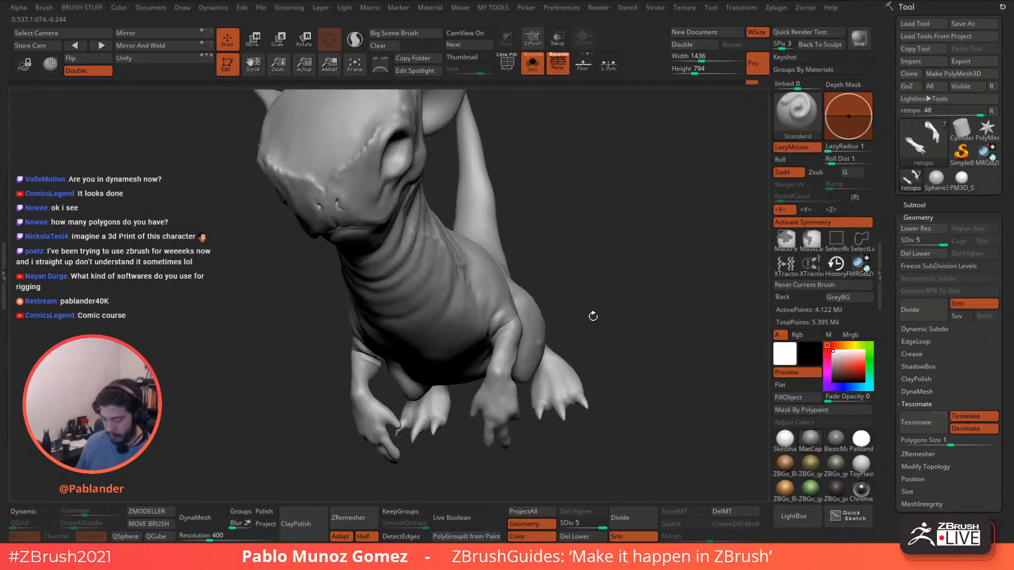
pyautogui.moveTo(594, 317); pyautogui.dragTo(600, 284, button='right')
pyautogui.click(533, 74)
pyautogui.keyDown('ctrl'); pyautogui.moveTo(567, 199); pyautogui.dragTo(648, 307, button='right'); pyautogui.keyUp('ctrl')
pyautogui.keyDown('ctrl'); pyautogui.moveTo(461, 236); pyautogui.dragTo(448, 163, button='right'); pyautogui.keyUp('ctrl')
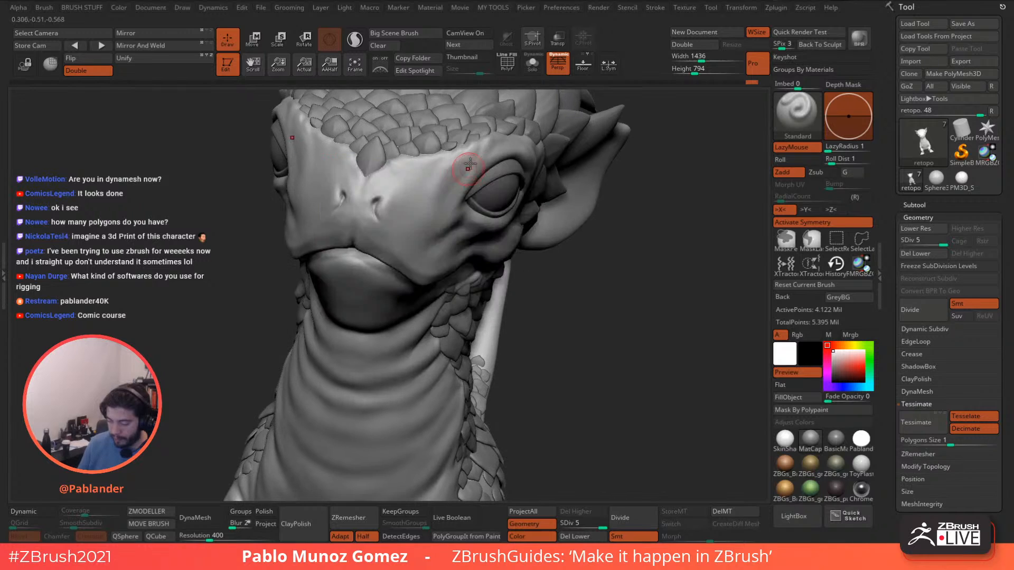
# Refine the skin between the inner brow and the nostrils with the Standard brush and smooth the surface.
pyautogui.moveTo(464, 150)
pyautogui.mouseDown()
pyautogui.moveTo(393, 195)
pyautogui.moveTo(383, 217)
pyautogui.mouseUp()
pyautogui.moveTo(416, 186)
pyautogui.keyDown('shift'); pyautogui.mouseDown()
pyautogui.moveTo(402, 202)
pyautogui.moveTo(418, 189)
pyautogui.moveTo(418, 198)
pyautogui.moveTo(448, 201)
pyautogui.mouseUp(); pyautogui.keyUp('shift')
pyautogui.press('space')
pyautogui.moveTo(449, 200)
pyautogui.keyDown('shift'); pyautogui.mouseDown(button='right')
pyautogui.moveTo(529, 217)
pyautogui.moveTo(452, 226)
pyautogui.moveTo(459, 285)
pyautogui.moveTo(539, 227)
pyautogui.moveTo(522, 248)
pyautogui.moveTo(528, 267)
pyautogui.moveTo(476, 301)
pyautogui.mouseUp(button='right'); pyautogui.keyUp('shift')
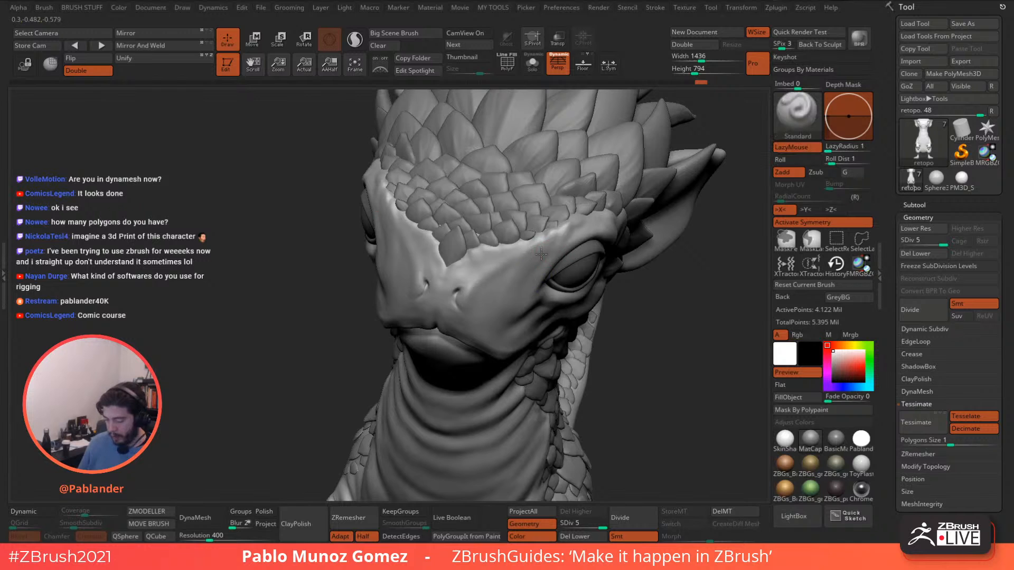
pyautogui.moveTo(531, 255); pyautogui.dragTo(483, 232, button='right')
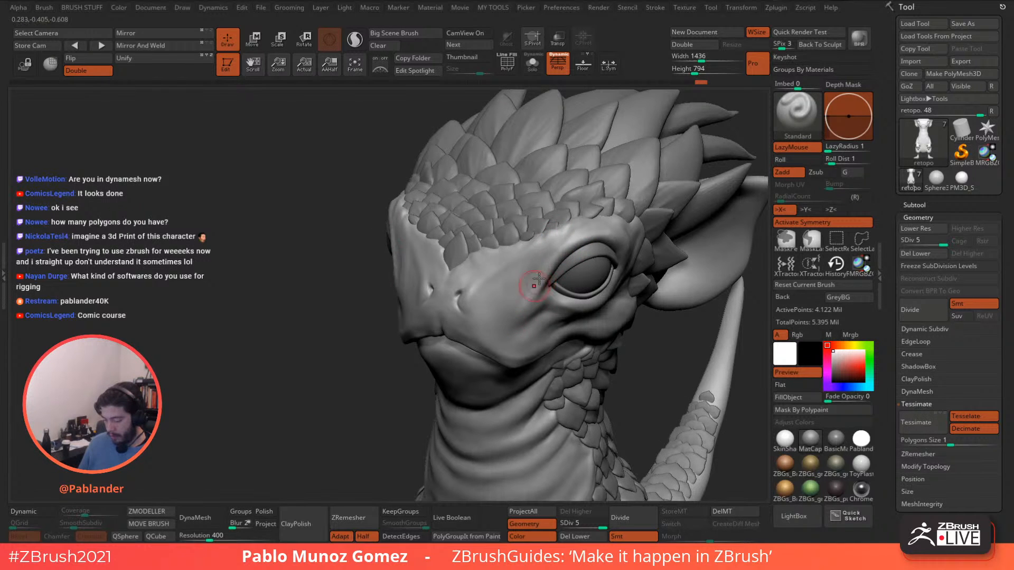
pyautogui.press('shift')
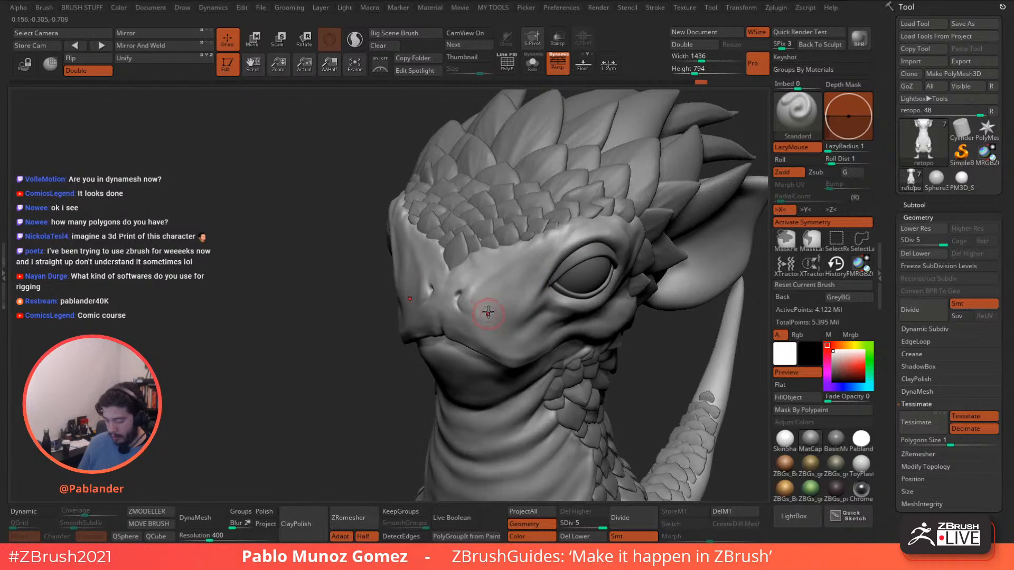
pyautogui.keyDown('shift'); pyautogui.moveTo(487, 331); pyautogui.dragTo(516, 265, button='right'); pyautogui.keyUp('shift')
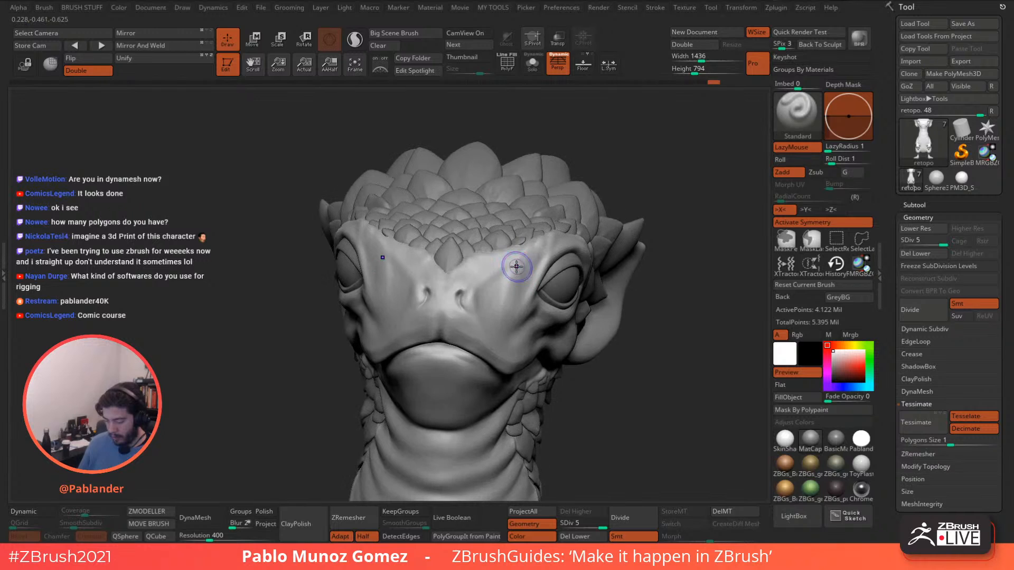
# Flatten the planes of the snout and brow with TrimDynamic, and smooth the skin along the upper lip.
pyautogui.press('space')
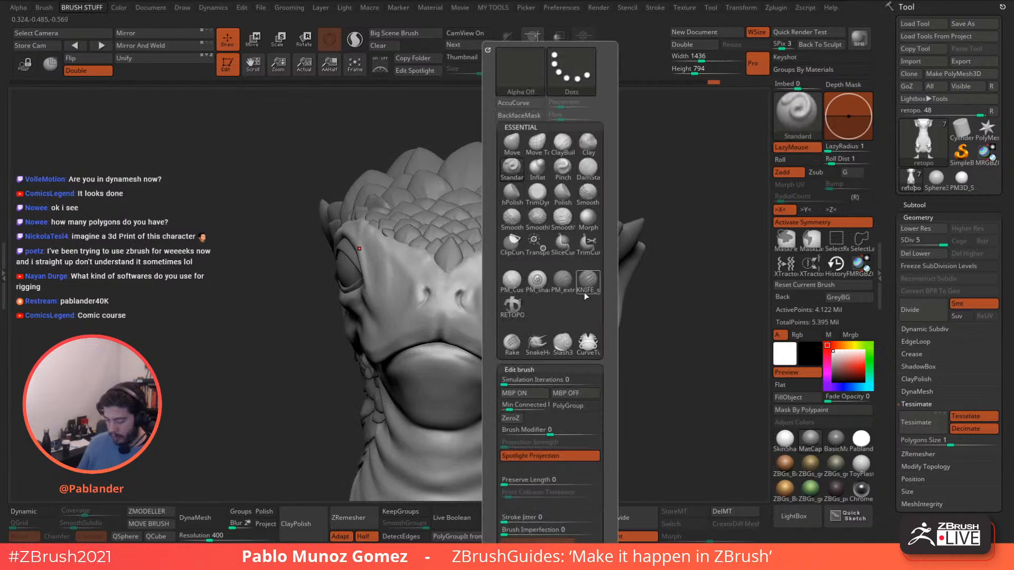
pyautogui.click(537, 192)
pyautogui.moveTo(465, 290); pyautogui.dragTo(506, 296, button='right')
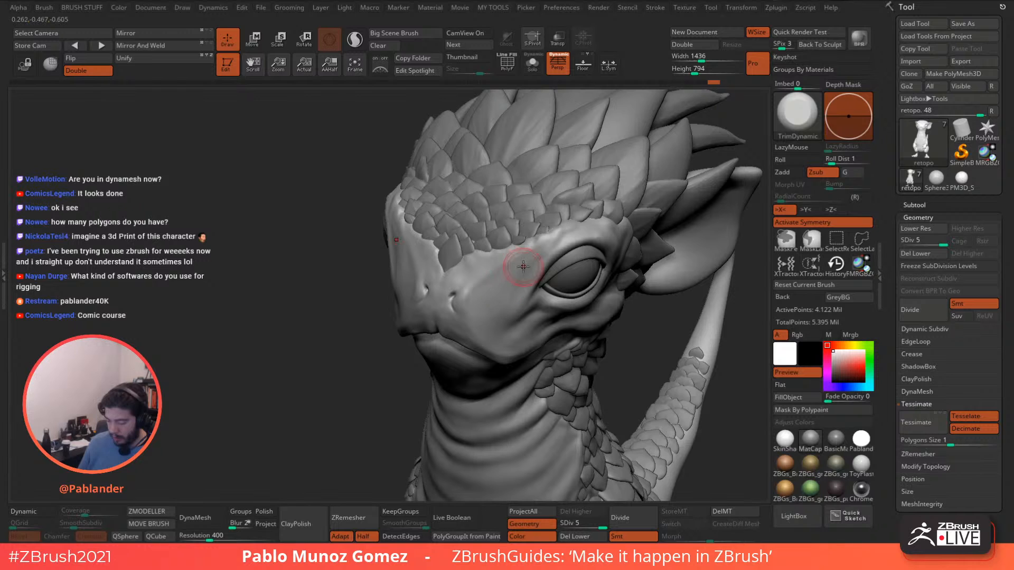
pyautogui.press('shift')
pyautogui.moveTo(508, 283); pyautogui.dragTo(528, 260, button='right')
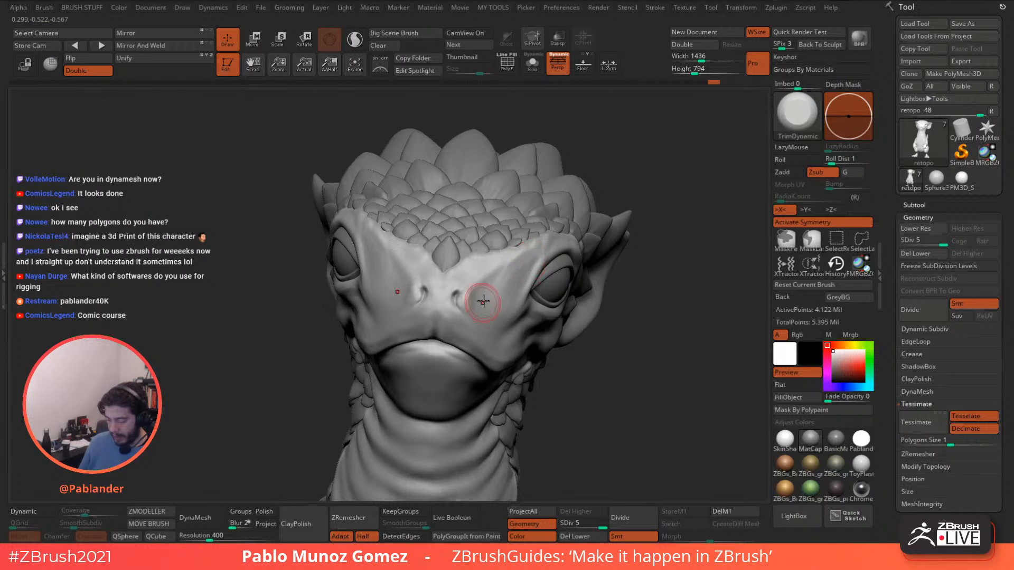
pyautogui.press('shift')
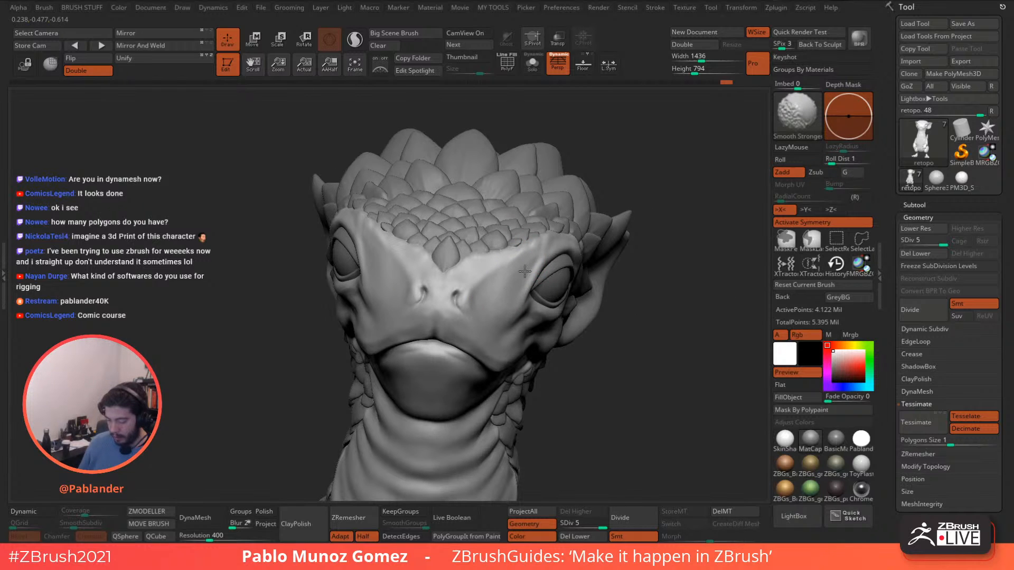
pyautogui.moveTo(524, 271); pyautogui.dragTo(466, 322, button='right')
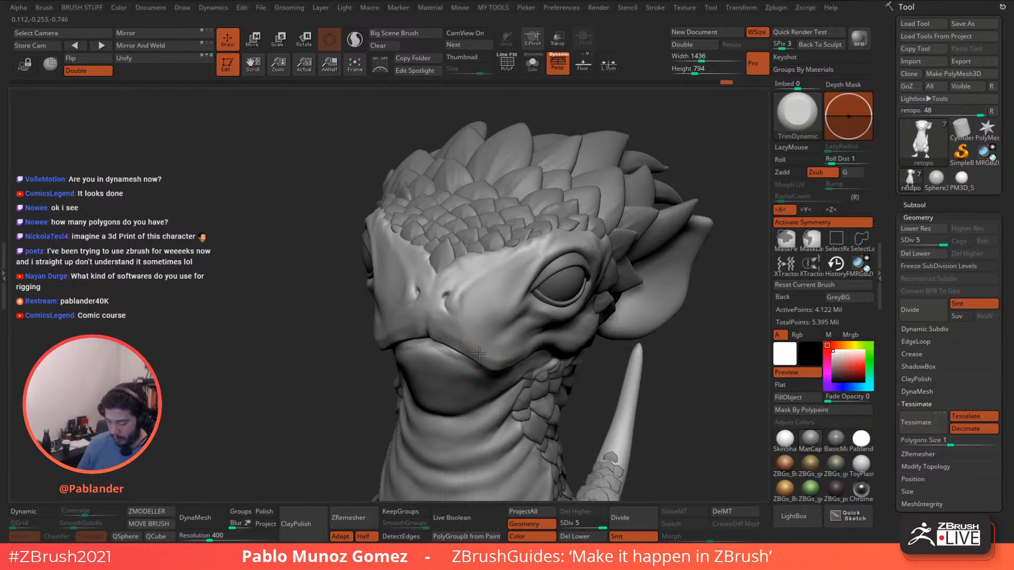
pyautogui.keyDown('shift'); pyautogui.moveTo(475, 350); pyautogui.dragTo(460, 344); pyautogui.keyUp('shift')
# Swell the lip from the middle of the upper lip back to the mouth corner with the Inflat brush.
pyautogui.moveTo(455, 341)
pyautogui.mouseDown(button='right')
pyautogui.moveTo(464, 311)
pyautogui.moveTo(586, 317)
pyautogui.moveTo(506, 278)
pyautogui.mouseUp(button='right')
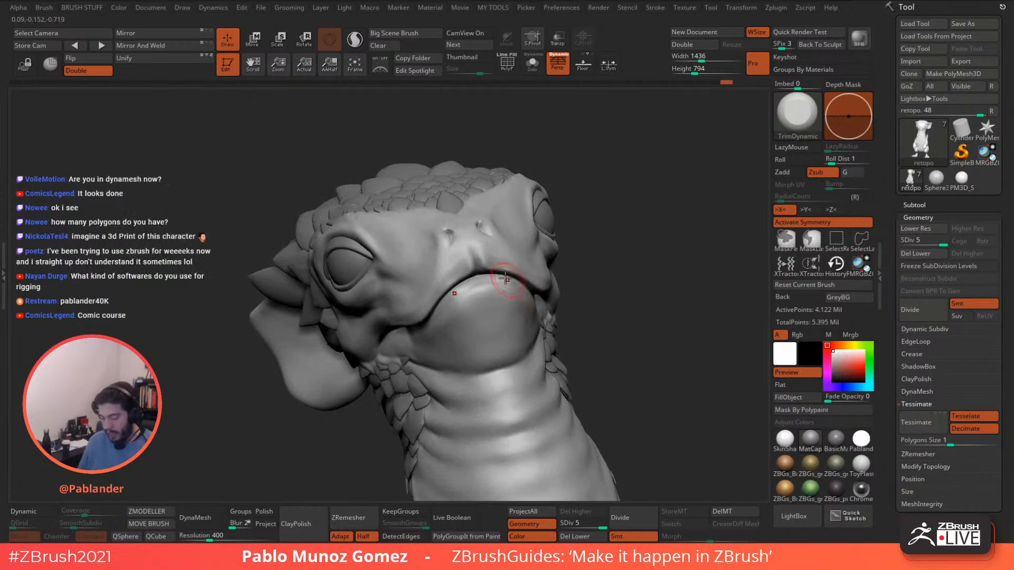
pyautogui.press('b')
pyautogui.press('b')
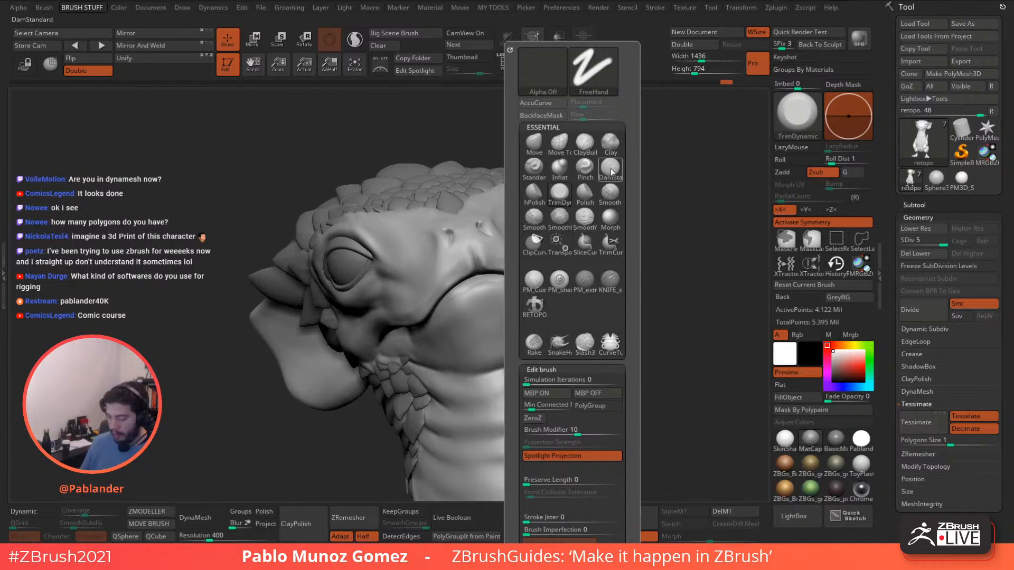
pyautogui.click(559, 169)
pyautogui.moveTo(449, 309); pyautogui.dragTo(458, 313, button='right')
pyautogui.press('space')
pyautogui.moveTo(479, 251)
pyautogui.mouseDown()
pyautogui.moveTo(449, 295)
pyautogui.moveTo(479, 274)
pyautogui.mouseUp()
pyautogui.moveTo(479, 274); pyautogui.dragTo(438, 308, button='right')
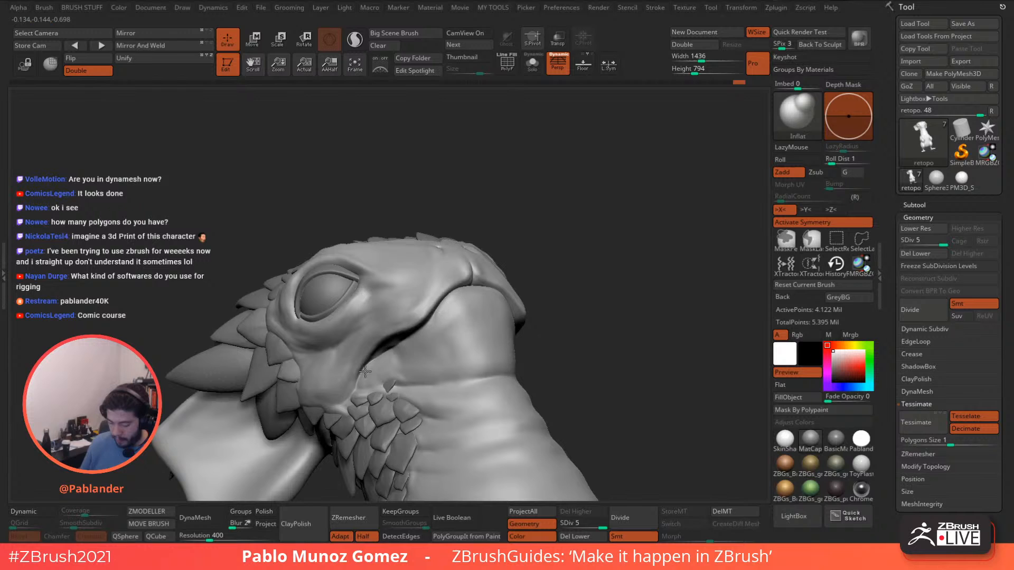
pyautogui.moveTo(365, 372)
pyautogui.mouseDown()
pyautogui.moveTo(395, 342)
pyautogui.moveTo(364, 370)
pyautogui.mouseUp()
pyautogui.moveTo(548, 261)
pyautogui.mouseDown()
pyautogui.moveTo(538, 298)
pyautogui.moveTo(550, 352)
pyautogui.moveTo(567, 281)
pyautogui.moveTo(600, 276)
pyautogui.moveTo(636, 296)
pyautogui.mouseUp()
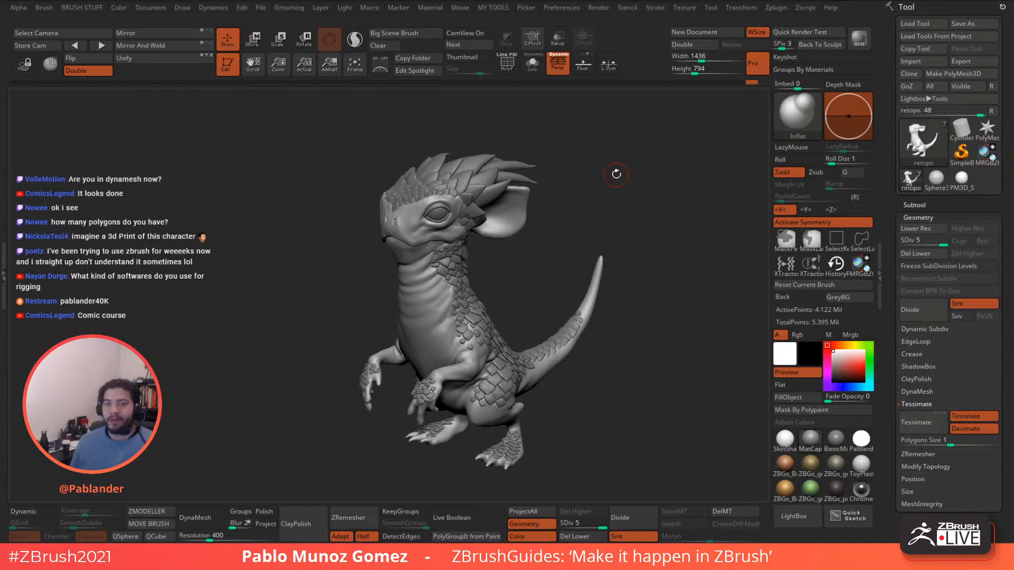
pyautogui.moveTo(628, 201)
pyautogui.mouseDown()
pyautogui.moveTo(612, 199)
pyautogui.moveTo(632, 210)
pyautogui.mouseUp()
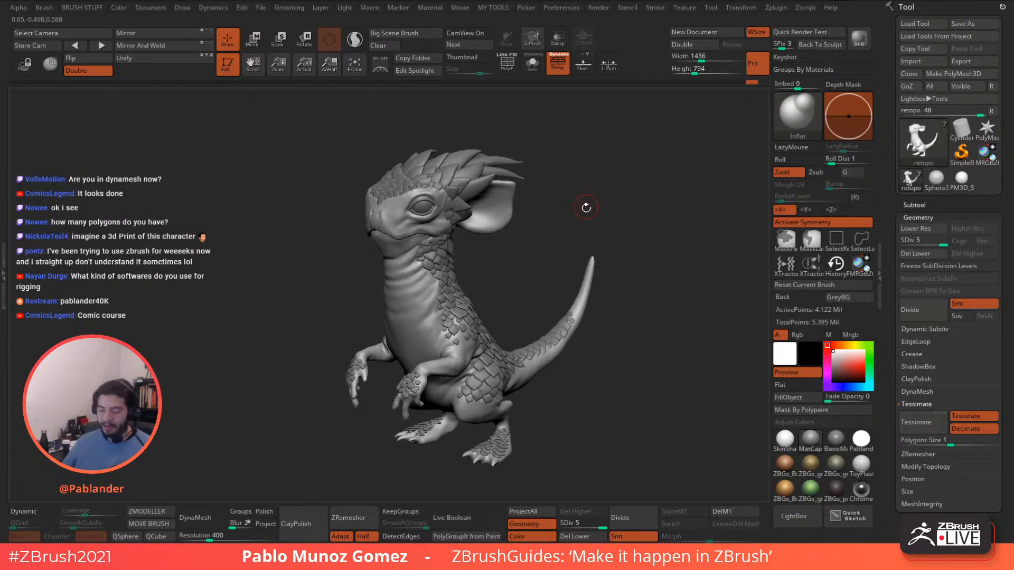
pyautogui.moveTo(586, 212); pyautogui.dragTo(585, 203)
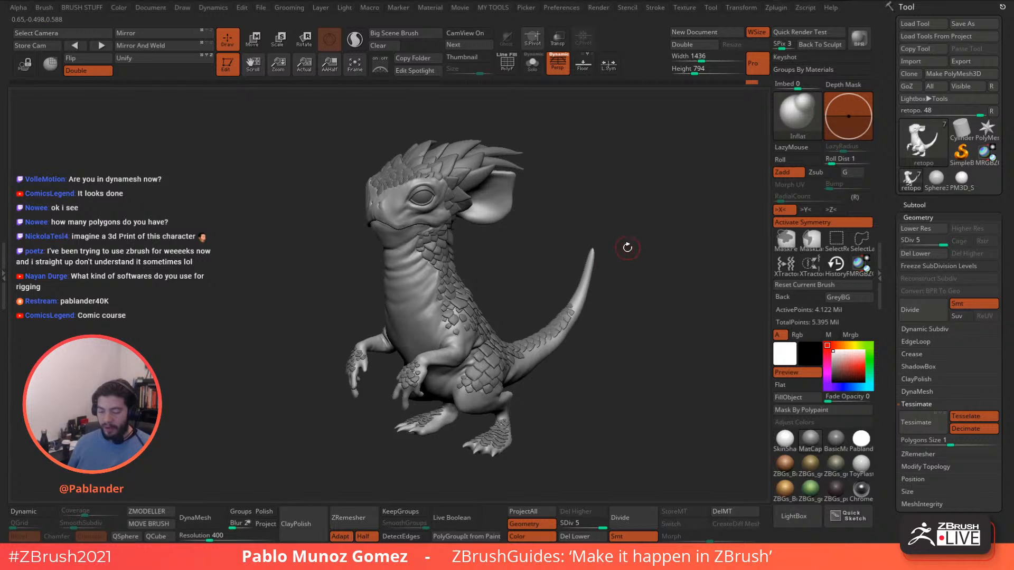
pyautogui.moveTo(639, 244); pyautogui.dragTo(617, 275)
pyautogui.moveTo(638, 240); pyautogui.dragTo(600, 231)
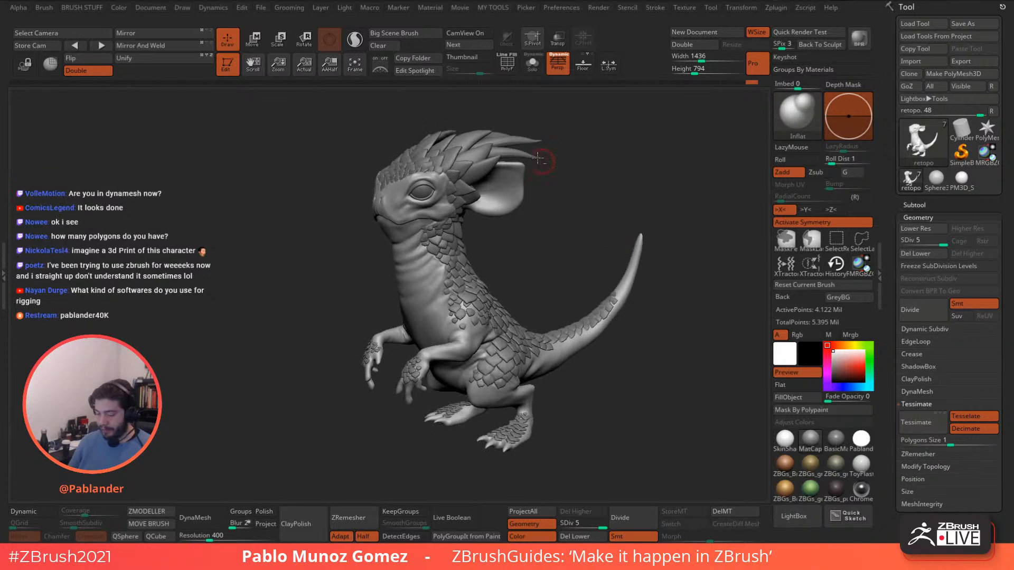
# Make the DRAGONRATSNAKE2 scales subtool active and choose the Move brush for reshaping the head crest.
pyautogui.keyDown('alt'); pyautogui.click(520, 153); pyautogui.keyUp('alt')
pyautogui.press('b')
pyautogui.click(584, 168)
pyautogui.moveTo(572, 139)
pyautogui.keyDown('alt'); pyautogui.mouseDown()
pyautogui.moveTo(564, 195)
pyautogui.moveTo(542, 169)
pyautogui.moveTo(556, 173)
pyautogui.mouseUp(); pyautogui.keyUp('alt')
pyautogui.press('space')
pyautogui.moveTo(558, 172); pyautogui.dragTo(560, 200, button='right')
pyautogui.press('space')
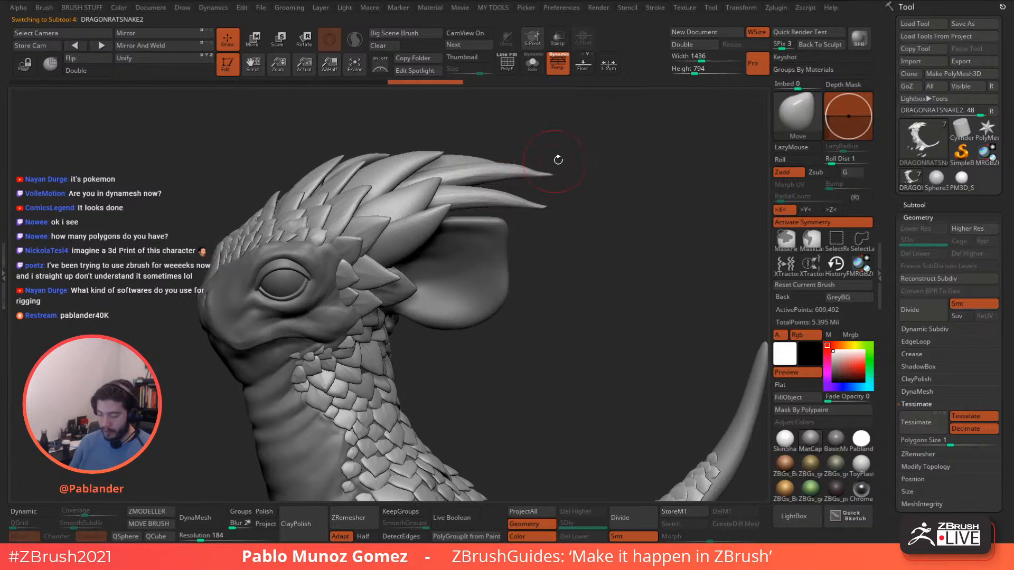
pyautogui.press('space')
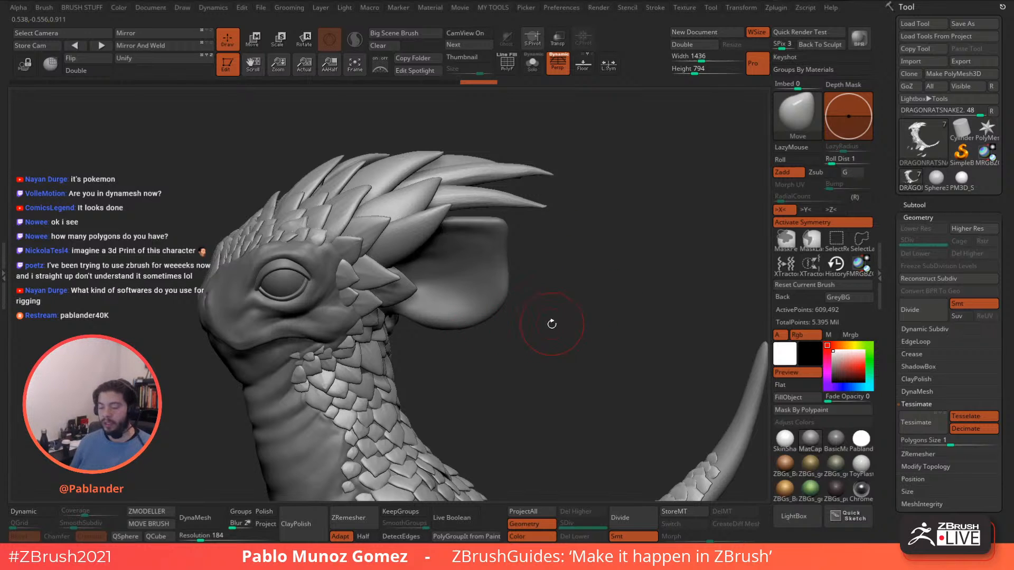
# Reduce the Move brush's draw size and reshape the tips of the long spikes at the back of the crest.
pyautogui.keyDown('alt'); pyautogui.moveTo(546, 319); pyautogui.dragTo(586, 304); pyautogui.keyUp('alt')
pyautogui.press('space')
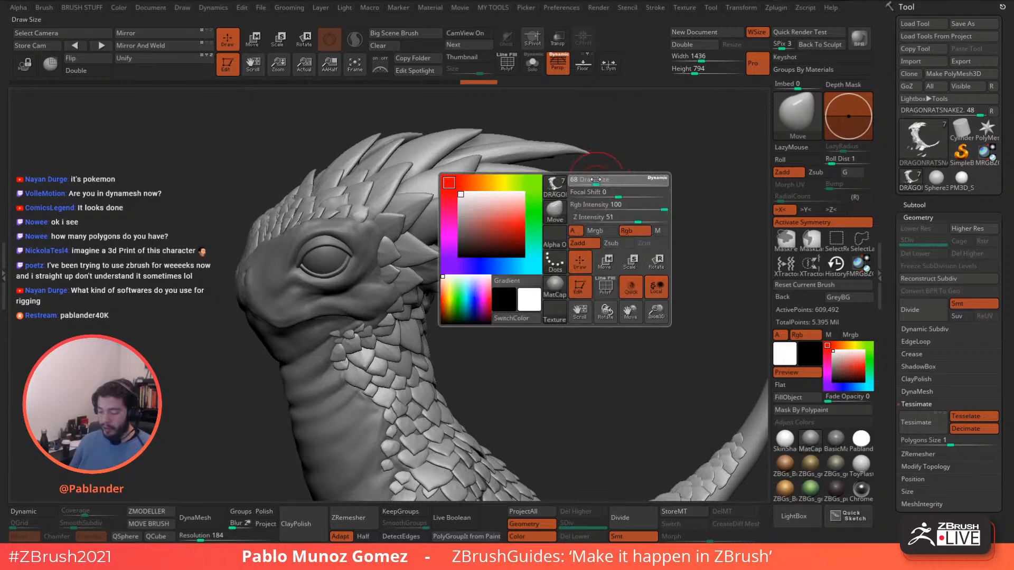
pyautogui.moveTo(604, 178); pyautogui.dragTo(584, 190)
pyautogui.press('shift')
pyautogui.keyDown('shift'); pyautogui.moveTo(585, 152); pyautogui.dragTo(593, 159); pyautogui.keyUp('shift')
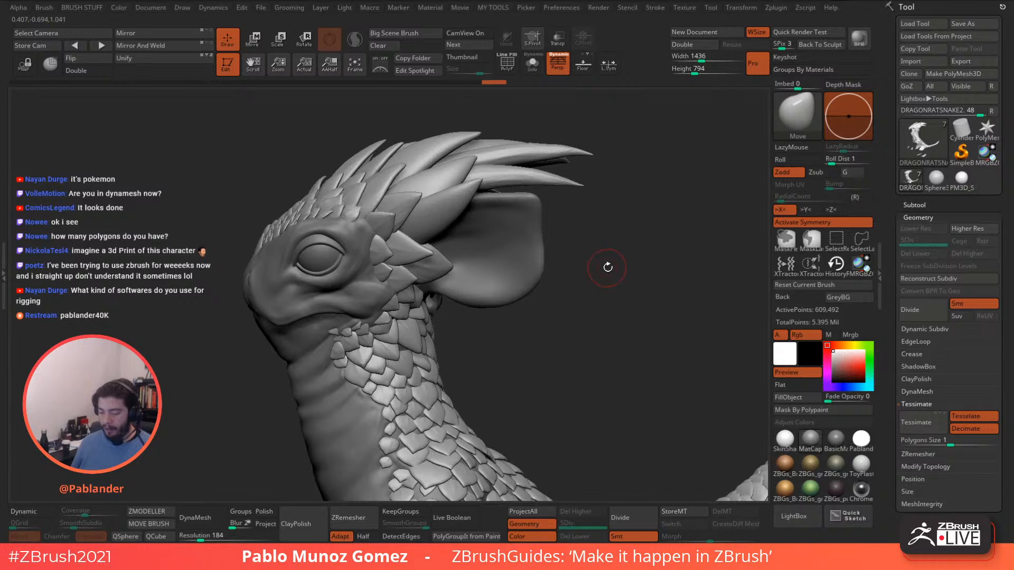
pyautogui.press('space')
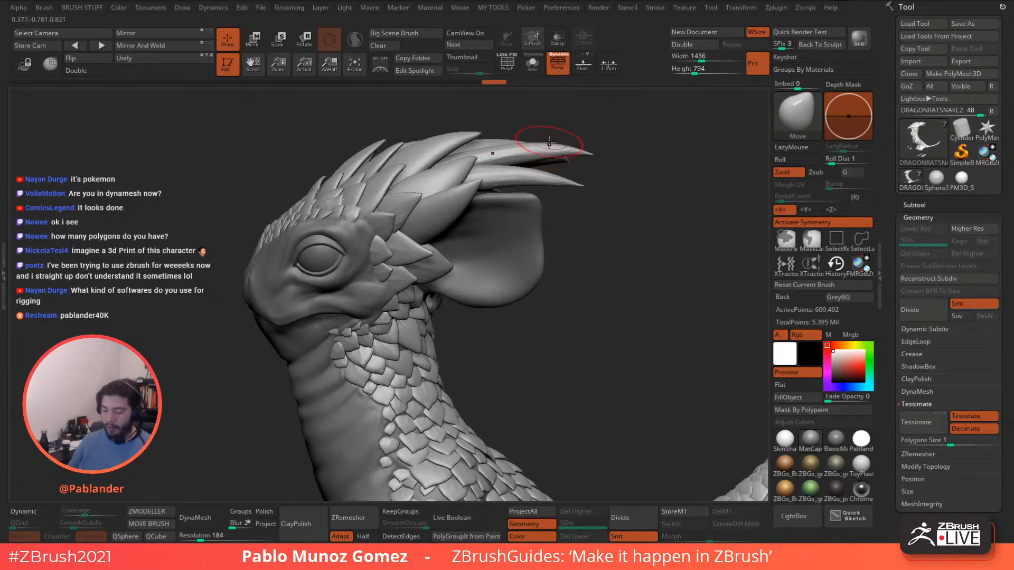
pyautogui.moveTo(549, 141)
pyautogui.mouseDown()
pyautogui.moveTo(544, 150)
pyautogui.moveTo(595, 175)
pyautogui.moveTo(562, 165)
pyautogui.moveTo(587, 177)
pyautogui.moveTo(592, 166)
pyautogui.mouseUp()
pyautogui.press('shift')
pyautogui.moveTo(593, 208)
pyautogui.mouseDown()
pyautogui.moveTo(520, 318)
pyautogui.moveTo(554, 264)
pyautogui.moveTo(594, 261)
pyautogui.mouseUp()
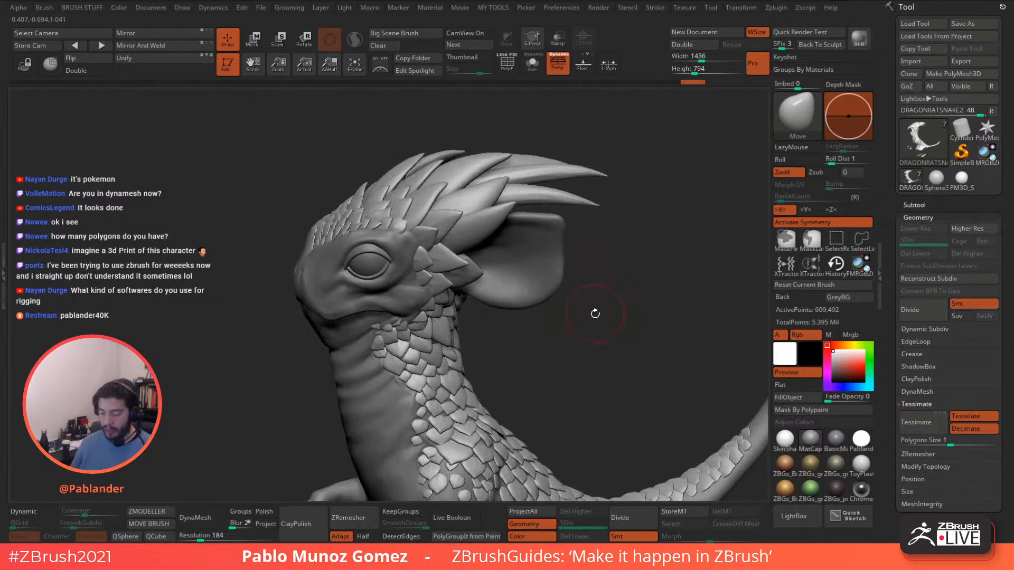
# Switch to the Move Topological brush and reposition the pointed scales between the eye and the ear.
pyautogui.moveTo(425, 260); pyautogui.dragTo(428, 263)
pyautogui.press('b')
pyautogui.click(496, 141)
pyautogui.moveTo(436, 257)
pyautogui.keyDown('alt'); pyautogui.mouseDown(button='right')
pyautogui.moveTo(497, 226)
pyautogui.moveTo(615, 241)
pyautogui.mouseUp(button='right'); pyautogui.keyUp('alt')
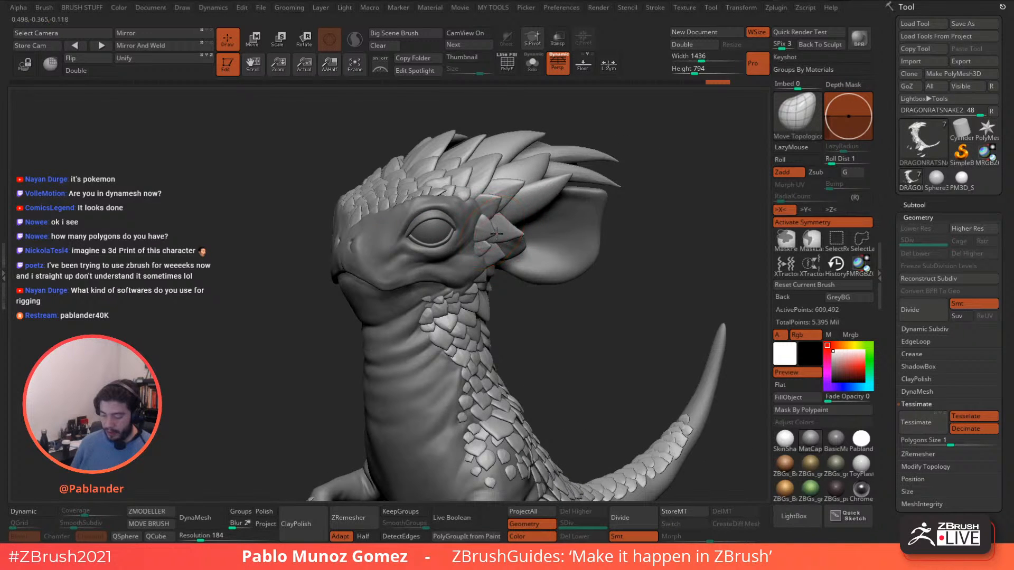
pyautogui.moveTo(497, 233)
pyautogui.mouseDown()
pyautogui.moveTo(495, 224)
pyautogui.moveTo(482, 240)
pyautogui.moveTo(497, 224)
pyautogui.moveTo(503, 231)
pyautogui.mouseUp()
pyautogui.press('space')
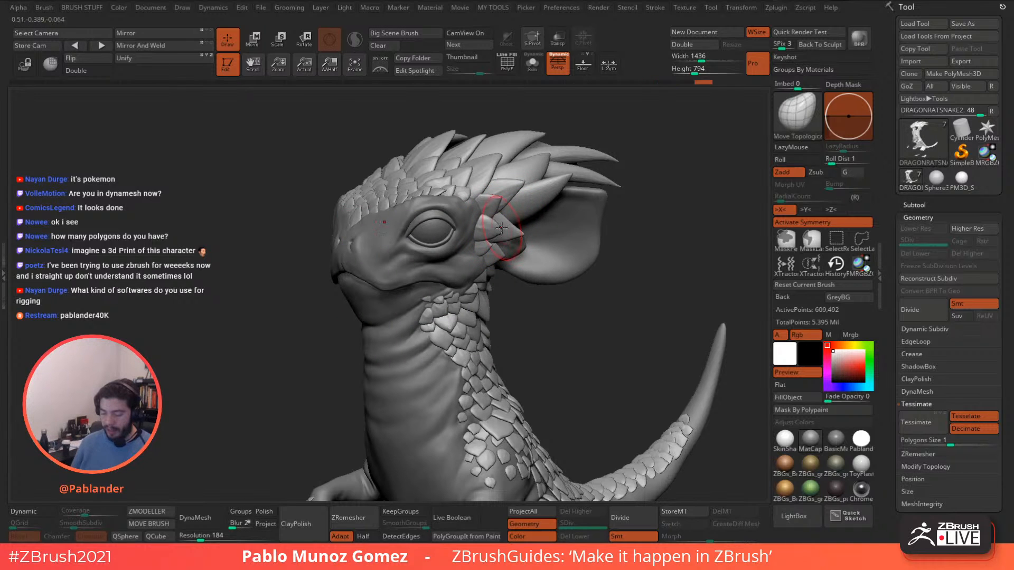
pyautogui.moveTo(519, 182)
pyautogui.mouseDown()
pyautogui.moveTo(505, 206)
pyautogui.moveTo(485, 199)
pyautogui.mouseUp()
# Adjust the scales above the eye and along the brow edge with Move Topological so they follow the brow.
pyautogui.moveTo(538, 213)
pyautogui.mouseDown(button='right')
pyautogui.moveTo(502, 222)
pyautogui.moveTo(467, 202)
pyautogui.mouseUp(button='right')
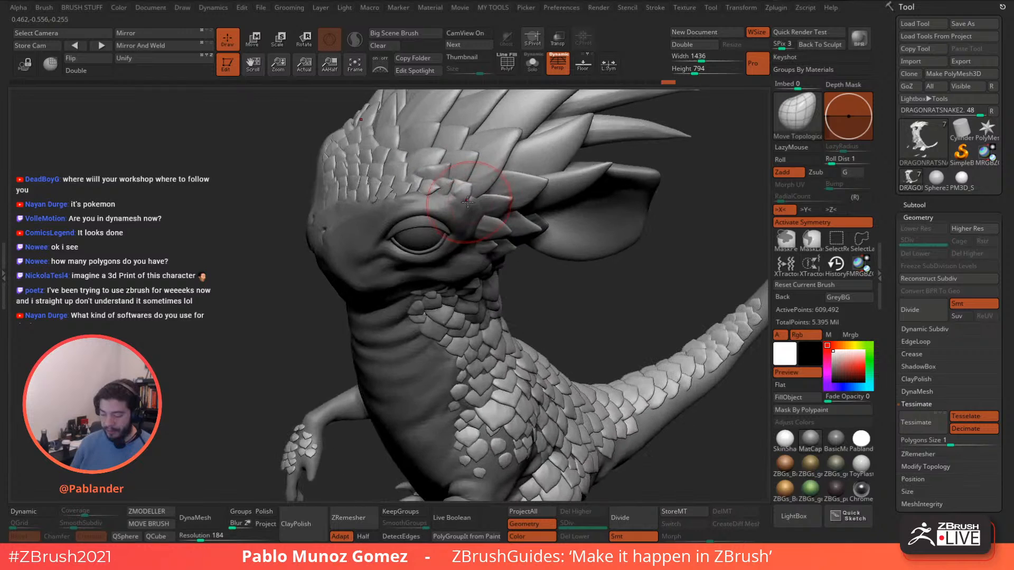
pyautogui.moveTo(472, 164)
pyautogui.mouseDown()
pyautogui.moveTo(458, 197)
pyautogui.moveTo(433, 184)
pyautogui.mouseUp()
pyautogui.press('space')
pyautogui.moveTo(432, 185); pyautogui.dragTo(450, 227, button='right')
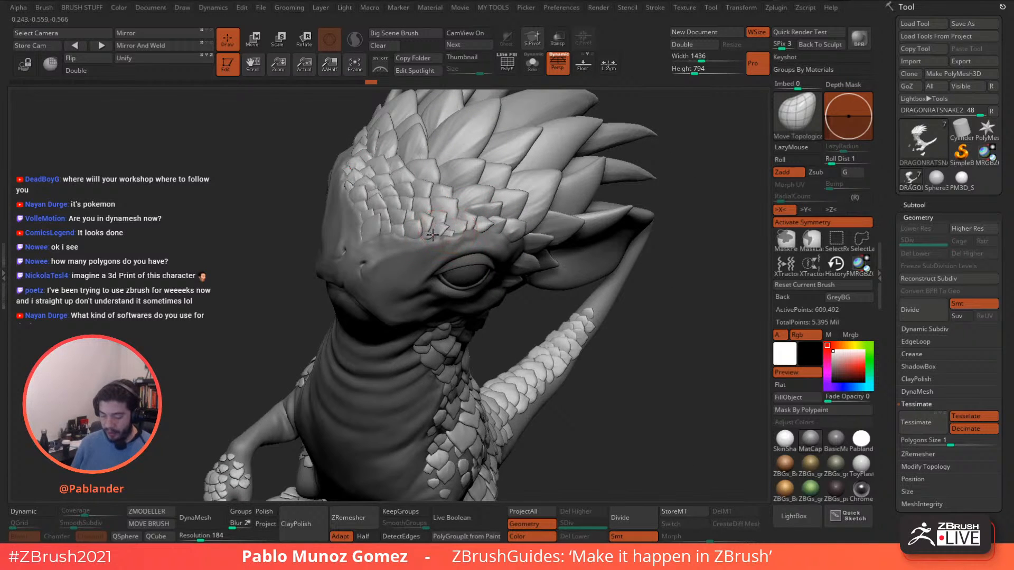
pyautogui.moveTo(429, 232); pyautogui.dragTo(418, 227)
pyautogui.moveTo(422, 230); pyautogui.dragTo(440, 228, button='right')
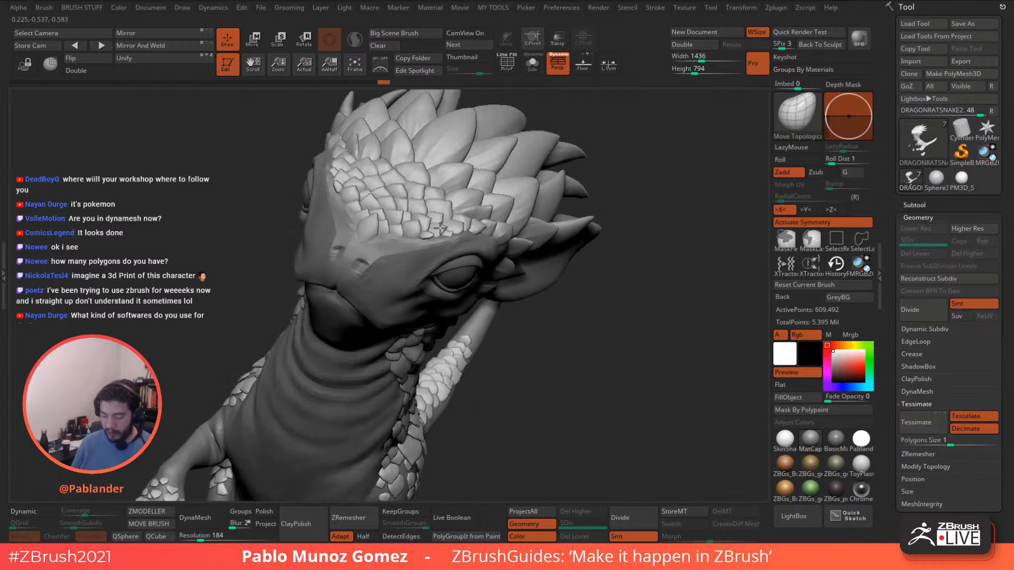
pyautogui.moveTo(440, 228); pyautogui.dragTo(438, 231)
# Nudge the small forehead scales near the brow into place from a front view of the head.
pyautogui.moveTo(439, 232); pyautogui.dragTo(468, 237, button='right')
pyautogui.press('space')
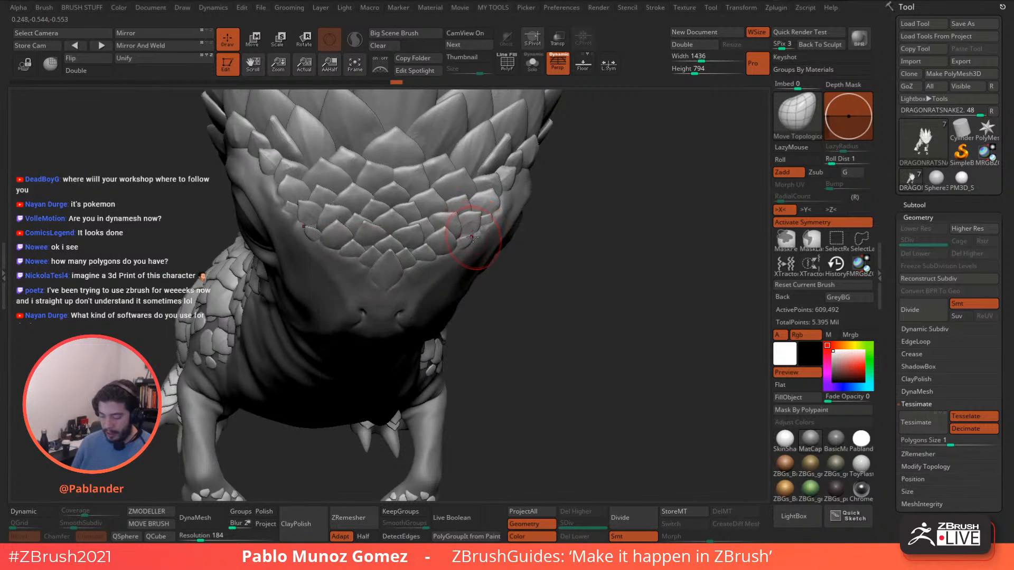
pyautogui.moveTo(471, 239); pyautogui.dragTo(469, 237)
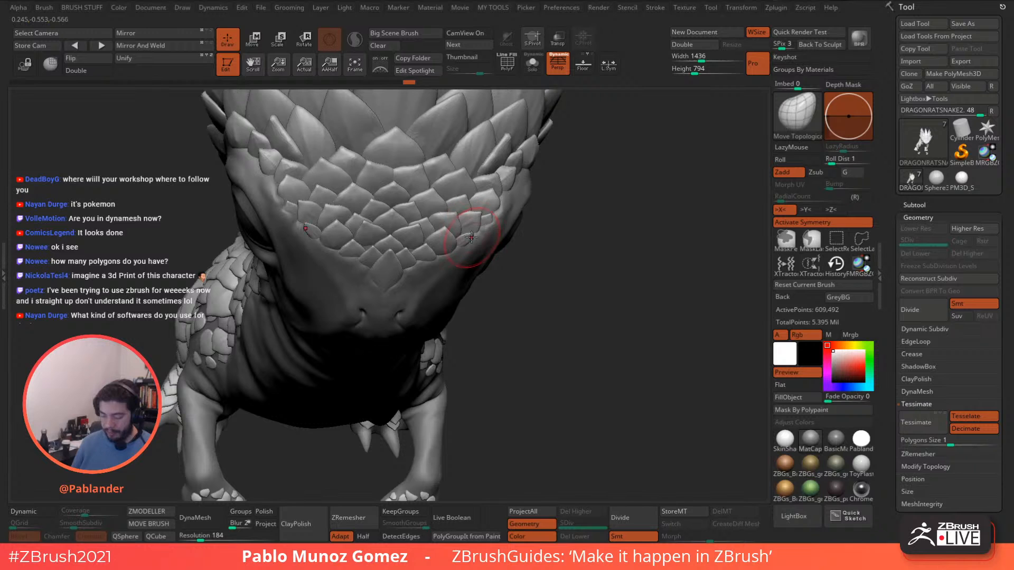
pyautogui.moveTo(468, 236)
pyautogui.mouseDown(button='right')
pyautogui.moveTo(469, 213)
pyautogui.moveTo(436, 228)
pyautogui.mouseUp(button='right')
pyautogui.moveTo(436, 228); pyautogui.dragTo(440, 229)
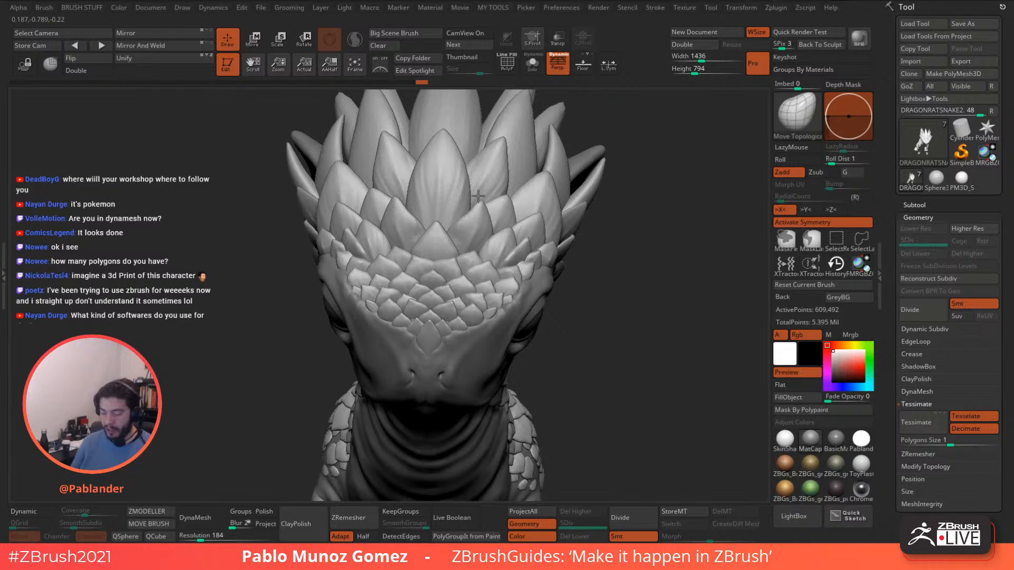
# Shift the larger pointed scales just above the forehead at the front of the crest.
pyautogui.moveTo(483, 201); pyautogui.dragTo(473, 208)
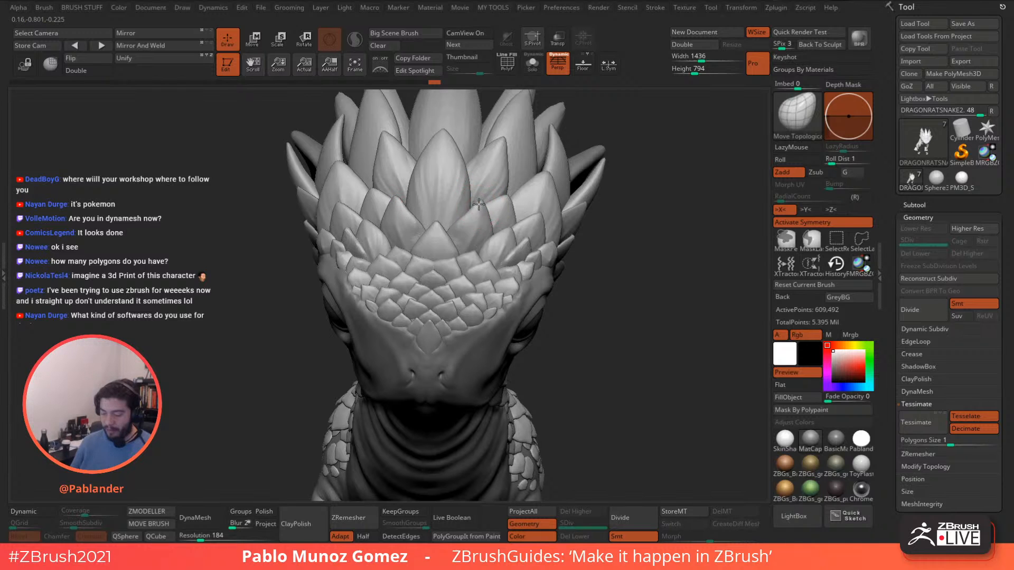
pyautogui.moveTo(486, 204); pyautogui.dragTo(483, 204, button='right')
pyautogui.moveTo(480, 202)
pyautogui.mouseDown()
pyautogui.moveTo(490, 231)
pyautogui.moveTo(538, 212)
pyautogui.mouseUp()
pyautogui.moveTo(538, 212)
pyautogui.mouseDown(button='right')
pyautogui.moveTo(549, 188)
pyautogui.moveTo(475, 248)
pyautogui.mouseUp(button='right')
pyautogui.rightClick(469, 274)
# Reshape the long crest spikes behind the forehead scales with Move Topological to vary their direction and overlap.
pyautogui.moveTo(464, 212); pyautogui.dragTo(484, 220, button='right')
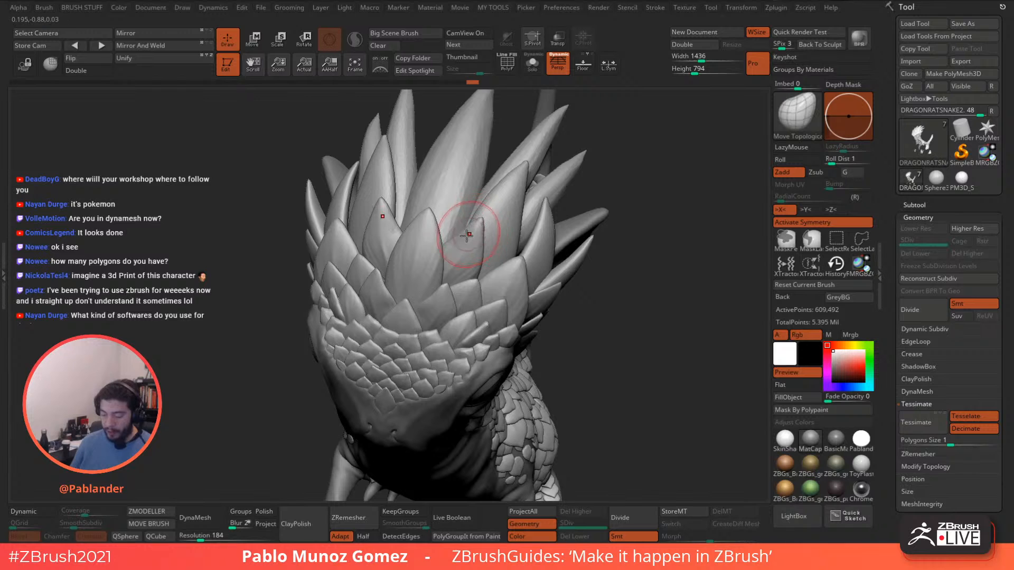
pyautogui.moveTo(464, 219); pyautogui.dragTo(483, 220)
pyautogui.moveTo(483, 219)
pyautogui.mouseDown(button='right')
pyautogui.moveTo(483, 201)
pyautogui.moveTo(483, 220)
pyautogui.mouseUp(button='right')
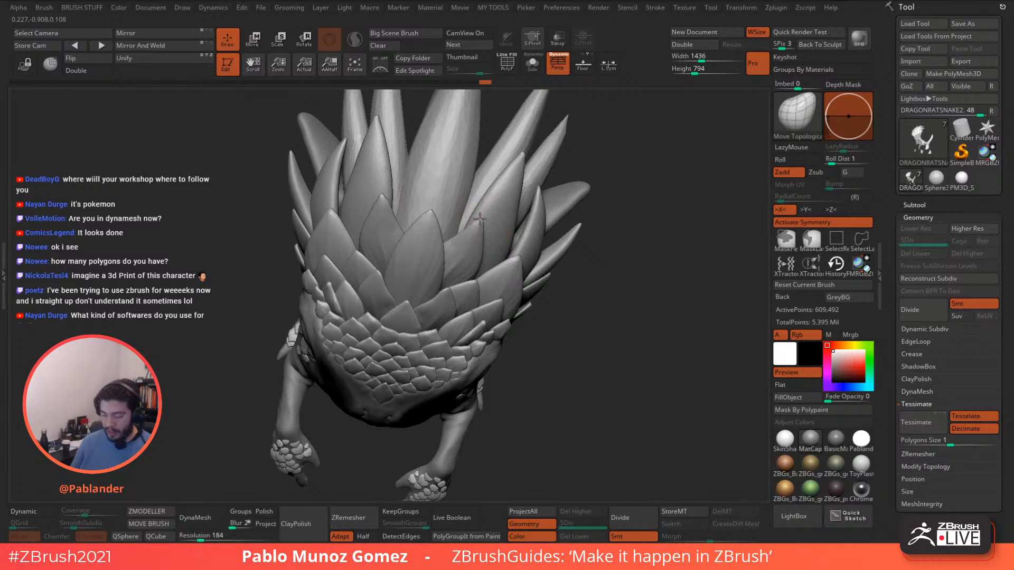
pyautogui.moveTo(480, 218)
pyautogui.mouseDown()
pyautogui.moveTo(475, 243)
pyautogui.moveTo(462, 244)
pyautogui.mouseUp()
pyautogui.moveTo(495, 242); pyautogui.dragTo(528, 230, button='right')
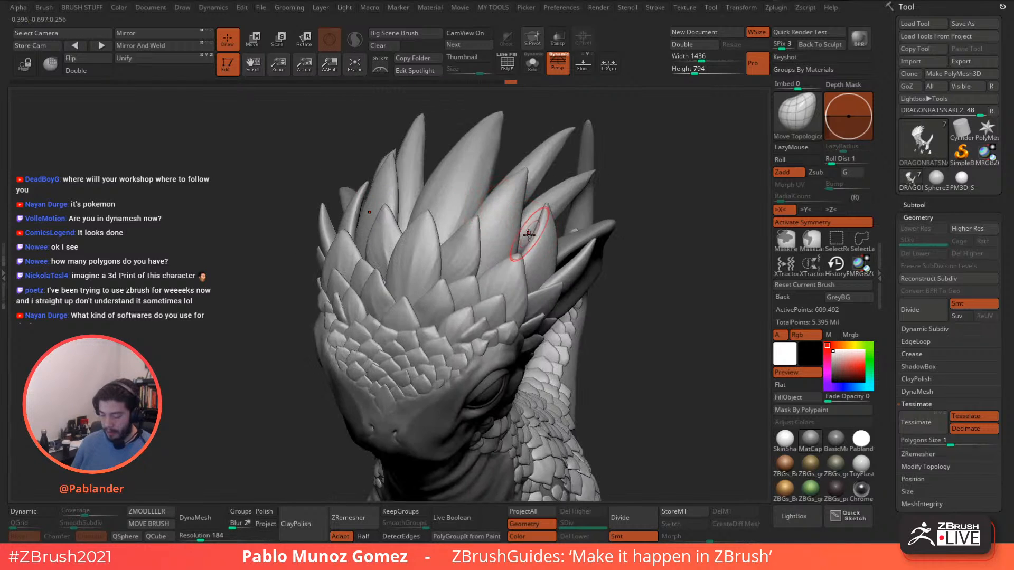
pyautogui.moveTo(522, 252); pyautogui.dragTo(519, 242)
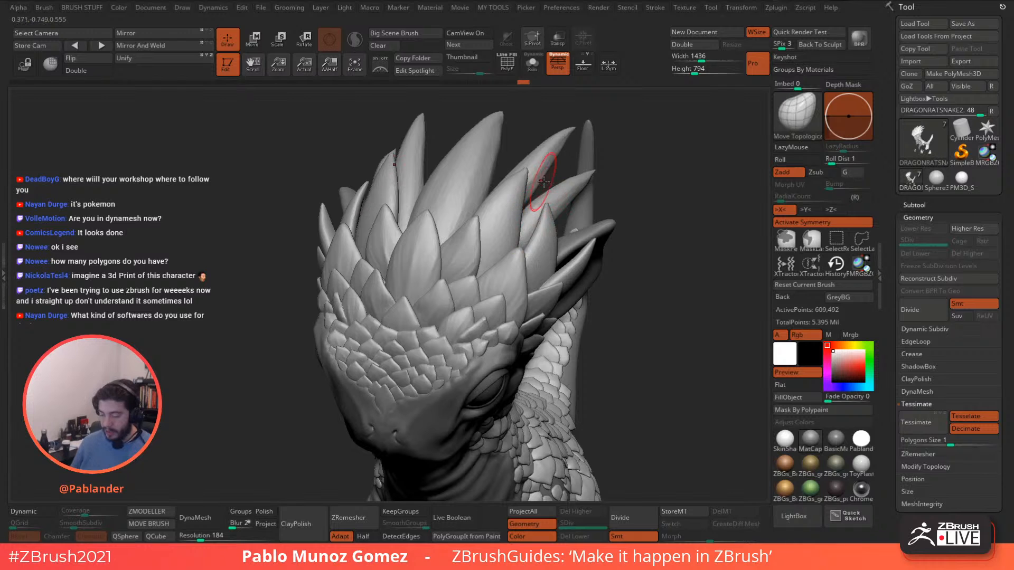
# Reshape the large pointed crest scales on top of the creature's head with the Move Topological brush.
pyautogui.moveTo(548, 185)
pyautogui.mouseDown(button='right')
pyautogui.moveTo(541, 169)
pyautogui.moveTo(535, 199)
pyautogui.moveTo(517, 199)
pyautogui.mouseUp(button='right')
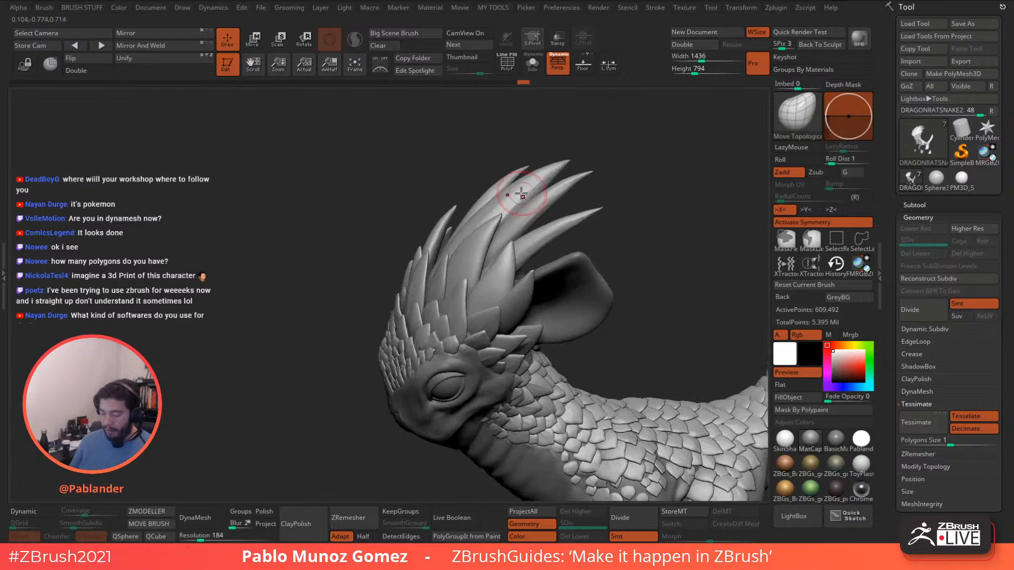
pyautogui.rightClick(477, 247)
pyautogui.moveTo(471, 234); pyautogui.dragTo(448, 249, button='right')
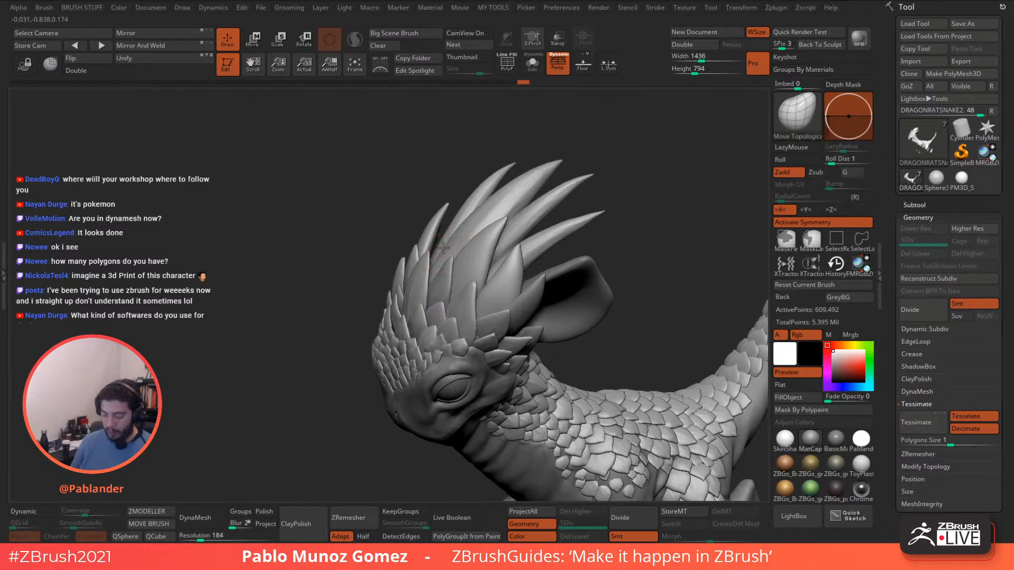
pyautogui.moveTo(446, 247)
pyautogui.mouseDown()
pyautogui.moveTo(470, 209)
pyautogui.moveTo(532, 168)
pyautogui.moveTo(428, 253)
pyautogui.mouseUp()
pyautogui.moveTo(479, 219); pyautogui.dragTo(511, 273, button='right')
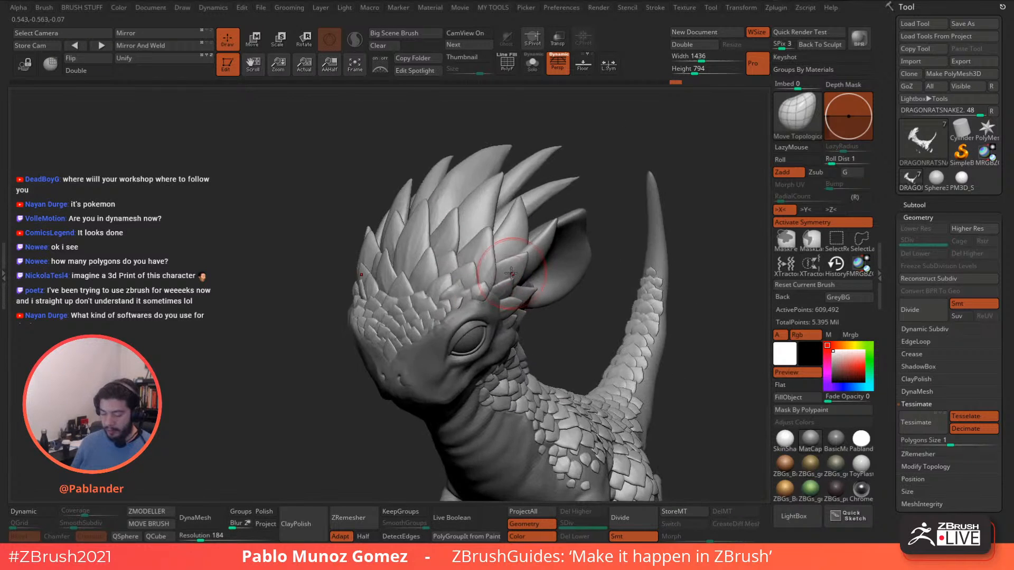
pyautogui.moveTo(489, 225); pyautogui.dragTo(446, 204, button='right')
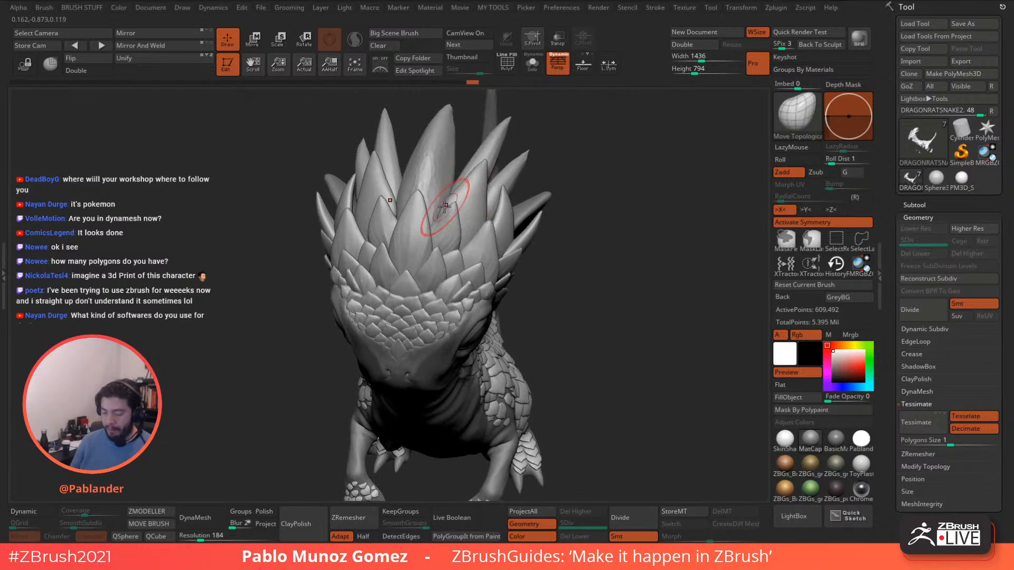
pyautogui.moveTo(512, 215)
pyautogui.mouseDown(button='right')
pyautogui.moveTo(506, 233)
pyautogui.moveTo(490, 216)
pyautogui.moveTo(493, 238)
pyautogui.moveTo(552, 253)
pyautogui.moveTo(567, 236)
pyautogui.moveTo(543, 261)
pyautogui.moveTo(507, 203)
pyautogui.moveTo(491, 213)
pyautogui.moveTo(508, 220)
pyautogui.mouseUp(button='right')
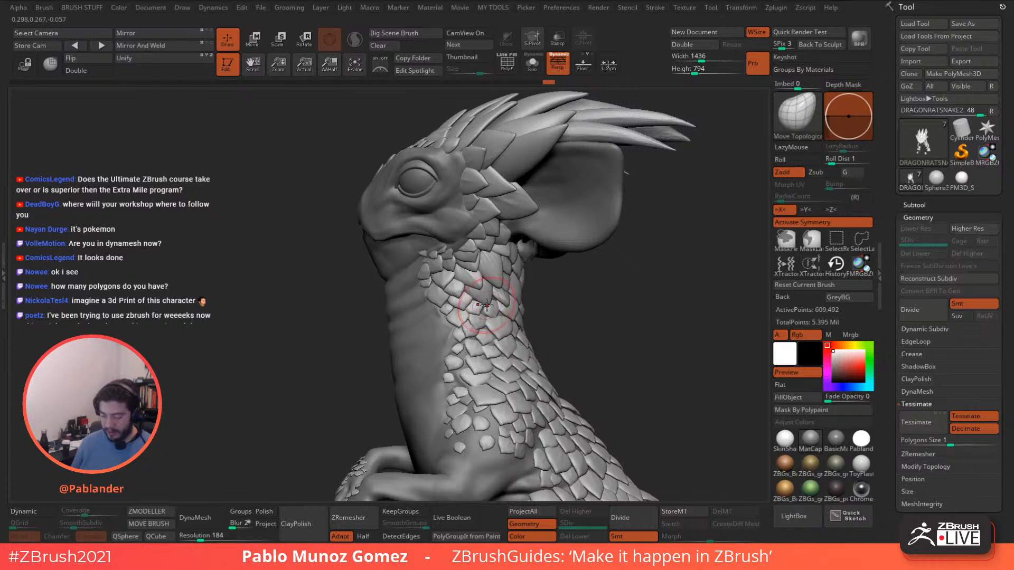
# Adjust the overlapping scales along the side and back of the creature's neck.
pyautogui.moveTo(488, 301); pyautogui.dragTo(475, 248, button='right')
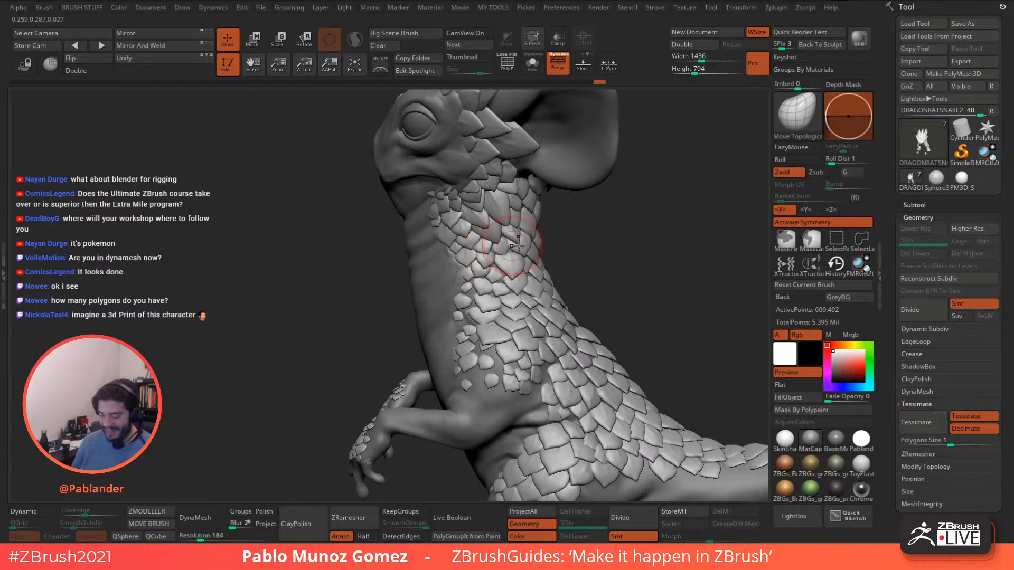
pyautogui.moveTo(509, 257); pyautogui.dragTo(545, 249, button='right')
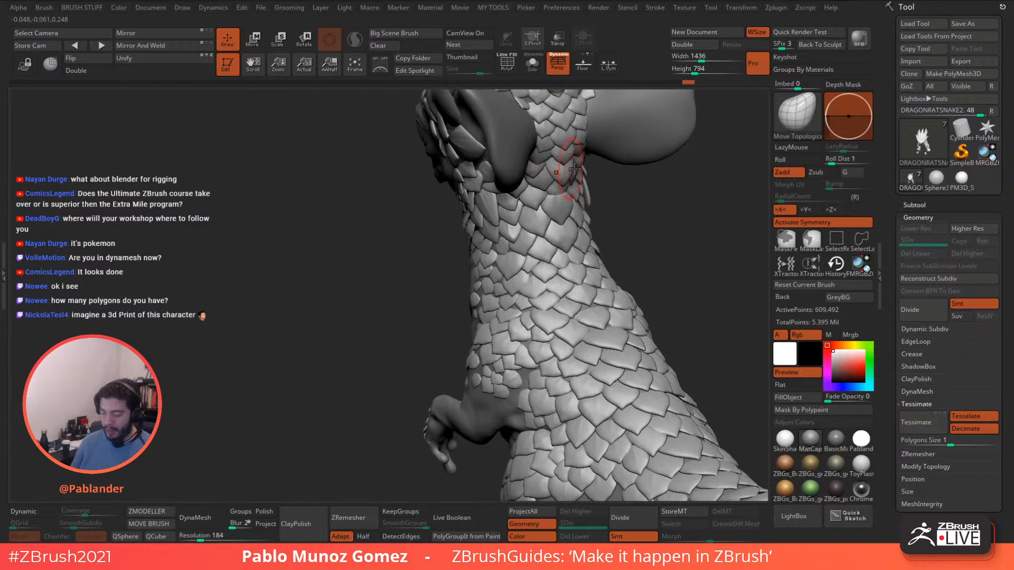
pyautogui.moveTo(557, 170); pyautogui.dragTo(530, 186, button='right')
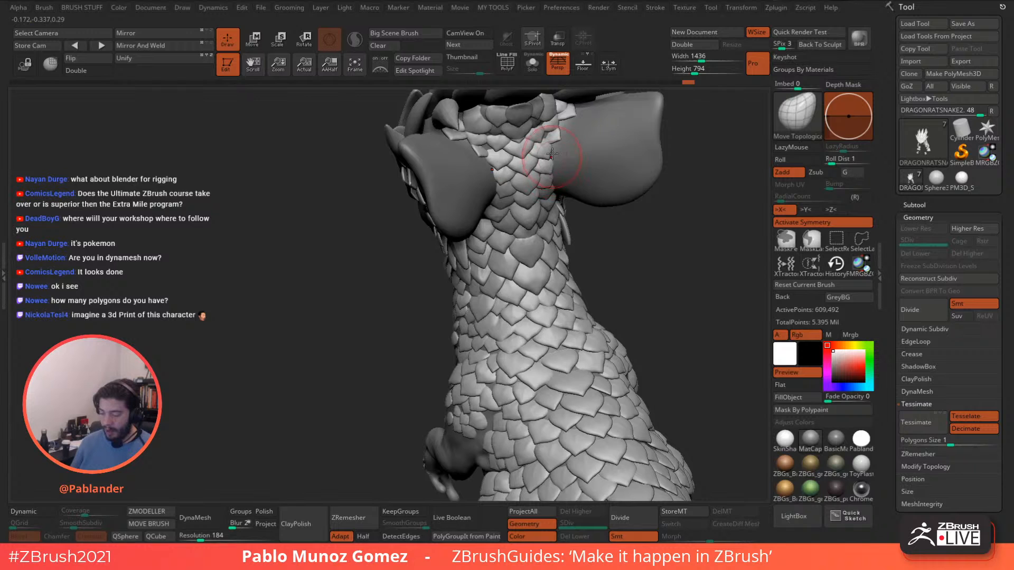
# Reposition the scales behind the head between the ears and down the nape to even out their overlap.
pyautogui.moveTo(474, 143); pyautogui.dragTo(477, 140)
pyautogui.keyDown('alt'); pyautogui.moveTo(460, 142); pyautogui.dragTo(419, 228, button='right'); pyautogui.keyUp('alt')
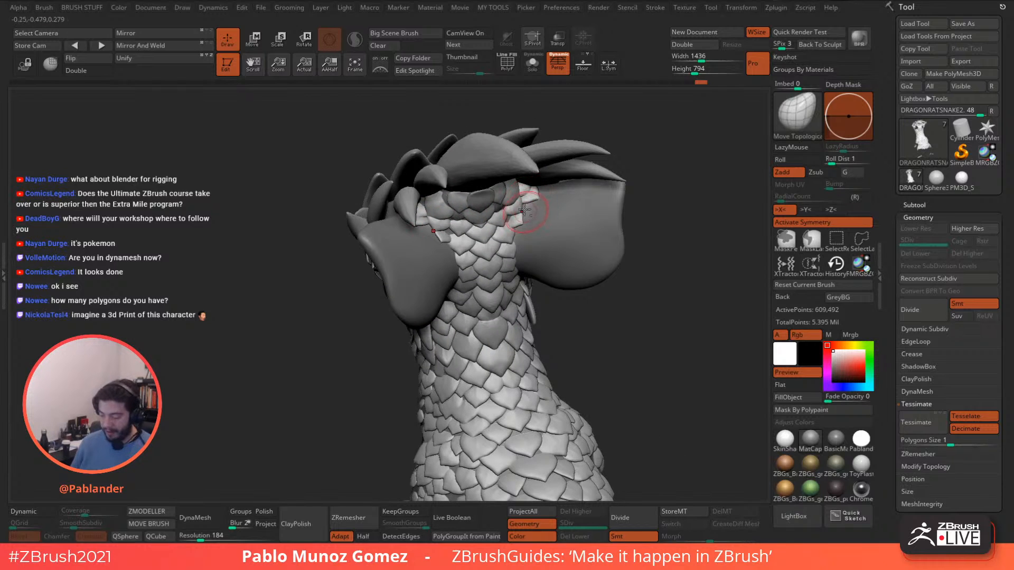
pyautogui.moveTo(525, 214); pyautogui.dragTo(527, 210)
pyautogui.moveTo(527, 210); pyautogui.dragTo(518, 222, button='right')
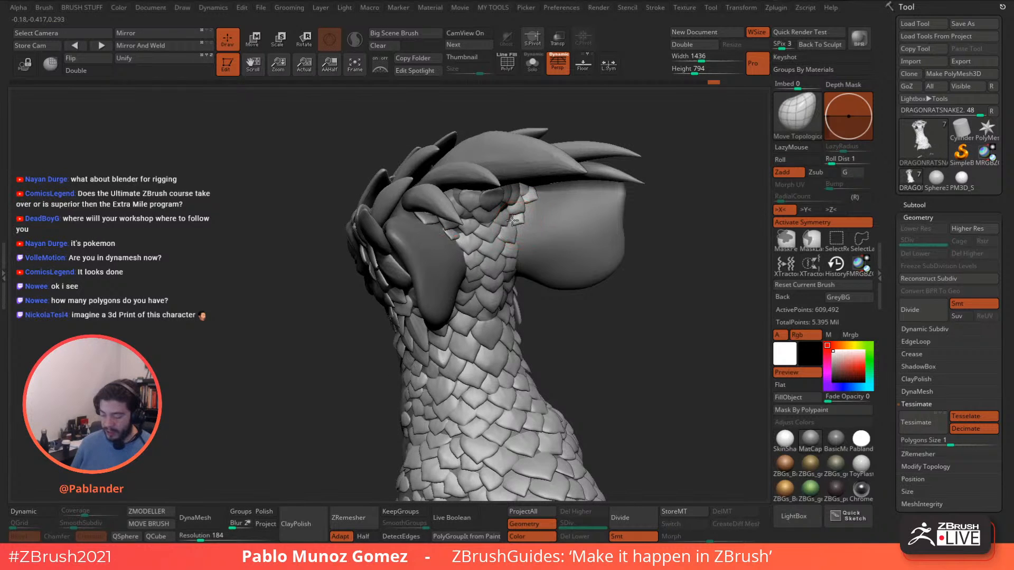
pyautogui.moveTo(503, 222); pyautogui.dragTo(456, 231, button='right')
pyautogui.moveTo(458, 231)
pyautogui.mouseDown()
pyautogui.moveTo(442, 210)
pyautogui.moveTo(453, 198)
pyautogui.mouseUp()
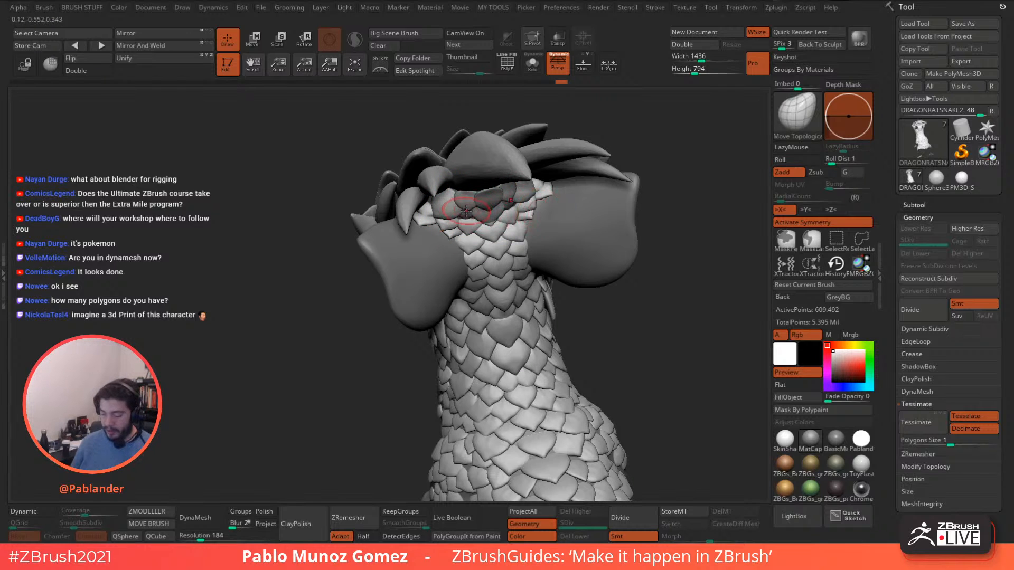
pyautogui.keyDown('alt'); pyautogui.moveTo(566, 298); pyautogui.dragTo(575, 231); pyautogui.keyUp('alt')
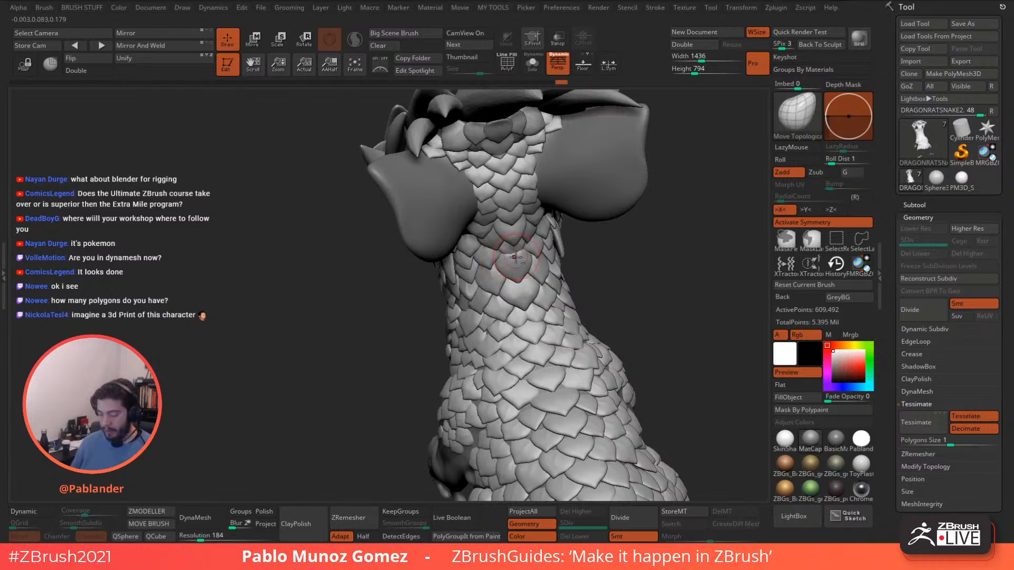
pyautogui.moveTo(515, 255); pyautogui.dragTo(517, 260)
# Nudge the scales on the lower neck, shoulder and flank above the front arm into a cleaner flow.
pyautogui.moveTo(520, 259)
pyautogui.mouseDown(button='right')
pyautogui.moveTo(548, 254)
pyautogui.moveTo(591, 272)
pyautogui.moveTo(549, 266)
pyautogui.mouseUp(button='right')
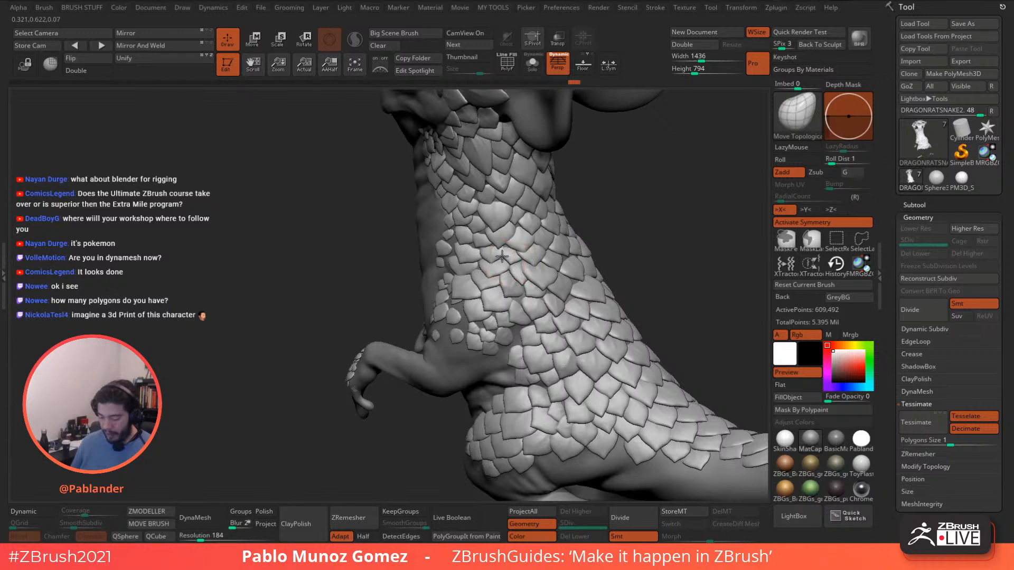
pyautogui.moveTo(511, 239); pyautogui.dragTo(506, 242)
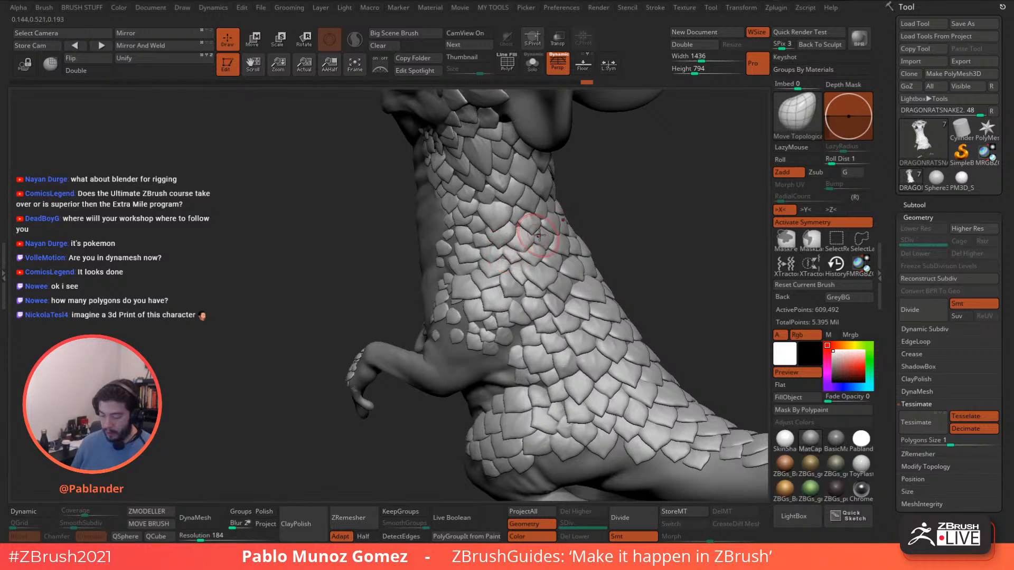
pyautogui.moveTo(525, 219)
pyautogui.mouseDown()
pyautogui.moveTo(535, 227)
pyautogui.moveTo(478, 212)
pyautogui.mouseUp()
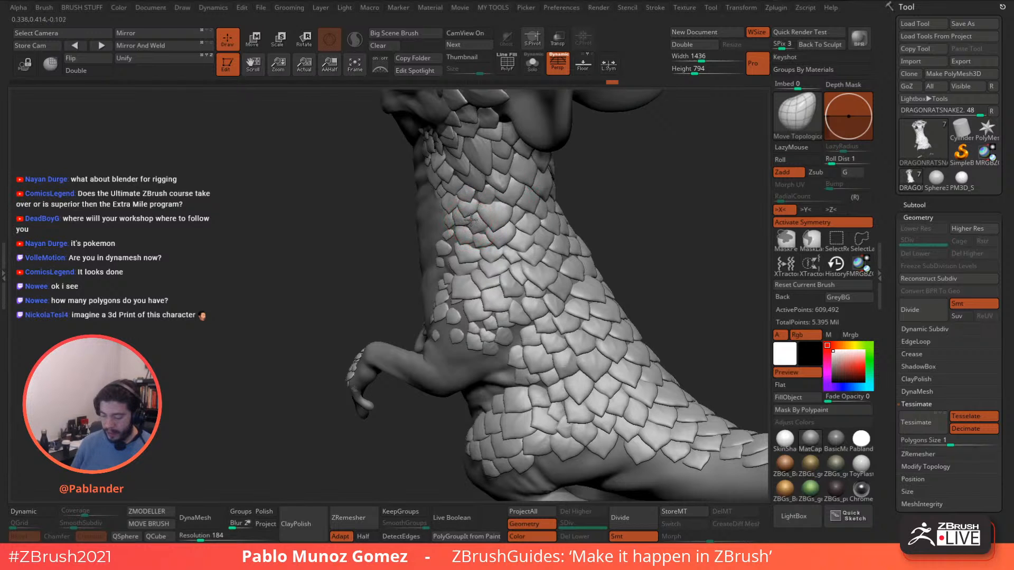
pyautogui.moveTo(568, 248)
pyautogui.mouseDown()
pyautogui.moveTo(531, 281)
pyautogui.moveTo(544, 266)
pyautogui.moveTo(494, 252)
pyautogui.moveTo(516, 254)
pyautogui.mouseUp()
pyautogui.moveTo(561, 251); pyautogui.dragTo(587, 247)
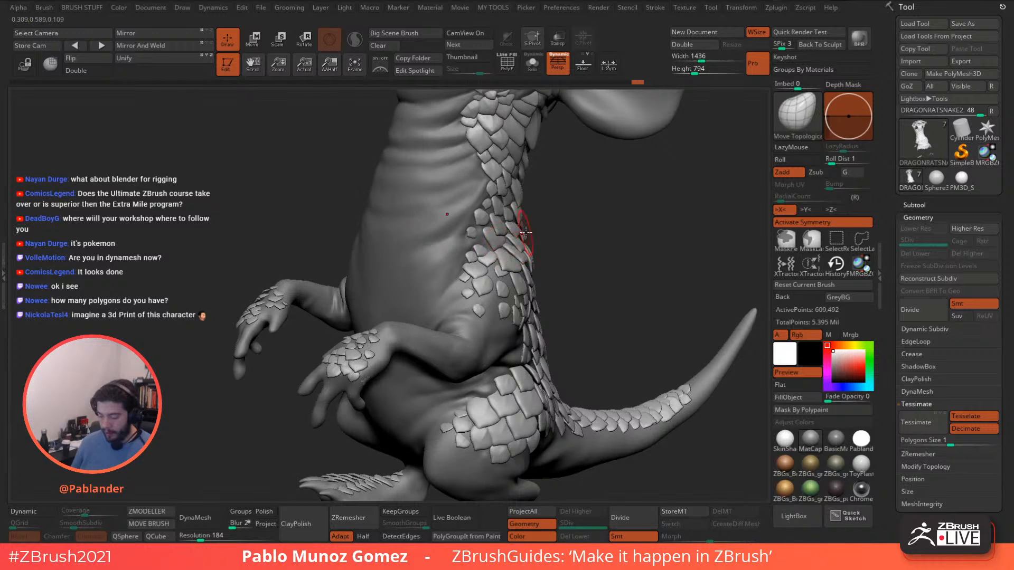
pyautogui.moveTo(526, 233); pyautogui.dragTo(504, 244)
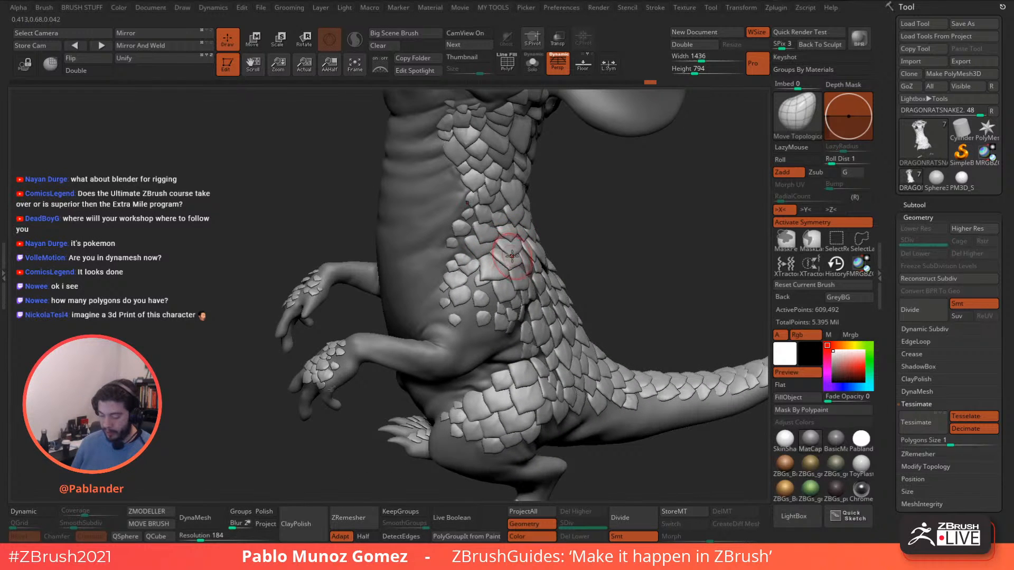
pyautogui.moveTo(569, 270)
pyautogui.mouseDown()
pyautogui.moveTo(584, 235)
pyautogui.moveTo(571, 280)
pyautogui.moveTo(476, 285)
pyautogui.moveTo(517, 270)
pyautogui.mouseUp()
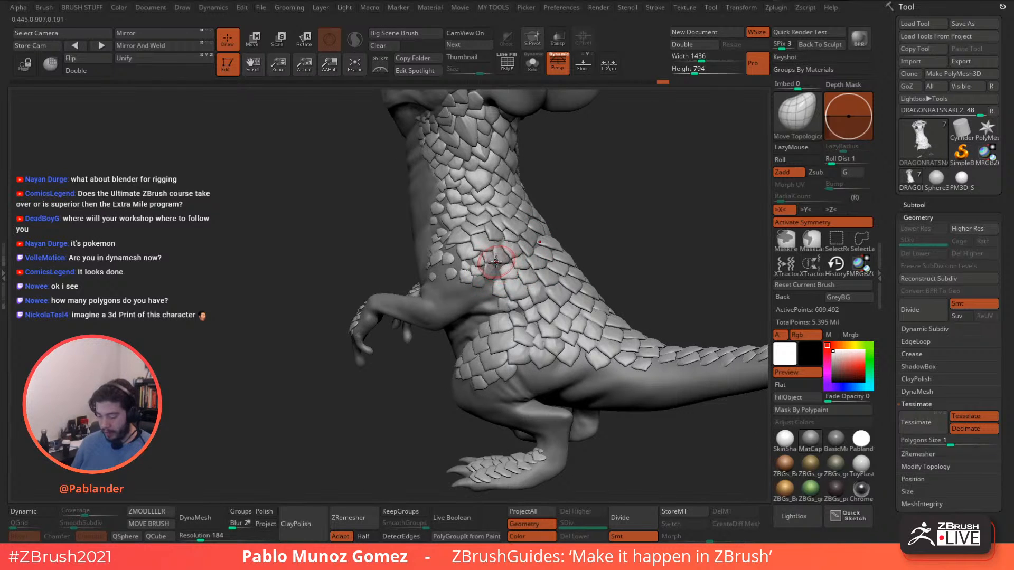
pyautogui.moveTo(527, 250)
pyautogui.mouseDown()
pyautogui.moveTo(533, 235)
pyautogui.moveTo(554, 239)
pyautogui.moveTo(561, 259)
pyautogui.moveTo(545, 270)
pyautogui.moveTo(633, 202)
pyautogui.moveTo(593, 226)
pyautogui.moveTo(591, 259)
pyautogui.moveTo(586, 244)
pyautogui.moveTo(604, 204)
pyautogui.moveTo(591, 235)
pyautogui.moveTo(609, 216)
pyautogui.moveTo(590, 253)
pyautogui.moveTo(574, 222)
pyautogui.mouseUp()
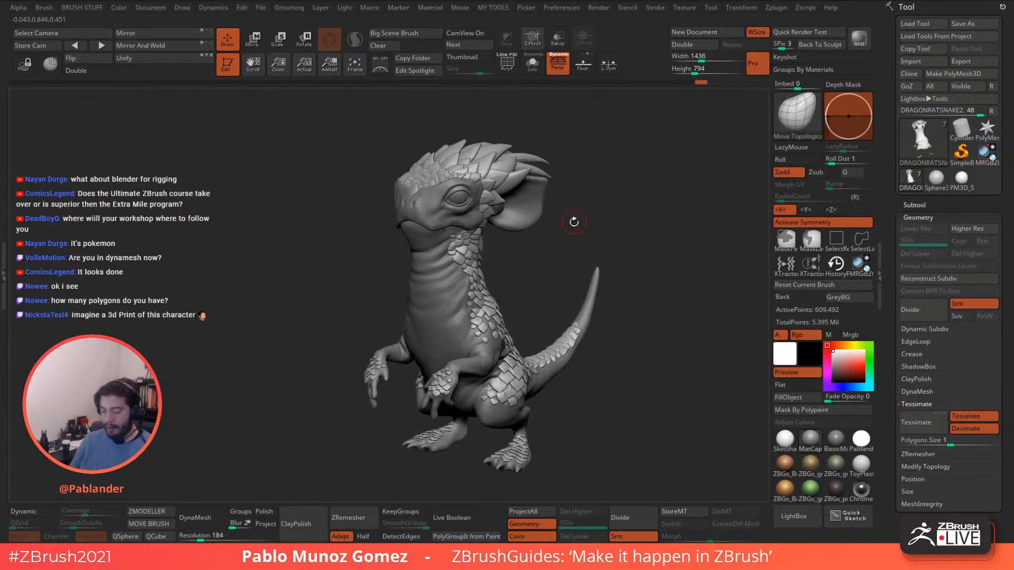
# Adjust the small scales on the creature's forehead with the Move Topological brush.
pyautogui.moveTo(617, 258); pyautogui.dragTo(614, 263)
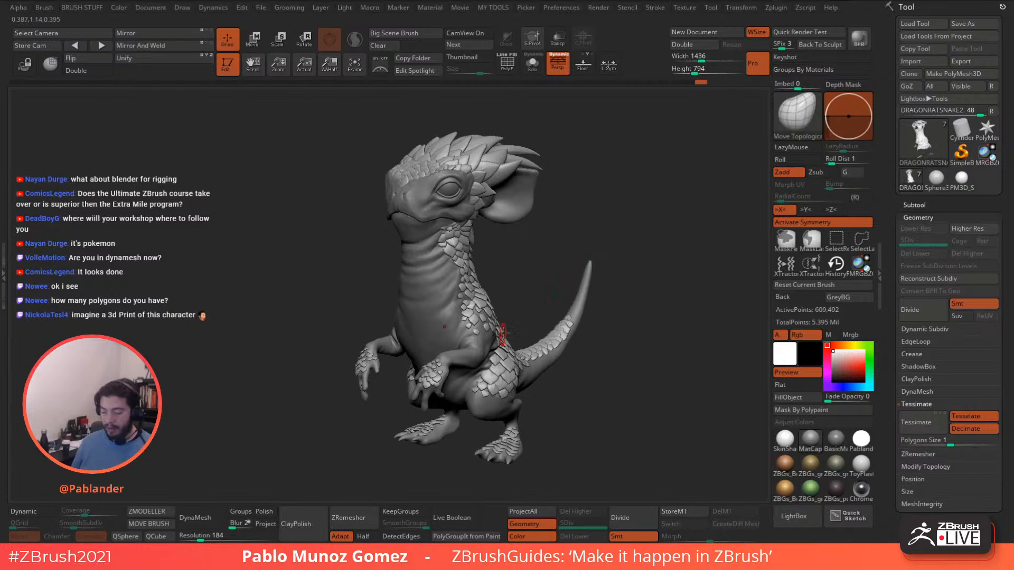
pyautogui.moveTo(512, 317); pyautogui.dragTo(461, 280, button='right')
pyautogui.rightClick(460, 228)
pyautogui.keyDown('alt'); pyautogui.moveTo(464, 221); pyautogui.dragTo(455, 234, button='right'); pyautogui.keyUp('alt')
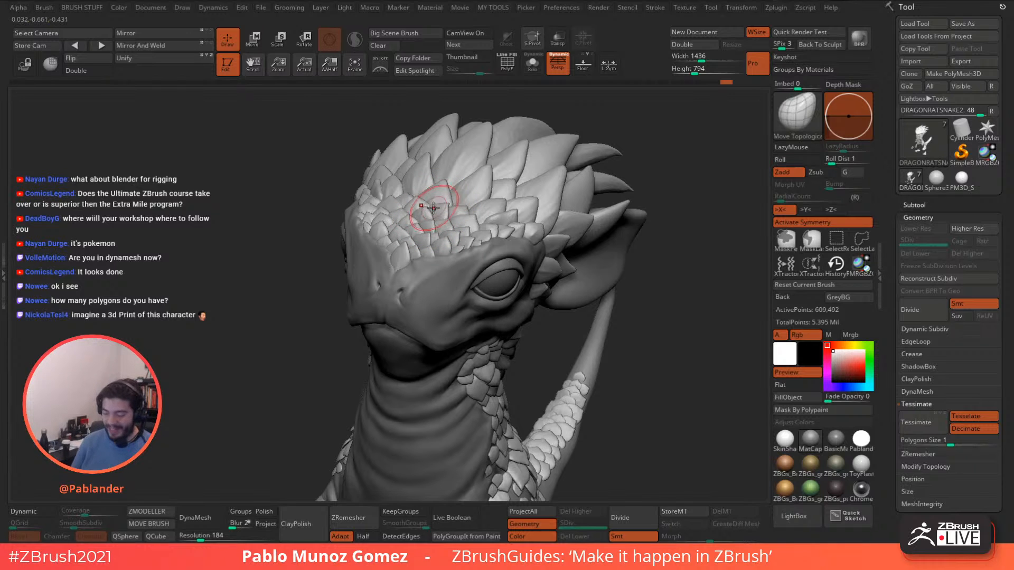
pyautogui.moveTo(444, 201); pyautogui.dragTo(585, 280, button='right')
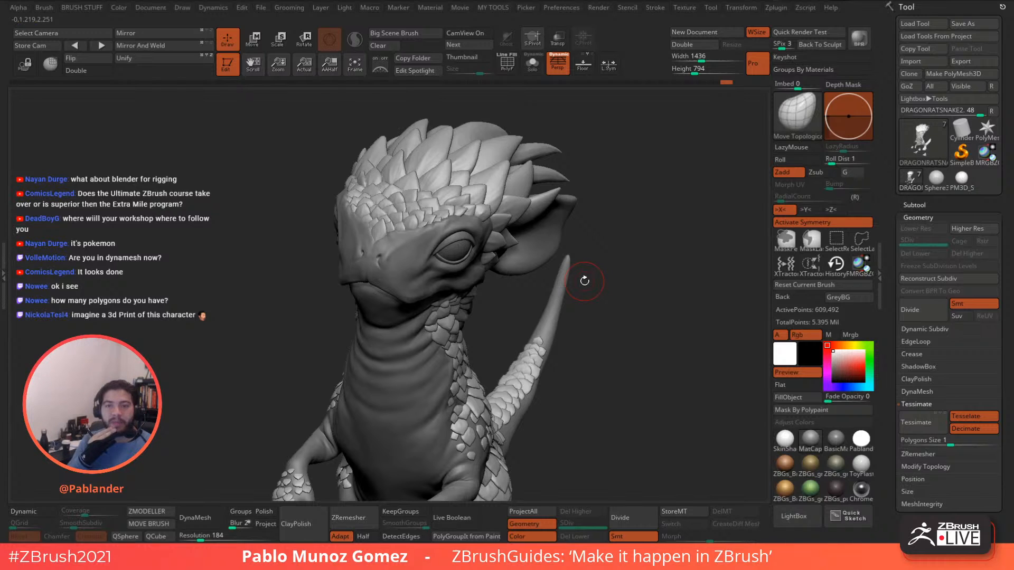
pyautogui.keyDown('shift'); pyautogui.moveTo(622, 314); pyautogui.dragTo(587, 328, button='right'); pyautogui.keyUp('shift')
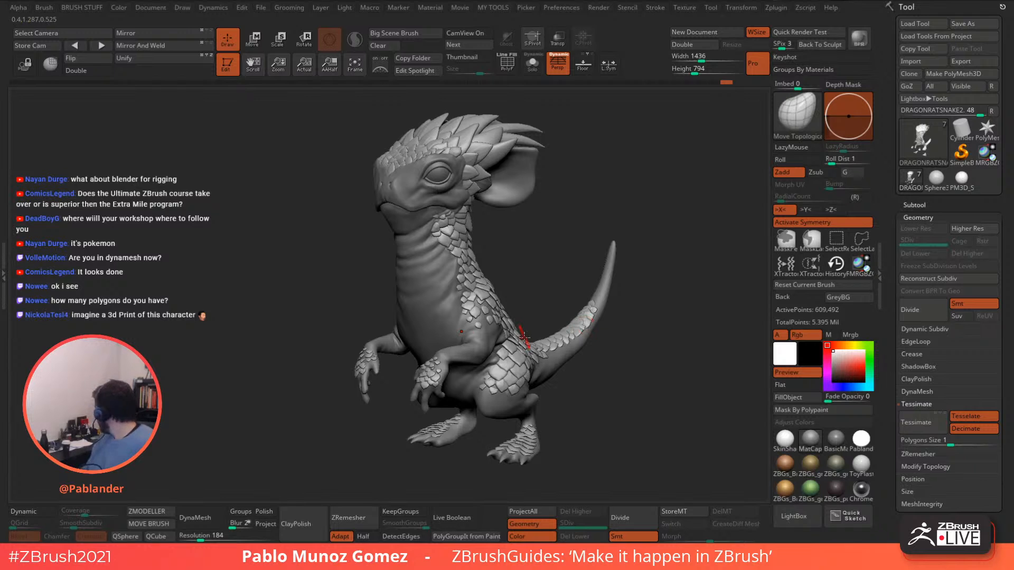
pyautogui.moveTo(574, 330); pyautogui.dragTo(609, 312, button='right')
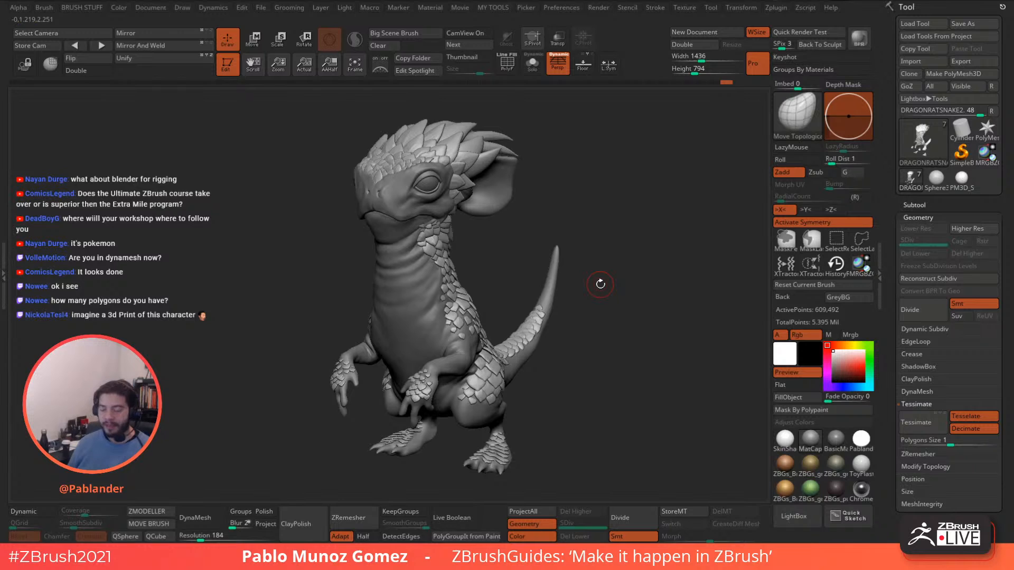
pyautogui.moveTo(604, 306); pyautogui.dragTo(609, 305, button='right')
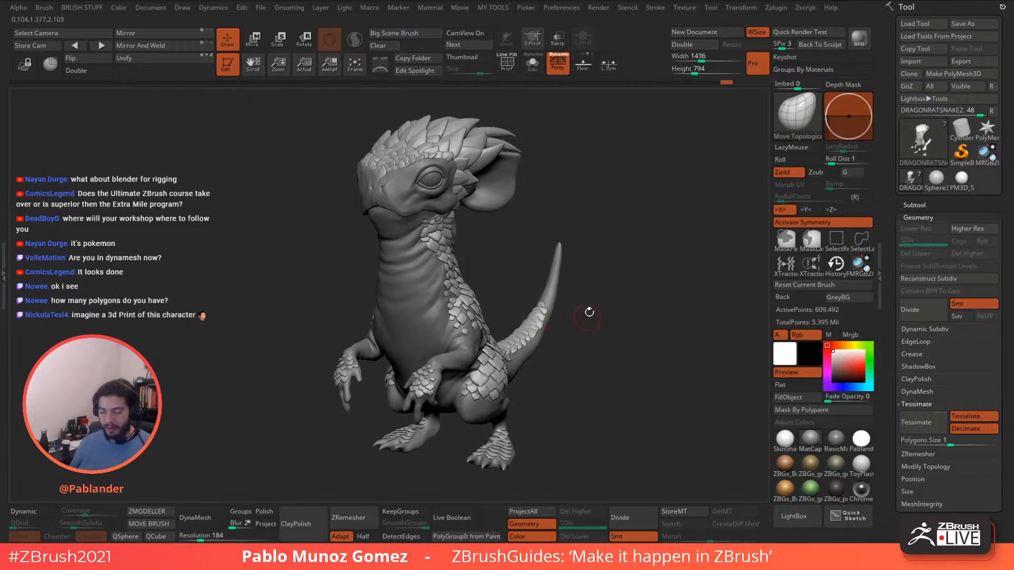
pyautogui.moveTo(611, 305); pyautogui.dragTo(619, 311)
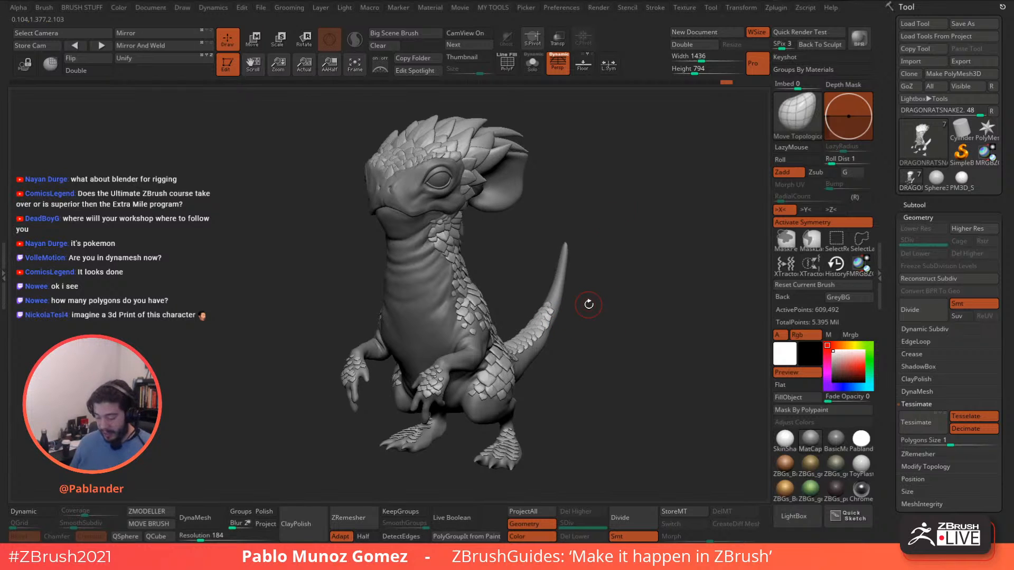
pyautogui.moveTo(611, 220)
pyautogui.mouseDown()
pyautogui.moveTo(572, 226)
pyautogui.moveTo(605, 201)
pyautogui.mouseUp()
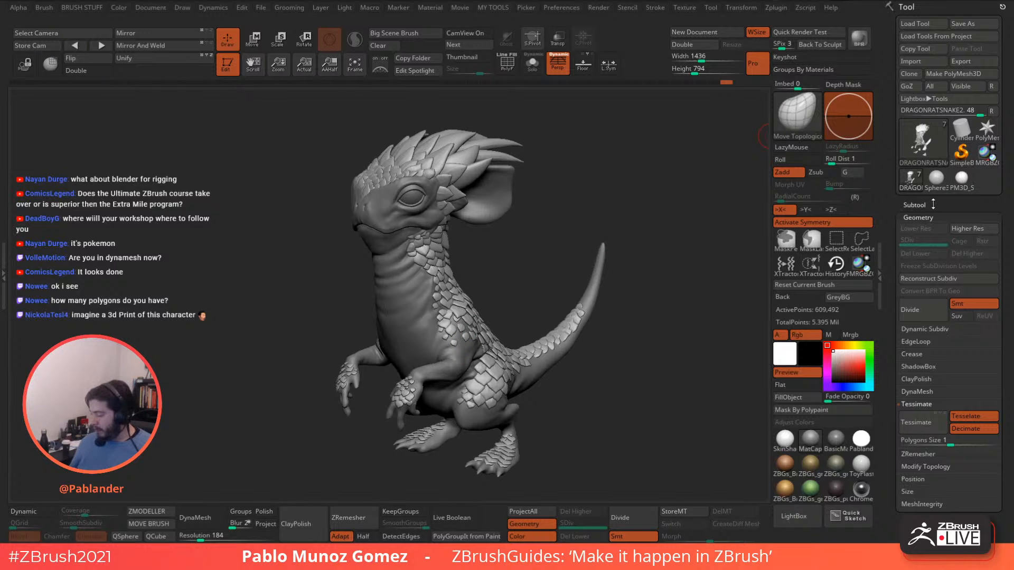
# Turn on polypaint display for all the subtools and apply the SkinShade material to the character.
pyautogui.click(915, 202)
pyautogui.moveTo(631, 239)
pyautogui.mouseDown()
pyautogui.moveTo(636, 224)
pyautogui.moveTo(638, 232)
pyautogui.mouseUp()
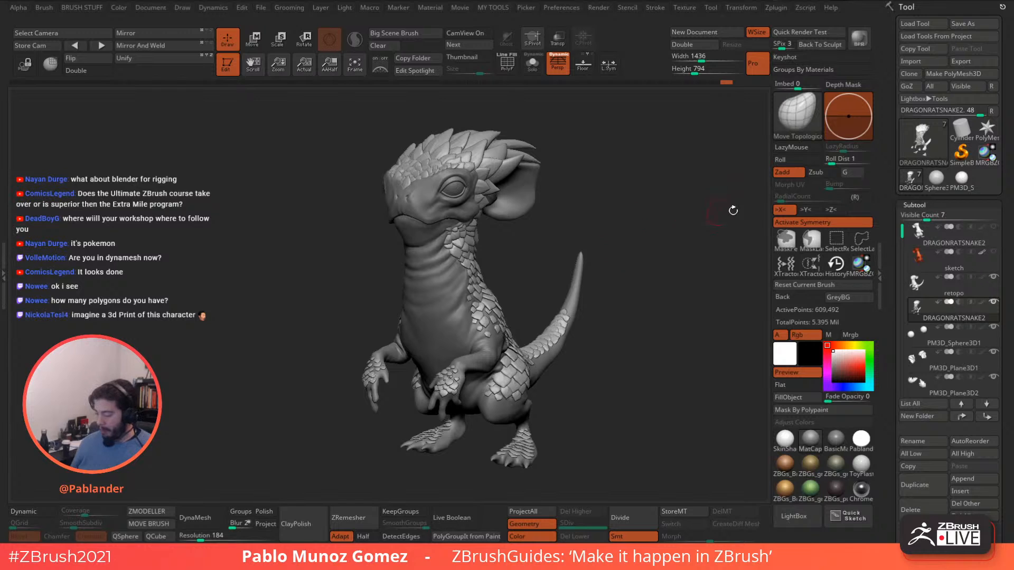
pyautogui.keyDown('shift'); pyautogui.click(982, 303); pyautogui.keyUp('shift')
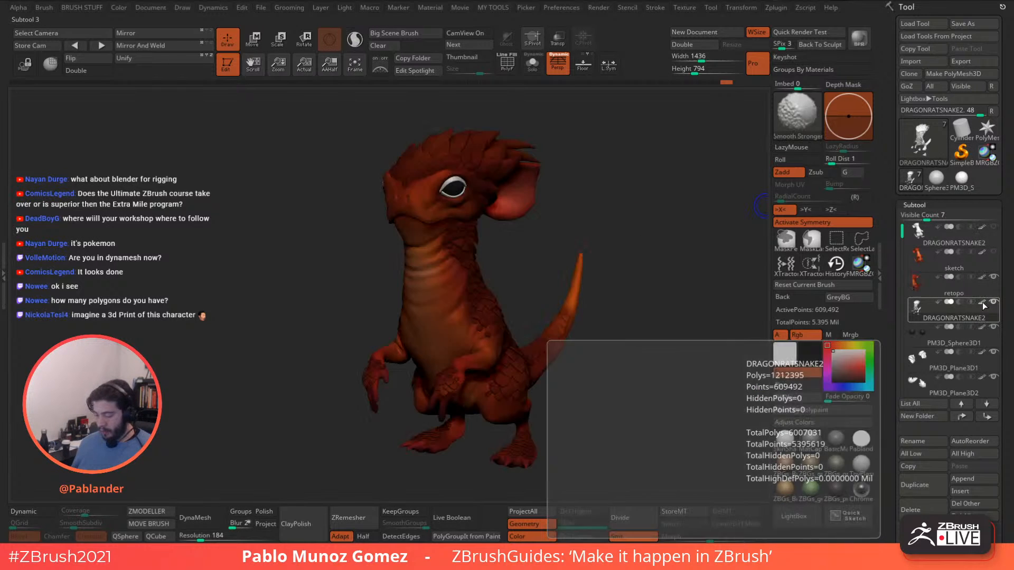
pyautogui.click(784, 441)
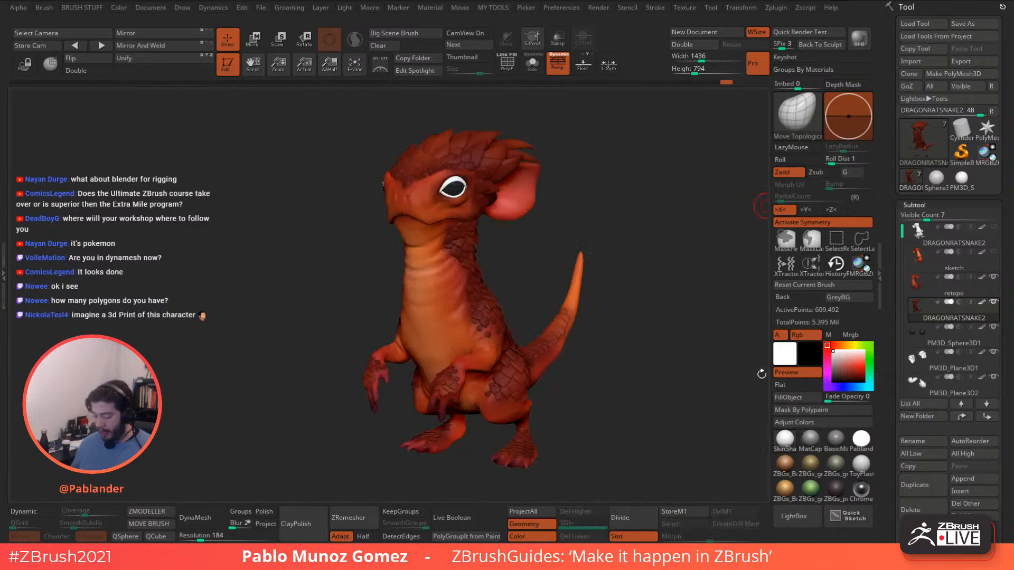
pyautogui.moveTo(582, 234); pyautogui.dragTo(609, 219)
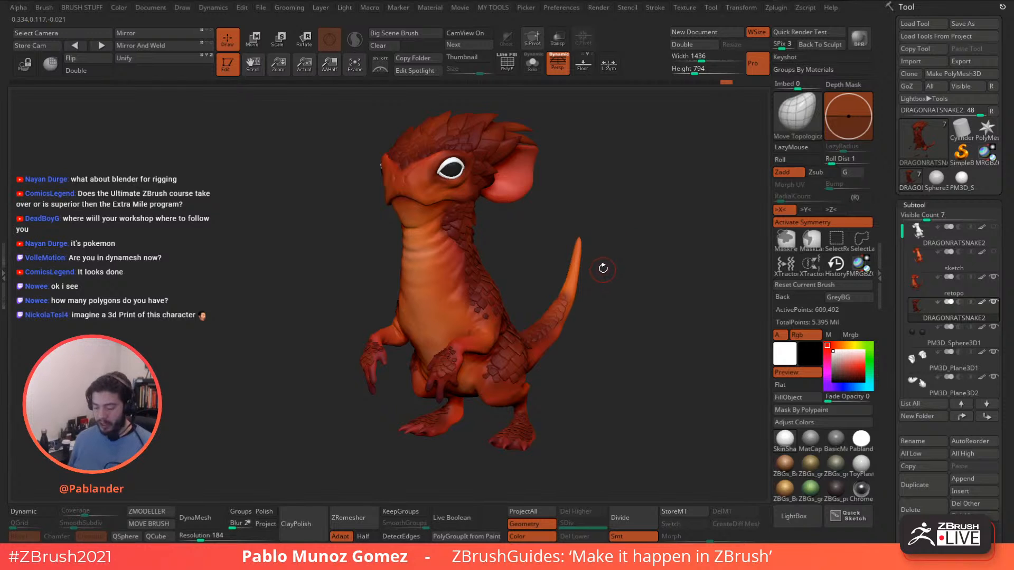
pyautogui.moveTo(619, 274); pyautogui.dragTo(631, 291)
pyautogui.moveTo(632, 302)
pyautogui.mouseDown()
pyautogui.moveTo(629, 283)
pyautogui.moveTo(643, 317)
pyautogui.moveTo(625, 301)
pyautogui.mouseUp()
# Switch to the Standard brush with Zadd off and Rgb on for color-only painting, and adjust its draw size.
pyautogui.moveTo(503, 211)
pyautogui.keyDown('ctrl'); pyautogui.mouseDown(button='right')
pyautogui.moveTo(522, 324)
pyautogui.moveTo(538, 316)
pyautogui.moveTo(545, 269)
pyautogui.mouseUp(button='right'); pyautogui.keyUp('ctrl')
pyautogui.press('space')
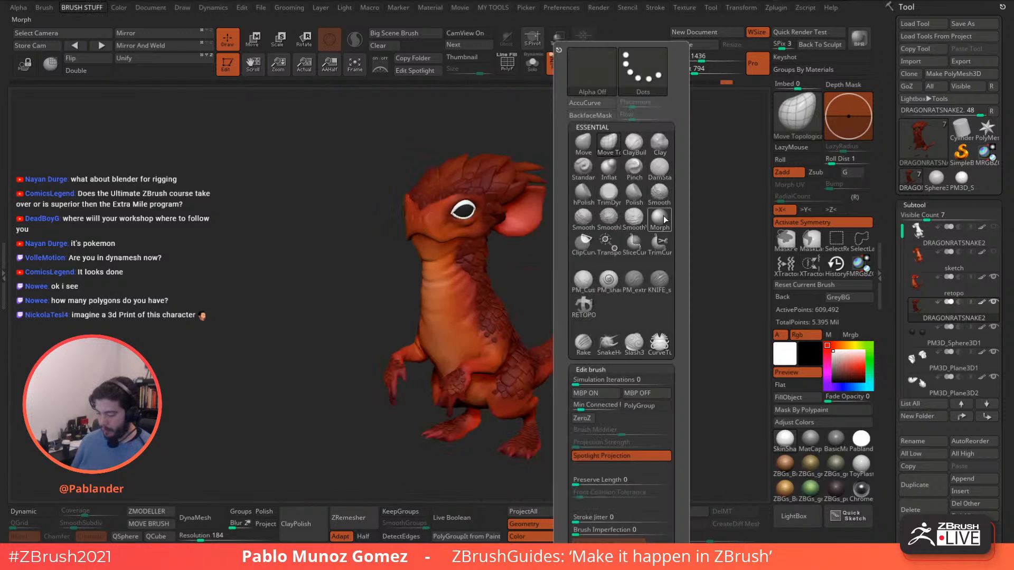
pyautogui.click(583, 168)
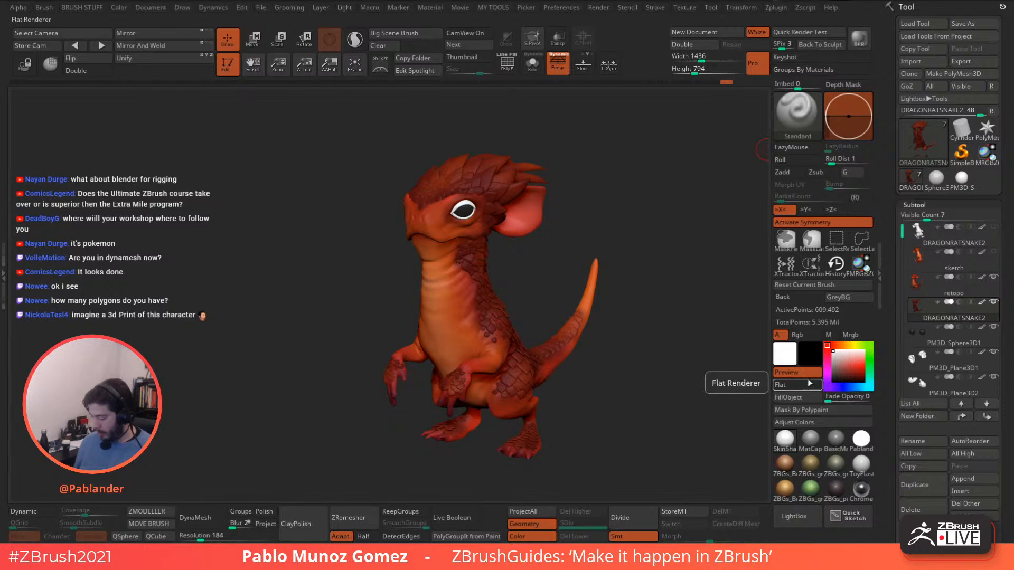
pyautogui.click(798, 334)
pyautogui.press('space')
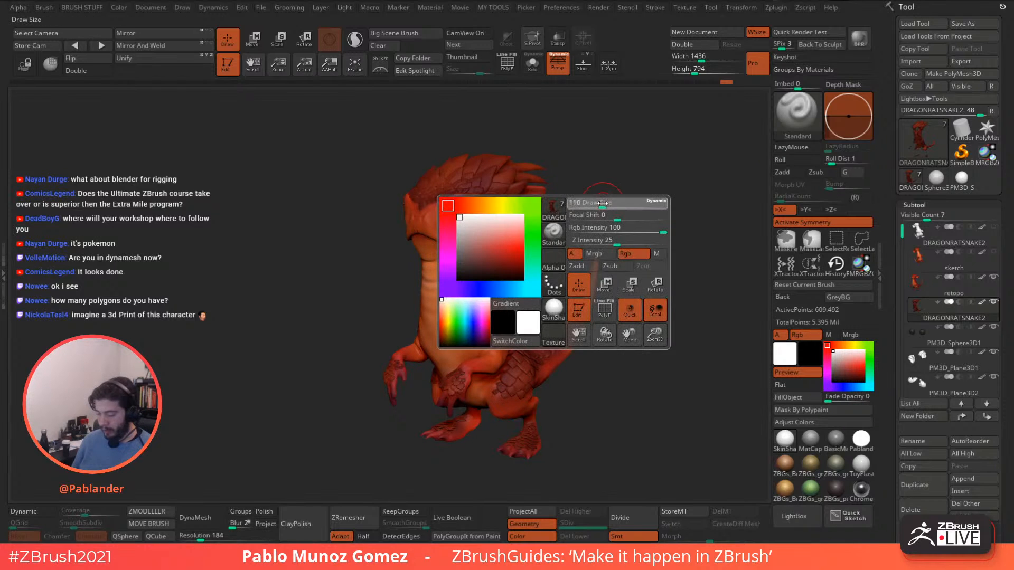
pyautogui.moveTo(594, 204); pyautogui.dragTo(598, 225)
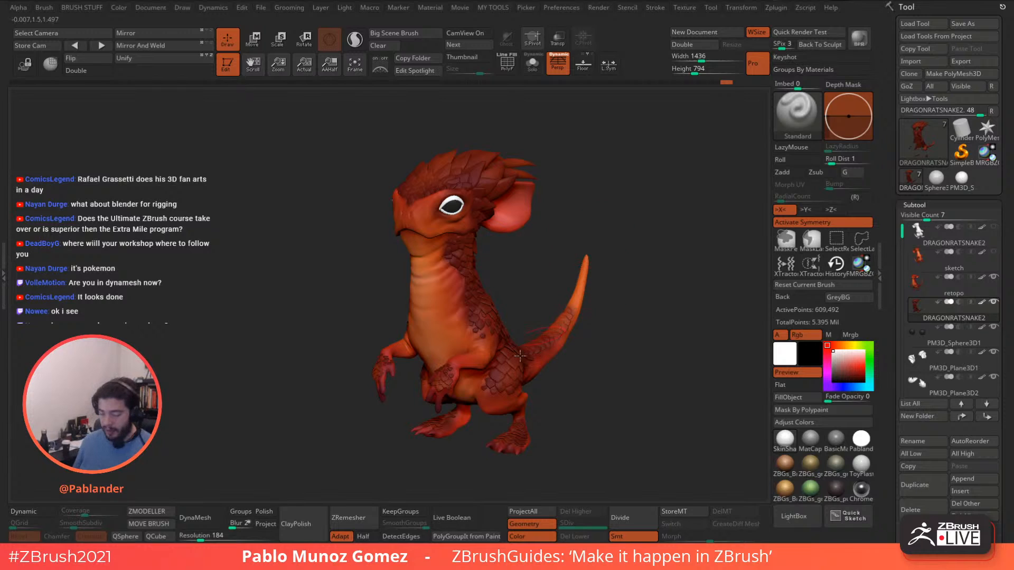
# Set the active paint color to bright yellow and switch to the retopo body subtool.
pyautogui.moveTo(525, 242); pyautogui.dragTo(539, 241)
pyautogui.press('space')
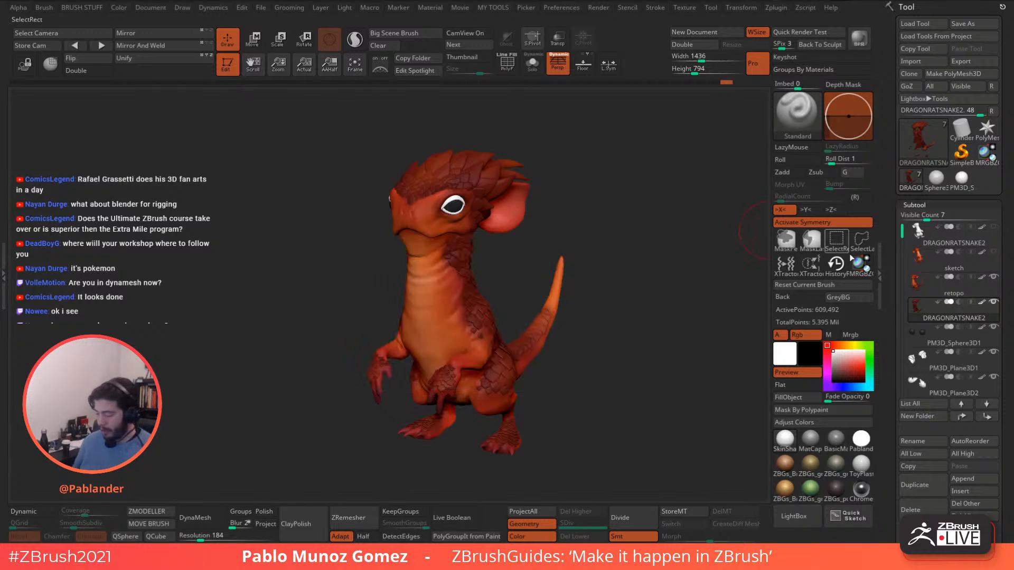
pyautogui.click(854, 345)
pyautogui.click(862, 366)
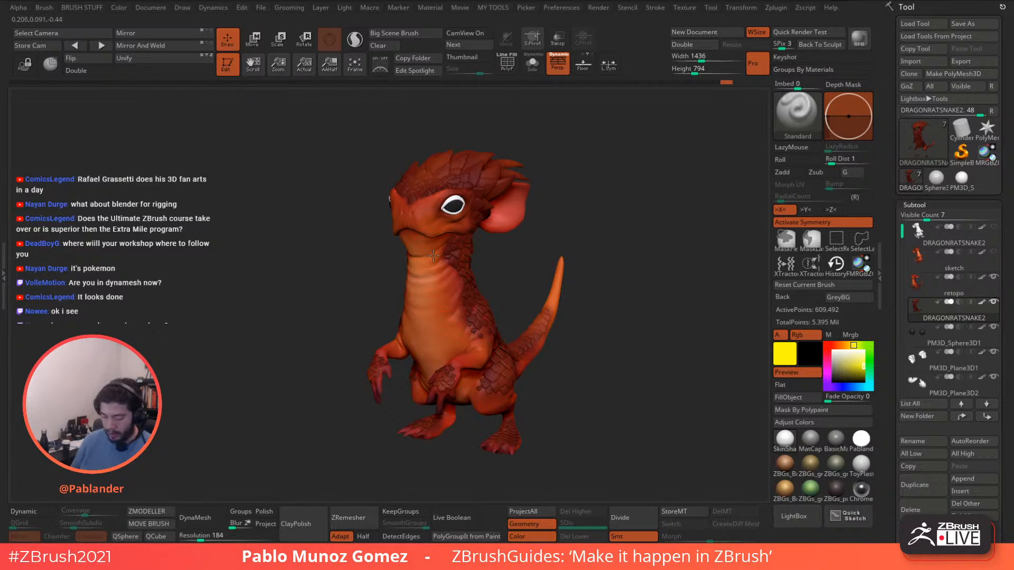
pyautogui.keyDown('alt'); pyautogui.click(449, 313); pyautogui.keyUp('alt')
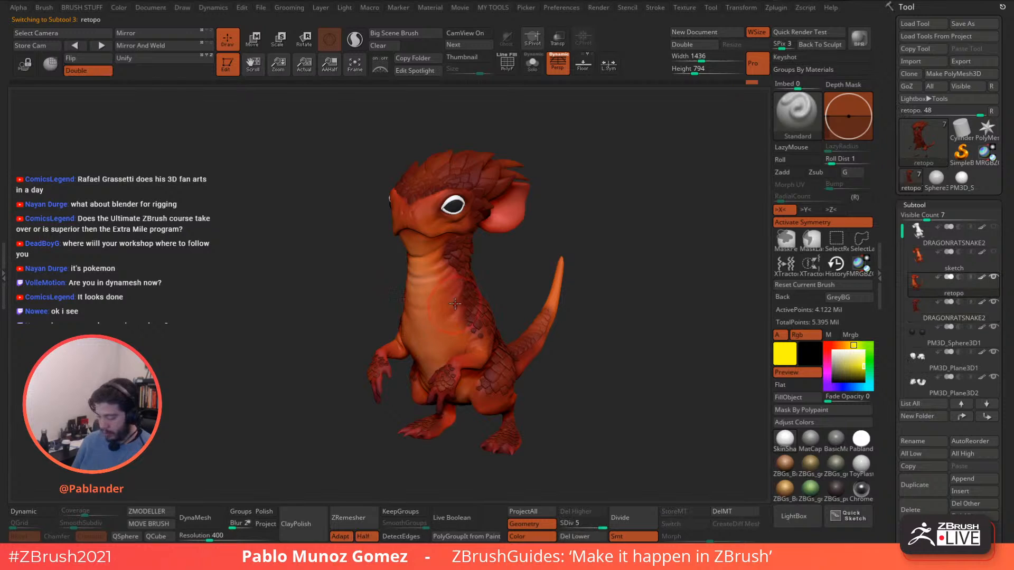
# Toggle the retopo body's polypaint off and back on to compare its painted colors.
pyautogui.moveTo(434, 283)
pyautogui.mouseDown()
pyautogui.moveTo(432, 348)
pyautogui.moveTo(430, 317)
pyautogui.moveTo(430, 343)
pyautogui.moveTo(443, 327)
pyautogui.moveTo(430, 254)
pyautogui.mouseUp()
pyautogui.click(981, 277)
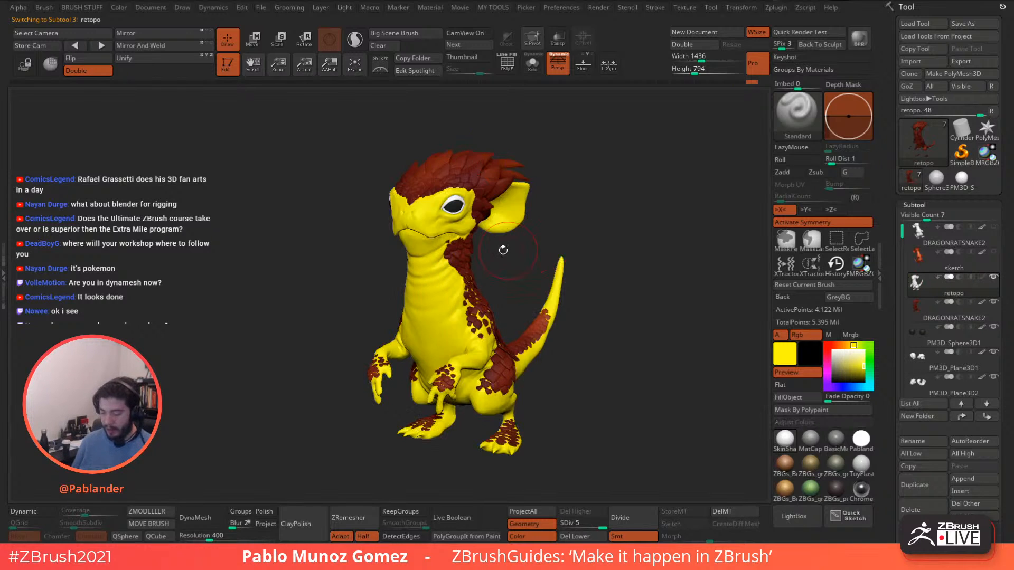
pyautogui.click(981, 277)
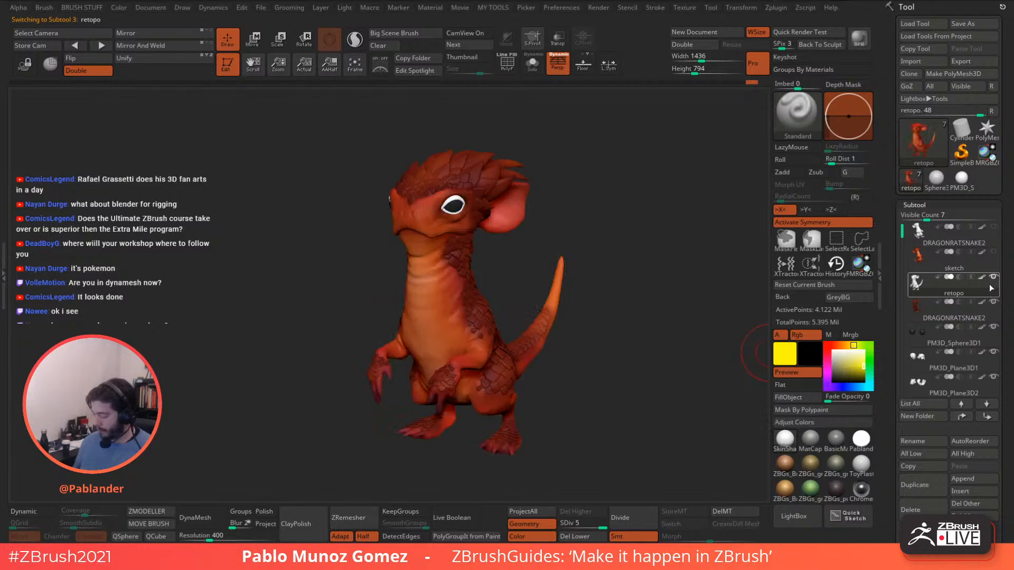
# Select the white upper eyelid subtool and sample a dark red from the head as the paint color.
pyautogui.moveTo(654, 300); pyautogui.dragTo(536, 311)
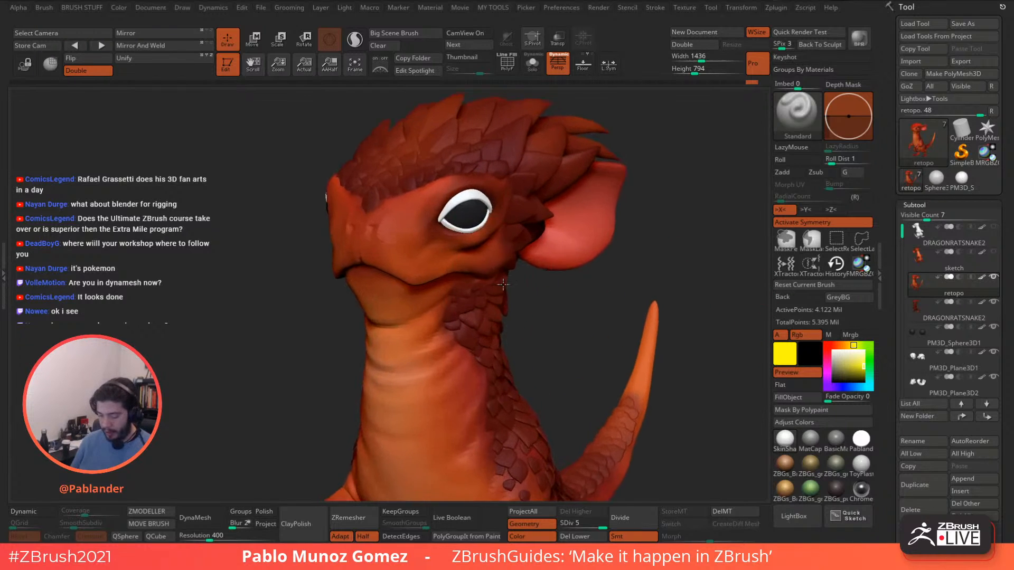
pyautogui.keyDown('alt'); pyautogui.click(471, 196); pyautogui.keyUp('alt')
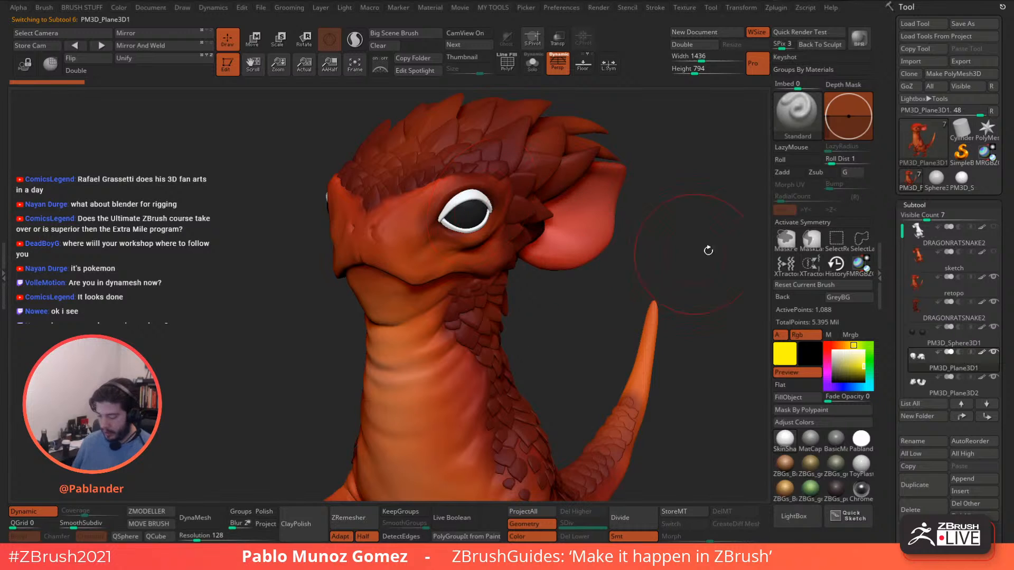
pyautogui.moveTo(890, 234); pyautogui.dragTo(890, 213)
pyautogui.moveTo(847, 359); pyautogui.dragTo(493, 193)
# Apply the dynamic subdivision on the upper eyelid and on the lower eyelid to get real geometry.
pyautogui.moveTo(894, 284); pyautogui.dragTo(943, 127)
pyautogui.keyDown('shift'); pyautogui.click(956, 65); pyautogui.keyUp('shift')
pyautogui.click(938, 178)
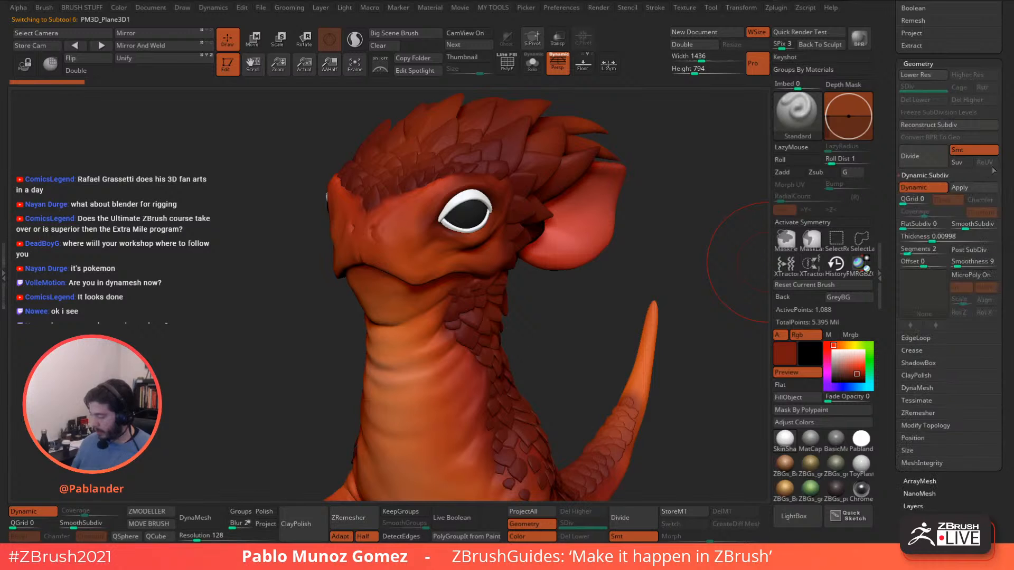
pyautogui.click(972, 187)
pyautogui.keyDown('alt'); pyautogui.click(481, 227); pyautogui.keyUp('alt')
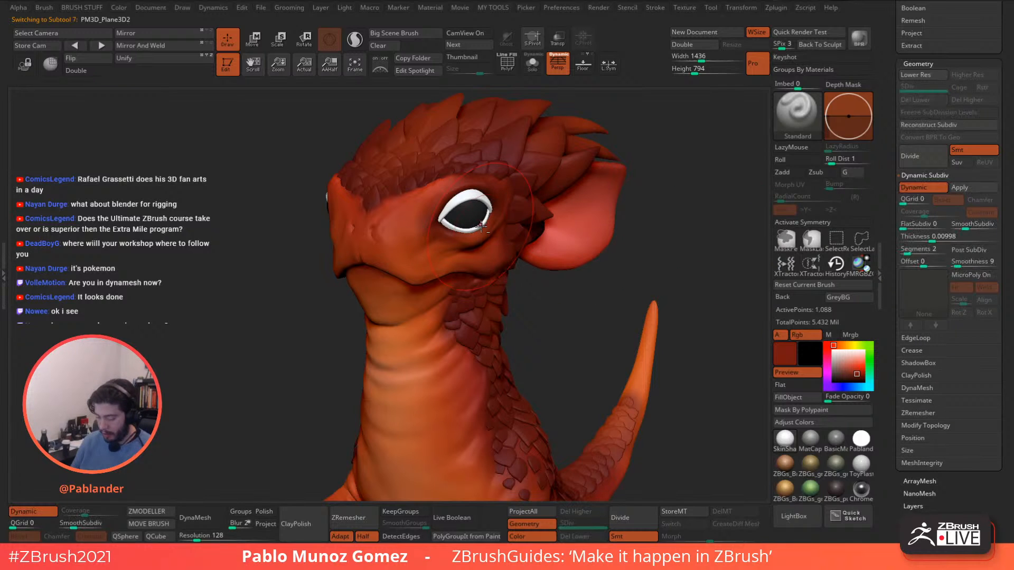
pyautogui.click(961, 189)
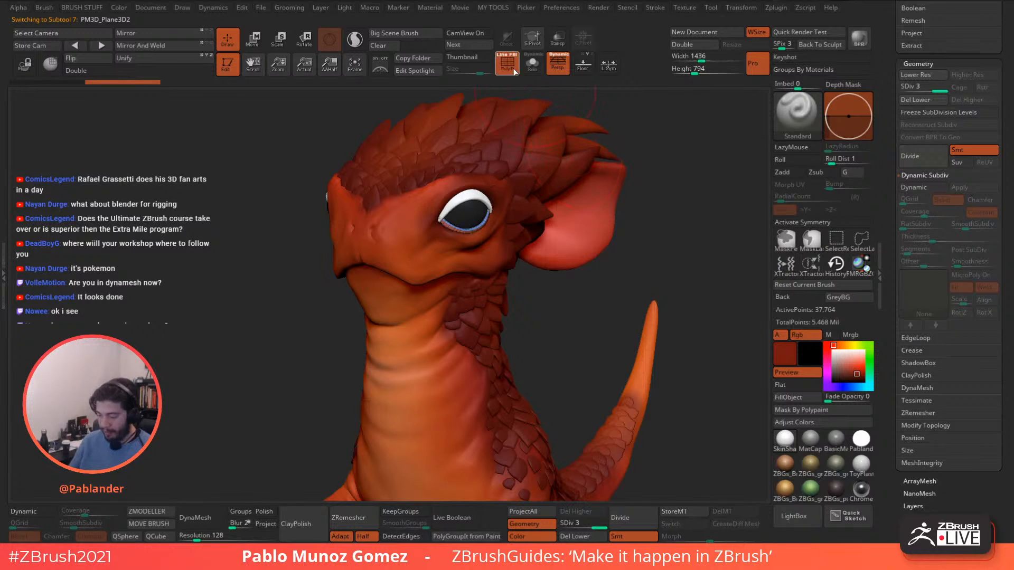
# Paint the lower eyelid with an orange-red and a darker red to match the skin around the eye.
pyautogui.click(836, 346)
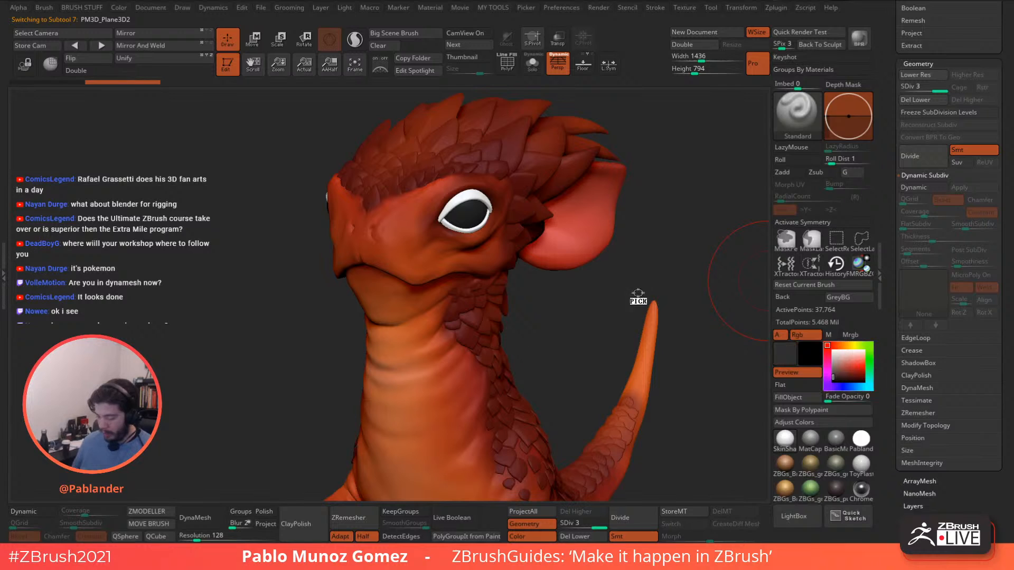
pyautogui.moveTo(486, 202); pyautogui.dragTo(471, 227)
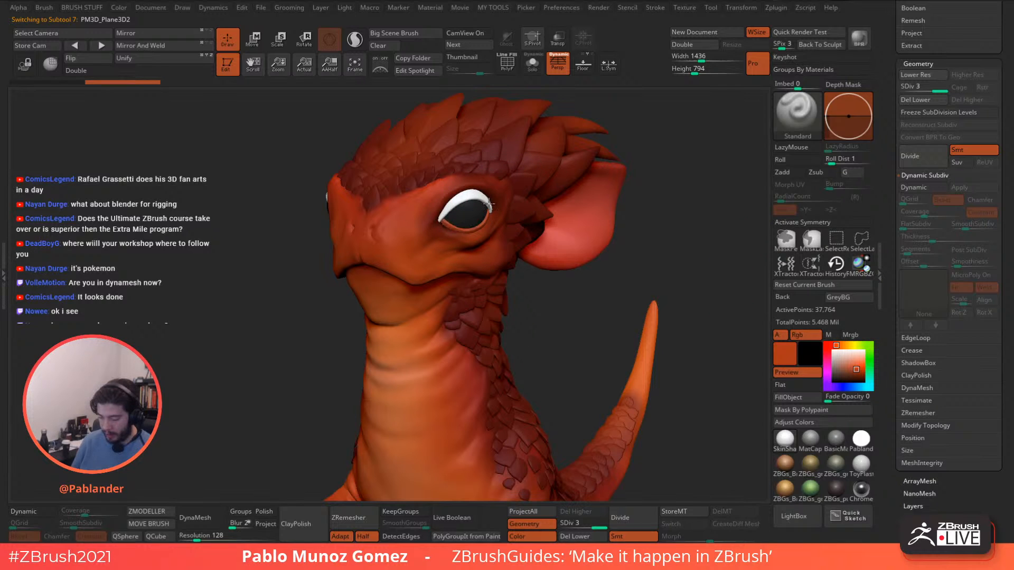
pyautogui.click(855, 376)
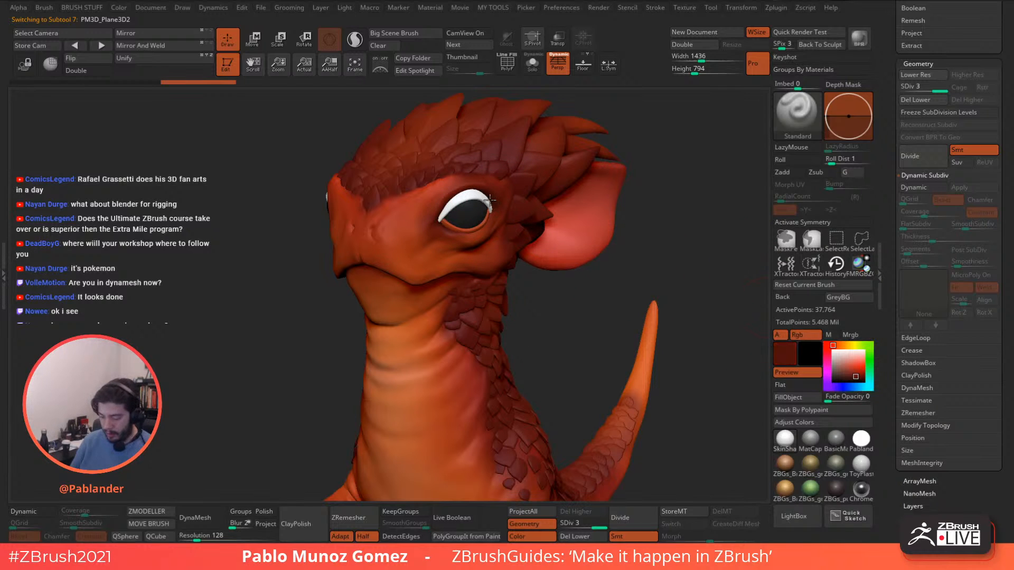
pyautogui.moveTo(489, 211)
pyautogui.mouseDown()
pyautogui.moveTo(443, 222)
pyautogui.moveTo(465, 197)
pyautogui.moveTo(442, 216)
pyautogui.mouseUp()
# Color the upper eyelid dark red to match the skin, using X symmetry on both eyelid subtools.
pyautogui.keyDown('alt'); pyautogui.click(472, 198); pyautogui.keyUp('alt')
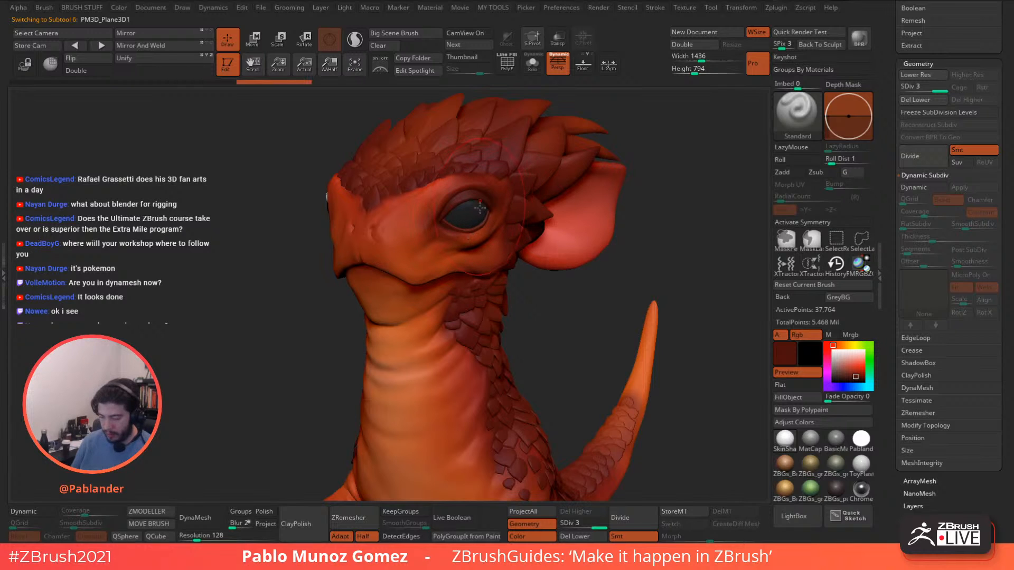
pyautogui.press('x')
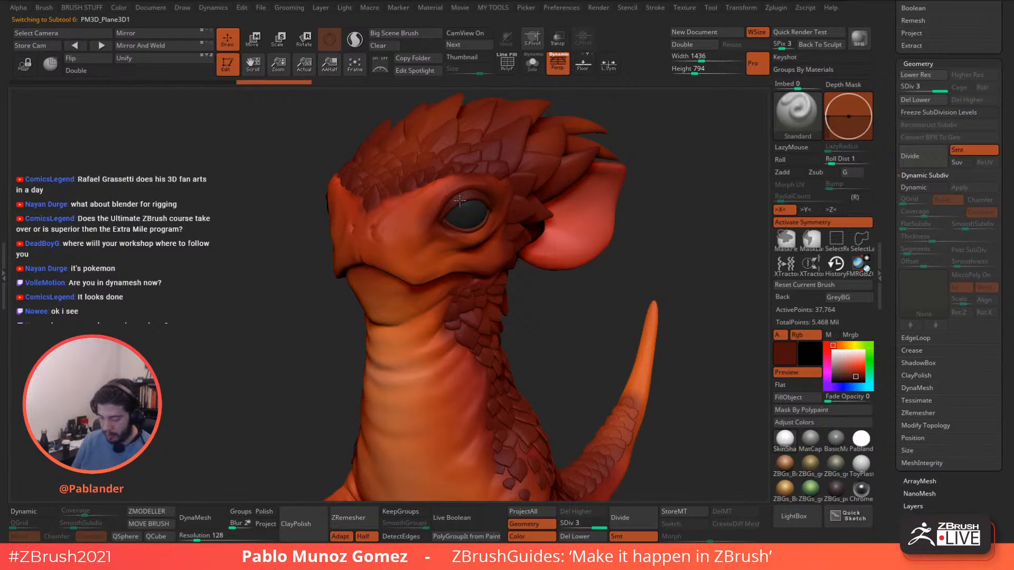
pyautogui.keyDown('alt'); pyautogui.click(457, 232); pyautogui.keyUp('alt')
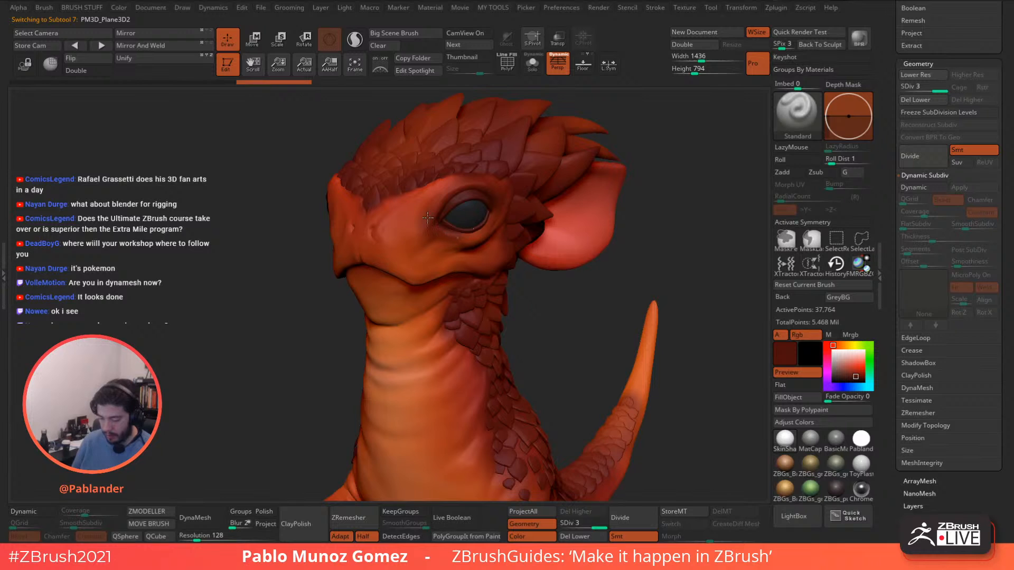
pyautogui.moveTo(428, 217); pyautogui.dragTo(482, 220, button='right')
pyautogui.press('x')
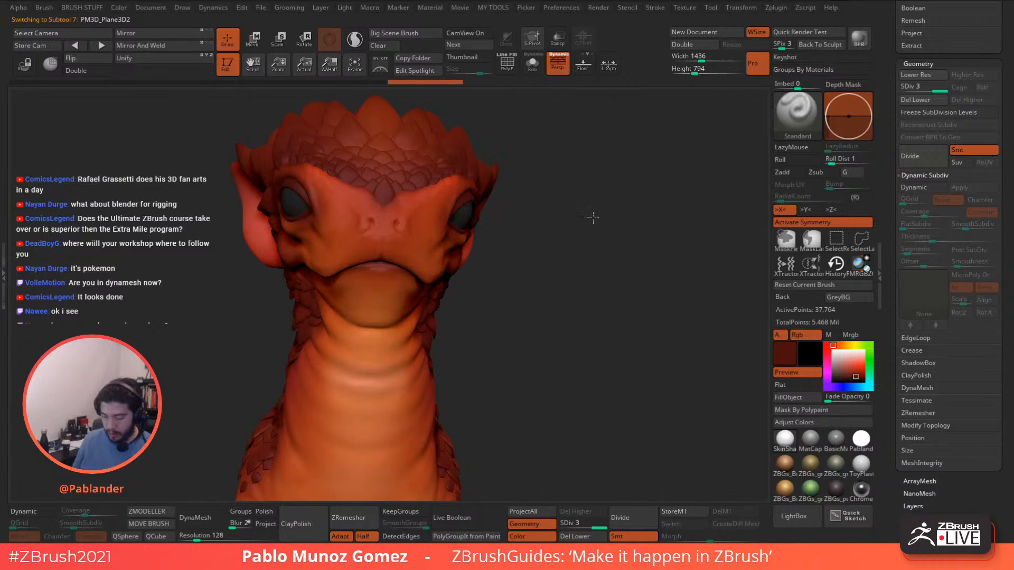
# Select the eyeballs subtool PM3D_Sphere3D1 and isolate it in Solo mode from the front view.
pyautogui.moveTo(592, 218); pyautogui.dragTo(577, 217)
pyautogui.keyDown('alt'); pyautogui.moveTo(557, 253); pyautogui.dragTo(465, 233); pyautogui.keyUp('alt')
pyautogui.keyDown('alt'); pyautogui.moveTo(505, 234); pyautogui.dragTo(524, 265); pyautogui.keyUp('alt')
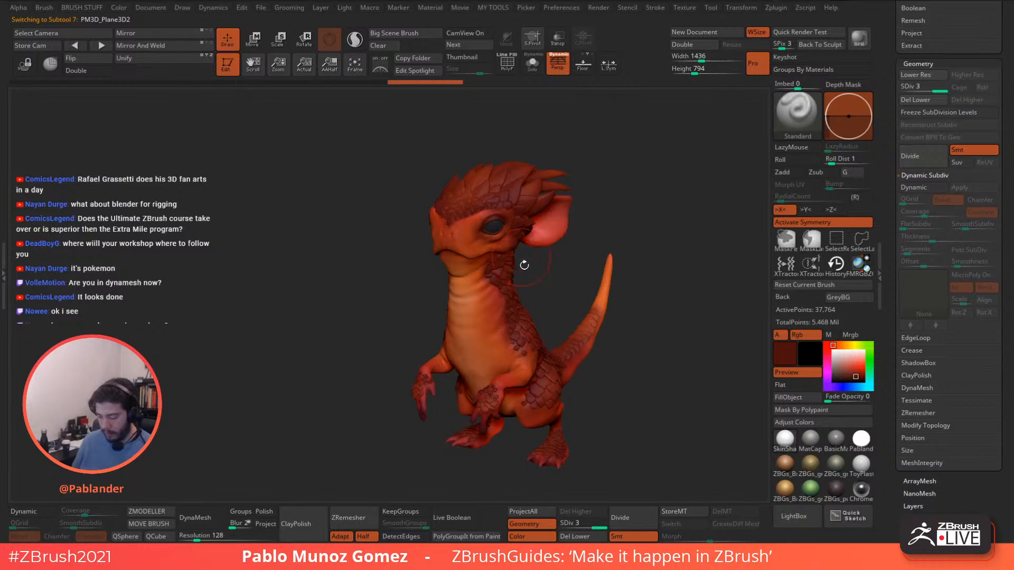
pyautogui.moveTo(642, 380); pyautogui.dragTo(539, 265)
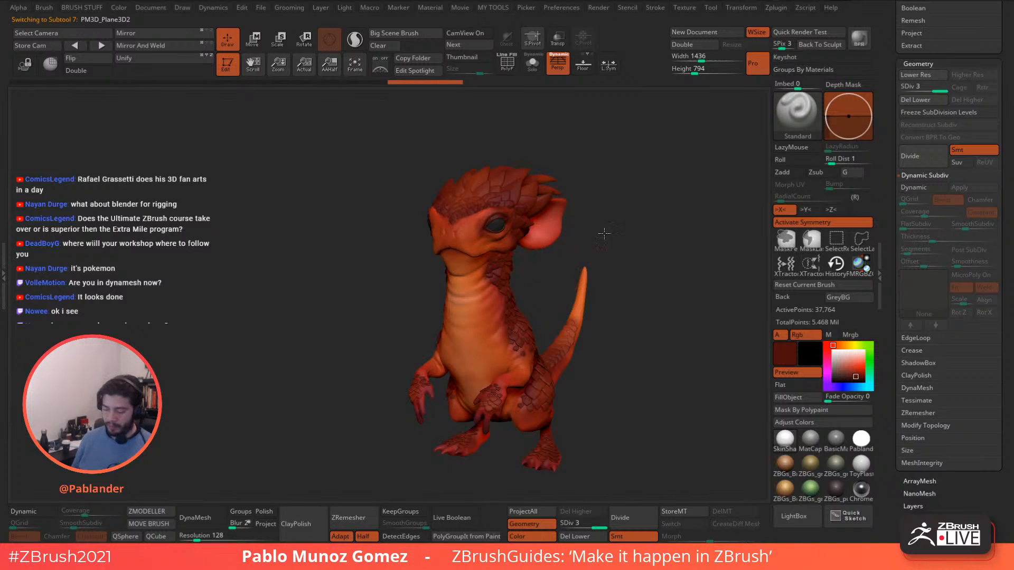
pyautogui.moveTo(604, 233); pyautogui.dragTo(629, 241)
pyautogui.keyDown('alt'); pyautogui.click(466, 183); pyautogui.keyUp('alt')
pyautogui.moveTo(888, 140); pyautogui.dragTo(894, 257)
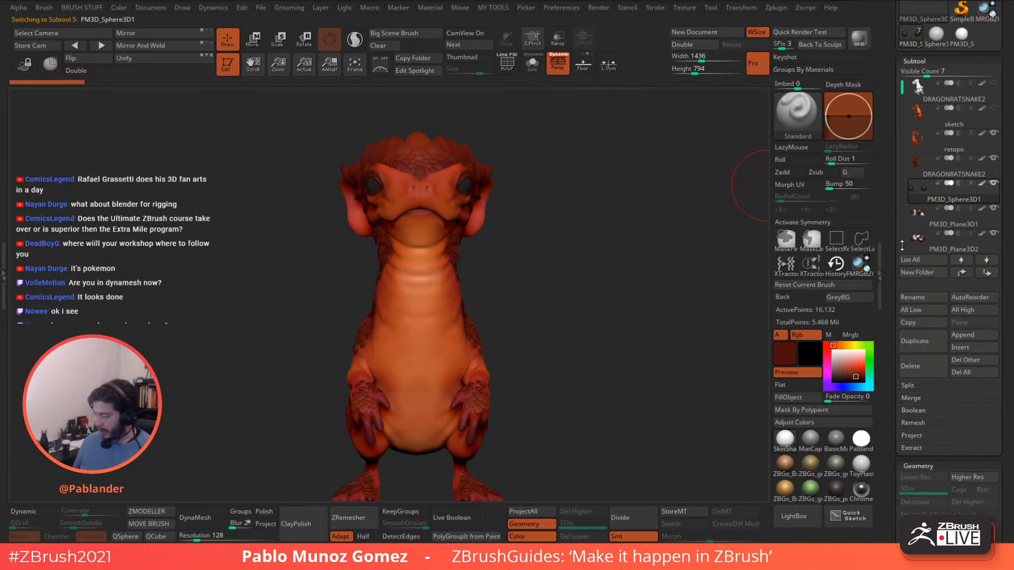
pyautogui.moveTo(521, 259); pyautogui.dragTo(497, 235)
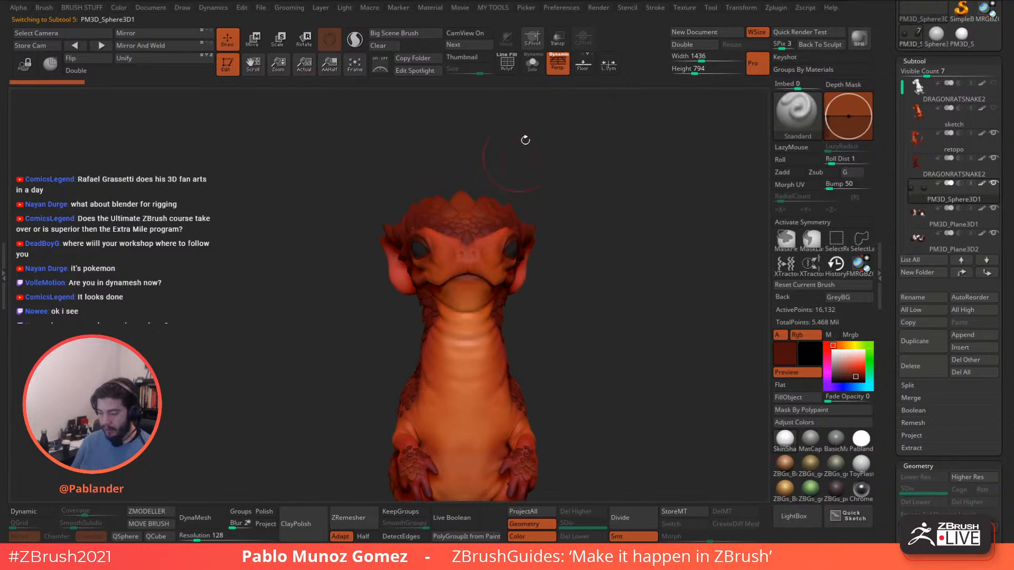
pyautogui.click(532, 64)
pyautogui.keyDown('alt'); pyautogui.moveTo(511, 163); pyautogui.dragTo(568, 216); pyautogui.keyUp('alt')
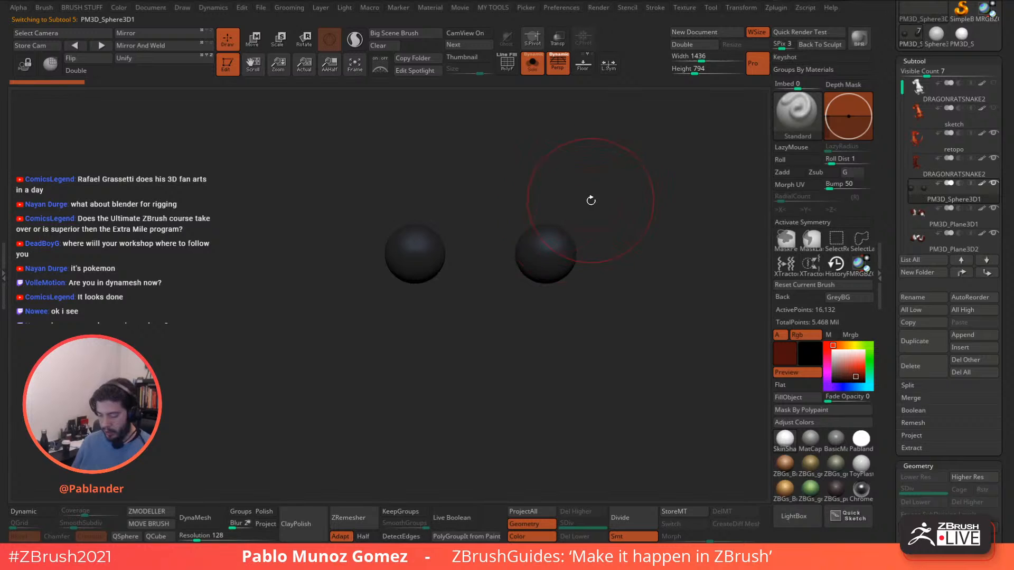
# Hide the eyeball on the creature's left side and delete the hidden geometry.
pyautogui.moveTo(494, 169)
pyautogui.keyDown('ctrl'); pyautogui.keyDown('shift'); pyautogui.mouseDown()
pyautogui.moveTo(593, 283)
pyautogui.moveTo(611, 328)
pyautogui.mouseUp(); pyautogui.keyUp('shift'); pyautogui.keyUp('ctrl')
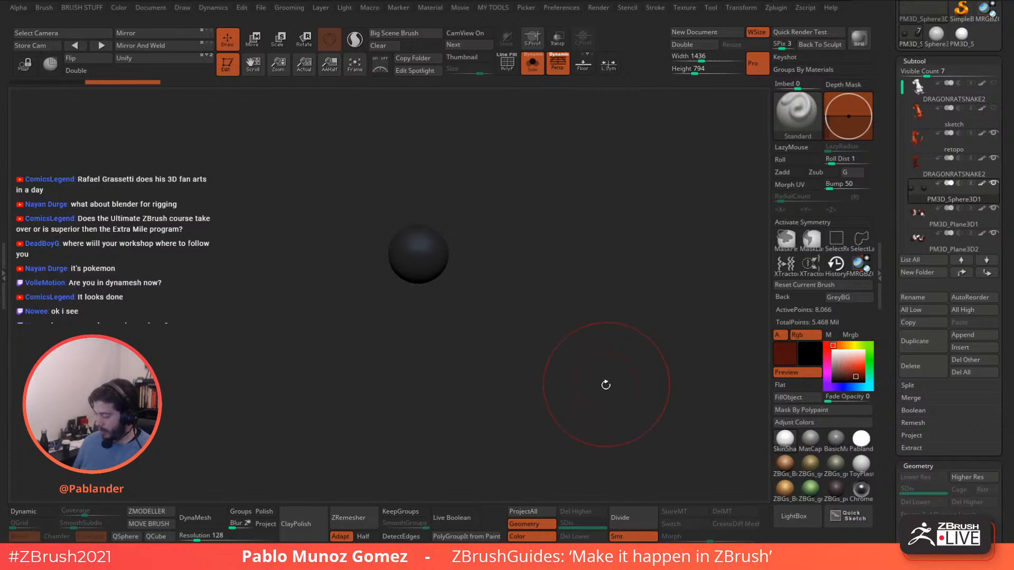
pyautogui.press('space')
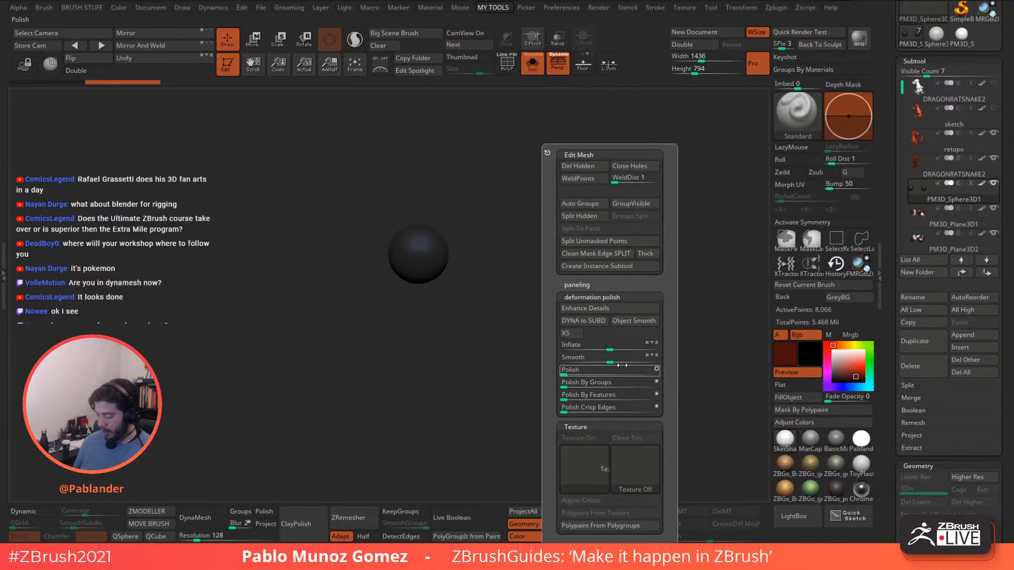
pyautogui.click(584, 166)
# Examine the remaining eyeball's topology with PolyFrame and preview the ToyPlastic material.
pyautogui.keyDown('ctrl'); pyautogui.moveTo(405, 243); pyautogui.dragTo(465, 452, button='right'); pyautogui.keyUp('ctrl')
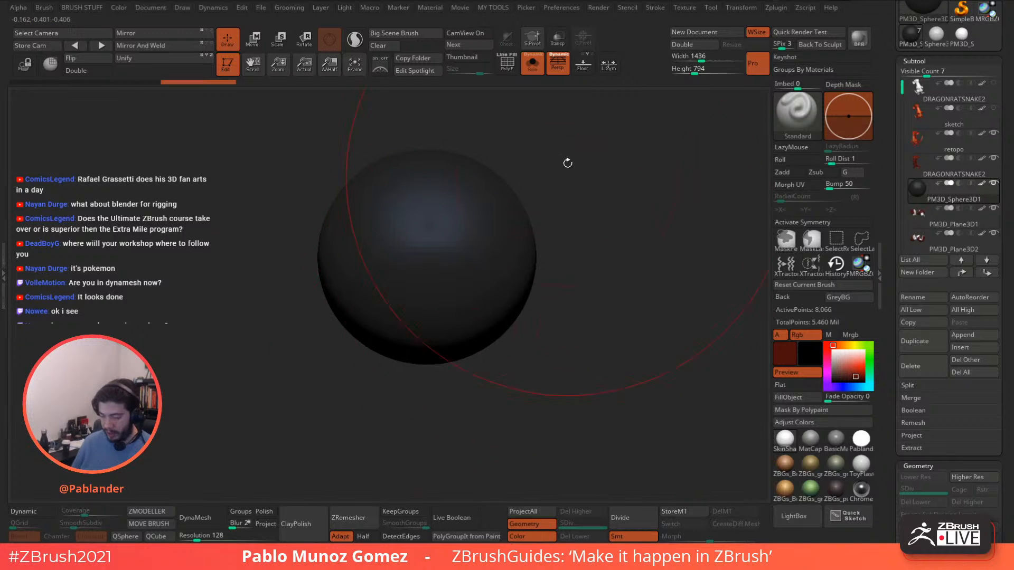
pyautogui.click(507, 63)
pyautogui.click(507, 64)
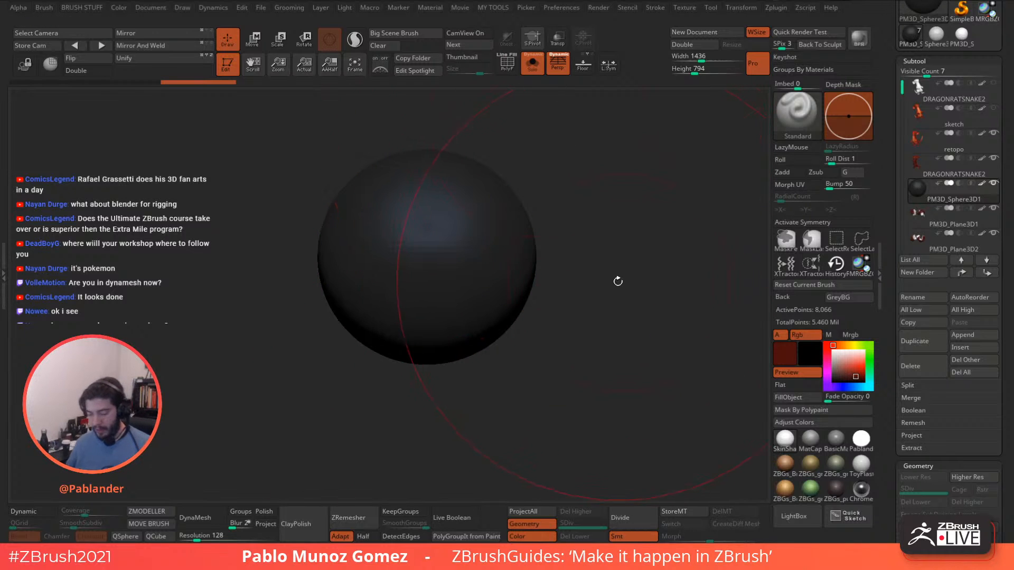
pyautogui.moveTo(656, 229)
pyautogui.mouseDown()
pyautogui.moveTo(654, 210)
pyautogui.moveTo(631, 204)
pyautogui.moveTo(726, 220)
pyautogui.mouseUp()
pyautogui.press('space')
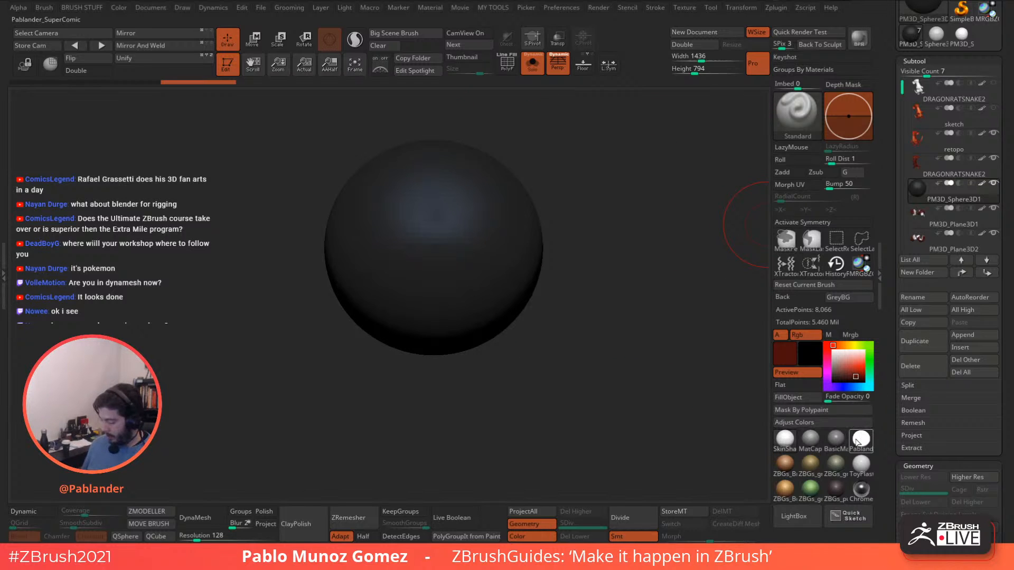
pyautogui.moveTo(862, 467)
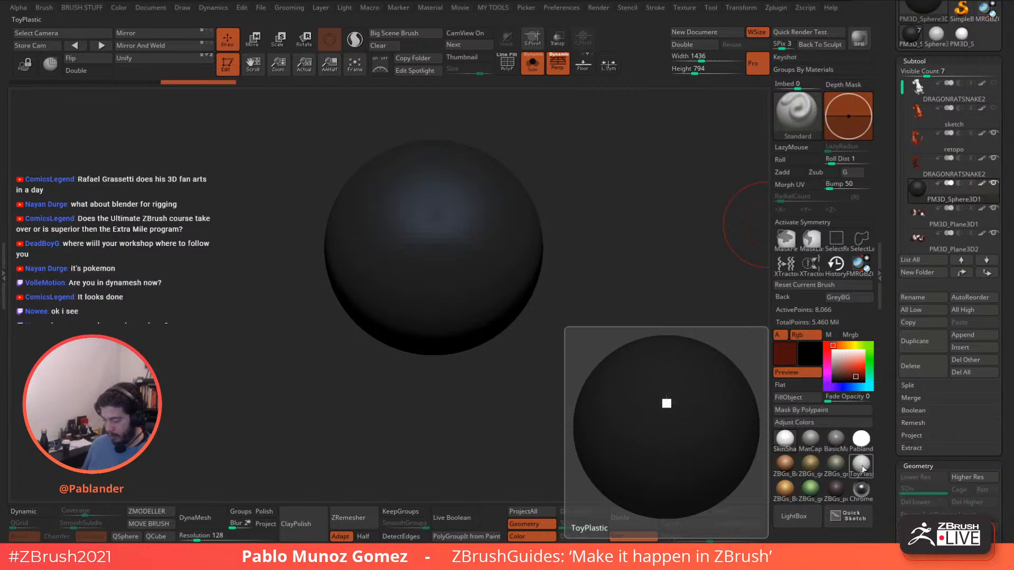
pyautogui.keyDown('alt'); pyautogui.moveTo(611, 289); pyautogui.dragTo(579, 280); pyautogui.keyUp('alt')
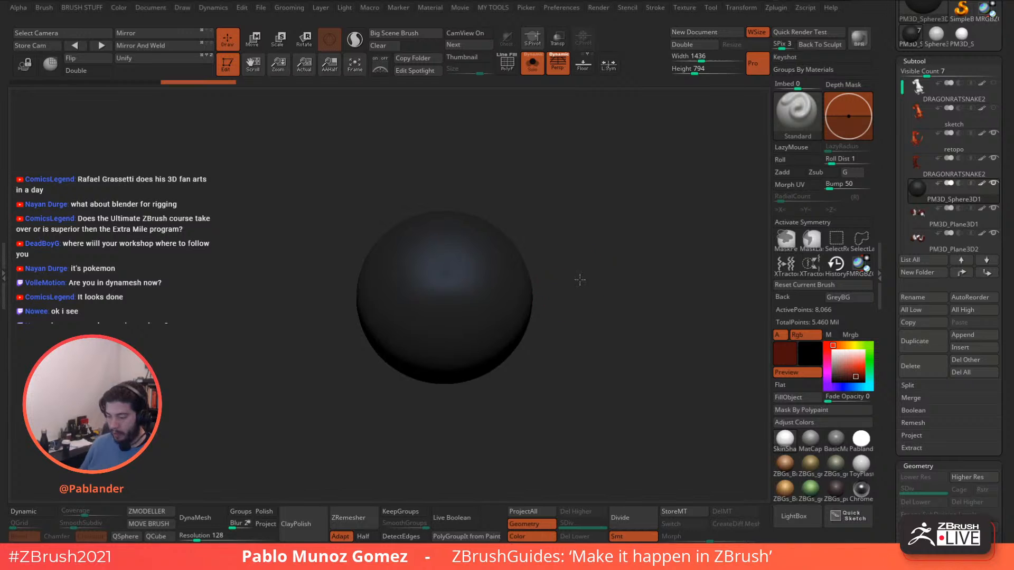
# Show the whole creature again and check the available symmetry and transform options for the eyeball.
pyautogui.click(532, 64)
pyautogui.keyDown('alt'); pyautogui.moveTo(533, 92); pyautogui.dragTo(466, 282); pyautogui.keyUp('alt')
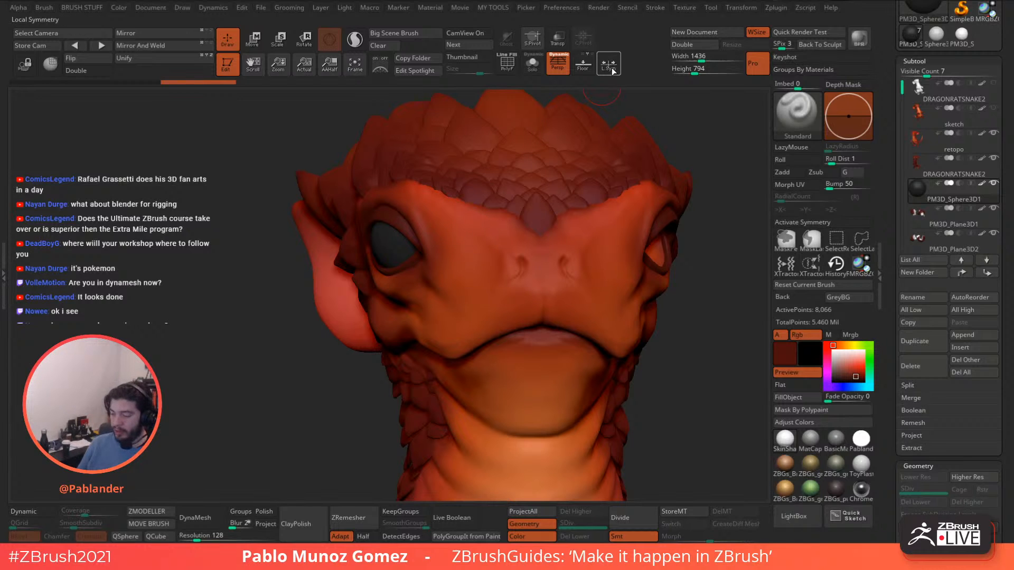
pyautogui.click(738, 8)
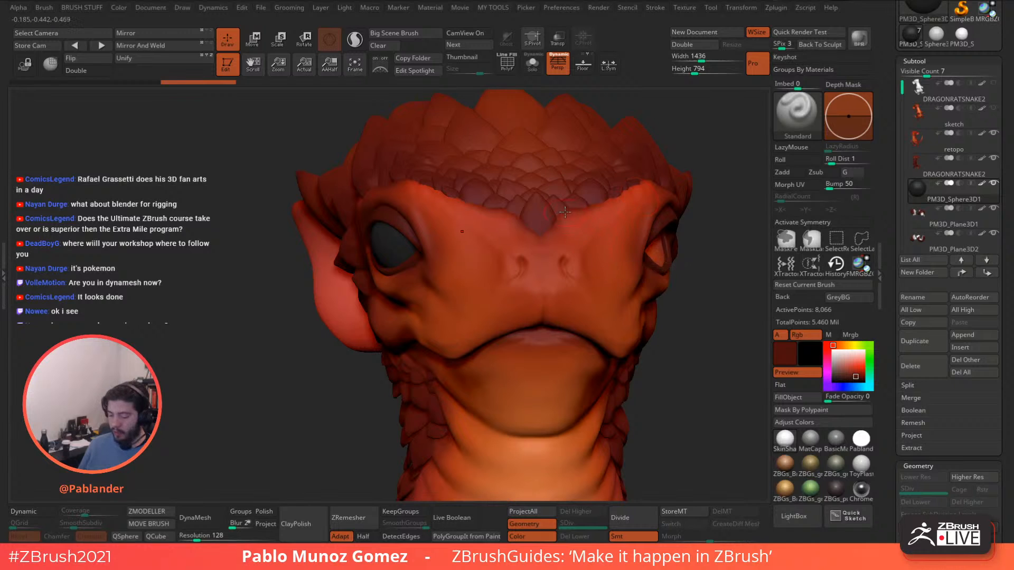
# Isolate the single eyeball in Solo mode and turn on Local Symmetry with X-axis symmetry.
pyautogui.click(533, 64)
pyautogui.moveTo(515, 197)
pyautogui.mouseDown()
pyautogui.moveTo(506, 209)
pyautogui.moveTo(509, 192)
pyautogui.mouseUp()
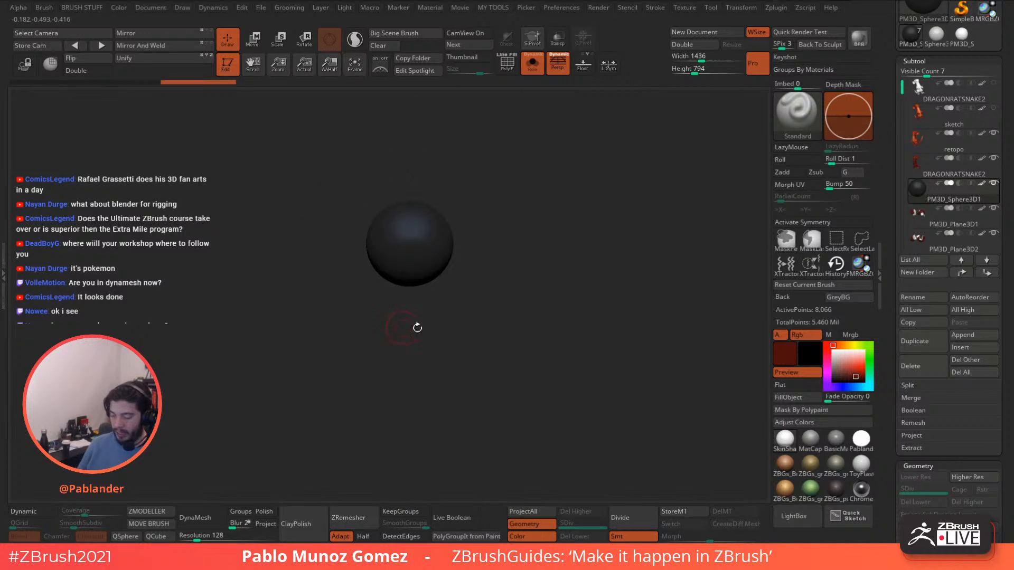
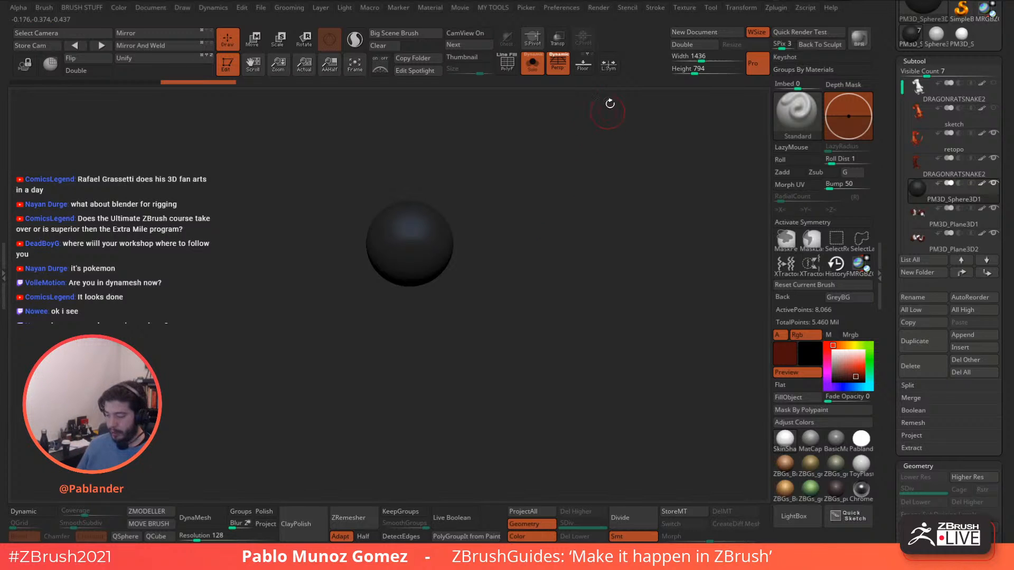
pyautogui.click(608, 64)
pyautogui.moveTo(505, 248); pyautogui.dragTo(457, 268)
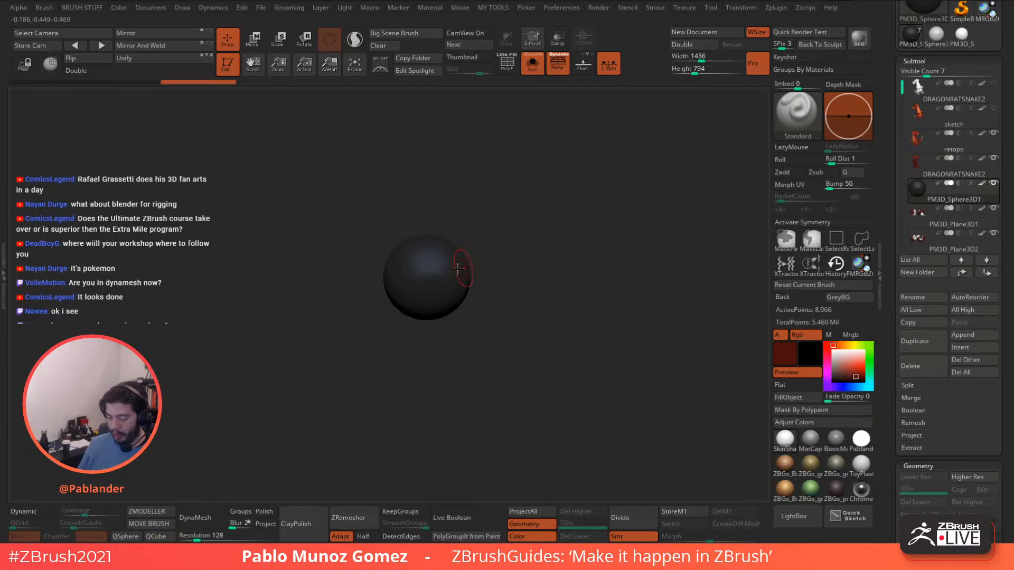
pyautogui.click(802, 223)
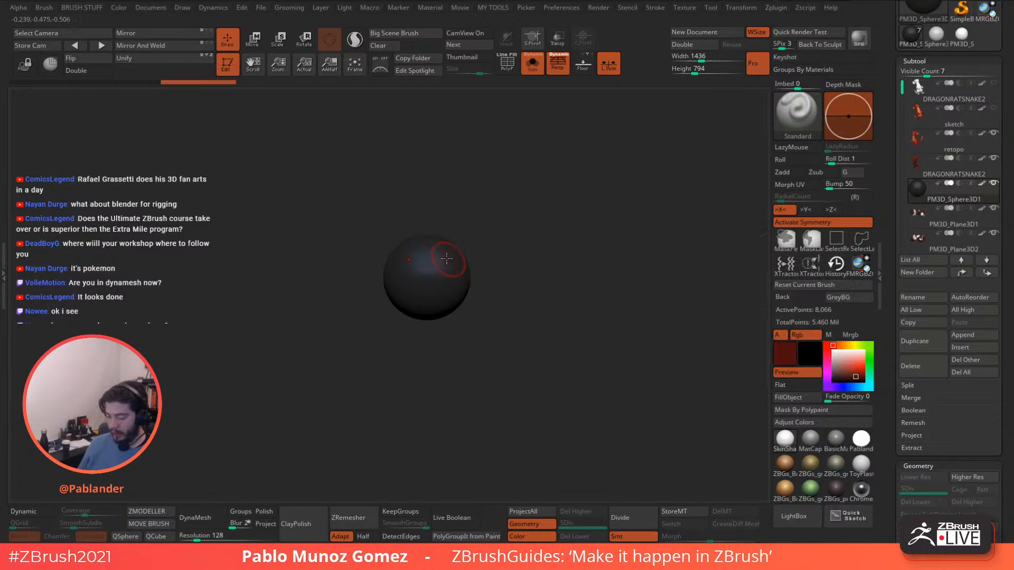
# Switch the eyeball's symmetry to radial around the Z axis only and enlarge the brush.
pyautogui.click(860, 197)
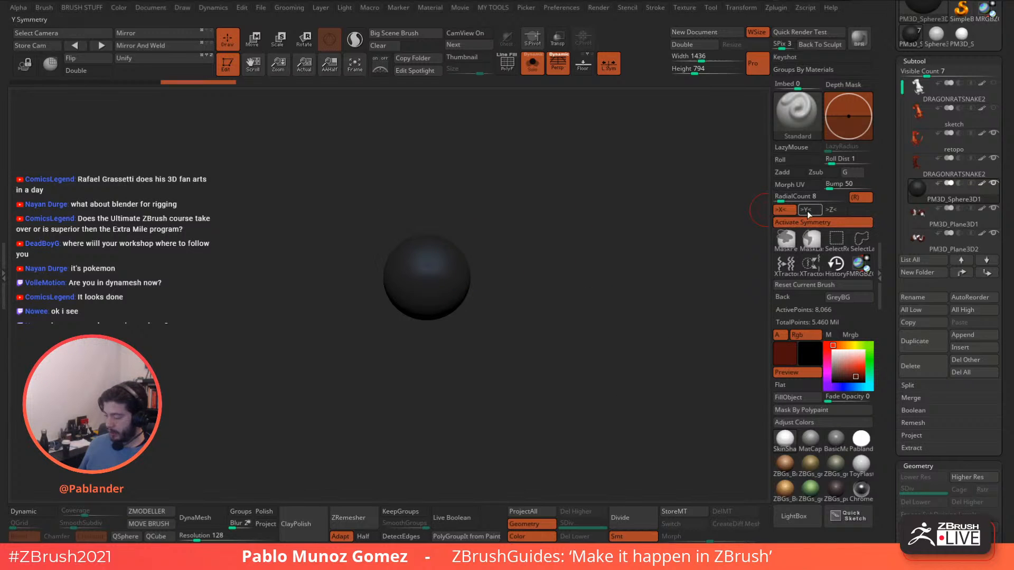
pyautogui.click(834, 210)
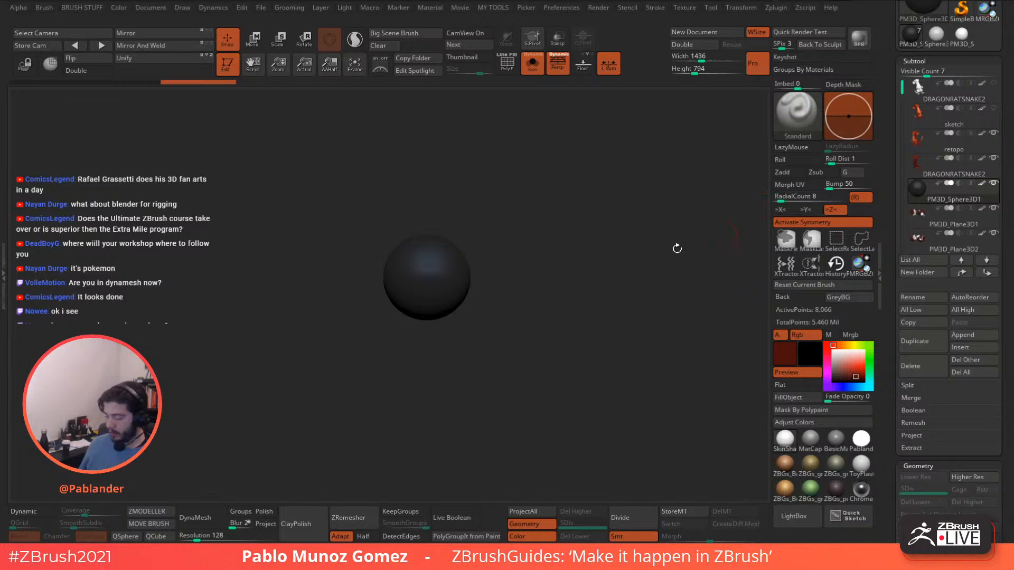
pyautogui.keyDown('ctrl'); pyautogui.moveTo(469, 258); pyautogui.dragTo(484, 287, button='right'); pyautogui.keyUp('ctrl')
pyautogui.rightClick(492, 271)
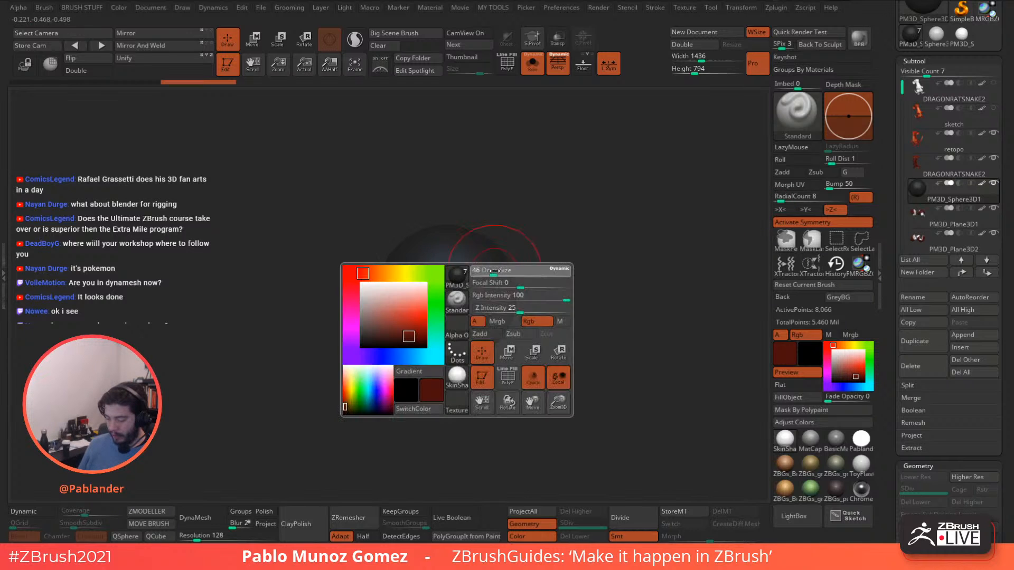
# Try muted yellow and orange-brown tones, then choose a dark red as the painting color.
pyautogui.click(847, 345)
pyautogui.click(852, 369)
pyautogui.click(839, 372)
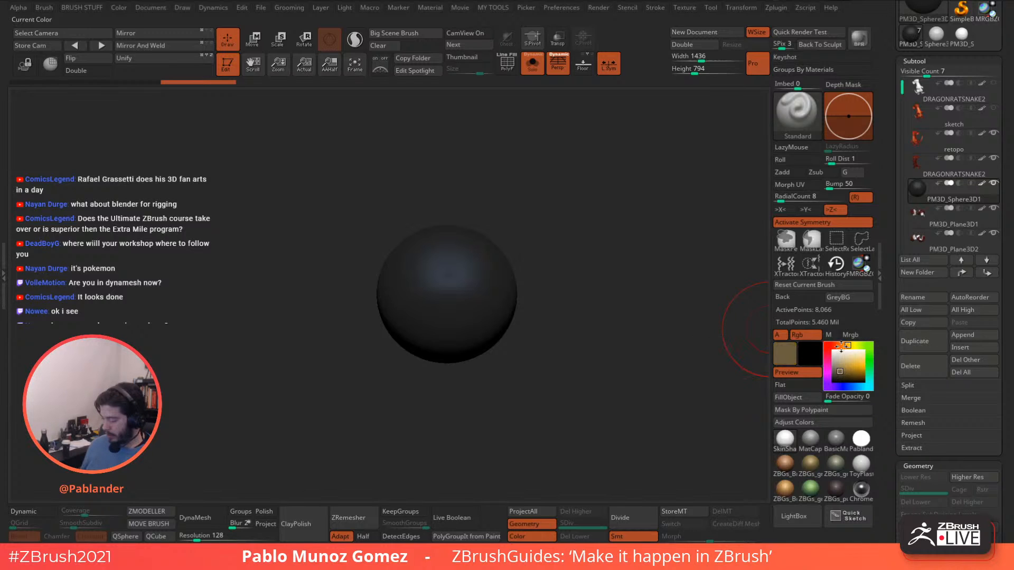
pyautogui.click(837, 346)
pyautogui.moveTo(854, 370); pyautogui.dragTo(855, 373)
pyautogui.click(836, 345)
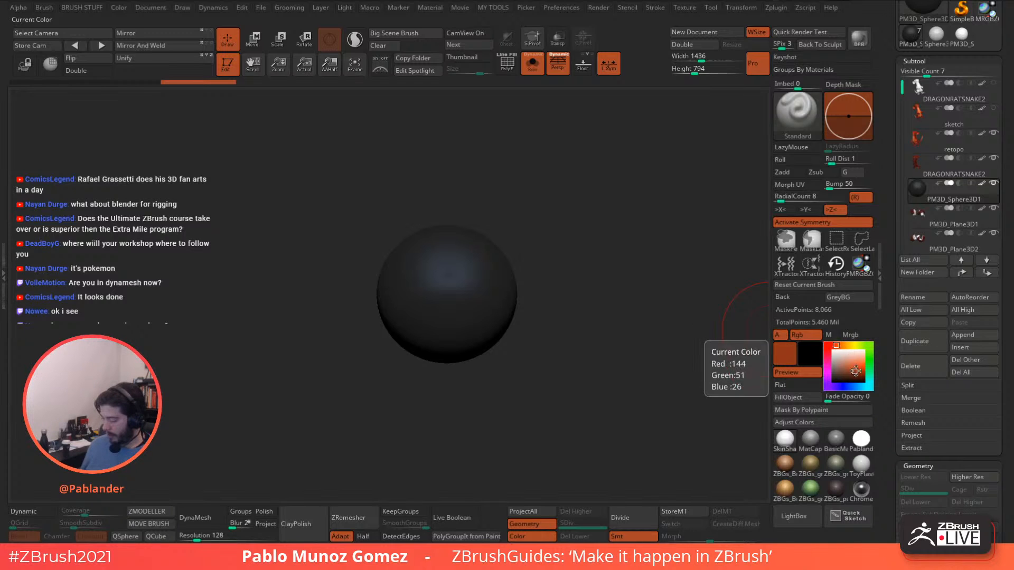
pyautogui.click(857, 375)
pyautogui.click(826, 345)
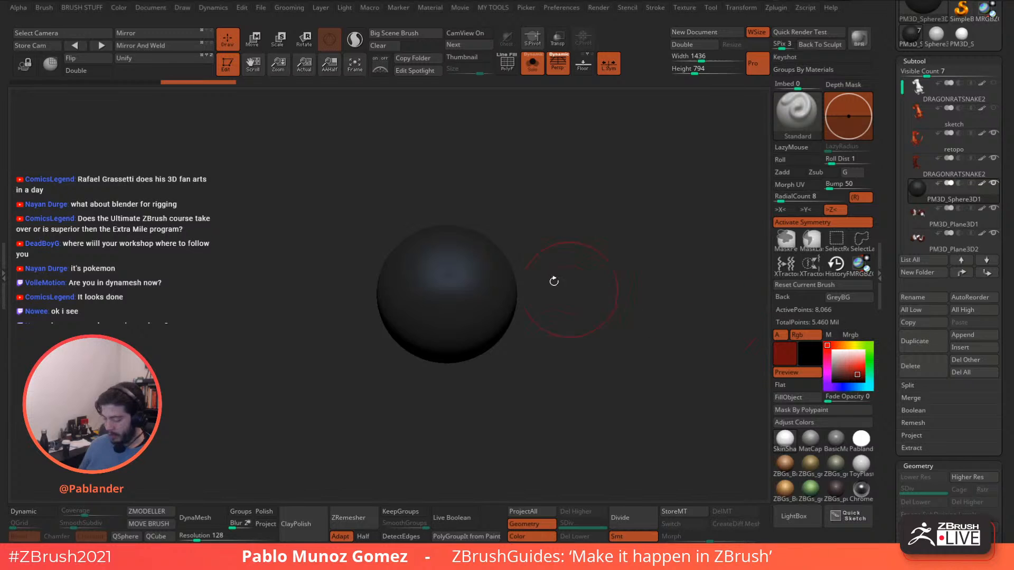
# Set the radial count to 32 and cover the whole eyeball in dark red.
pyautogui.moveTo(503, 261); pyautogui.dragTo(537, 256, button='right')
pyautogui.click(782, 199)
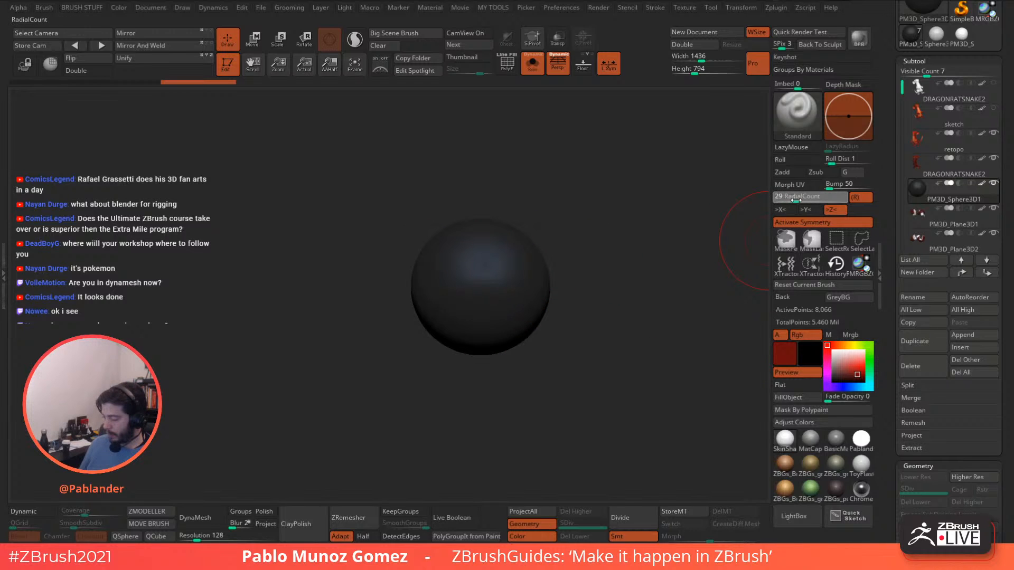
pyautogui.press('Return')
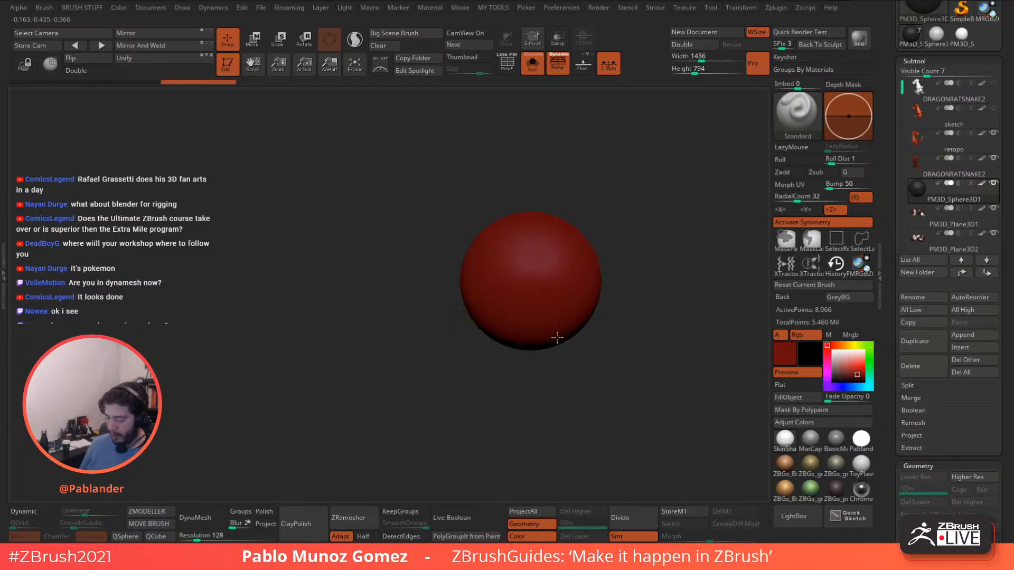
pyautogui.click(855, 376)
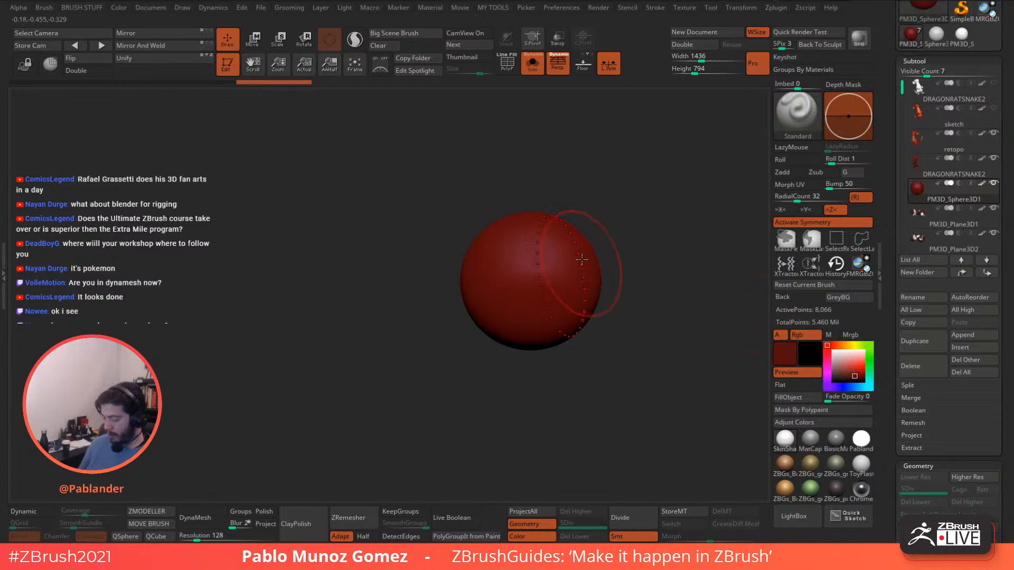
pyautogui.press('space')
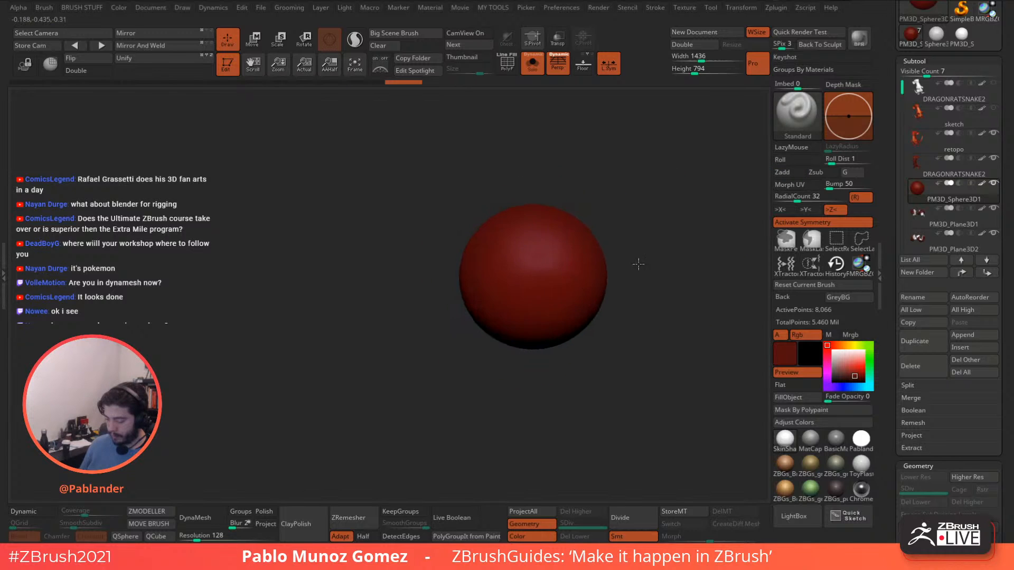
# Choose a muted beige-brown and paint a broad ring over the front of the eyeball.
pyautogui.keyDown('alt'); pyautogui.moveTo(577, 274); pyautogui.dragTo(544, 289, button='right'); pyautogui.keyUp('alt')
pyautogui.click(844, 346)
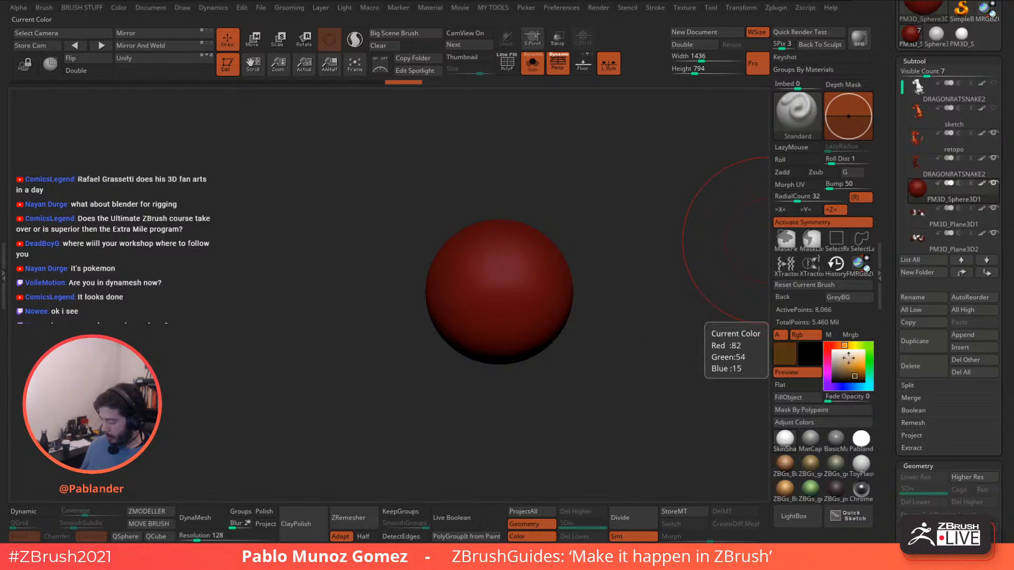
pyautogui.moveTo(847, 370); pyautogui.dragTo(840, 371)
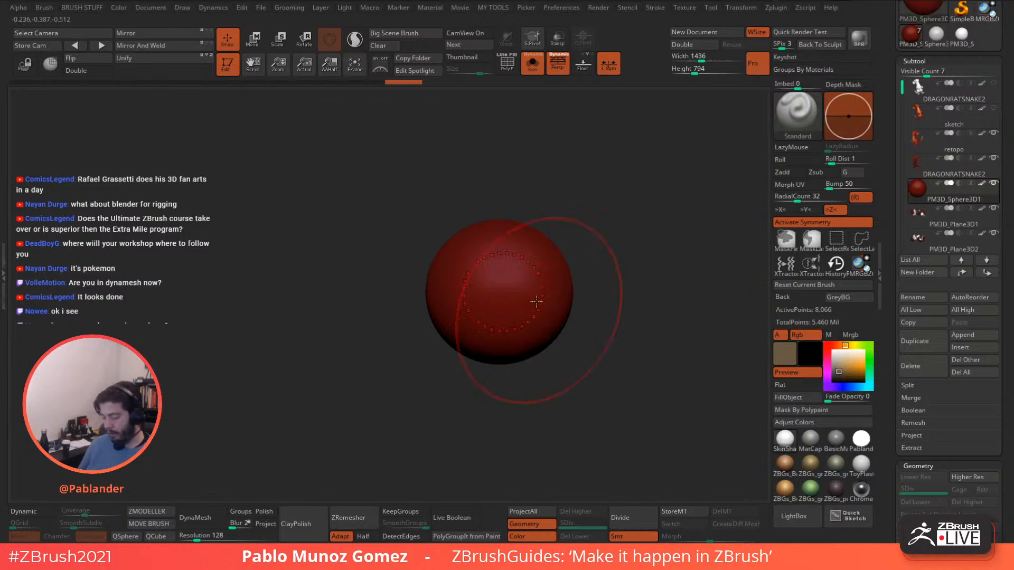
pyautogui.moveTo(529, 273)
pyautogui.mouseDown()
pyautogui.moveTo(531, 261)
pyautogui.moveTo(550, 286)
pyautogui.mouseUp()
pyautogui.keyDown('alt'); pyautogui.moveTo(615, 309); pyautogui.dragTo(584, 308); pyautogui.keyUp('alt')
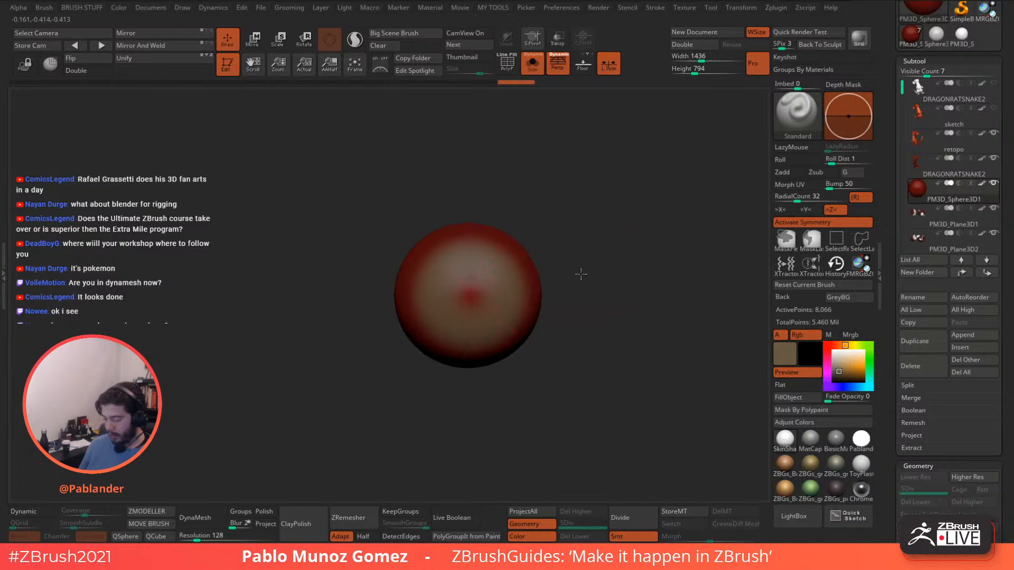
# Fill the remaining red spot at the eyeball's center with beige and undo the extra stroke.
pyautogui.press('space')
pyautogui.moveTo(636, 281); pyautogui.dragTo(628, 283)
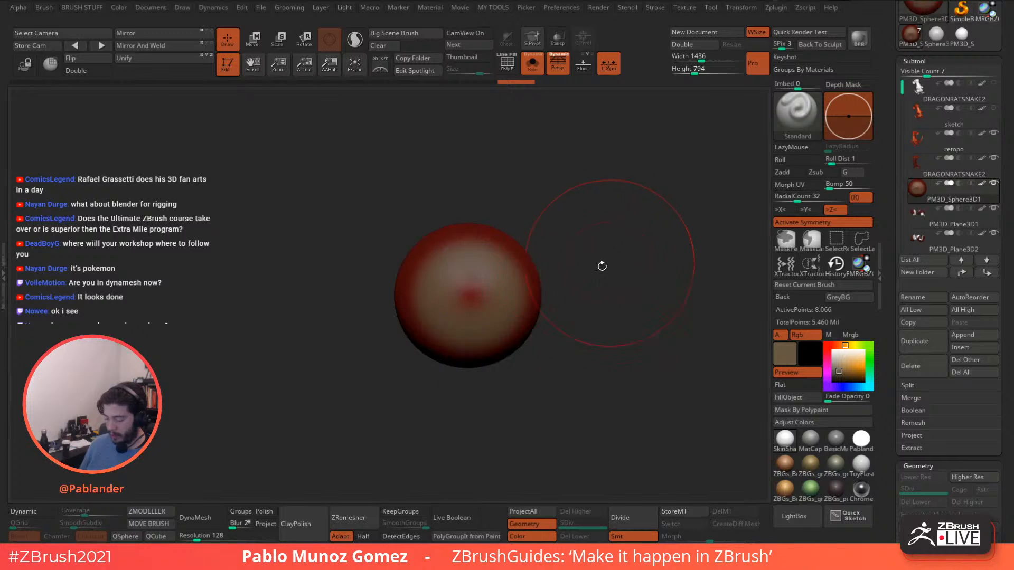
pyautogui.moveTo(470, 295); pyautogui.dragTo(478, 312)
pyautogui.moveTo(505, 266); pyautogui.dragTo(522, 274)
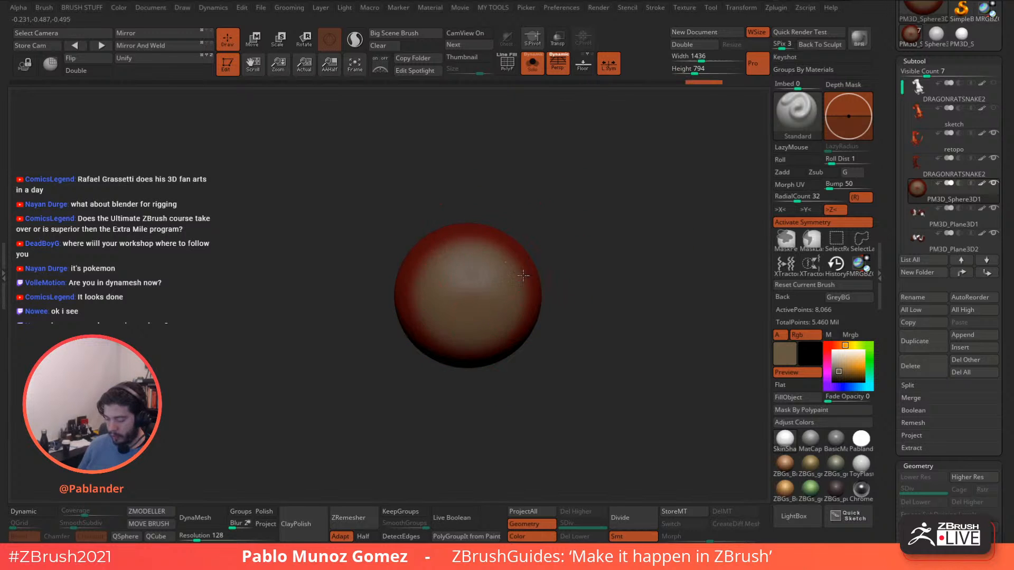
pyautogui.hotkey('ctrl', 'z')
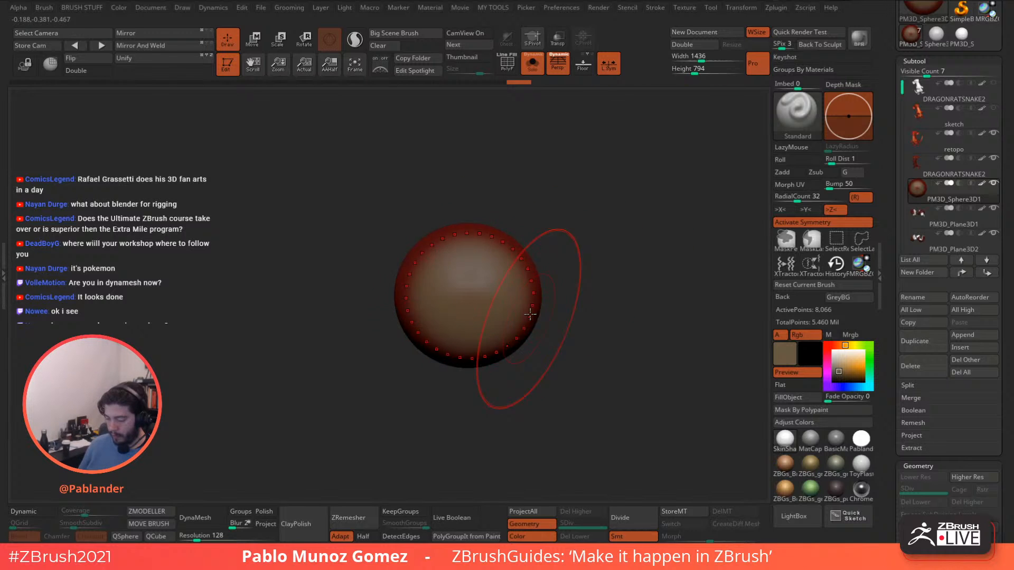
# Leave Solo mode to examine the painted eyeball in the creature's head, and isolate it again.
pyautogui.click(532, 64)
pyautogui.moveTo(574, 179); pyautogui.dragTo(483, 172, button='right')
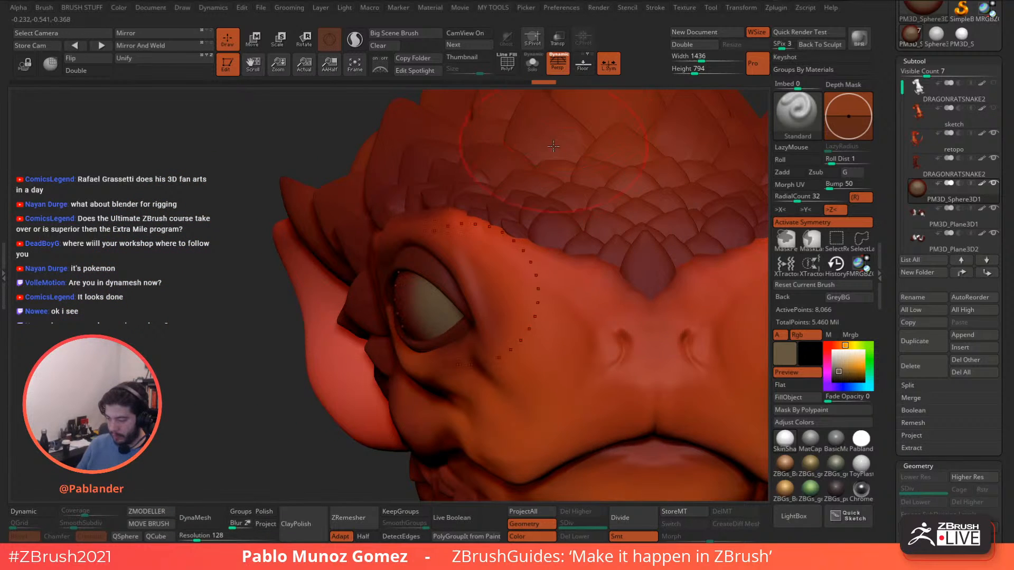
pyautogui.moveTo(528, 222); pyautogui.dragTo(491, 219, button='right')
pyautogui.click(539, 69)
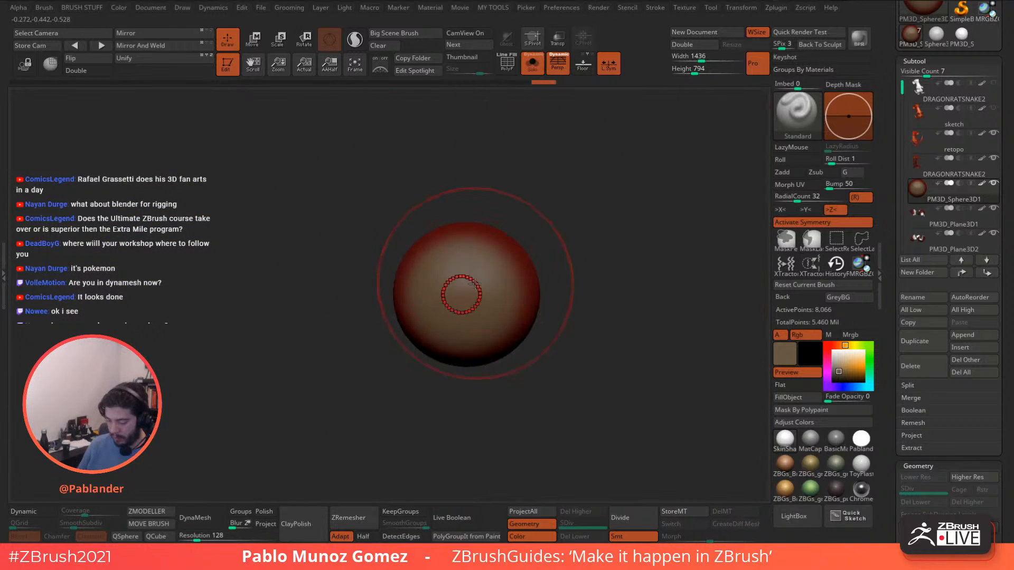
# Choose a darker brown and softly shade the beige area near its red border.
pyautogui.moveTo(528, 310); pyautogui.dragTo(525, 276)
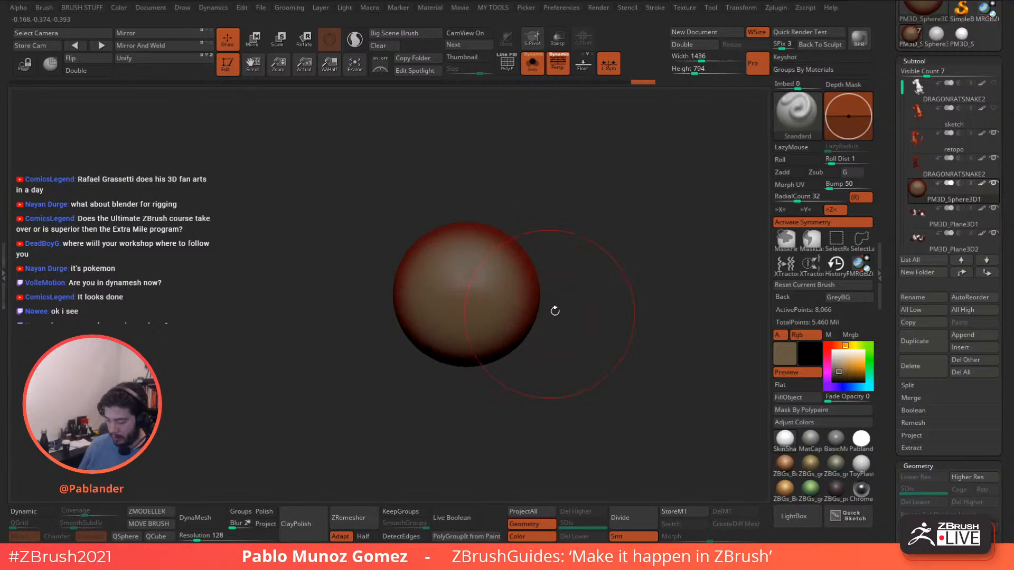
pyautogui.click(842, 377)
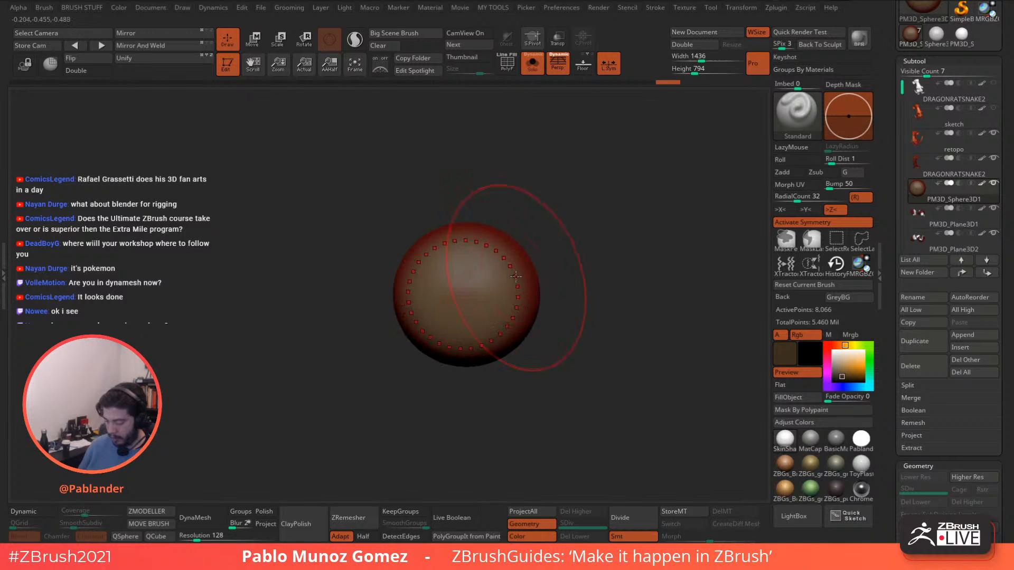
pyautogui.moveTo(522, 288); pyautogui.dragTo(519, 282)
pyautogui.keyDown('shift'); pyautogui.moveTo(584, 275); pyautogui.dragTo(577, 265); pyautogui.keyUp('shift')
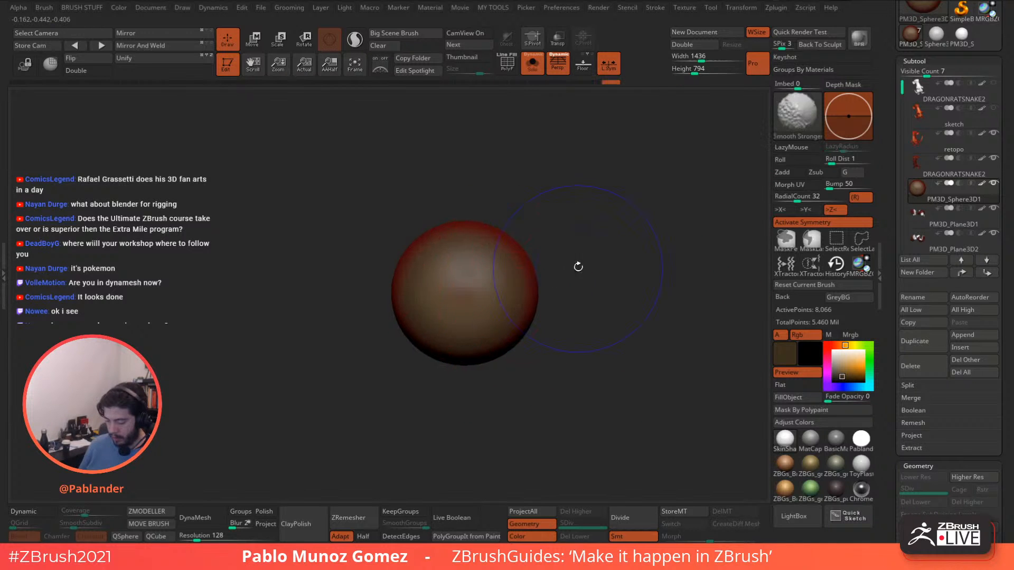
# Subdivide the eyeball to subdivision level 3 and delete the lower levels.
pyautogui.click(633, 518)
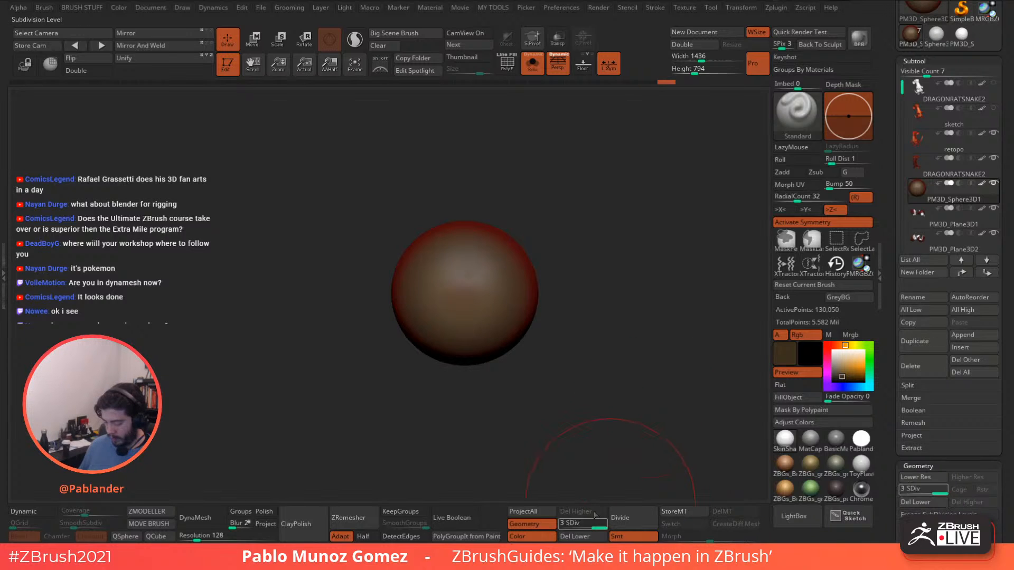
pyautogui.click(575, 536)
# Smooth the front of the eyeball with Smooth Stronger and turn off Zadd for that brush.
pyautogui.keyDown('ctrl'); pyautogui.moveTo(509, 332); pyautogui.dragTo(524, 335, button='right'); pyautogui.keyUp('ctrl')
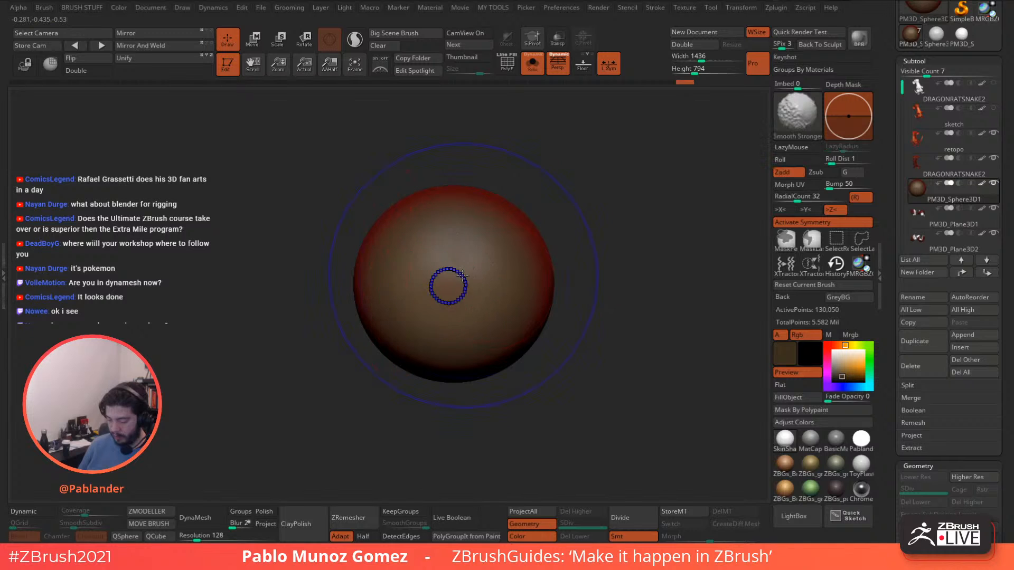
pyautogui.moveTo(466, 279)
pyautogui.keyDown('shift'); pyautogui.mouseDown()
pyautogui.moveTo(448, 303)
pyautogui.moveTo(465, 280)
pyautogui.mouseUp(); pyautogui.keyUp('shift')
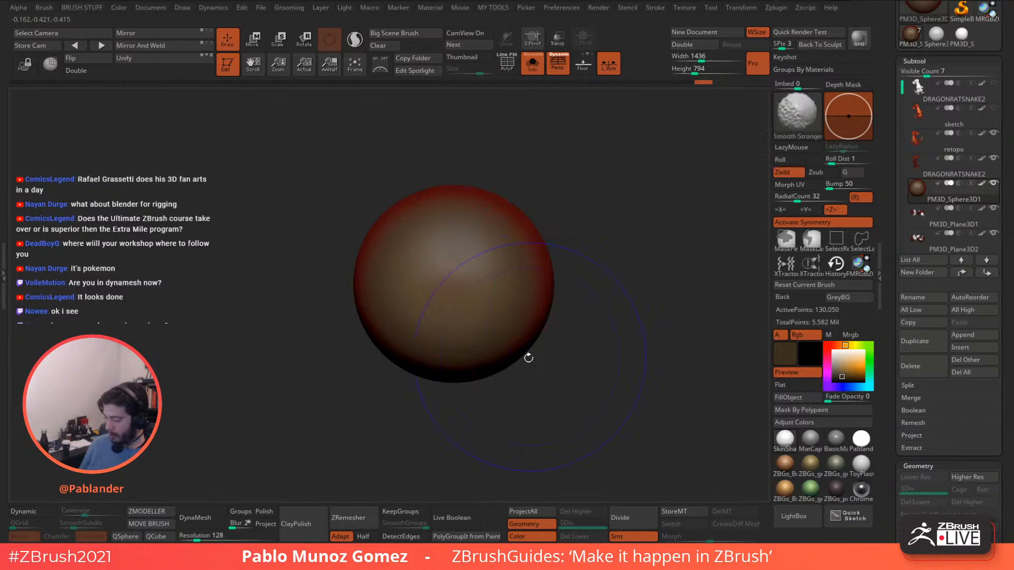
pyautogui.keyDown('shift'); pyautogui.click(787, 177); pyautogui.keyUp('shift')
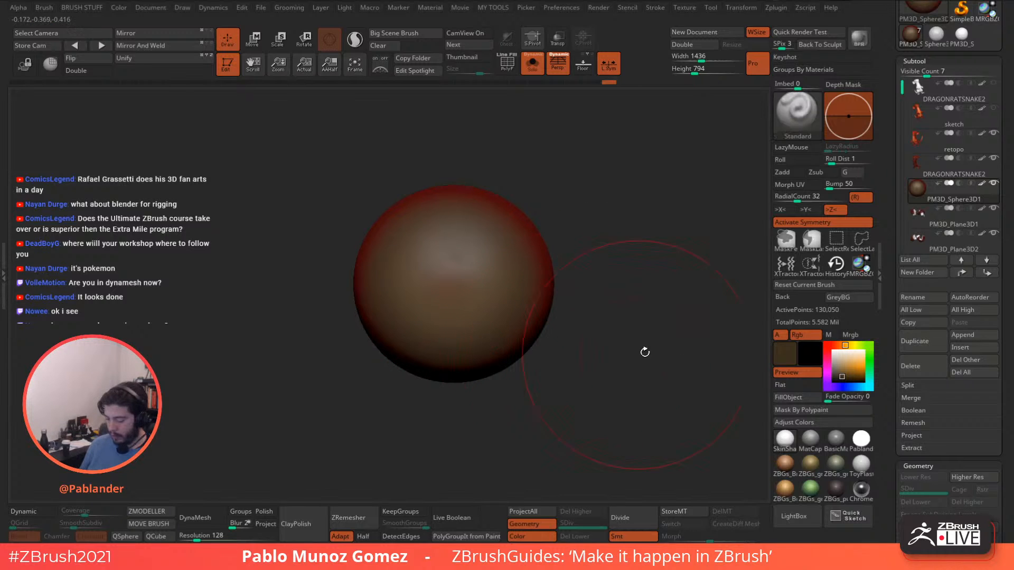
# Choose a very dark orange-brown and paint a large round iris on the front of the eyeball.
pyautogui.moveTo(844, 374); pyautogui.dragTo(832, 351)
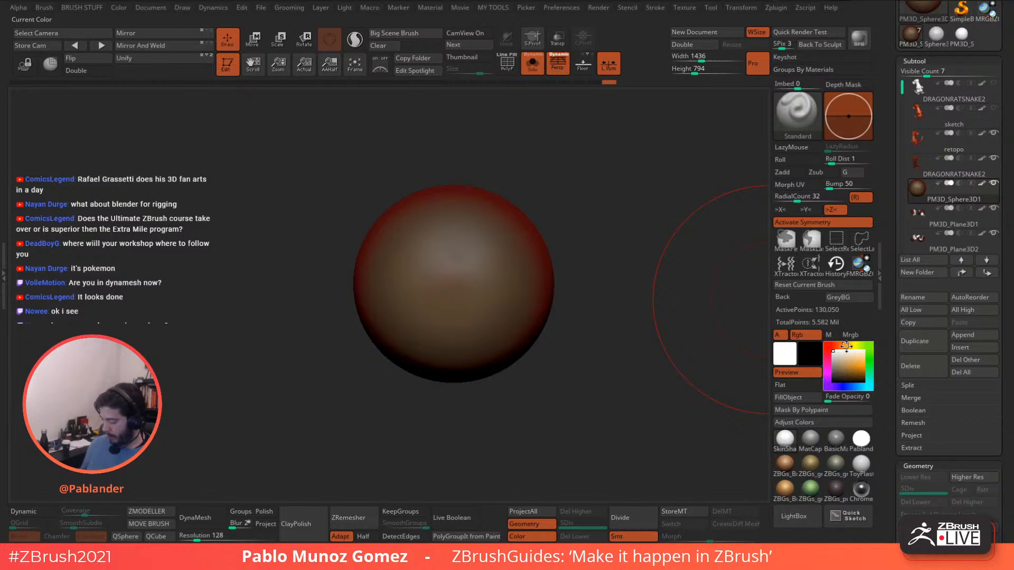
pyautogui.click(845, 345)
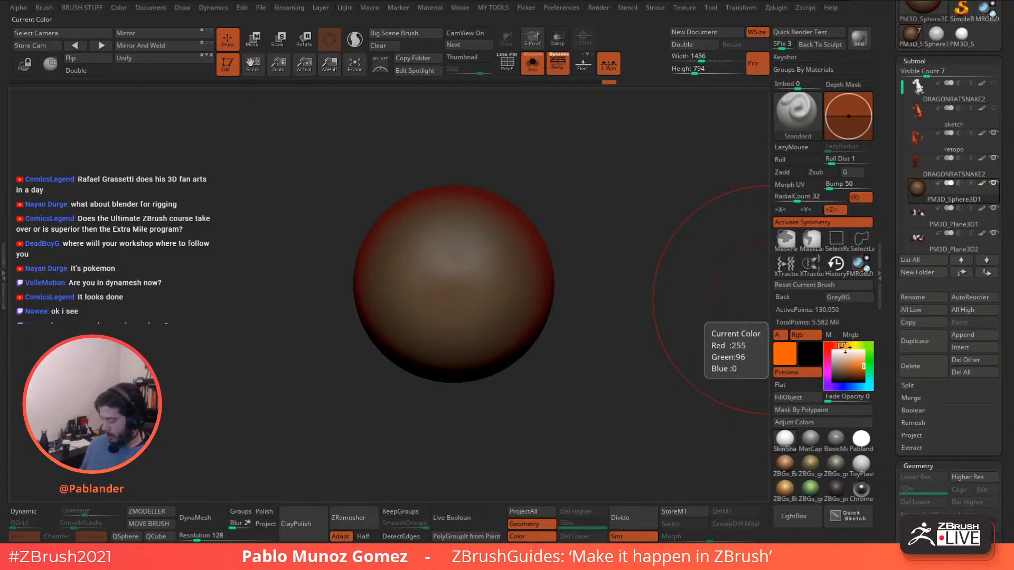
pyautogui.click(855, 376)
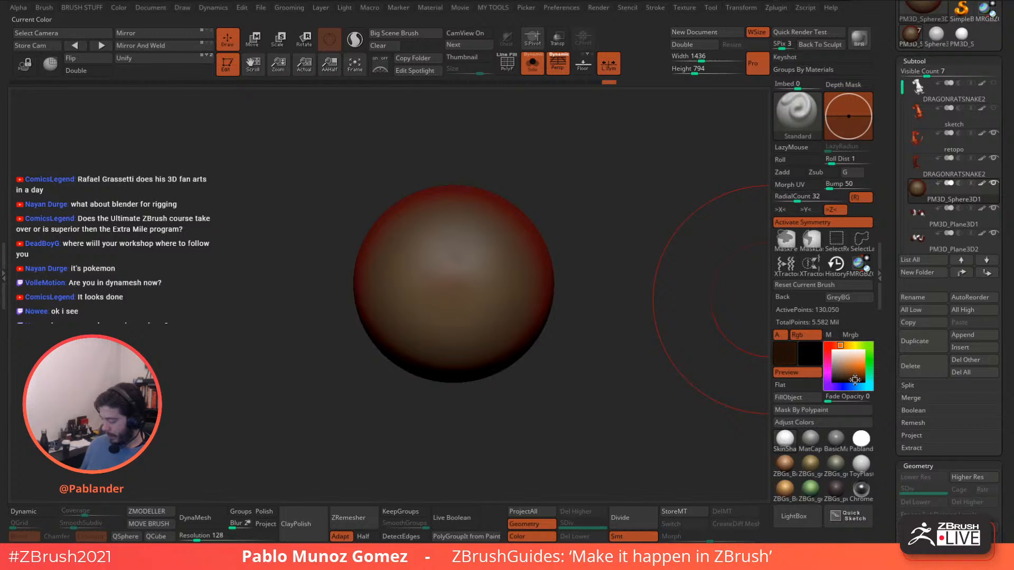
pyautogui.moveTo(466, 280)
pyautogui.mouseDown()
pyautogui.moveTo(469, 265)
pyautogui.moveTo(501, 256)
pyautogui.moveTo(473, 250)
pyautogui.moveTo(499, 282)
pyautogui.moveTo(481, 307)
pyautogui.moveTo(467, 301)
pyautogui.mouseUp()
pyautogui.press('space')
pyautogui.moveTo(485, 251)
pyautogui.mouseDown()
pyautogui.moveTo(504, 264)
pyautogui.moveTo(506, 290)
pyautogui.moveTo(503, 251)
pyautogui.mouseUp()
pyautogui.press('space')
pyautogui.moveTo(469, 285); pyautogui.dragTo(520, 247, button='right')
pyautogui.press('space')
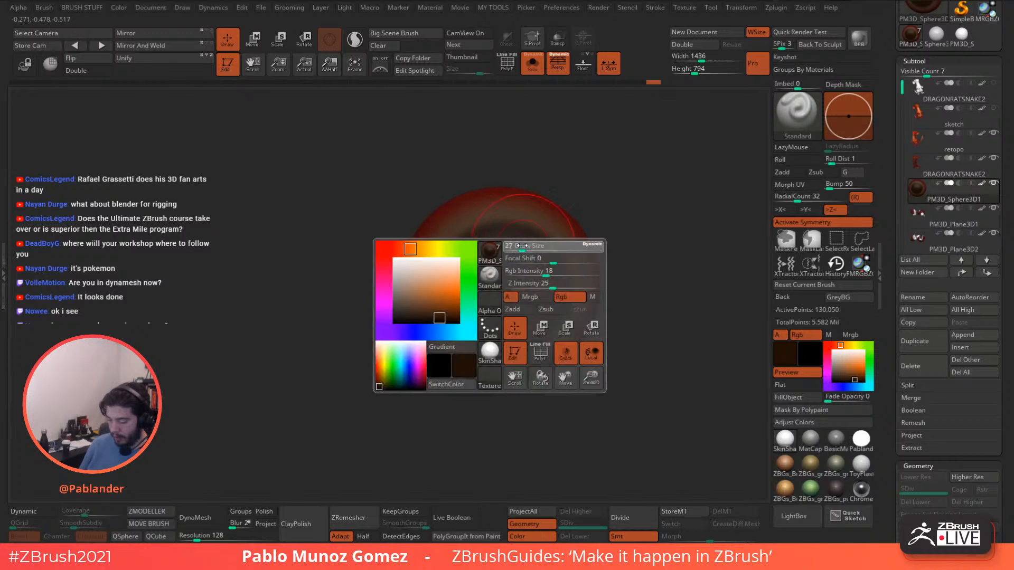
pyautogui.moveTo(522, 246); pyautogui.dragTo(446, 296)
pyautogui.press('space')
# Choose a near-black brown and paint a dark rim around the edge of the iris.
pyautogui.click(853, 381)
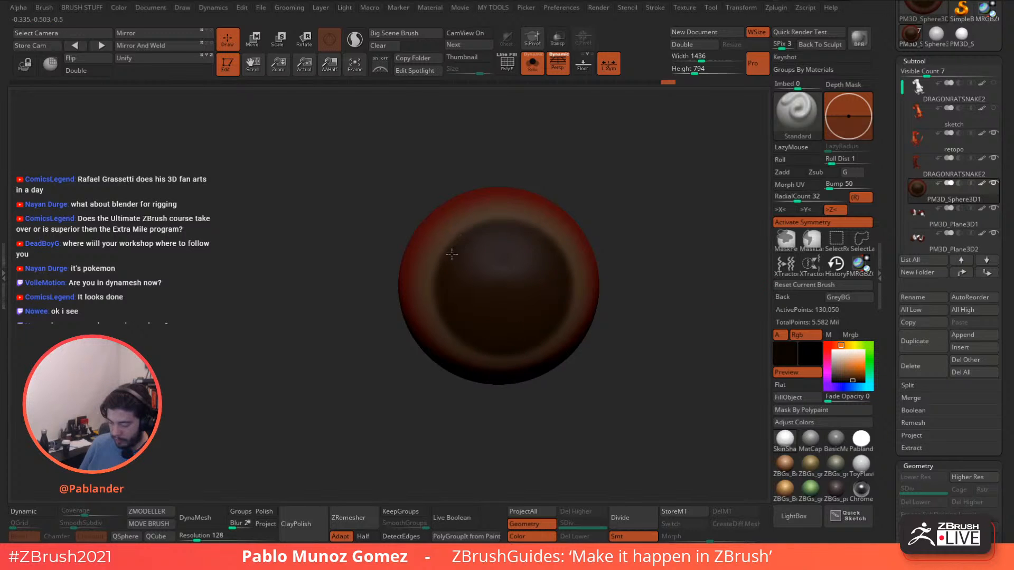
pyautogui.moveTo(442, 274); pyautogui.dragTo(473, 242)
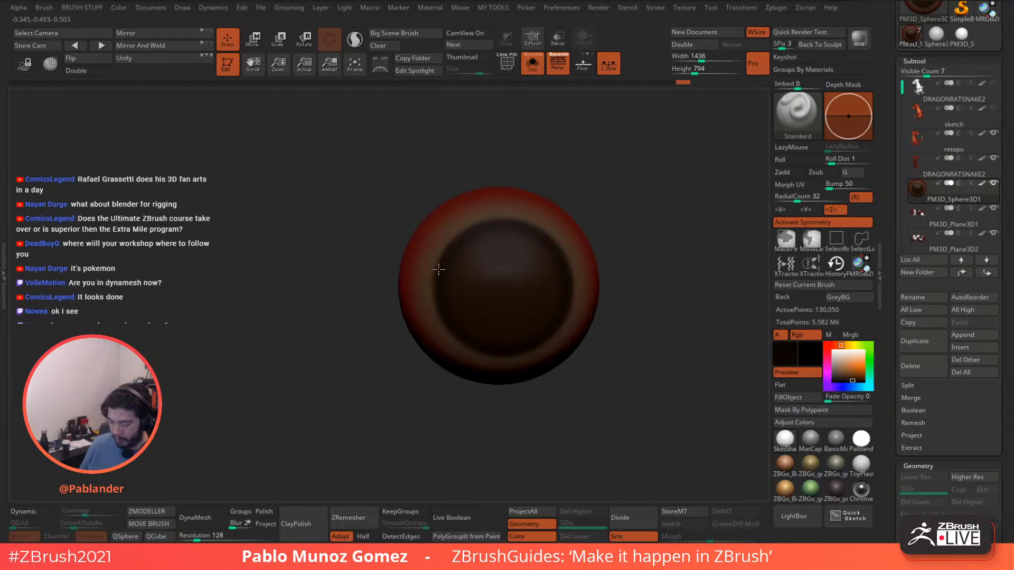
pyautogui.moveTo(434, 293); pyautogui.dragTo(440, 315)
pyautogui.moveTo(473, 227)
pyautogui.mouseDown()
pyautogui.moveTo(455, 242)
pyautogui.moveTo(440, 291)
pyautogui.mouseUp()
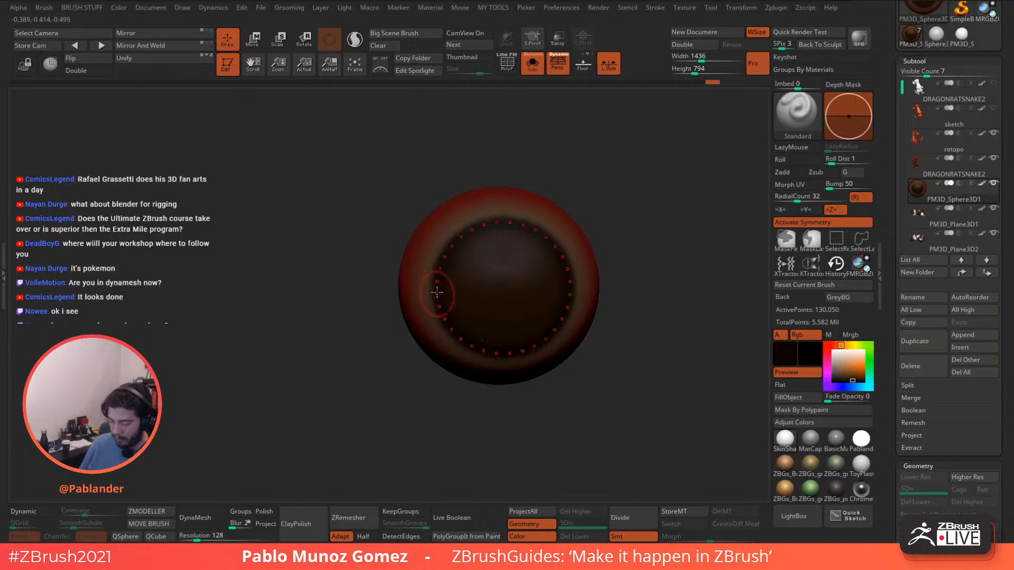
pyautogui.moveTo(465, 238)
pyautogui.mouseDown()
pyautogui.moveTo(463, 262)
pyautogui.moveTo(476, 254)
pyautogui.moveTo(463, 257)
pyautogui.moveTo(456, 282)
pyautogui.mouseUp()
# Deepen the near-black shading inside the iris's rim with a resized brush.
pyautogui.press('space')
pyautogui.moveTo(458, 279); pyautogui.dragTo(498, 245, button='right')
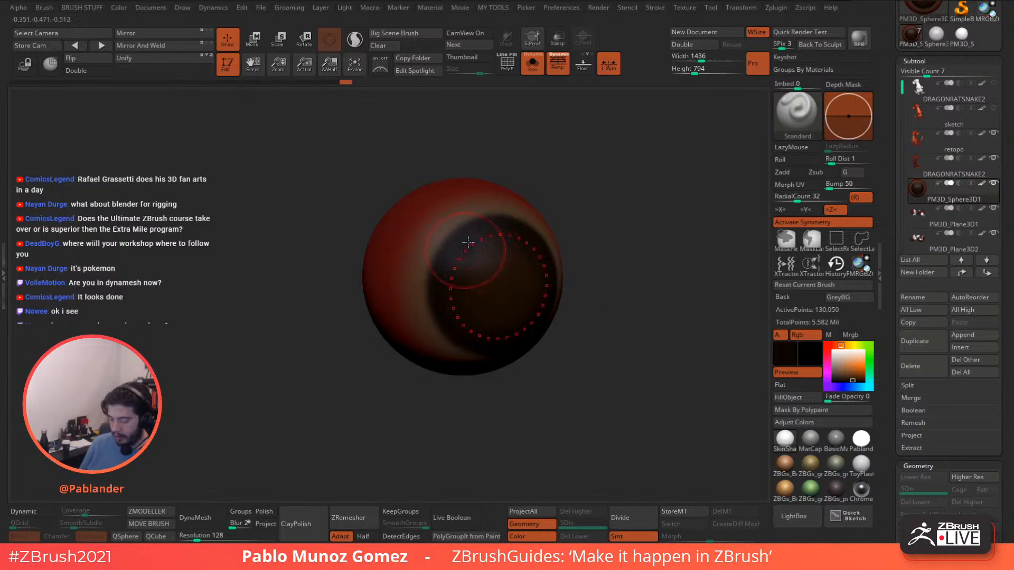
pyautogui.moveTo(469, 243)
pyautogui.mouseDown()
pyautogui.moveTo(432, 292)
pyautogui.moveTo(449, 333)
pyautogui.mouseUp()
pyautogui.press('space')
pyautogui.moveTo(609, 212)
pyautogui.mouseDown()
pyautogui.moveTo(597, 215)
pyautogui.moveTo(638, 303)
pyautogui.moveTo(608, 315)
pyautogui.mouseUp()
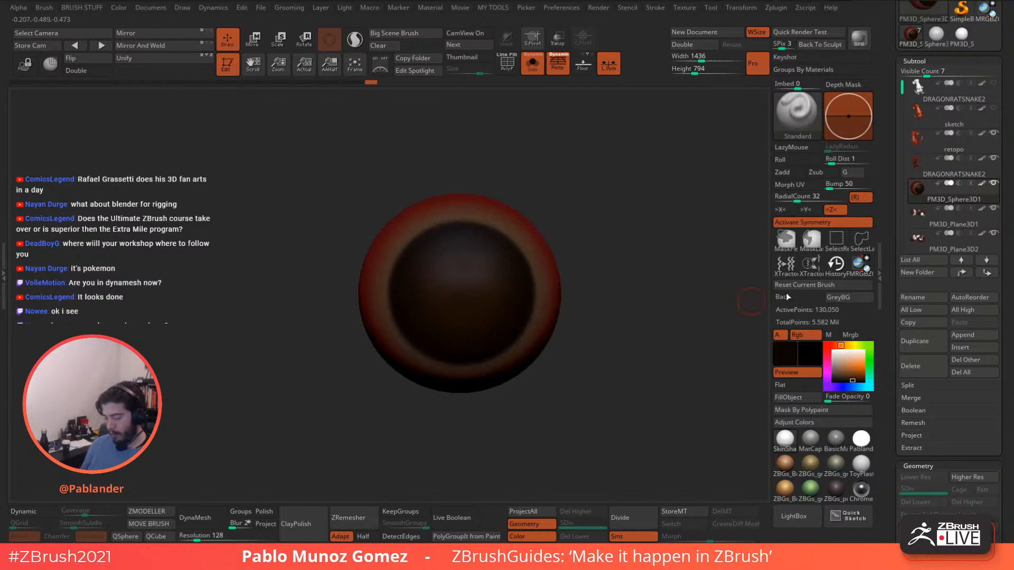
# Choose a saturated reddish orange and paint the inside of the eyeball's iris, leaving its dark rim.
pyautogui.click(860, 369)
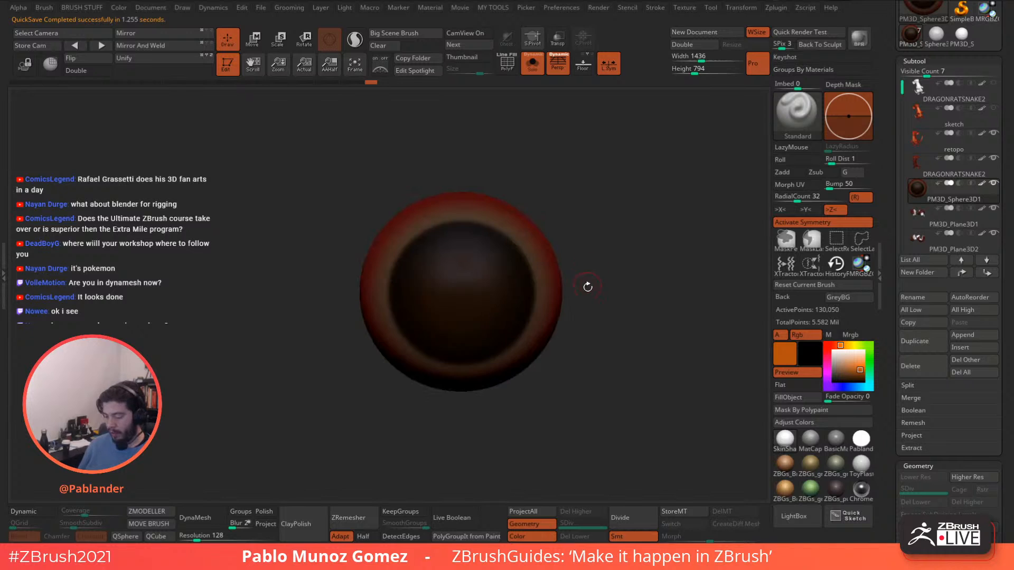
pyautogui.keyDown('alt'); pyautogui.moveTo(666, 323); pyautogui.dragTo(651, 316); pyautogui.keyUp('alt')
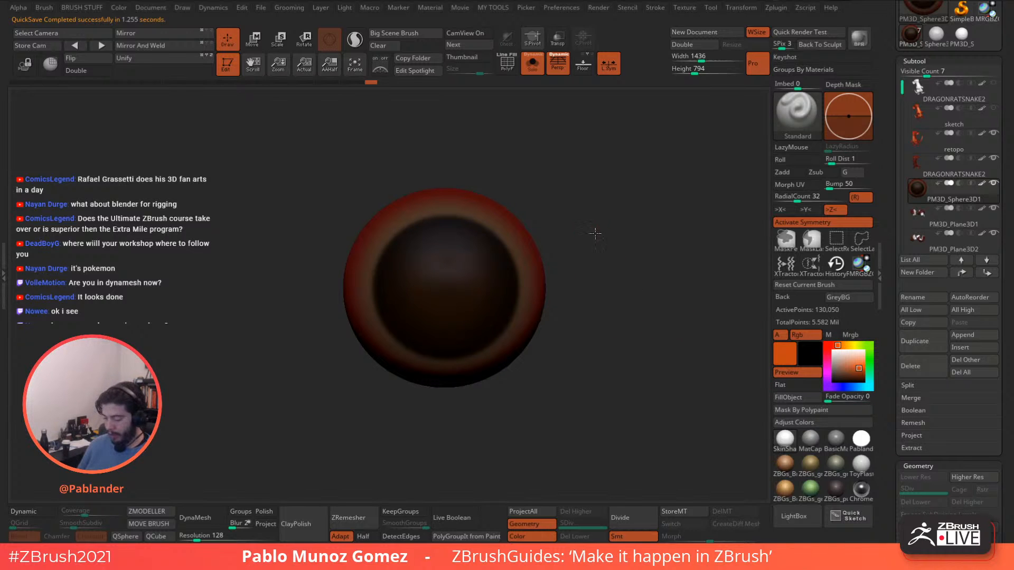
pyautogui.press('space')
pyautogui.moveTo(470, 258)
pyautogui.mouseDown()
pyautogui.moveTo(459, 301)
pyautogui.moveTo(458, 268)
pyautogui.moveTo(499, 285)
pyautogui.moveTo(454, 280)
pyautogui.moveTo(477, 274)
pyautogui.moveTo(468, 284)
pyautogui.moveTo(477, 269)
pyautogui.moveTo(475, 287)
pyautogui.moveTo(480, 268)
pyautogui.mouseUp()
pyautogui.hotkey('ctrl', 'z')
pyautogui.moveTo(612, 252)
pyautogui.keyDown('alt'); pyautogui.mouseDown()
pyautogui.moveTo(585, 266)
pyautogui.moveTo(616, 261)
pyautogui.mouseUp(); pyautogui.keyUp('alt')
pyautogui.rightClick(583, 268)
pyautogui.moveTo(616, 261)
pyautogui.mouseDown()
pyautogui.moveTo(606, 267)
pyautogui.moveTo(617, 262)
pyautogui.mouseUp()
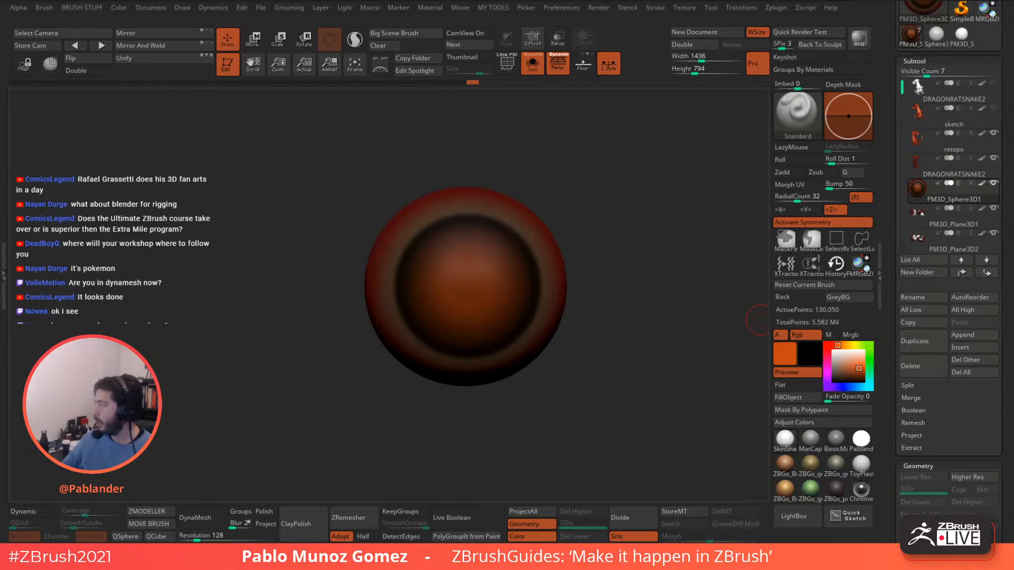
# Switch to the browser and look through the 3dconceptartist.com home page, from its courses to the contact form.
pyautogui.moveTo(1013, 58); pyautogui.dragTo(721, 2)
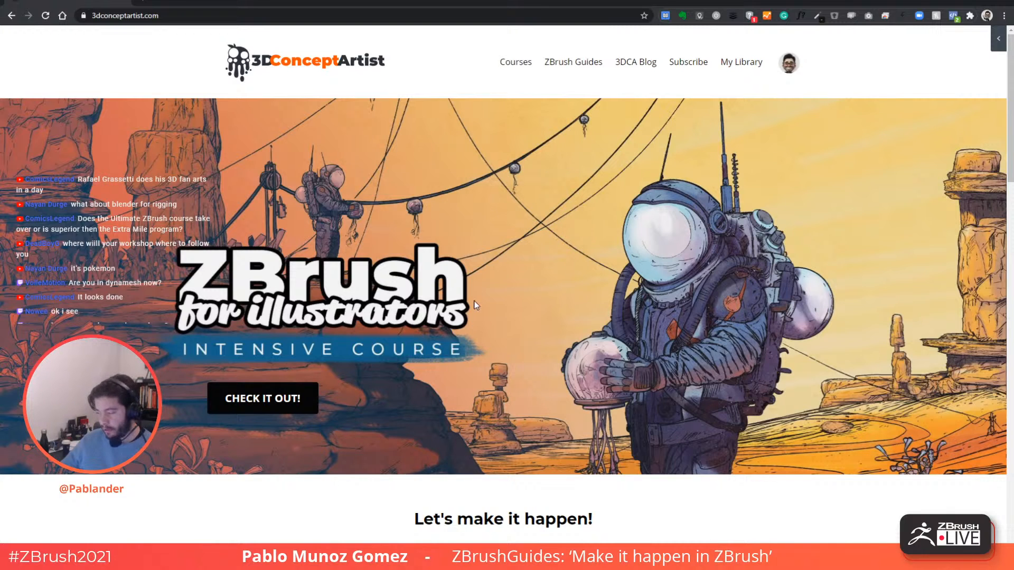
pyautogui.scroll(-8, 533, 278)
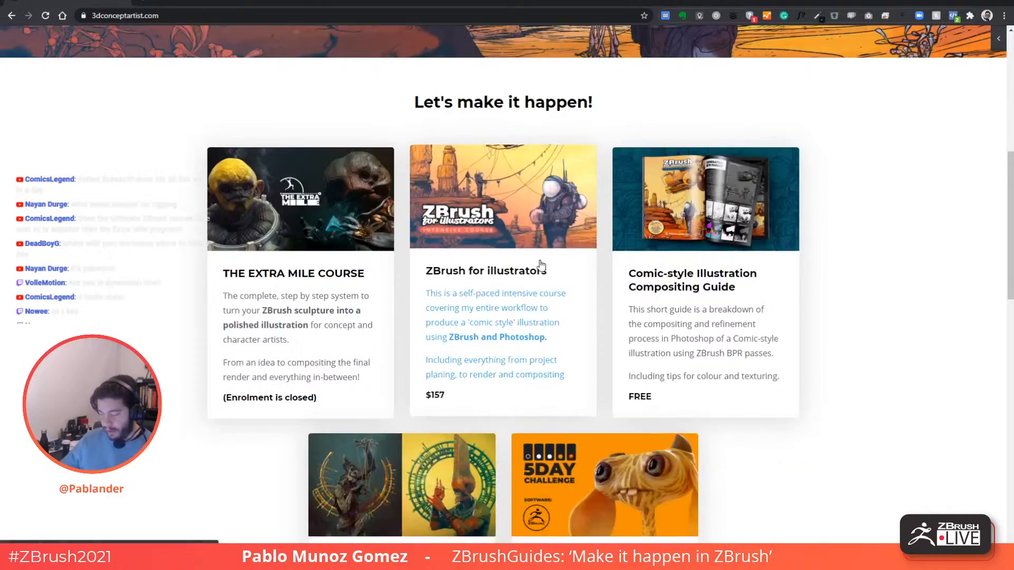
pyautogui.scroll(-16, 540, 264)
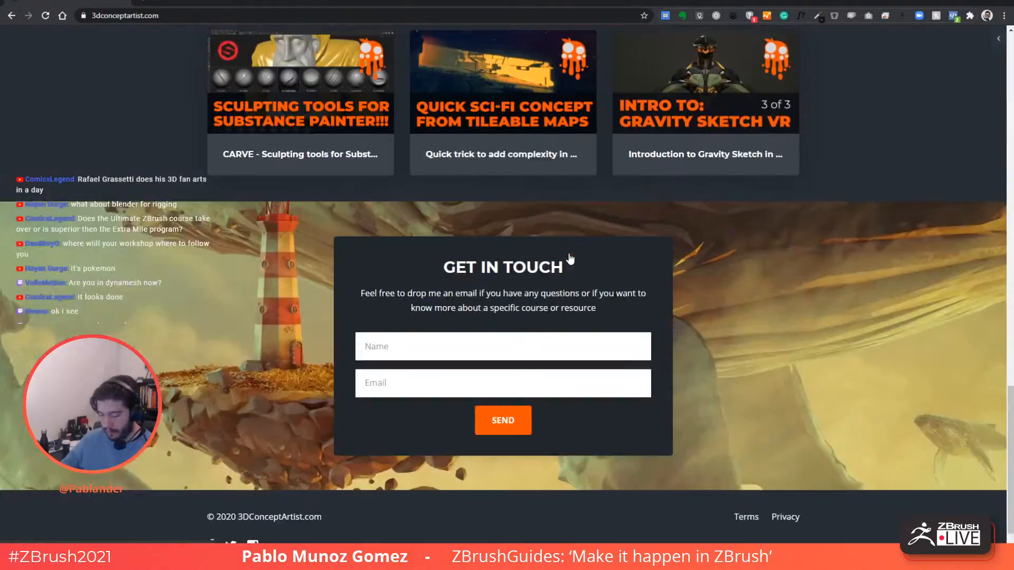
pyautogui.scroll(17, 668, 327)
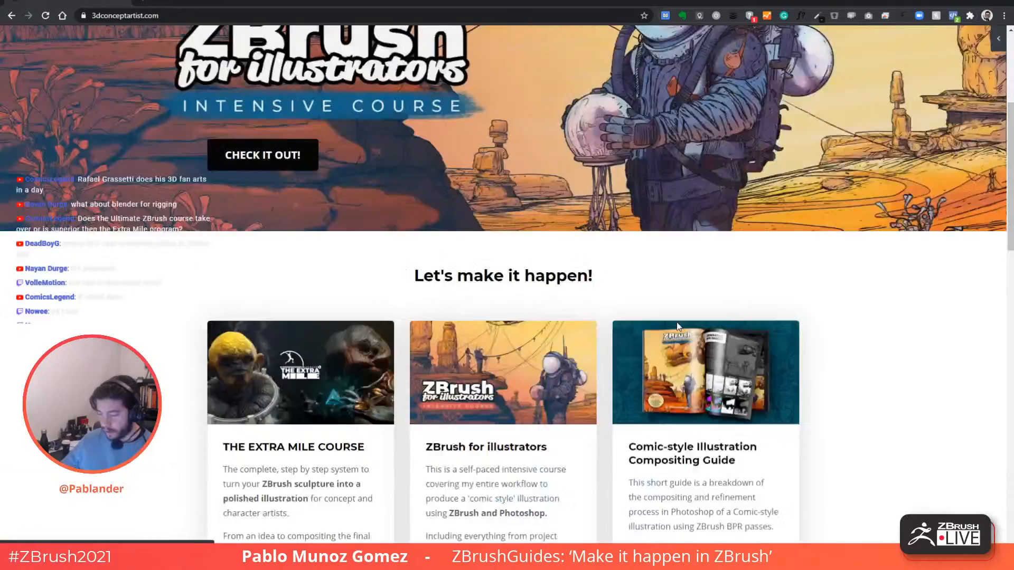
pyautogui.scroll(5, 678, 326)
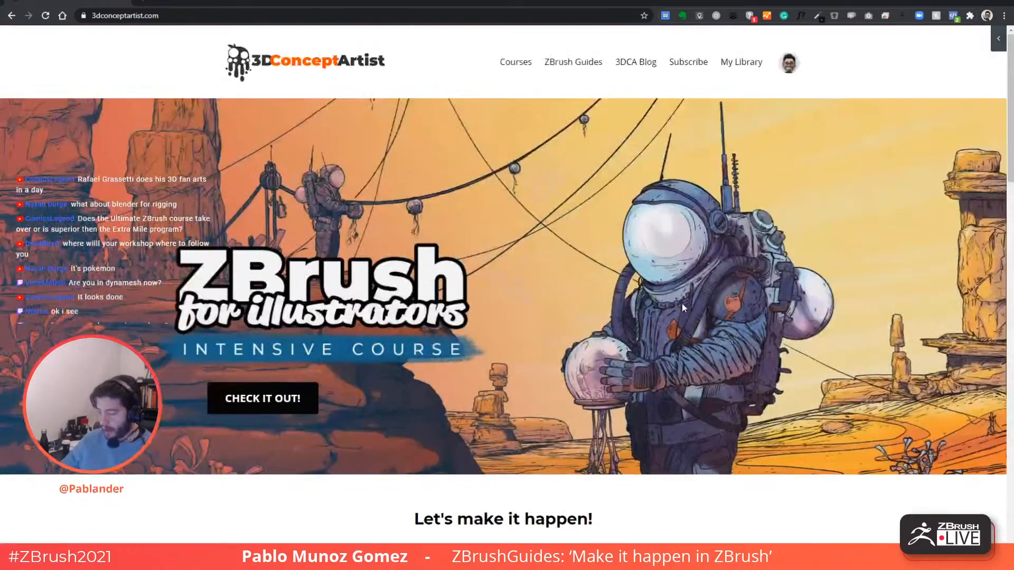
# Open the site's newsletter subscription page and select its web address, then return to ZBrush.
pyautogui.click(695, 63)
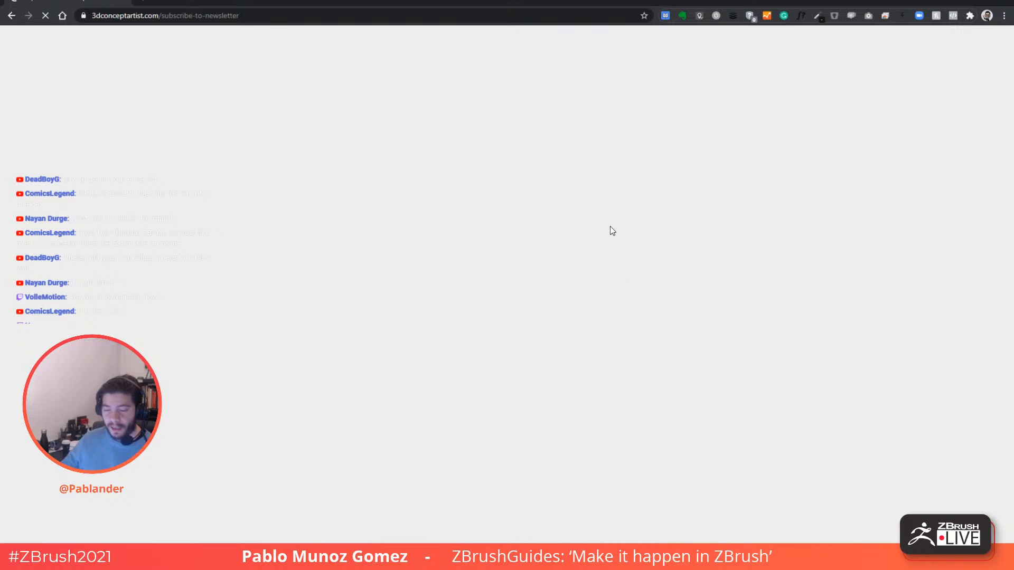
pyautogui.click(303, 16)
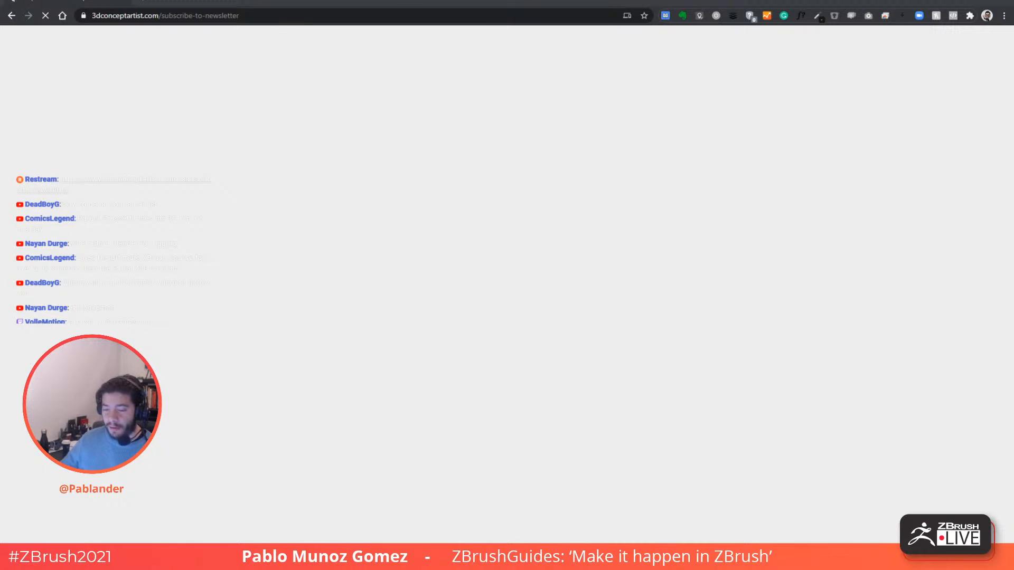
pyautogui.moveTo(383, 2); pyautogui.dragTo(1013, 55)
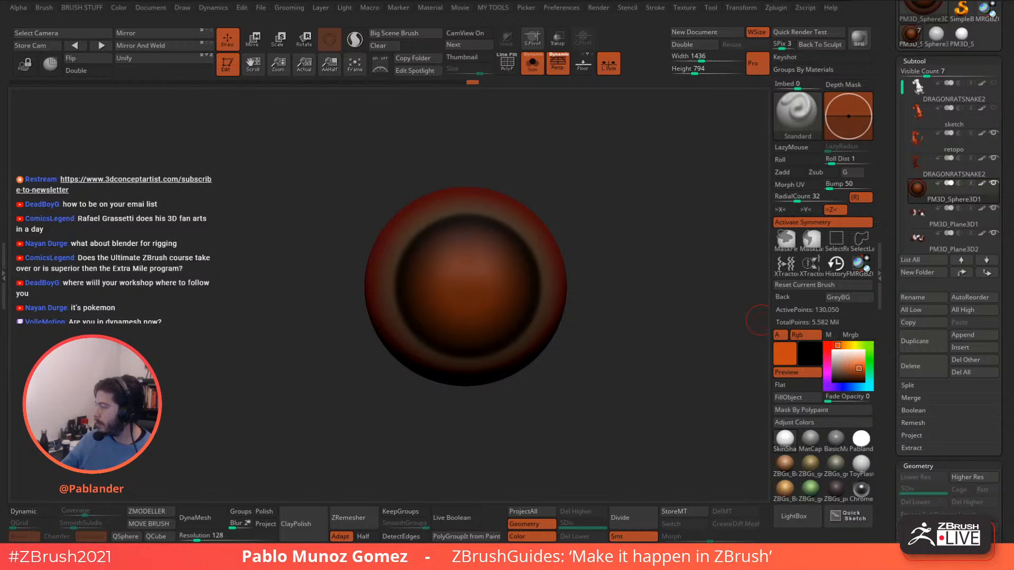
# Switch to the browser, examine the newsletter subscription page's heading, name and email fields, and return to ZBrush.
pyautogui.moveTo(1013, 109); pyautogui.dragTo(489, 1)
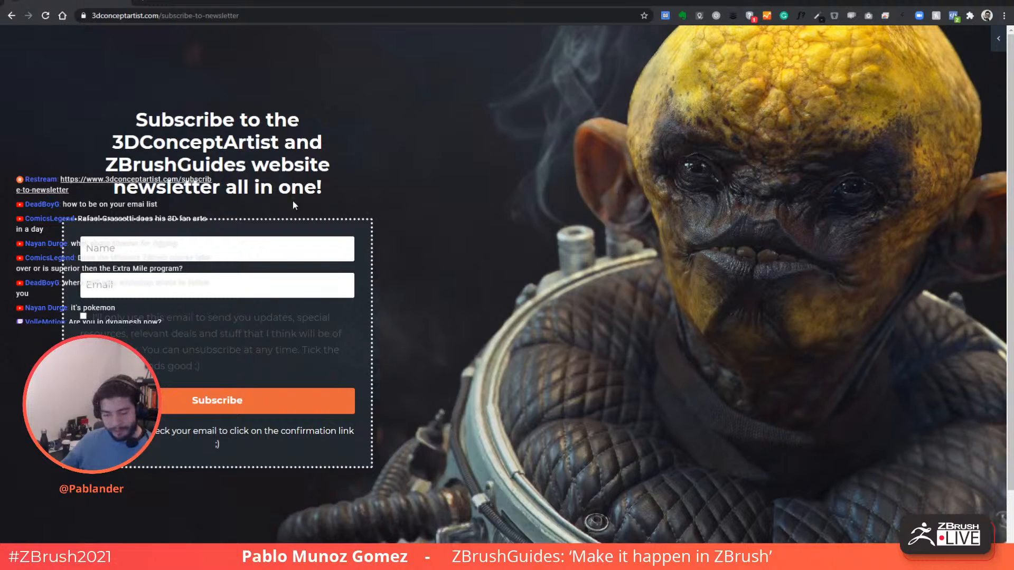
pyautogui.scroll(-1, 454, 253)
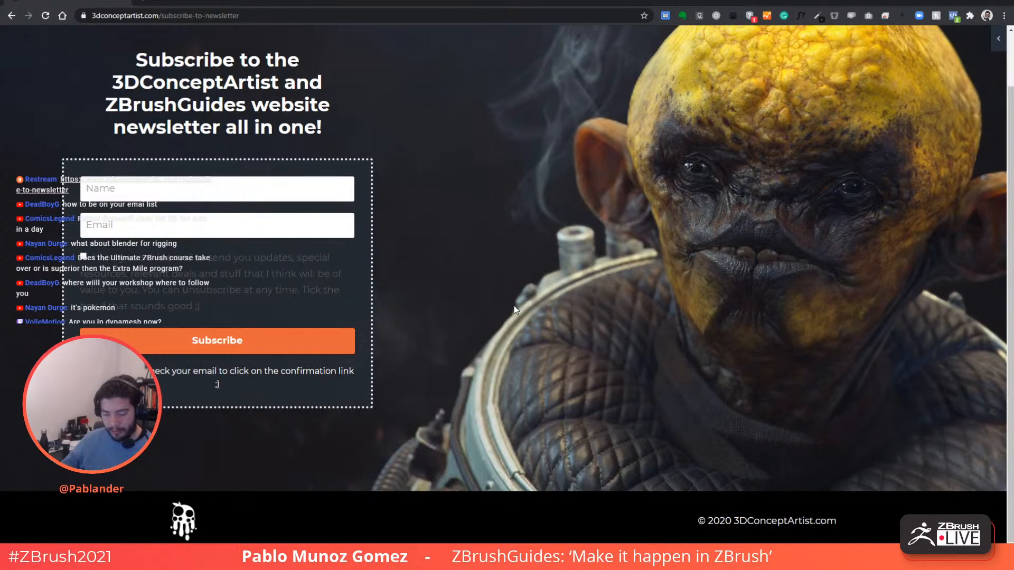
pyautogui.scroll(1, 633, 322)
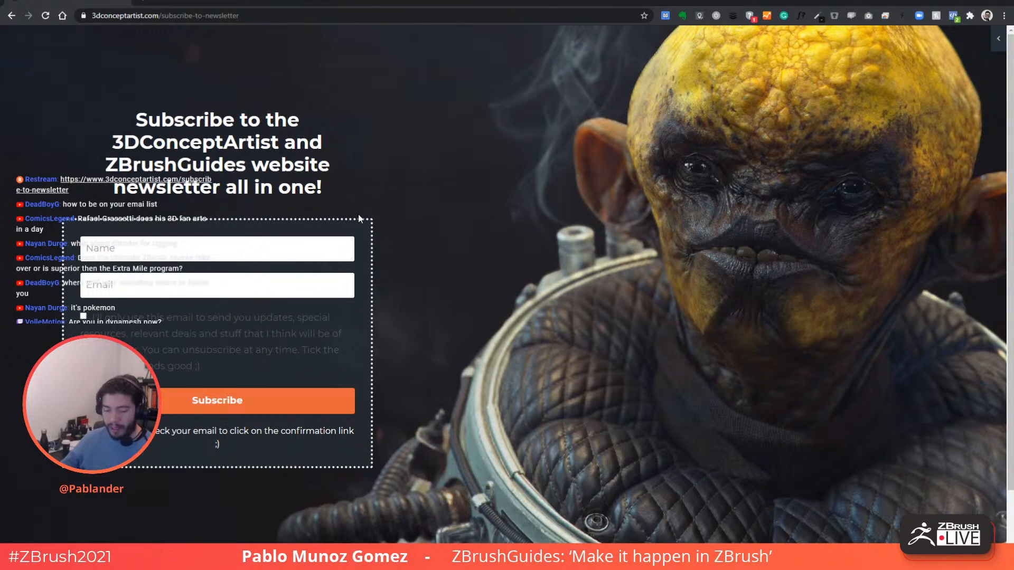
pyautogui.moveTo(113, 143); pyautogui.dragTo(327, 153)
pyautogui.doubleClick(259, 166)
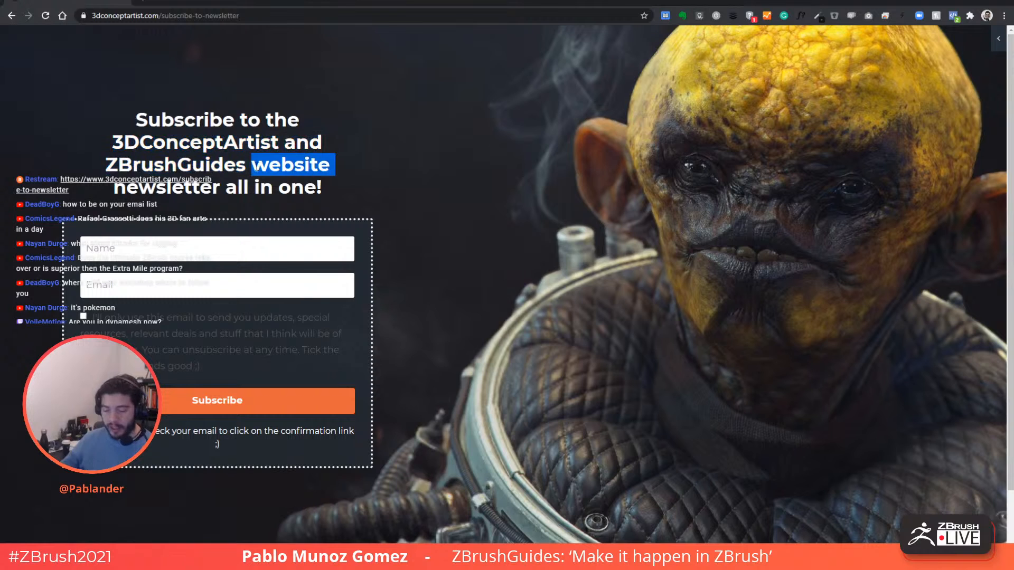
pyautogui.click(265, 167)
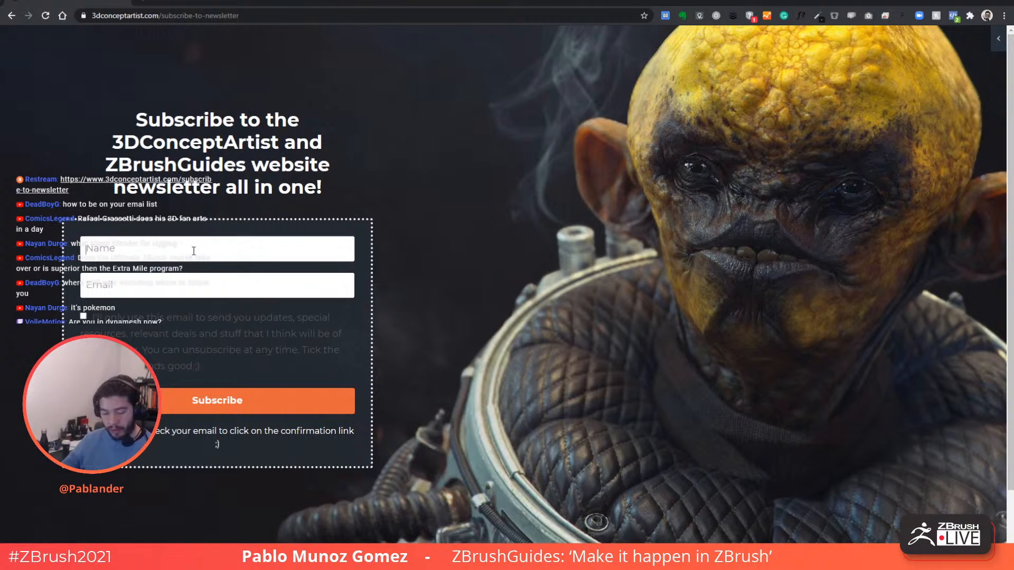
pyautogui.click(280, 285)
pyautogui.click(458, 274)
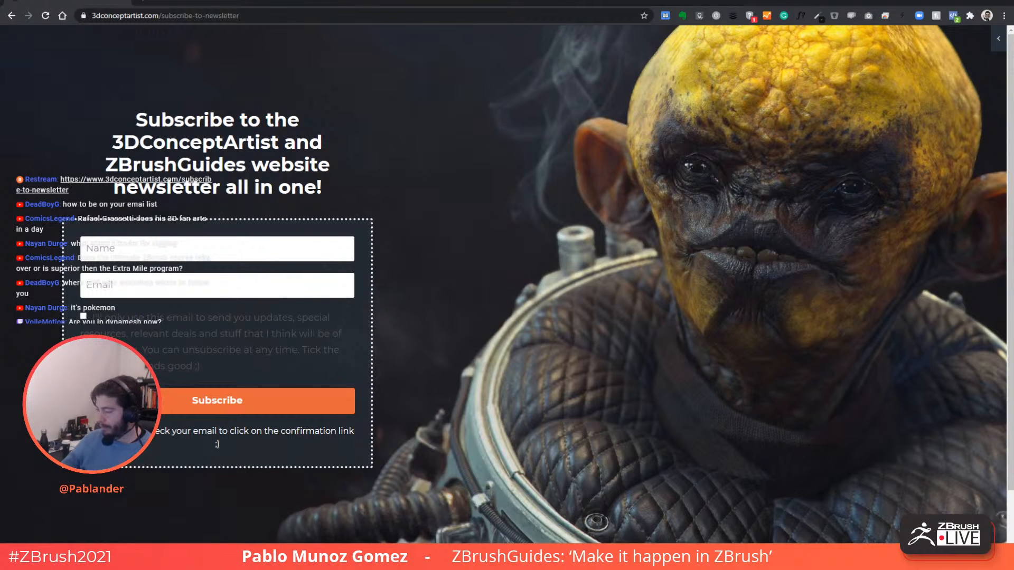
pyautogui.click(1004, 5)
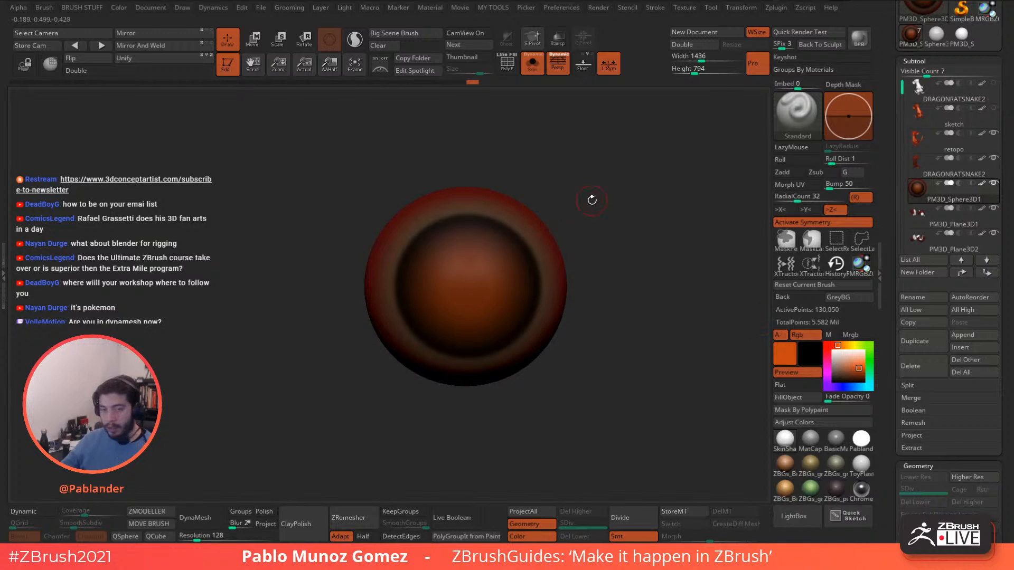
# Set the radial symmetry count to 9 for painting the front of the eyeball.
pyautogui.moveTo(678, 310); pyautogui.dragTo(565, 272)
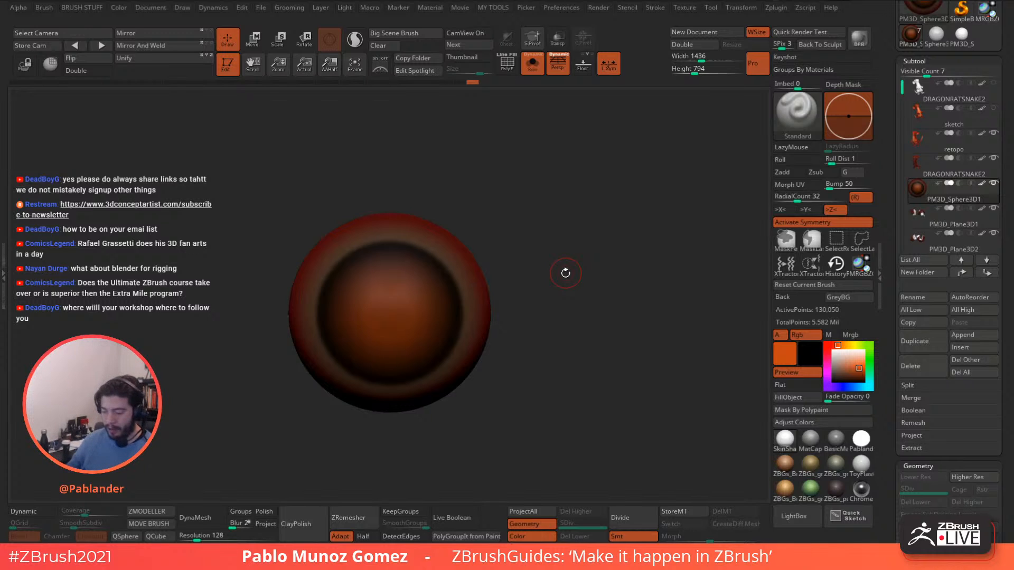
pyautogui.keyDown('alt'); pyautogui.moveTo(547, 274); pyautogui.dragTo(568, 290); pyautogui.keyUp('alt')
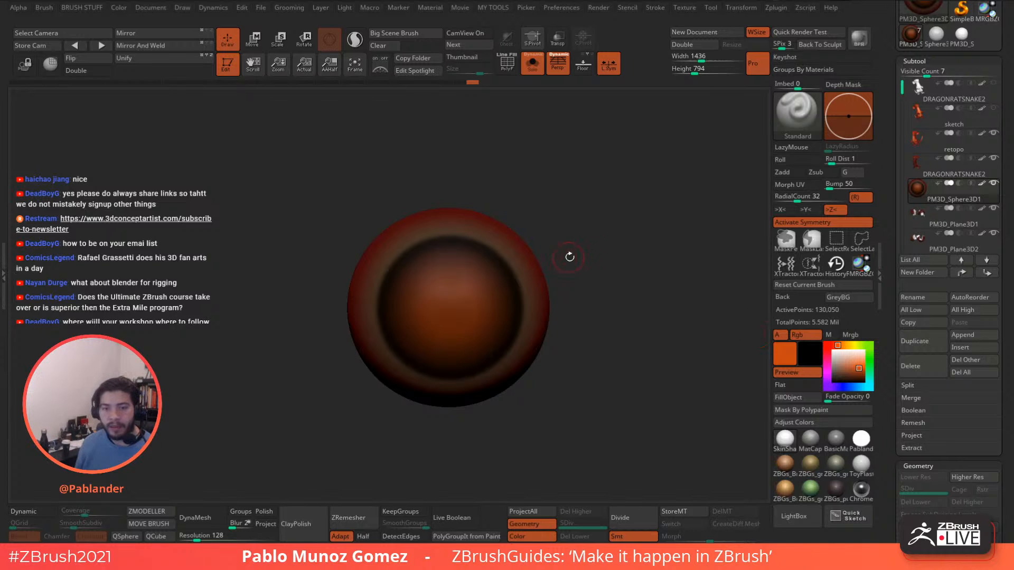
pyautogui.keyDown('alt'); pyautogui.moveTo(590, 238); pyautogui.dragTo(579, 243); pyautogui.keyUp('alt')
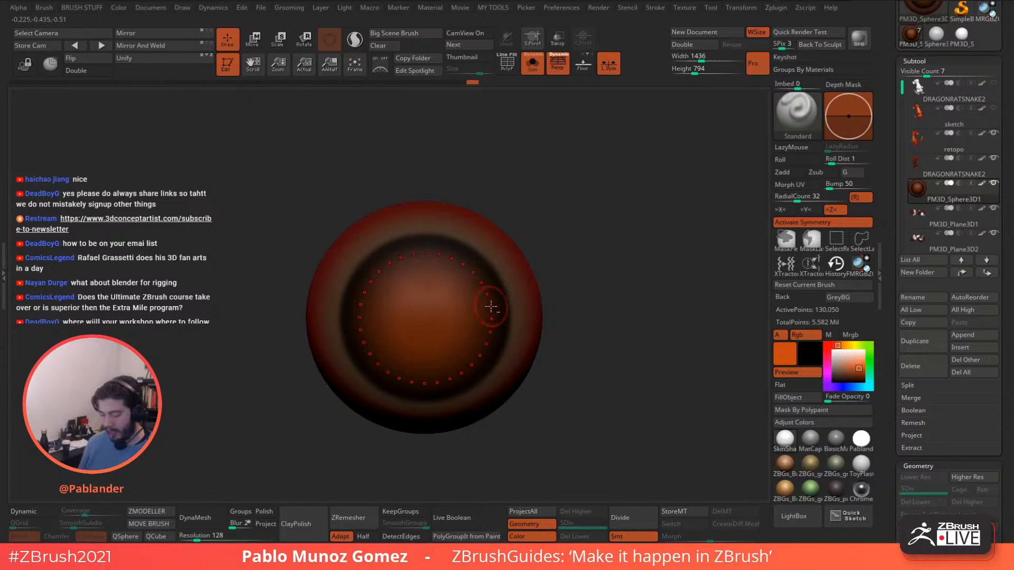
pyautogui.keyDown('alt'); pyautogui.moveTo(490, 306); pyautogui.dragTo(515, 290, button='right'); pyautogui.keyUp('alt')
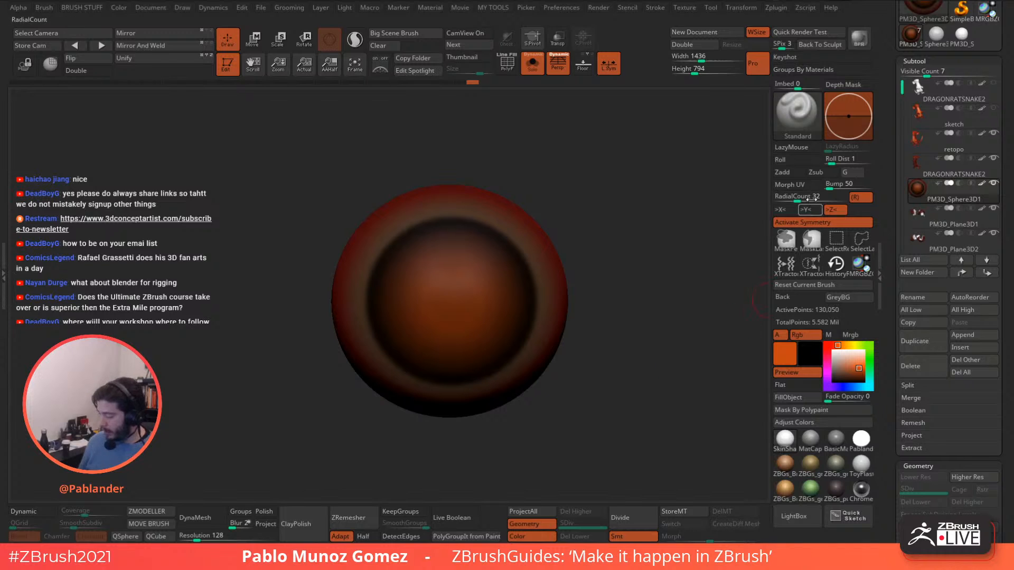
pyautogui.moveTo(813, 197); pyautogui.dragTo(779, 200)
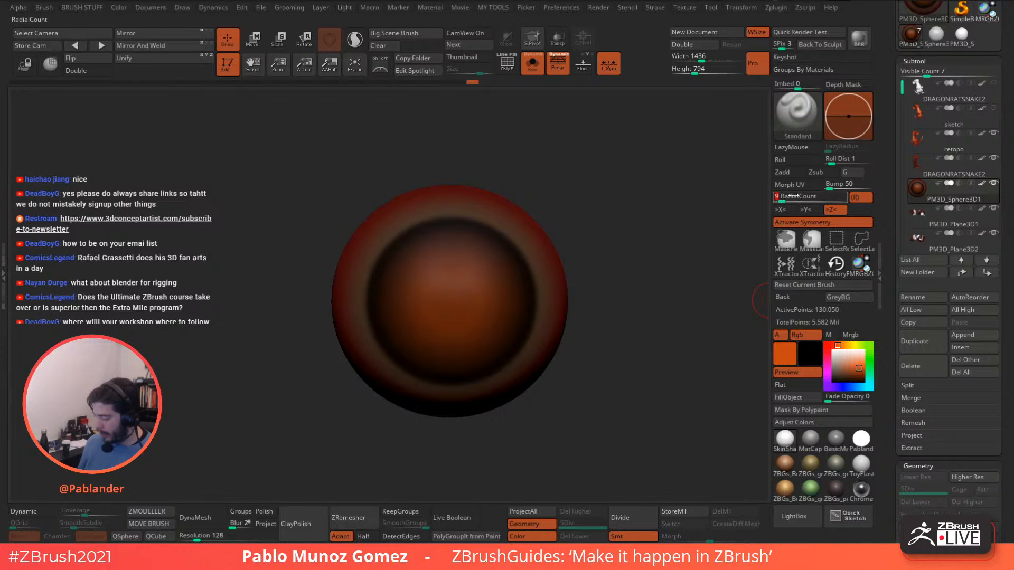
pyautogui.keyDown('alt'); pyautogui.moveTo(499, 277); pyautogui.dragTo(495, 282, button='right'); pyautogui.keyUp('alt')
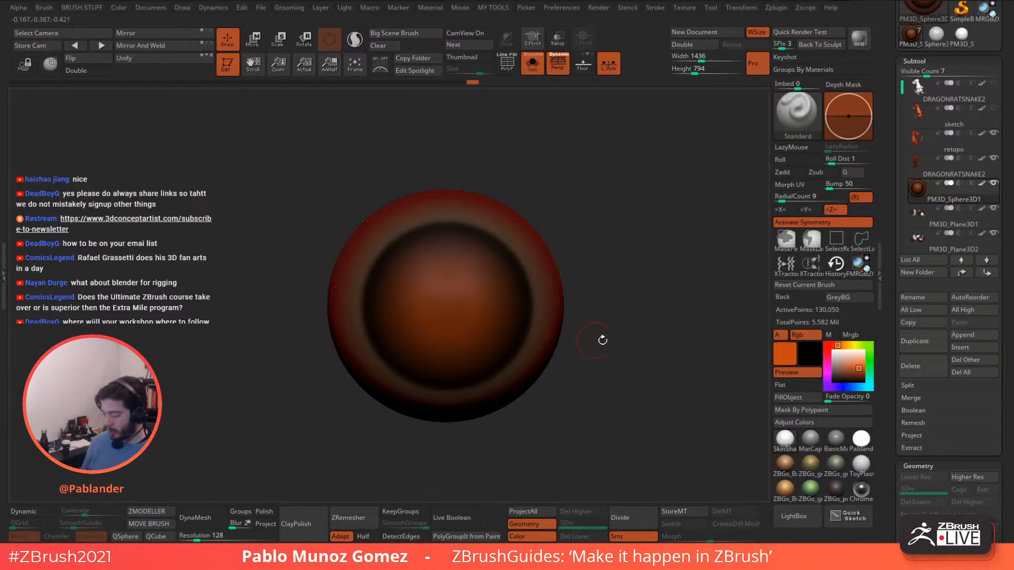
# Choose a bright orange and paint fine radial streaks across the iris with a smaller brush.
pyautogui.moveTo(858, 367); pyautogui.dragTo(862, 366)
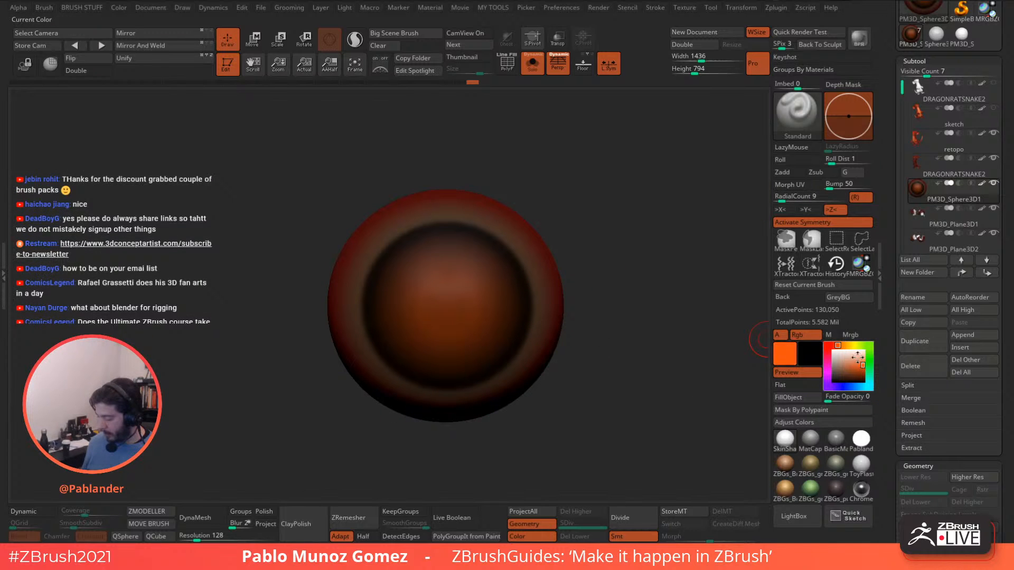
pyautogui.click(840, 345)
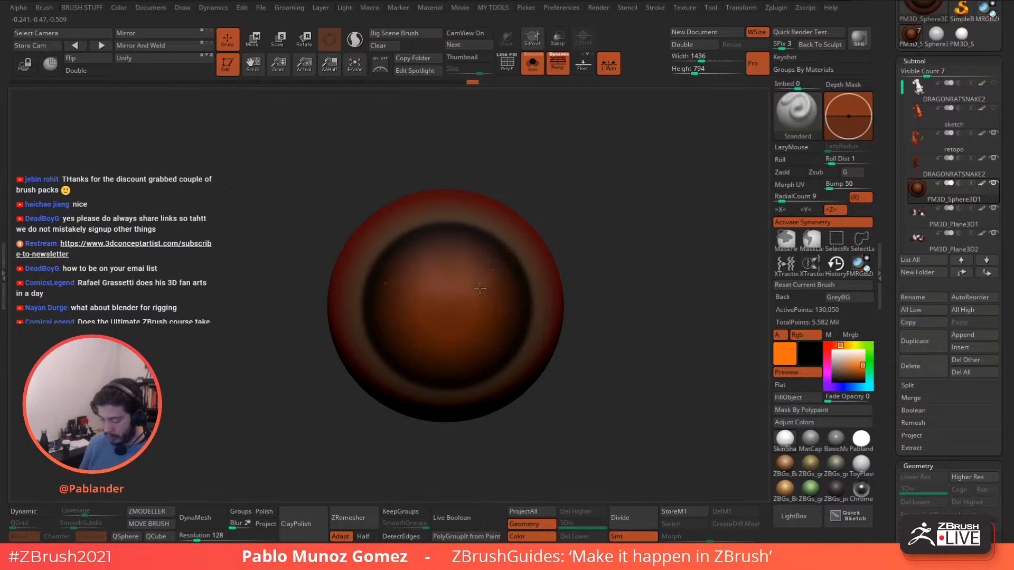
pyautogui.press('space')
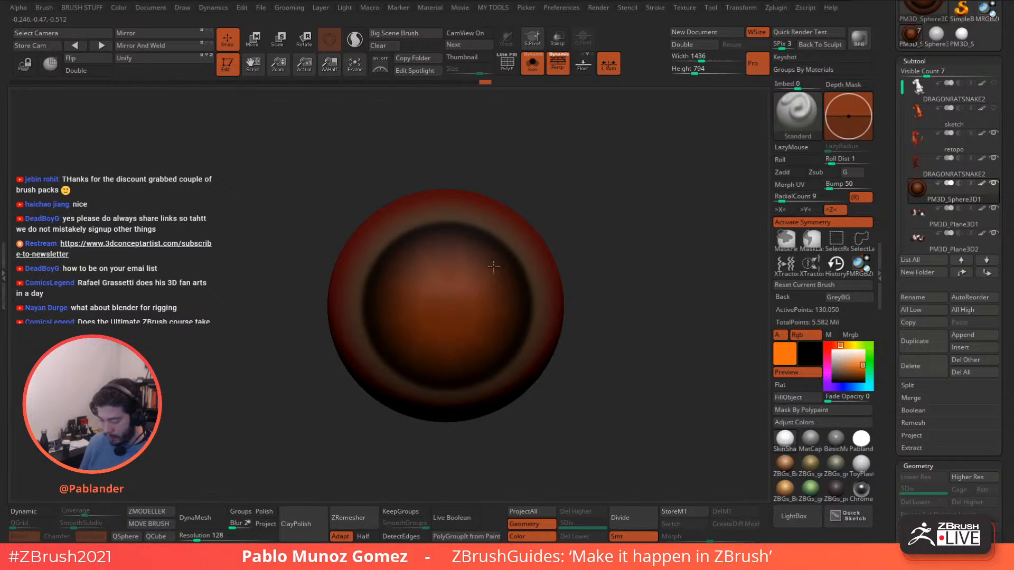
pyautogui.moveTo(452, 246)
pyautogui.mouseDown()
pyautogui.moveTo(449, 273)
pyautogui.moveTo(467, 249)
pyautogui.moveTo(493, 266)
pyautogui.mouseUp()
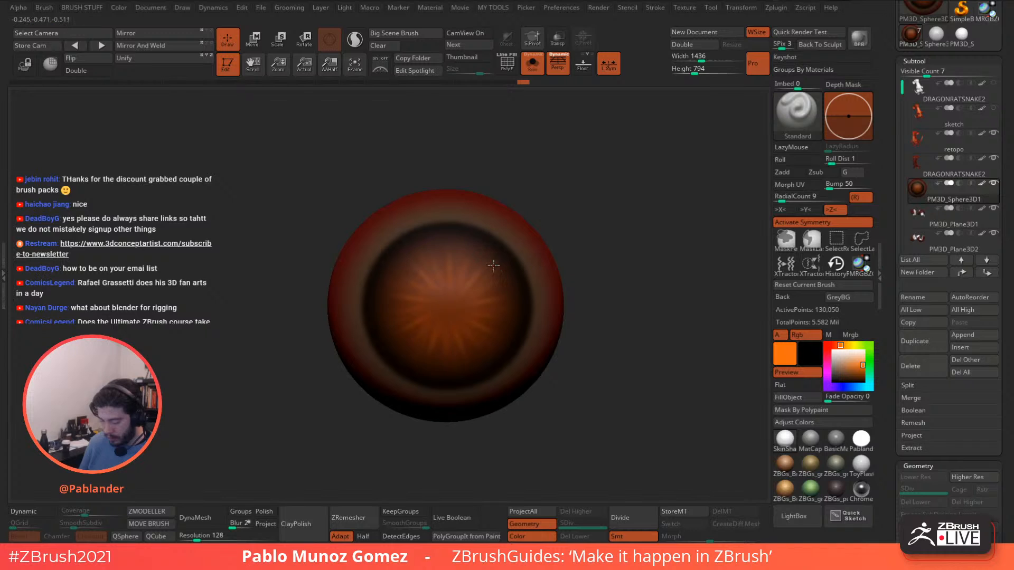
pyautogui.moveTo(447, 315)
pyautogui.mouseDown()
pyautogui.moveTo(474, 342)
pyautogui.moveTo(478, 369)
pyautogui.moveTo(453, 319)
pyautogui.moveTo(477, 356)
pyautogui.mouseUp()
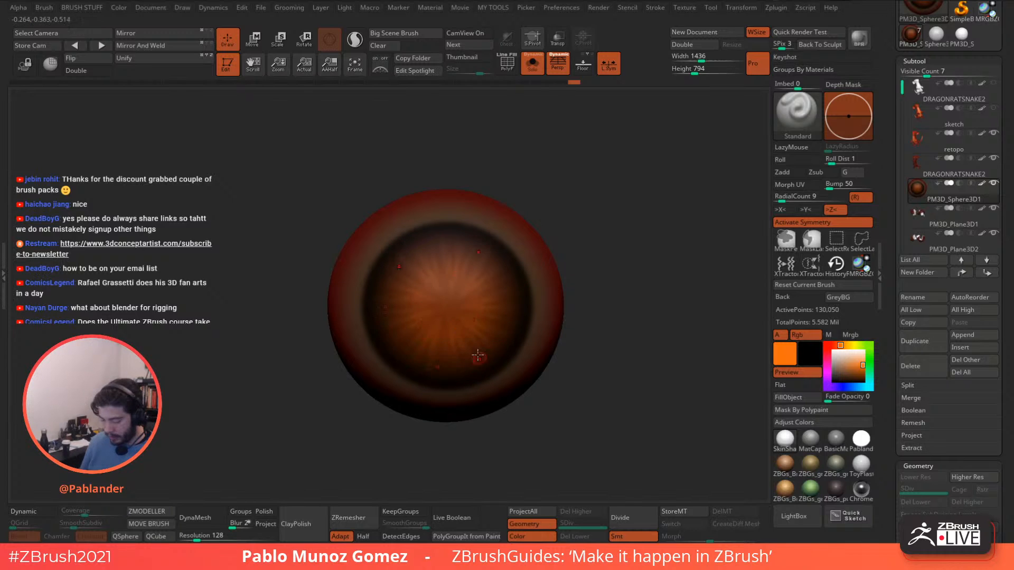
pyautogui.moveTo(469, 307)
pyautogui.mouseDown()
pyautogui.moveTo(500, 252)
pyautogui.moveTo(463, 238)
pyautogui.moveTo(440, 256)
pyautogui.moveTo(443, 272)
pyautogui.mouseUp()
# Choose a yellowish orange, set the radial symmetry count to 5, and paint brighter streaks outward from the iris's centre.
pyautogui.click(844, 345)
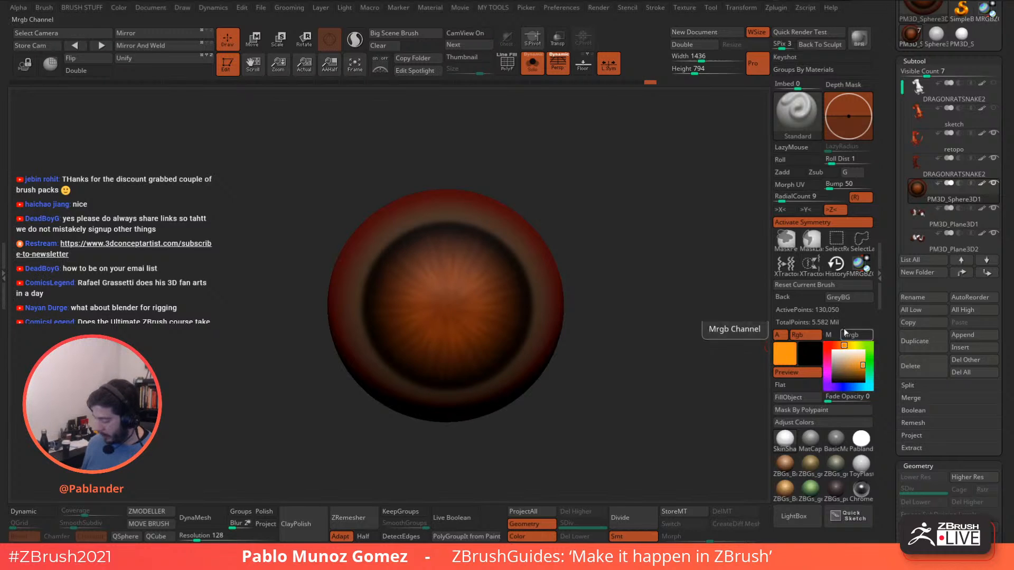
pyautogui.click(781, 200)
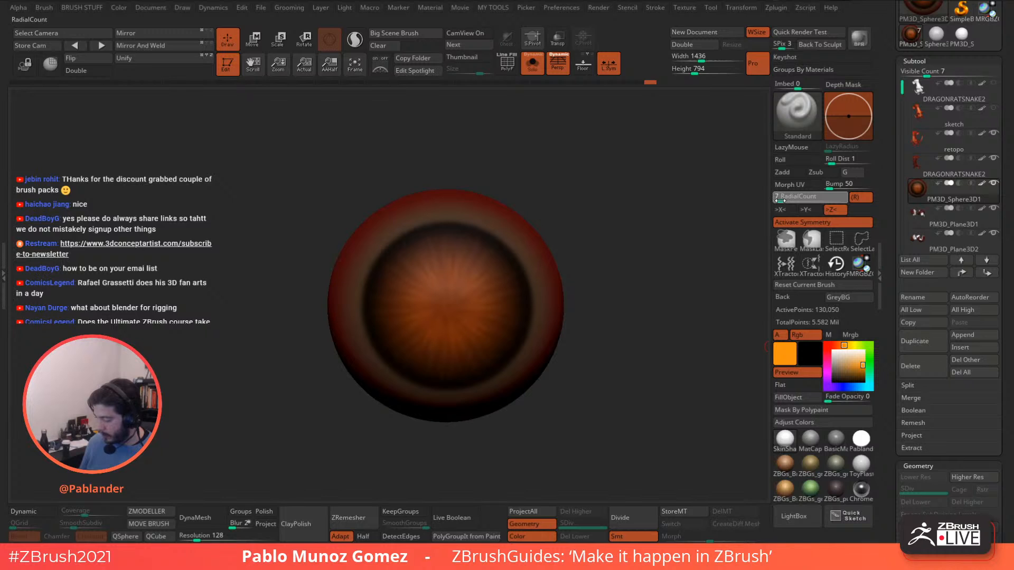
pyautogui.press('Return')
pyautogui.keyDown('alt'); pyautogui.moveTo(658, 251); pyautogui.dragTo(633, 285); pyautogui.keyUp('alt')
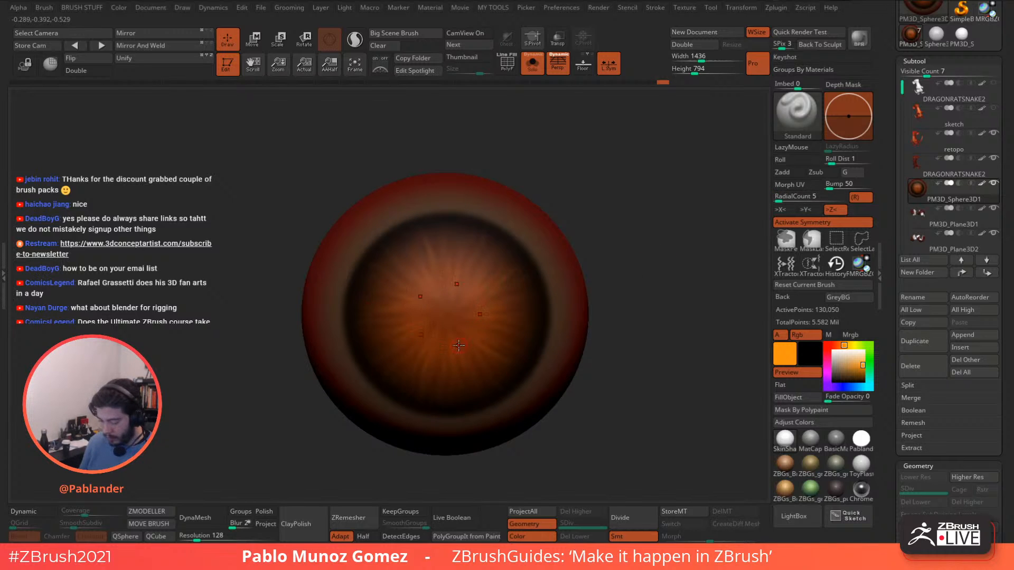
pyautogui.moveTo(452, 319)
pyautogui.mouseDown()
pyautogui.moveTo(461, 396)
pyautogui.moveTo(464, 356)
pyautogui.moveTo(481, 385)
pyautogui.moveTo(469, 350)
pyautogui.moveTo(487, 361)
pyautogui.moveTo(422, 378)
pyautogui.moveTo(434, 372)
pyautogui.mouseUp()
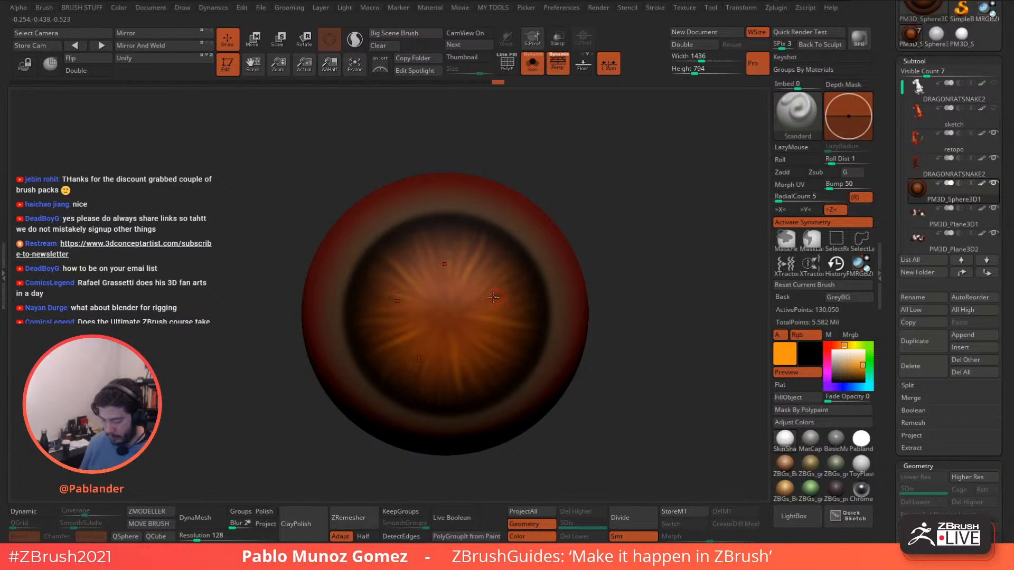
# Set the radial symmetry count to 3 and vary the iris streaks with a lighter orange and a dark brown.
pyautogui.moveTo(787, 197); pyautogui.dragTo(776, 200)
pyautogui.click(862, 363)
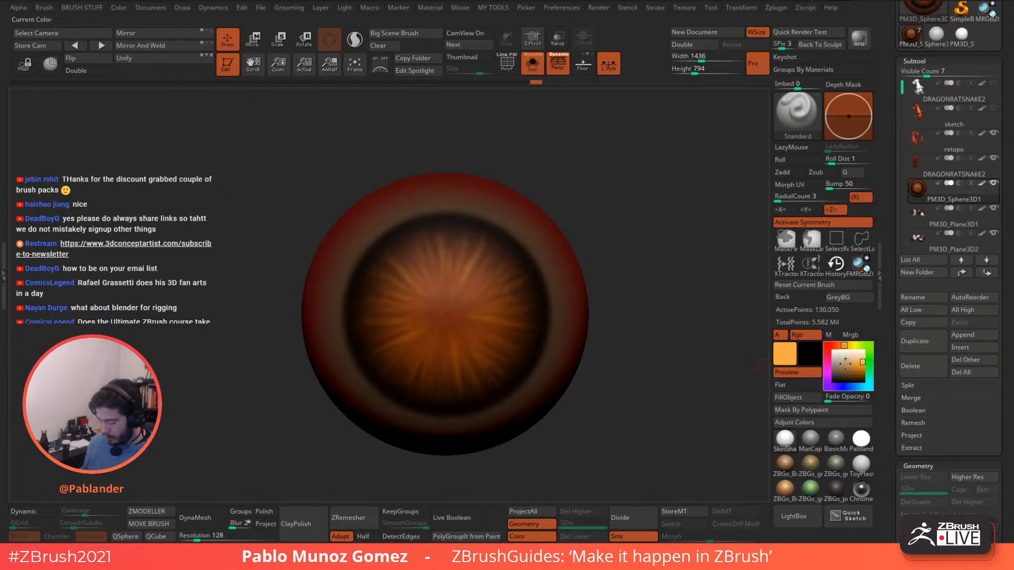
pyautogui.press('c')
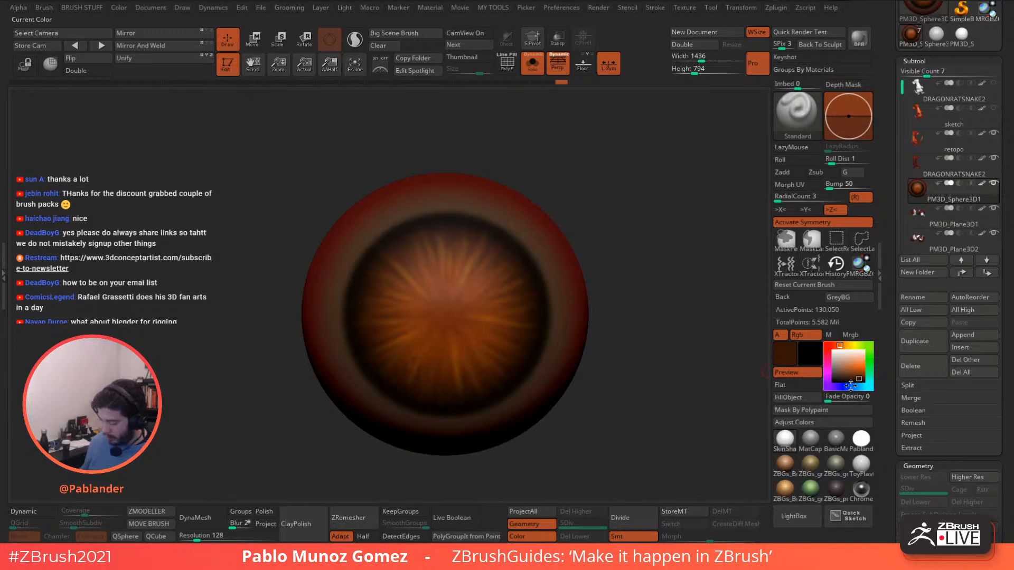
pyautogui.press('c')
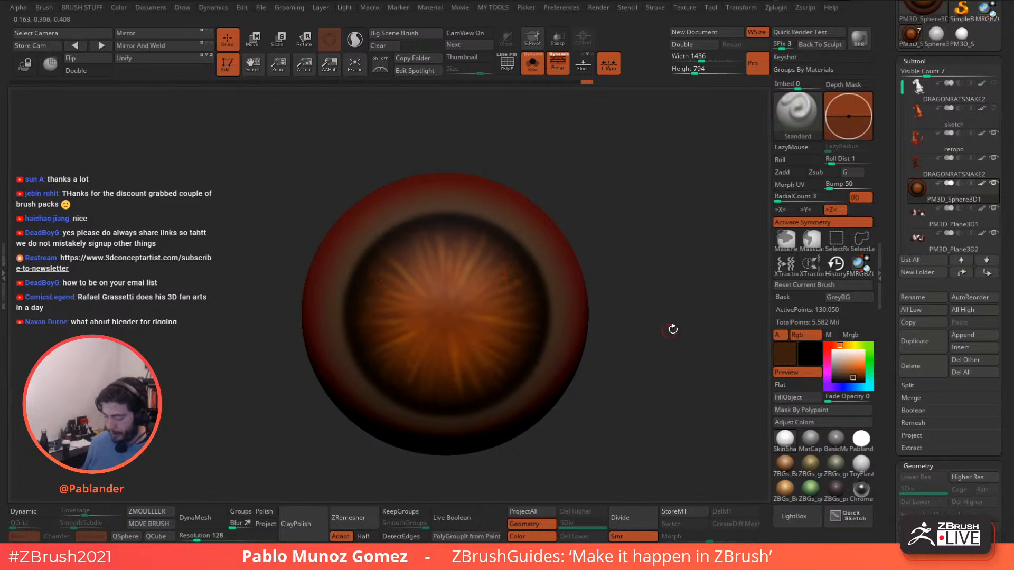
# Turn off symmetry and subdivide the eyeball once to SDiv 2.
pyautogui.click(813, 226)
pyautogui.scroll(5, 522, 323)
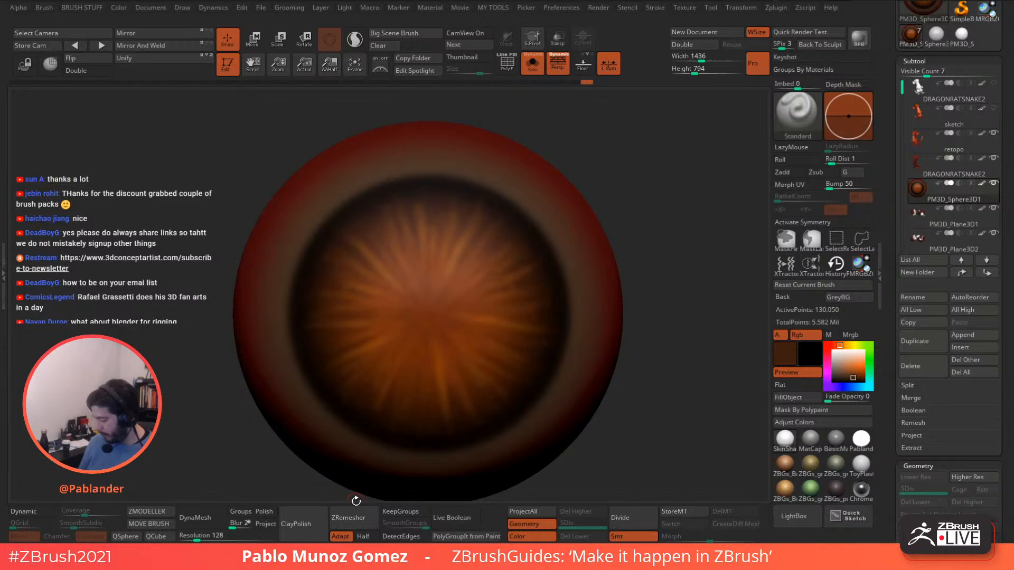
pyautogui.click(641, 517)
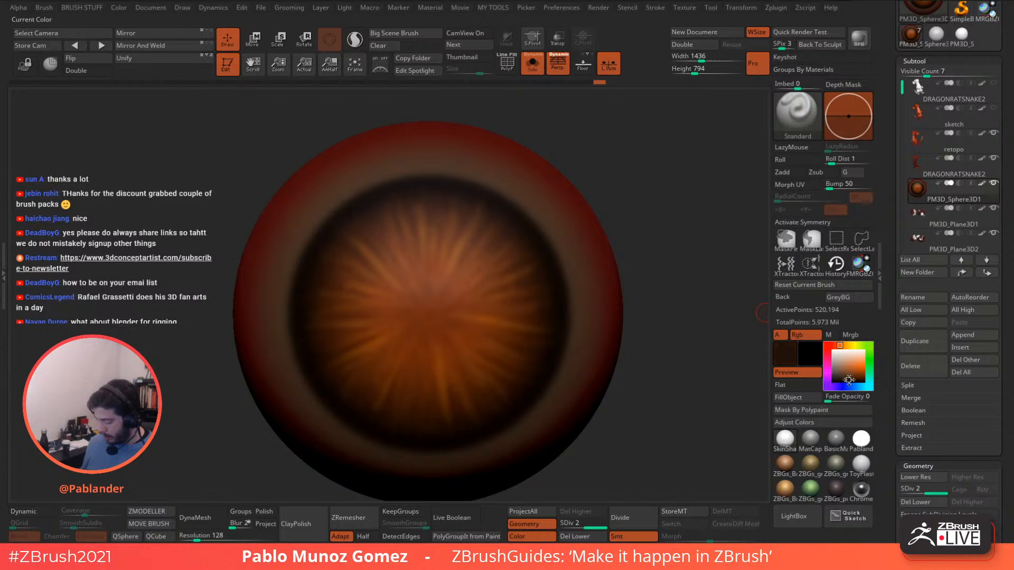
# Paint fine dark brown streaks between the orange ones along the lower and left parts of the iris with a smaller brush.
pyautogui.press('space')
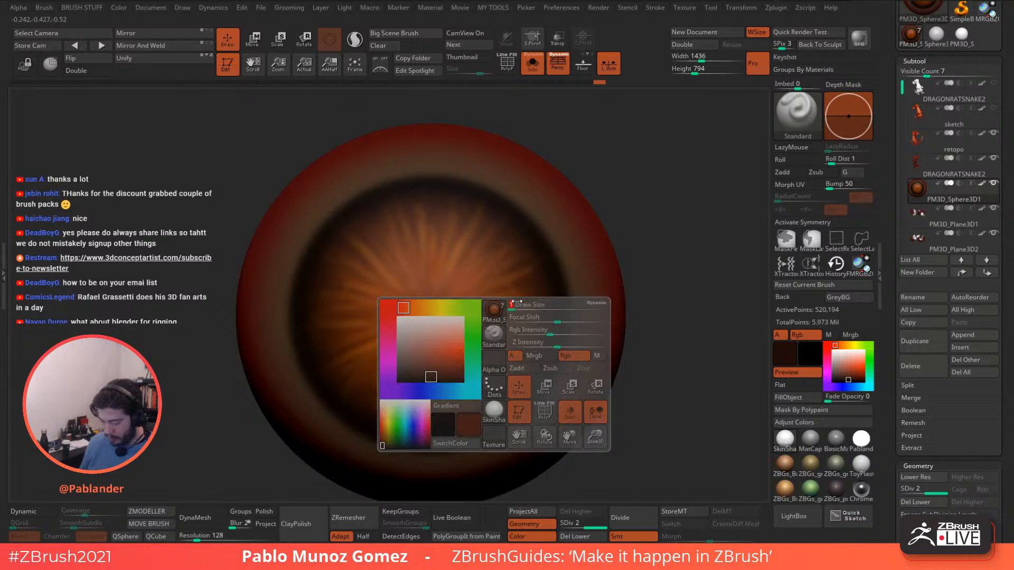
pyautogui.press('shift')
pyautogui.press('space')
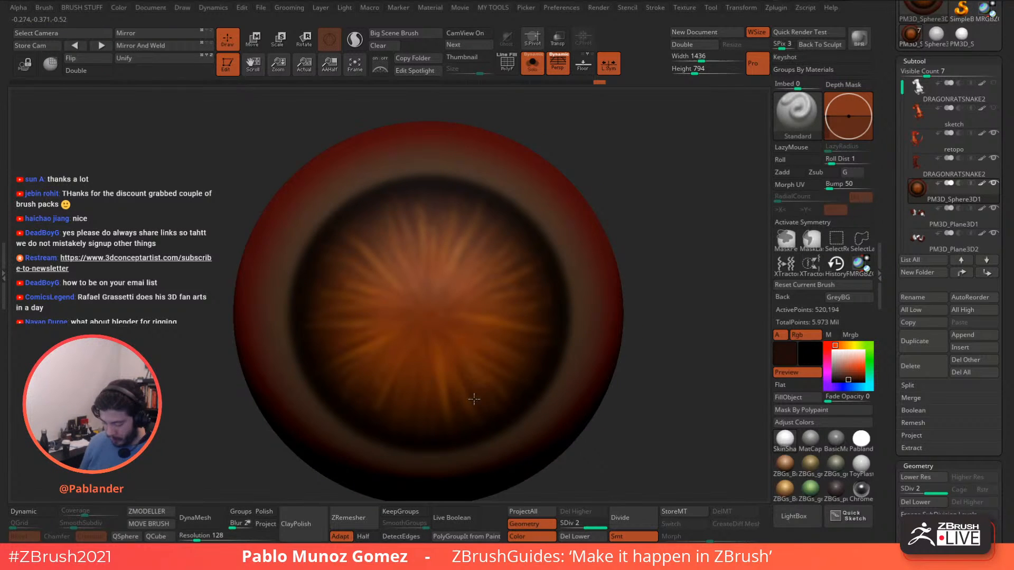
pyautogui.moveTo(474, 399)
pyautogui.mouseDown()
pyautogui.moveTo(467, 385)
pyautogui.moveTo(504, 369)
pyautogui.moveTo(525, 317)
pyautogui.mouseUp()
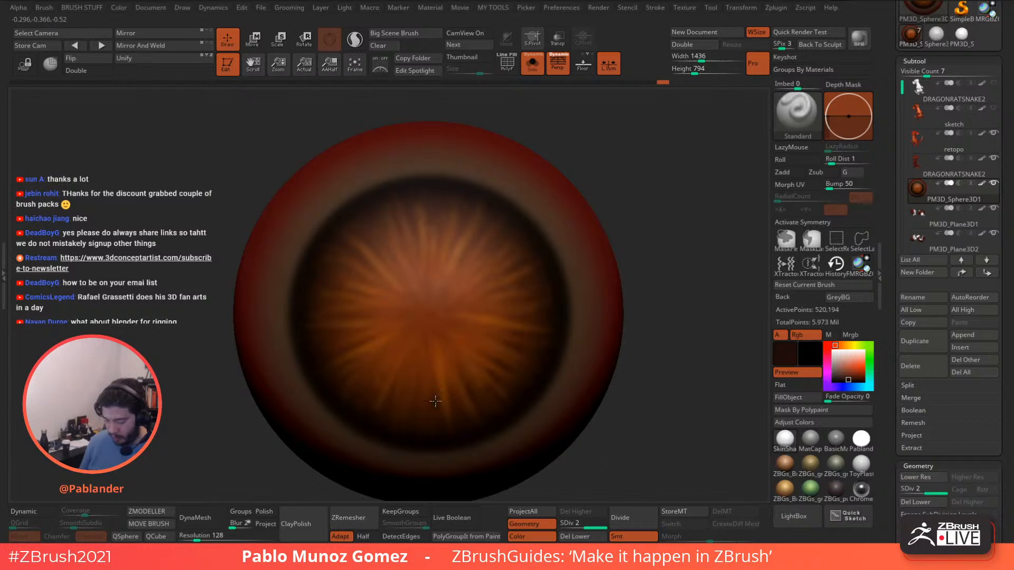
pyautogui.moveTo(418, 390); pyautogui.dragTo(414, 414)
pyautogui.keyDown('alt'); pyautogui.moveTo(445, 362); pyautogui.dragTo(499, 327, button='right'); pyautogui.keyUp('alt')
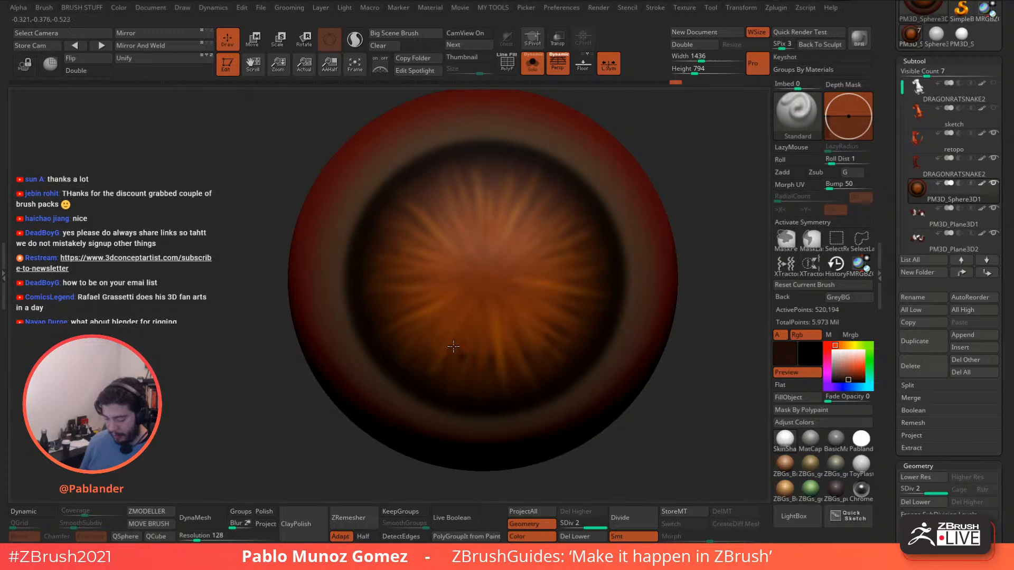
pyautogui.moveTo(453, 347)
pyautogui.mouseDown()
pyautogui.moveTo(471, 370)
pyautogui.moveTo(453, 375)
pyautogui.mouseUp()
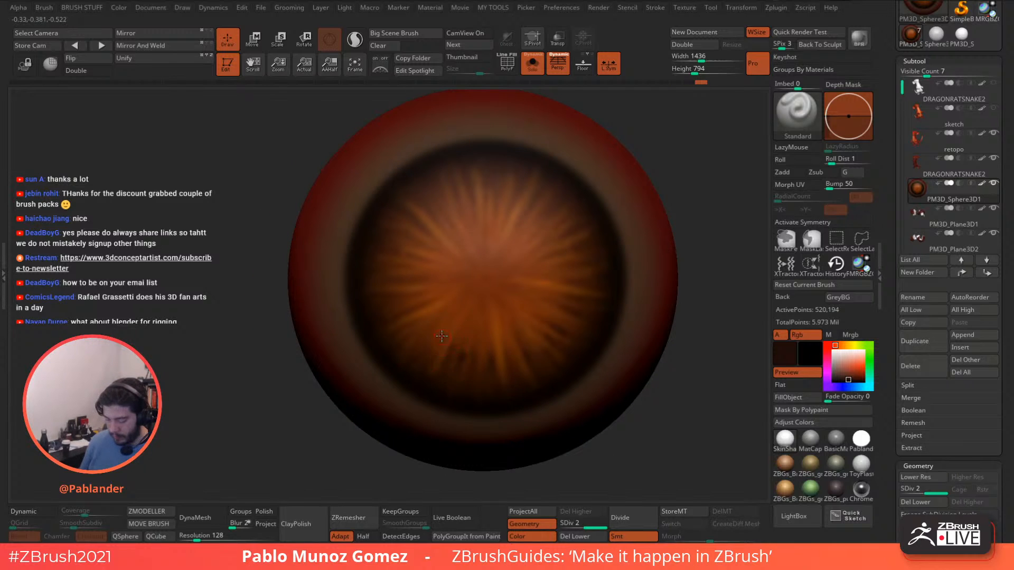
pyautogui.moveTo(442, 336)
pyautogui.mouseDown()
pyautogui.moveTo(412, 359)
pyautogui.moveTo(393, 282)
pyautogui.mouseUp()
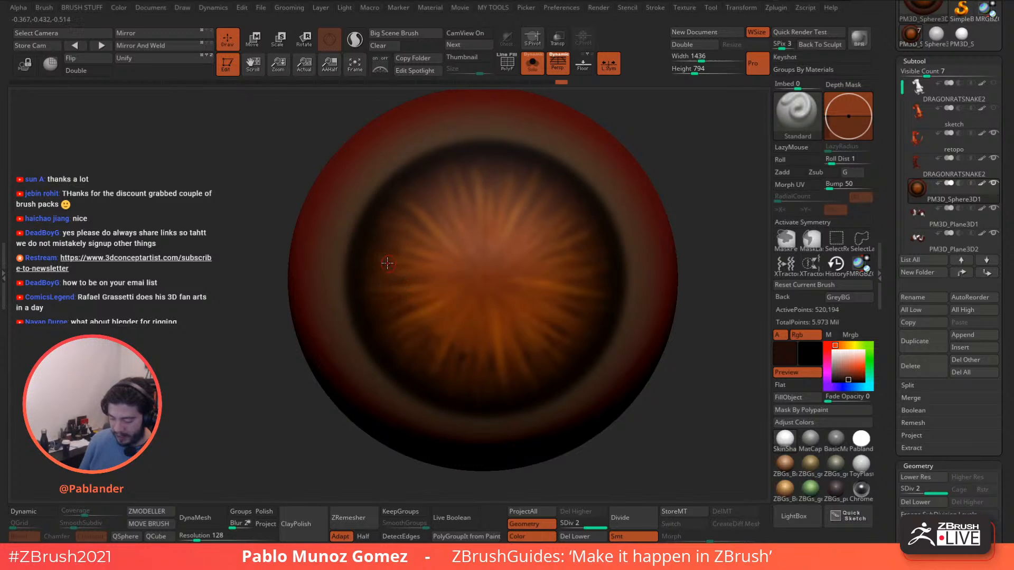
pyautogui.moveTo(413, 245)
pyautogui.mouseDown()
pyautogui.moveTo(392, 246)
pyautogui.moveTo(429, 209)
pyautogui.moveTo(439, 219)
pyautogui.mouseUp()
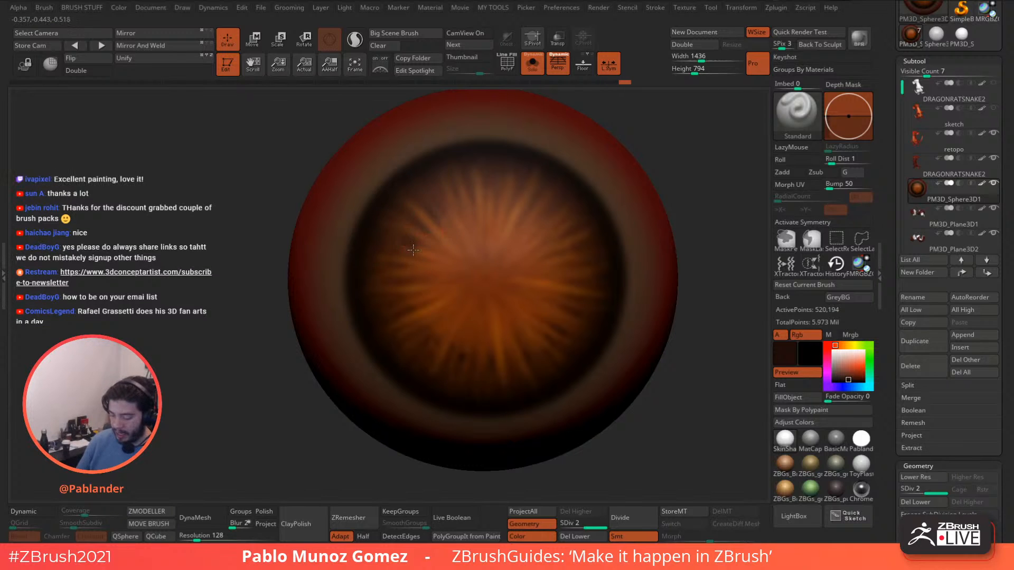
# Continue the dark brown streaks by hand along the upper and right parts of the iris and fill remaining gaps around it.
pyautogui.moveTo(492, 182)
pyautogui.mouseDown()
pyautogui.moveTo(494, 205)
pyautogui.moveTo(456, 181)
pyautogui.mouseUp()
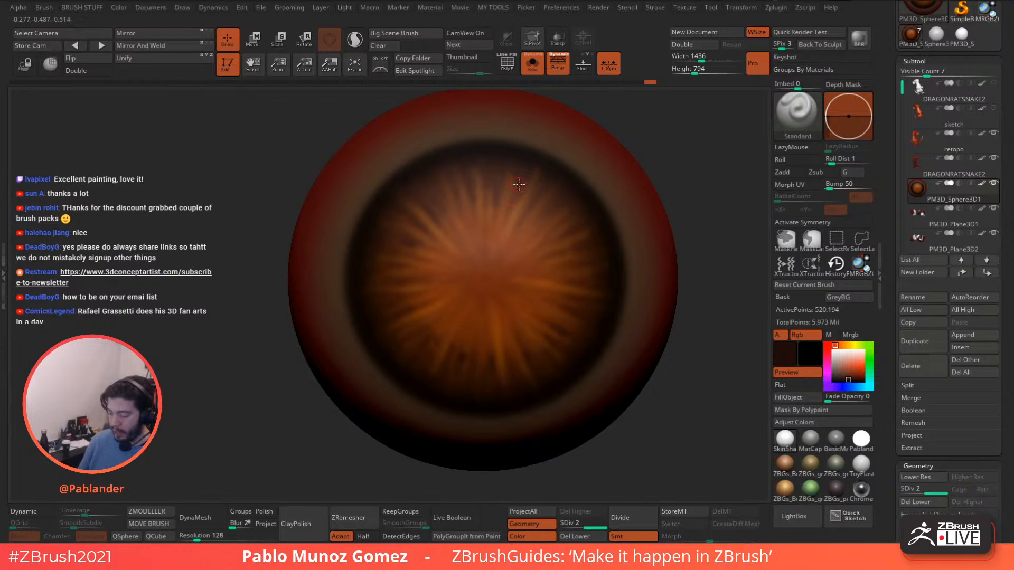
pyautogui.moveTo(516, 192)
pyautogui.mouseDown()
pyautogui.moveTo(539, 195)
pyautogui.moveTo(551, 247)
pyautogui.moveTo(560, 238)
pyautogui.moveTo(559, 276)
pyautogui.mouseUp()
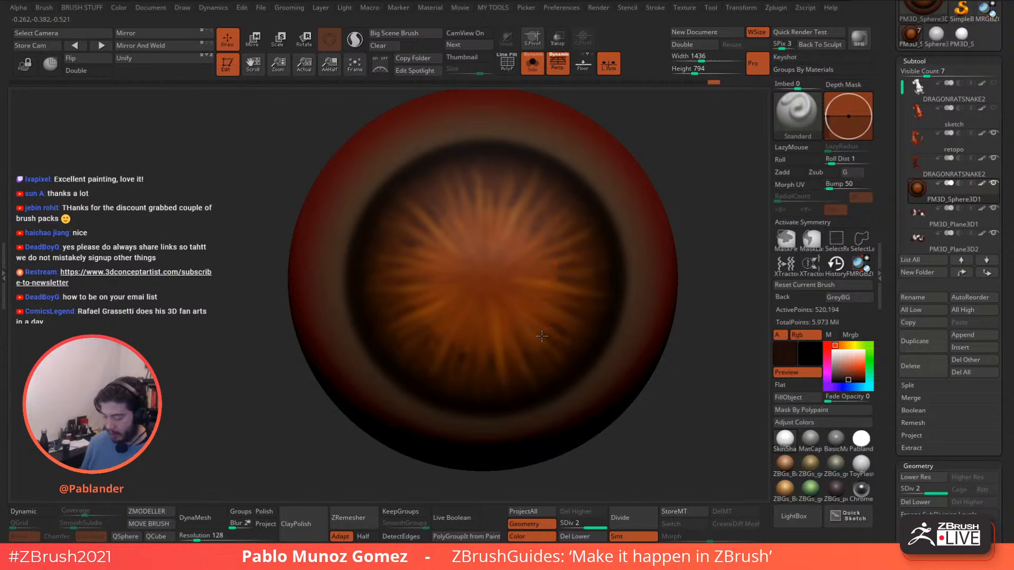
pyautogui.moveTo(521, 350); pyautogui.dragTo(512, 354)
pyautogui.moveTo(441, 335); pyautogui.dragTo(398, 304)
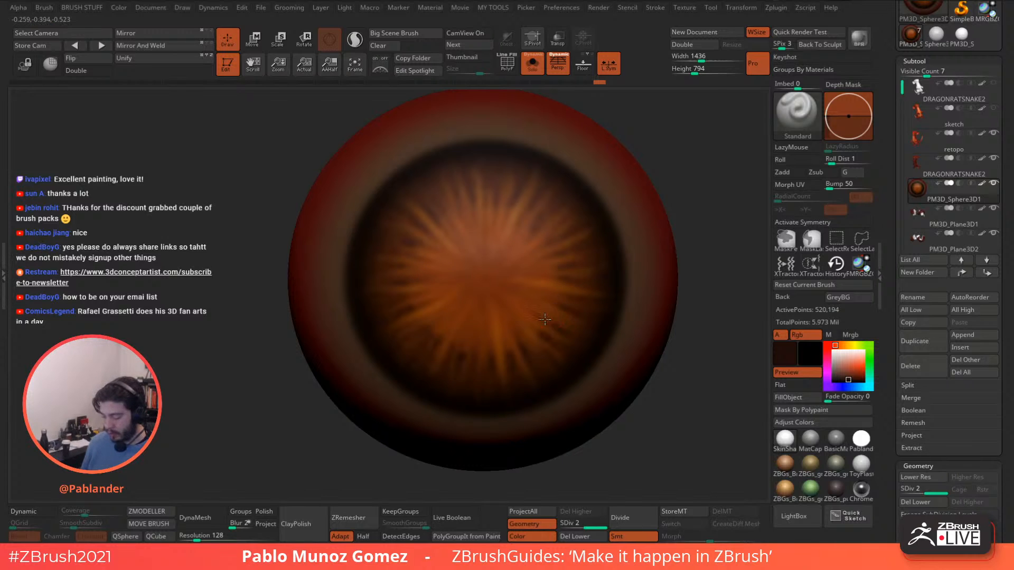
pyautogui.moveTo(545, 319); pyautogui.dragTo(547, 326)
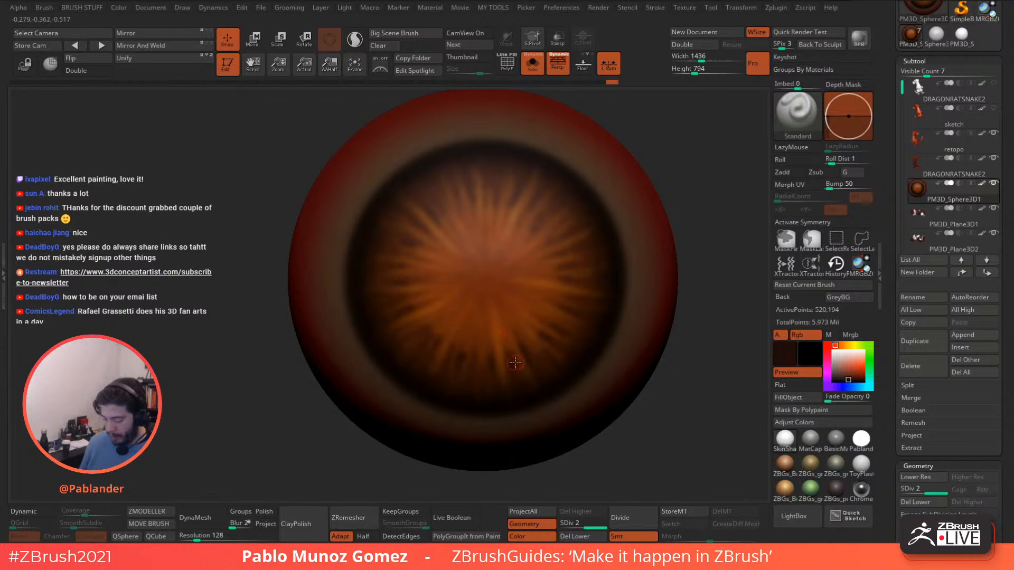
pyautogui.moveTo(509, 361); pyautogui.dragTo(511, 368)
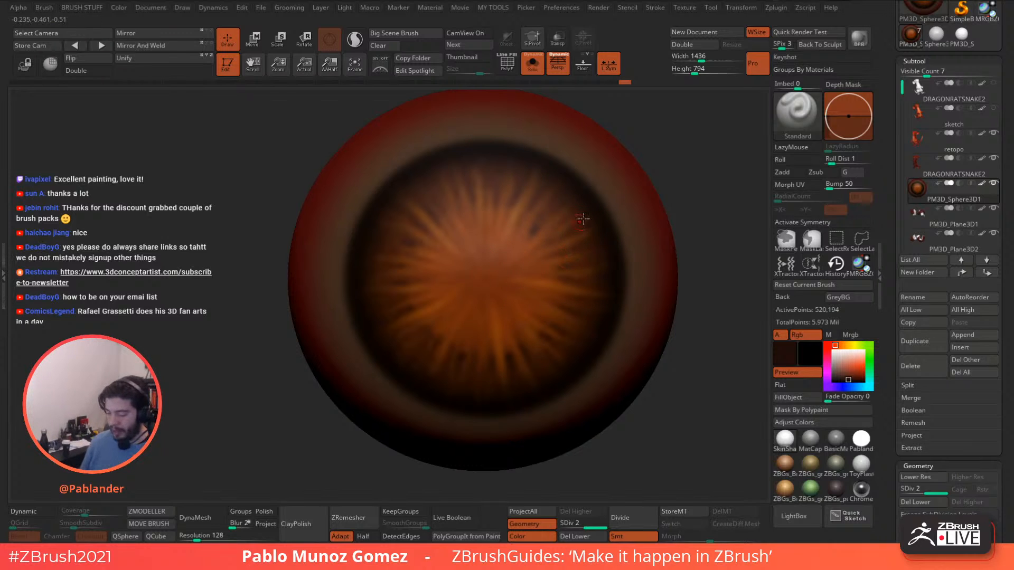
pyautogui.keyDown('alt'); pyautogui.moveTo(583, 218); pyautogui.dragTo(517, 228, button='right'); pyautogui.keyUp('alt')
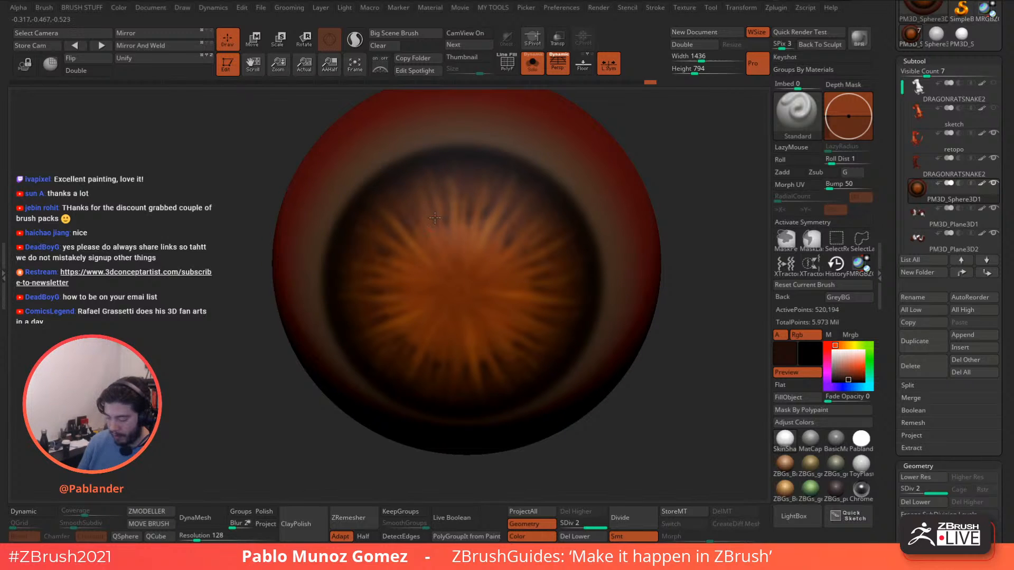
pyautogui.moveTo(544, 256); pyautogui.dragTo(568, 227, button='right')
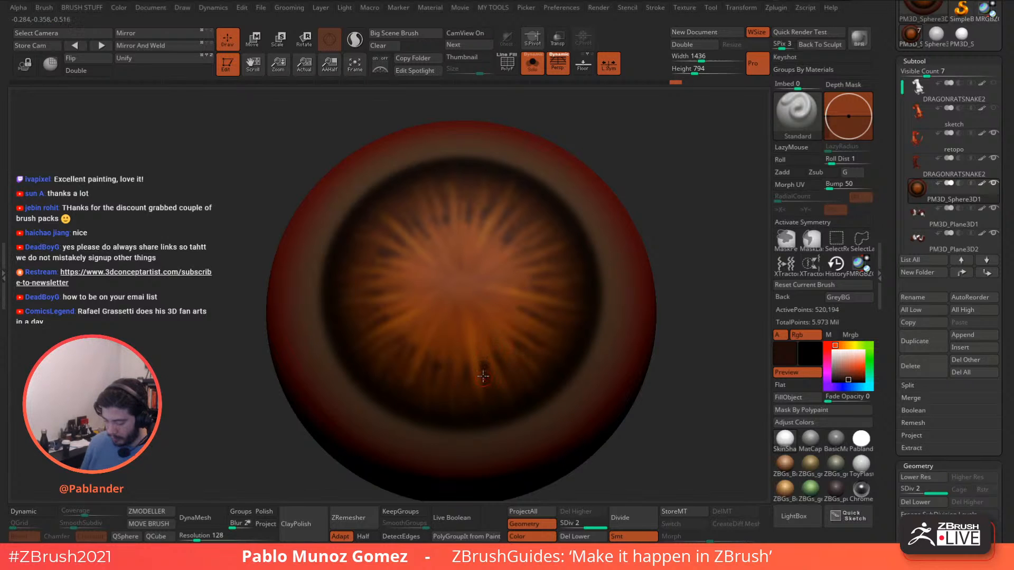
# Choose a saturated orange and paint irregular streaks around the outer part of the iris.
pyautogui.press('c')
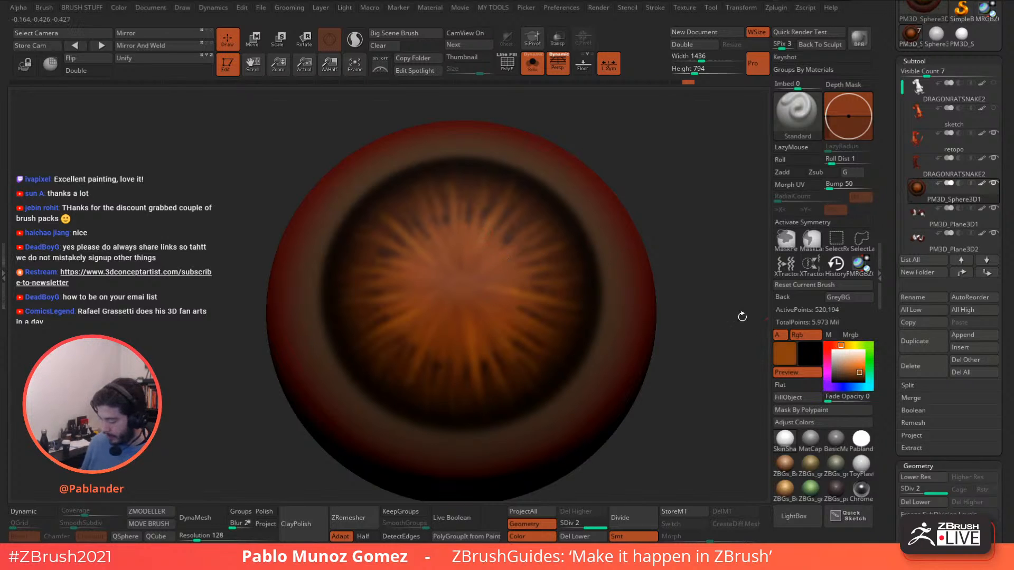
pyautogui.click(859, 366)
pyautogui.rightClick(504, 345)
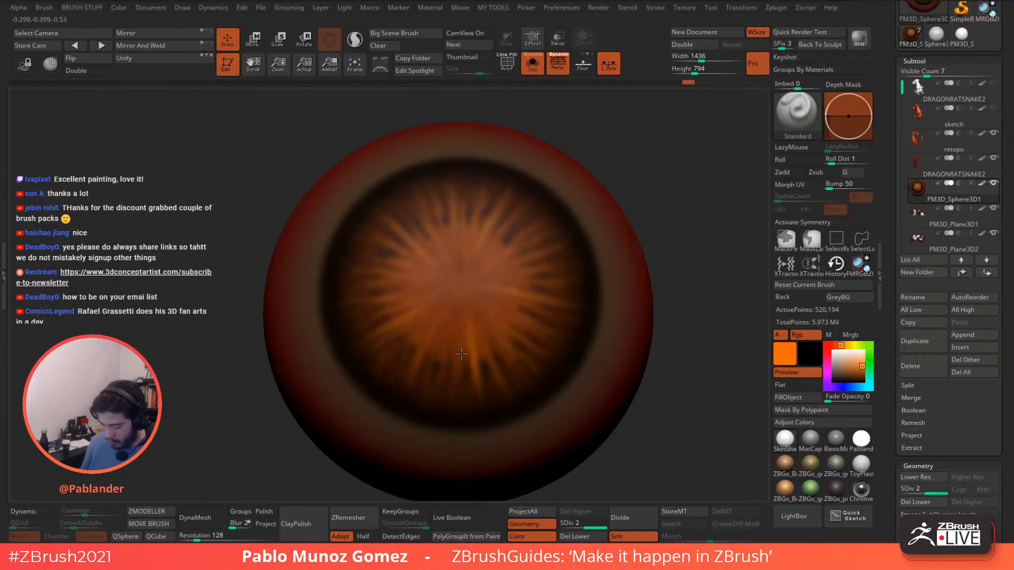
pyautogui.press('space')
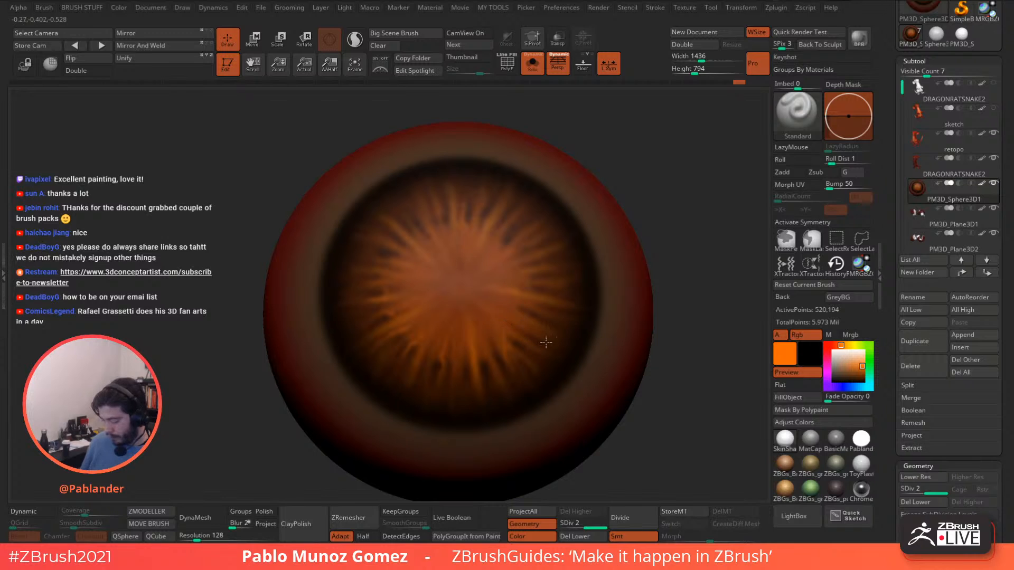
pyautogui.moveTo(545, 286); pyautogui.dragTo(549, 290, button='right')
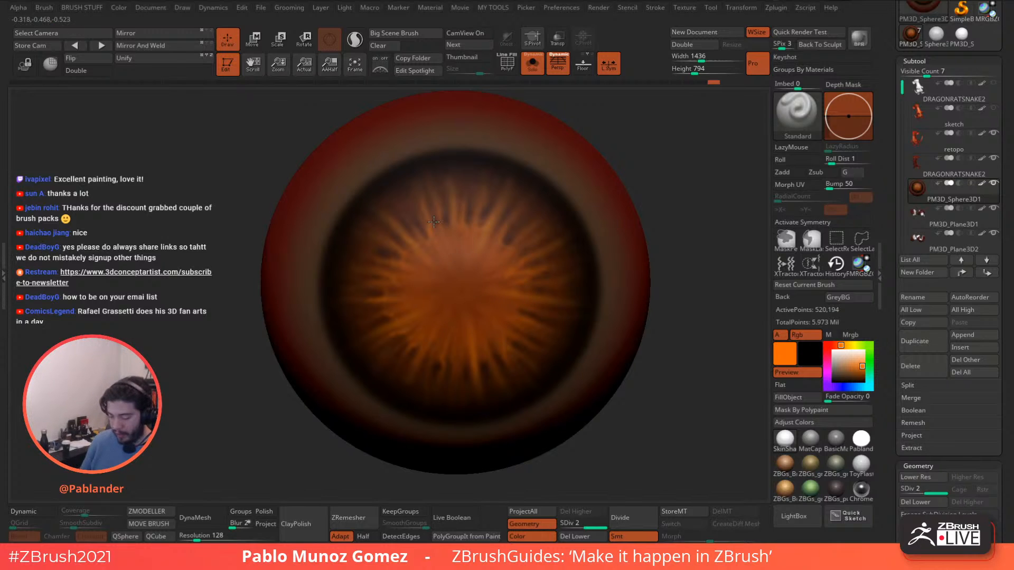
# Choose a yellowish orange and paint brighter streaks across the lower and right parts of the iris.
pyautogui.keyDown('ctrl'); pyautogui.moveTo(563, 340); pyautogui.dragTo(562, 329, button='right'); pyautogui.keyUp('ctrl')
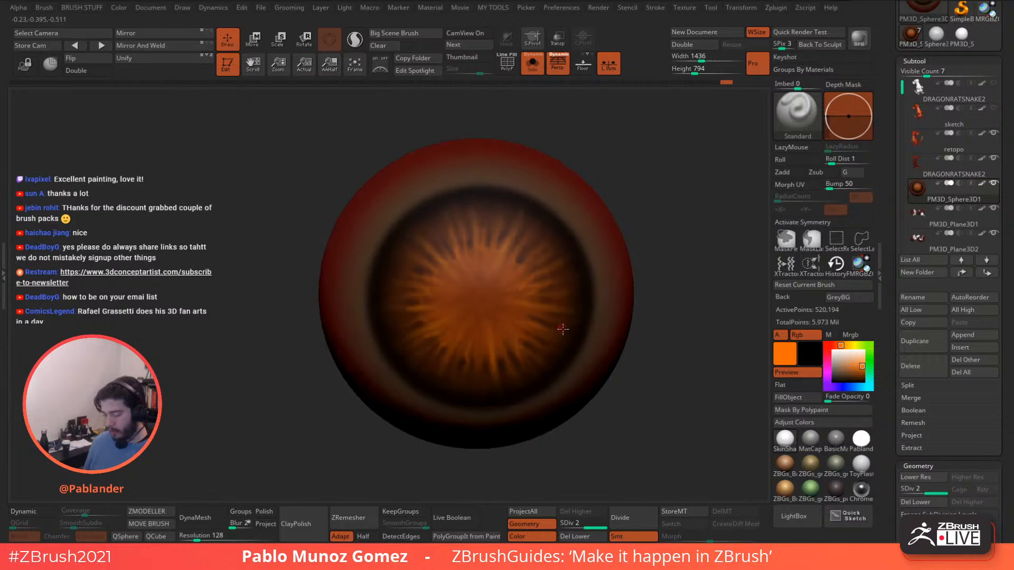
pyautogui.click(862, 362)
pyautogui.click(847, 345)
pyautogui.moveTo(864, 364)
pyautogui.mouseDown()
pyautogui.moveTo(844, 345)
pyautogui.moveTo(857, 365)
pyautogui.mouseUp()
pyautogui.moveTo(513, 329); pyautogui.dragTo(517, 327, button='right')
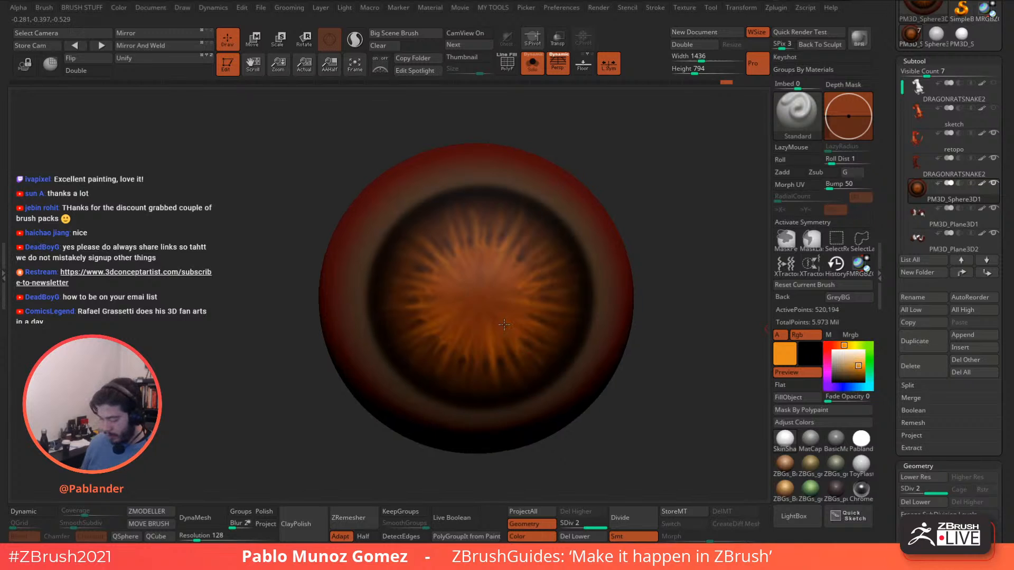
pyautogui.press('space')
pyautogui.moveTo(512, 325); pyautogui.dragTo(512, 326)
pyautogui.moveTo(530, 337); pyautogui.dragTo(518, 339, button='right')
pyautogui.press('space')
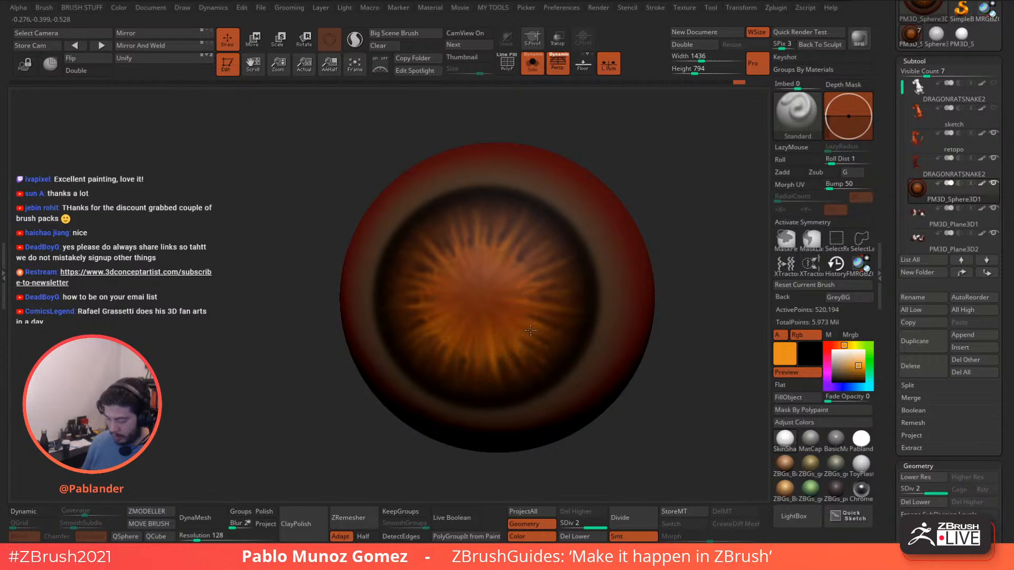
pyautogui.moveTo(538, 332); pyautogui.dragTo(522, 321)
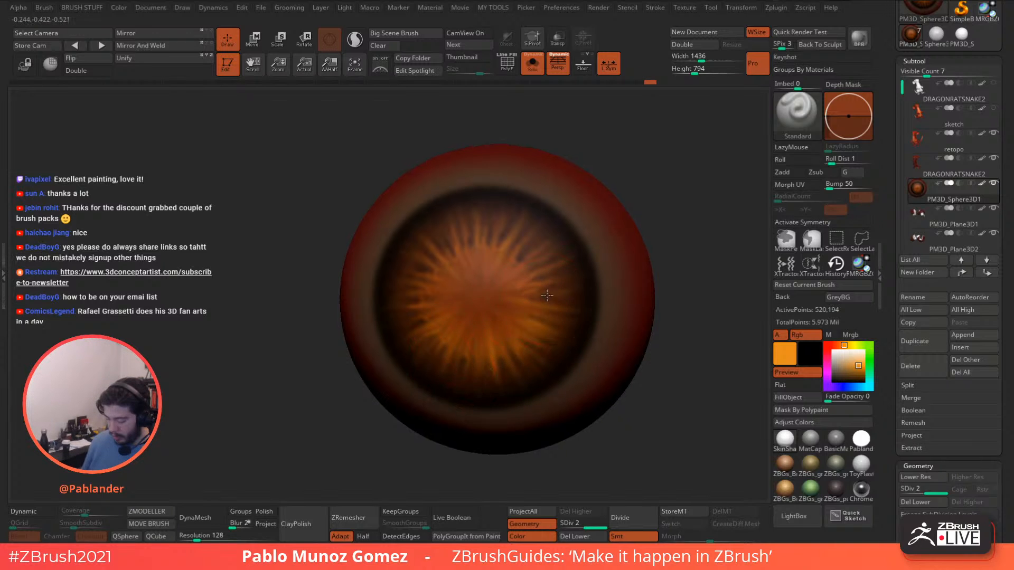
pyautogui.keyDown('ctrl'); pyautogui.moveTo(532, 296); pyautogui.dragTo(533, 339, button='right'); pyautogui.keyUp('ctrl')
pyautogui.moveTo(533, 339); pyautogui.dragTo(544, 343)
# Choose a lighter orange and paint fine highlight strokes over the lower streaks of the iris with a small brush.
pyautogui.moveTo(516, 398); pyautogui.dragTo(519, 399, button='right')
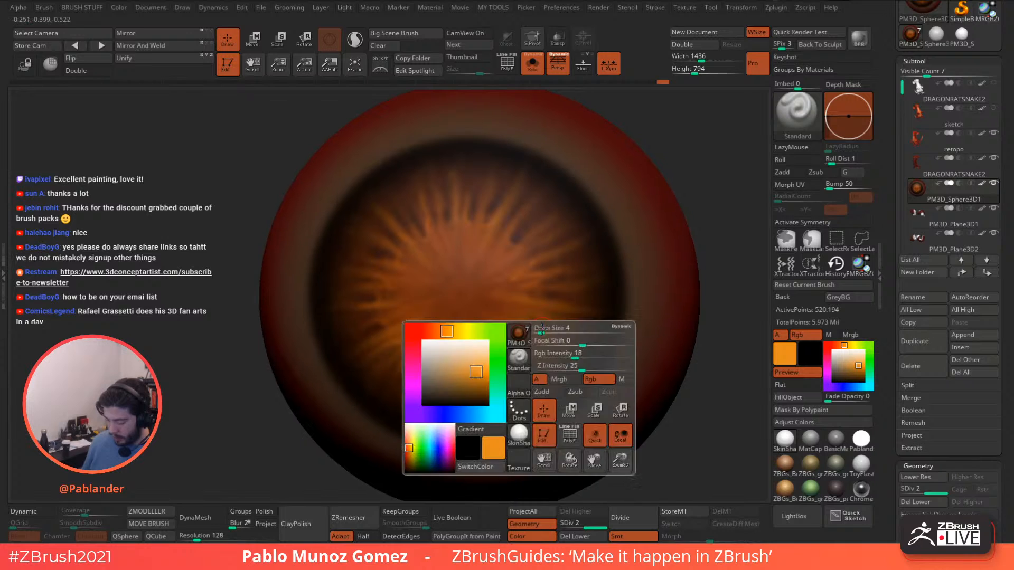
pyautogui.moveTo(859, 365); pyautogui.dragTo(861, 362)
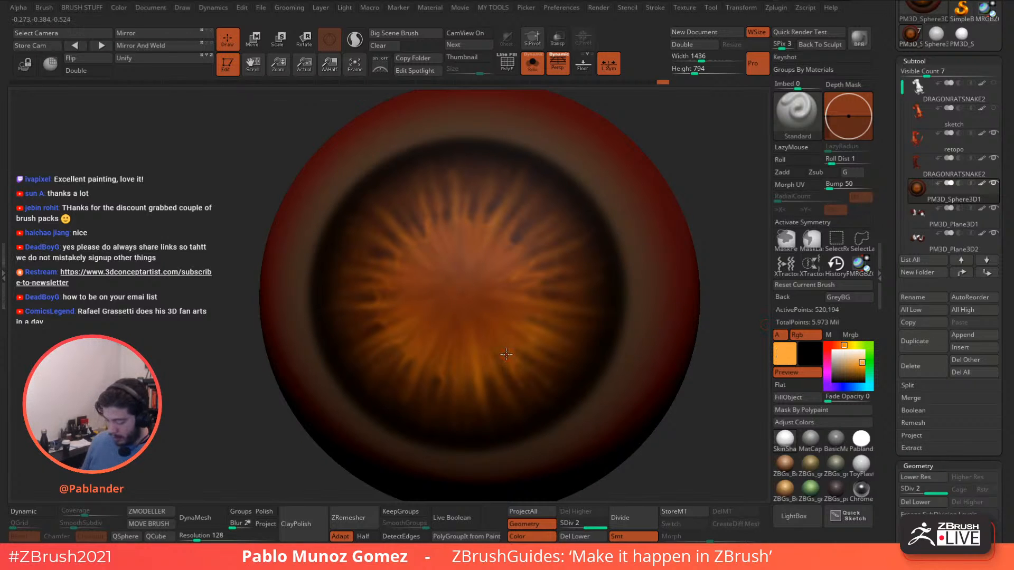
pyautogui.moveTo(486, 375); pyautogui.dragTo(472, 362)
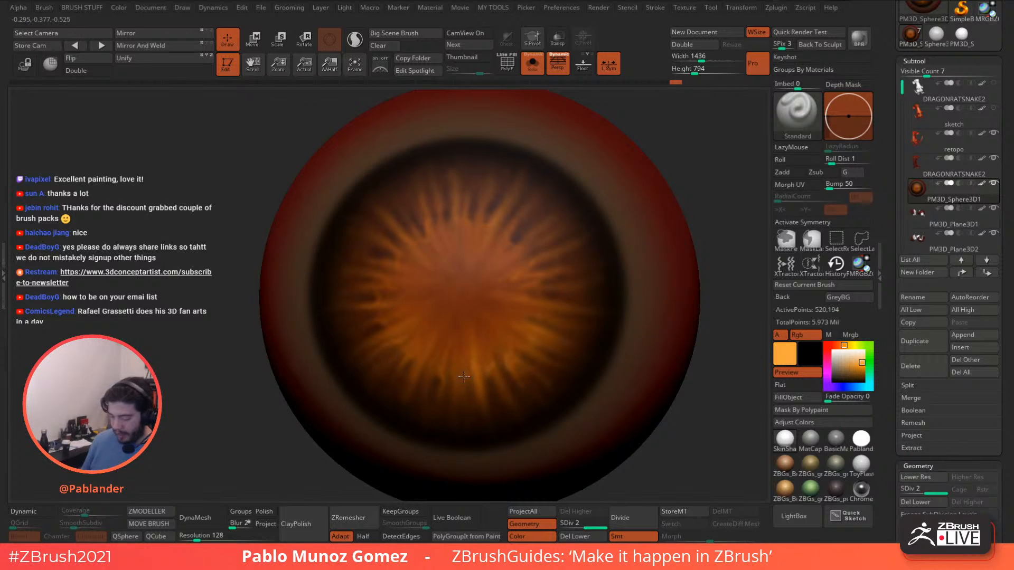
pyautogui.keyDown('alt'); pyautogui.moveTo(496, 315); pyautogui.dragTo(543, 286, button='right'); pyautogui.keyUp('alt')
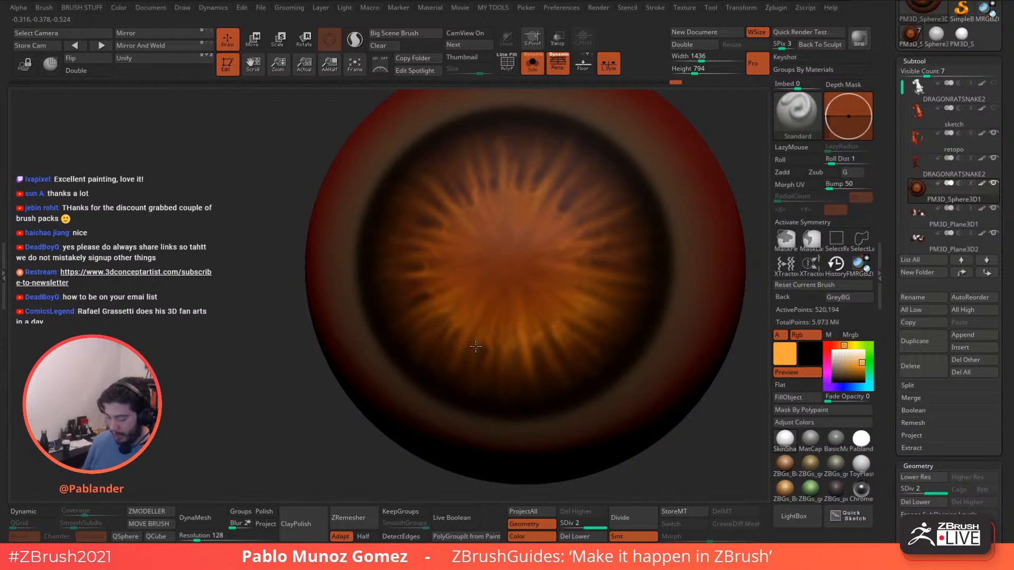
pyautogui.moveTo(463, 341)
pyautogui.mouseDown()
pyautogui.moveTo(459, 326)
pyautogui.moveTo(525, 323)
pyautogui.mouseUp()
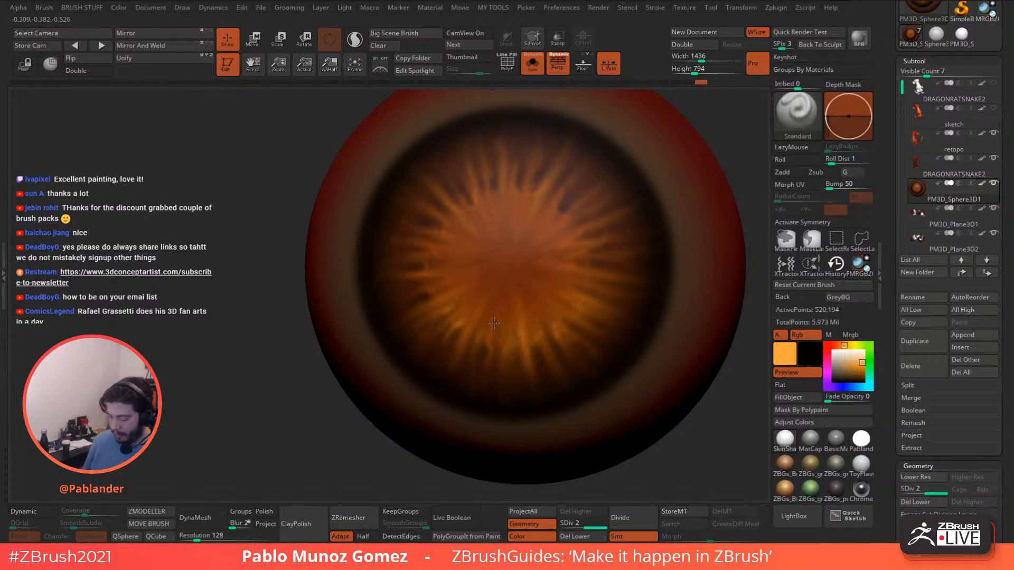
pyautogui.moveTo(457, 322); pyautogui.dragTo(450, 330)
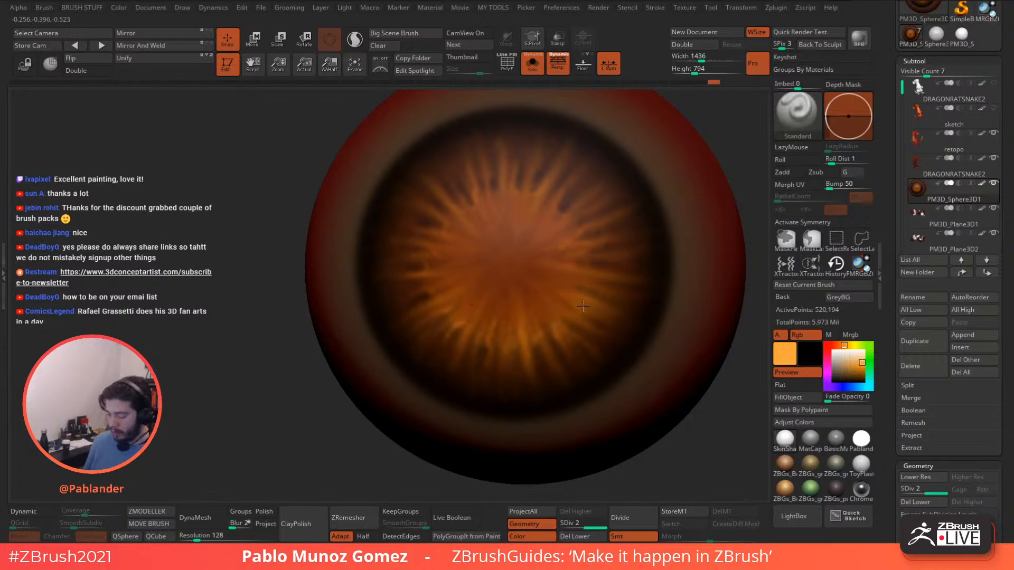
pyautogui.moveTo(531, 308); pyautogui.dragTo(555, 320, button='right')
pyautogui.moveTo(539, 336); pyautogui.dragTo(528, 337)
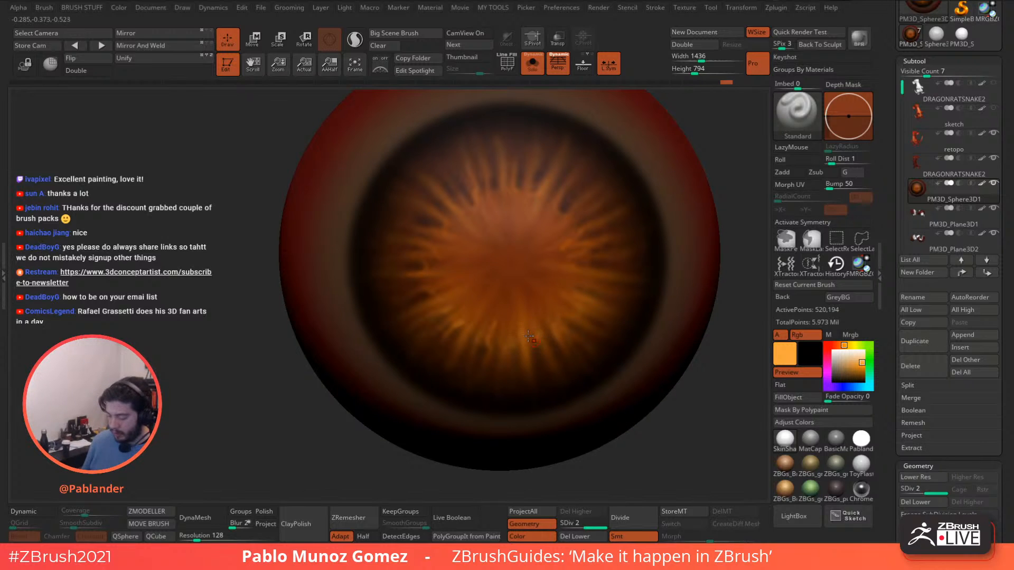
pyautogui.moveTo(456, 304); pyautogui.dragTo(453, 300)
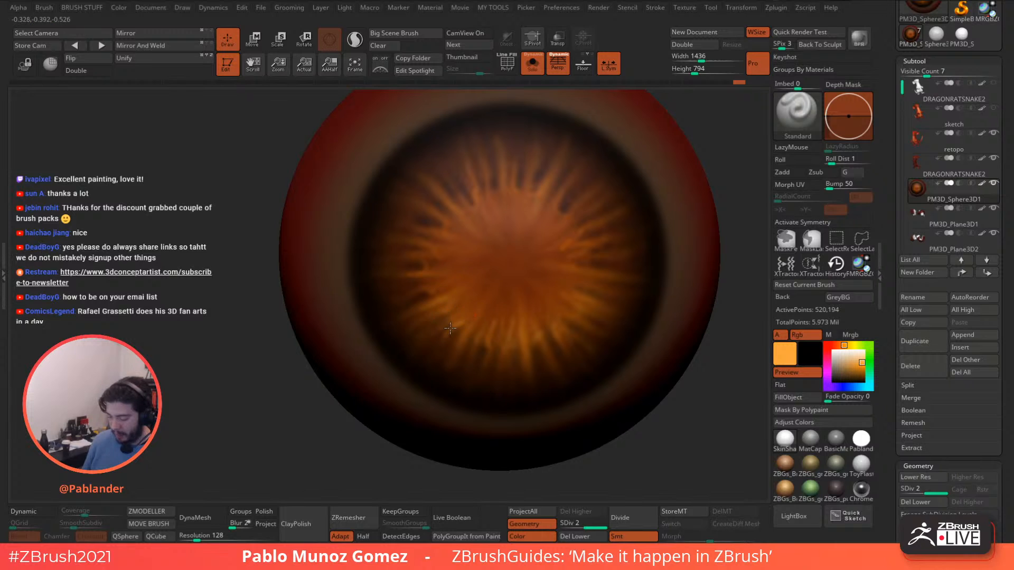
# Add further light orange highlight strokes to the streaks along the lower and right parts of the iris.
pyautogui.moveTo(585, 310)
pyautogui.mouseDown()
pyautogui.moveTo(558, 304)
pyautogui.moveTo(569, 299)
pyautogui.mouseUp()
pyautogui.keyDown('alt'); pyautogui.moveTo(590, 301); pyautogui.dragTo(553, 317, button='right'); pyautogui.keyUp('alt')
pyautogui.moveTo(541, 313); pyautogui.dragTo(568, 306)
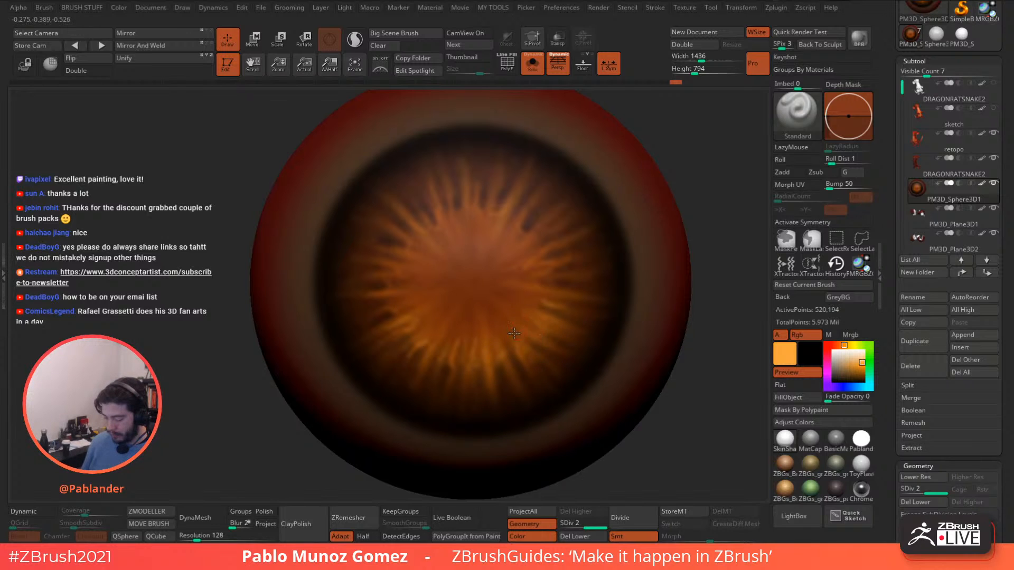
pyautogui.moveTo(521, 353); pyautogui.dragTo(512, 355)
pyautogui.keyDown('ctrl'); pyautogui.moveTo(529, 341); pyautogui.dragTo(554, 310, button='right'); pyautogui.keyUp('ctrl')
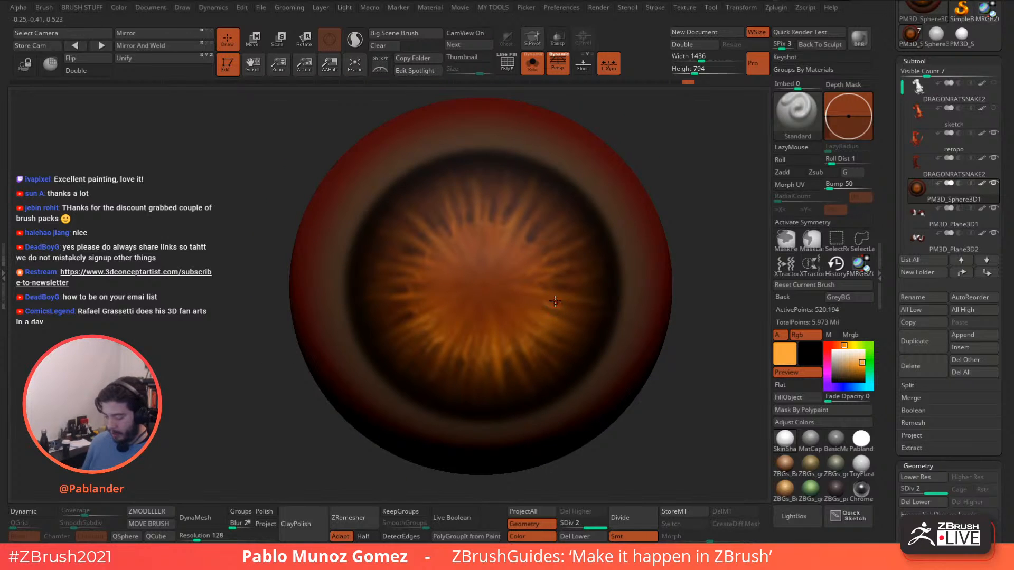
pyautogui.keyDown('alt'); pyautogui.moveTo(524, 205); pyautogui.dragTo(508, 224, button='right'); pyautogui.keyUp('alt')
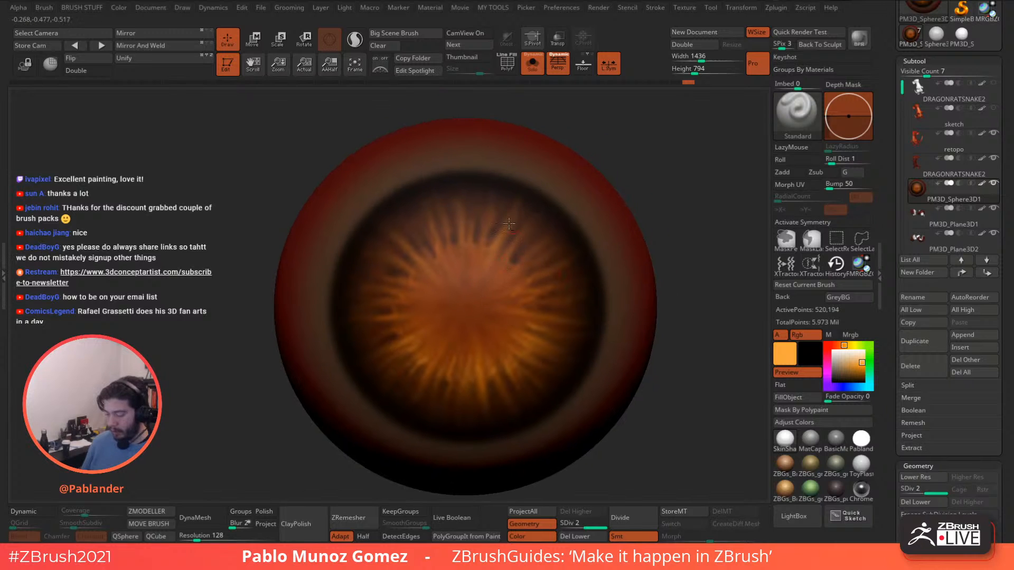
# Change the painting colour from orange to a very dark, desaturated blue for the eye.
pyautogui.click(861, 367)
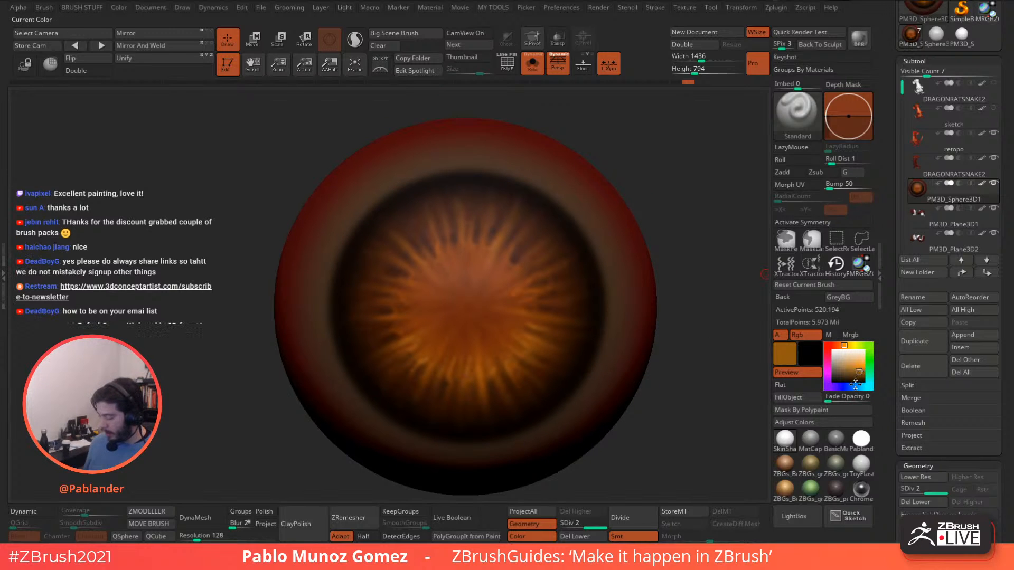
pyautogui.click(859, 371)
pyautogui.click(783, 349)
pyautogui.click(846, 378)
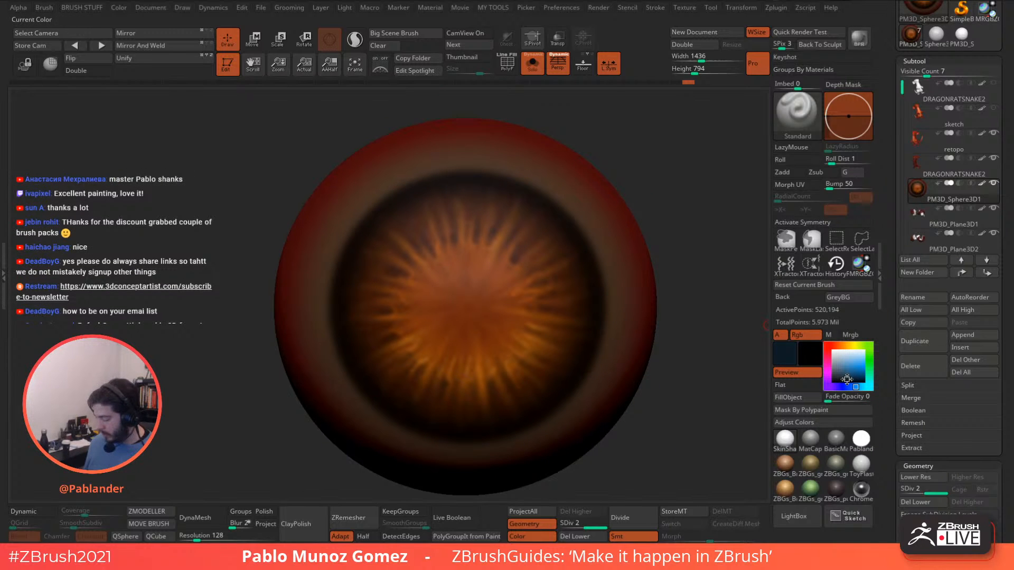
pyautogui.press('space')
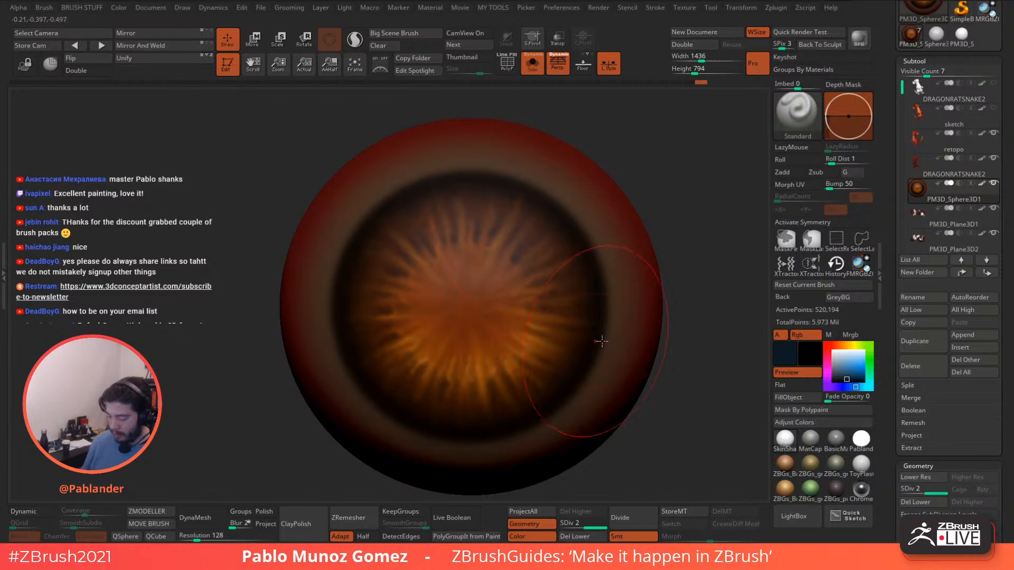
pyautogui.moveTo(846, 379); pyautogui.dragTo(843, 380)
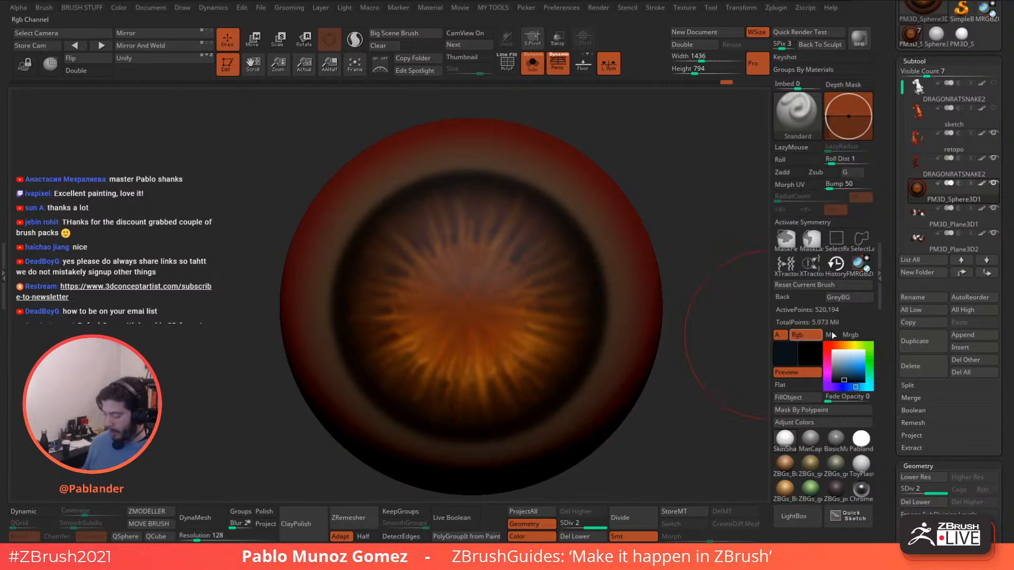
# Enable radial symmetry around the Z axis with a radial count of 32 and darken the paint colour to near-black.
pyautogui.click(822, 222)
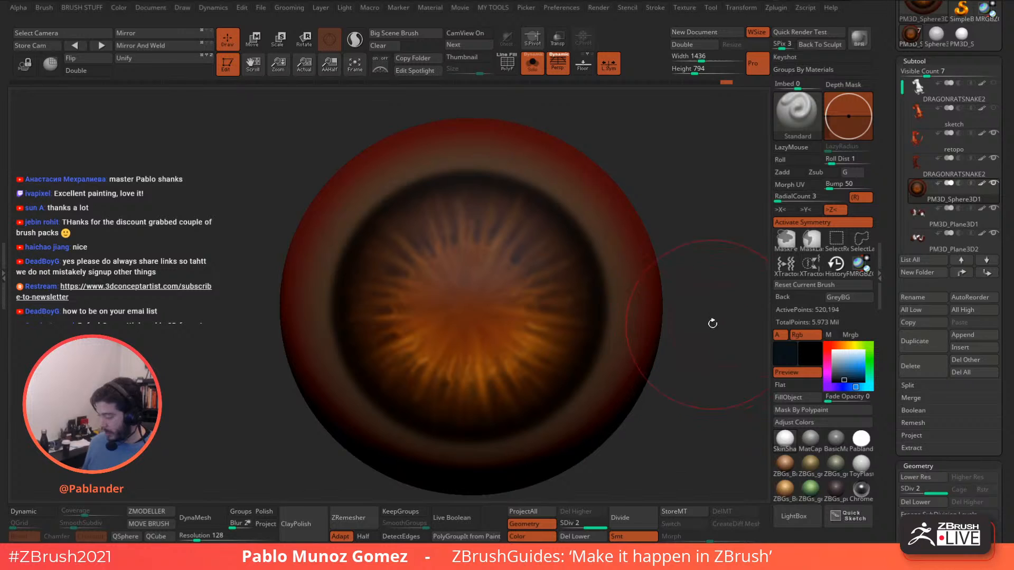
pyautogui.moveTo(712, 324); pyautogui.dragTo(707, 320)
pyautogui.press('space')
pyautogui.click(705, 320)
pyautogui.click(788, 198)
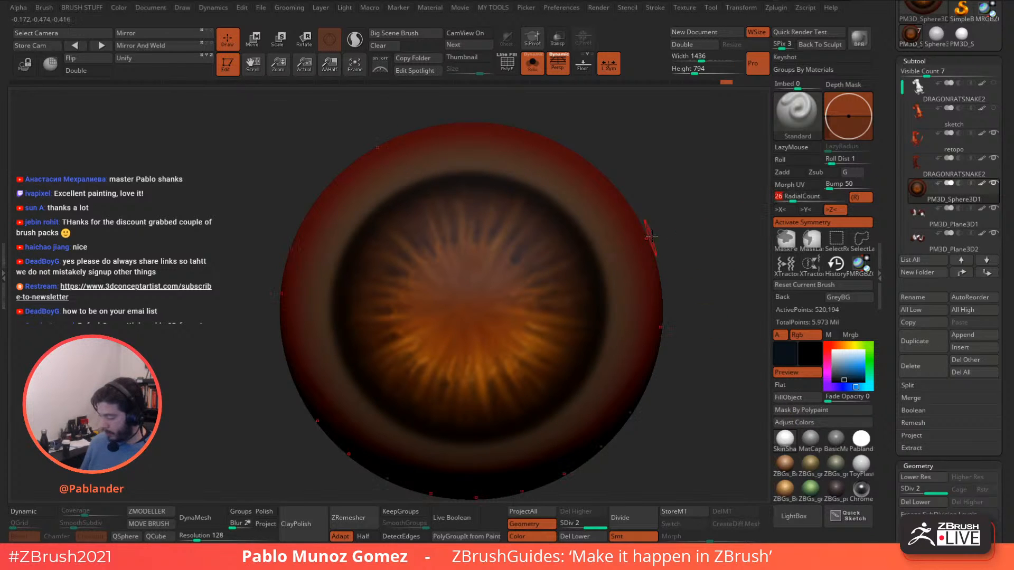
pyautogui.keyDown('alt'); pyautogui.moveTo(691, 222); pyautogui.dragTo(663, 222); pyautogui.keyUp('alt')
pyautogui.click(797, 198)
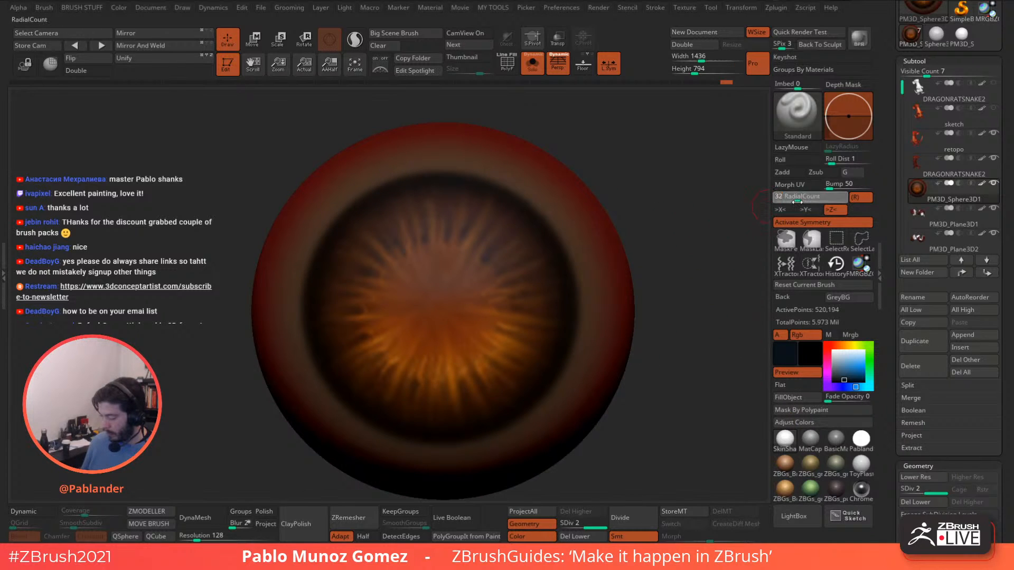
pyautogui.click(797, 198)
pyautogui.moveTo(739, 248); pyautogui.dragTo(713, 274)
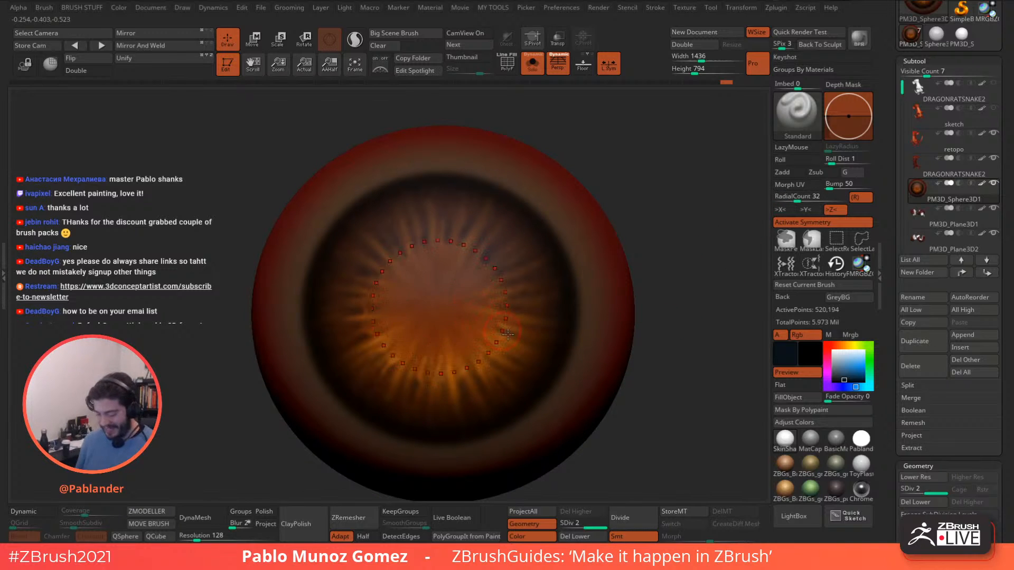
pyautogui.moveTo(841, 378); pyautogui.dragTo(839, 382)
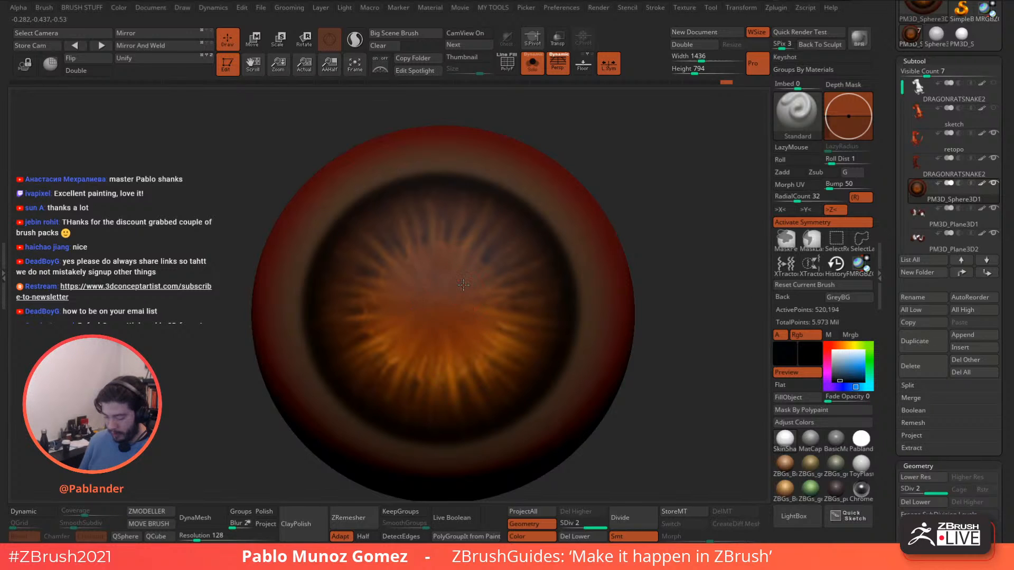
# Try out round dark pupils in the centre of the iris and undo them.
pyautogui.moveTo(469, 292)
pyautogui.mouseDown()
pyautogui.moveTo(422, 327)
pyautogui.moveTo(465, 333)
pyautogui.moveTo(465, 278)
pyautogui.mouseUp()
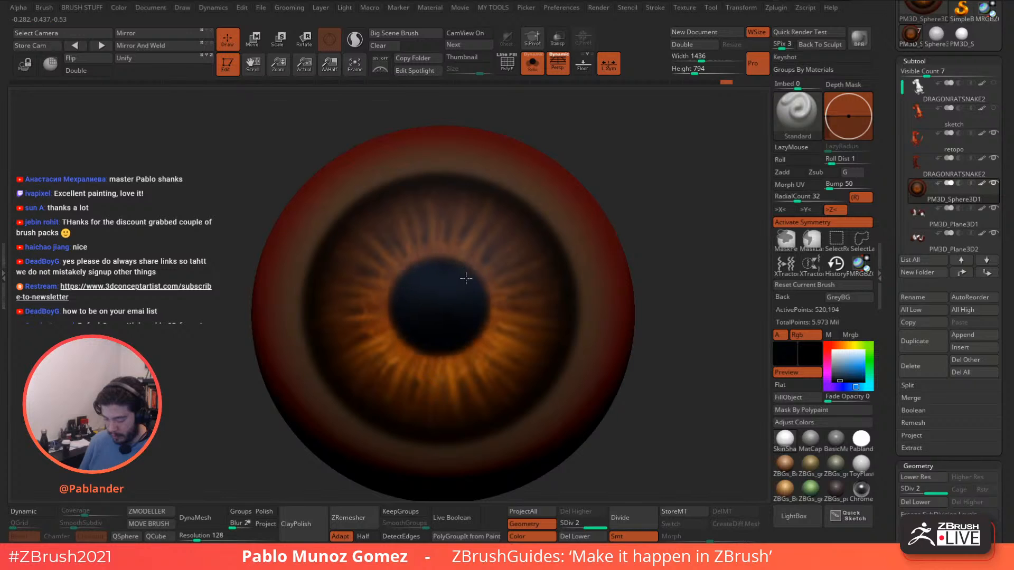
pyautogui.moveTo(467, 336)
pyautogui.mouseDown()
pyautogui.moveTo(454, 350)
pyautogui.moveTo(395, 333)
pyautogui.moveTo(441, 356)
pyautogui.moveTo(429, 350)
pyautogui.mouseUp()
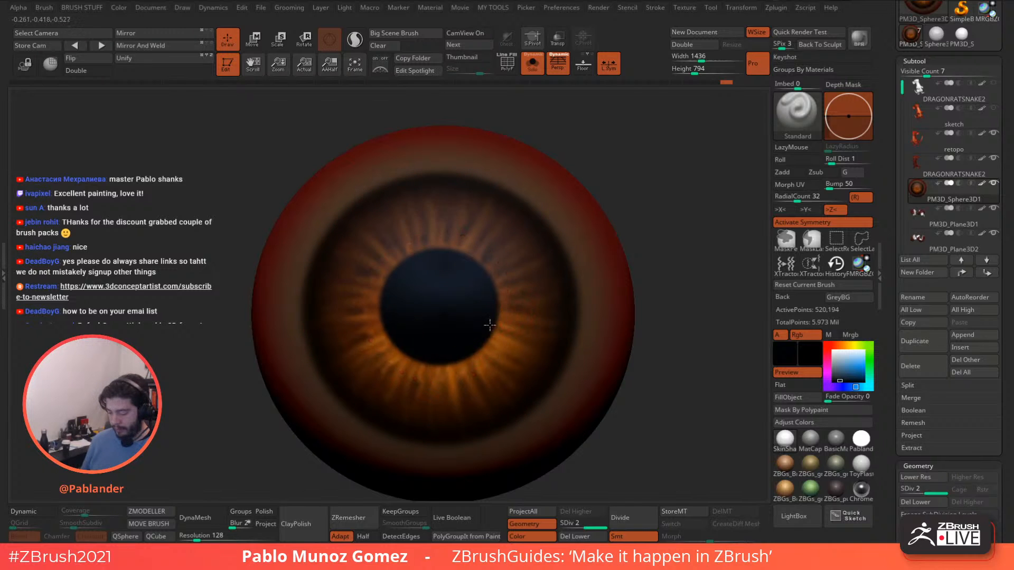
pyautogui.keyDown('ctrl'); pyautogui.moveTo(489, 324); pyautogui.dragTo(651, 296, button='right'); pyautogui.keyUp('ctrl')
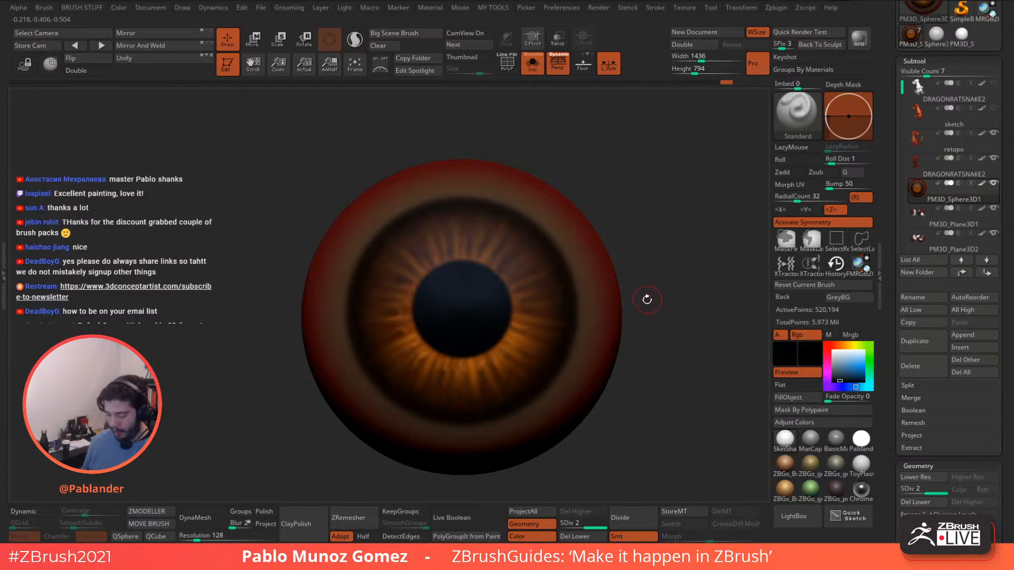
pyautogui.hotkey('ctrl', 'z')
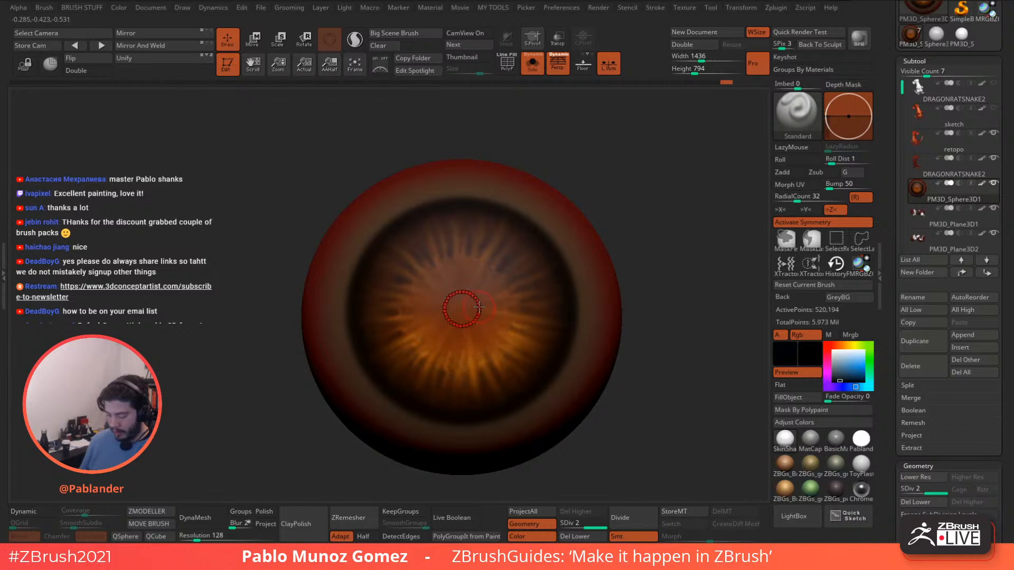
pyautogui.moveTo(460, 309); pyautogui.dragTo(464, 311)
pyautogui.moveTo(673, 289)
pyautogui.mouseDown(button='right')
pyautogui.moveTo(673, 297)
pyautogui.moveTo(595, 269)
pyautogui.moveTo(562, 276)
pyautogui.mouseUp(button='right')
pyautogui.hotkey('ctrl', 'z')
pyautogui.rightClick(593, 270)
# Paint a small round near-black pupil at the exact centre of the iris.
pyautogui.moveTo(455, 309); pyautogui.dragTo(456, 307)
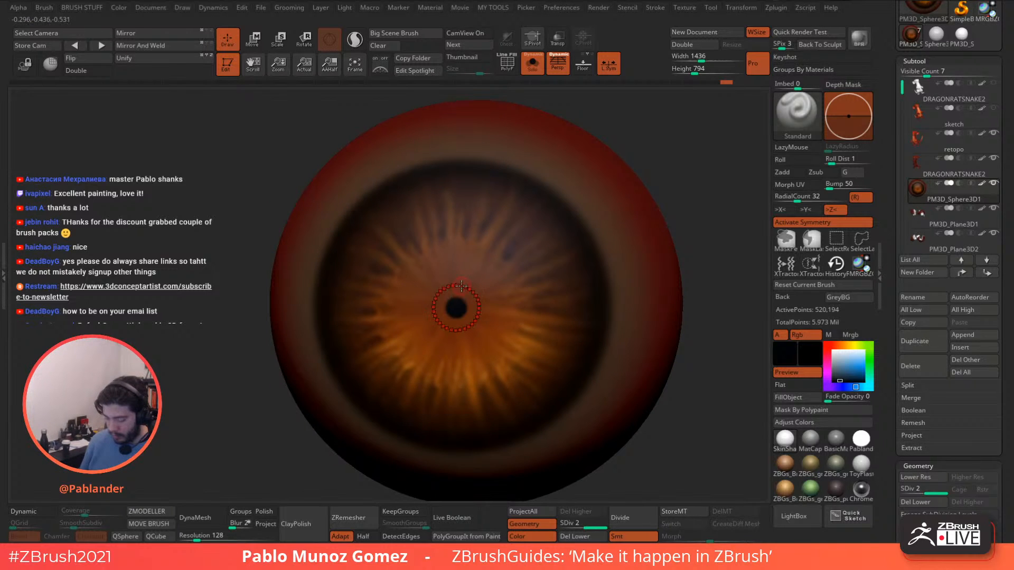
pyautogui.moveTo(456, 298); pyautogui.dragTo(455, 290, button='right')
pyautogui.rightClick(455, 290)
pyautogui.moveTo(458, 303); pyautogui.dragTo(460, 305)
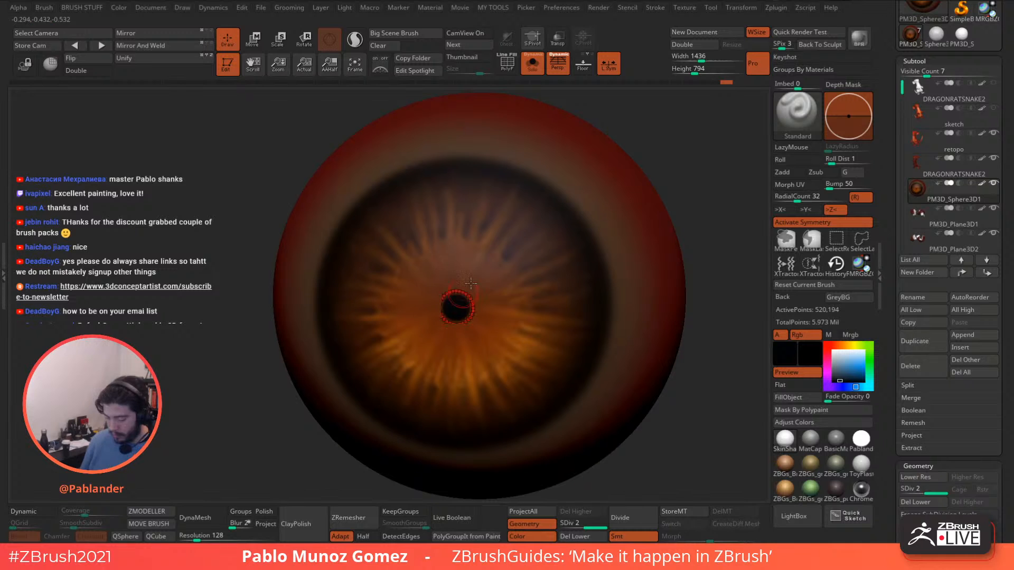
# Leave Solo mode to show the whole creature and turn off symmetry for the eyeball.
pyautogui.keyDown('ctrl'); pyautogui.moveTo(584, 317); pyautogui.dragTo(599, 296, button='right'); pyautogui.keyUp('ctrl')
pyautogui.click(532, 64)
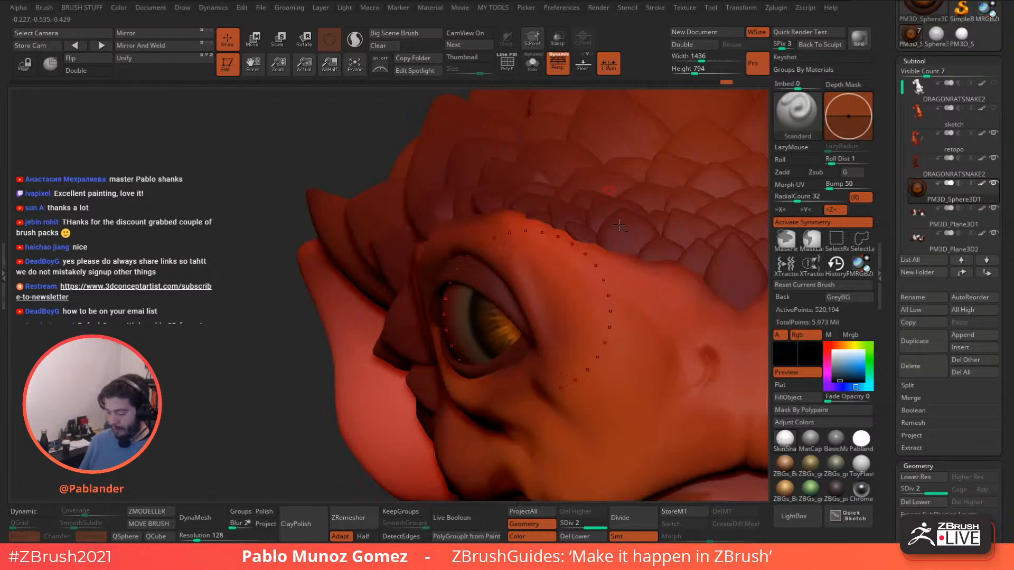
pyautogui.moveTo(619, 225)
pyautogui.keyDown('ctrl'); pyautogui.mouseDown(button='right')
pyautogui.moveTo(646, 219)
pyautogui.moveTo(610, 217)
pyautogui.mouseUp(button='right'); pyautogui.keyUp('ctrl')
pyautogui.click(837, 224)
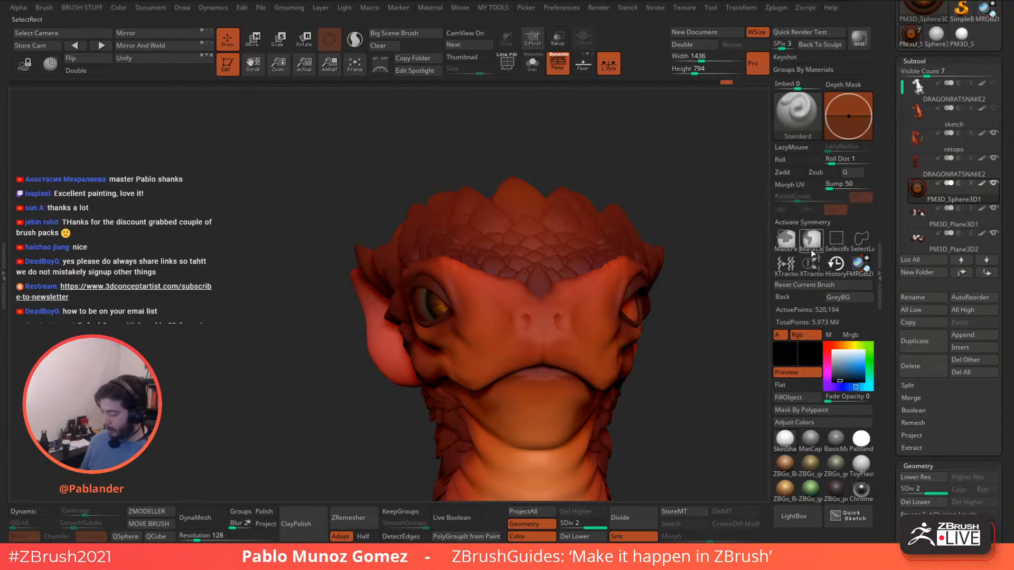
pyautogui.moveTo(690, 276); pyautogui.dragTo(676, 265, button='right')
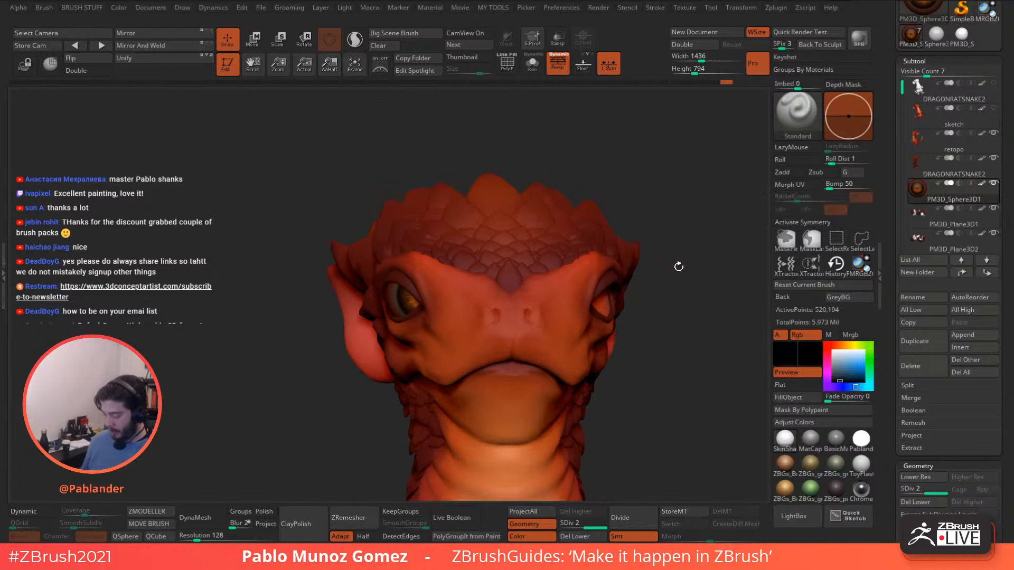
# Delete the eyeball's lower subdivision levels and rotate the eyeball so the iris faces out of the eye socket.
pyautogui.click(587, 538)
pyautogui.press('w')
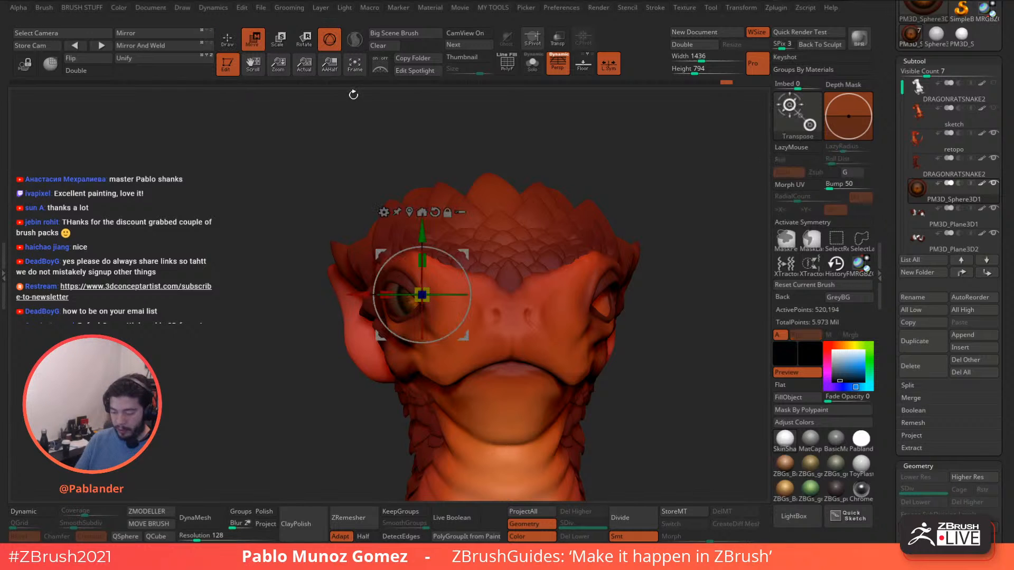
pyautogui.moveTo(455, 294); pyautogui.dragTo(423, 293)
pyautogui.moveTo(426, 295); pyautogui.dragTo(507, 291, button='right')
pyautogui.moveTo(436, 292); pyautogui.dragTo(442, 293)
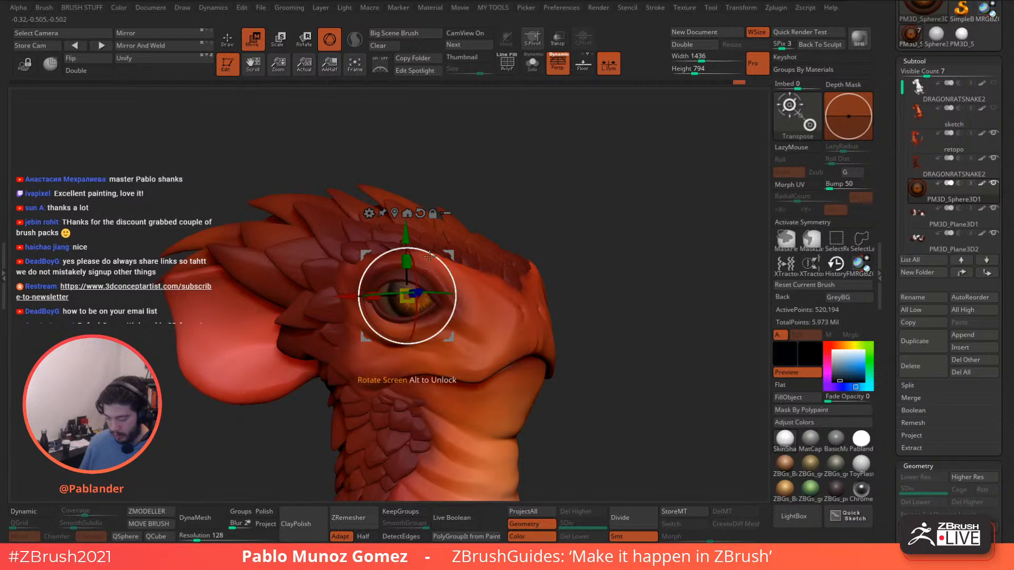
pyautogui.hotkey('ctrl', 'z')
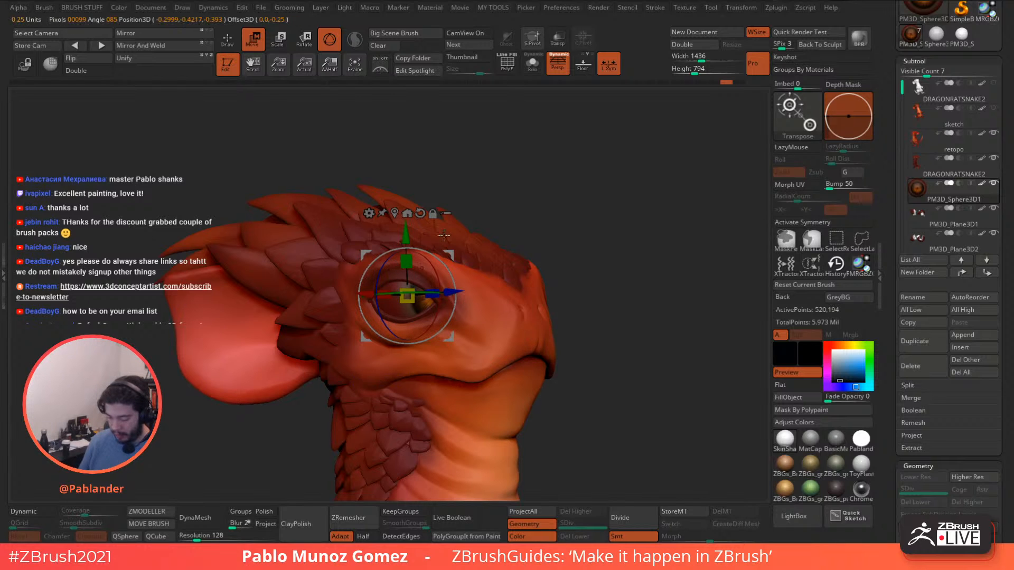
pyautogui.hotkey('ctrl', 'shift', 'z')
pyautogui.moveTo(444, 235); pyautogui.dragTo(413, 239, button='right')
pyautogui.moveTo(386, 296)
pyautogui.mouseDown()
pyautogui.moveTo(396, 273)
pyautogui.moveTo(389, 291)
pyautogui.mouseUp()
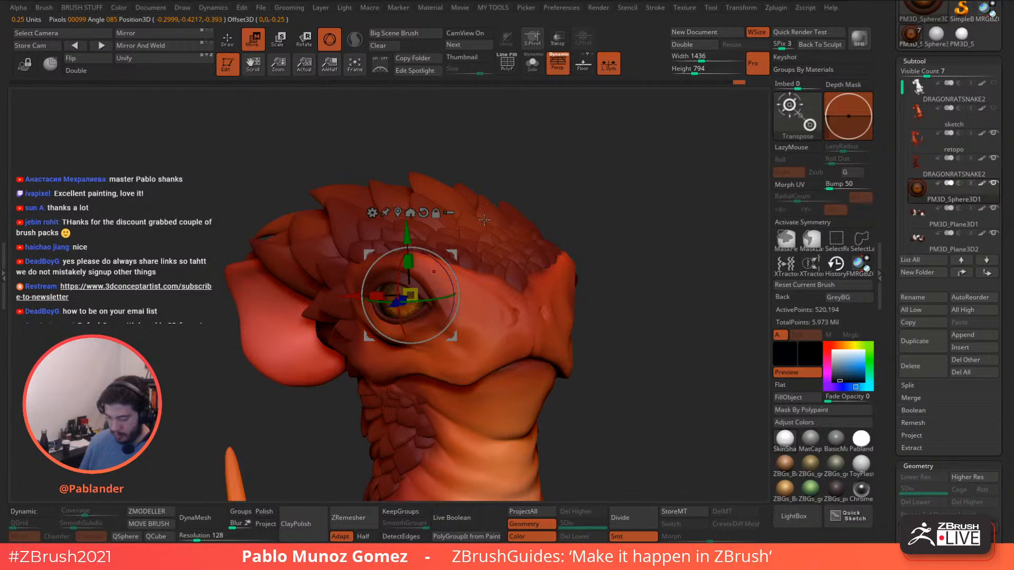
# Fine-tune the eyeball's rotation so the iris sits centred in the eyelid opening in side view.
pyautogui.press('q')
pyautogui.keyDown('alt'); pyautogui.moveTo(450, 174); pyautogui.dragTo(500, 153); pyautogui.keyUp('alt')
pyautogui.click(254, 41)
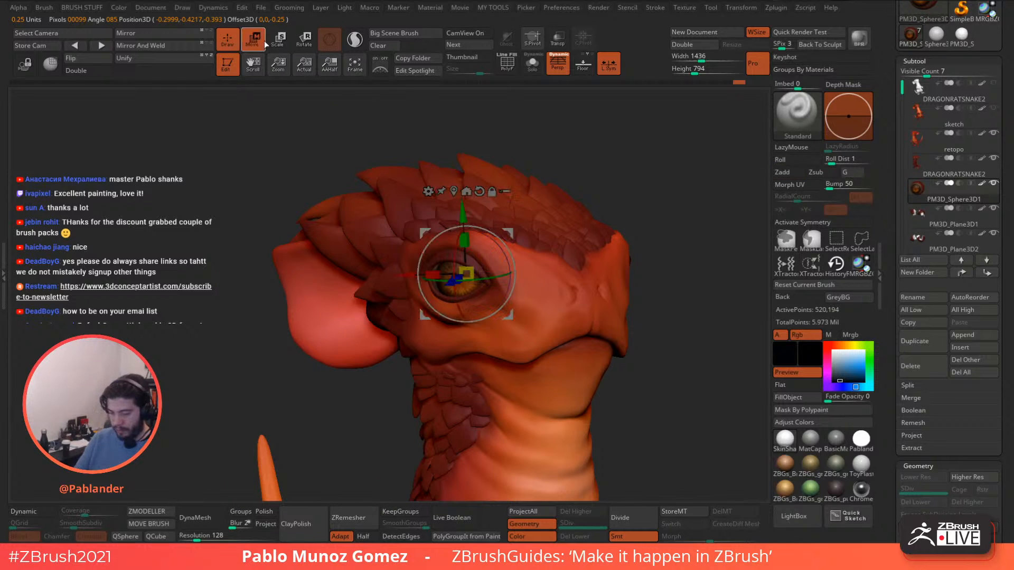
pyautogui.moveTo(487, 278); pyautogui.dragTo(482, 272)
pyautogui.moveTo(483, 264); pyautogui.dragTo(539, 231, button='right')
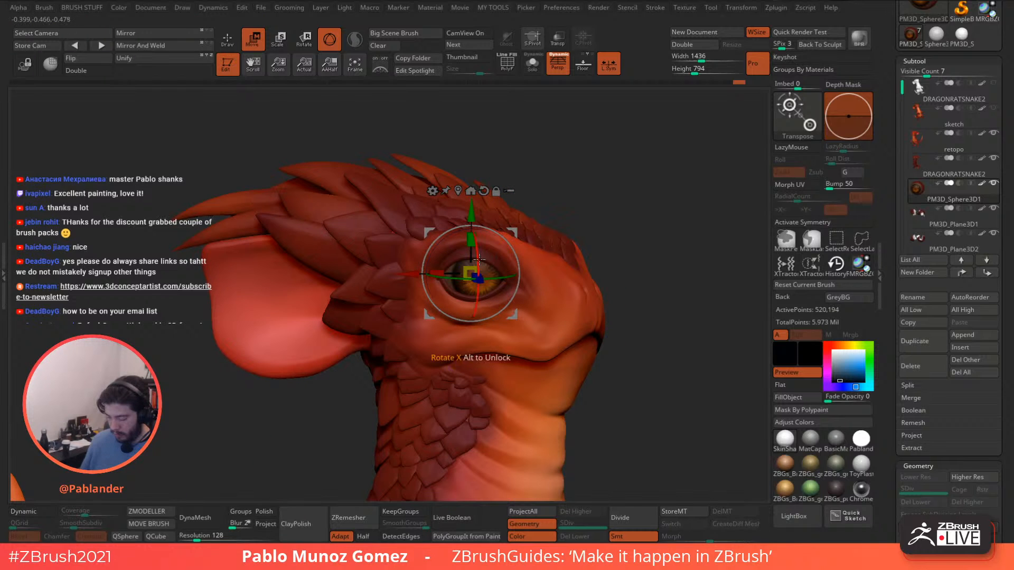
pyautogui.moveTo(506, 272); pyautogui.dragTo(501, 271)
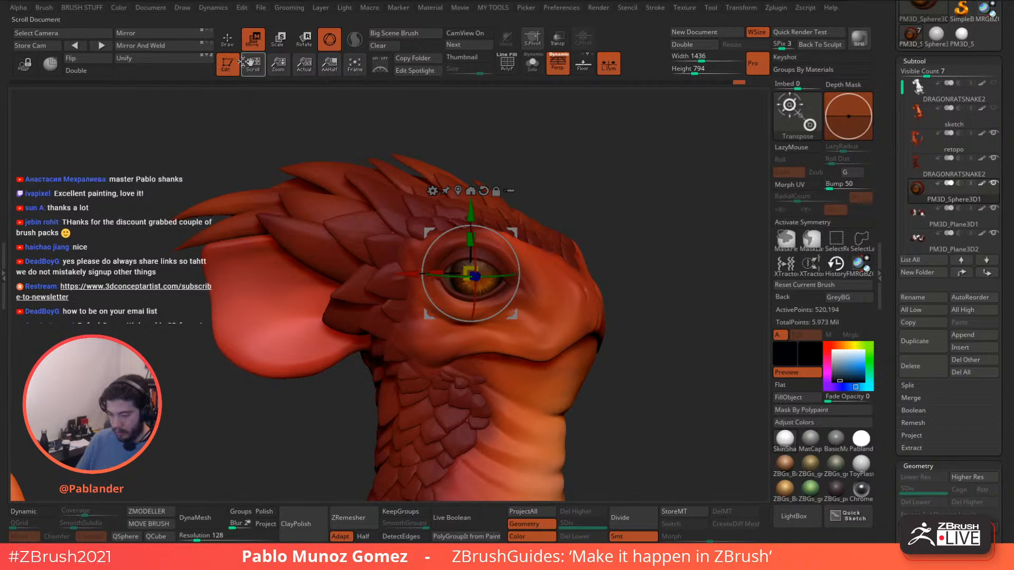
pyautogui.press('q')
# Enlarge the pupil slightly by painting near-black around it and check the eye against the whole head.
pyautogui.moveTo(542, 210)
pyautogui.keyDown('ctrl'); pyautogui.mouseDown(button='right')
pyautogui.moveTo(528, 225)
pyautogui.moveTo(590, 281)
pyautogui.moveTo(599, 274)
pyautogui.moveTo(626, 341)
pyautogui.moveTo(618, 334)
pyautogui.moveTo(640, 347)
pyautogui.moveTo(625, 319)
pyautogui.moveTo(631, 340)
pyautogui.moveTo(647, 337)
pyautogui.moveTo(649, 388)
pyautogui.mouseUp(button='right'); pyautogui.keyUp('ctrl')
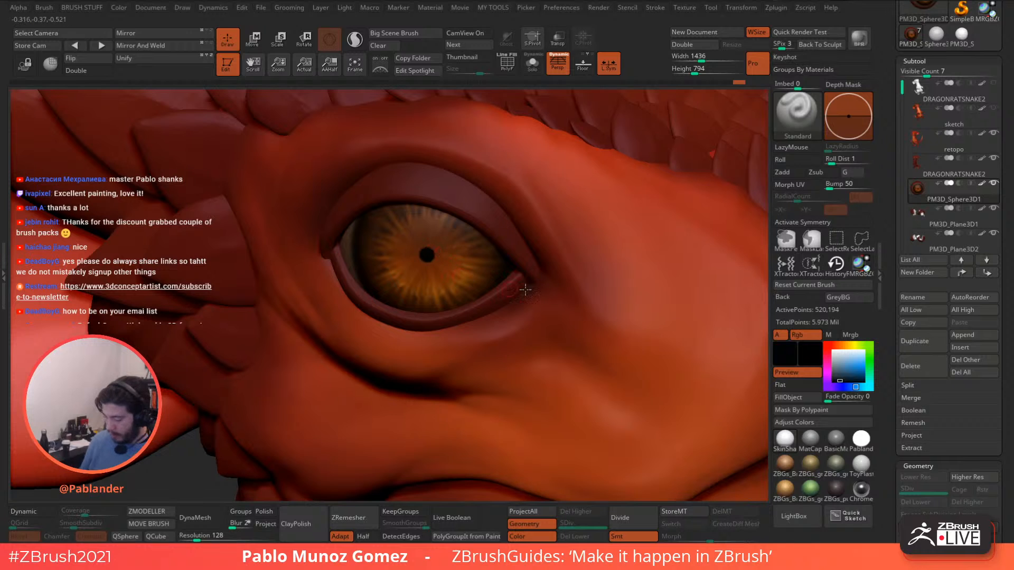
pyautogui.keyDown('alt'); pyautogui.moveTo(525, 290); pyautogui.dragTo(548, 301, button='right'); pyautogui.keyUp('alt')
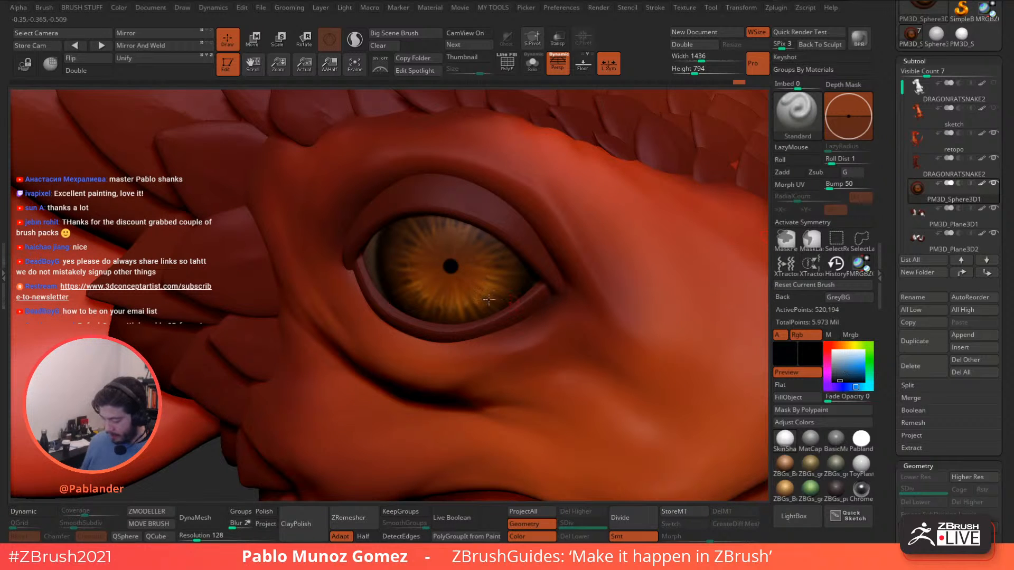
pyautogui.rightClick(451, 264)
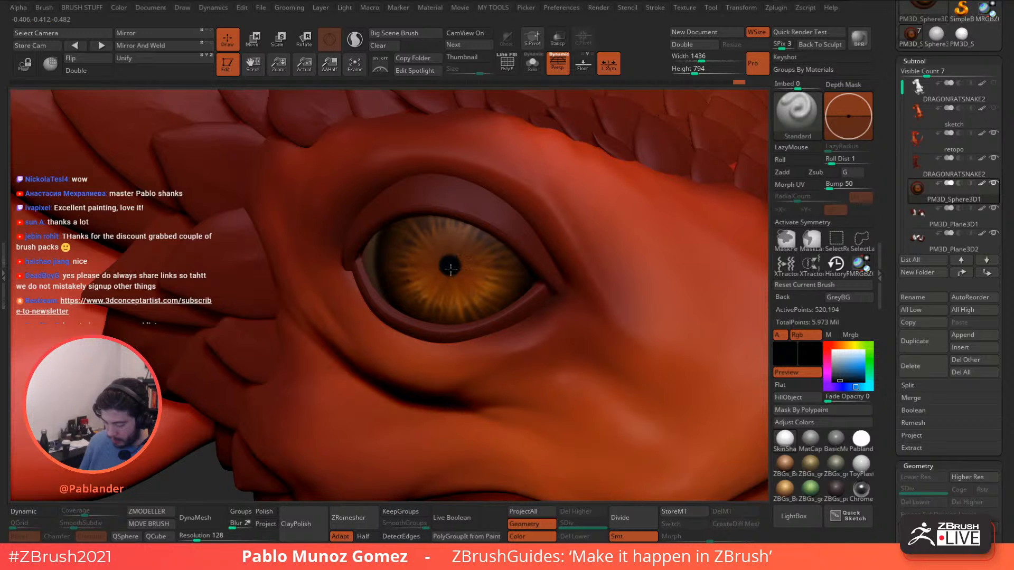
pyautogui.keyDown('ctrl'); pyautogui.moveTo(532, 301); pyautogui.dragTo(515, 282, button='right'); pyautogui.keyUp('ctrl')
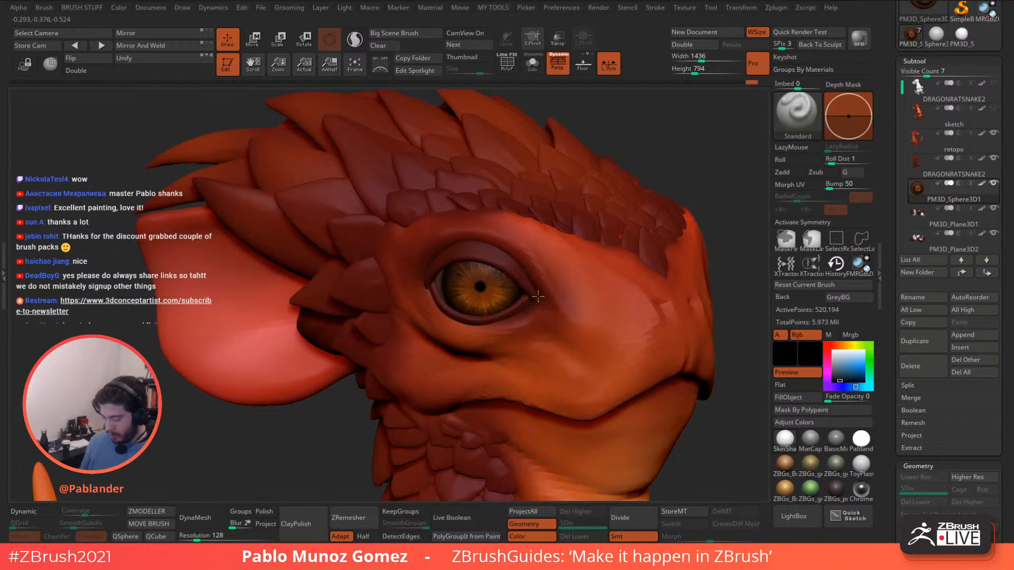
pyautogui.moveTo(666, 315); pyautogui.dragTo(630, 319, button='right')
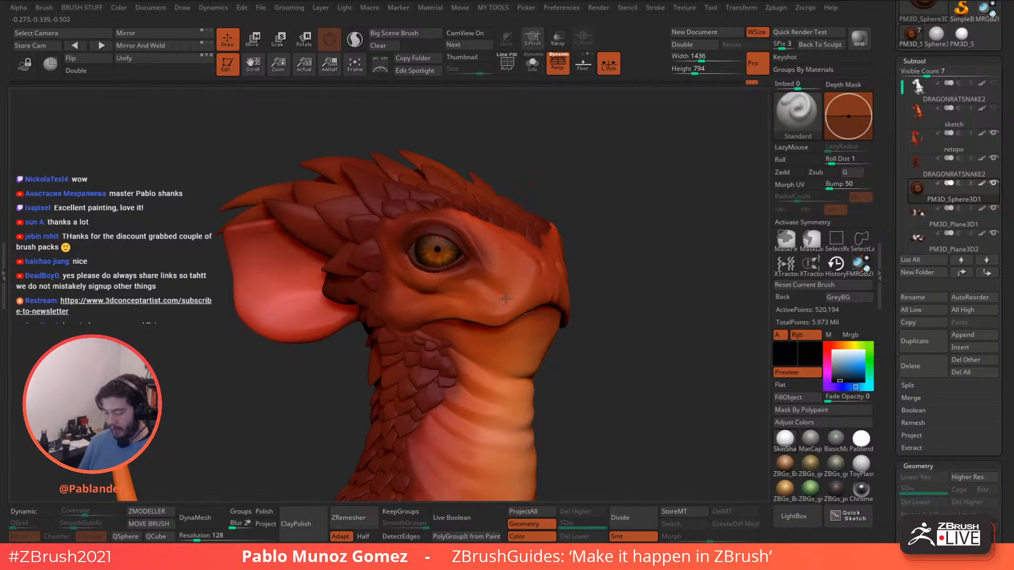
pyautogui.keyDown('alt'); pyautogui.moveTo(631, 368); pyautogui.dragTo(631, 348, button='right'); pyautogui.keyUp('alt')
# Fill the eyeball with the ToyPlastic material without changing its colour, and return the rest of the creature to the skin shader.
pyautogui.click(862, 465)
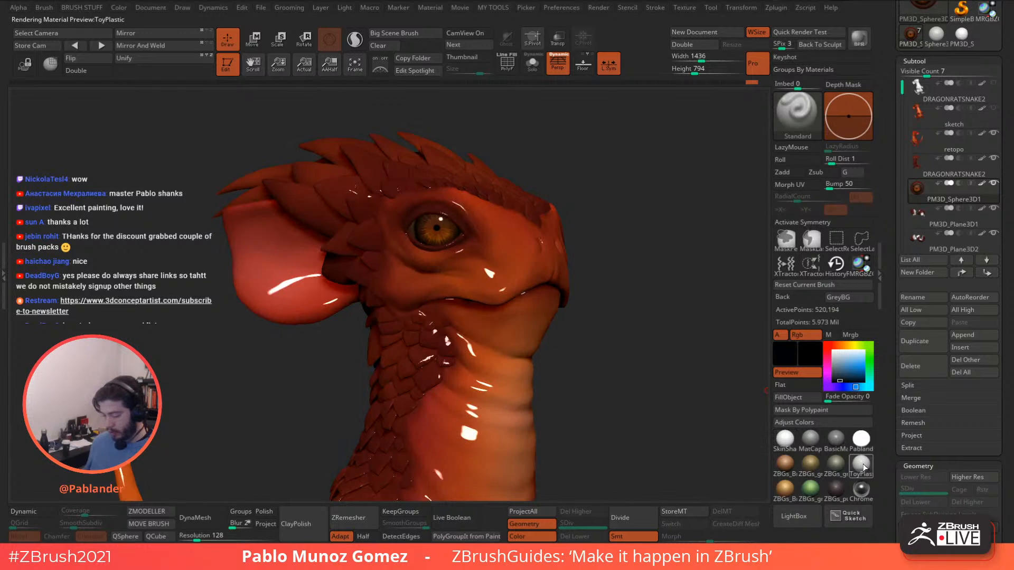
pyautogui.click(833, 336)
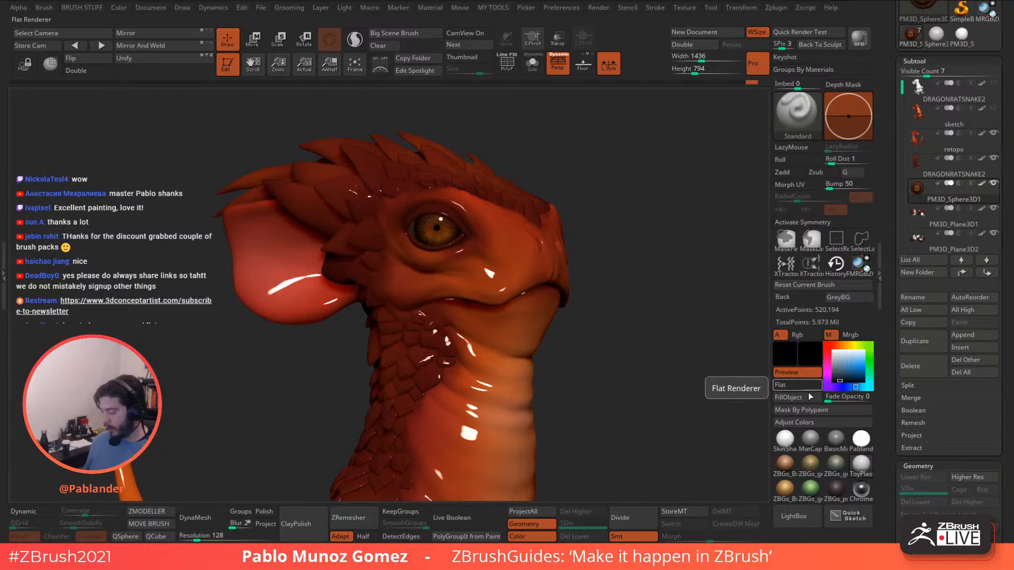
pyautogui.click(810, 438)
pyautogui.click(785, 439)
pyautogui.moveTo(647, 294)
pyautogui.mouseDown()
pyautogui.moveTo(628, 316)
pyautogui.moveTo(649, 301)
pyautogui.moveTo(638, 287)
pyautogui.mouseUp()
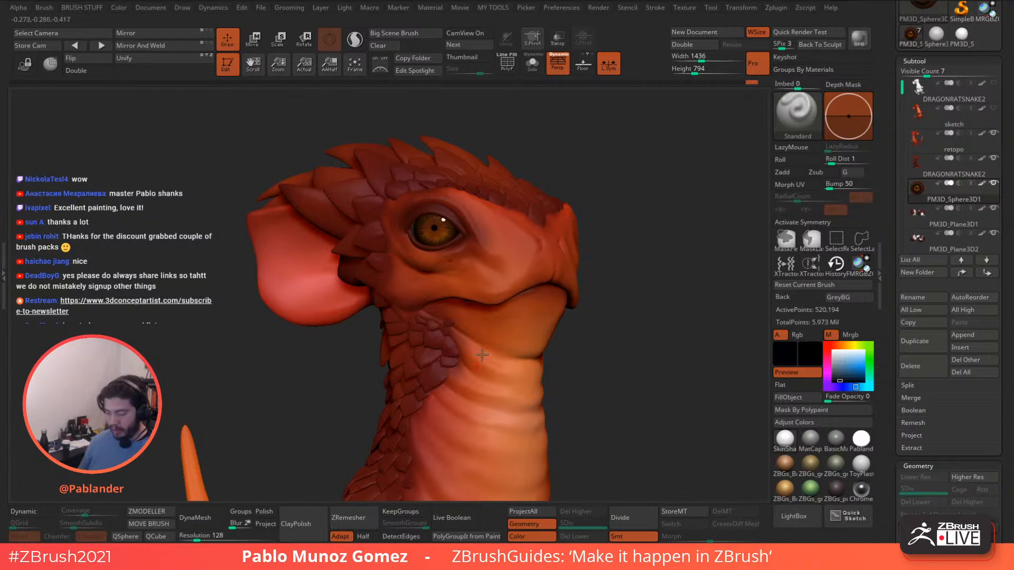
# Turn off local symmetry and mirror and weld the eyeball into the opposite eye socket.
pyautogui.click(158, 46)
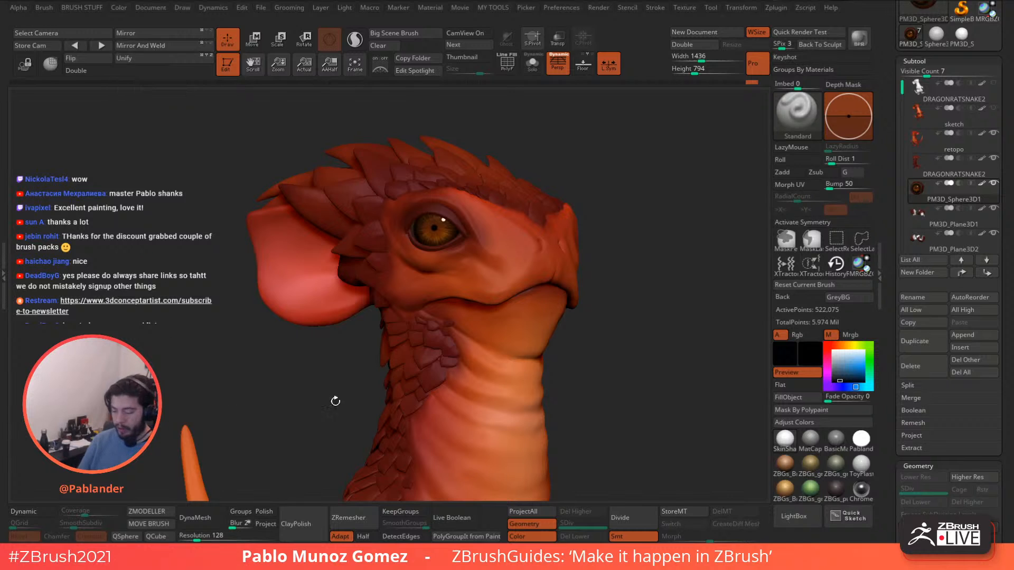
pyautogui.moveTo(653, 294); pyautogui.dragTo(645, 302)
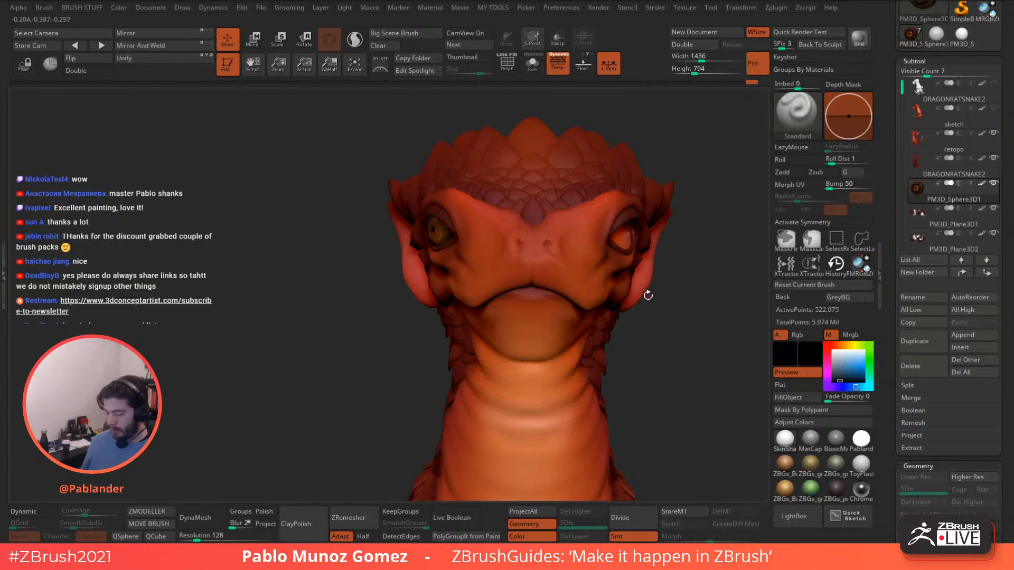
pyautogui.click(607, 61)
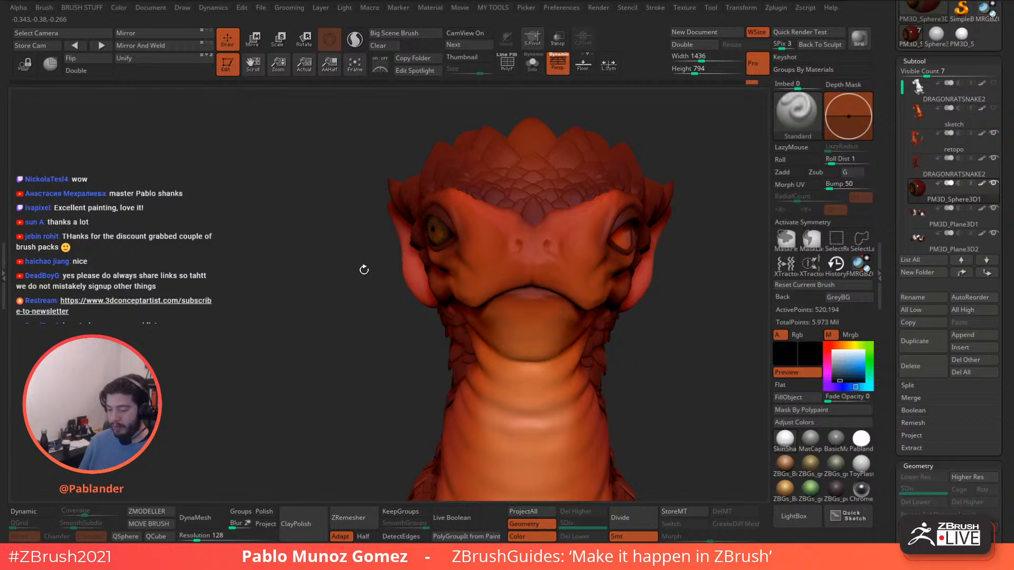
pyautogui.click(171, 48)
pyautogui.moveTo(678, 294); pyautogui.dragTo(623, 279)
pyautogui.moveTo(734, 303); pyautogui.dragTo(659, 296)
# Isolate the two eyeballs with their wireframe shown and reconstruct their lower subdivision levels.
pyautogui.scroll(-5, 907, 298)
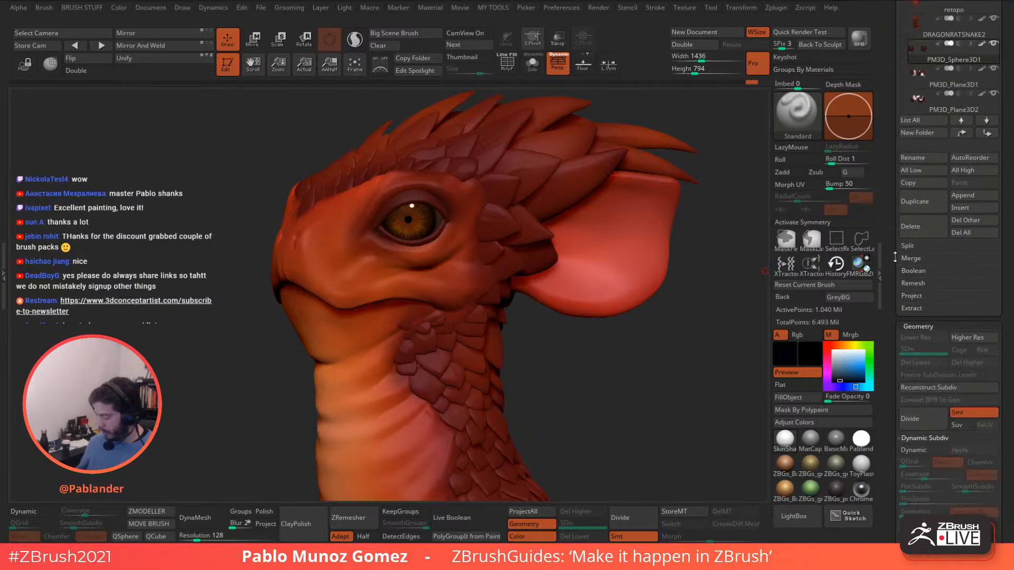
pyautogui.click(956, 324)
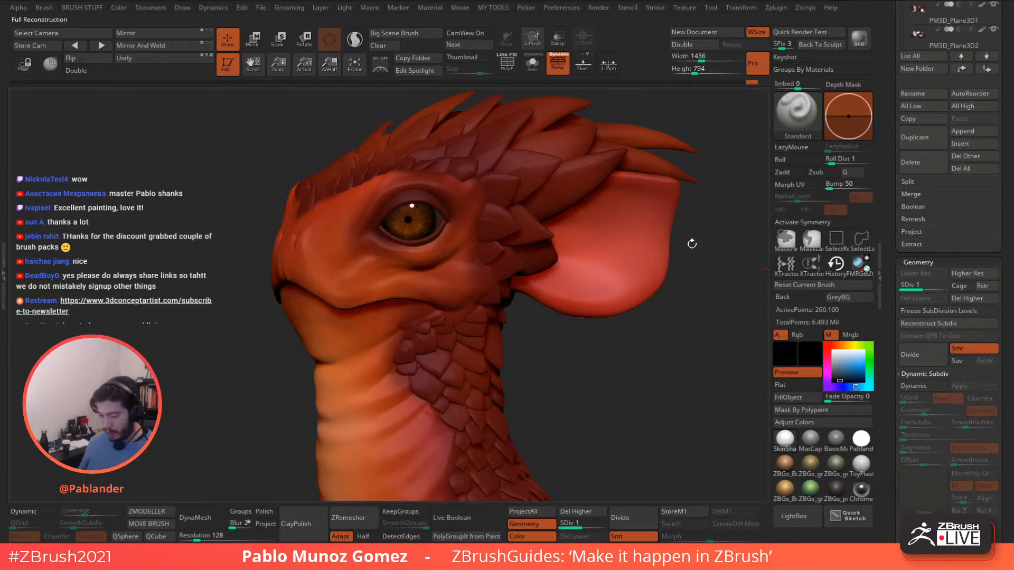
pyautogui.click(532, 68)
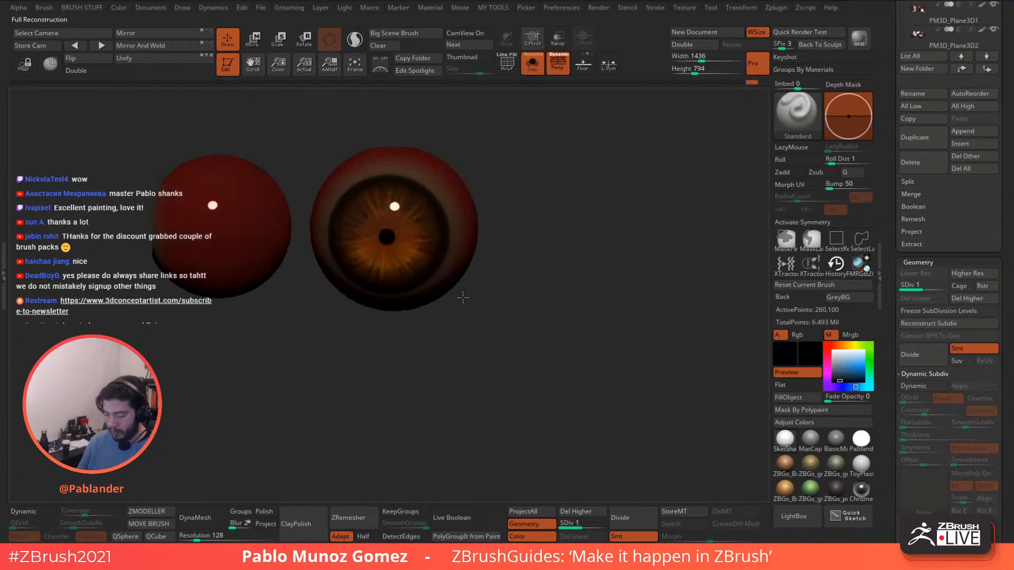
pyautogui.hotkey('shift', 'f')
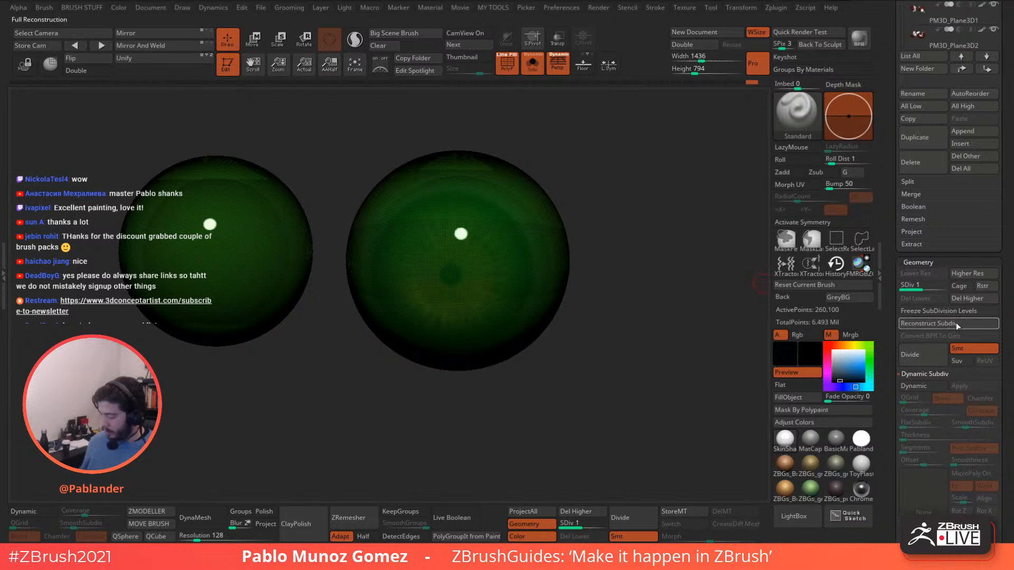
pyautogui.click(956, 324)
pyautogui.click(959, 323)
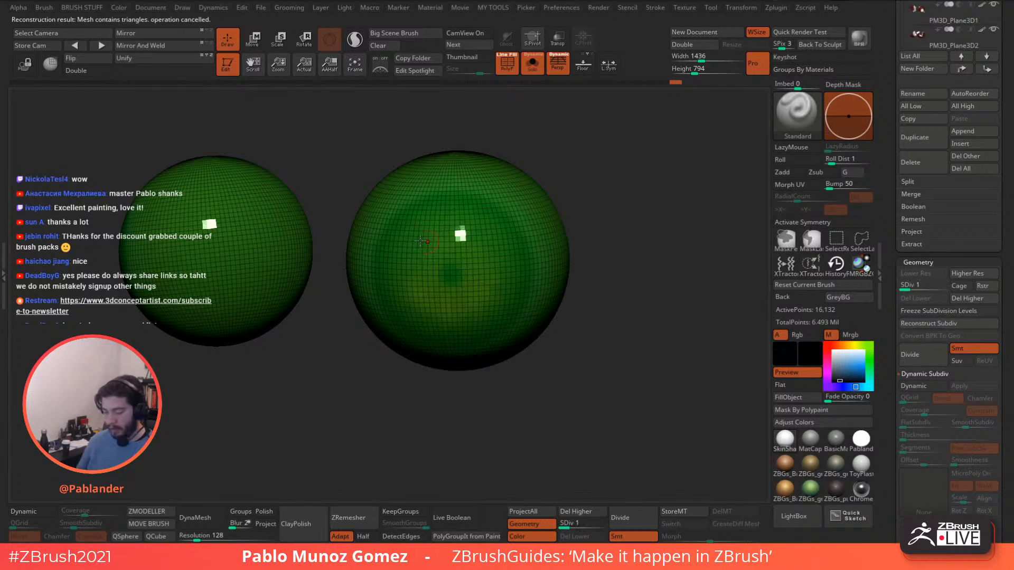
# Show the whole creature without wireframe and raise the eyeballs to subdivision level 4.
pyautogui.keyDown('ctrl'); pyautogui.moveTo(420, 241); pyautogui.dragTo(438, 215, button='right'); pyautogui.keyUp('ctrl')
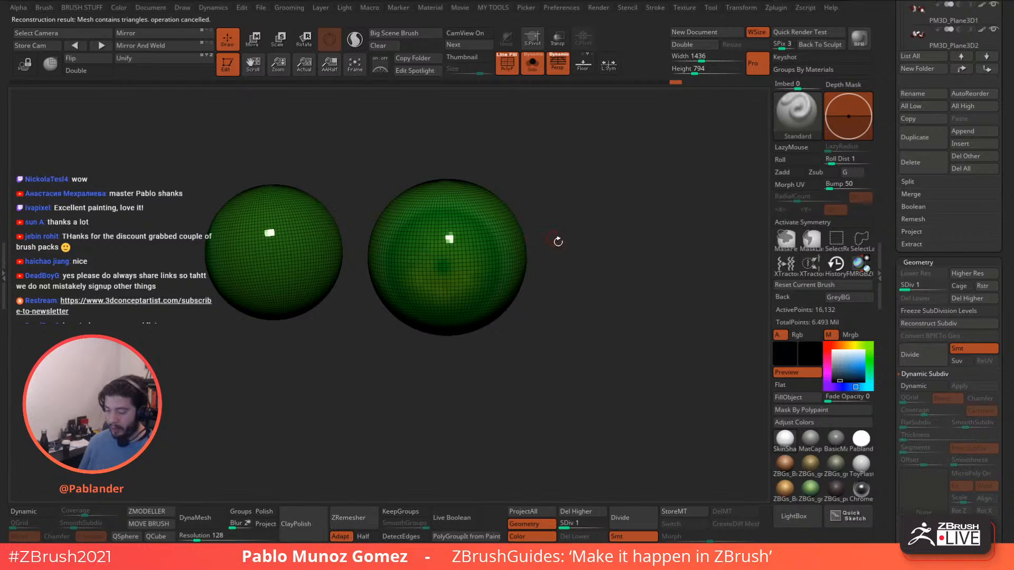
pyautogui.moveTo(558, 241); pyautogui.dragTo(589, 260)
pyautogui.keyDown('alt'); pyautogui.moveTo(606, 360); pyautogui.dragTo(641, 353); pyautogui.keyUp('alt')
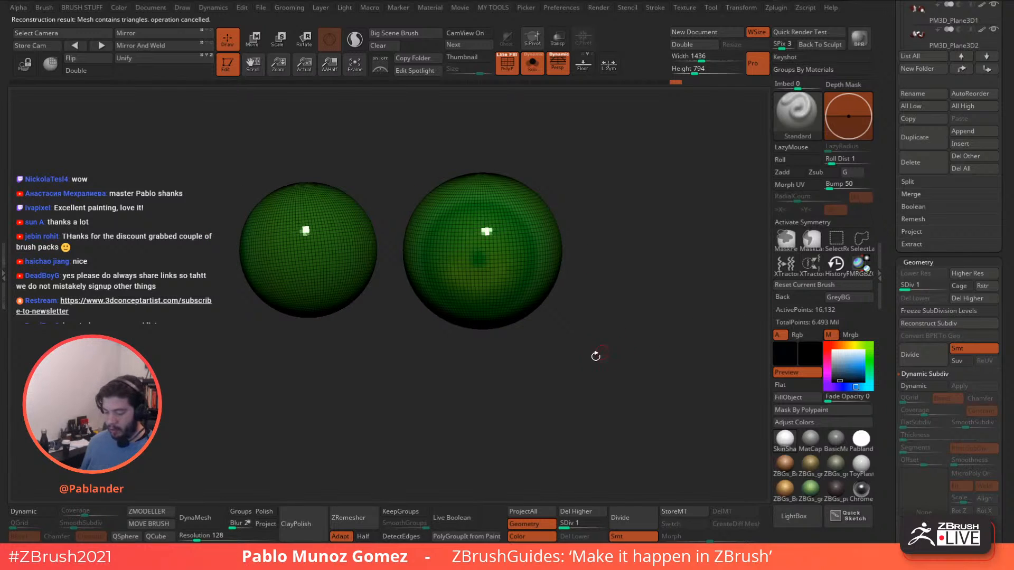
pyautogui.click(532, 68)
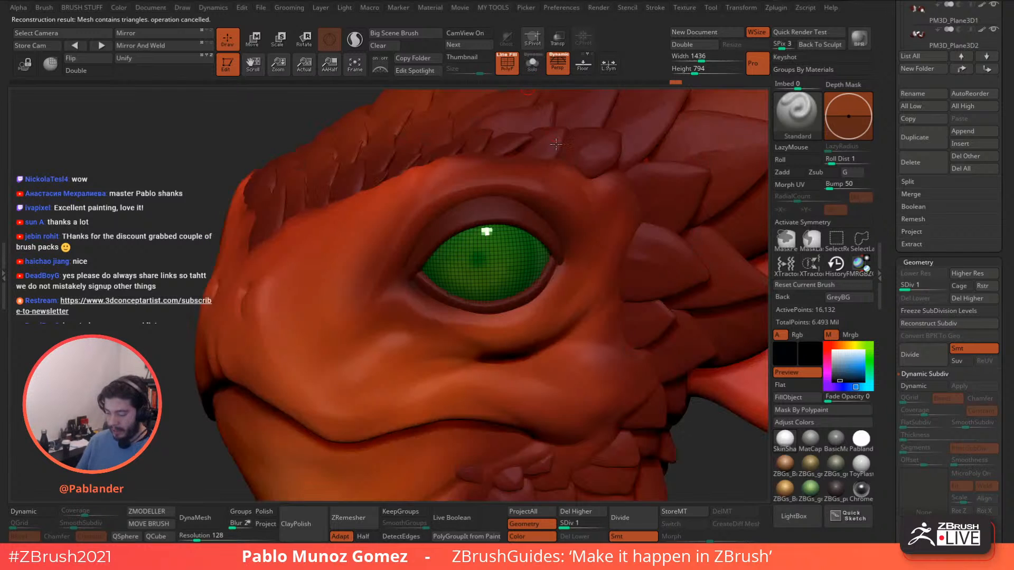
pyautogui.click(507, 70)
pyautogui.moveTo(539, 249); pyautogui.dragTo(570, 273, button='right')
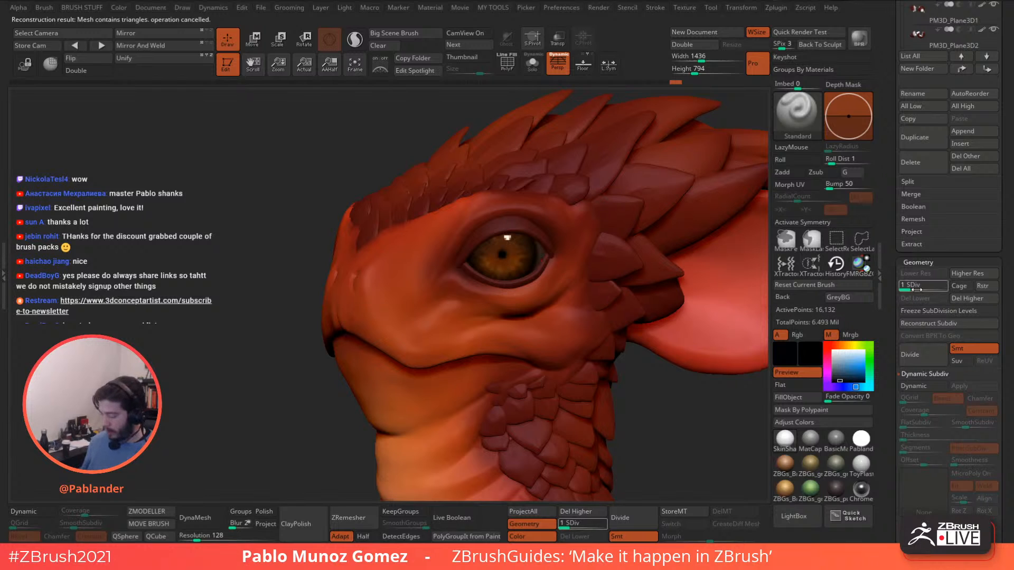
pyautogui.moveTo(942, 286)
pyautogui.mouseDown()
pyautogui.moveTo(921, 287)
pyautogui.moveTo(944, 286)
pyautogui.mouseUp()
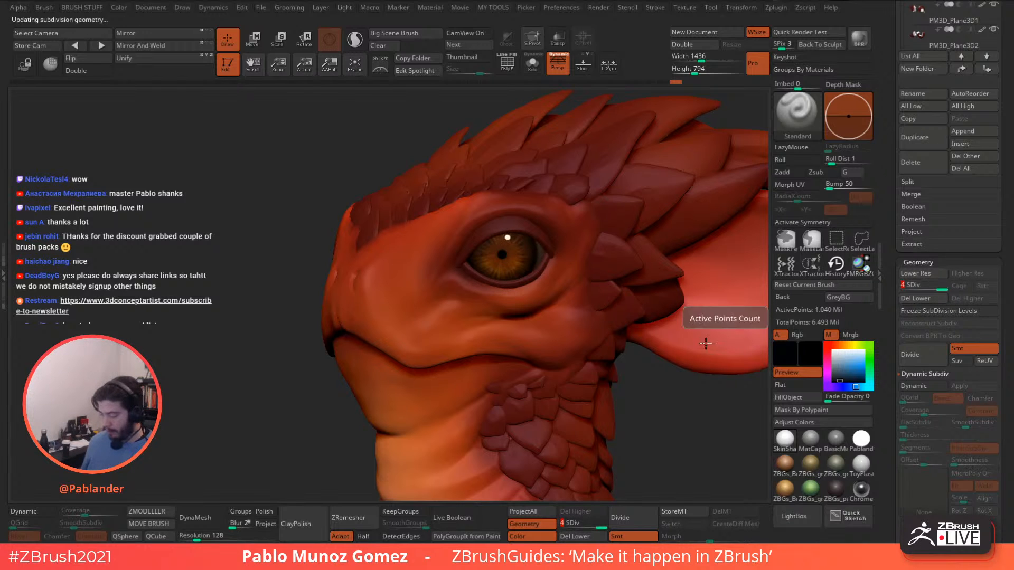
pyautogui.keyDown('ctrl'); pyautogui.moveTo(705, 344); pyautogui.dragTo(631, 336, button='right'); pyautogui.keyUp('ctrl')
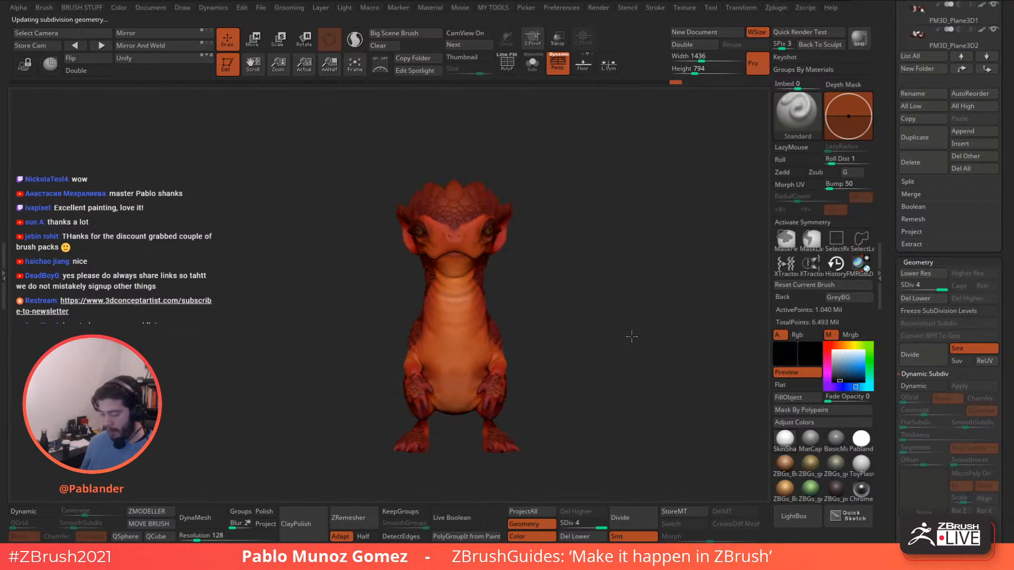
# Make the retopo body mesh active, choose a dark reddish-brown paint colour and frame the snout.
pyautogui.moveTo(565, 226); pyautogui.dragTo(495, 259, button='right')
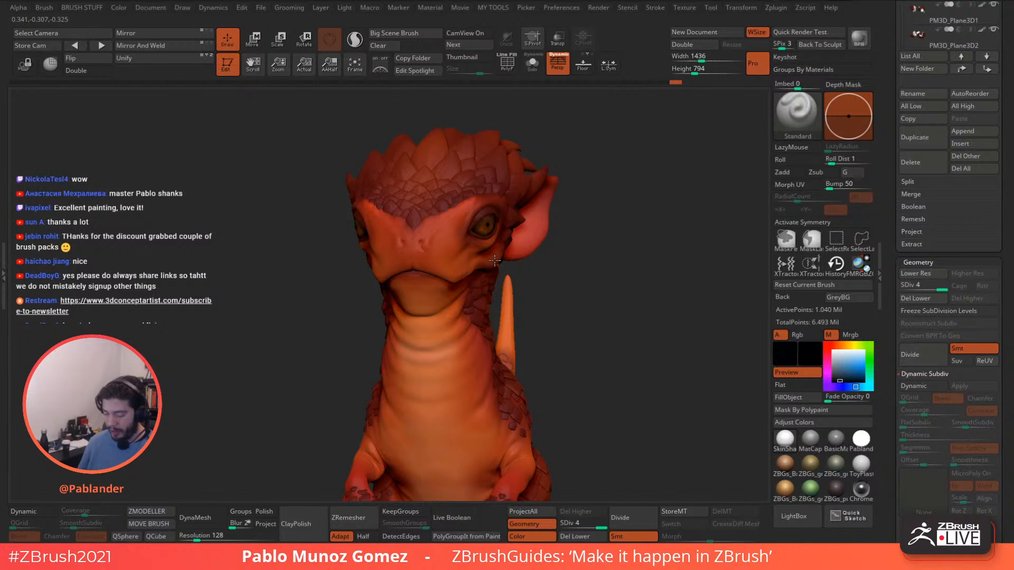
pyautogui.keyDown('alt'); pyautogui.click(440, 239); pyautogui.keyUp('alt')
pyautogui.rightClick(542, 311)
pyautogui.moveTo(634, 291); pyautogui.dragTo(658, 310, button='right')
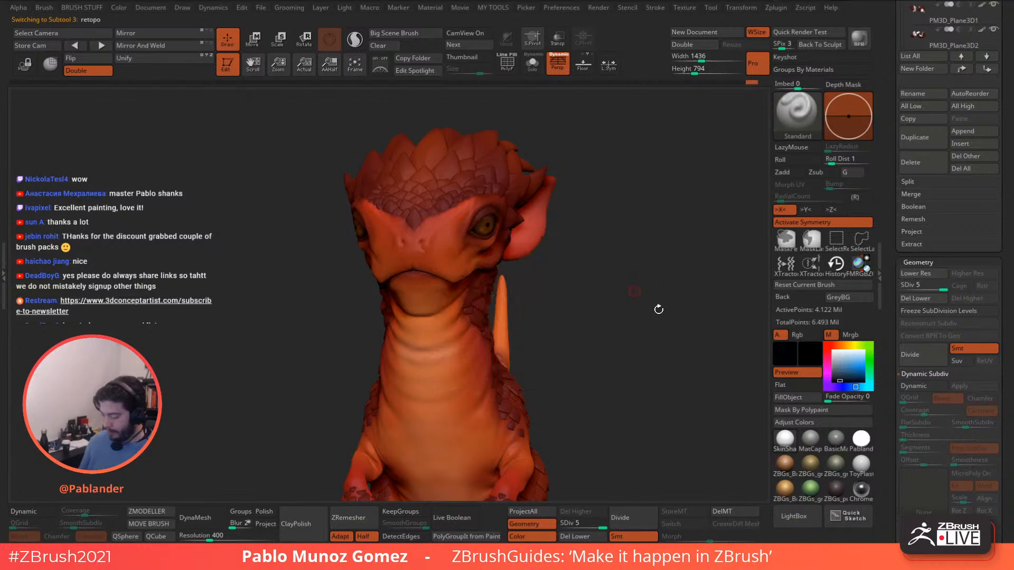
pyautogui.moveTo(844, 367); pyautogui.dragTo(474, 293)
pyautogui.click(852, 378)
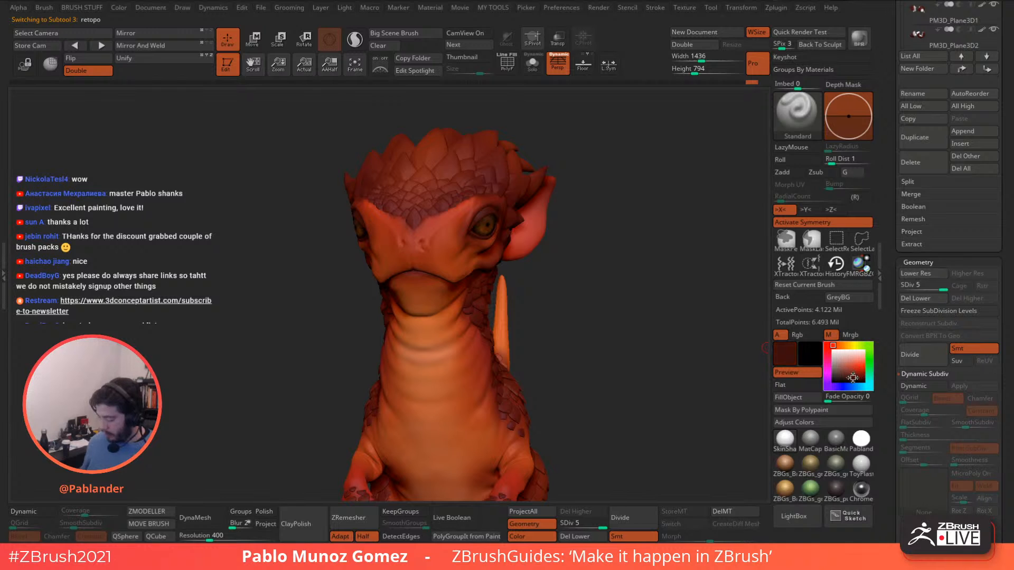
pyautogui.keyDown('ctrl'); pyautogui.moveTo(658, 324); pyautogui.dragTo(647, 364, button='right'); pyautogui.keyUp('ctrl')
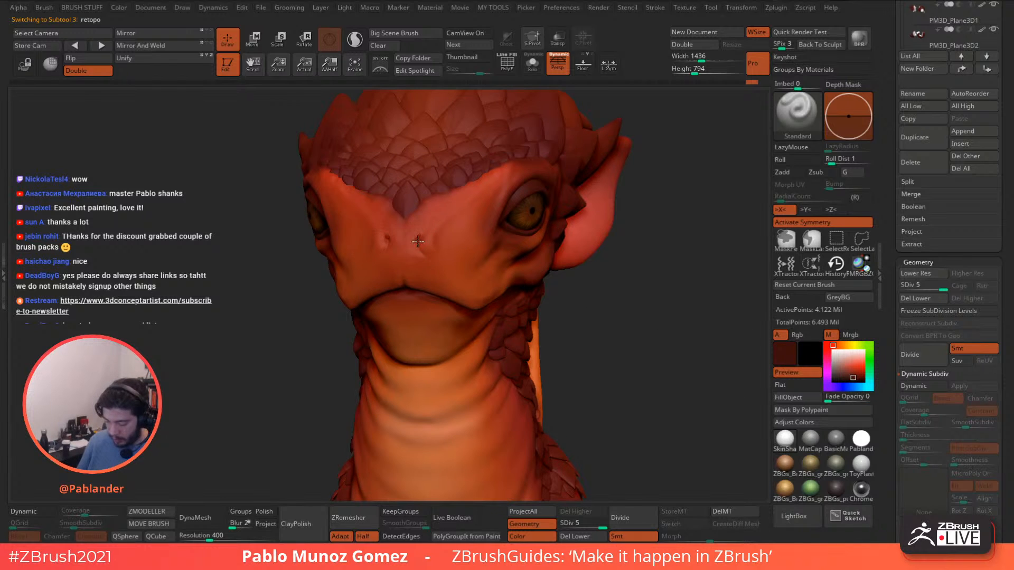
pyautogui.keyDown('ctrl'); pyautogui.moveTo(428, 237); pyautogui.dragTo(422, 246, button='right'); pyautogui.keyUp('ctrl')
pyautogui.keyDown('alt'); pyautogui.moveTo(422, 247); pyautogui.dragTo(433, 270, button='right'); pyautogui.keyUp('alt')
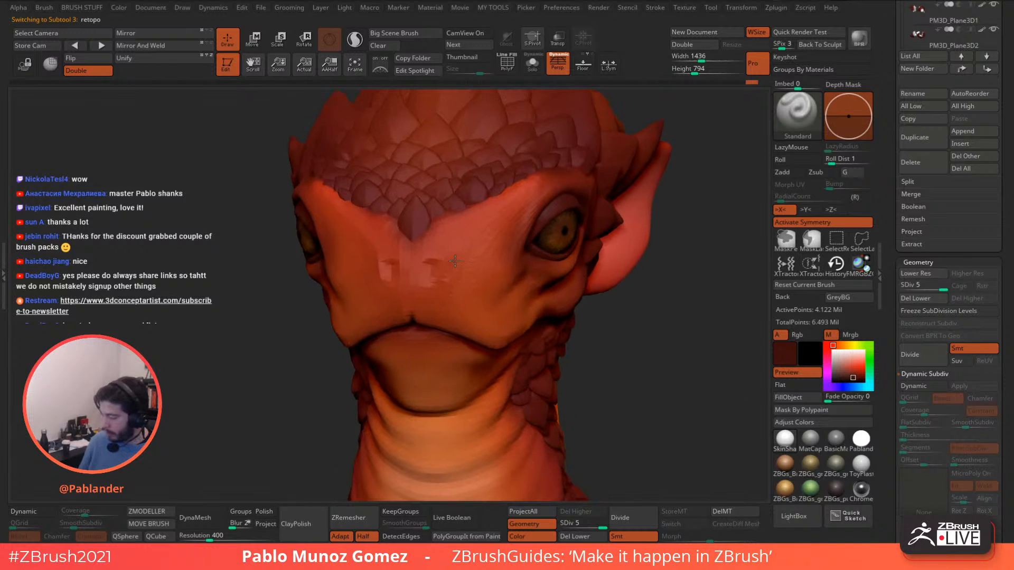
# Set the Standard brush to colour only and paint dark reddish-brown into the nostrils and the creases around the eye and mouth.
pyautogui.moveTo(889, 194); pyautogui.dragTo(885, 238)
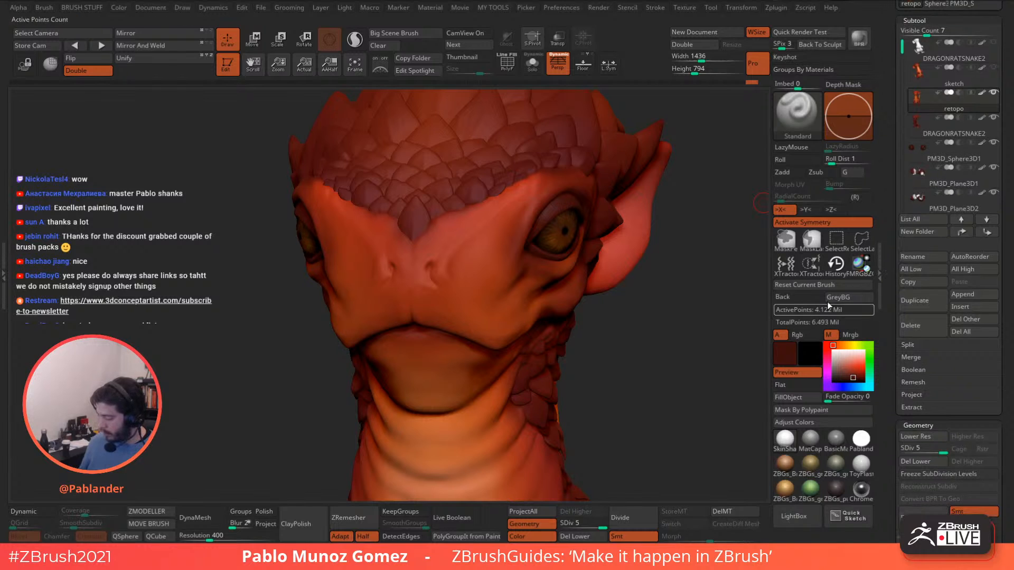
pyautogui.click(829, 335)
pyautogui.click(815, 335)
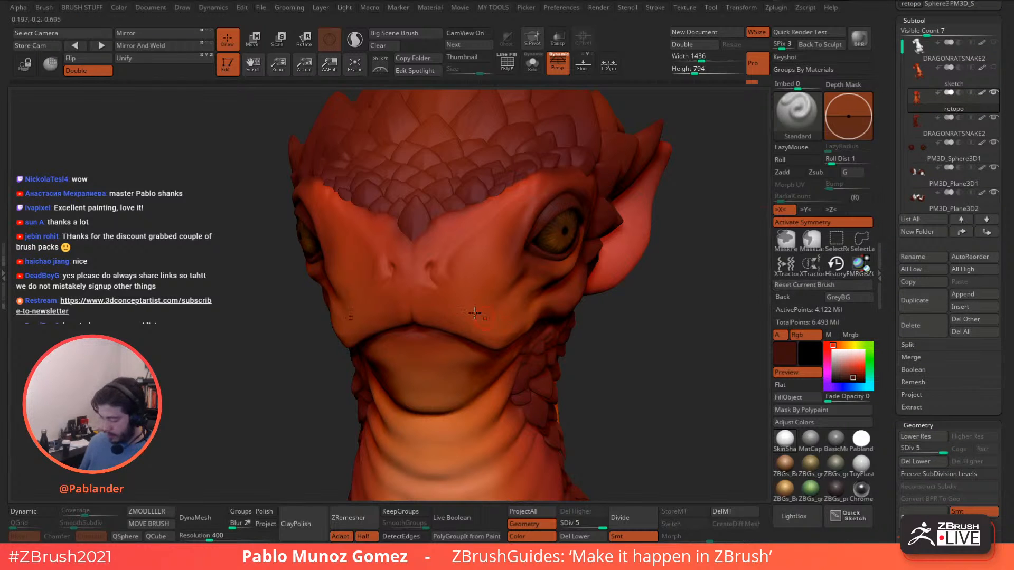
pyautogui.moveTo(430, 267); pyautogui.dragTo(430, 265)
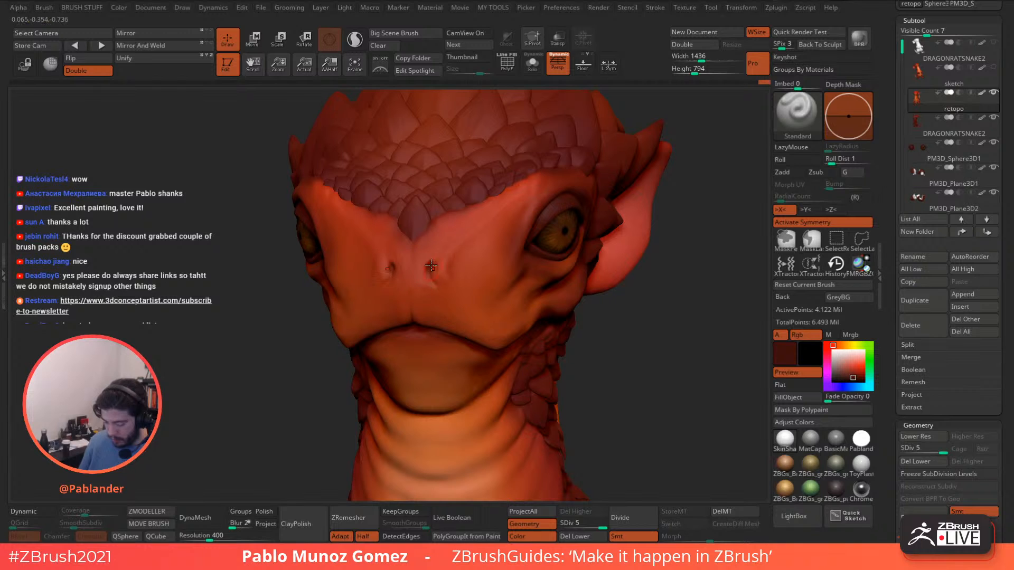
pyautogui.moveTo(434, 255); pyautogui.dragTo(431, 255, button='right')
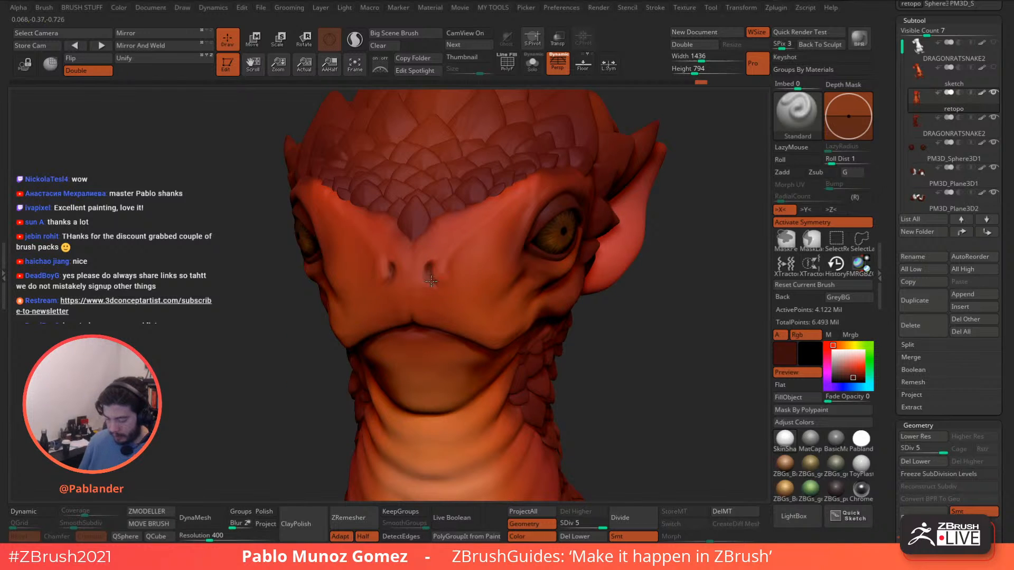
pyautogui.moveTo(511, 256); pyautogui.dragTo(493, 228, button='right')
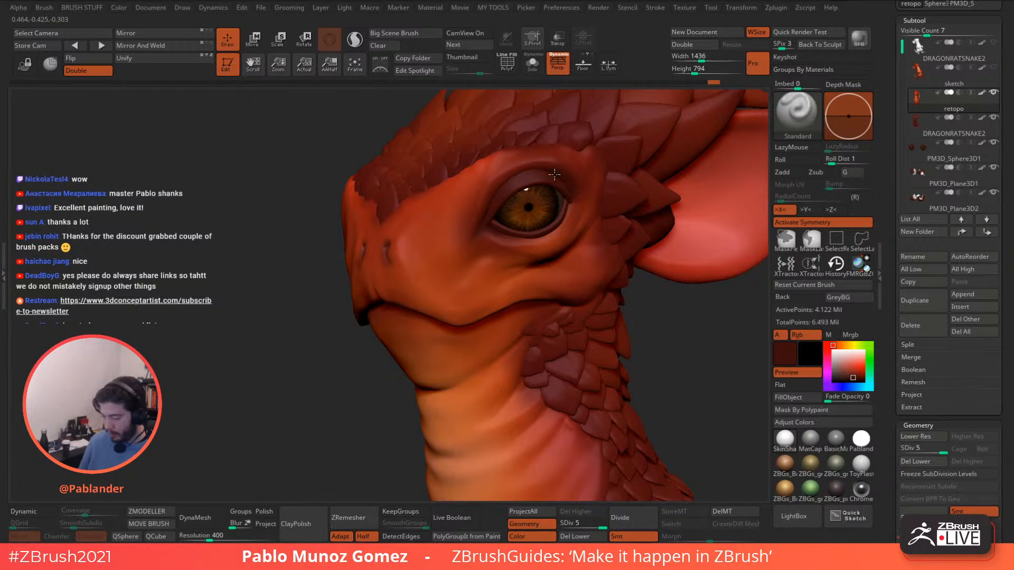
pyautogui.moveTo(560, 272); pyautogui.dragTo(554, 269, button='right')
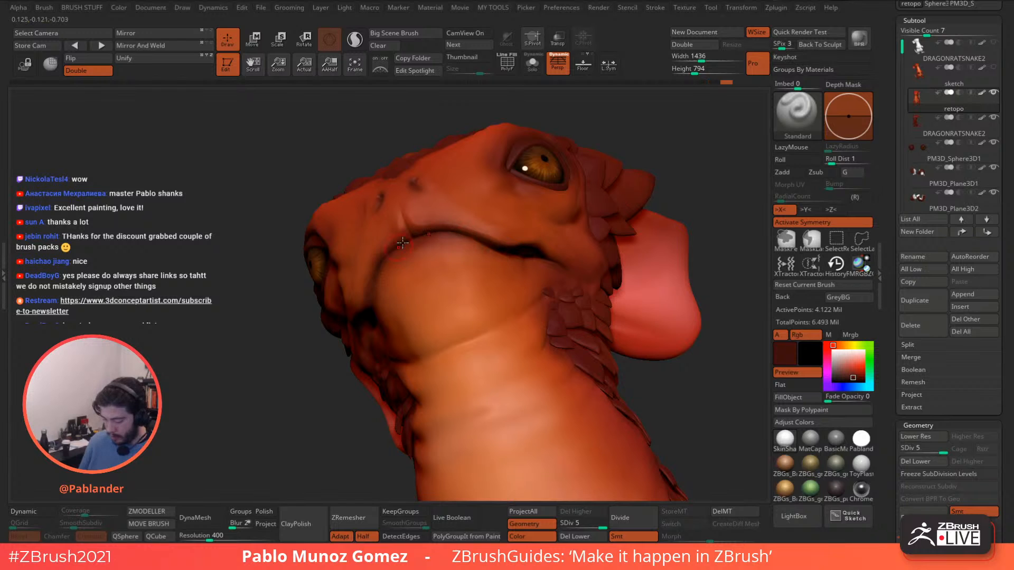
# Examine the painting on the jaw, neck scales, belly, arms and legs from several angles.
pyautogui.moveTo(419, 221); pyautogui.dragTo(370, 301, button='right')
pyautogui.moveTo(544, 285); pyautogui.dragTo(486, 316, button='right')
pyautogui.rightClick(492, 359)
pyautogui.moveTo(586, 227); pyautogui.dragTo(531, 236, button='right')
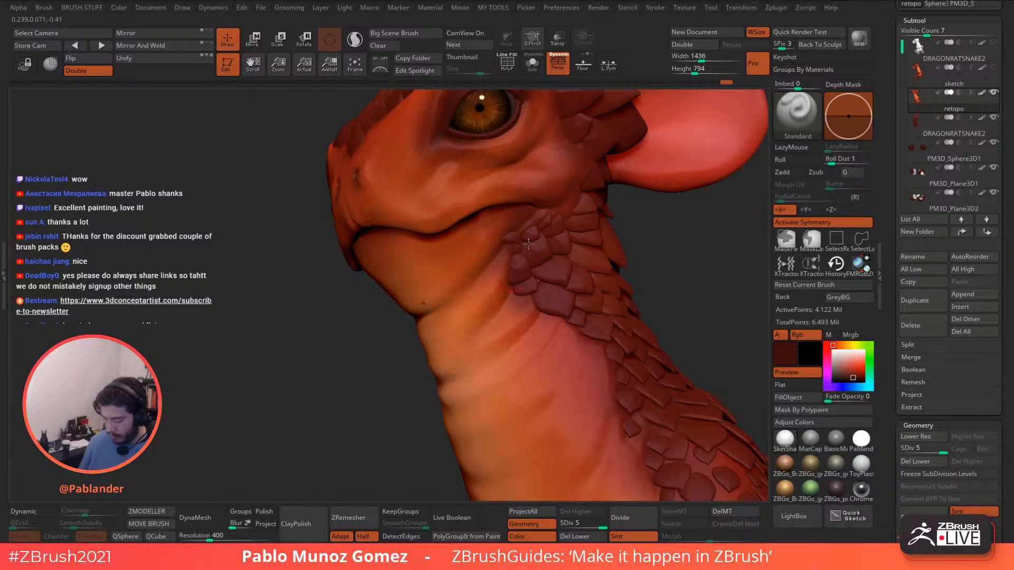
pyautogui.moveTo(565, 244); pyautogui.dragTo(584, 200, button='right')
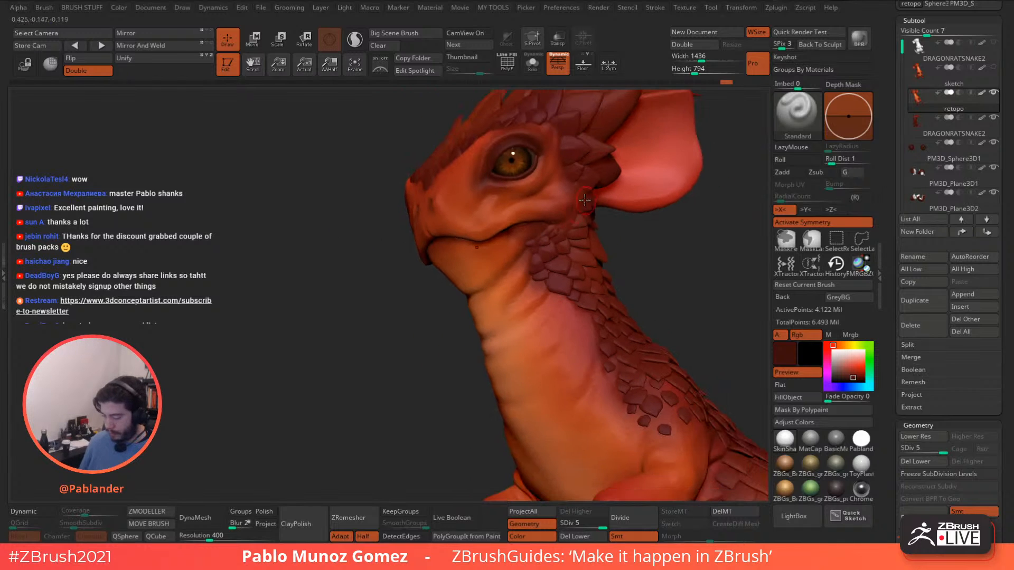
pyautogui.moveTo(562, 235); pyautogui.dragTo(539, 232, button='right')
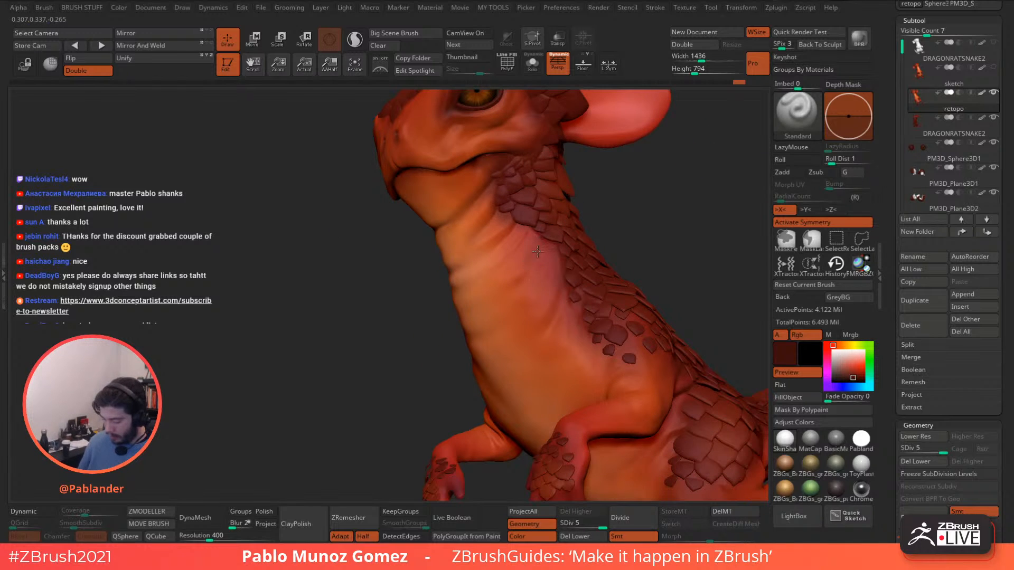
pyautogui.moveTo(579, 316); pyautogui.dragTo(586, 315, button='right')
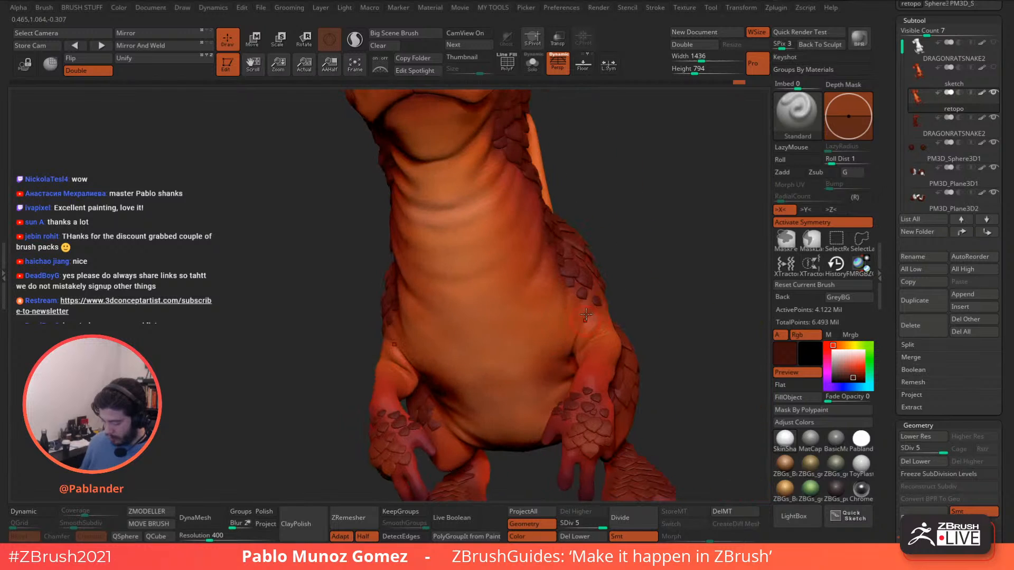
pyautogui.moveTo(556, 349); pyautogui.dragTo(575, 279, button='right')
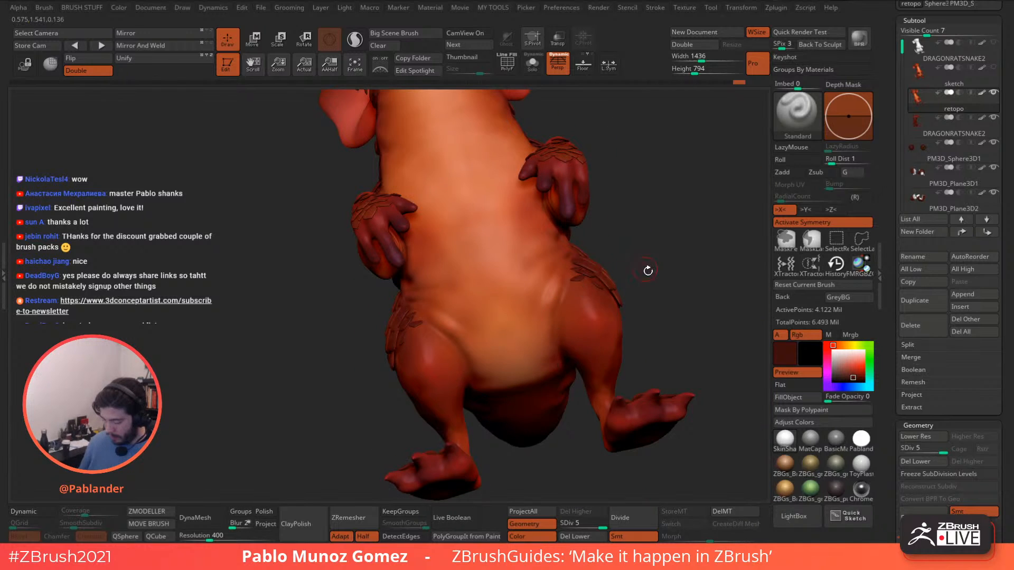
pyautogui.moveTo(648, 271)
pyautogui.mouseDown(button='right')
pyautogui.moveTo(507, 267)
pyautogui.moveTo(491, 285)
pyautogui.moveTo(531, 206)
pyautogui.mouseUp(button='right')
# Sample orange tones from the face and belly and paint them over the inner surface of the ear with the Standard brush.
pyautogui.press('space')
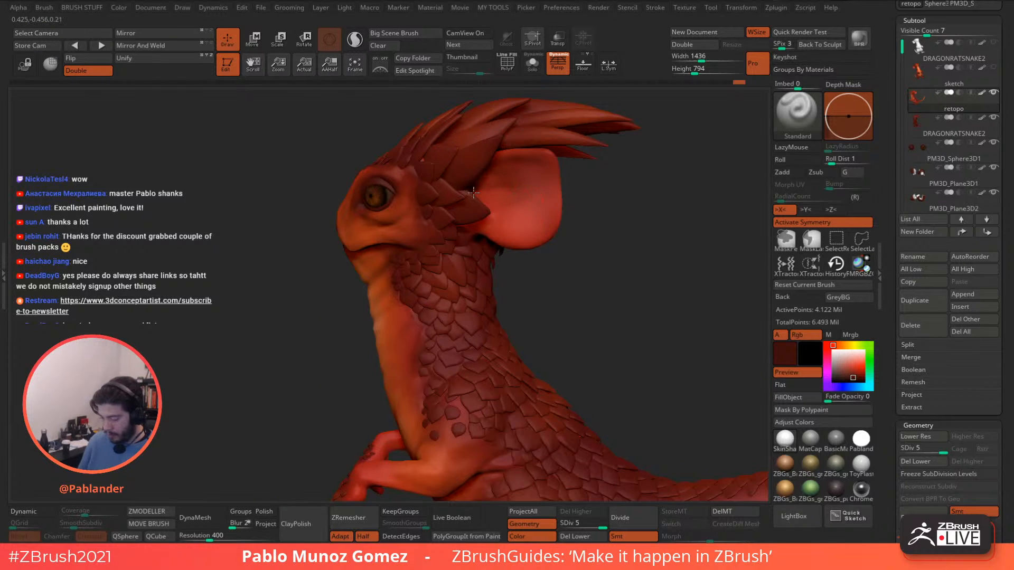
pyautogui.press('space')
pyautogui.moveTo(401, 211); pyautogui.dragTo(538, 188)
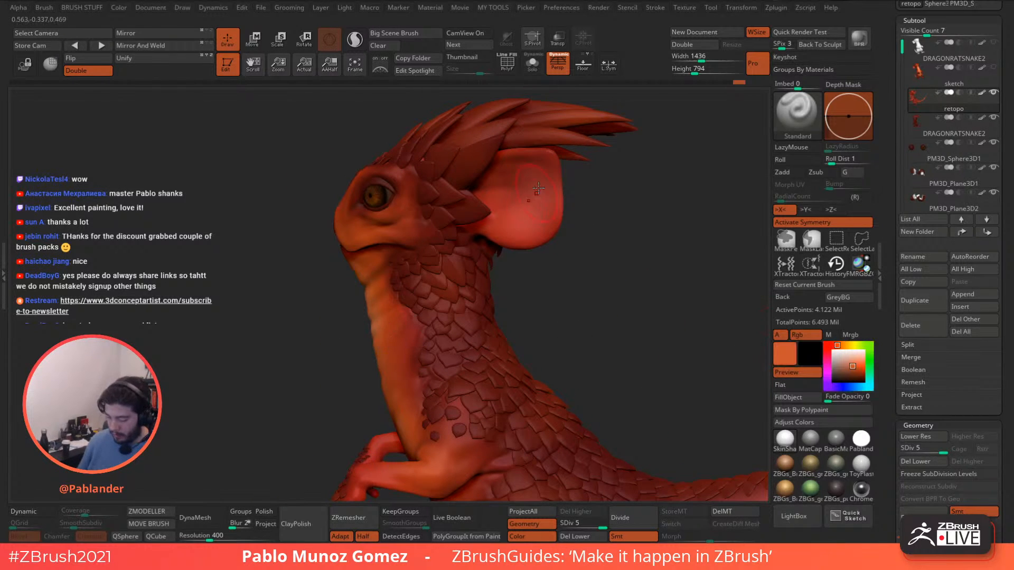
pyautogui.moveTo(548, 239); pyautogui.dragTo(655, 246, button='right')
pyautogui.moveTo(784, 353); pyautogui.dragTo(347, 294)
pyautogui.moveTo(509, 209); pyautogui.dragTo(549, 174, button='right')
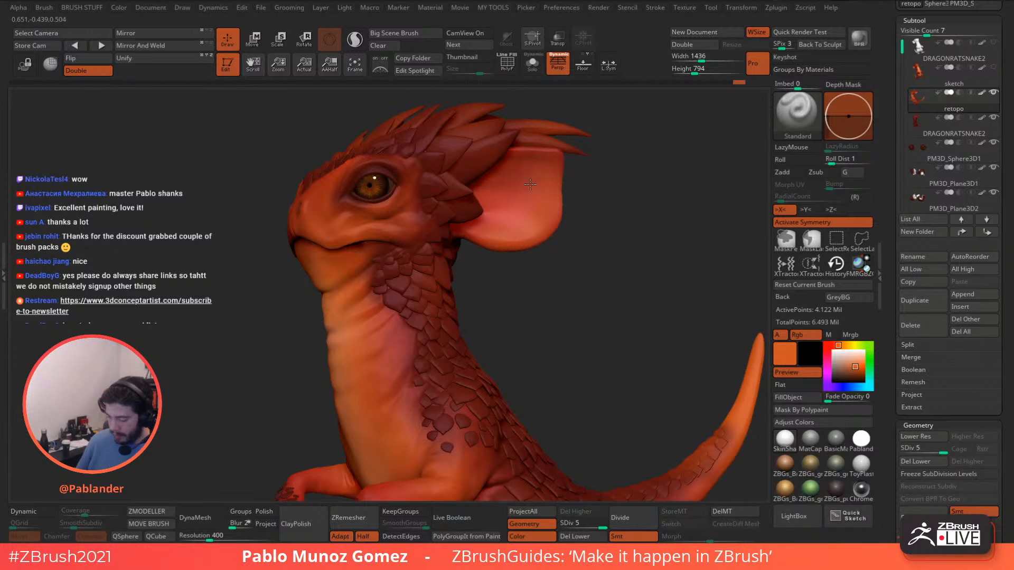
pyautogui.moveTo(530, 184); pyautogui.dragTo(565, 197, button='right')
pyautogui.press('c')
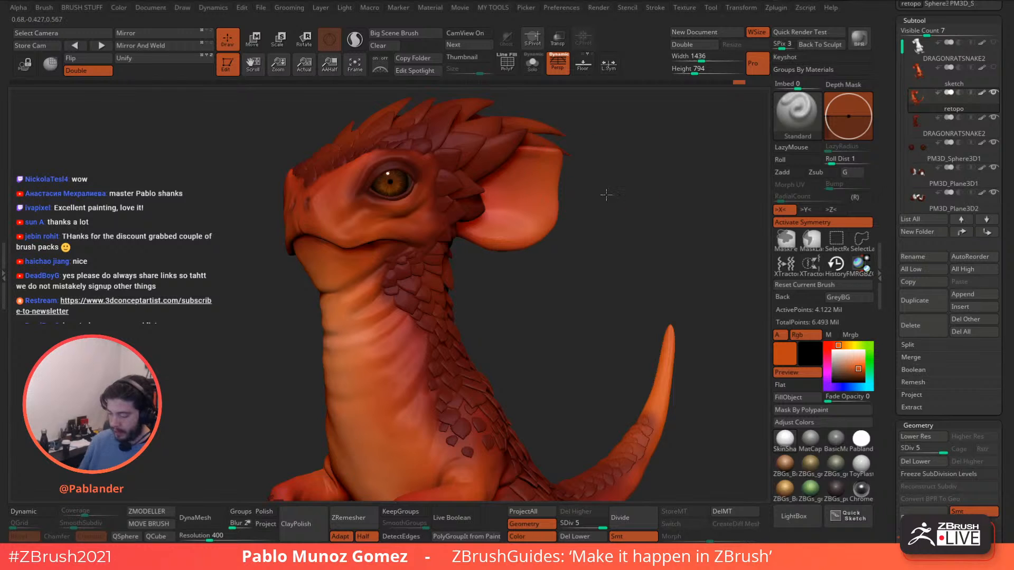
pyautogui.keyDown('ctrl'); pyautogui.moveTo(606, 194); pyautogui.dragTo(681, 266, button='right'); pyautogui.keyUp('ctrl')
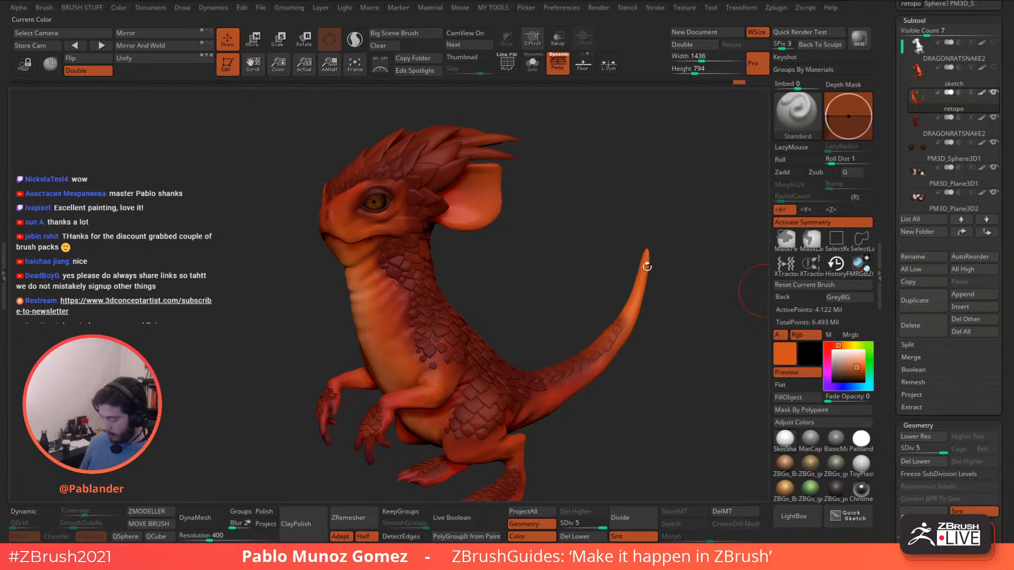
# Choose a bright yellowish-orange colour and paint it along the tail from the tip towards the base.
pyautogui.click(861, 364)
pyautogui.click(843, 345)
pyautogui.moveTo(652, 261)
pyautogui.mouseDown(button='right')
pyautogui.moveTo(644, 247)
pyautogui.moveTo(649, 257)
pyautogui.mouseUp(button='right')
pyautogui.moveTo(644, 293); pyautogui.dragTo(635, 266, button='right')
pyautogui.moveTo(600, 315); pyautogui.dragTo(612, 314, button='right')
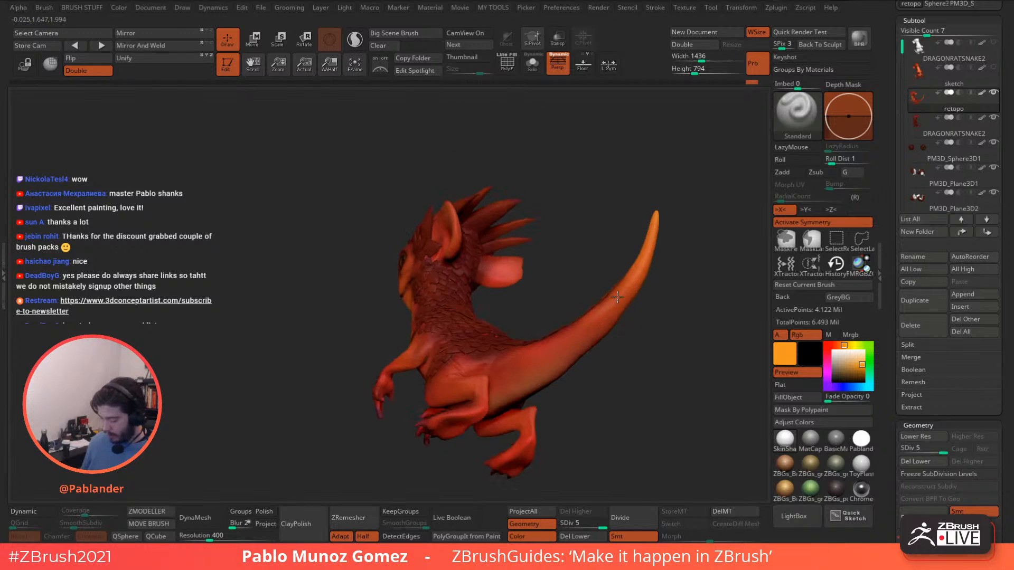
pyautogui.press('space')
pyautogui.moveTo(614, 314); pyautogui.dragTo(593, 329)
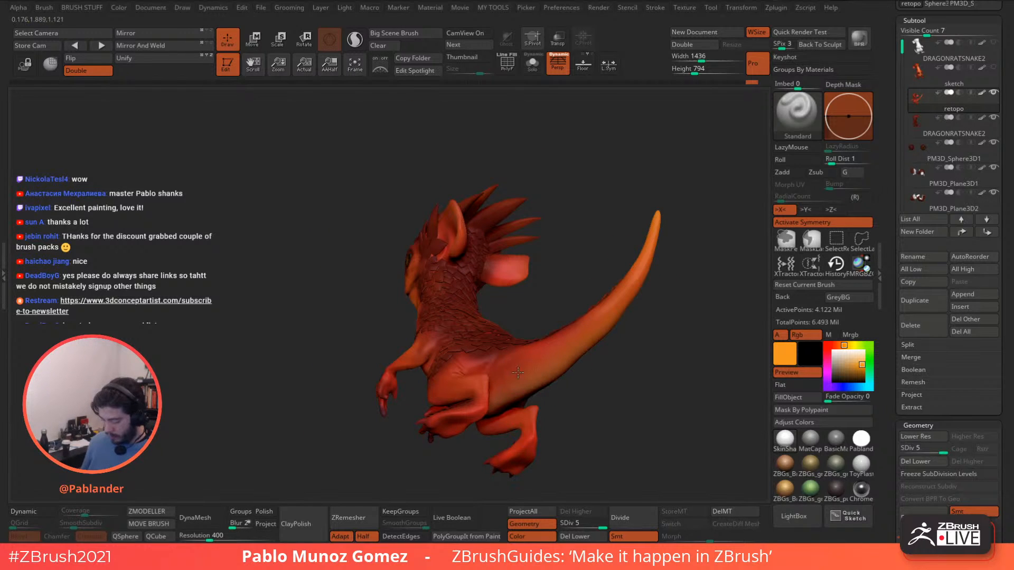
pyautogui.moveTo(523, 375); pyautogui.dragTo(619, 361, button='right')
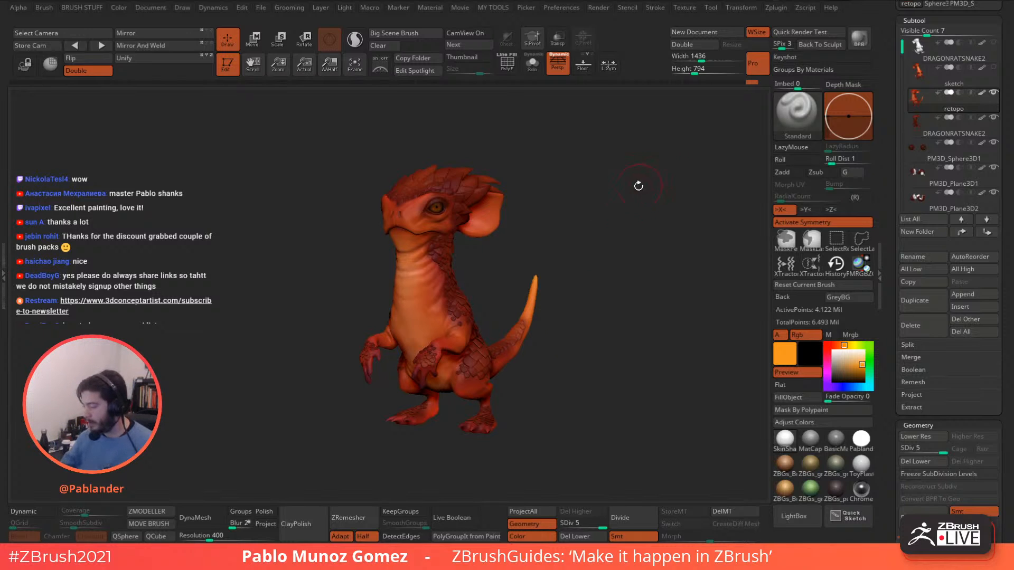
# Turn the whole creature to a front three-quarter view, send it to KeyShot and dismiss the welcome window there.
pyautogui.moveTo(638, 185); pyautogui.dragTo(598, 229)
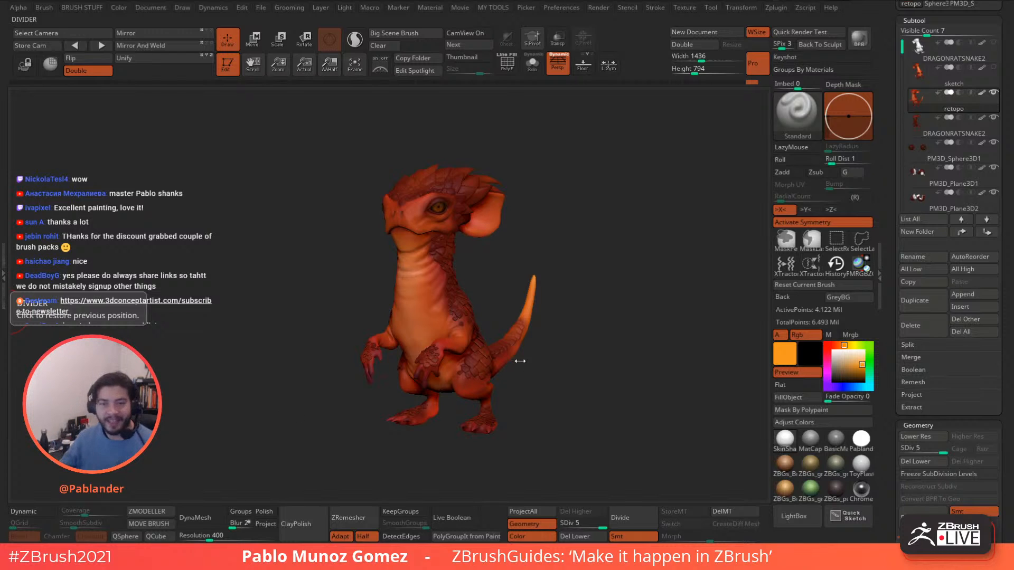
pyautogui.moveTo(551, 303); pyautogui.dragTo(560, 214)
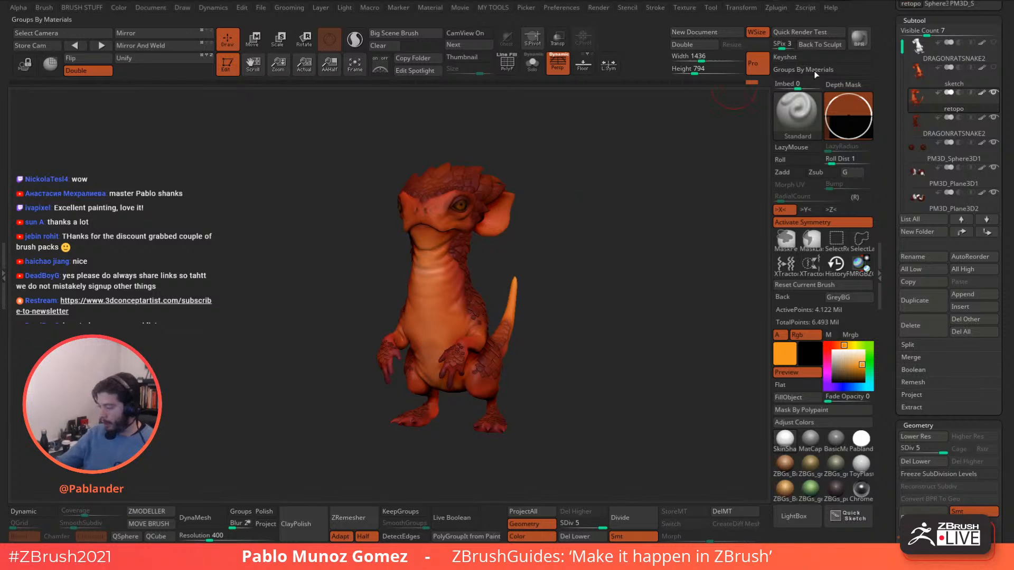
pyautogui.click(811, 55)
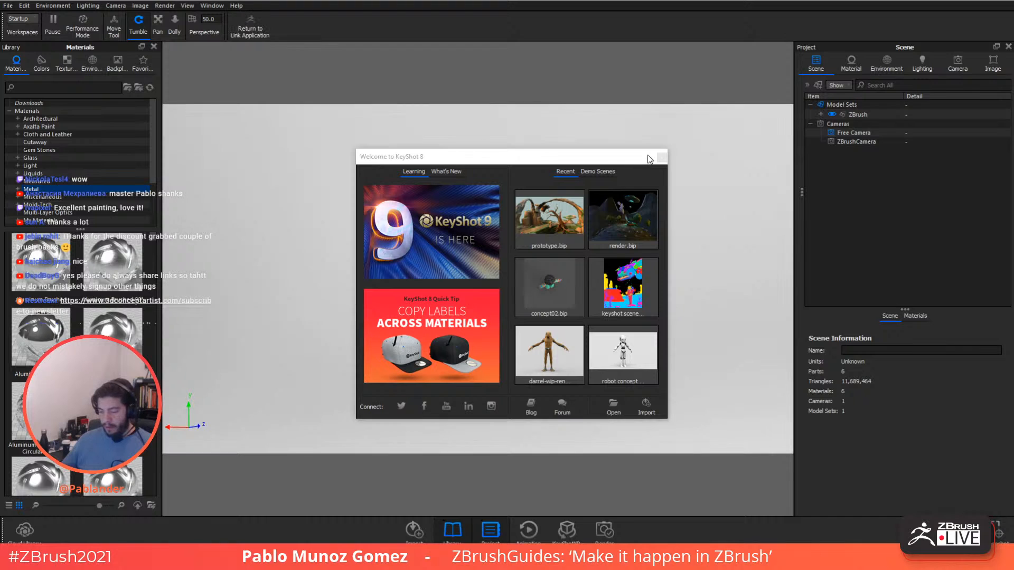
pyautogui.click(662, 157)
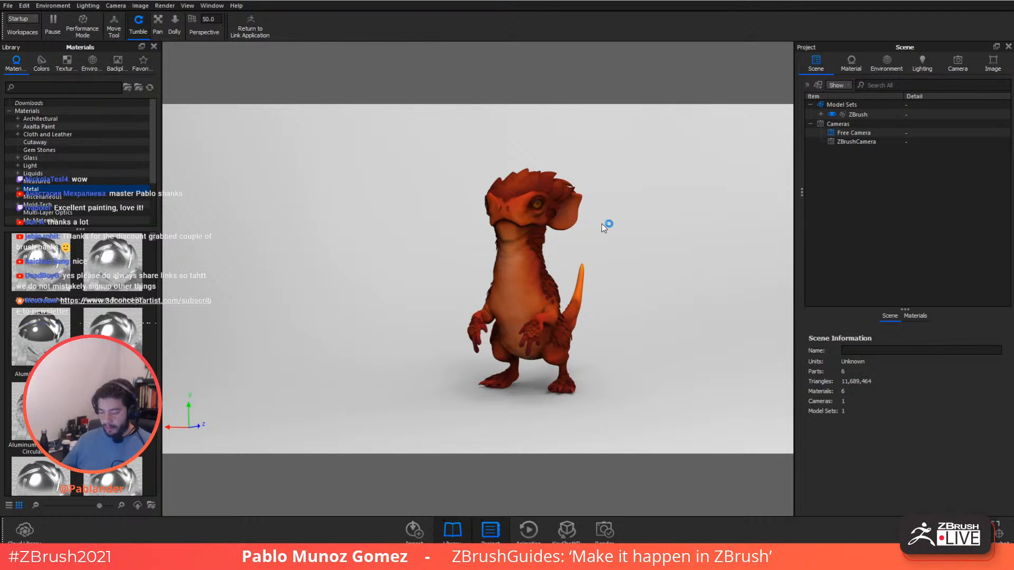
pyautogui.moveTo(603, 227); pyautogui.dragTo(572, 209)
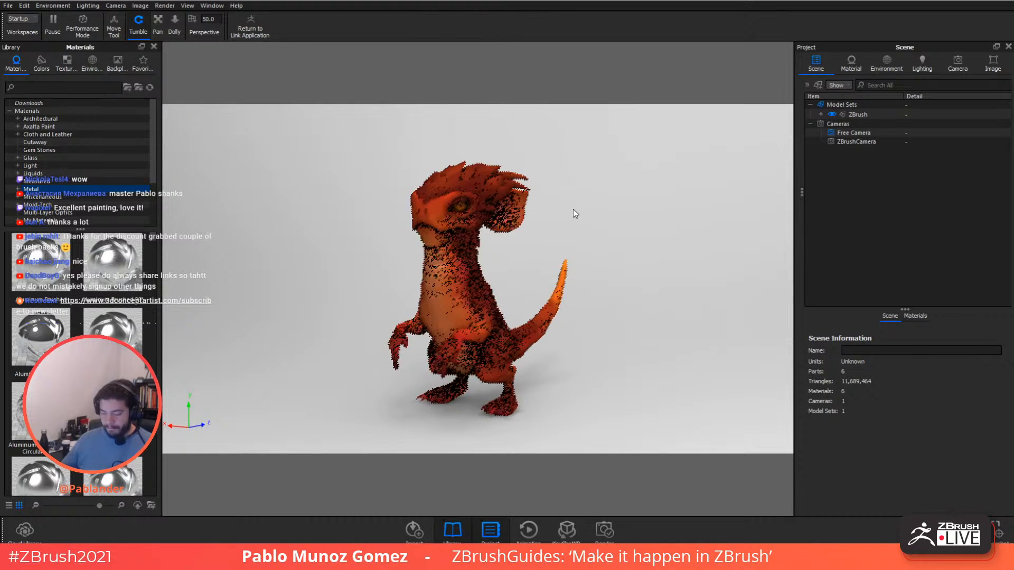
# Light the scene with the carpentry_shop_02_4k environment from the HDRI HAVEN lighting setups.
pyautogui.click(91, 64)
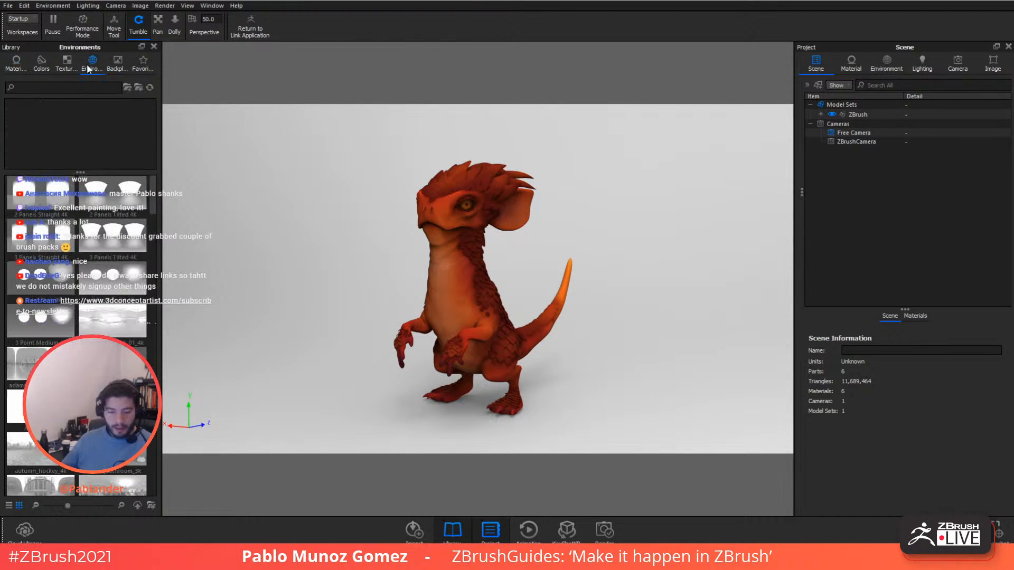
pyautogui.moveTo(104, 287); pyautogui.dragTo(209, 293)
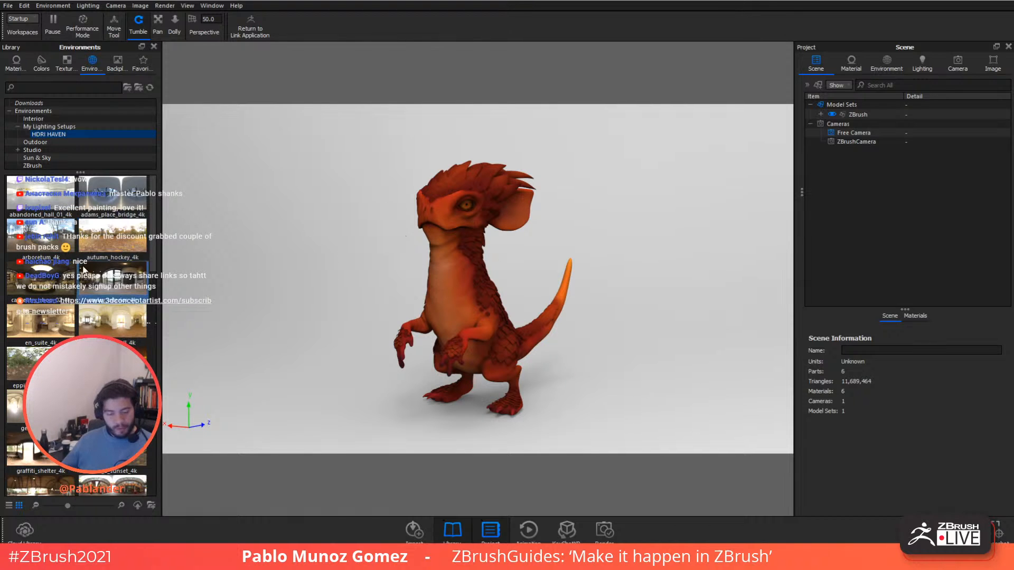
pyautogui.moveTo(98, 283); pyautogui.dragTo(211, 280)
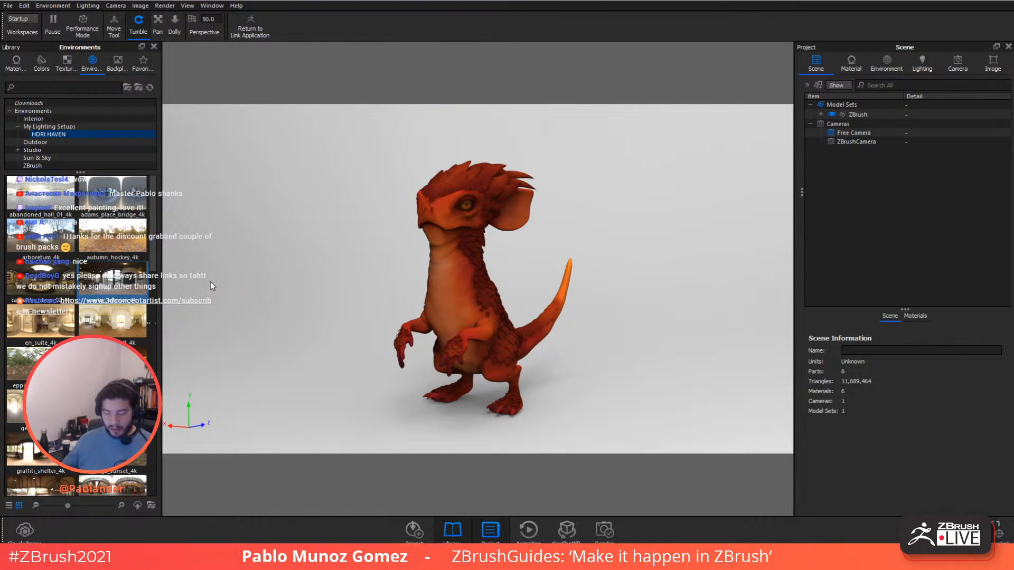
pyautogui.moveTo(41, 283); pyautogui.dragTo(434, 235)
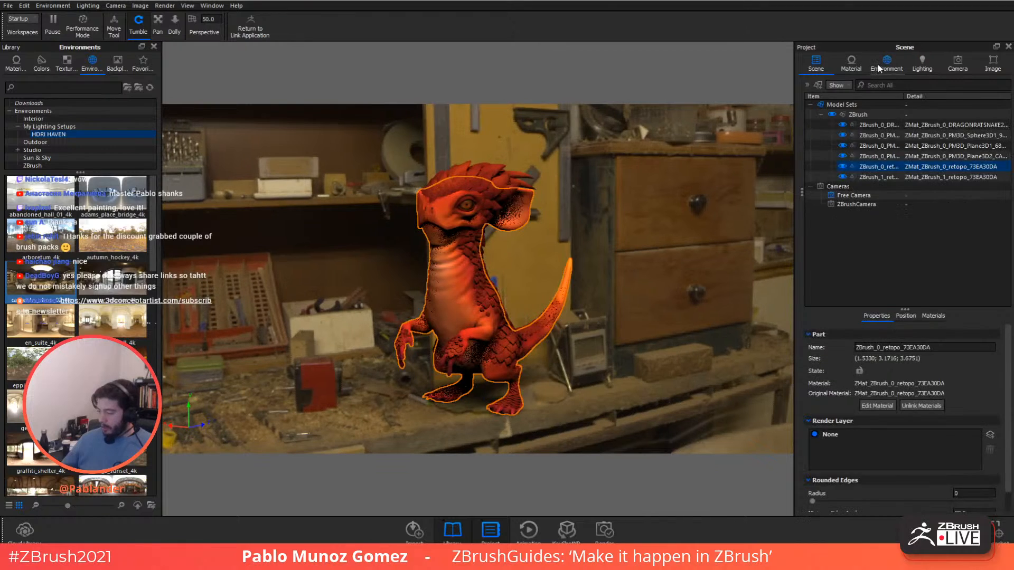
# Replace the environment image background with a solid dark grey colour of 0% saturation and 22% value.
pyautogui.click(880, 64)
pyautogui.click(888, 206)
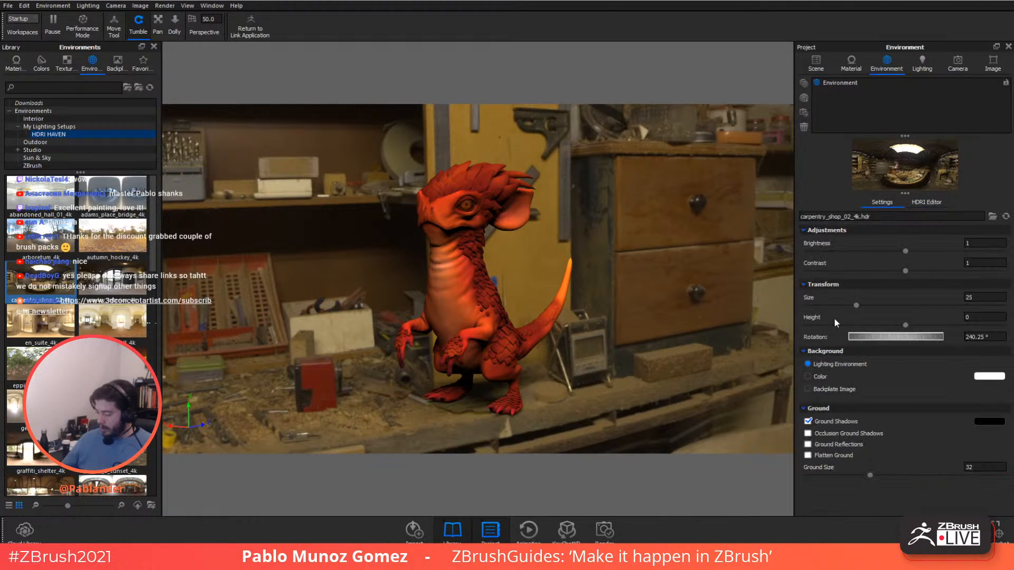
pyautogui.click(828, 375)
pyautogui.click(986, 379)
pyautogui.moveTo(915, 324)
pyautogui.mouseDown()
pyautogui.moveTo(772, 368)
pyautogui.moveTo(768, 338)
pyautogui.mouseUp()
pyautogui.moveTo(874, 210); pyautogui.dragTo(779, 90)
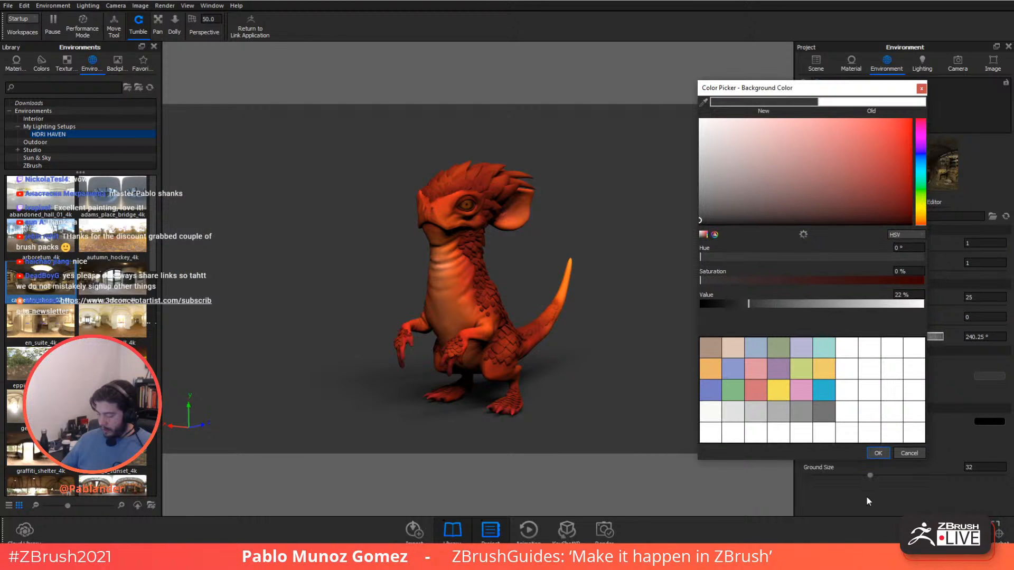
pyautogui.click(878, 453)
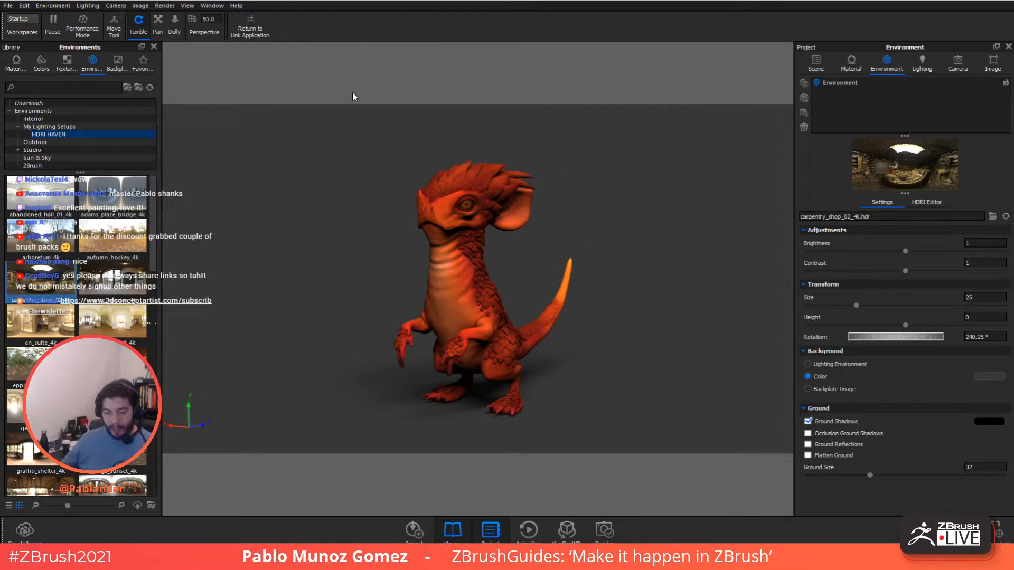
# Isolate the two eyeballs and frame them closely in the render view.
pyautogui.press('s')
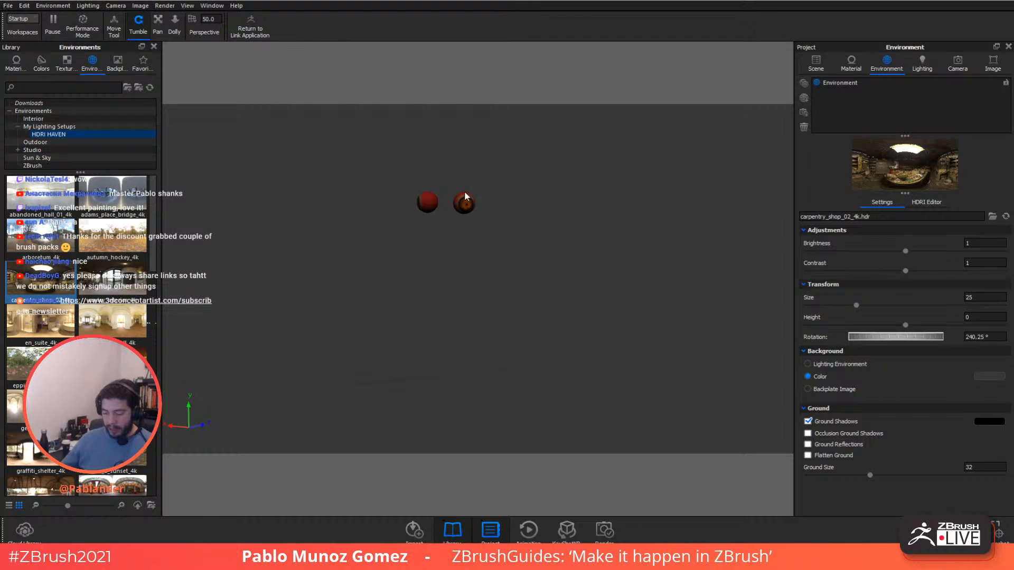
pyautogui.scroll(6, 458, 193)
pyautogui.moveTo(453, 164); pyautogui.dragTo(456, 299, button='middle')
pyautogui.scroll(2, 478, 278)
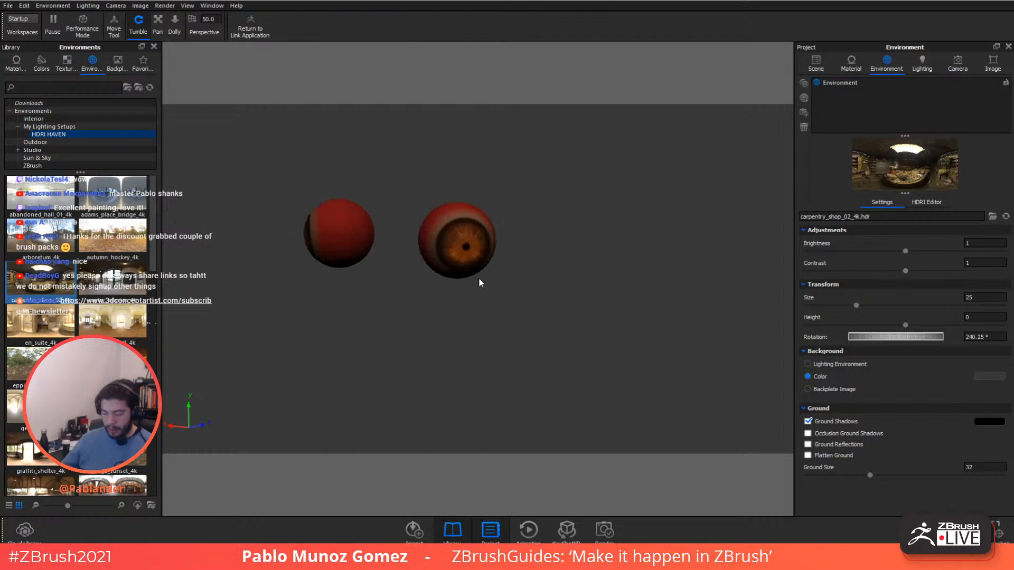
pyautogui.scroll(6, 478, 278)
pyautogui.moveTo(413, 205); pyautogui.dragTo(583, 277, button='middle')
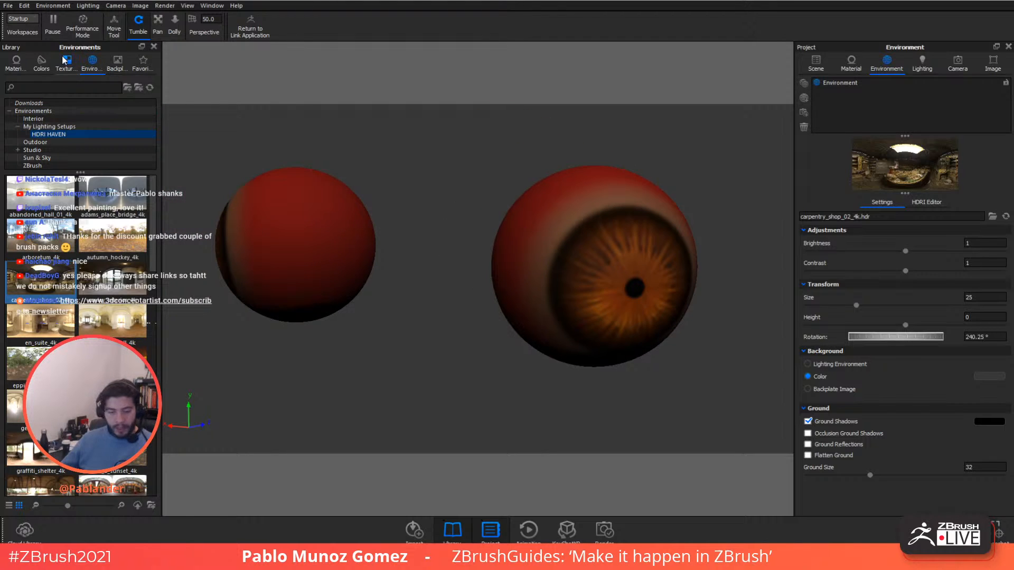
# Apply the Hard Shiny Plastic Red material to the eyeballs, and try a glossy green plastic on them before undoing that change.
pyautogui.click(16, 60)
pyautogui.scroll(-3, 69, 180)
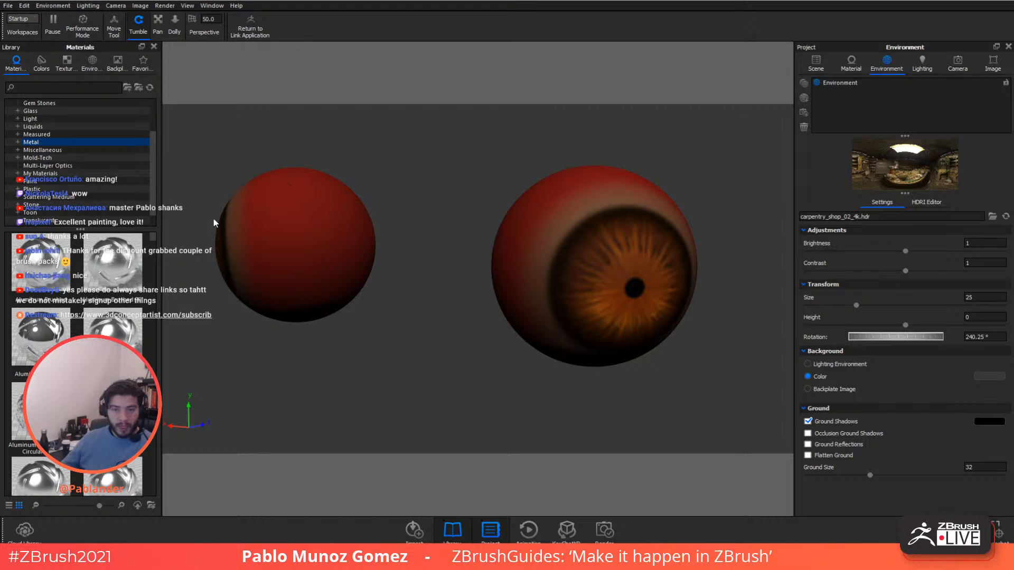
pyautogui.click(48, 189)
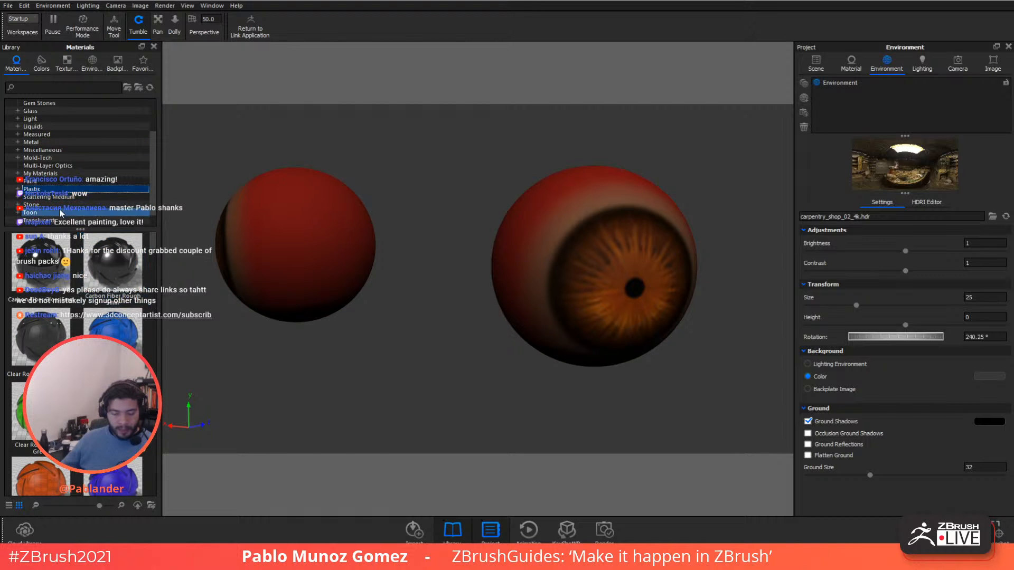
pyautogui.moveTo(98, 306)
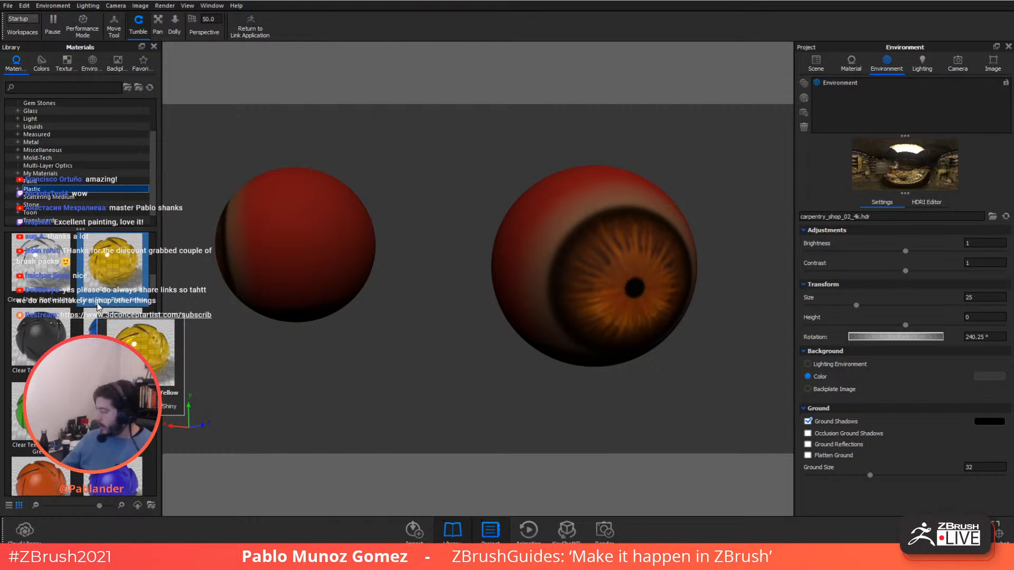
pyautogui.scroll(-3, 100, 308)
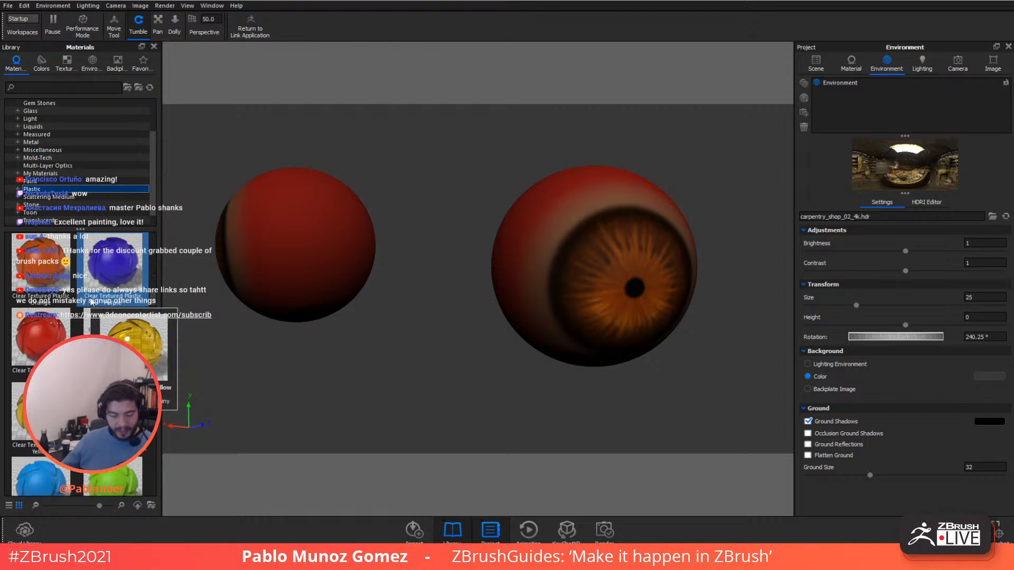
pyautogui.scroll(-3, 112, 308)
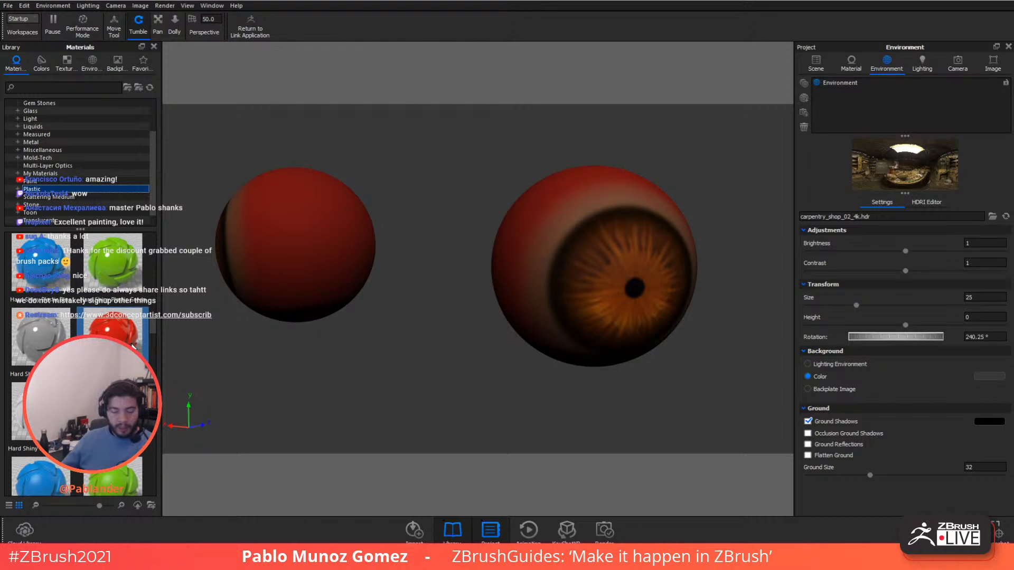
pyautogui.moveTo(133, 346)
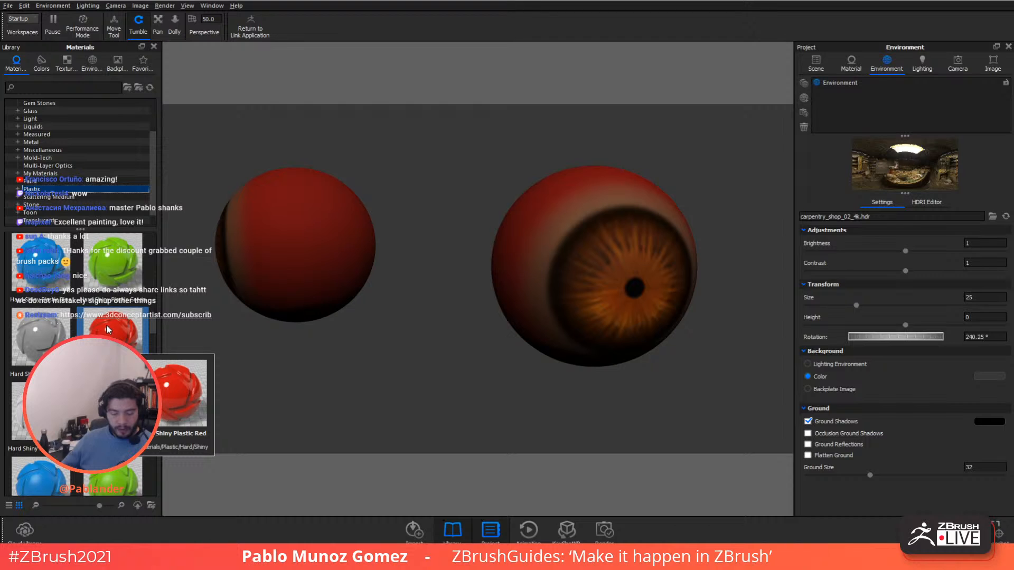
pyautogui.moveTo(107, 330); pyautogui.dragTo(582, 289)
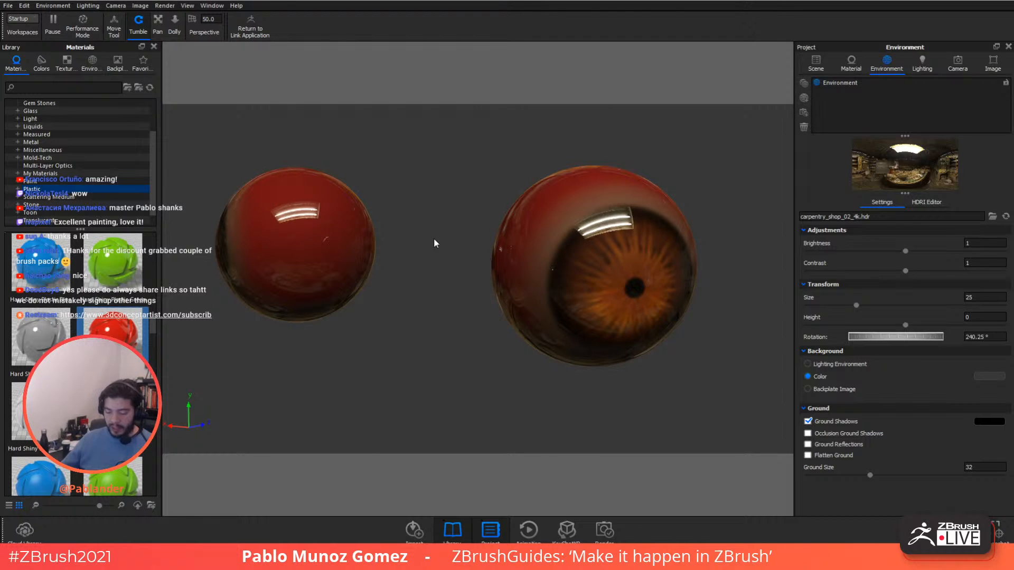
pyautogui.moveTo(108, 249); pyautogui.dragTo(339, 242)
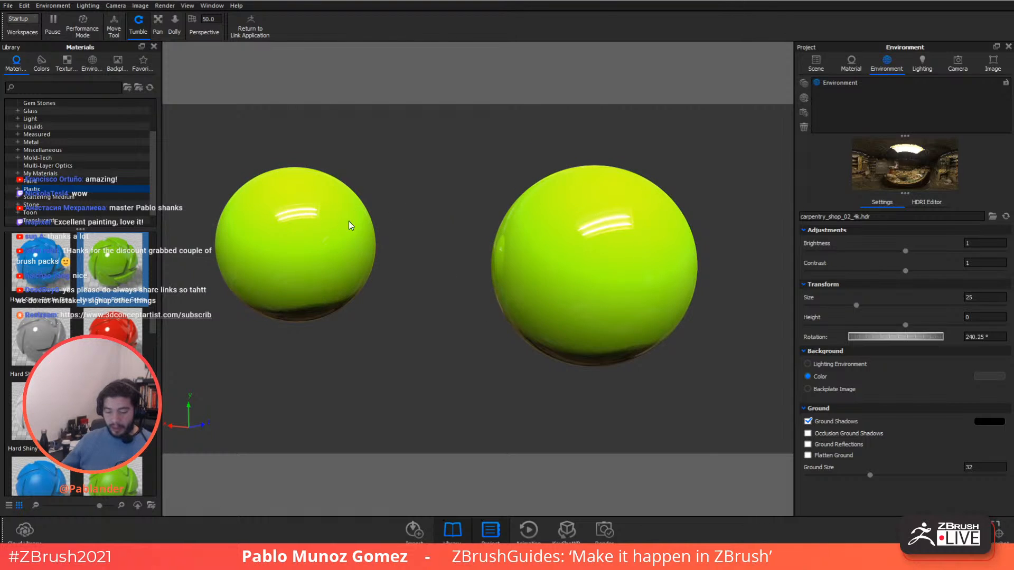
pyautogui.hotkey('ctrl', 'z')
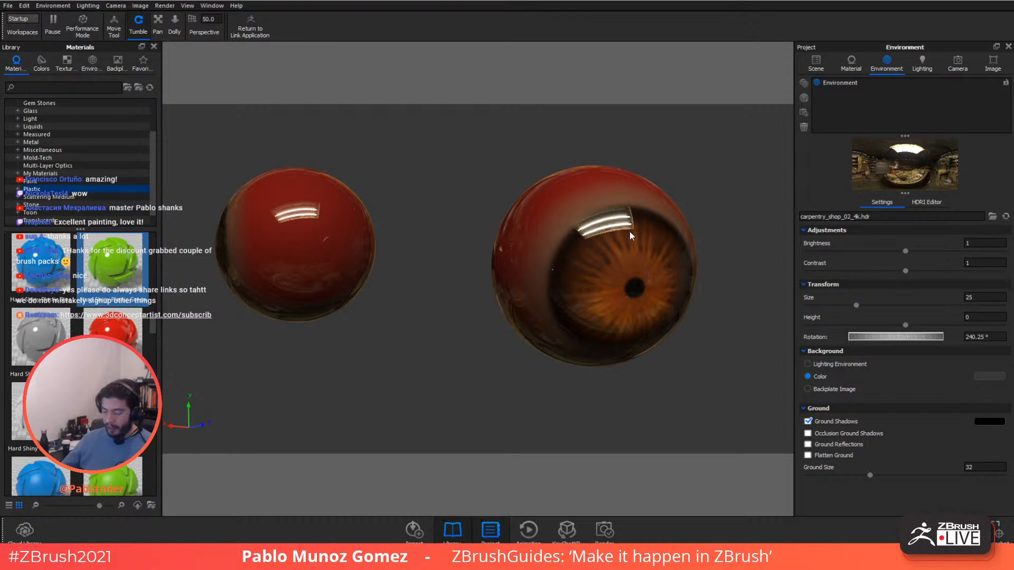
# Upgrade the eyeball material's diffuse texture to the new node format and turn off its MatCap, keeping the vertex color.
pyautogui.moveTo(713, 227); pyautogui.dragTo(521, 231)
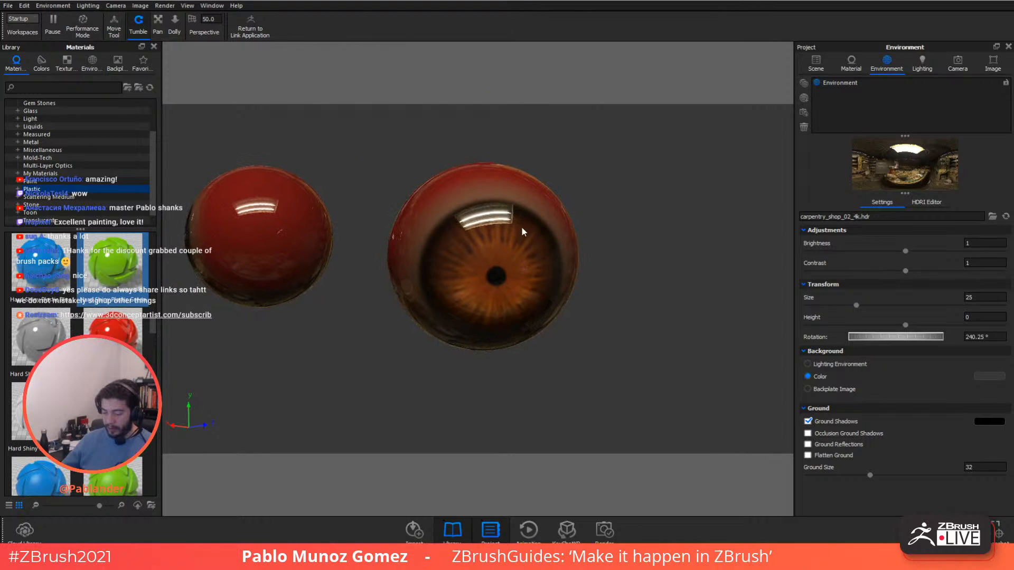
pyautogui.doubleClick(521, 226)
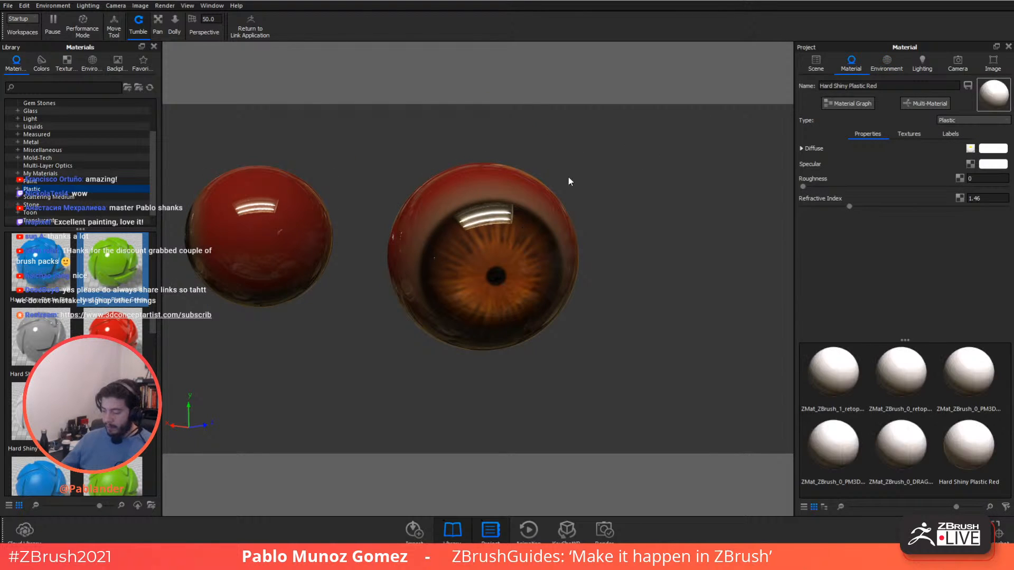
pyautogui.click(908, 134)
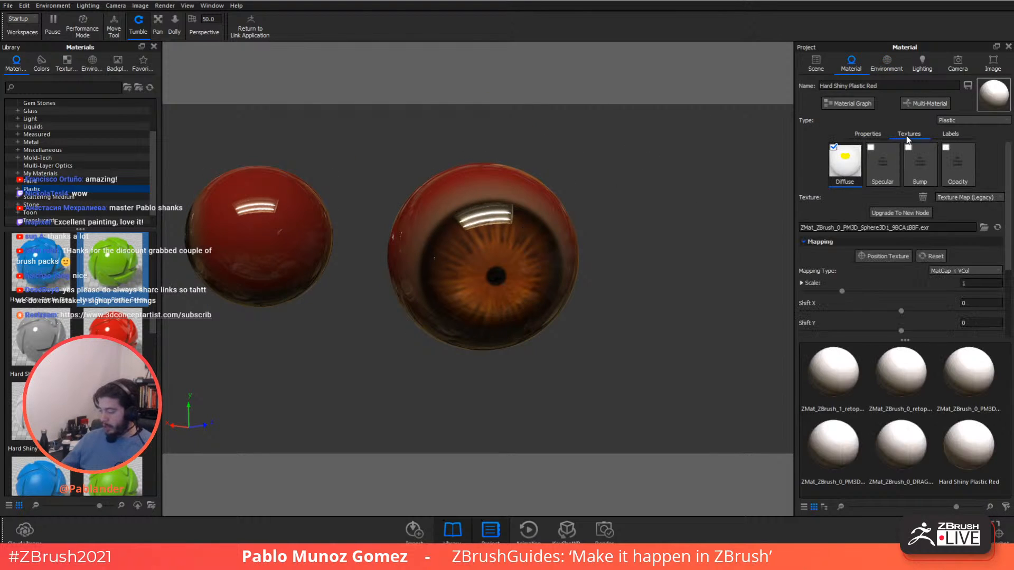
pyautogui.click(893, 213)
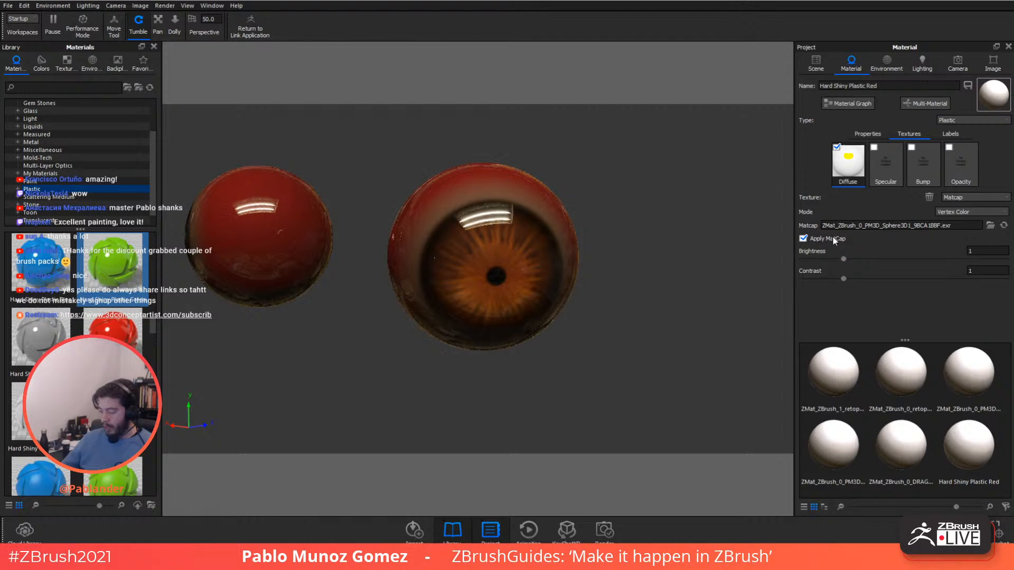
pyautogui.click(803, 239)
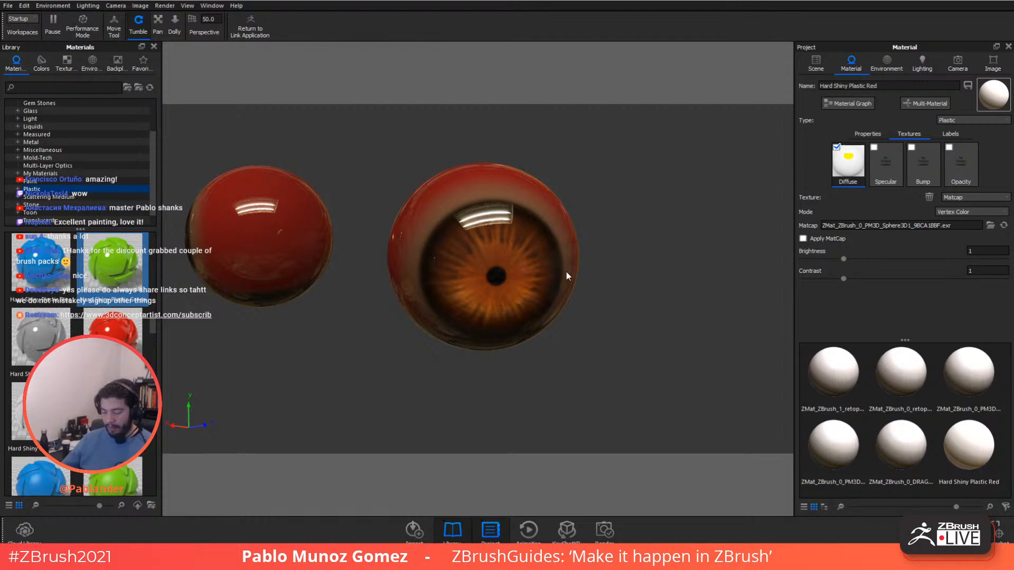
pyautogui.moveTo(566, 272); pyautogui.dragTo(465, 195)
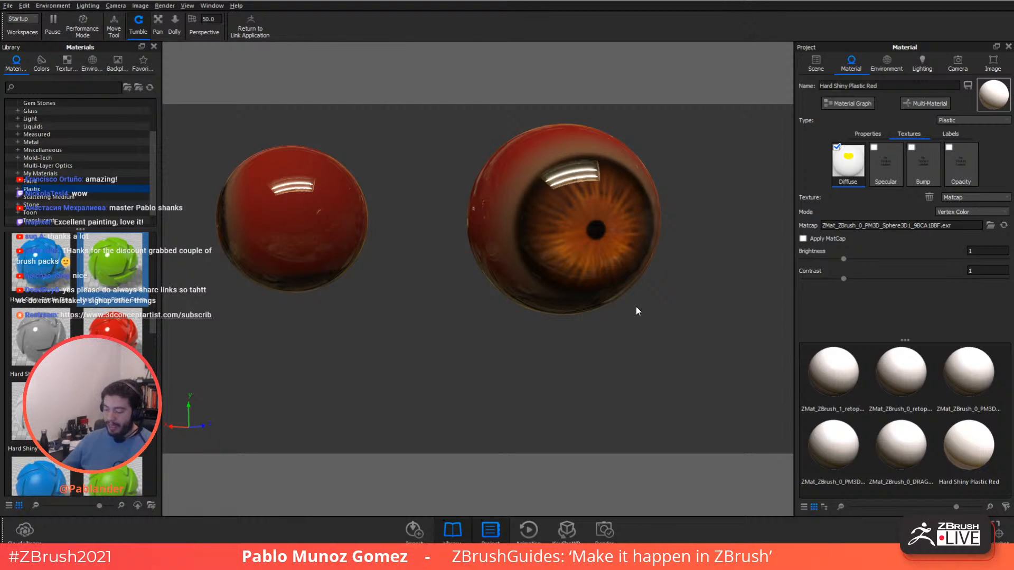
# Show all hidden parts again and frame the creature's head and neck in the render view.
pyautogui.scroll(-6, 636, 307)
pyautogui.rightClick(632, 155)
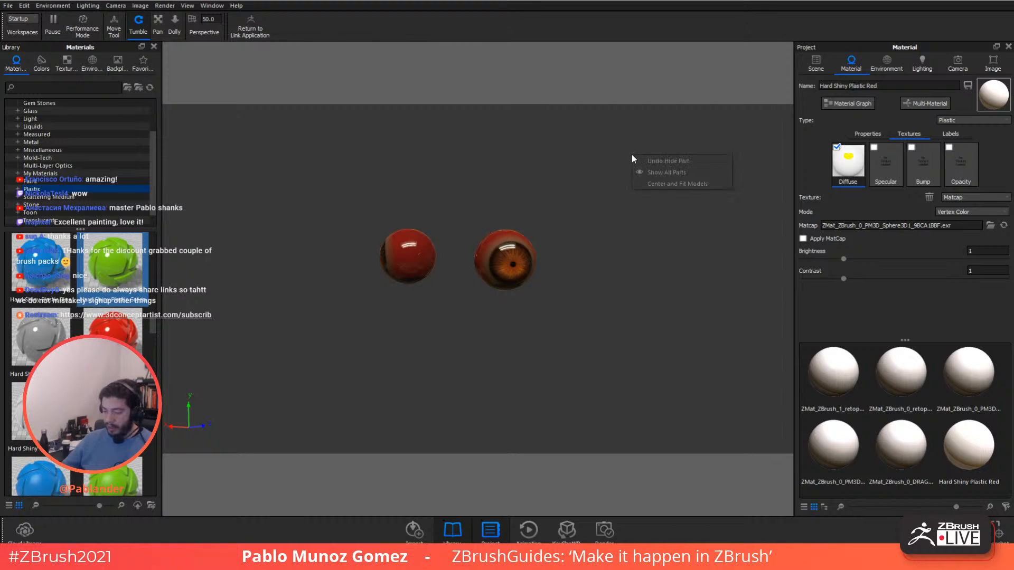
pyautogui.click(642, 172)
pyautogui.scroll(-5, 621, 239)
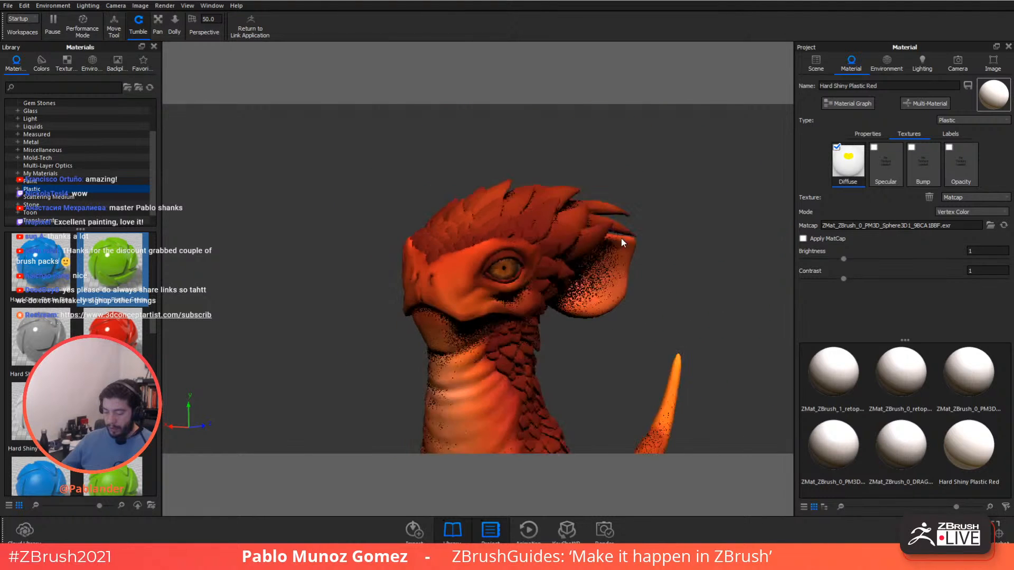
pyautogui.moveTo(621, 239); pyautogui.dragTo(527, 243)
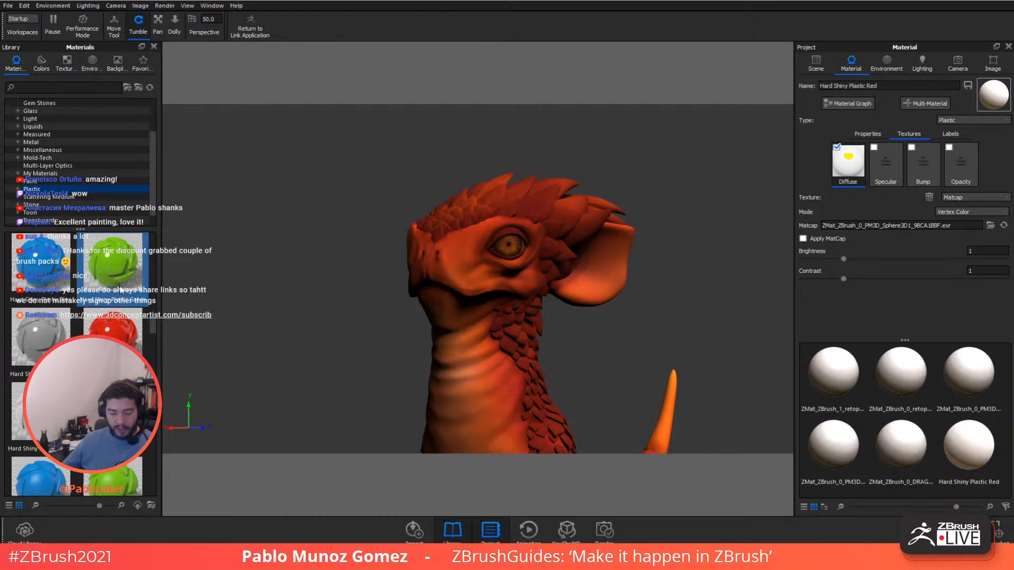
pyautogui.moveTo(371, 234); pyautogui.dragTo(464, 236)
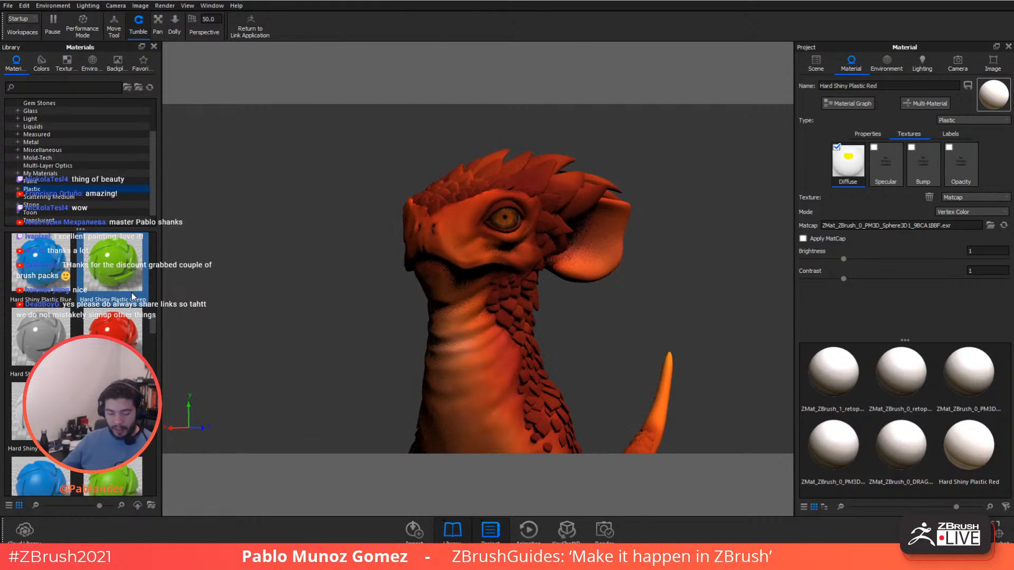
# Apply the Hard Shiny Plastic Green material to the creature's body and set its roughness to 0.18.
pyautogui.moveTo(96, 270); pyautogui.dragTo(527, 188)
pyautogui.doubleClick(611, 259)
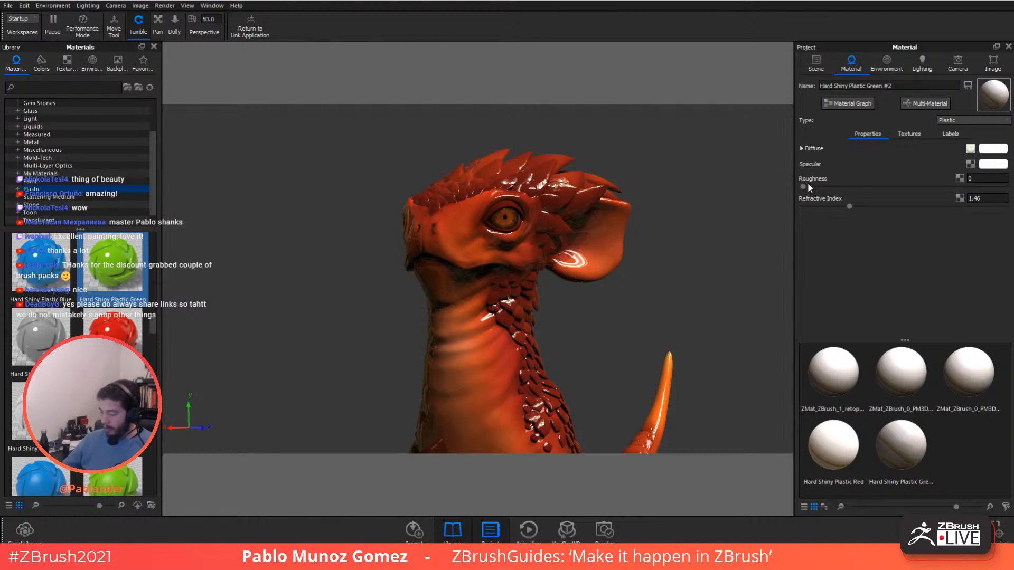
pyautogui.moveTo(806, 186); pyautogui.dragTo(924, 189)
pyautogui.scroll(3, 687, 253)
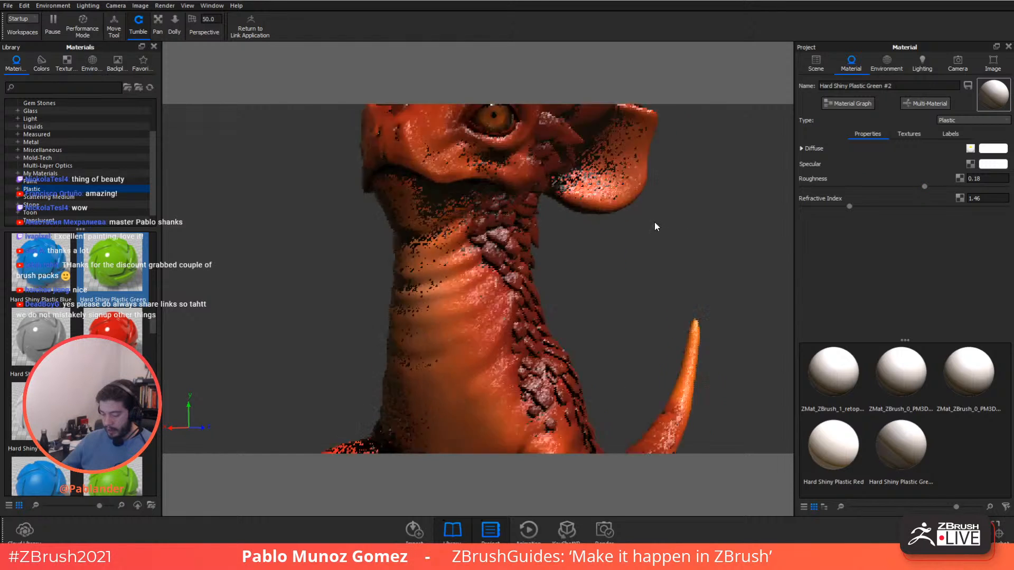
pyautogui.scroll(-3, 656, 264)
pyautogui.moveTo(656, 274); pyautogui.dragTo(590, 224)
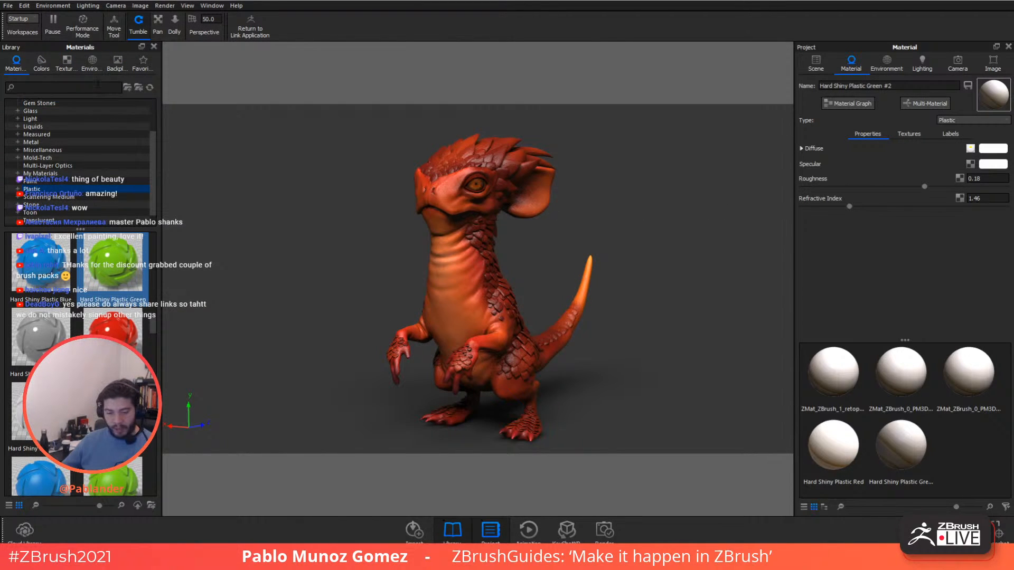
# Light the scene with the graffiti_shelter_4k environment from the HDRI HAVEN lighting setups.
pyautogui.click(92, 62)
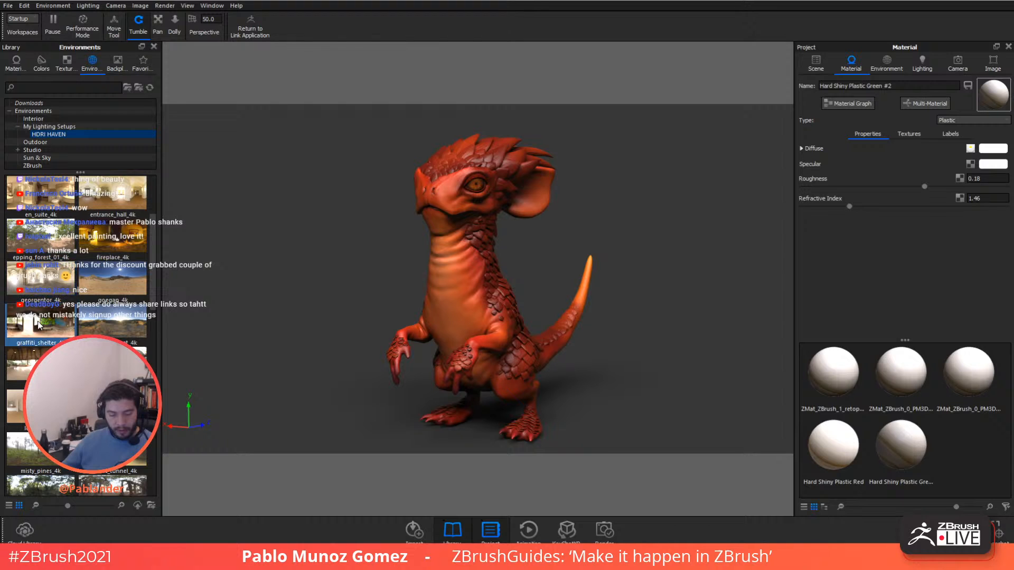
pyautogui.moveTo(38, 324); pyautogui.dragTo(284, 222)
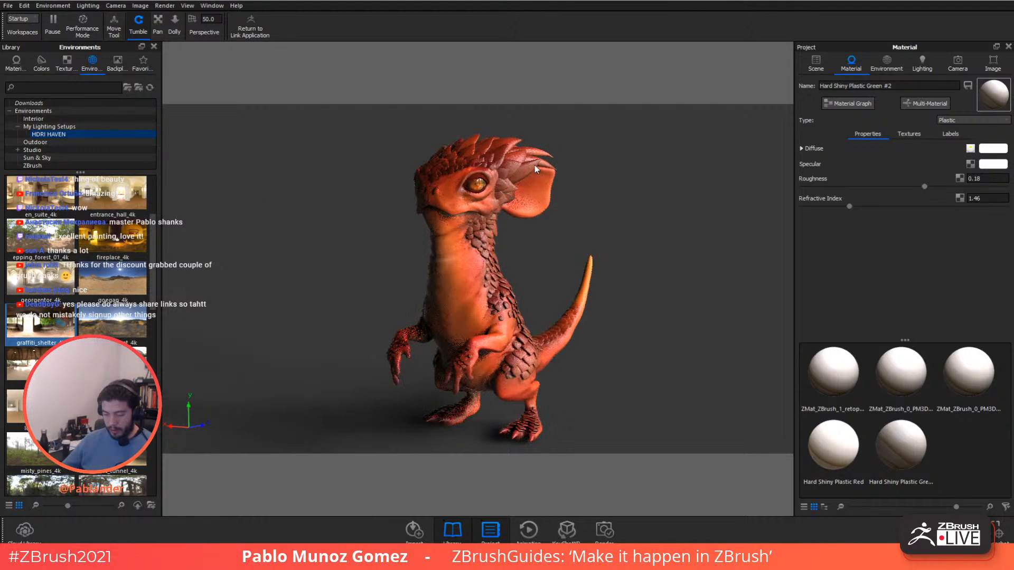
pyautogui.moveTo(634, 236); pyautogui.dragTo(635, 226, button='middle')
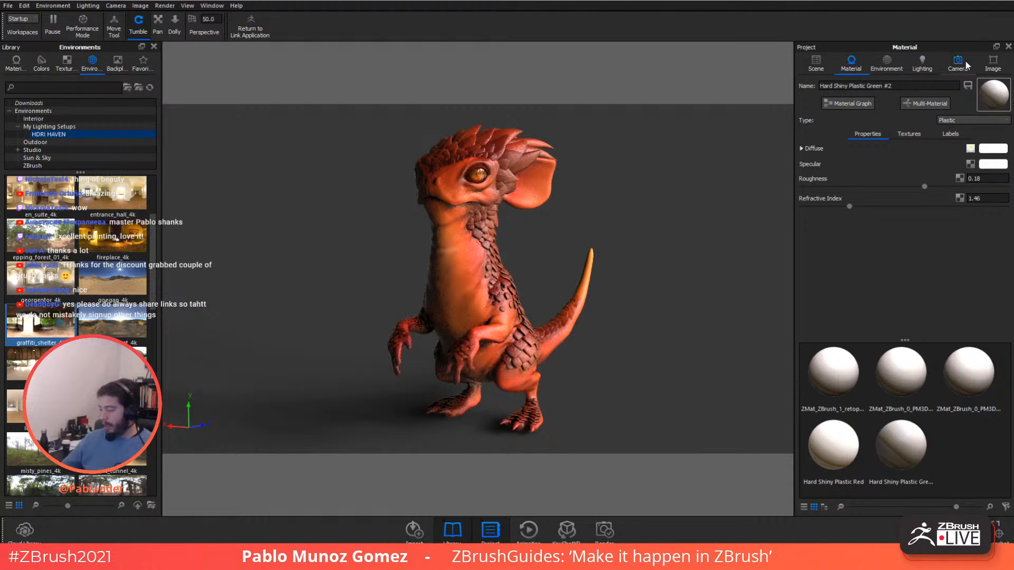
# Add a circular light pin to the HDRI that highlights the creature's snout, with a brightness of 5.
pyautogui.click(886, 63)
pyautogui.click(927, 202)
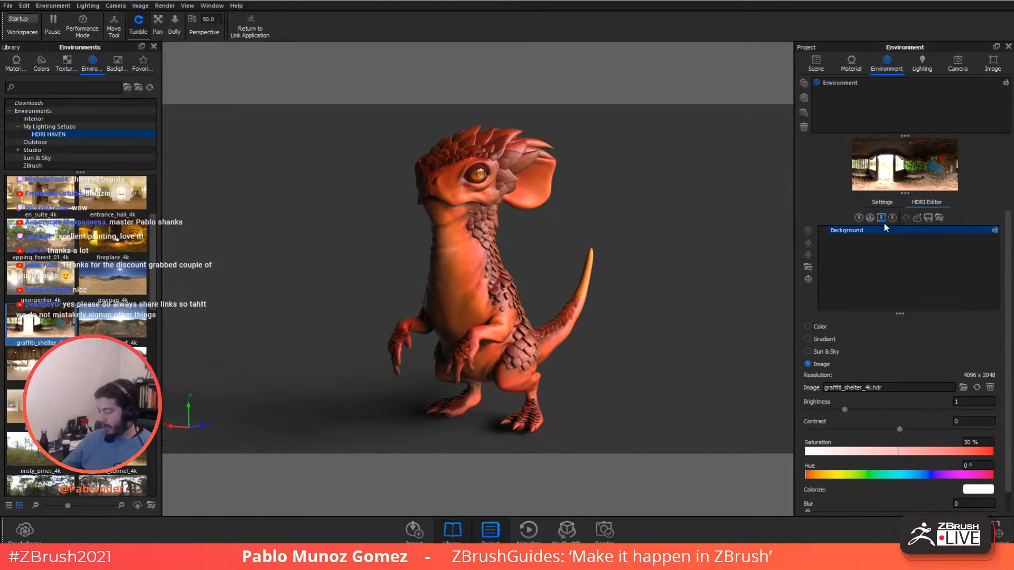
pyautogui.click(859, 218)
pyautogui.keyDown('ctrl'); pyautogui.click(420, 163); pyautogui.keyUp('ctrl')
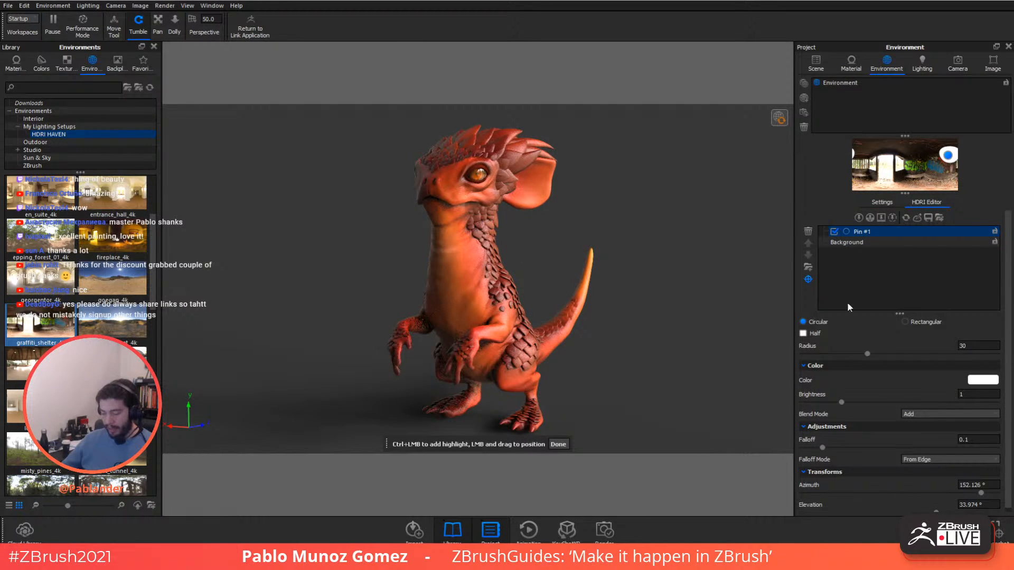
pyautogui.moveTo(841, 402); pyautogui.dragTo(1006, 391)
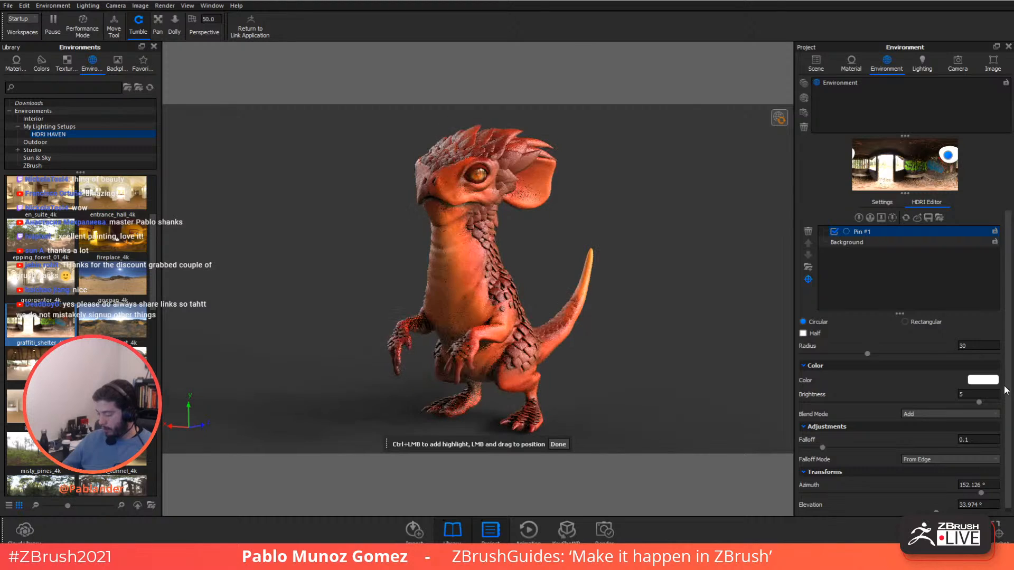
# Colour the light pin pale blue with hue 200°, saturation 15% and value 93%.
pyautogui.click(981, 380)
pyautogui.click(921, 166)
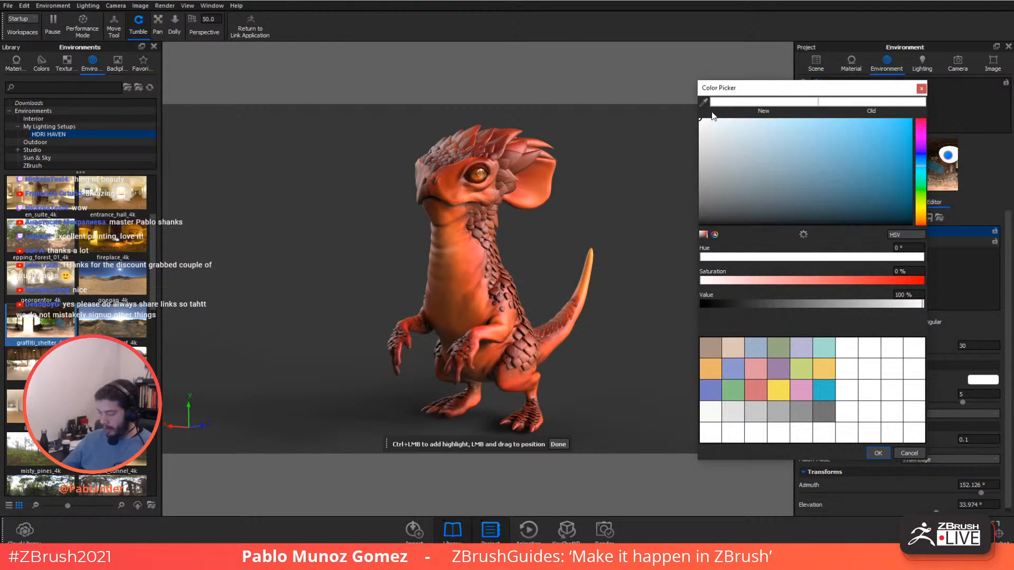
pyautogui.moveTo(742, 136); pyautogui.dragTo(757, 133)
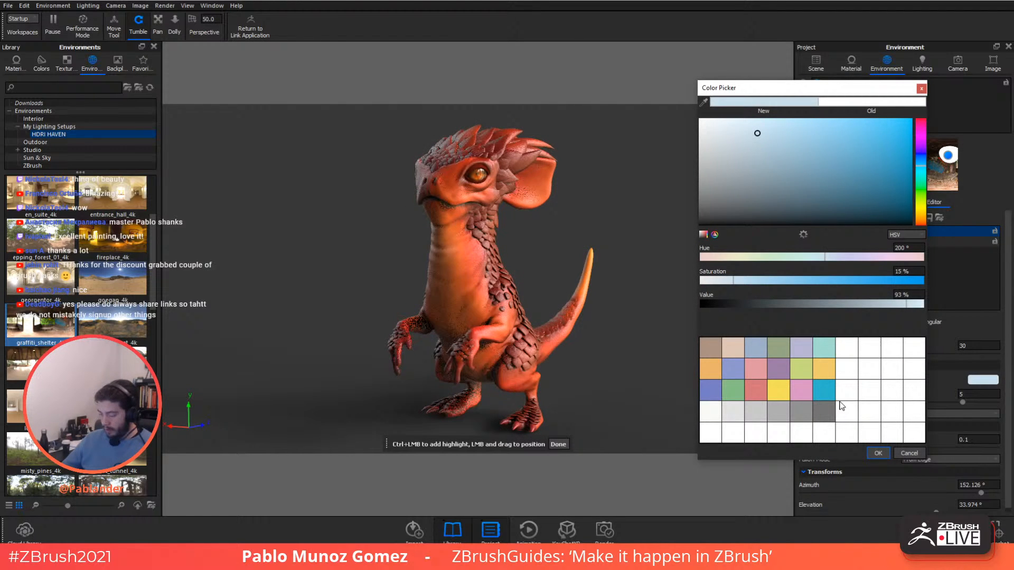
pyautogui.click(877, 453)
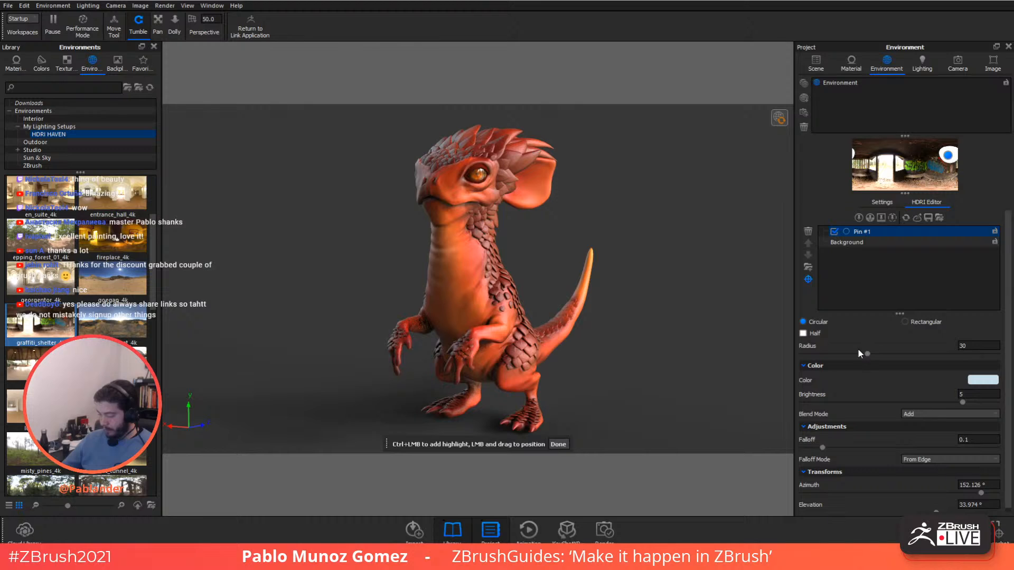
# Set the light pin's radius to 11.52, brightness to 20 and falloff to 0.137.
pyautogui.moveTo(867, 354); pyautogui.dragTo(827, 354)
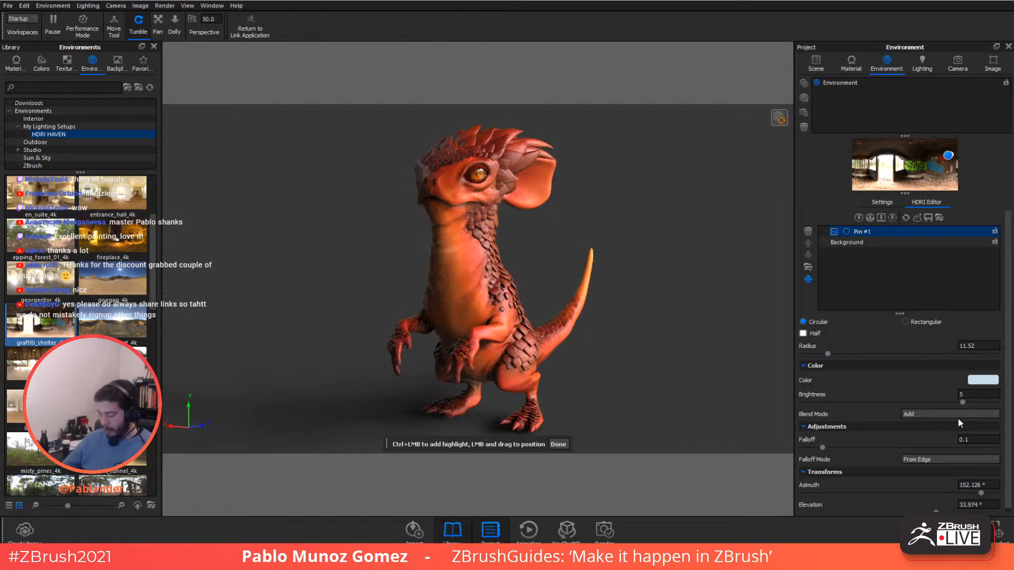
pyautogui.doubleClick(971, 394)
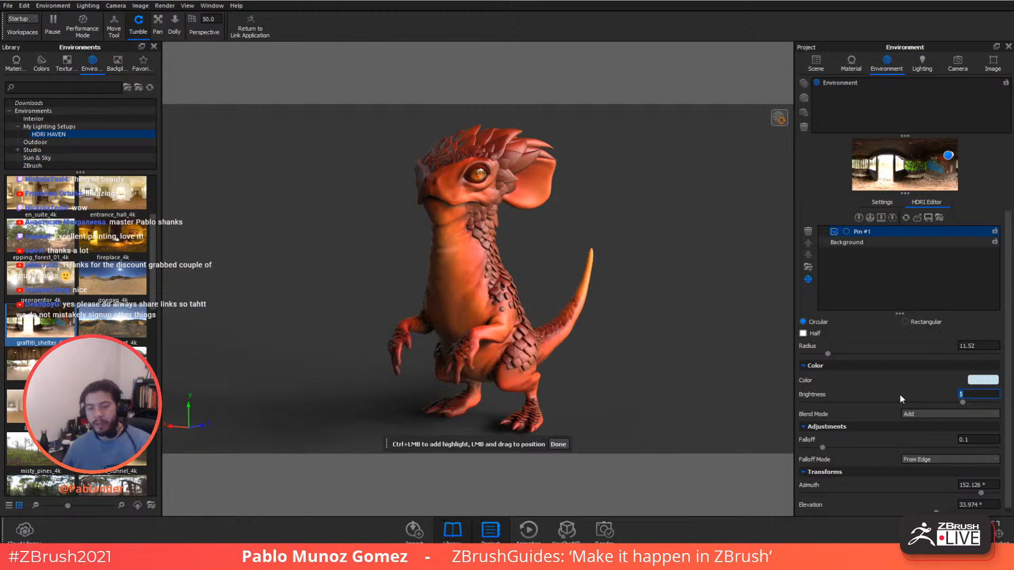
pyautogui.write('20')
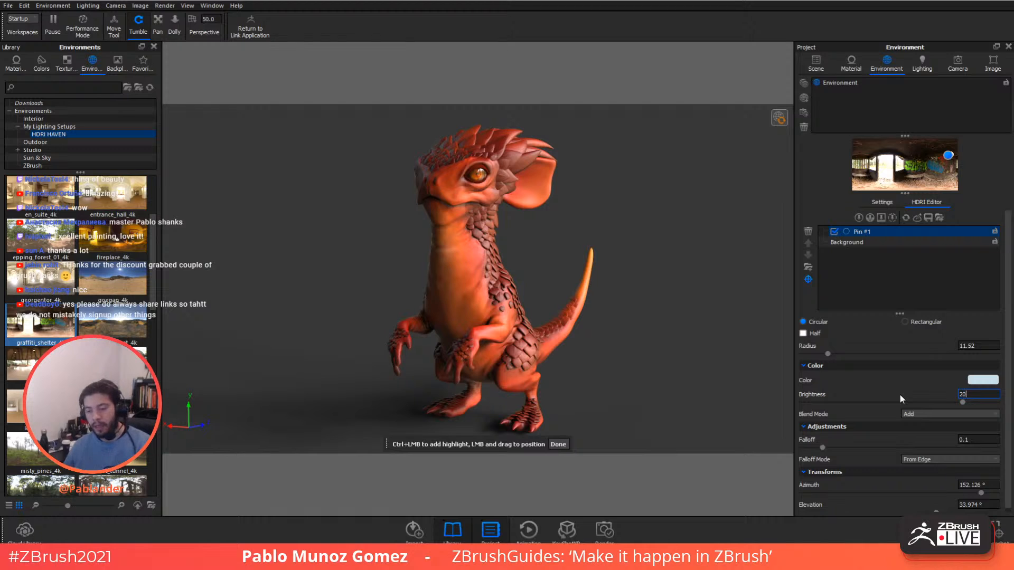
pyautogui.press('Return')
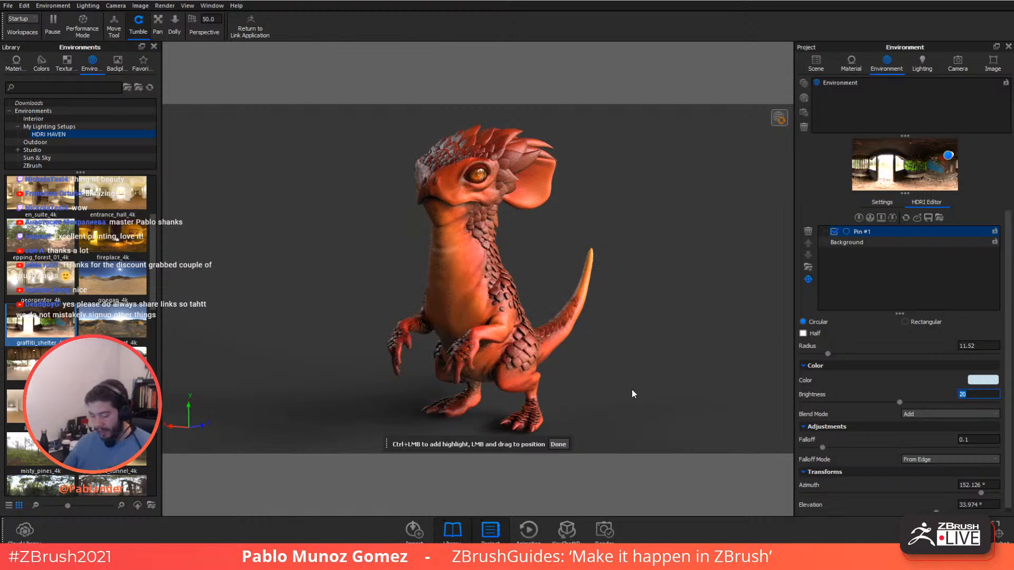
pyautogui.click(567, 444)
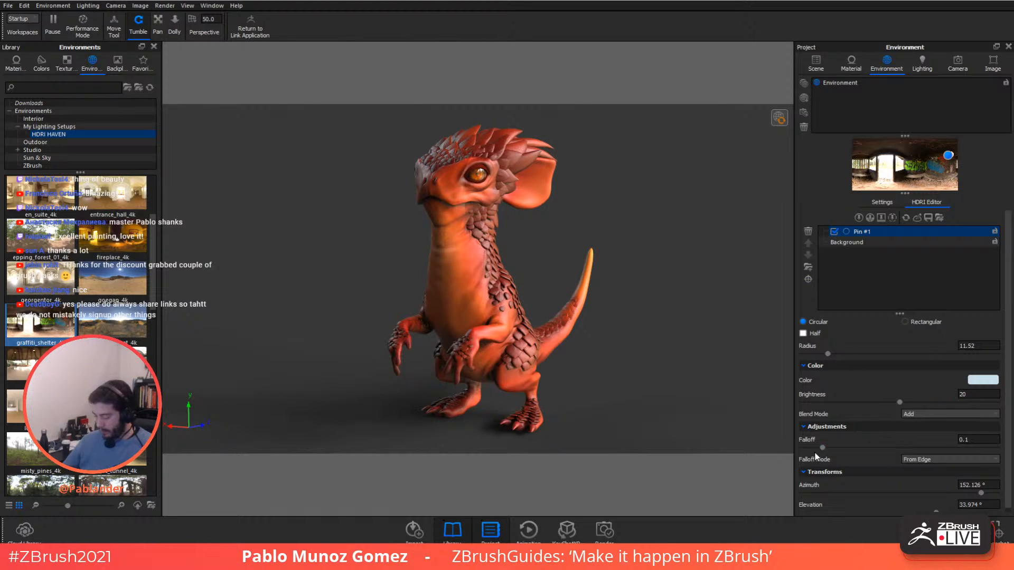
pyautogui.moveTo(822, 448); pyautogui.dragTo(828, 448)
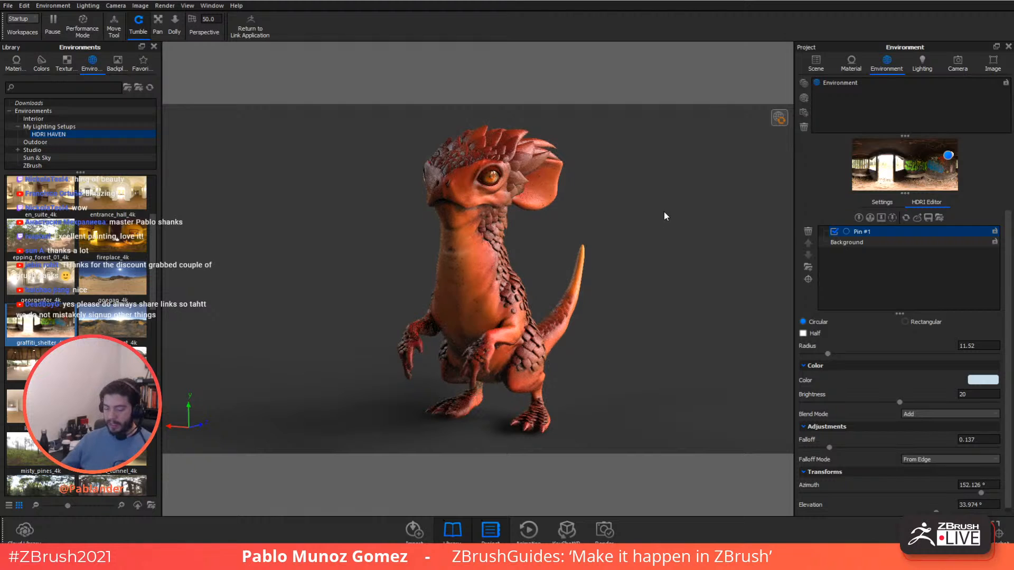
# Set the camera perspective to 135 and reframe the whole creature.
pyautogui.click(195, 22)
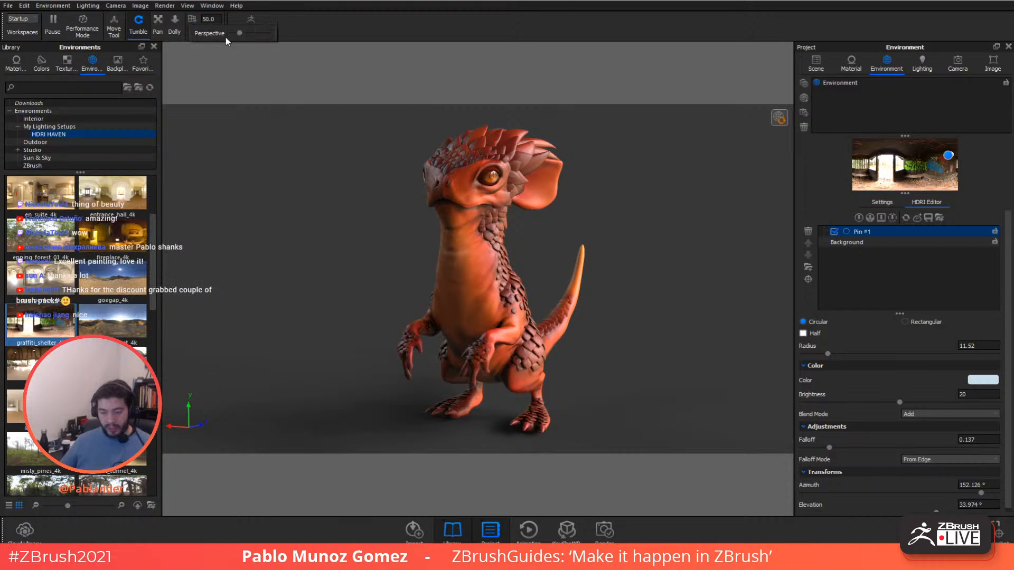
pyautogui.moveTo(239, 33); pyautogui.dragTo(254, 33)
pyautogui.moveTo(646, 214); pyautogui.dragTo(638, 210)
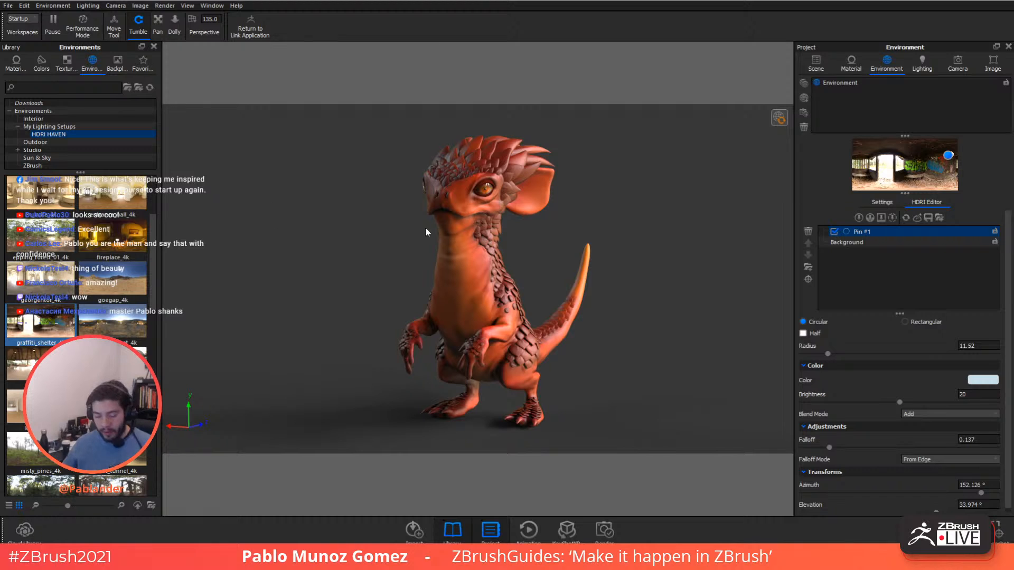
# Rename the creature's body material to skin.
pyautogui.click(846, 67)
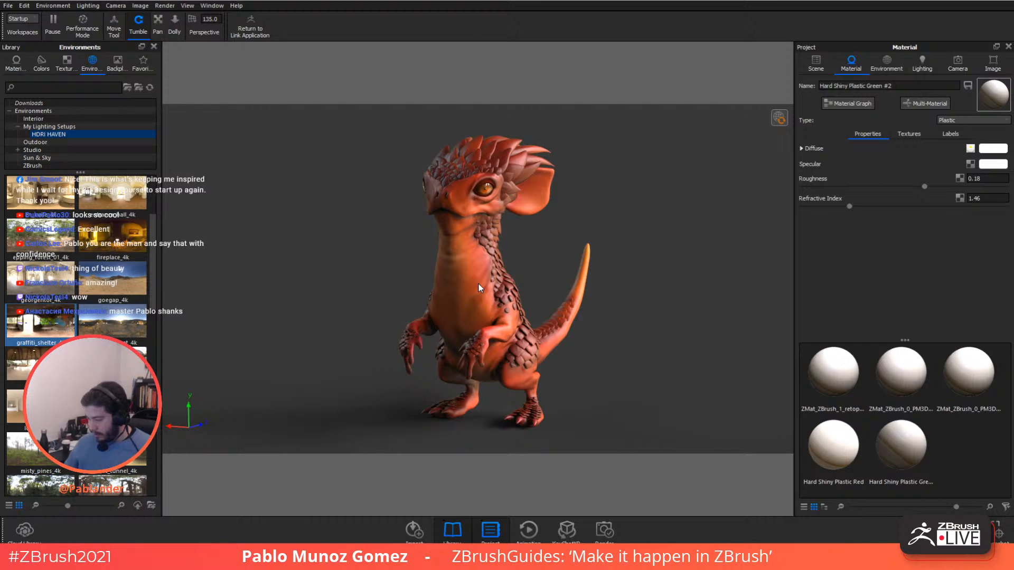
pyautogui.click(823, 85)
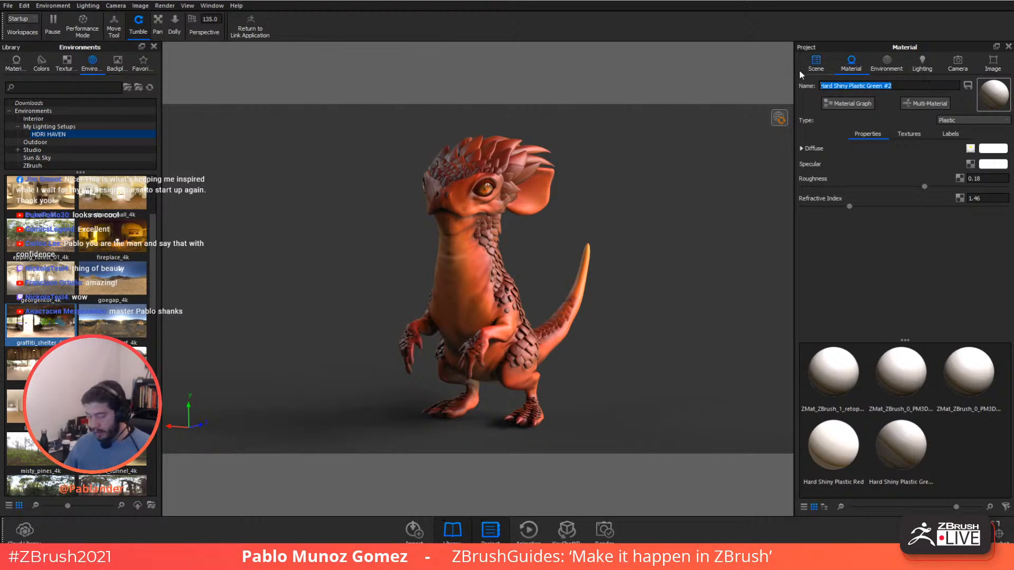
pyautogui.write('skin')
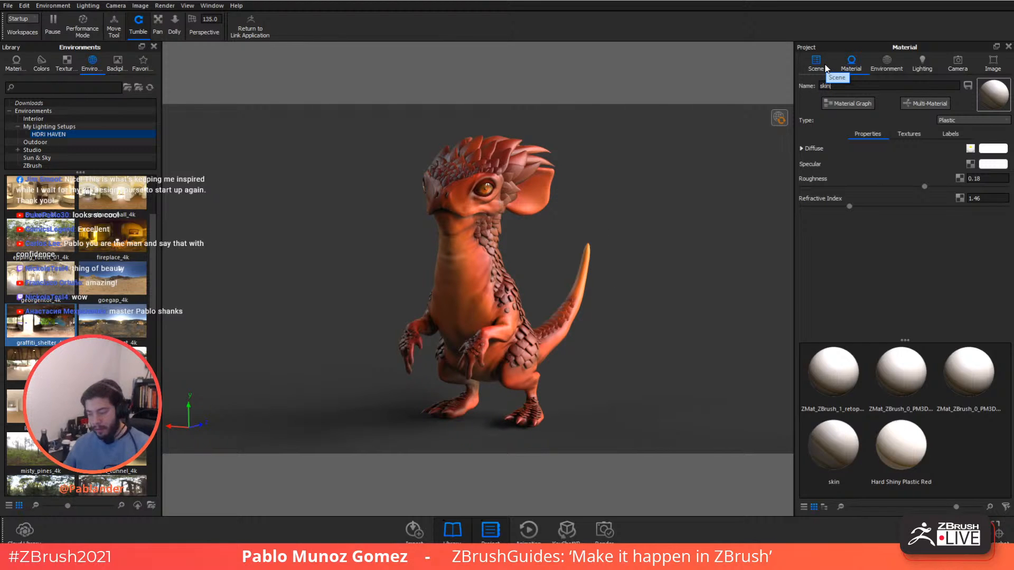
# Apply the Hard Shiny Plastic Red material to the eye and save a screenshot of the render view.
pyautogui.moveTo(829, 443); pyautogui.dragTo(489, 186)
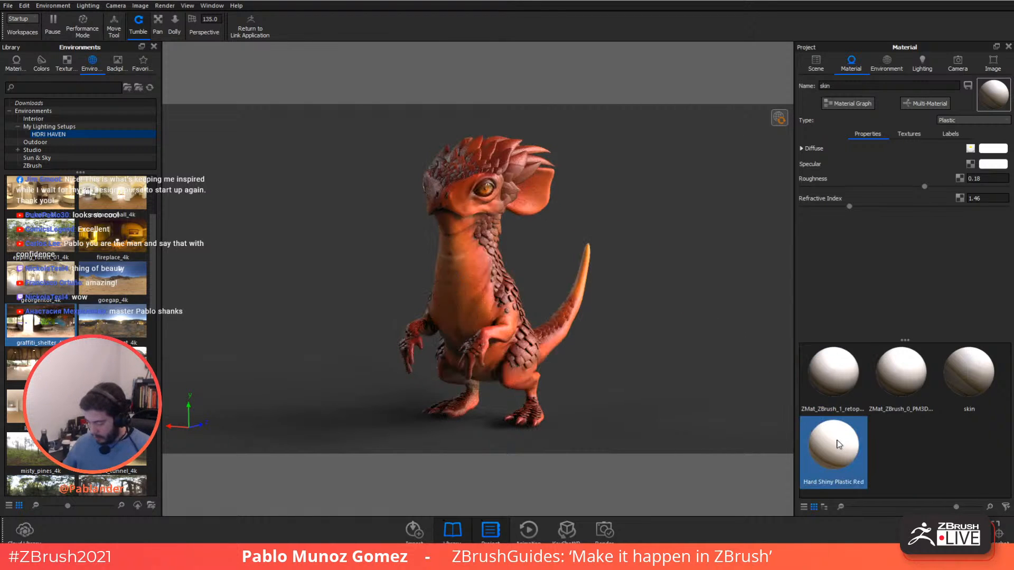
pyautogui.moveTo(999, 390); pyautogui.dragTo(489, 200)
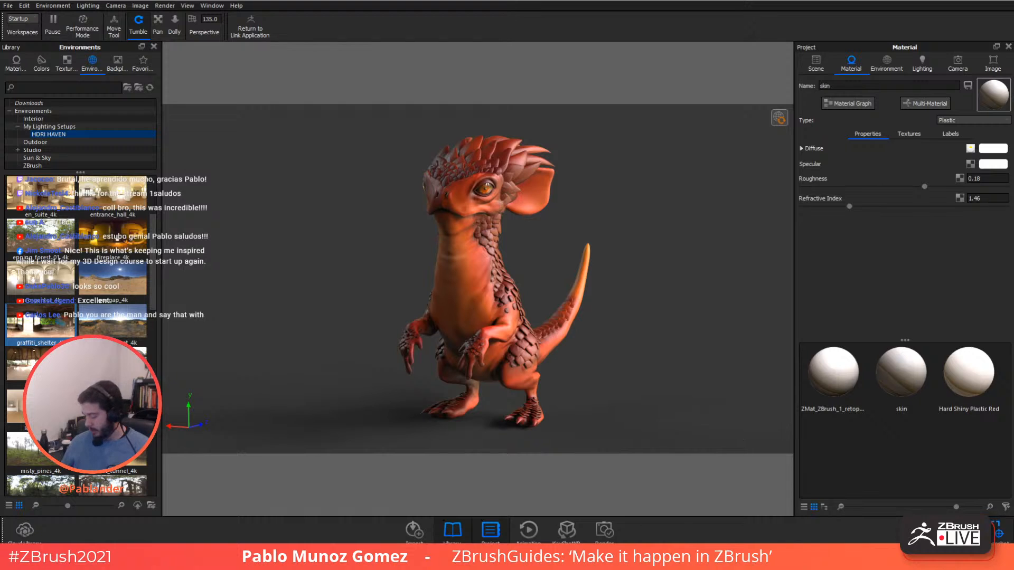
pyautogui.click(994, 532)
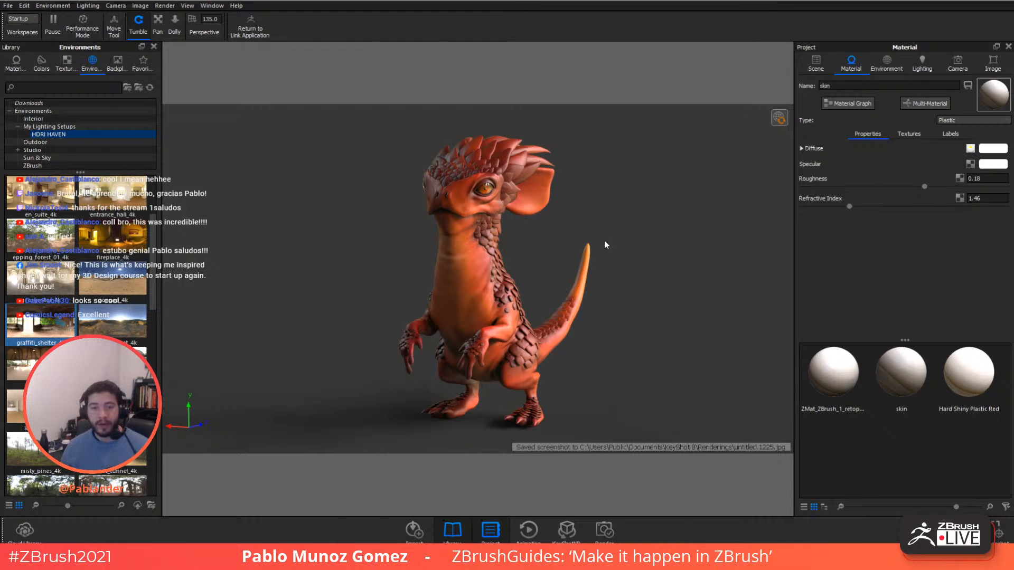